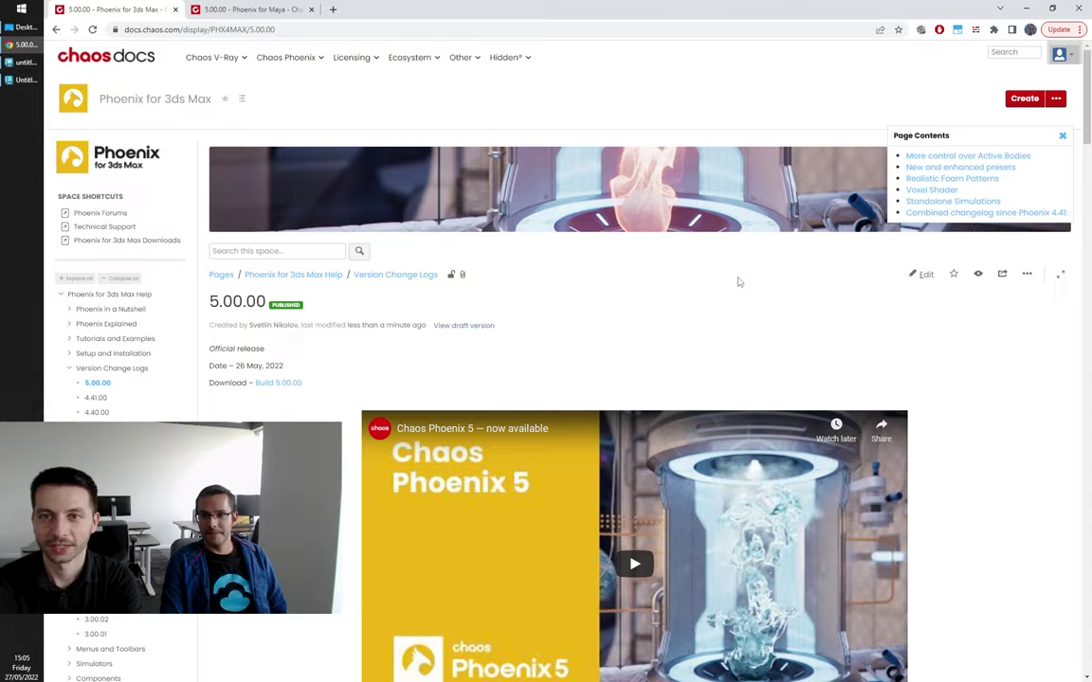
Step: Examine the Phoenix 5.00.00 release notes for 3ds Max, from the headline features through the combined changelog since Phoenix 4.41
scroll(738, 280, "down", 2)
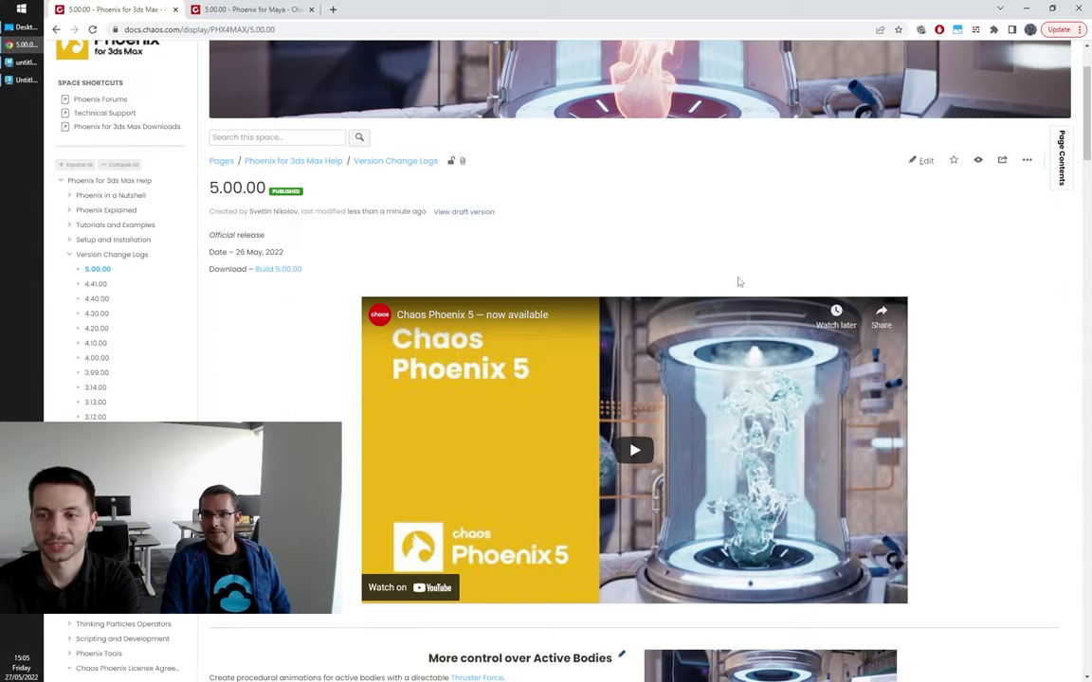
scroll(739, 281, "up", 1)
scroll(568, 278, "up", 3)
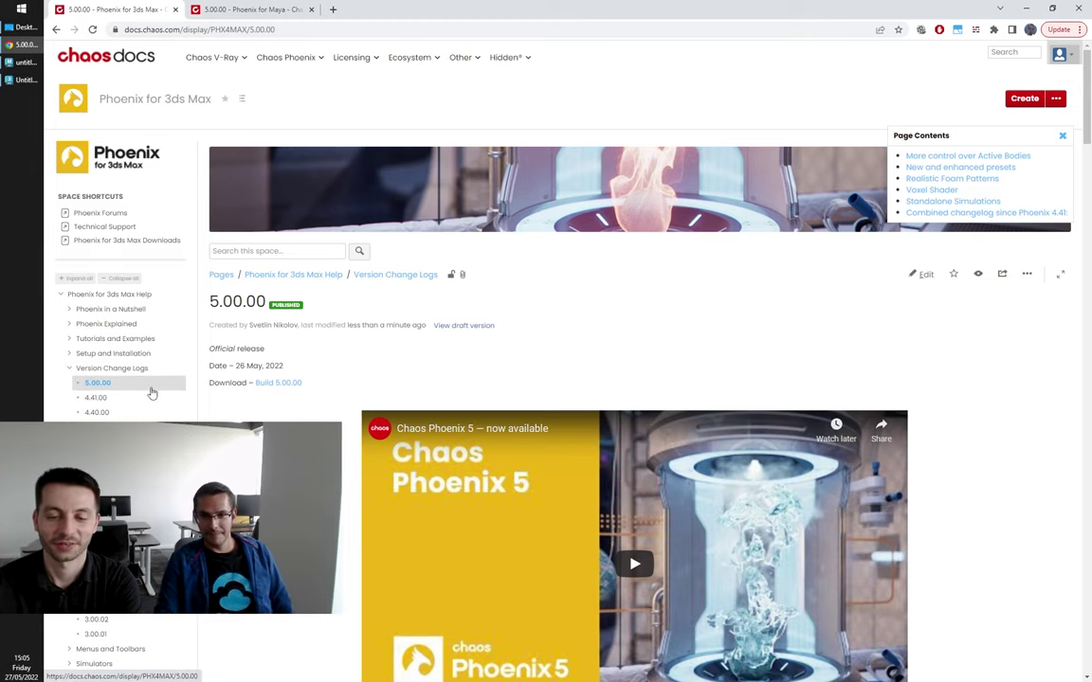
scroll(298, 384, "down", 3)
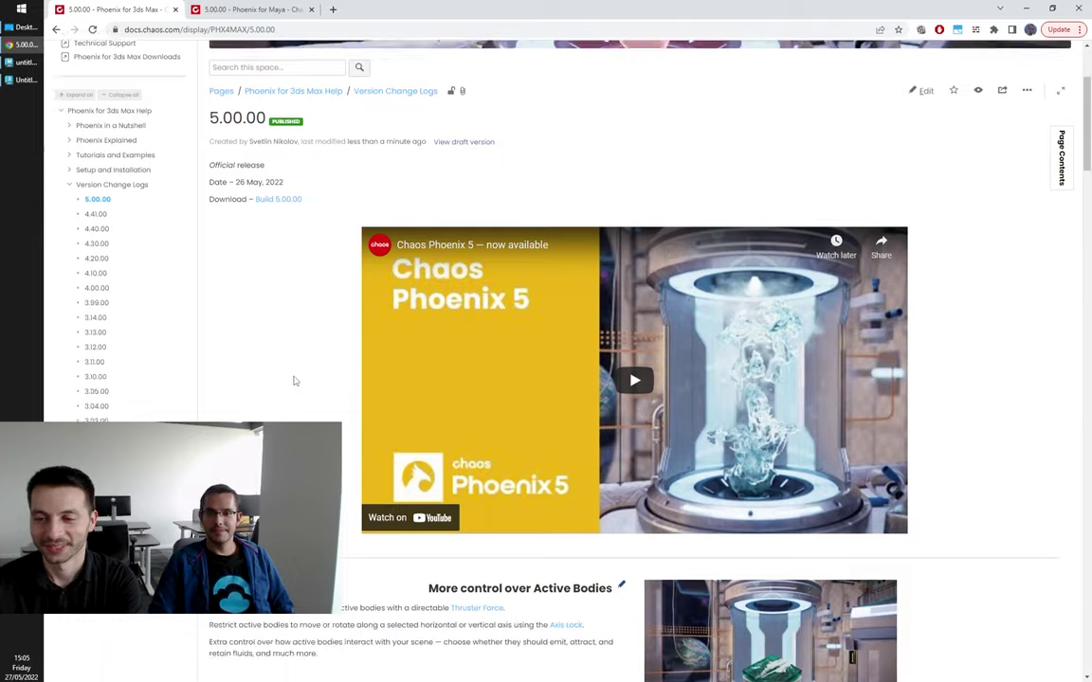
scroll(294, 380, "down", 2)
scroll(292, 383, "up", 1)
scroll(550, 355, "down", 2)
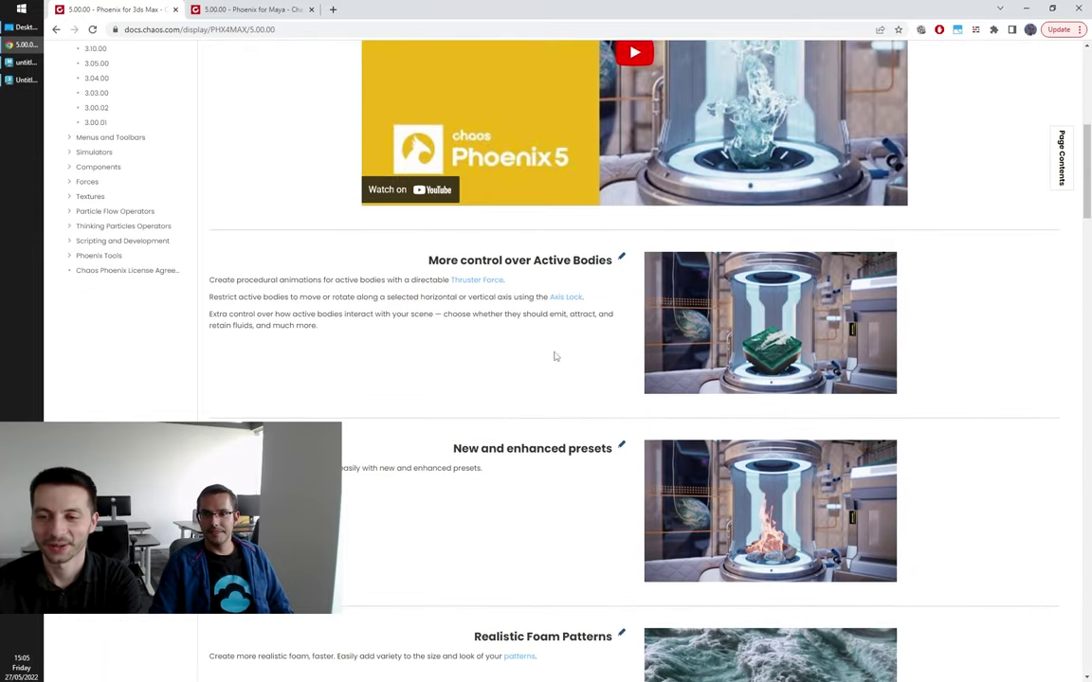
scroll(650, 445, "down", 1)
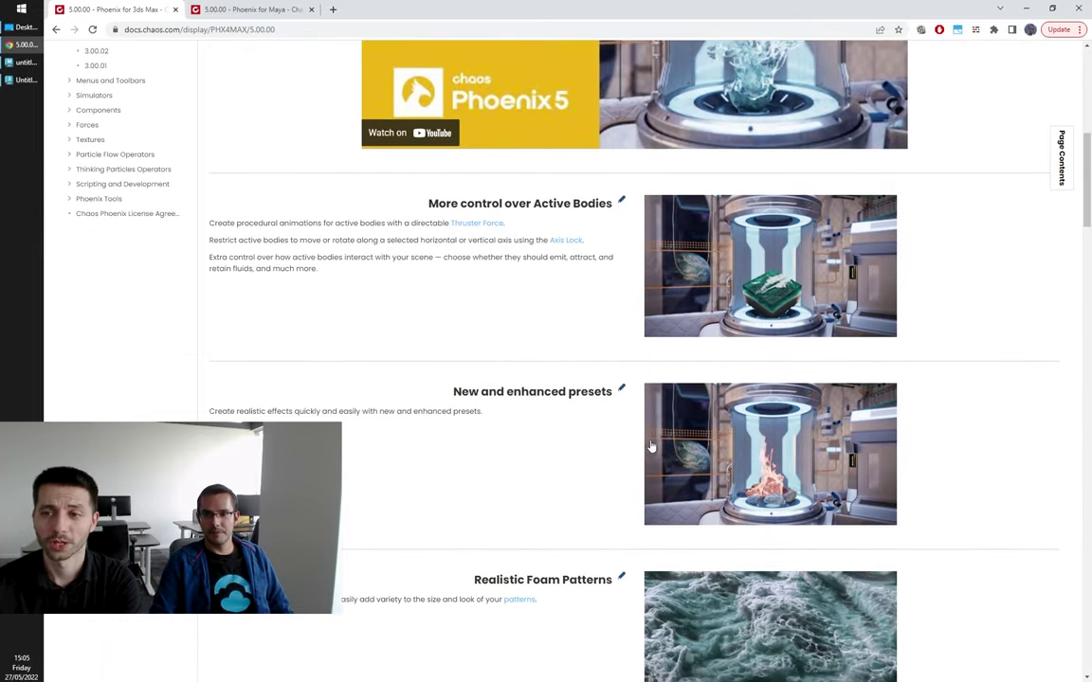
scroll(650, 445, "down", 12)
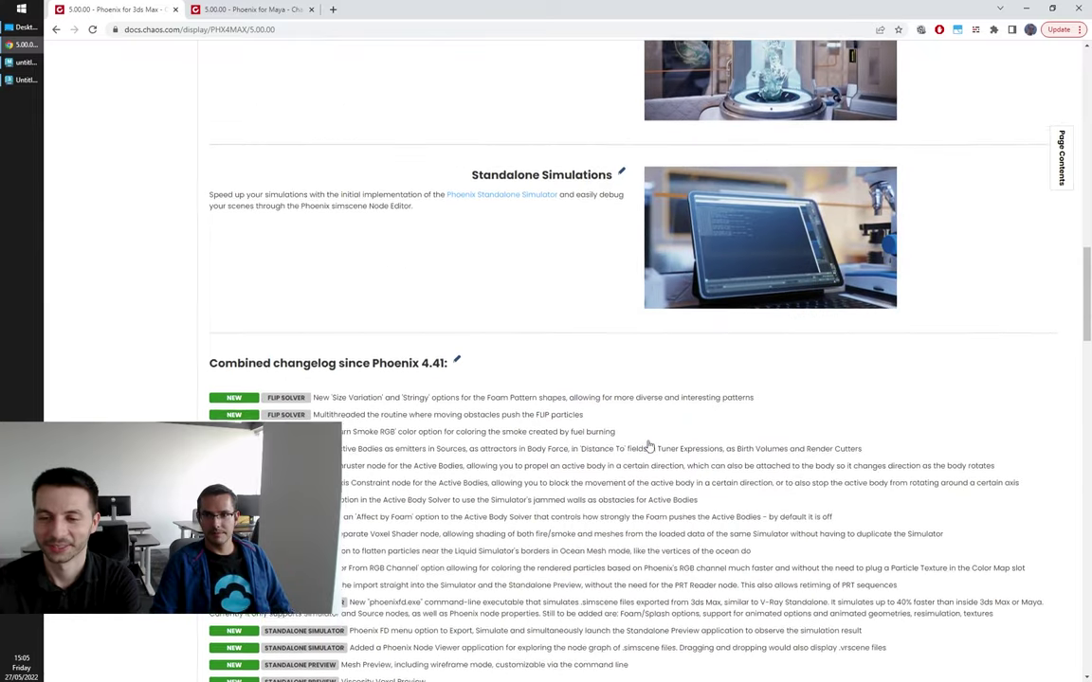
scroll(650, 446, "up", 13)
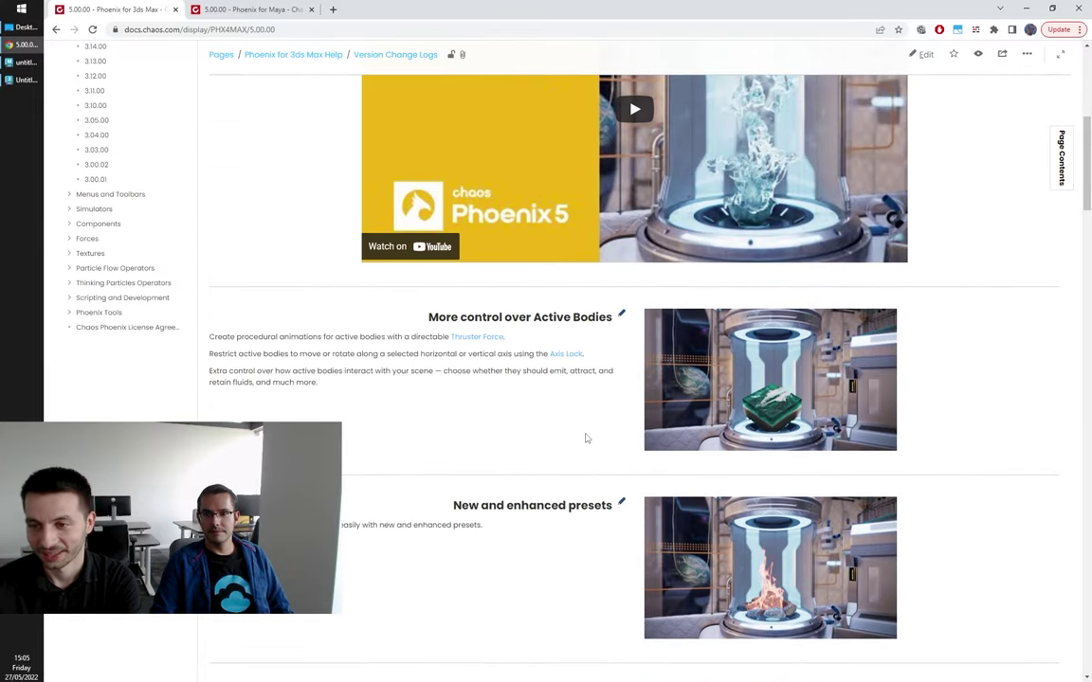
scroll(586, 438, "up", 2)
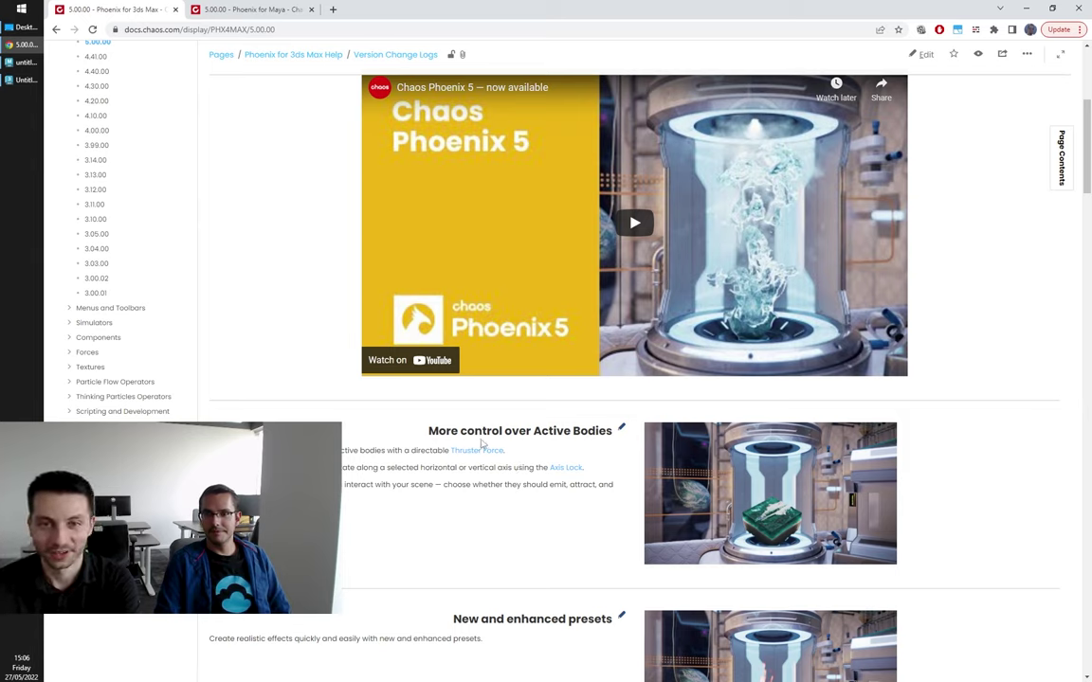
Step: Switch to 3ds Max and import the SpeedBoat OBJ file from the Desktop into the empty scene
left_click(19, 80)
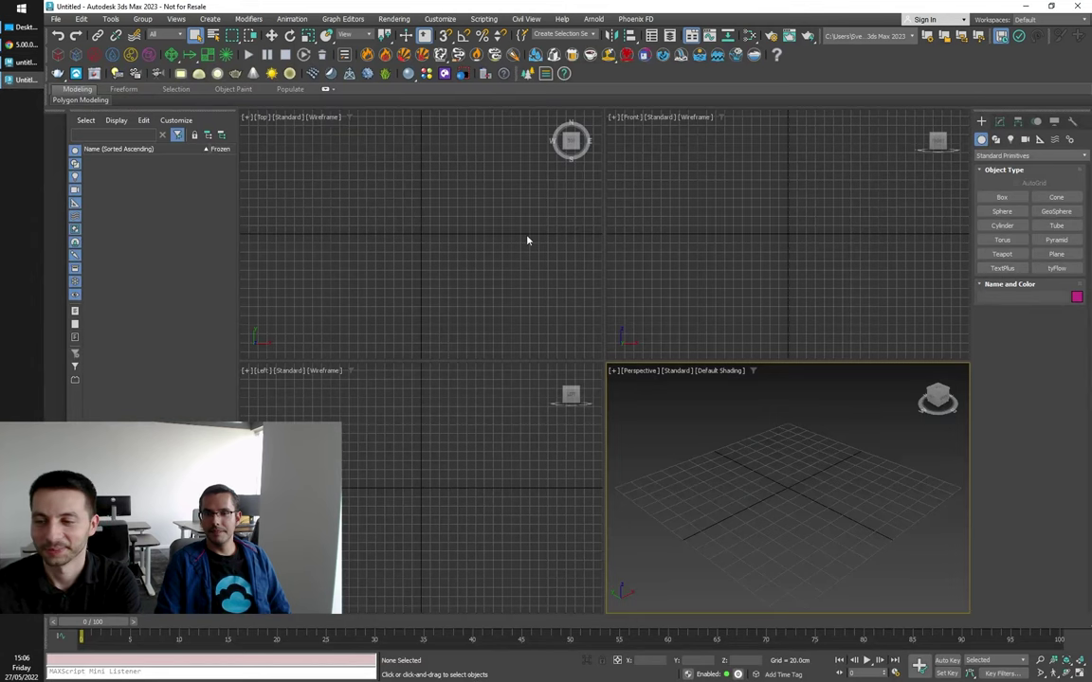
left_click(56, 19)
mouse_move(110, 184)
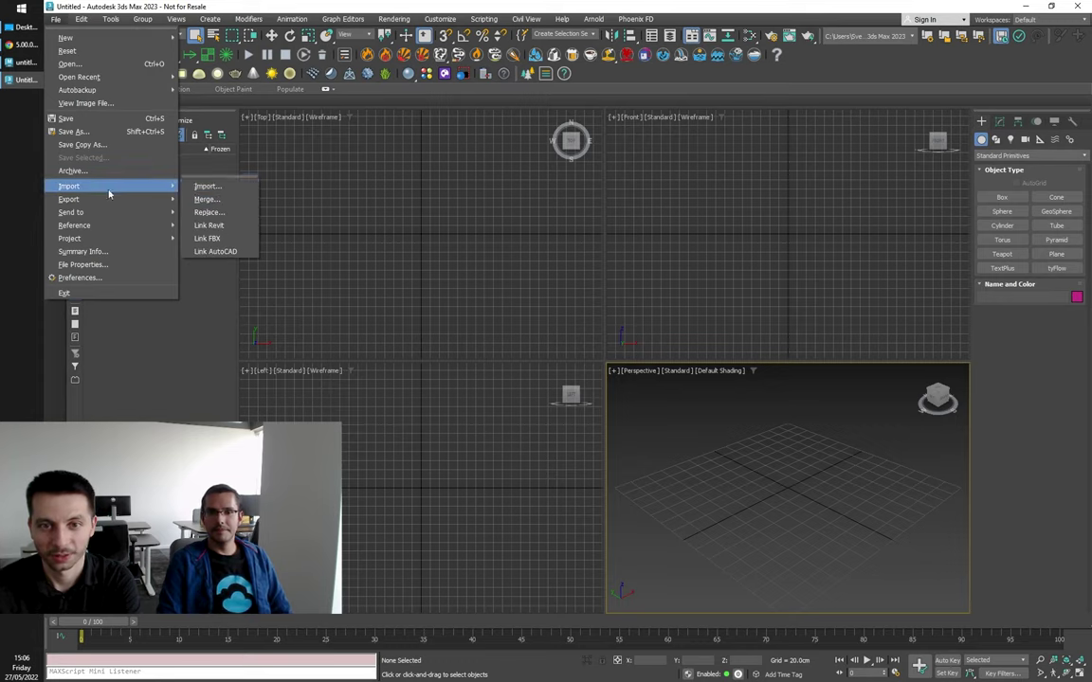
left_click(237, 186)
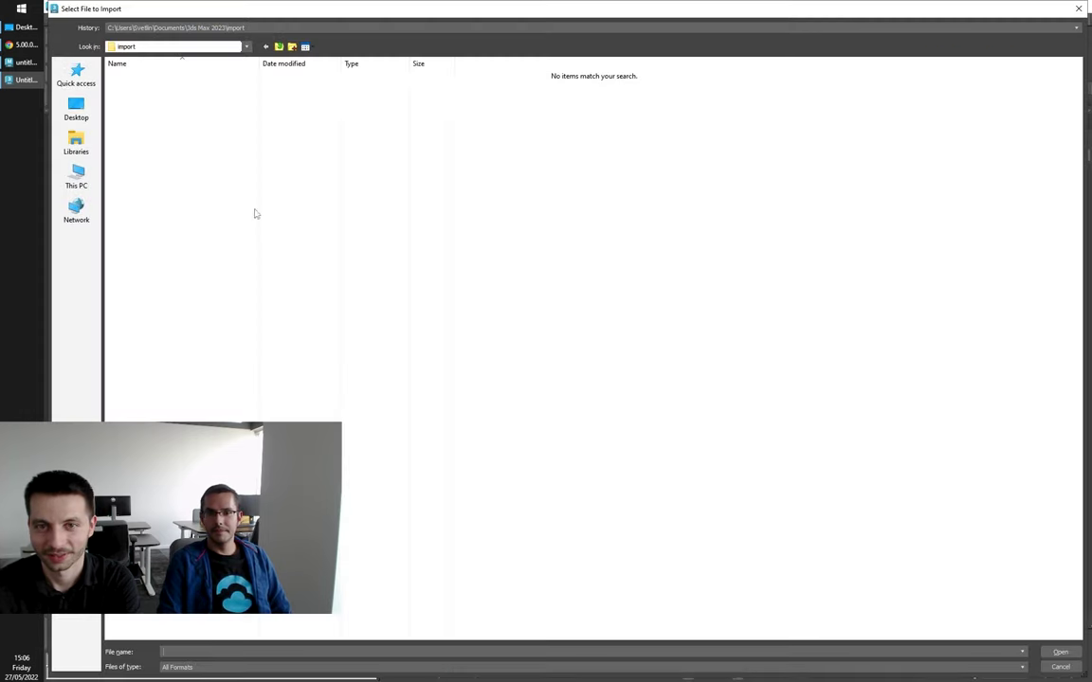
left_click(76, 107)
left_click(140, 119)
left_click(1060, 652)
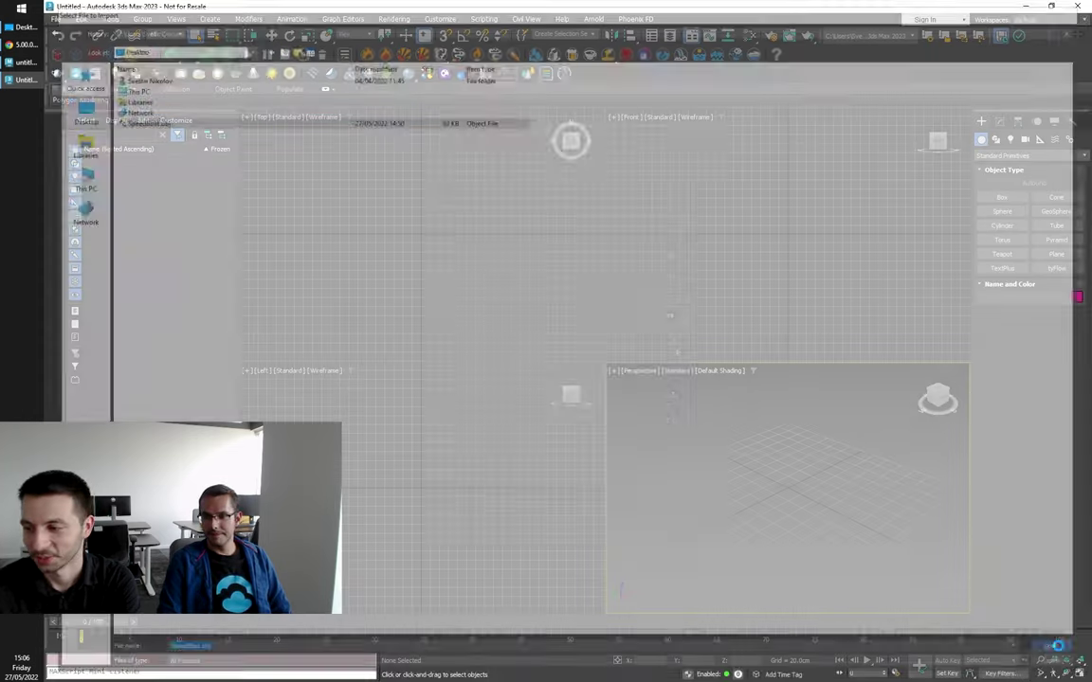
left_click(475, 536)
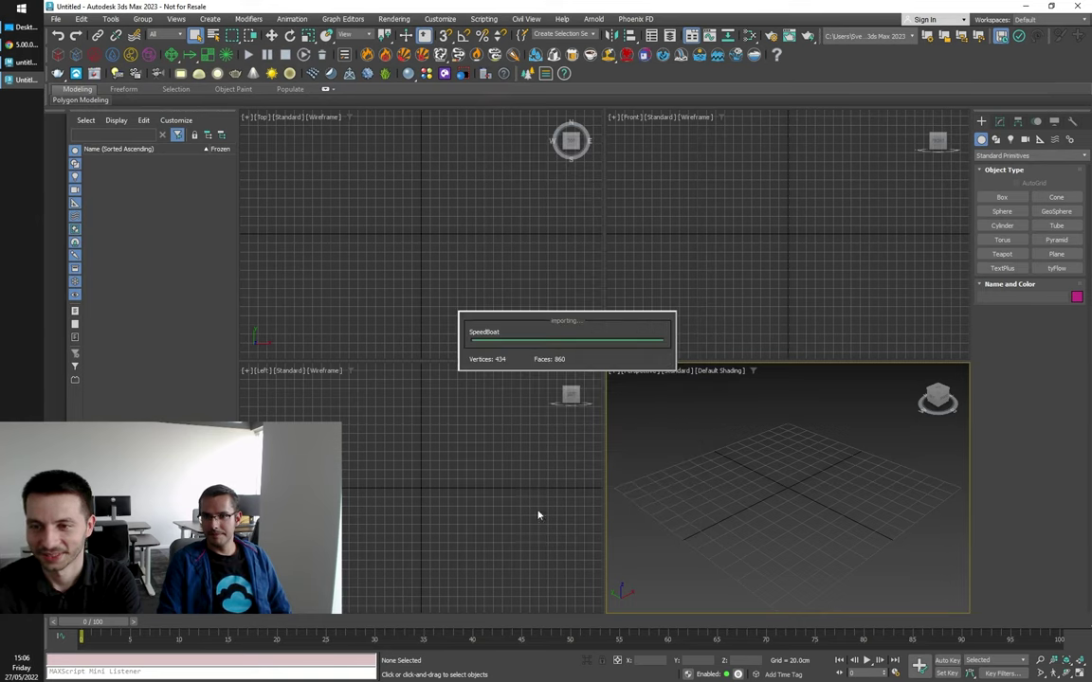
left_click(679, 392)
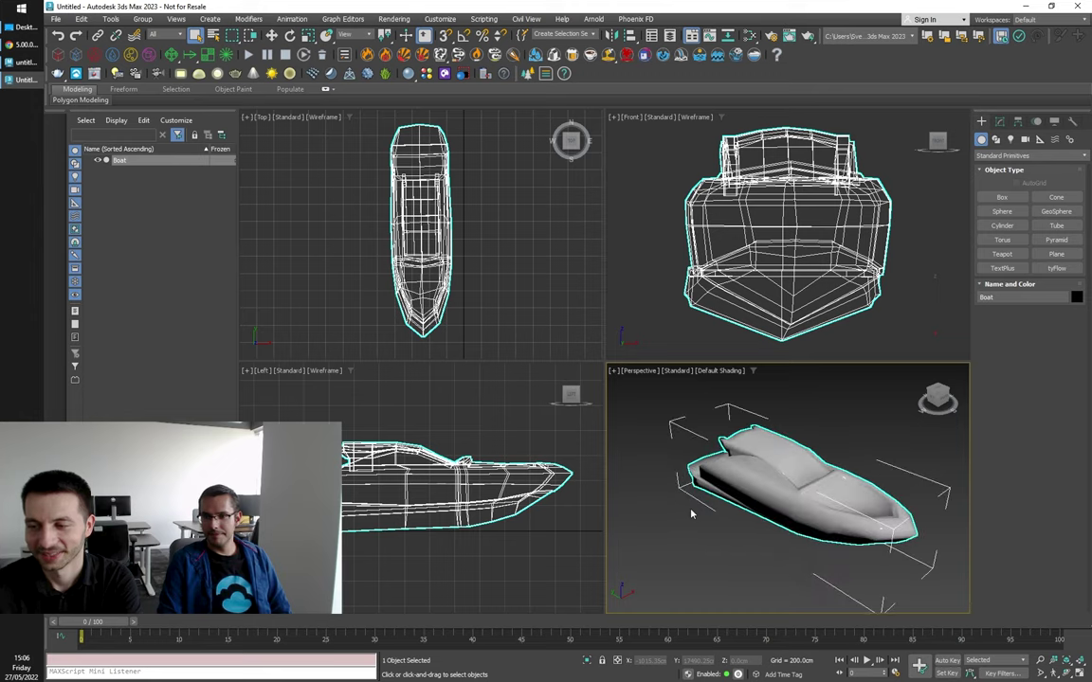
Step: With the boat selected in an enlarged perspective view, apply the Phoenix preset that builds a liquid simulation with an Active Body thruster and axis lock
key("alt+w")
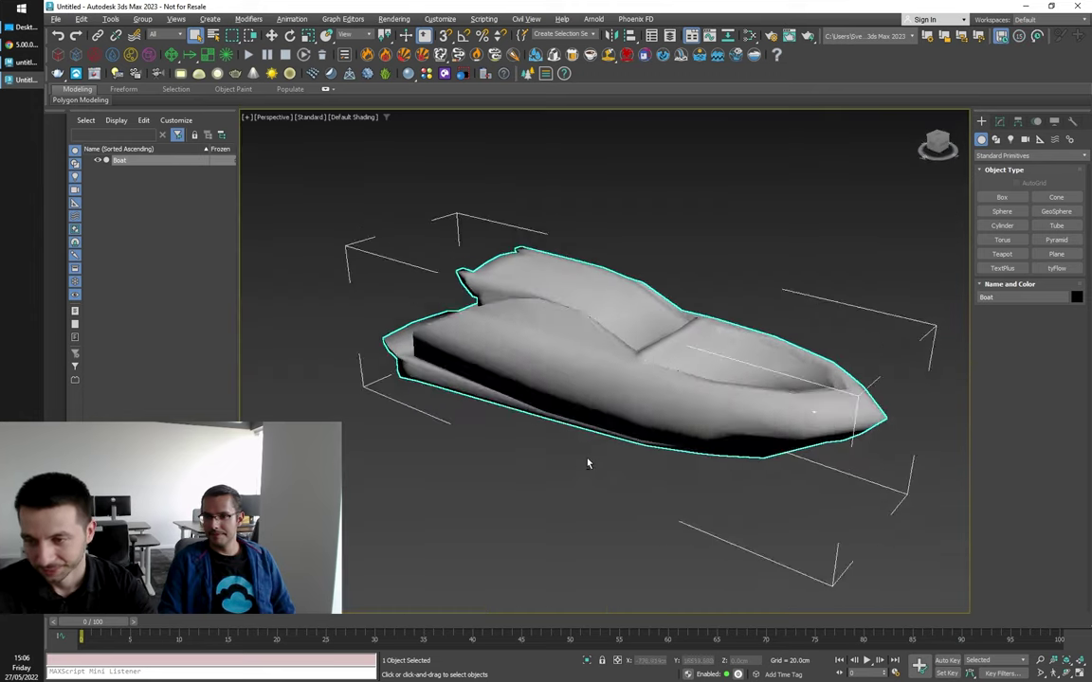
scroll(587, 463, "down", 6)
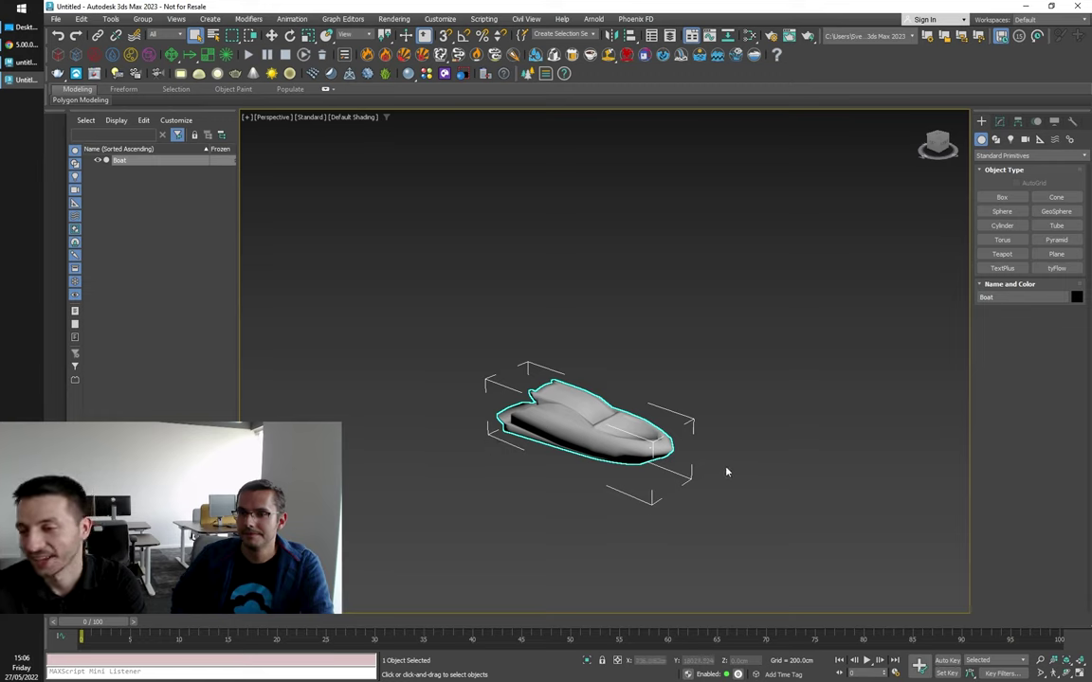
left_click(755, 57)
scroll(728, 110, "down", 3)
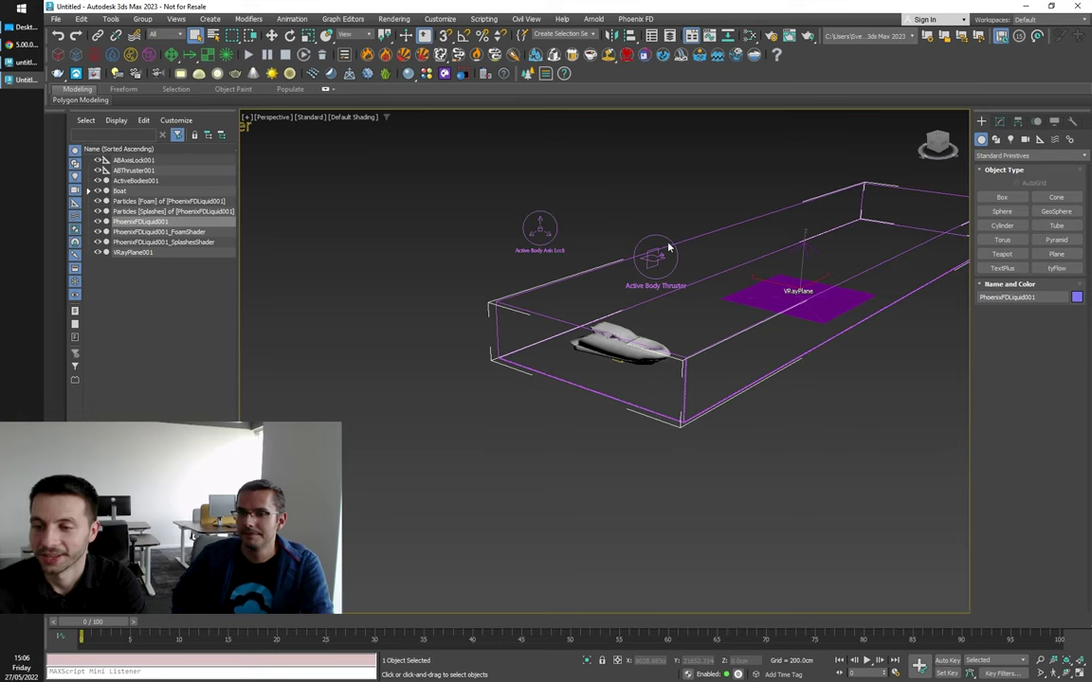
Step: Select the boat and center its pivot on the object with Affect Pivot Only, leaving pivot editing when done
middle_click_drag(875, 363, 709, 479, "alt")
left_click(402, 347)
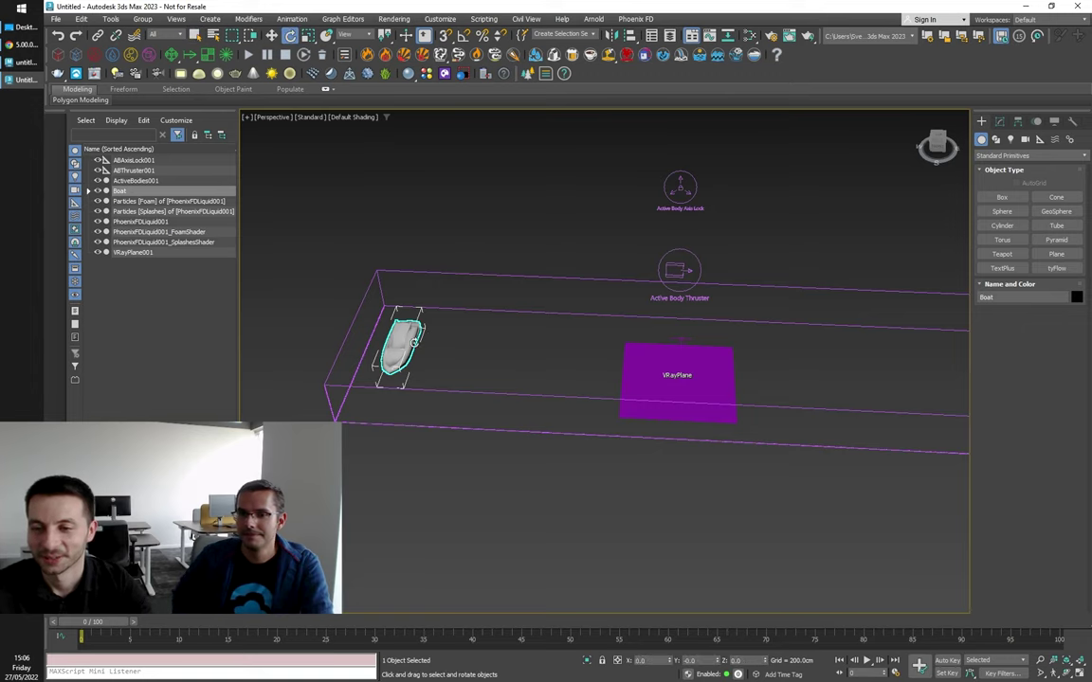
key("e")
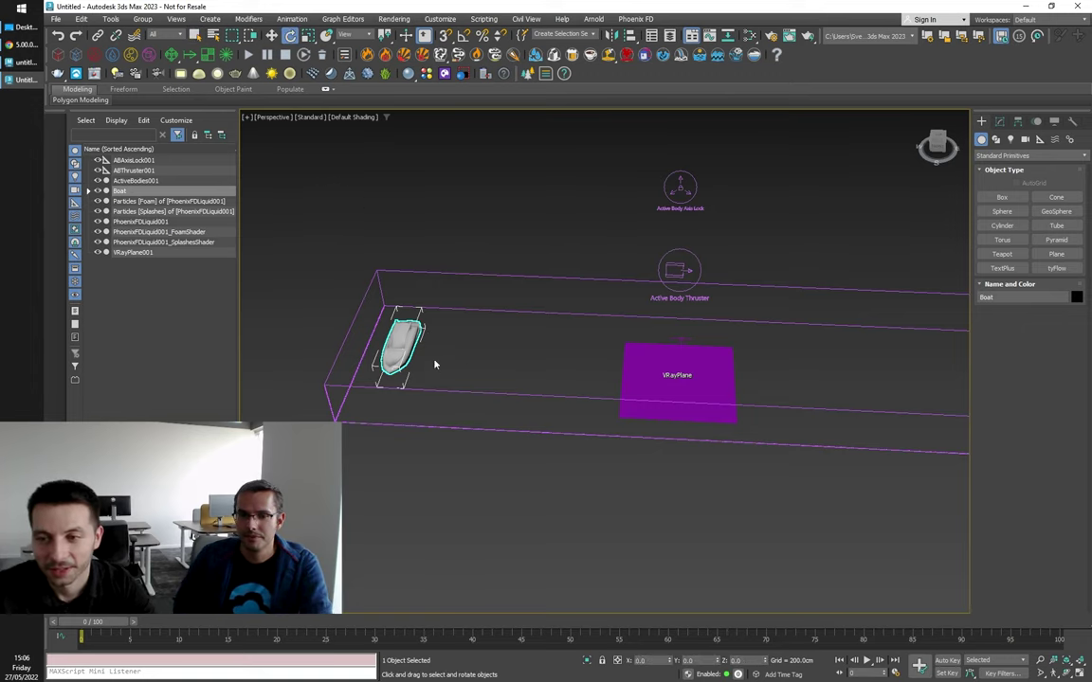
scroll(434, 366, "down", 5)
scroll(473, 407, "up", 3)
middle_click_drag(474, 407, 495, 437, "alt")
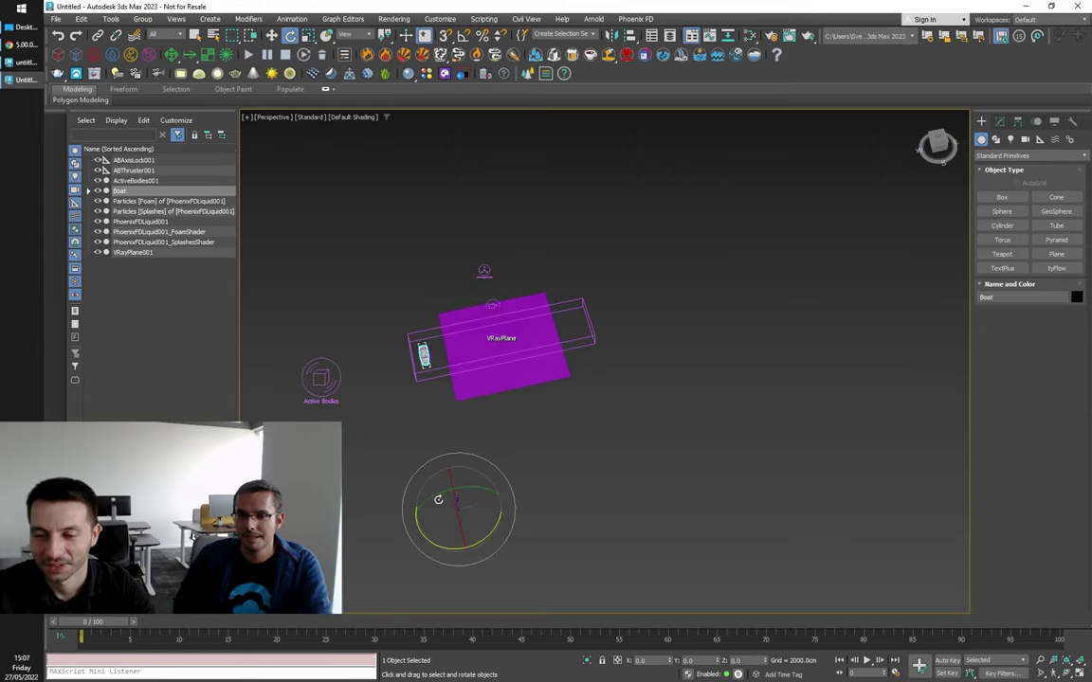
middle_click_drag(446, 455, 514, 502, "alt")
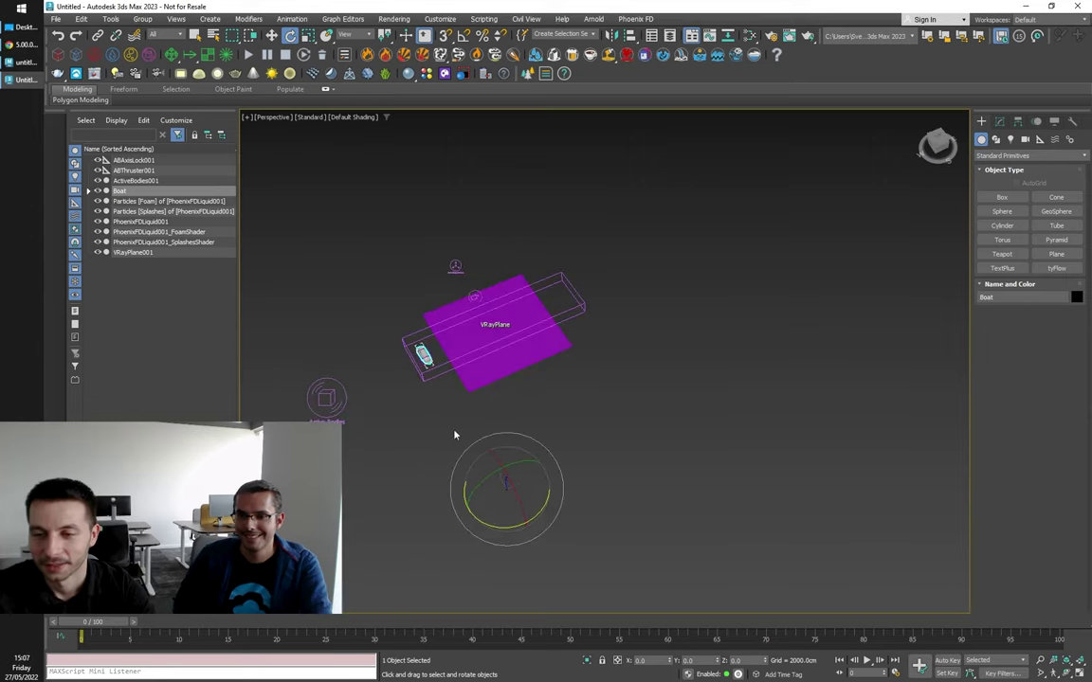
left_click(1017, 122)
left_click(1036, 121)
left_click(1018, 121)
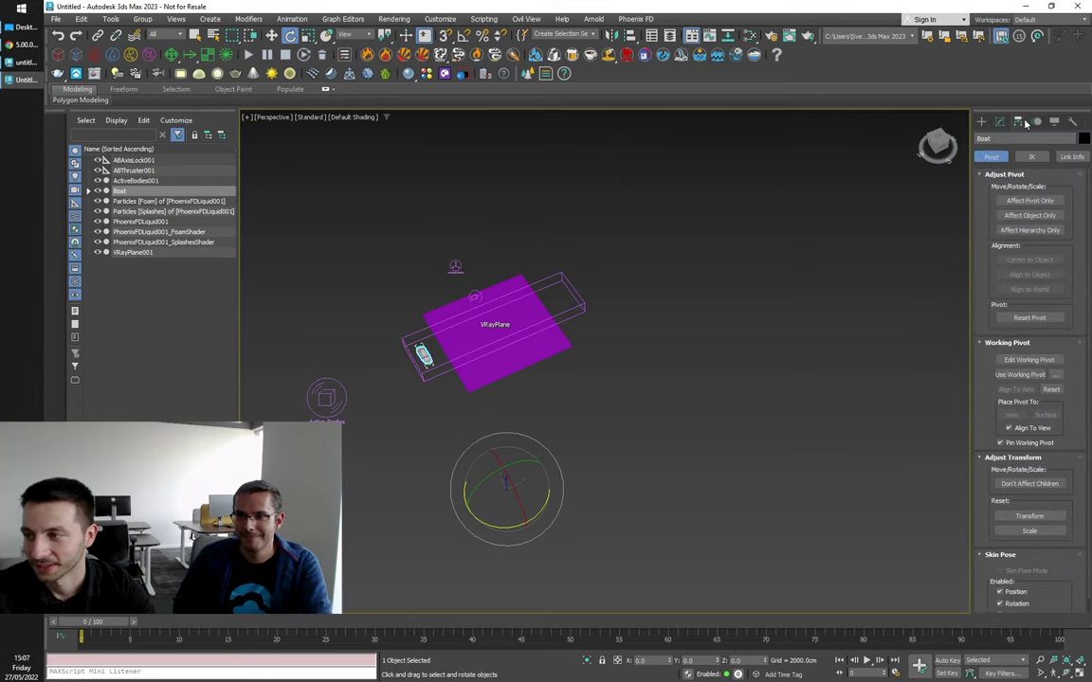
left_click(1031, 202)
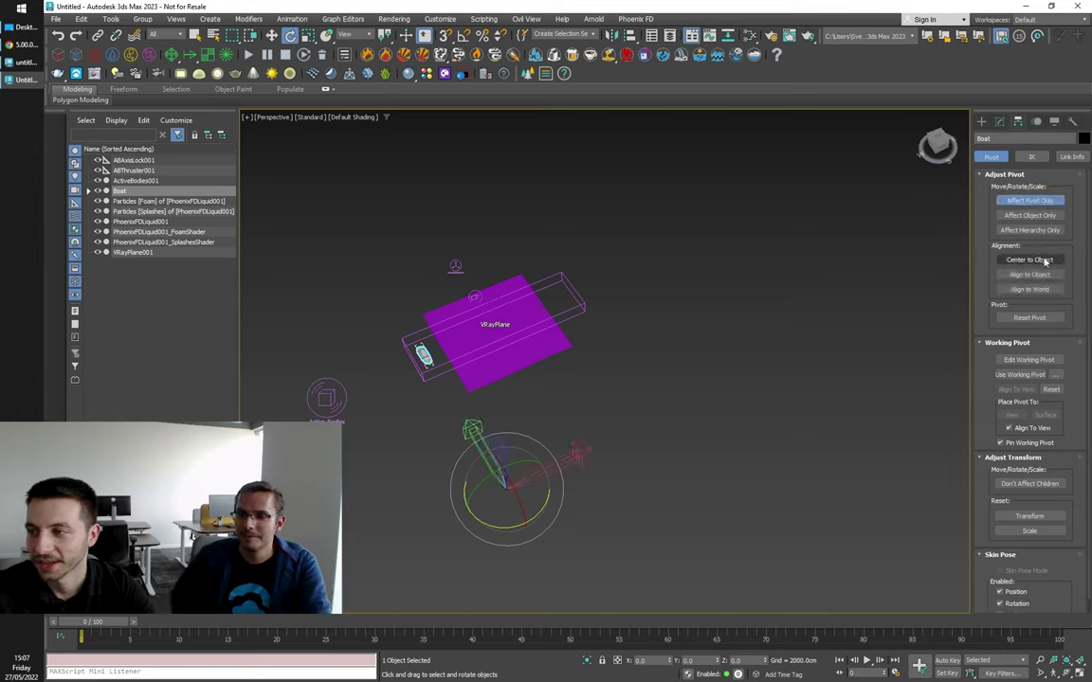
left_click(1043, 260)
scroll(729, 298, "up", 5)
left_click(1031, 202)
Step: Rotate the boat about Z so its bow points along the simulator's length, and move it forward to about 188 cm in X
scroll(649, 414, "up", 6)
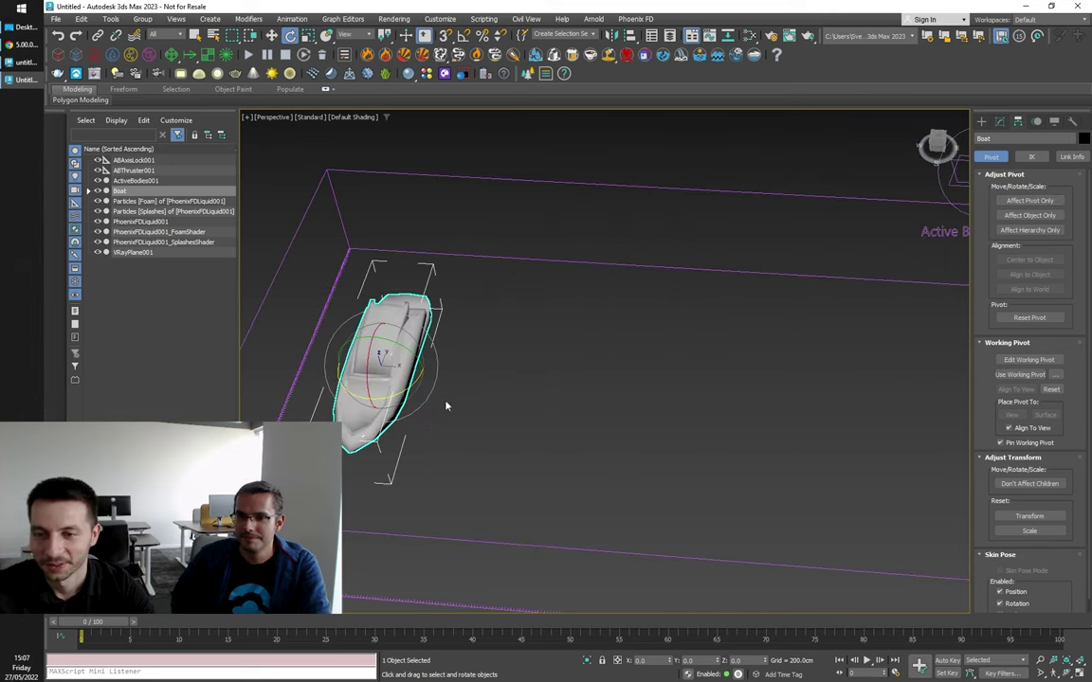
left_click_drag(398, 391, 487, 342)
key("w")
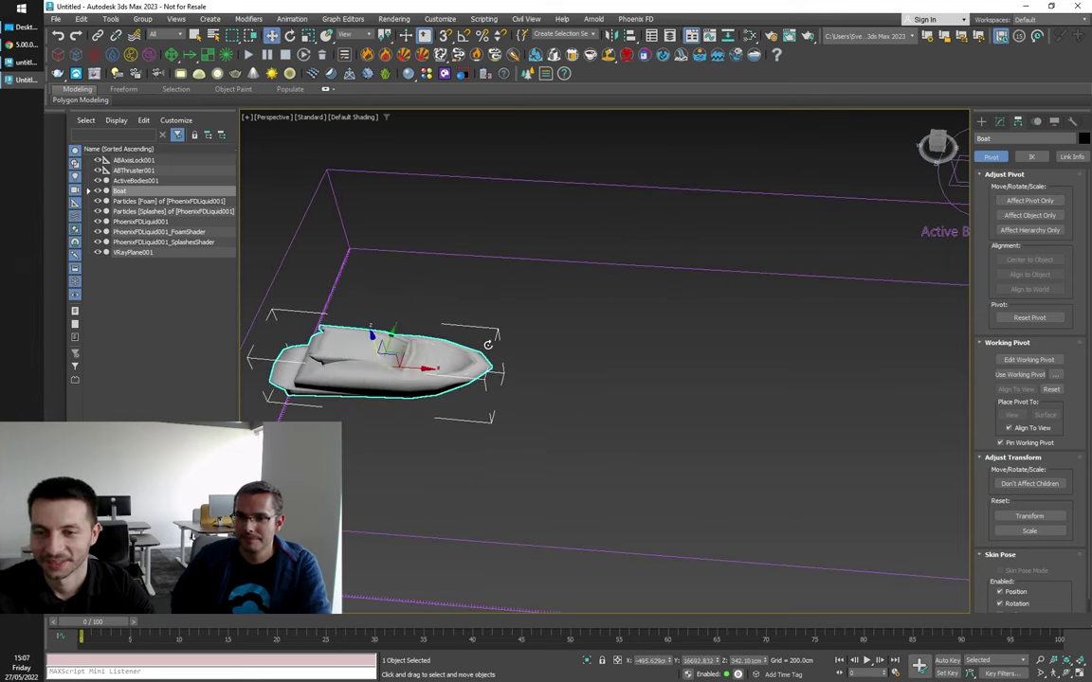
left_click_drag(421, 358, 487, 362)
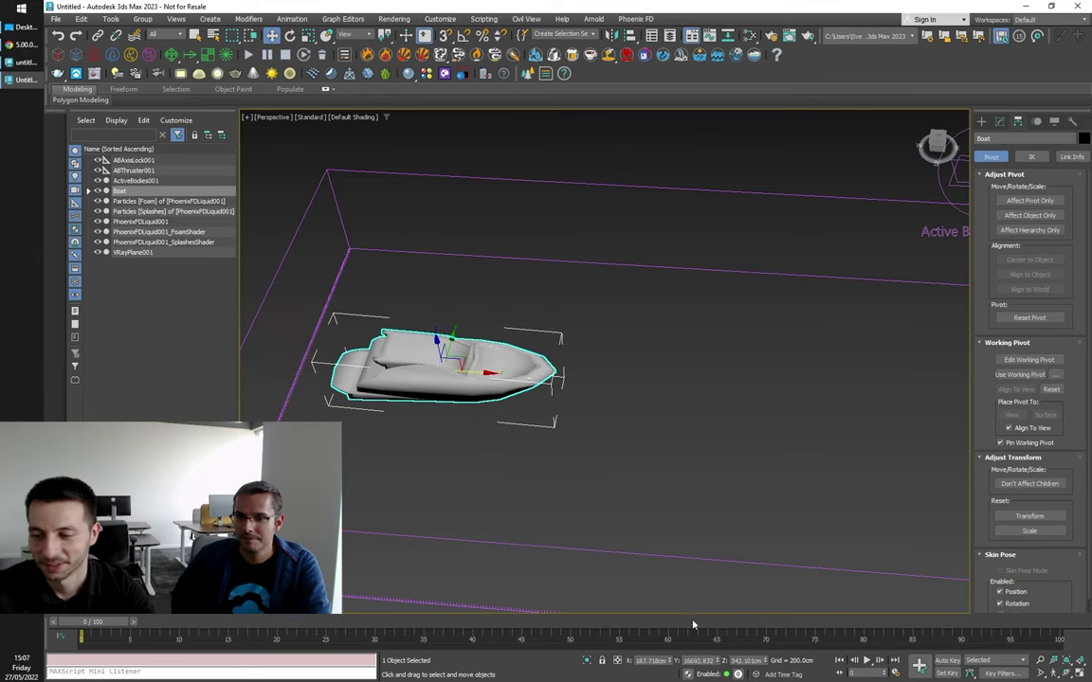
Step: Set the boat's Z rotation to 90 degrees
key("e")
left_click_drag(755, 660, 641, 654)
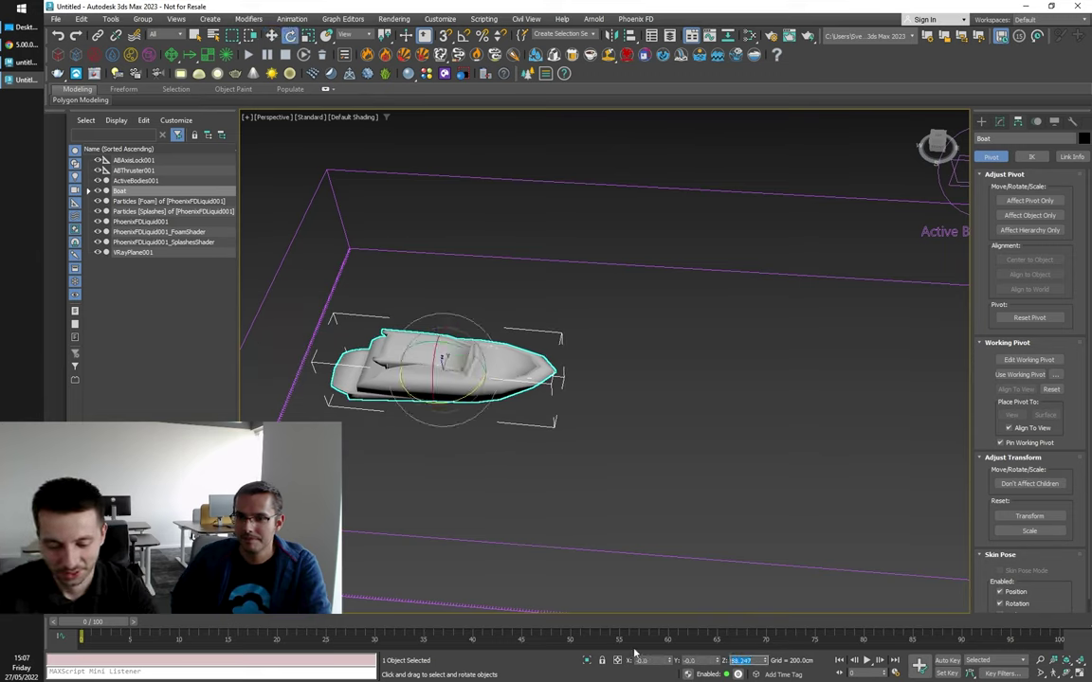
type("90")
key("Return")
scroll(468, 415, "down", 3)
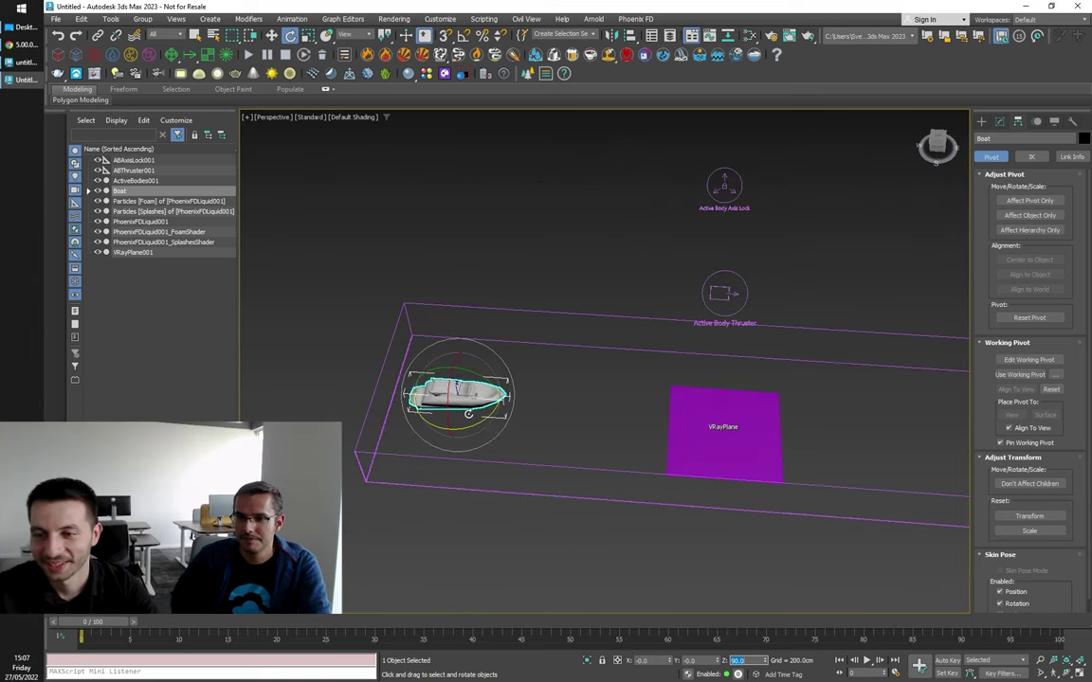
Step: Start the Phoenix liquid simulation and view the boat in the simulator
left_click(248, 54)
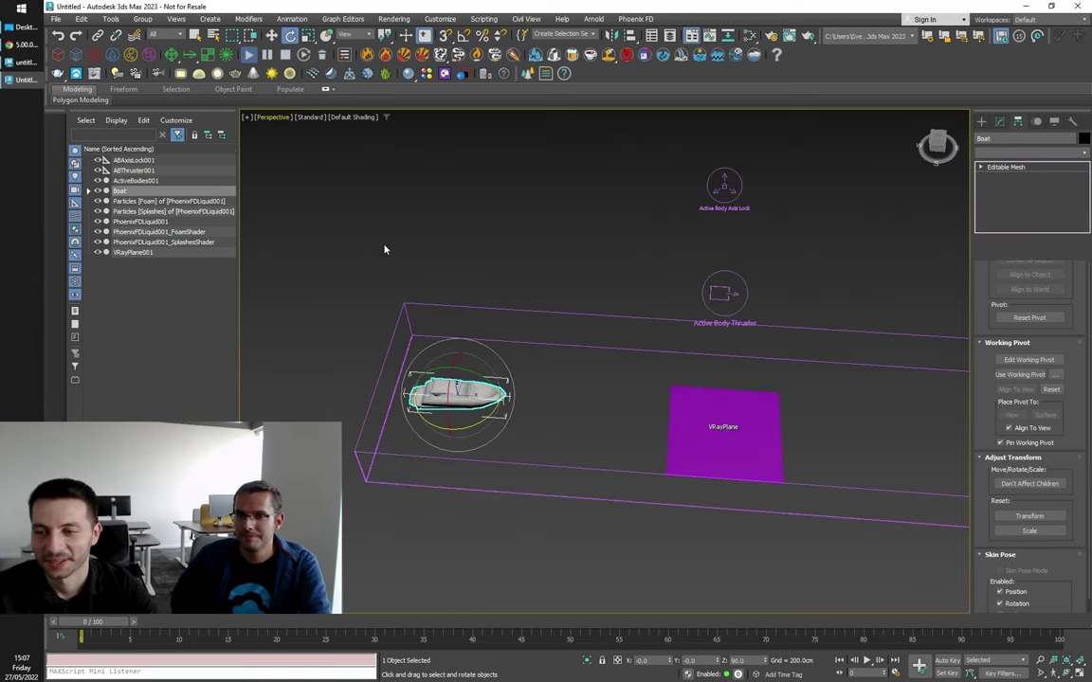
scroll(541, 280, "down", 2)
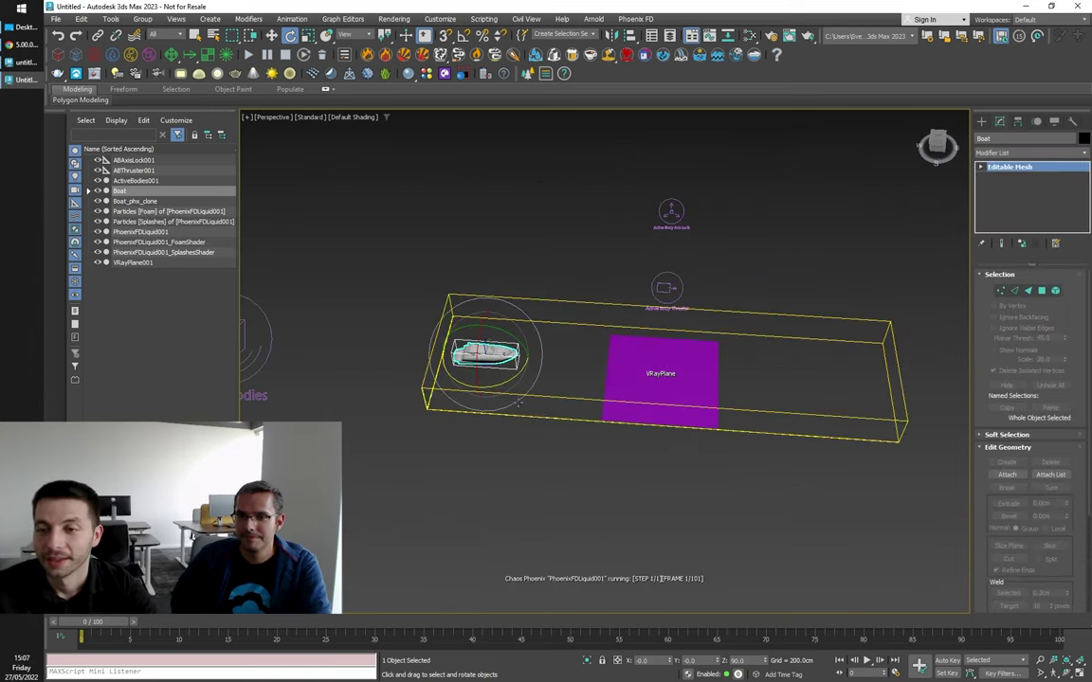
scroll(588, 351, "up", 2)
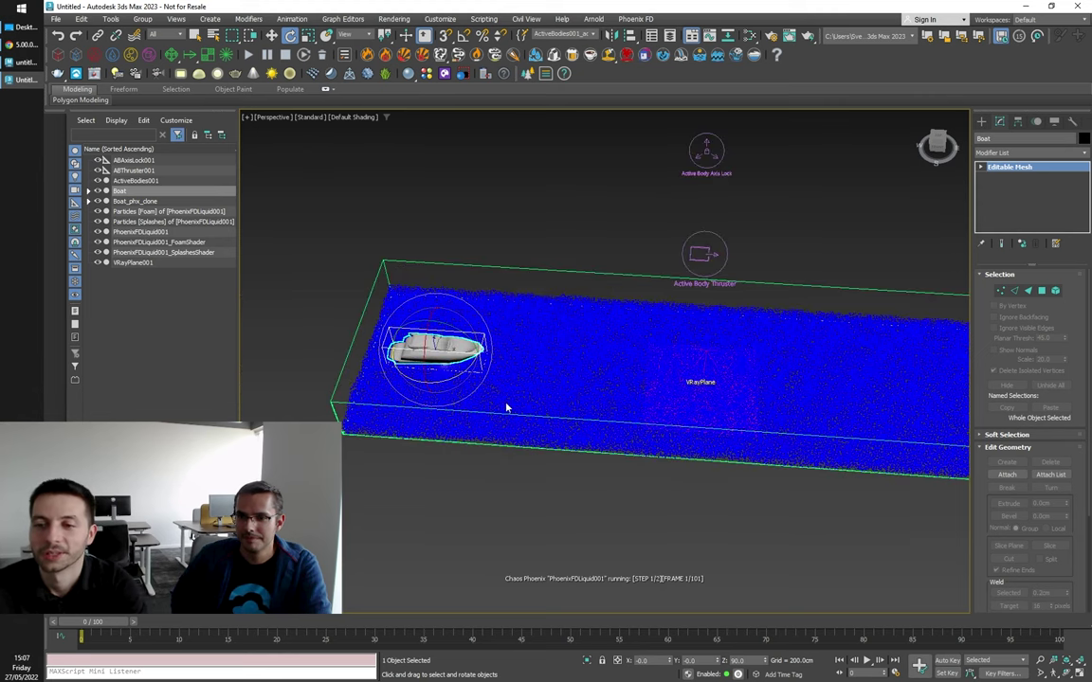
Step: Inspect the settings of the Active Body Thruster and the Active Body Axis Lock helpers while the simulation runs
left_click(737, 257)
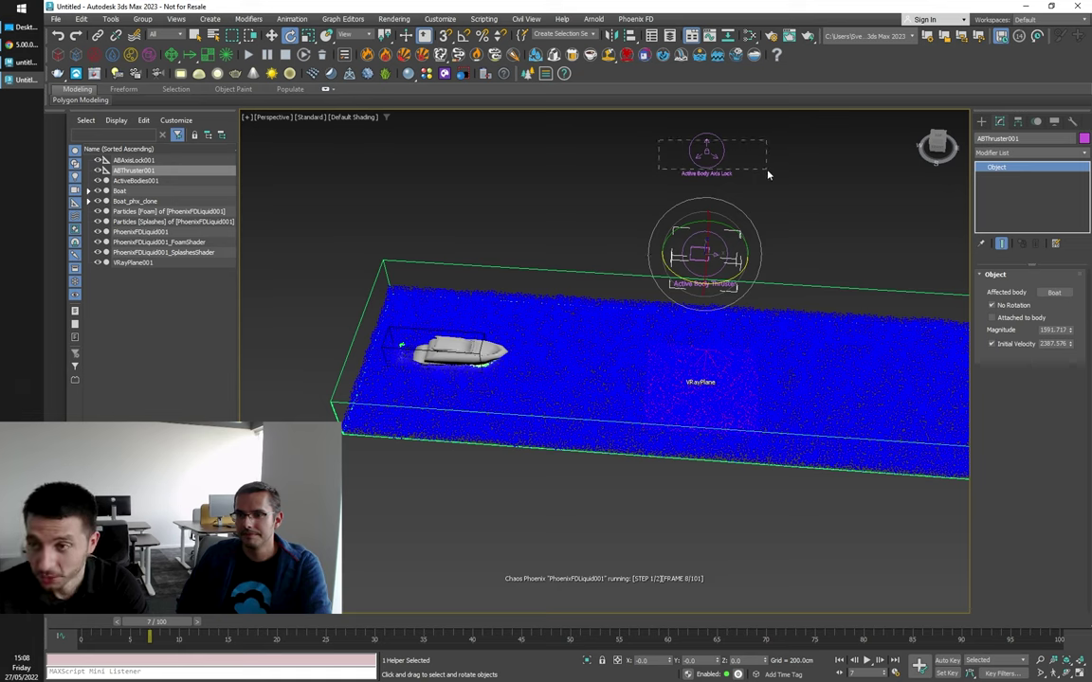
left_click(690, 152)
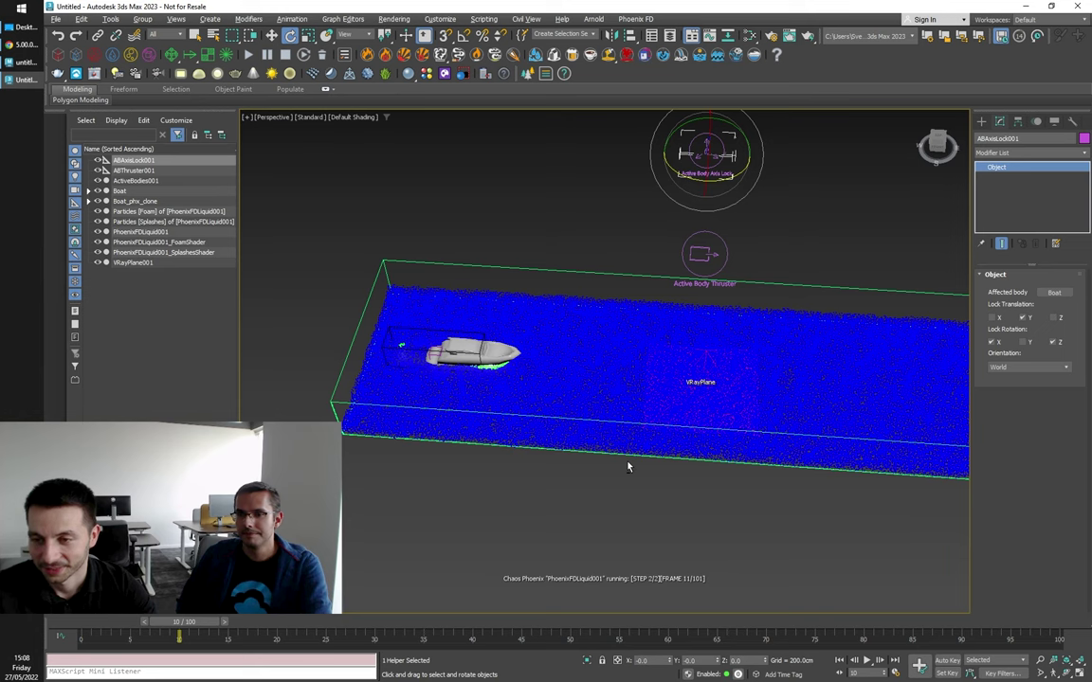
middle_click_drag(627, 463, 592, 468, "alt")
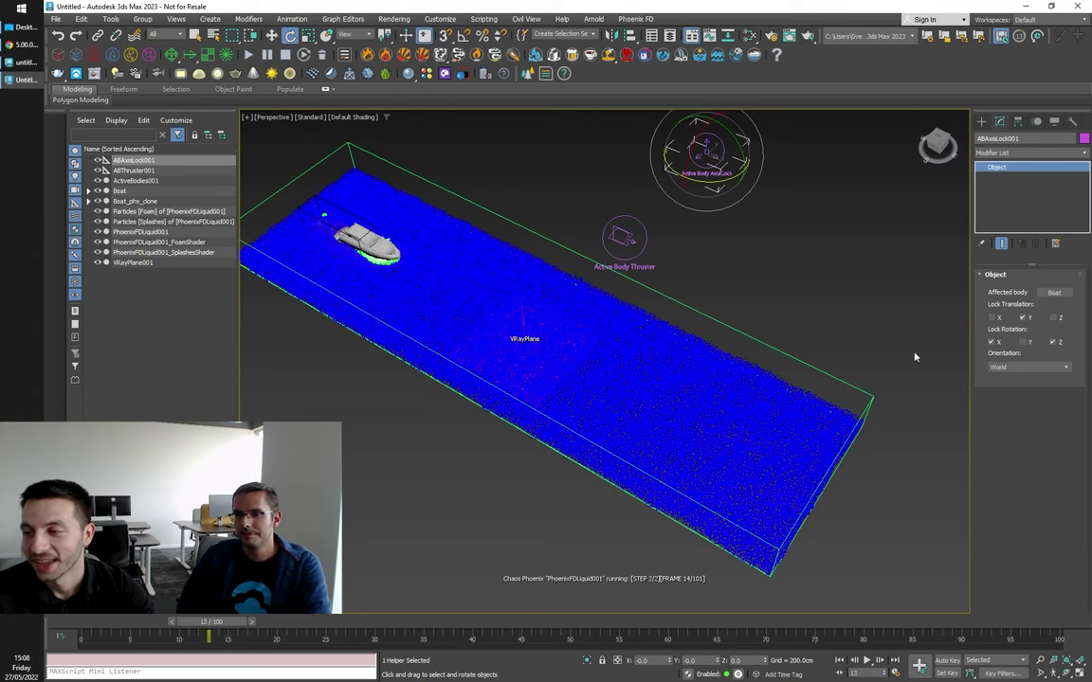
left_click(991, 342)
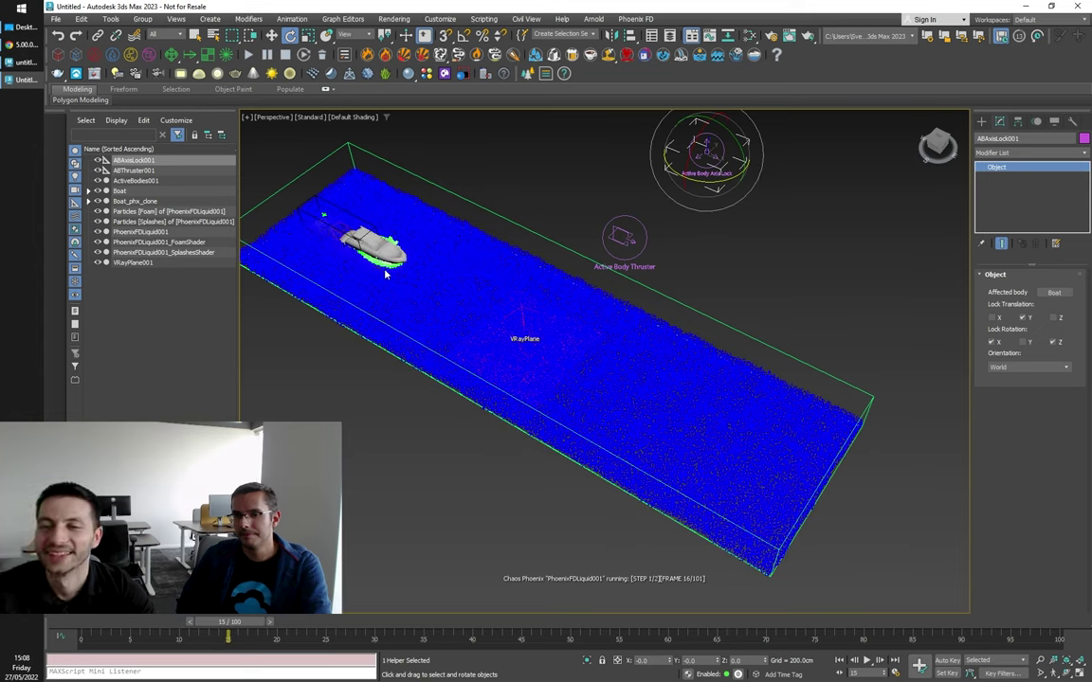
Step: Examine the boat's position in the water from the side and from above while the simulation runs
middle_click_drag(398, 307, 433, 319, "alt")
middle_click_drag(522, 347, 463, 418)
left_click(383, 313)
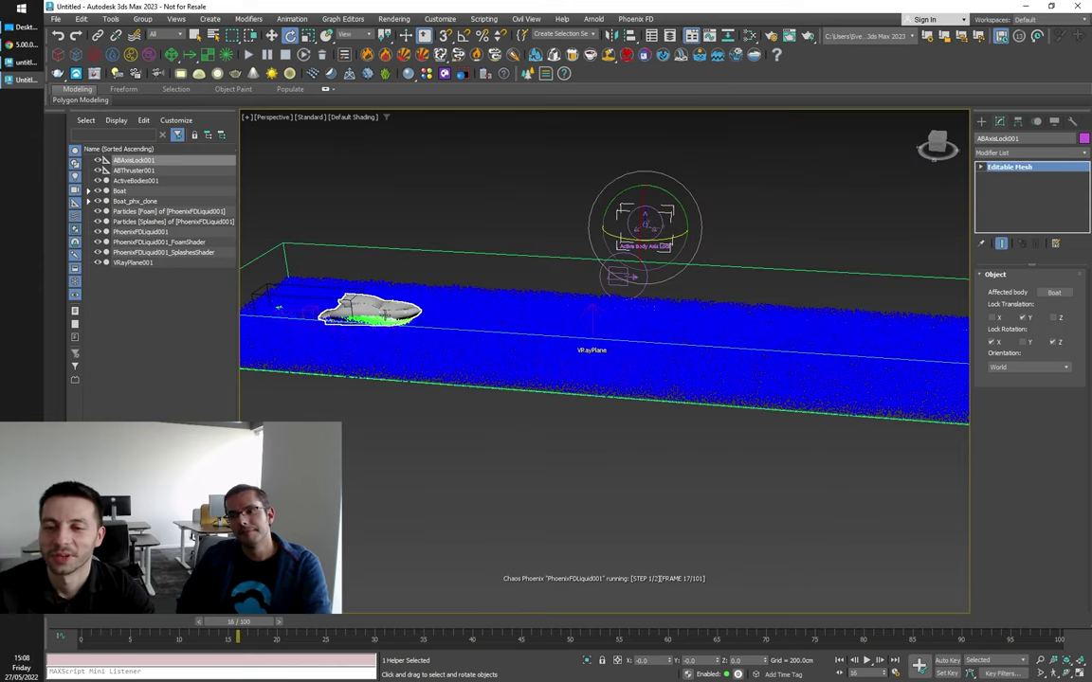
middle_click_drag(369, 311, 463, 387, "alt")
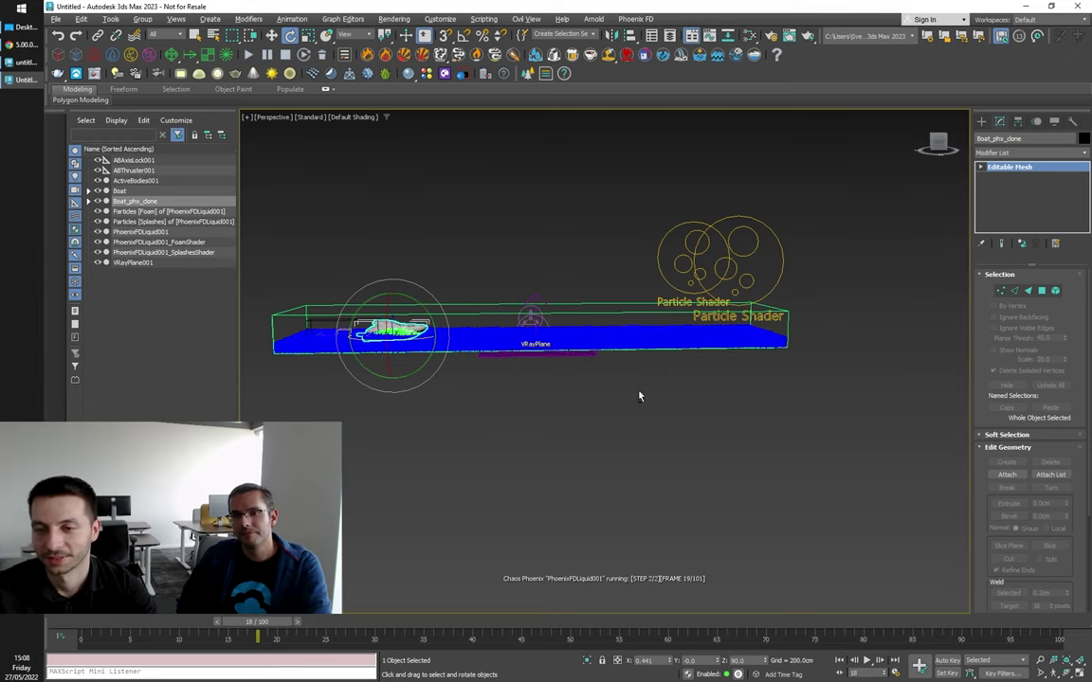
middle_click_drag(641, 395, 609, 412, "alt")
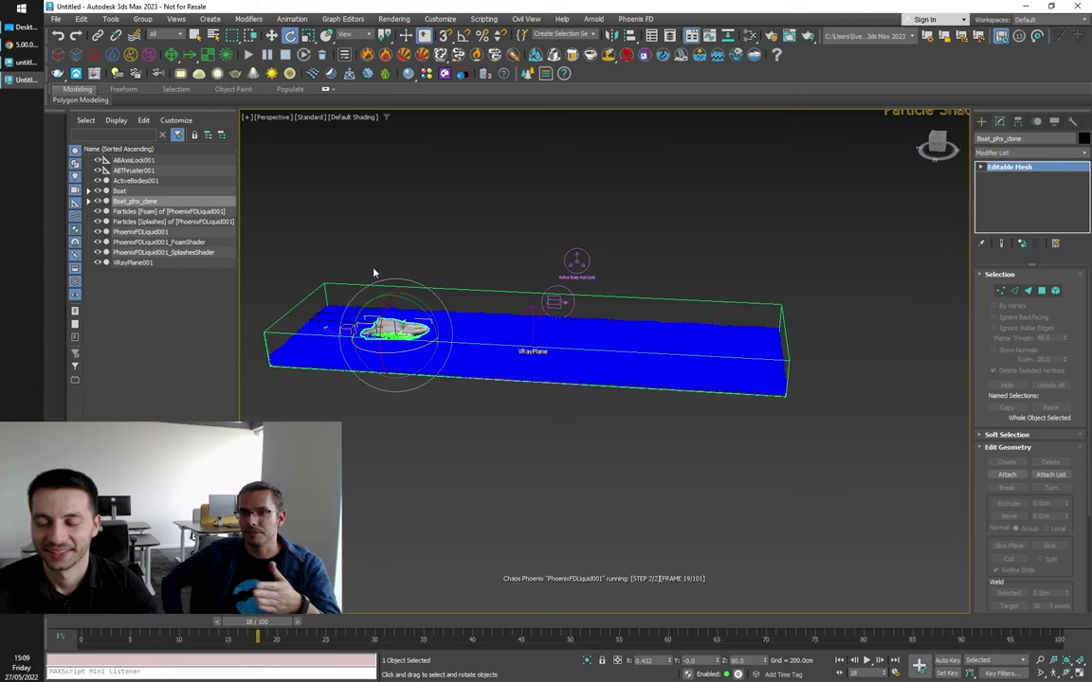
scroll(372, 289, "up", 2)
scroll(390, 299, "down", 2)
middle_click_drag(453, 253, 445, 298, "alt")
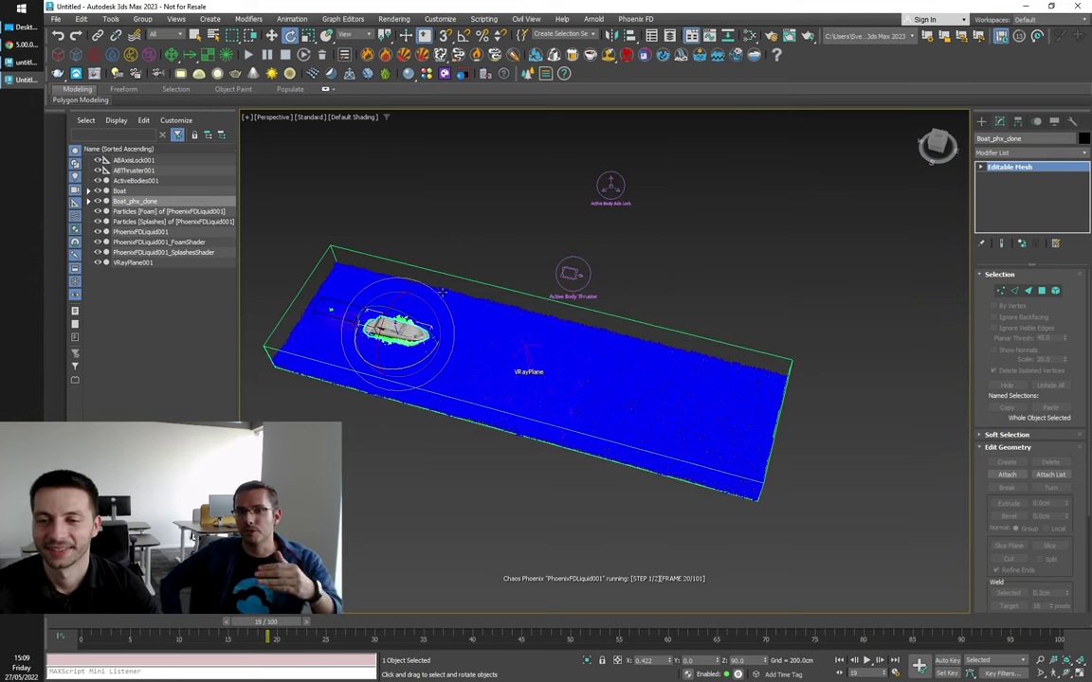
scroll(309, 293, "up", 3)
scroll(359, 305, "down", 2)
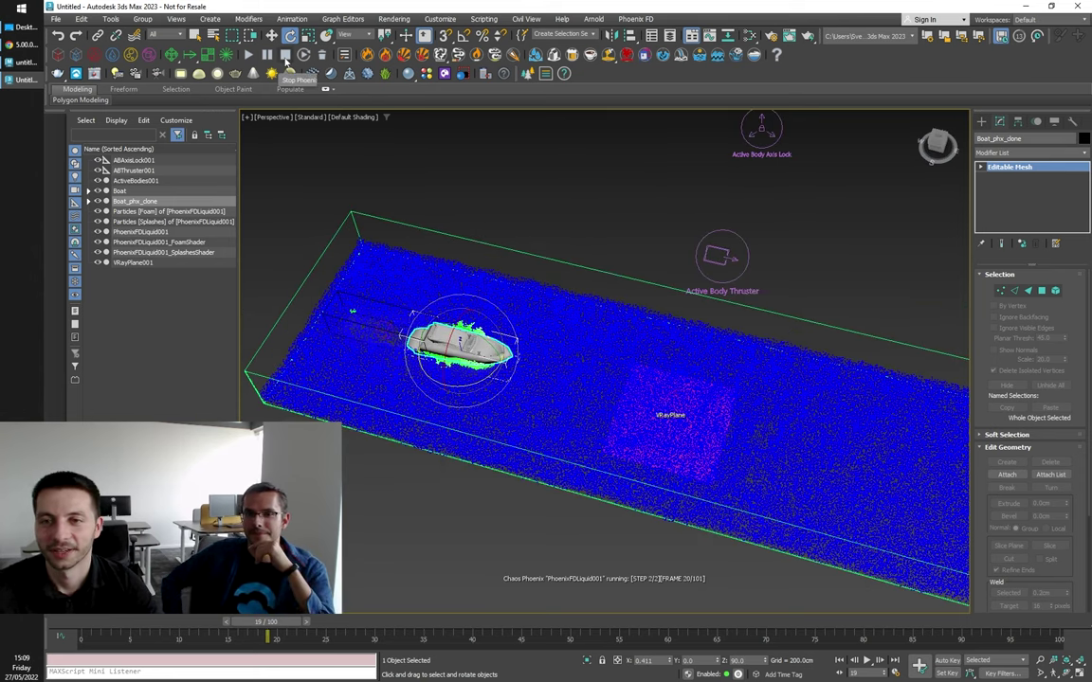
Step: Decrease the liquid simulator's grid resolution to a cell size of 45.014 cm and restart the simulation
left_click_drag(648, 244, 632, 284)
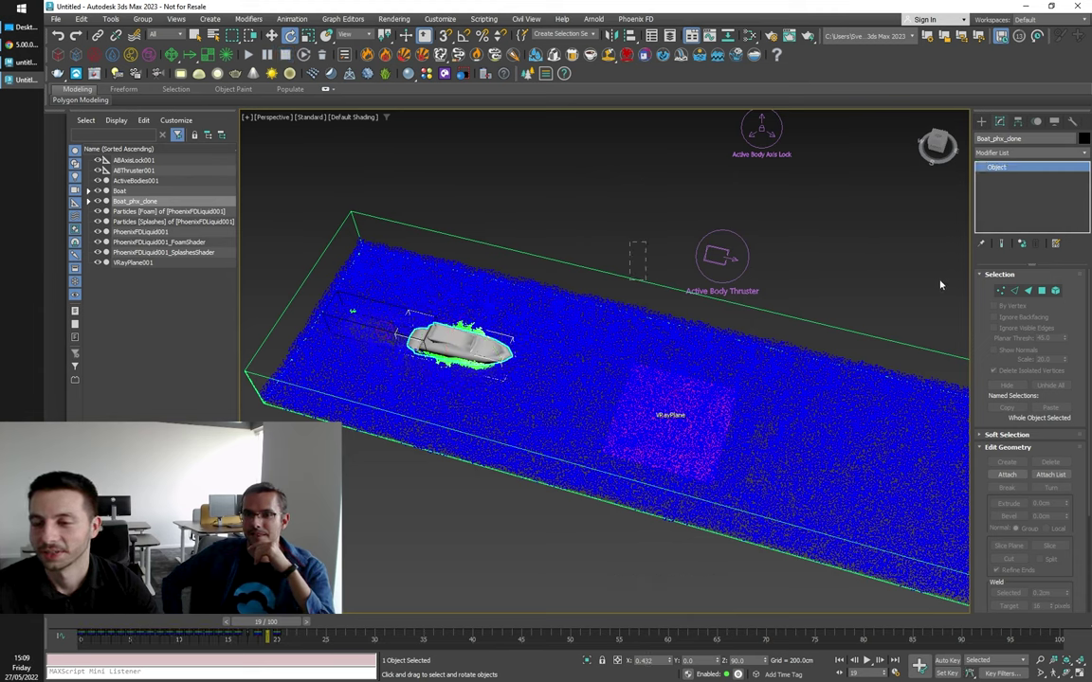
scroll(980, 312, "up", 3)
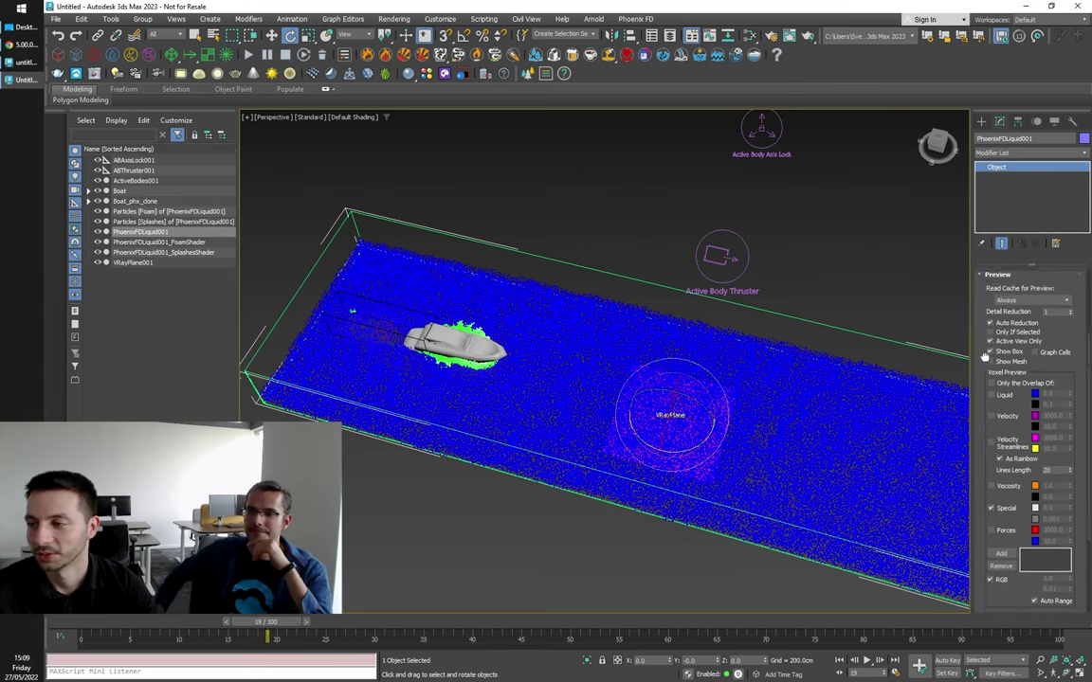
left_click(995, 339)
left_click(992, 299)
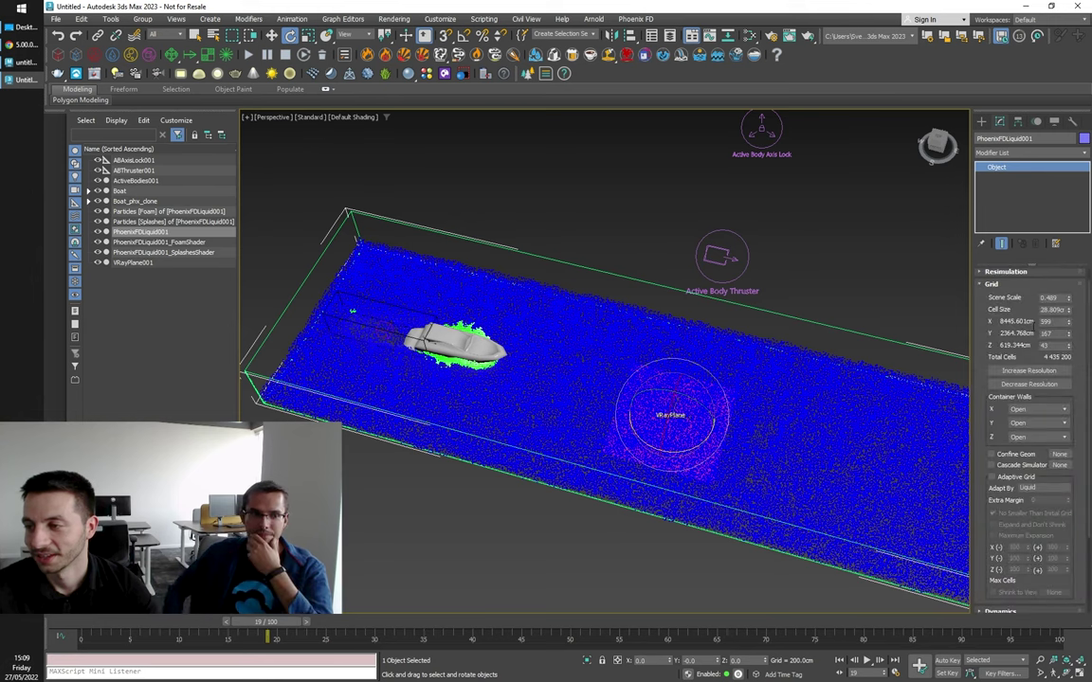
left_click(1033, 384)
left_click(1033, 384)
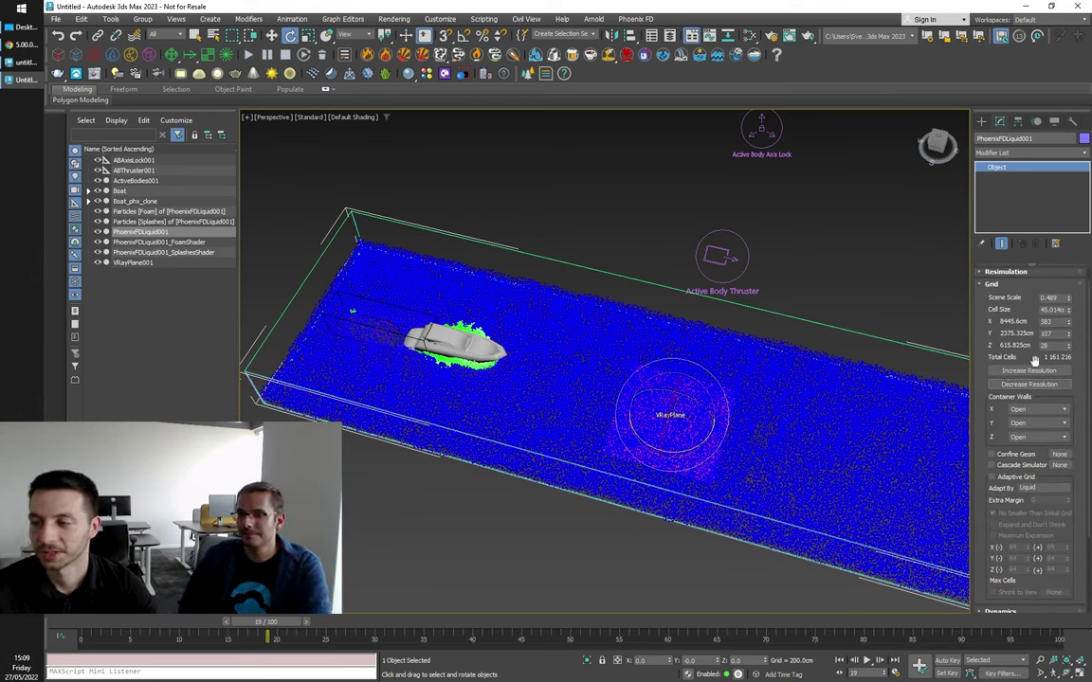
left_click_drag(1035, 360, 1039, 351)
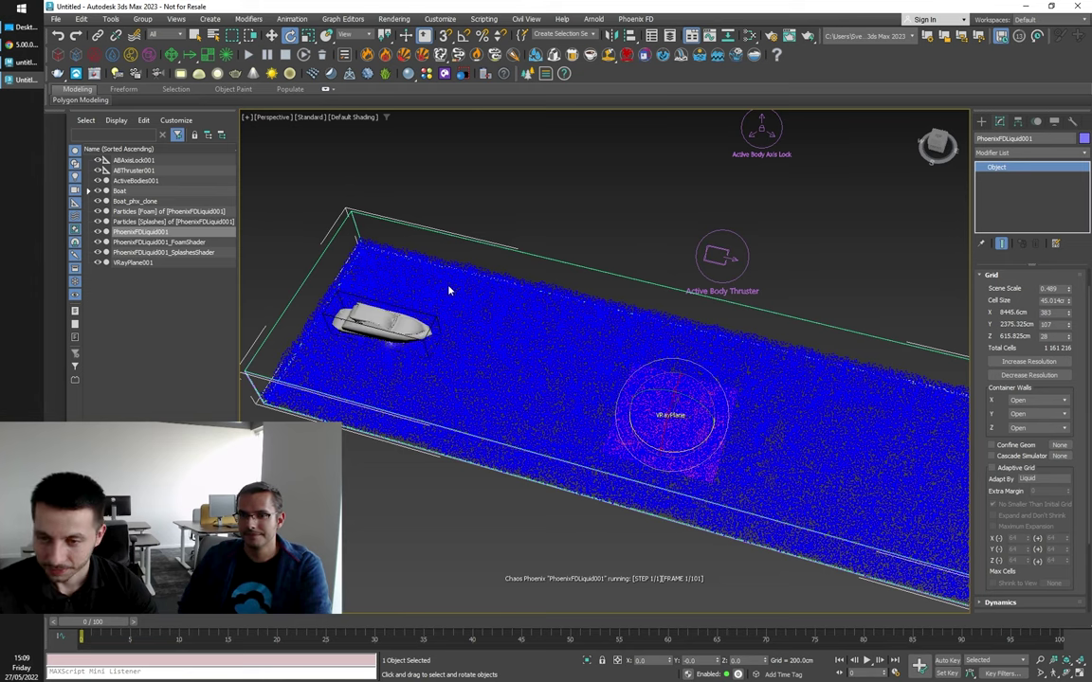
Step: Set the Active Body Thruster's Magnitude to 5591.717 while the simulation is running
scroll(450, 290, "down", 2)
middle_click_drag(422, 336, 431, 387, "alt")
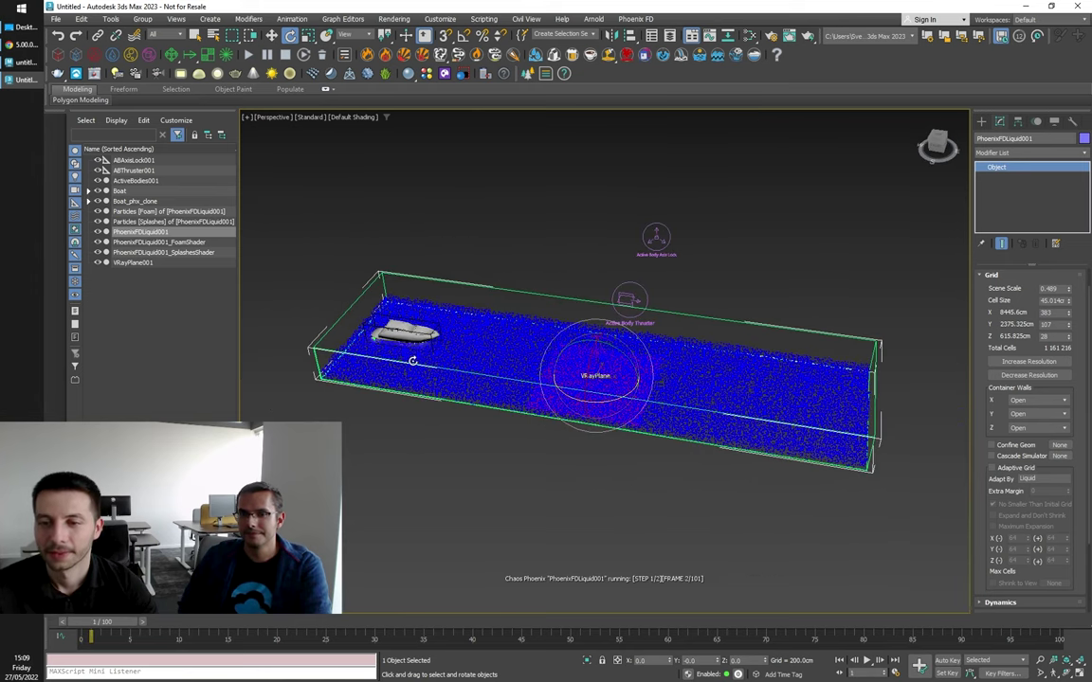
middle_click_drag(417, 331, 398, 362, "alt")
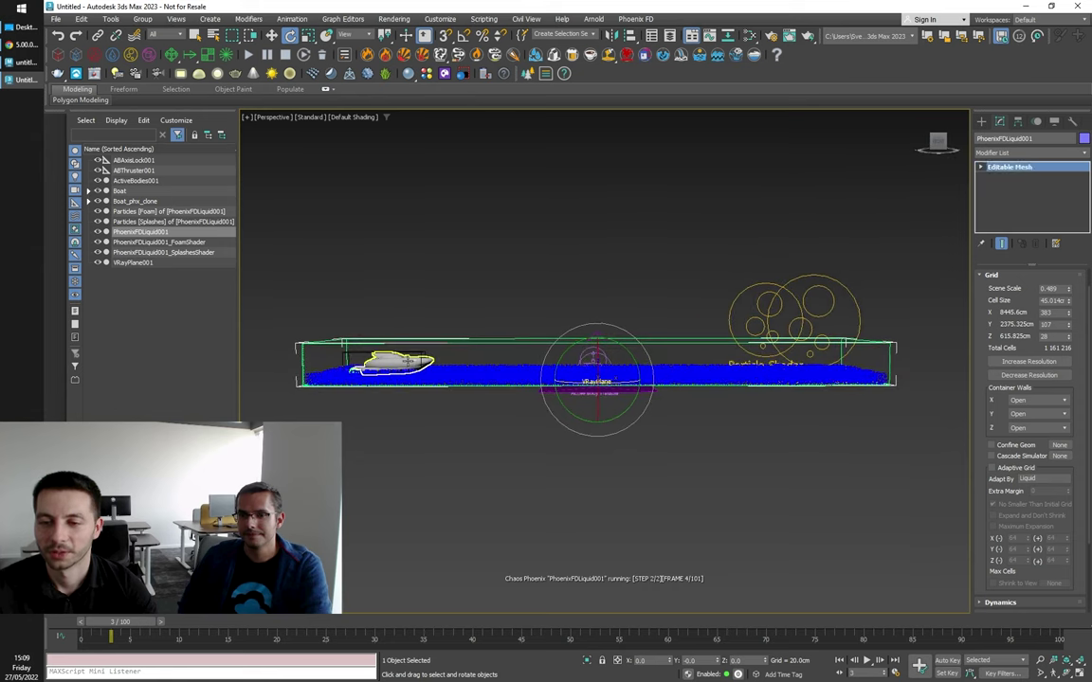
left_click(399, 362)
middle_click_drag(433, 269, 468, 351, "alt")
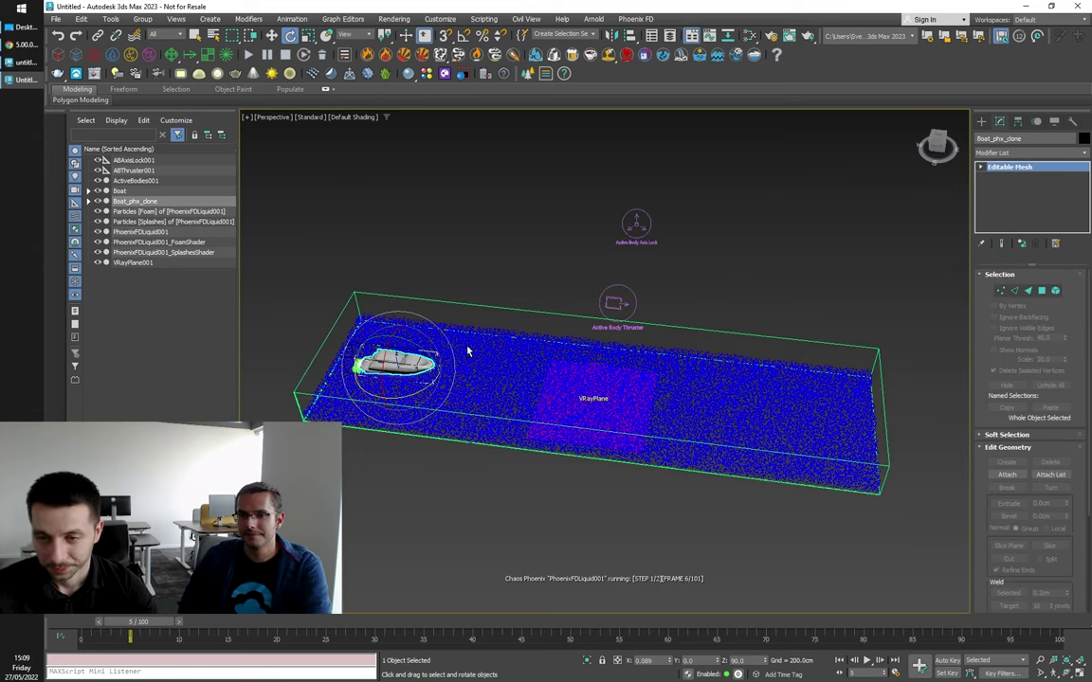
scroll(461, 347, "up", 3)
scroll(462, 347, "down", 3)
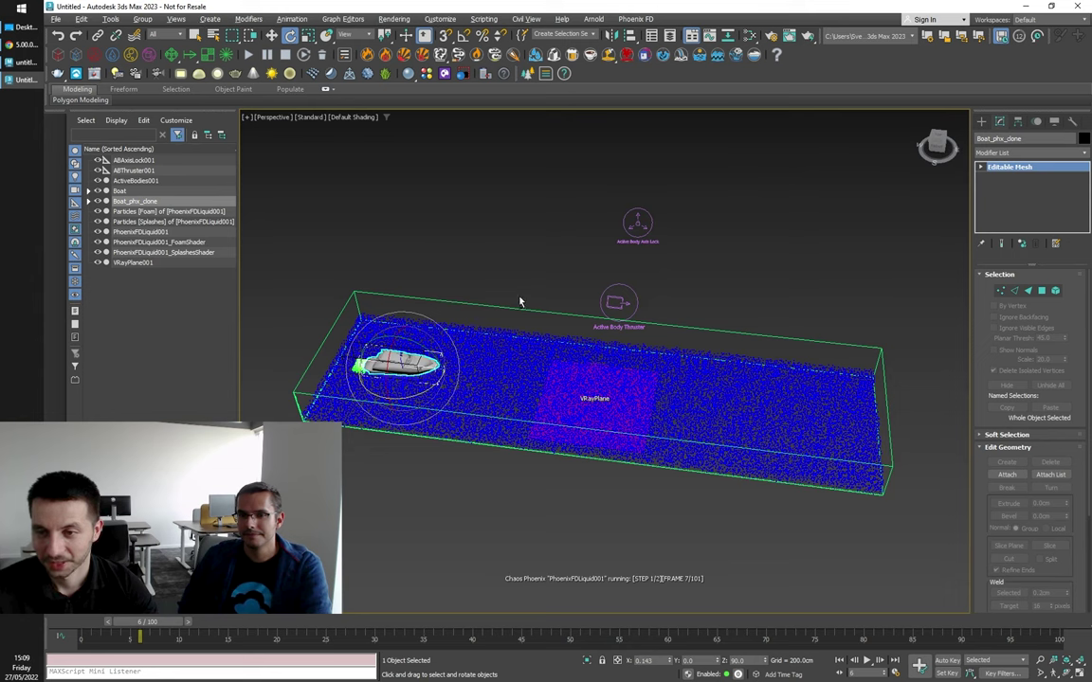
left_click(617, 302)
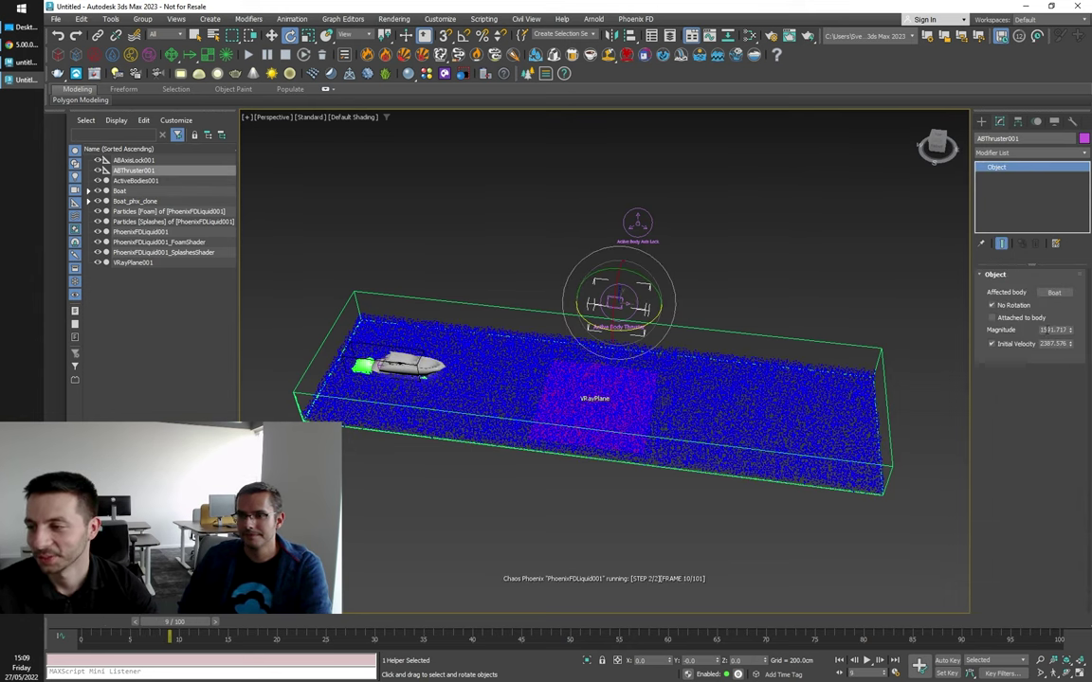
left_click_drag(1044, 330, 936, 338)
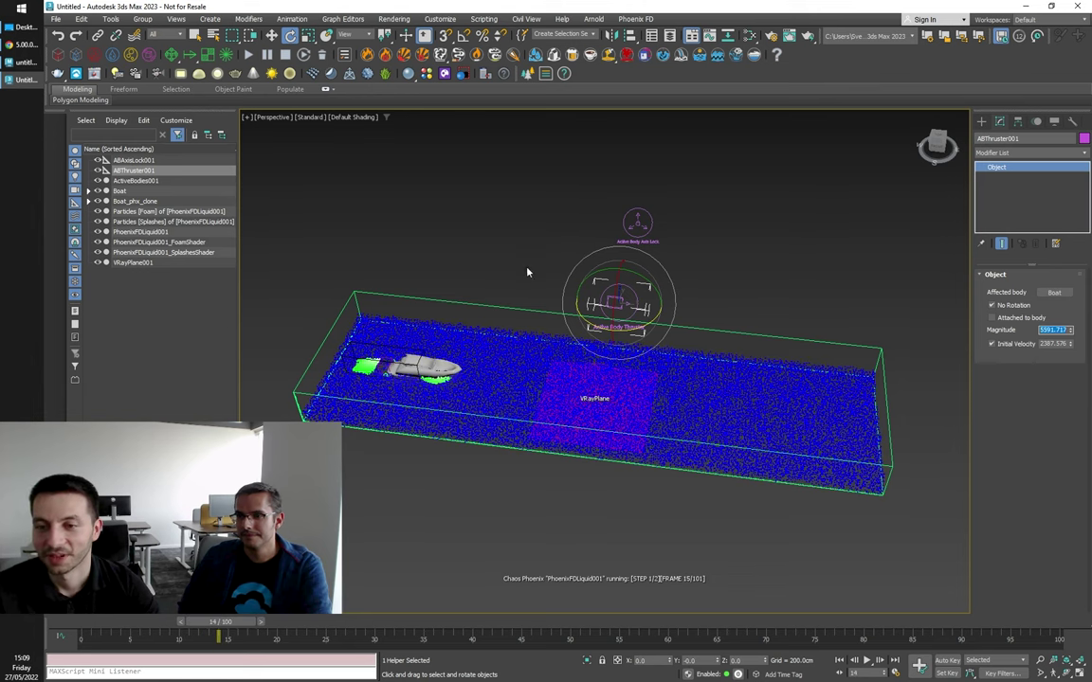
Step: Examine how the boat moves and splashes under the stronger thrust, from the side, close up and from above
middle_click_drag(526, 268, 529, 265, "alt")
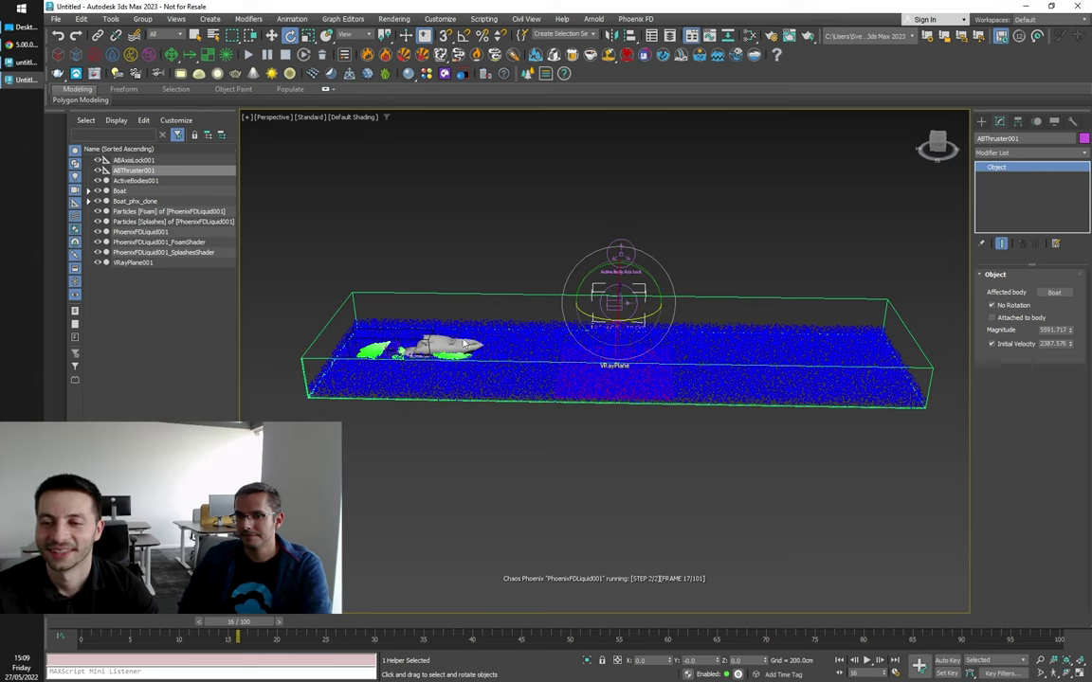
left_click(467, 345)
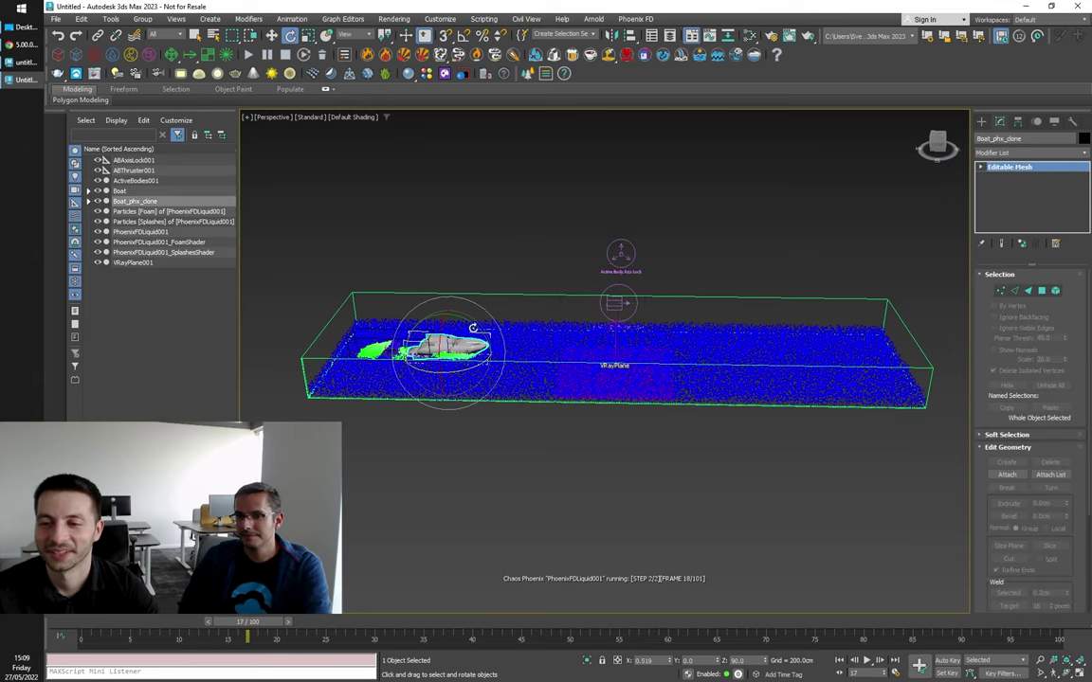
middle_click_drag(510, 295, 513, 274, "alt")
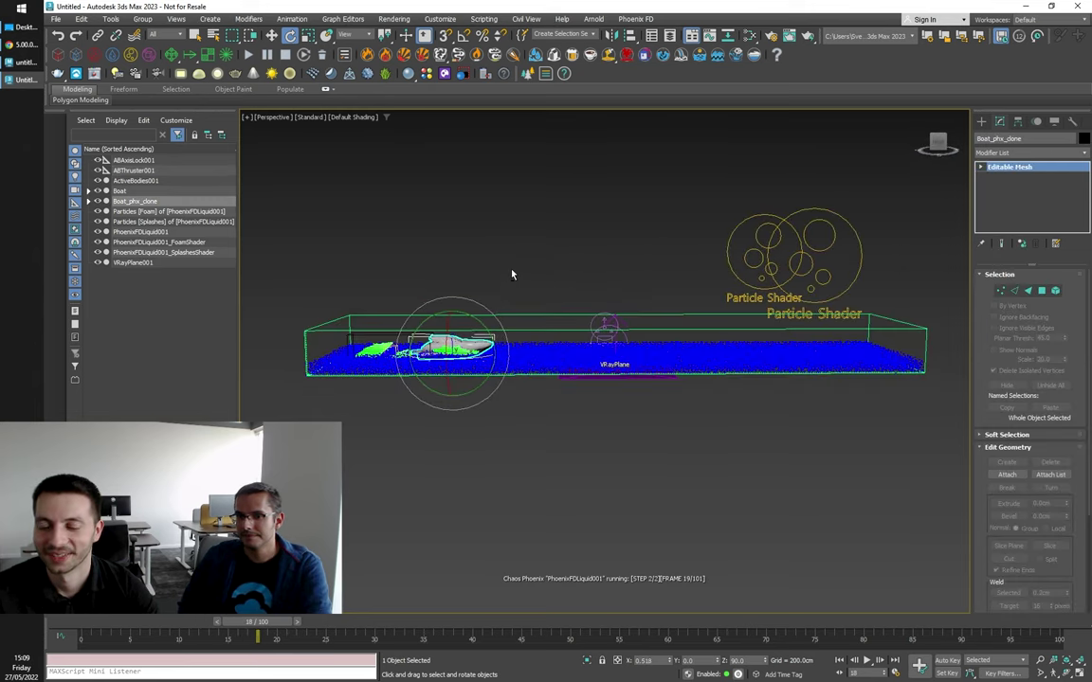
middle_click_drag(527, 281, 464, 348, "alt")
scroll(467, 347, "up", 1)
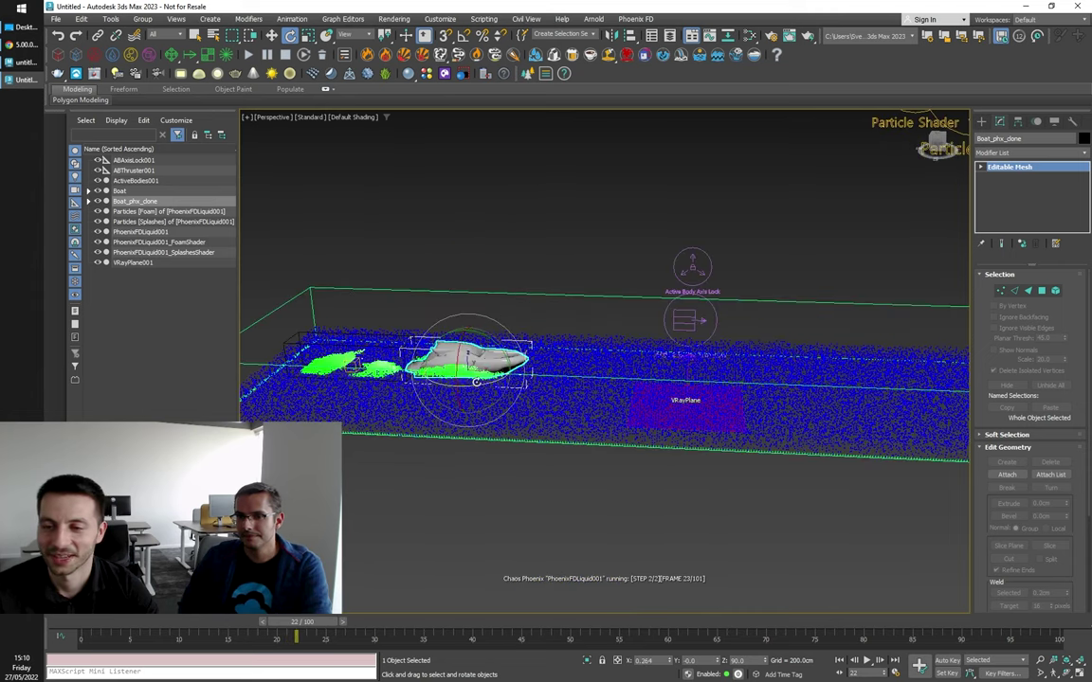
scroll(487, 427, "down", 1)
middle_click_drag(492, 451, 510, 428, "alt")
scroll(465, 373, "up", 2)
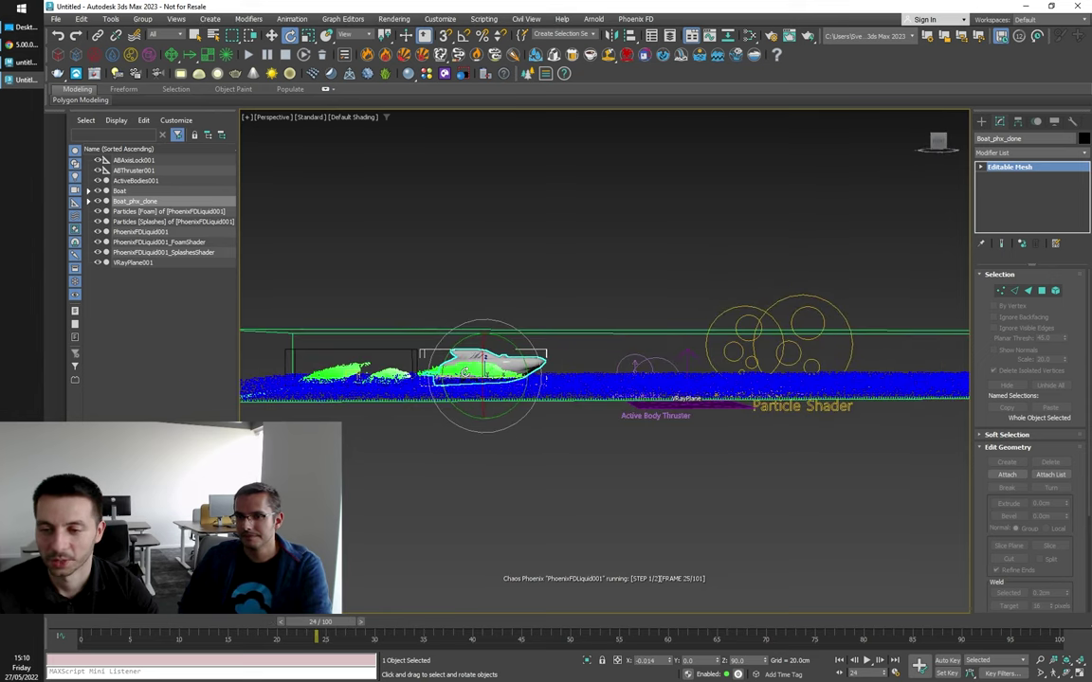
scroll(466, 372, "up", 2)
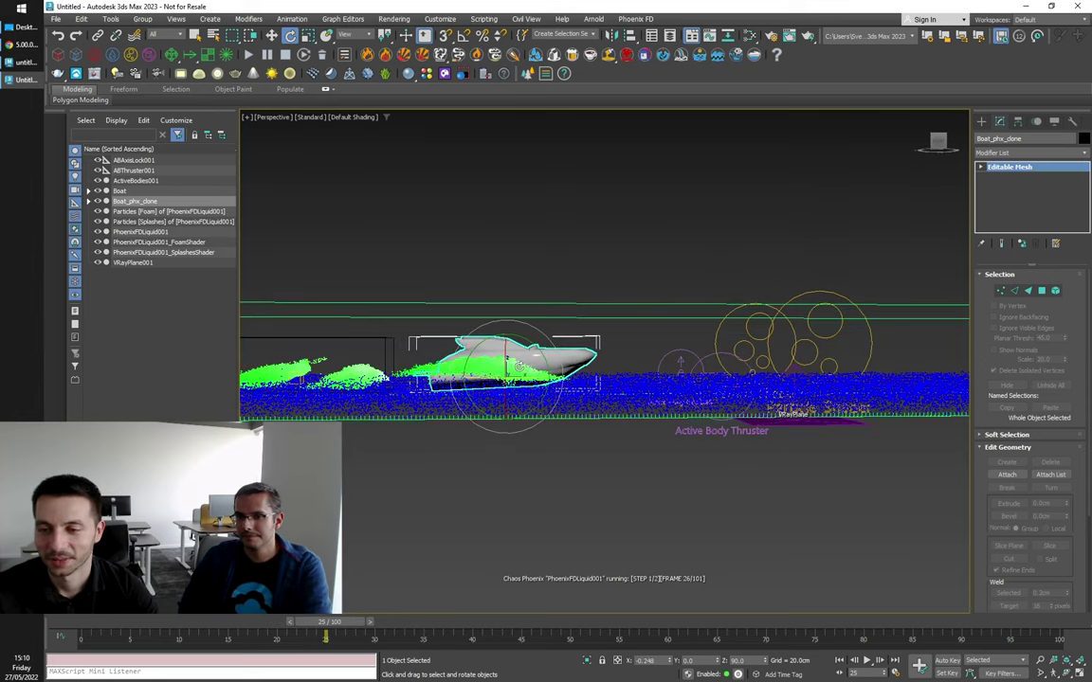
scroll(467, 330, "down", 2)
middle_click_drag(572, 455, 562, 488, "alt")
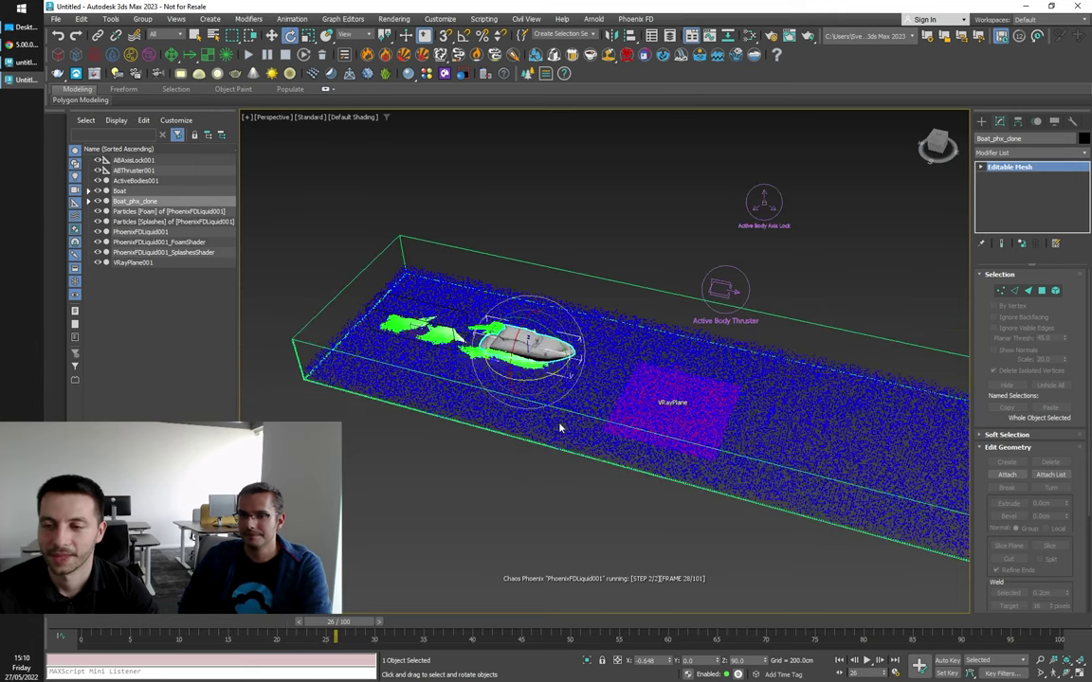
Step: Check the thruster's settings and the boat's wake from several angles, and stop the Phoenix simulation
left_click(673, 329)
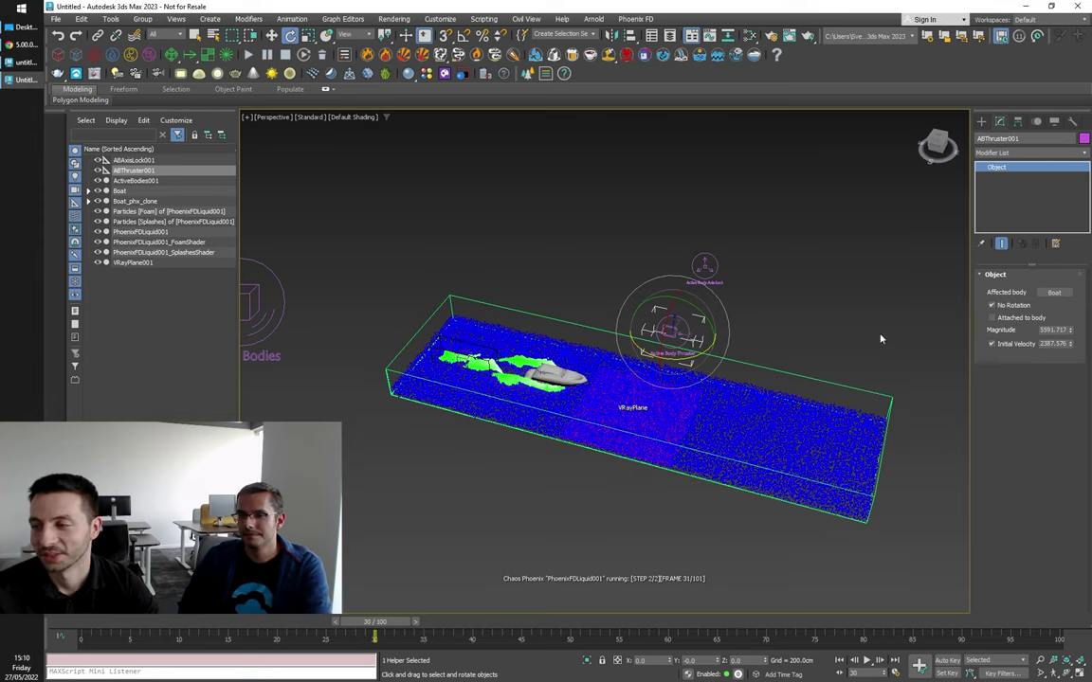
middle_click_drag(788, 369, 590, 375, "alt")
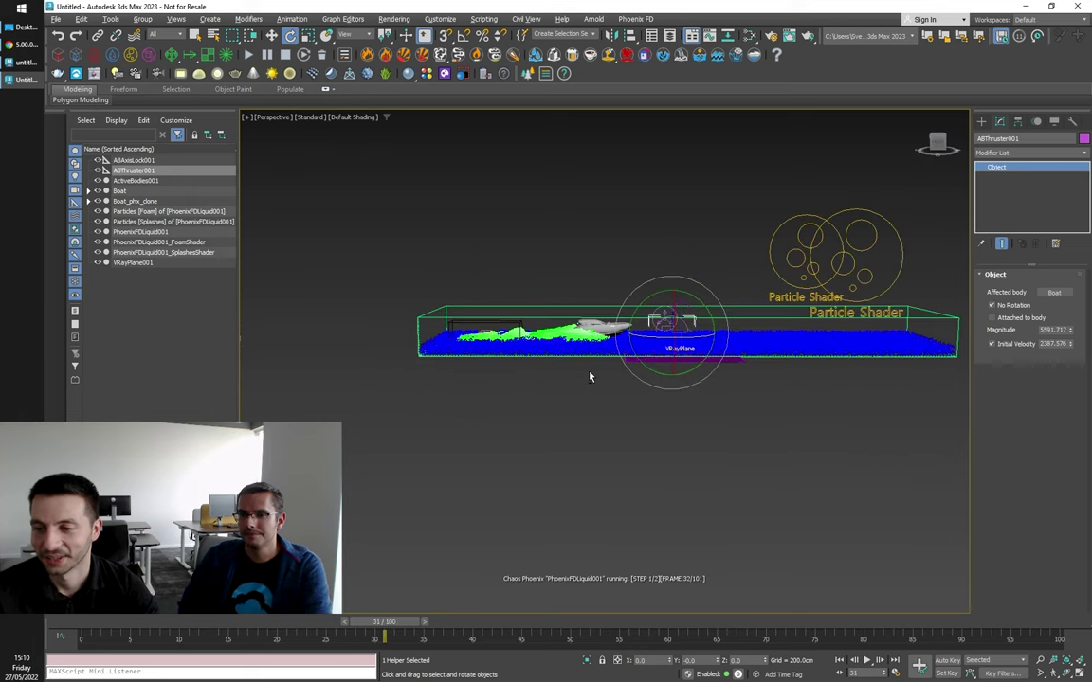
left_click(593, 330)
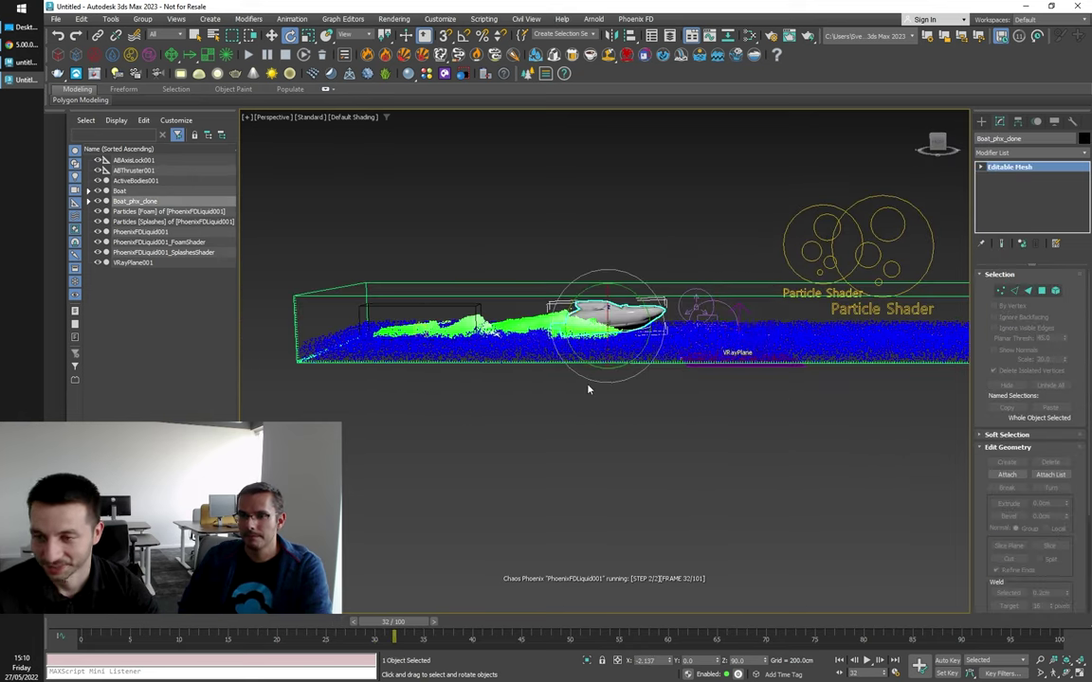
middle_click_drag(661, 422, 648, 397, "alt")
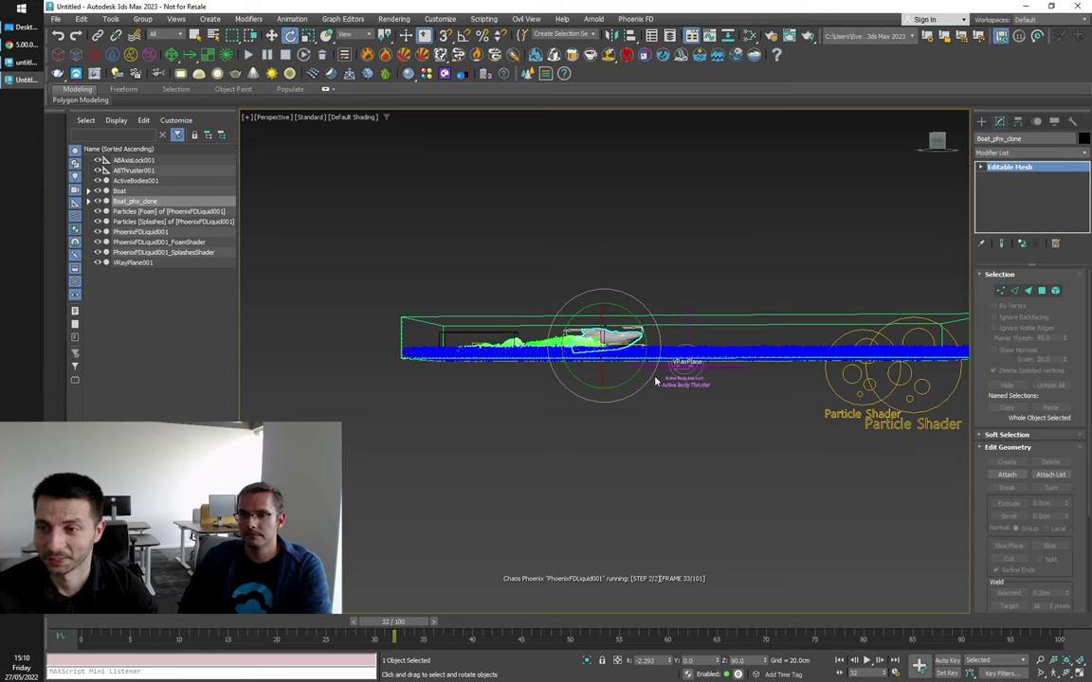
middle_click_drag(737, 275, 654, 339, "alt")
scroll(627, 361, "up", 3)
scroll(627, 361, "down", 3)
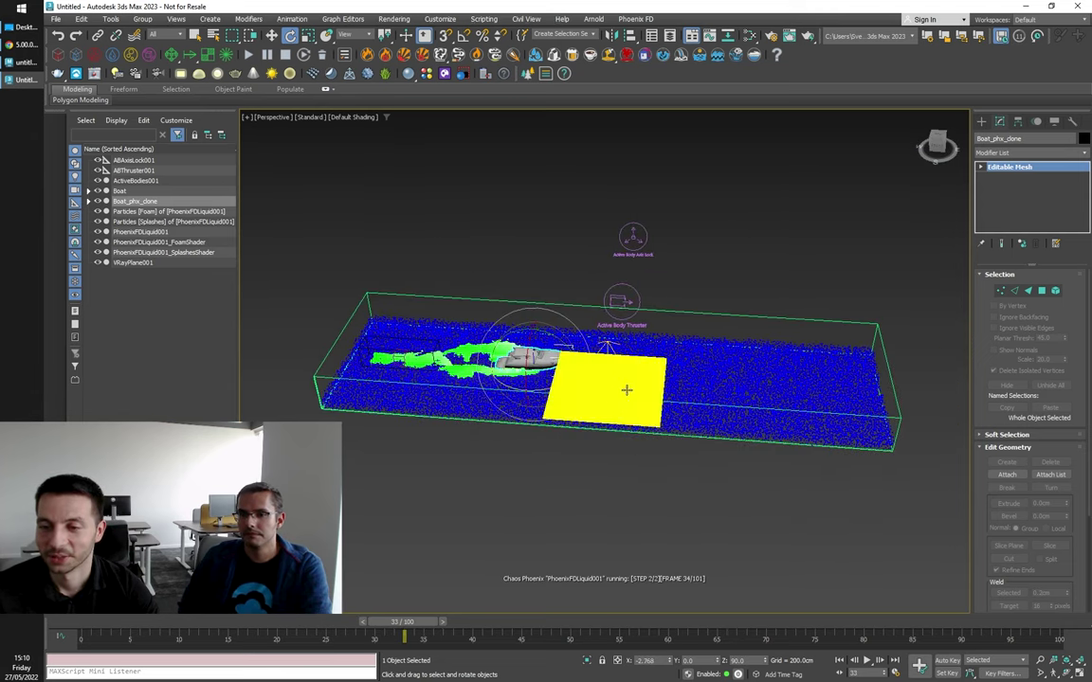
middle_click_drag(626, 389, 581, 348, "alt")
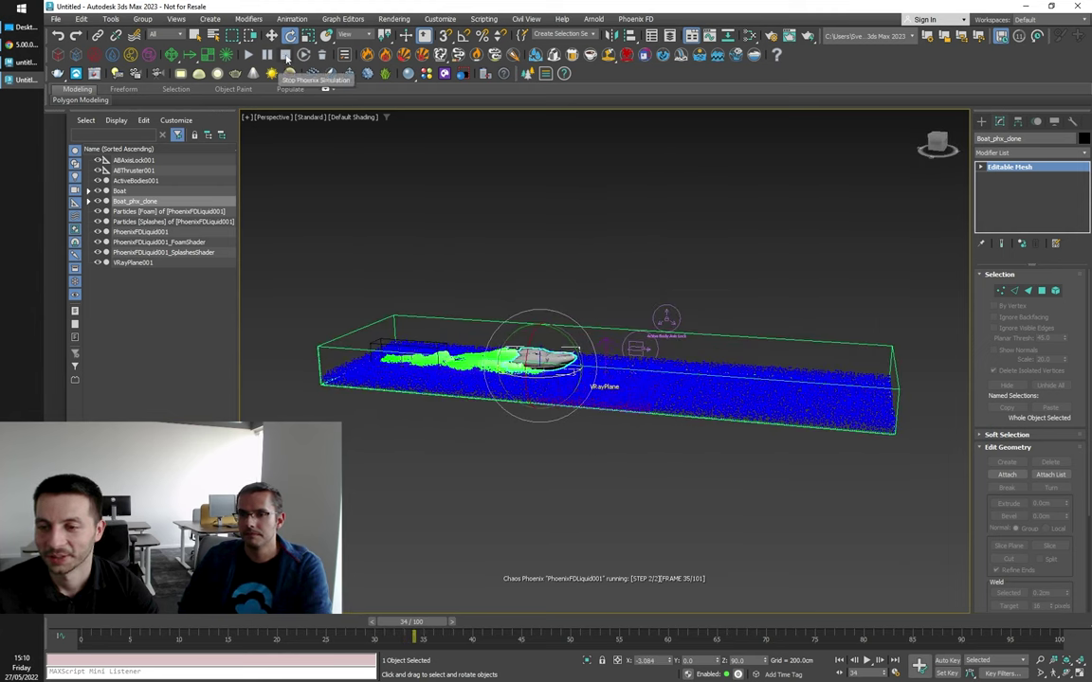
left_click(286, 57)
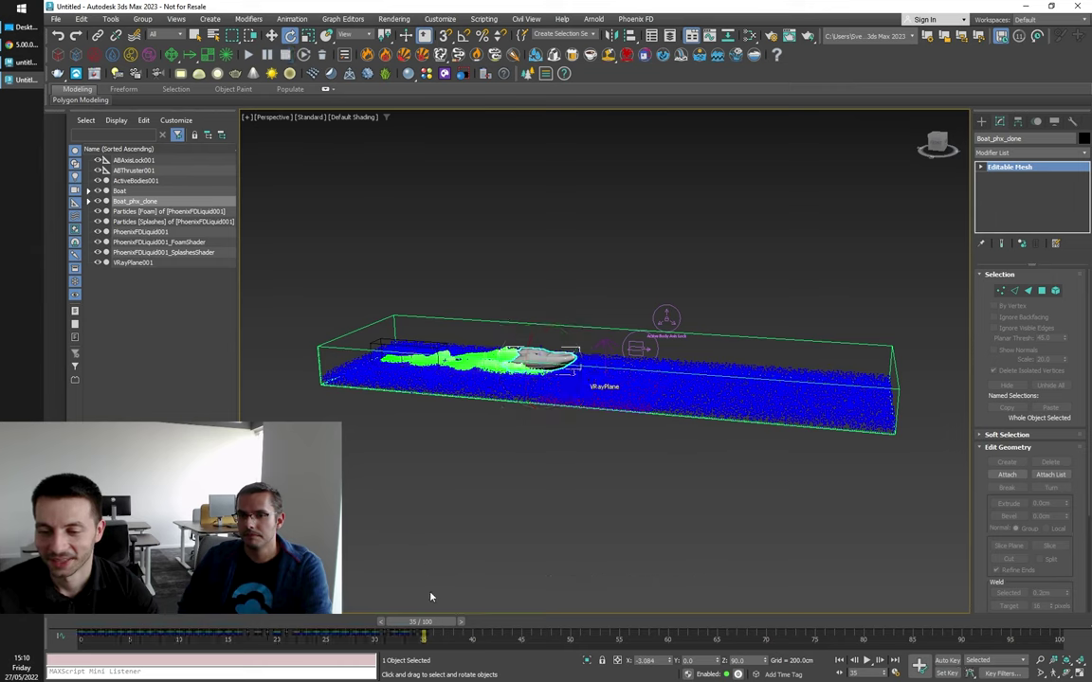
Step: Scrub through the last simulated frames and examine the boat and its foam trail from several angles
left_click_drag(442, 622, 466, 569)
middle_click_drag(432, 502, 460, 473, "alt")
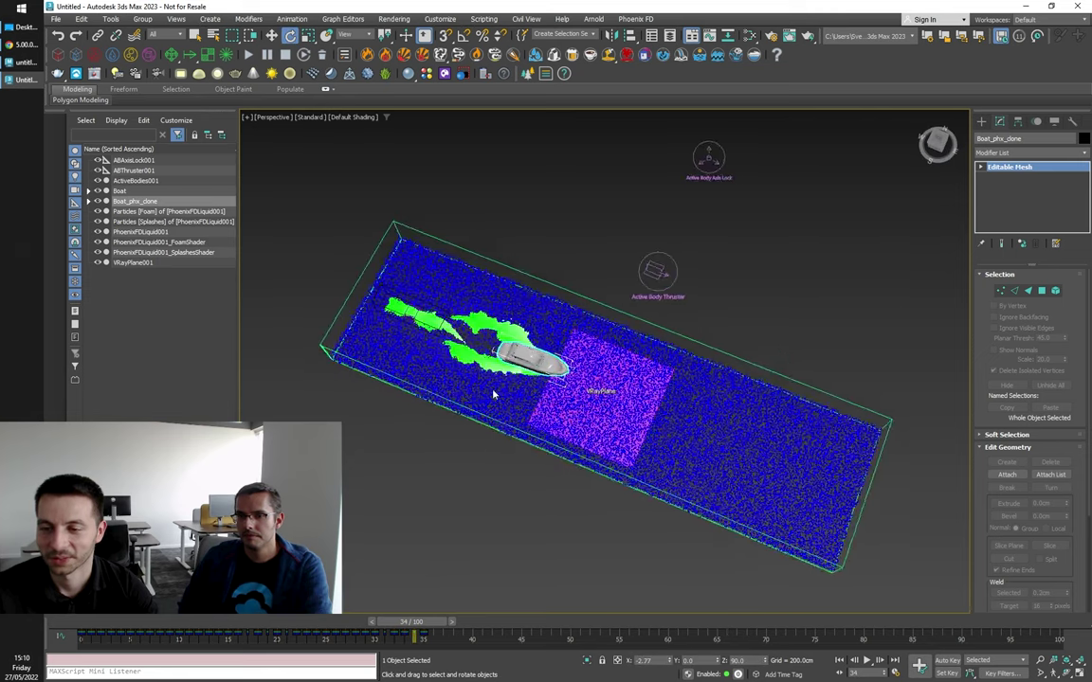
scroll(492, 393, "up", 3)
middle_click_drag(491, 394, 529, 363, "alt")
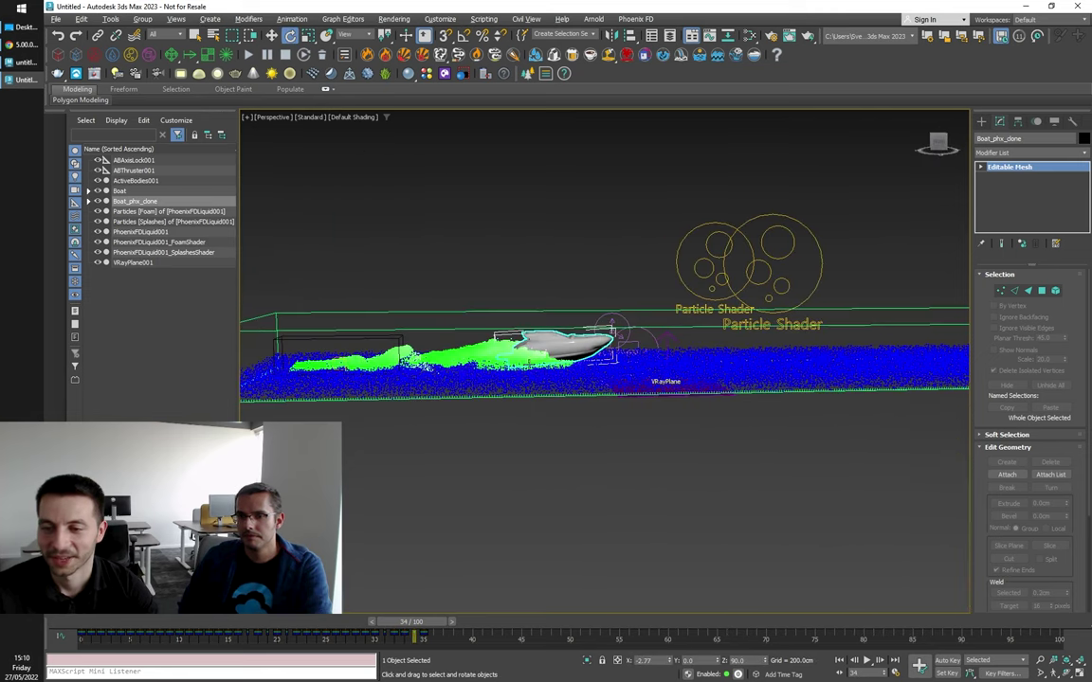
left_click_drag(409, 622, 398, 573)
mouse_move(521, 529)
middle_mouse_down("alt")
mouse_move(511, 534)
mouse_move(517, 522)
middle_mouse_up("alt")
left_click_drag(375, 621, 422, 619)
middle_click_drag(487, 548, 509, 546, "alt")
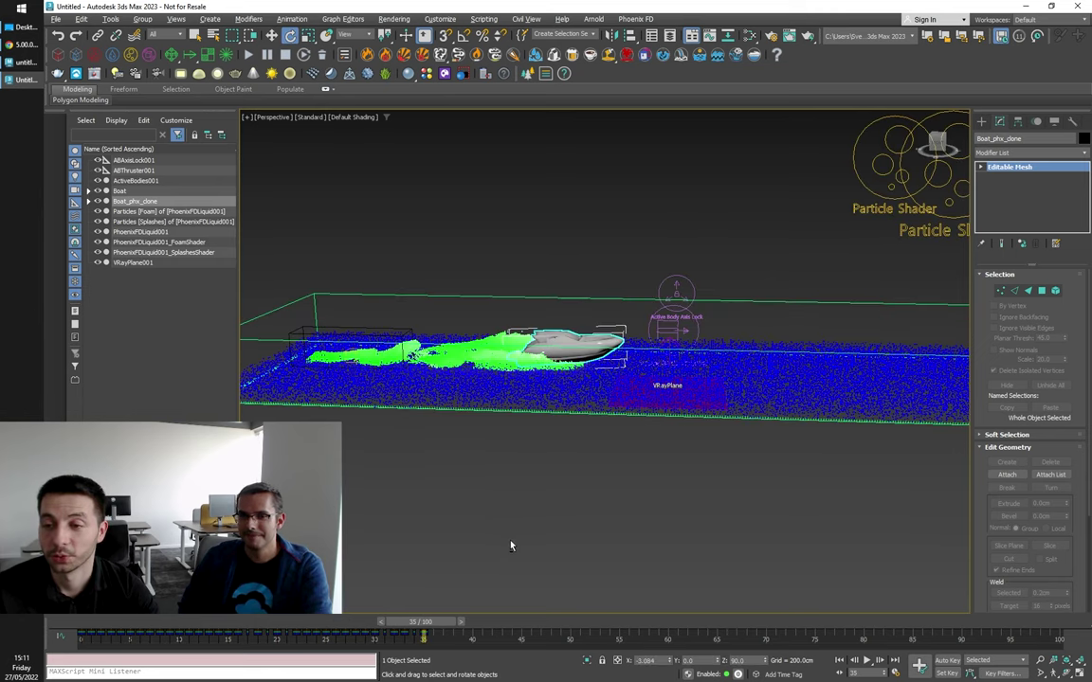
middle_click_drag(648, 384, 603, 512, "alt")
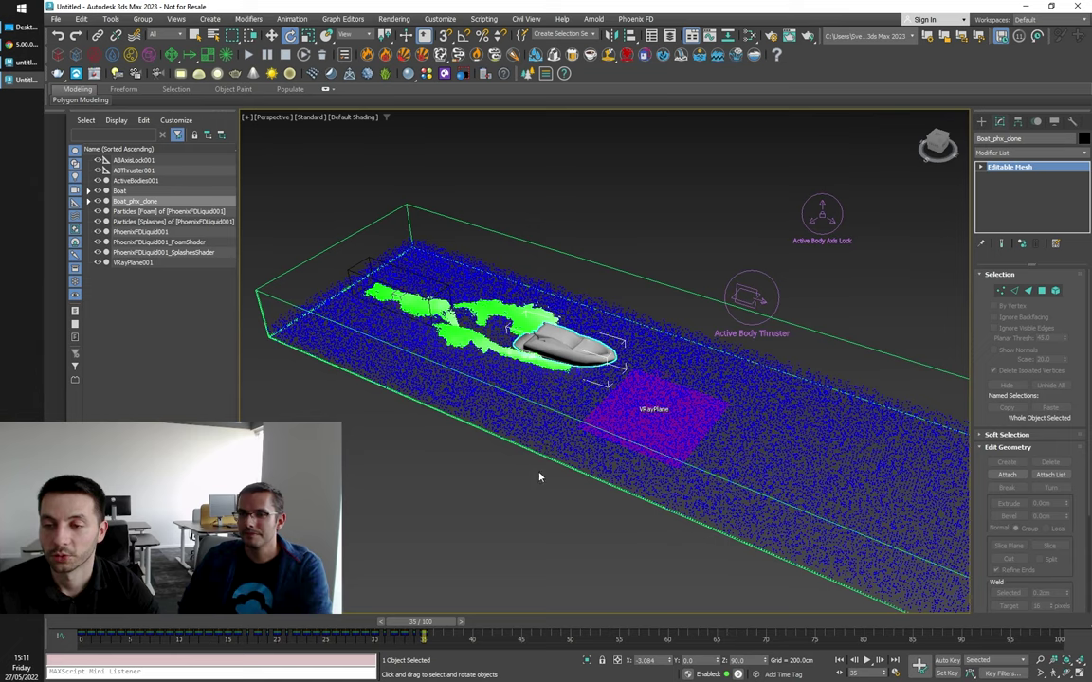
middle_click_drag(543, 475, 585, 482, "alt")
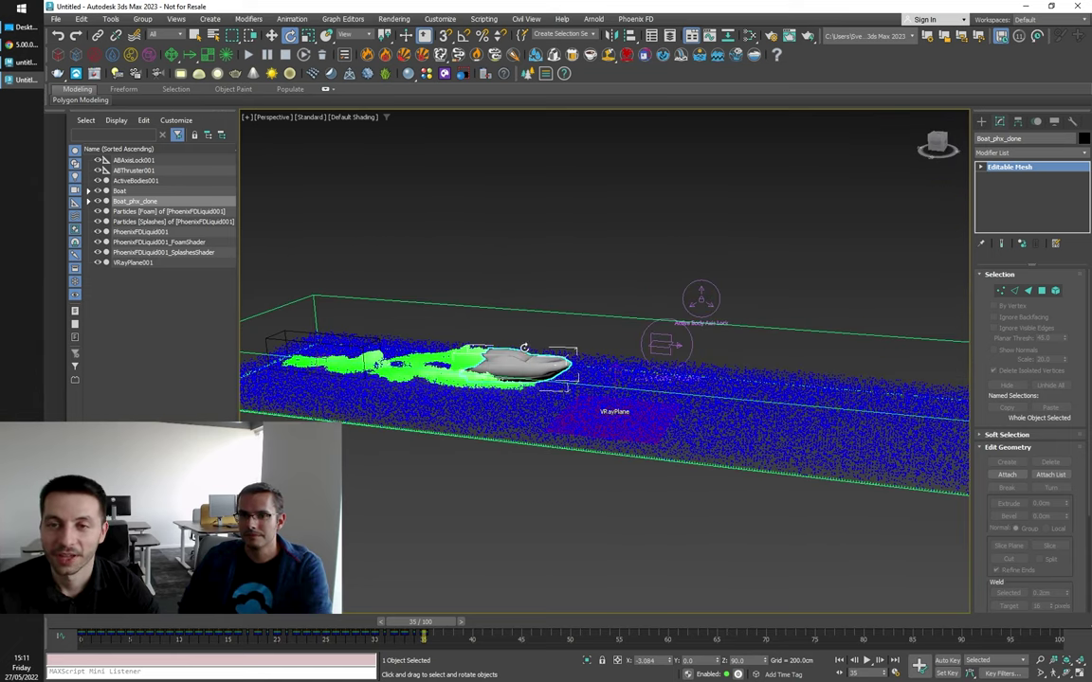
Step: Restore the stopped Phoenix simulation so it continues, and examine the boat and its wake from the side and from above
left_click(303, 57)
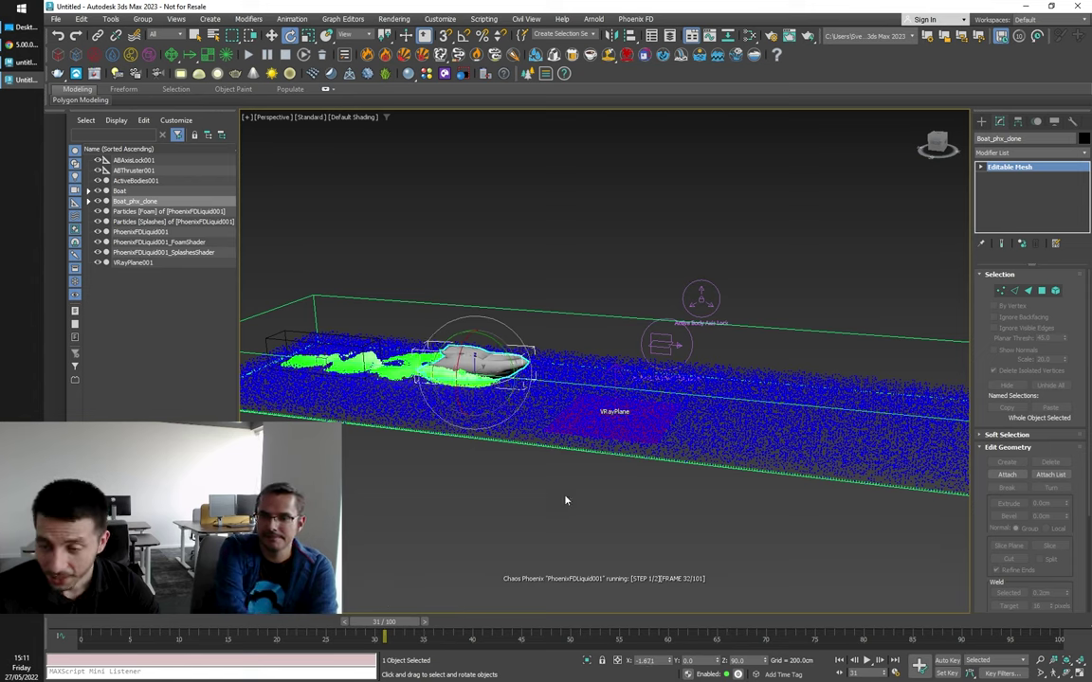
middle_click_drag(537, 465, 551, 453, "alt")
middle_click_drag(520, 326, 573, 478, "alt")
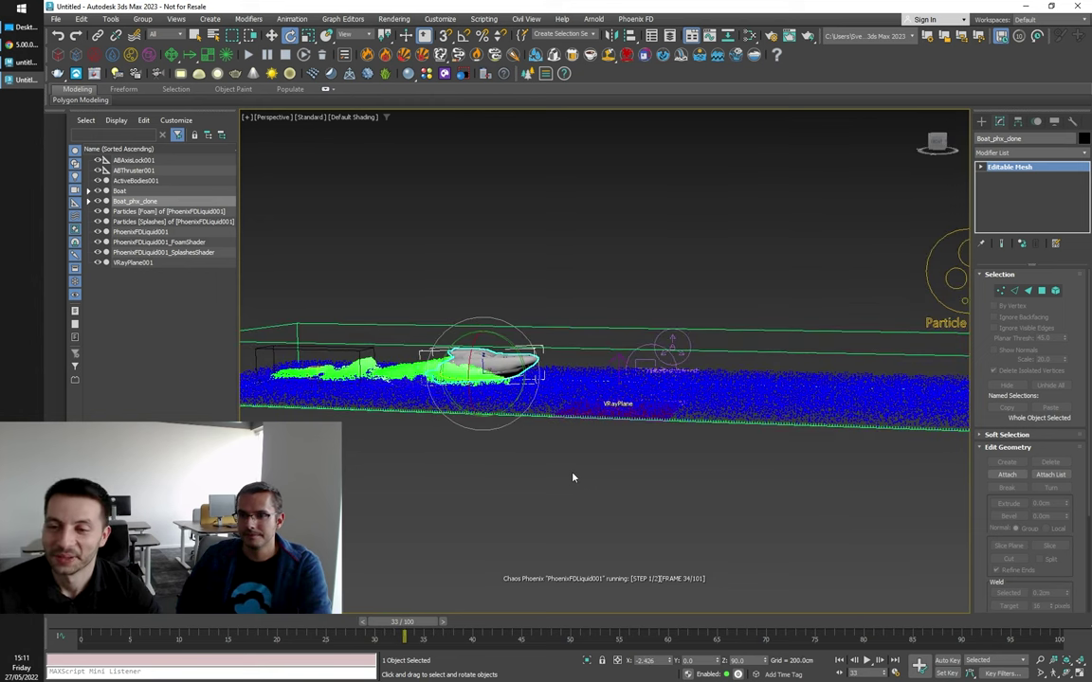
middle_click_drag(564, 479, 560, 485, "alt")
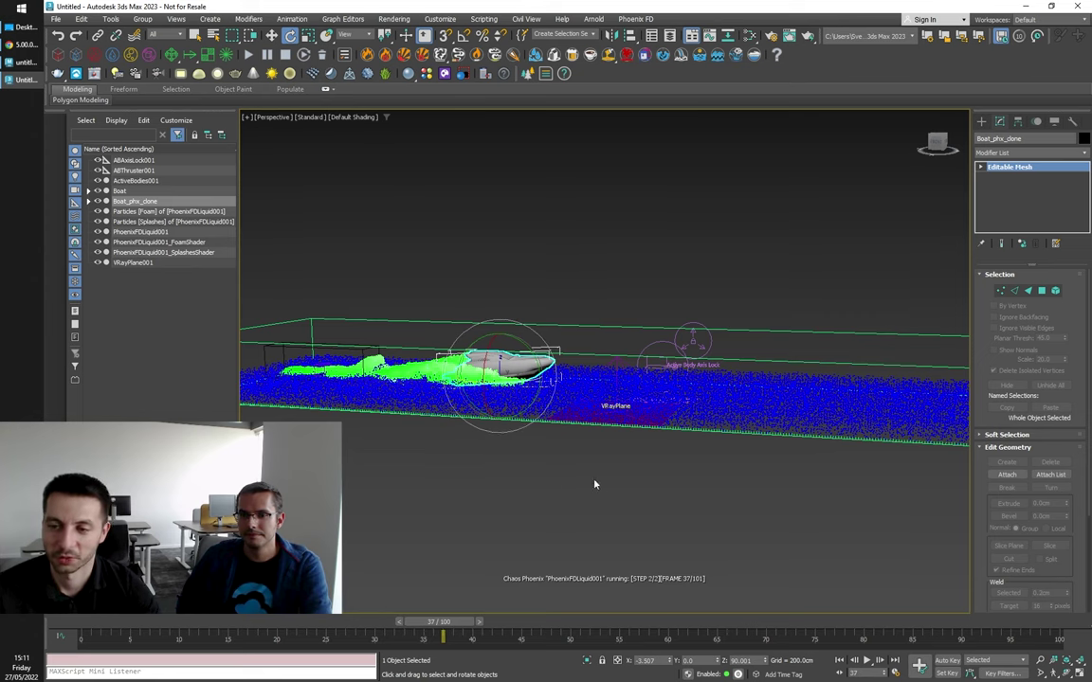
middle_click_drag(594, 484, 600, 516, "alt")
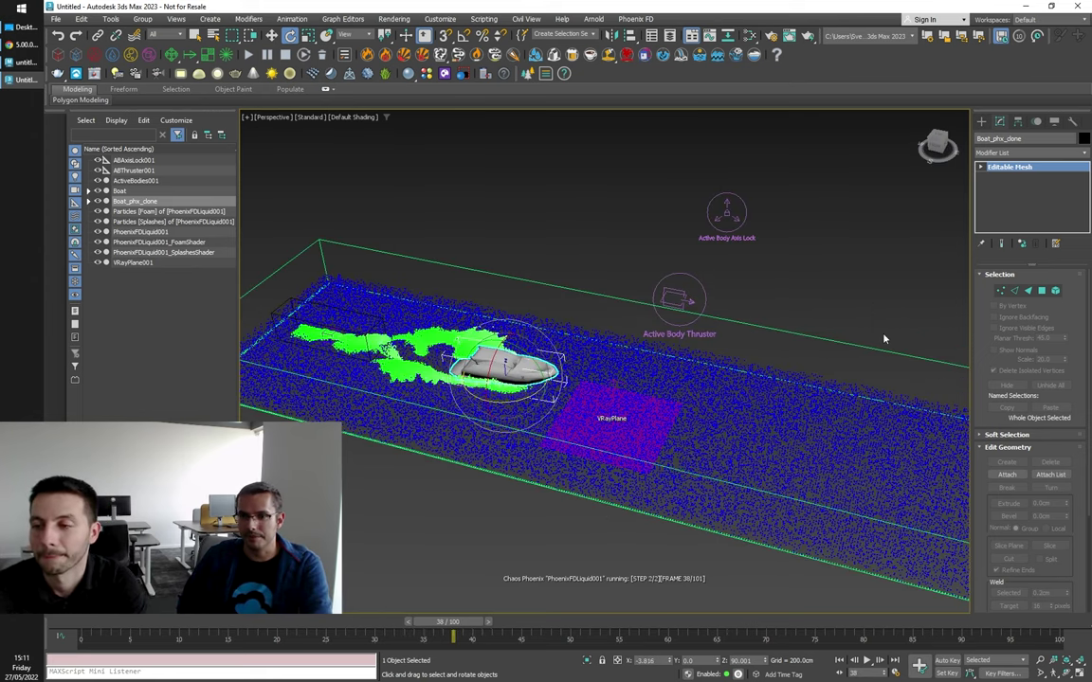
Step: Select the liquid simulator and check the Backup Interval in its Output settings
left_click_drag(883, 334, 867, 373)
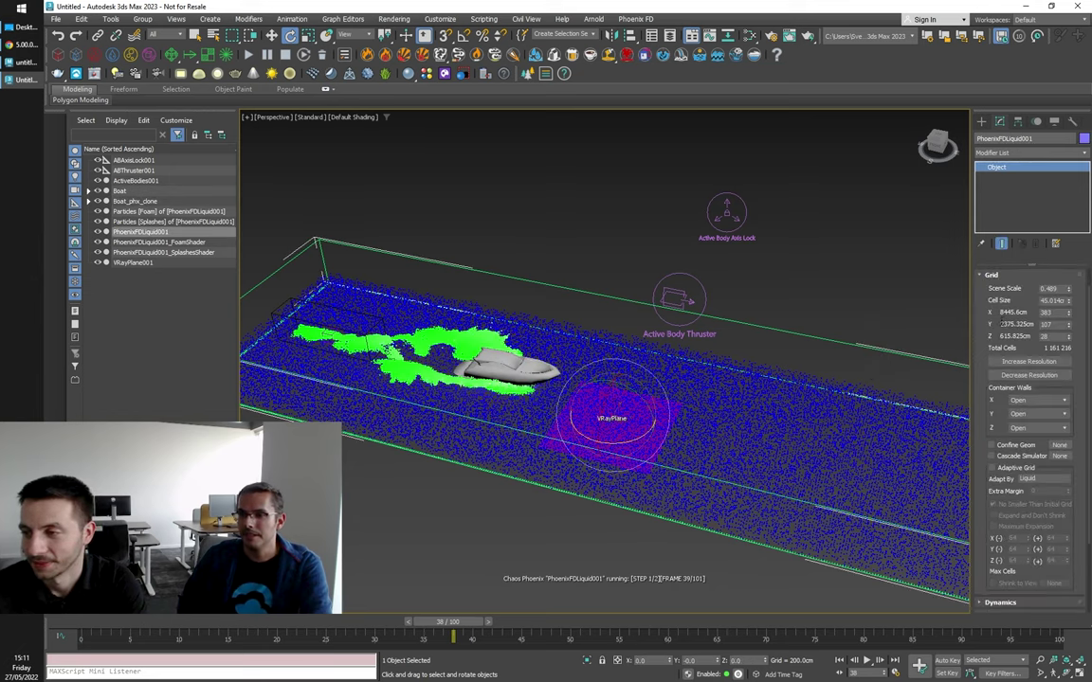
left_click(989, 275)
left_click(985, 363)
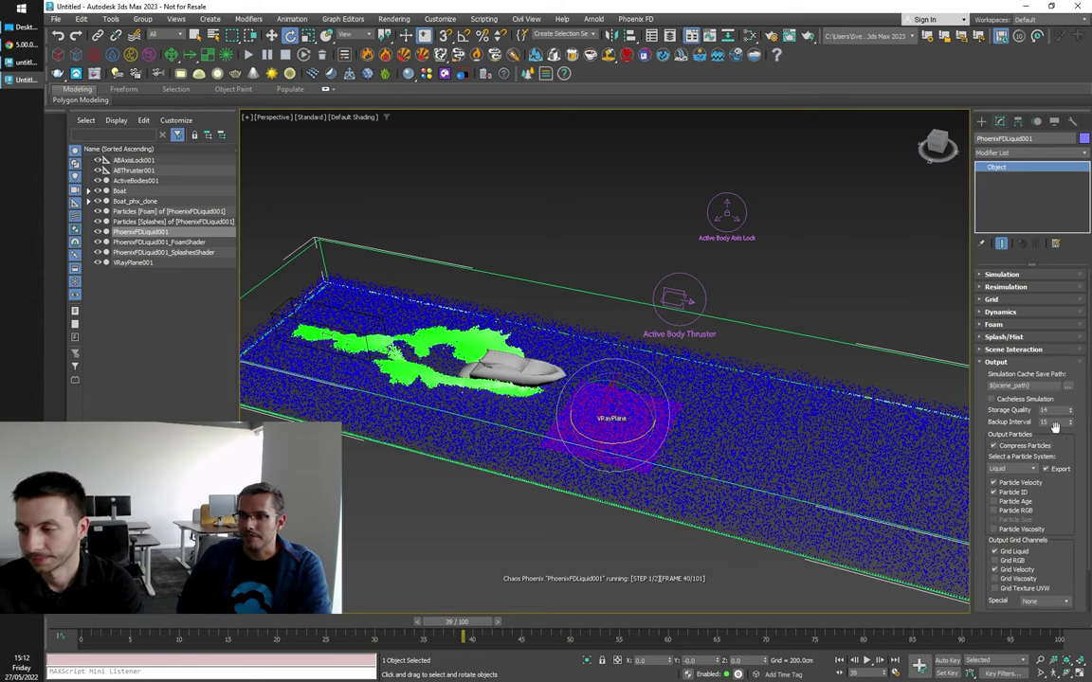
left_click_drag(1040, 421, 1060, 421)
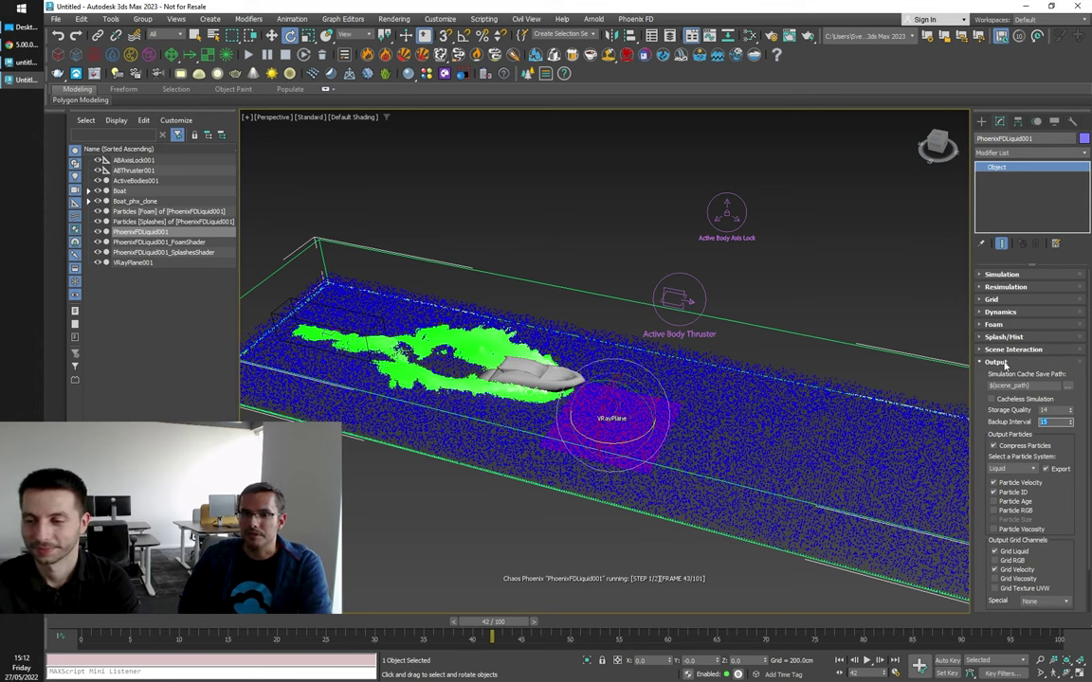
Step: Check the running simulation's Cache File Content for the entry that marks a backup frame
left_click(990, 275)
scroll(996, 409, "down", 5)
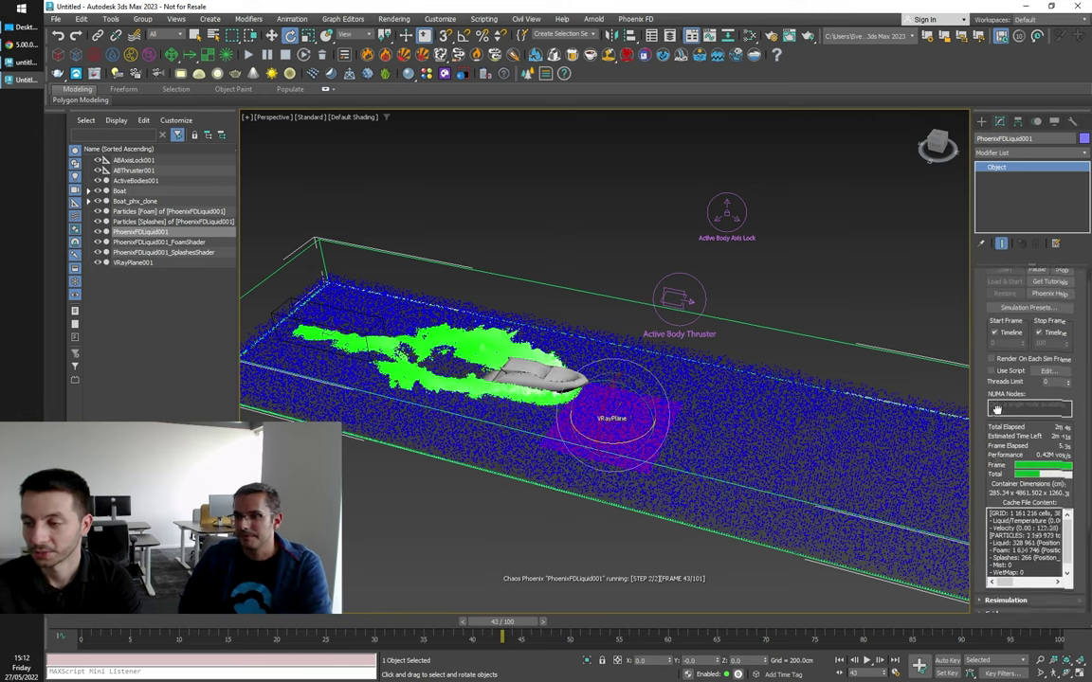
scroll(996, 409, "down", 2)
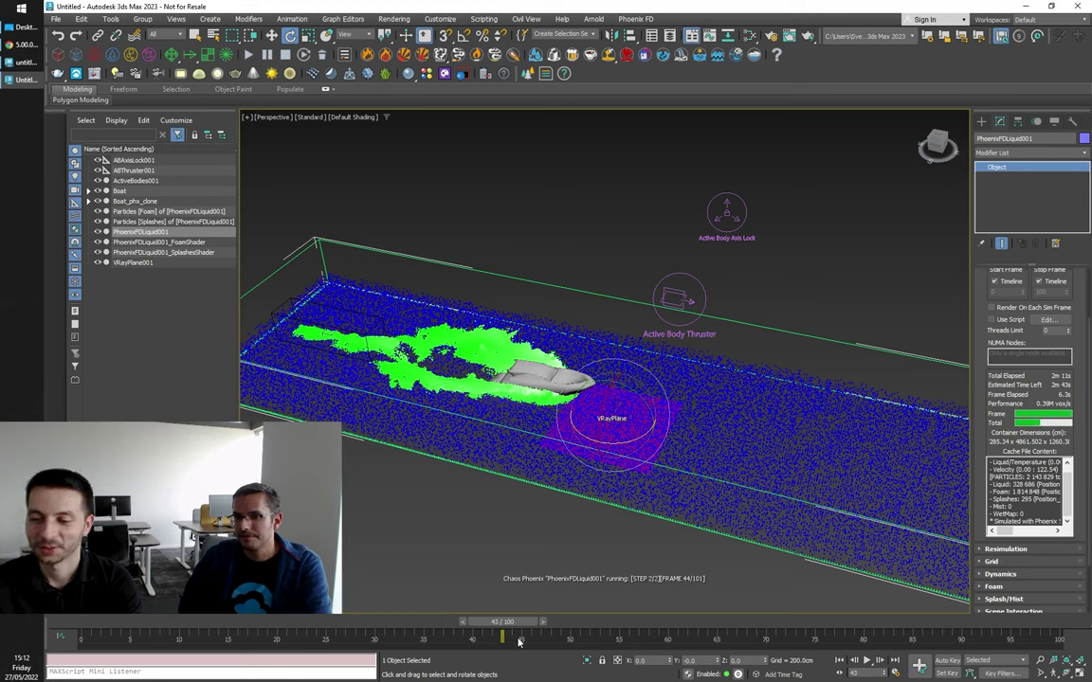
mouse_move(1066, 497)
left_mouse_down()
mouse_move(1066, 507)
mouse_move(1067, 488)
left_mouse_up()
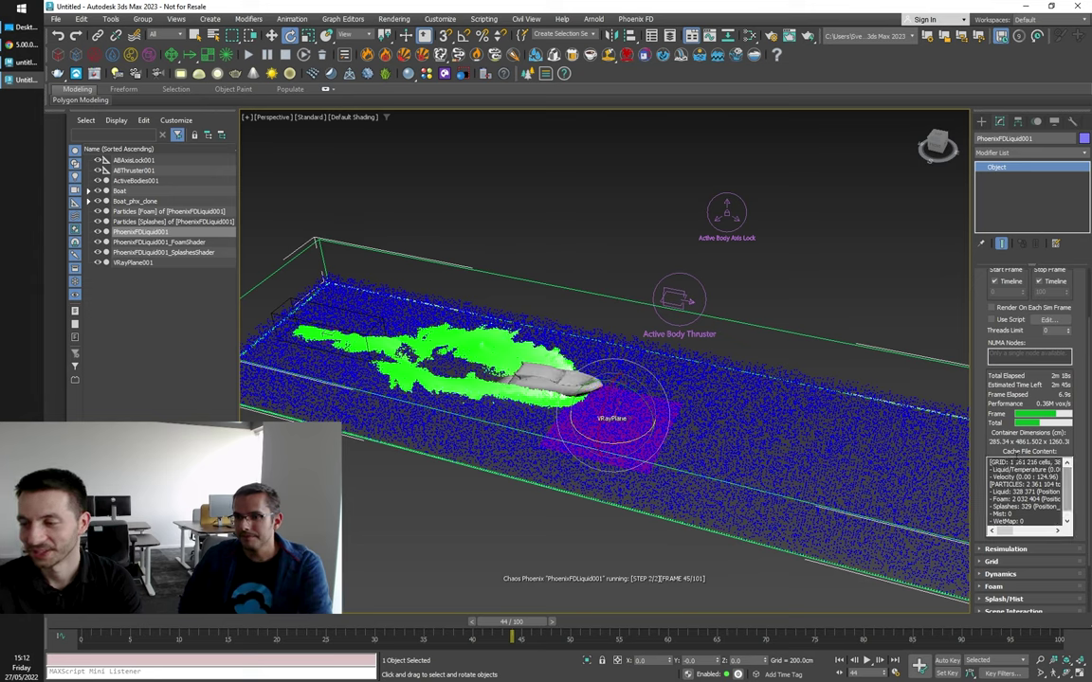
scroll(1066, 486, "down", 1)
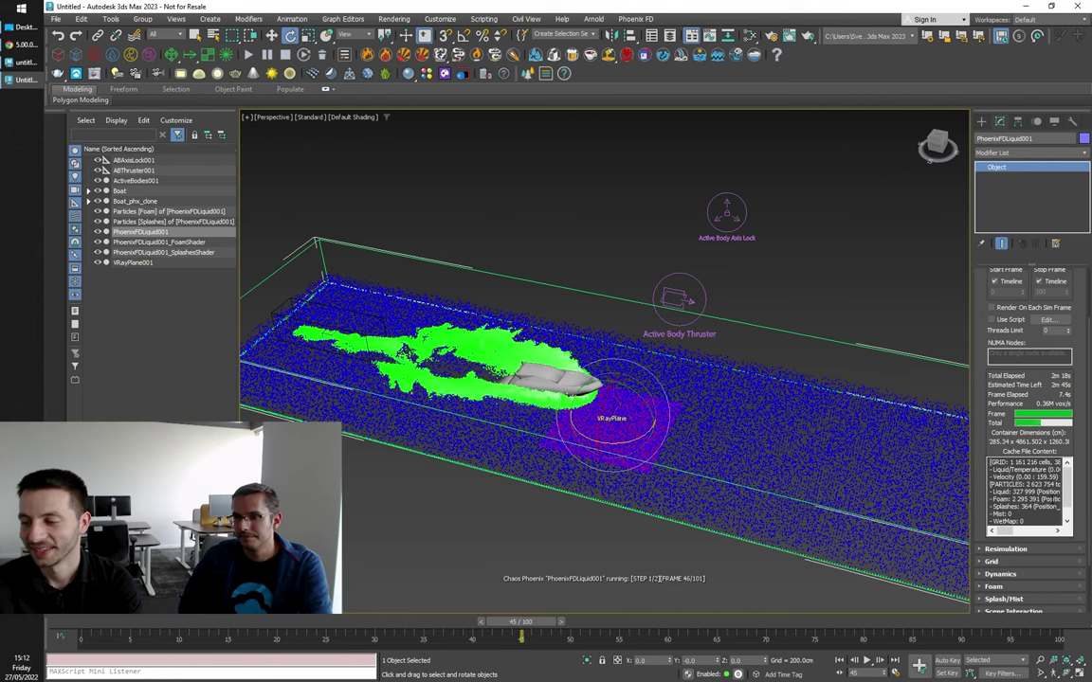
scroll(1028, 493, "down", 2)
mouse_move(994, 513)
left_mouse_down()
mouse_move(1060, 514)
mouse_move(1003, 532)
left_mouse_up()
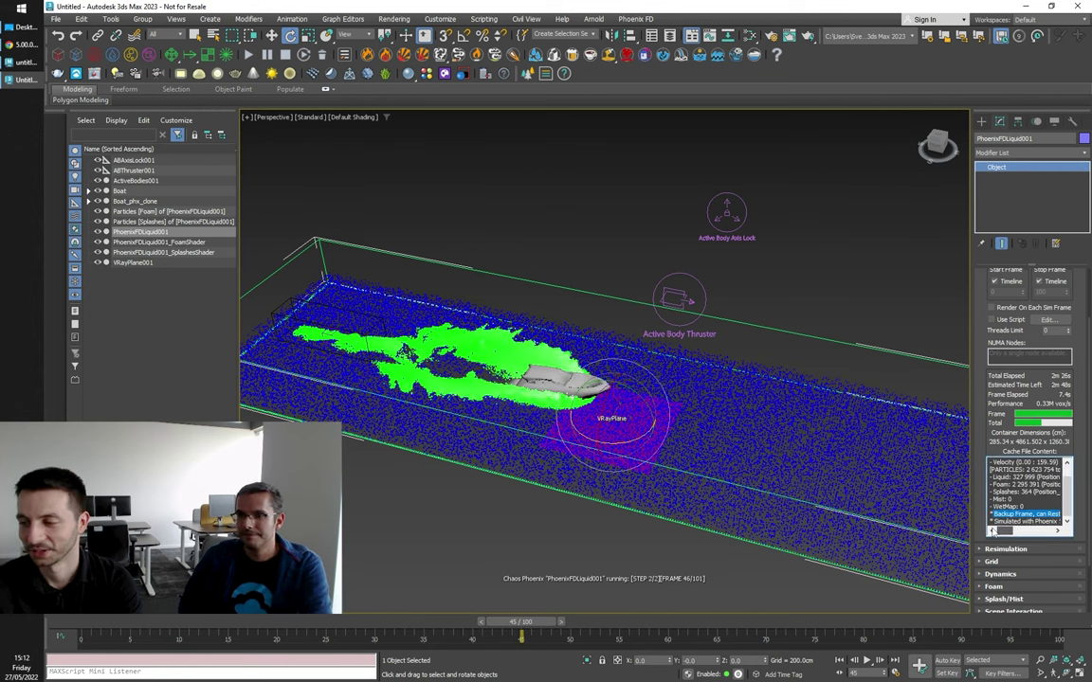
left_click(1009, 514)
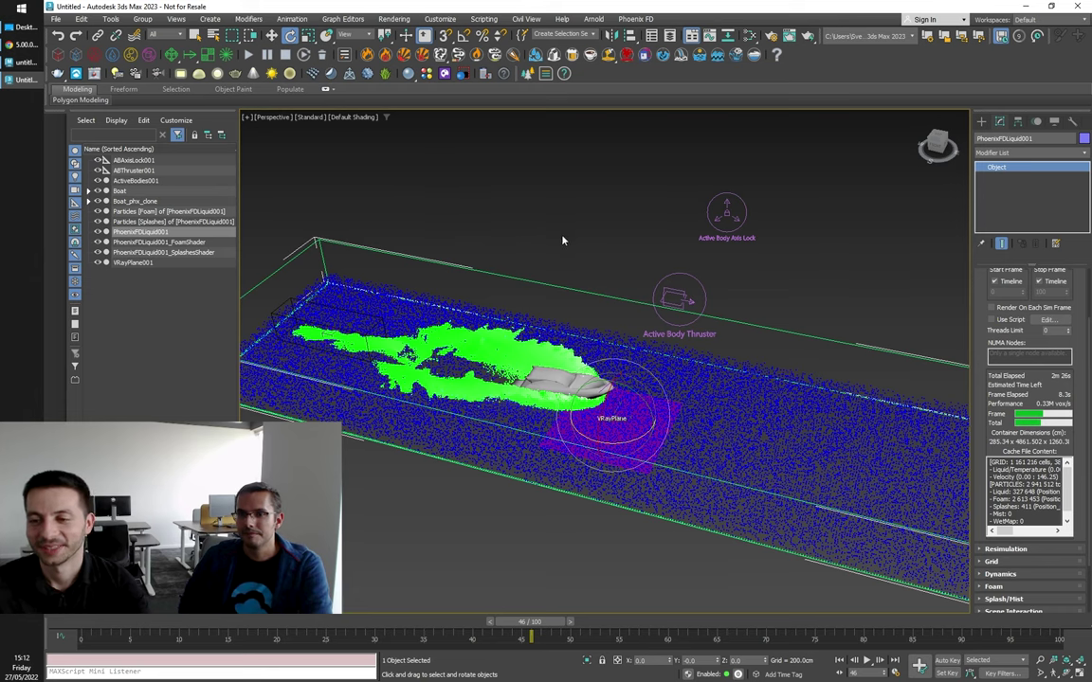
Step: Switch to the Phoenix 5.00.00 release notes in Chrome, read about Active Bodies and the new presets, and return to 3ds Max
middle_click_drag(596, 242, 598, 254, "alt")
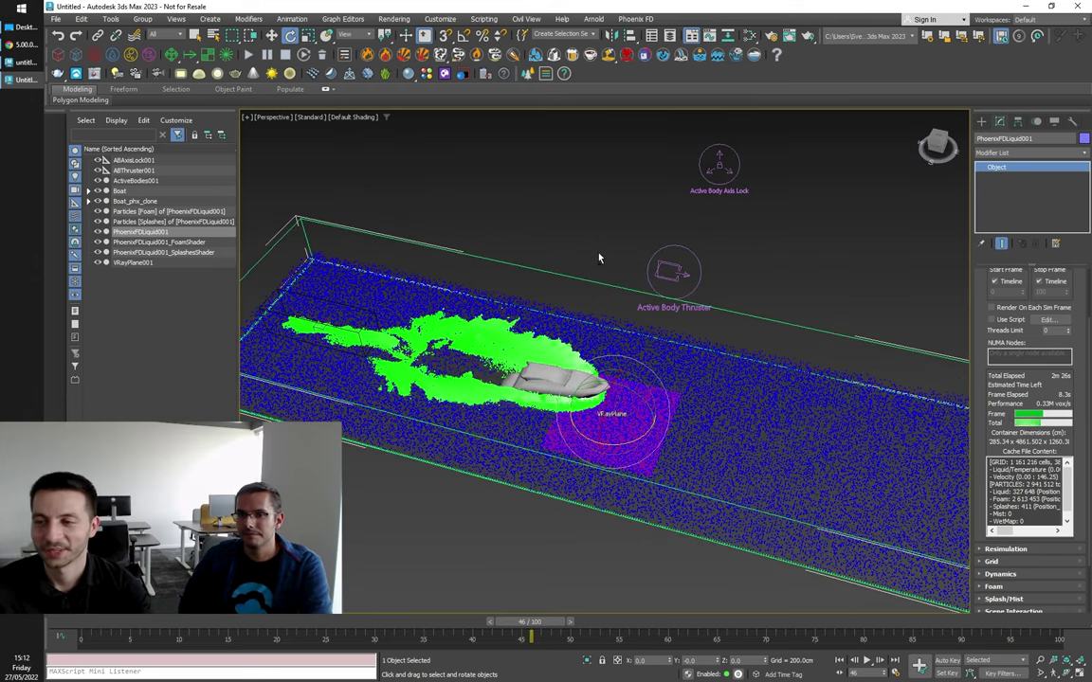
left_click(22, 45)
scroll(313, 223, "down", 4)
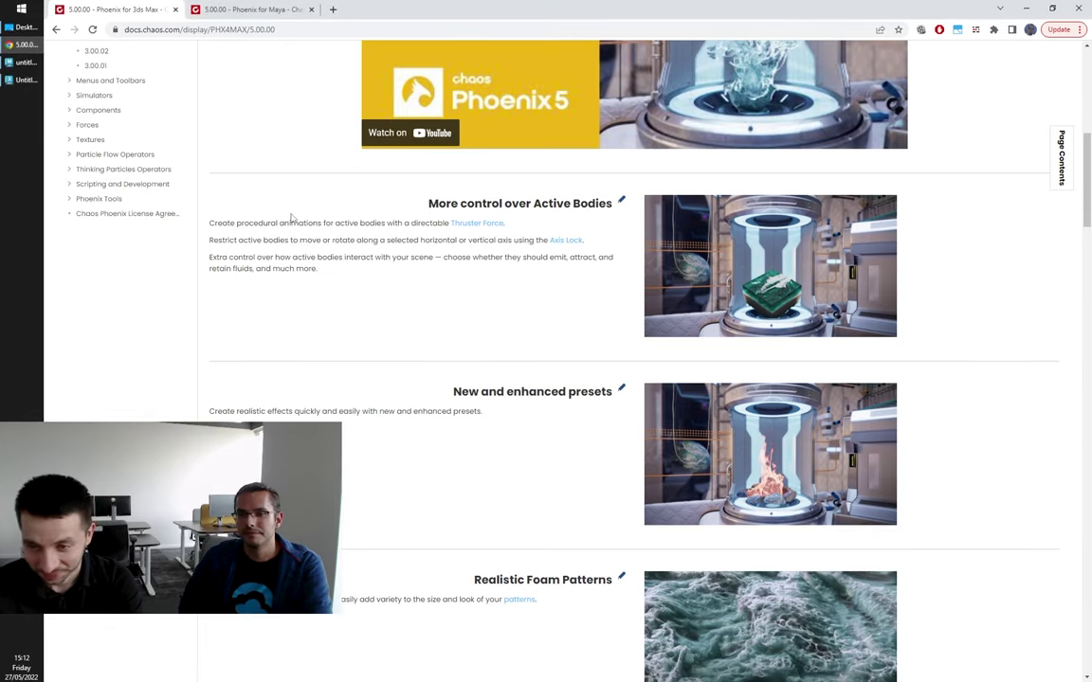
scroll(292, 219, "down", 2)
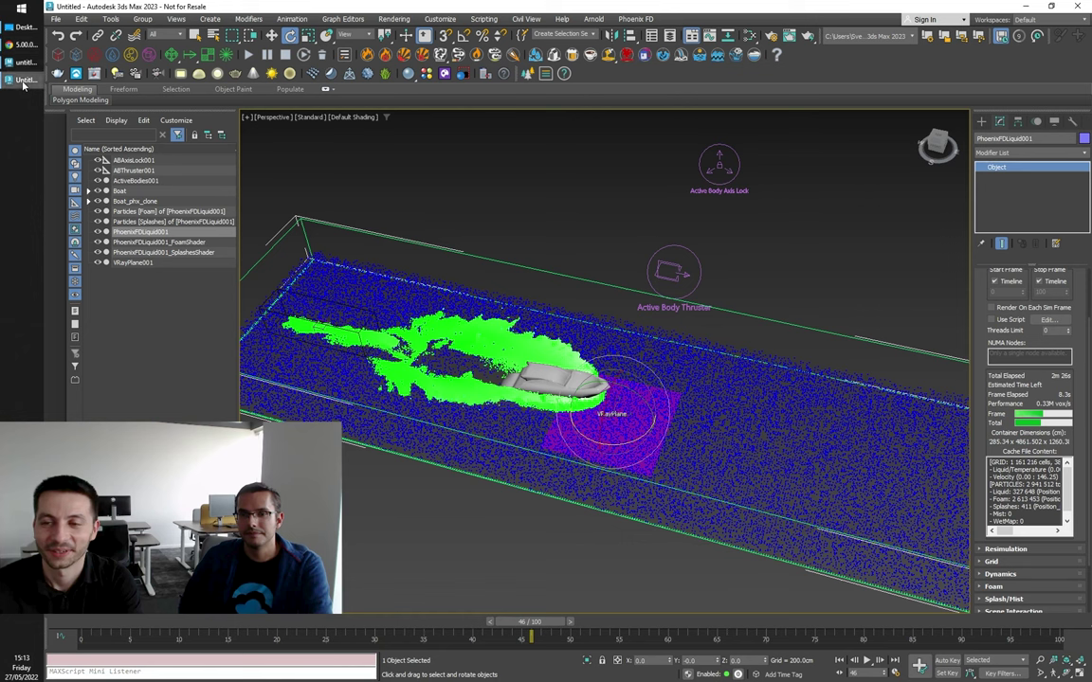
left_click(25, 81)
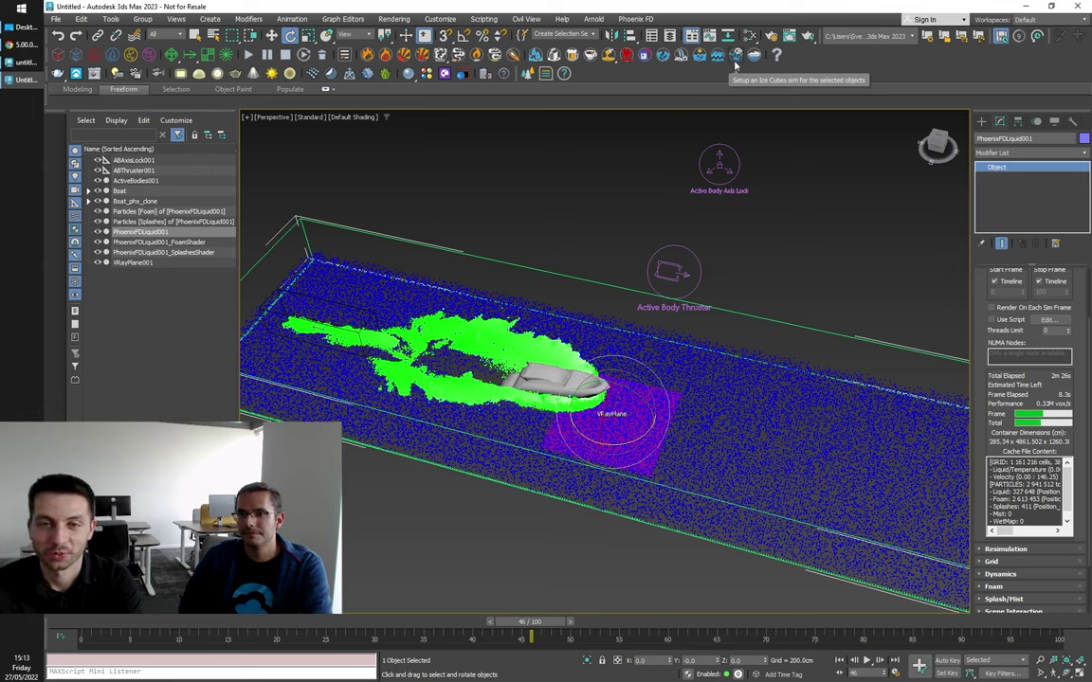
Step: Reset 3ds Max to an empty scene without saving the boat scene
left_click(55, 19)
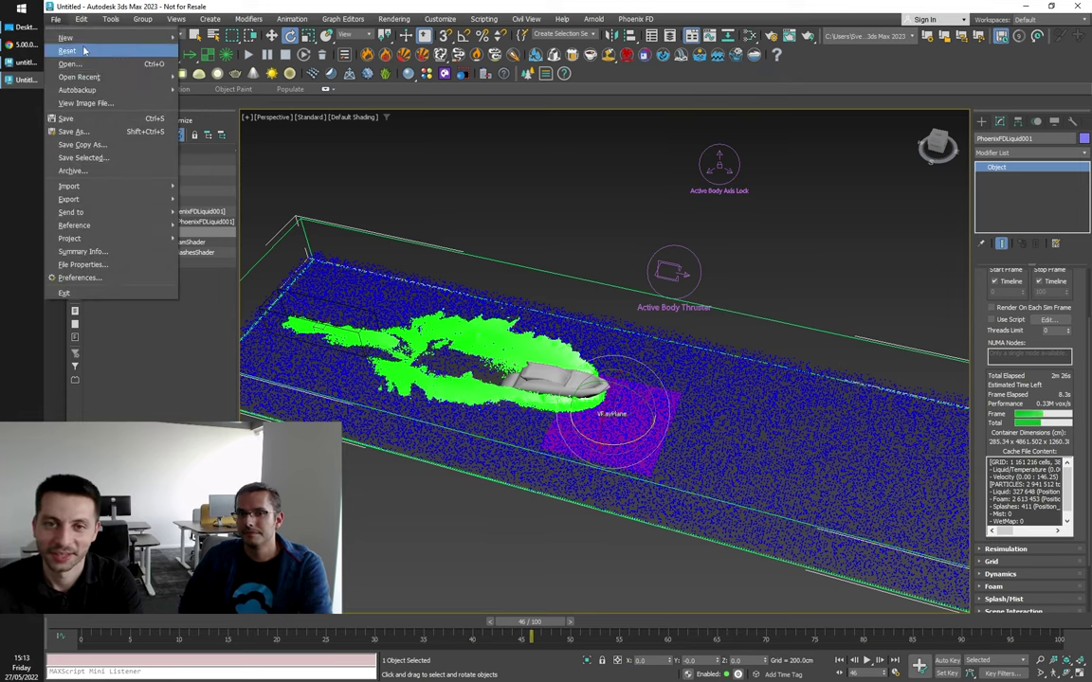
left_click(83, 50)
left_click(568, 367)
left_click(529, 368)
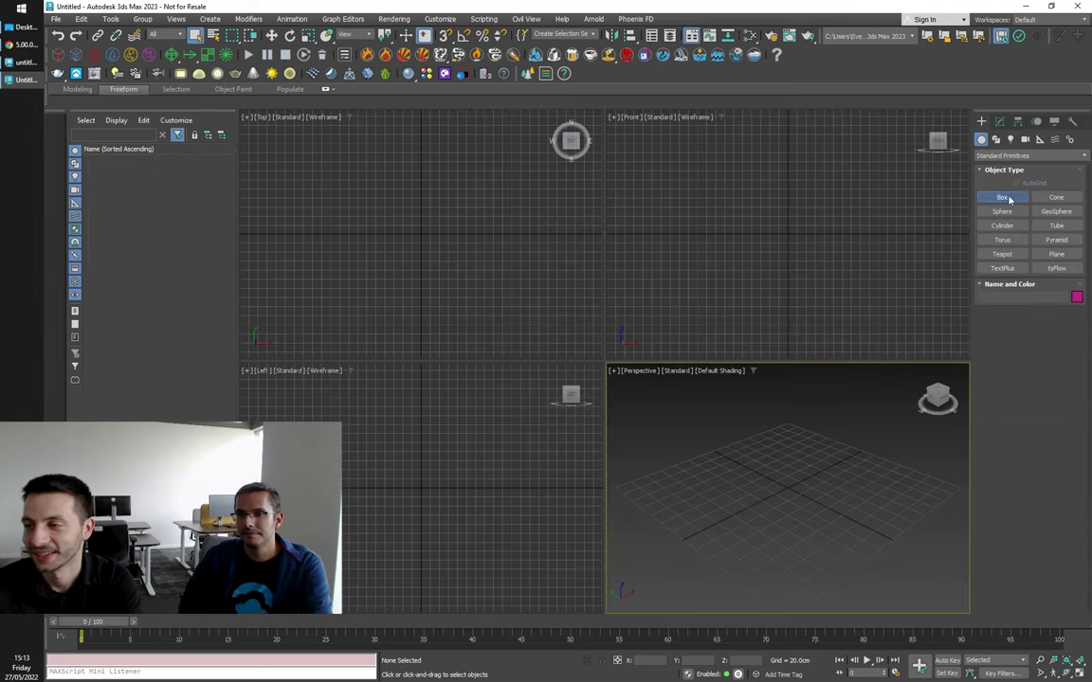
Step: Create a cube-like box in the Perspective view and clone it as three copies in a row along X
left_click(1009, 199)
mouse_move(675, 479)
left_mouse_down()
mouse_move(729, 494)
mouse_move(799, 457)
left_mouse_up()
left_click(752, 442)
left_click(751, 435)
key("w")
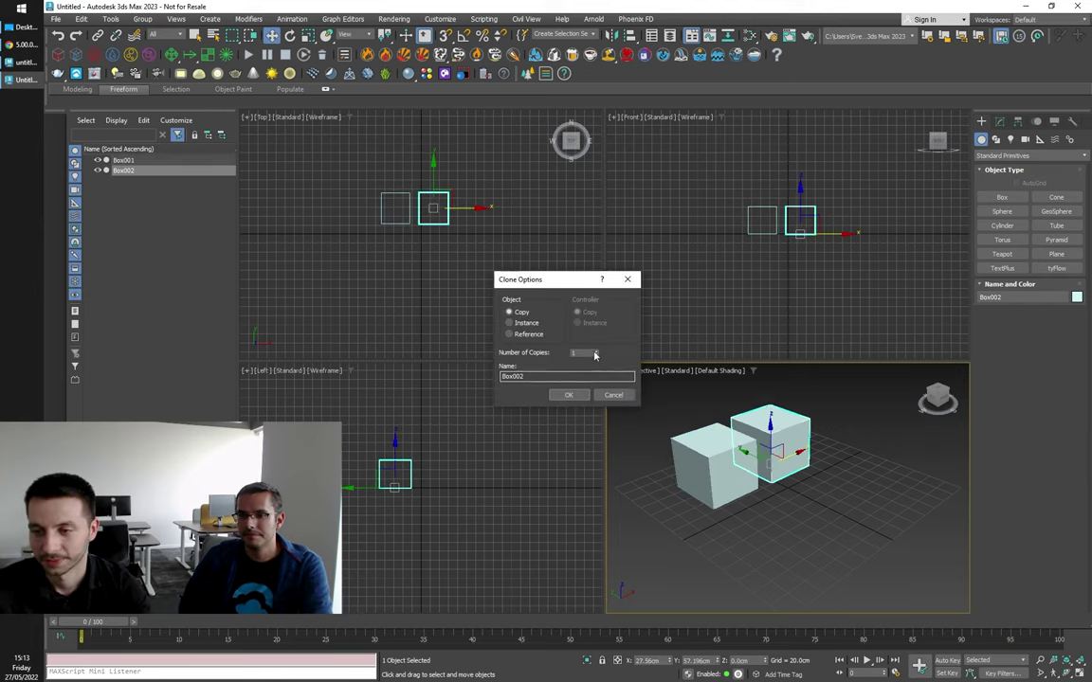
left_click(568, 395)
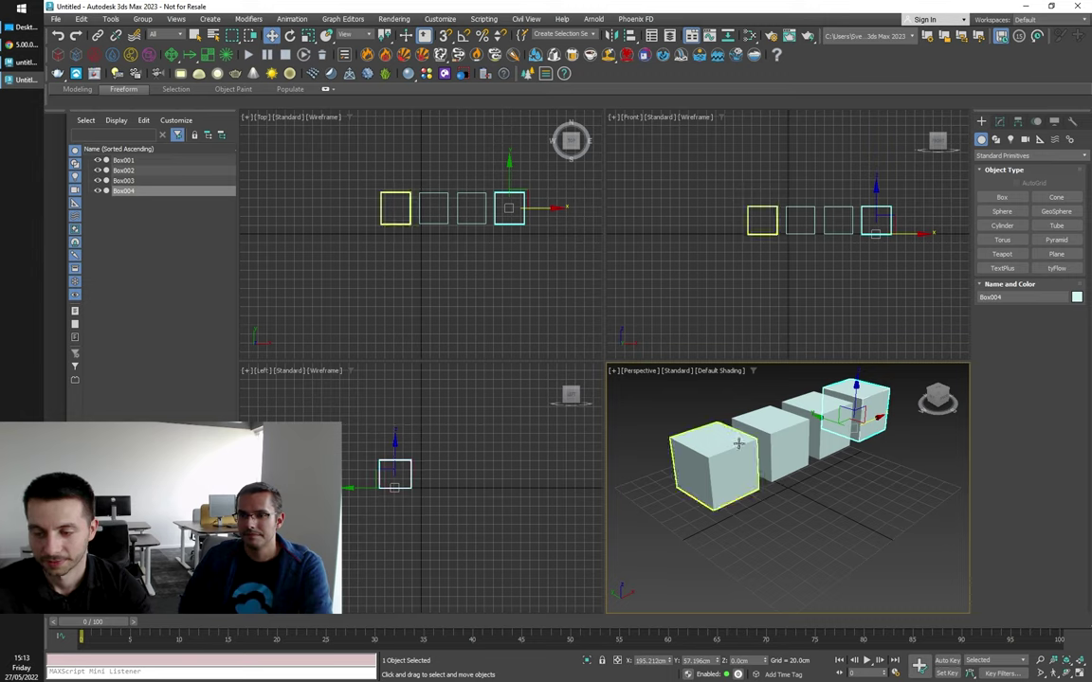
Step: Maximize the Perspective view and raise the first two boxes of the row above the other two
key("alt+w")
middle_click_drag(763, 453, 721, 503, "alt")
scroll(721, 502, "down", 3)
left_click_drag(480, 347, 664, 384)
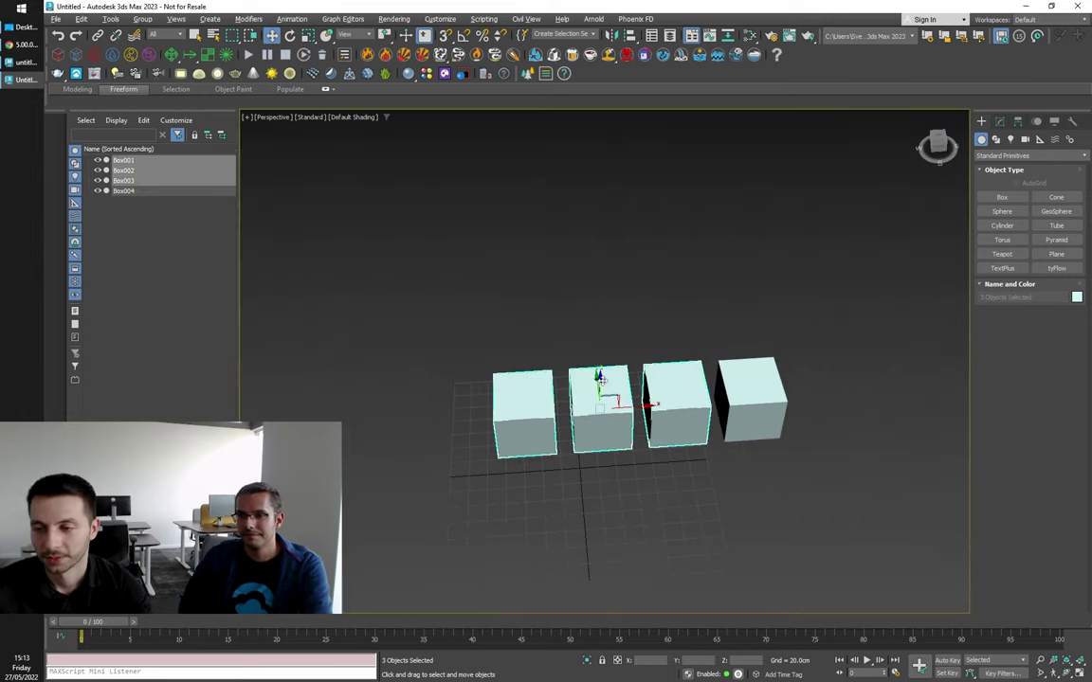
left_click(595, 464)
left_click_drag(482, 349, 587, 363)
middle_click_drag(599, 470, 576, 378, "alt")
left_click_drag(575, 376, 561, 259)
Step: Move the two lower boxes toward the upper pair and rotate them to different tilts
left_click_drag(732, 435, 734, 435)
left_click_drag(735, 393, 687, 437)
left_click(591, 390)
key("e")
left_click(663, 422)
Step: Shift the two upper boxes sideways along X so they sit directly above the two tilted boxes
left_click_drag(446, 232, 576, 313)
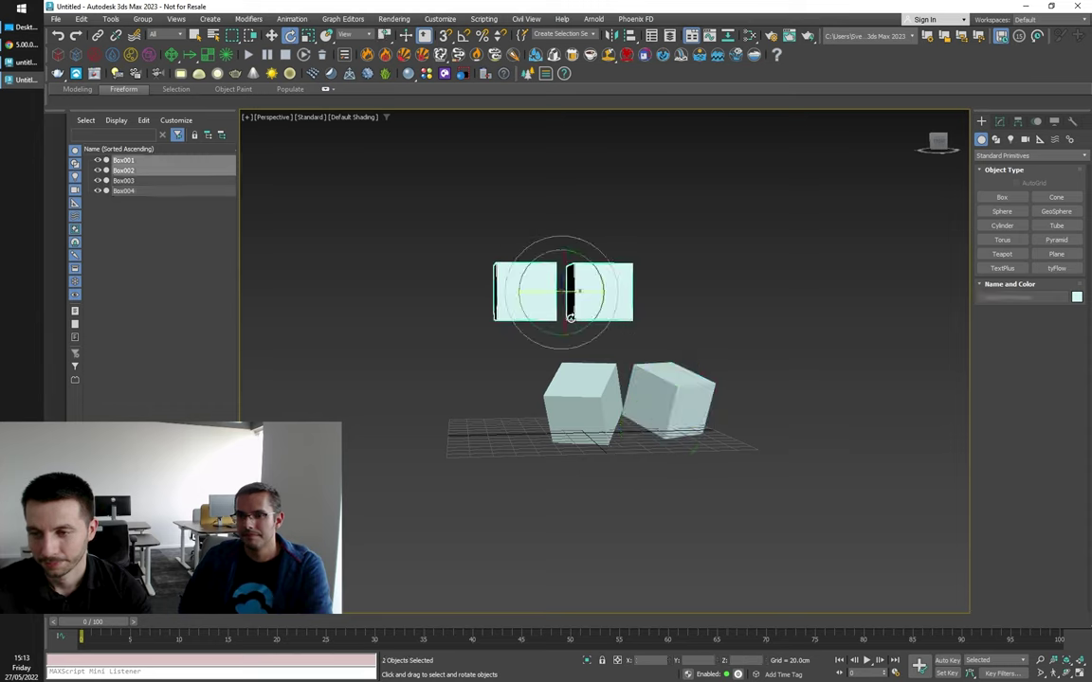
left_click_drag(448, 215, 641, 310)
key("w")
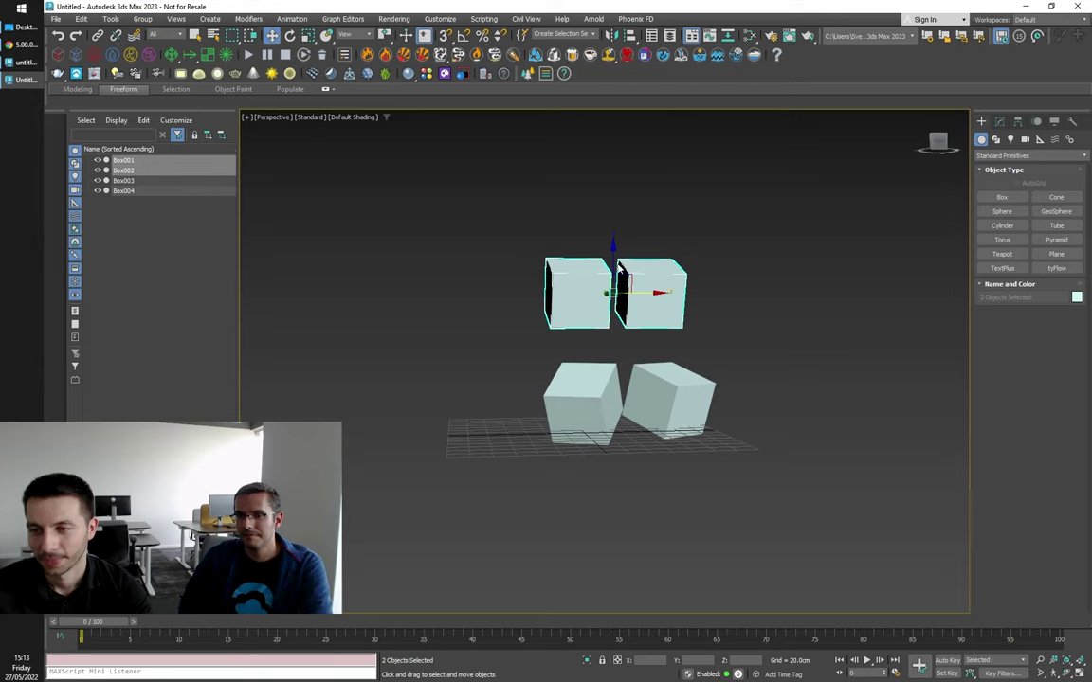
left_click_drag(615, 268, 615, 280)
Step: Raise all four boxes well above the grid and set up an Ice Cubes simulation for them
left_click_drag(488, 215, 731, 479)
left_click_drag(627, 348, 682, 124)
left_click(733, 57)
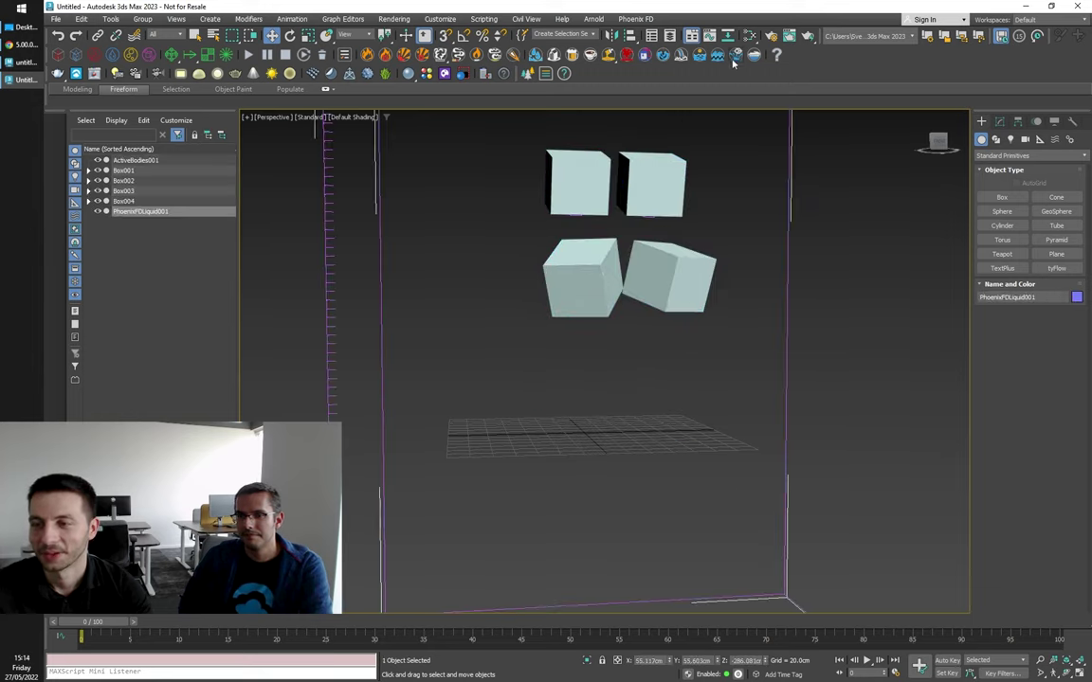
scroll(749, 293, "down", 5)
middle_click_drag(772, 300, 748, 319, "alt")
scroll(748, 319, "down", 3)
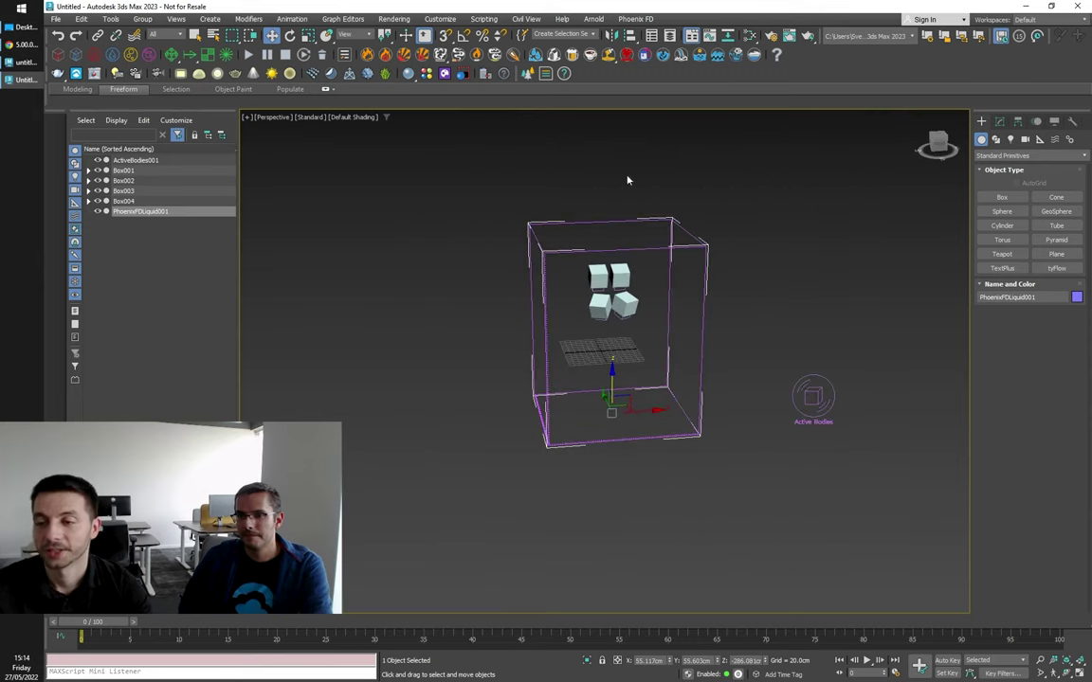
scroll(749, 365, "up", 2)
Step: Check the Active Bodies solver's settings and its list of included boxes, and start the Phoenix simulation
left_click(858, 403)
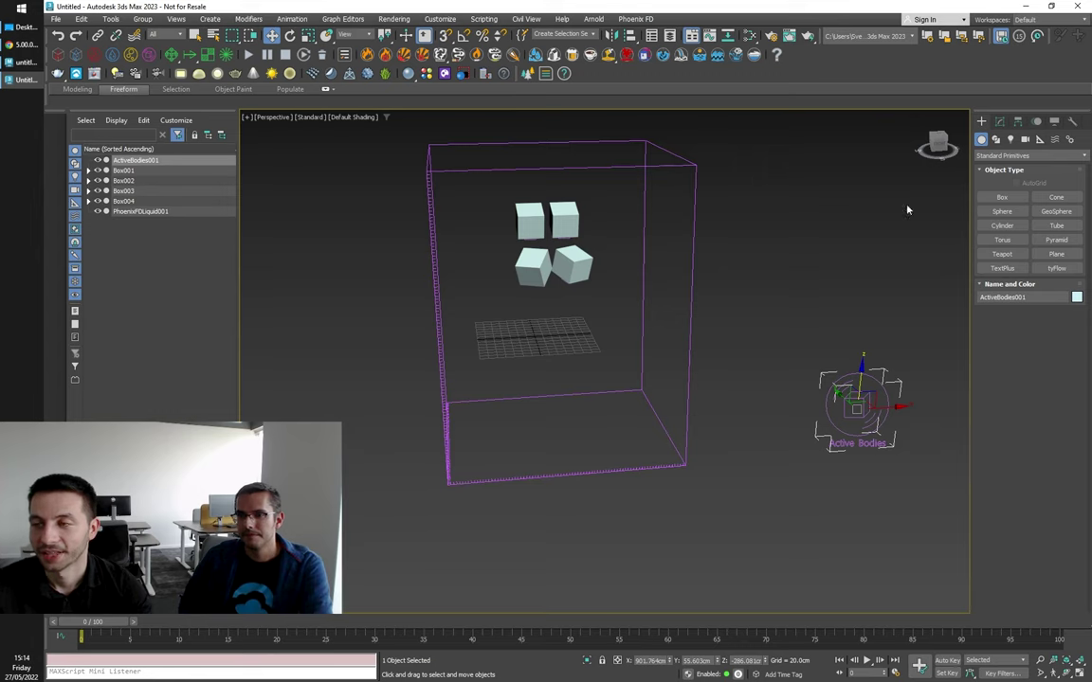
left_click(999, 121)
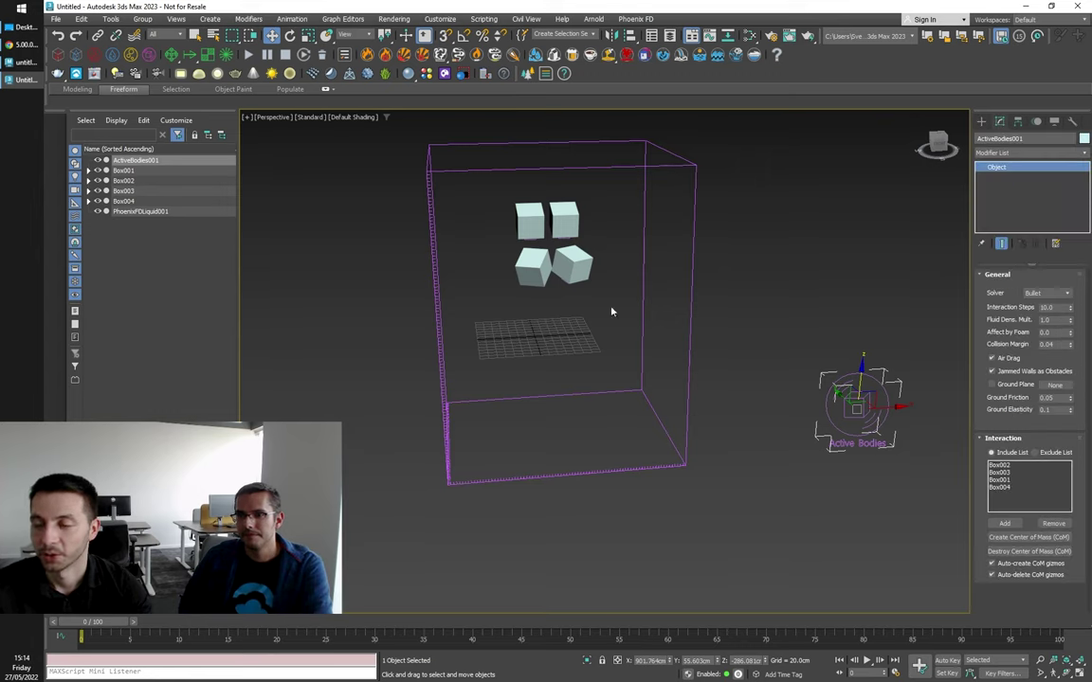
middle_click_drag(626, 337, 639, 337, "alt")
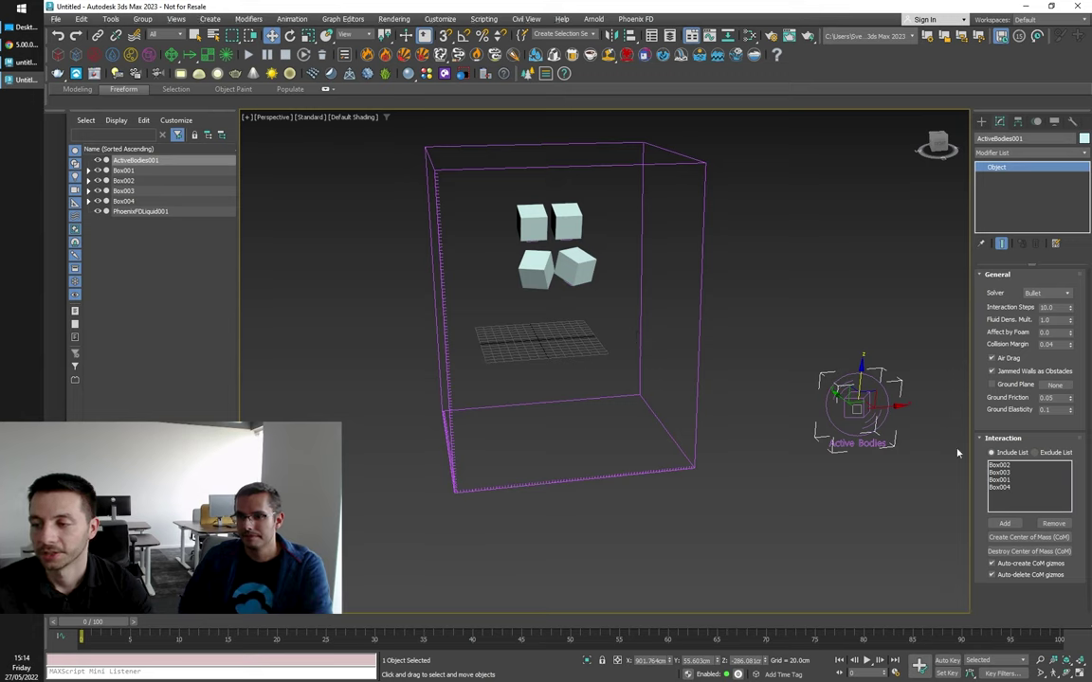
left_click(248, 54)
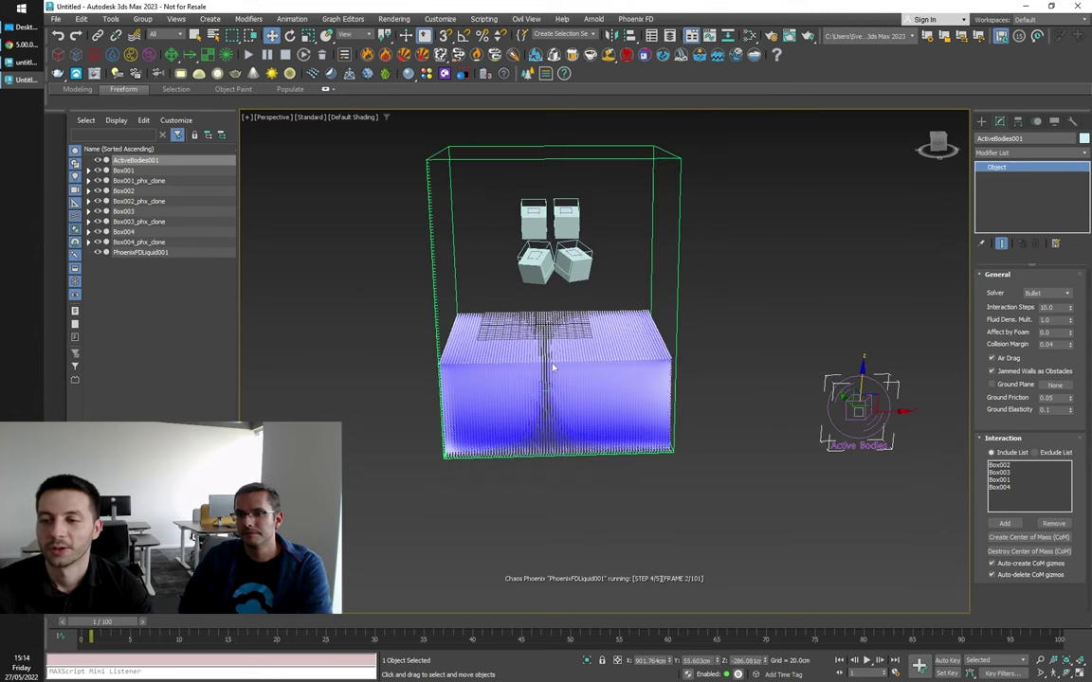
Step: Examine the boxes falling into the water from several angles, and check the liquid simulator's and the Active Bodies solver's settings
left_click_drag(740, 324, 667, 300)
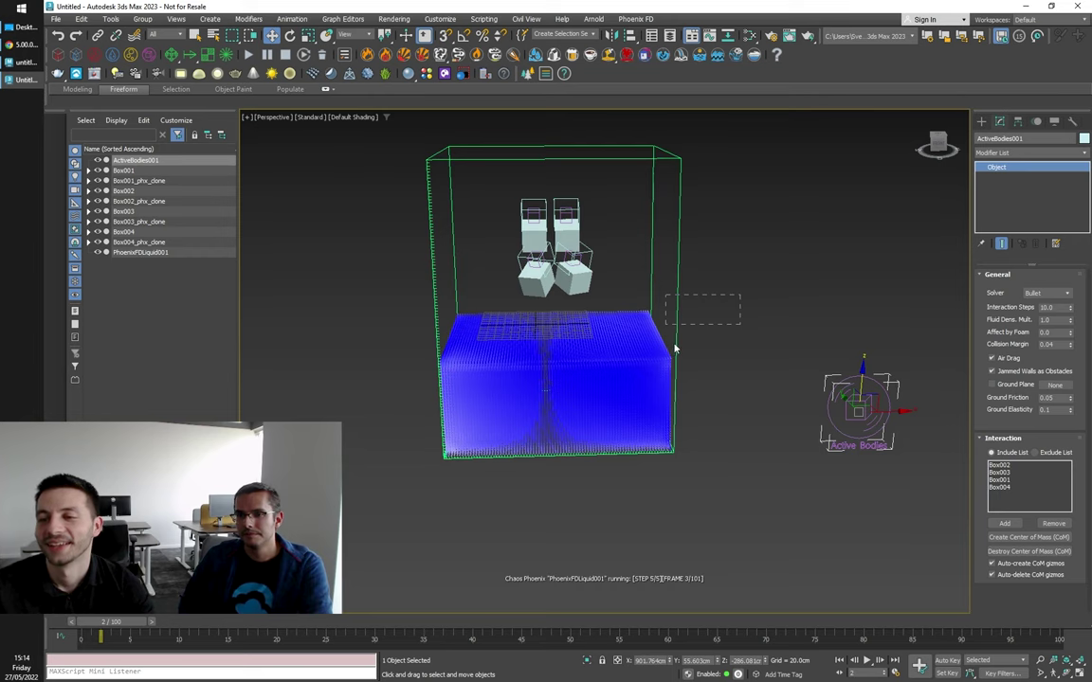
left_click_drag(675, 348, 675, 341)
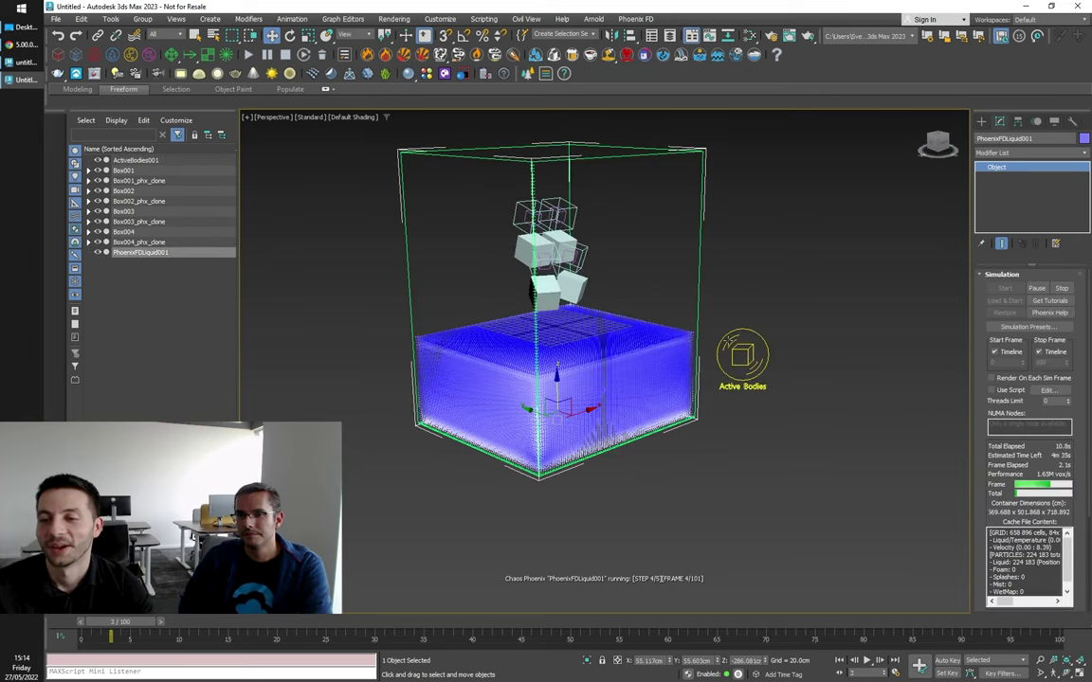
middle_click_drag(728, 342, 669, 339, "alt")
scroll(558, 313, "up", 3)
middle_click_drag(558, 317, 552, 343, "alt")
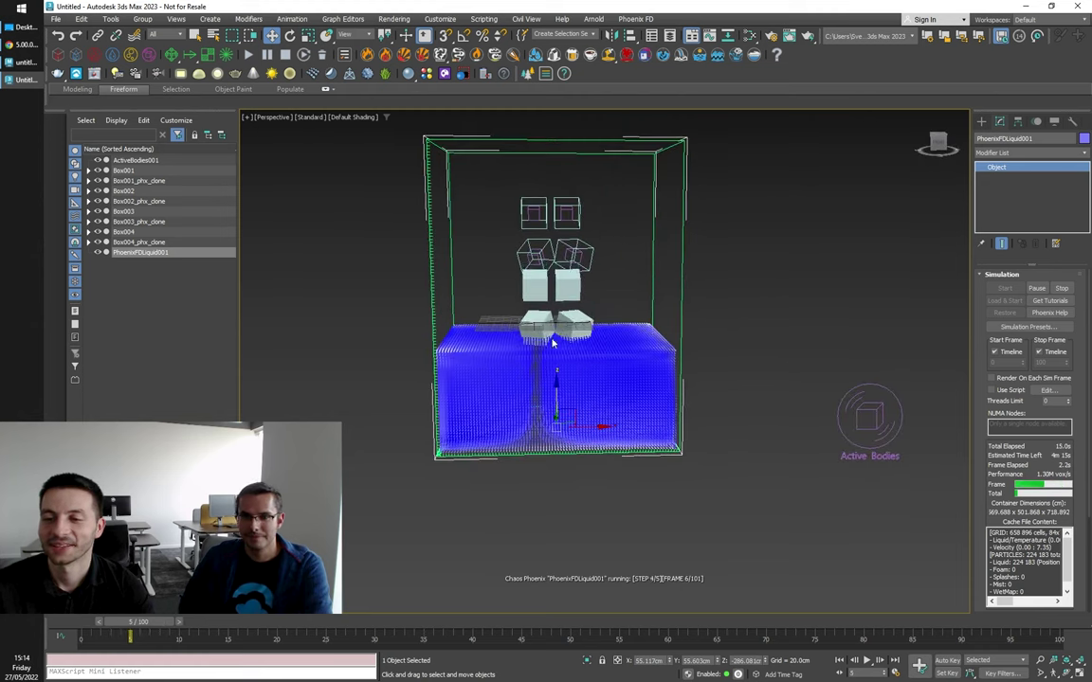
middle_click_drag(656, 371, 509, 270, "alt")
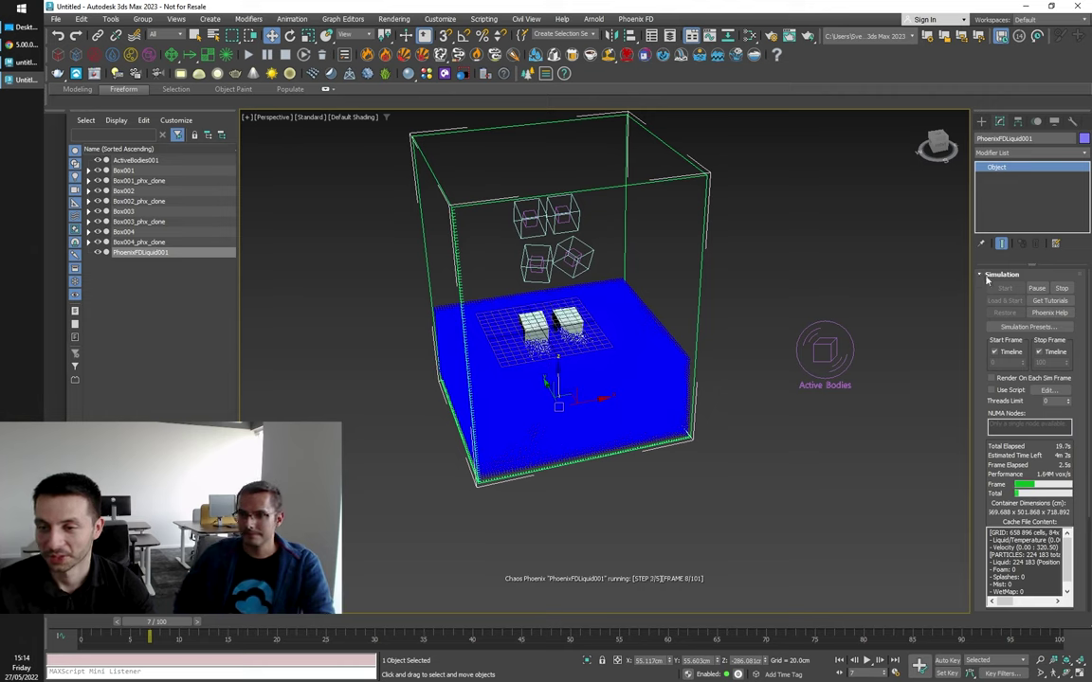
left_click(864, 382)
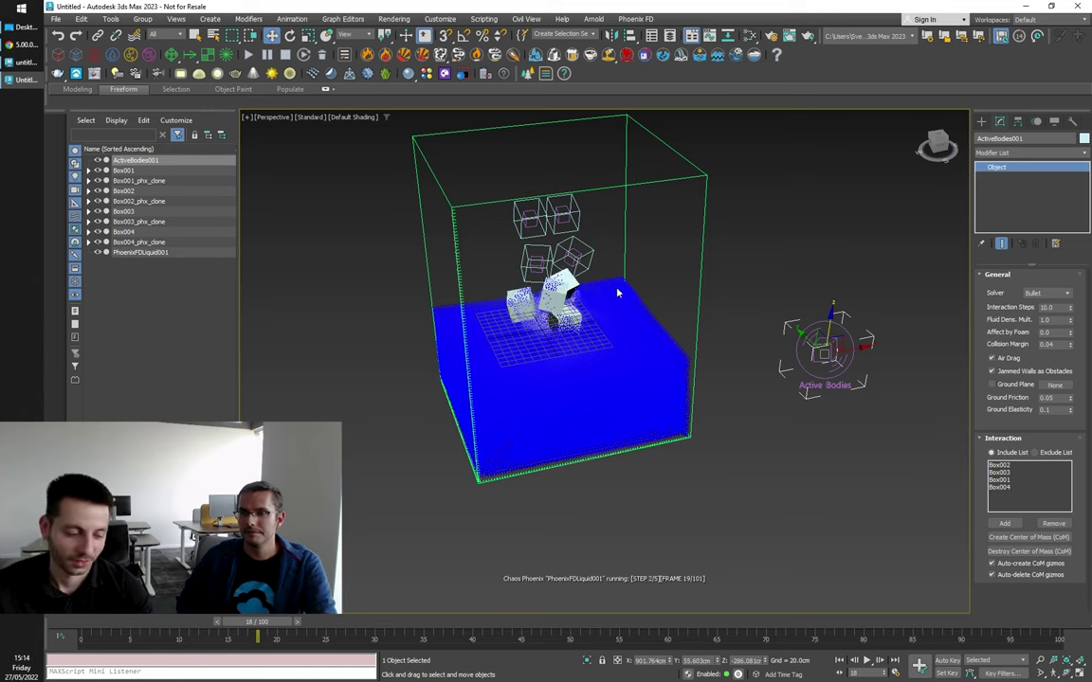
Step: Inspect the boxes floating in the simulated water from several angles and distances, selecting one of the floating clones
middle_click_drag(617, 293, 663, 280, "alt")
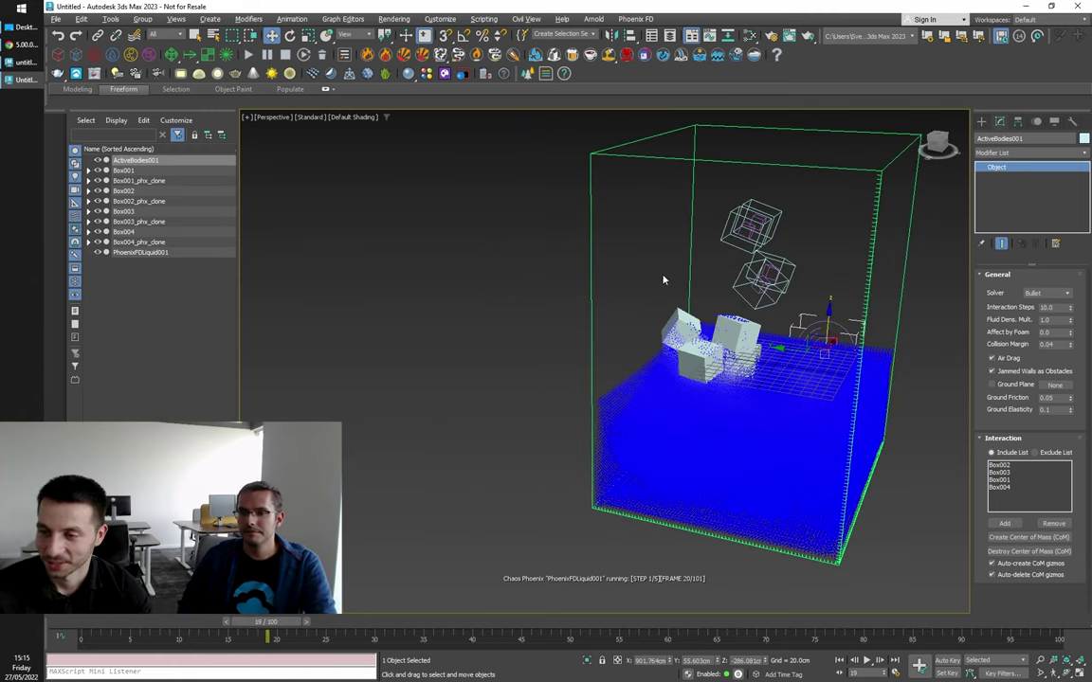
scroll(664, 281, "down", 3)
scroll(661, 303, "up", 6)
left_click(666, 301)
middle_click_drag(607, 324, 641, 325, "alt")
scroll(642, 298, "down", 4)
middle_click_drag(714, 341, 821, 325, "alt")
scroll(760, 344, "down", 3)
scroll(787, 349, "down", 2)
scroll(629, 287, "up", 3)
middle_click_drag(650, 313, 684, 343, "alt")
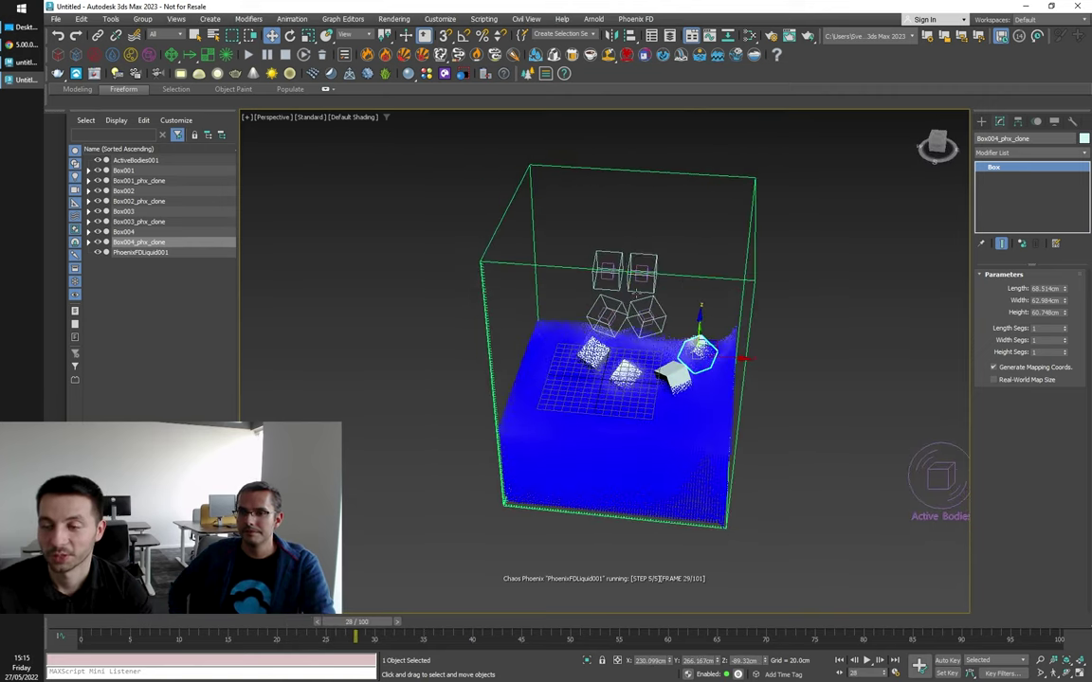
Step: Review the Phoenix properties of all four boxes in the Phoenix Property Lister, including their density values, and close it
left_click(348, 59)
left_click_drag(507, 142, 475, 194)
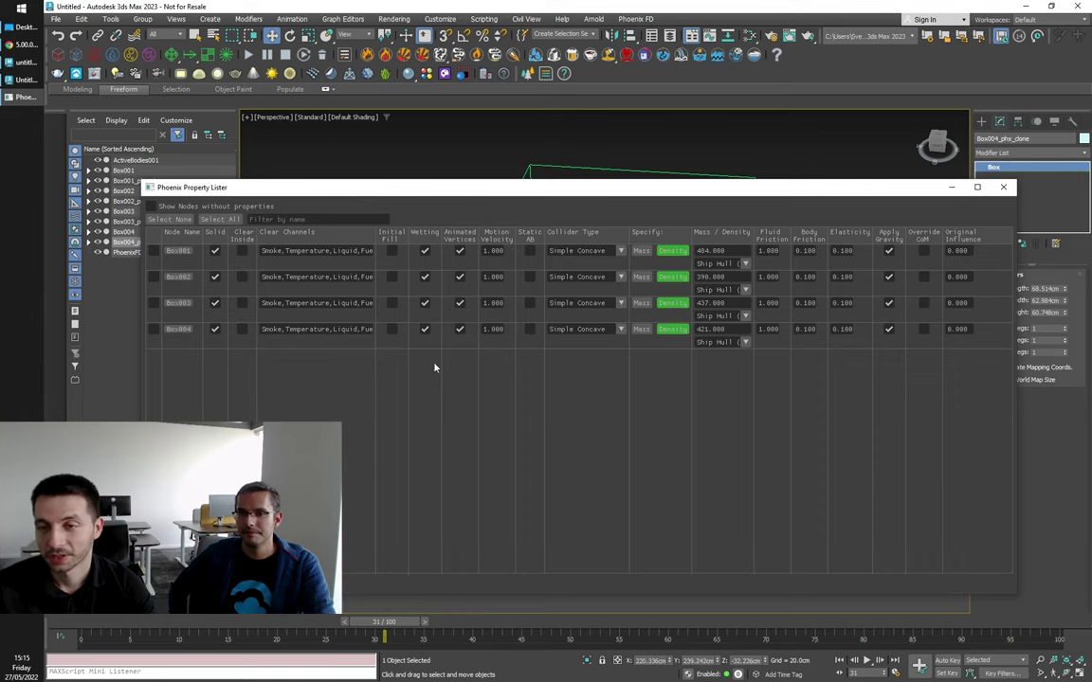
left_click_drag(640, 191, 621, 188)
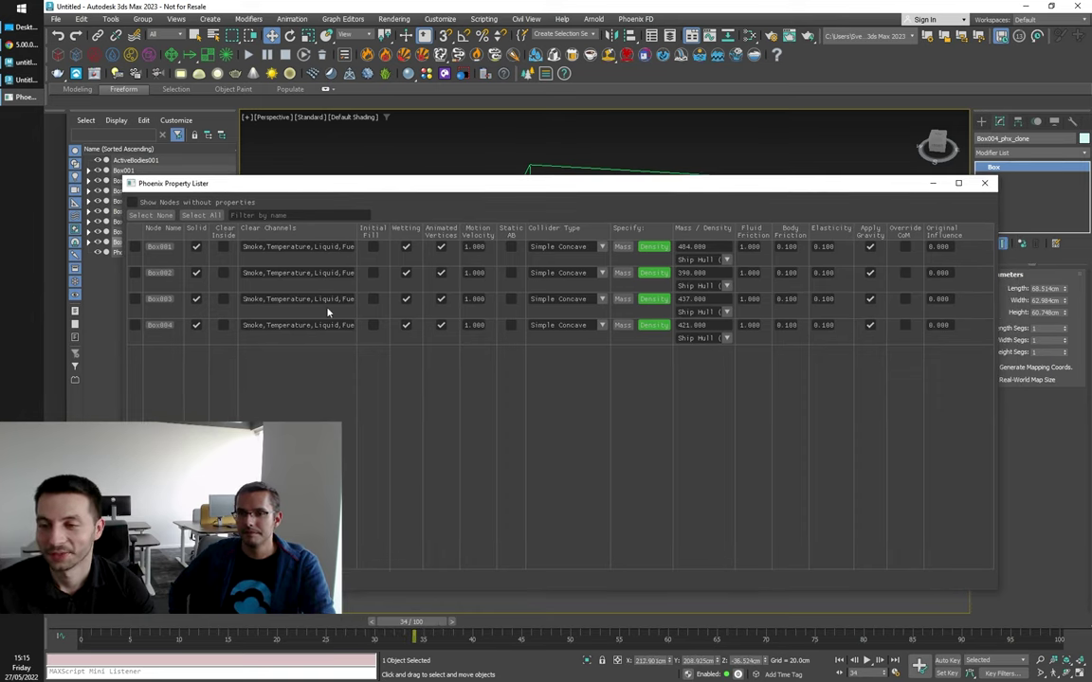
left_click_drag(639, 185, 623, 180)
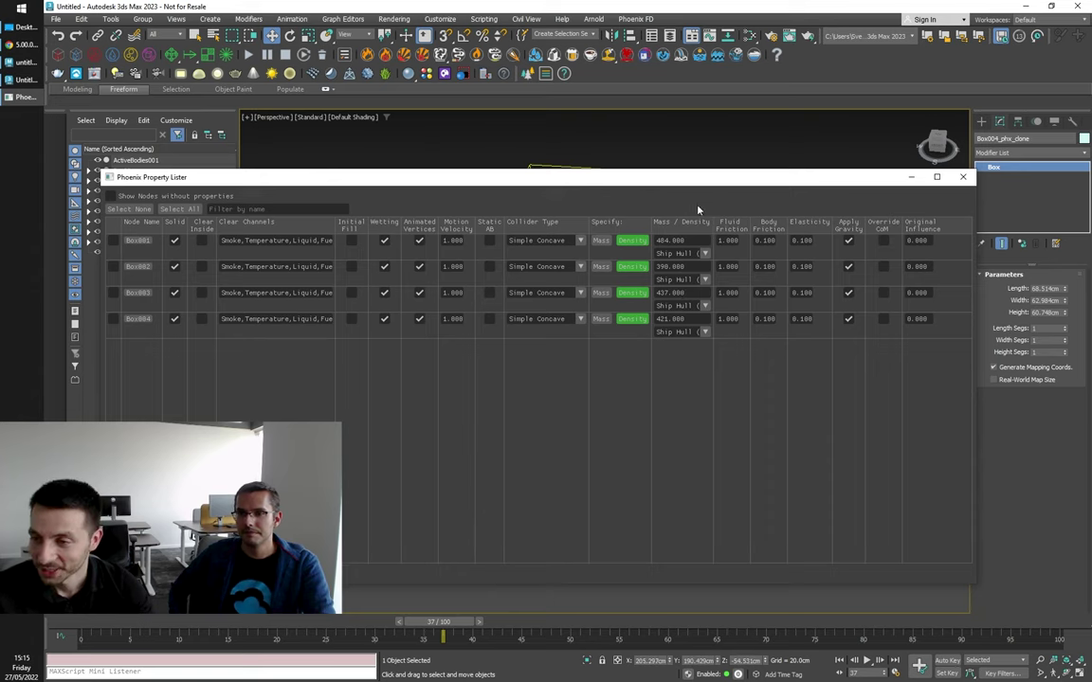
left_click_drag(694, 176, 683, 179)
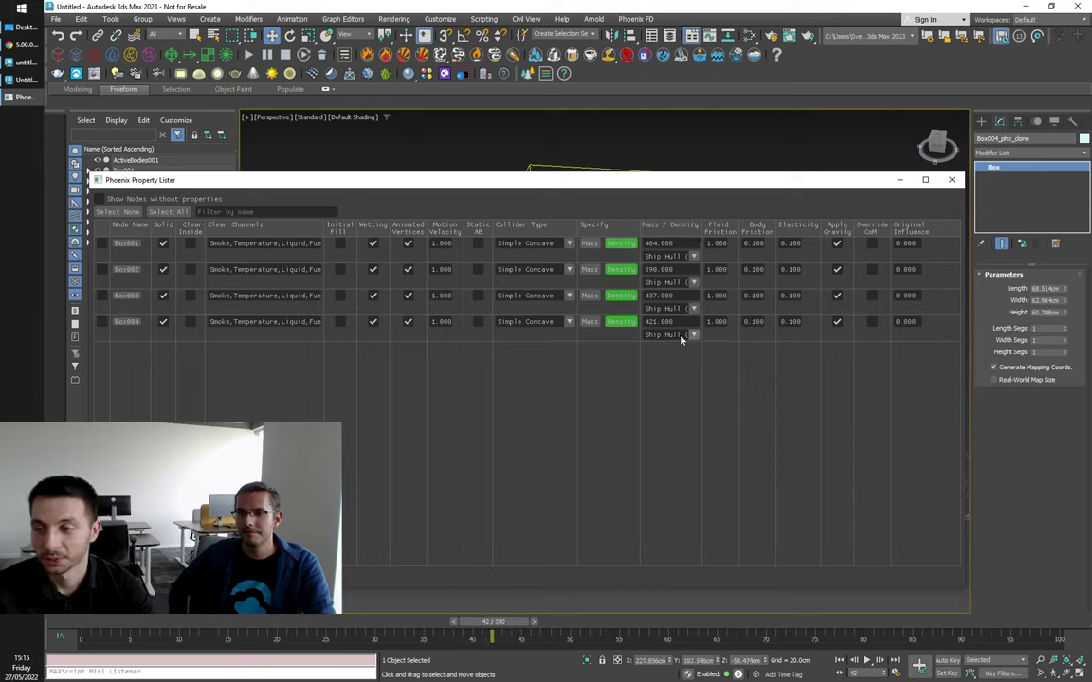
left_click_drag(757, 196, 735, 204)
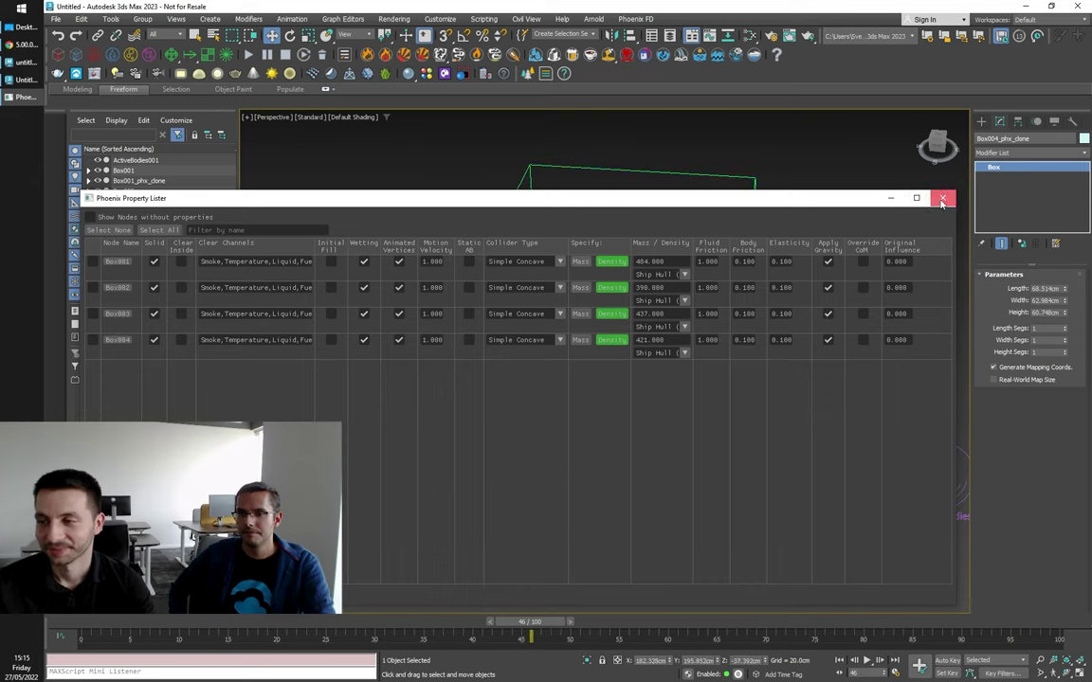
left_click(942, 200)
Step: Scrub the simulated animation back to frame 52 and view the floating boxes from another angle
mouse_move(810, 293)
middle_mouse_down("alt")
mouse_move(788, 303)
mouse_move(702, 290)
mouse_move(747, 280)
mouse_move(799, 294)
mouse_move(797, 310)
middle_mouse_up("alt")
middle_click_drag(814, 312, 753, 312, "alt")
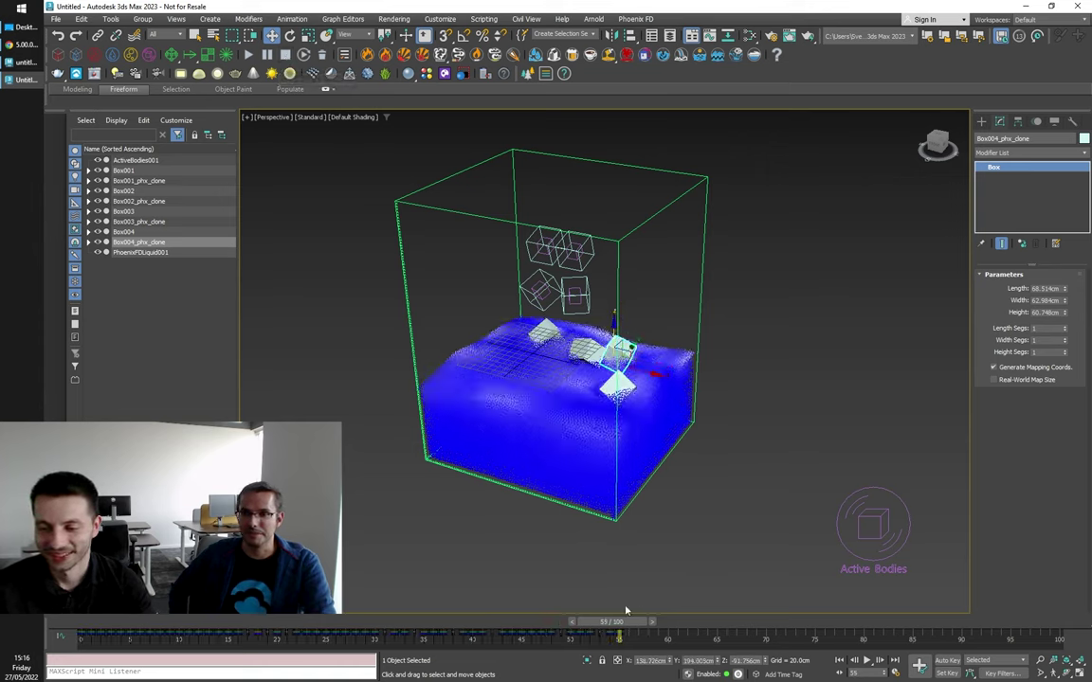
left_click_drag(616, 622, 602, 512)
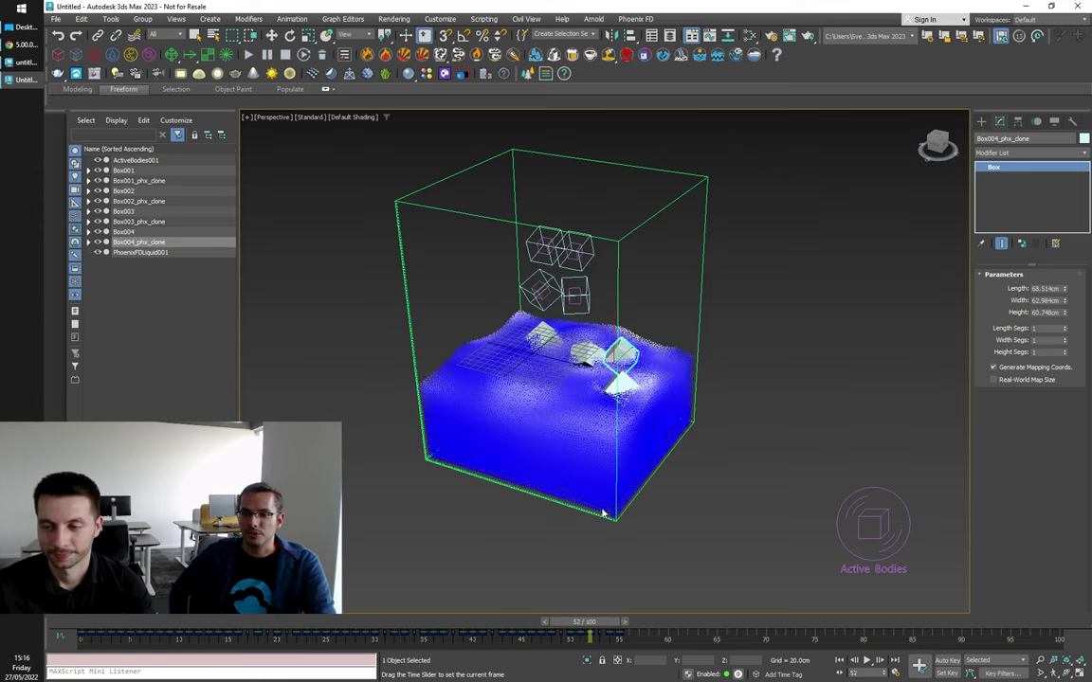
middle_click_drag(601, 513, 532, 500, "alt")
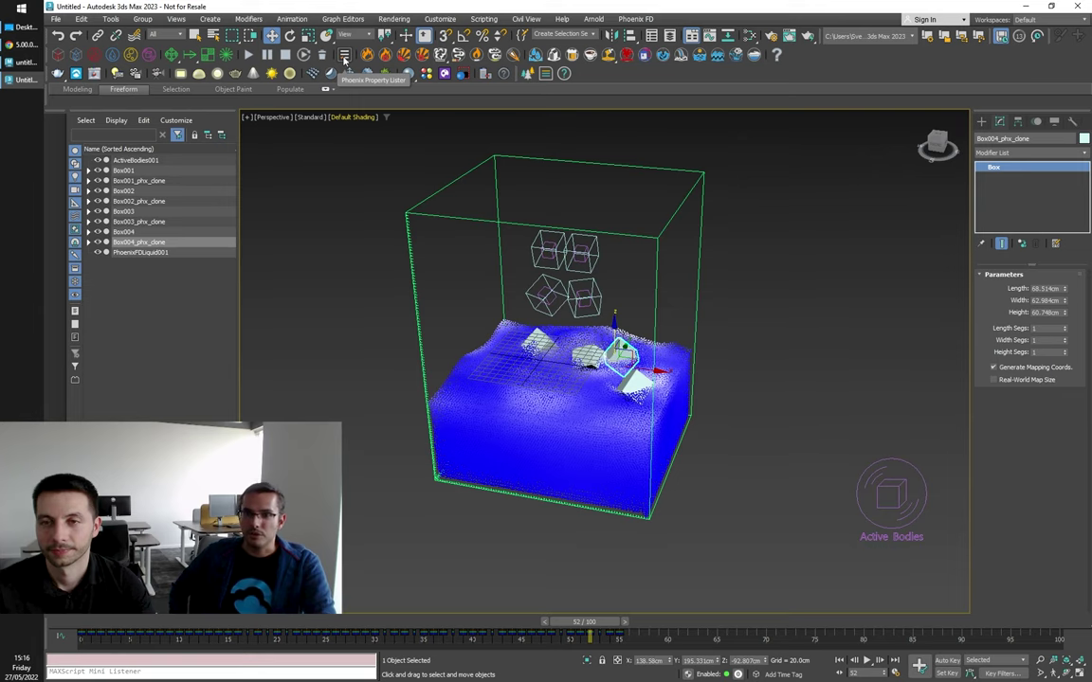
Step: Reopen the Phoenix Property Lister to check the list of box nodes, and close it again
left_click(345, 59)
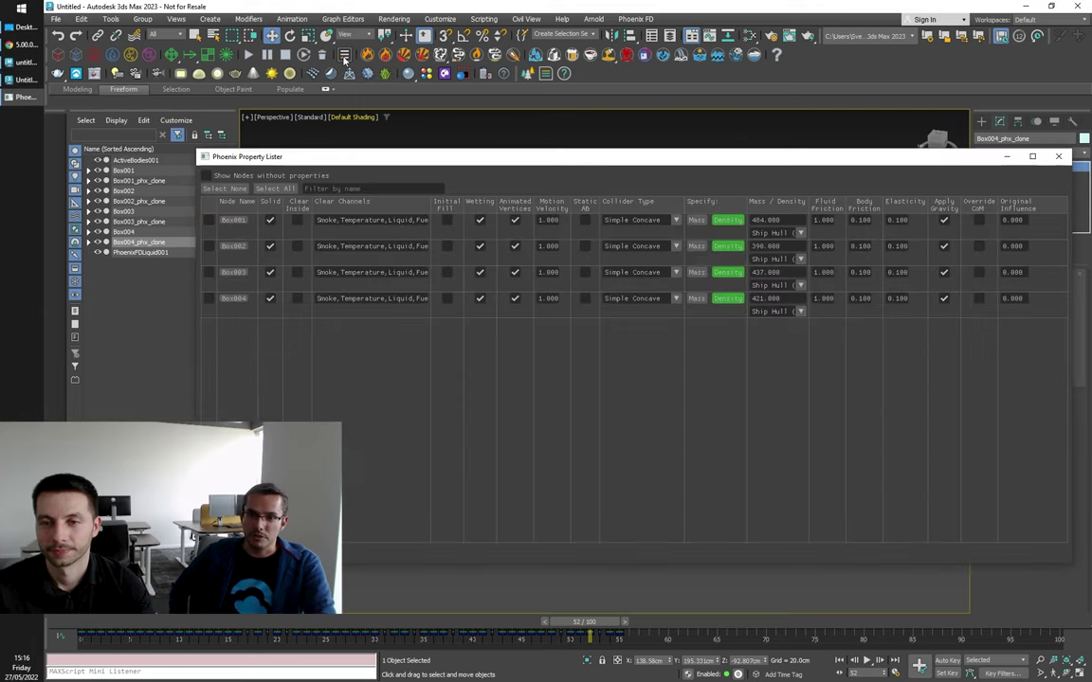
left_click_drag(493, 166, 443, 340)
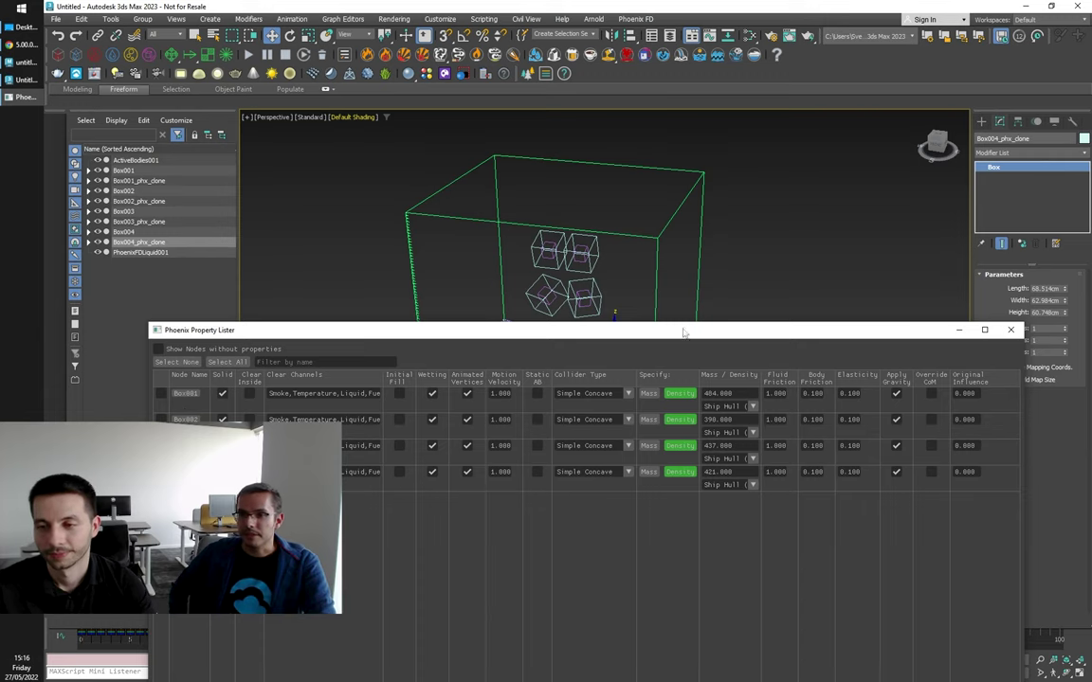
left_click(1010, 330)
Step: Check the Chaos Phoenix properties of Box001, including its active body settings, and leave them without changes
right_click(559, 244)
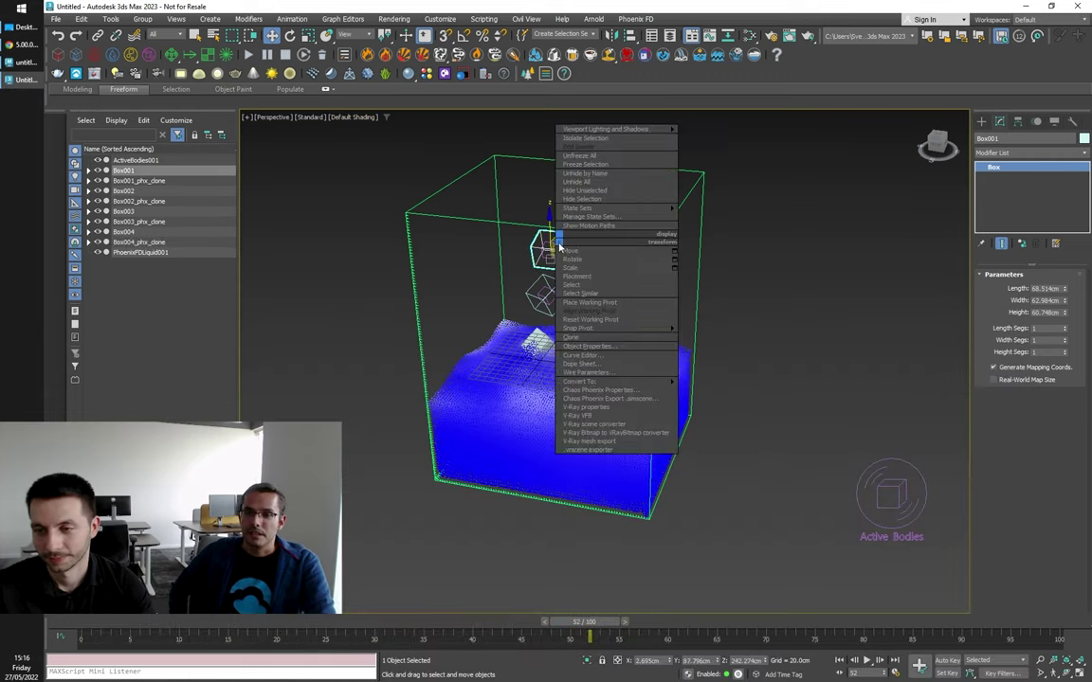
left_click(618, 391)
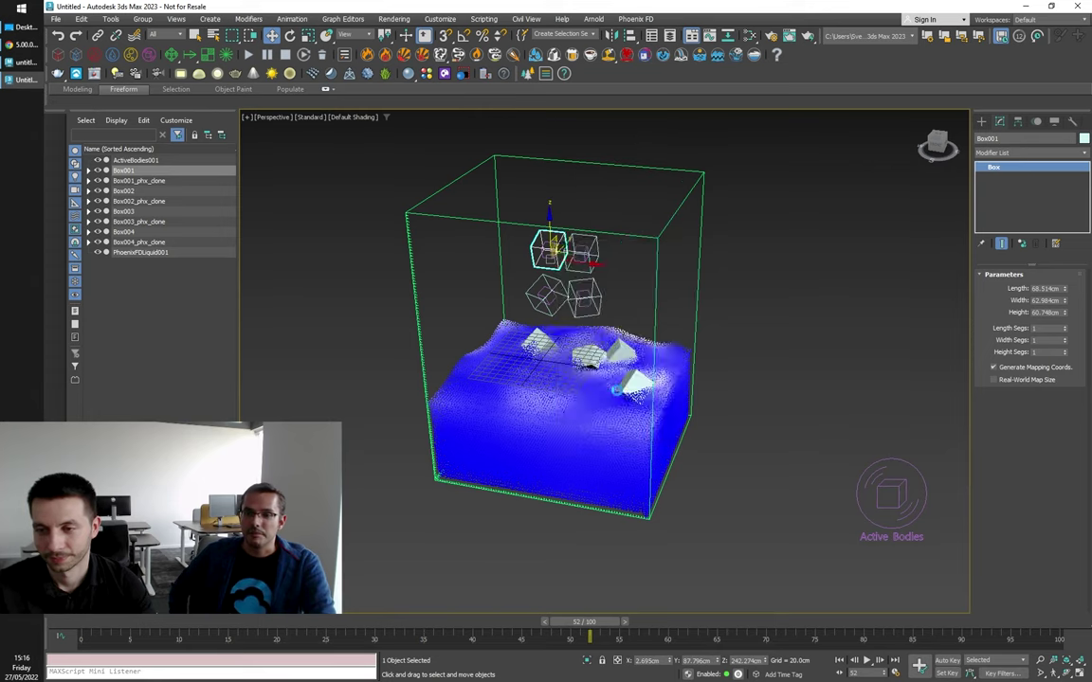
left_click_drag(522, 253, 486, 254)
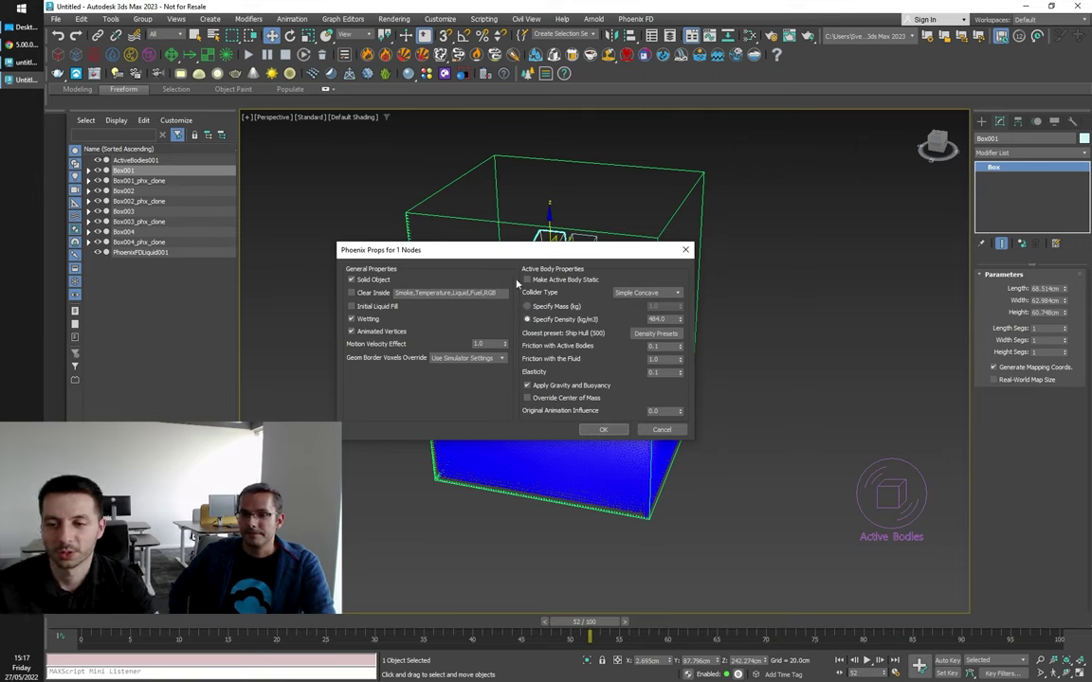
left_click_drag(495, 256, 479, 255)
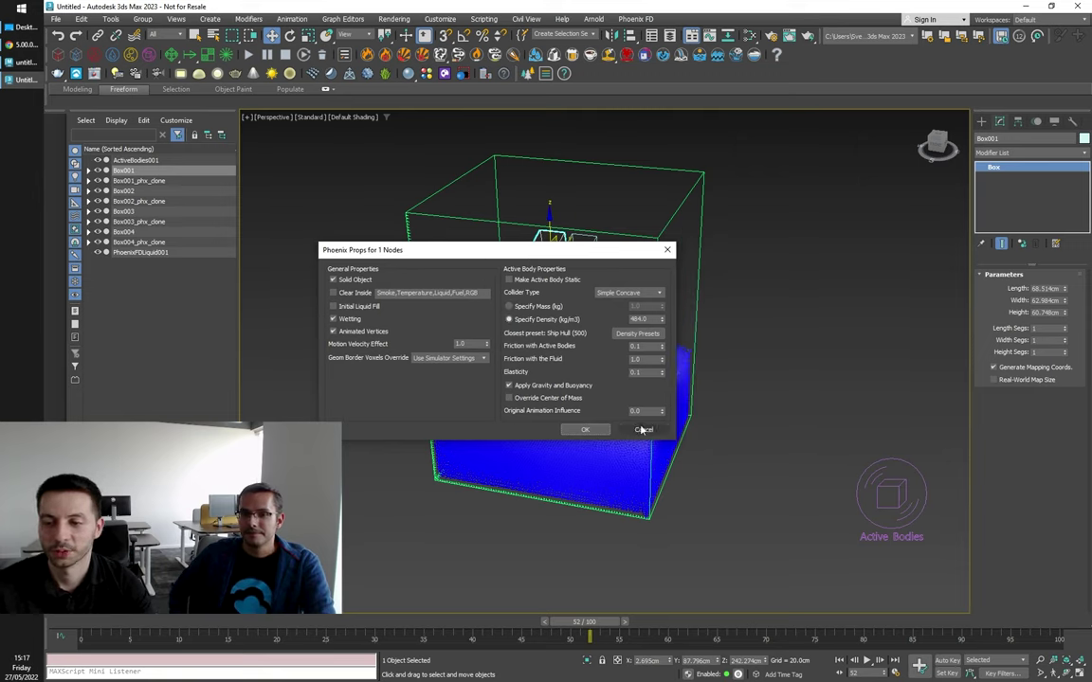
left_click_drag(552, 253, 542, 291)
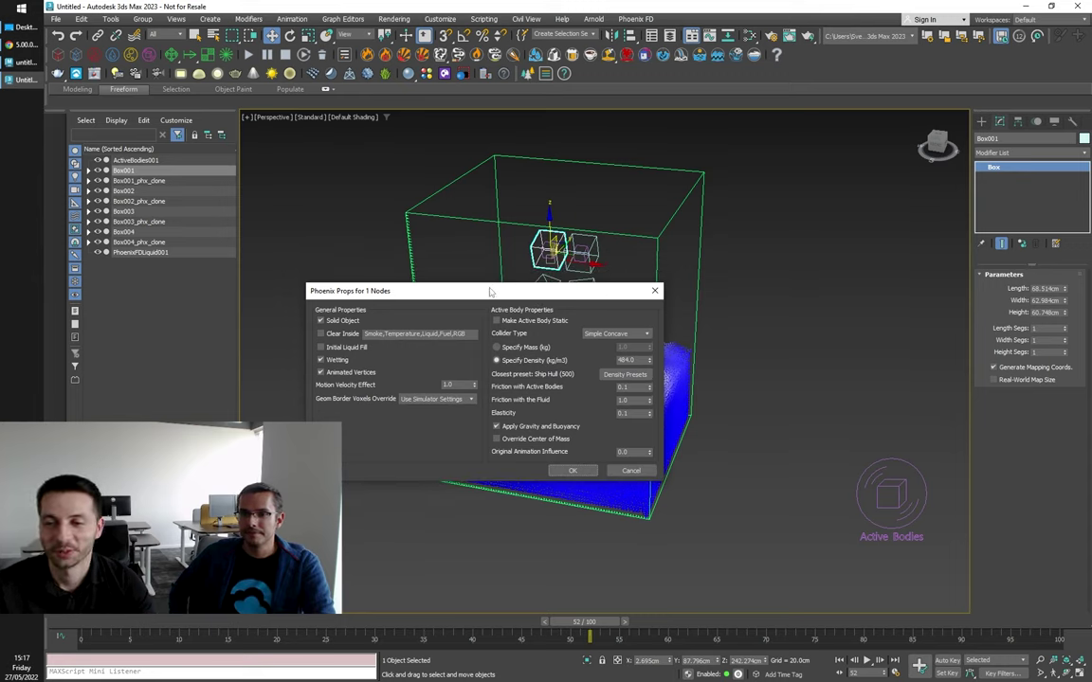
left_click(637, 471)
Step: Set the density of all four boxes to 200 together in the Phoenix Property Lister
left_click(345, 56)
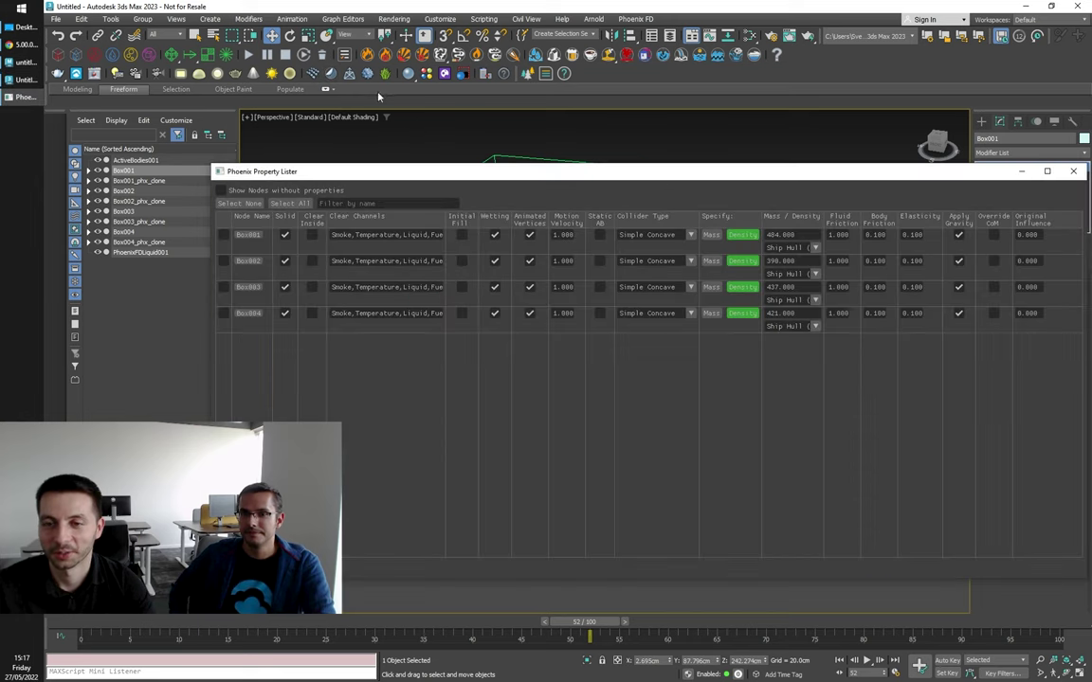
left_click(225, 237)
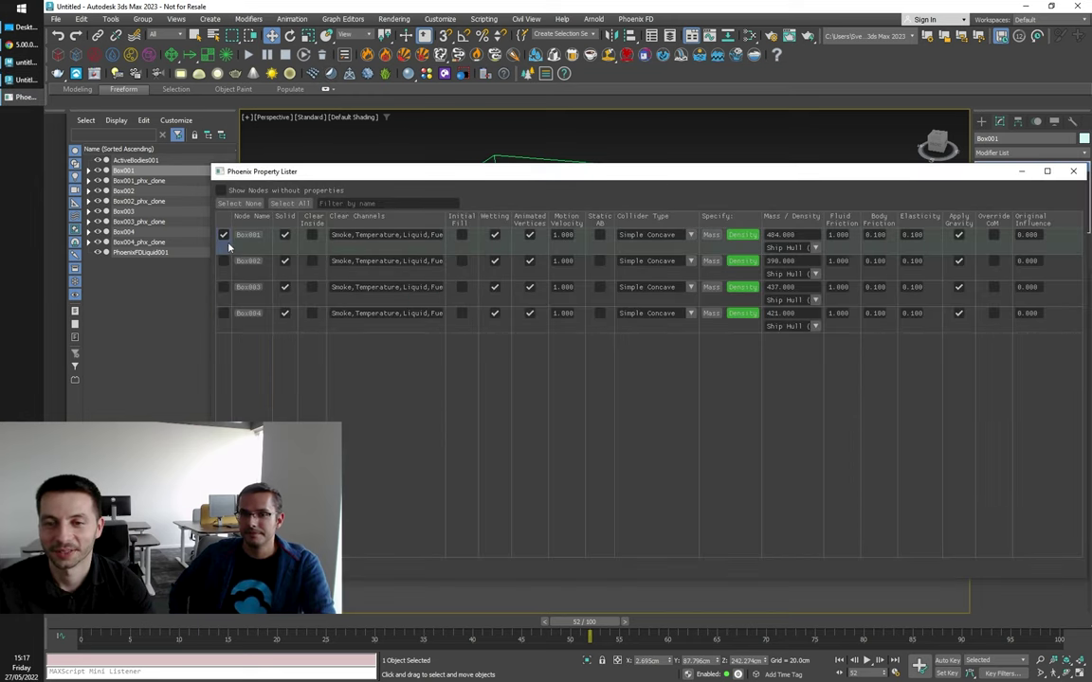
left_click(224, 319, "shift")
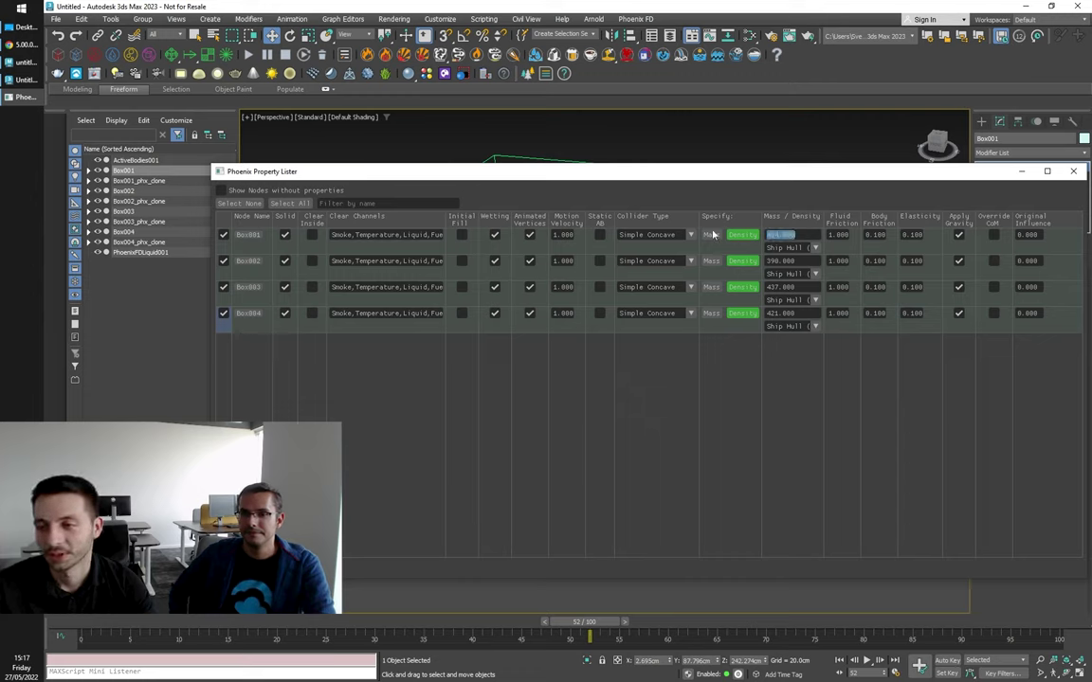
type("2")
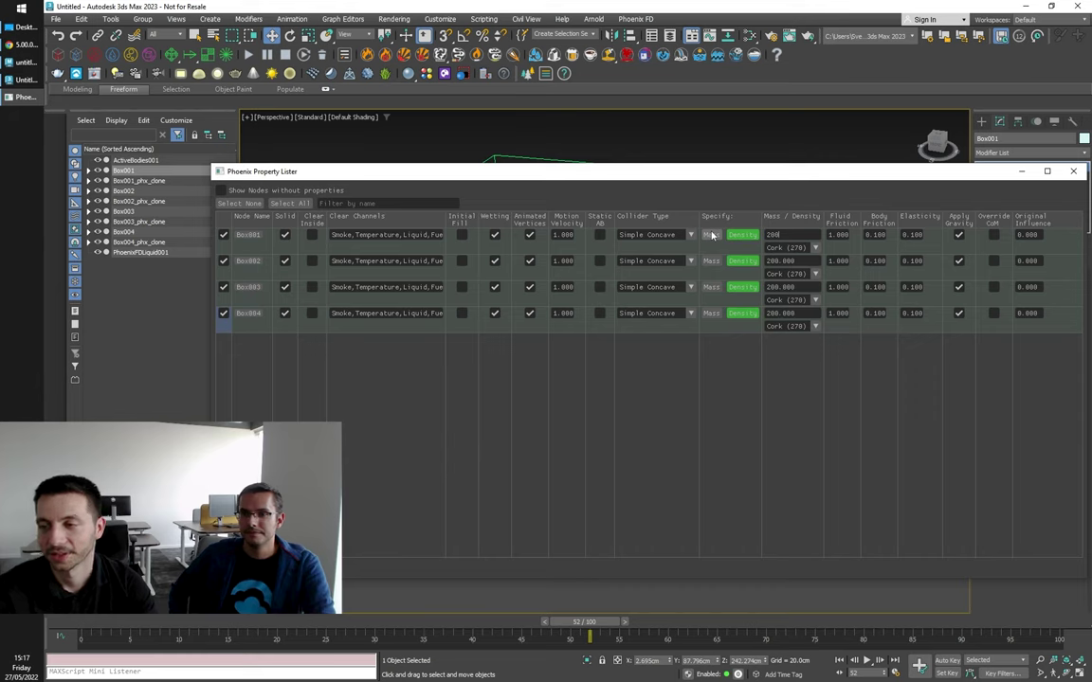
left_click_drag(837, 176, 744, 175)
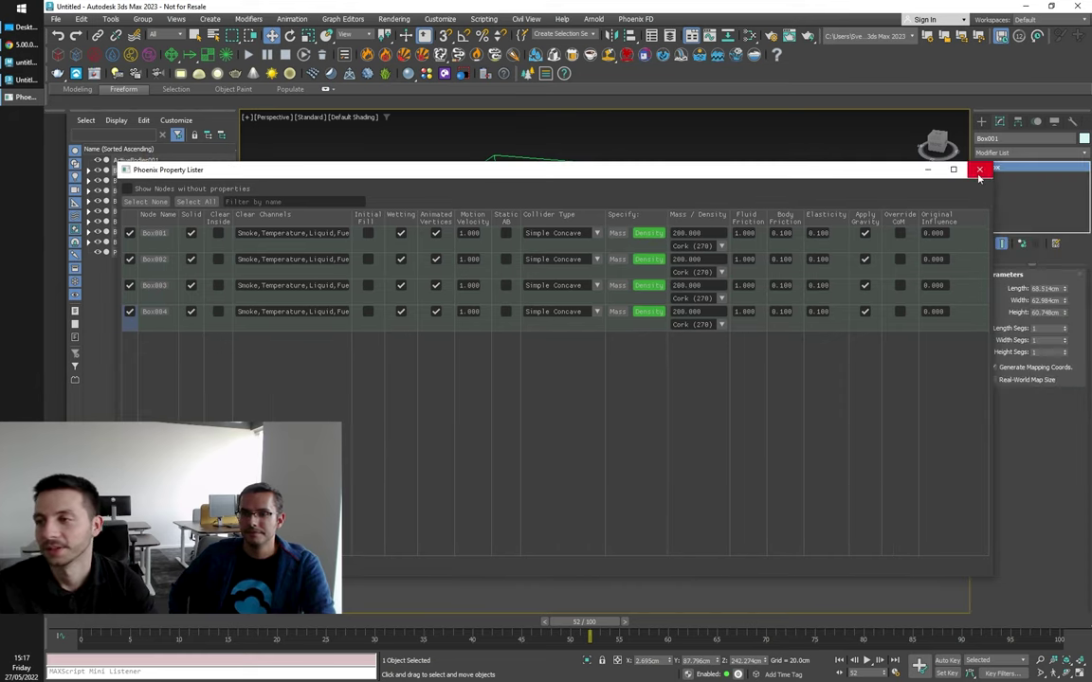
left_click(979, 169)
Step: Rerun the Phoenix liquid simulation from the first frame and view the four boxes as they start to fall
middle_click_drag(764, 298, 751, 303, "alt")
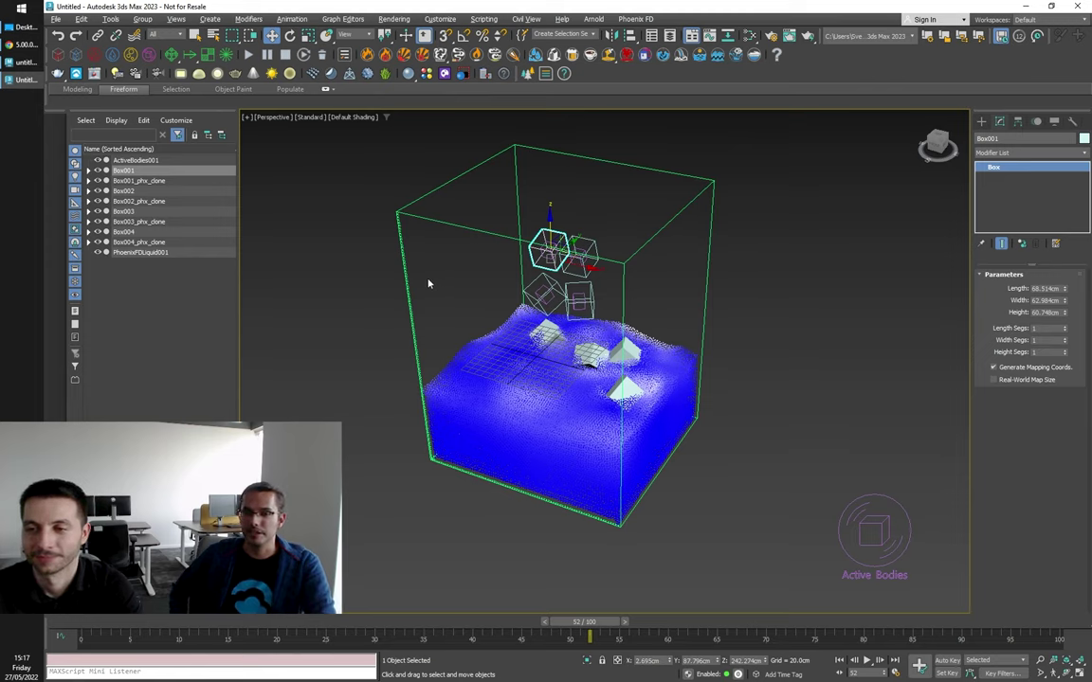
left_click(268, 57)
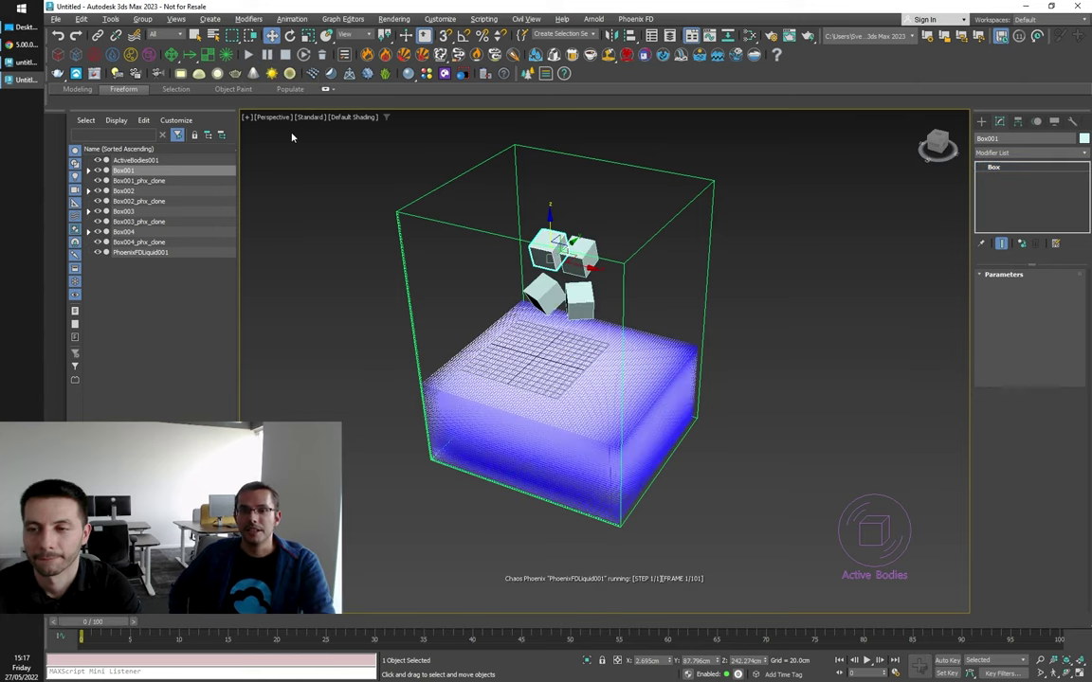
scroll(387, 206, "down", 4)
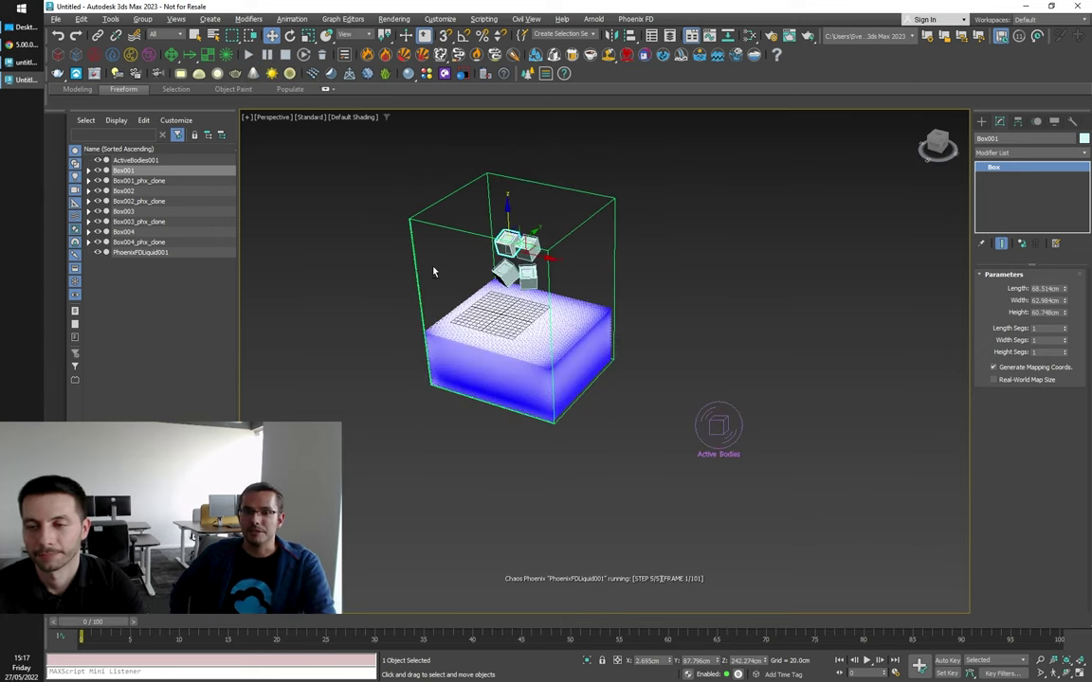
middle_click_drag(459, 273, 504, 273, "alt")
scroll(517, 281, "up", 5)
scroll(518, 292, "down", 3)
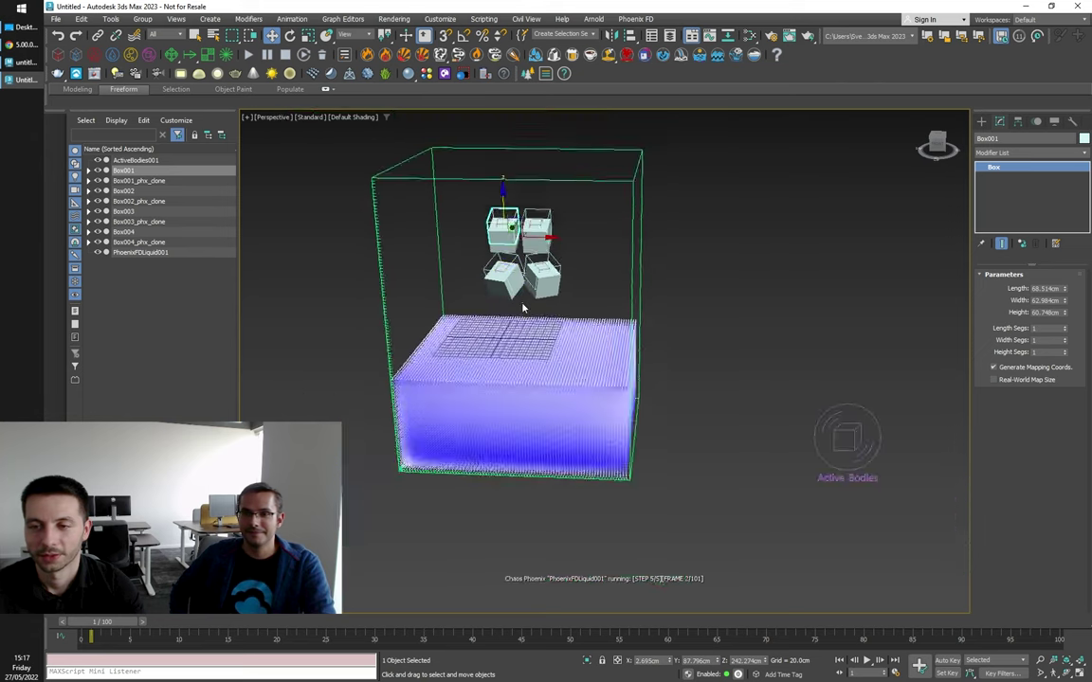
scroll(521, 309, "up", 3)
scroll(520, 310, "down", 3)
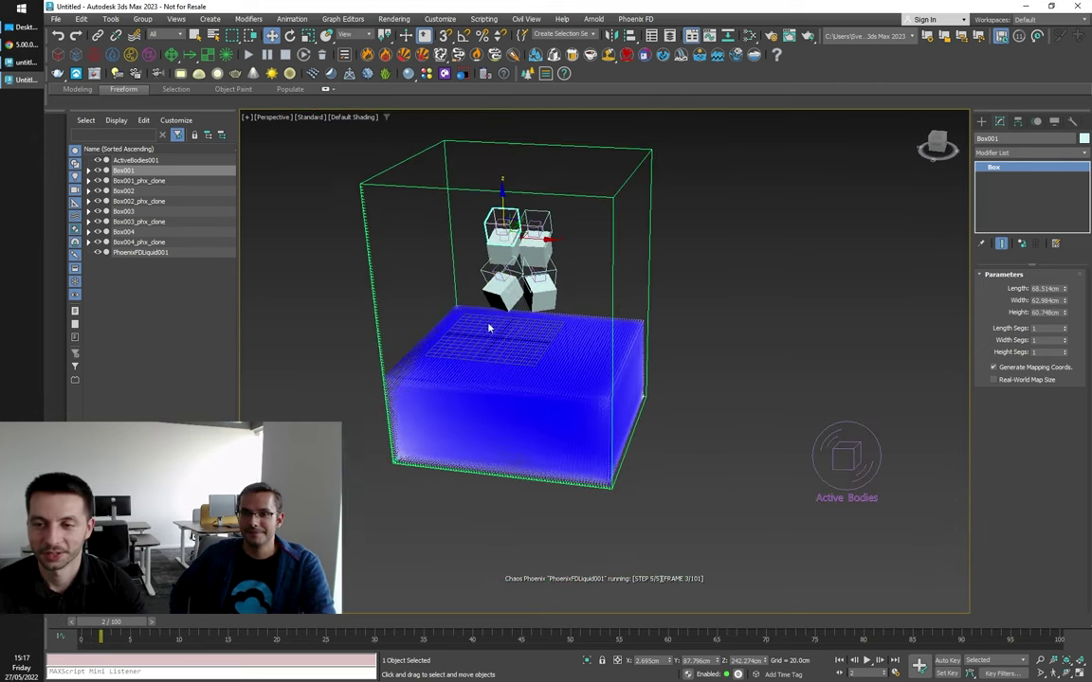
Step: Examine how the lighter boxes hit the water and float, from several angles, selecting the Box004 clone
scroll(502, 313, "down", 3)
mouse_move(502, 344)
middle_mouse_down("alt")
mouse_move(515, 337)
mouse_move(492, 327)
middle_mouse_up("alt")
scroll(518, 308, "up", 5)
scroll(517, 308, "down", 3)
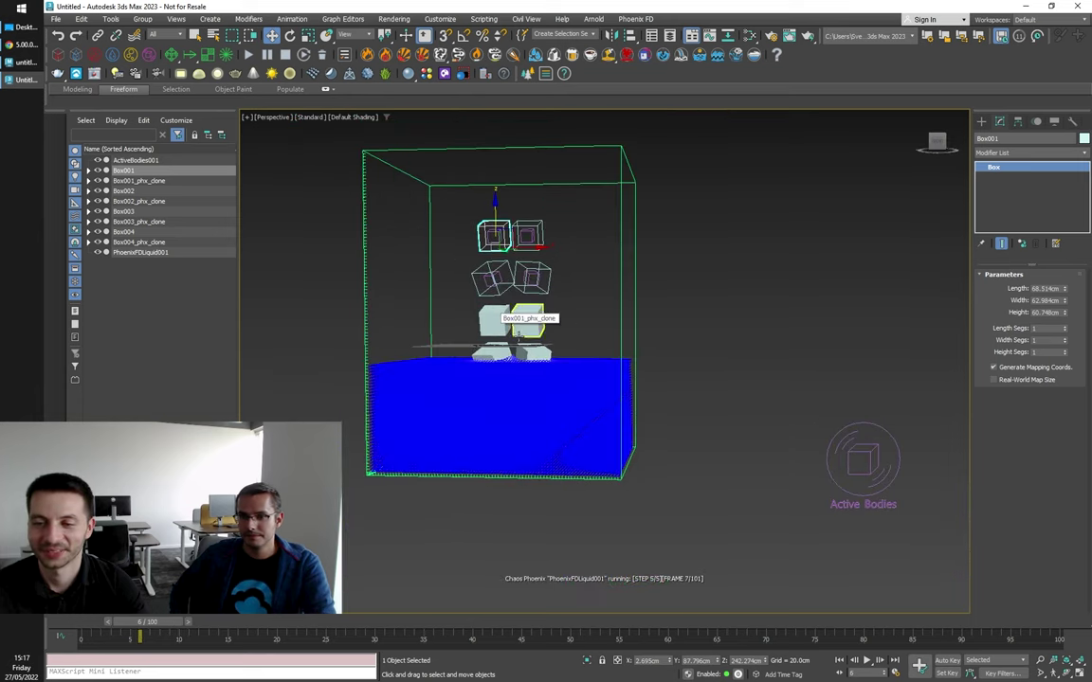
scroll(516, 337, "up", 5)
scroll(520, 341, "down", 5)
middle_click_drag(554, 310, 524, 364, "alt")
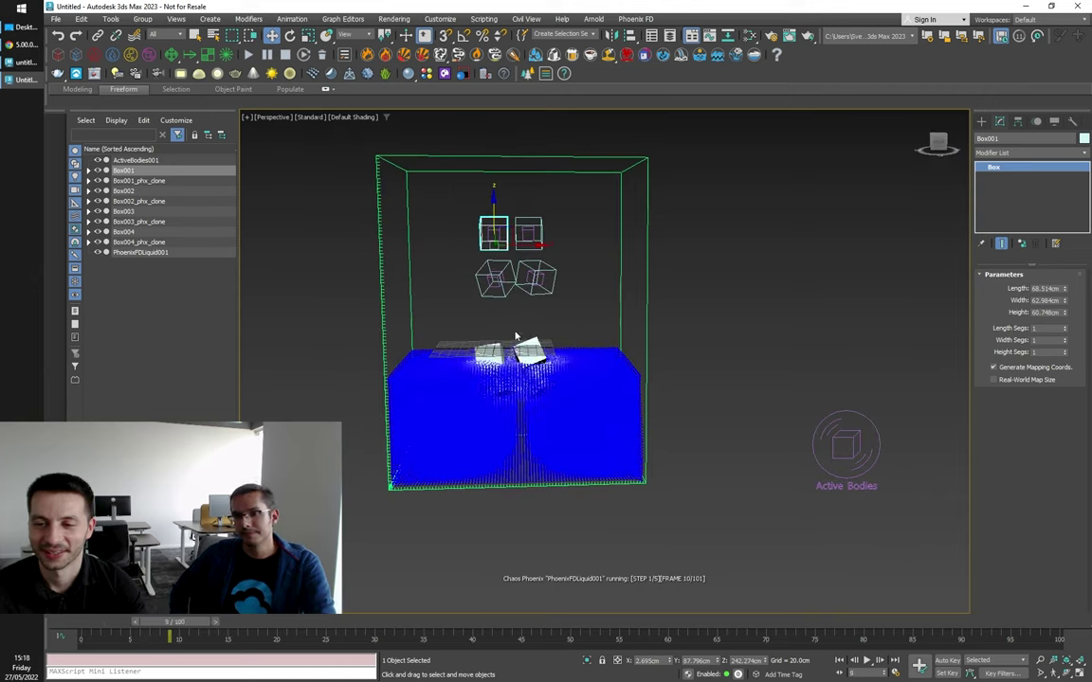
scroll(519, 339, "down", 3)
middle_click_drag(551, 326, 527, 365, "alt")
scroll(521, 343, "up", 4)
scroll(527, 365, "down", 3)
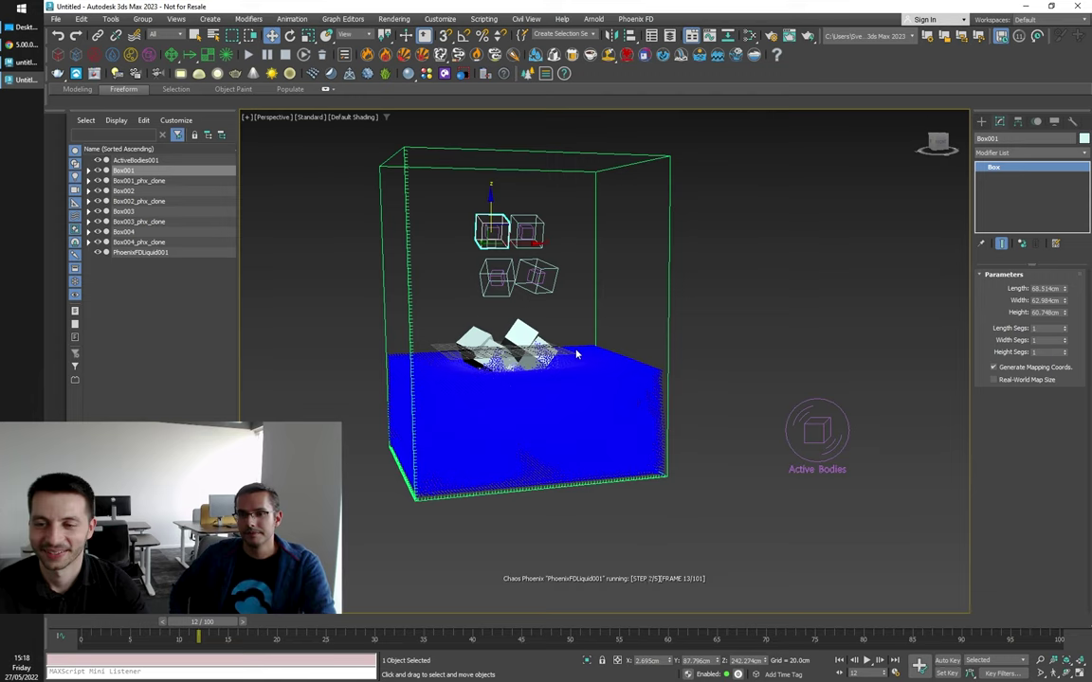
middle_click_drag(577, 354, 554, 350, "alt")
scroll(531, 379, "down", 3)
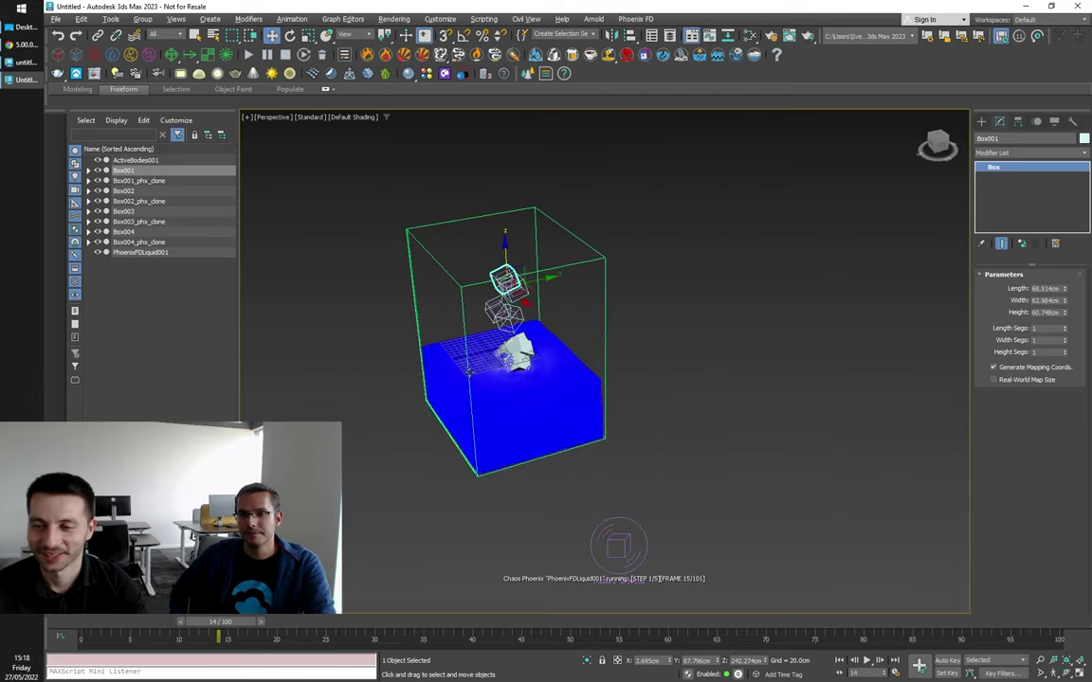
scroll(554, 349, "up", 3)
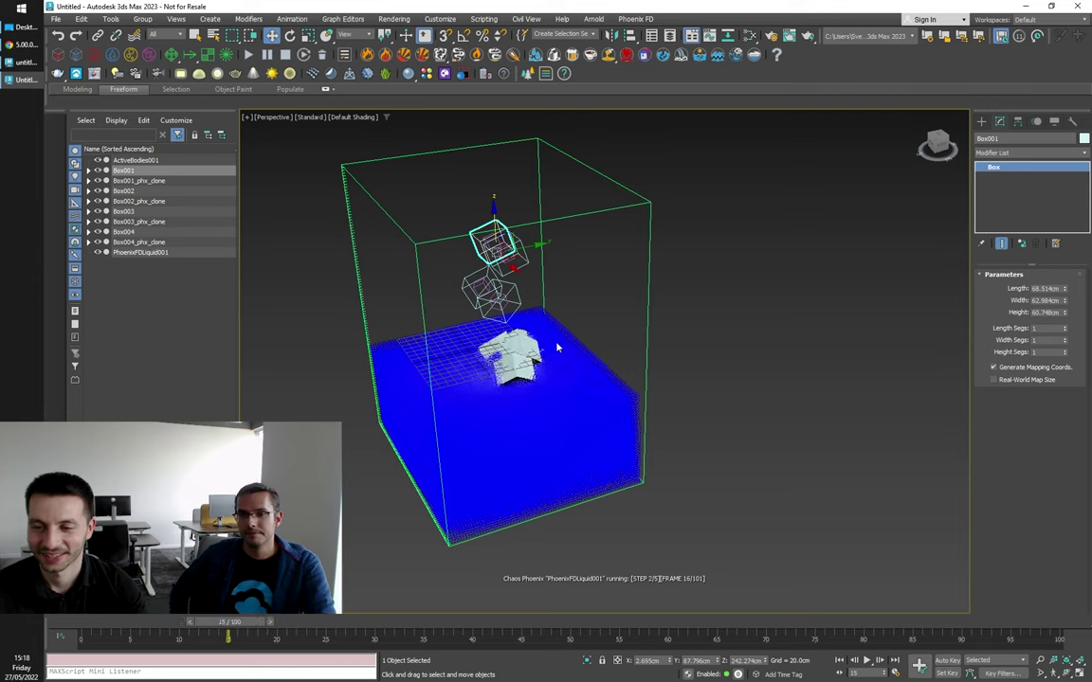
middle_click_drag(556, 348, 529, 351, "alt")
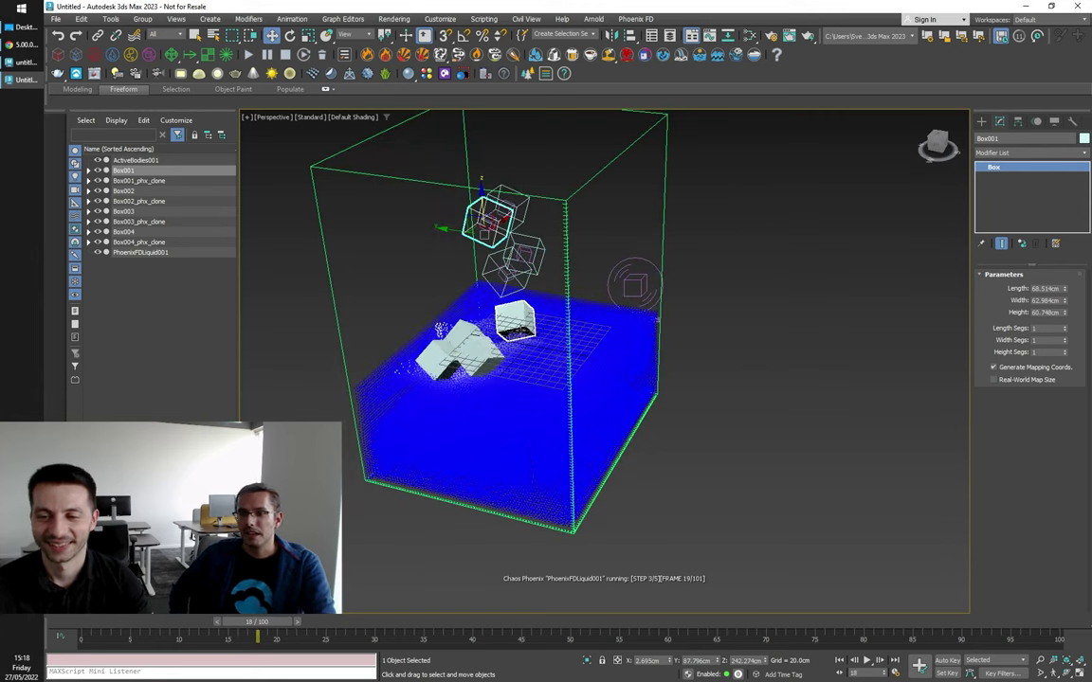
left_click(516, 322)
middle_click_drag(561, 348, 564, 378, "alt")
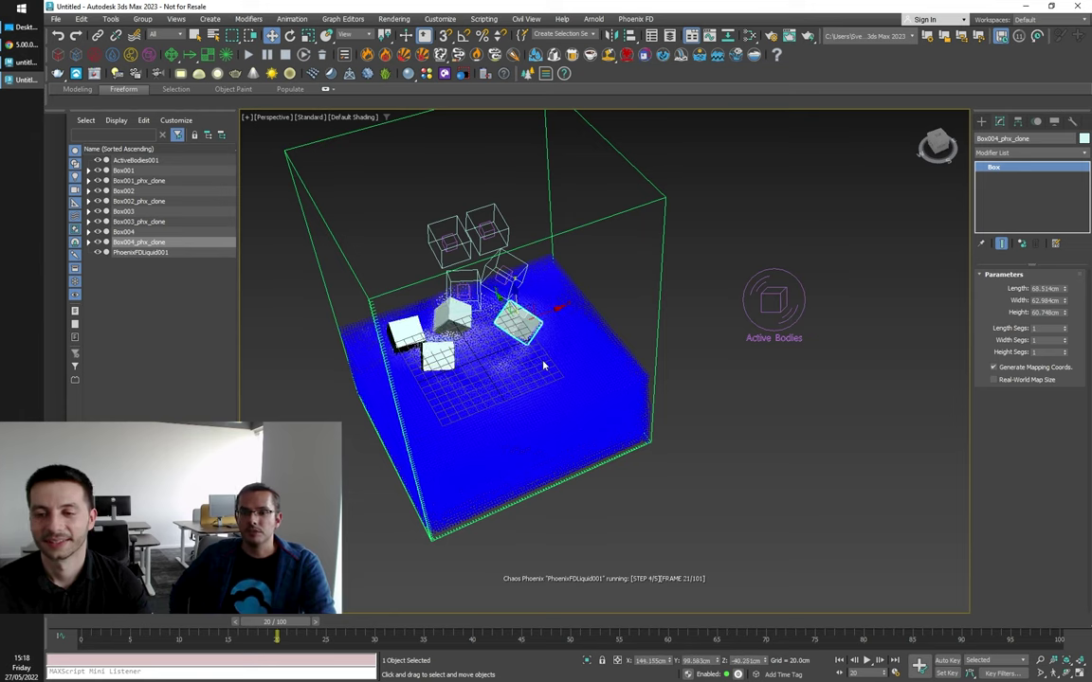
mouse_move(541, 366)
middle_mouse_down("alt")
mouse_move(519, 372)
mouse_move(537, 353)
middle_mouse_up("alt")
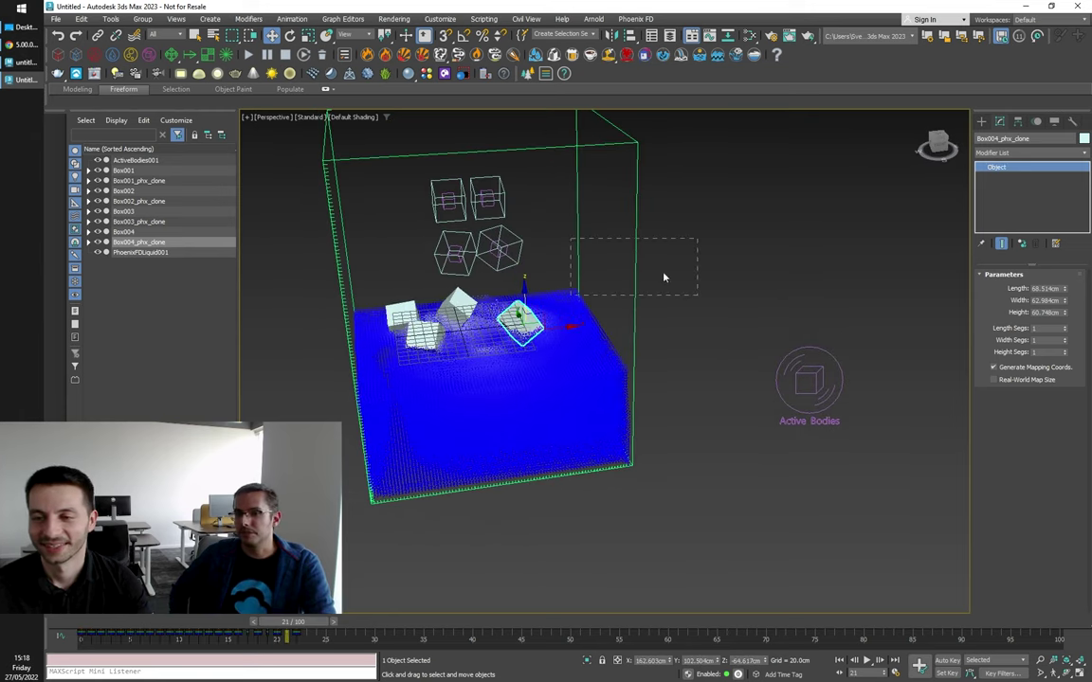
Step: Clear the cached simulation of the Phoenix liquid simulator and turn off Initial Fill Up in its dynamics
left_click_drag(661, 274, 658, 273)
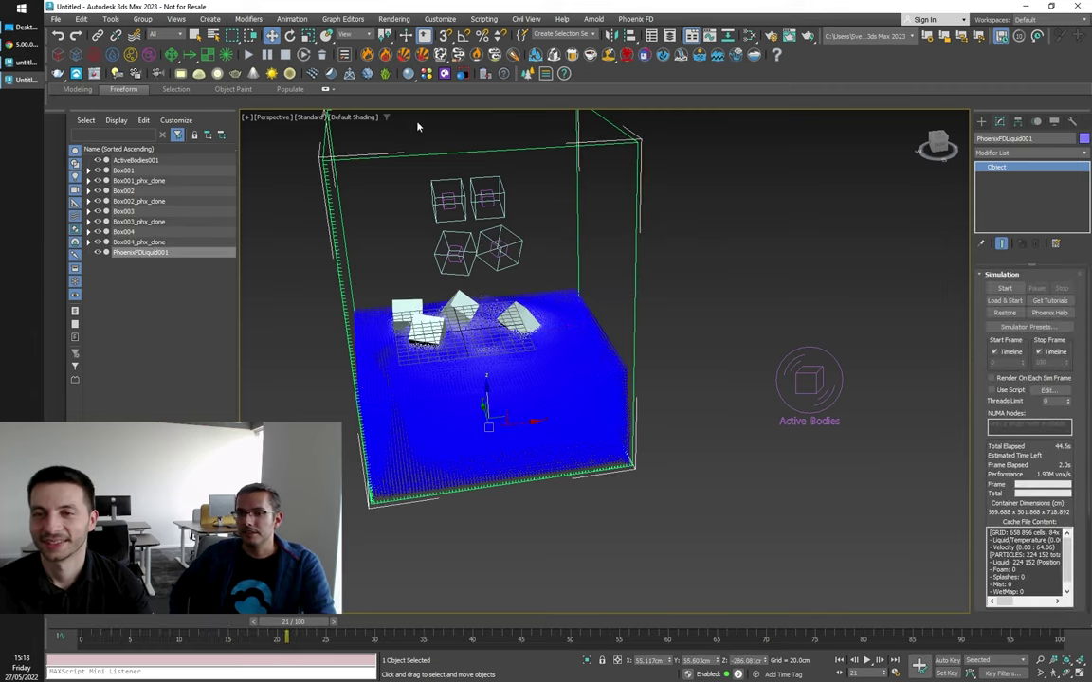
left_click(321, 54)
left_click(662, 382)
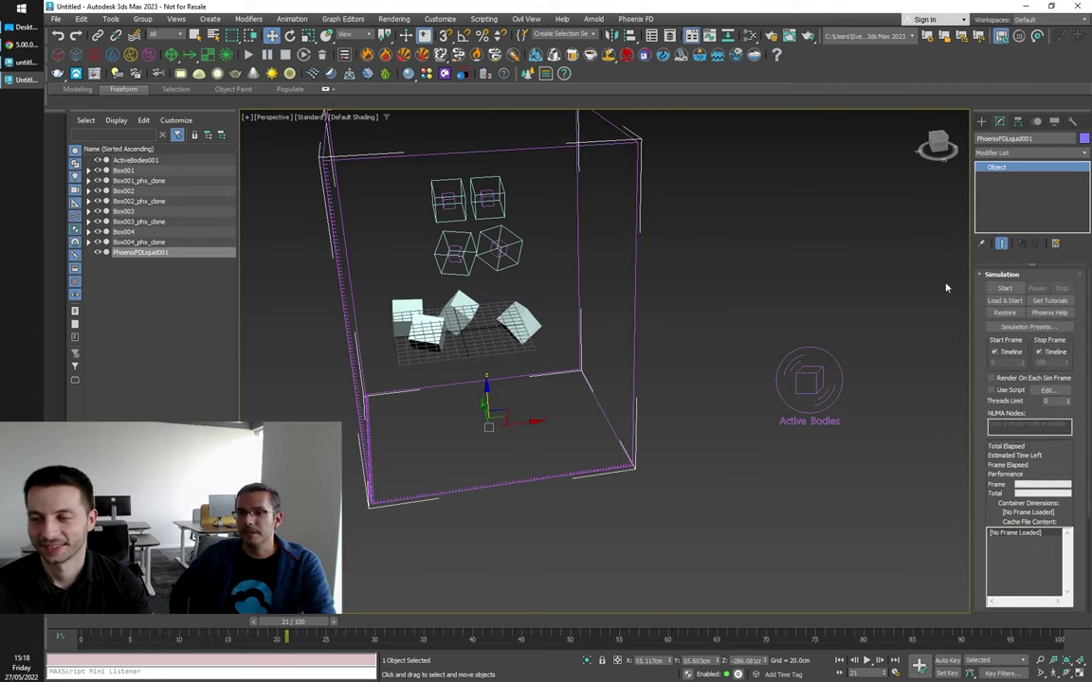
left_click(987, 275)
left_click(998, 314)
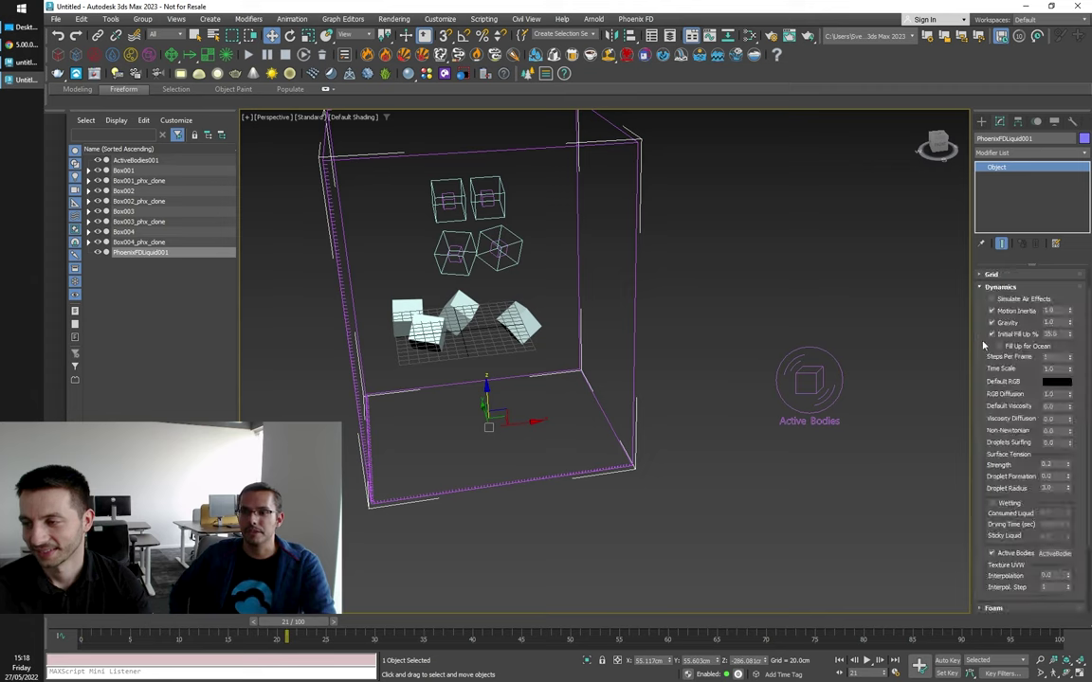
left_click(991, 339)
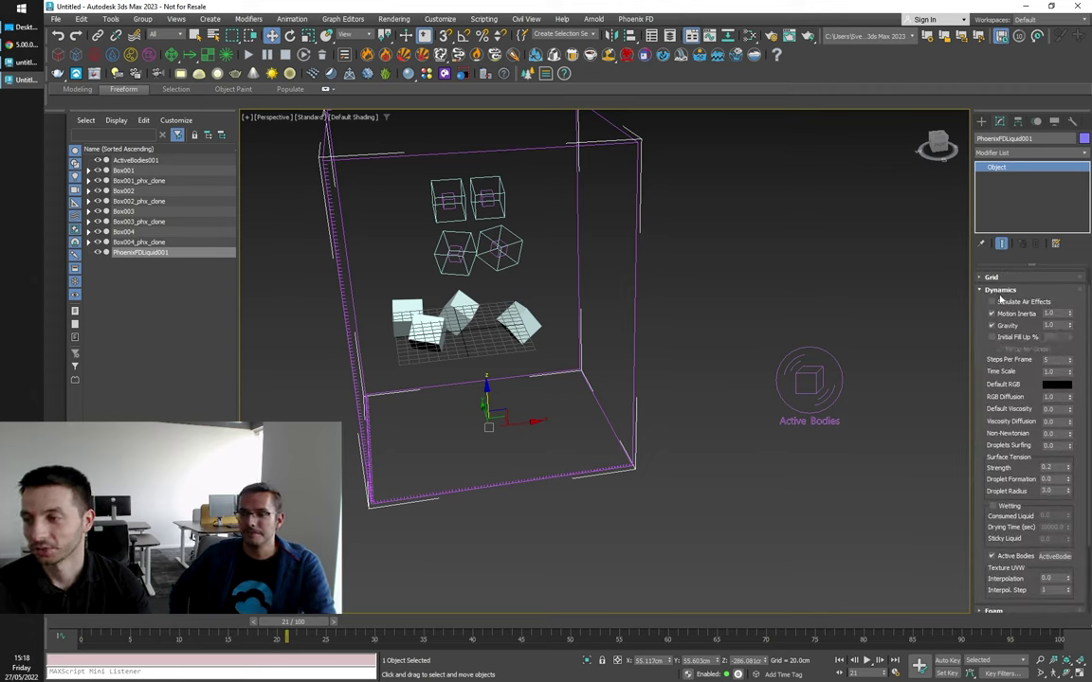
left_click(994, 291)
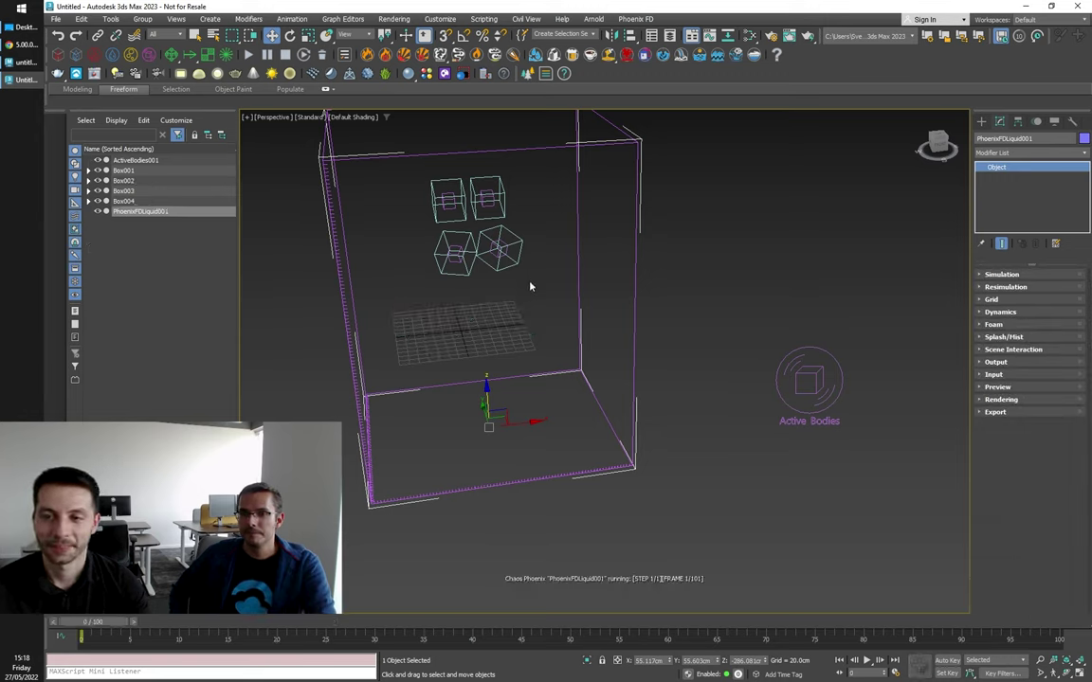
Step: Simulate again from the first frame, examine the boxes falling onto the empty container's floor from several angles, and stop the simulation
scroll(529, 286, "down", 4)
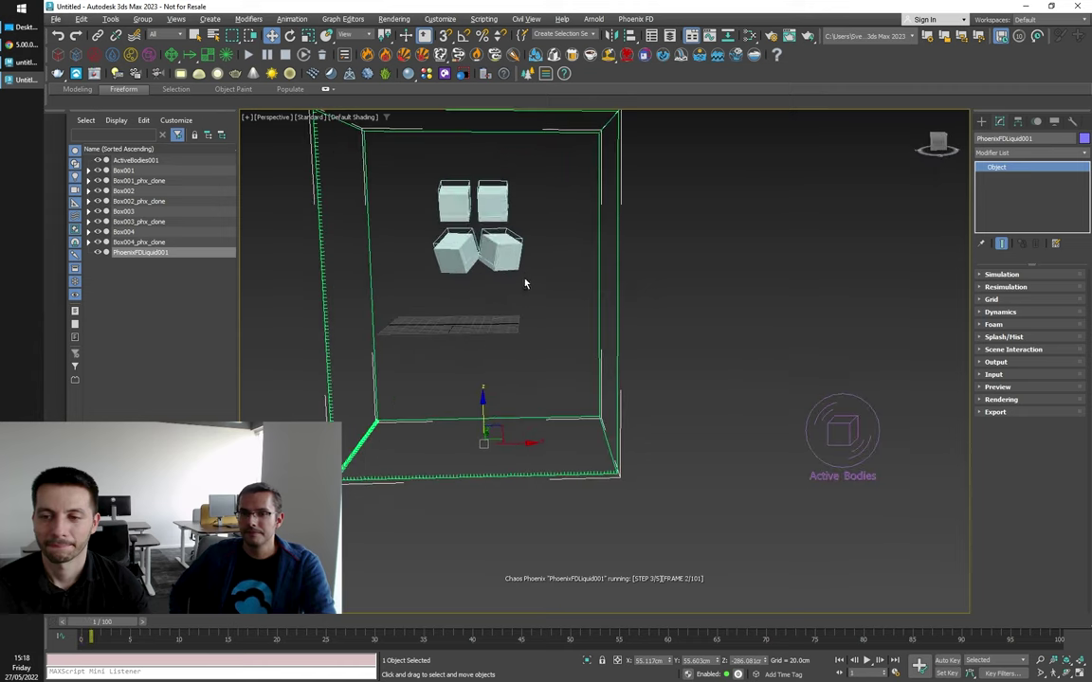
scroll(480, 264, "up", 3)
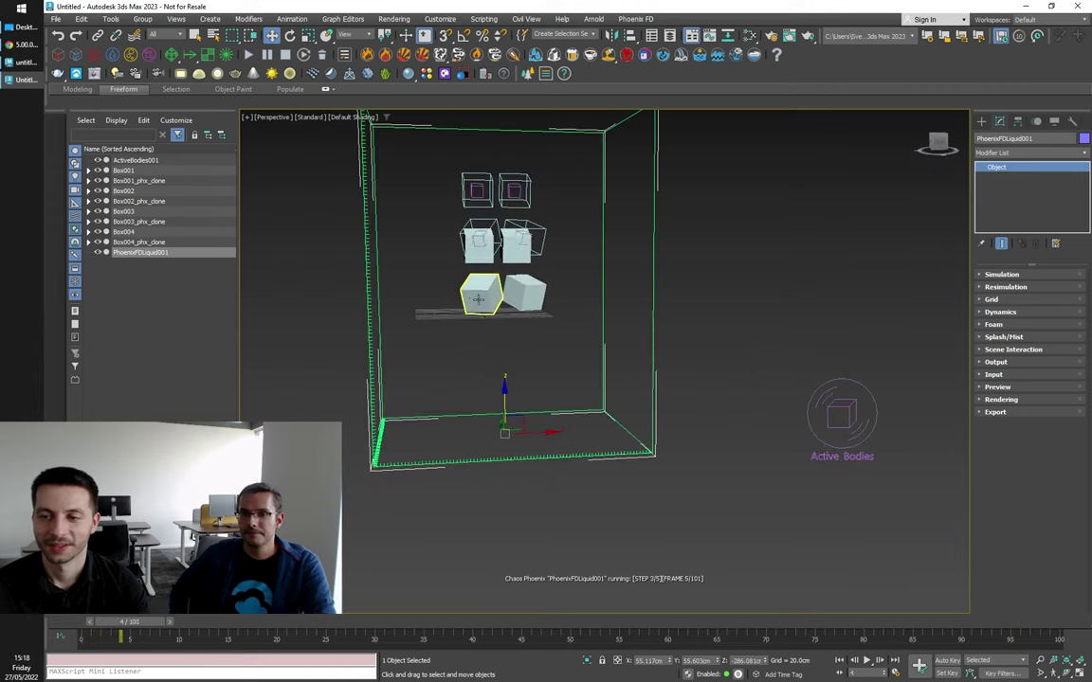
scroll(471, 234, "down", 3)
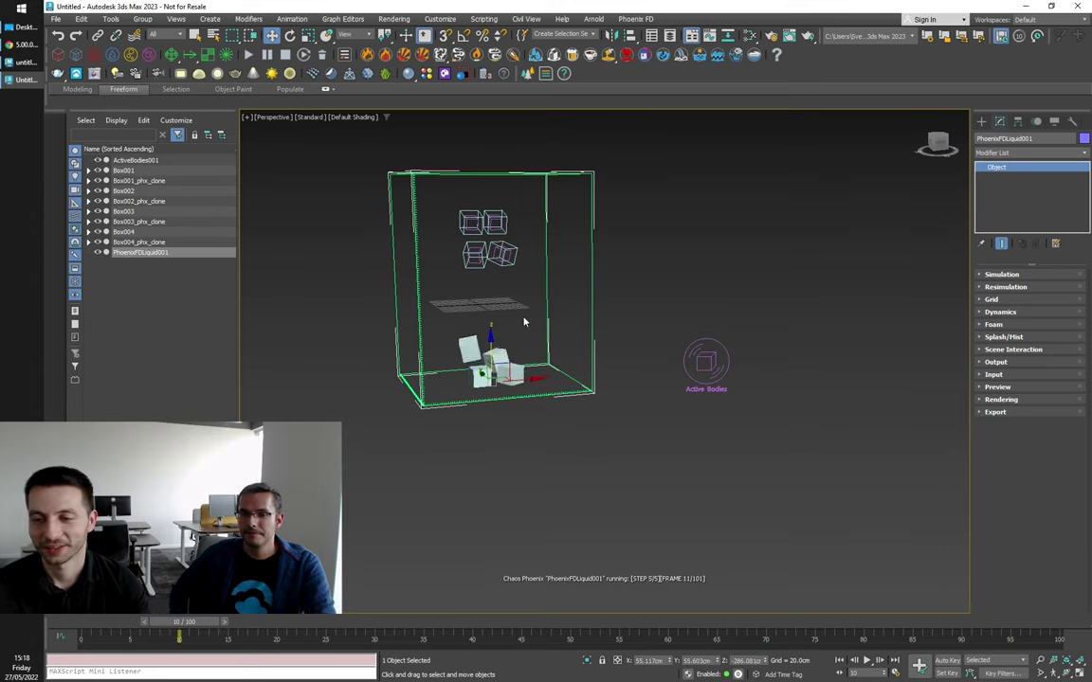
middle_click_drag(522, 322, 535, 307, "alt")
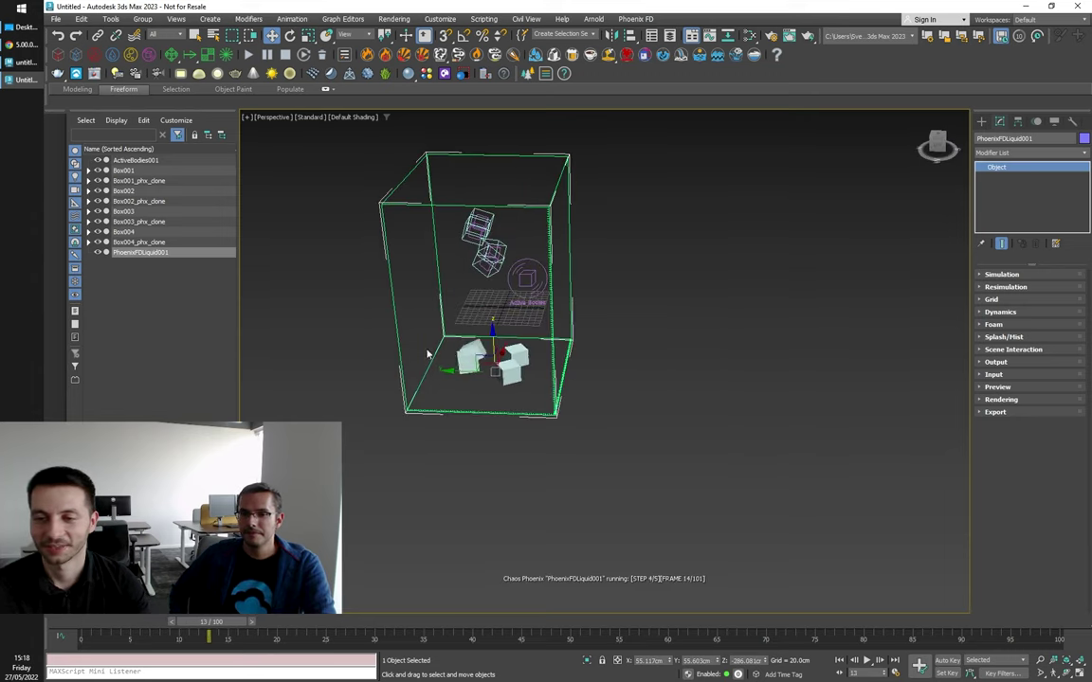
scroll(451, 360, "up", 5)
scroll(451, 360, "down", 4)
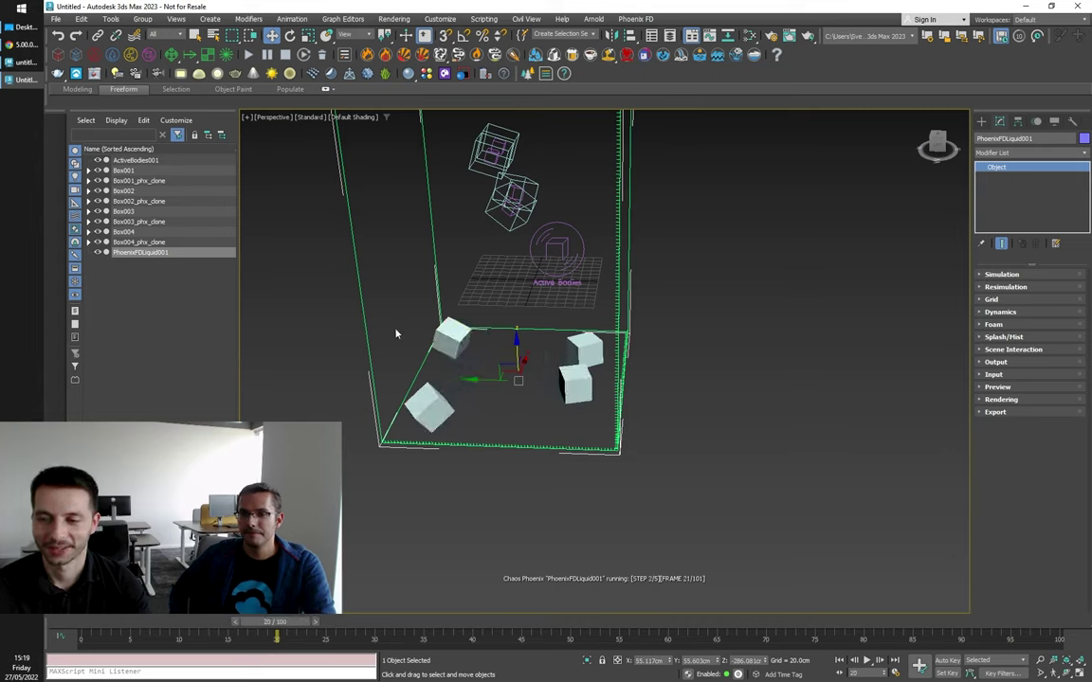
middle_click_drag(394, 333, 604, 375, "alt")
middle_click_drag(670, 366, 514, 332, "alt")
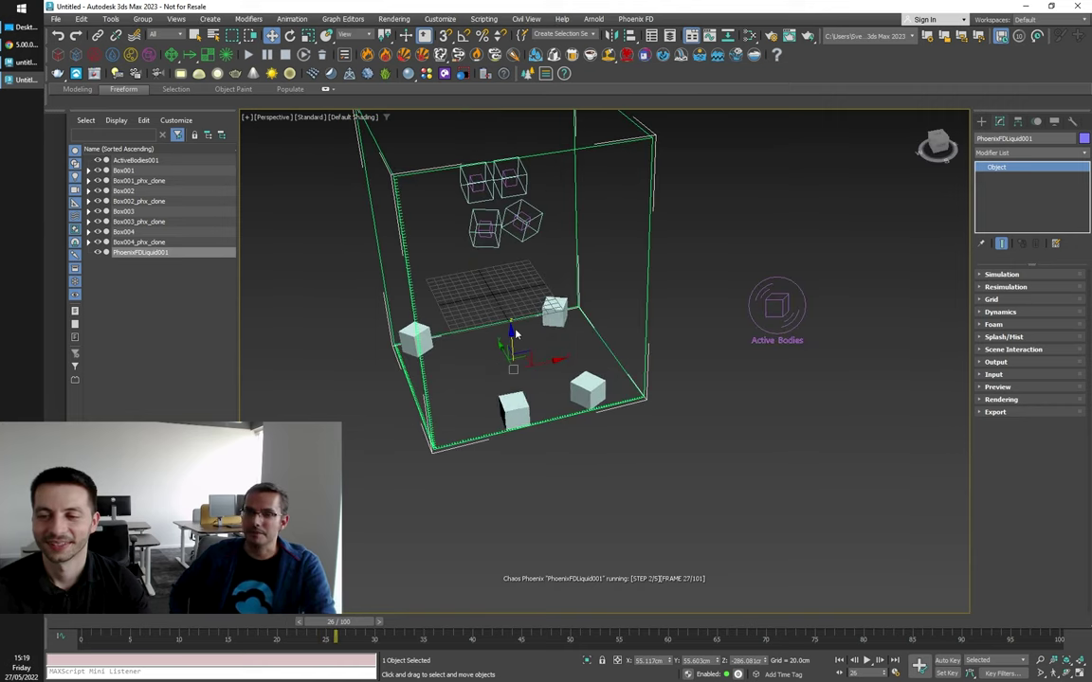
middle_click_drag(414, 302, 396, 286, "alt")
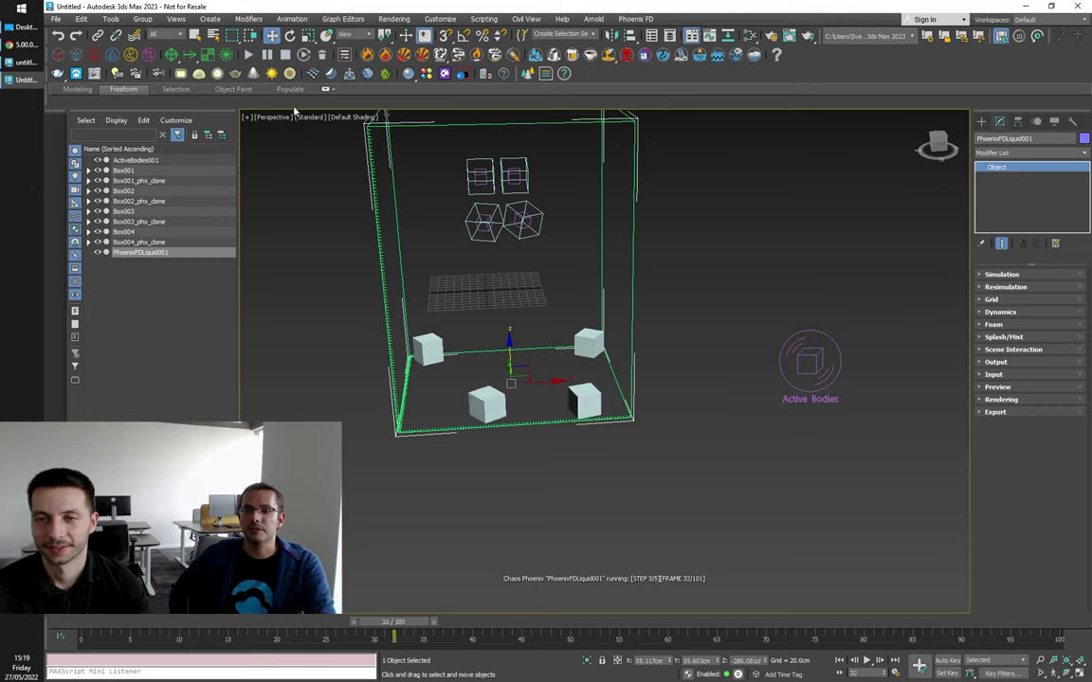
left_click(285, 55)
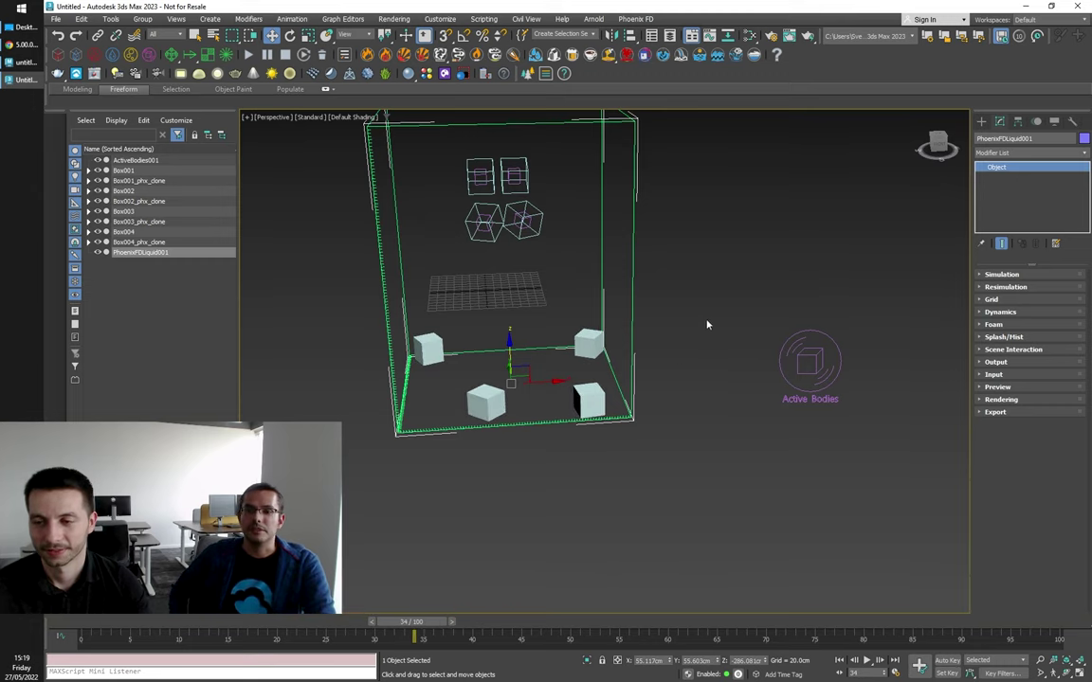
Step: Check the general settings of the Active Bodies solver and move the liquid container along X to about 905 cm, away from the boxes
left_click_drag(867, 406, 866, 405)
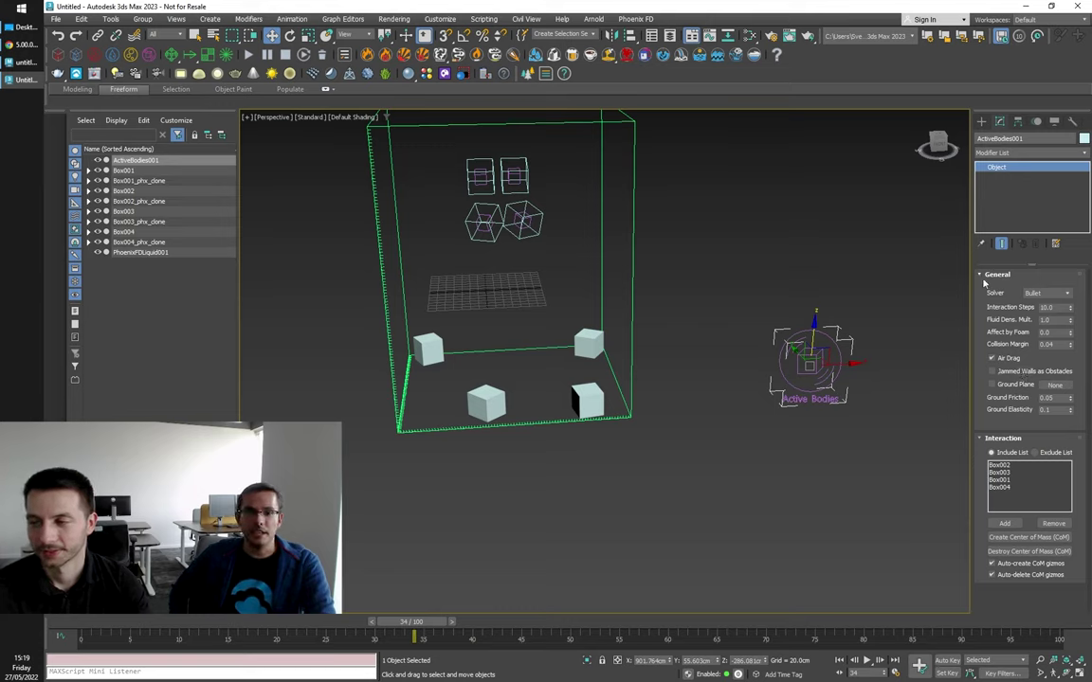
left_click(409, 297)
left_click_drag(543, 380, 840, 386)
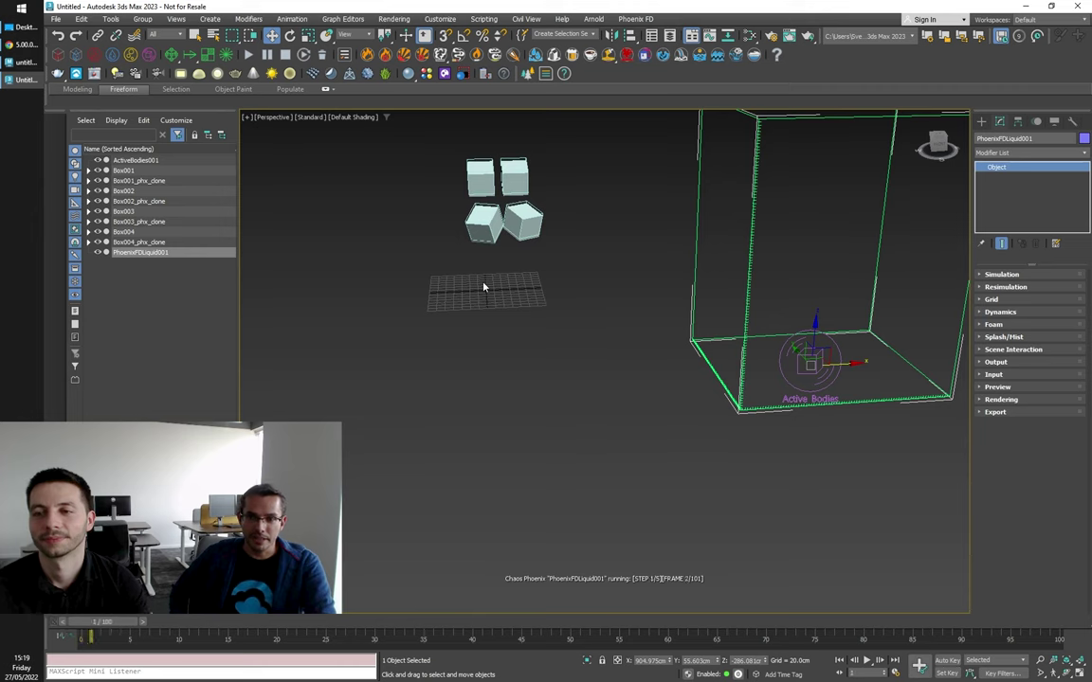
Step: Rerun the simulation, watch how the four boxes fall outside the displaced container, and stop it
mouse_move(486, 287)
middle_mouse_down("alt")
mouse_move(495, 329)
mouse_move(515, 326)
middle_mouse_up("alt")
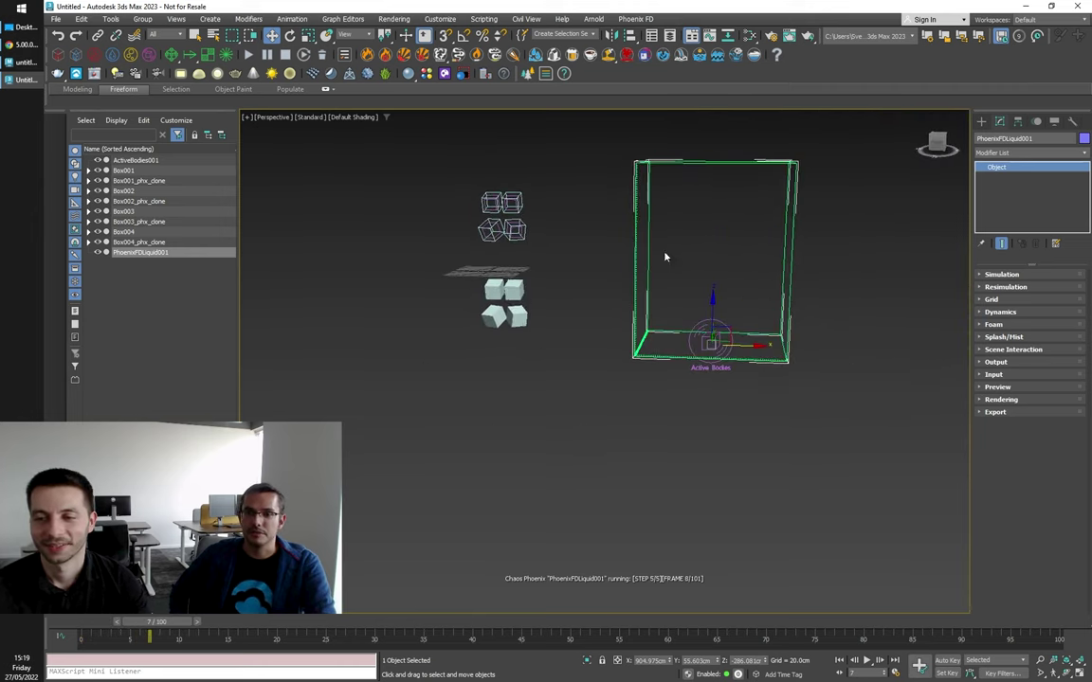
scroll(558, 367, "up", 2)
scroll(558, 368, "down", 2)
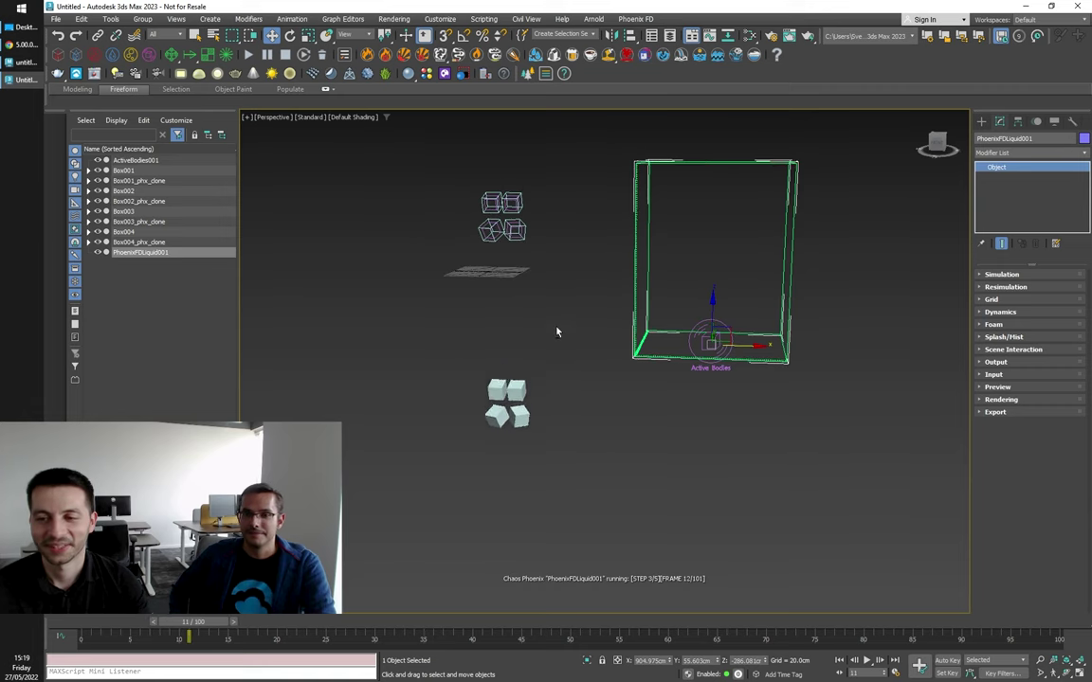
middle_click_drag(555, 328, 483, 264, "alt")
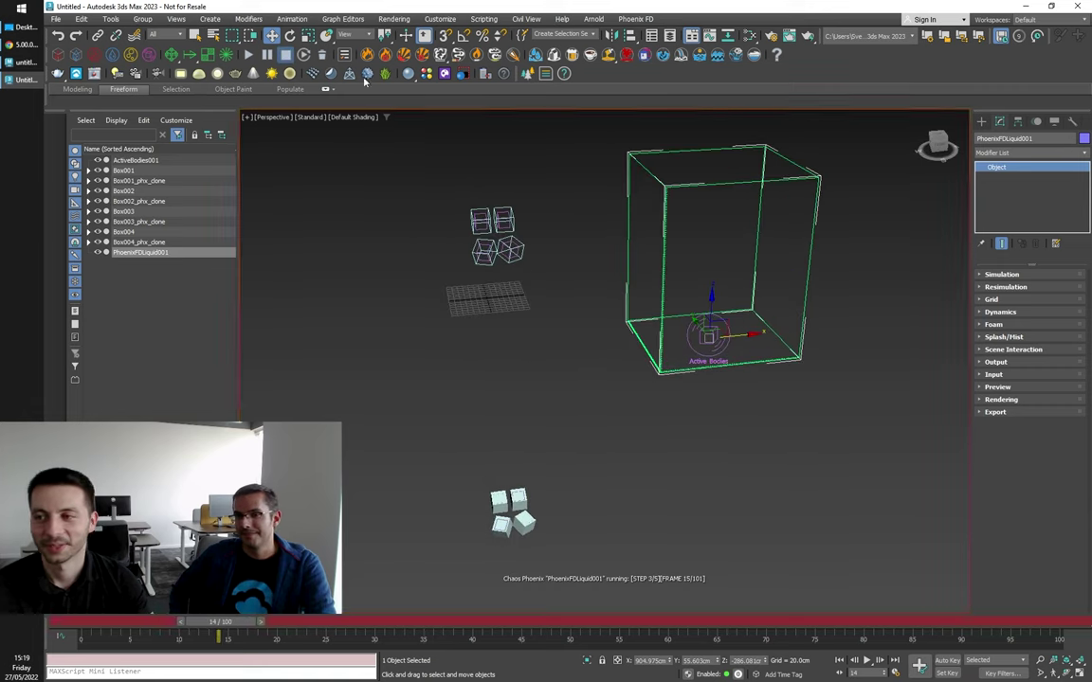
Step: Create a large plane on the grid, extending well beyond the area beneath the four original boxes
left_click(981, 121)
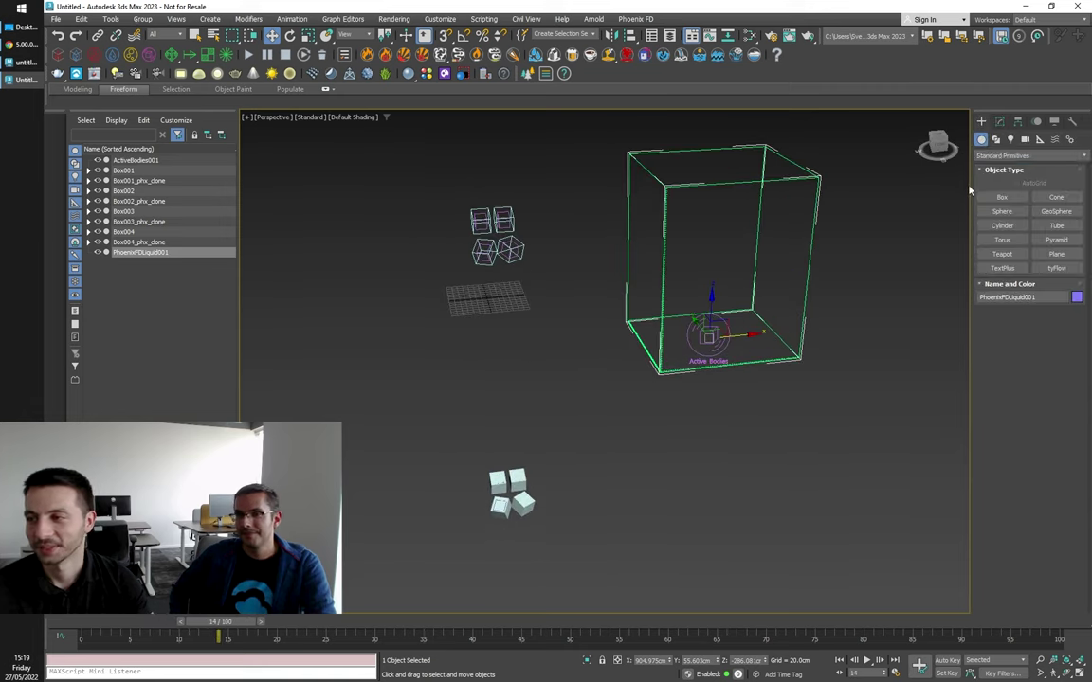
left_click(1055, 254)
left_click_drag(332, 277, 720, 385)
key("w")
Step: Enable Ground Plane on the Active Bodies solver with Plane001 as its reference, and rerun the simulation to view the boxes landing
left_click(708, 335)
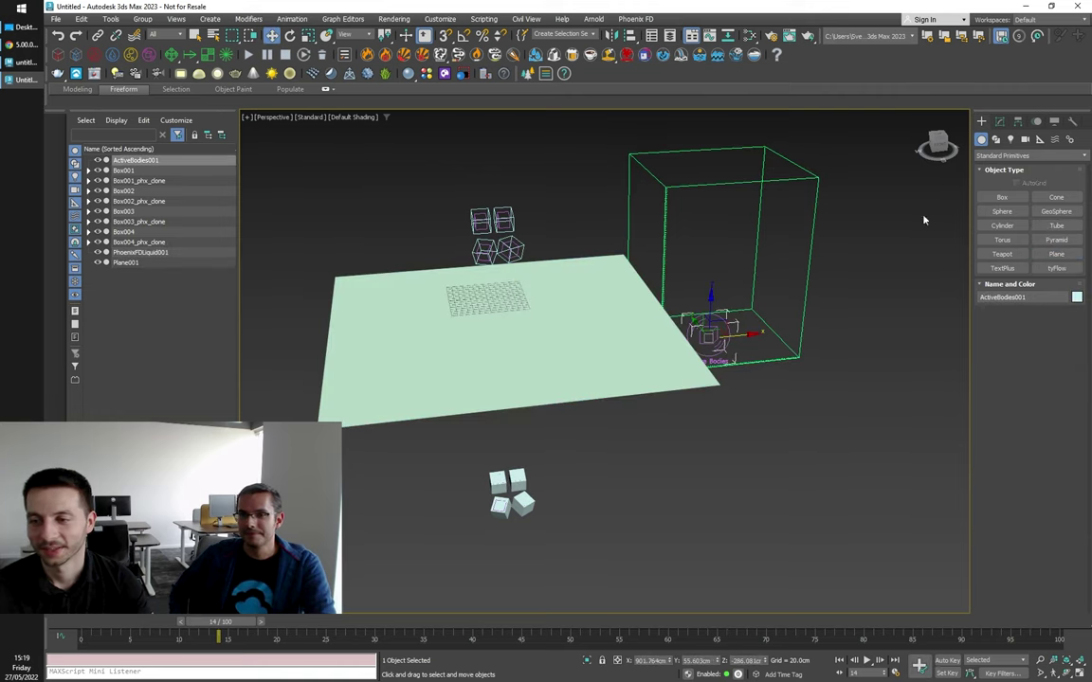
left_click(999, 121)
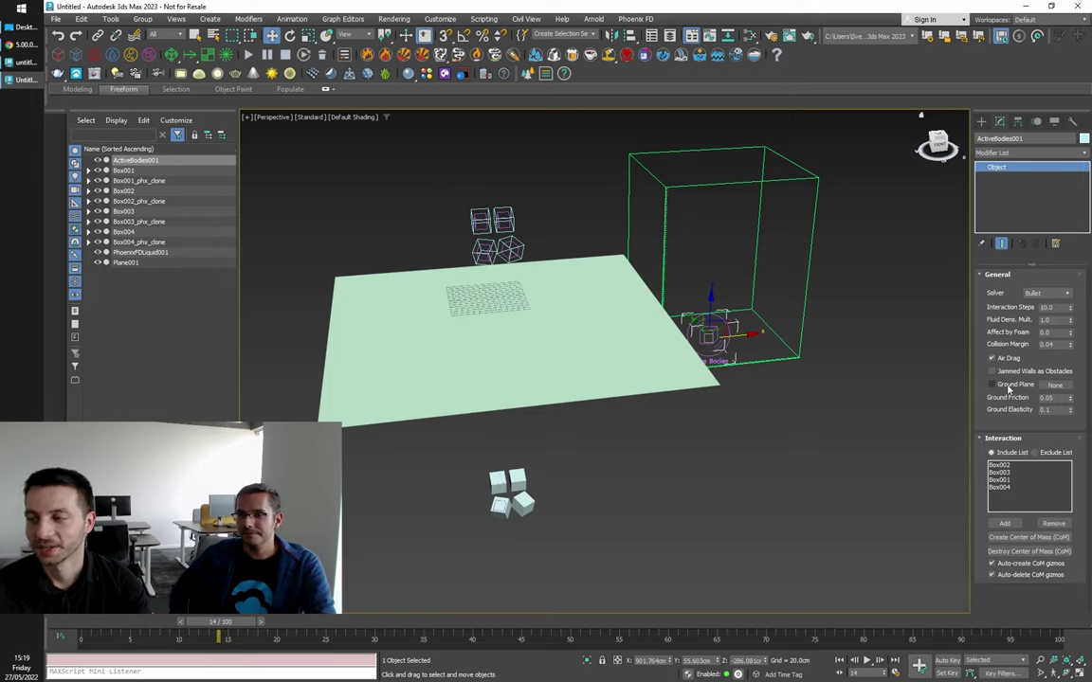
left_click(1054, 385)
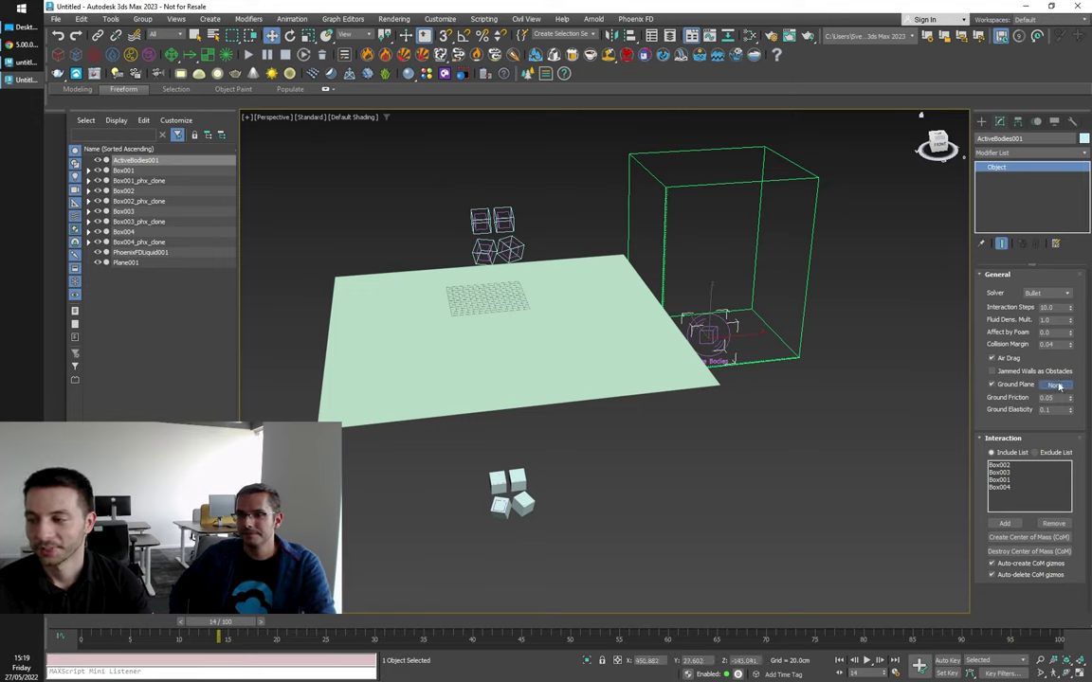
left_click(567, 346)
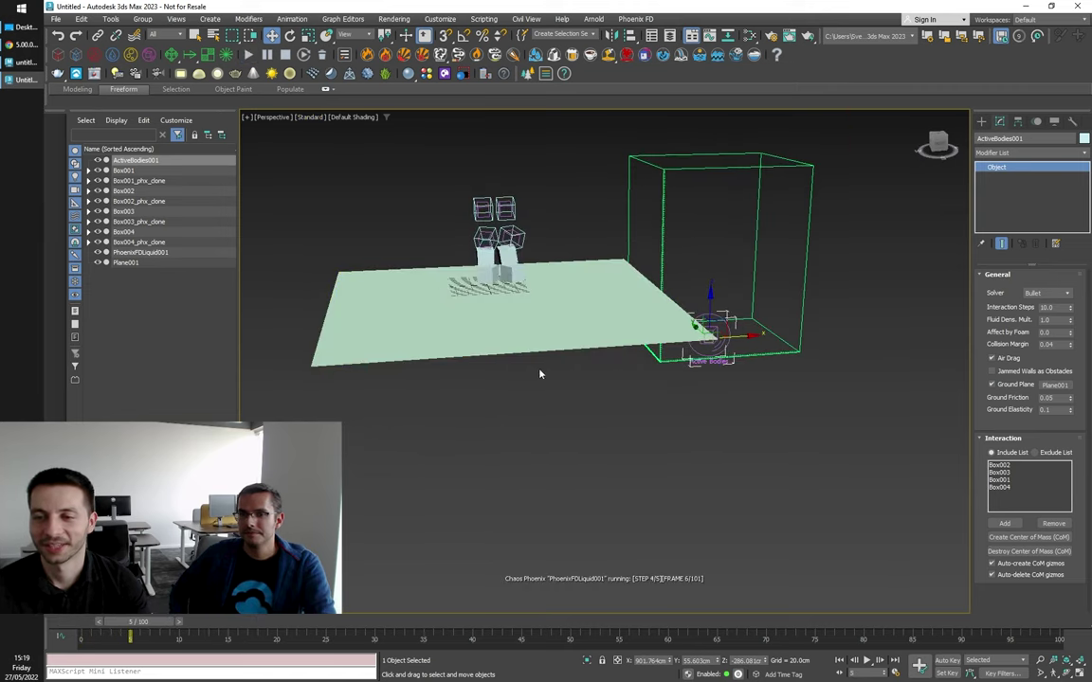
middle_click_drag(470, 378, 534, 389, "alt")
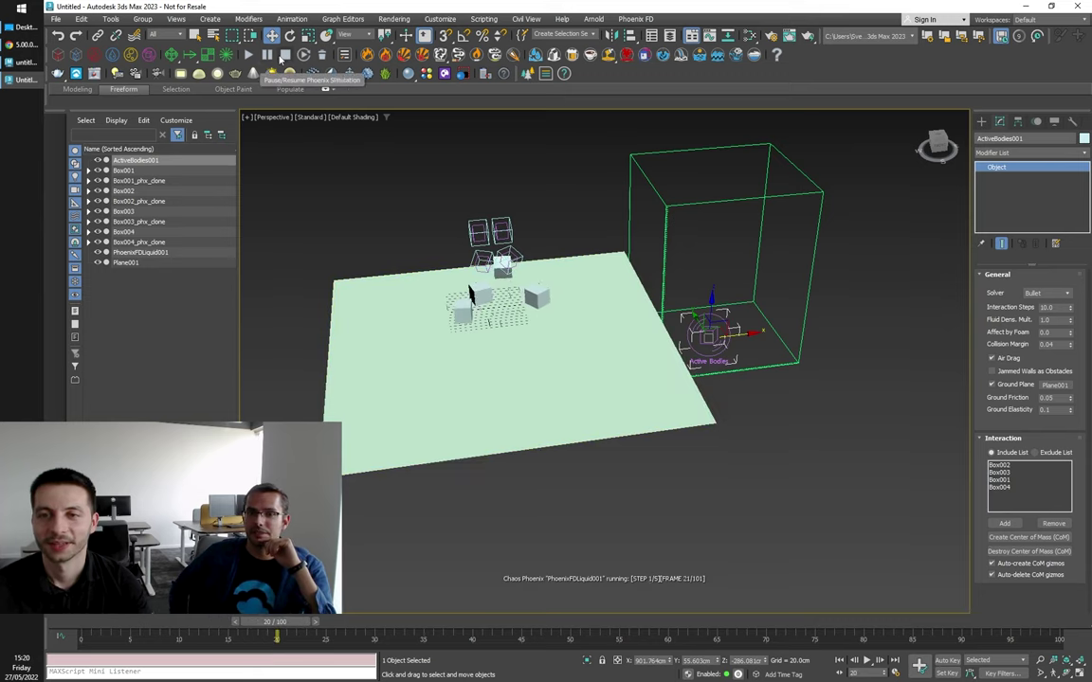
Step: Switch to Maya, create a polygon cube on the grid, and place a duplicate behind it
left_click(26, 66)
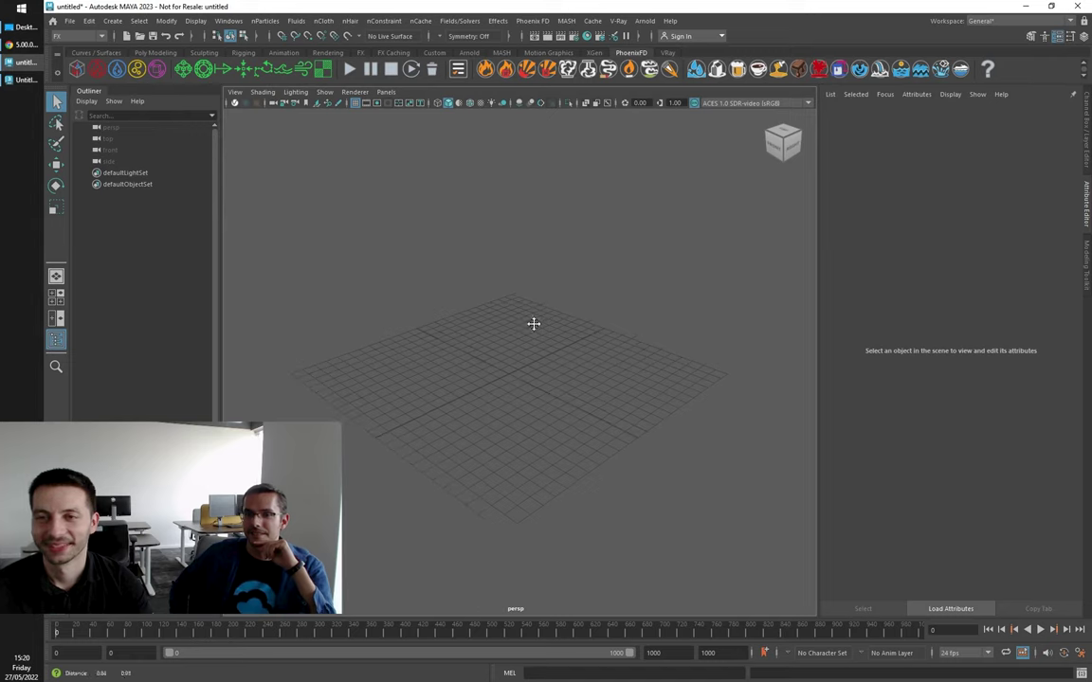
middle_click_drag(560, 349, 546, 330, "alt")
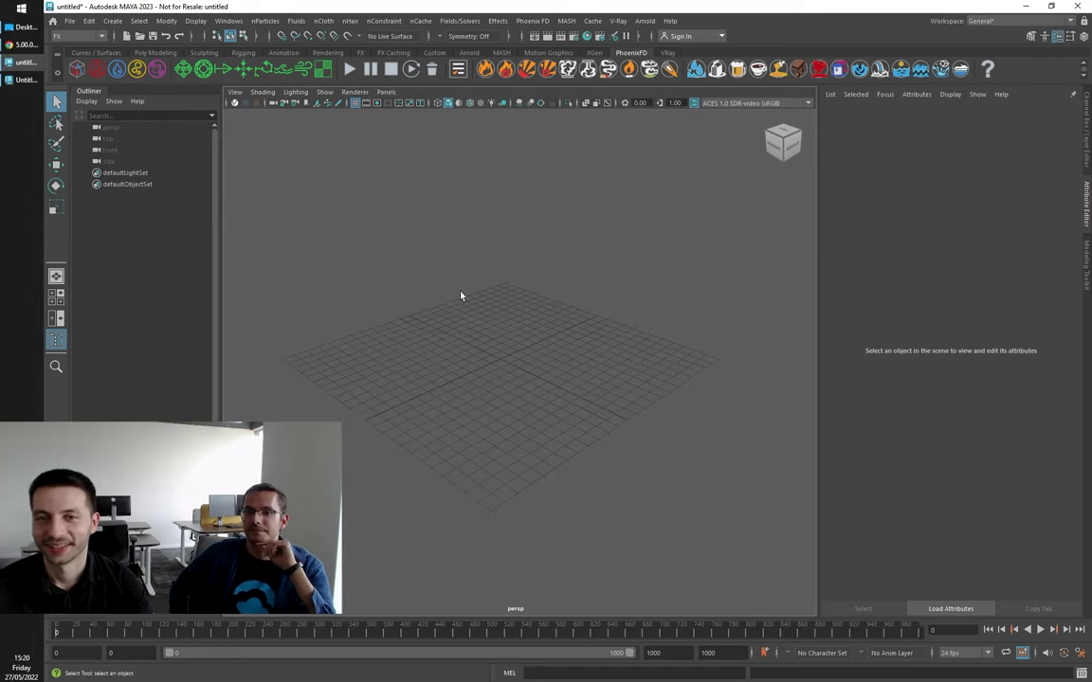
left_click(157, 53)
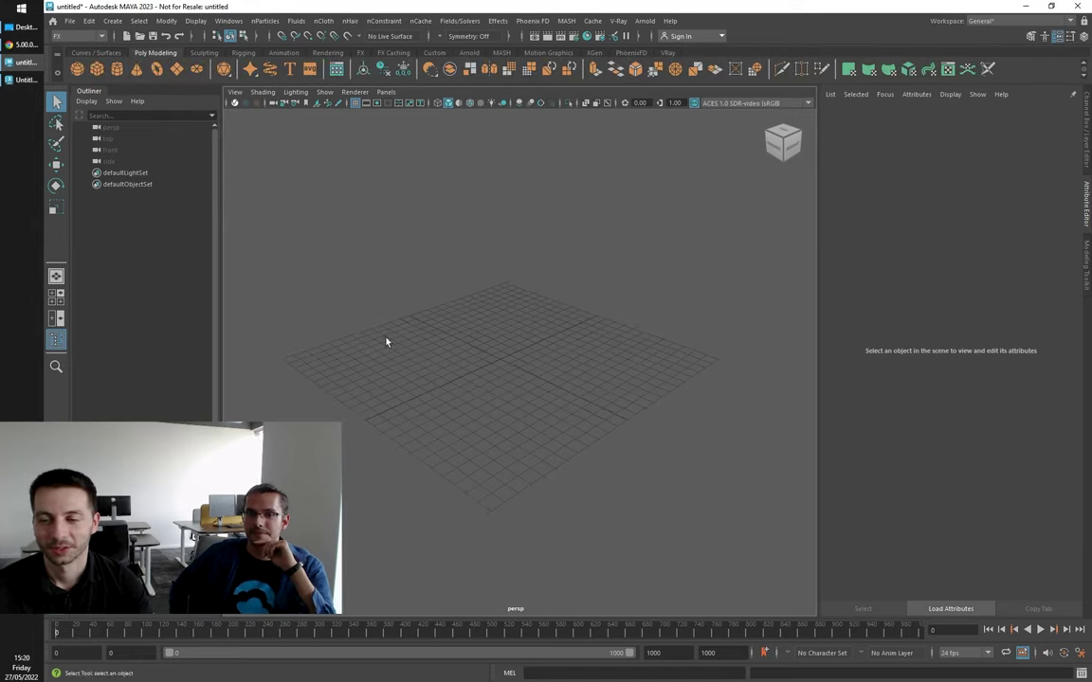
left_click_drag(456, 377, 483, 264)
key("w")
left_click_drag(406, 330, 527, 309, "shift")
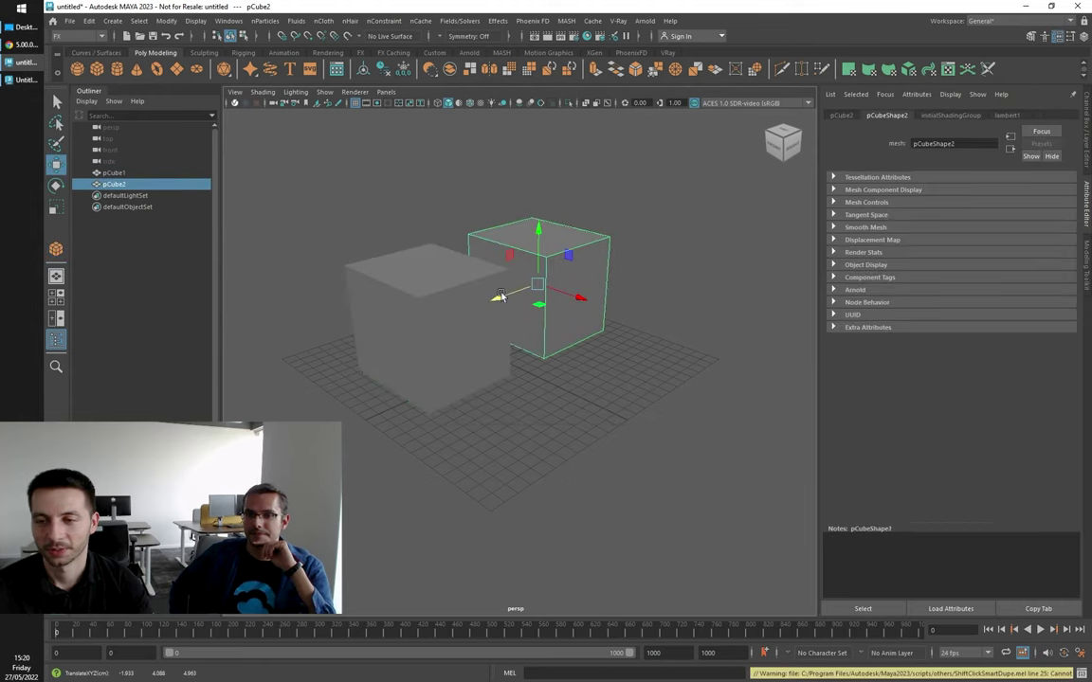
Step: Raise both cubes together to about 28 cm in Y, high above the grid
left_click(445, 320, "shift")
right_click_drag(622, 380, 471, 307, "alt")
left_click_drag(463, 299, 458, 162)
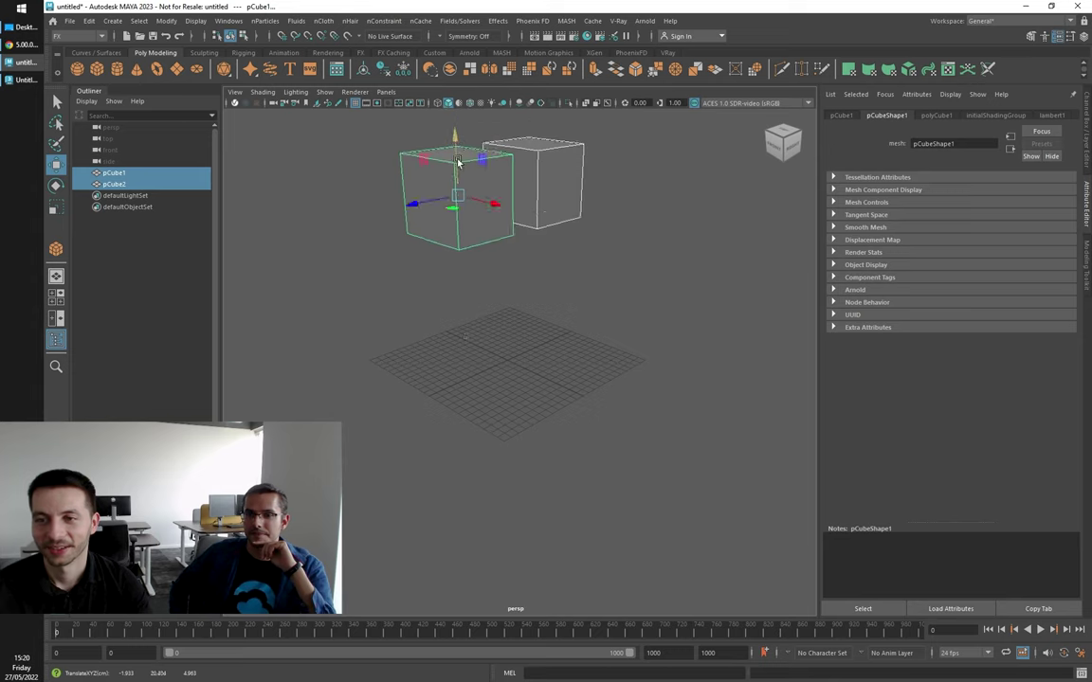
scroll(584, 284, "down", 2)
middle_click_drag(584, 285, 550, 305, "alt")
left_click_drag(432, 208, 428, 163)
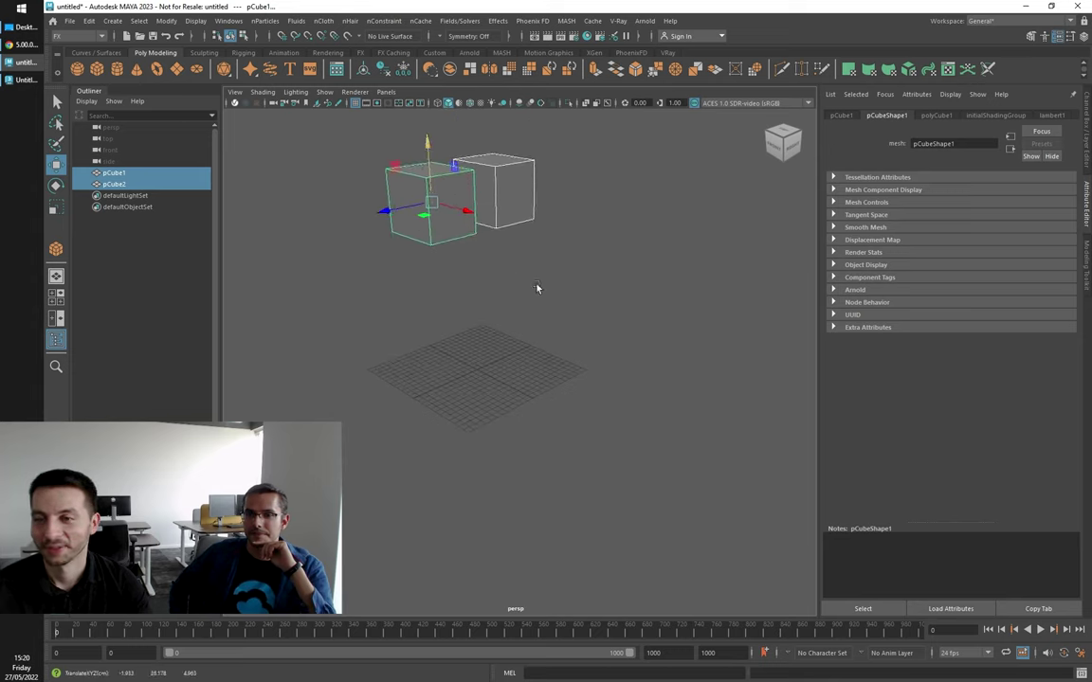
left_click_drag(538, 287, 512, 293, "alt")
Step: Apply the Phoenix Ice Cubes quick setup to both cubes and move the simulator container away from them
left_click(630, 53)
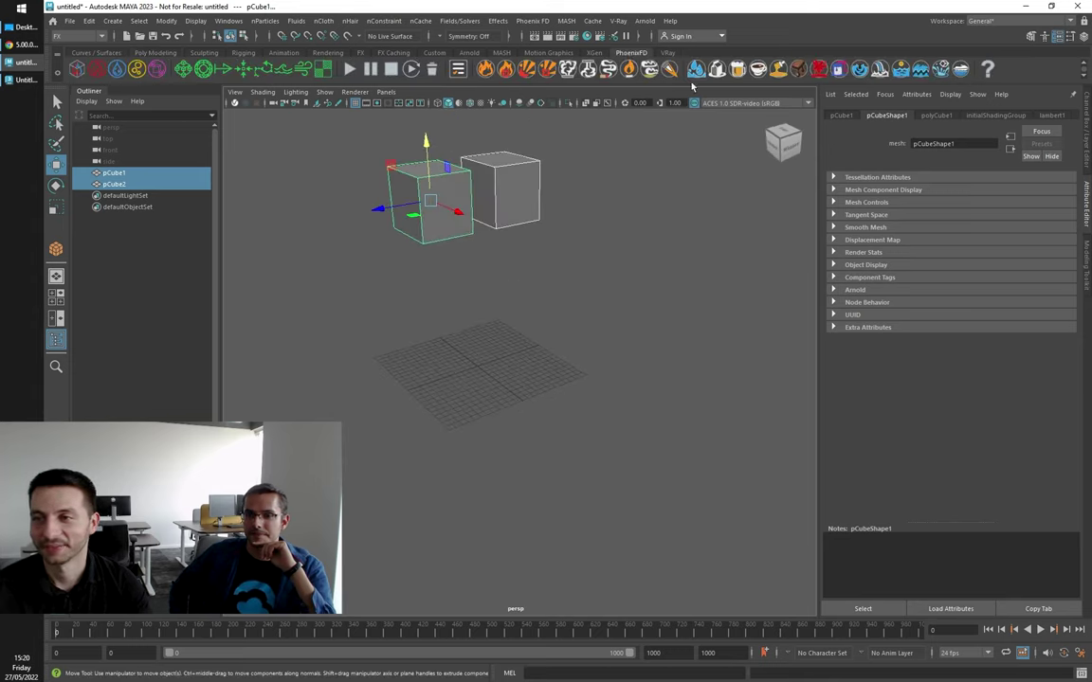
left_click(941, 69)
scroll(538, 239, "down", 3)
left_click_drag(481, 403, 618, 352)
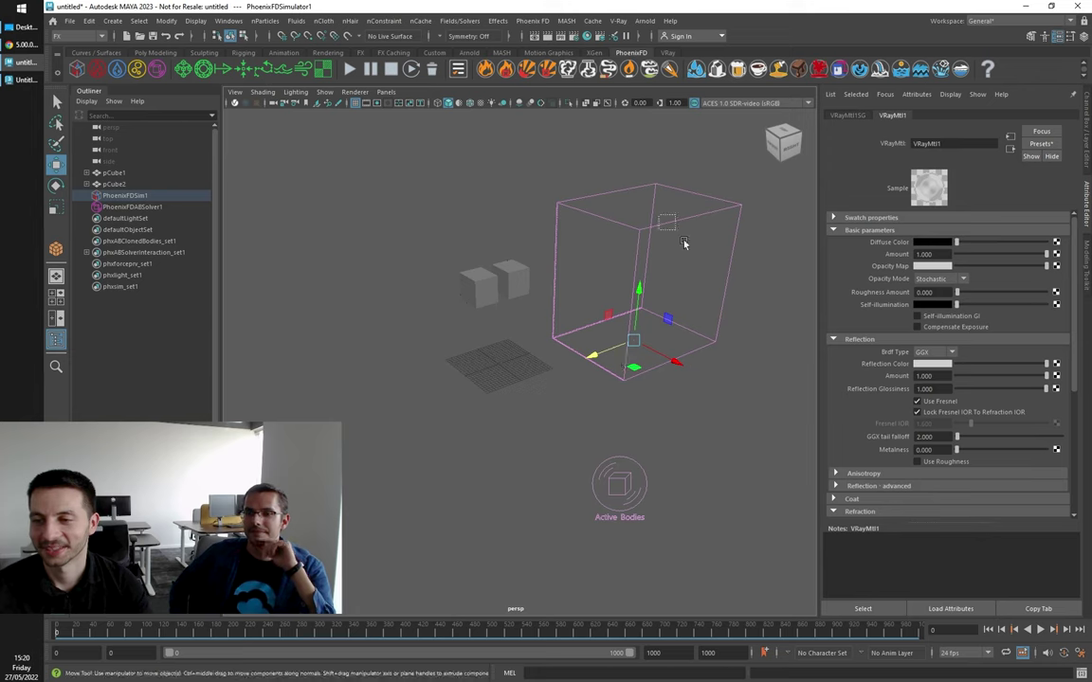
left_click(637, 245)
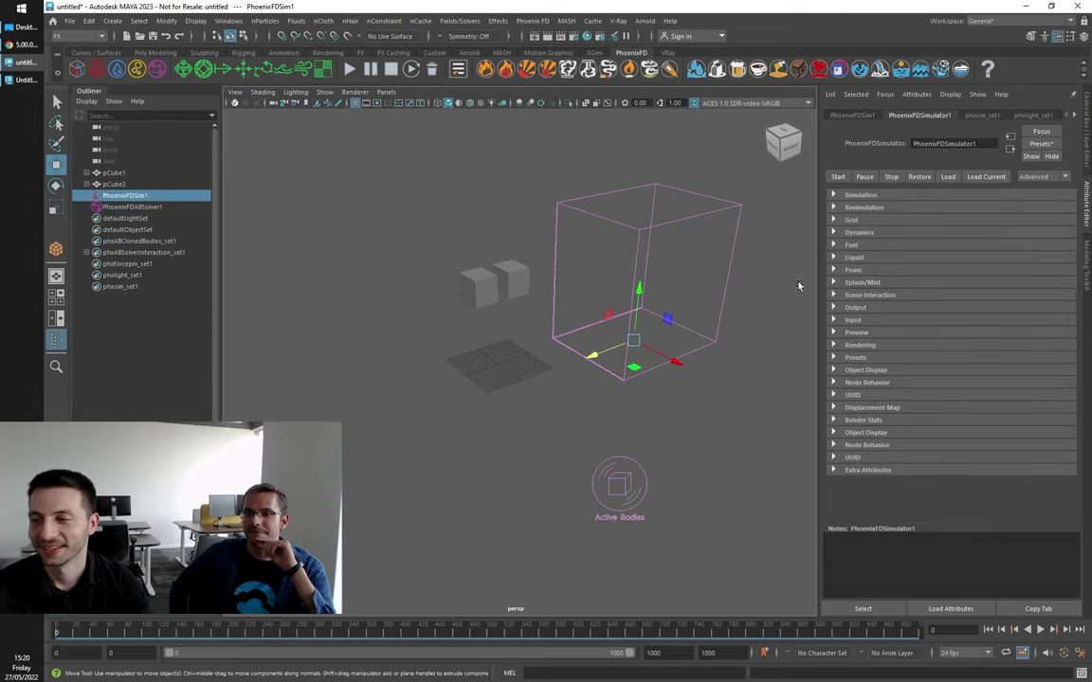
left_click(854, 257)
left_click(1062, 294)
left_click(850, 260)
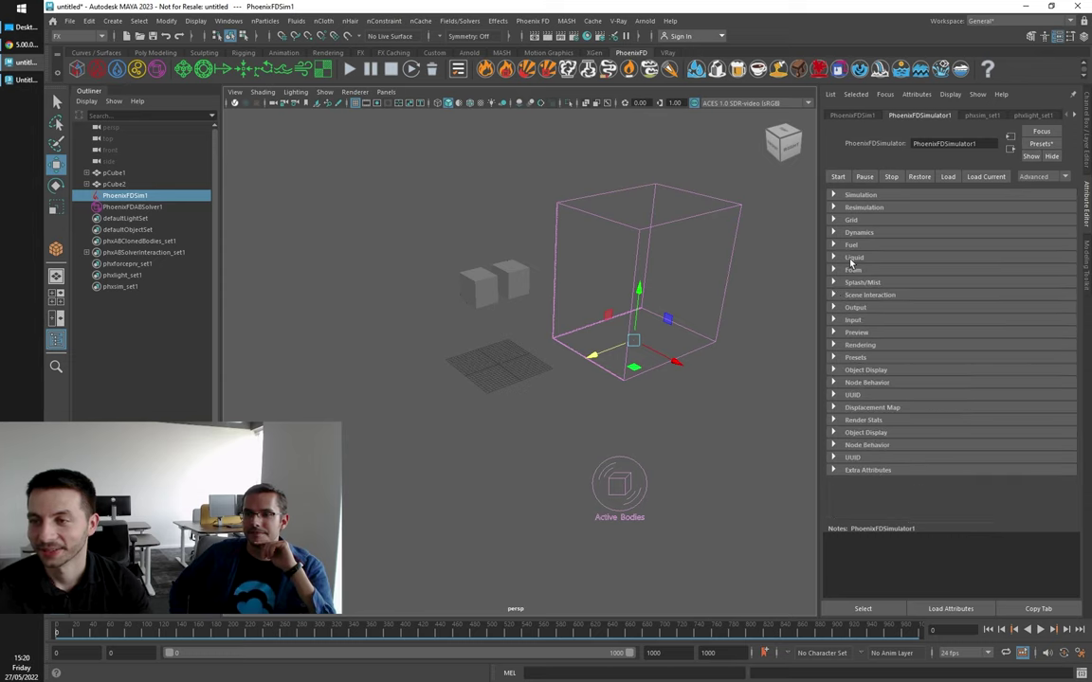
Step: Create an Active Bodies Ground Plane on the grid beneath the two raised cubes
left_click(533, 21)
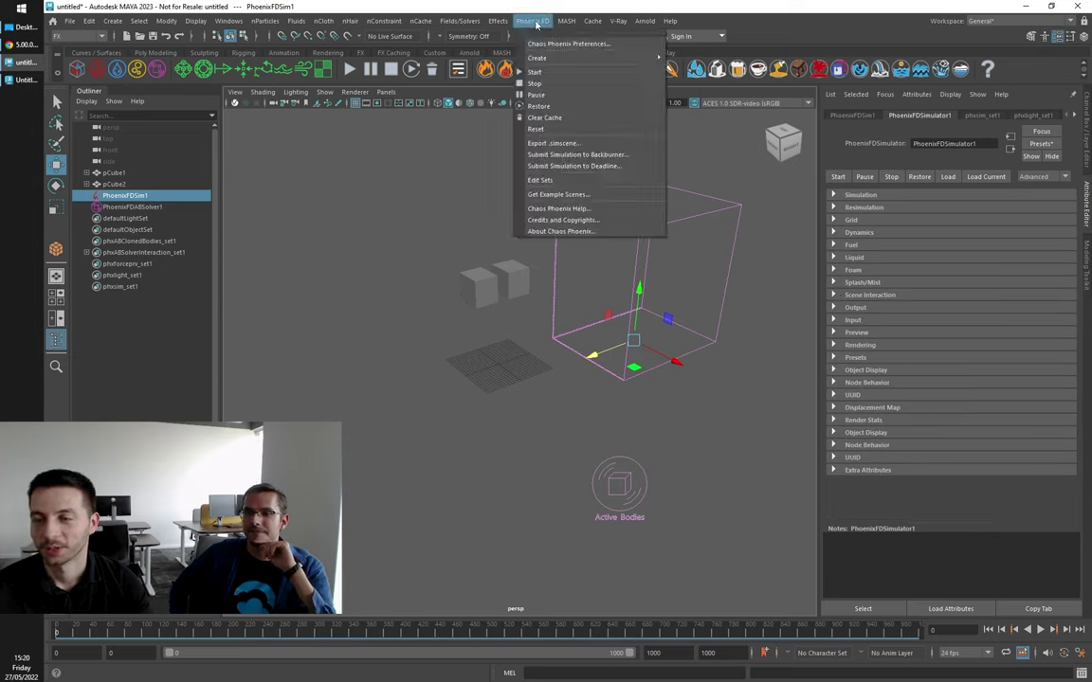
mouse_move(542, 63)
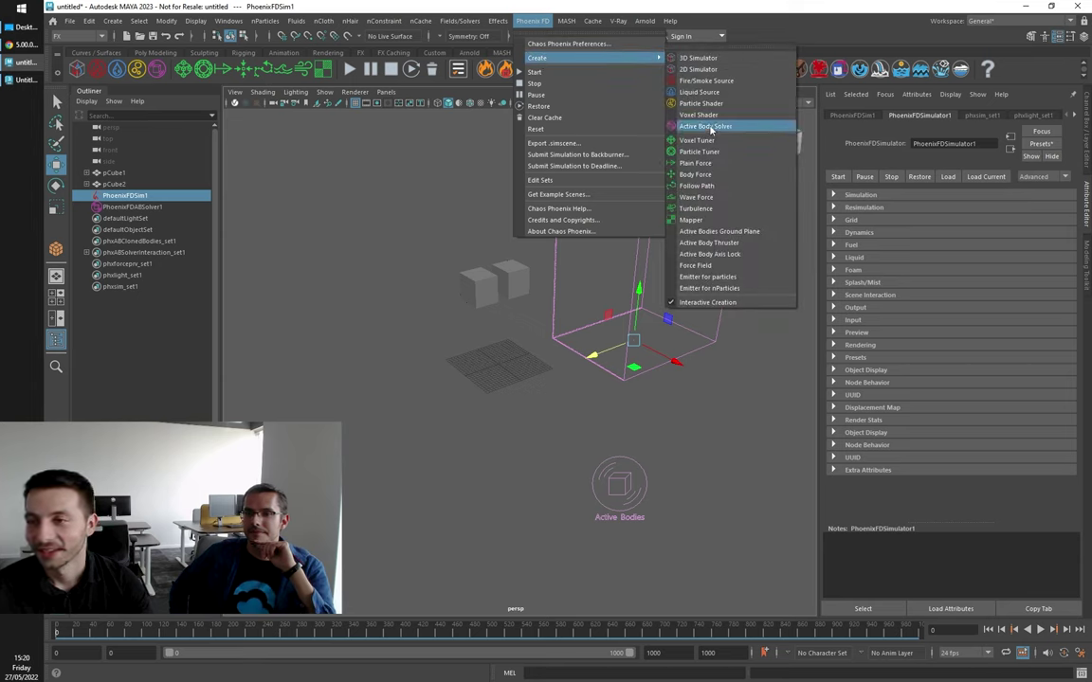
left_click(713, 232)
left_click_drag(408, 361, 511, 360)
mouse_move(414, 321)
left_mouse_down("alt")
mouse_move(448, 311)
mouse_move(425, 328)
mouse_move(422, 317)
mouse_move(426, 330)
left_mouse_up("alt")
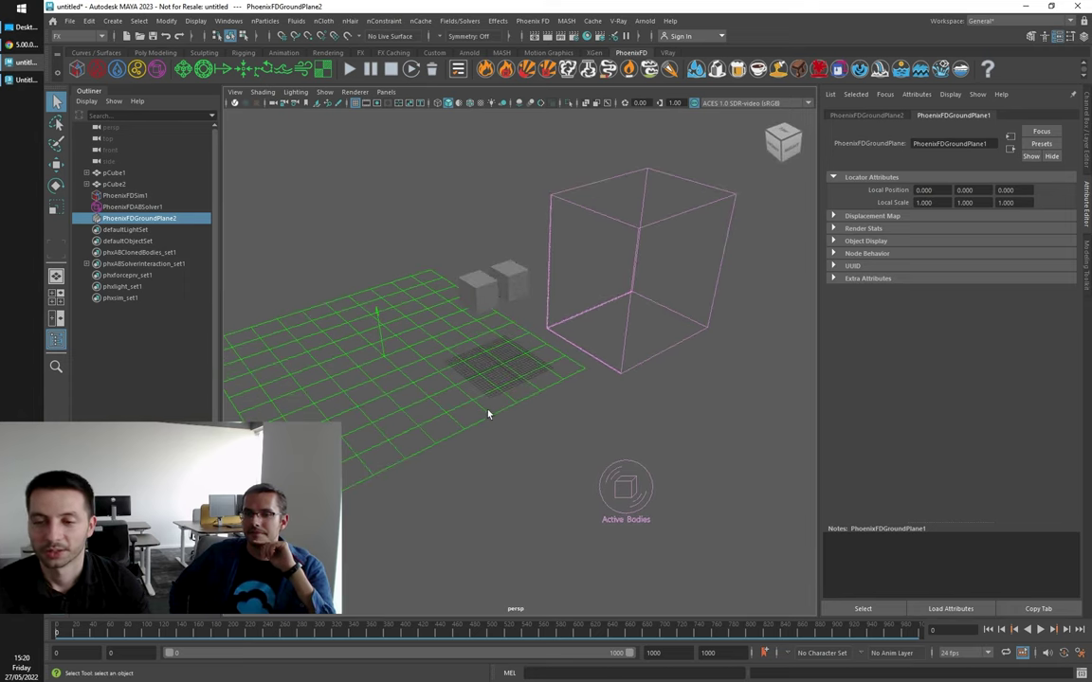
left_click_drag(486, 352, 492, 341, "alt")
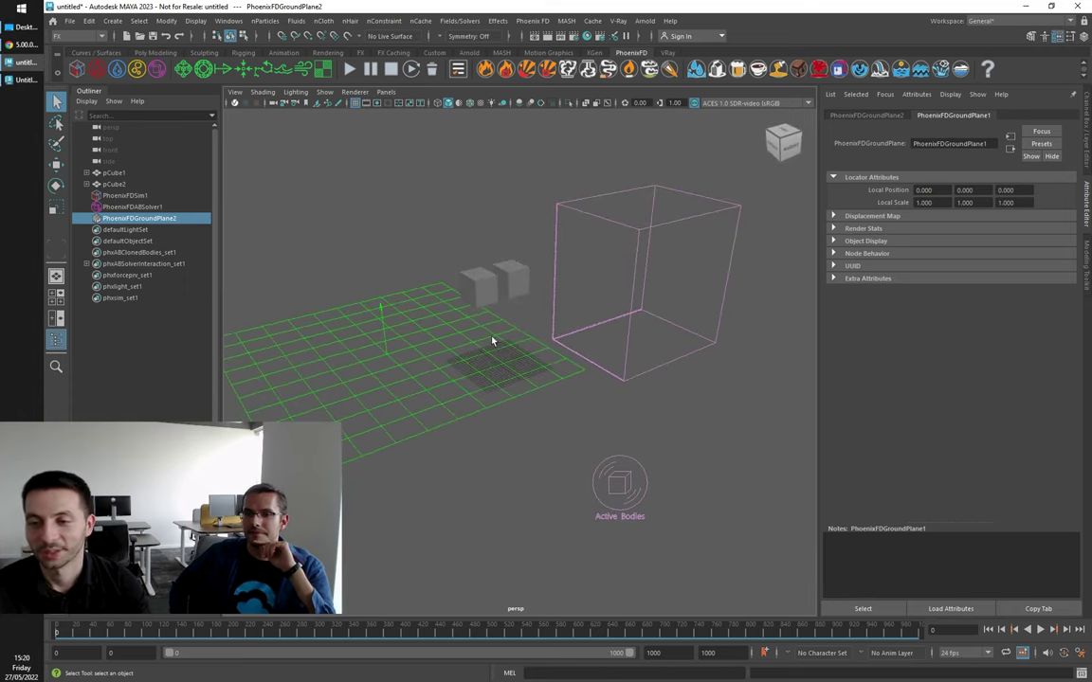
left_click_drag(602, 356, 677, 234, "alt")
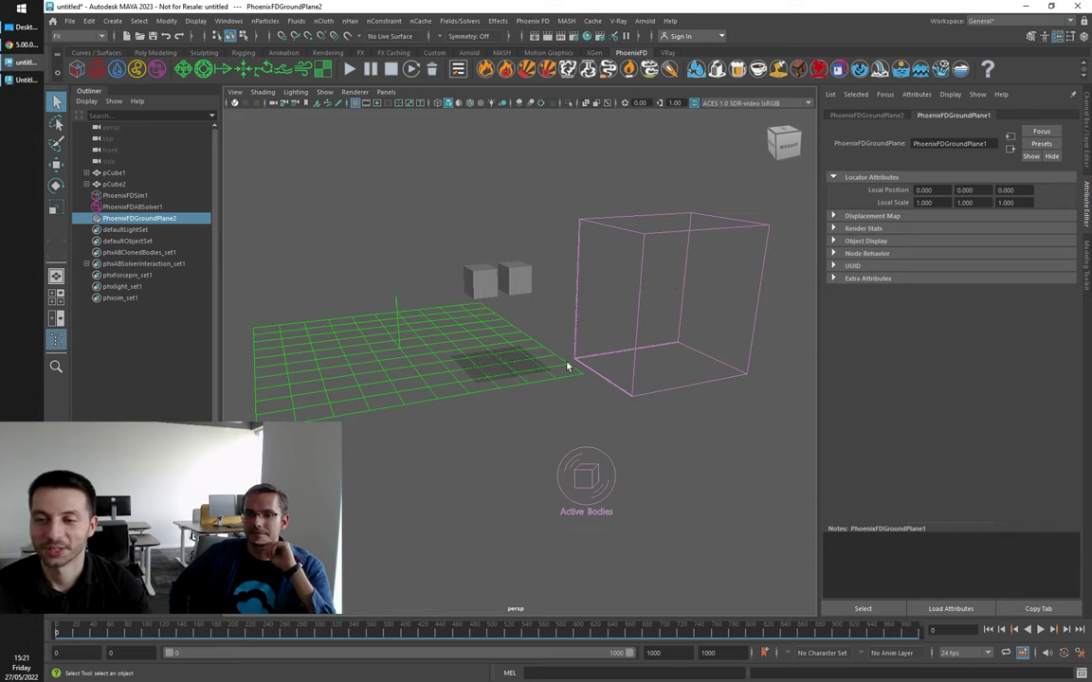
left_click_drag(569, 366, 566, 364, "alt")
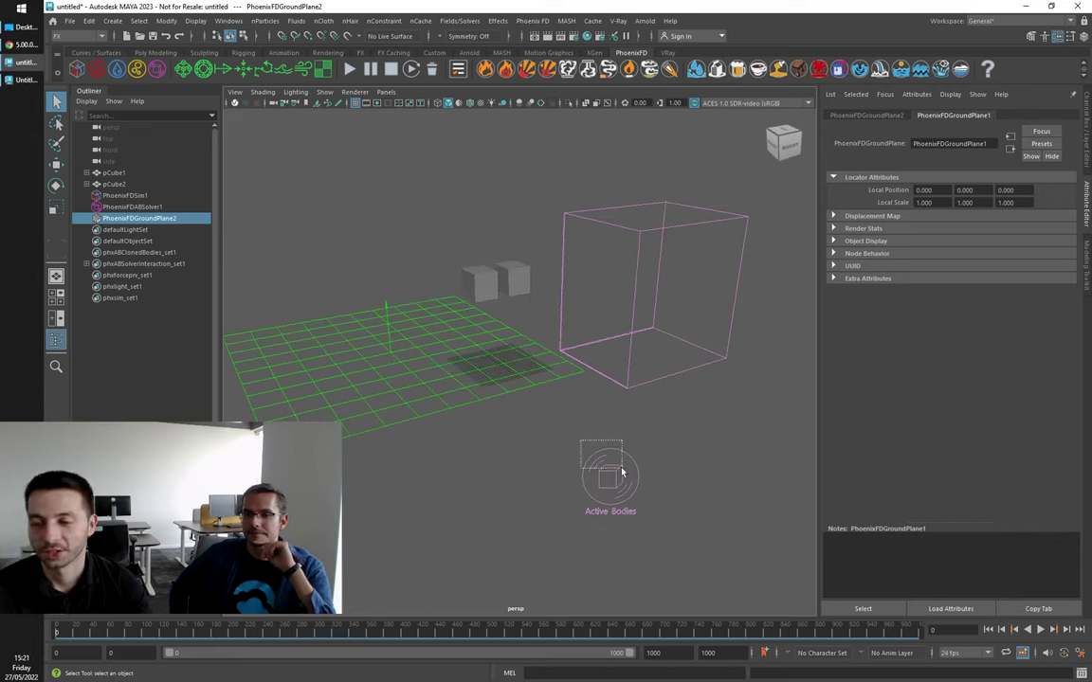
Step: Enable Use Ground Plane on the Active Bodies solver and assign PhoenixFDGroundPlane2 as its ground plane
left_click_drag(621, 470, 622, 474, "shift")
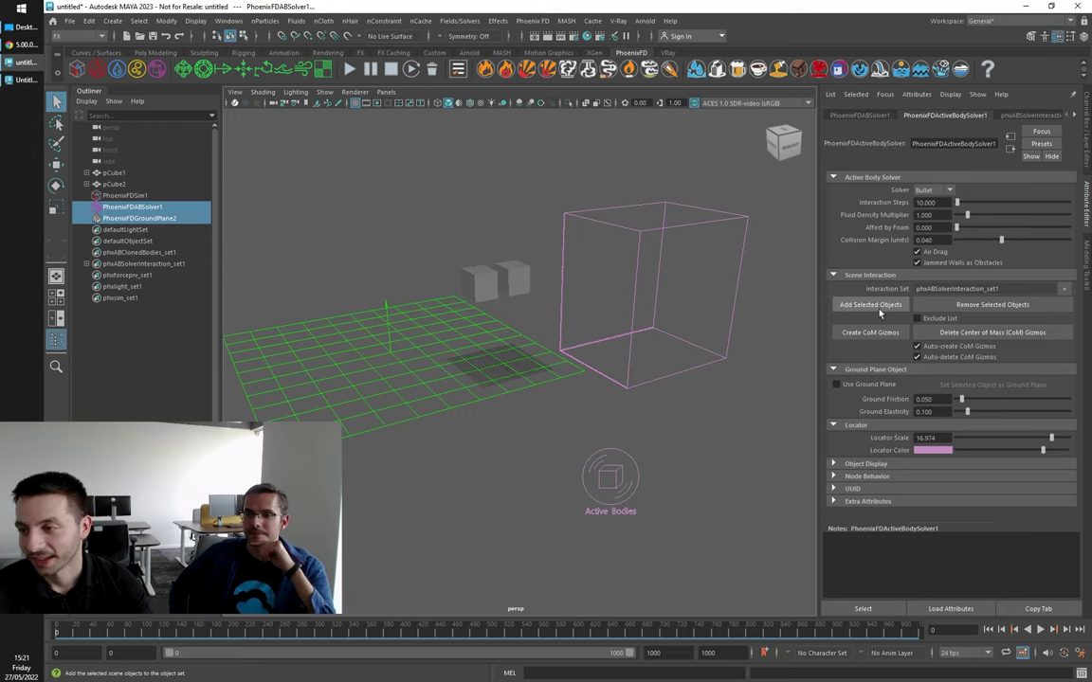
left_click(836, 386)
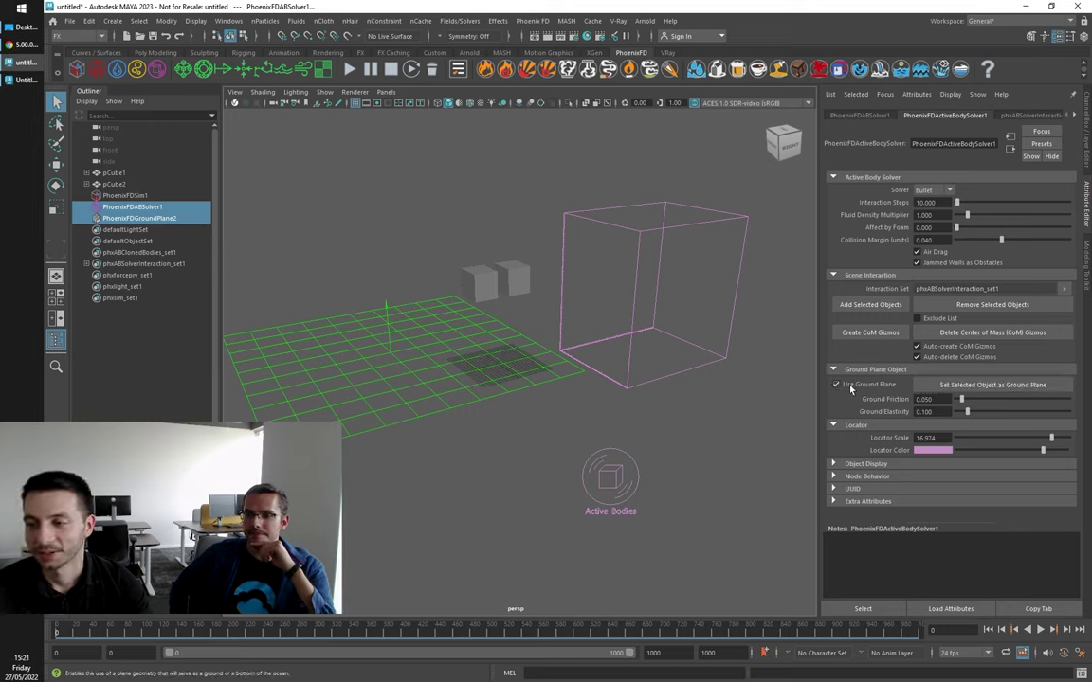
left_click(935, 389)
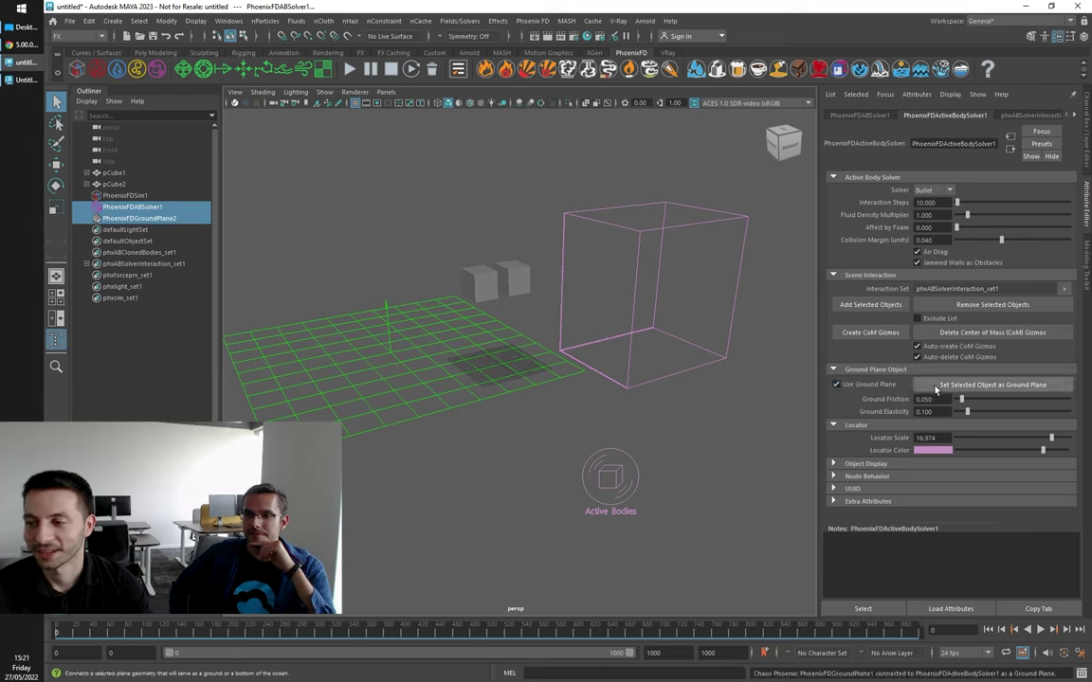
Step: Run the simulation to watch the cubes land on the ground plane, stop it, and scrub back to frame 35
left_click(350, 69)
left_click_drag(343, 182, 538, 368, "alt")
scroll(504, 360, "up", 2)
scroll(504, 360, "down", 3)
scroll(537, 367, "down", 2)
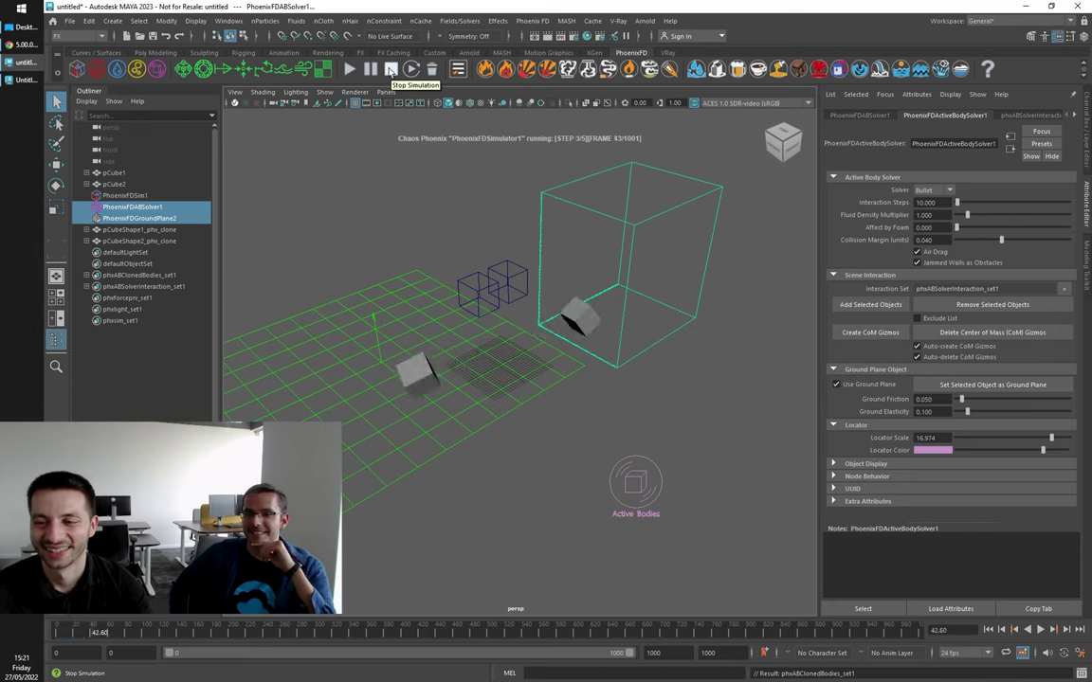
left_click(391, 71)
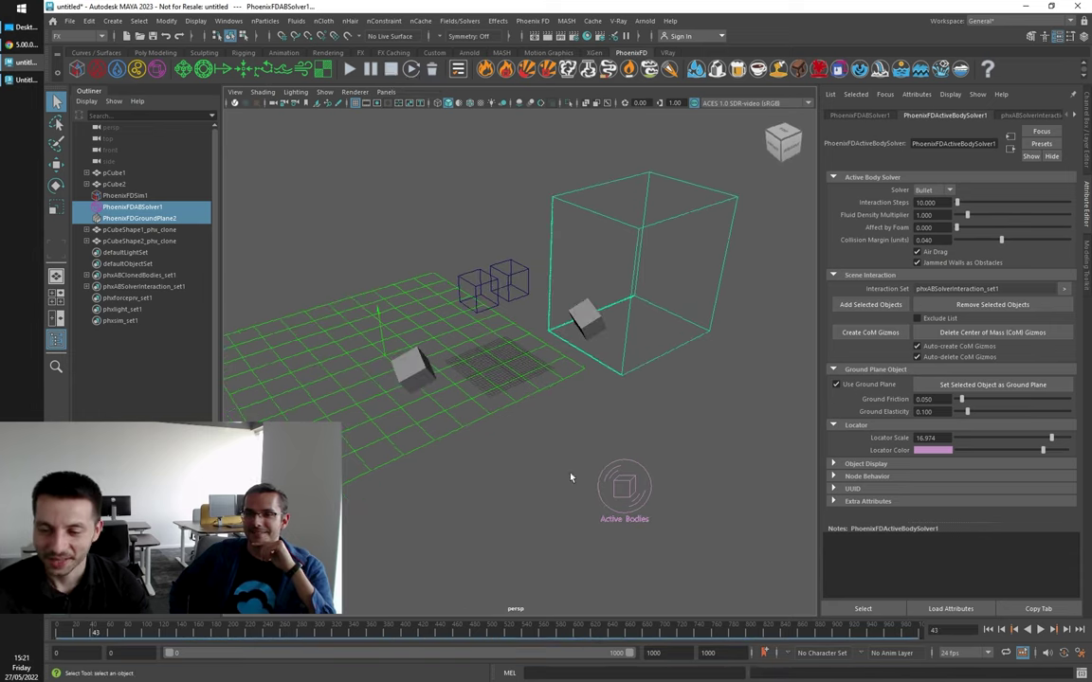
mouse_move(101, 631)
left_mouse_down()
mouse_move(54, 627)
mouse_move(88, 622)
left_mouse_up()
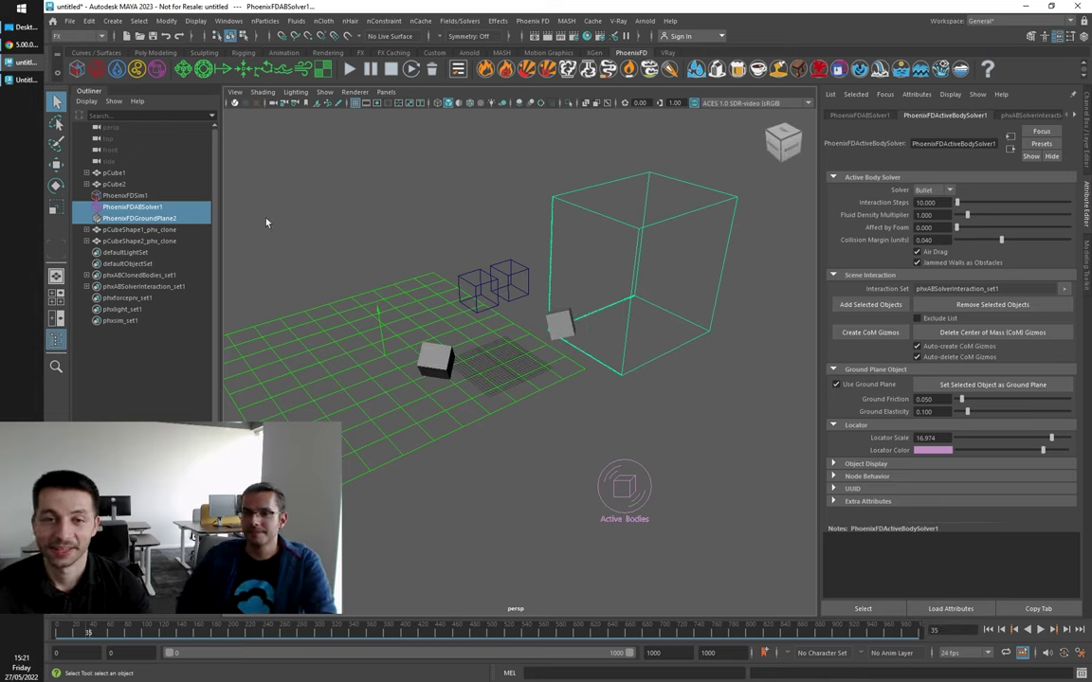
Step: Switch to 3ds Max and reset the scene to an empty one
mouse_move(29, 49)
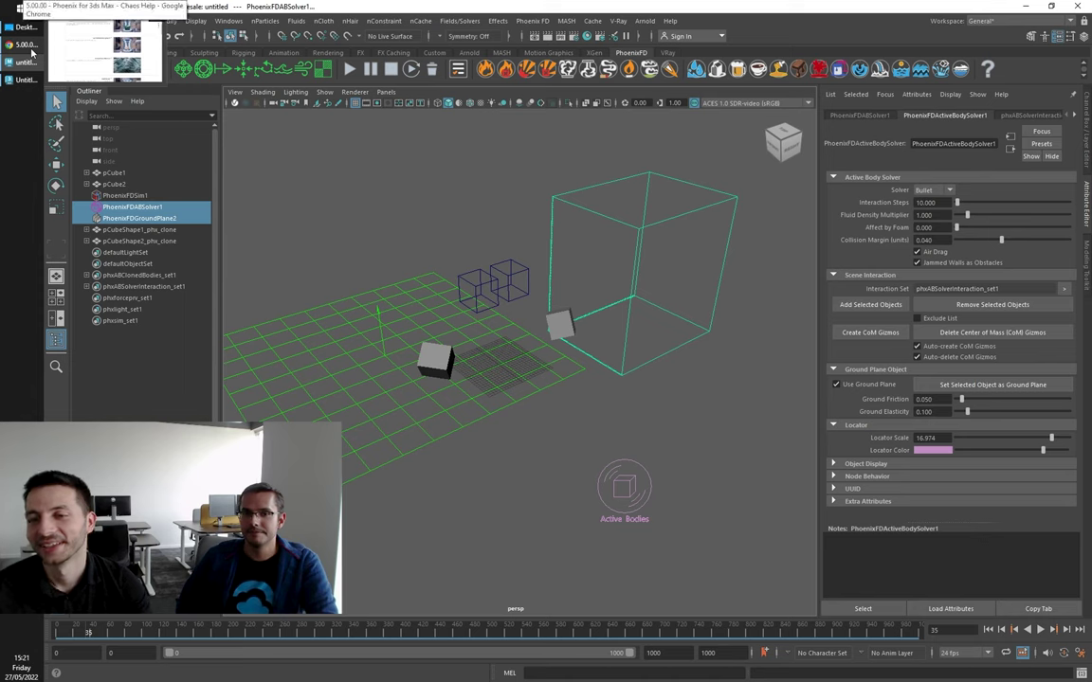
left_click_drag(470, 277, 519, 305, "alt")
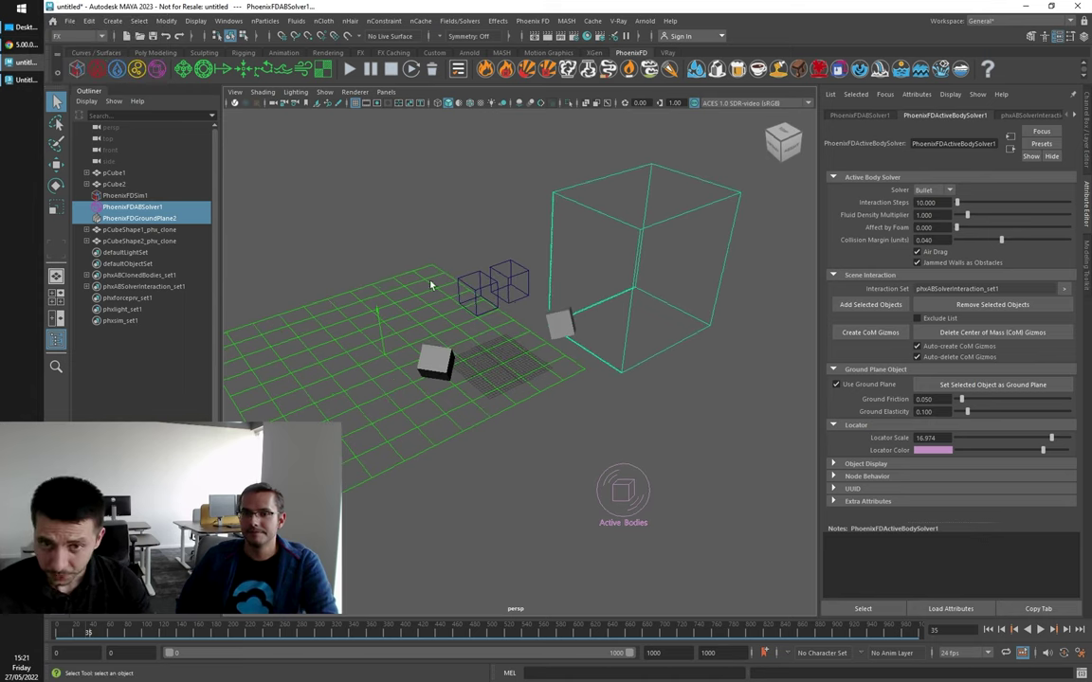
key("alt+Tab")
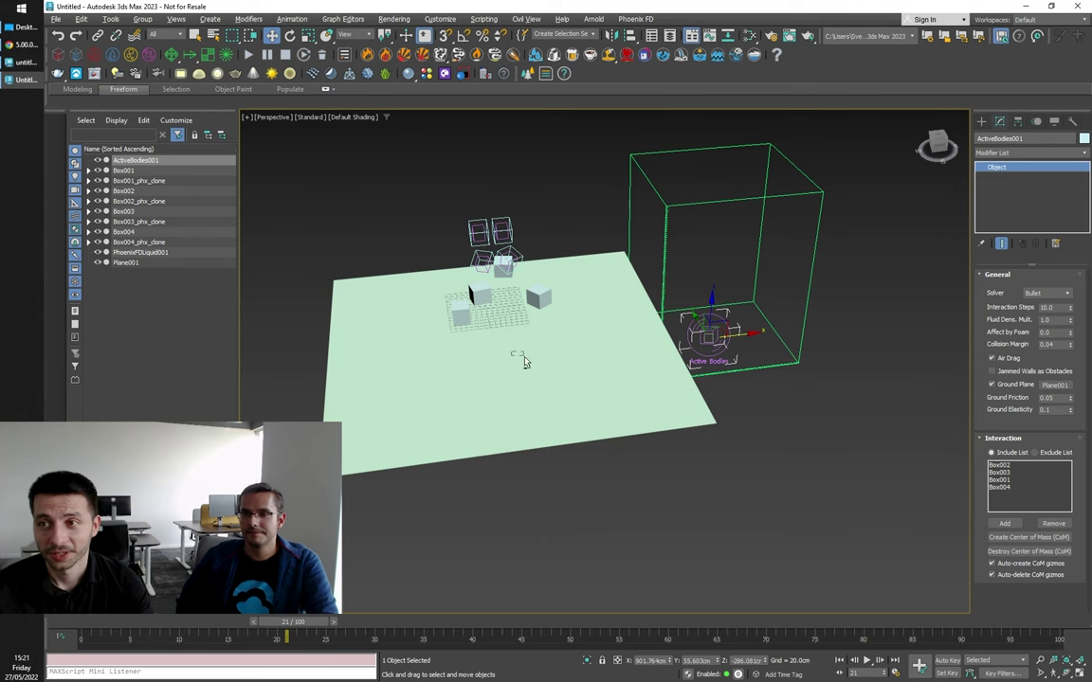
mouse_move(524, 356)
middle_mouse_down("alt")
mouse_move(538, 351)
mouse_move(528, 358)
middle_mouse_up("alt")
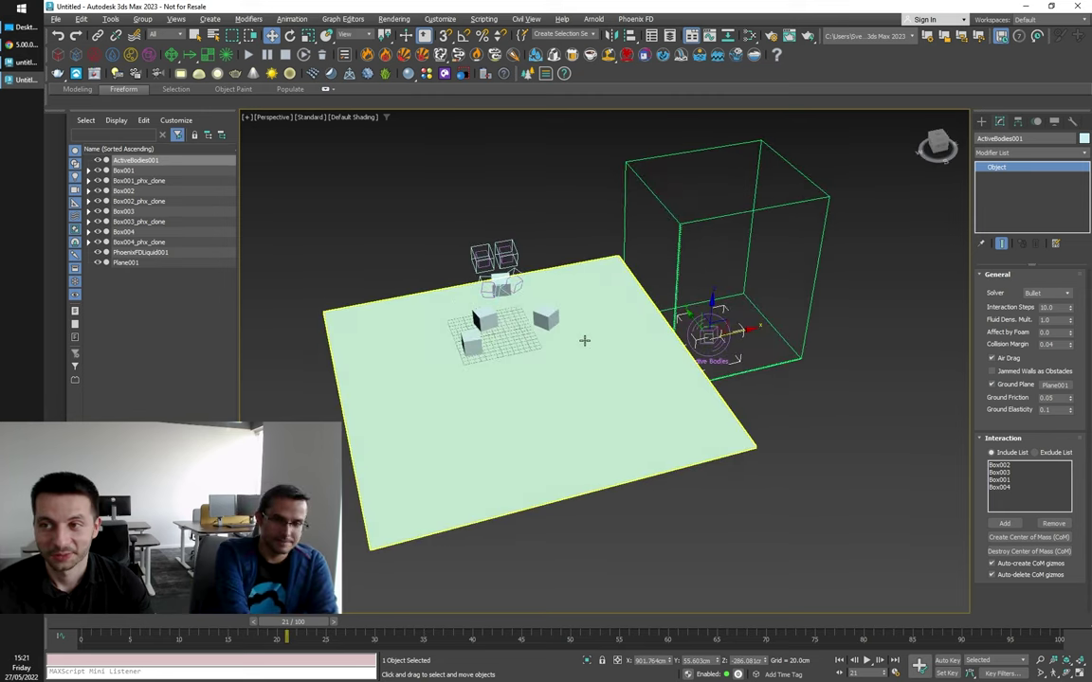
left_click(509, 277)
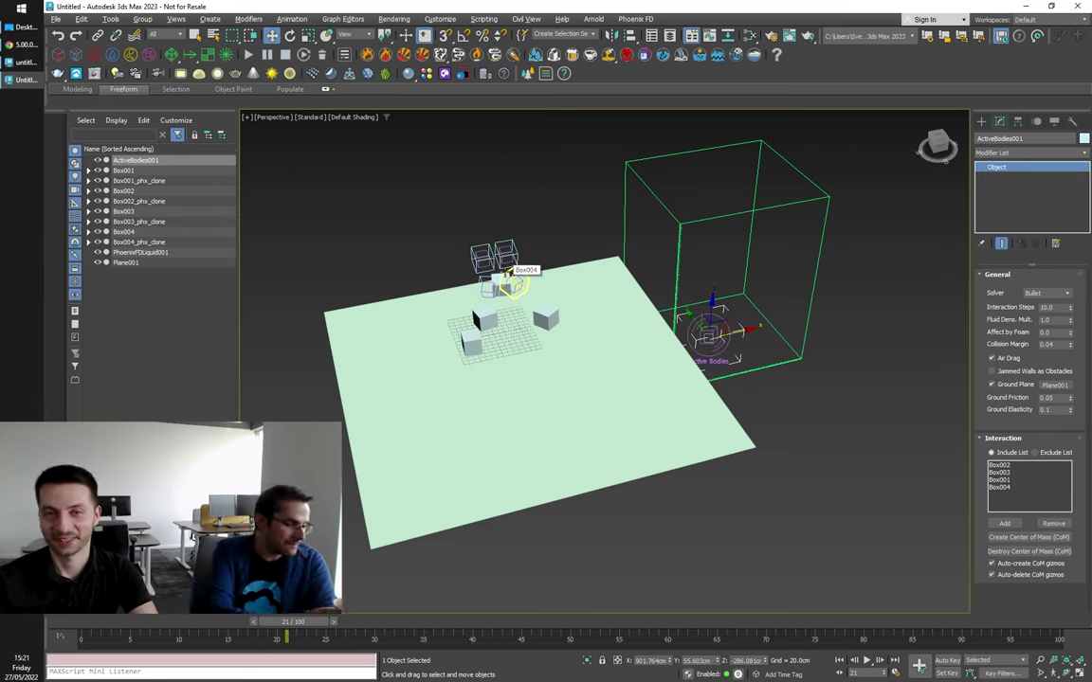
left_click(56, 19)
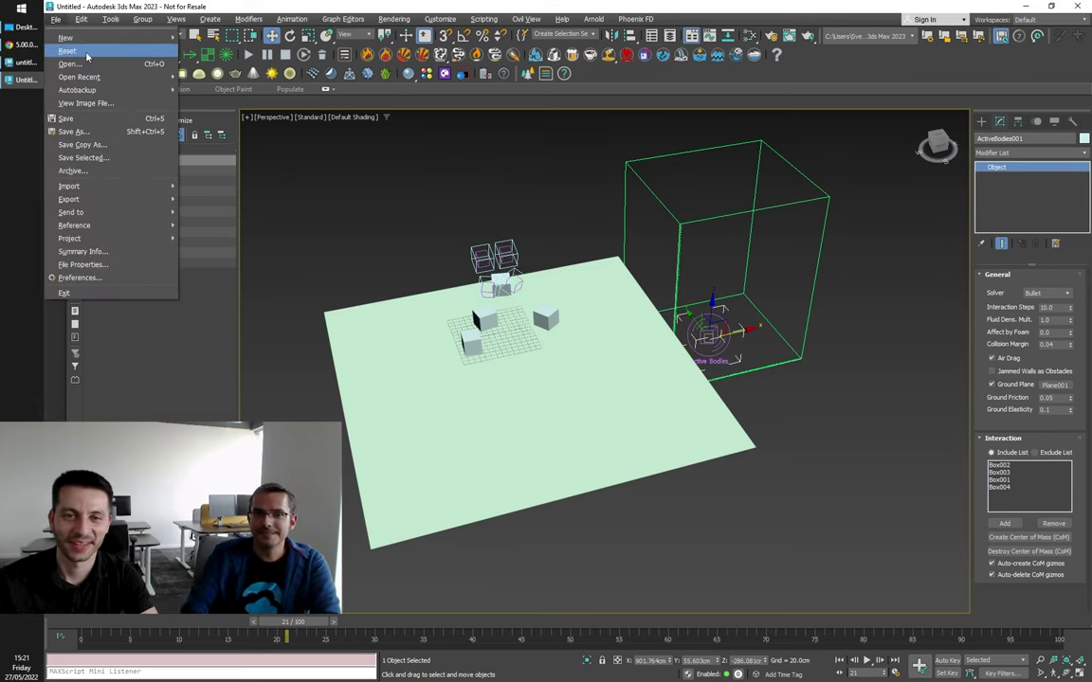
left_click(86, 51)
left_click(566, 361)
left_click(534, 367)
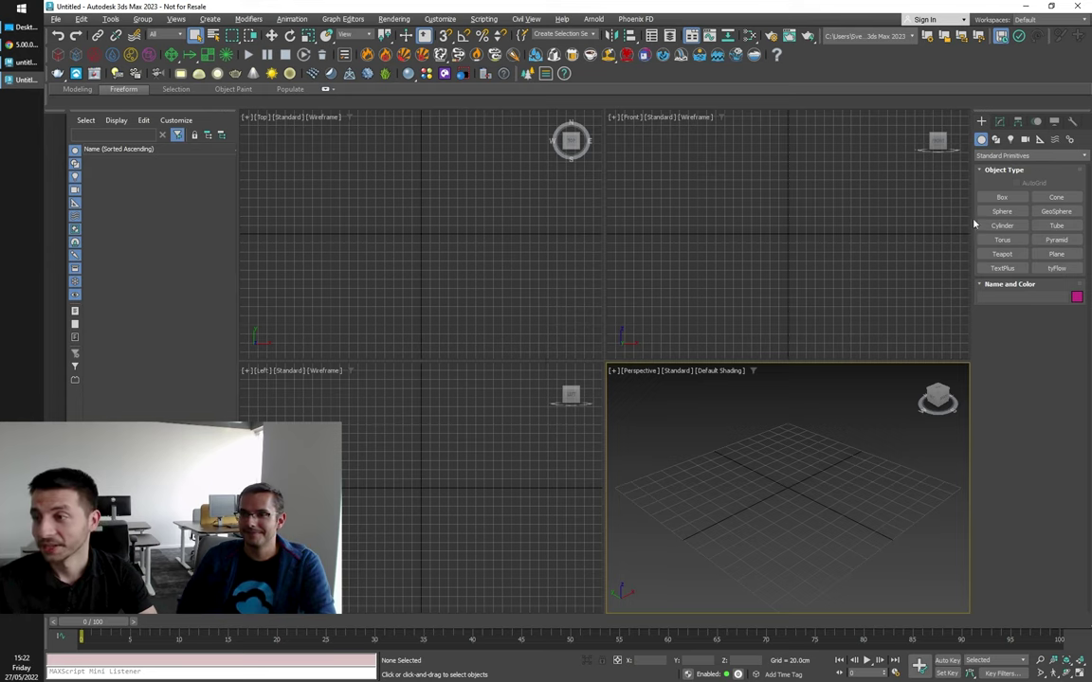
Step: Create a sphere with a radius of about 46.8 cm near the grid centre and frame it in a maximized perspective view
left_click(1002, 210)
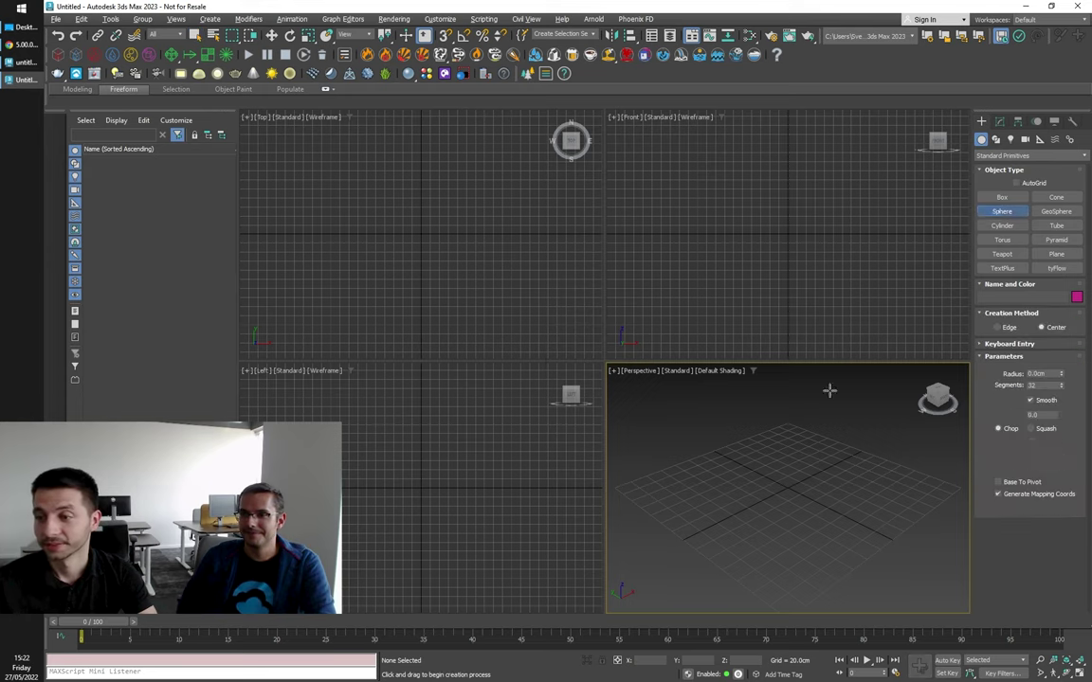
left_click_drag(777, 477, 816, 479)
key("alt+w")
key("z")
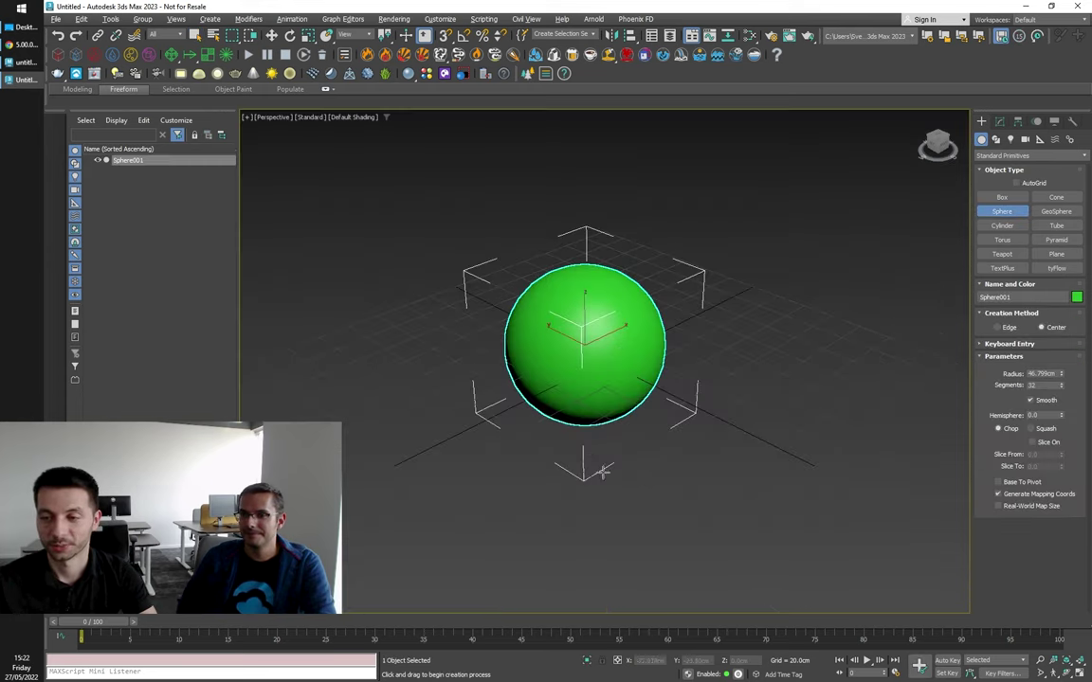
middle_click_drag(595, 457, 606, 444, "alt")
middle_click_drag(606, 444, 582, 464)
scroll(599, 478, "down", 2)
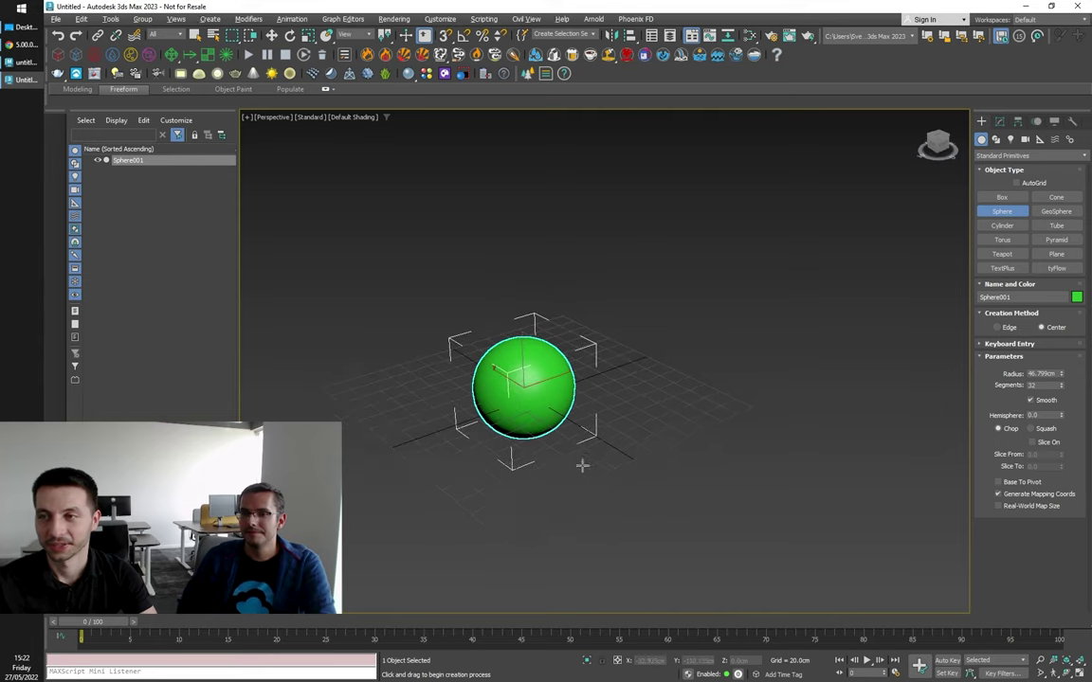
Step: Apply the Phoenix Stormy Sea quick setup to the sphere
left_click(717, 55)
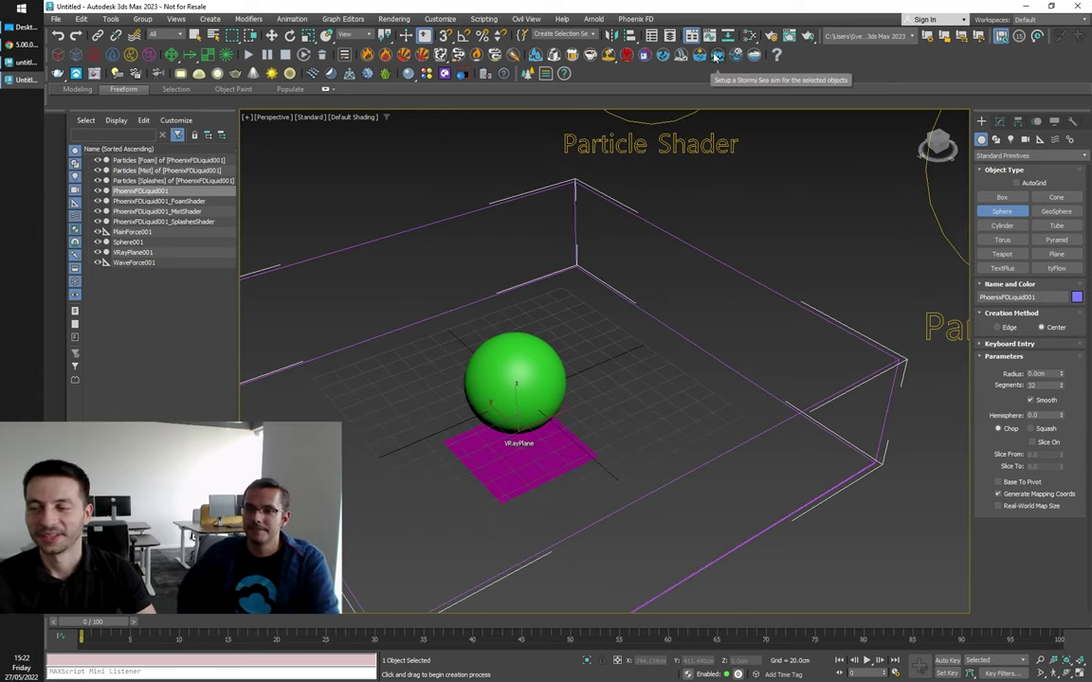
scroll(777, 180, "down", 5)
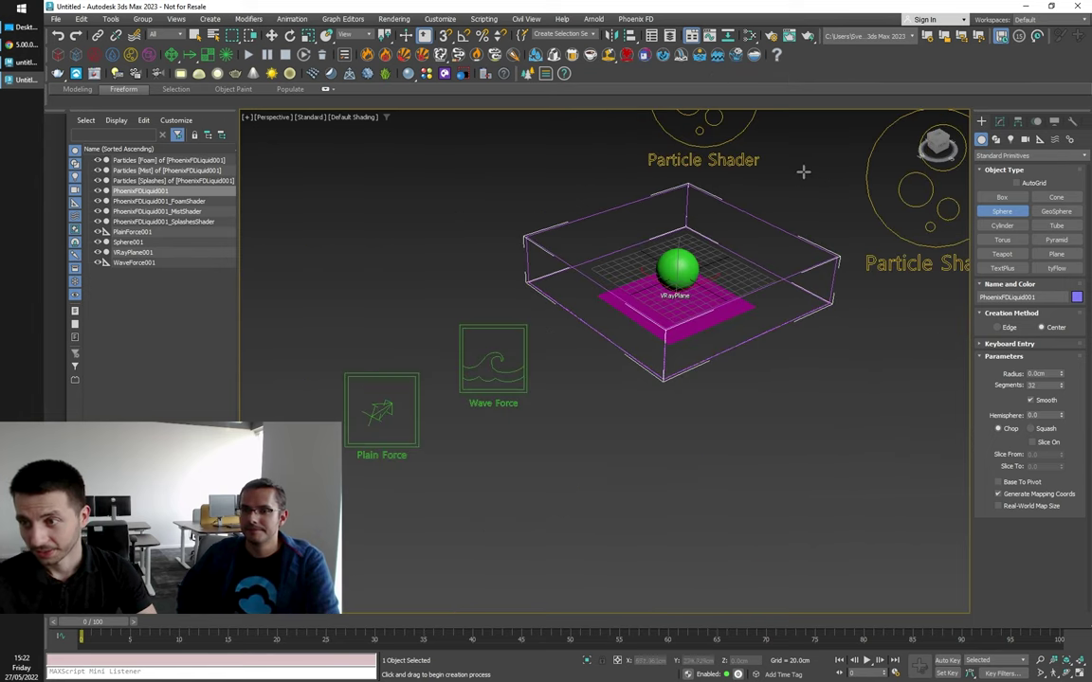
Step: Decrease the liquid simulator's grid resolution to a cell size of 2.542 cm and start the simulation
left_click(1001, 123)
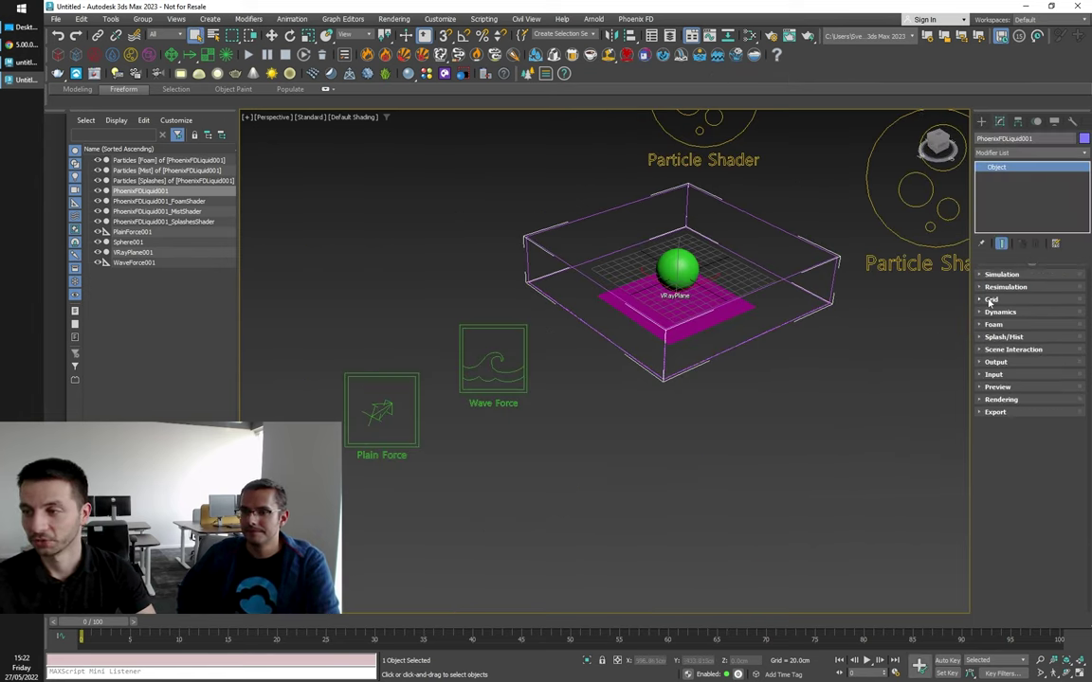
left_click(990, 301)
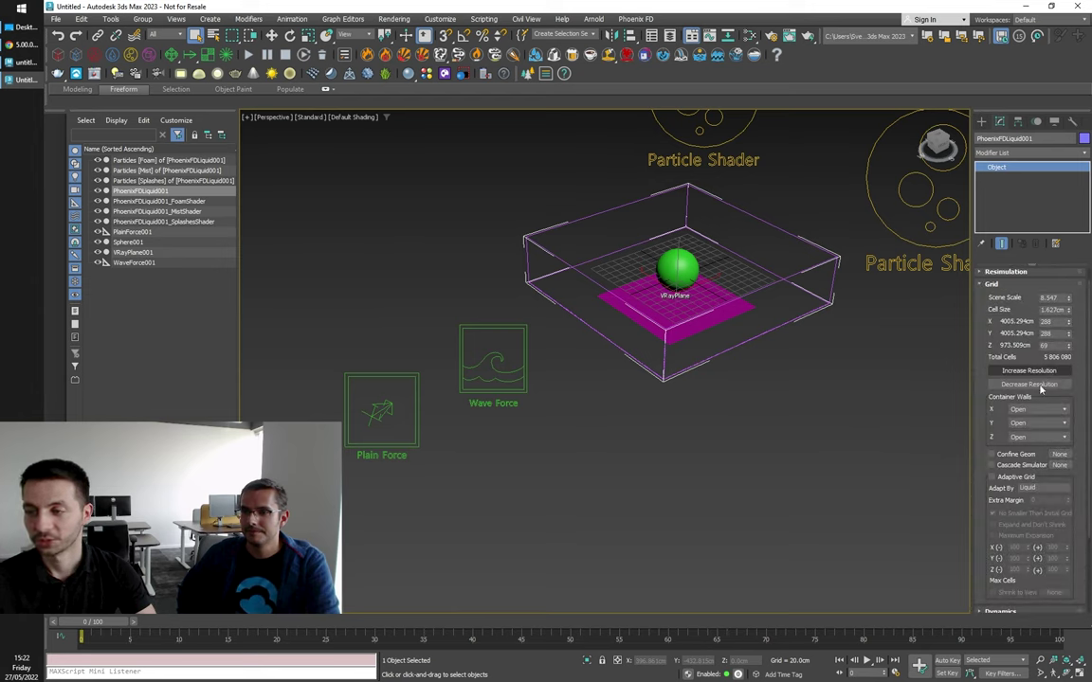
left_click(1044, 385)
middle_click_drag(809, 346, 637, 406)
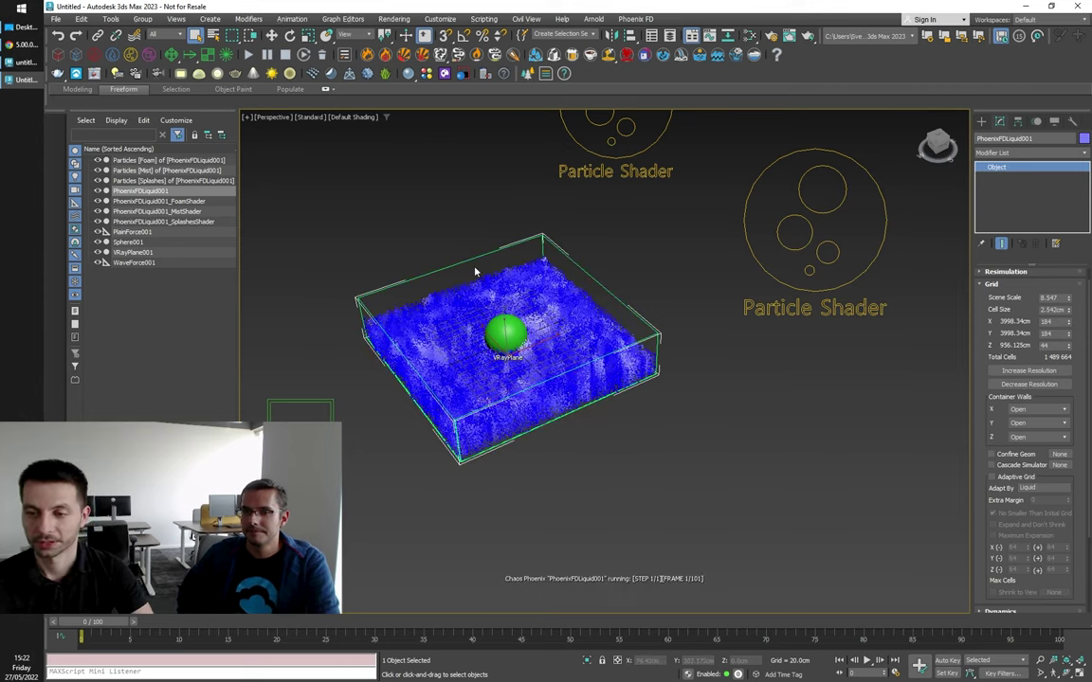
Step: Inspect the sea particles around the sphere while the simulation runs, and turn off Auto Reduction in the simulator's preview settings
left_click(1006, 286)
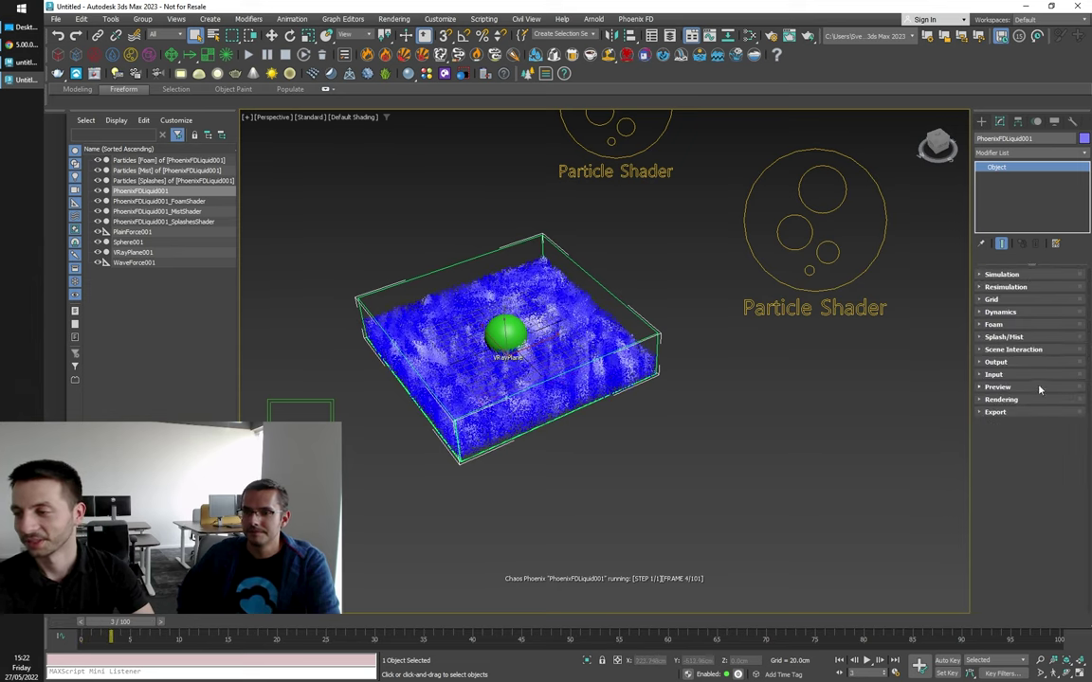
left_click(997, 387)
left_click_drag(987, 310, 981, 379)
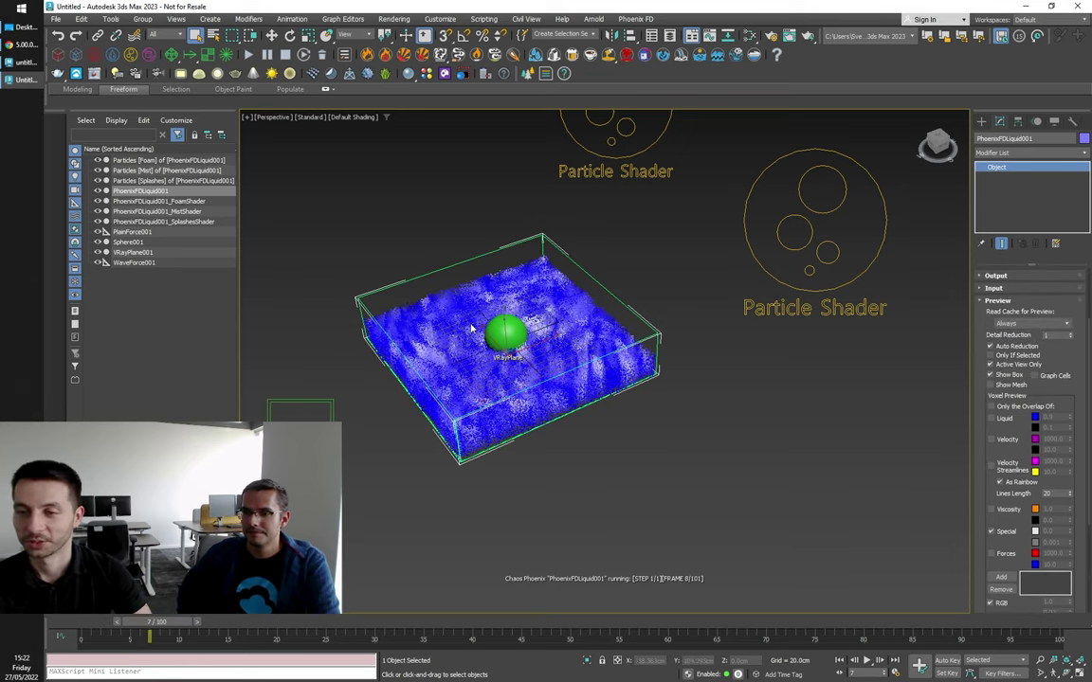
scroll(475, 328, "up", 2)
scroll(475, 329, "down", 2)
middle_click_drag(474, 329, 635, 456, "alt")
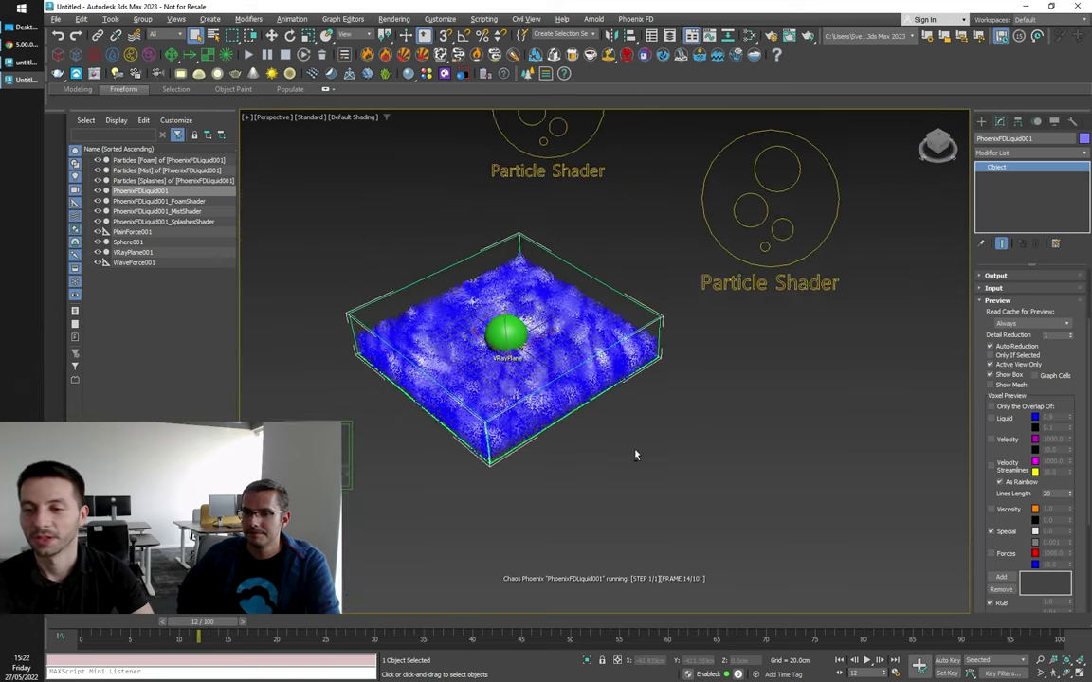
scroll(474, 349, "up", 3)
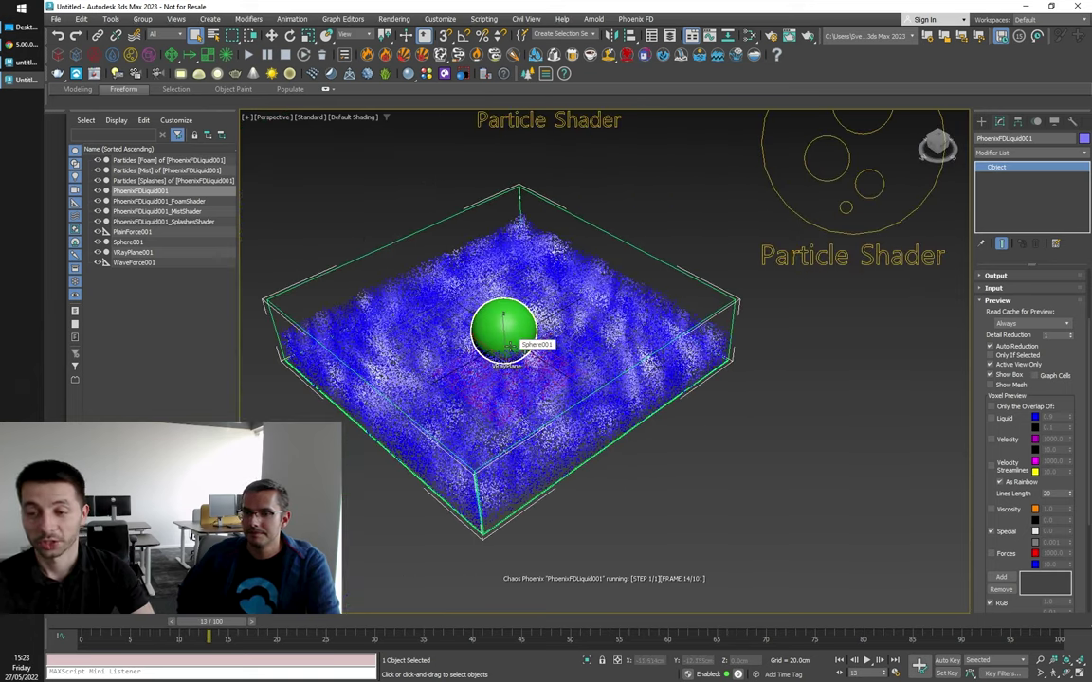
scroll(623, 335, "up", 2)
scroll(622, 336, "down", 2)
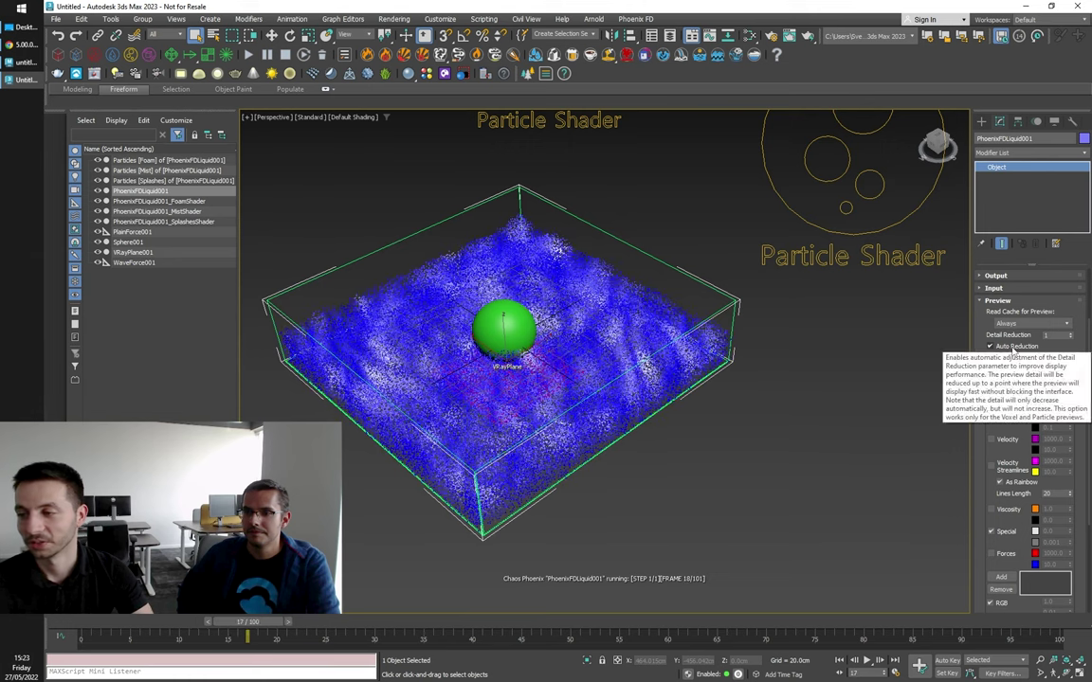
left_click(1010, 348)
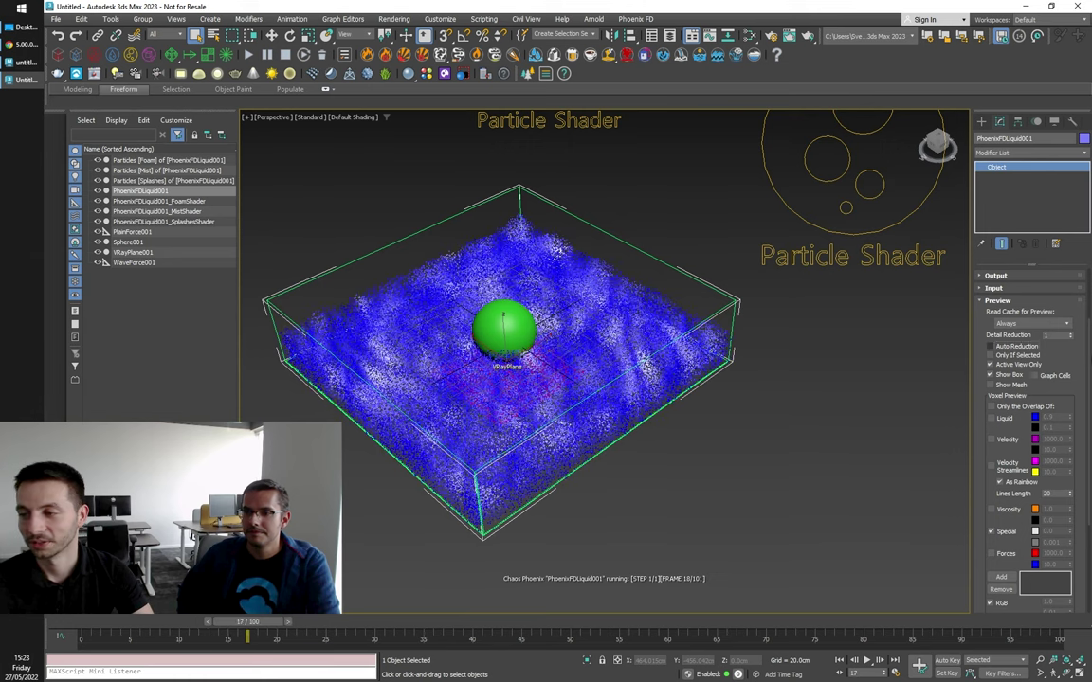
Step: Set the liquid simulator's preview Detail Reduction to 0 and inspect the full-density particles around the sphere
left_click(1071, 339)
middle_click_drag(776, 384, 742, 384, "alt")
scroll(548, 323, "up", 3)
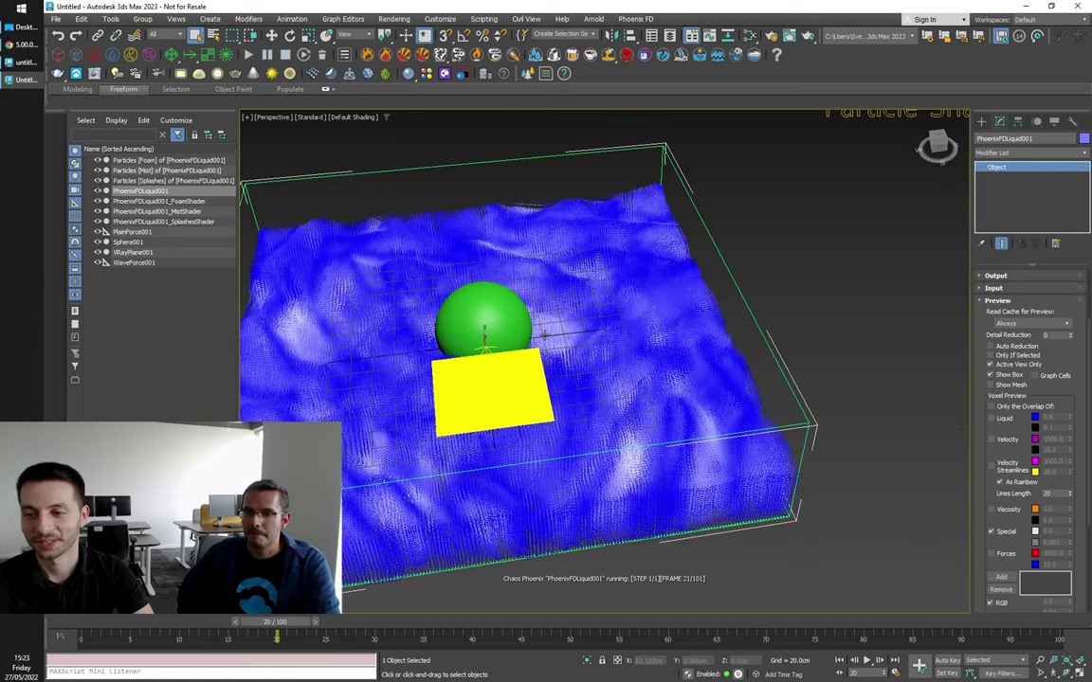
scroll(592, 380, "down", 3)
middle_click_drag(607, 462, 649, 425, "alt")
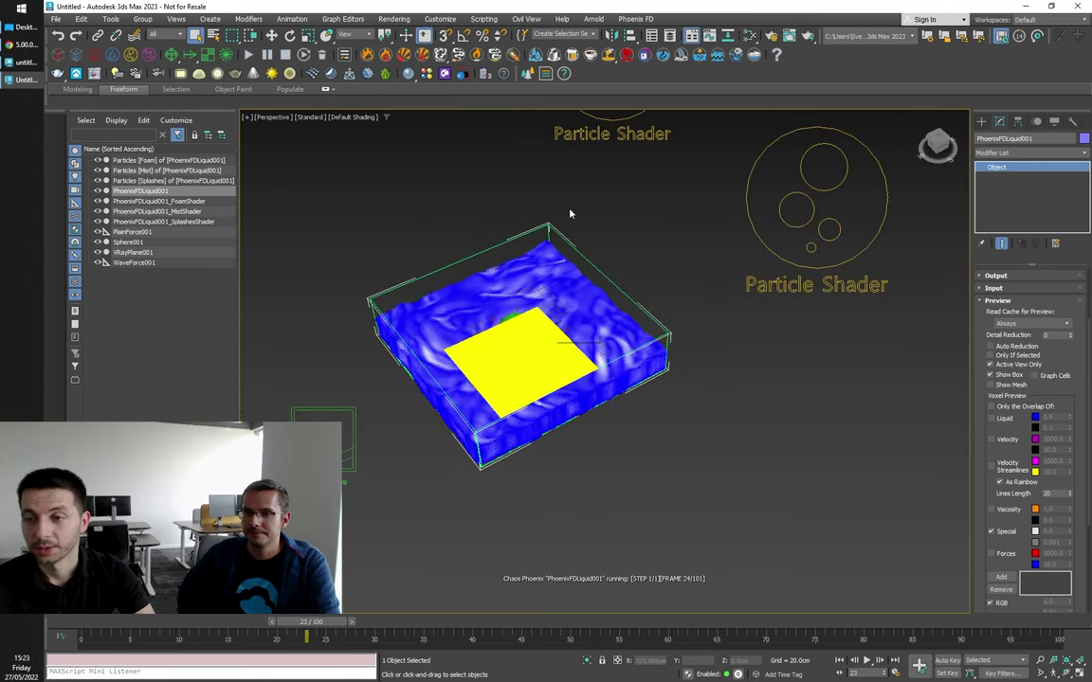
scroll(726, 360, "down", 3)
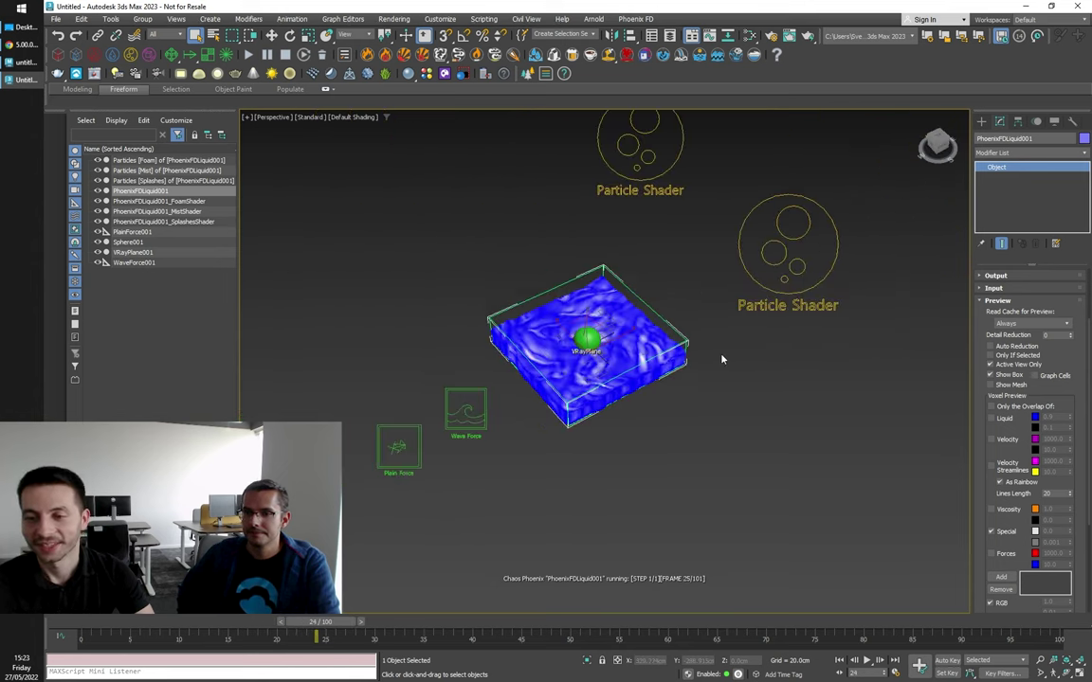
Step: Select the Wave Force helper and examine its settings and the foam and splashes on the running sea simulation
middle_click_drag(726, 398, 697, 396, "alt")
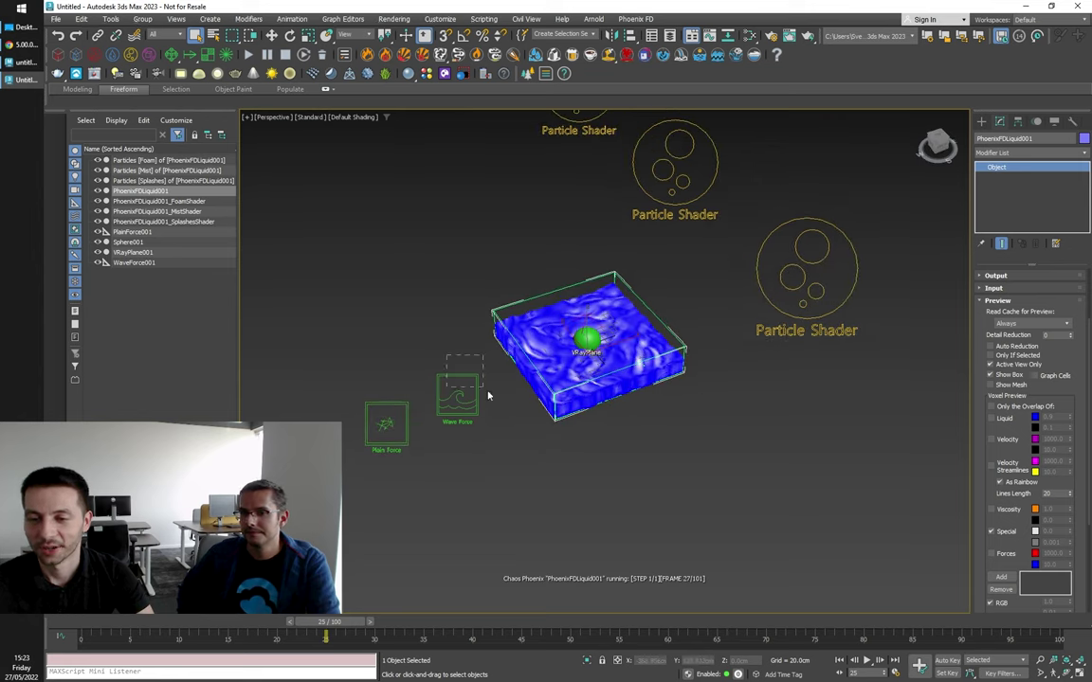
left_click(490, 397)
scroll(659, 344, "up", 5)
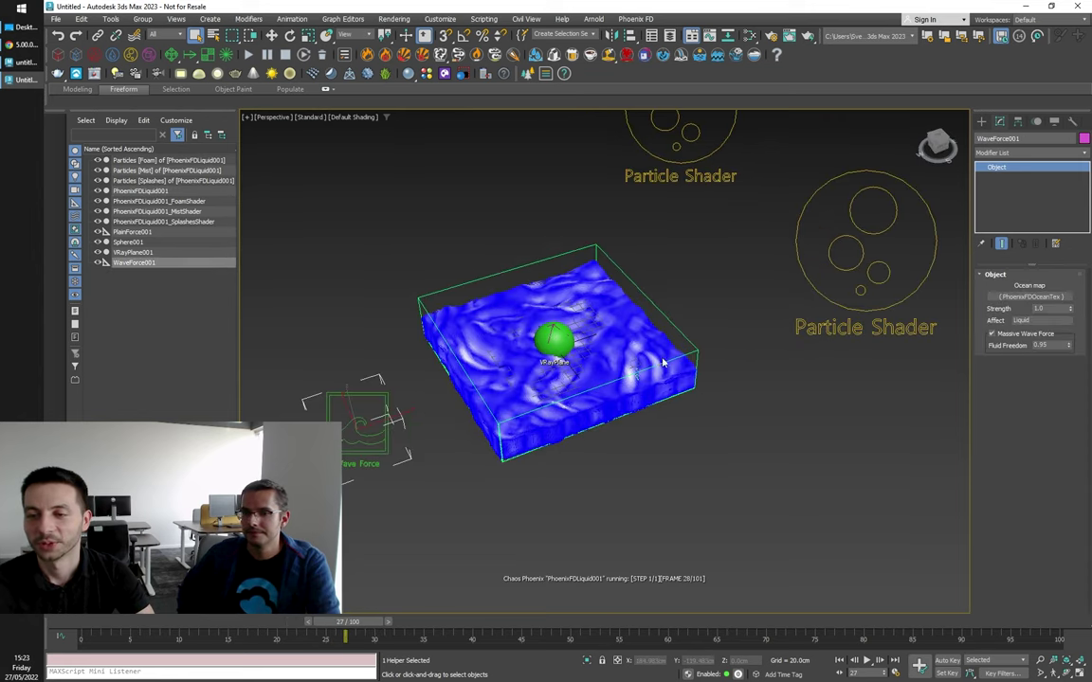
middle_click_drag(630, 449, 627, 422, "alt")
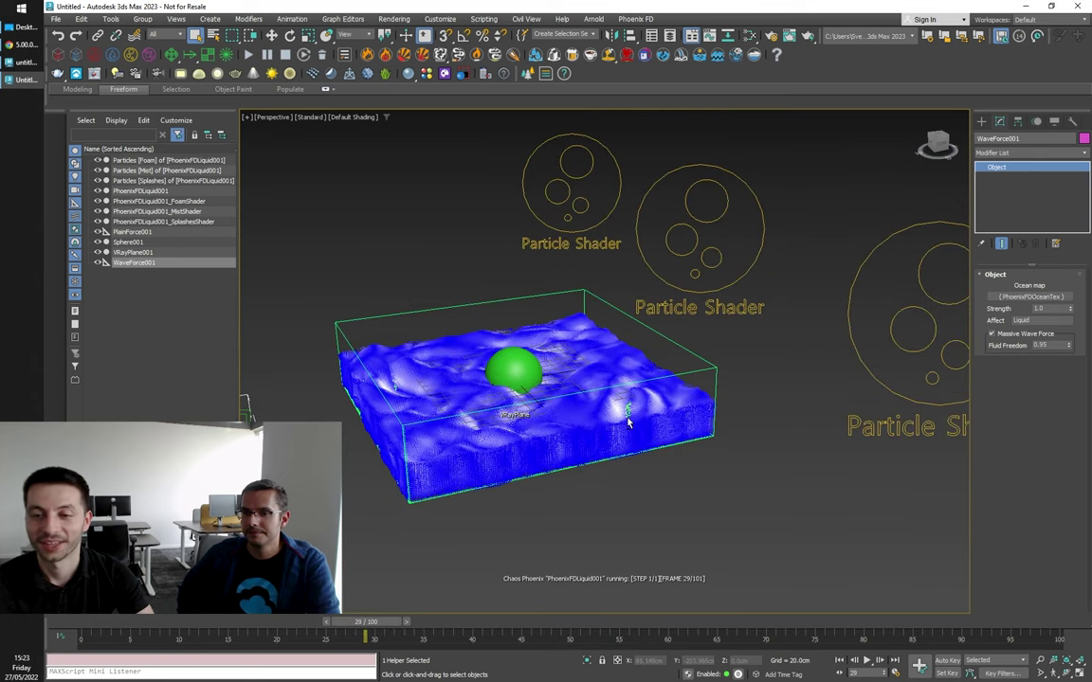
scroll(627, 423, "down", 5)
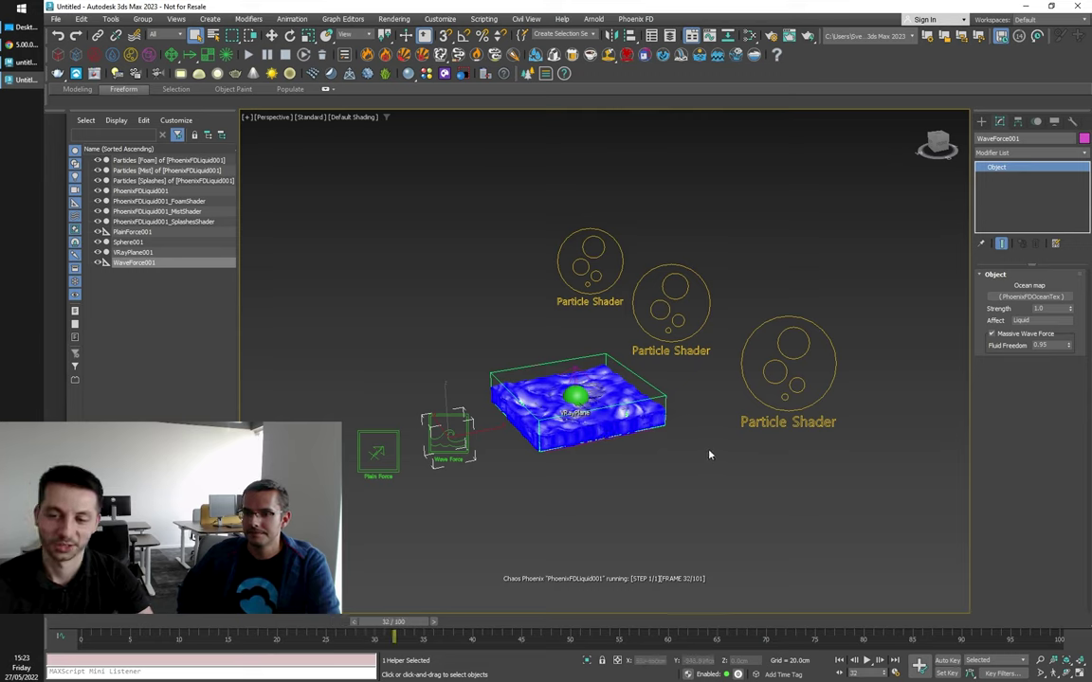
scroll(638, 426, "up", 2)
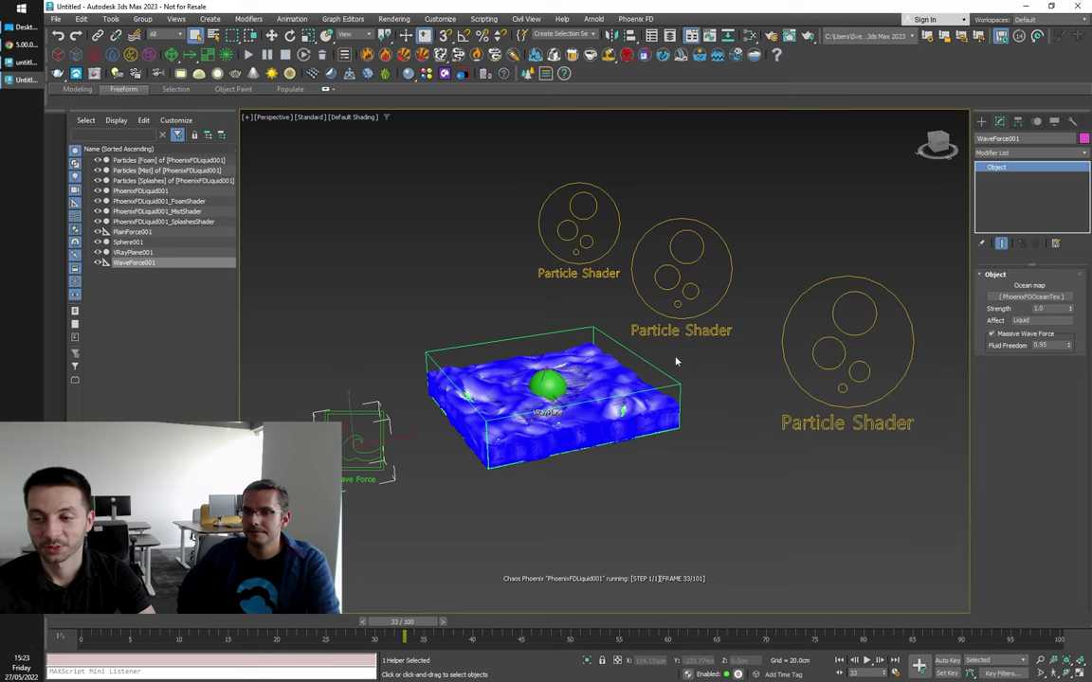
scroll(569, 436, "up", 1)
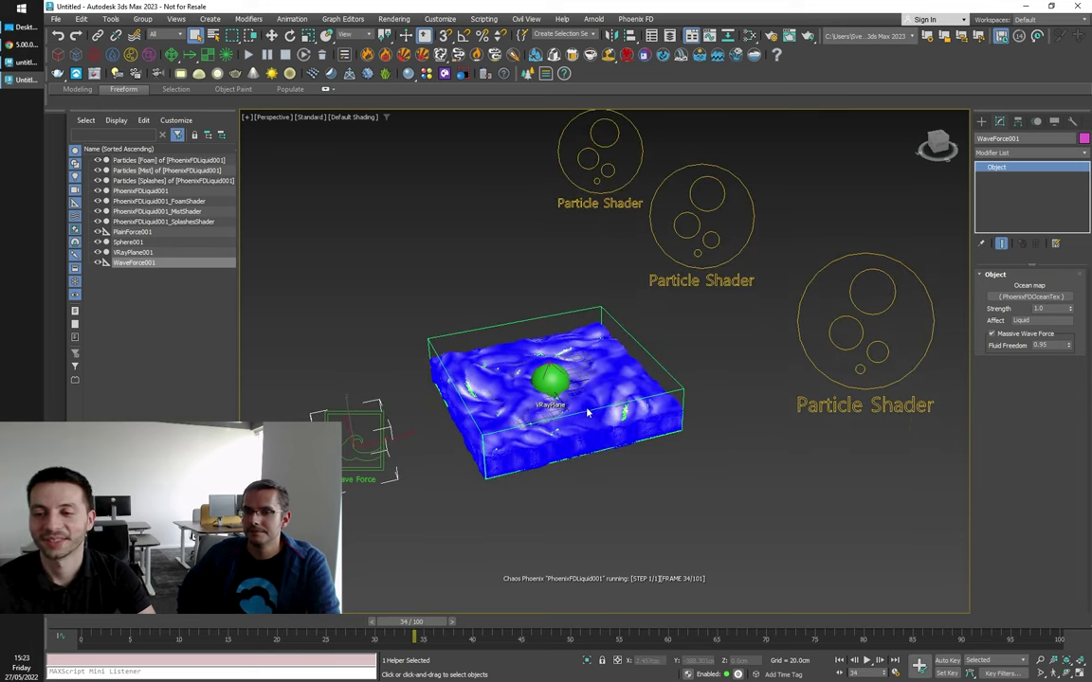
scroll(569, 398, "up", 2)
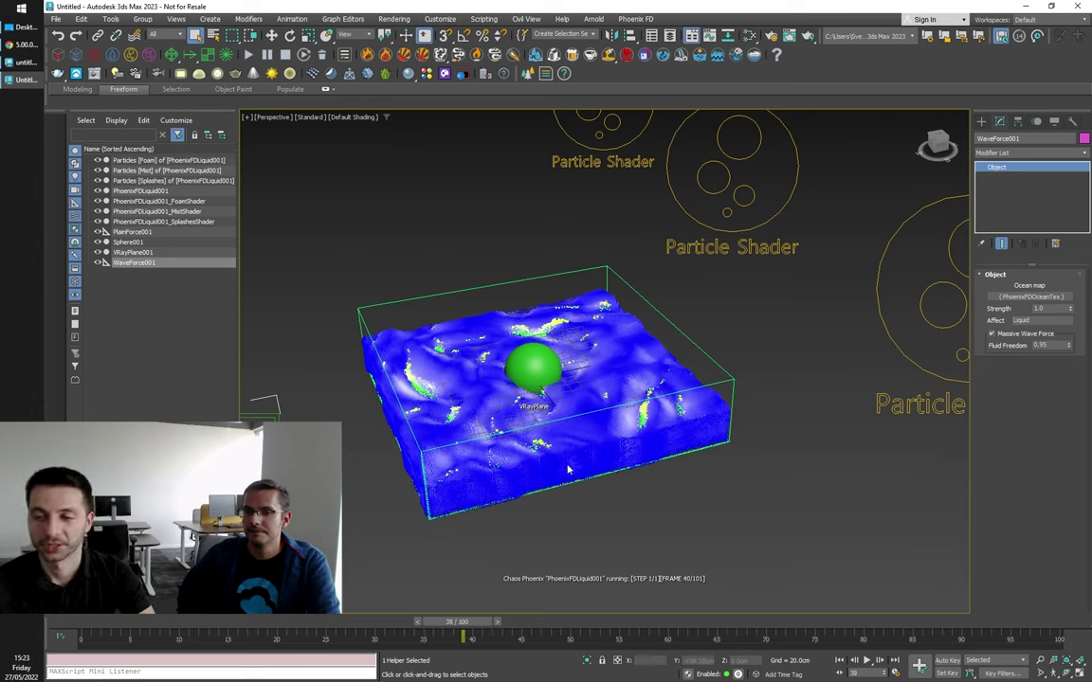
middle_click_drag(567, 464, 572, 487, "alt")
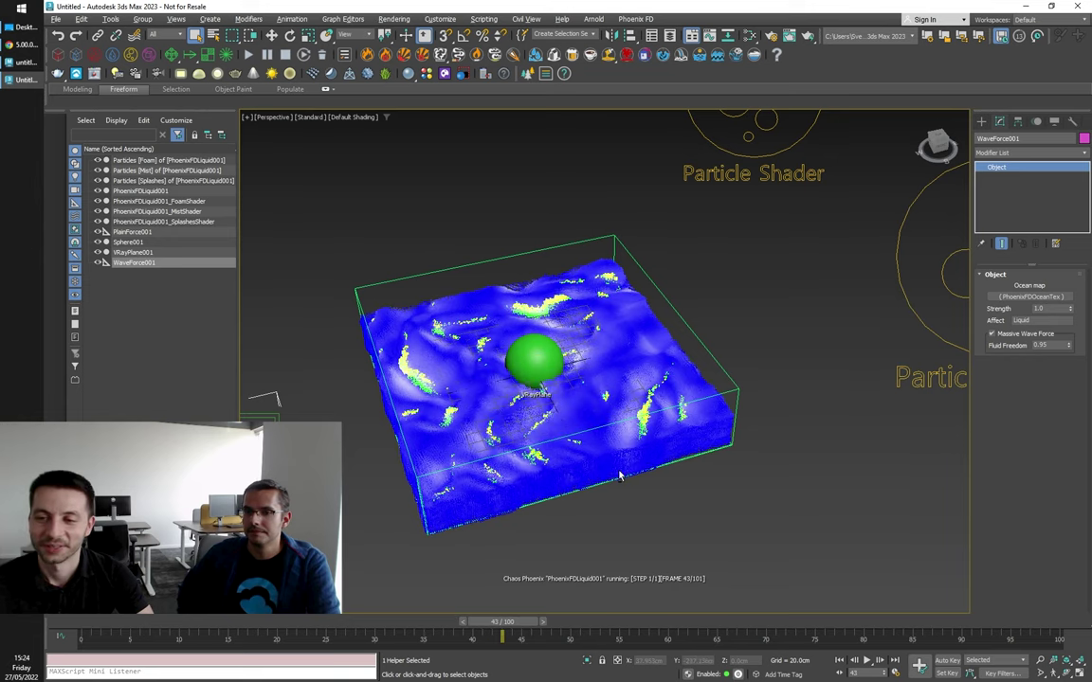
middle_click_drag(619, 475, 622, 481, "alt")
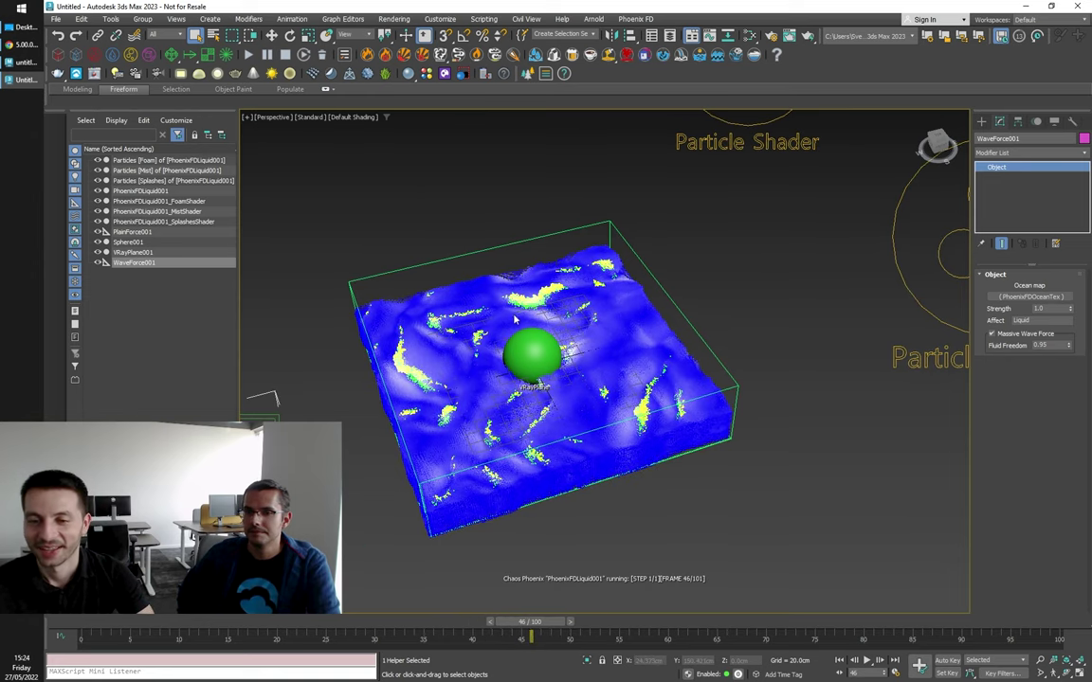
Step: Select the Plain Force helper and examine its settings, its direction relative to the sea, and the mist around the sphere
scroll(577, 456, "down", 4)
scroll(542, 442, "up", 2)
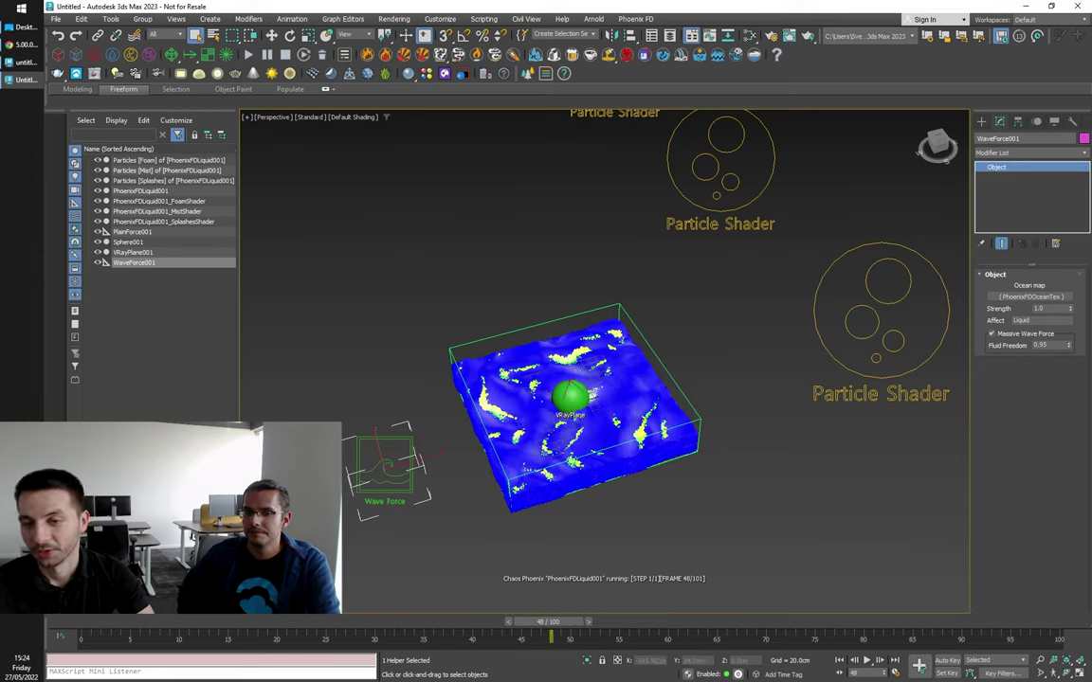
left_click(132, 231)
middle_click_drag(403, 381, 498, 338, "alt")
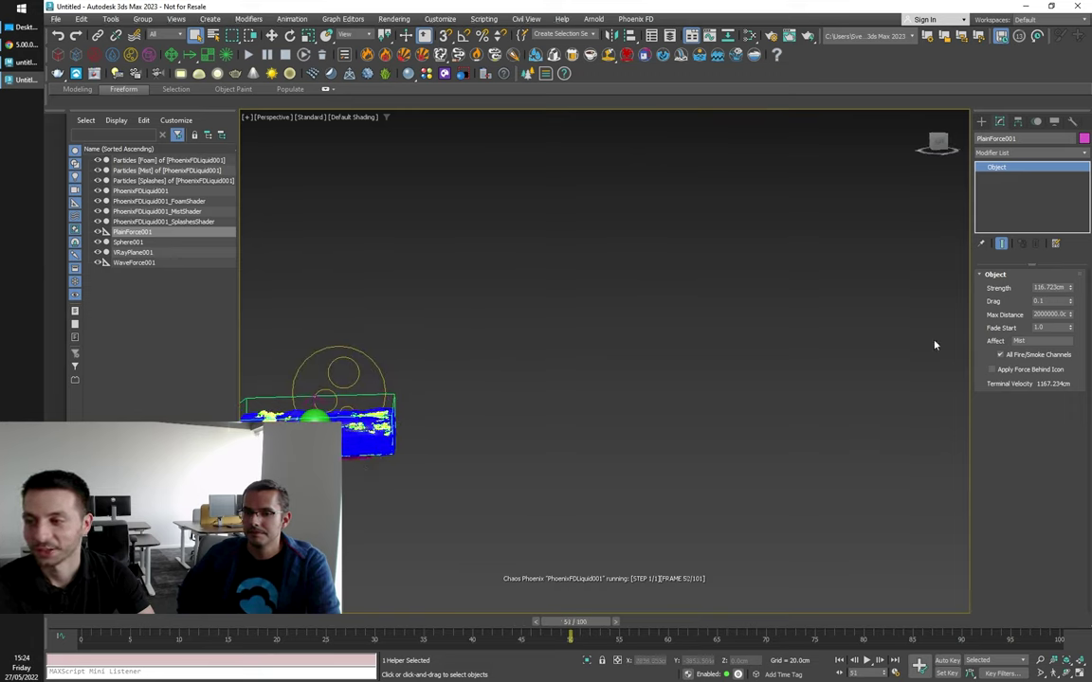
middle_click_drag(465, 338, 633, 351)
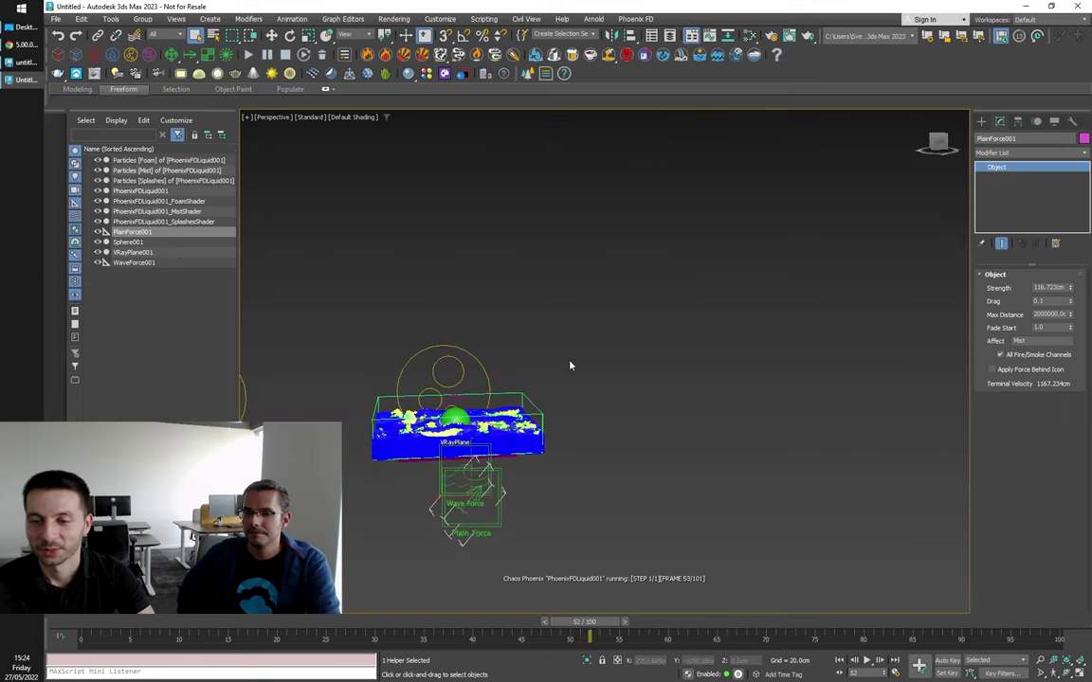
scroll(557, 375, "up", 3)
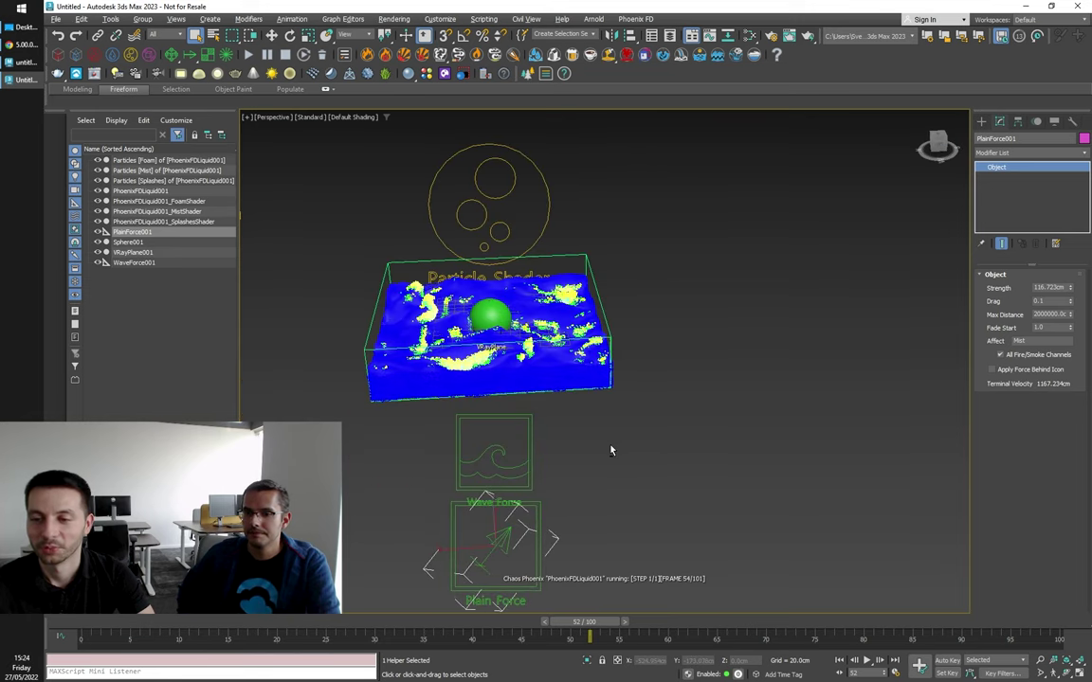
middle_click_drag(474, 538, 613, 459, "alt")
middle_click_drag(635, 413, 631, 446, "alt")
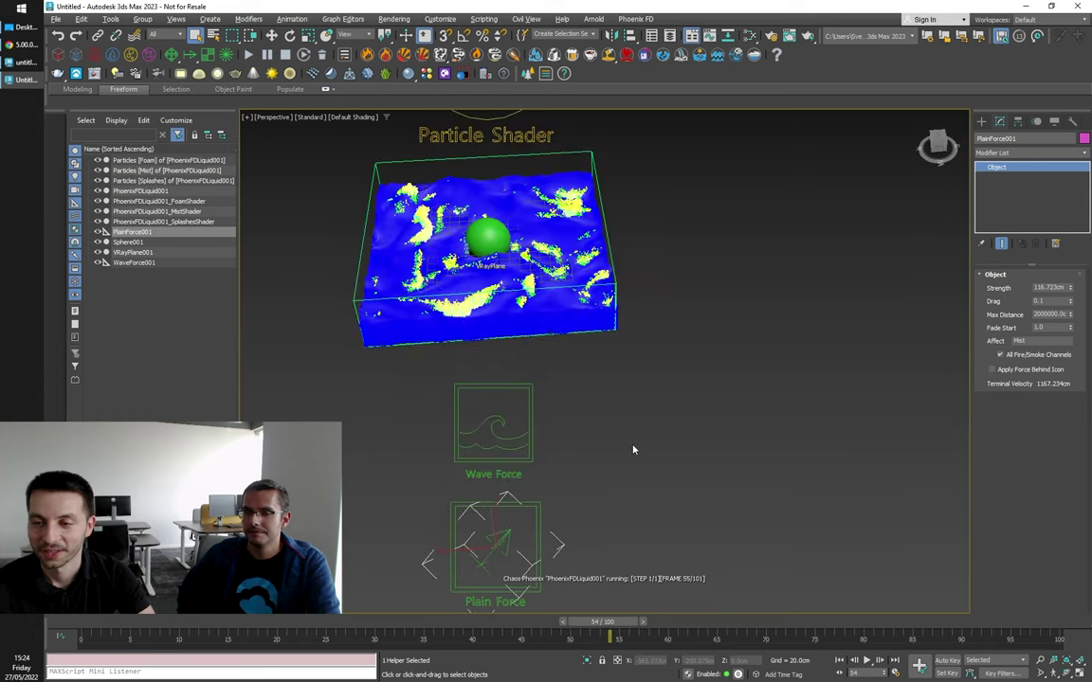
scroll(645, 252, "up", 1)
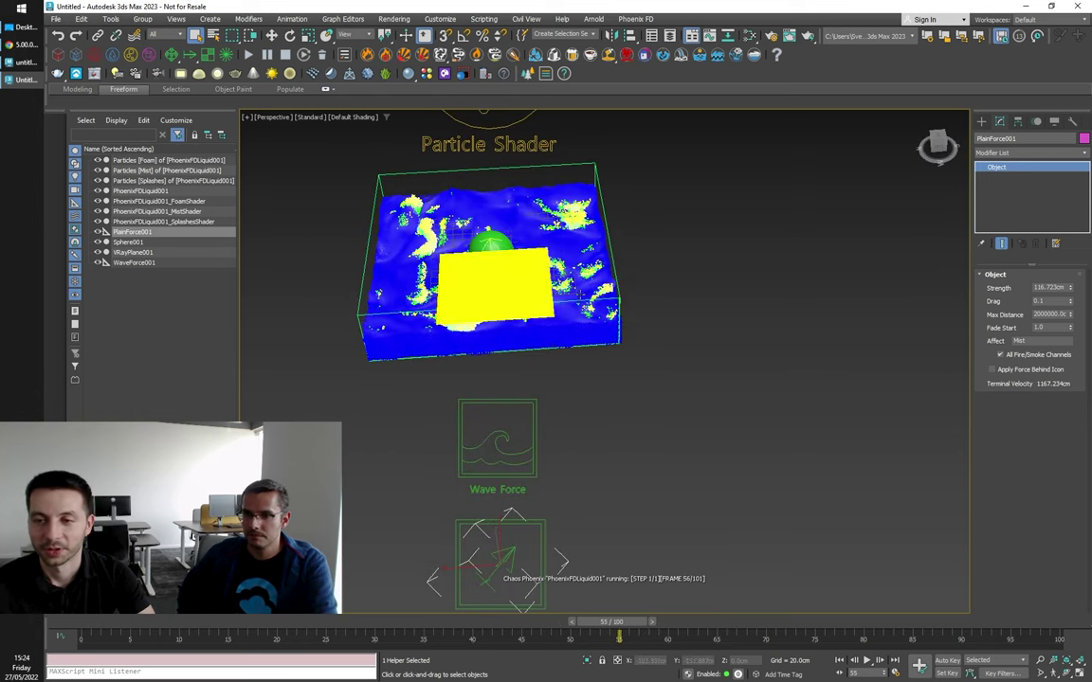
scroll(645, 252, "up", 2)
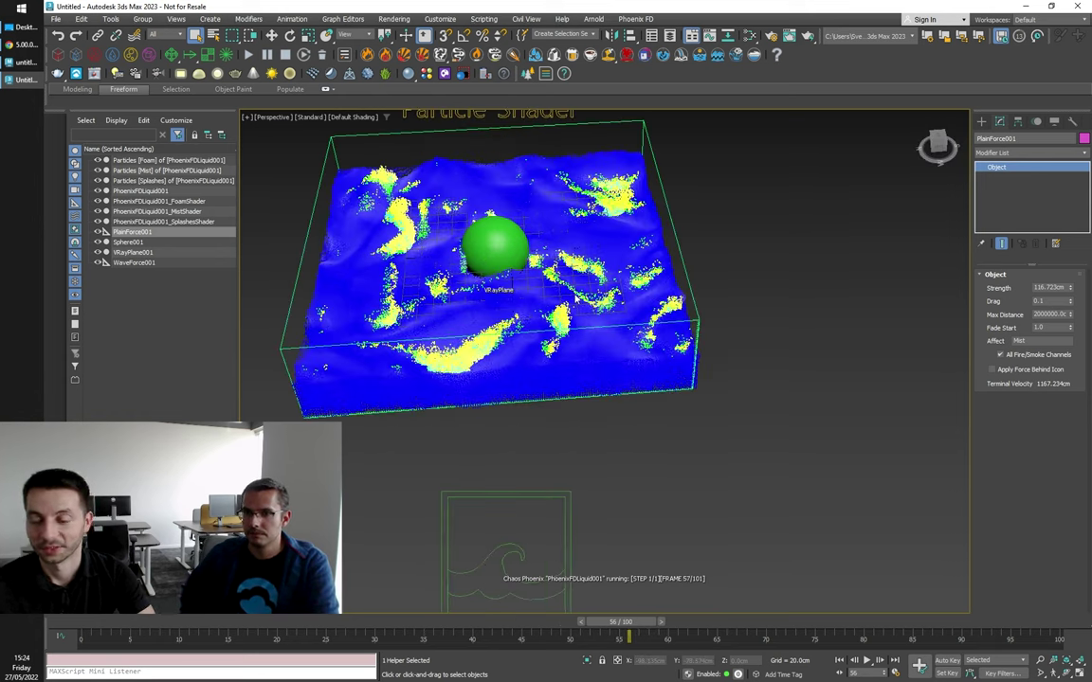
scroll(682, 263, "down", 3)
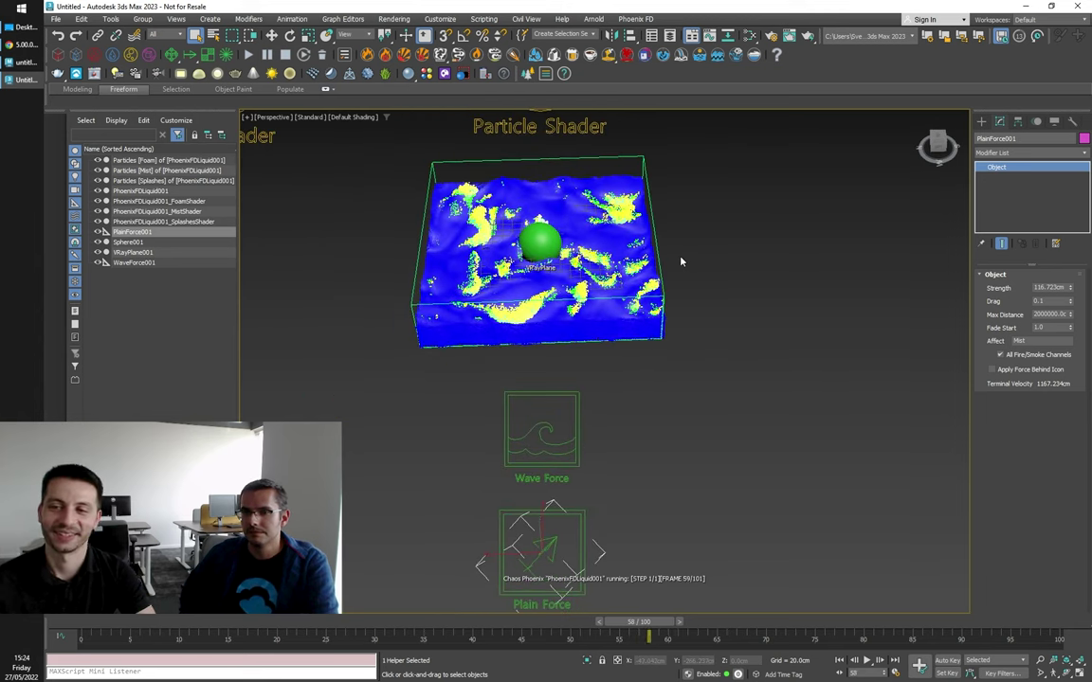
middle_click_drag(701, 261, 662, 362, "alt")
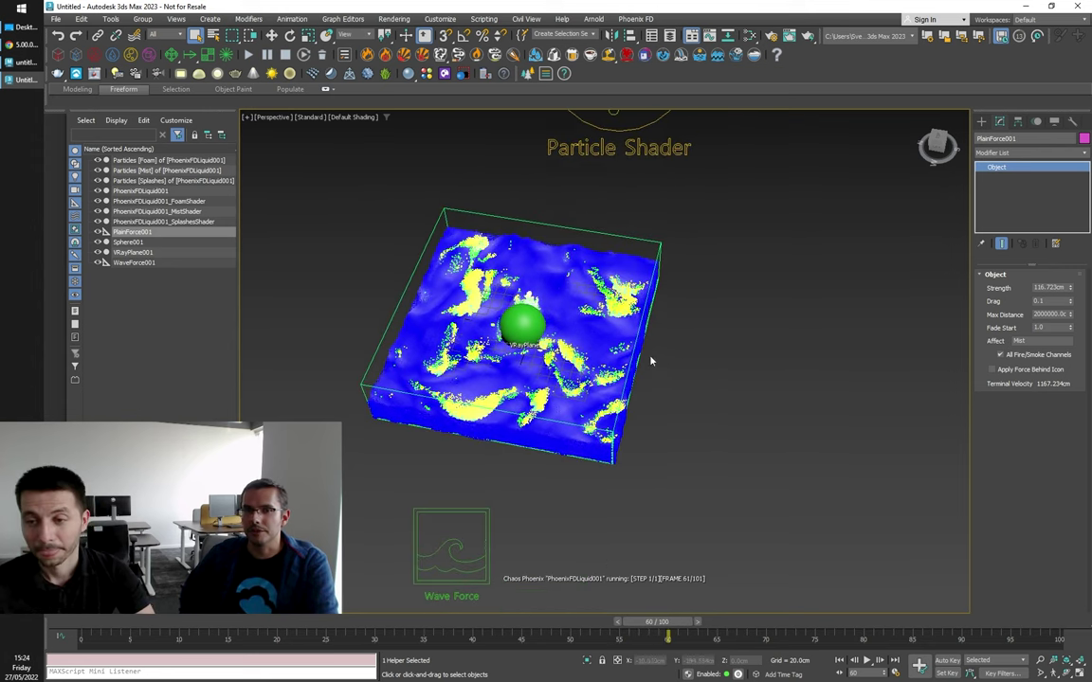
scroll(662, 363, "up", 2)
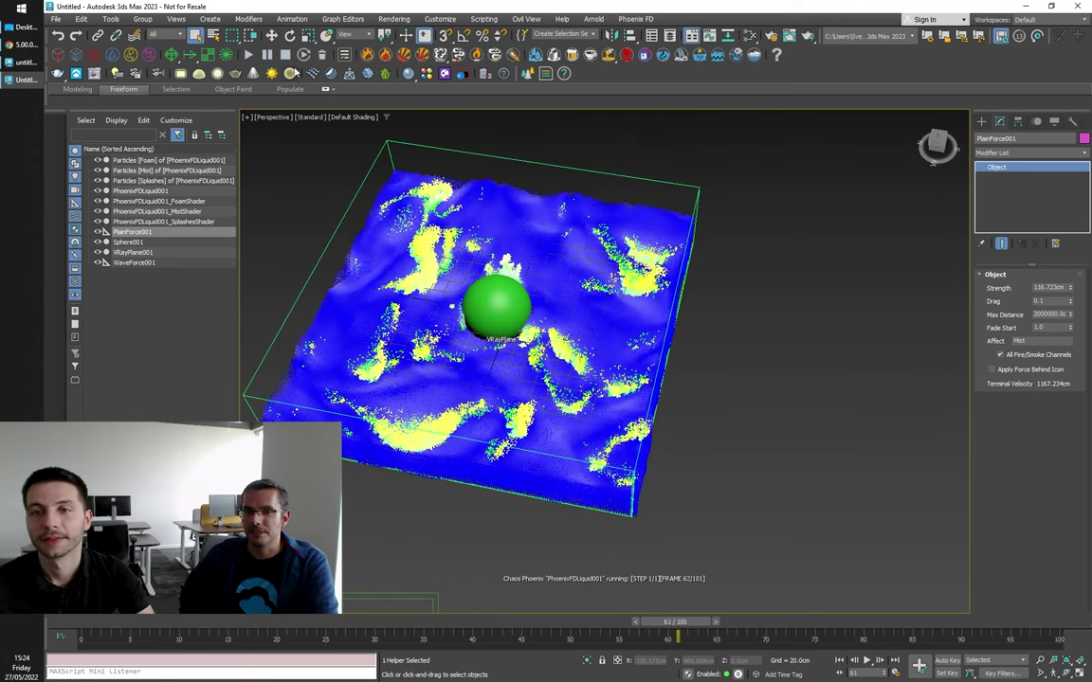
Step: Switch to Chrome and open the Quick Simulation Setup page of the Phoenix for 3ds Max documentation in a new tab
left_click(29, 46)
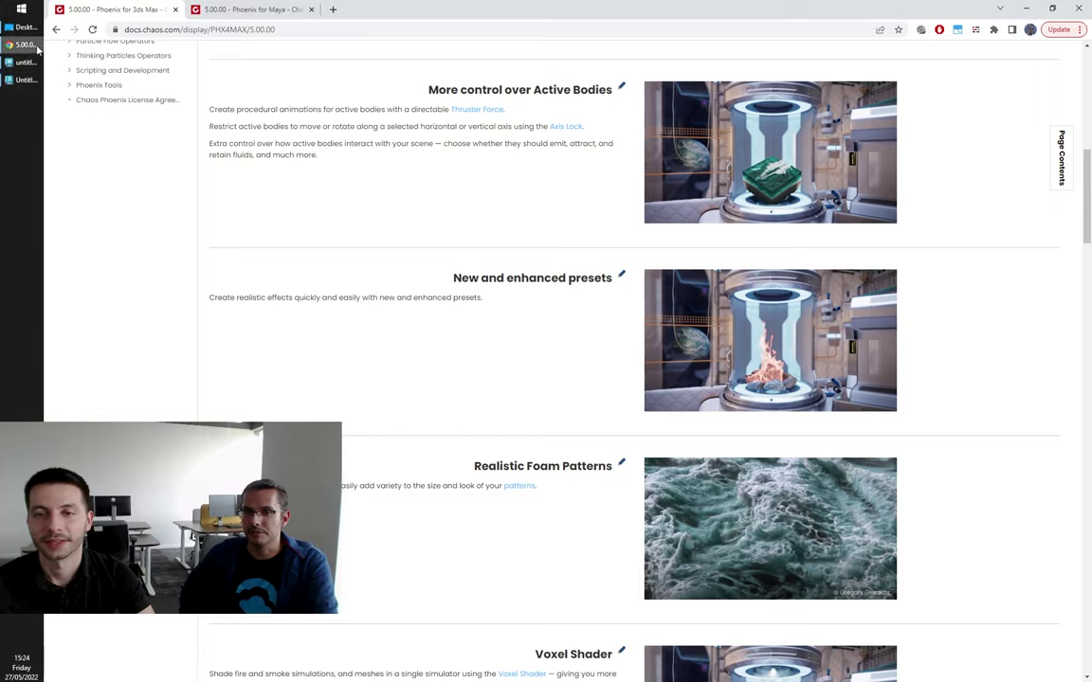
scroll(401, 293, "up", 10)
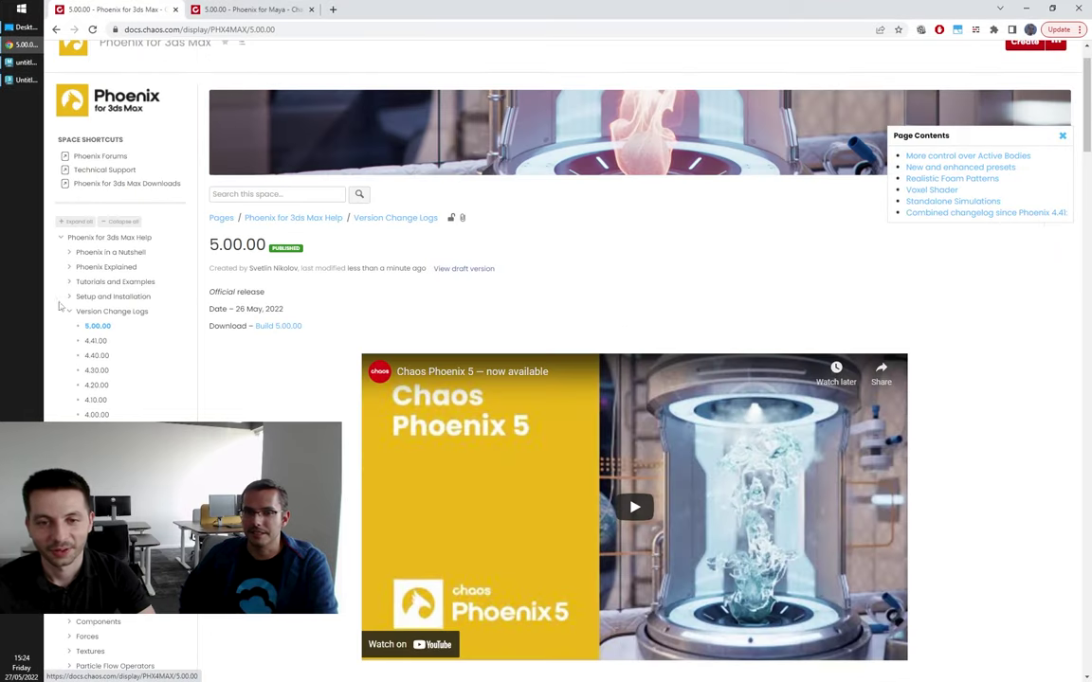
left_click(67, 315)
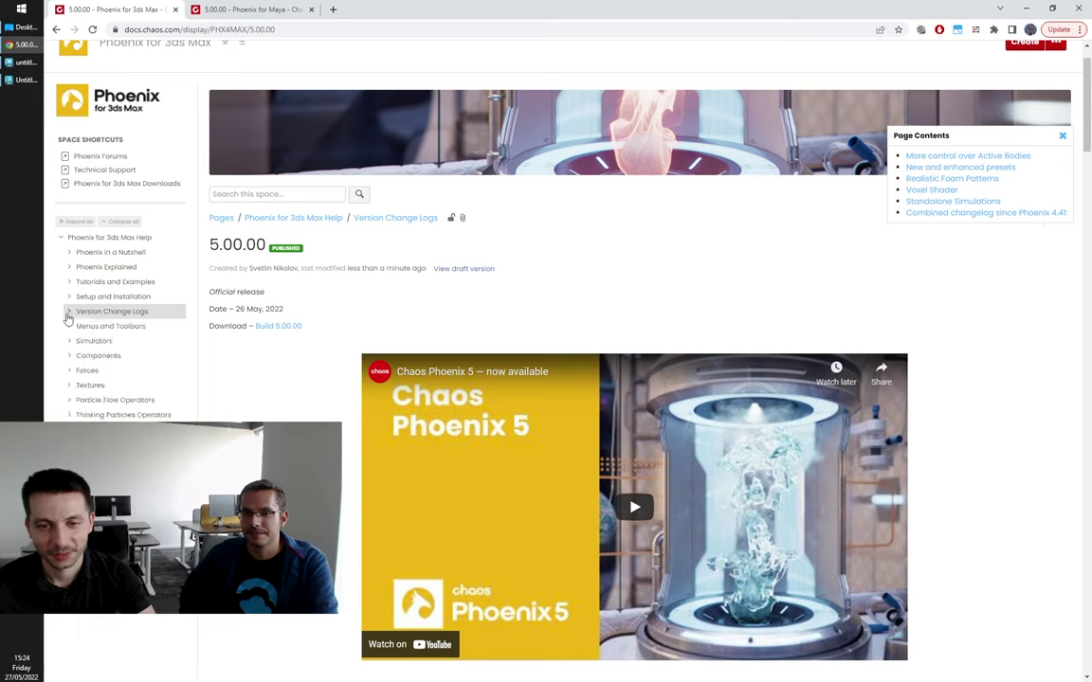
left_click(68, 326)
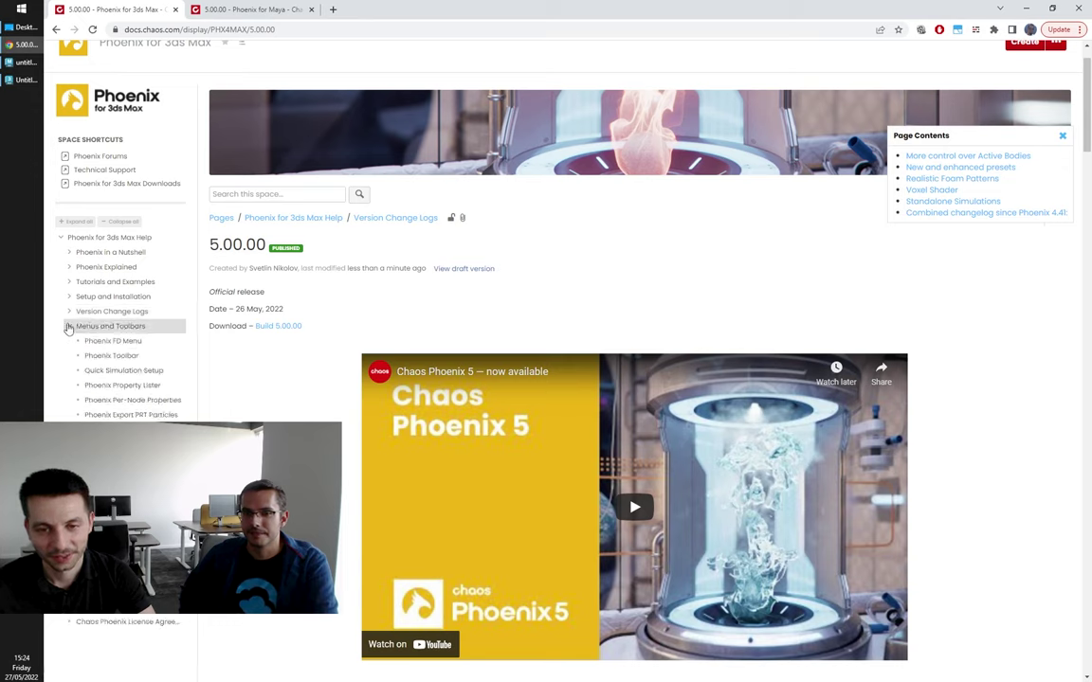
middle_click(117, 374)
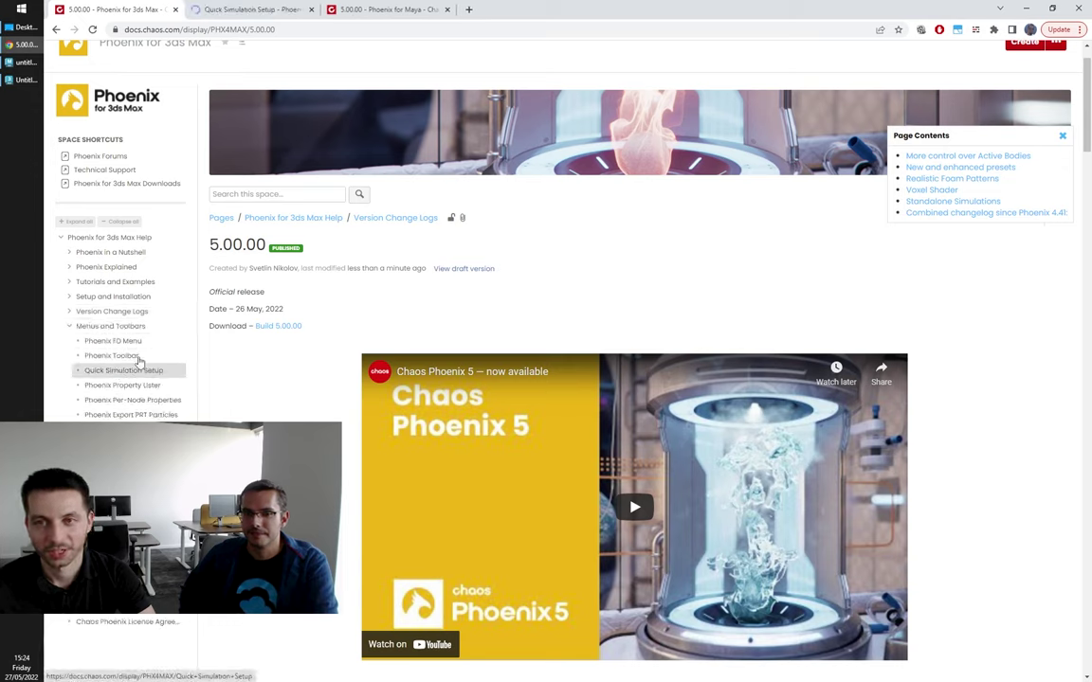
left_click(284, 11)
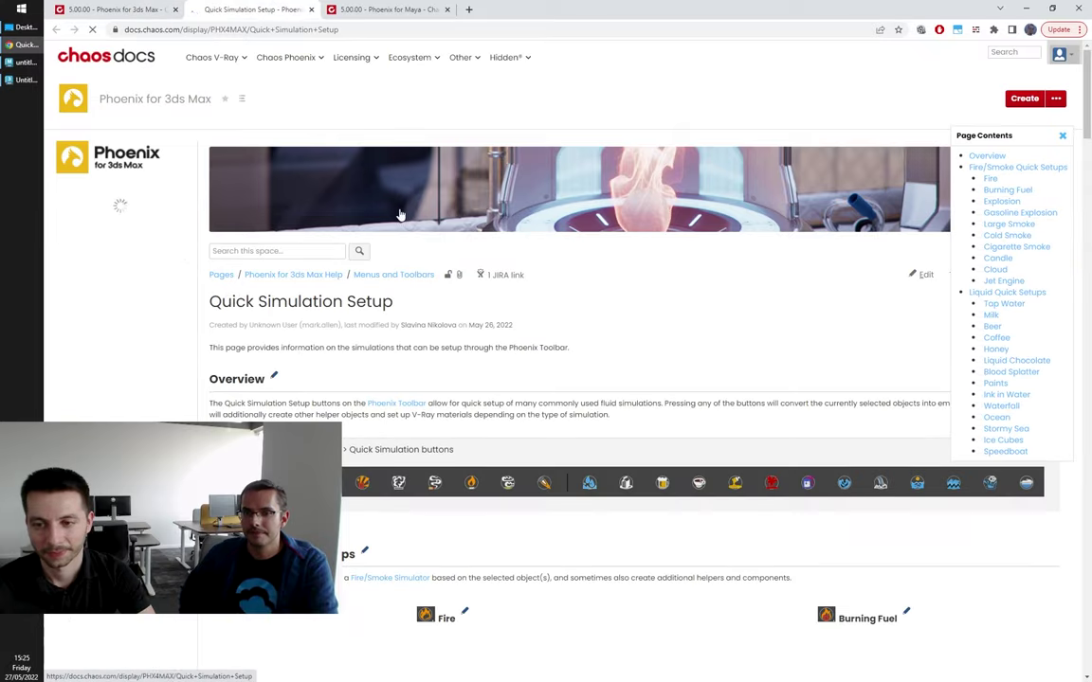
Step: Review the fire/smoke and liquid presets on the Quick Simulation Setup page, from Fire through Stormy Sea
scroll(404, 213, "down", 4)
scroll(631, 265, "down", 12)
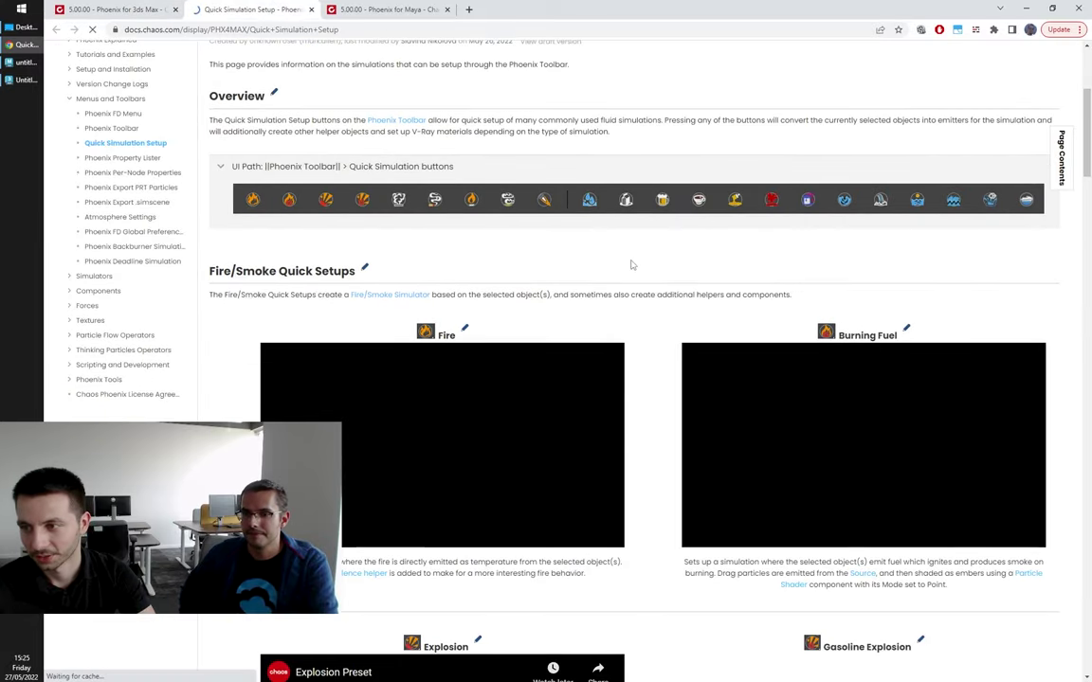
scroll(631, 263, "up", 4)
scroll(981, 259, "up", 3)
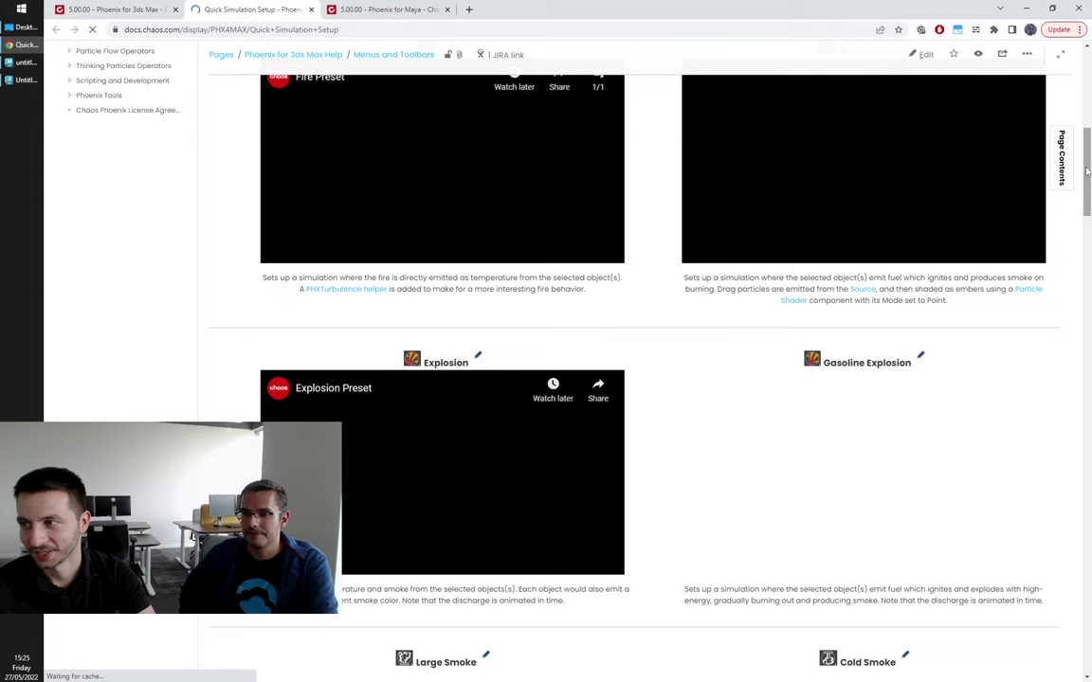
scroll(853, 244, "up", 2)
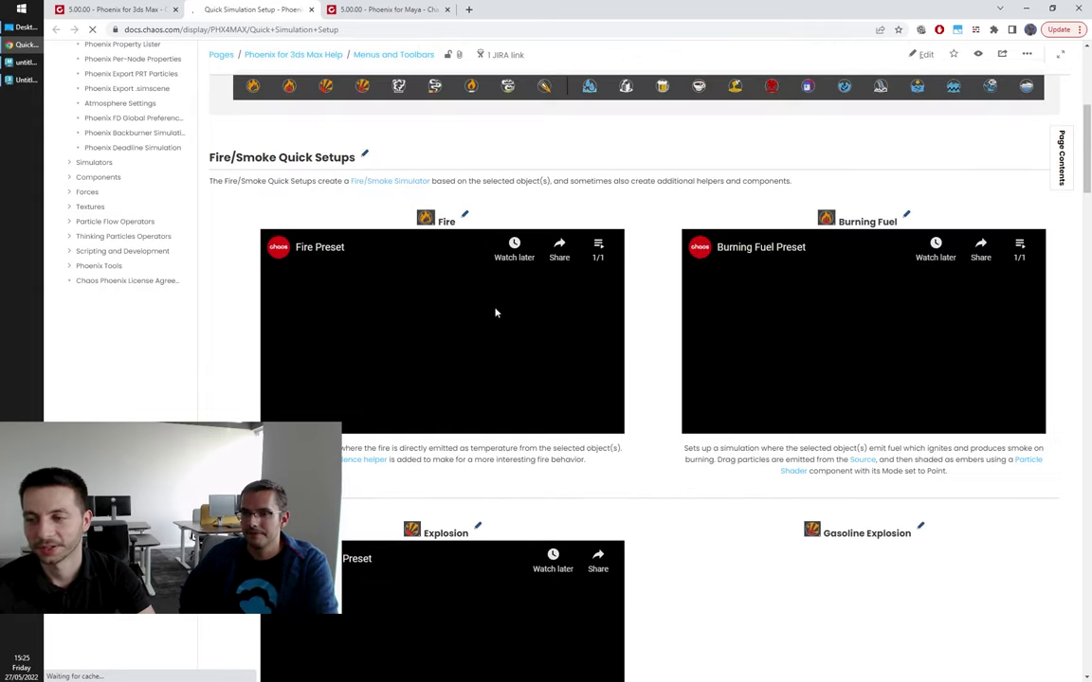
scroll(588, 350, "down", 3)
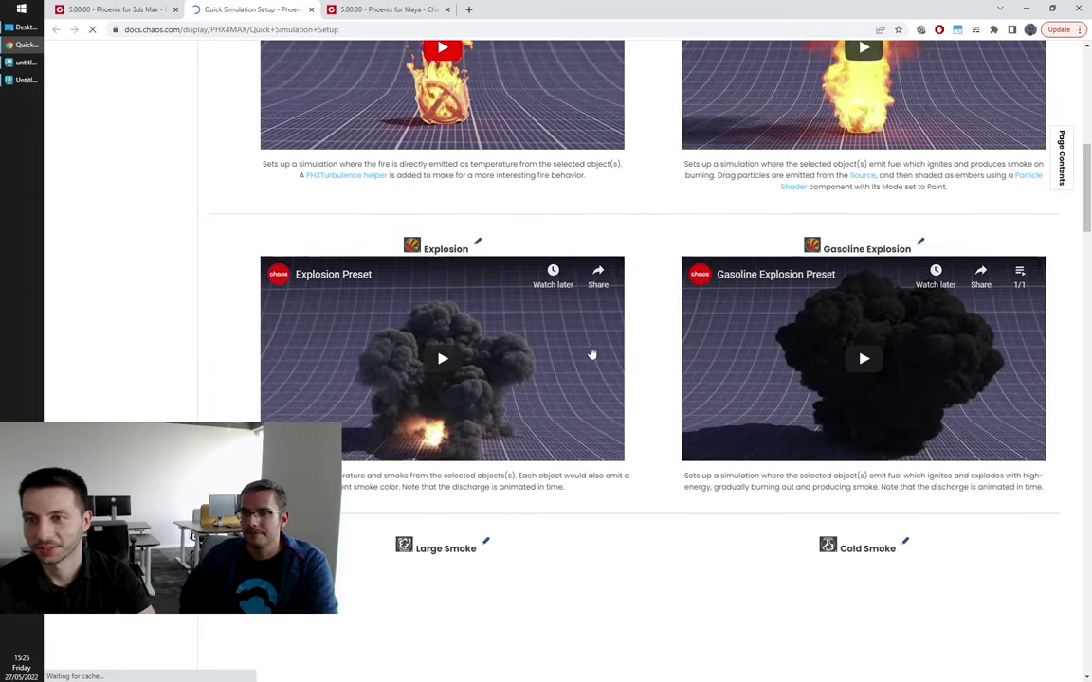
scroll(591, 354, "down", 6)
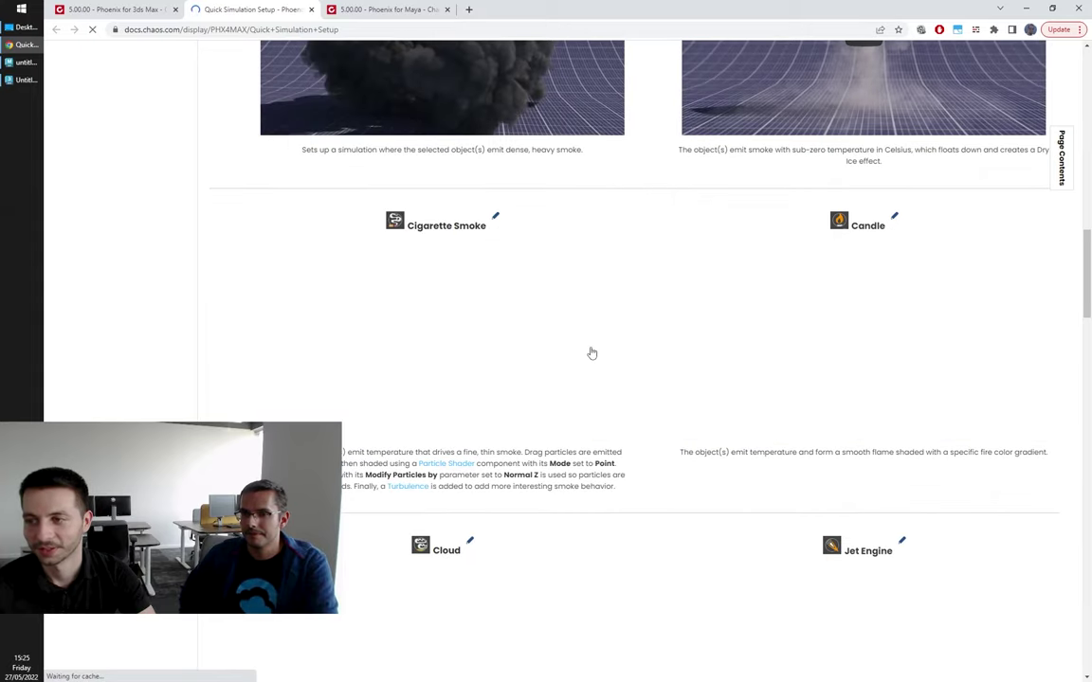
scroll(591, 354, "down", 4)
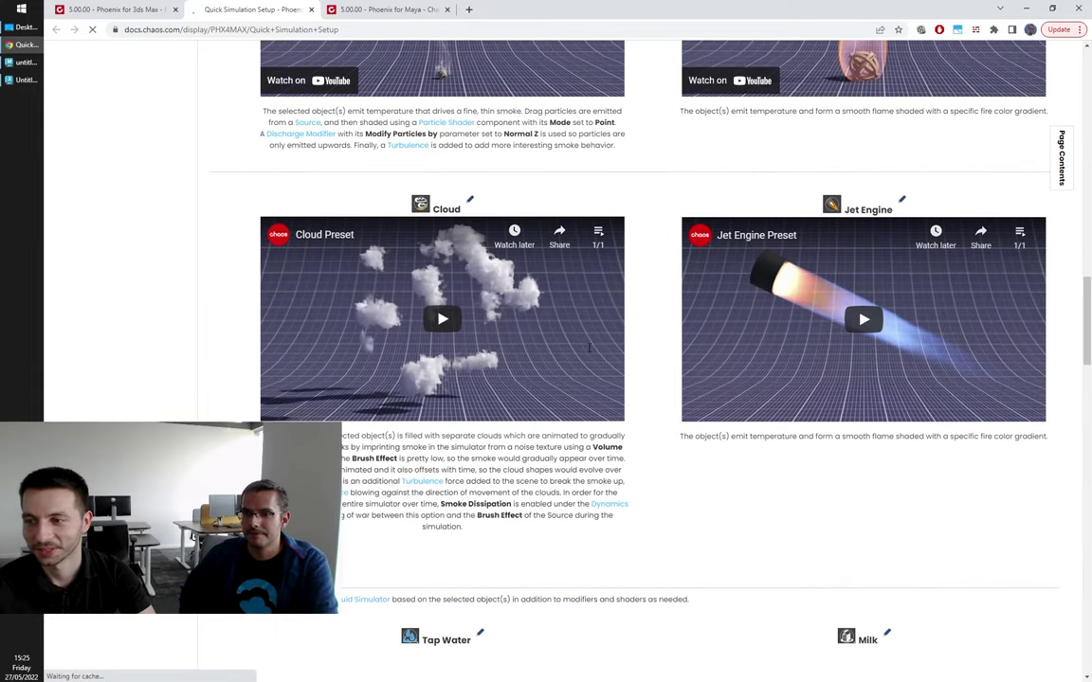
scroll(589, 347, "down", 3)
scroll(589, 353, "down", 1)
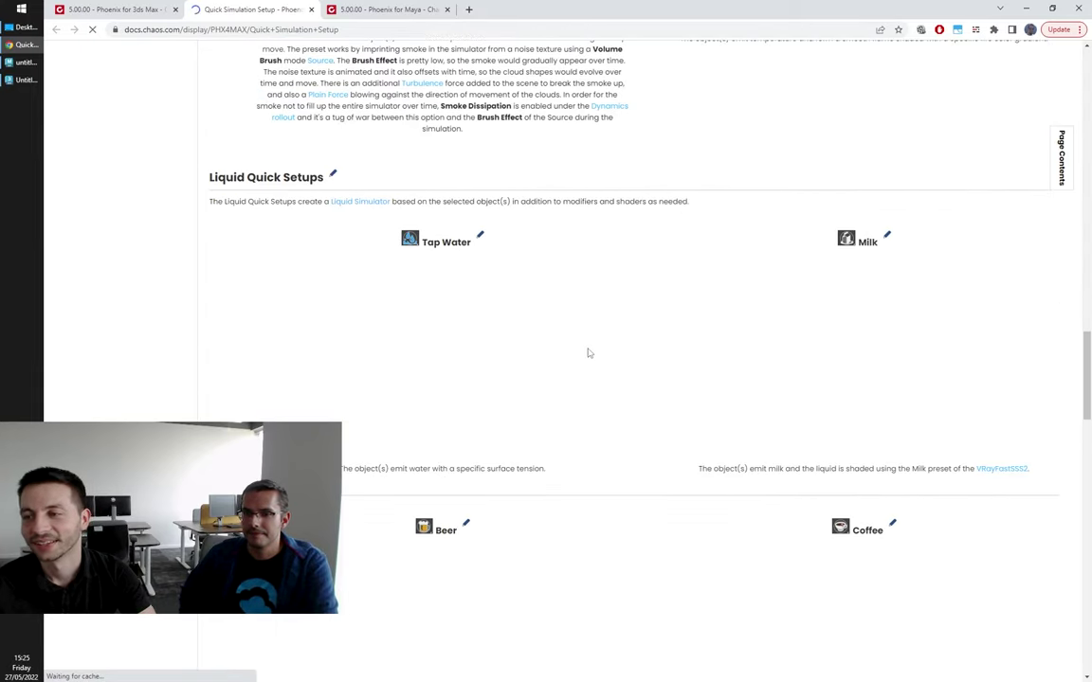
scroll(588, 353, "down", 7)
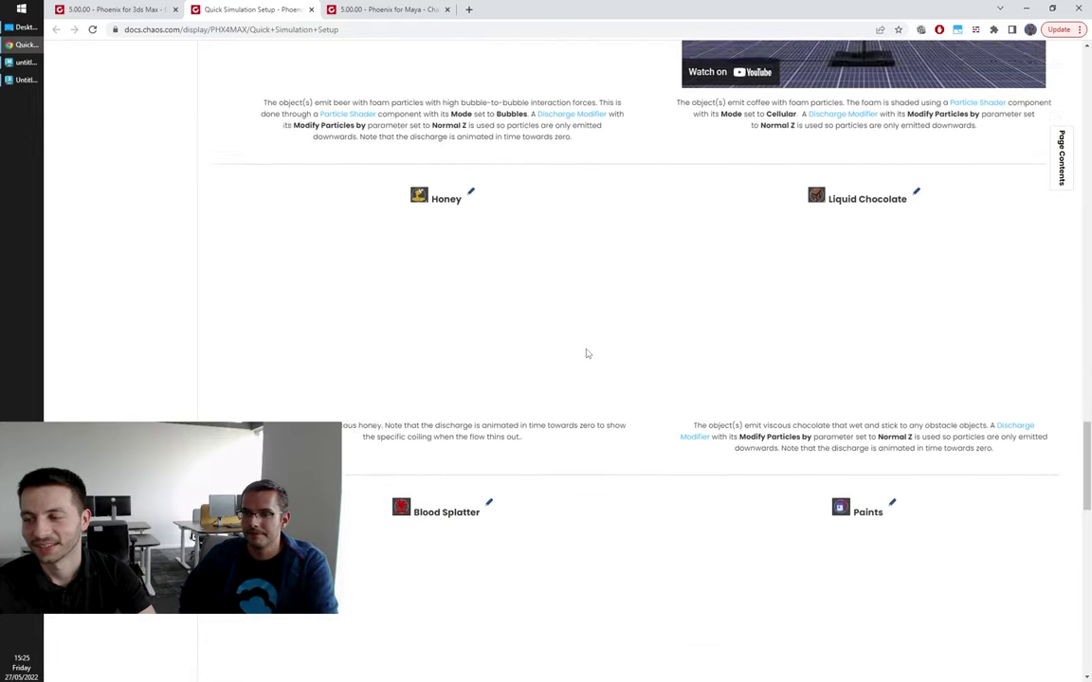
scroll(587, 353, "down", 6)
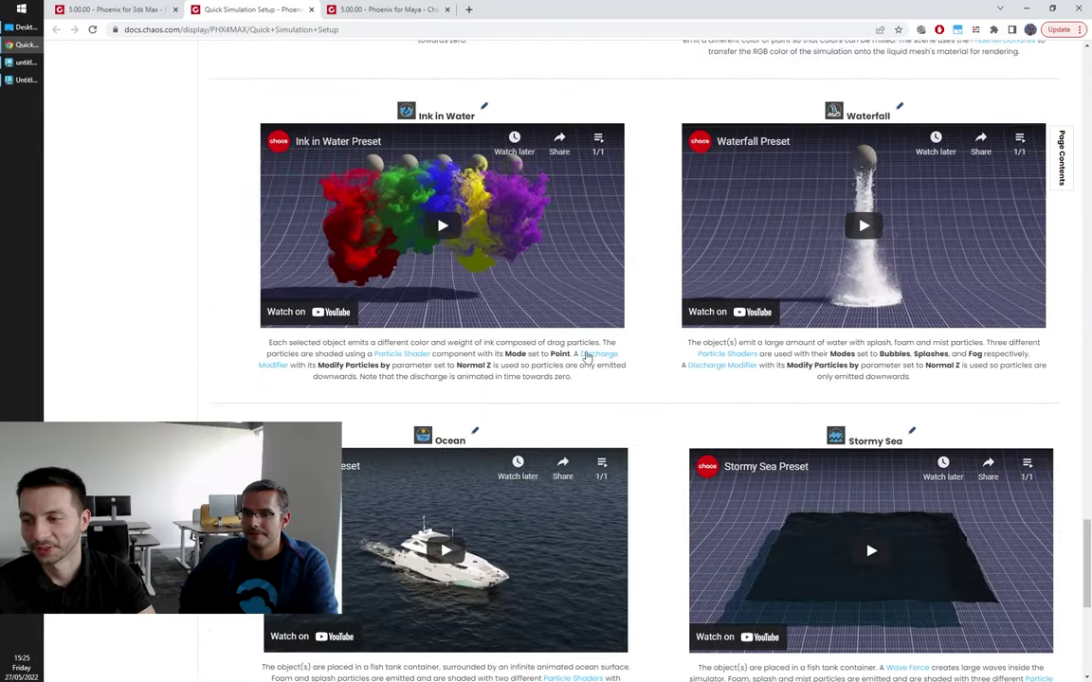
Step: Watch the Stormy Sea Preset video in full screen, then return to the page and pause it
scroll(587, 356, "down", 2)
left_click(832, 393)
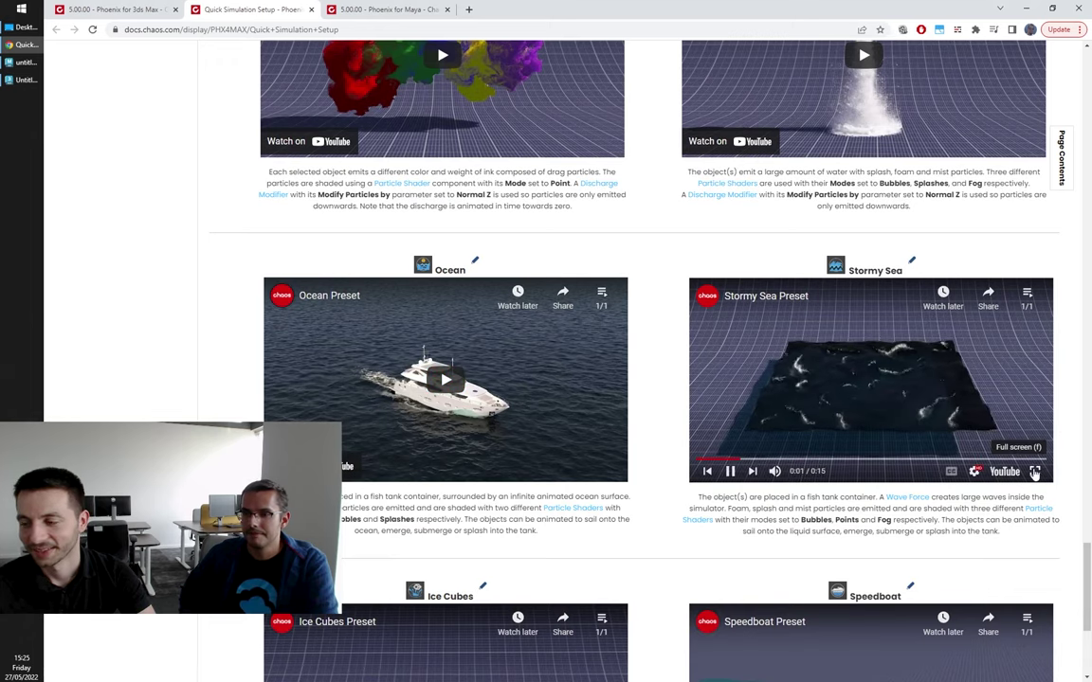
left_click(1035, 471)
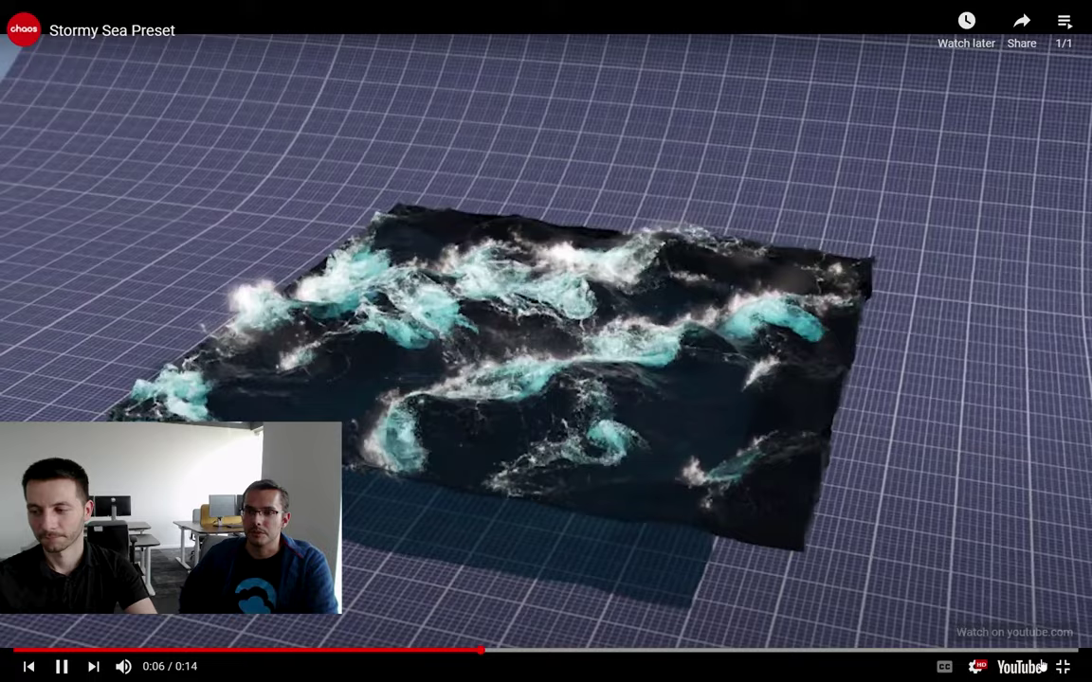
left_click(1061, 666)
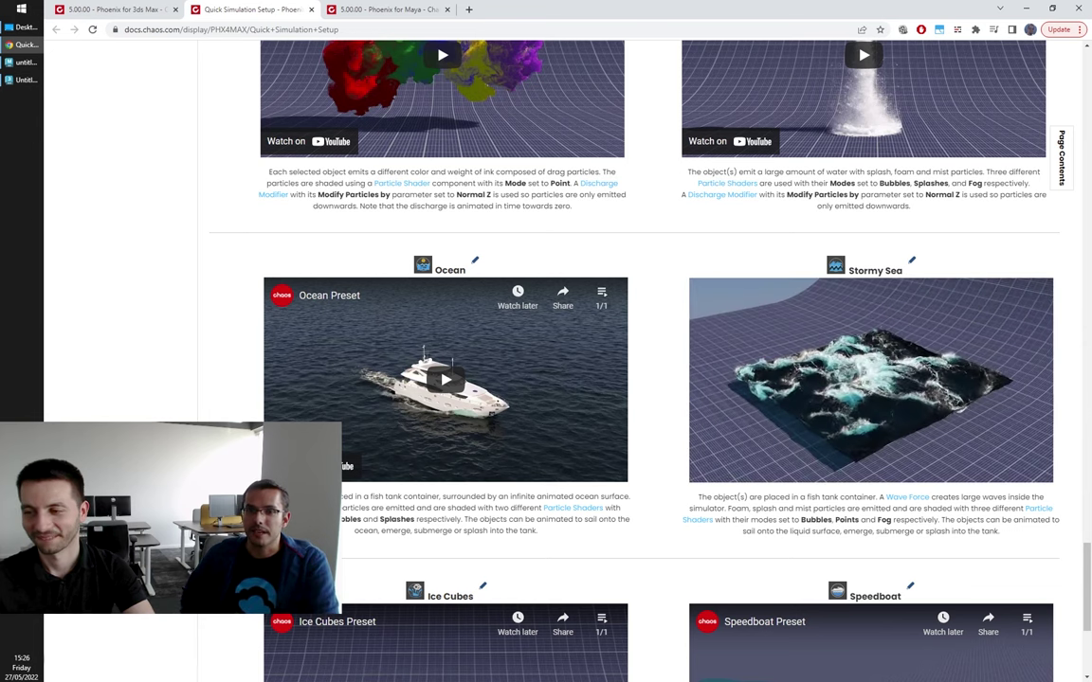
left_click(811, 409)
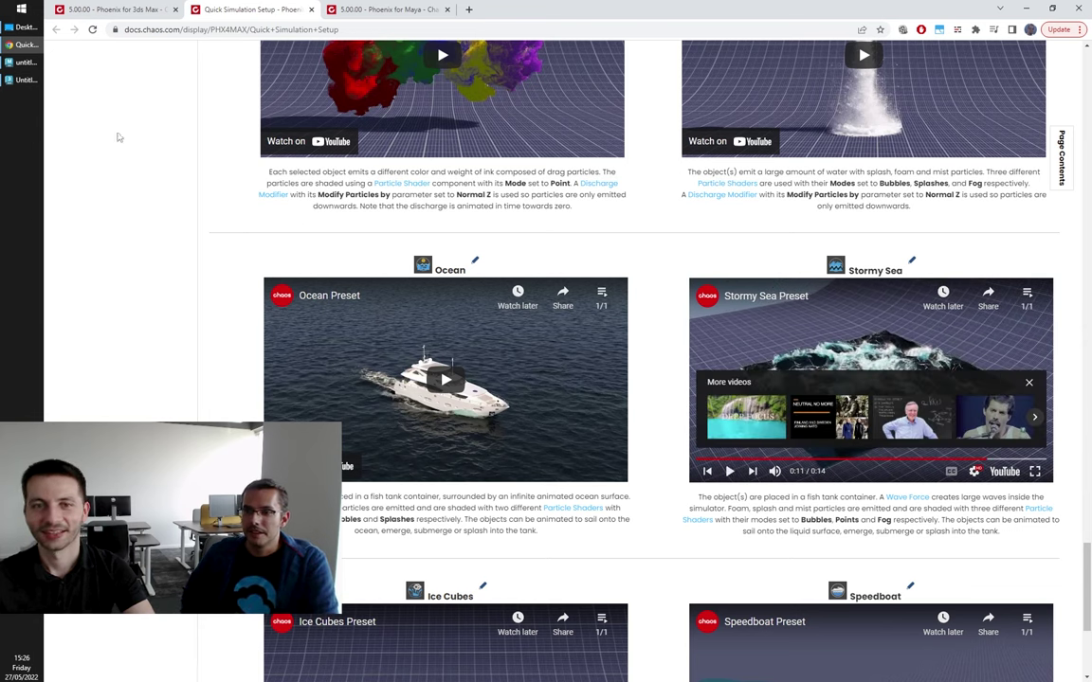
Step: Switch to 3ds Max, select the sphere in the stormy sea, and examine the simulated particles around it
left_click(21, 80)
middle_click_drag(736, 468, 761, 447, "alt")
scroll(761, 448, "down", 2)
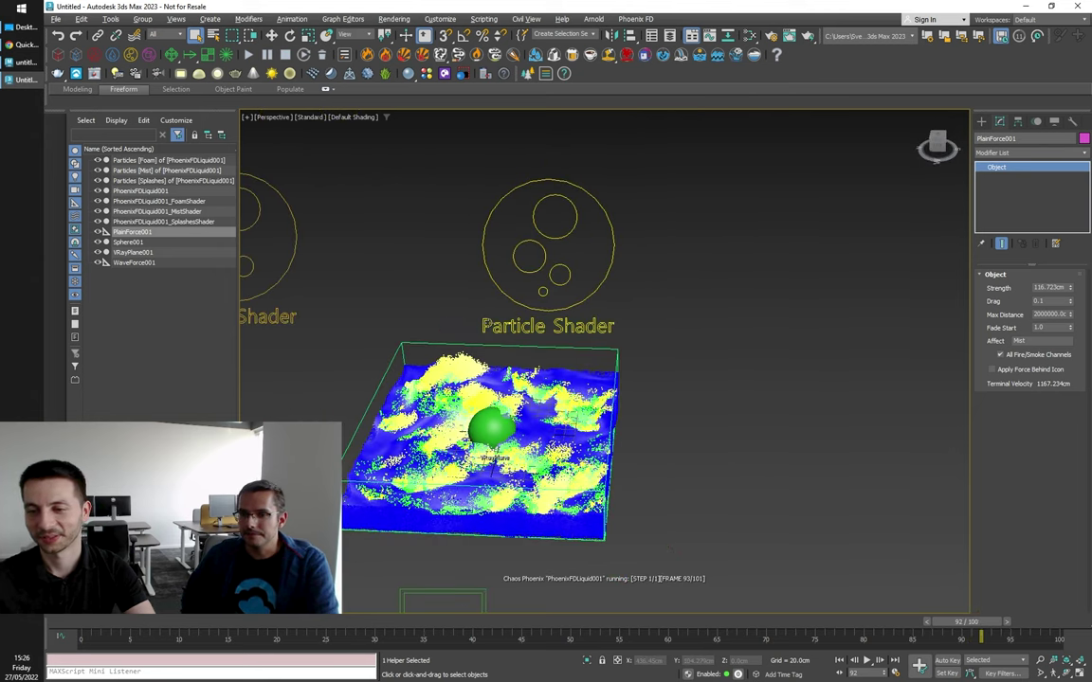
middle_click_drag(729, 439, 776, 346)
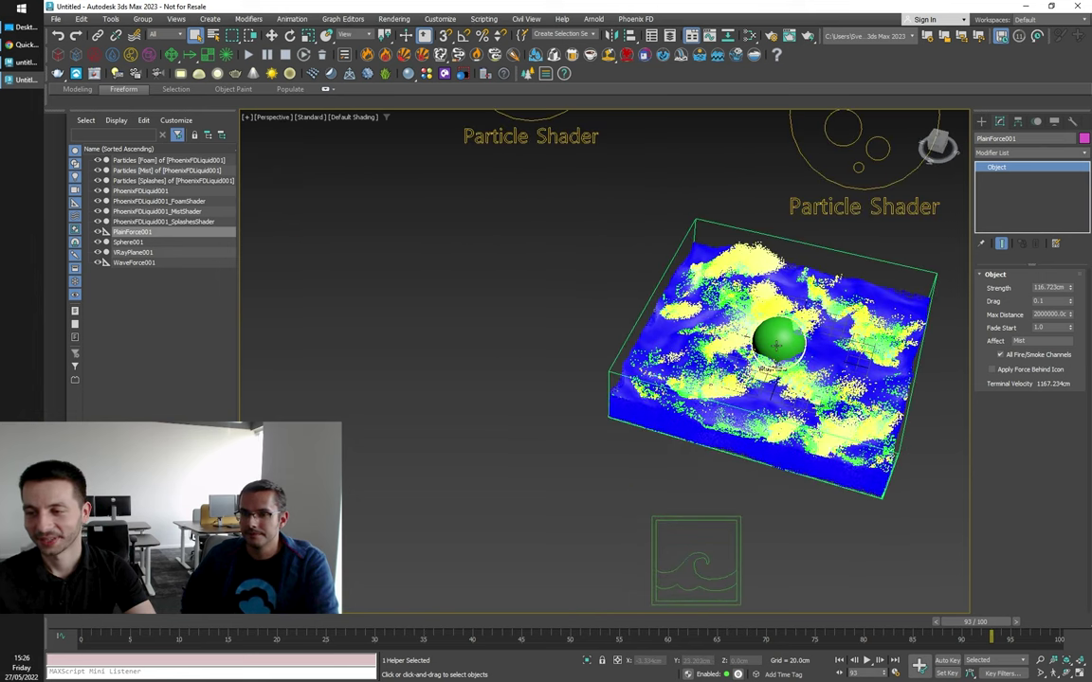
left_click(777, 346)
middle_click_drag(911, 451, 771, 453)
scroll(605, 362, "up", 2)
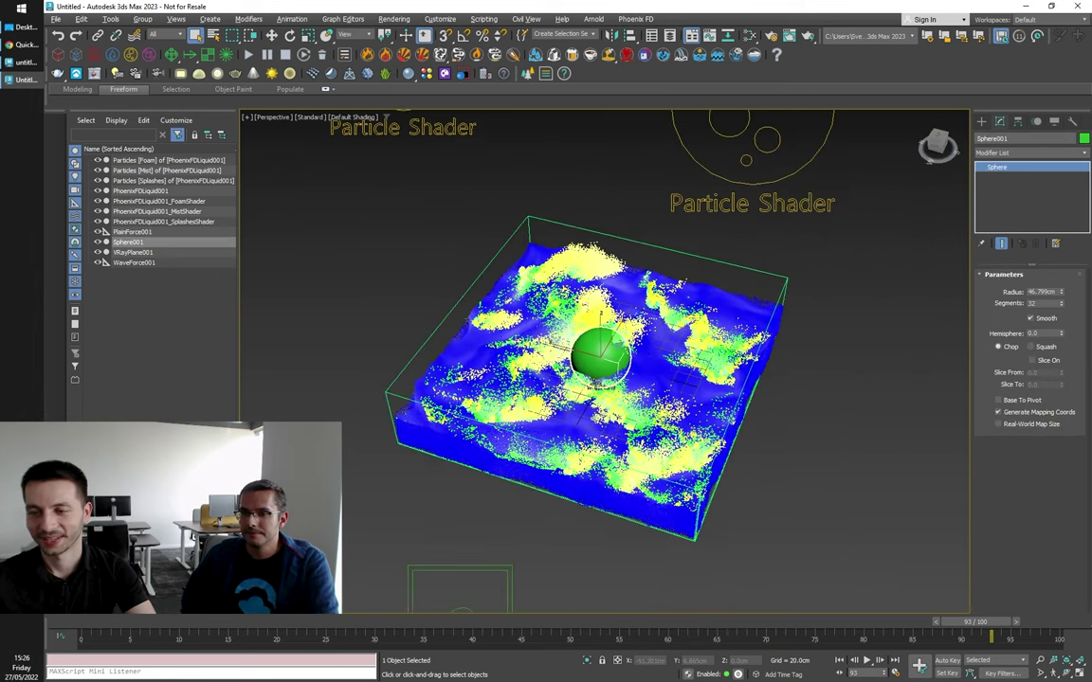
scroll(597, 381, "up", 2)
middle_click_drag(834, 493, 823, 482, "alt")
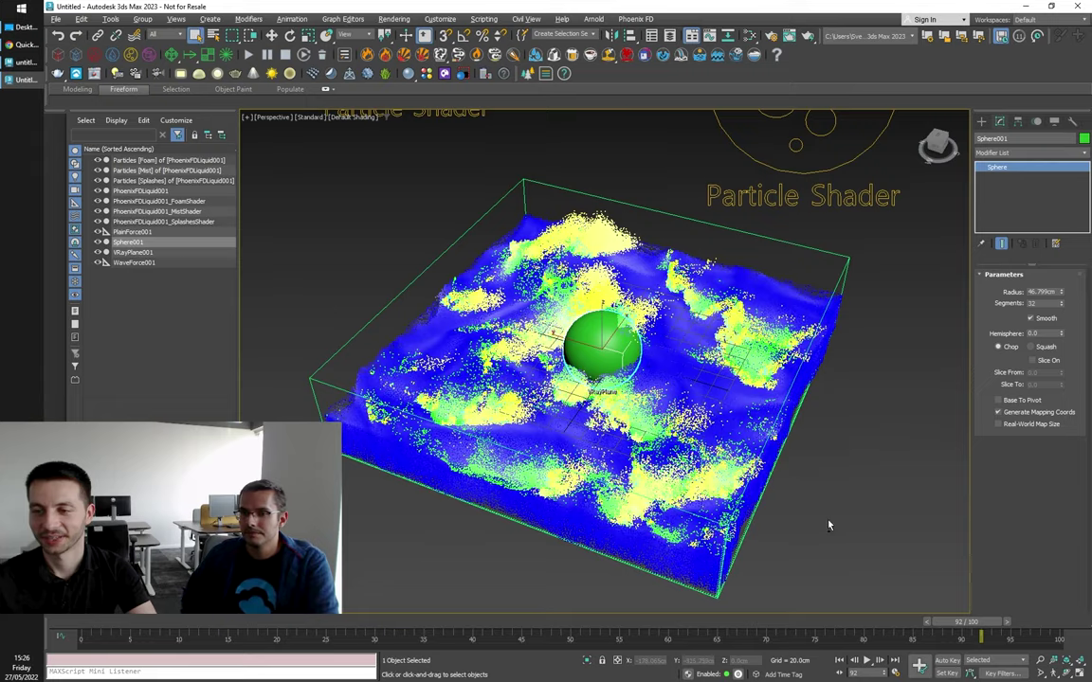
Step: Move the timeline to frame 76 and examine how the waves and foam pass the sphere from several angles
middle_click_drag(745, 467, 742, 510, "alt")
middle_click_drag(669, 463, 690, 491, "alt")
left_click_drag(976, 628, 824, 629)
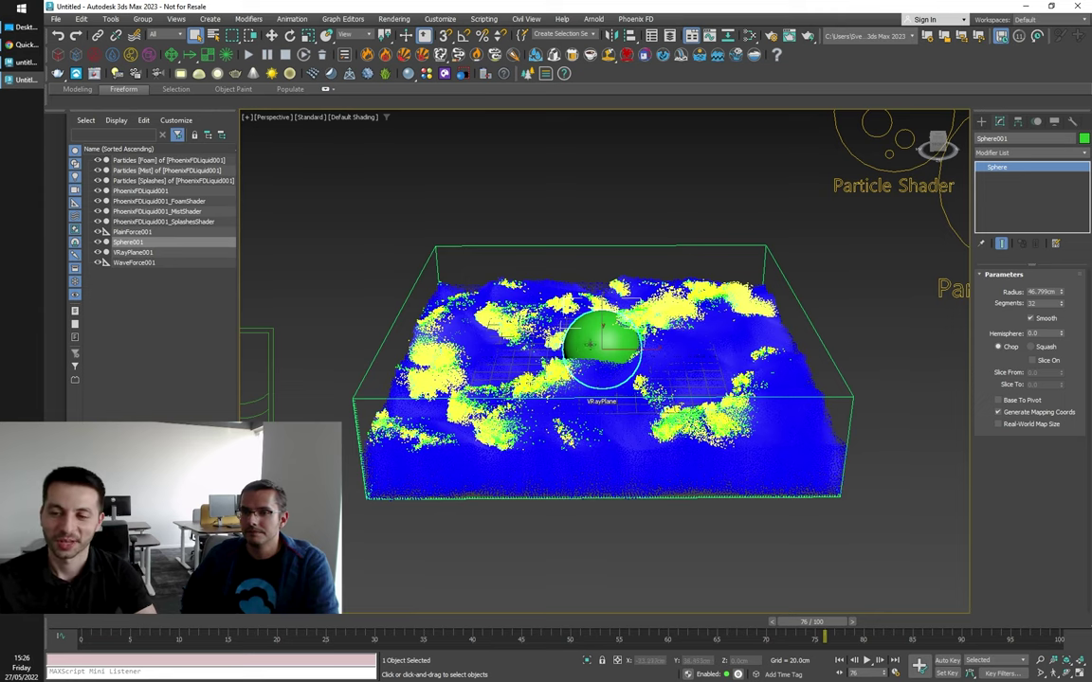
middle_click_drag(568, 327, 569, 365, "alt")
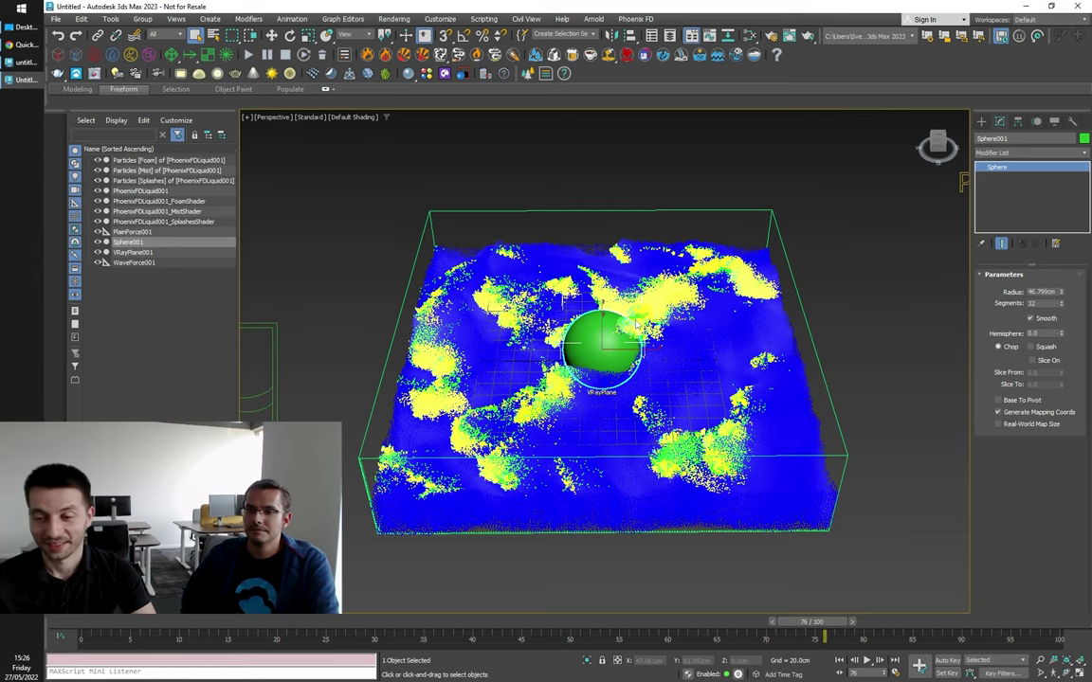
scroll(636, 323, "up", 2)
scroll(636, 323, "down", 2)
mouse_move(650, 375)
middle_mouse_down("alt")
mouse_move(650, 352)
mouse_move(651, 363)
middle_mouse_up("alt")
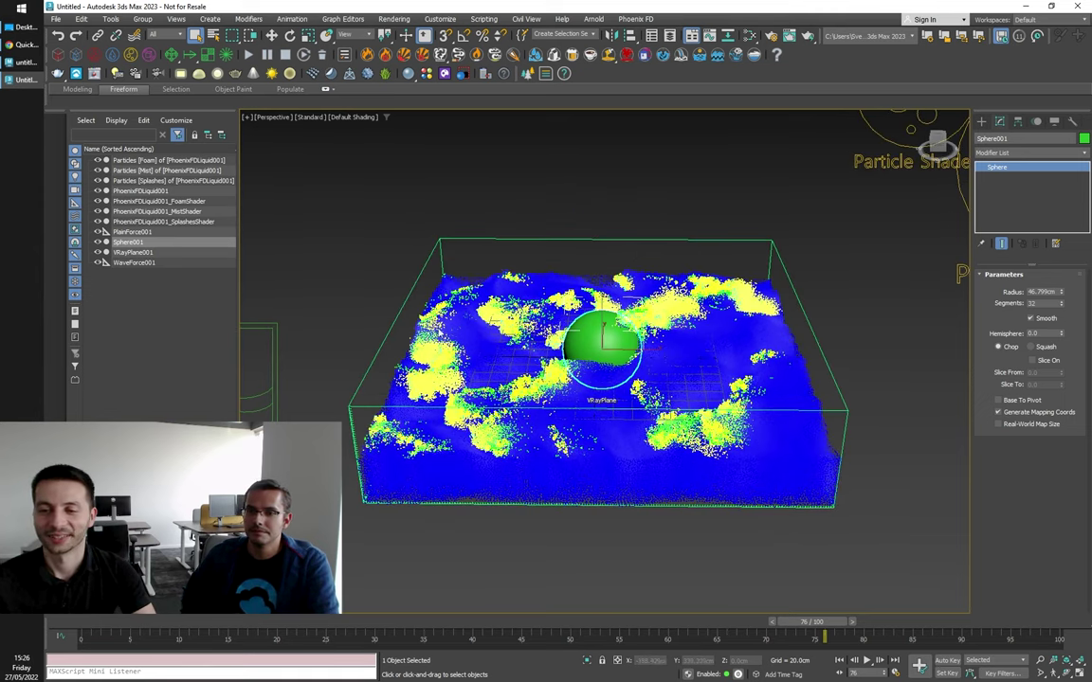
middle_click_drag(494, 383, 448, 349, "alt")
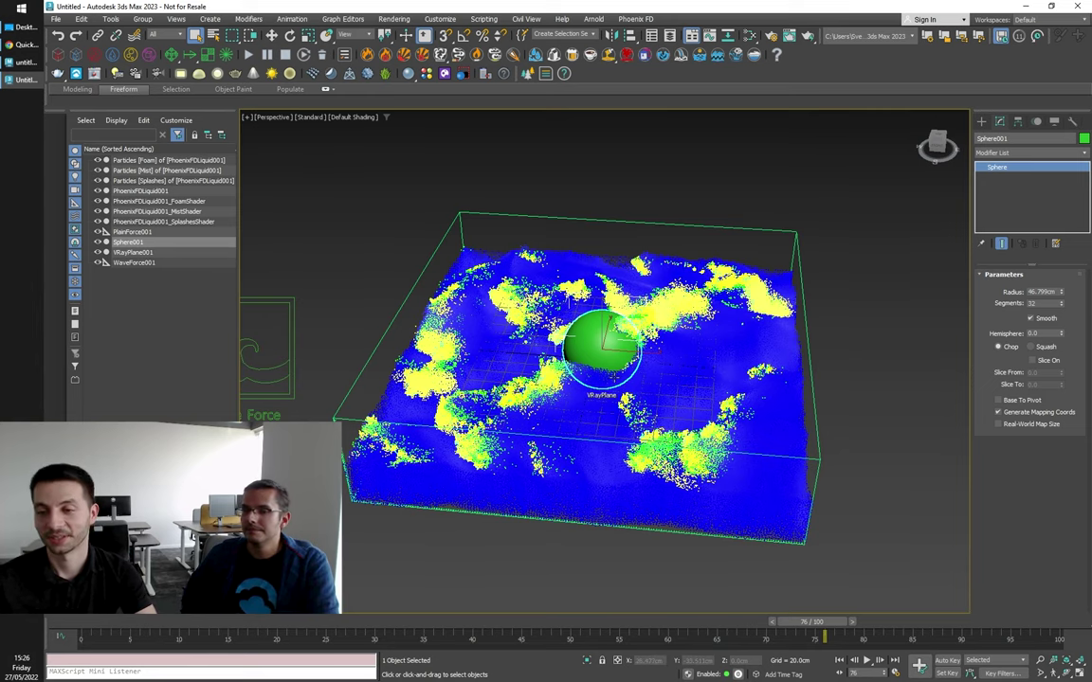
middle_click_drag(544, 369, 547, 377, "alt")
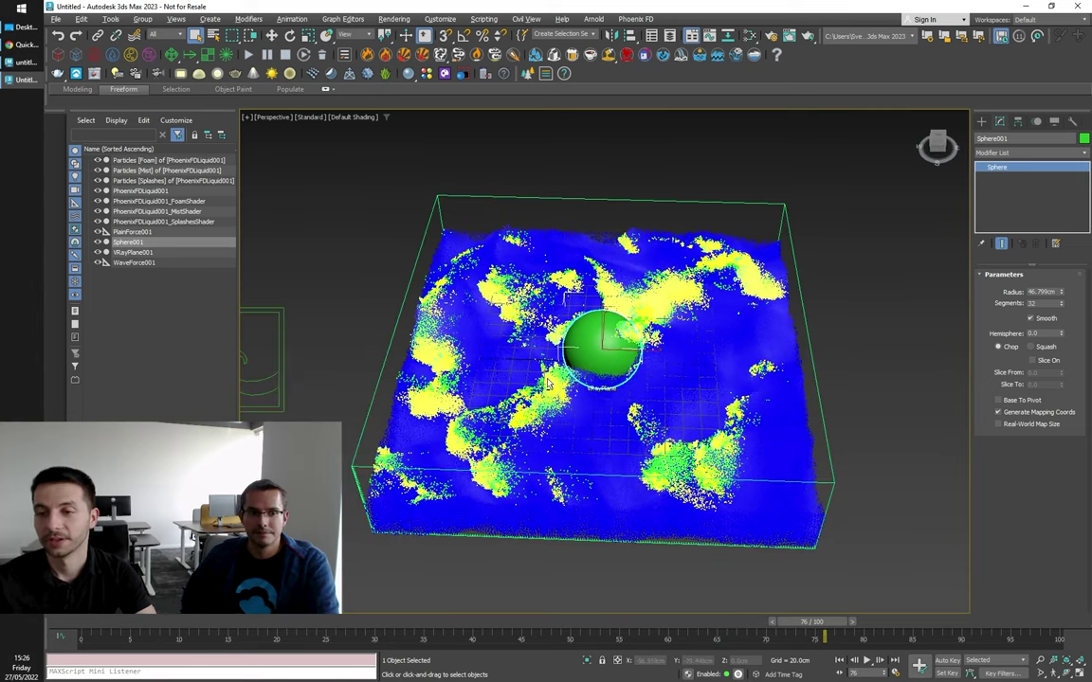
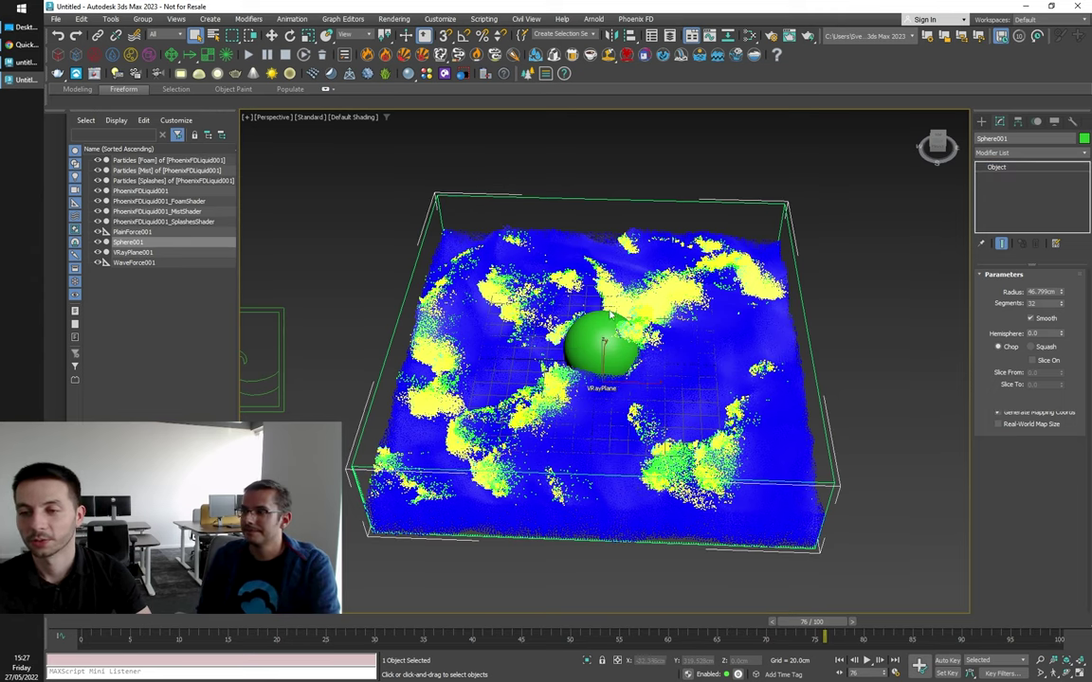
Step: Select the Phoenix liquid simulator and collapse its Preview settings
left_click(497, 219)
middle_click_drag(497, 220, 540, 237, "alt")
middle_click_drag(567, 320, 512, 347, "alt")
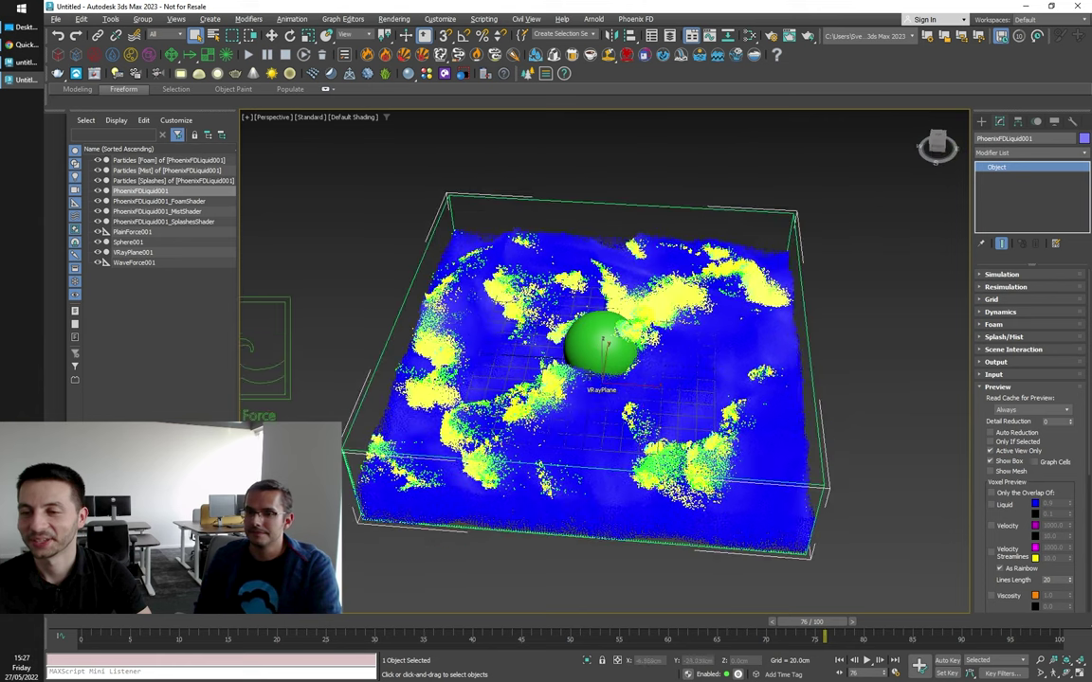
middle_click_drag(919, 361, 773, 327)
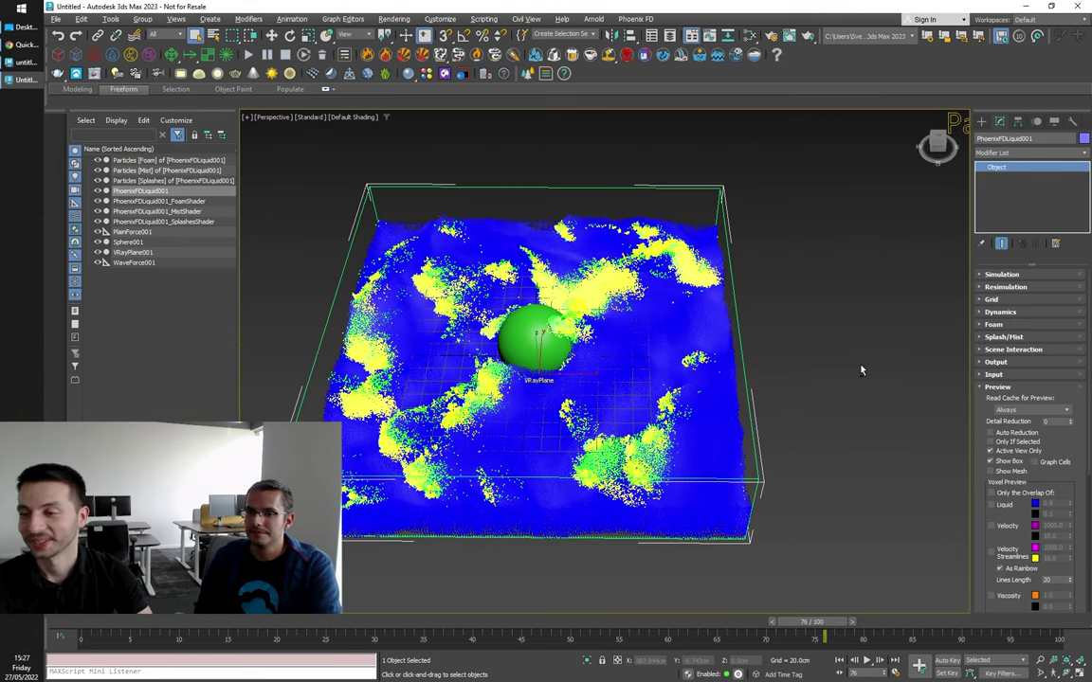
left_click(996, 387)
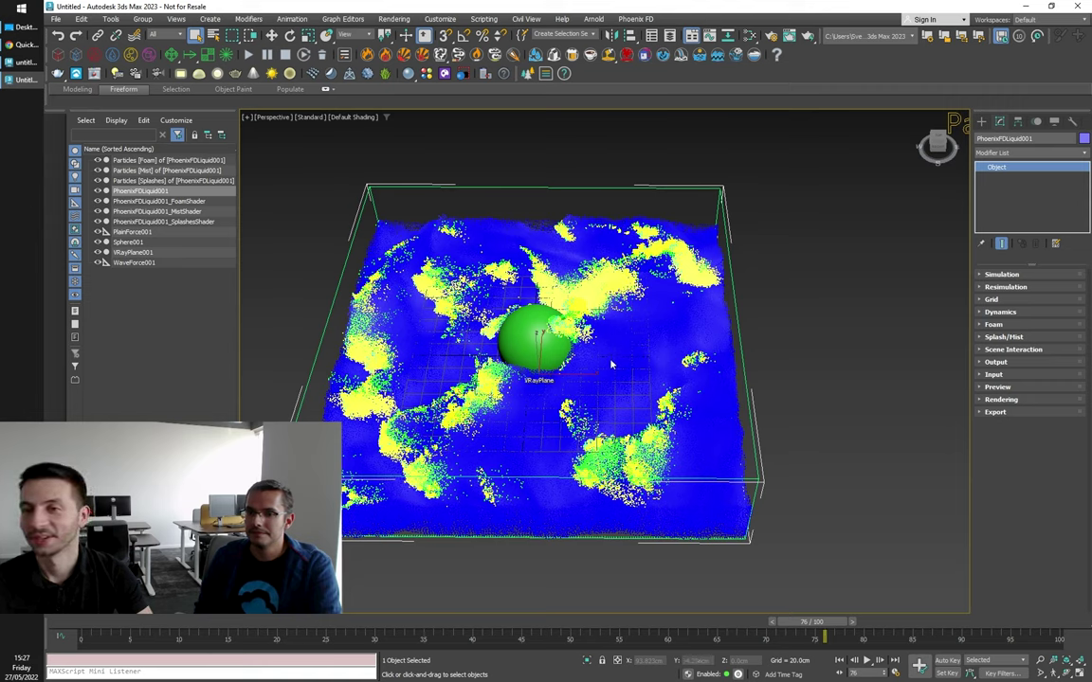
Step: Create a Phoenix Active Bodies helper beside the simulator's box and show its modifiable settings
left_click(129, 56)
left_click_drag(796, 374, 838, 390)
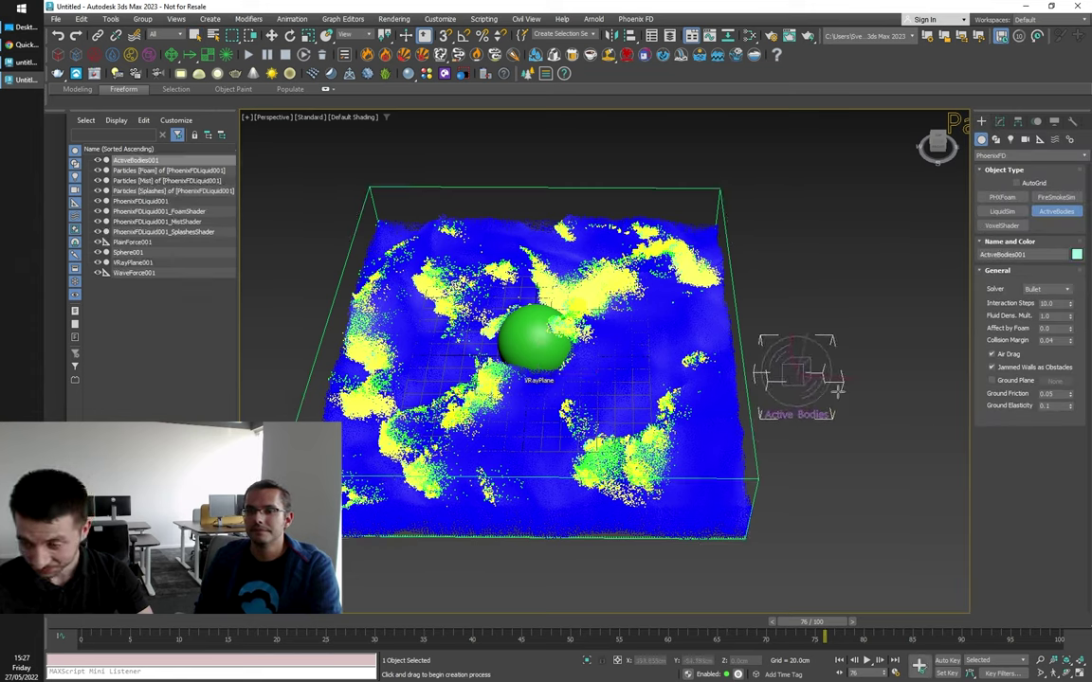
left_click(999, 123)
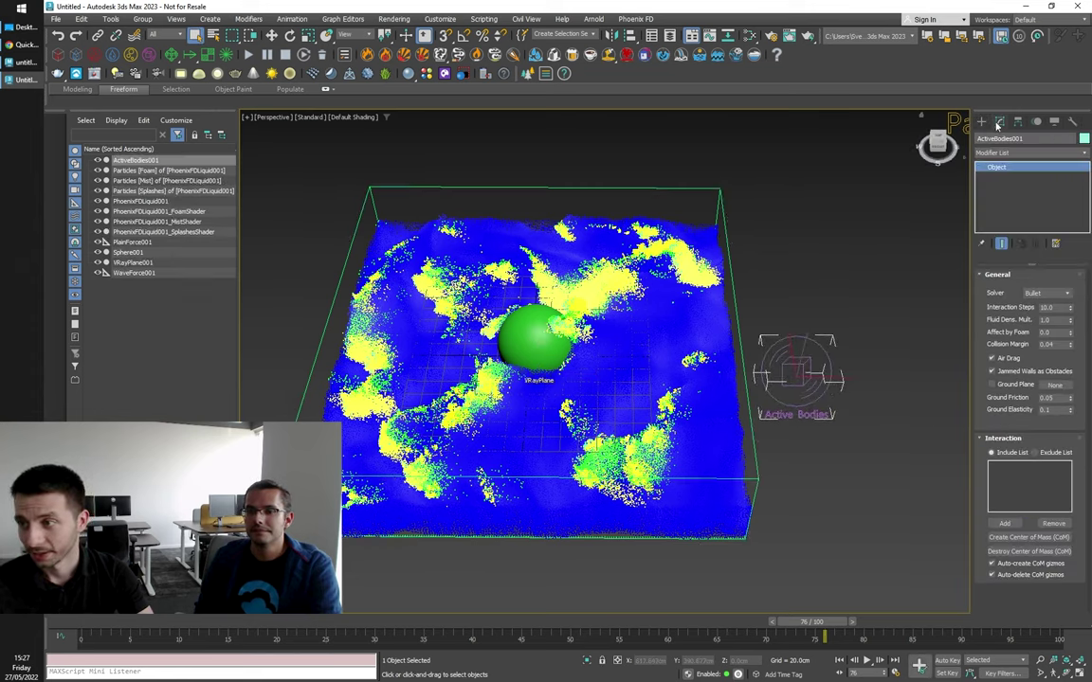
Step: Add the sphere to the Active Bodies helper's Interaction include list
left_click(1005, 523)
left_click(537, 329)
middle_click_drag(537, 329, 643, 251, "alt")
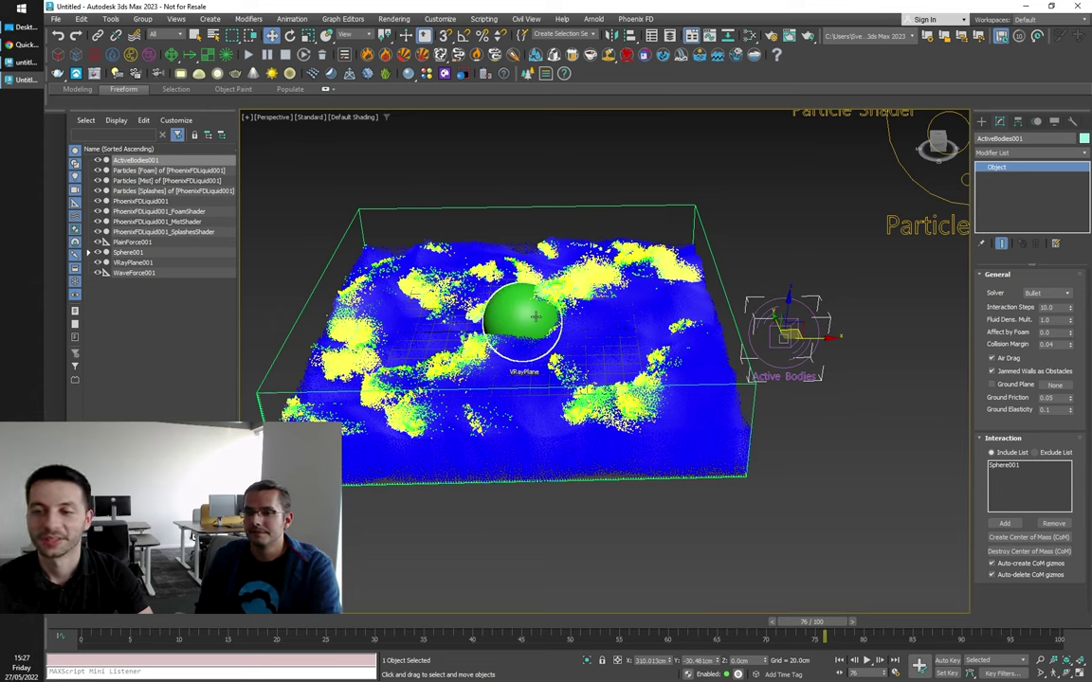
middle_click_drag(547, 352, 582, 335, "alt")
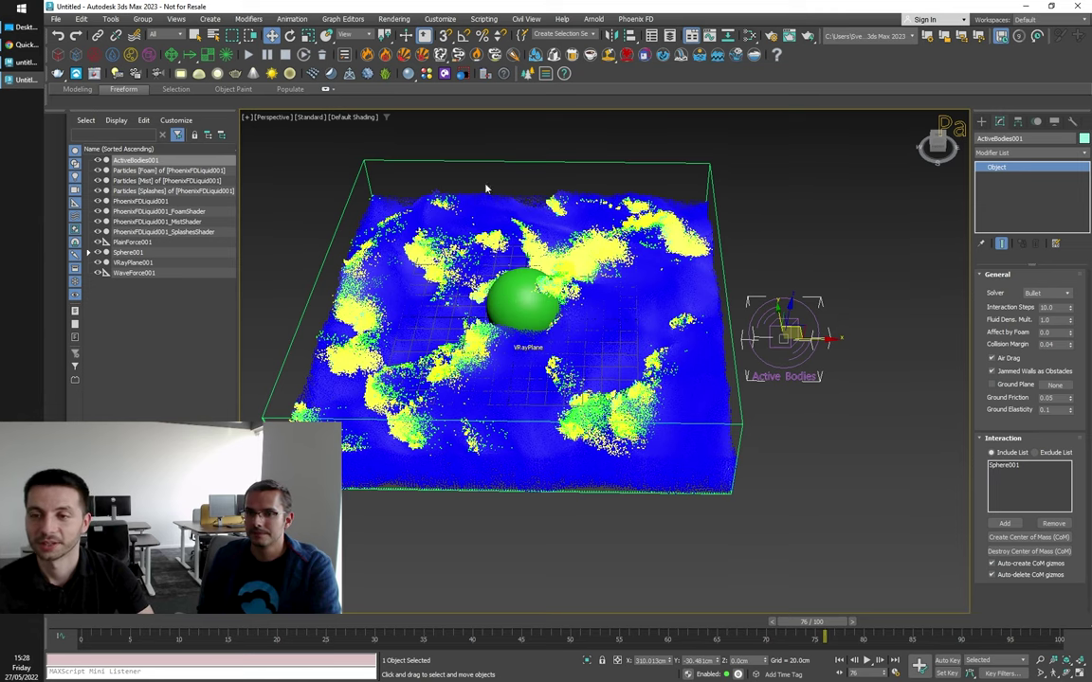
middle_click_drag(610, 373, 597, 387, "alt")
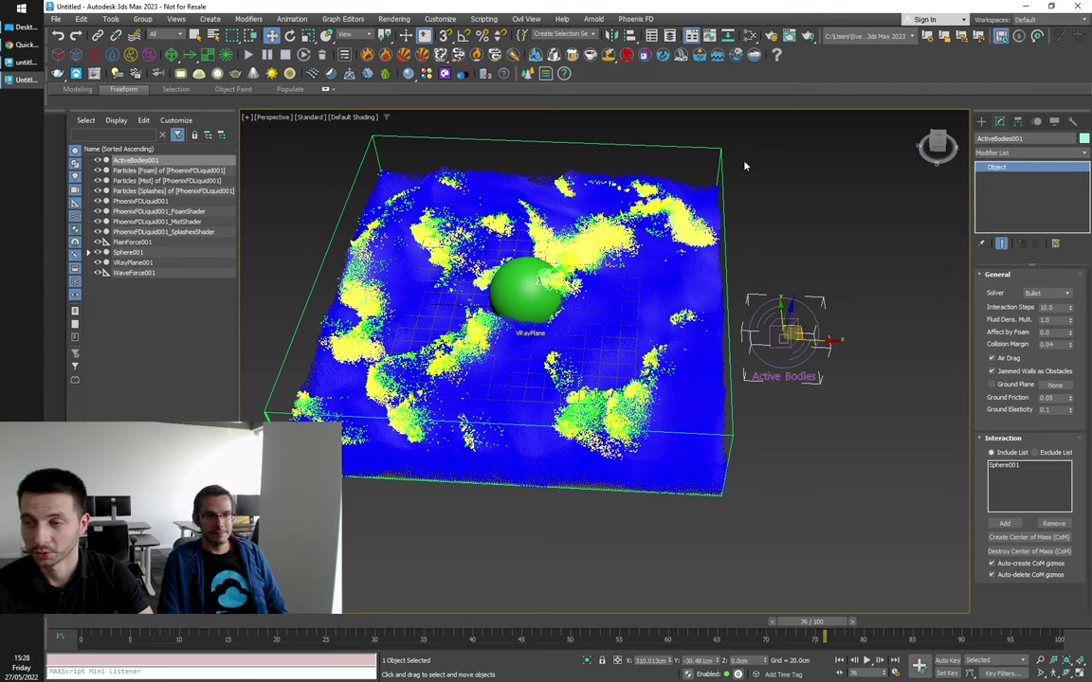
Step: Enable Active Bodies in the liquid simulator's Dynamics settings and assign the Active Bodies helper to it
left_click_drag(723, 133, 704, 168)
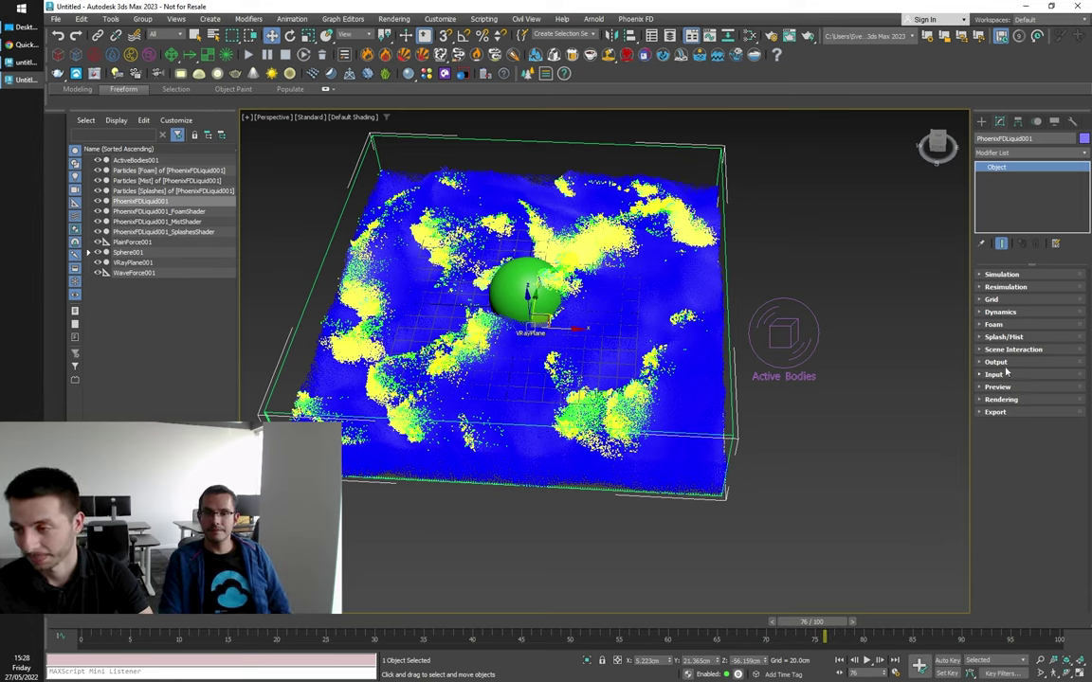
left_click(998, 312)
scroll(1004, 455, "down", 2)
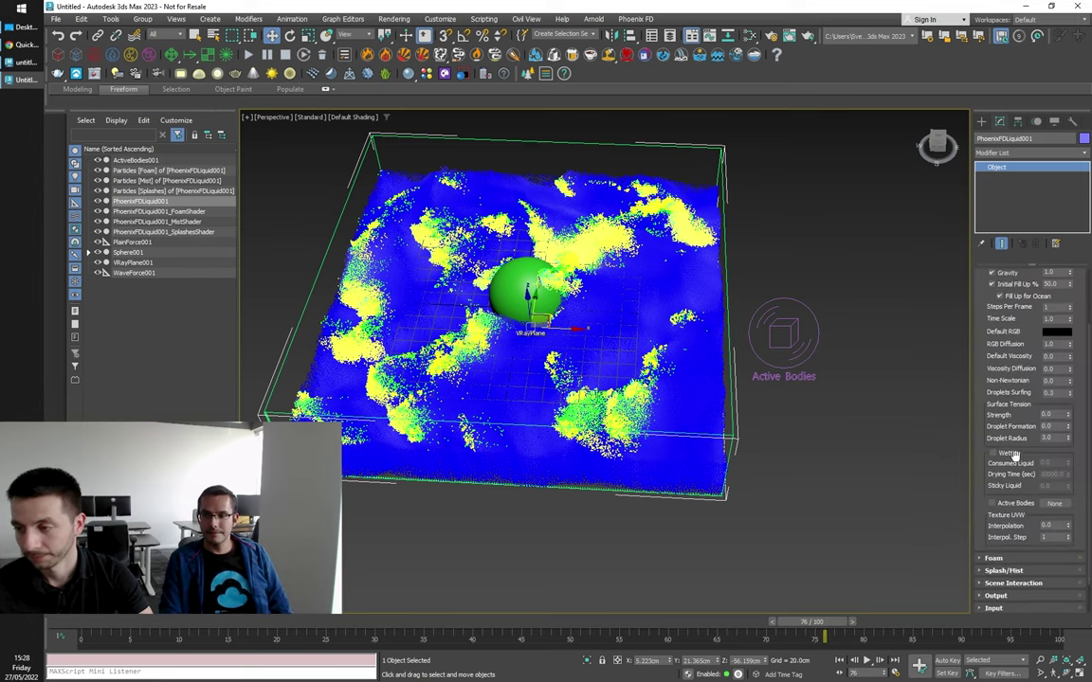
left_click(991, 504)
left_click(1053, 504)
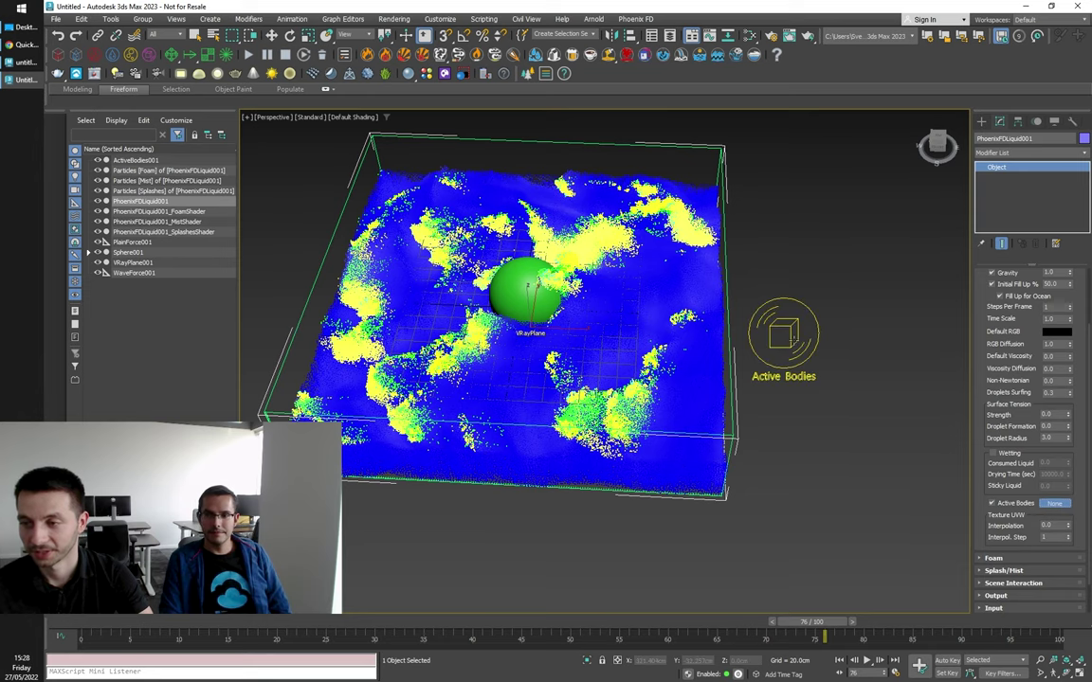
left_click(783, 333)
middle_click_drag(747, 378, 761, 356, "alt")
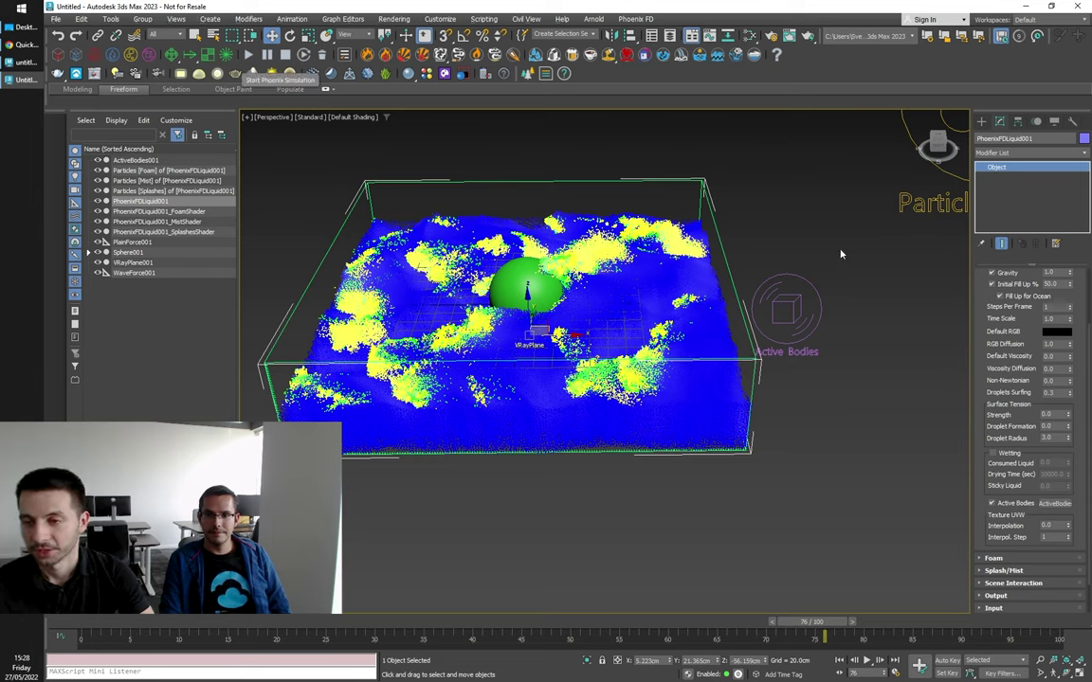
Step: Start the Phoenix liquid simulation, focus on the liquid, and select the simulated clone of the sphere
scroll(1004, 312, "up", 6)
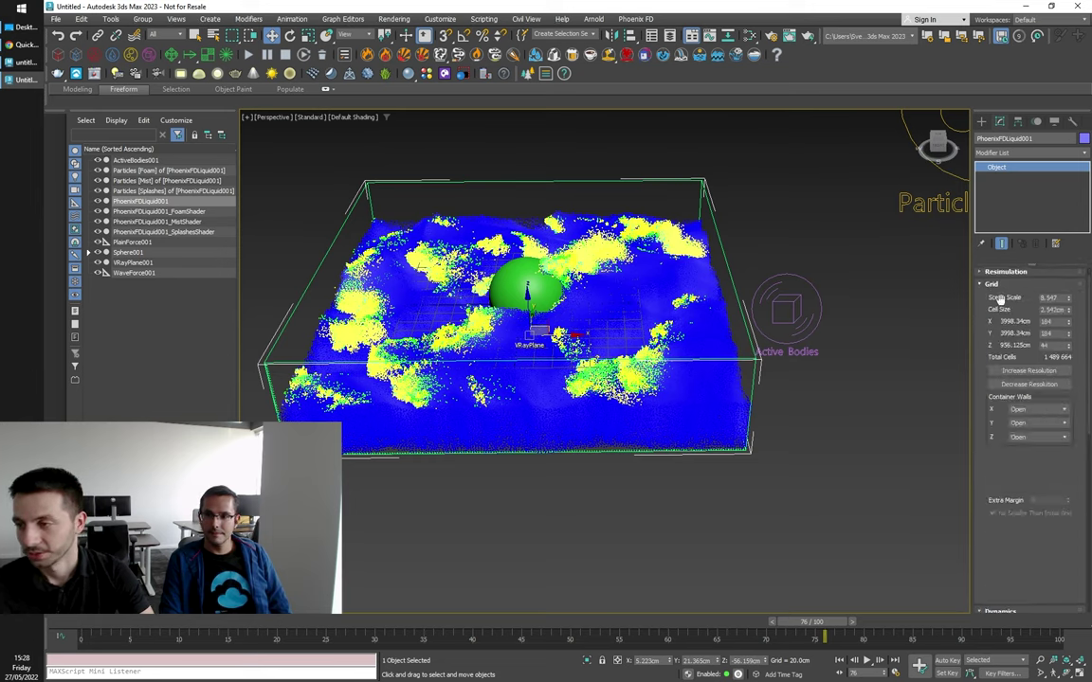
left_click(345, 75)
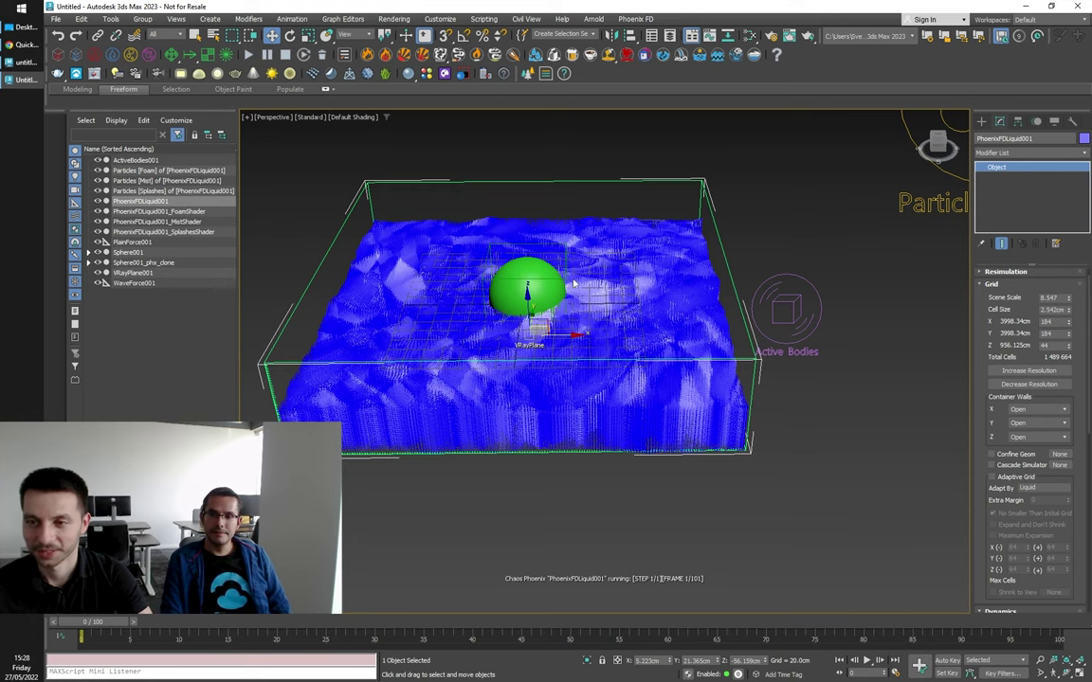
key("z")
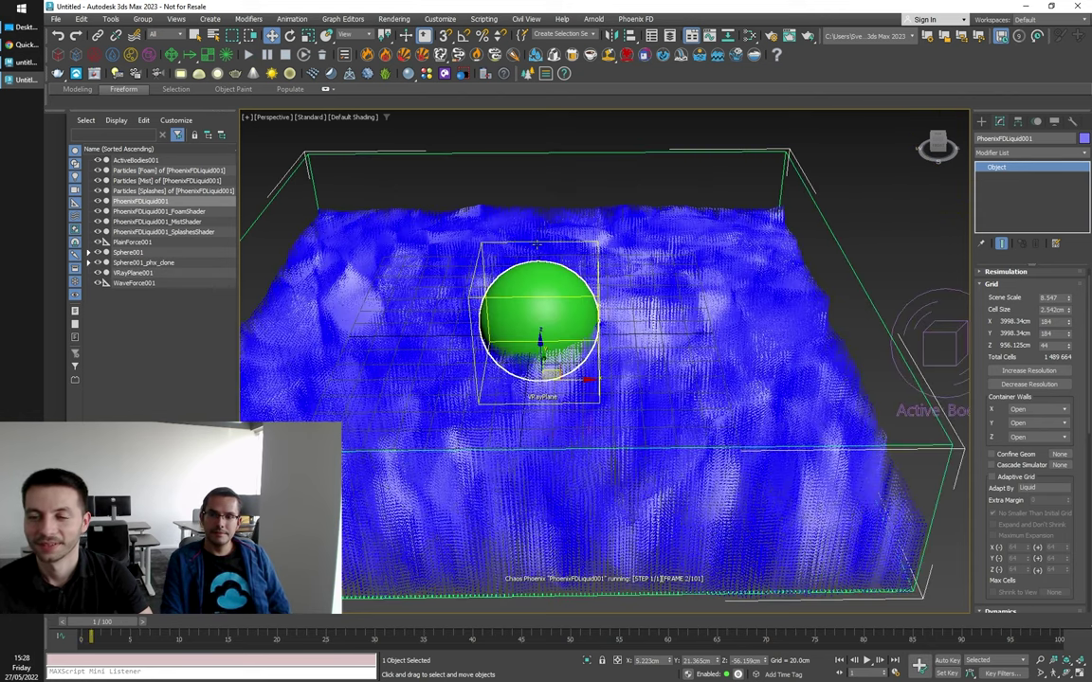
left_click(558, 314)
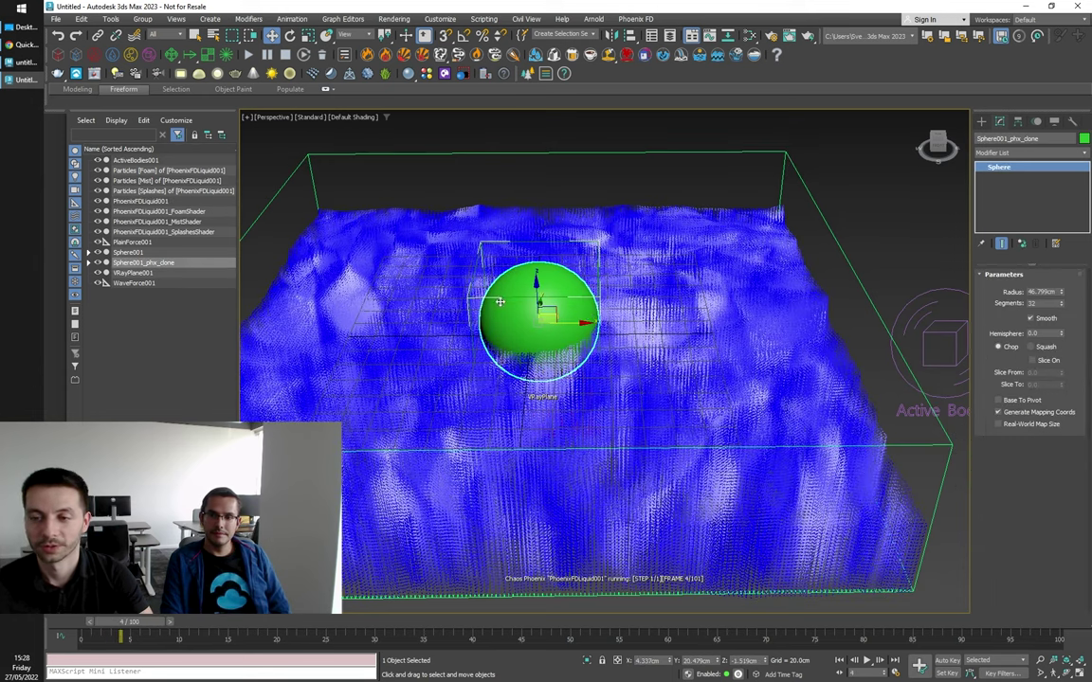
Step: Examine the sphere clone's height relative to the water surface from several angles while the simulation runs
middle_click_drag(650, 371, 598, 273, "alt")
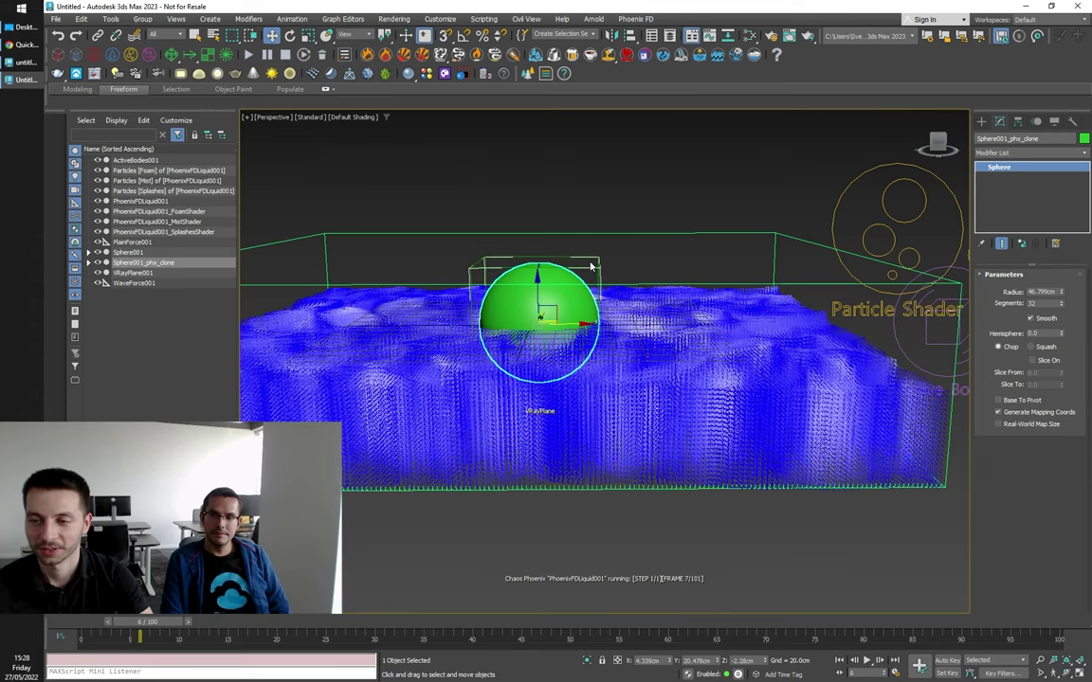
scroll(590, 267, "down", 3)
scroll(590, 266, "up", 2)
middle_click_drag(566, 270, 540, 254, "alt")
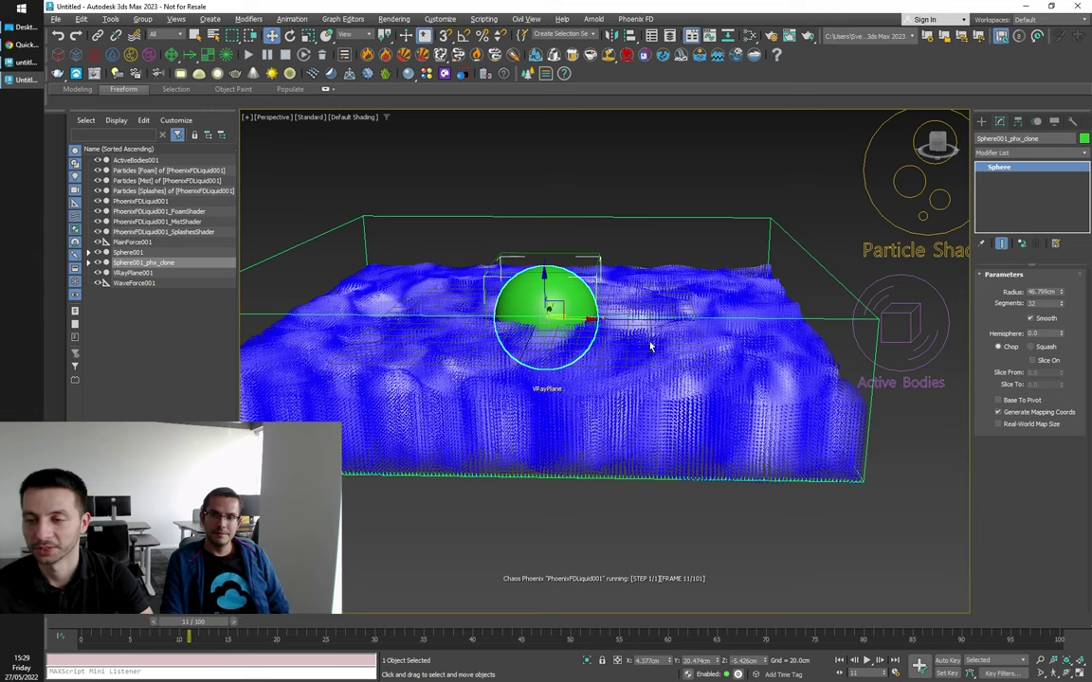
mouse_move(652, 332)
middle_mouse_down("alt")
mouse_move(653, 317)
mouse_move(650, 330)
middle_mouse_up("alt")
scroll(653, 316, "down", 3)
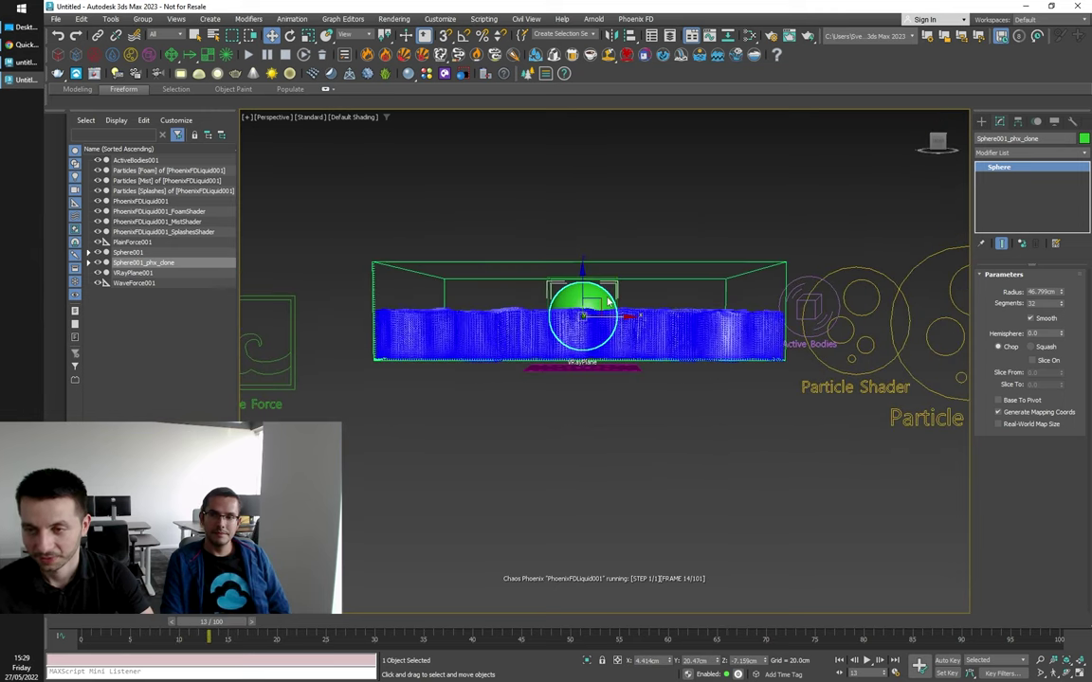
scroll(607, 305, "up", 2)
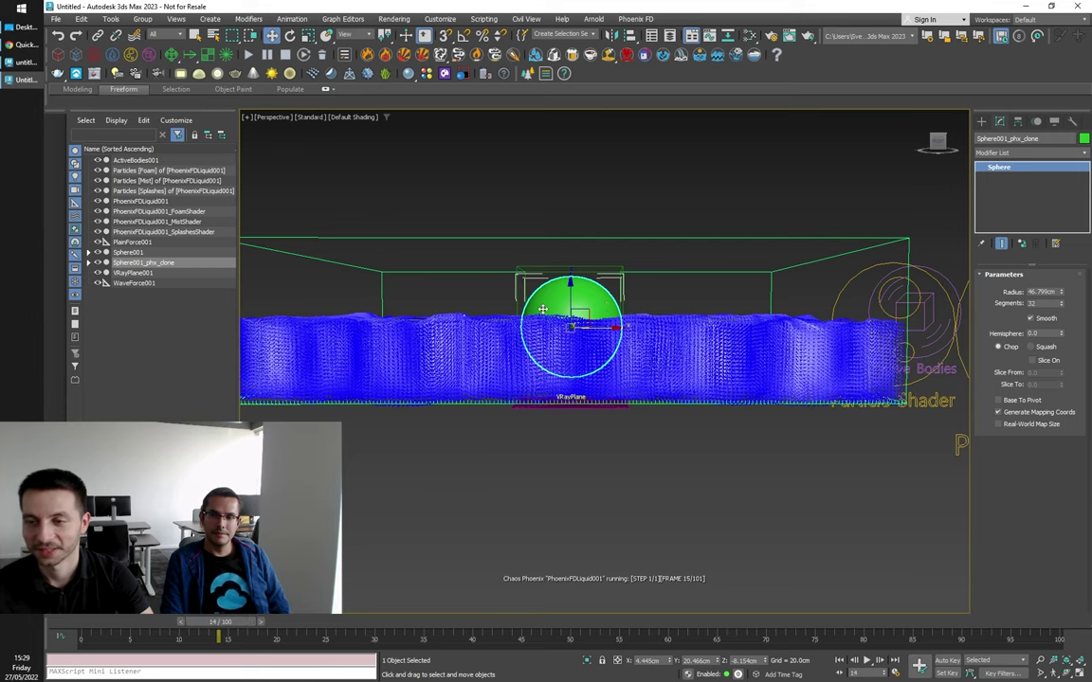
scroll(630, 355, "down", 2)
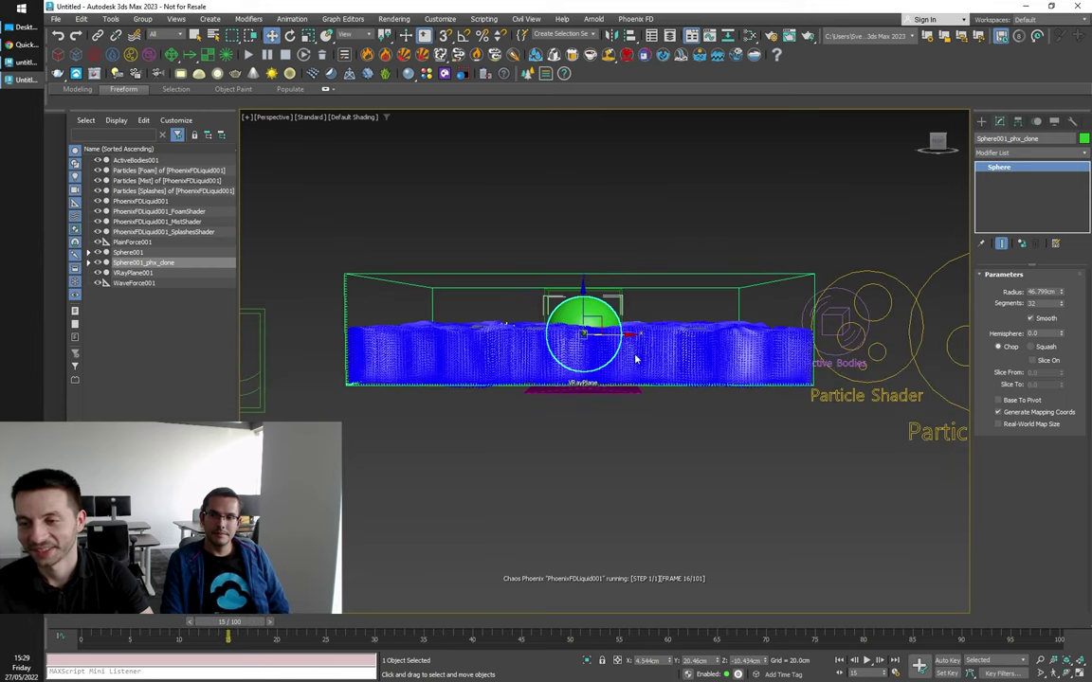
middle_click_drag(648, 340, 651, 346, "alt")
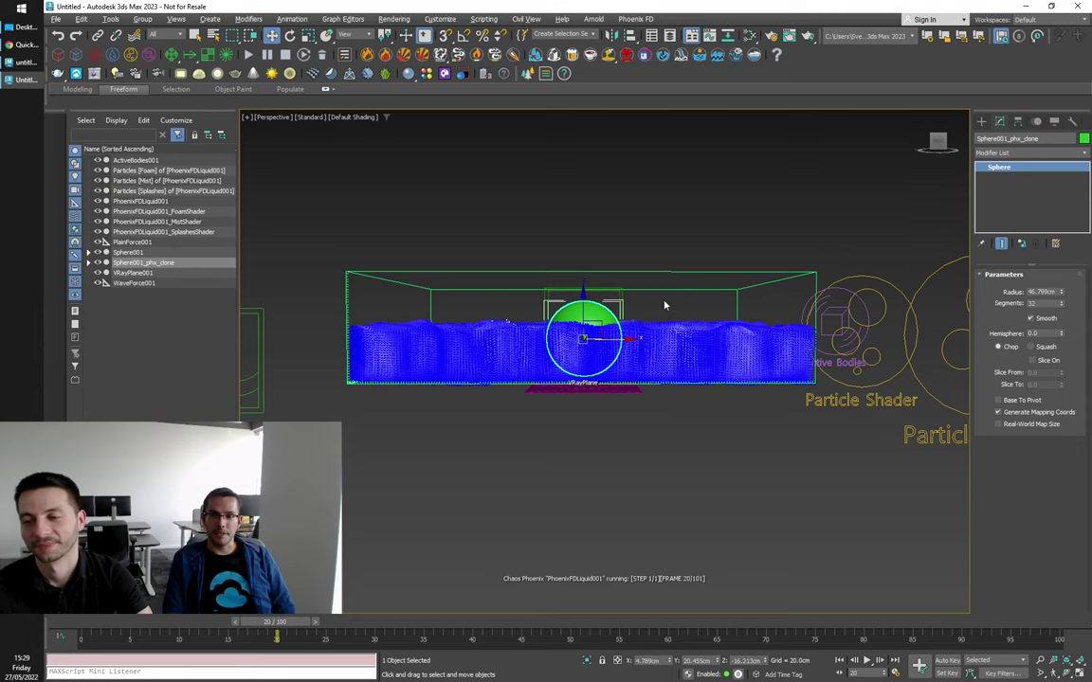
middle_click_drag(665, 305, 647, 333, "alt")
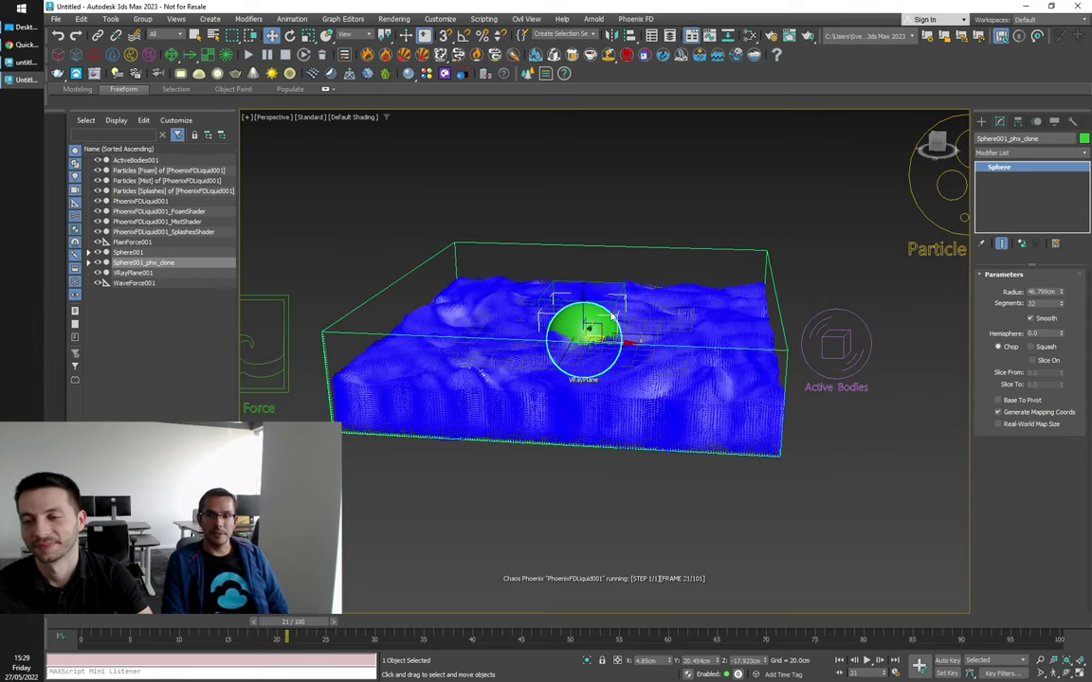
scroll(610, 316, "up", 2)
scroll(611, 317, "down", 2)
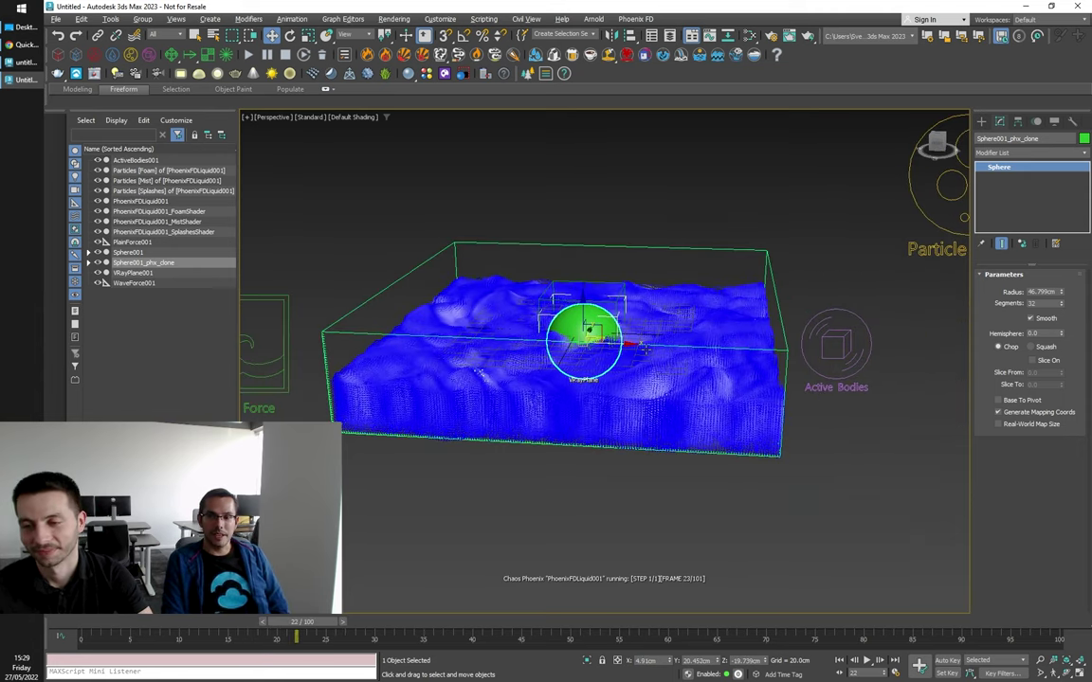
middle_click_drag(636, 388, 654, 326, "alt")
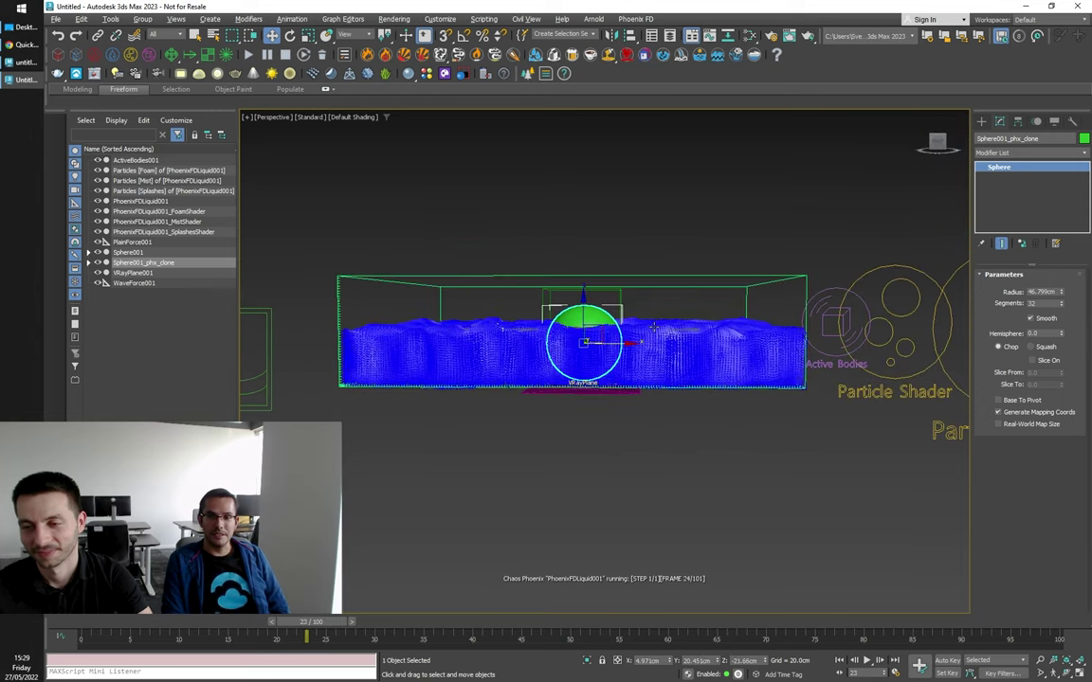
scroll(628, 341, "down", 3)
scroll(636, 343, "up", 3)
middle_click_drag(636, 343, 643, 372, "alt")
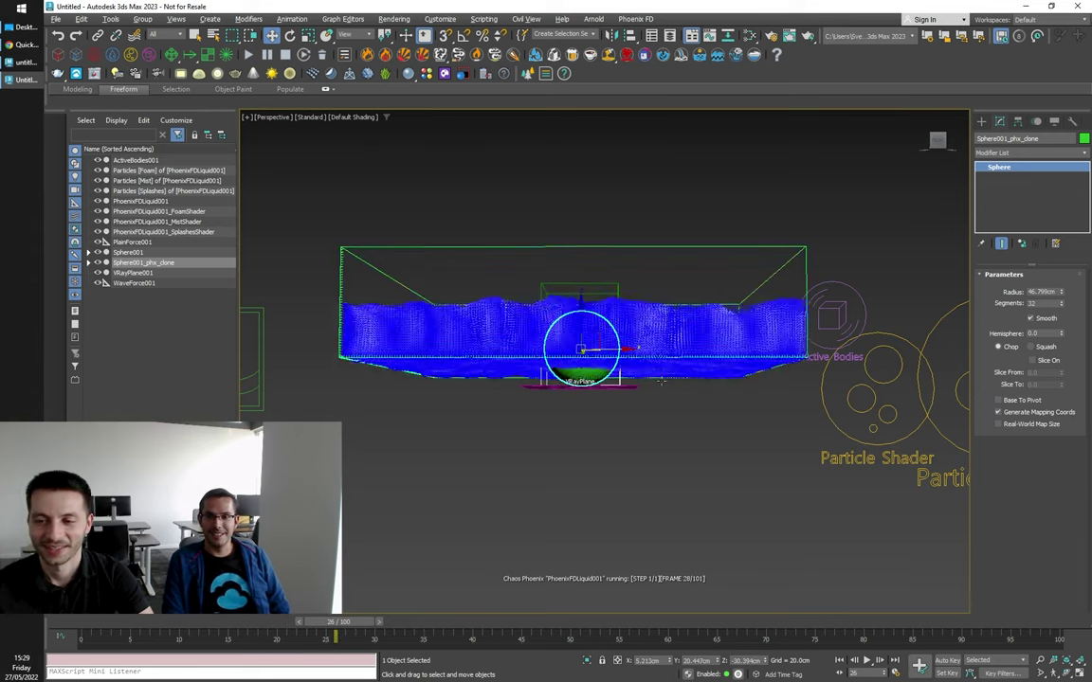
middle_click_drag(644, 377, 655, 383, "alt")
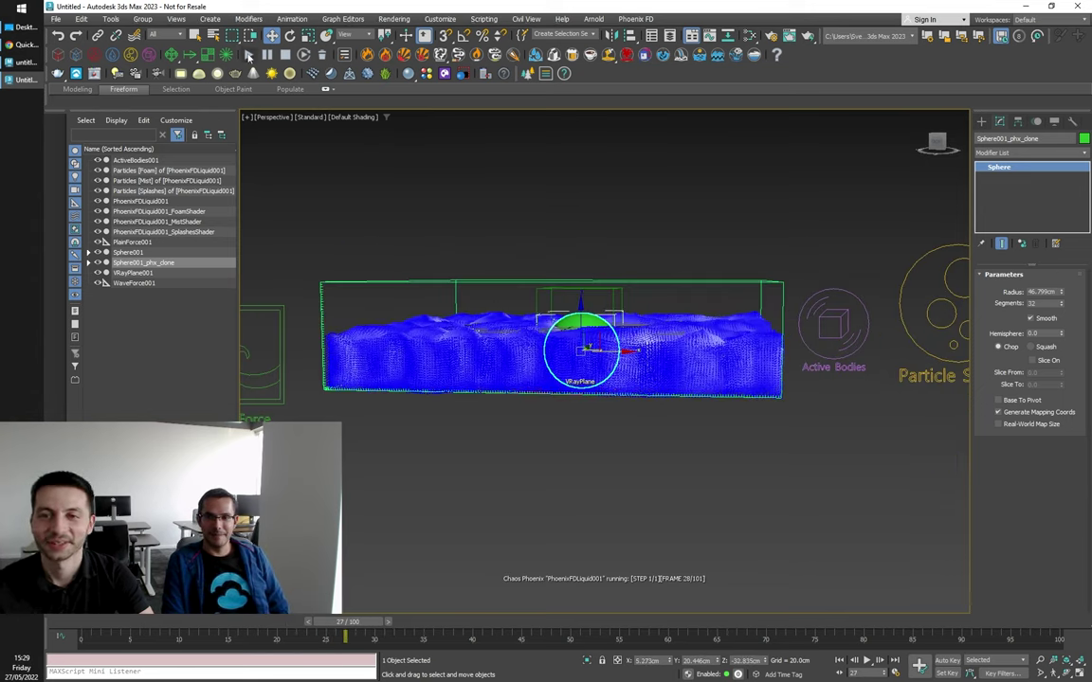
Step: Stop the simulation and set the sphere's density to Cork (270) in the Phoenix Property Lister
left_click(284, 57)
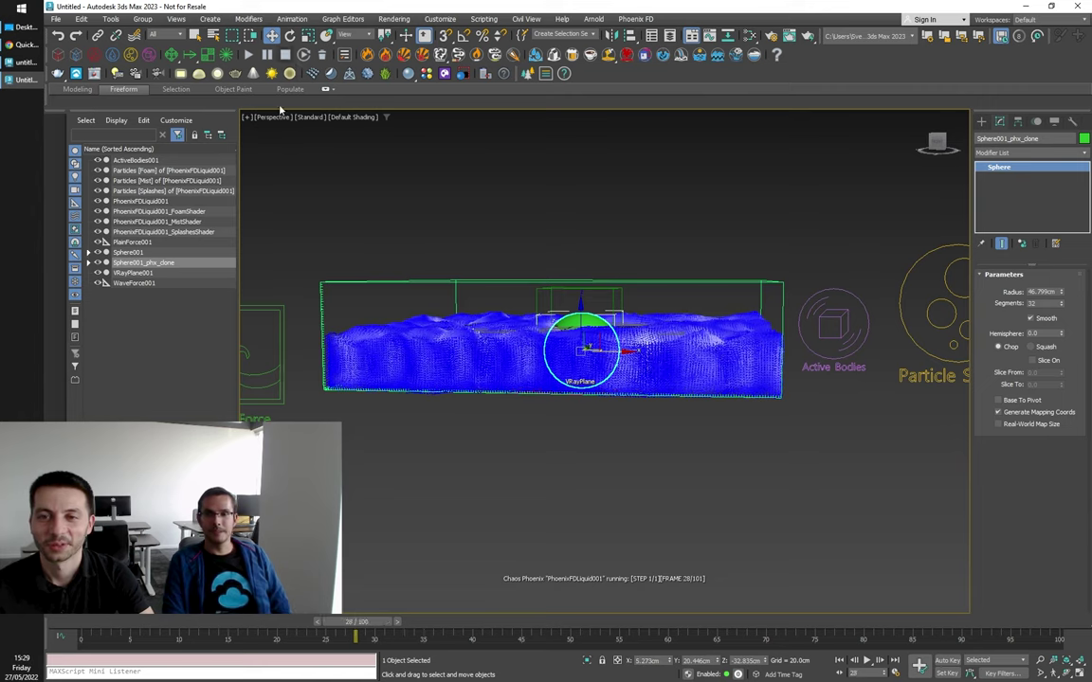
left_click(344, 57)
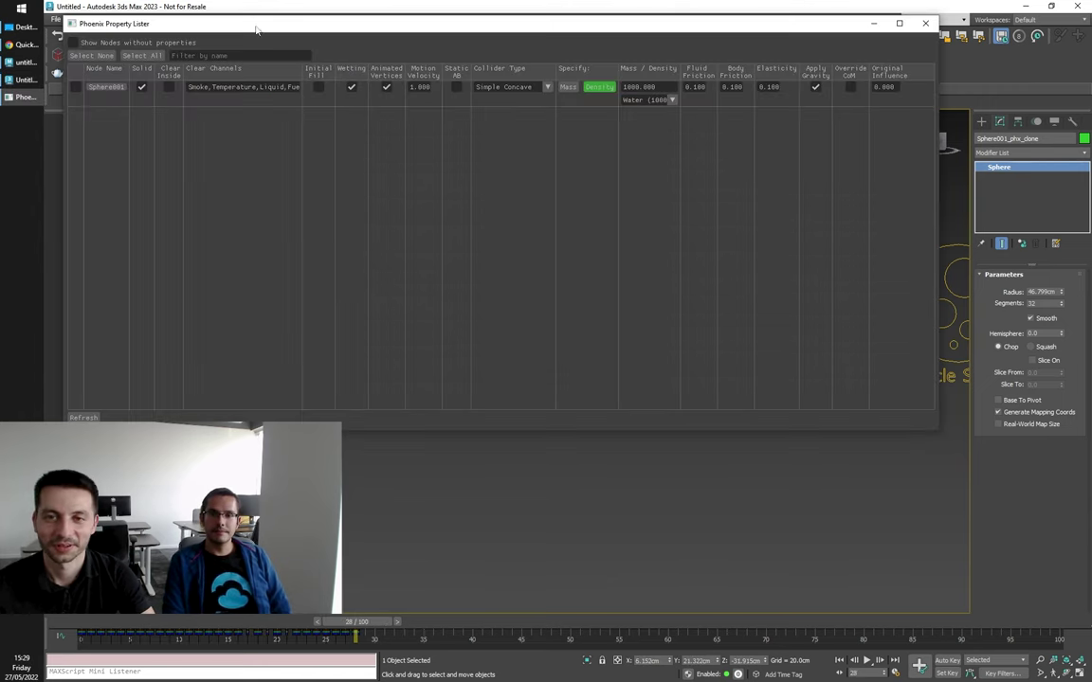
left_click_drag(256, 30, 348, 201)
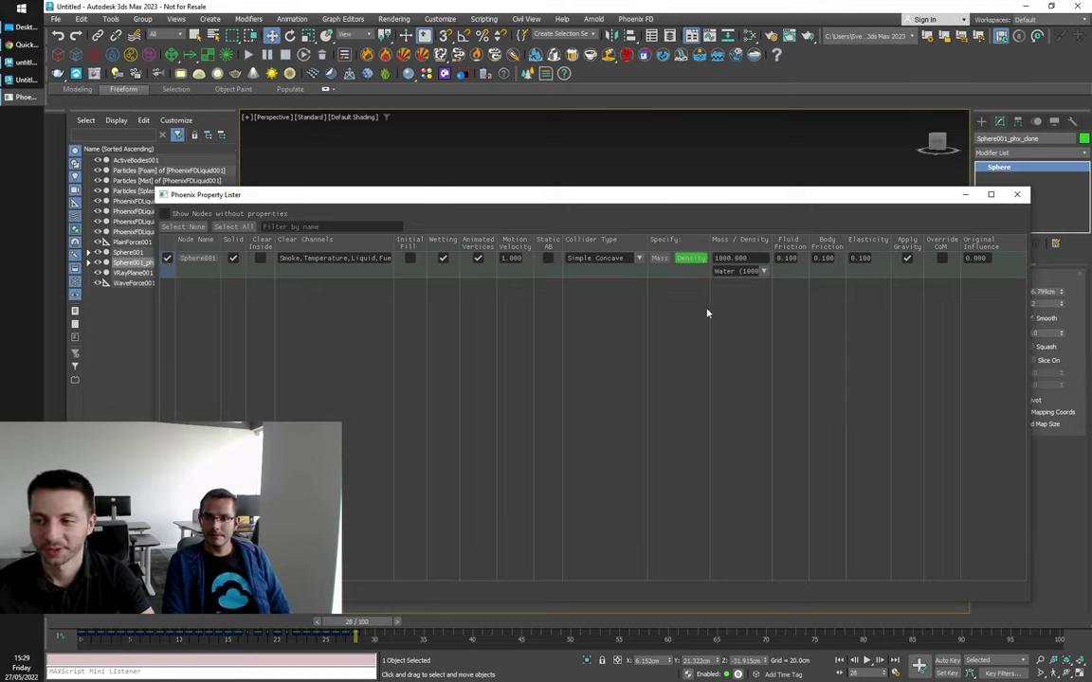
left_click(762, 272)
scroll(756, 298, "up", 1)
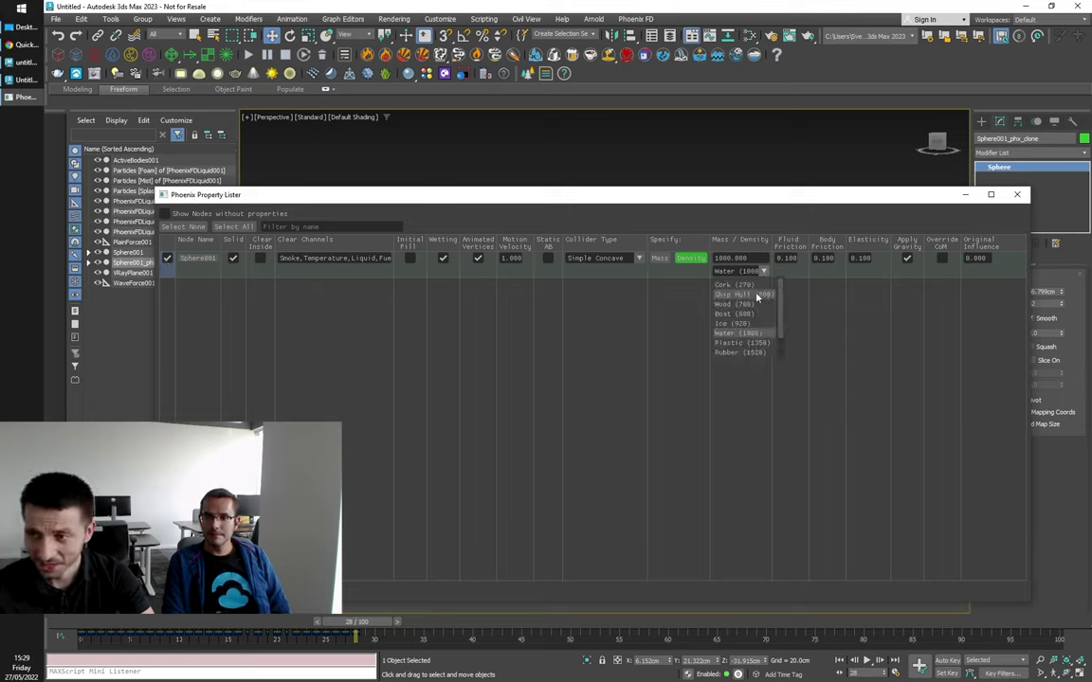
left_click(736, 284)
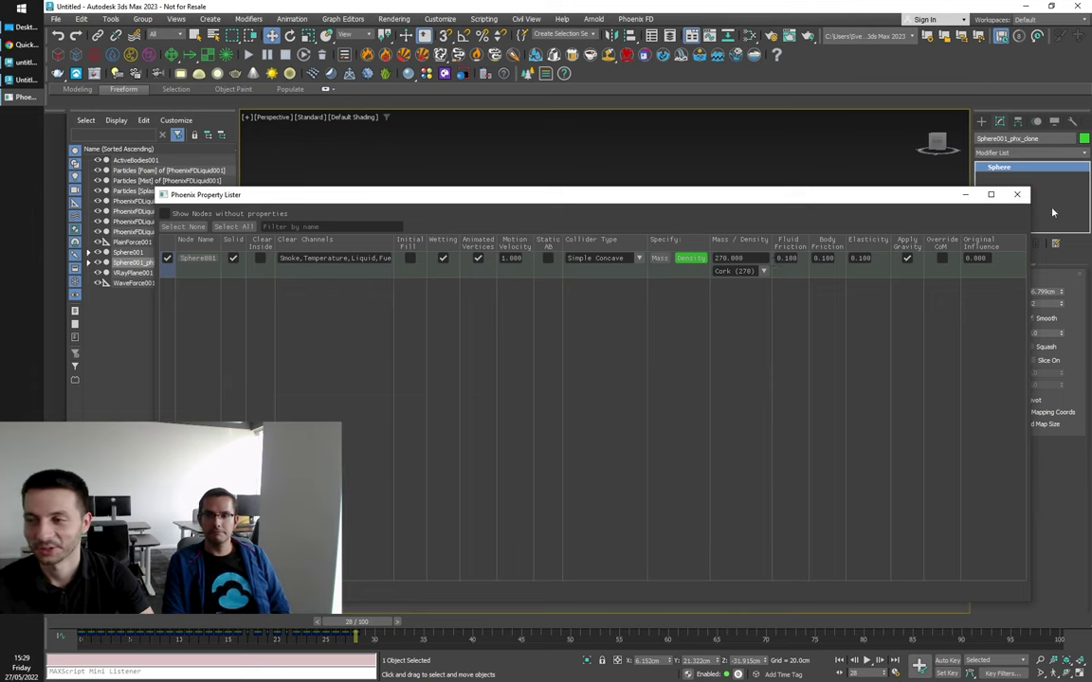
left_click(1020, 197)
Step: Select the Phoenix liquid simulator and run the simulation again from the start
middle_click_drag(764, 274, 542, 314, "alt")
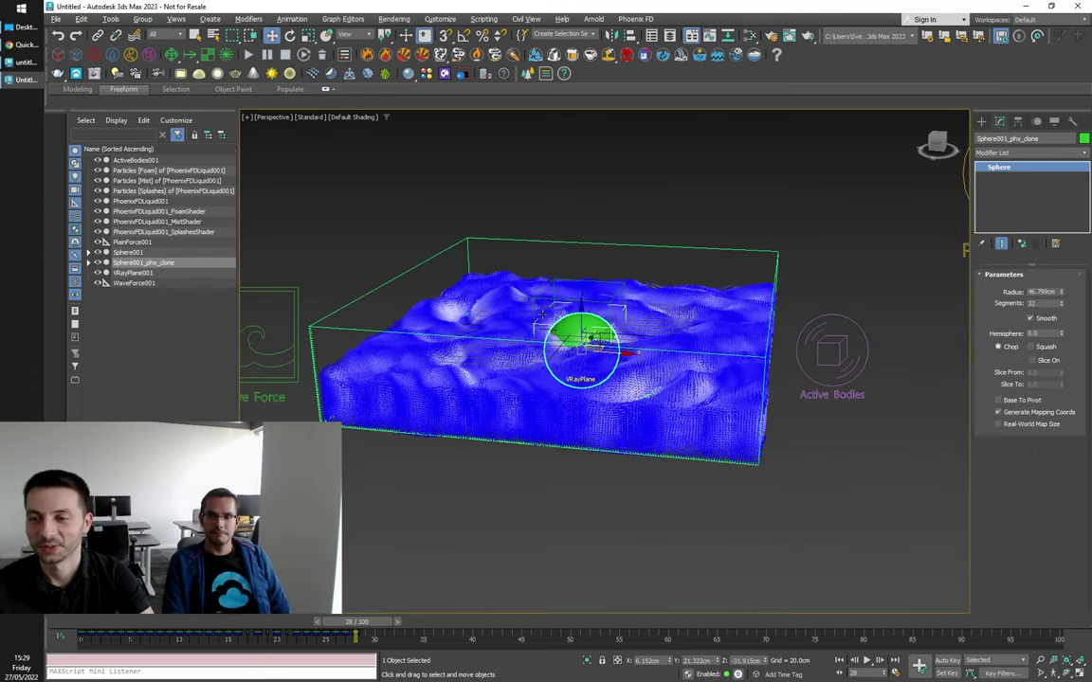
middle_click_drag(659, 360, 659, 354, "alt")
left_click_drag(674, 248, 696, 284)
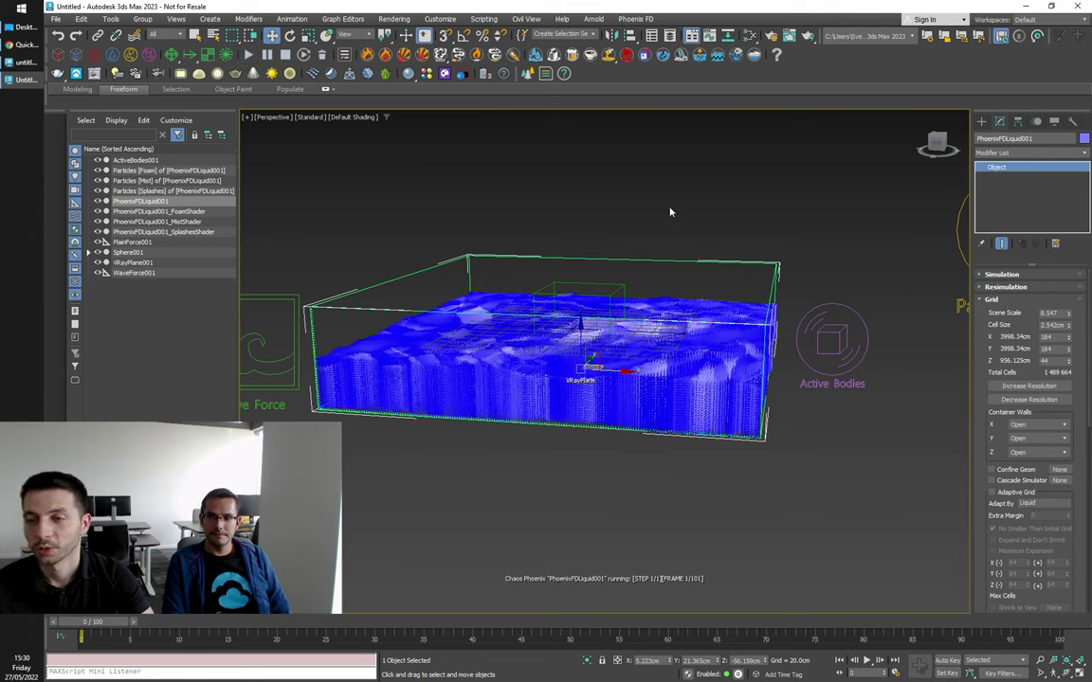
middle_click_drag(672, 224, 669, 236, "alt")
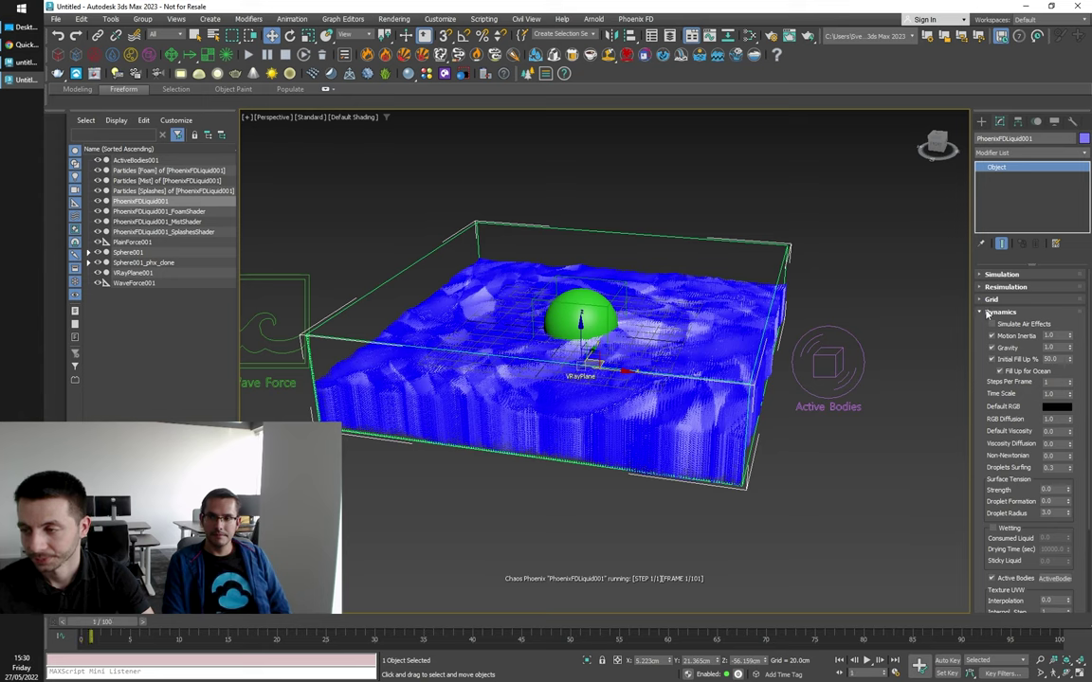
Step: Enable Birth Volume in the simulator's Foam settings and pick Sphere001 as the volume
left_click(986, 313)
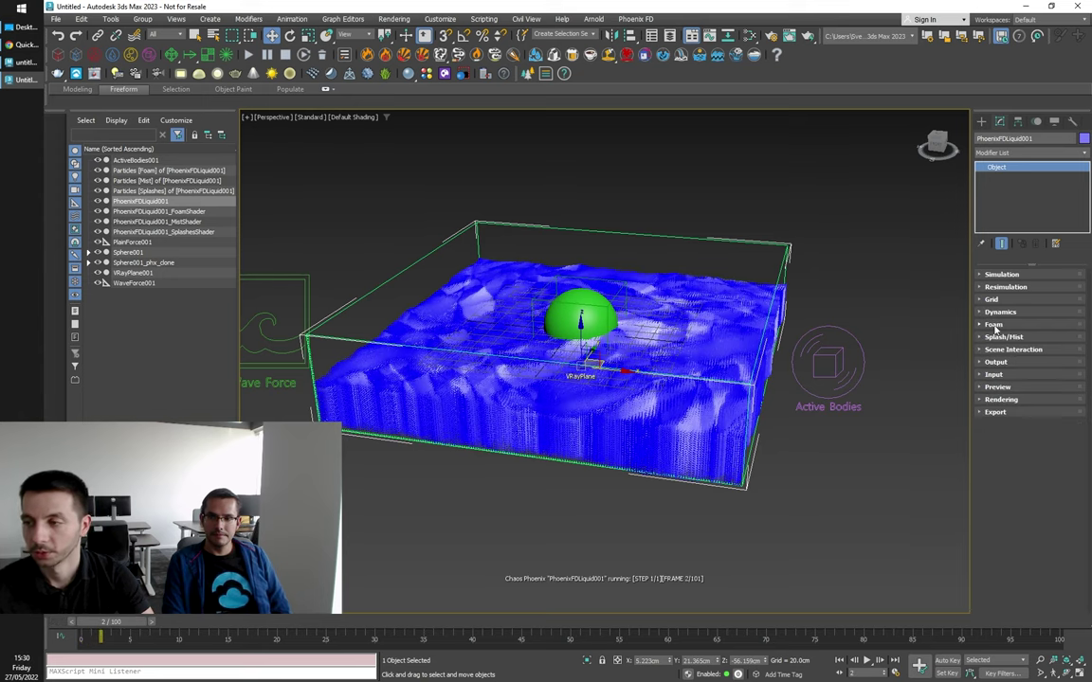
left_click(993, 325)
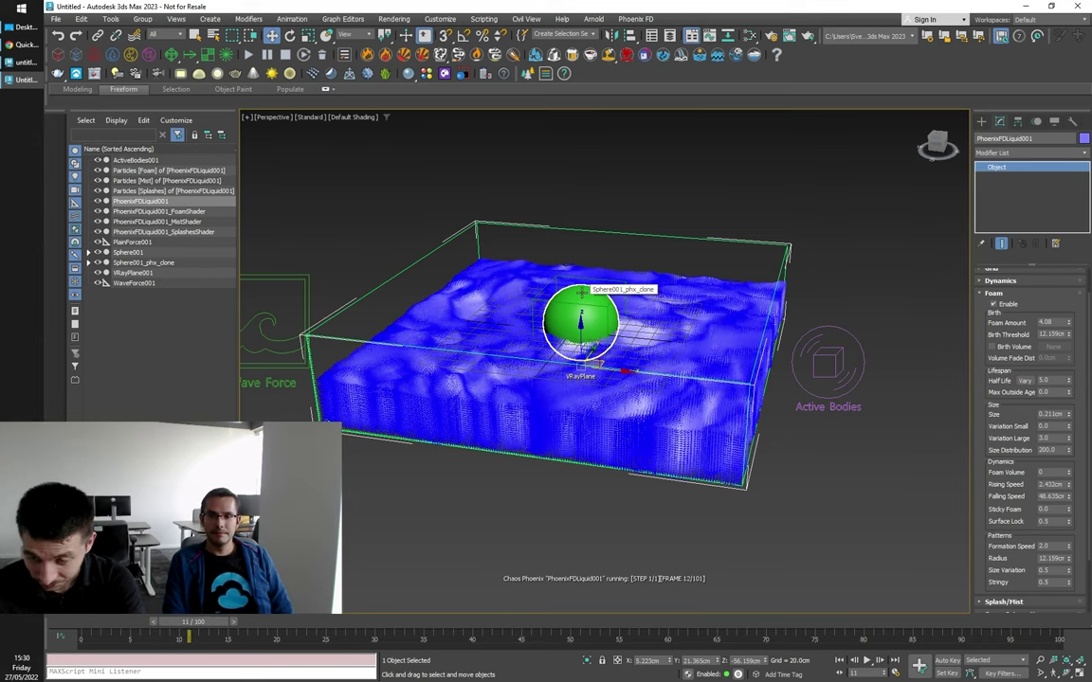
left_click(991, 347)
left_click(1053, 347)
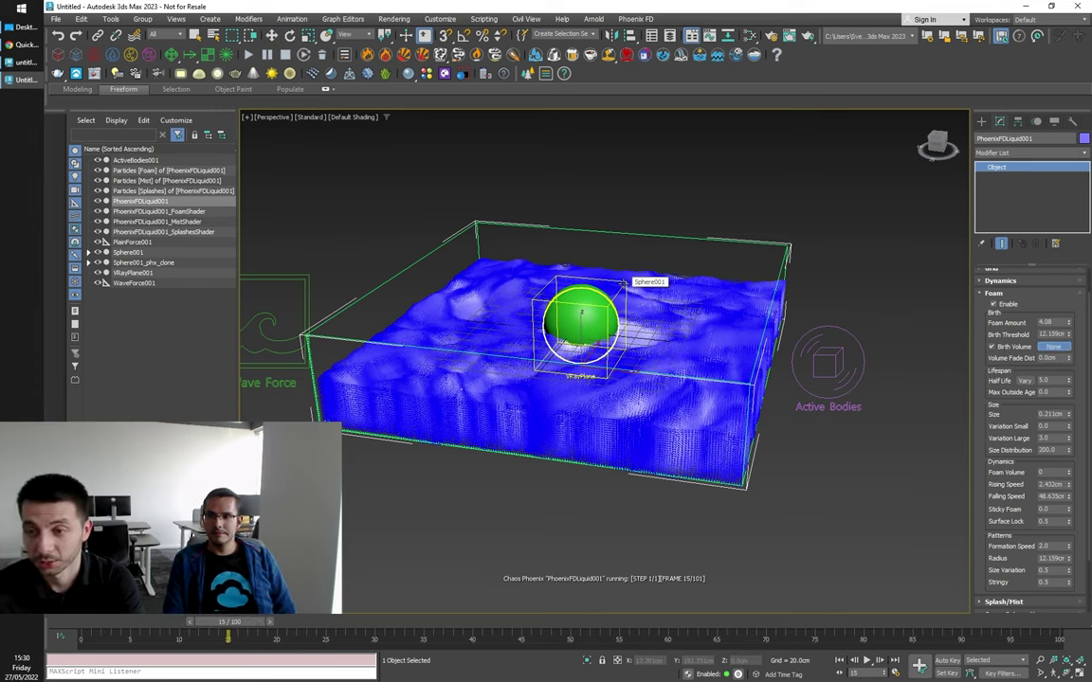
left_click(622, 282)
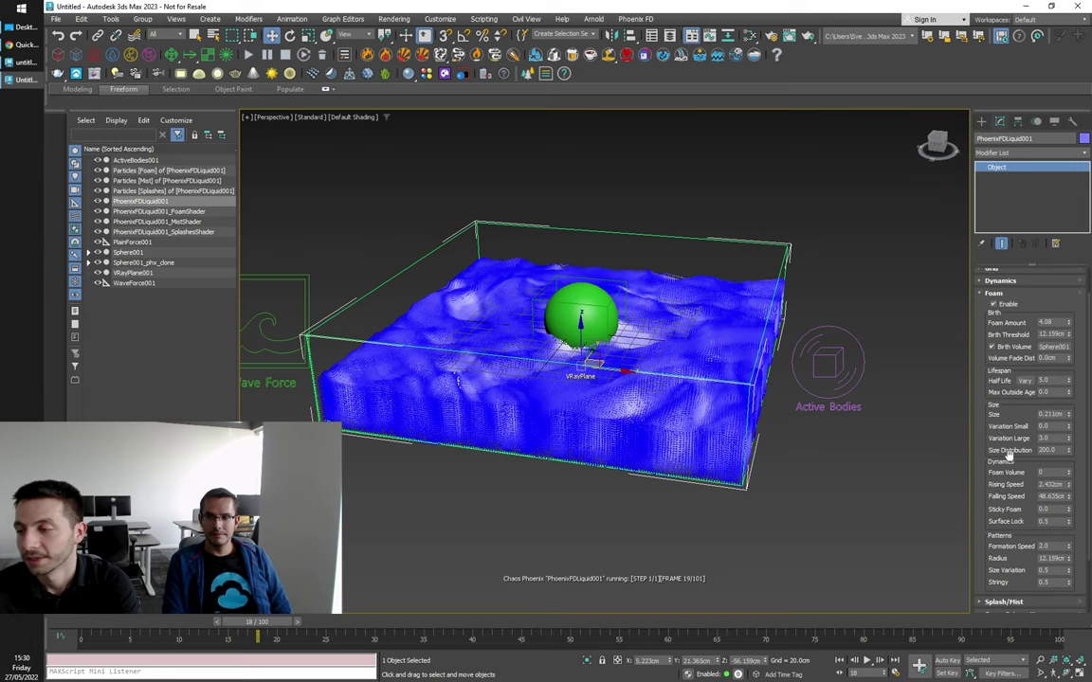
Step: Enable Birth Volume for Splash Birth in the Splash/Mist settings and pick Sphere001 as the volume
left_click_drag(1001, 432, 996, 443)
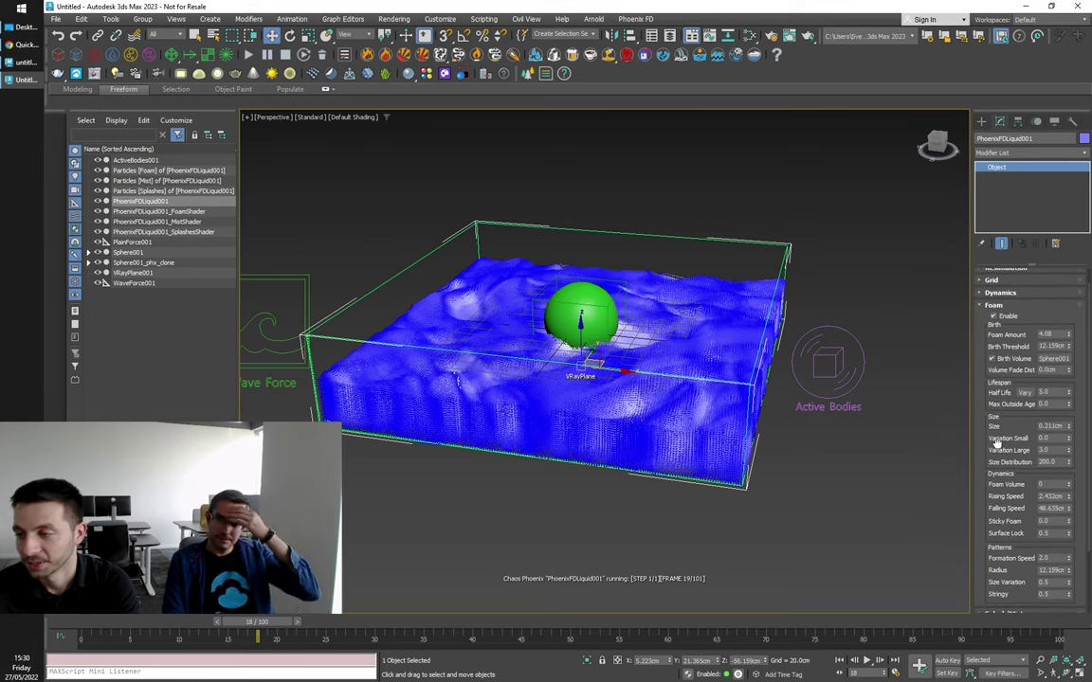
left_click(994, 304)
left_click(1002, 320)
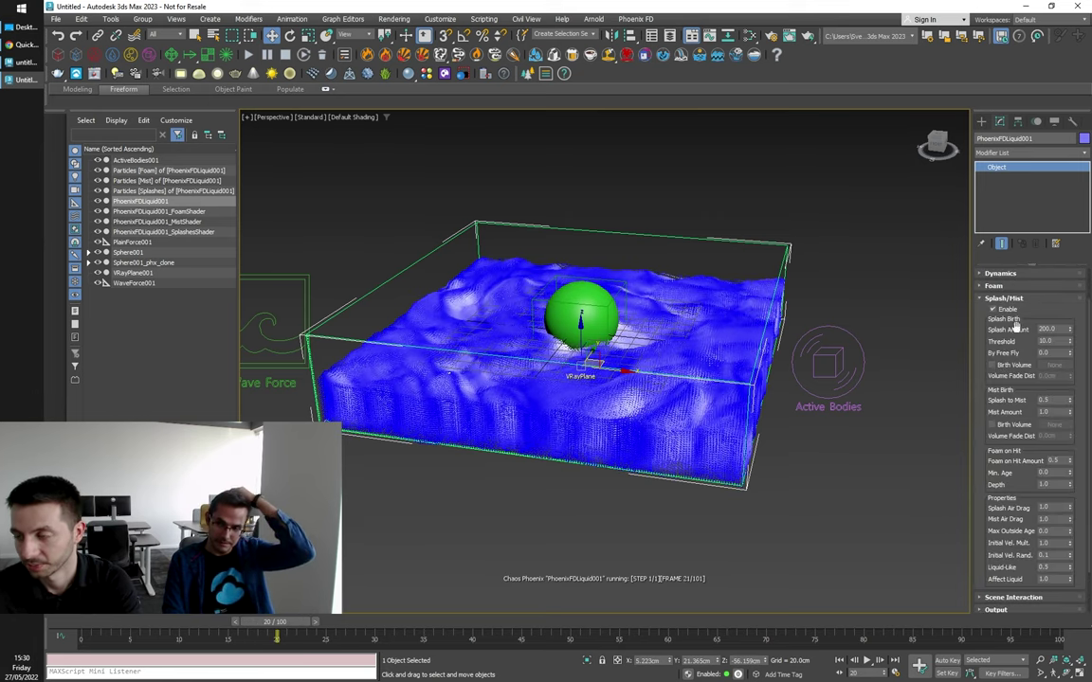
left_click(992, 351)
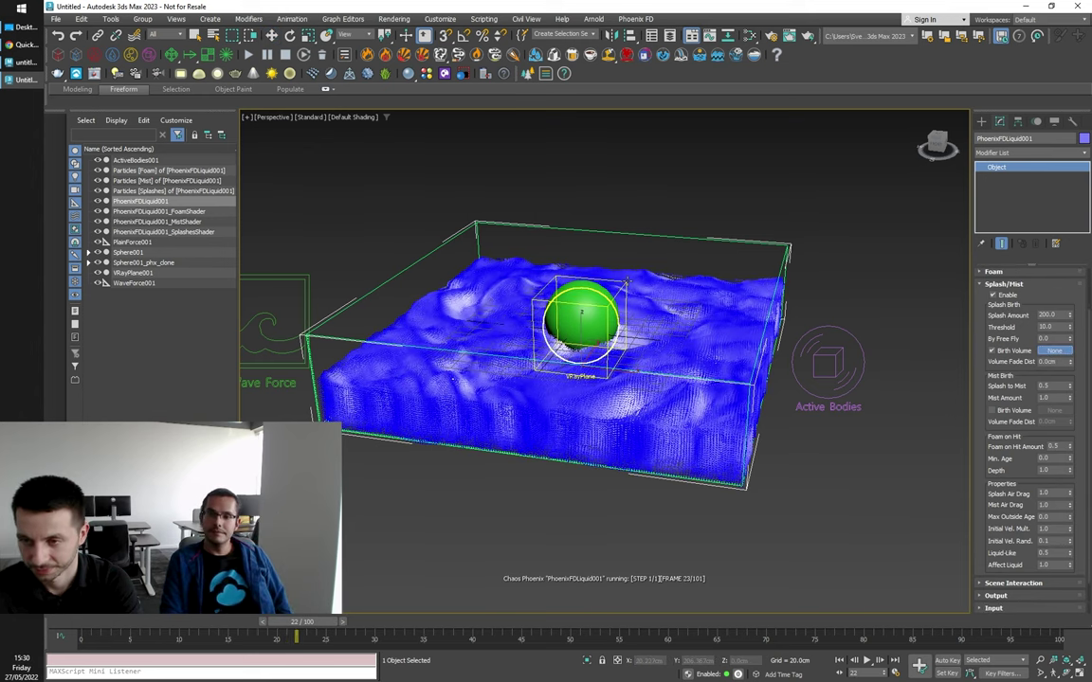
left_click(593, 308)
Step: Enable Birth Volume for Mist Birth and pick Sphere001 as the volume
left_click_drag(1003, 435, 1002, 420)
left_click(1002, 395)
left_click(1056, 396)
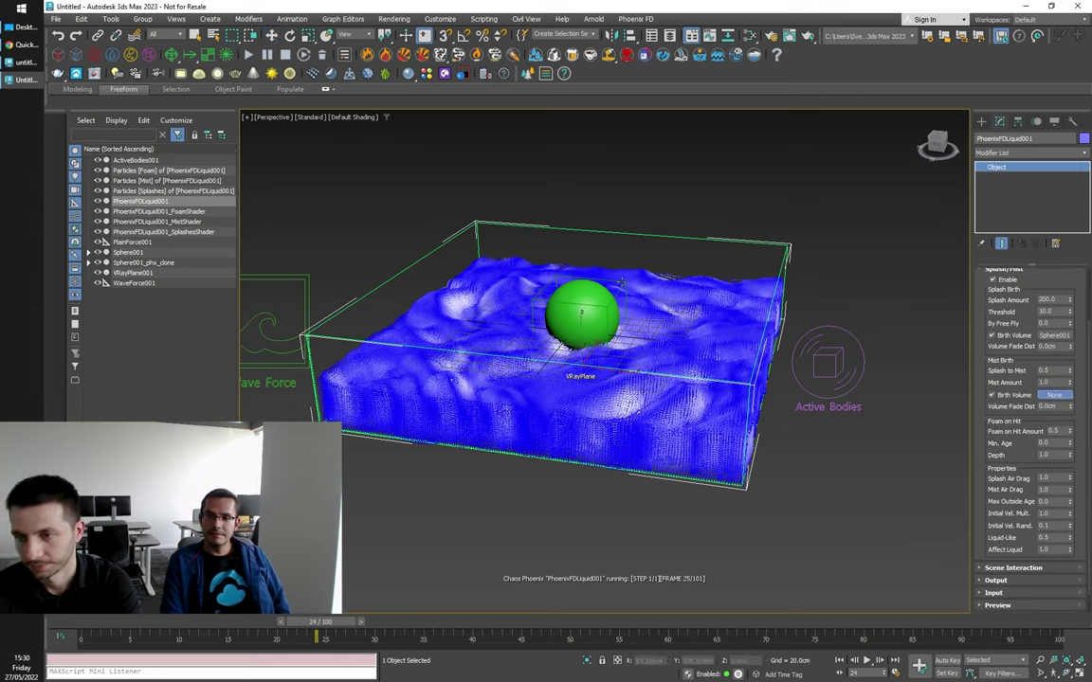
left_click(583, 312)
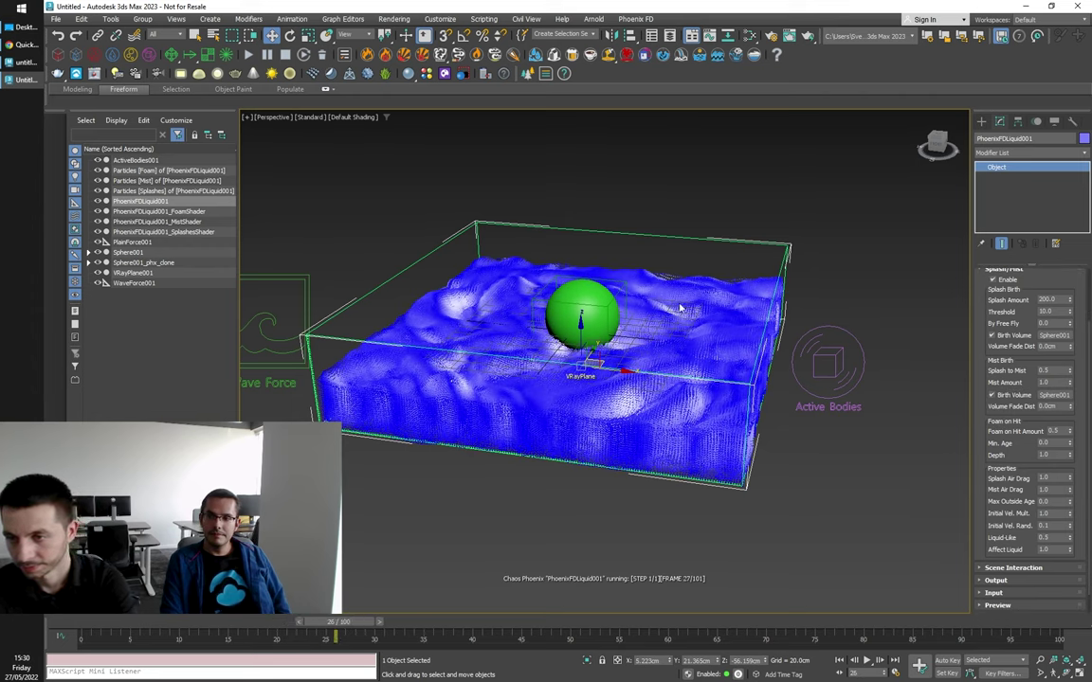
Step: Examine the sphere's motion on the waves from above and at an angle while the liquid simulates
middle_click_drag(670, 310, 695, 338, "alt")
scroll(640, 328, "up", 2)
scroll(641, 328, "down", 2)
scroll(649, 343, "down", 3)
scroll(653, 345, "up", 3)
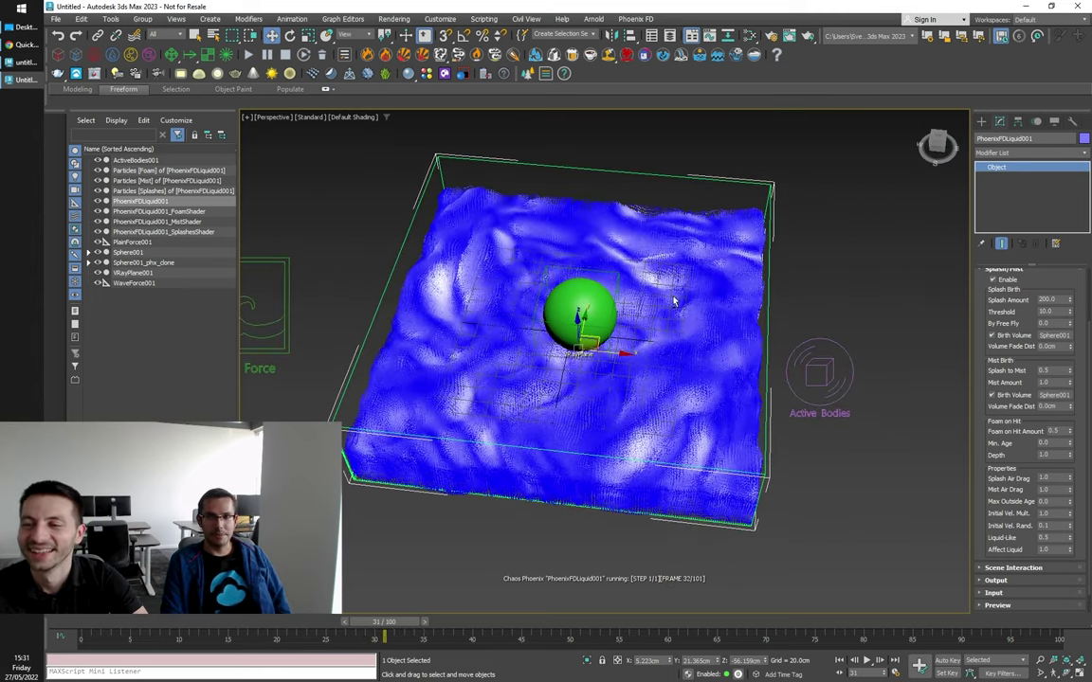
scroll(635, 276, "up", 3)
scroll(635, 275, "down", 3)
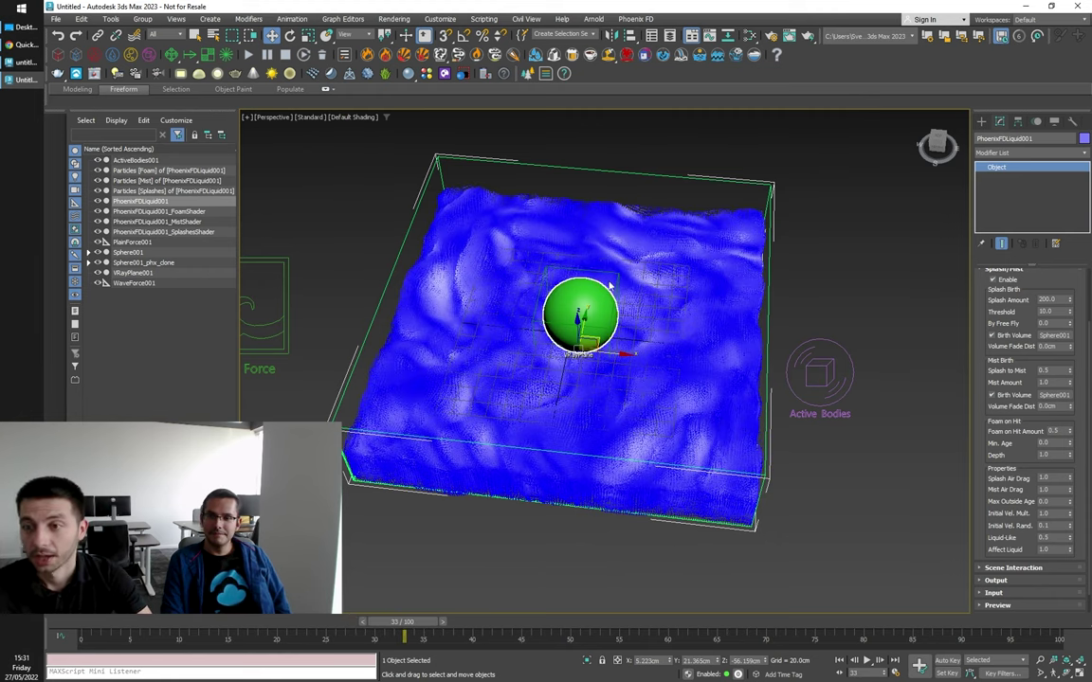
middle_click_drag(614, 284, 637, 293, "alt")
scroll(595, 279, "up", 3)
scroll(604, 287, "down", 3)
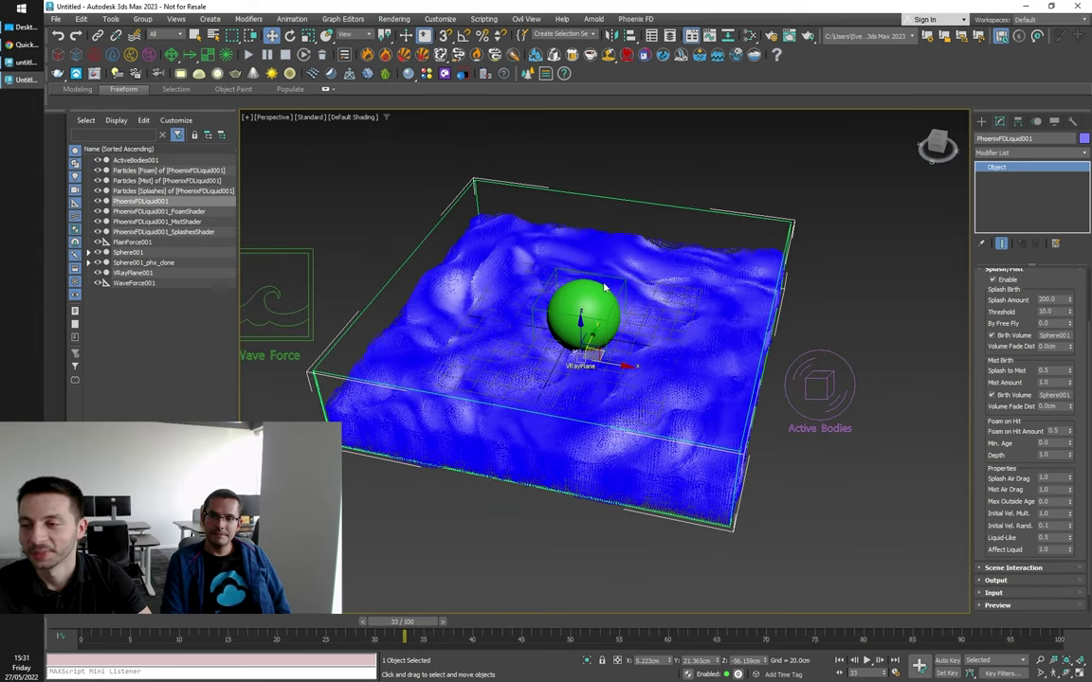
Step: Examine how the birth volume sphere sits on the waves, viewing it close up and from several angles
scroll(600, 290, "up", 3)
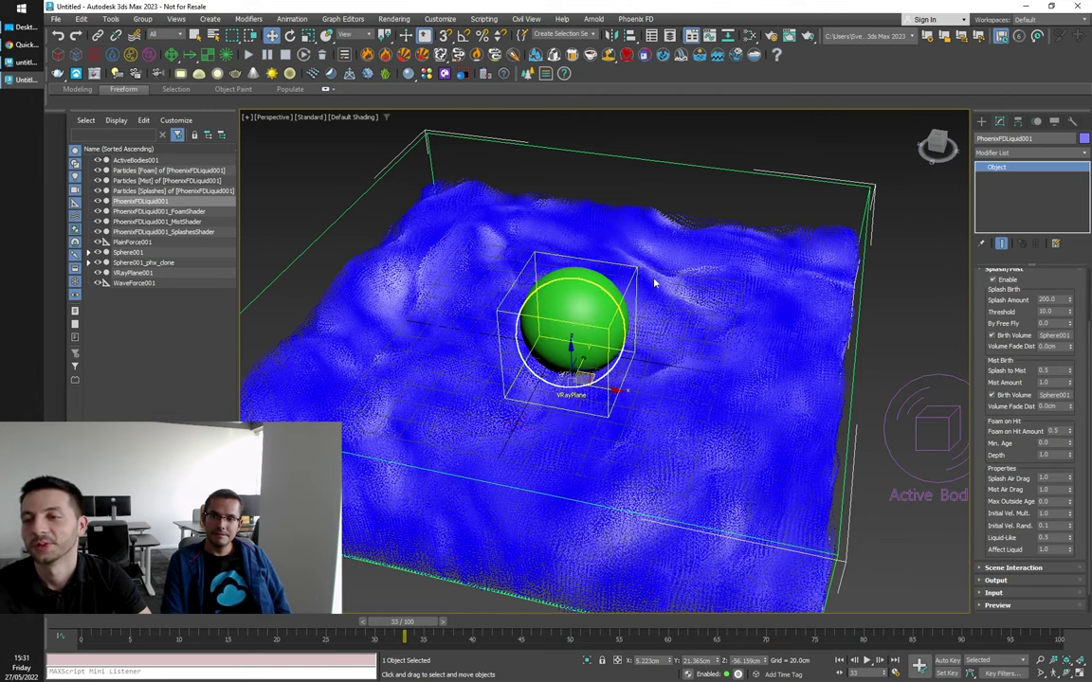
middle_click_drag(609, 352, 601, 339, "alt")
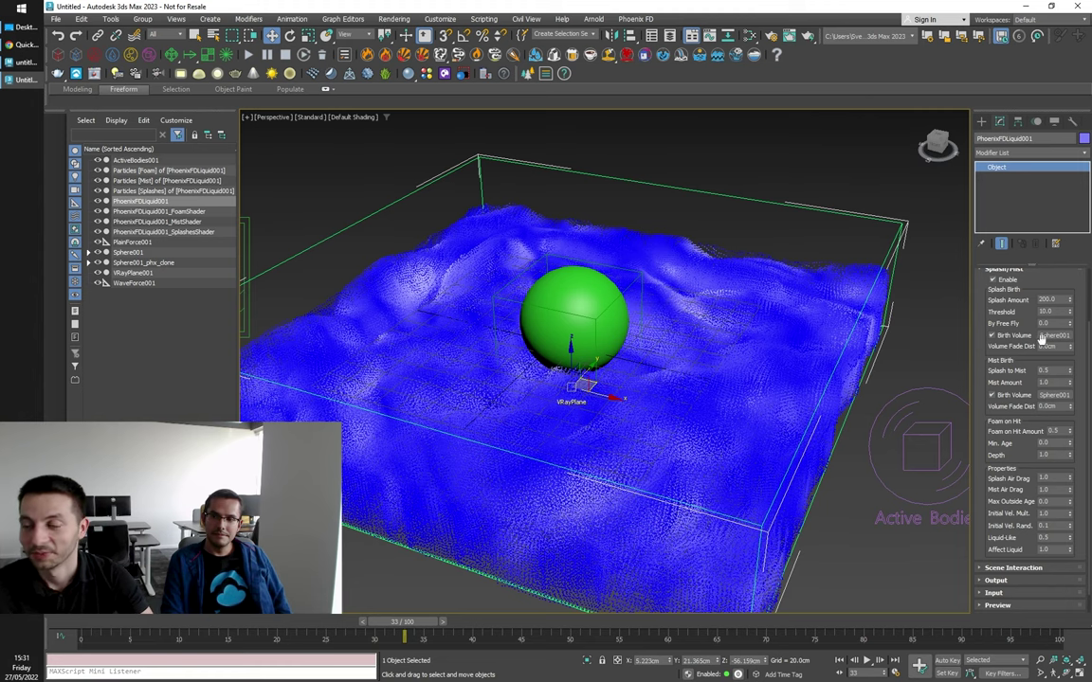
middle_click_drag(728, 350, 763, 349, "alt")
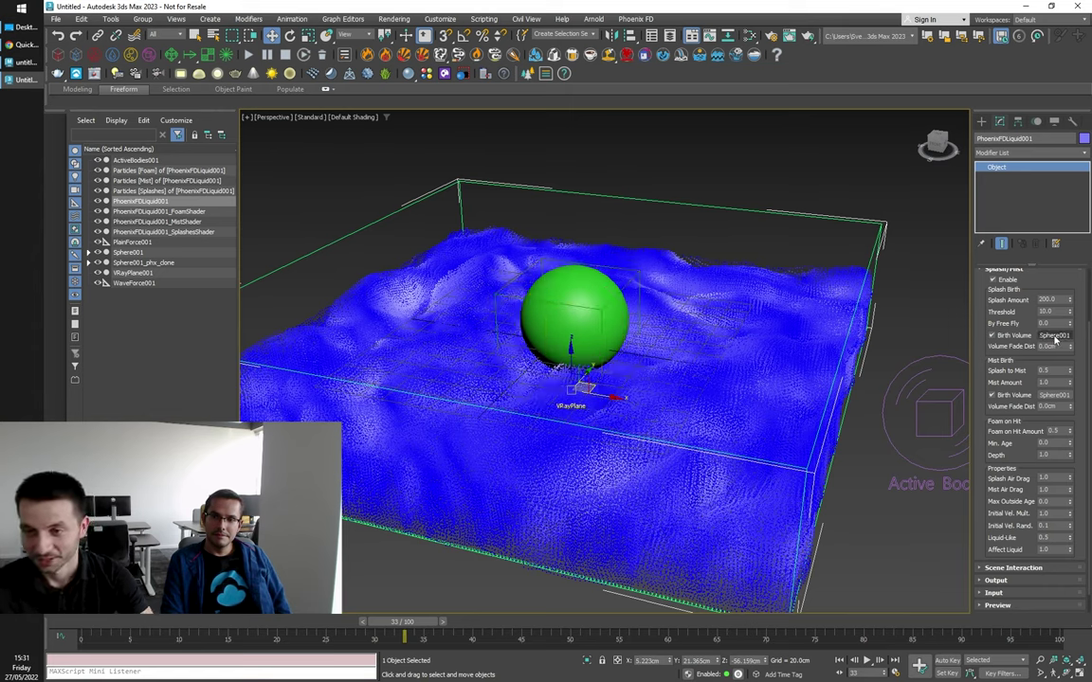
middle_click_drag(685, 320, 677, 341, "alt")
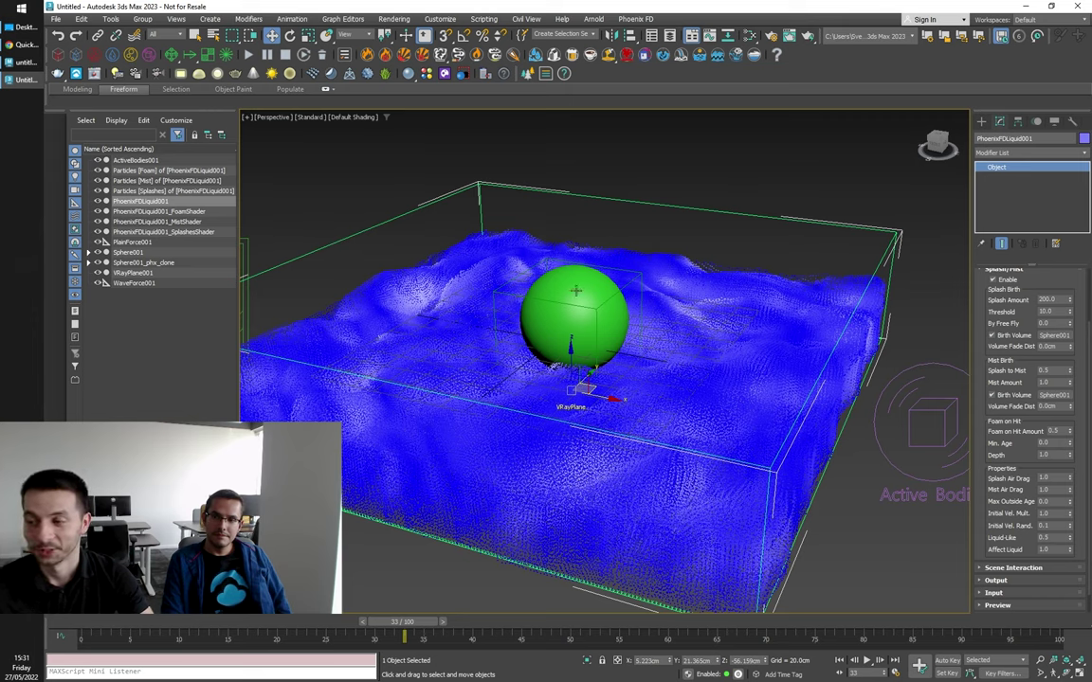
left_click(1050, 347)
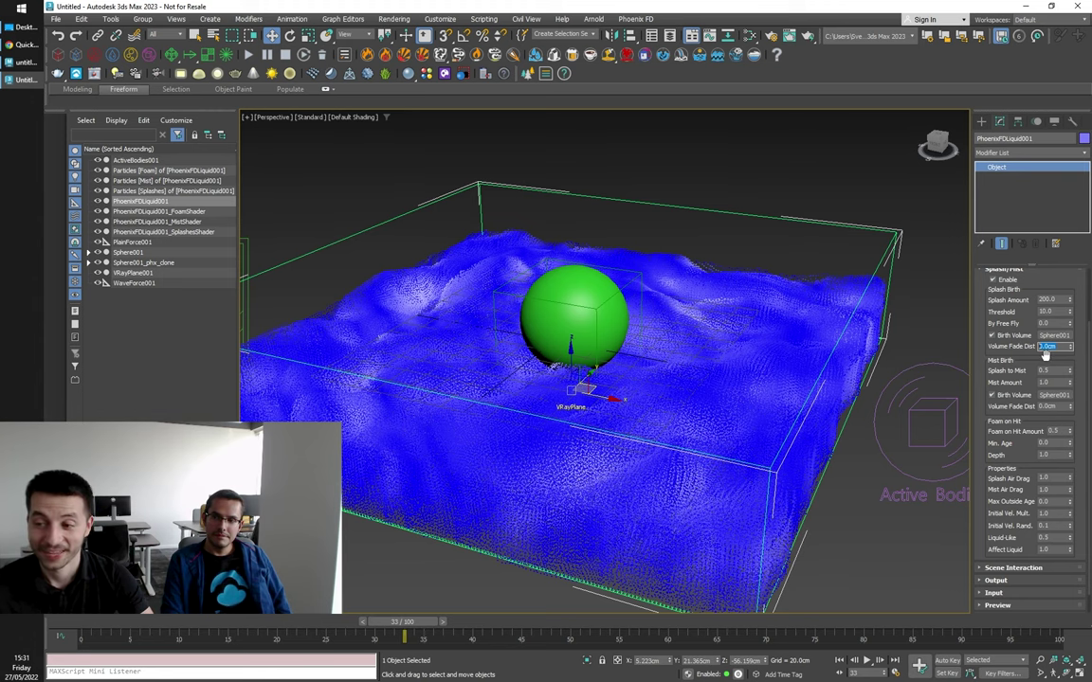
middle_click_drag(758, 308, 747, 324, "alt")
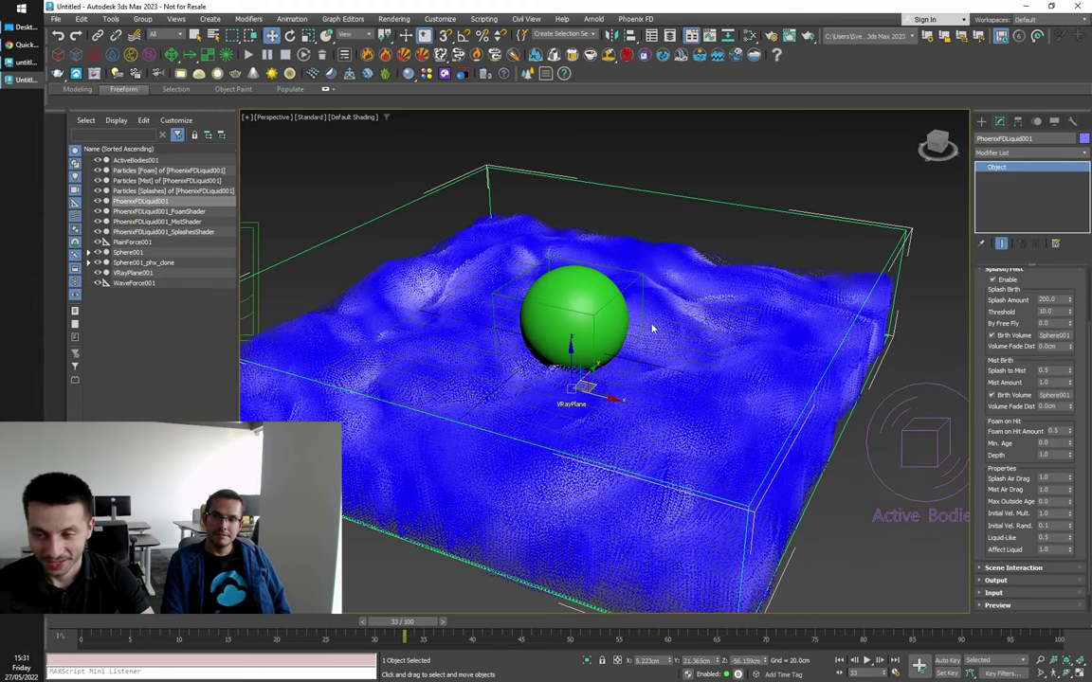
middle_click_drag(697, 327, 730, 213, "alt")
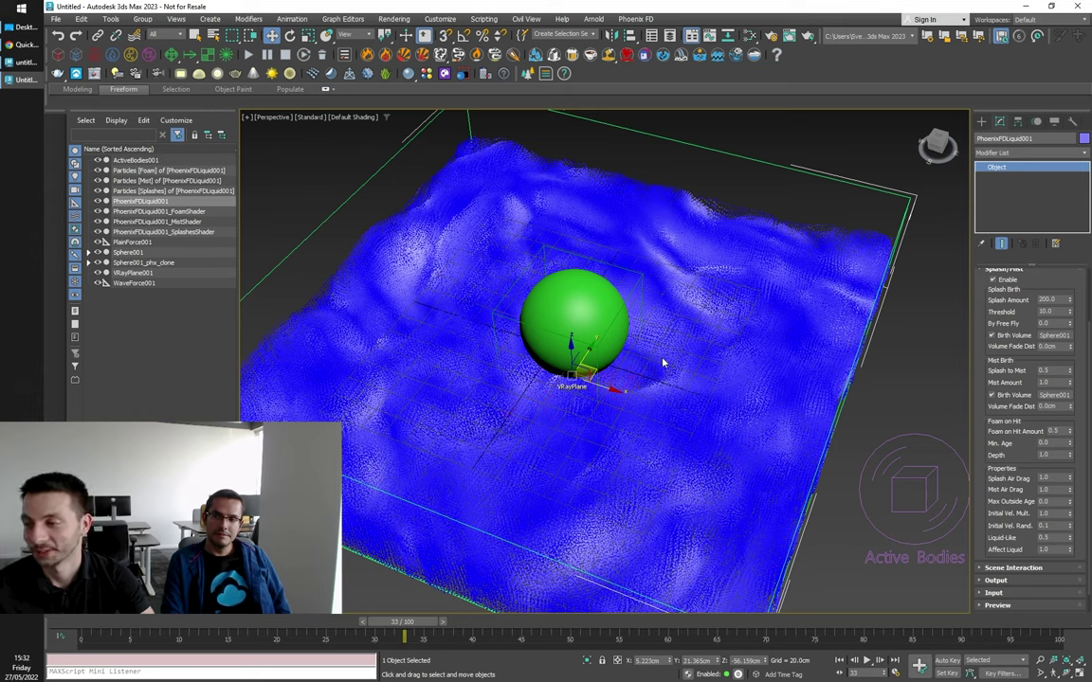
Step: Check the radius of Sphere001 as a reference for the fade distance, and return to the liquid simulator's settings
double_click(1052, 346)
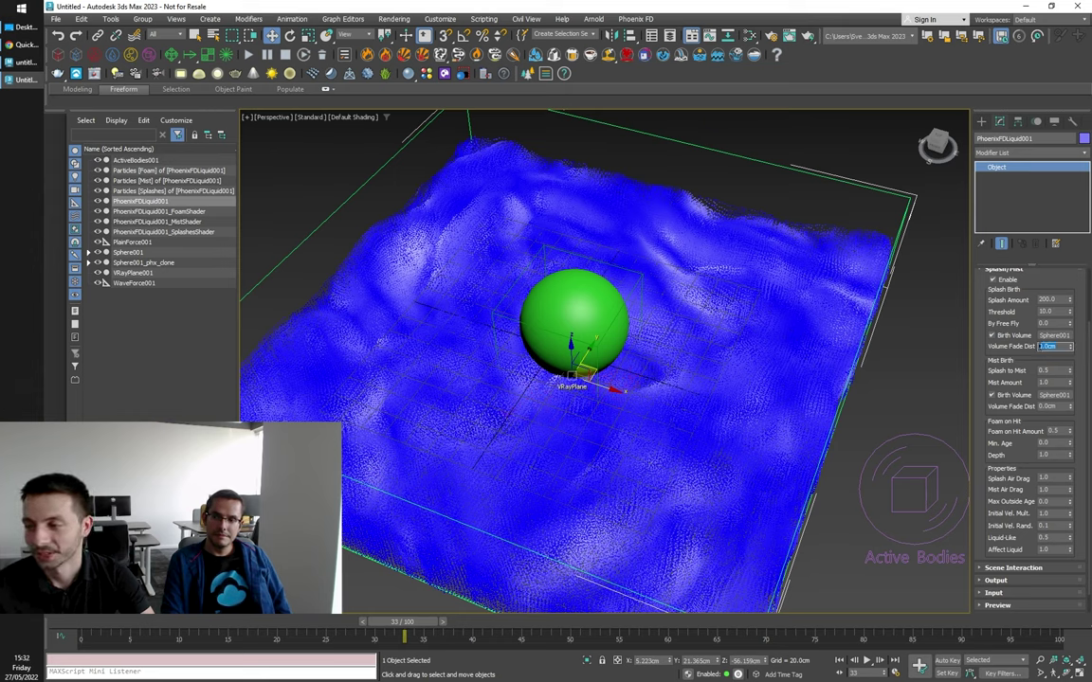
left_click(581, 286)
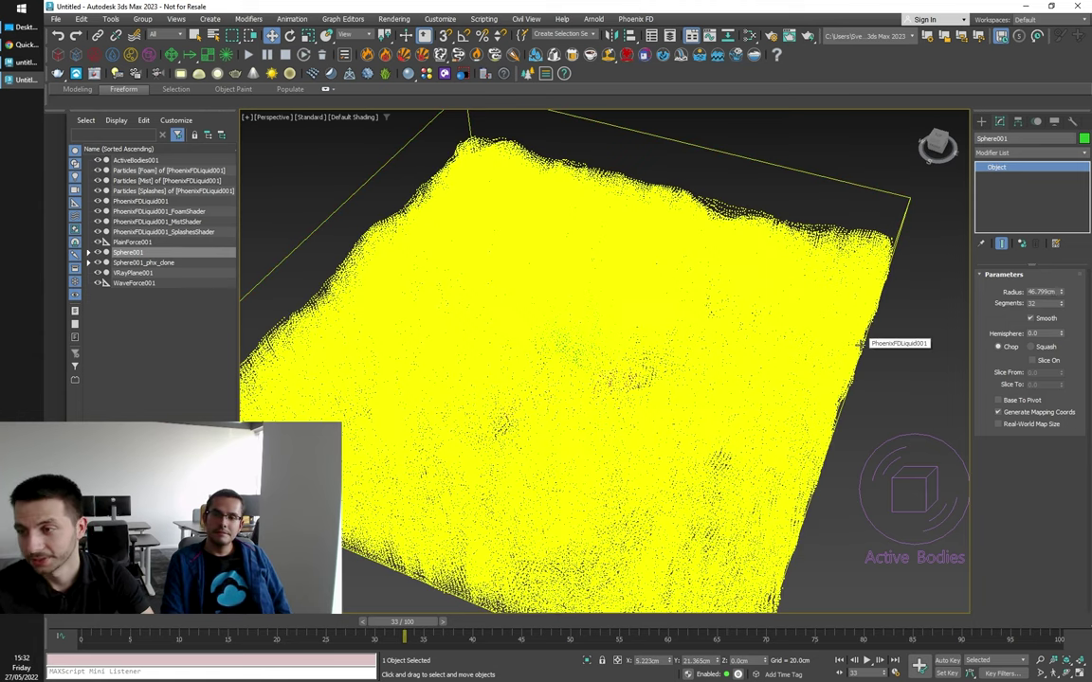
left_click(860, 344)
Step: Set Volume Fade Dist to 47 cm for the simulator's Splash Birth, Mist Birth and Foam birth volumes
double_click(1053, 414)
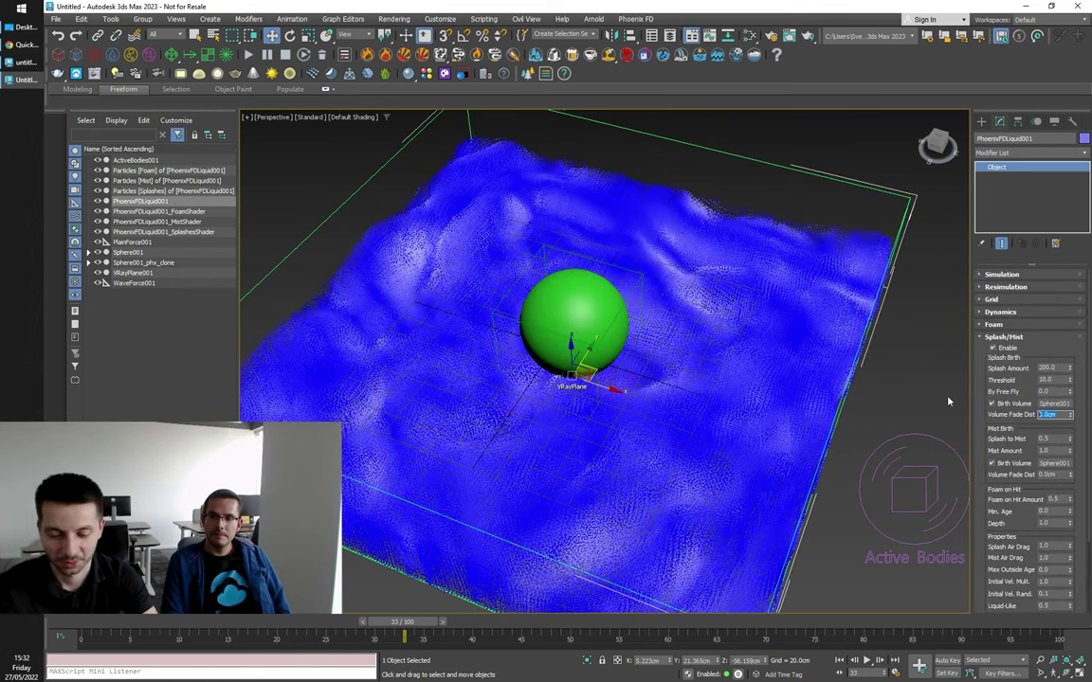
type("47")
key("Return")
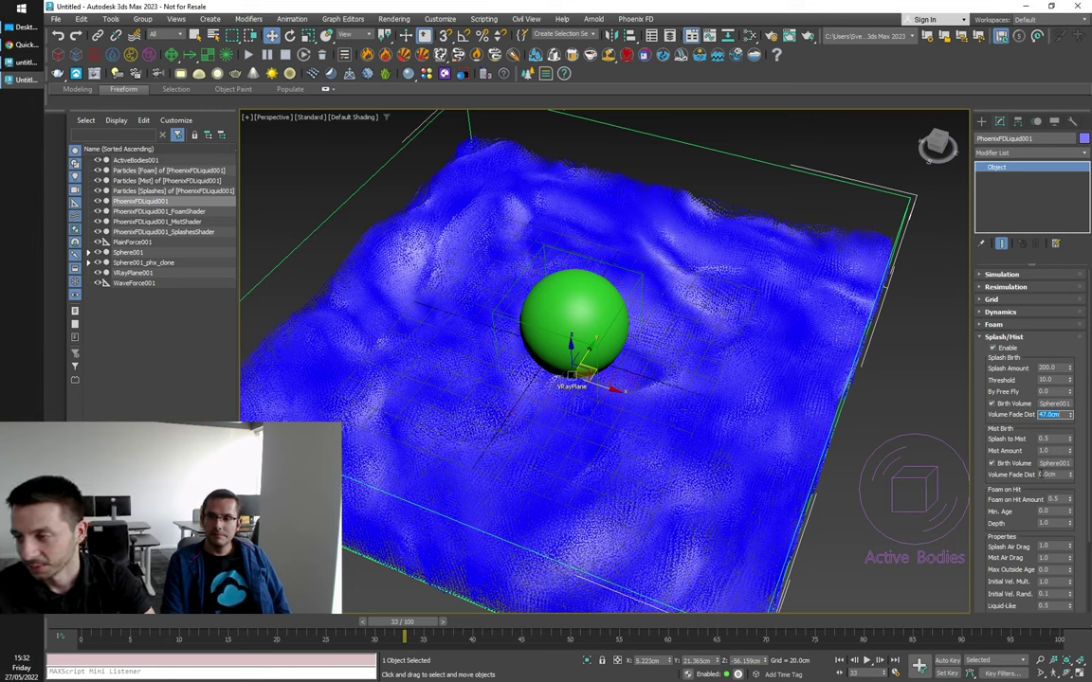
left_click(1052, 474)
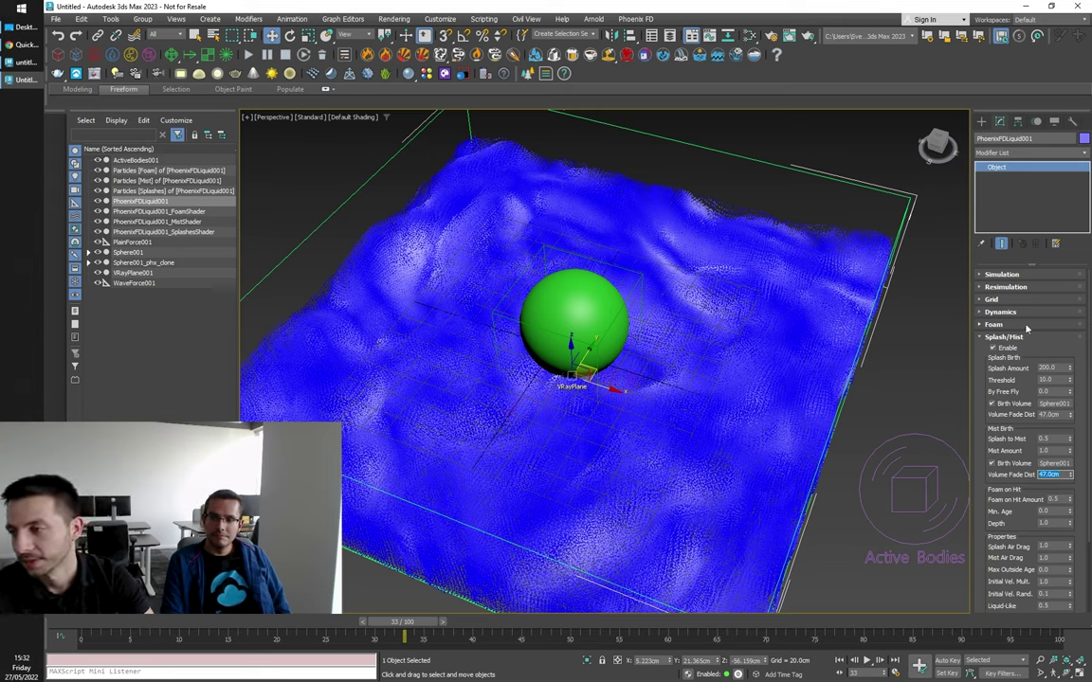
left_click(993, 324)
left_click(1052, 358)
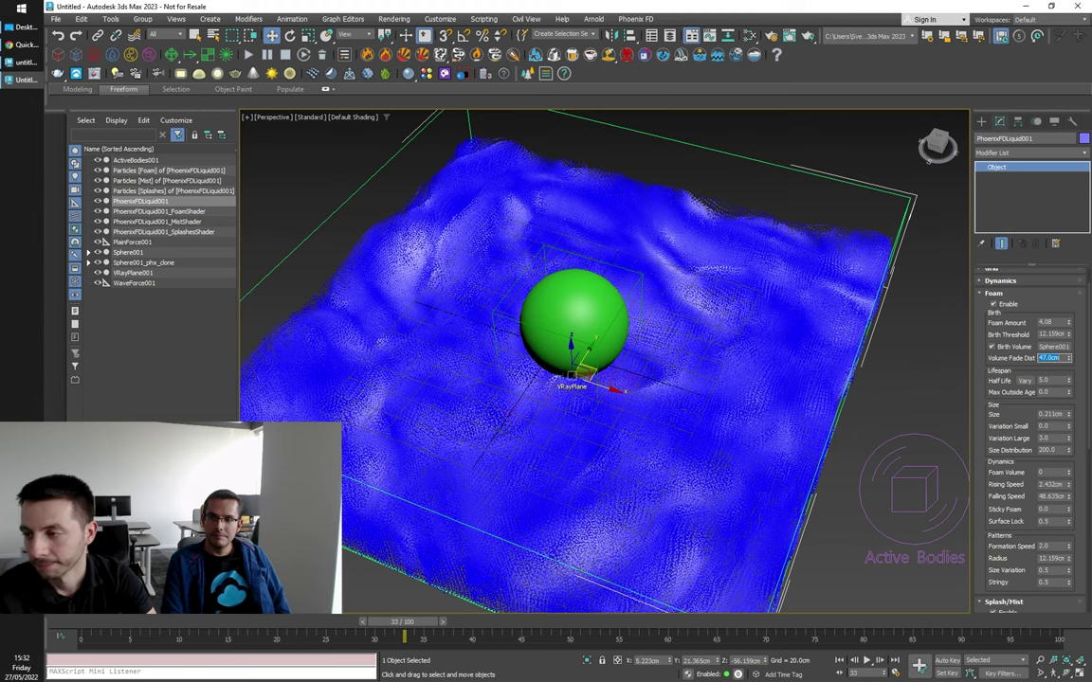
Step: Start the liquid simulation with the new fade distances and collapse the Foam and Splash/Mist settings while it runs
left_click(247, 54)
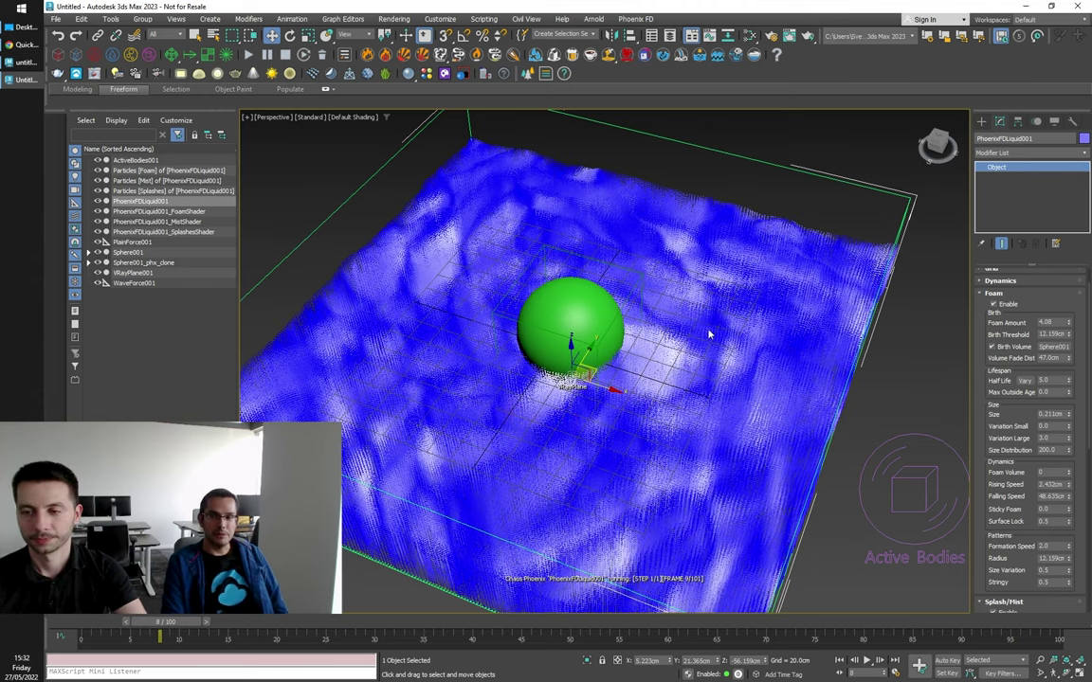
scroll(709, 334, "down", 3)
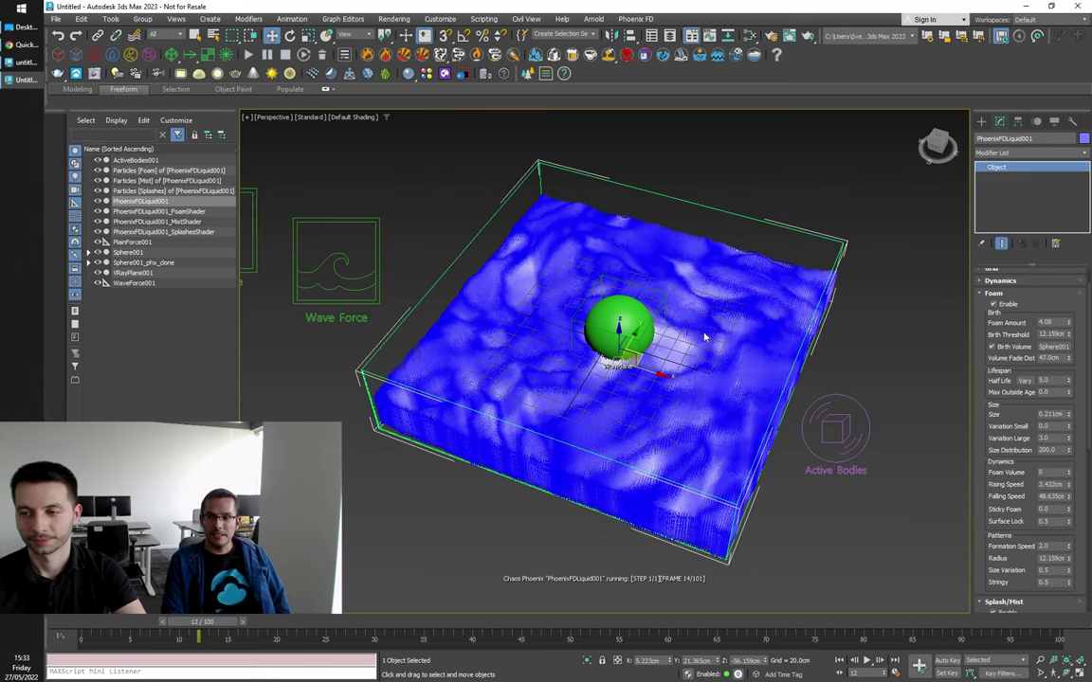
scroll(706, 336, "up", 3)
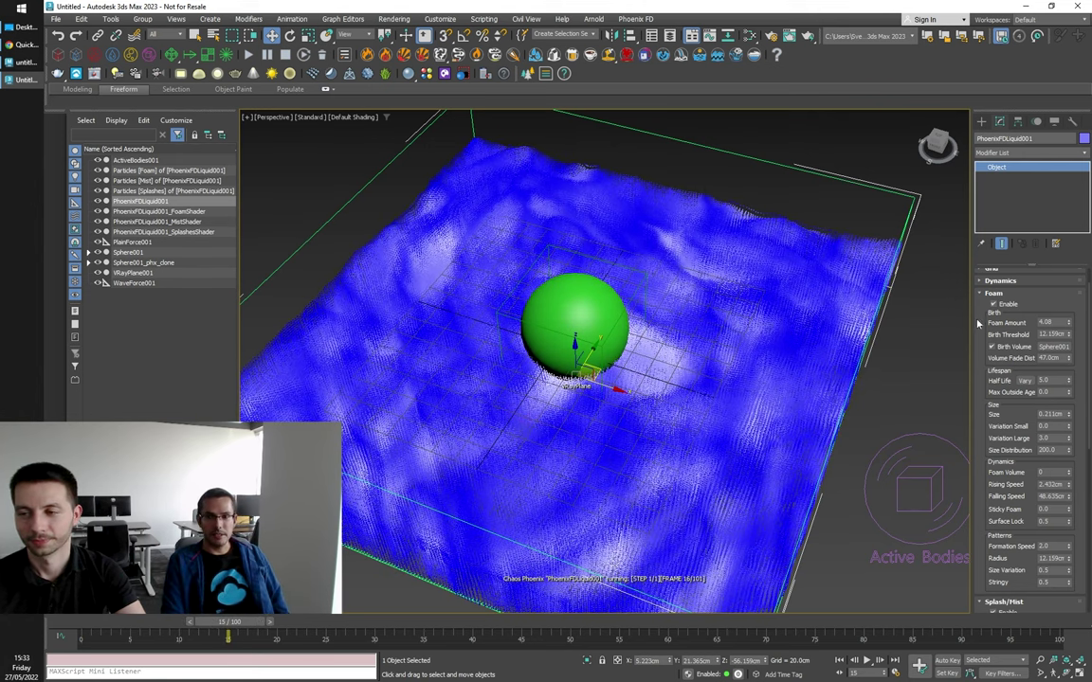
left_click(993, 293)
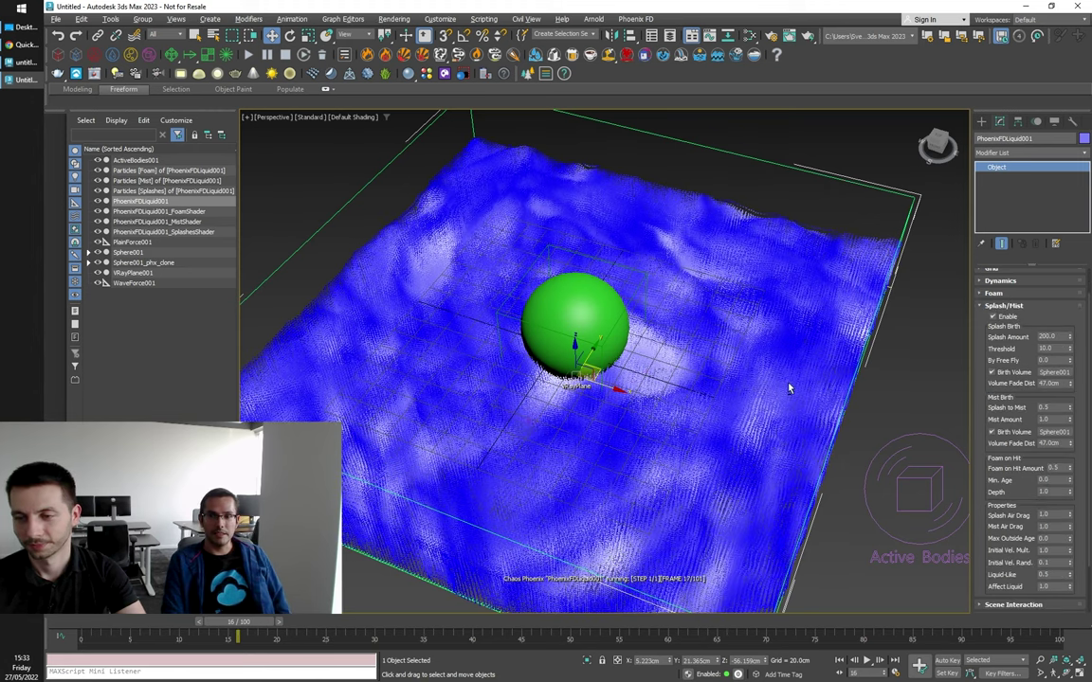
mouse_move(787, 383)
middle_mouse_down("alt")
mouse_move(810, 372)
mouse_move(802, 377)
middle_mouse_up("alt")
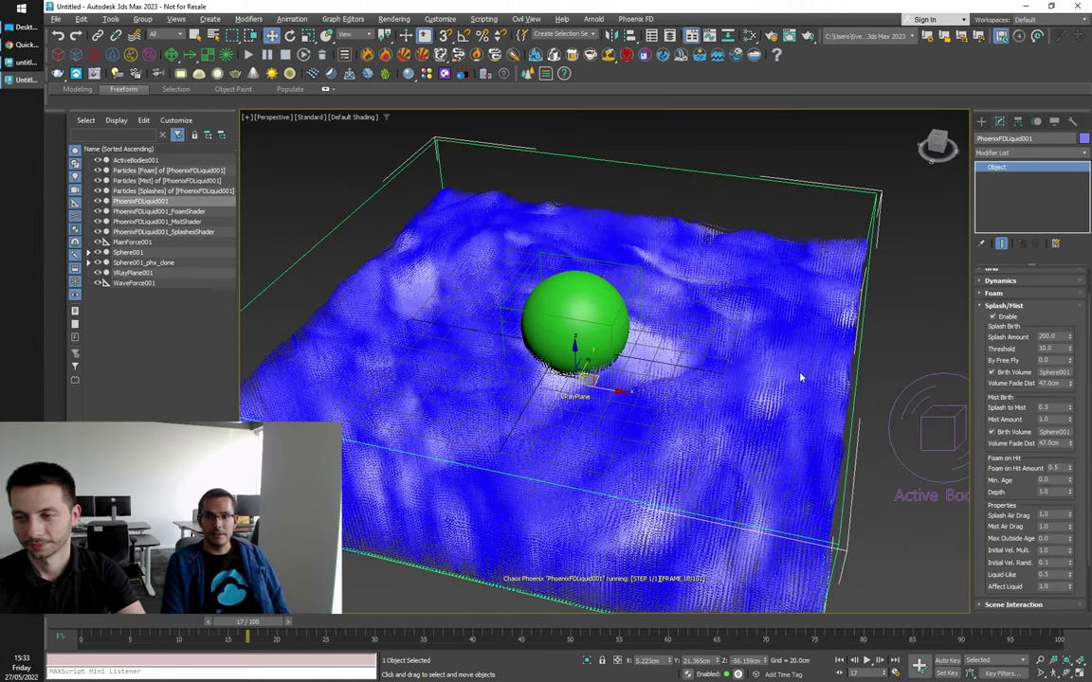
left_click(1003, 305)
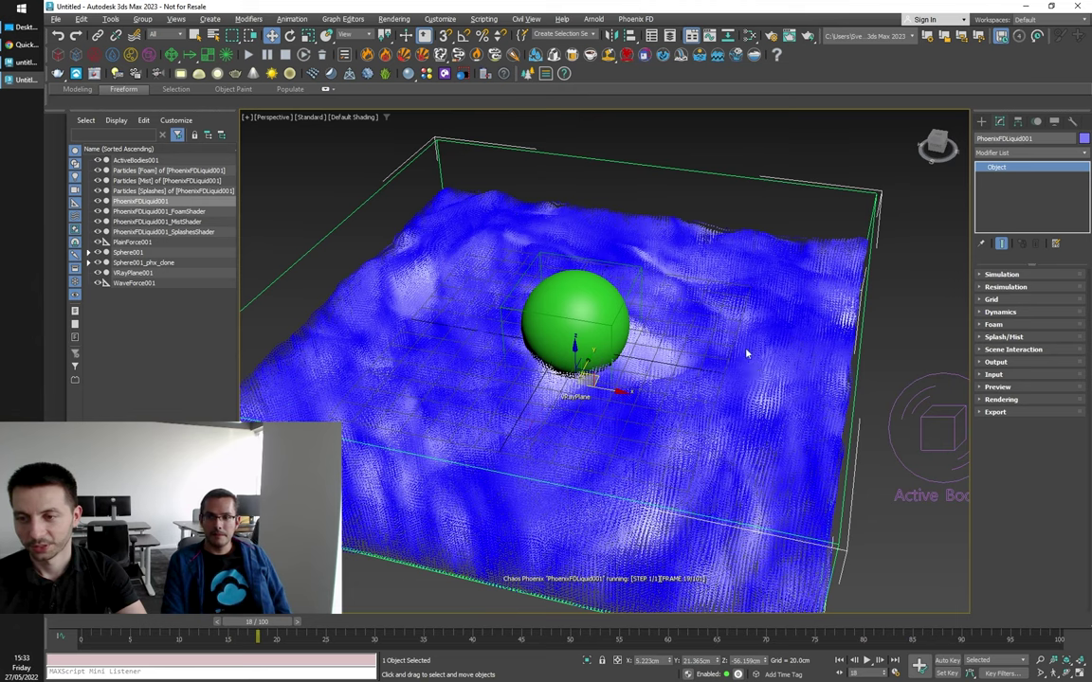
middle_click_drag(755, 324, 749, 332, "alt")
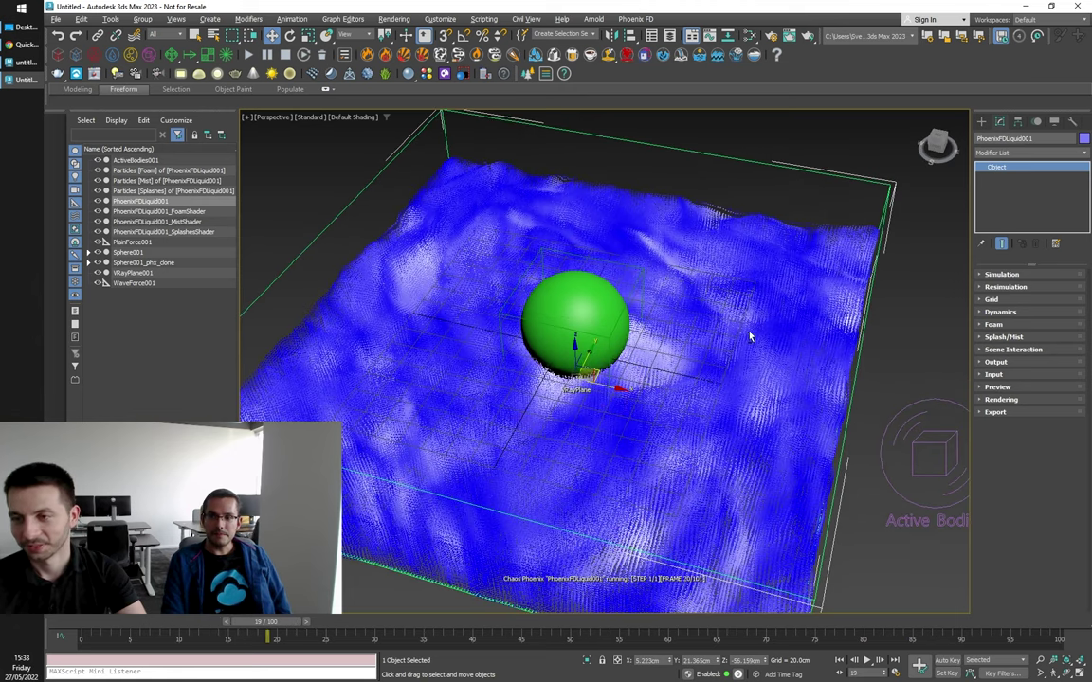
Step: Turn off Show for the Liquid particles in the simulator's Particle Preview settings
left_click(991, 386)
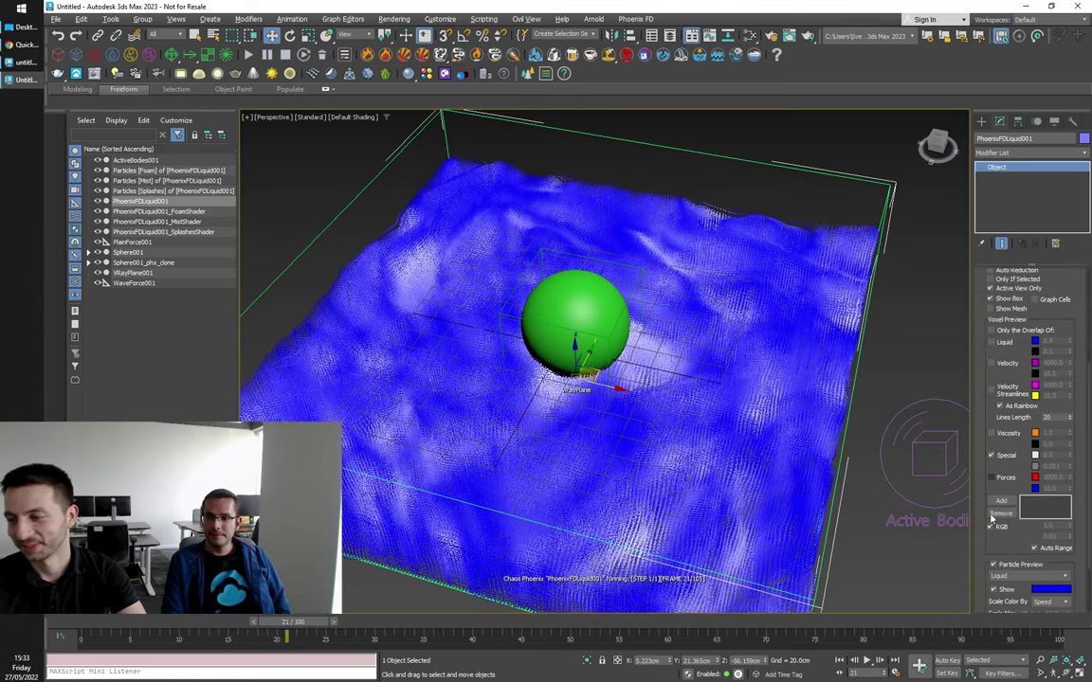
scroll(997, 487, "down", 2)
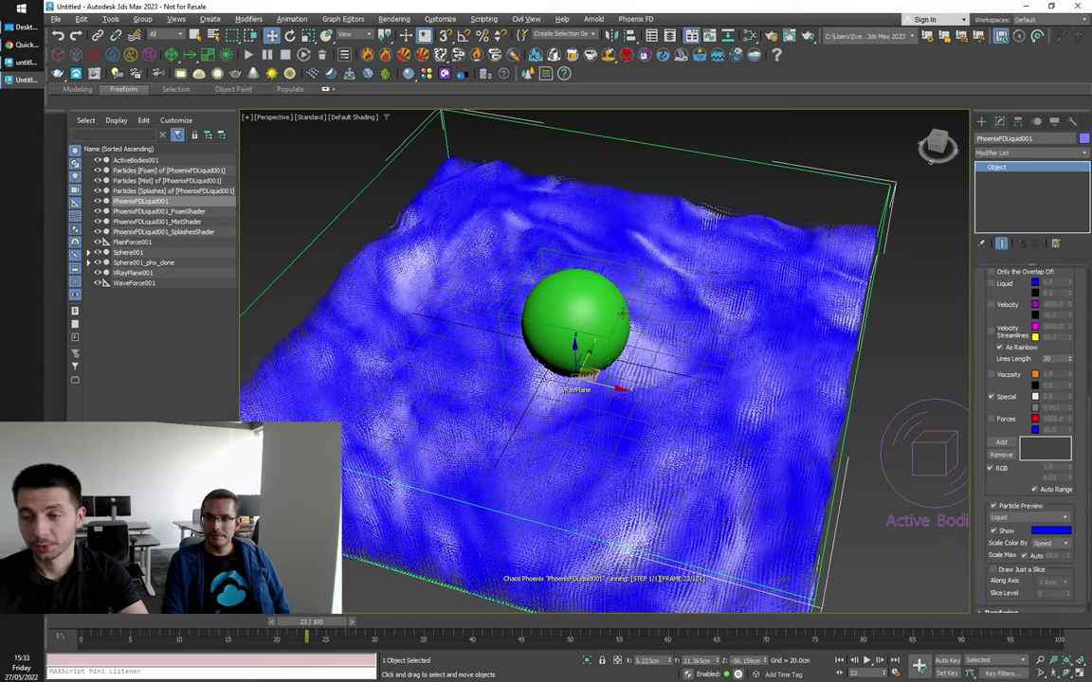
scroll(612, 312, "down", 3)
mouse_move(702, 363)
middle_mouse_down("alt")
mouse_move(718, 338)
mouse_move(711, 358)
middle_mouse_up("alt")
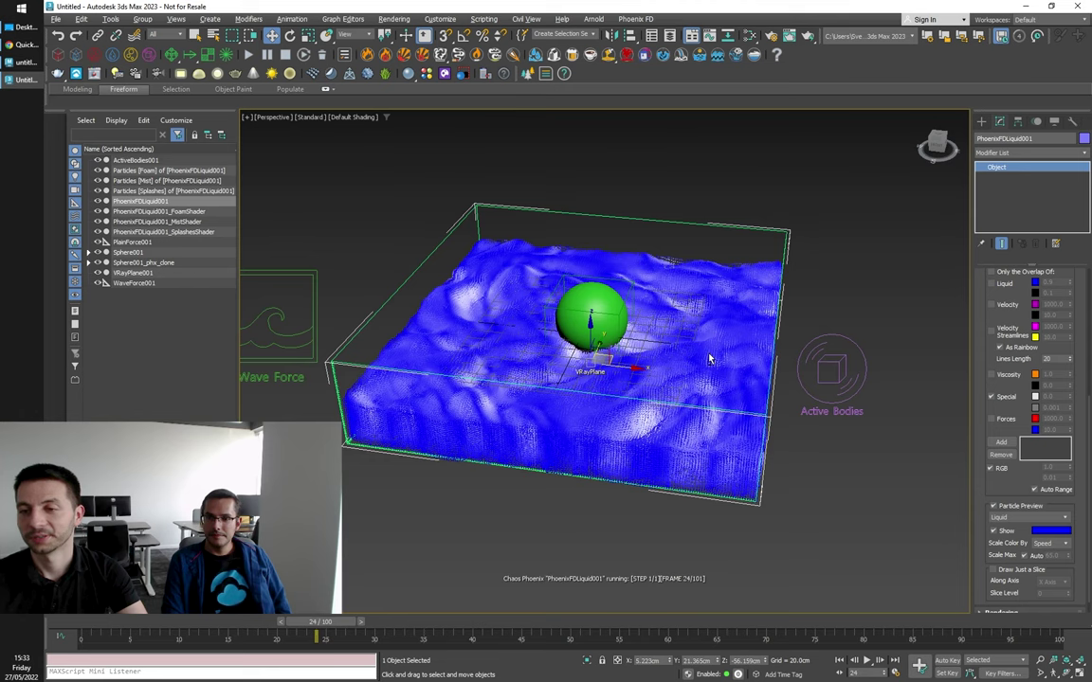
scroll(678, 300, "up", 5)
scroll(675, 302, "down", 6)
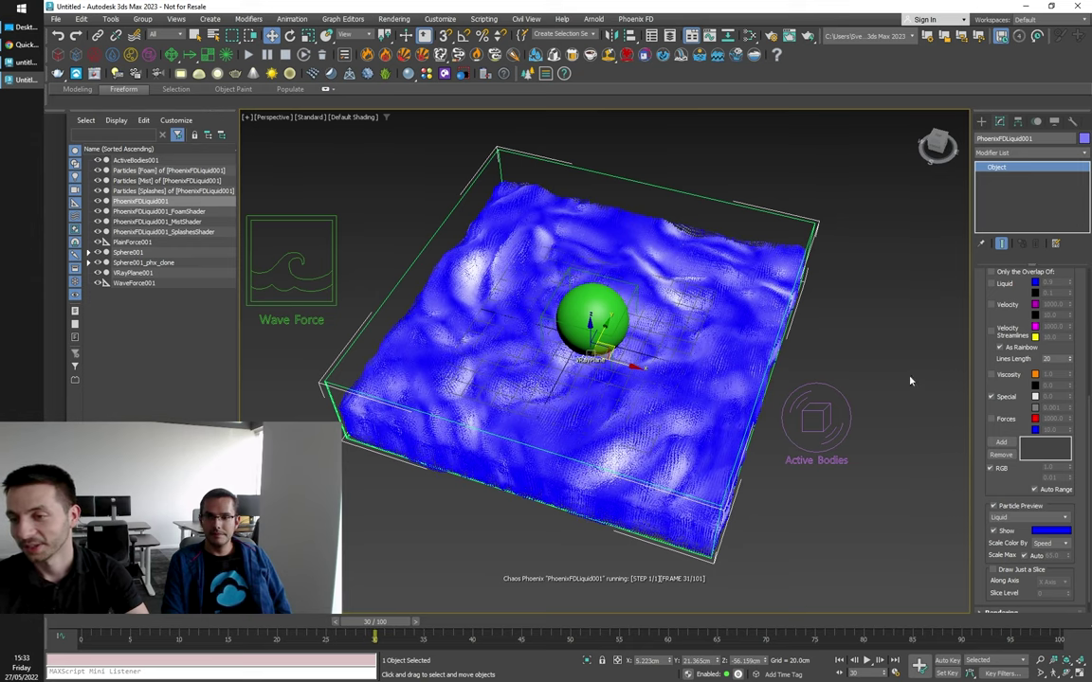
left_click(1006, 533)
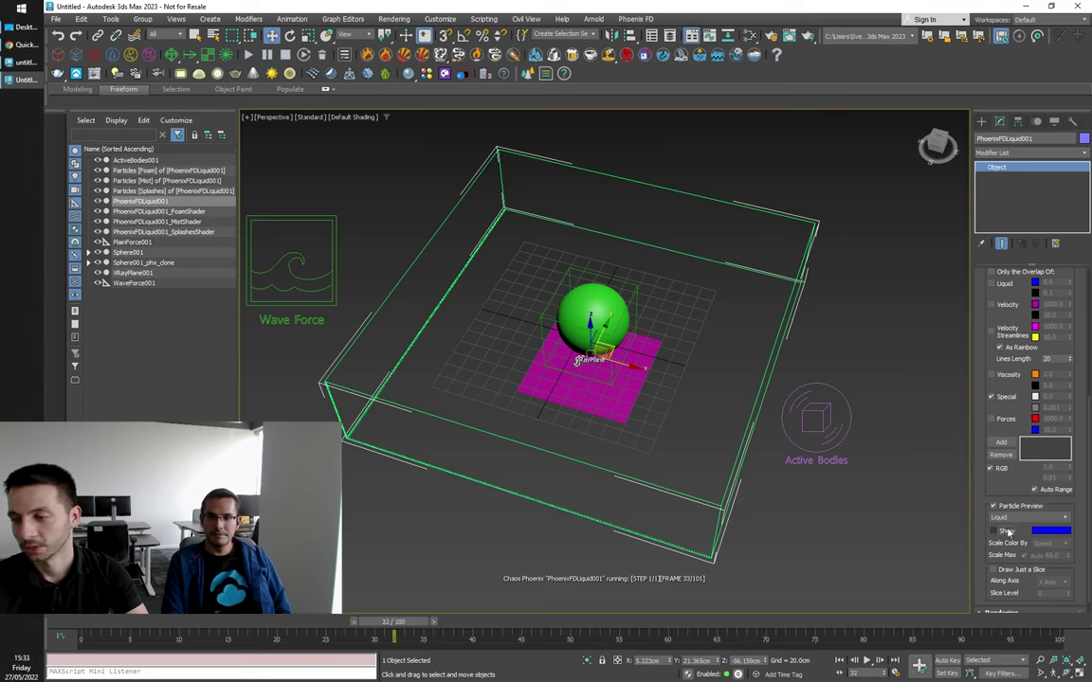
left_click(995, 531)
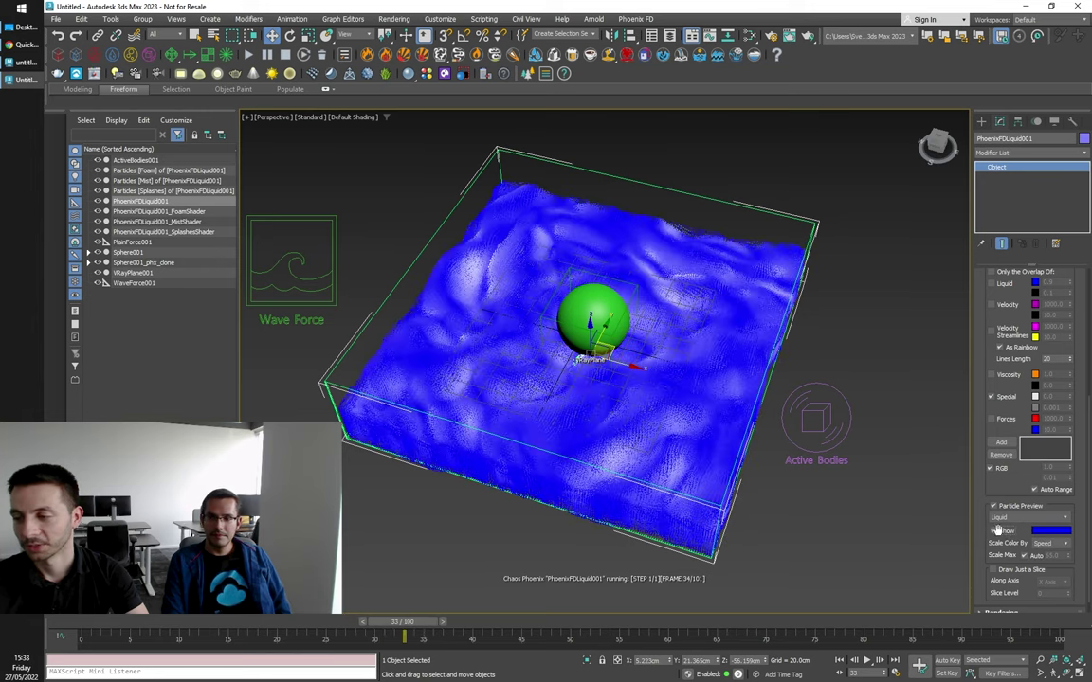
left_click(1007, 533)
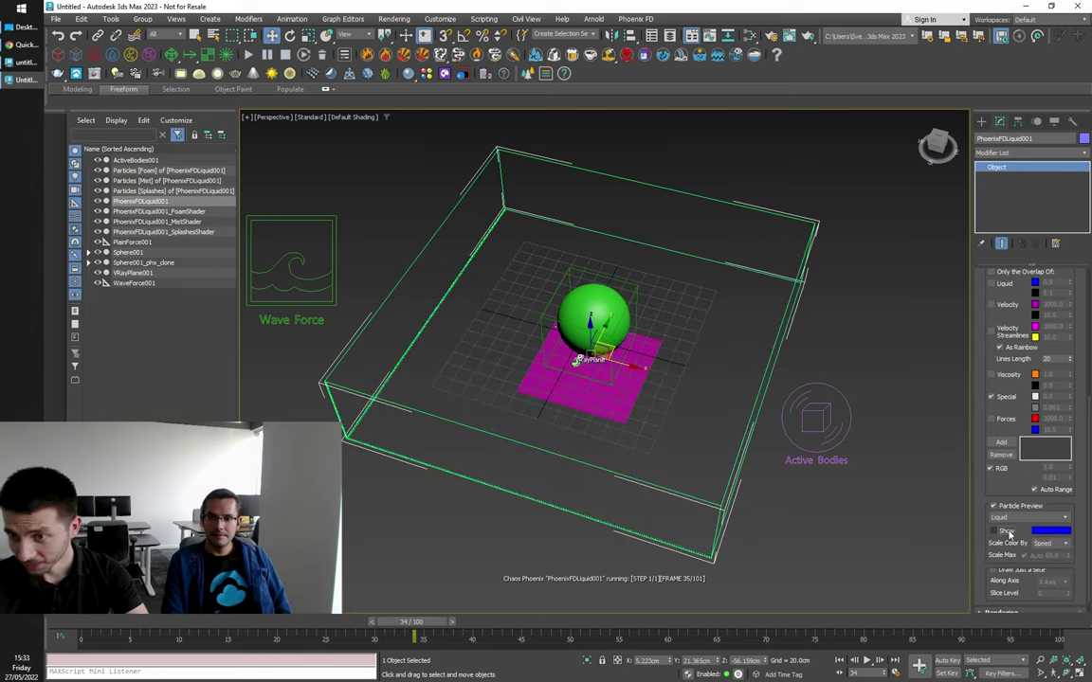
Step: Examine the foam and splash particles born around the sphere from above and at different distances while the simulation runs
middle_click_drag(700, 383, 622, 353, "alt")
middle_click_drag(677, 383, 641, 347, "alt")
scroll(660, 338, "up", 3)
scroll(625, 341, "up", 3)
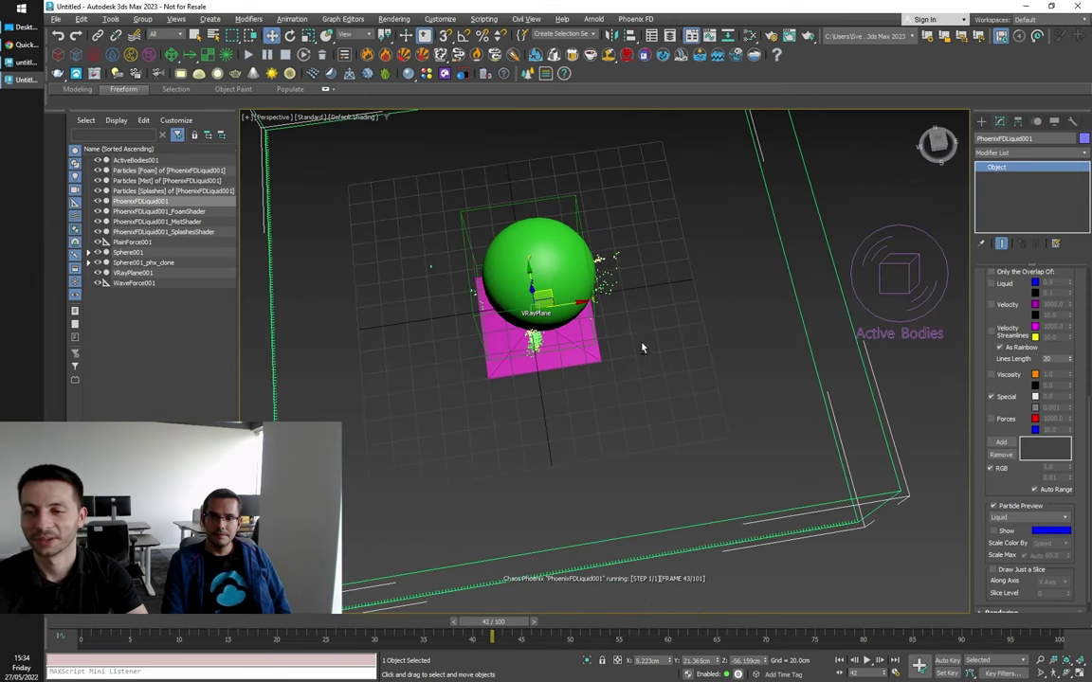
scroll(492, 200, "down", 2)
scroll(526, 228, "up", 2)
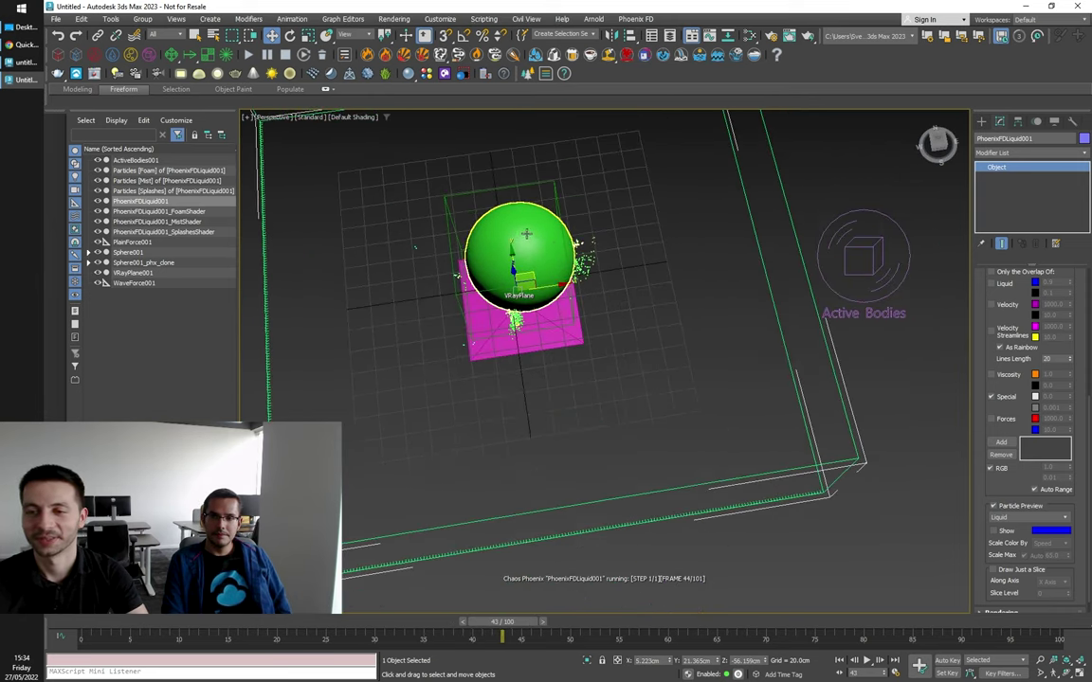
middle_click_drag(557, 244, 618, 327, "alt")
scroll(618, 327, "down", 2)
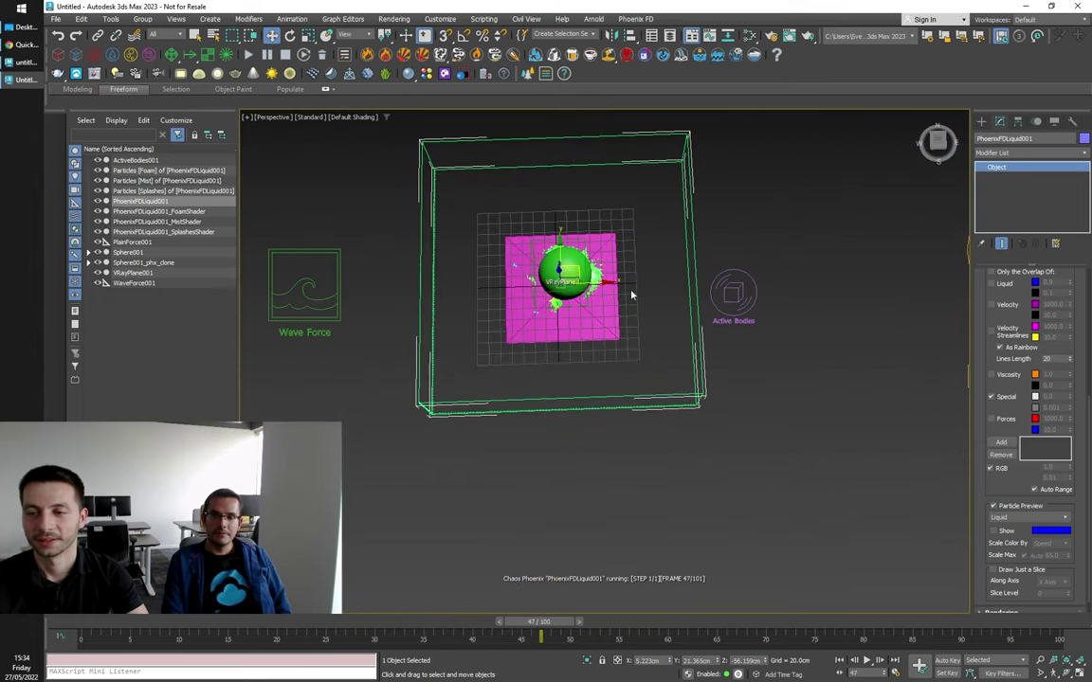
scroll(631, 294, "up", 2)
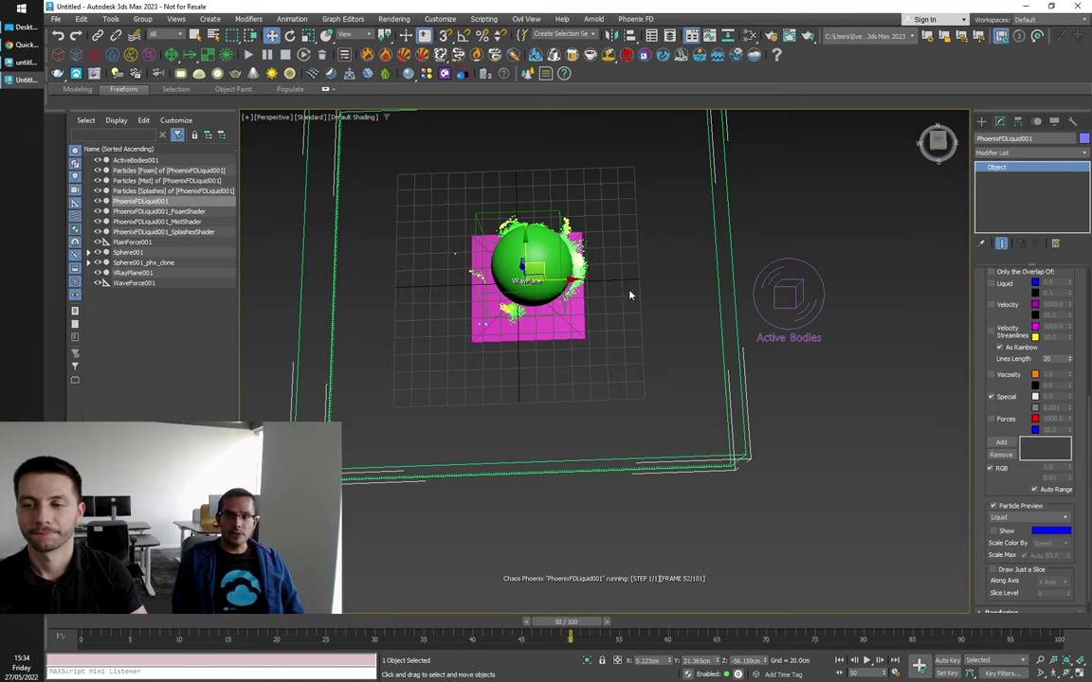
middle_click_drag(621, 303, 626, 266, "alt")
middle_click_drag(625, 262, 614, 294, "alt")
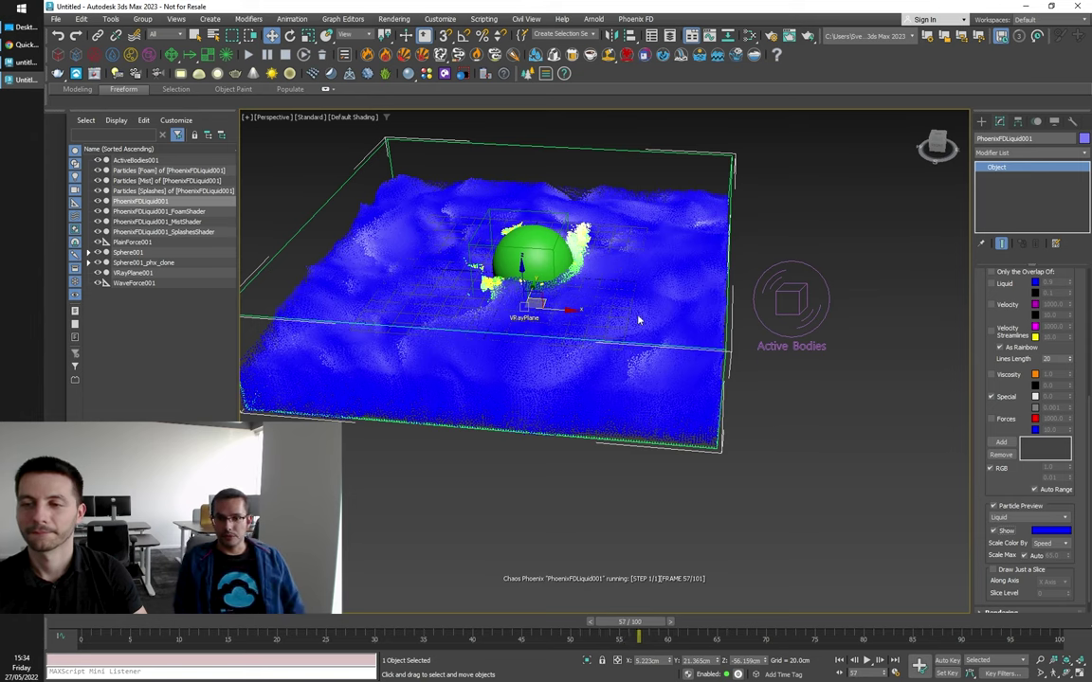
Step: Examine the foam and splashes around the sphere against the visible liquid surface, both close up and with the whole simulator in view
middle_click_drag(637, 349, 637, 363, "alt")
scroll(616, 310, "down", 3)
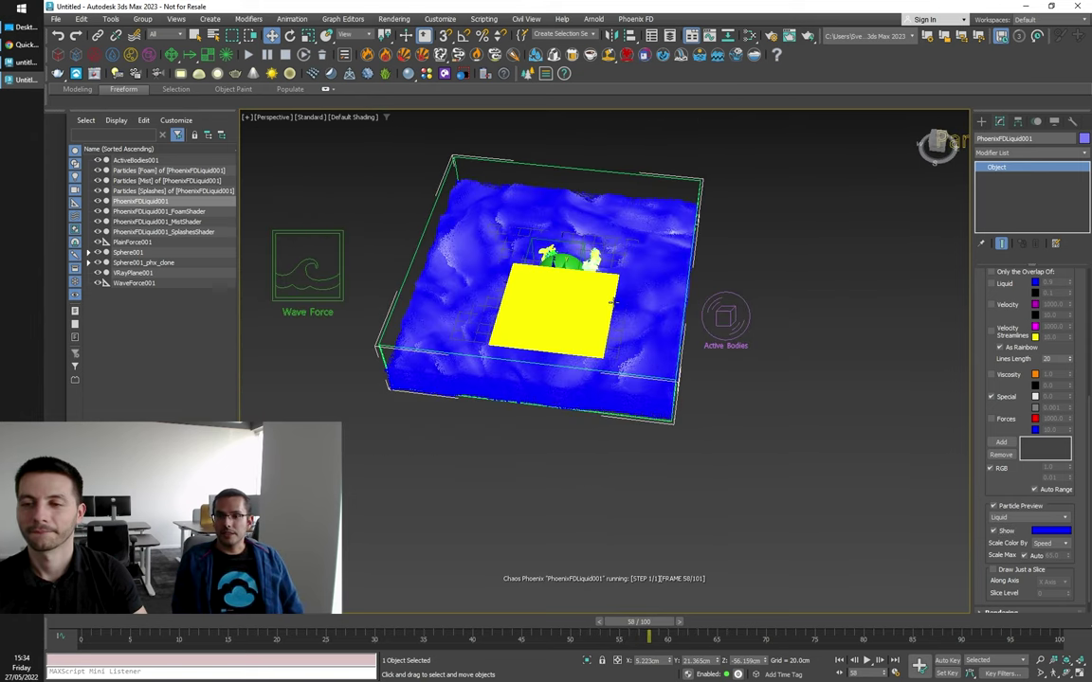
scroll(477, 232, "up", 3)
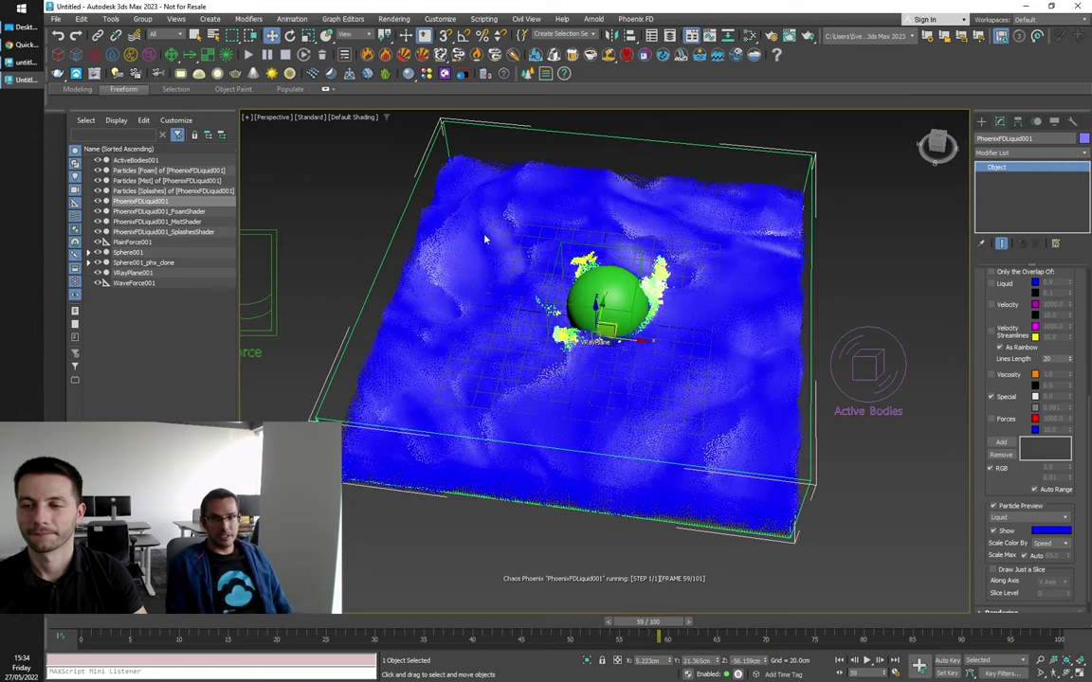
scroll(473, 243, "down", 4)
mouse_move(463, 245)
middle_mouse_down("alt")
mouse_move(492, 219)
mouse_move(477, 260)
middle_mouse_up("alt")
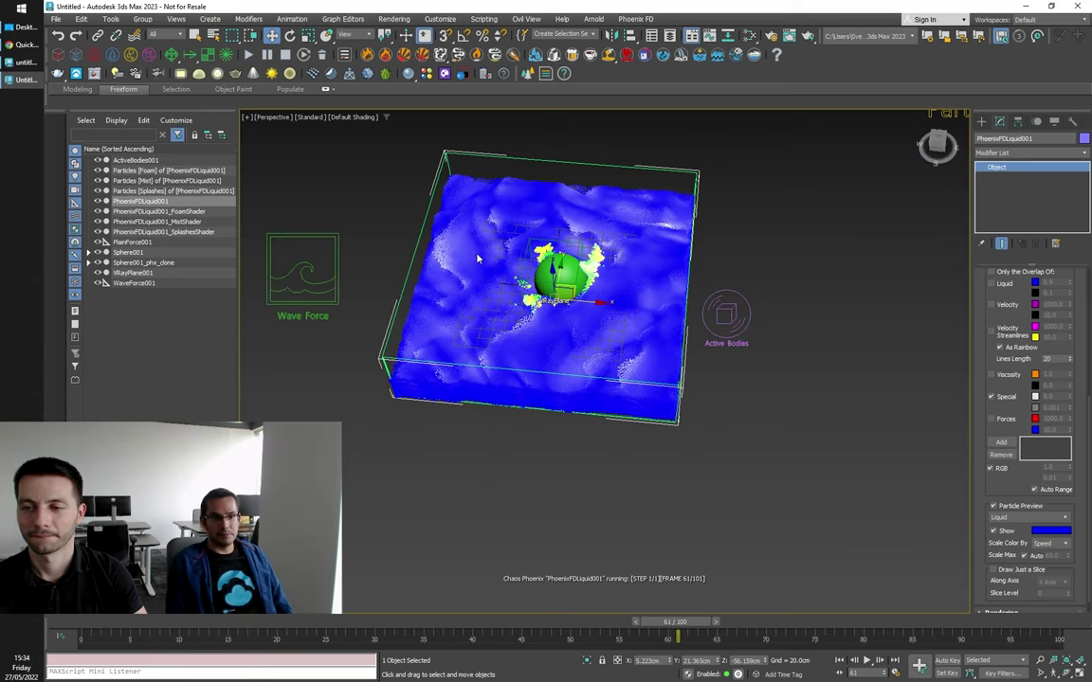
Step: Create a Particle Tuner helper beside the liquid simulator and open its parameters for modification
scroll(478, 257, "up", 3)
scroll(479, 256, "down", 3)
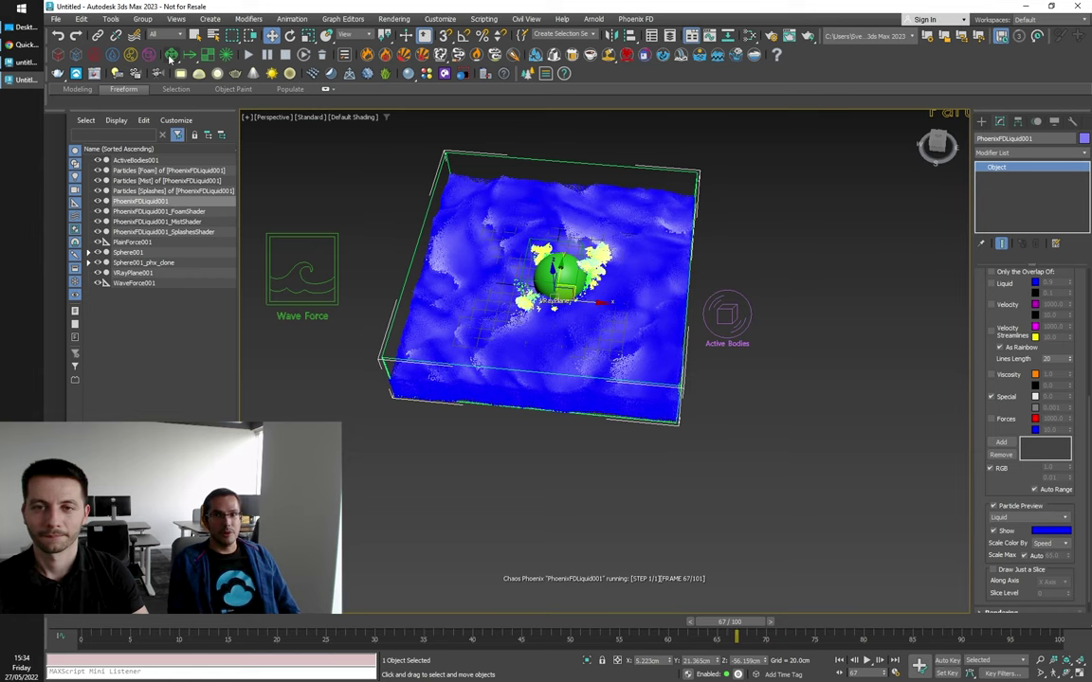
left_click(159, 57)
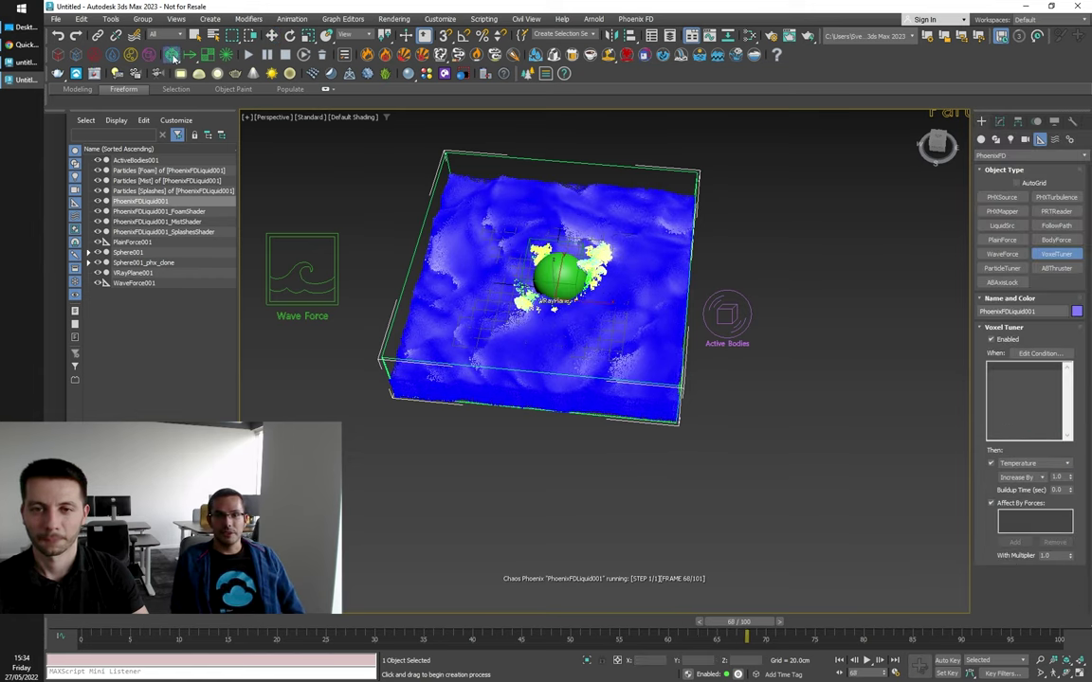
left_click(1002, 269)
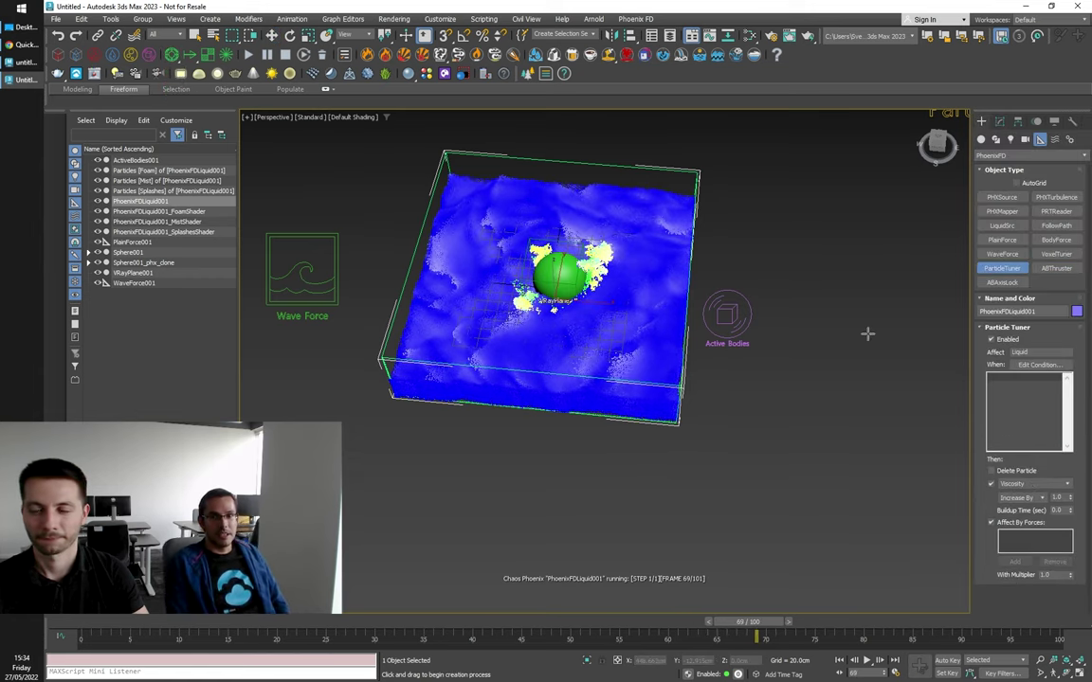
left_click_drag(736, 376, 777, 383)
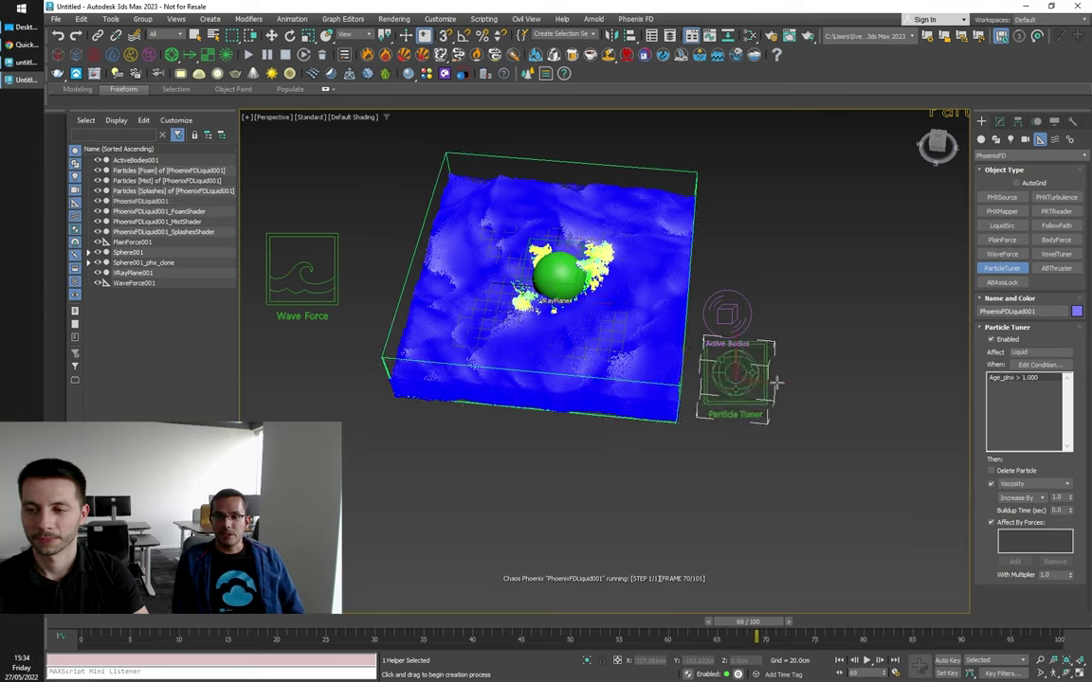
middle_click_drag(803, 329, 777, 334, "alt")
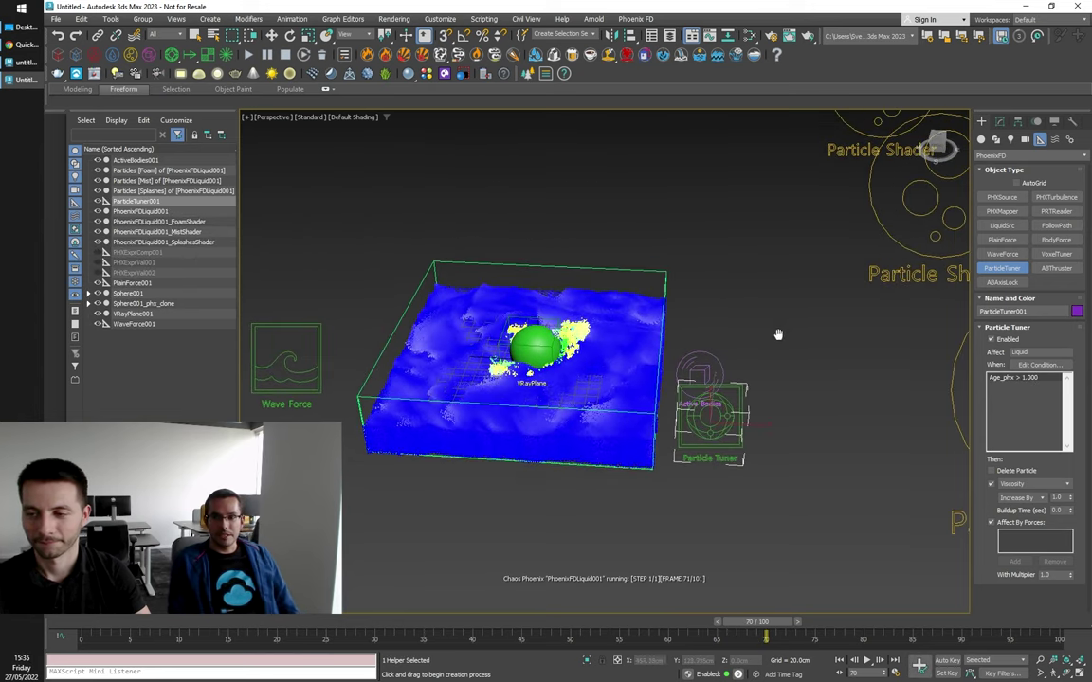
right_click(784, 338)
left_click(999, 122)
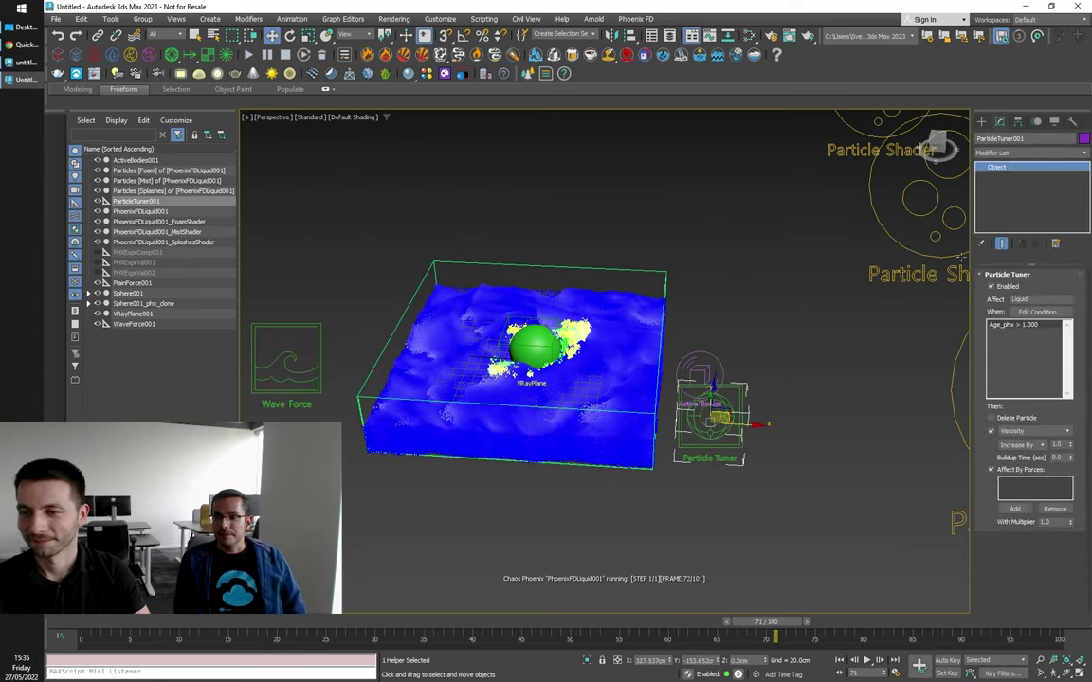
Step: In the tuner's condition, replace the Age channel with the distance to the floating sphere Sphere001
left_click(1043, 313)
left_click_drag(510, 240, 573, 412)
left_click(497, 442)
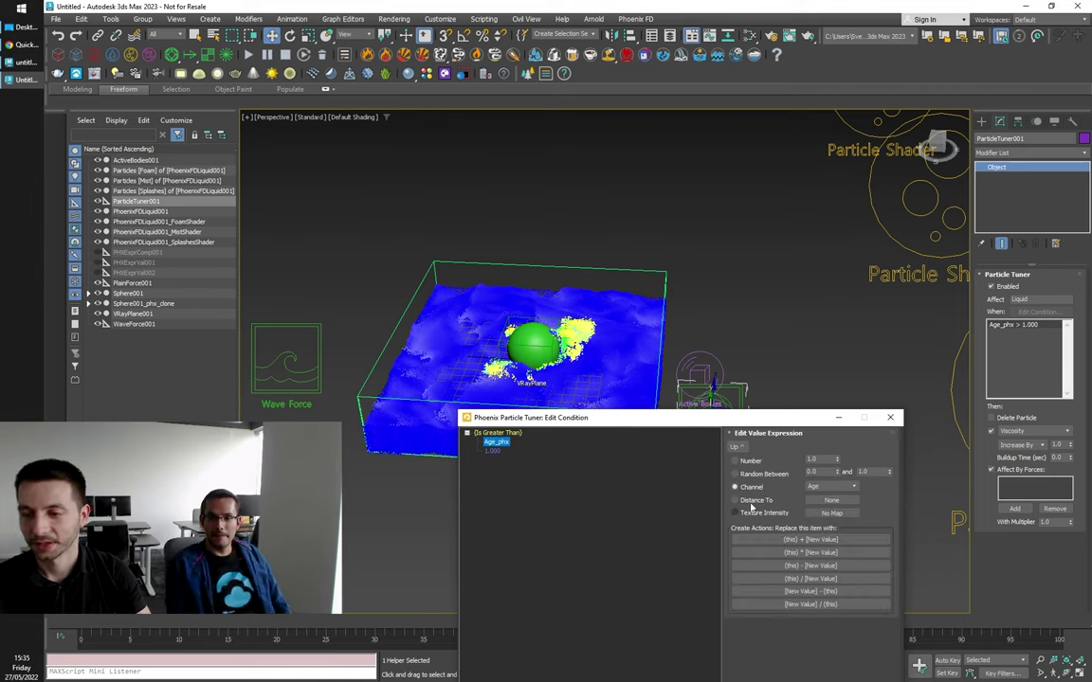
left_click(748, 500)
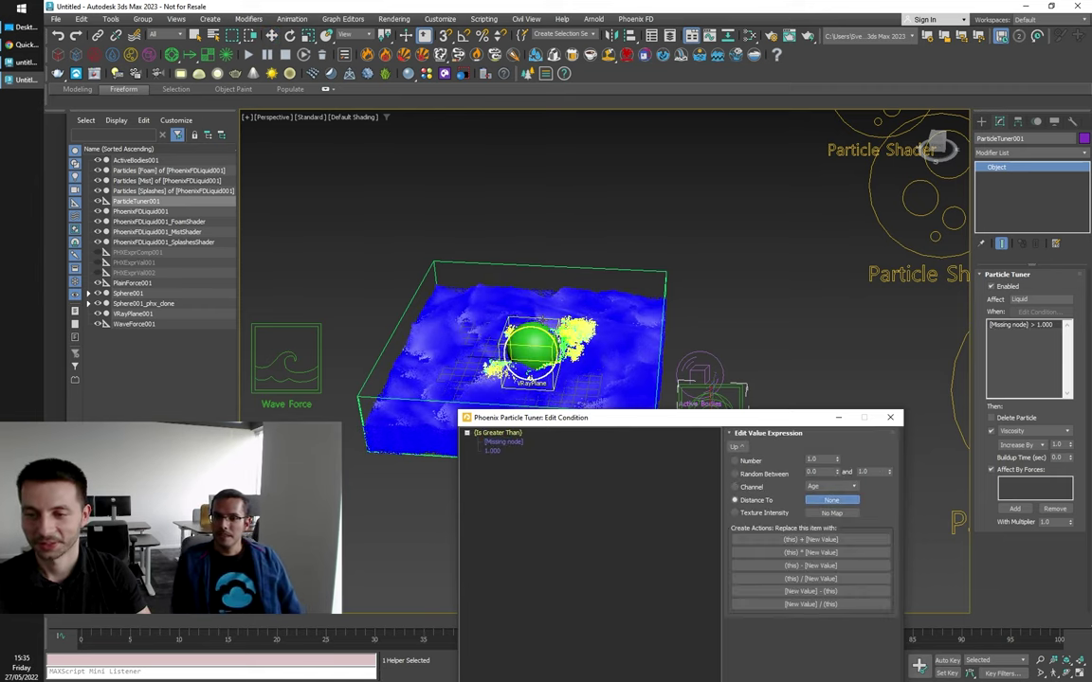
left_click(531, 346)
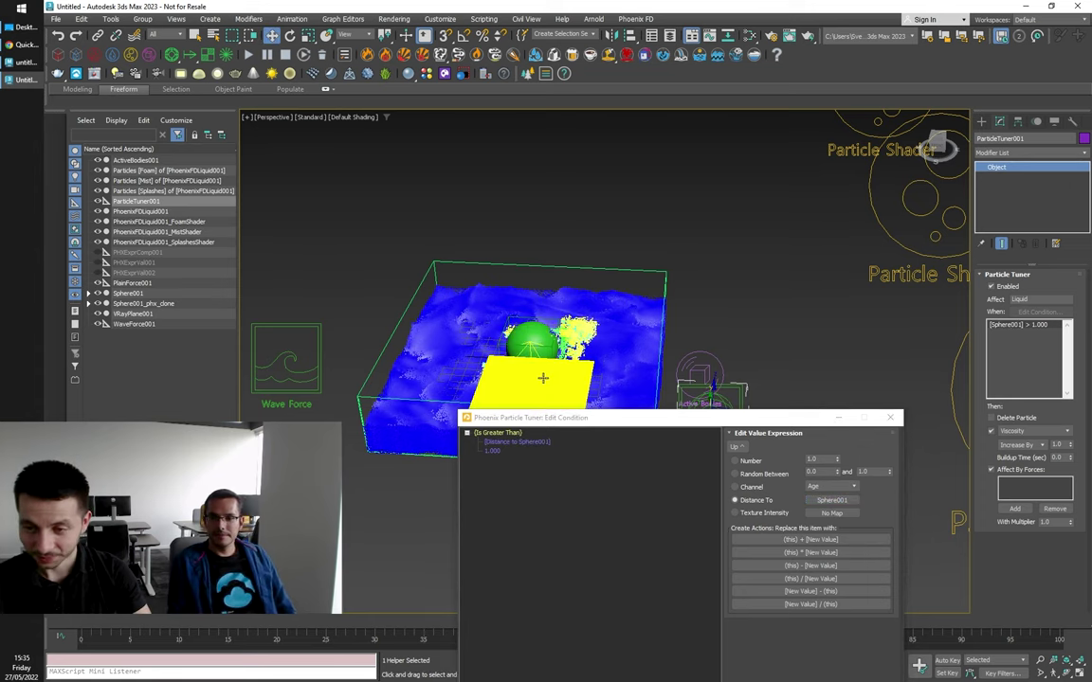
Step: Change the condition's comparison to Is Less Than with a distance of 10 and close the condition editor
left_click(507, 433)
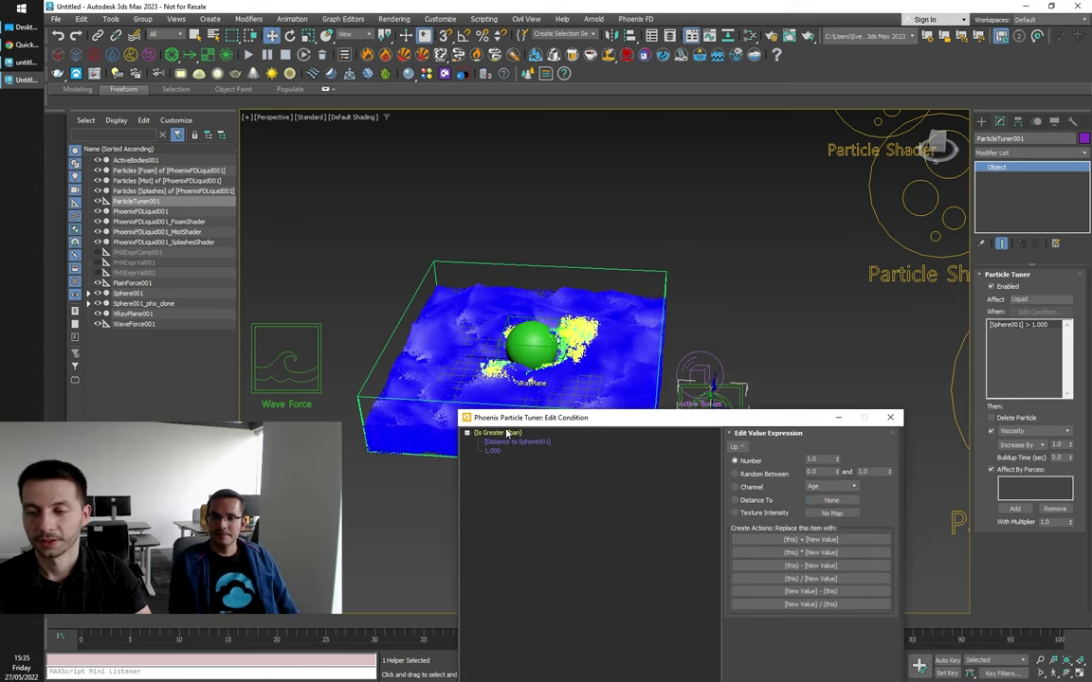
left_click(507, 433)
left_click(813, 471)
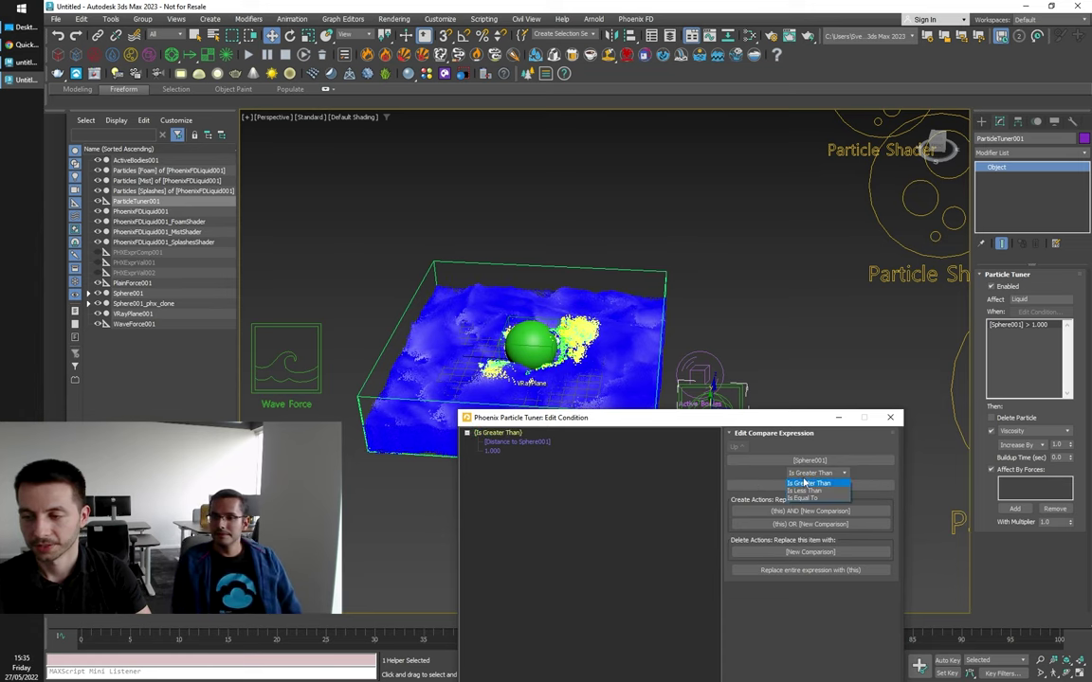
left_click(808, 492)
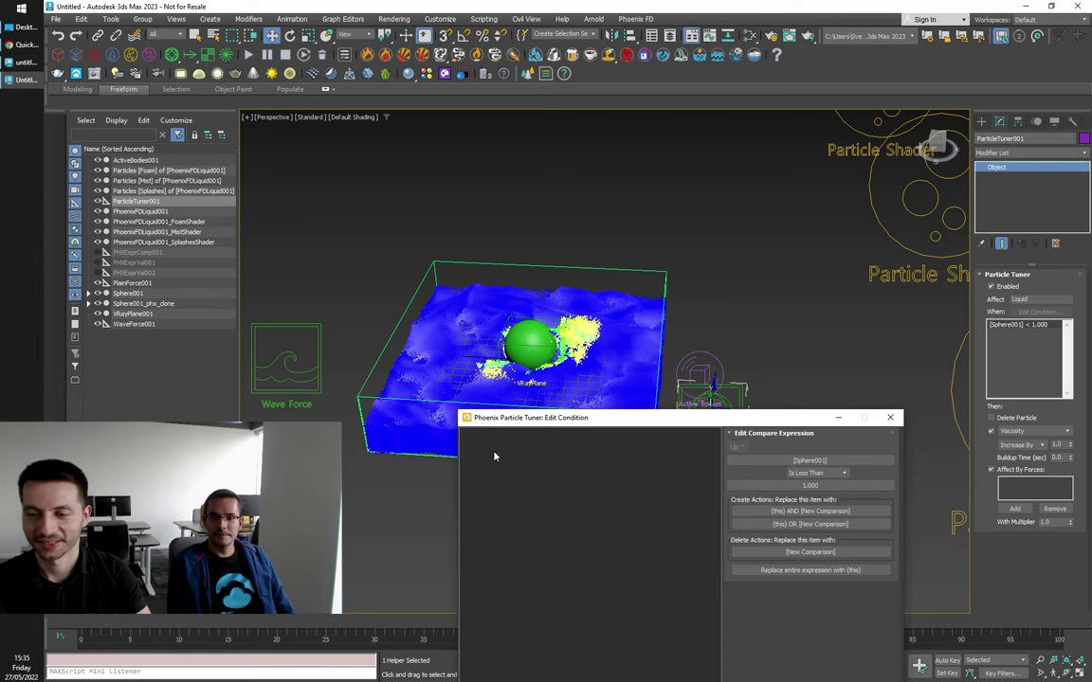
left_click(492, 450)
left_click_drag(820, 462, 773, 464)
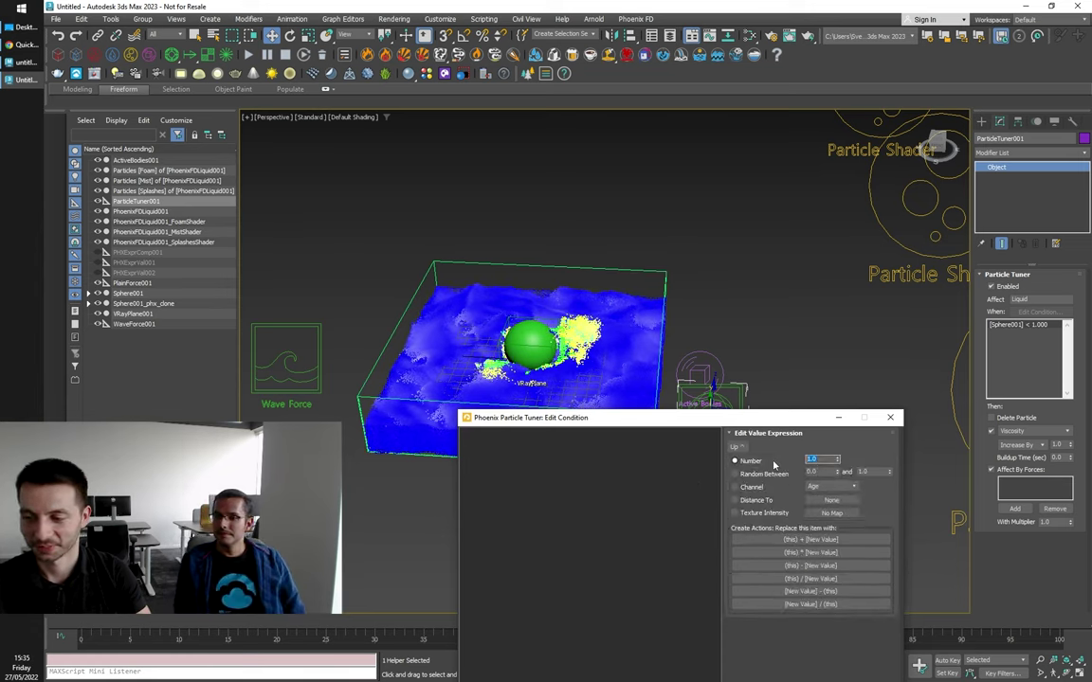
type("10")
key("Return")
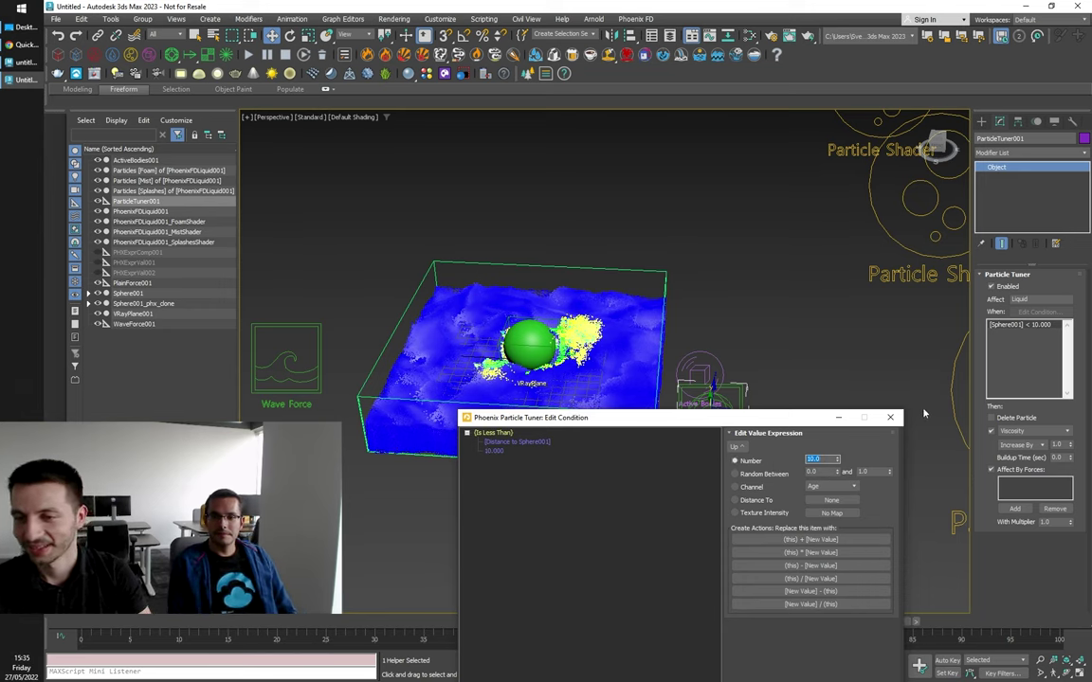
left_click(889, 417)
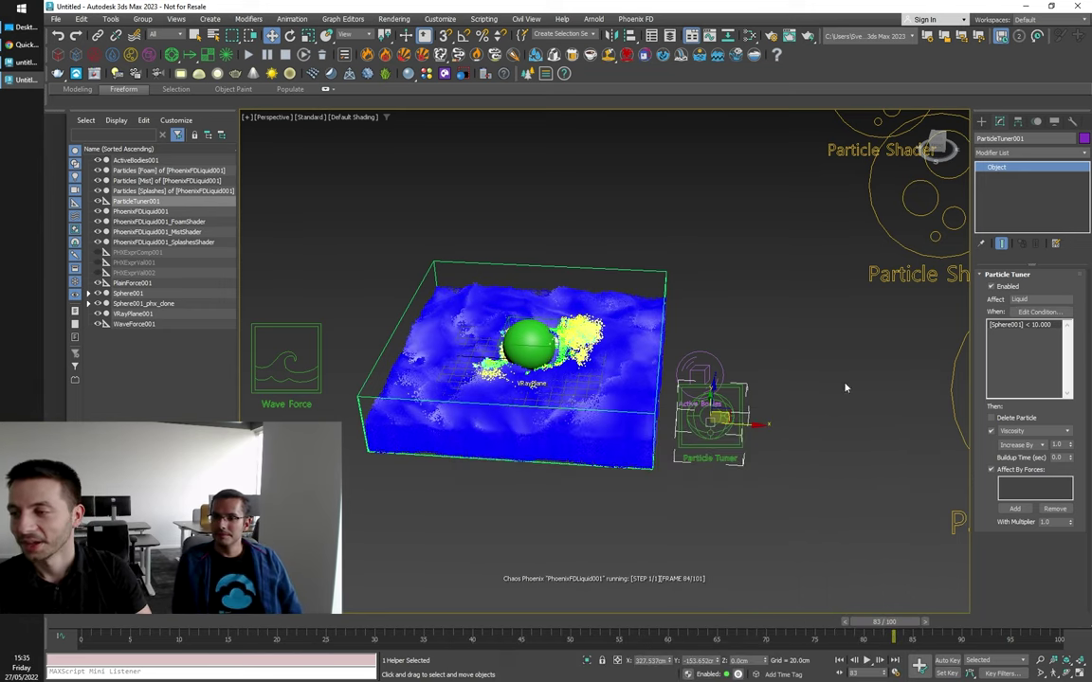
Step: Set the channel that the Particle Tuner modifies to RGB Red, keeping it enabled
left_click(1047, 433)
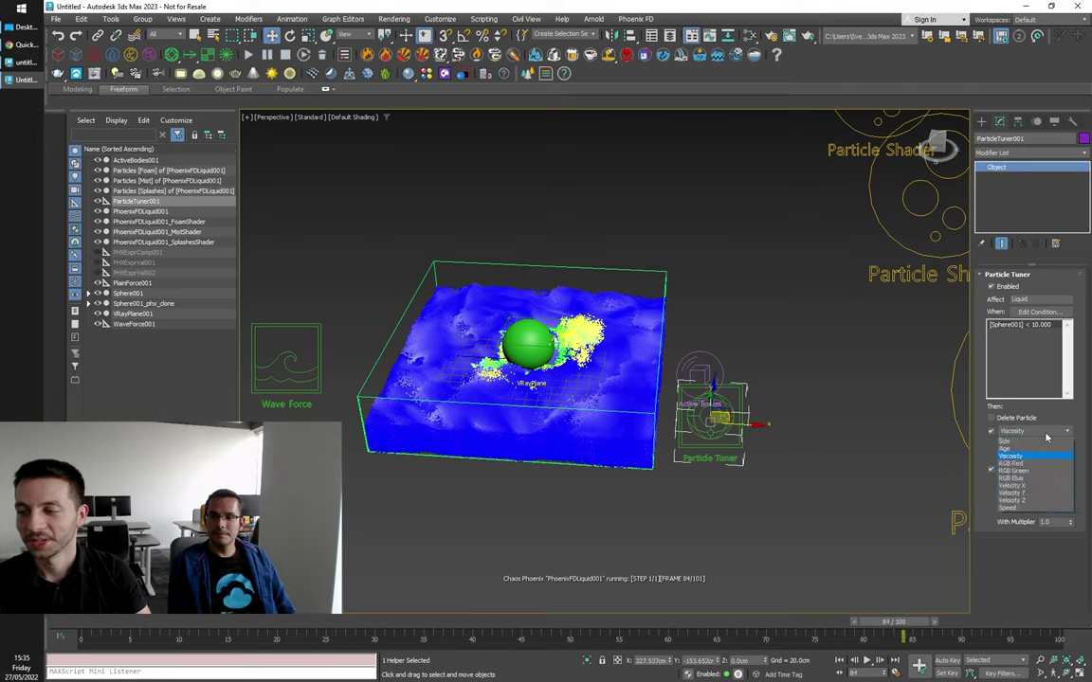
left_click(1025, 464)
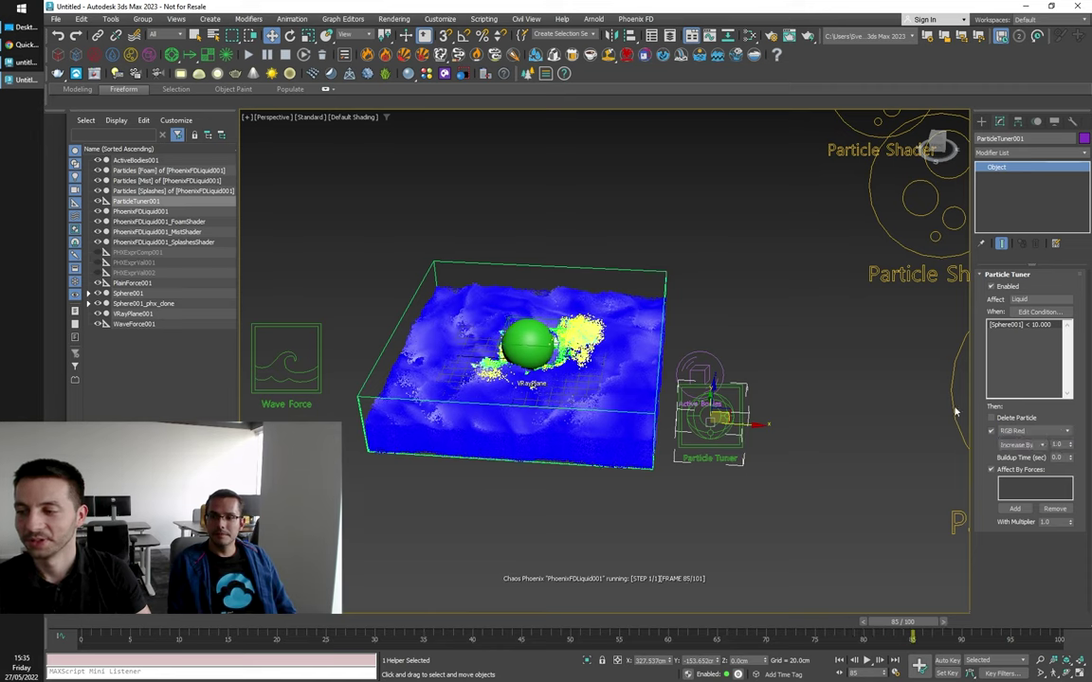
left_click(991, 430)
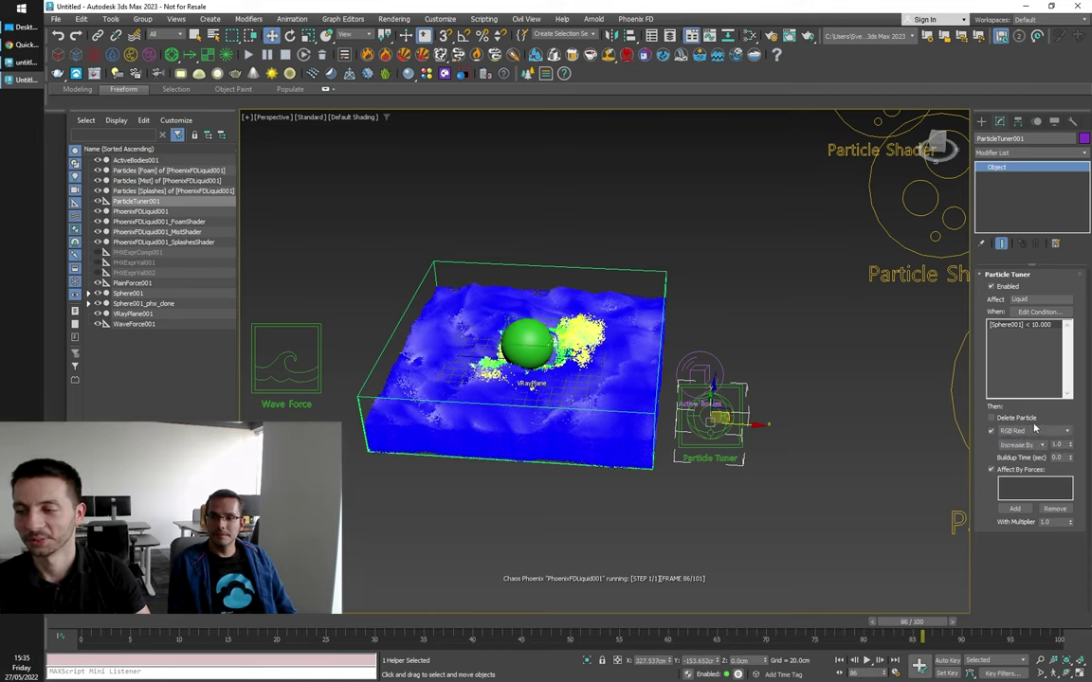
Step: Stop the simulation and enable Particle RGB output for the Liquid particles in the simulator's Output settings
left_click(286, 59)
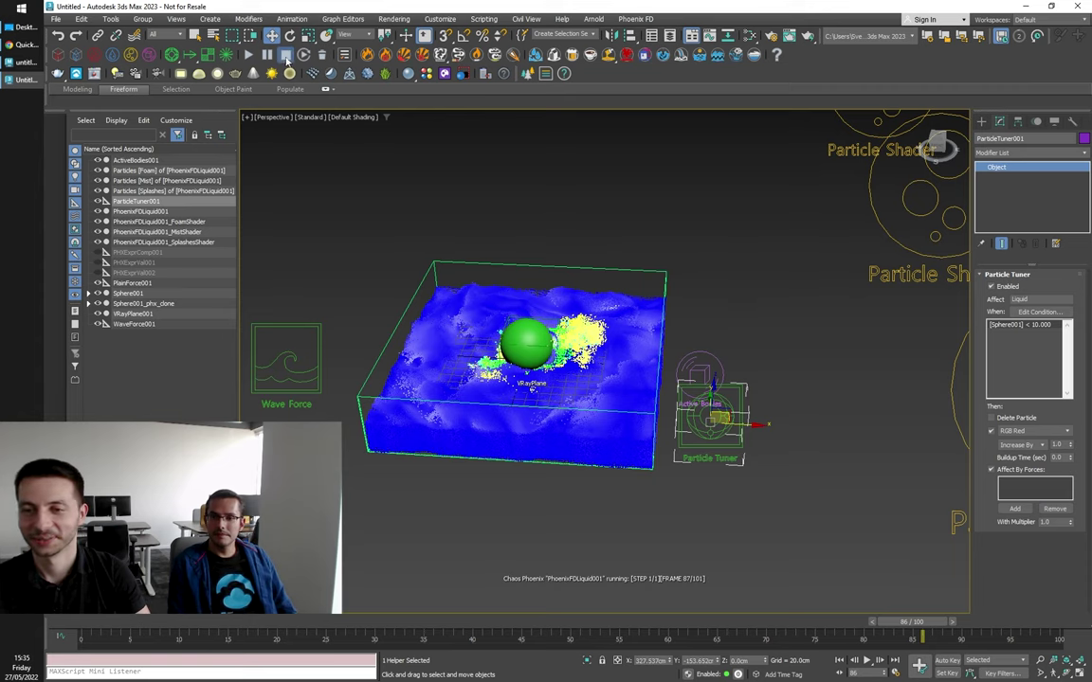
left_click_drag(700, 255, 648, 279)
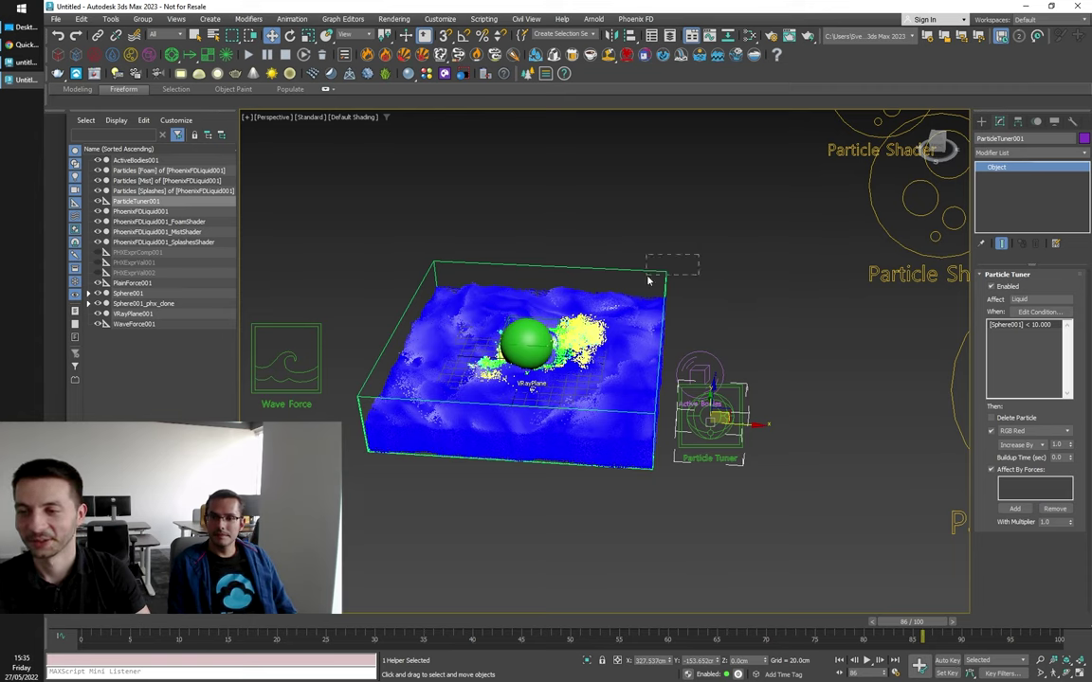
left_click_drag(648, 280, 649, 280)
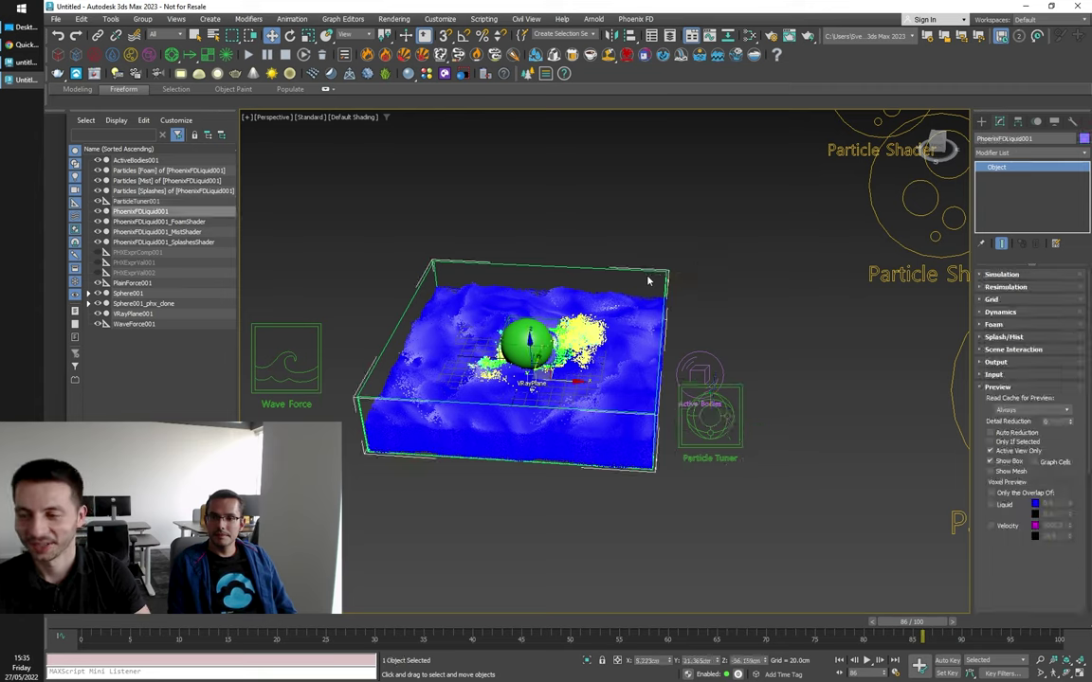
left_click(1035, 366)
left_click(997, 362)
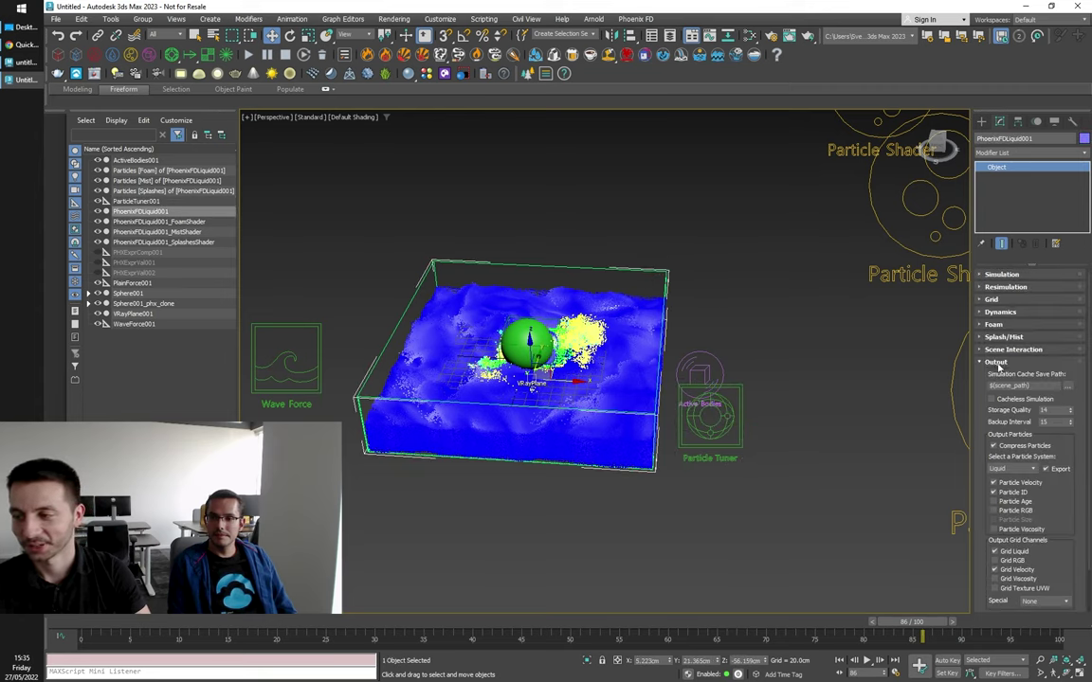
scroll(986, 396, "down", 3)
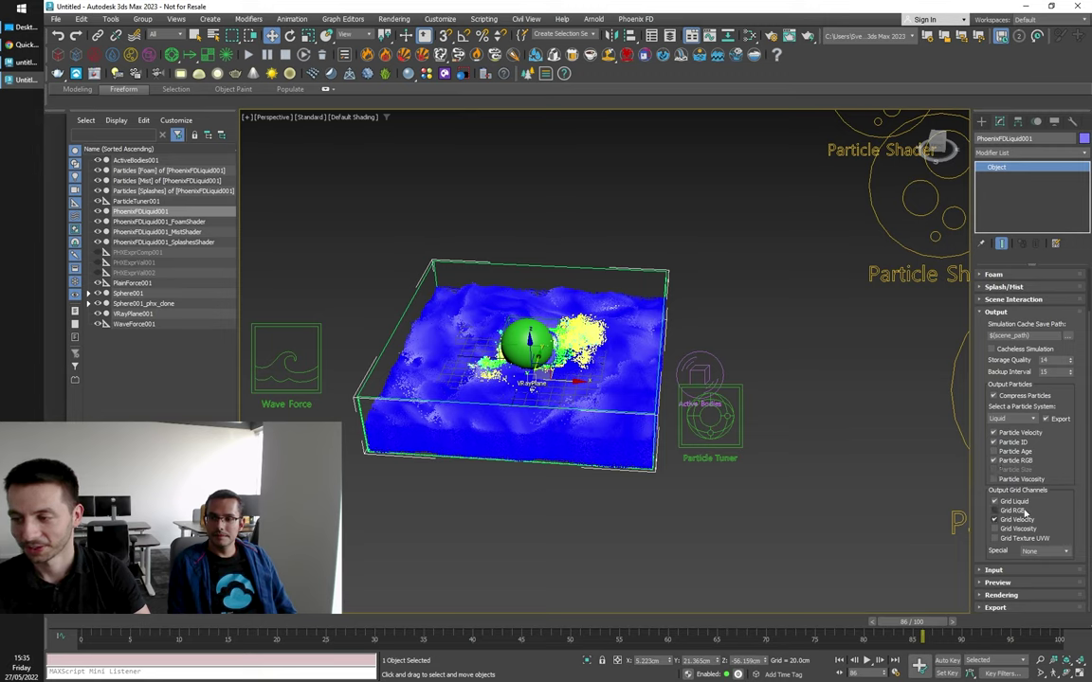
Step: Set the Default RGB colour in the liquid simulator's Dynamics settings to bright green
left_click(993, 313)
middle_click_drag(719, 332, 702, 342, "alt")
scroll(511, 348, "up", 3)
scroll(512, 348, "down", 3)
middle_click_drag(456, 345, 505, 379, "alt")
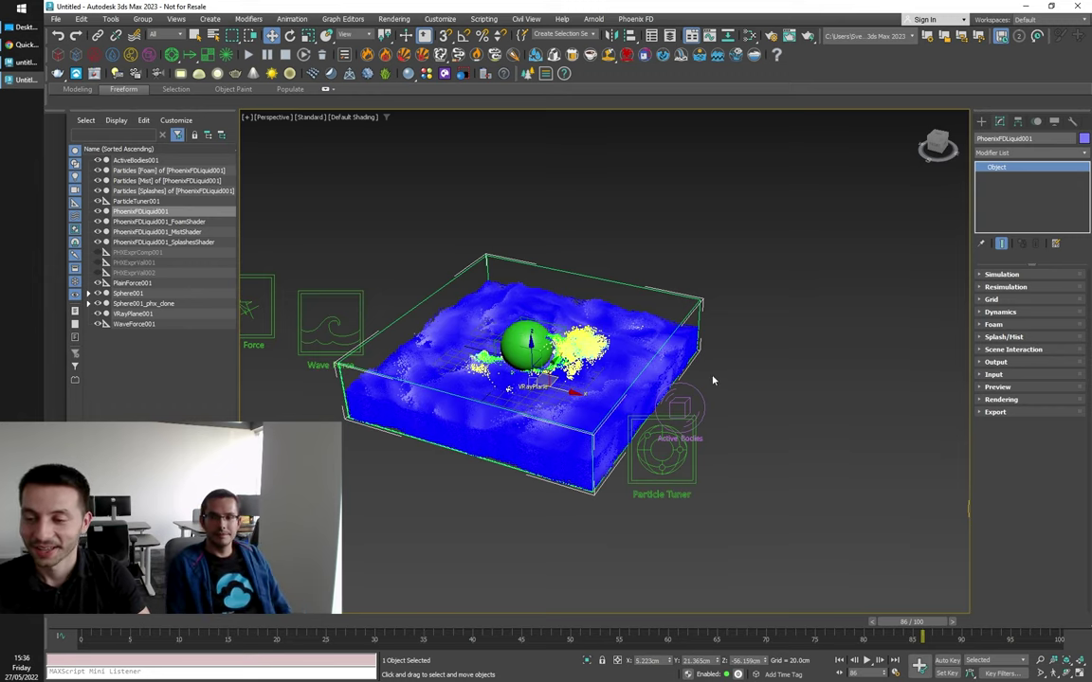
left_click(995, 313)
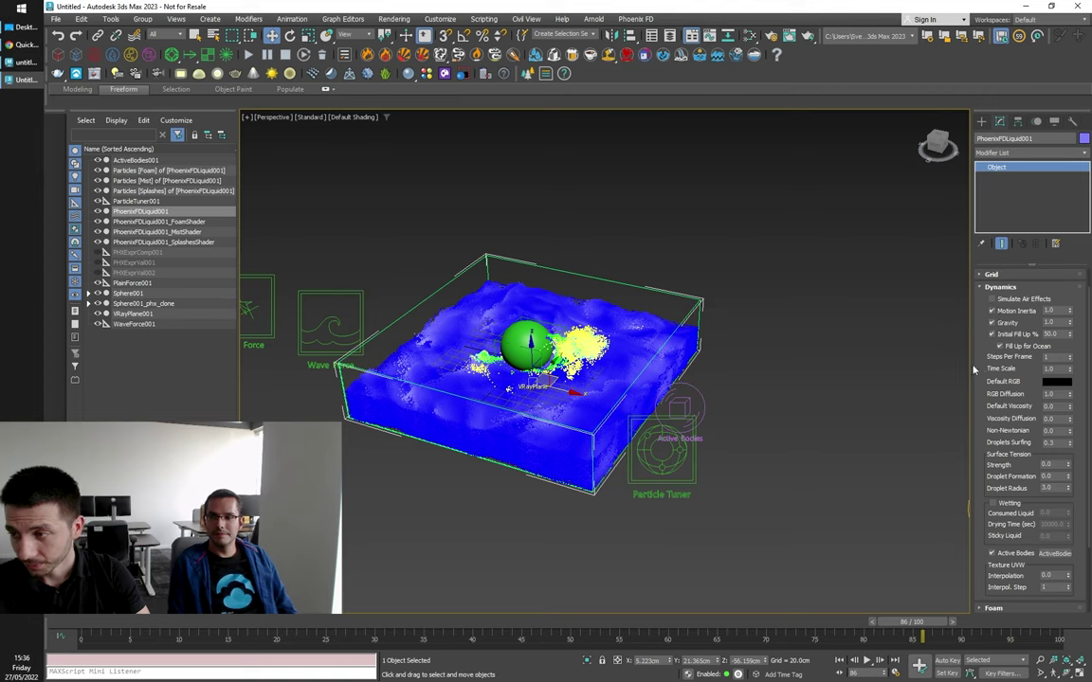
left_click(1054, 375)
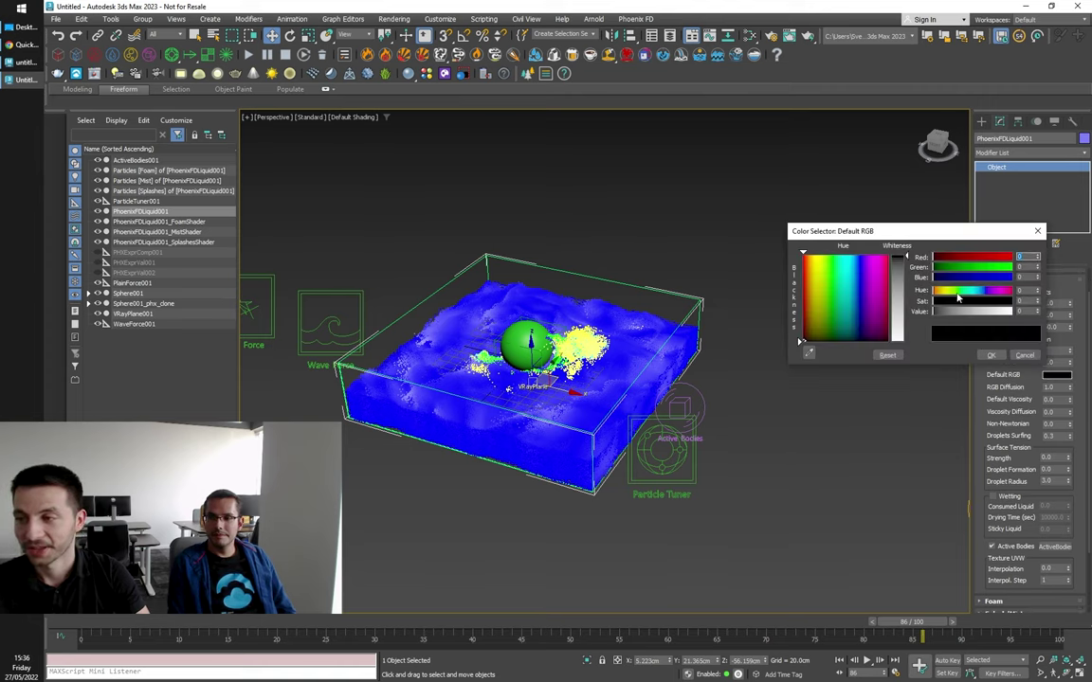
mouse_move(959, 297)
left_mouse_down()
mouse_move(1017, 303)
mouse_move(1053, 338)
left_mouse_up()
left_click(992, 355)
left_click(992, 355)
Step: Start the Phoenix liquid simulation from the beginning with the green default colour
middle_click_drag(736, 316, 730, 328, "alt")
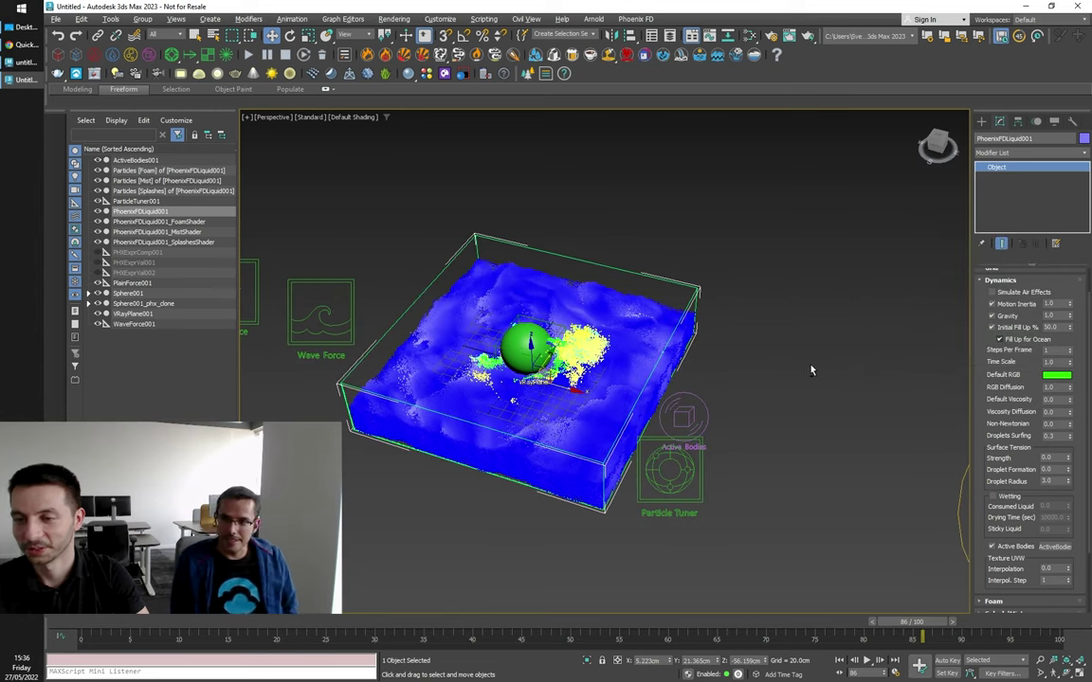
left_click(249, 56)
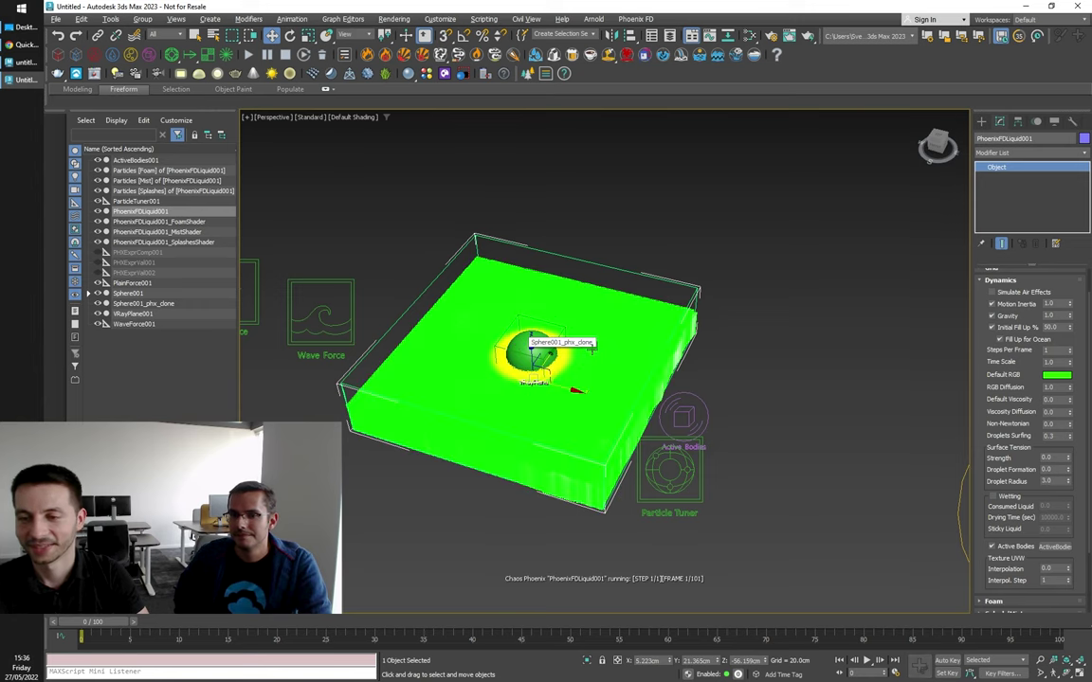
scroll(559, 365, "up", 2)
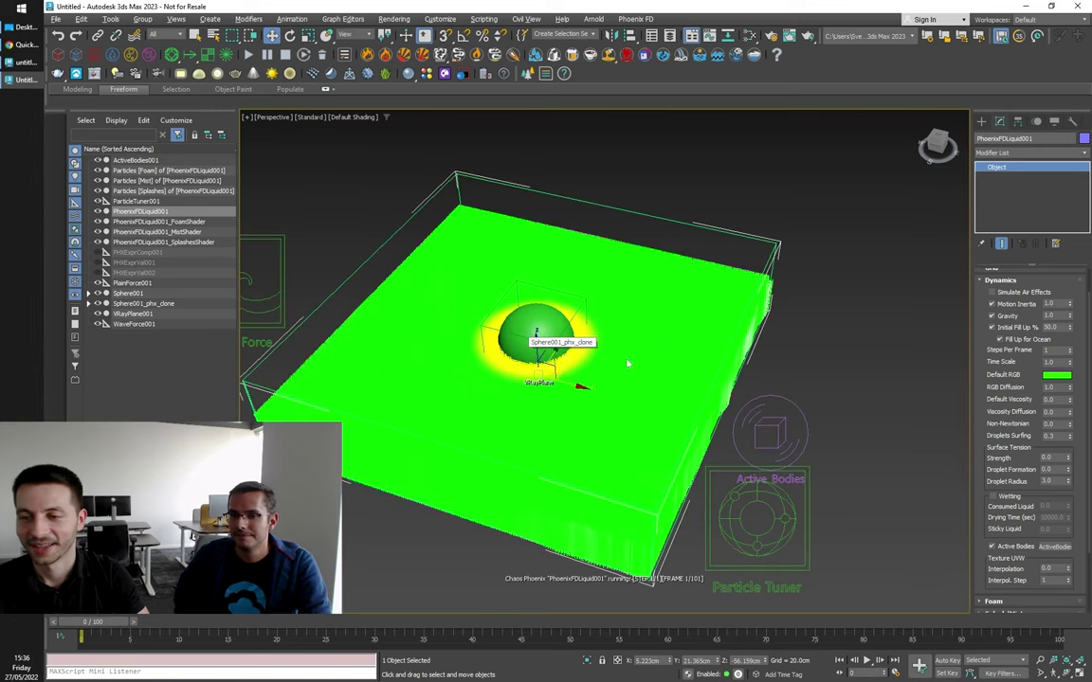
Step: Switch the Particle Tuner's RGB Red action from Increase By to Set To
left_click(782, 552)
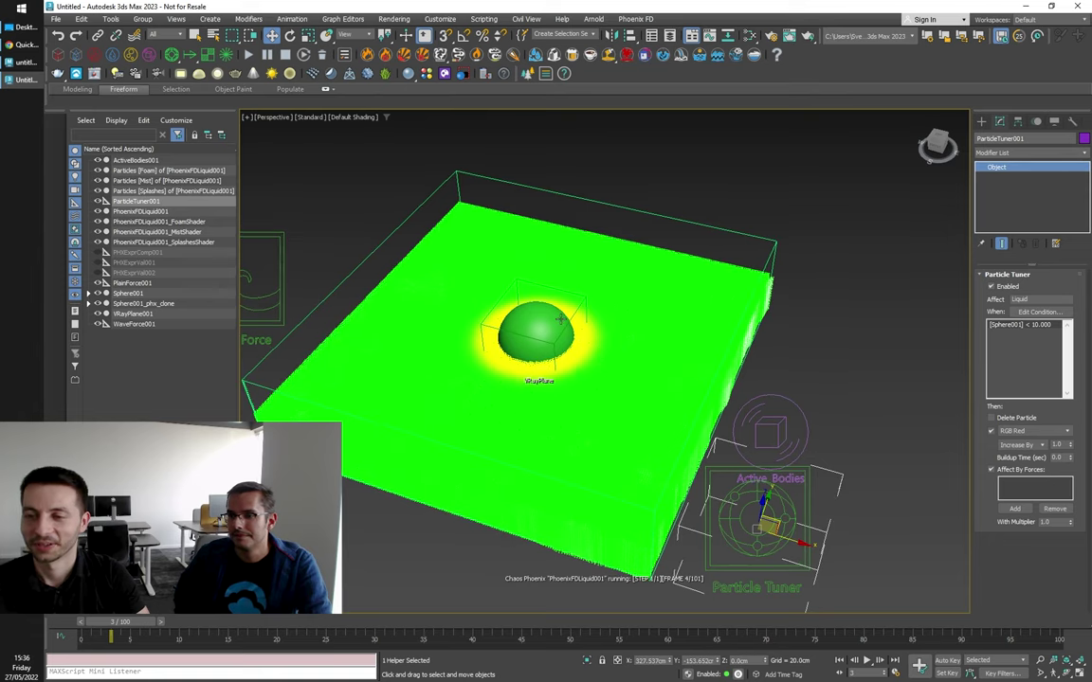
scroll(520, 294, "up", 2)
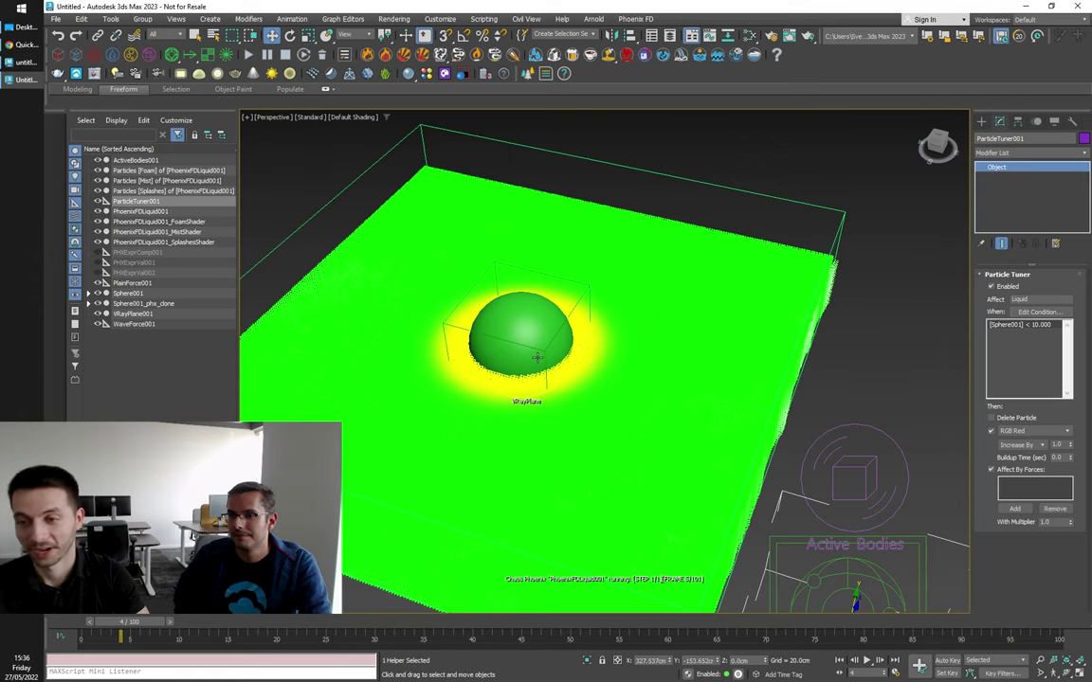
scroll(575, 389, "down", 2)
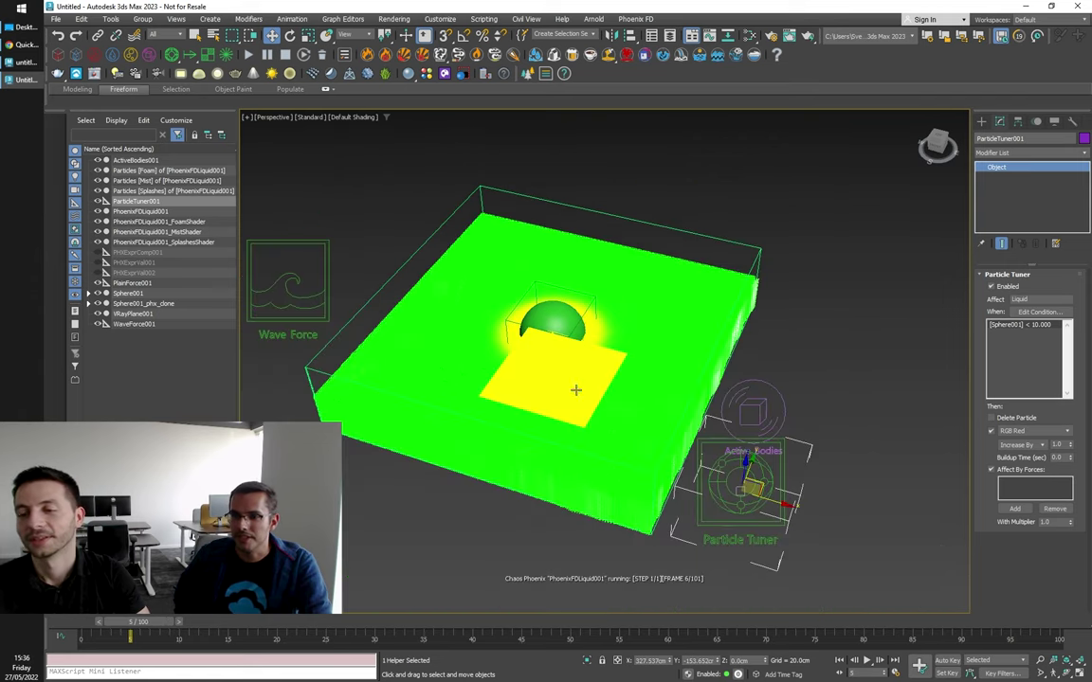
middle_click_drag(547, 404, 551, 396, "alt")
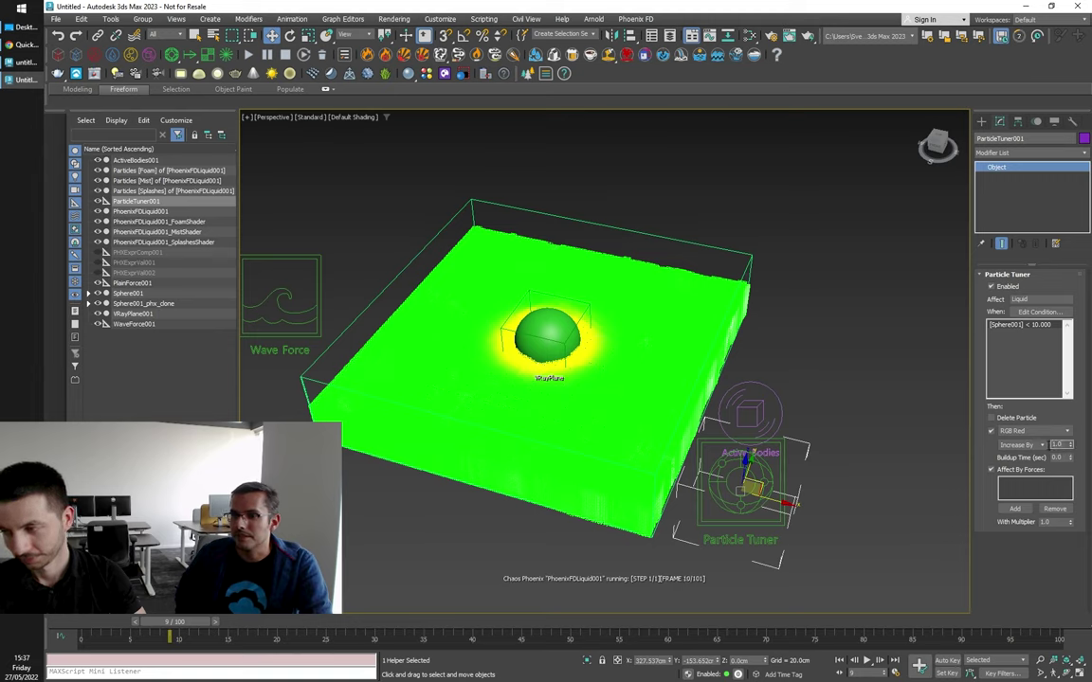
left_click(1028, 445)
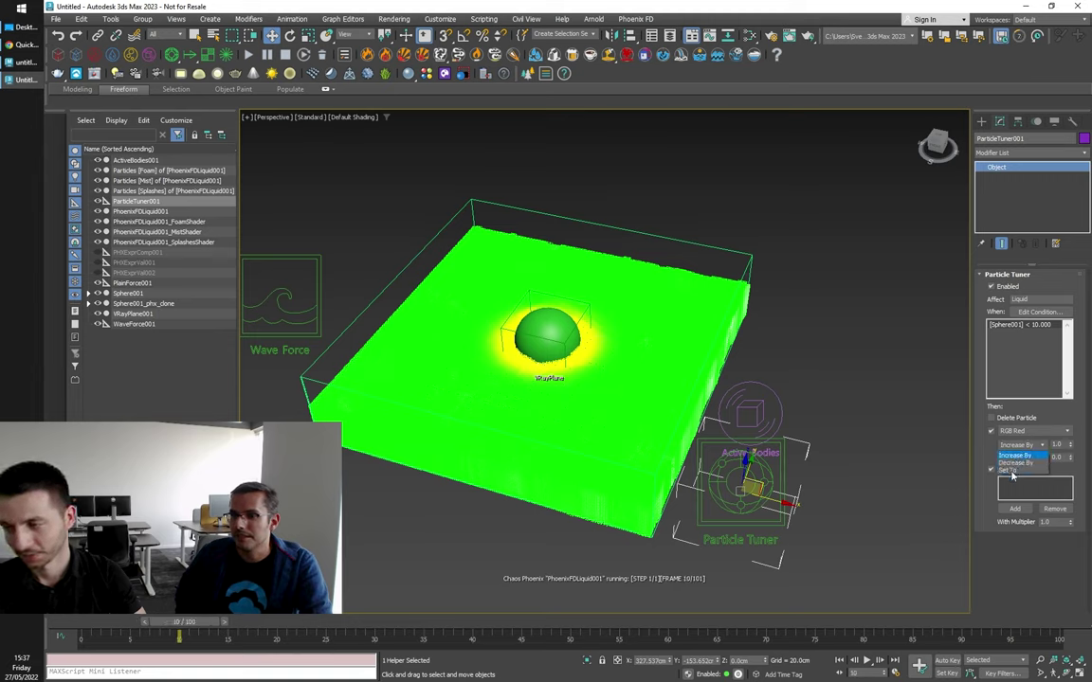
left_click(1012, 471)
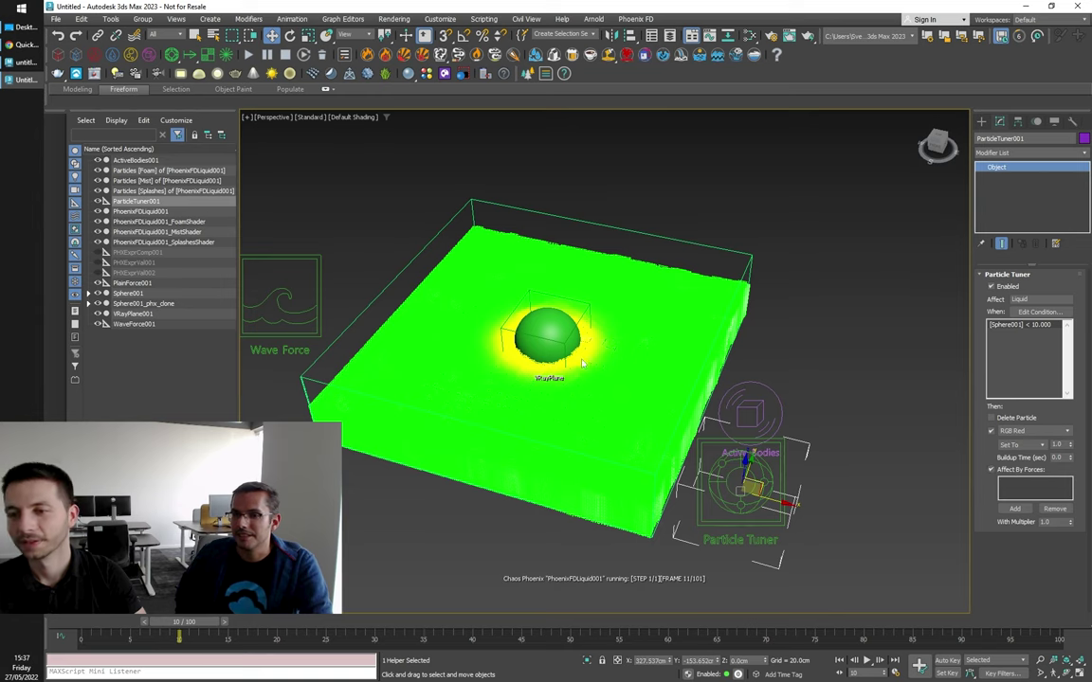
scroll(573, 355, "up", 2)
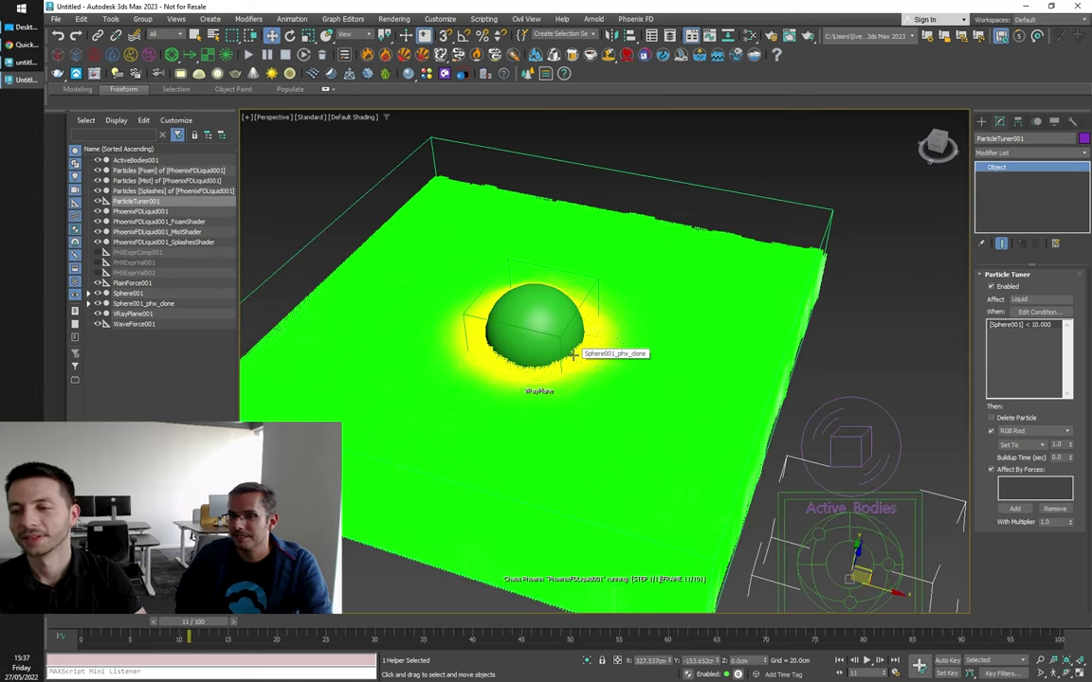
scroll(573, 356, "down", 3)
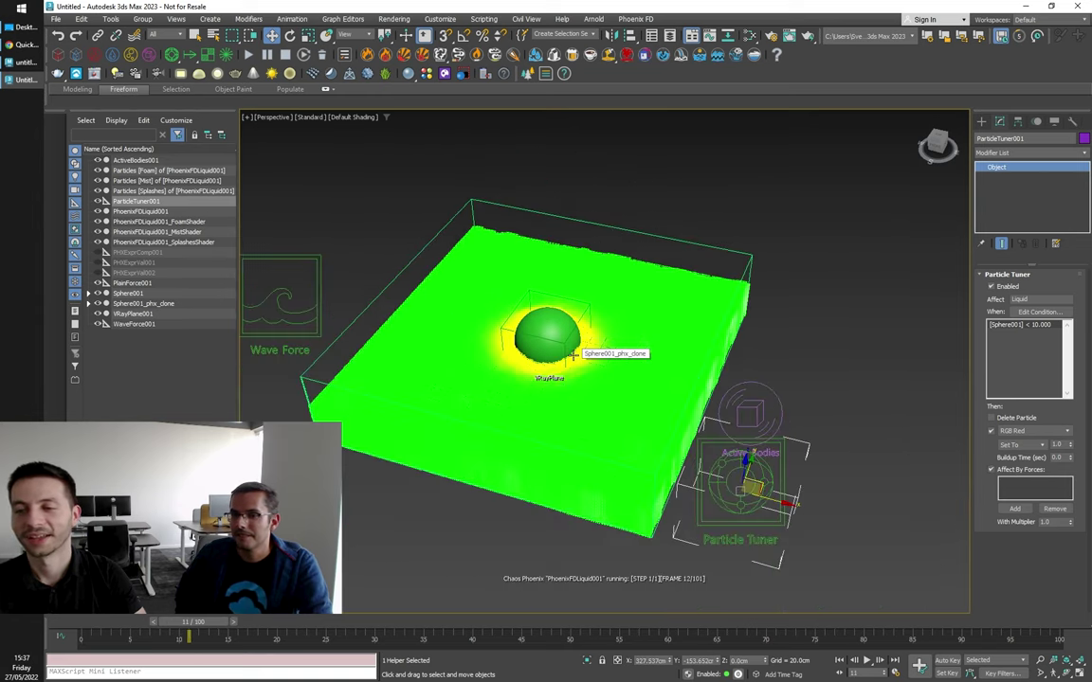
left_click(1053, 444)
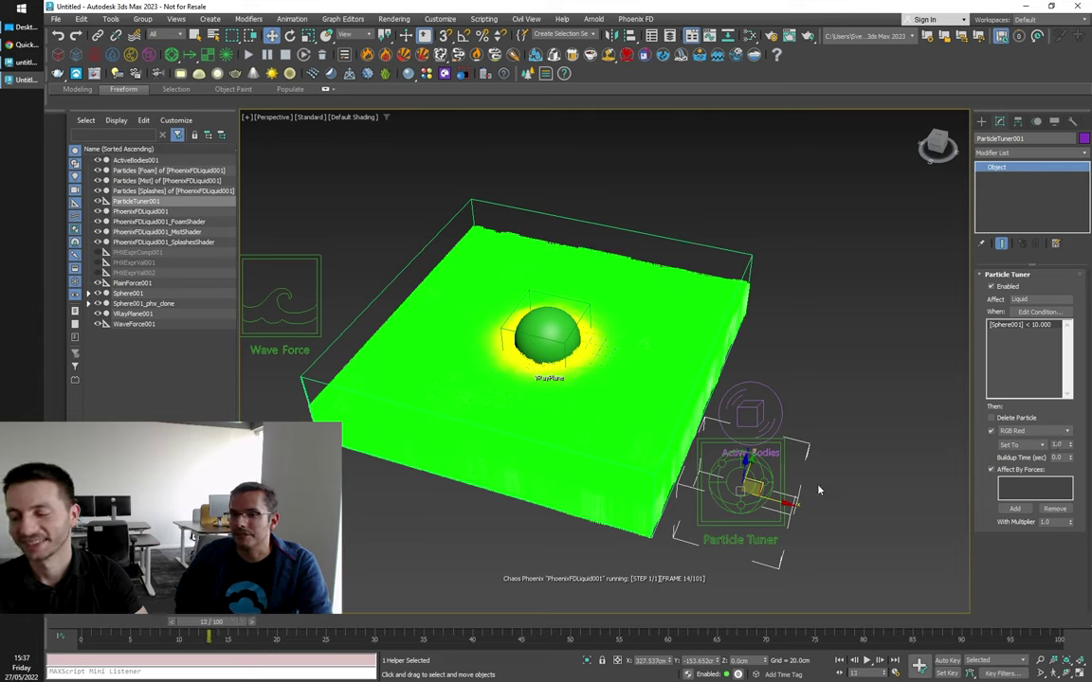
left_click_drag(768, 500, 845, 515)
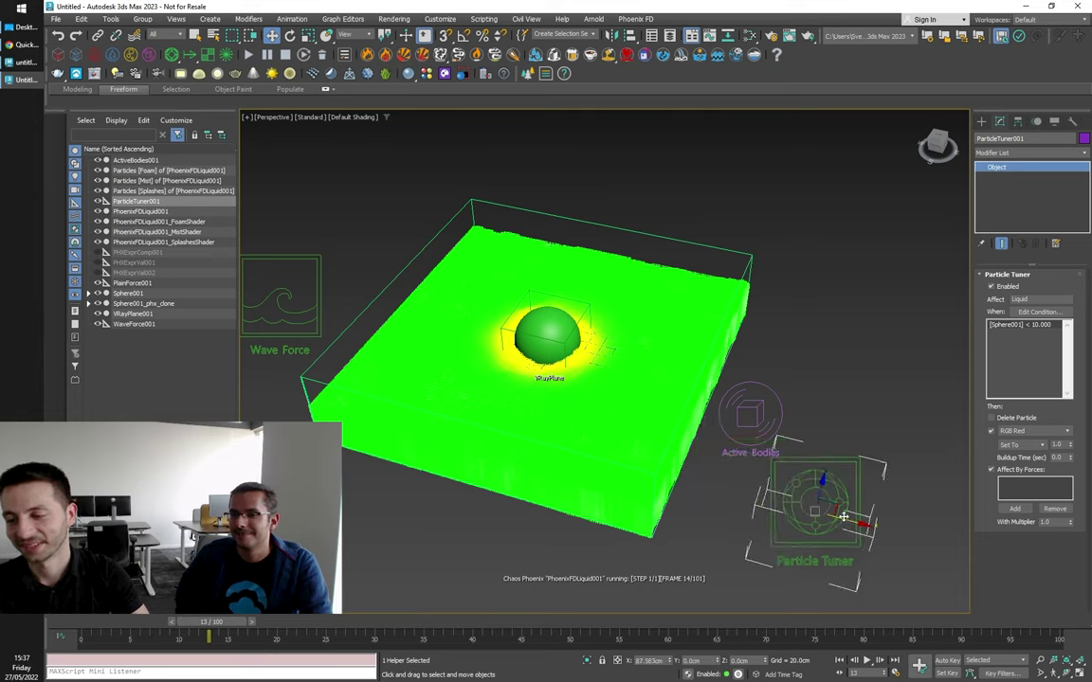
key("ctrl+z")
left_click(777, 509)
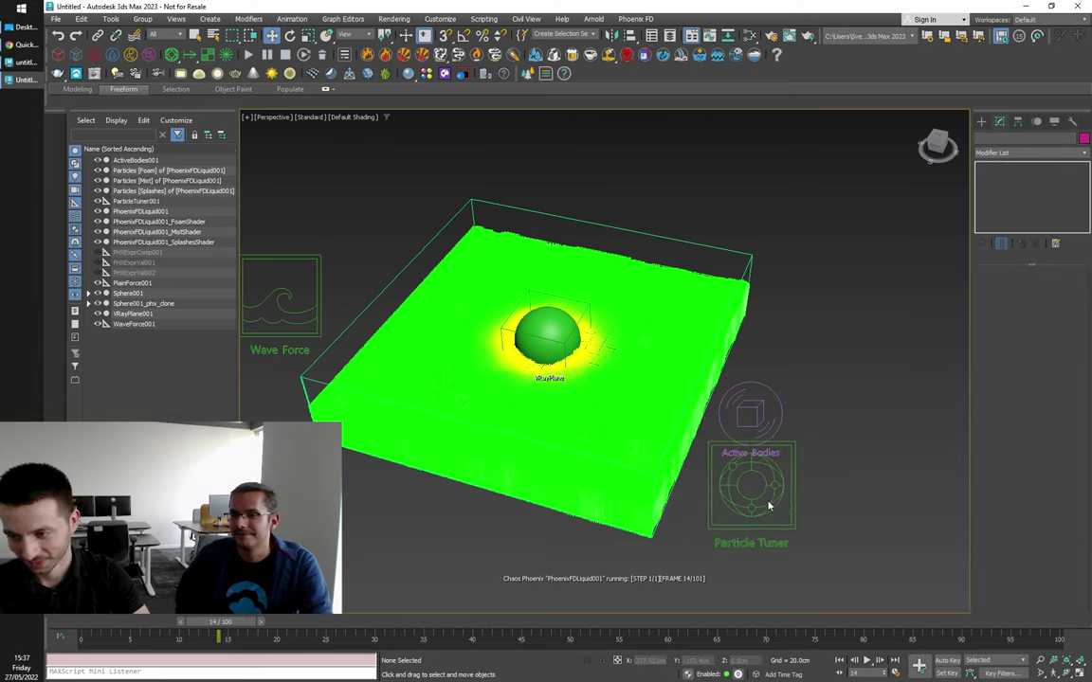
Step: Clone the Particle Tuner as a copy named ParticleTuner002, placed beside the original along the X axis
left_click(811, 536)
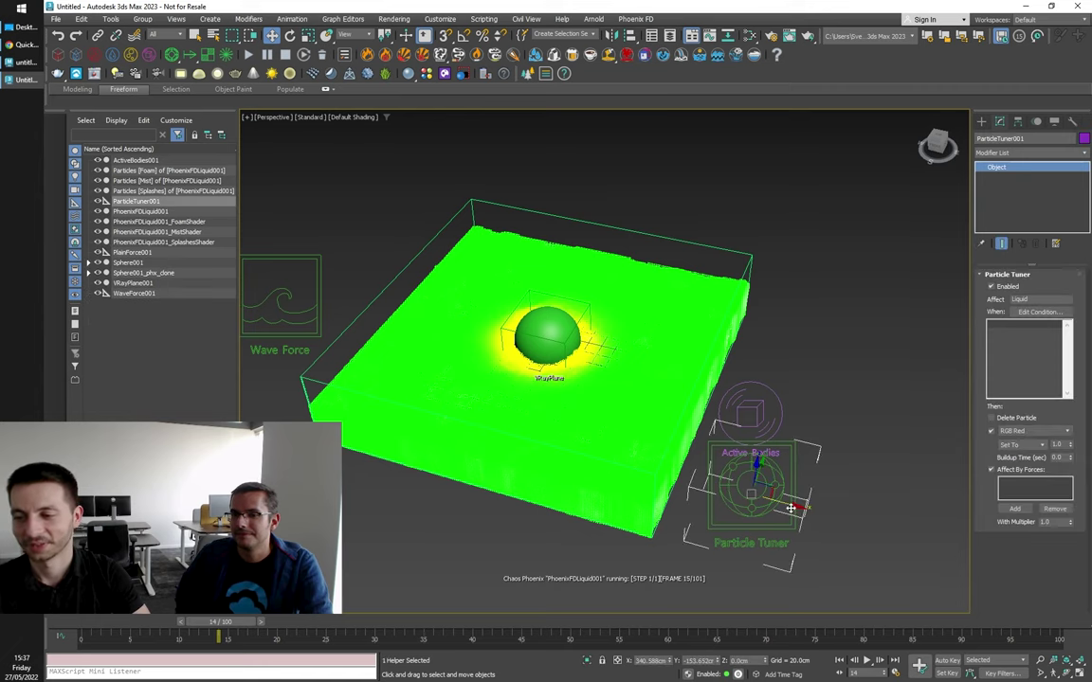
left_click_drag(803, 509, 933, 541, "shift")
left_click(572, 395)
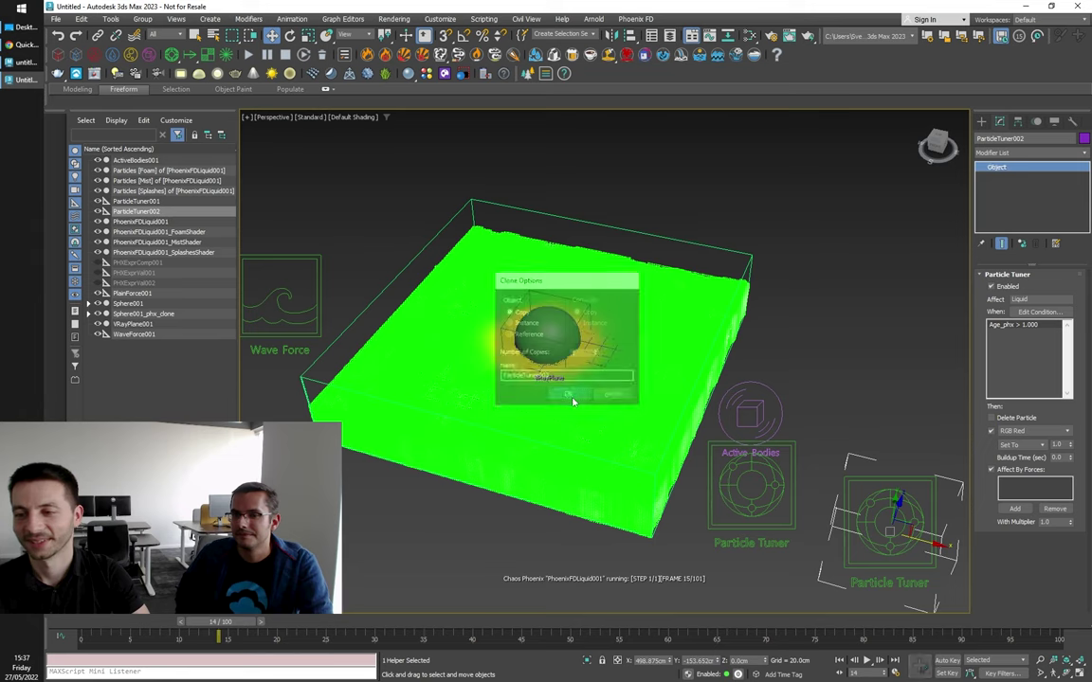
Step: In the new tuner's condition, replace the Age operand with Distance To and pick Sphere001 as the target
left_click(1036, 312)
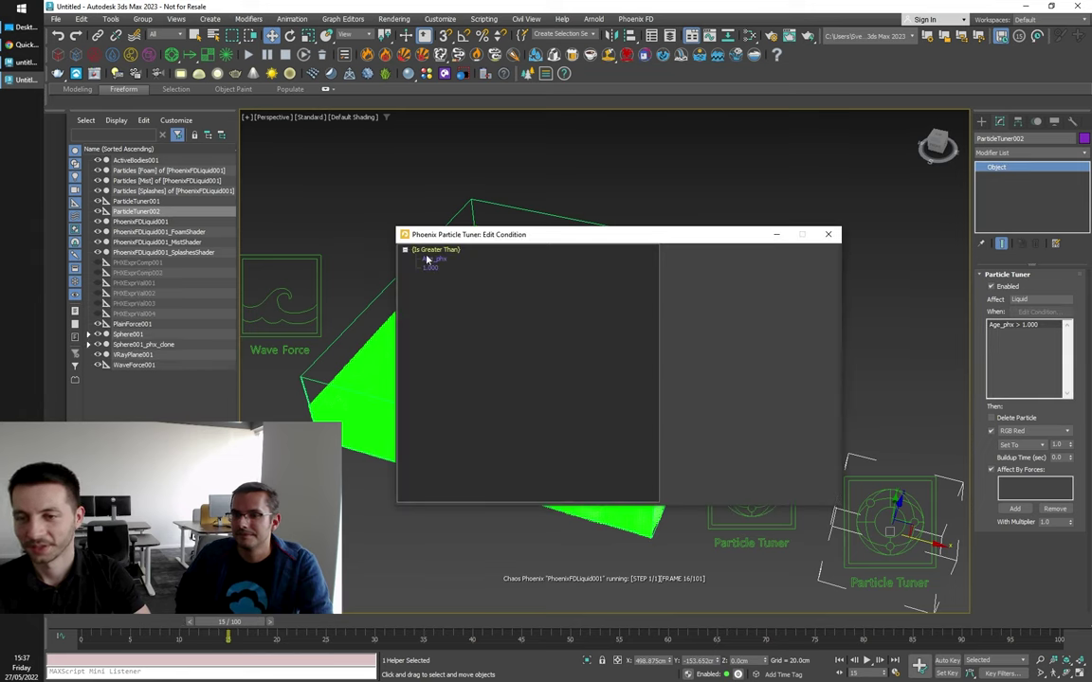
left_click(426, 259)
left_click(691, 318)
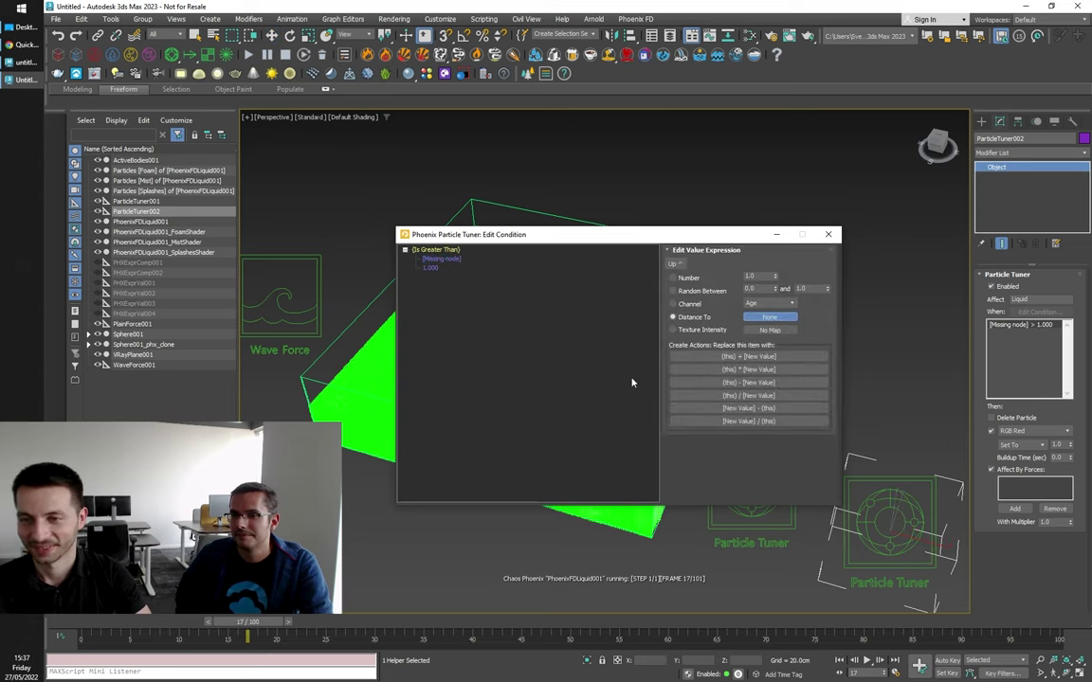
left_click_drag(646, 235, 631, 377)
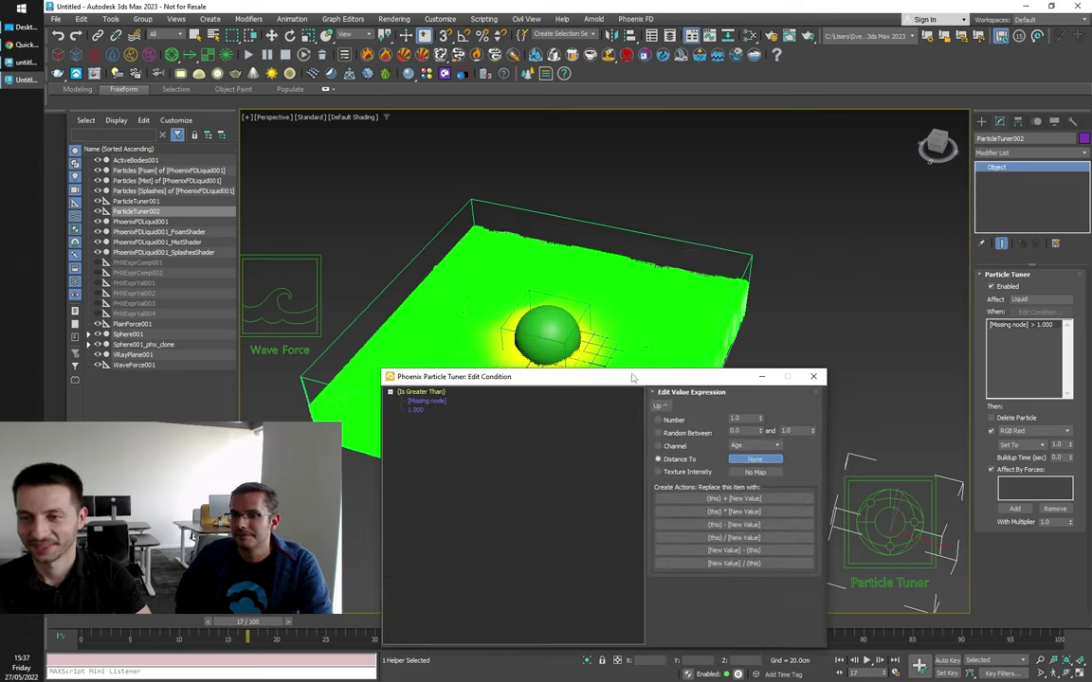
left_click(574, 300)
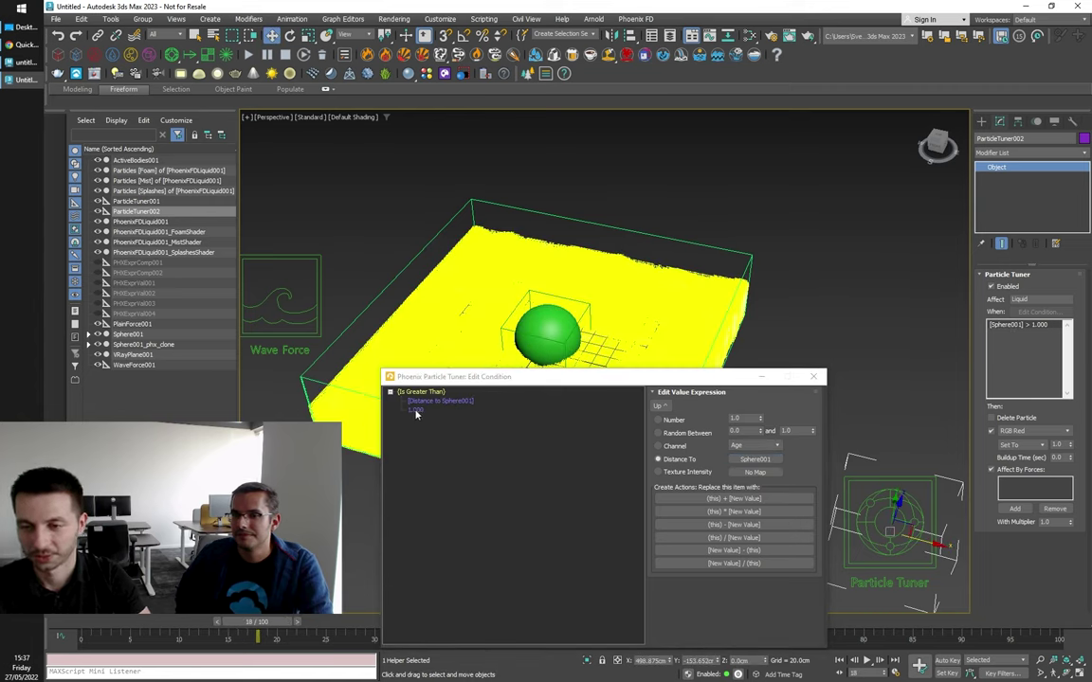
Step: Set the comparison number in the new tuner's condition to 10 and close the condition editor
left_click(415, 411)
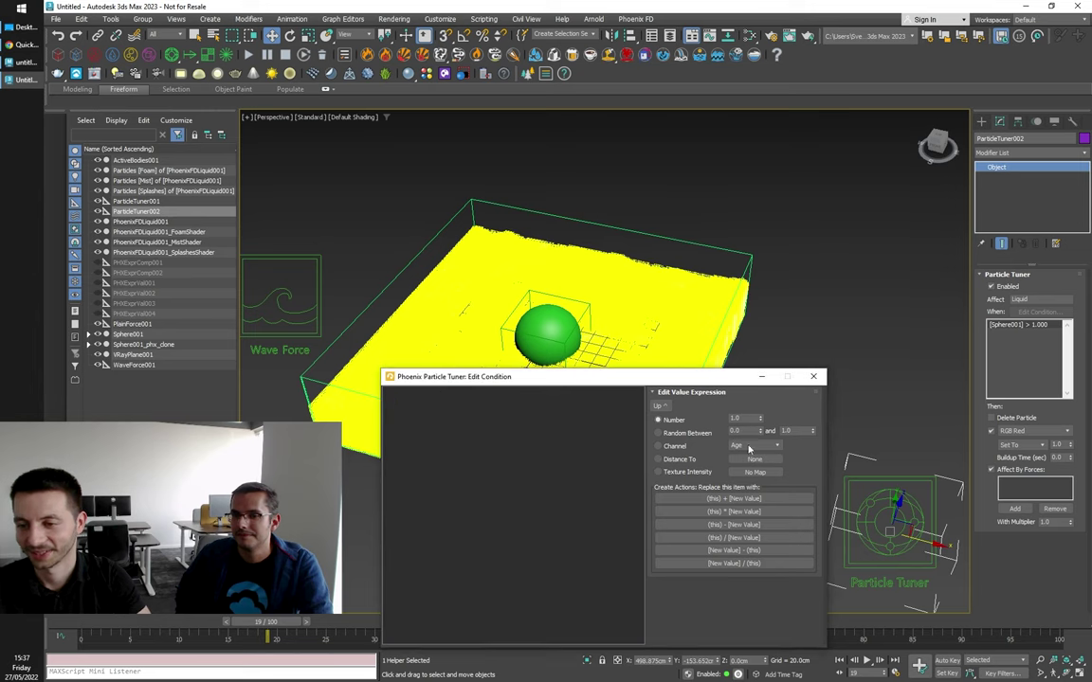
double_click(741, 419)
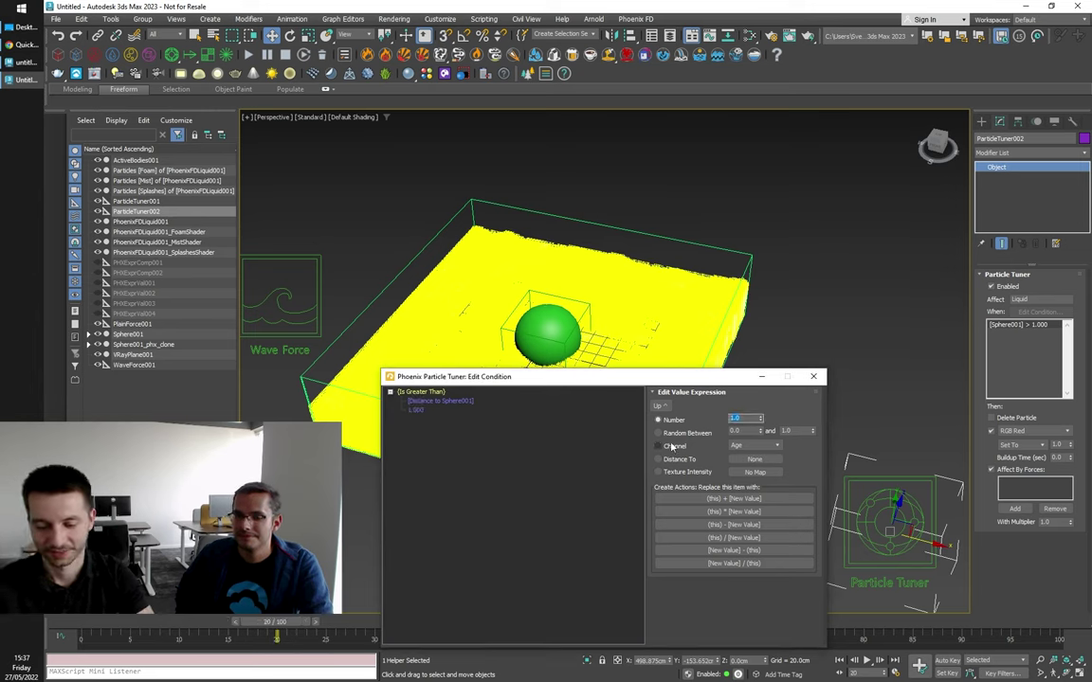
type("10")
left_click(812, 377)
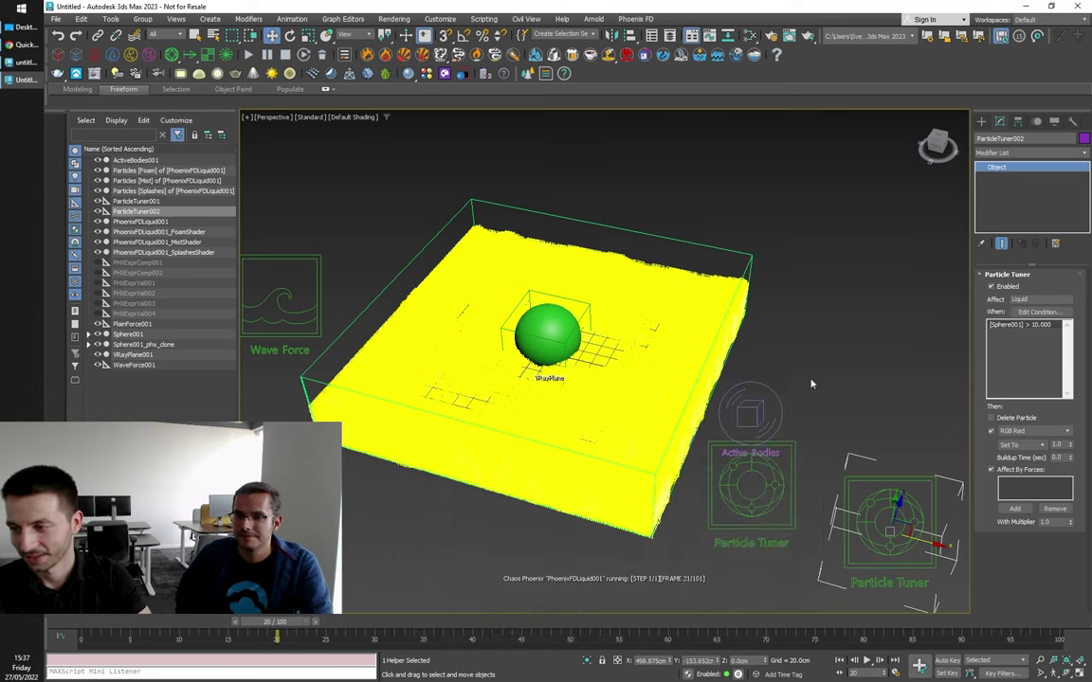
Step: Make the new tuner set RGB Green to 0.0 for the affected liquid particles
left_click(1036, 432)
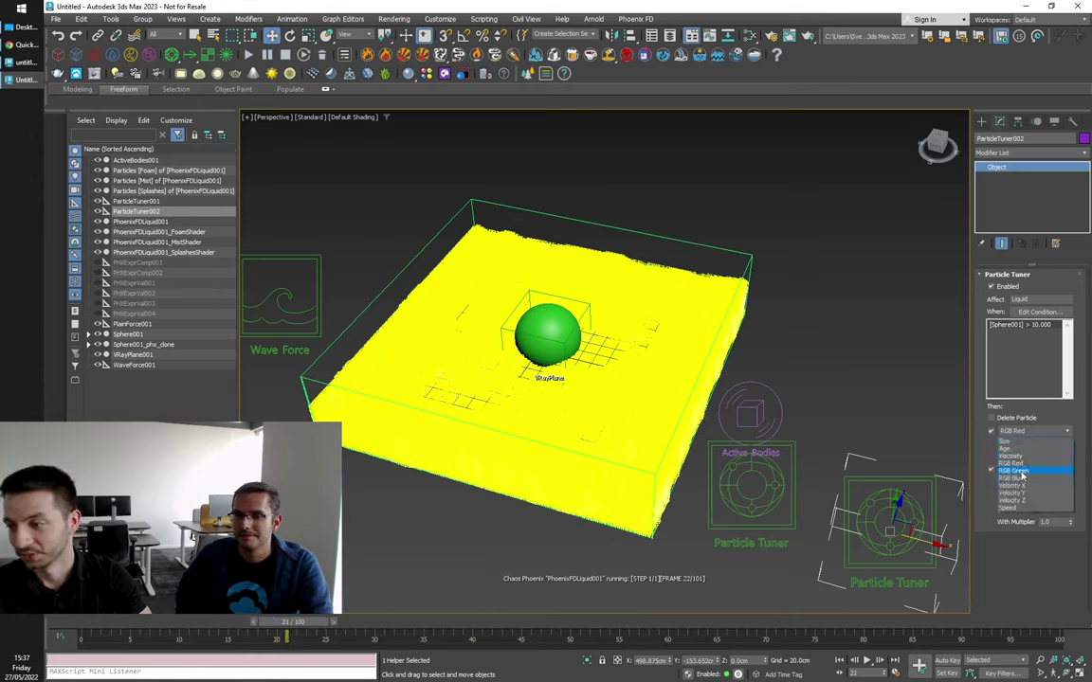
left_click(1014, 471)
left_click_drag(1063, 445, 958, 450)
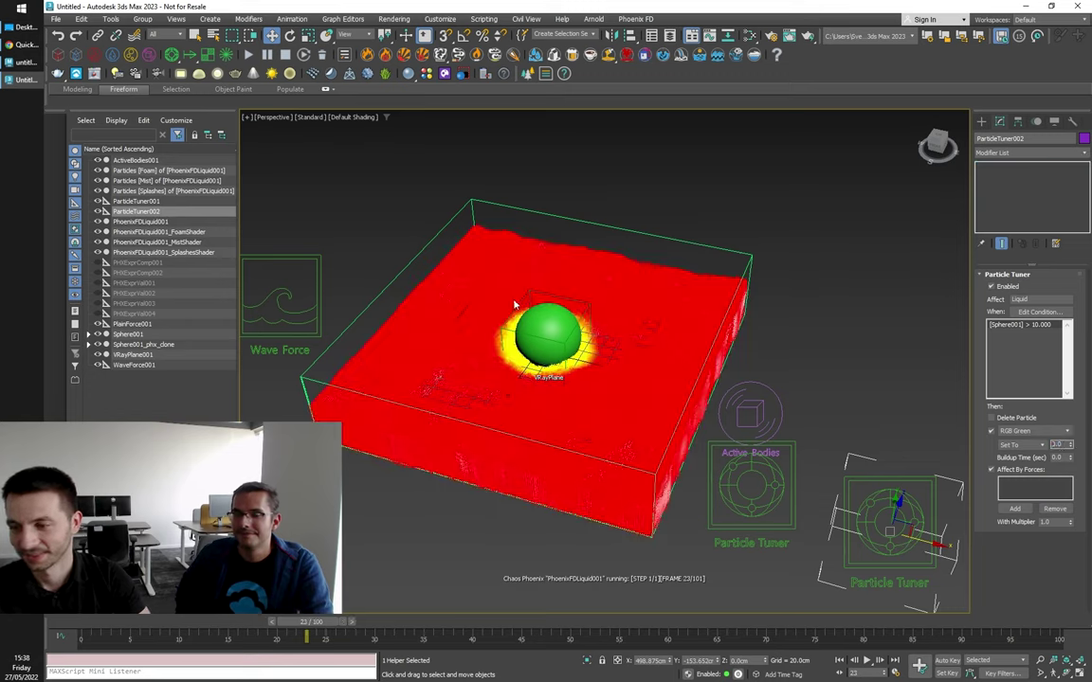
Step: Examine the liquid's colours around the sphere and across the rest of the simulation box
left_click(600, 374)
scroll(602, 375, "up", 3)
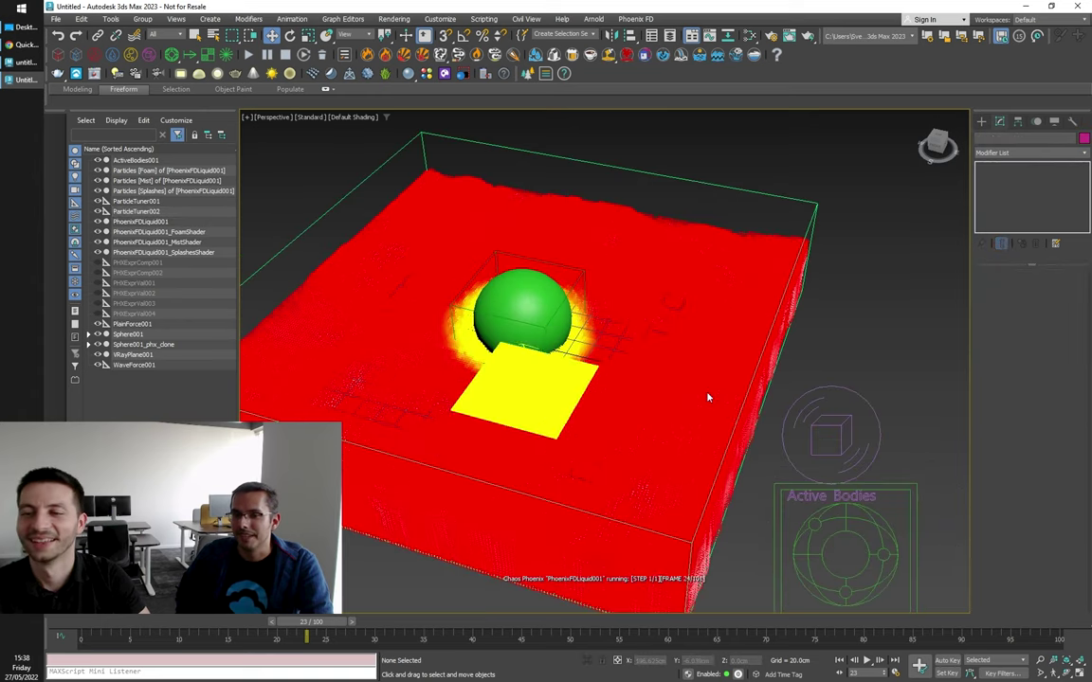
scroll(707, 398, "down", 3)
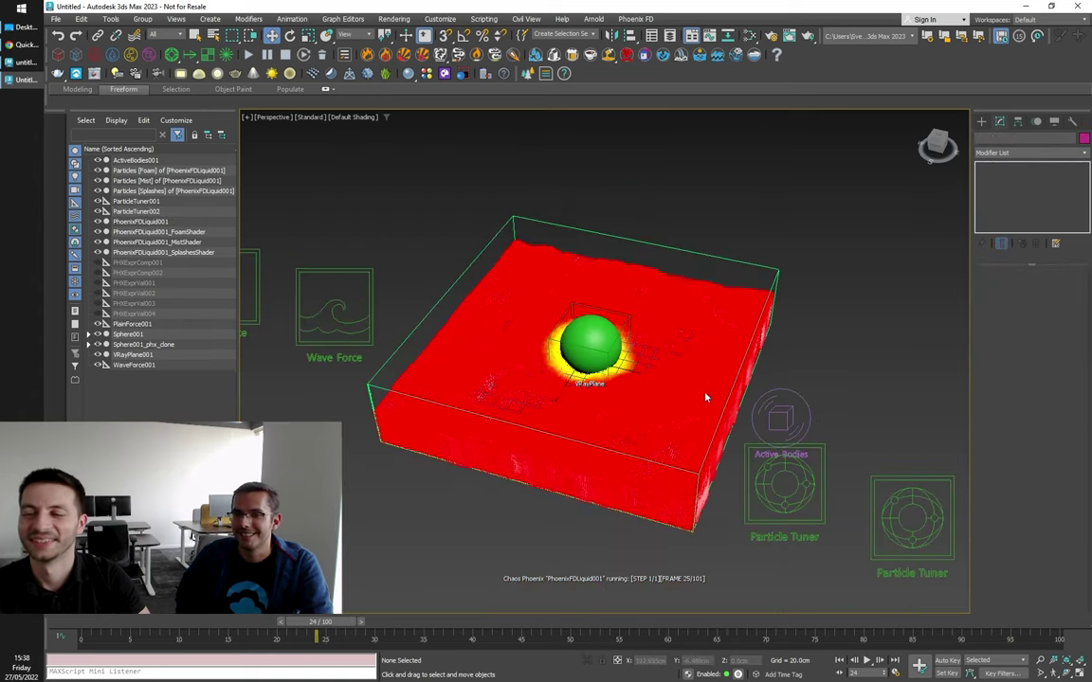
scroll(650, 380, "up", 3)
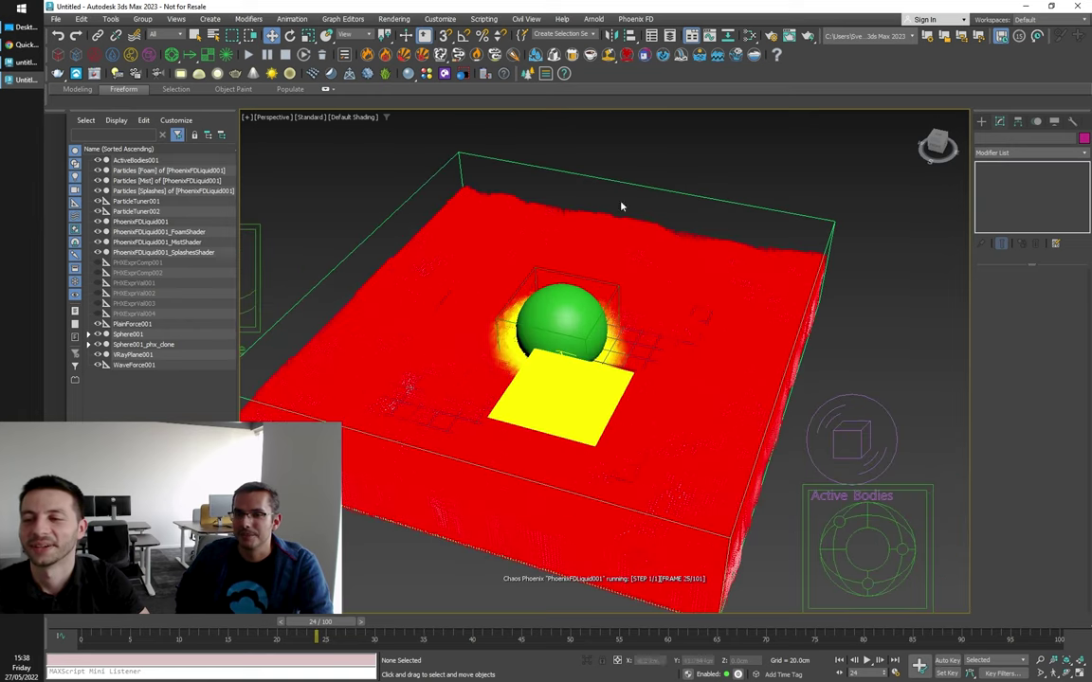
scroll(677, 377, "down", 2)
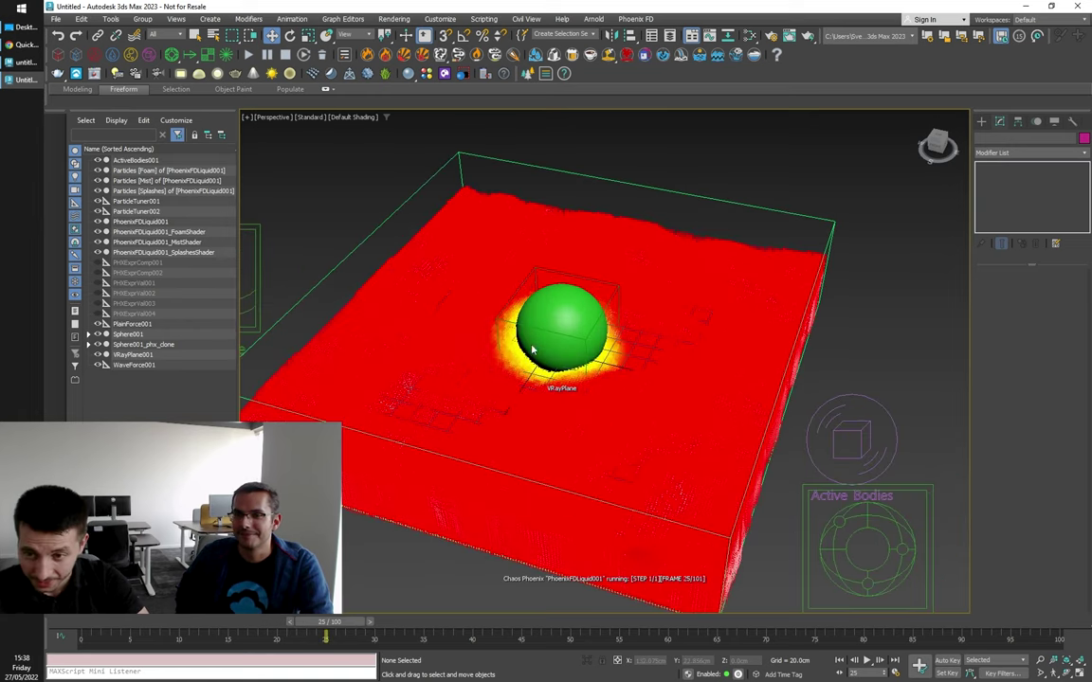
scroll(662, 363, "down", 3)
scroll(488, 331, "up", 3)
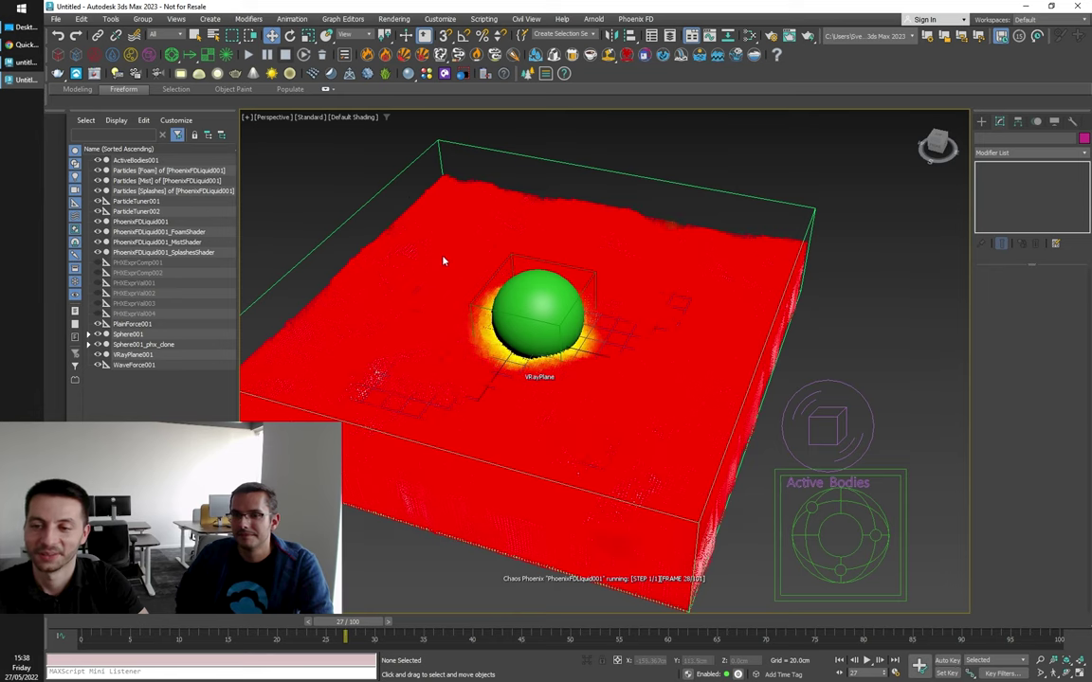
scroll(441, 259, "down", 2)
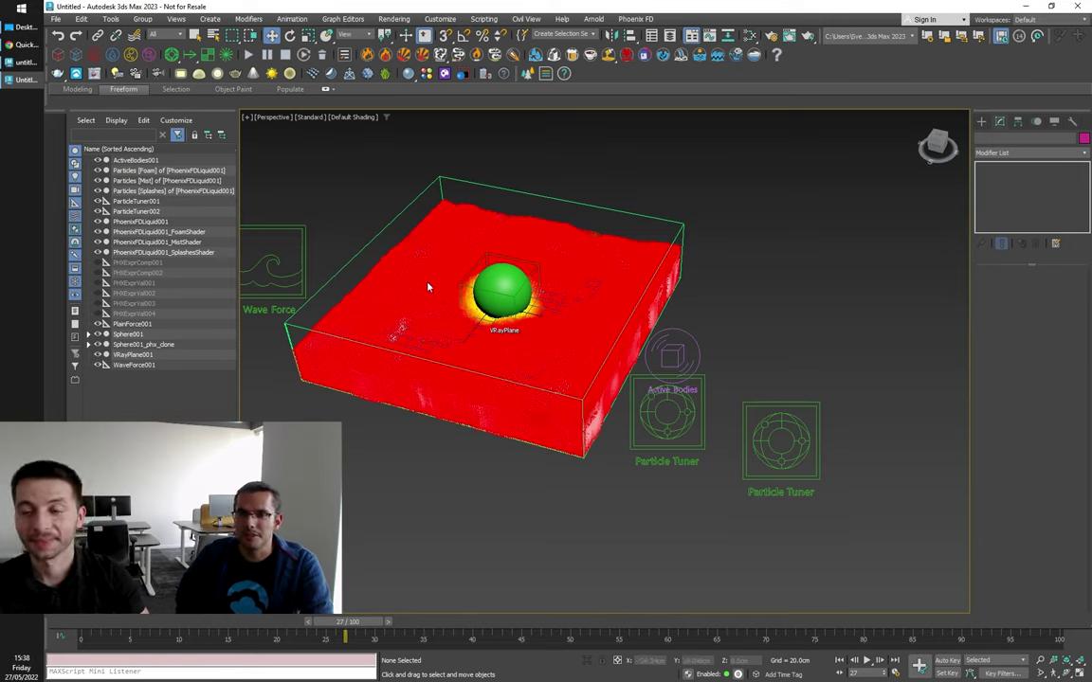
middle_click_drag(555, 508, 556, 508)
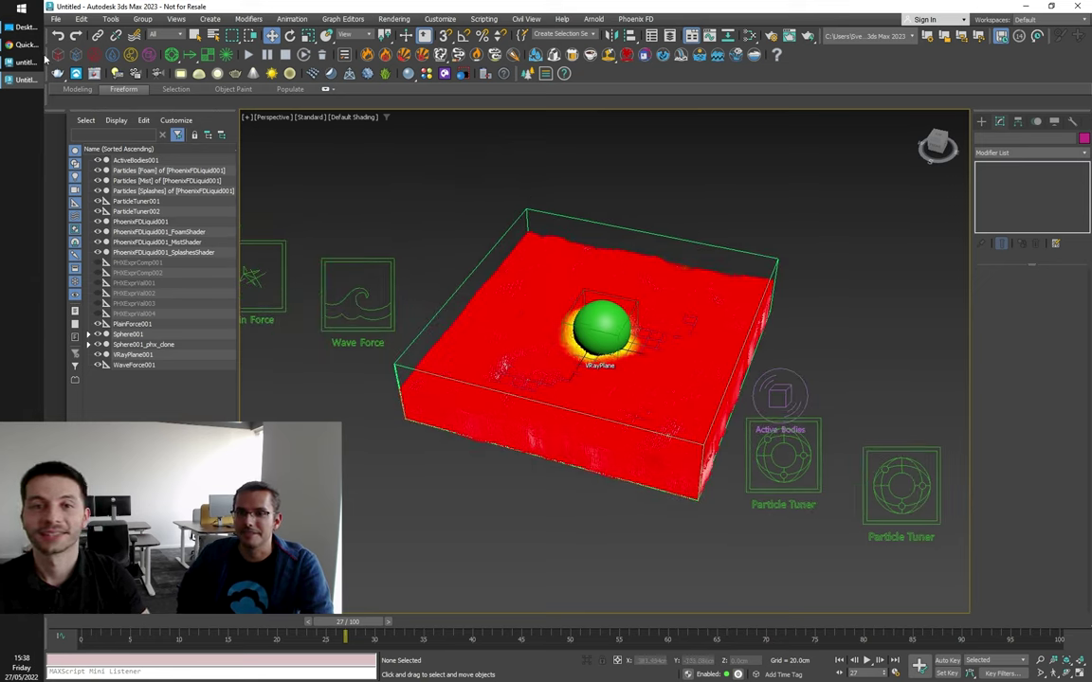
Step: Reset the scene to an empty one, discarding the sphere and liquid setup
left_click(57, 20)
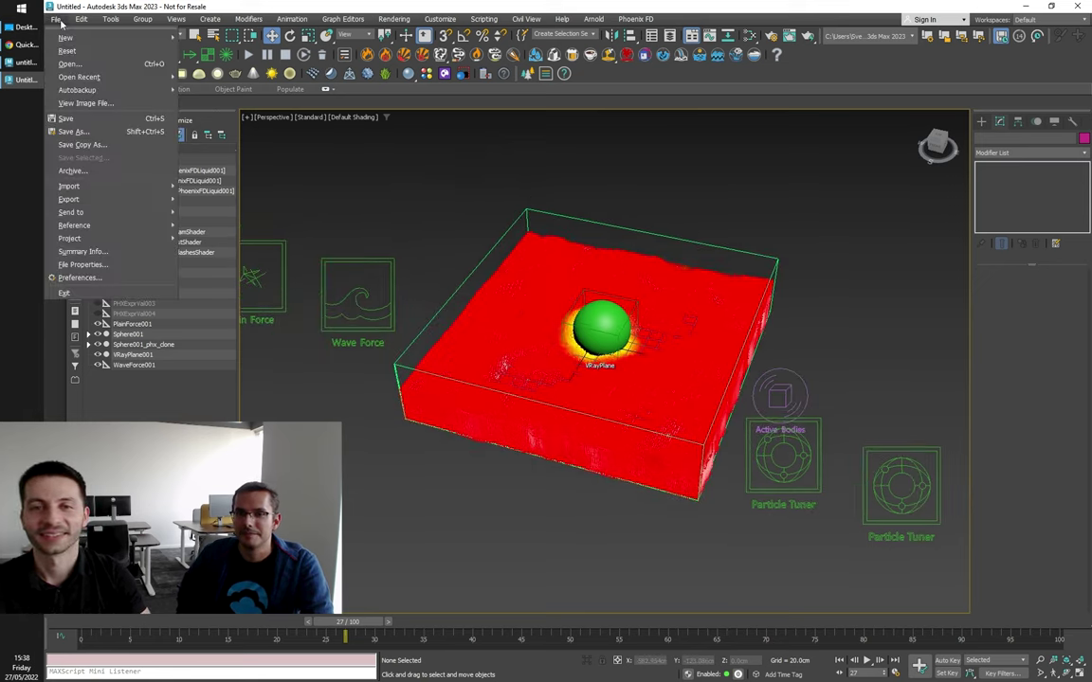
left_click(68, 51)
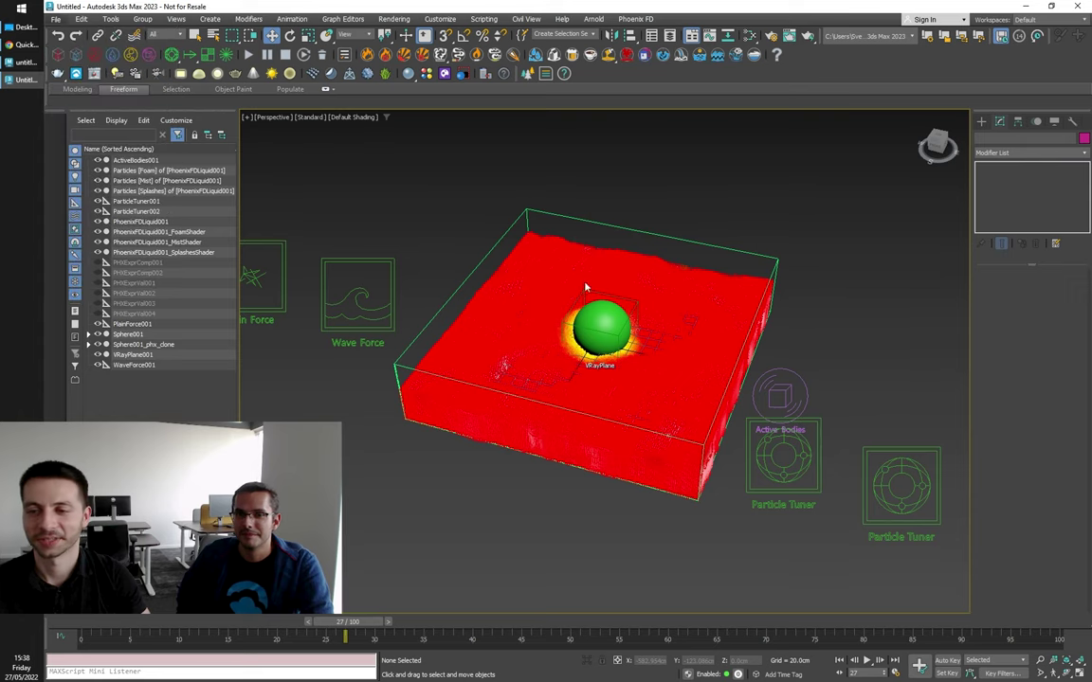
left_click(561, 361)
left_click(536, 366)
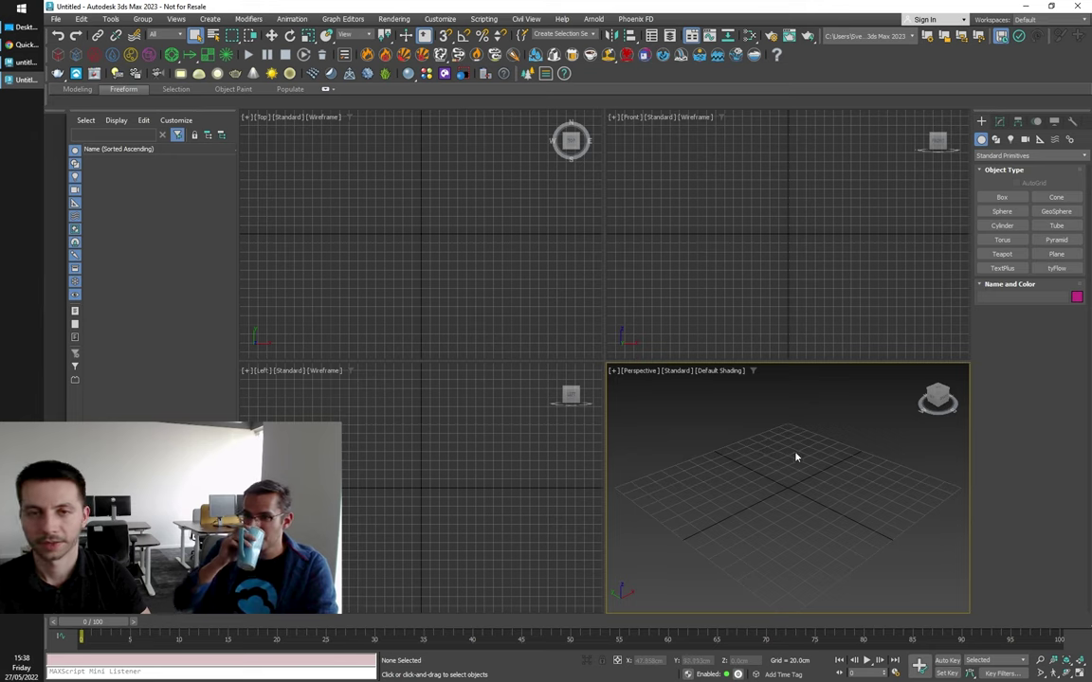
Step: Import SpeedBoat.obj from the Desktop folder into the empty scene and minimise the folder window
left_click(31, 36)
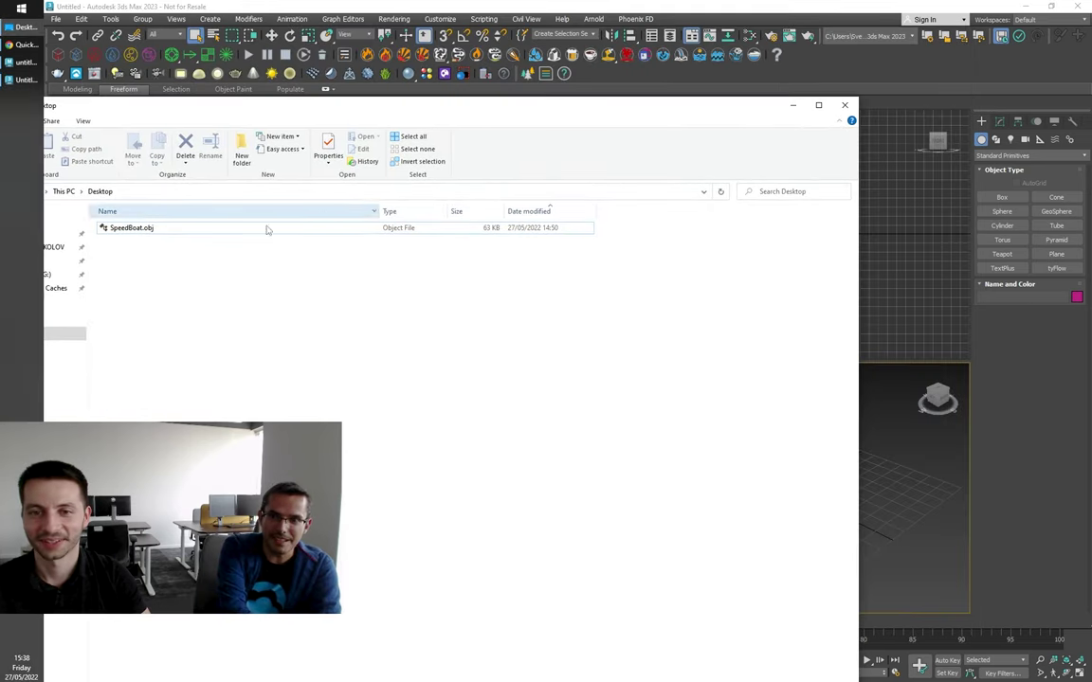
left_click_drag(149, 227, 886, 468)
left_click_drag(134, 228, 902, 538)
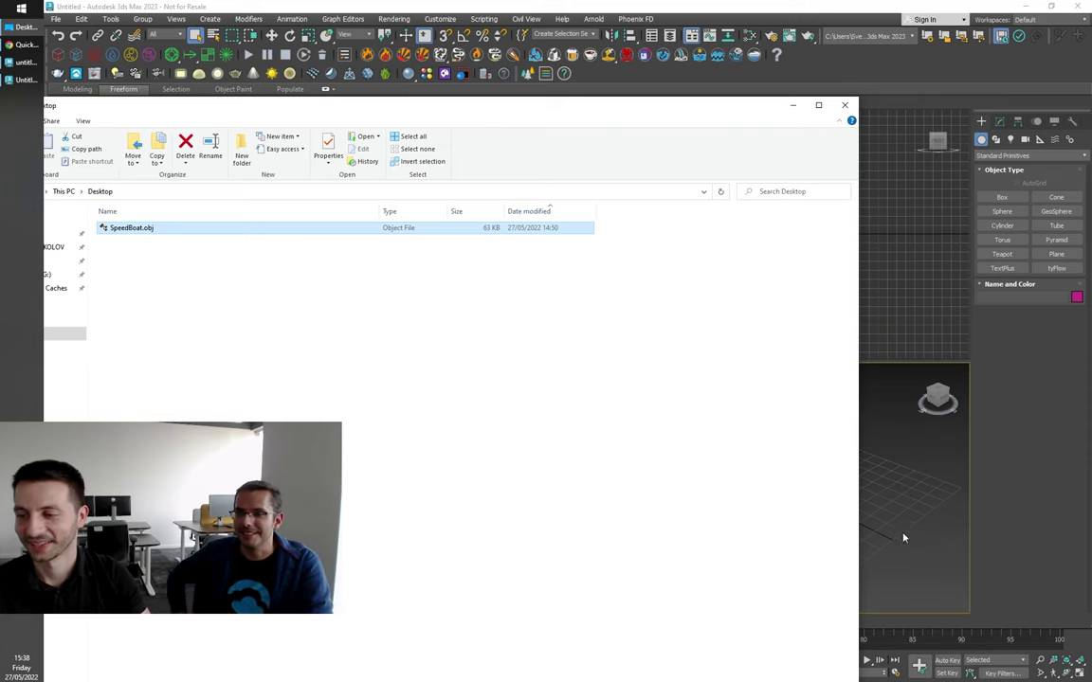
left_click(793, 106)
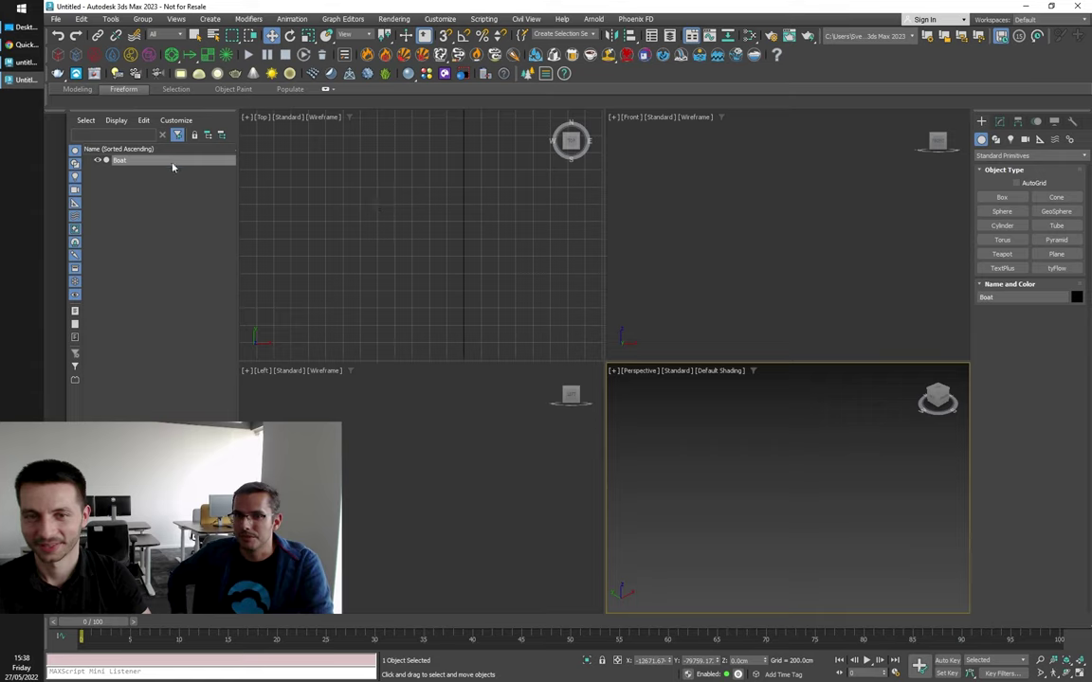
Step: Select the Boat object, set its X, Y and Z position to 0 cm and fit it in the wireframe views
double_click(120, 160)
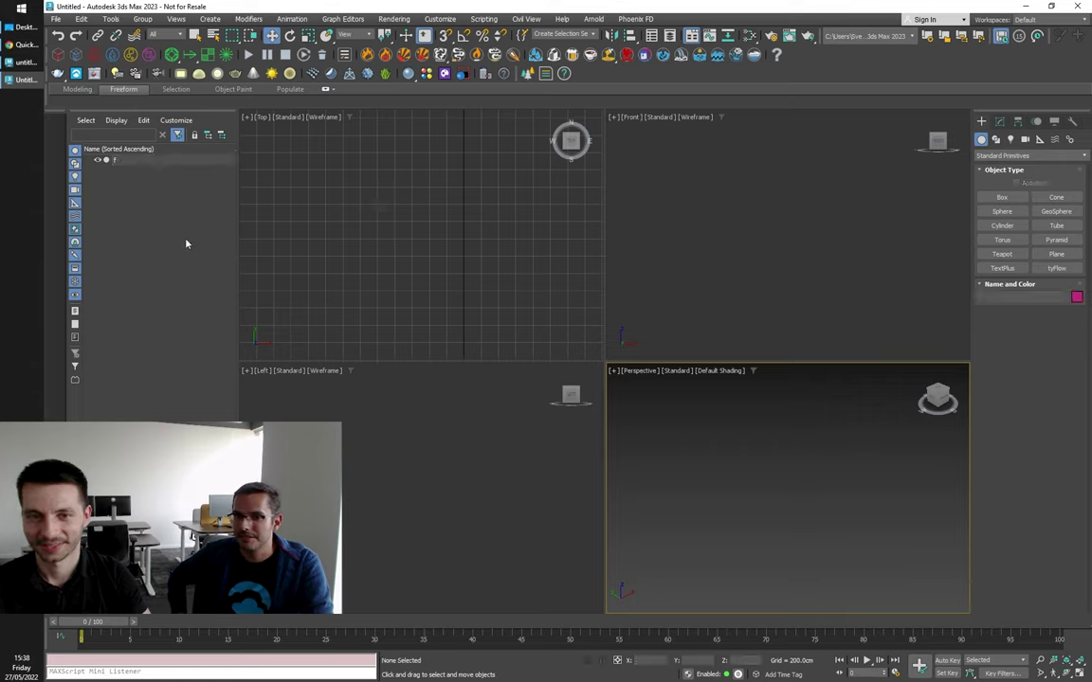
left_click(144, 181)
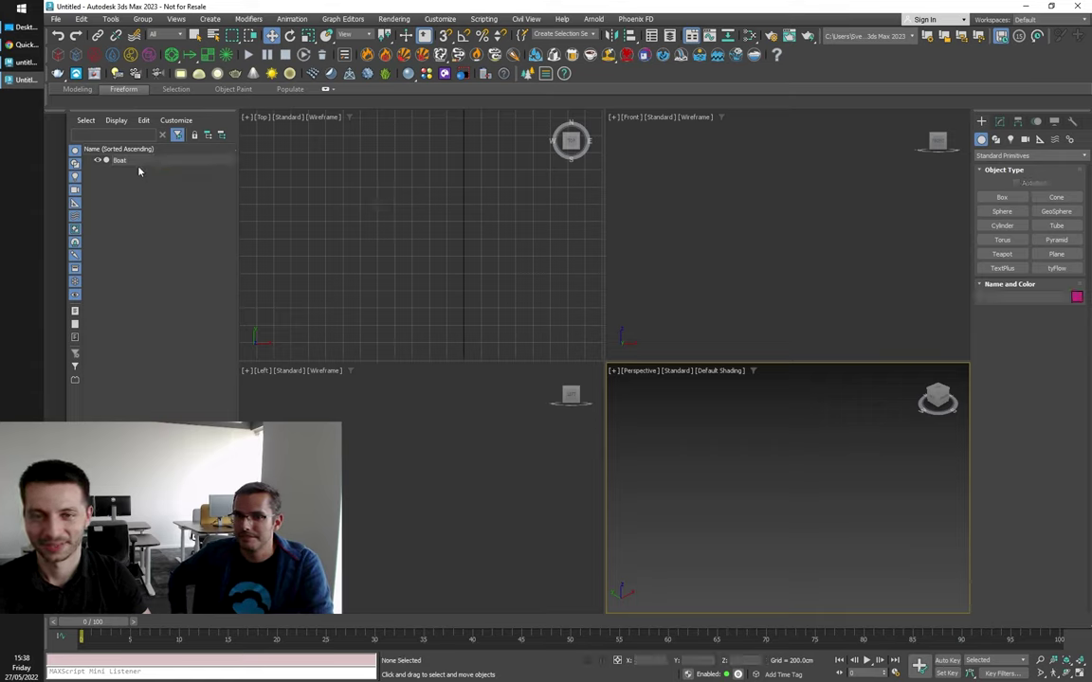
left_click(141, 160)
key("z")
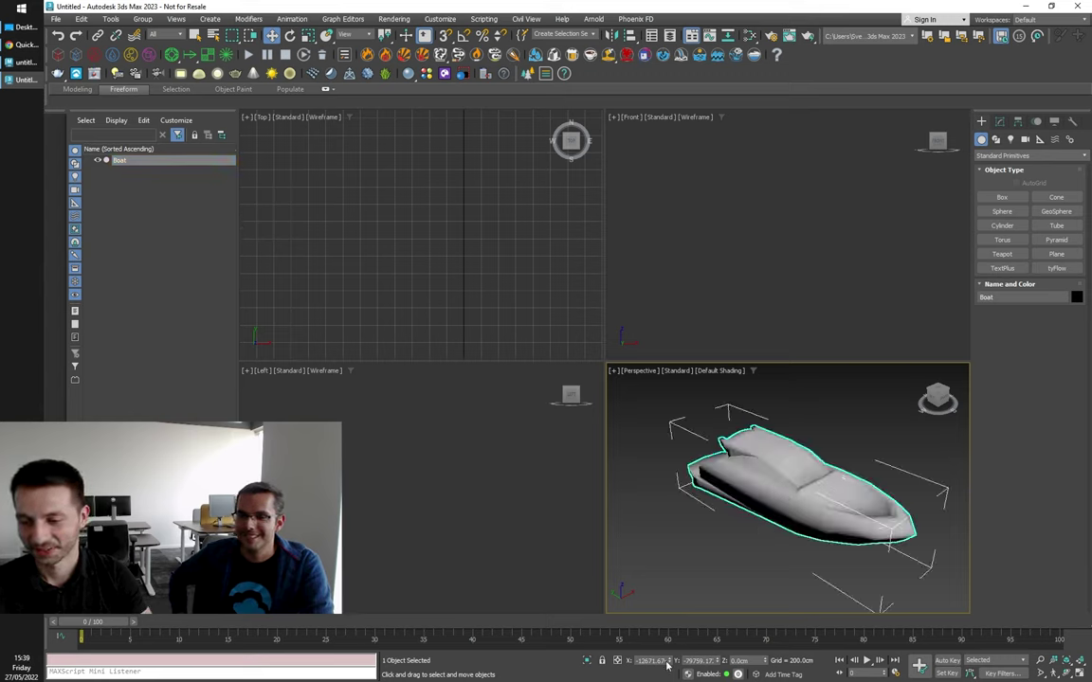
key("ctrl+shift+z")
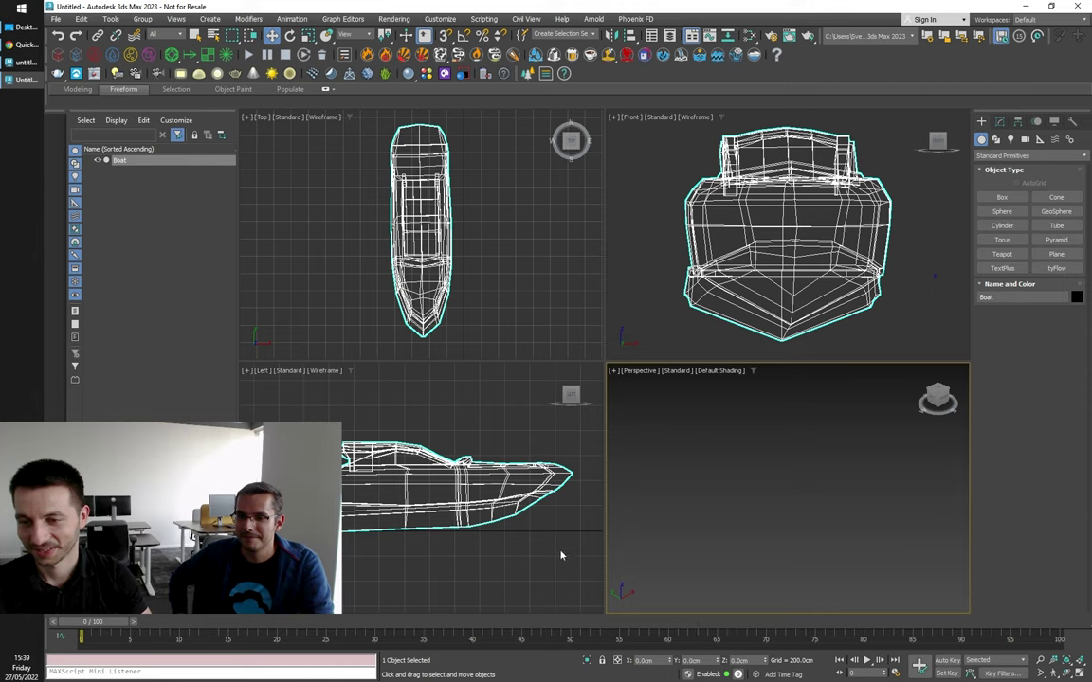
Step: Center the boat's pivot to the object and leave pivot editing
left_click(999, 121)
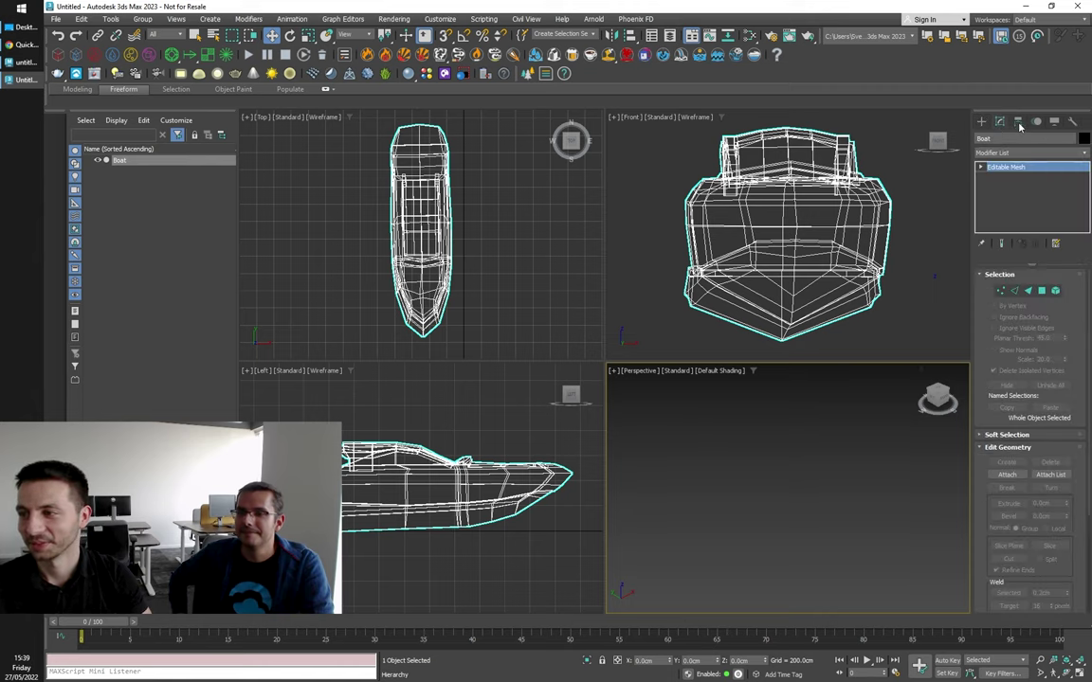
left_click(1017, 121)
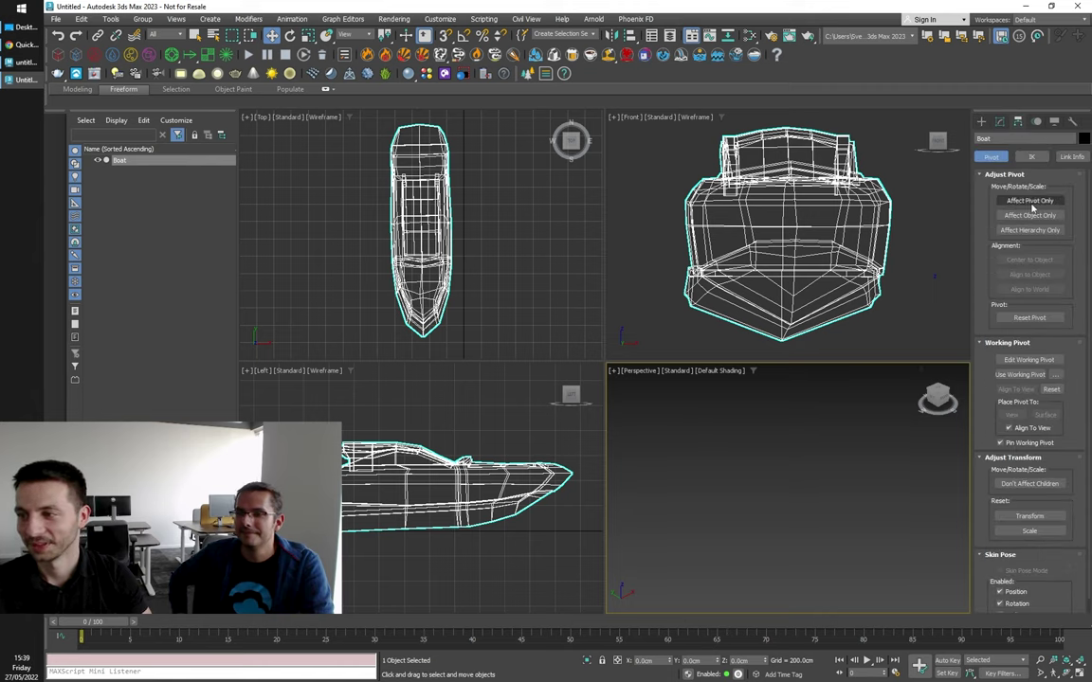
left_click(1029, 201)
left_click(1030, 260)
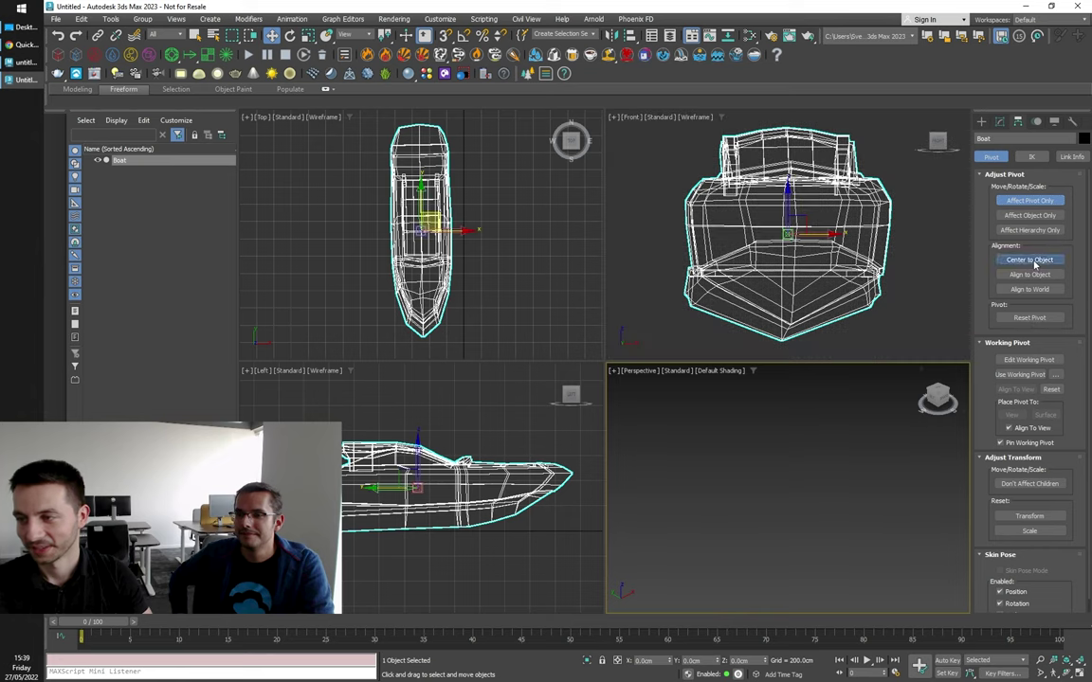
left_click(1030, 200)
left_click(998, 122)
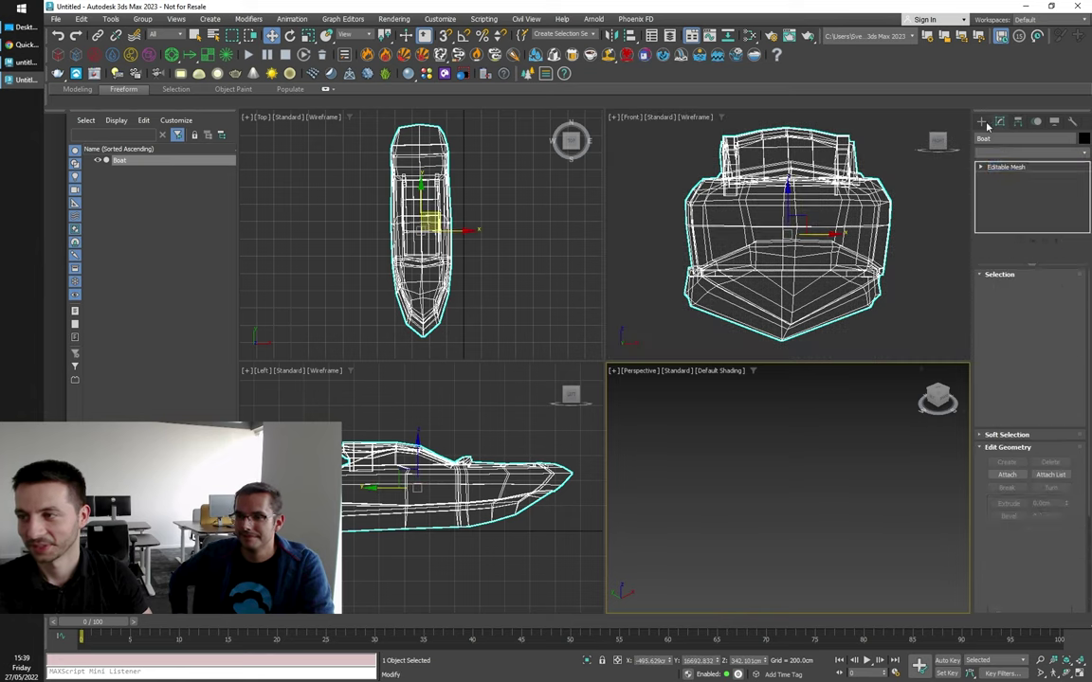
Step: Maximise the Perspective view and apply the Phoenix liquid preset that gives the boat a simulator, an Active Body Thruster and an Axis Lock
key("alt+w")
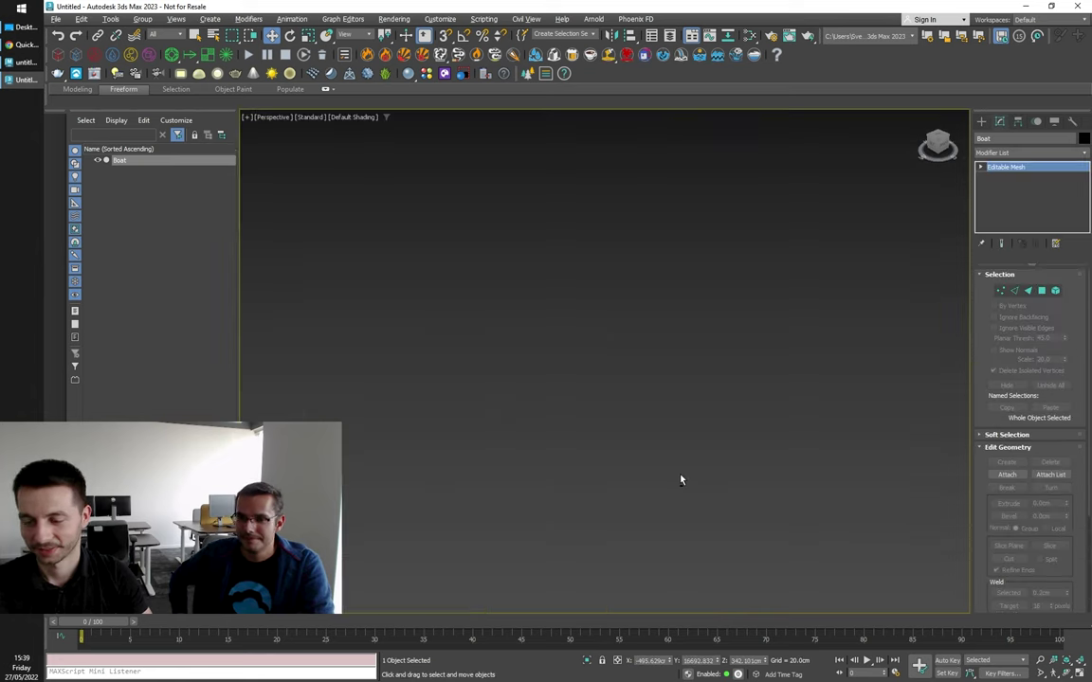
key("z")
scroll(681, 479, "down", 3)
middle_click_drag(651, 500, 603, 503, "alt")
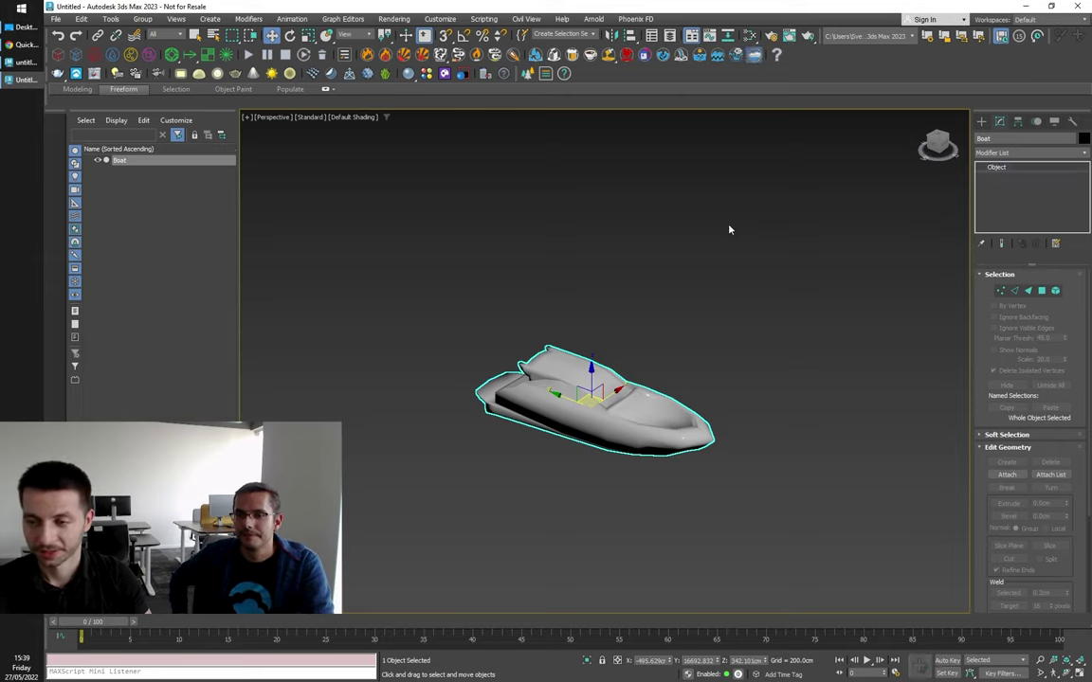
scroll(729, 230, "down", 3)
middle_click_drag(729, 230, 823, 414, "alt")
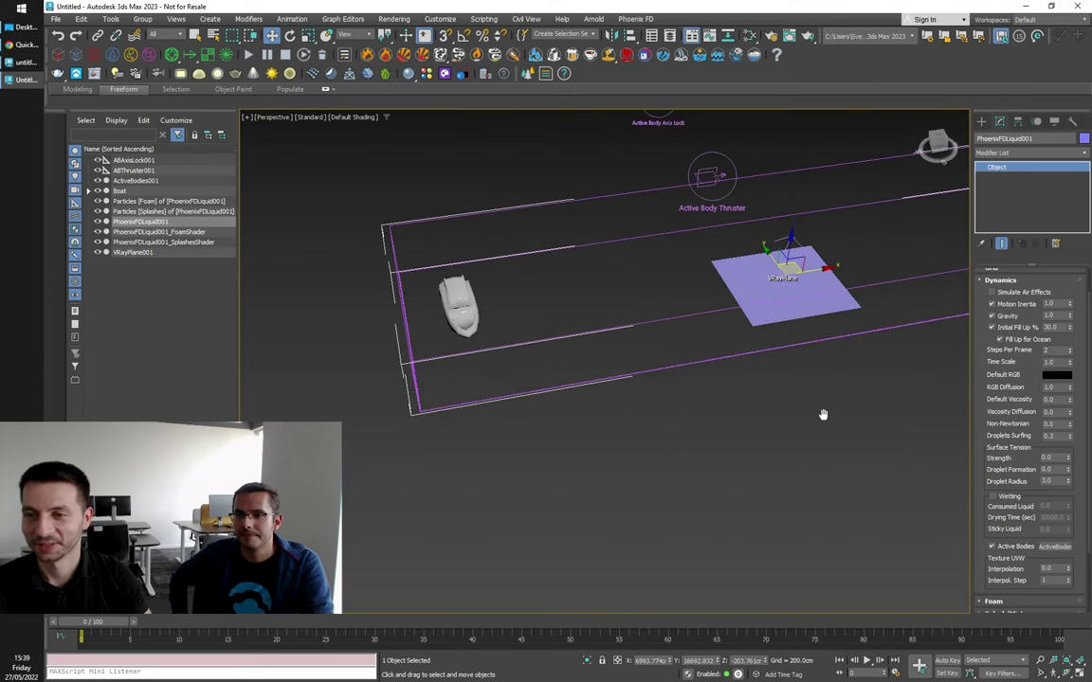
Step: Rotate the boat so its bow faces along the length of the simulation box and shift it along X
left_click(460, 303)
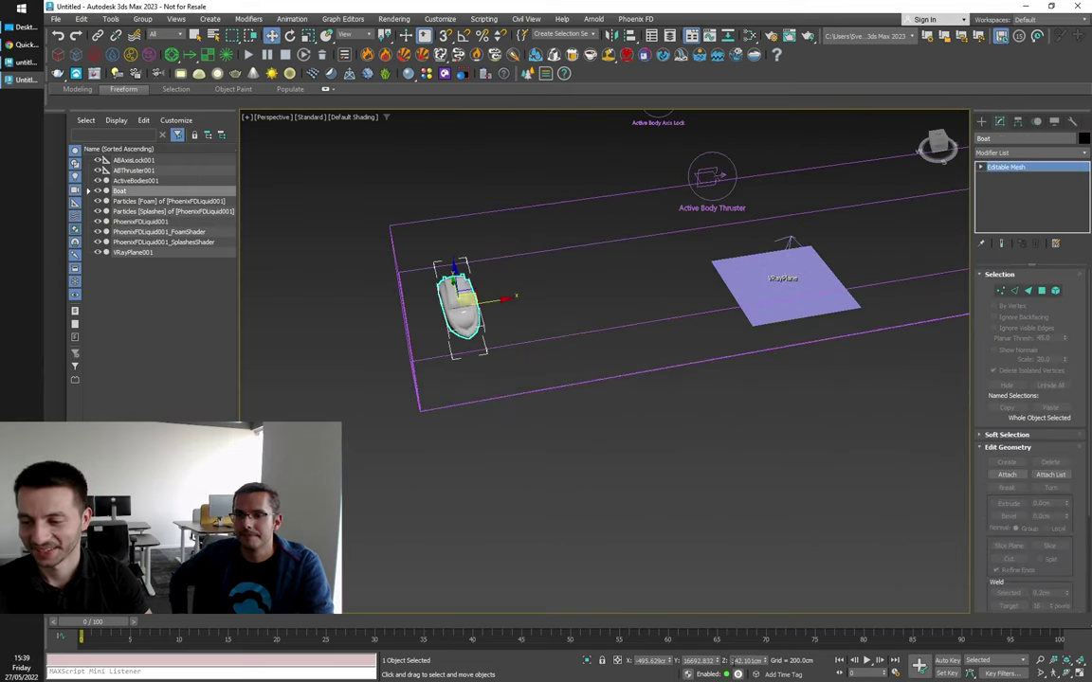
key("e")
left_click_drag(469, 362, 558, 268)
key("w")
left_click_drag(498, 299, 586, 289)
Step: Set the Active Body Axis Lock to lock the boat's Y and Z translation and its X and Z rotation
middle_click_drag(731, 487, 616, 508)
left_click_drag(770, 251, 770, 251)
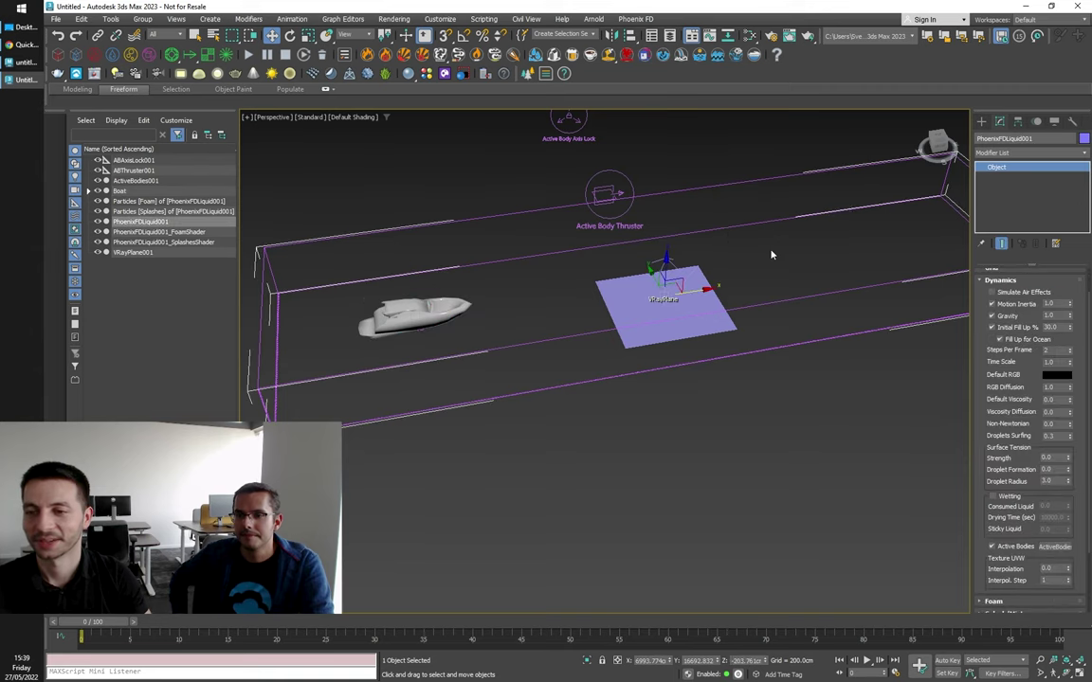
left_click(1022, 330)
middle_click_drag(726, 446, 666, 491, "alt")
left_click_drag(546, 217, 610, 265)
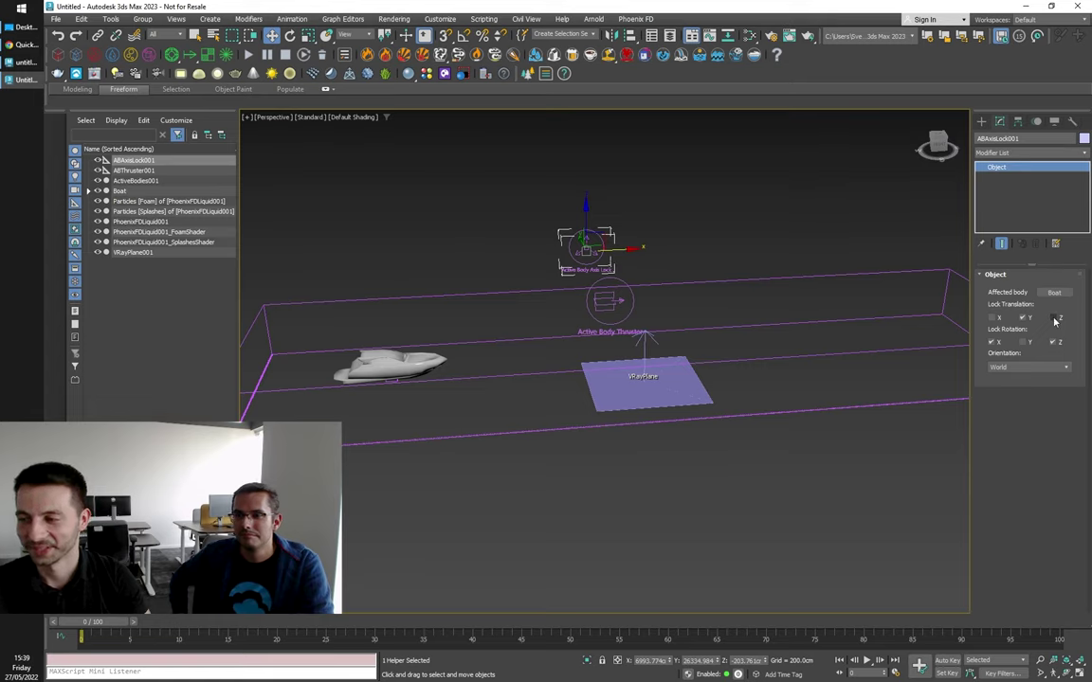
middle_click_drag(835, 429, 718, 461, "alt")
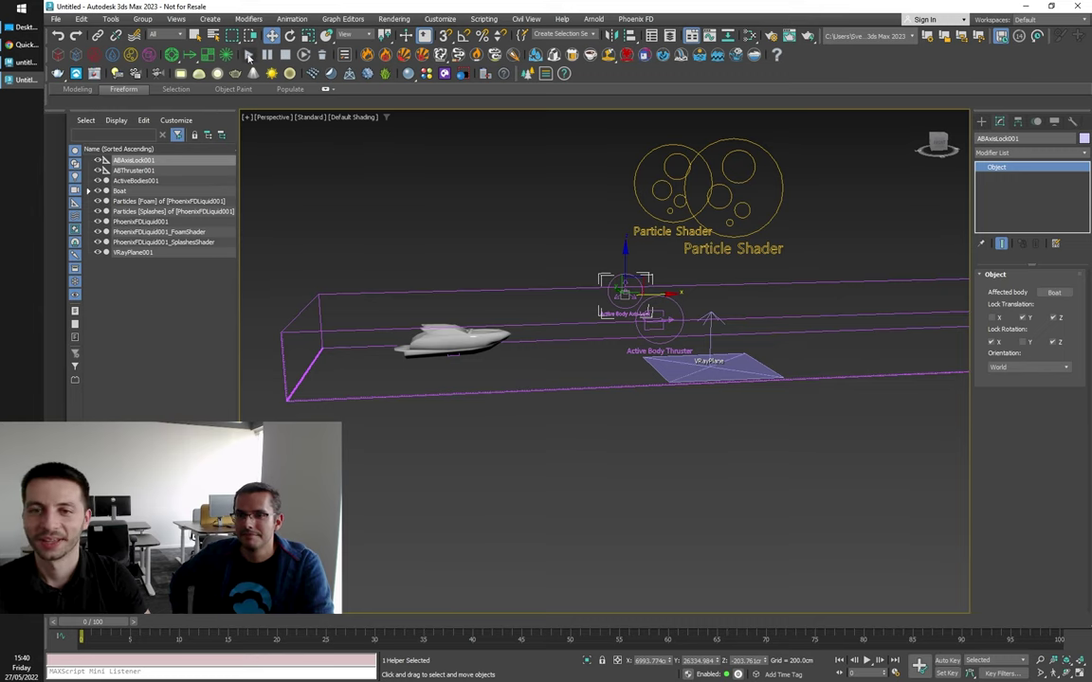
Step: Run the Phoenix simulation, watch the boat's motion from a low side view and stop the run
left_click(248, 55)
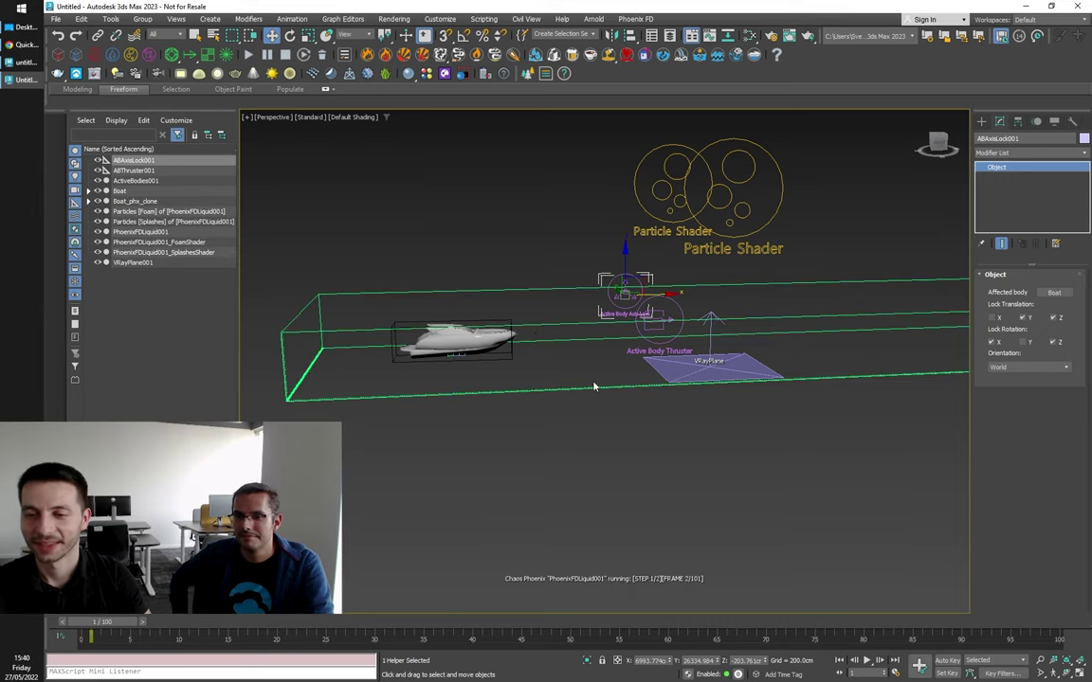
middle_click_drag(594, 385, 585, 391, "alt")
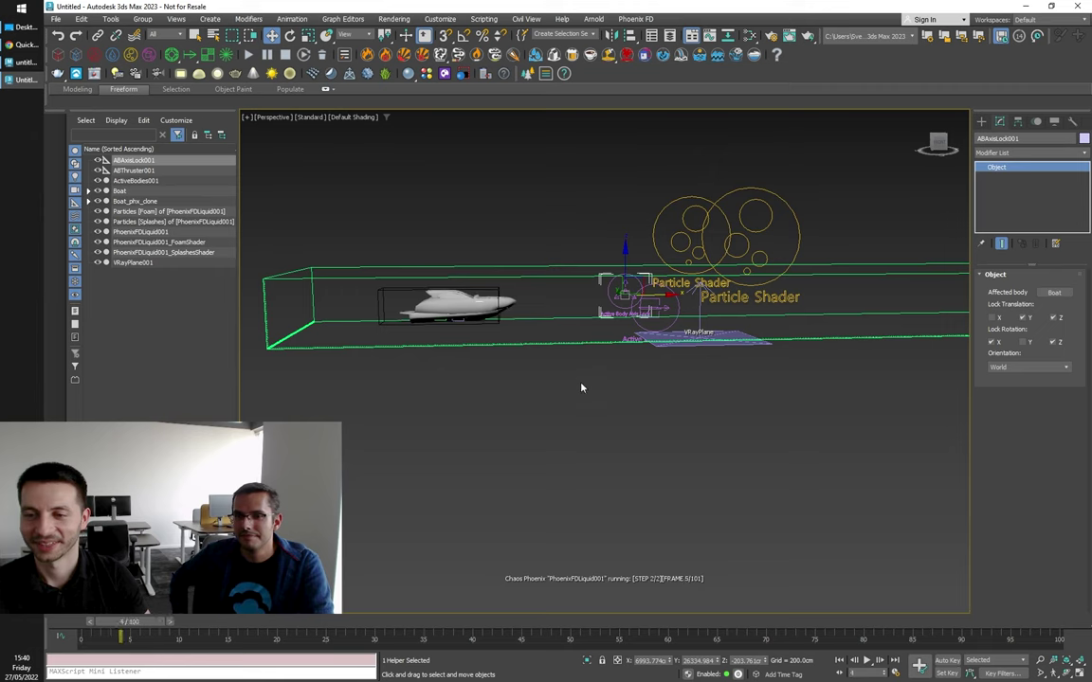
left_click(512, 320)
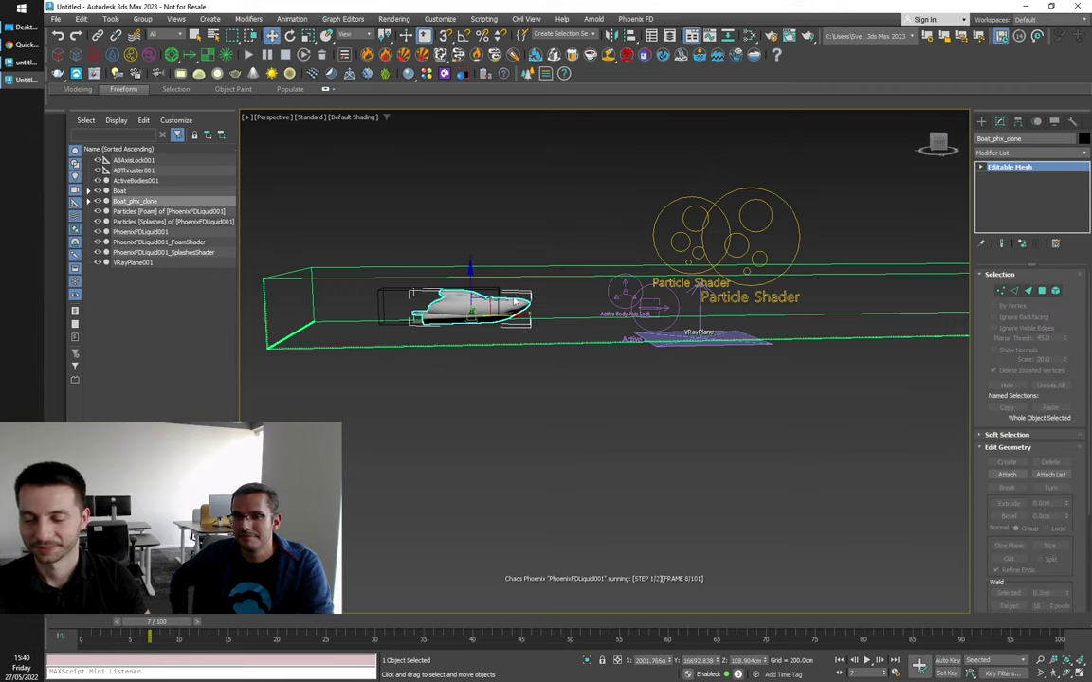
left_click(284, 56)
Step: Also lock the Y rotation in the Active Body Axis Lock and rerun the simulation
left_click(623, 289)
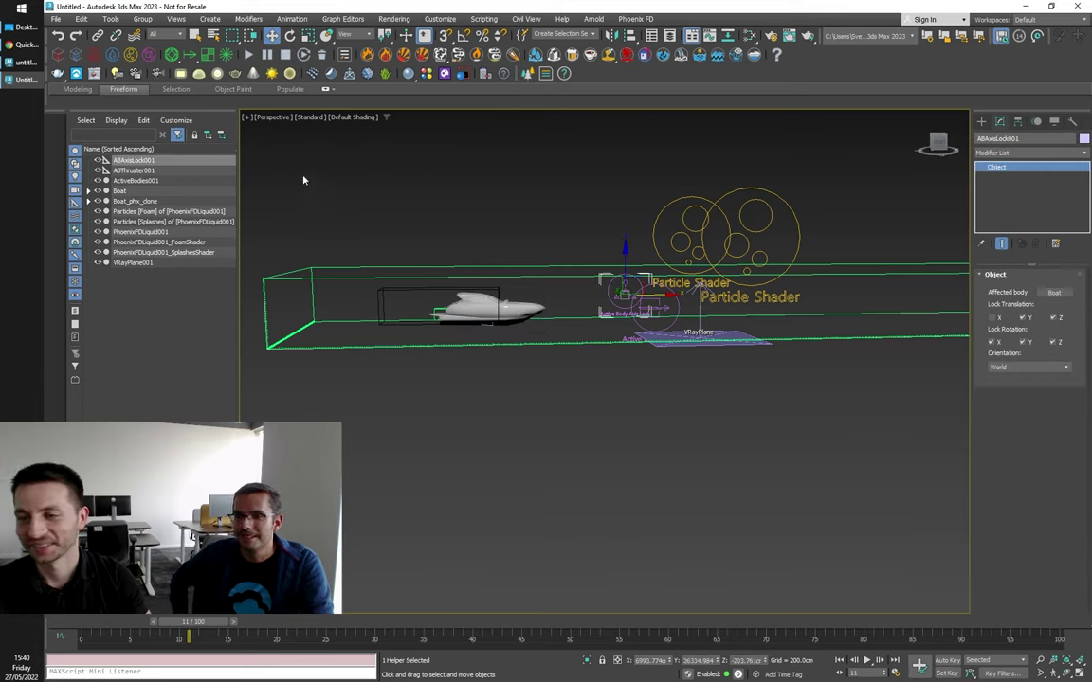
left_click(248, 55)
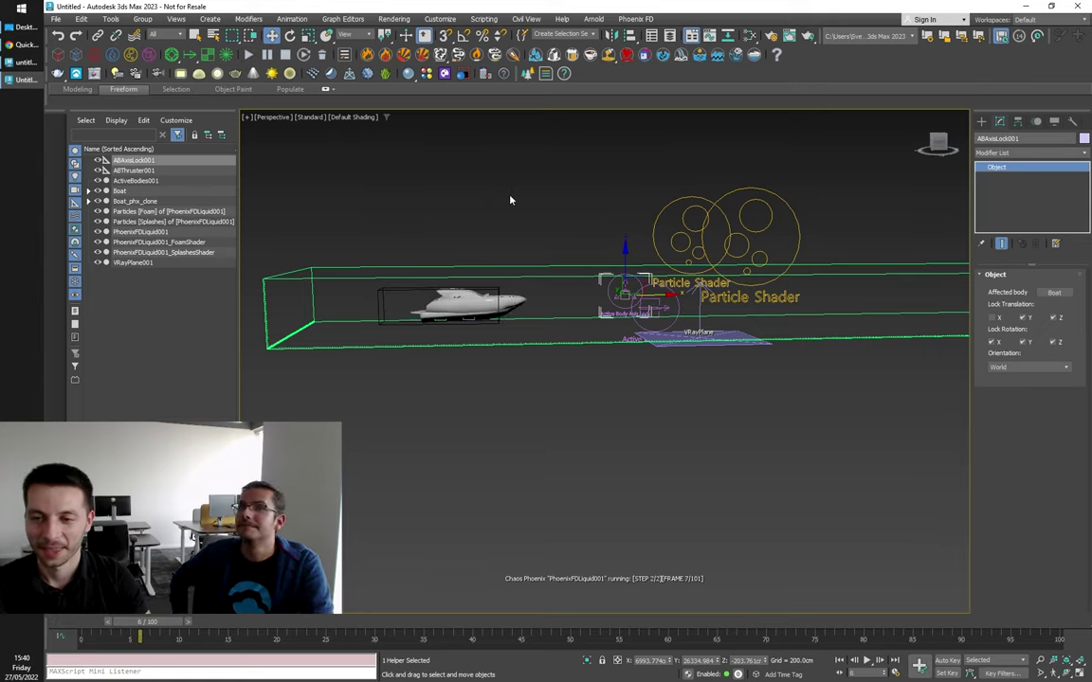
middle_click_drag(511, 200, 514, 244, "alt")
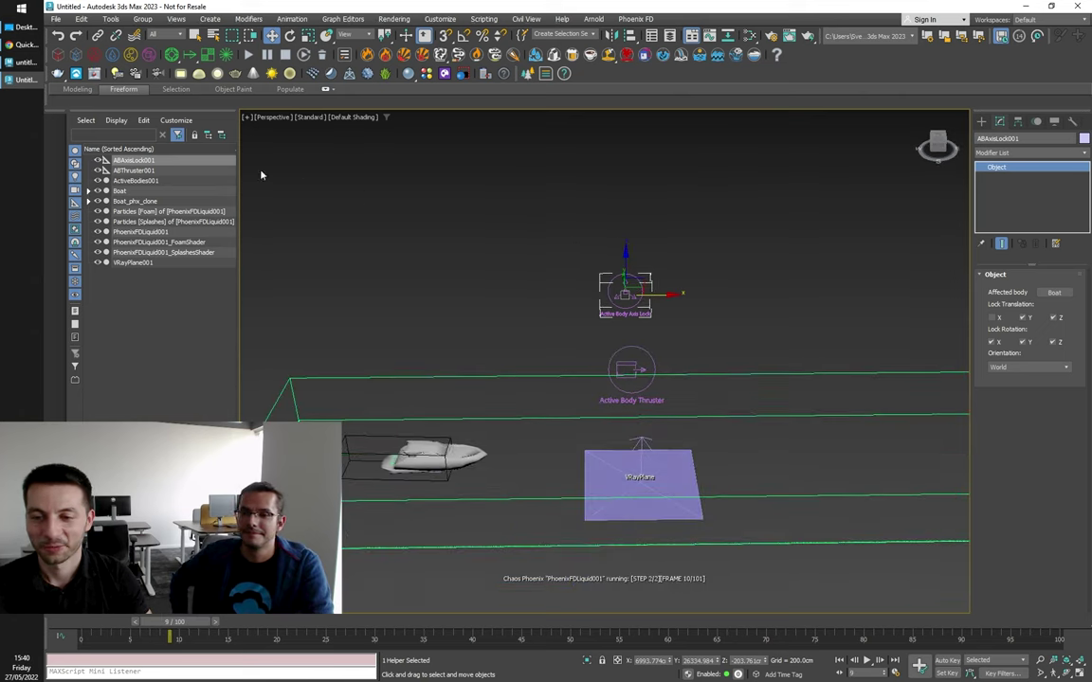
Step: Create a Liquid Source above the boat and add Boat to its emitter nodes
left_click(112, 56)
left_click_drag(422, 360, 437, 366)
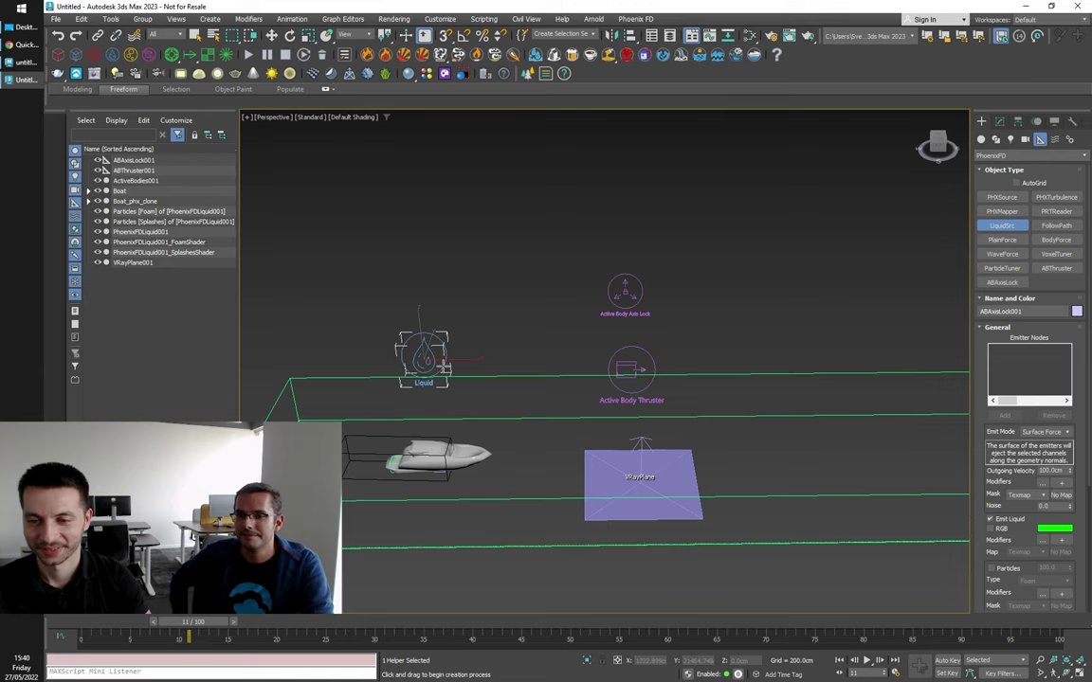
left_click(999, 122)
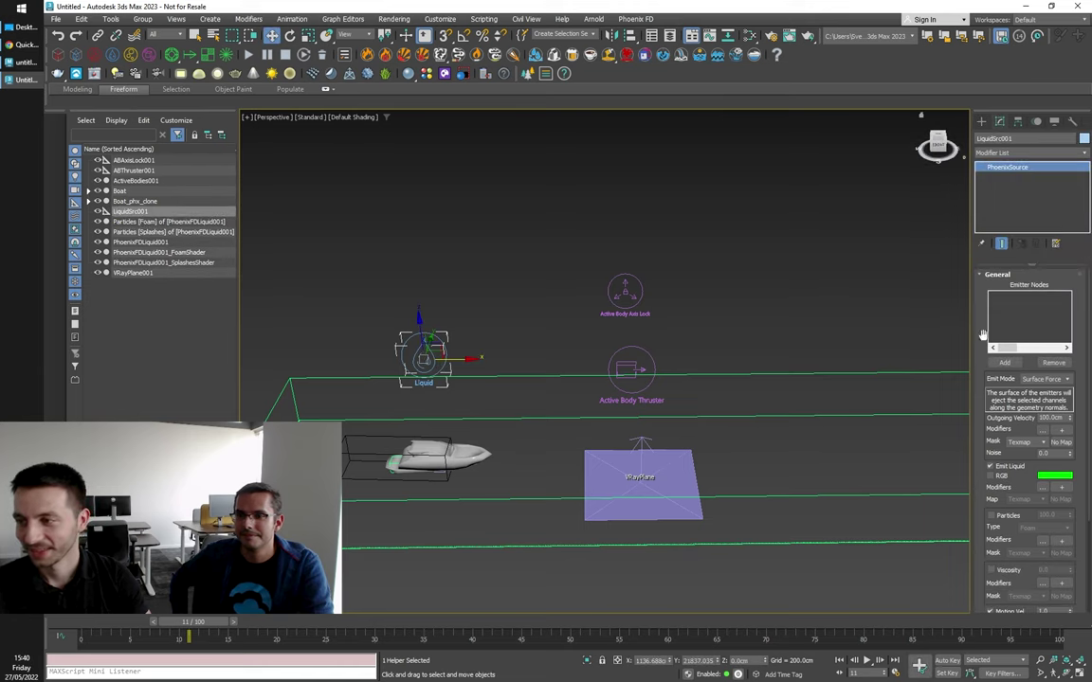
left_click(1004, 362)
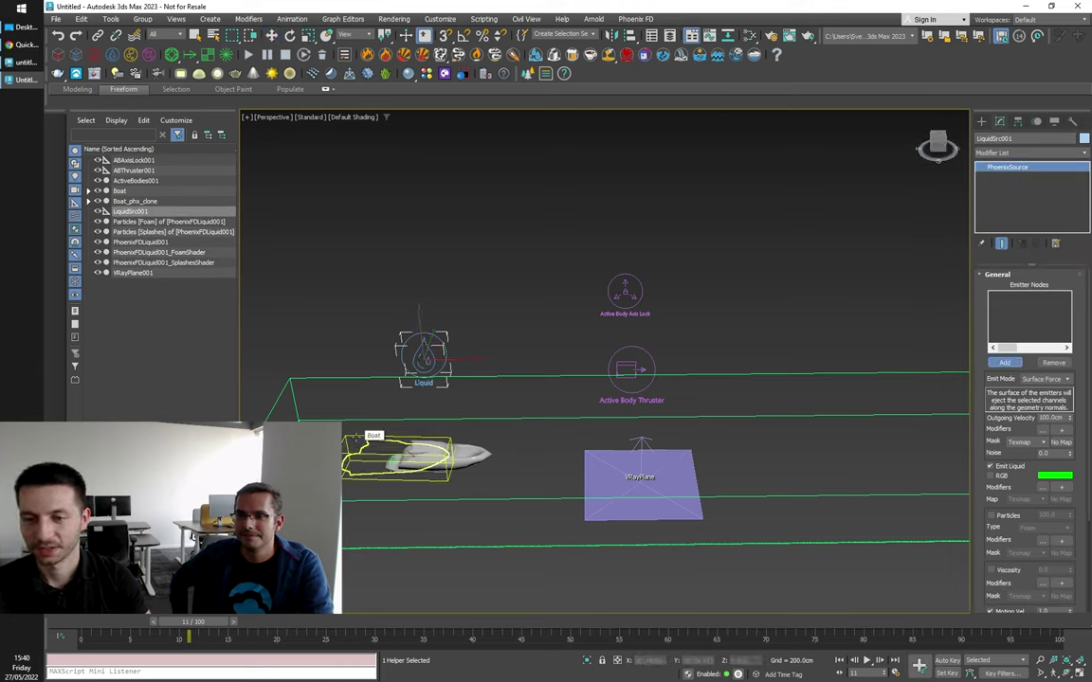
left_click(408, 457)
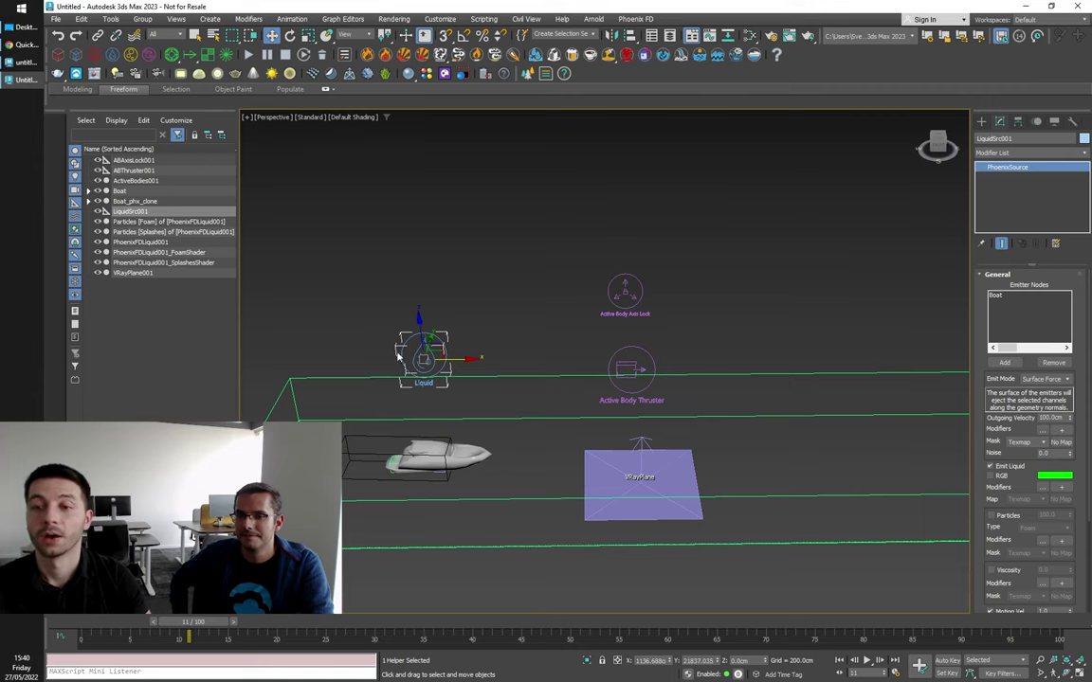
Step: Select Boat_phx_clone and examine it against the original Boat at the start of the simulation box
middle_click_drag(537, 335, 533, 295)
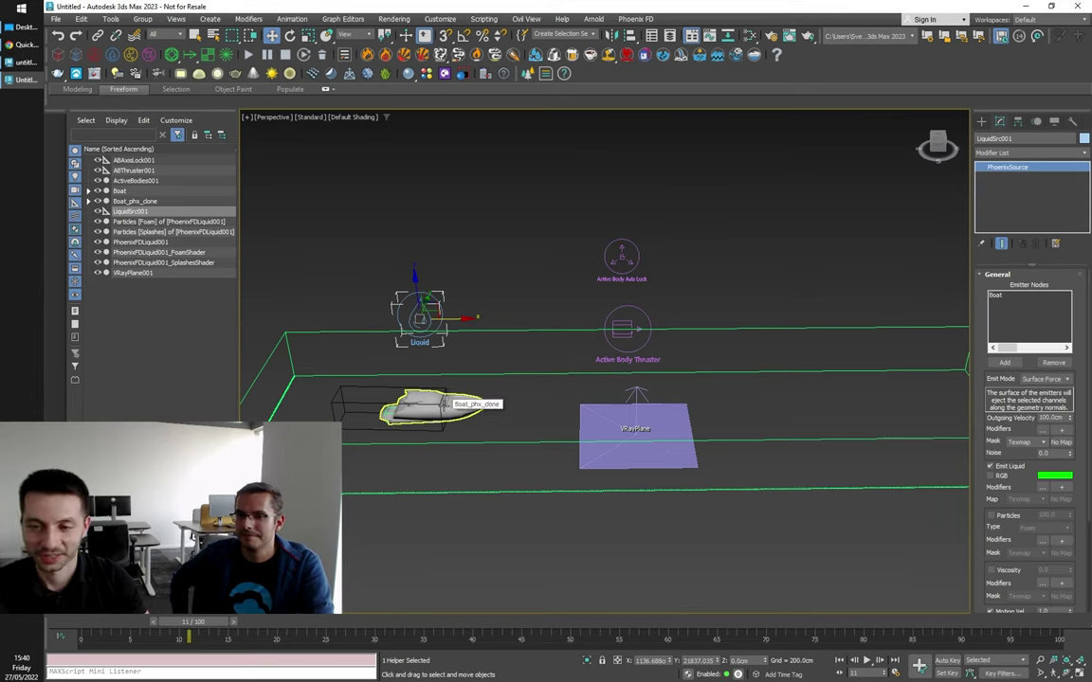
left_click(445, 403)
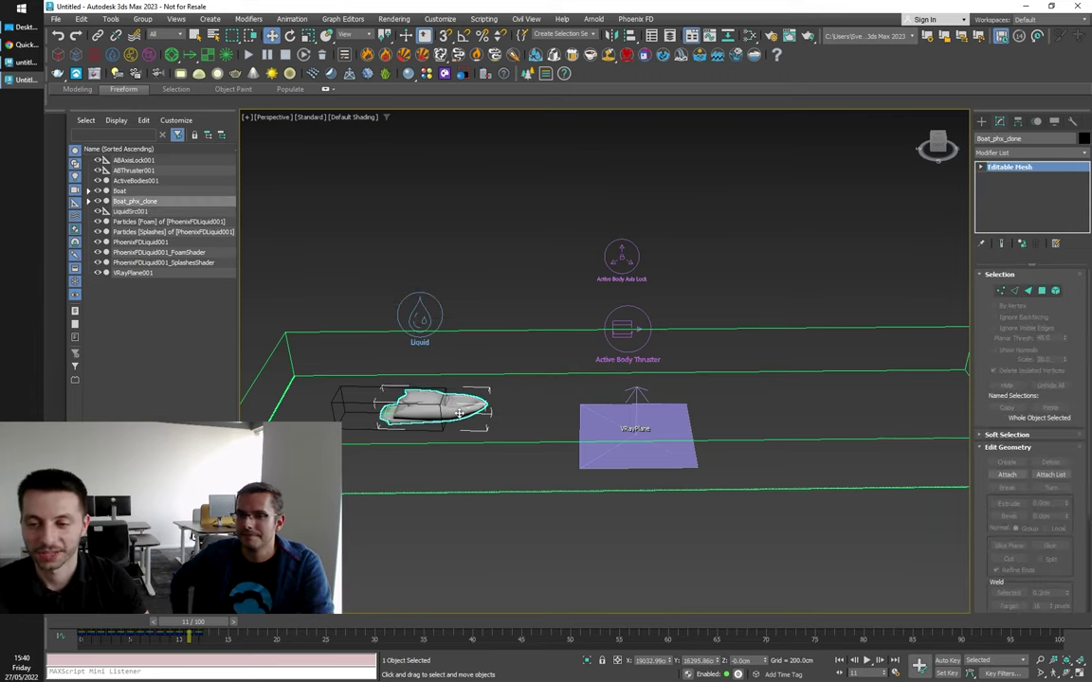
scroll(358, 405, "up", 2)
scroll(358, 405, "down", 4)
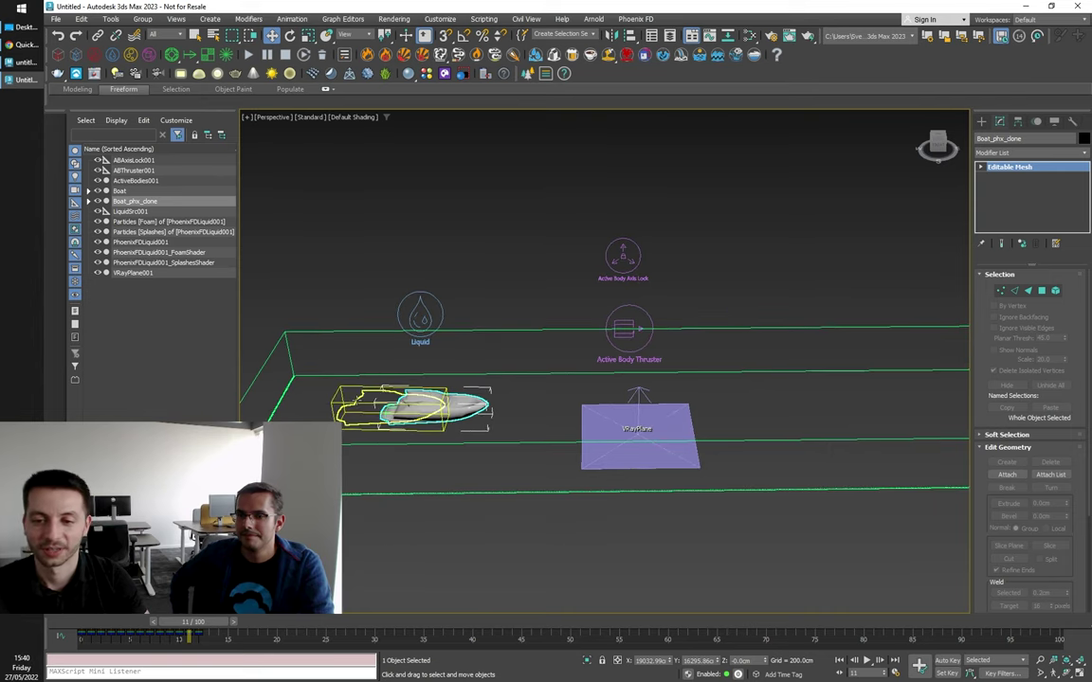
scroll(359, 405, "up", 4)
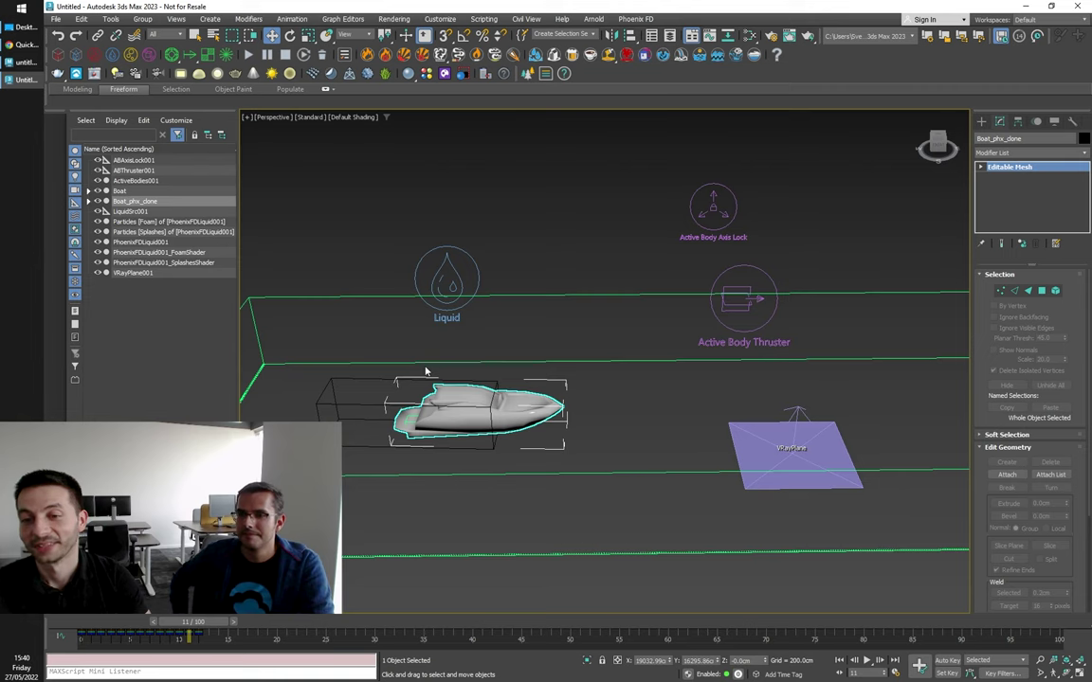
Step: Try replacing Boat with Boat_phx_clone in the liquid source's emitter nodes and rerunning the simulation
left_click(462, 285)
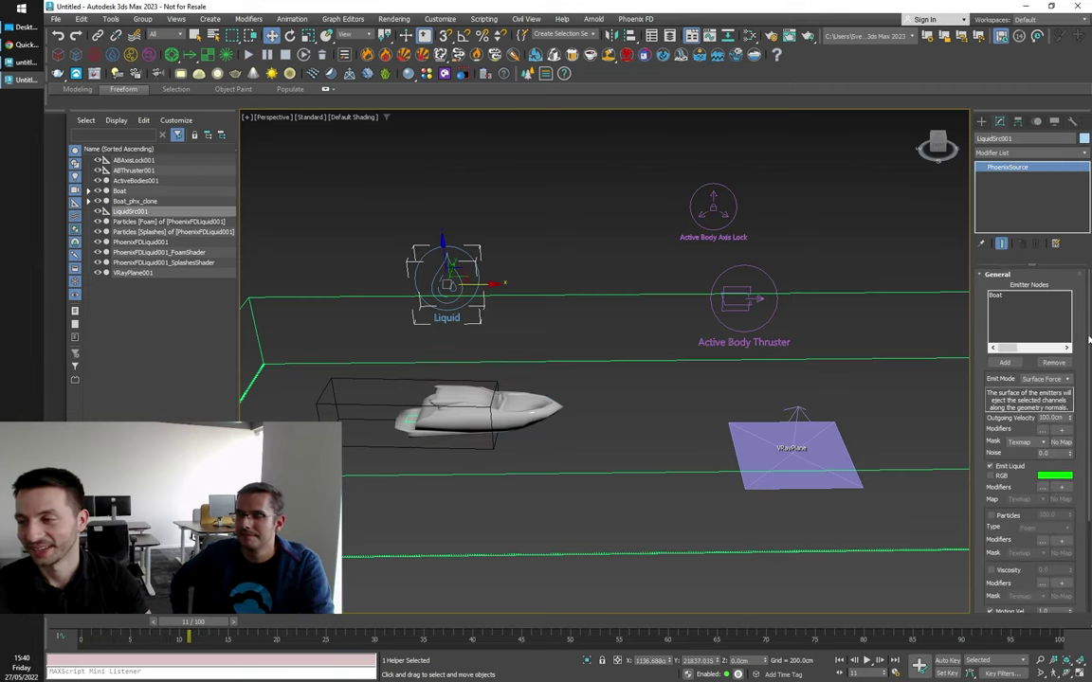
left_click(1005, 362)
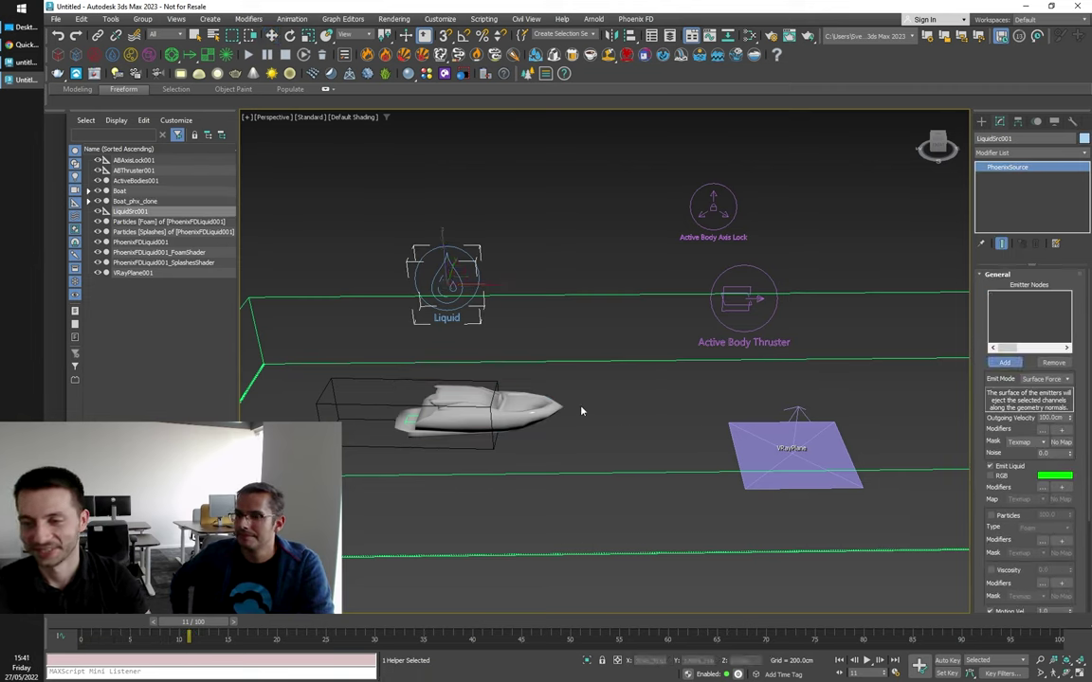
left_click(538, 406)
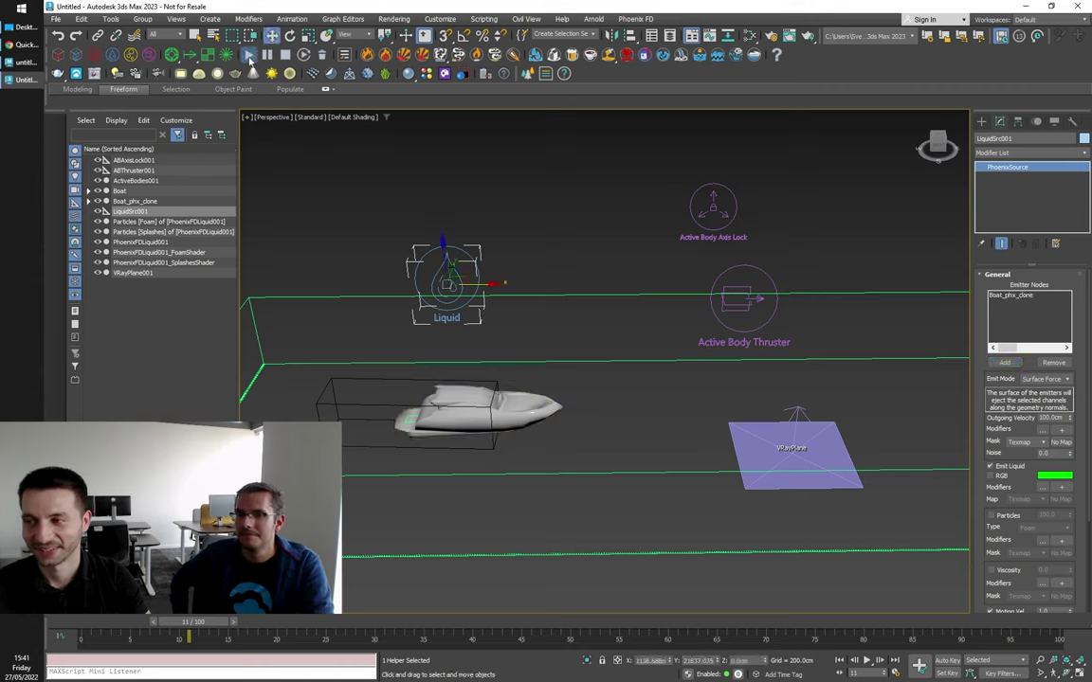
left_click(248, 55)
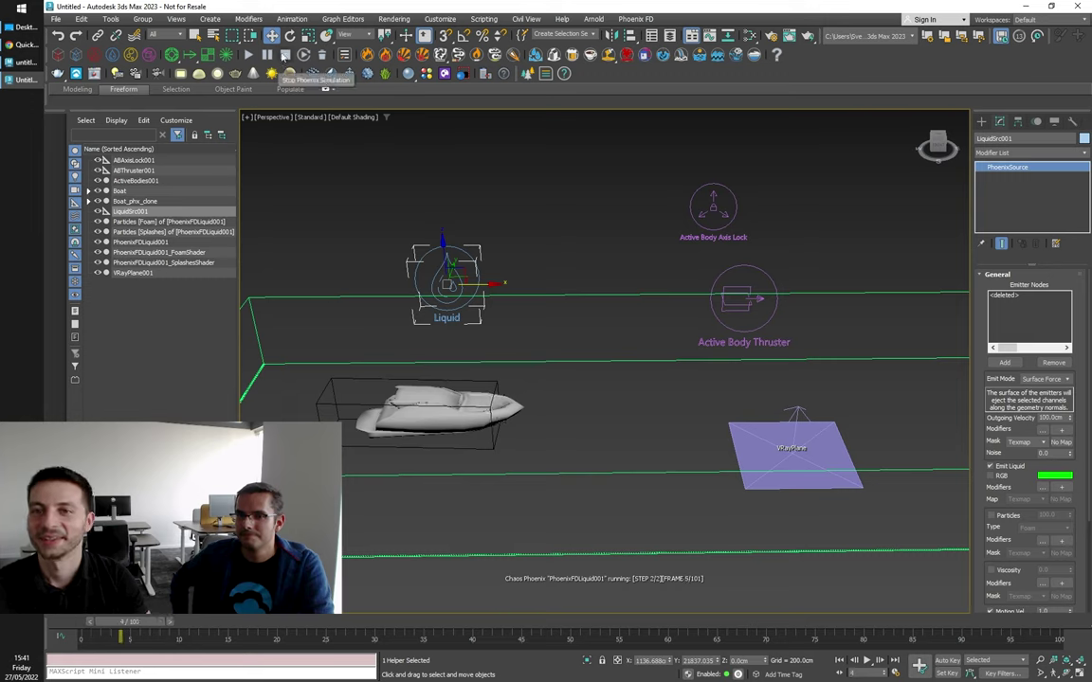
Step: Remove the deleted node from the liquid source's emitter nodes, add Boat instead and run the Phoenix simulation
left_click(999, 298)
left_click(1051, 363)
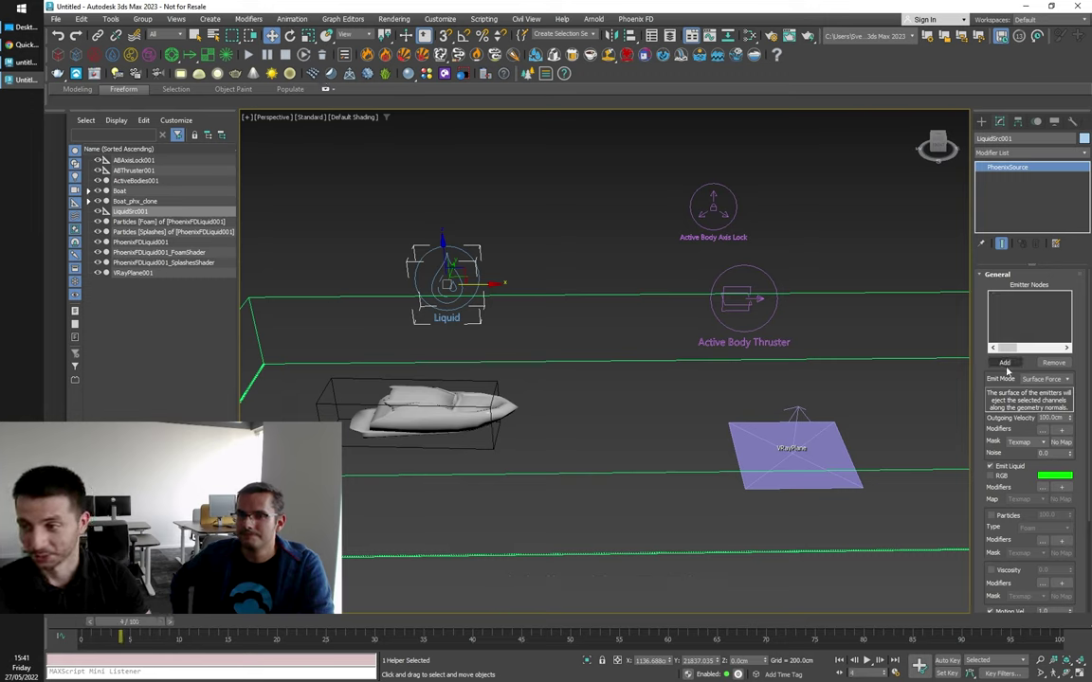
left_click(1006, 364)
left_click(512, 403)
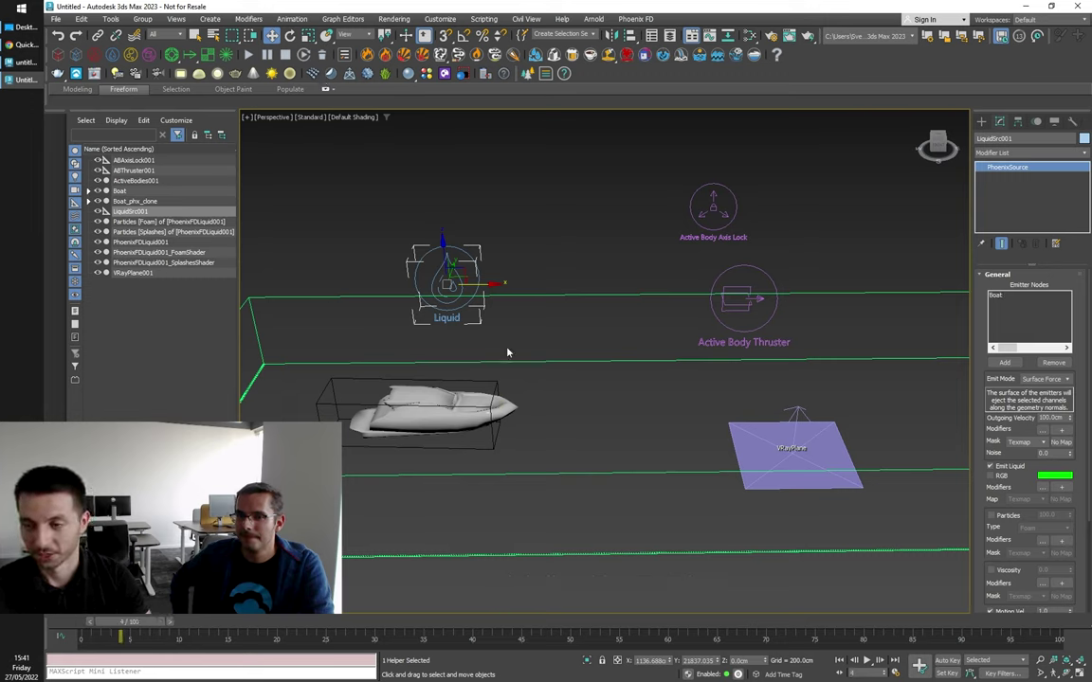
left_click(248, 54)
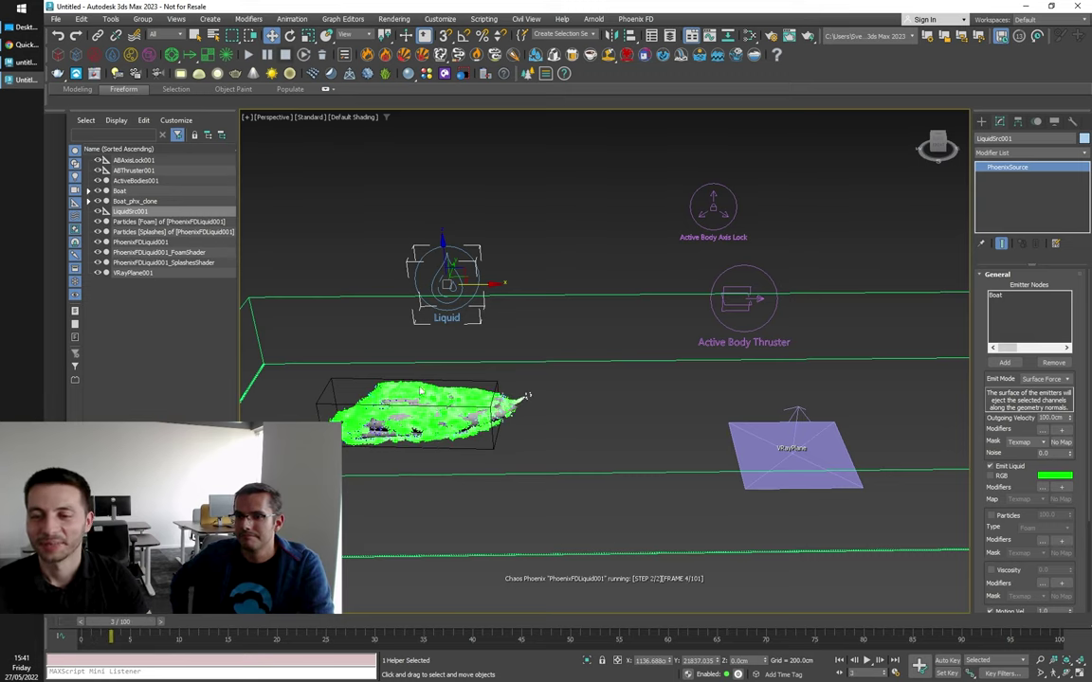
Step: Examine the liquid emitted around the whole boat hull up close and delete the PhoenixFDLiquid001 simulation caches
middle_click_drag(379, 376, 453, 406, "alt")
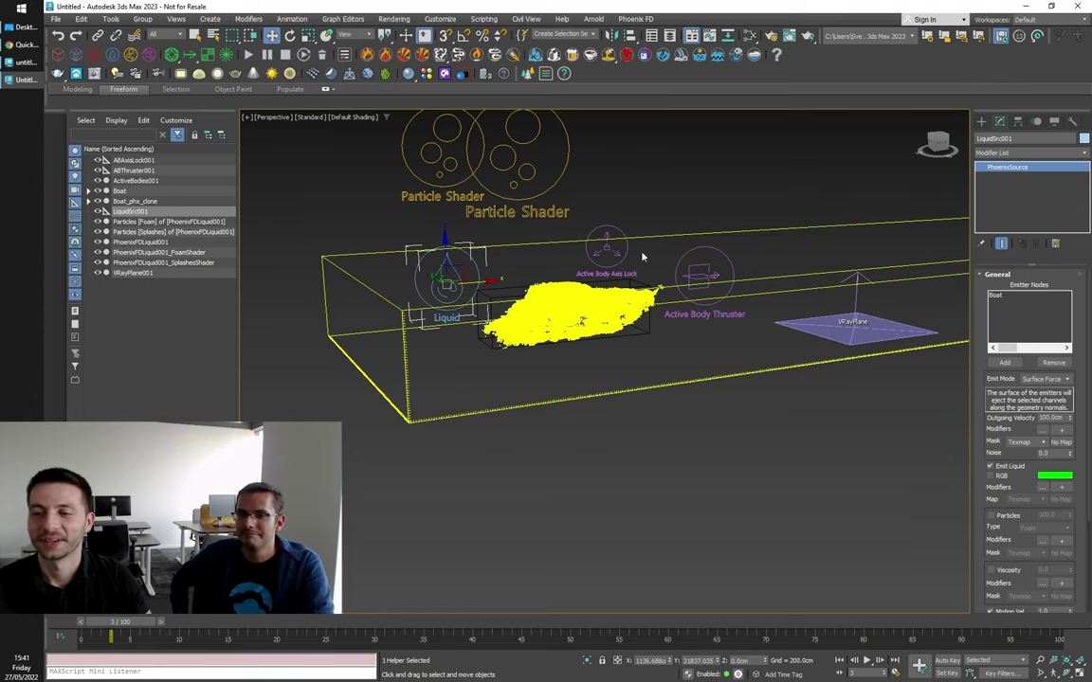
scroll(465, 196, "up", 5)
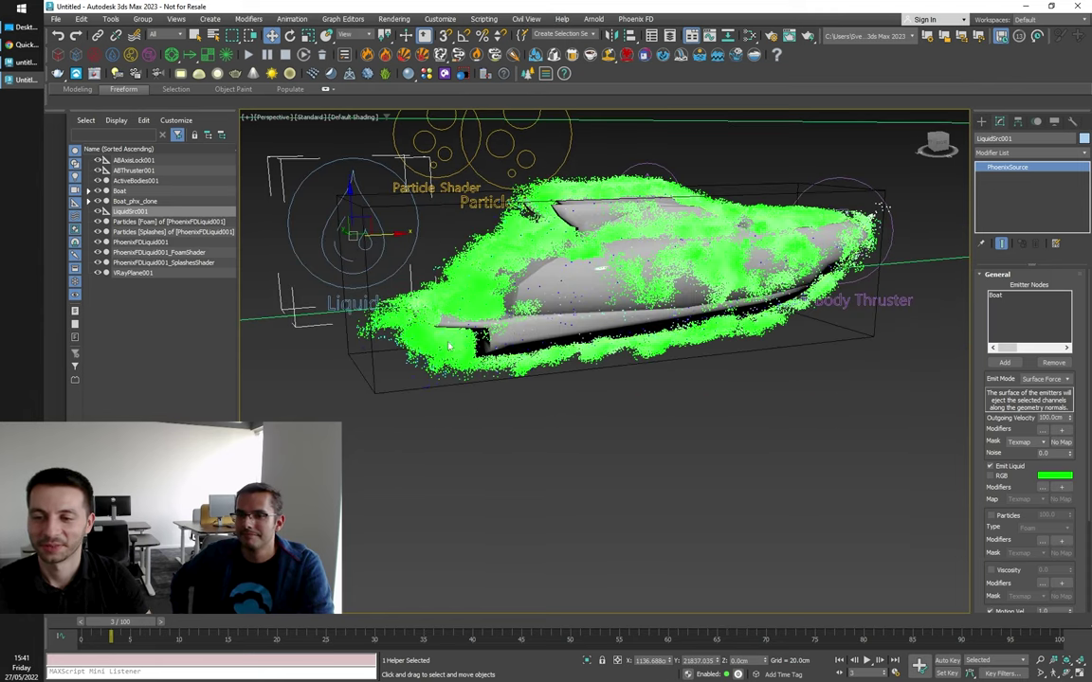
scroll(464, 196, "down", 4)
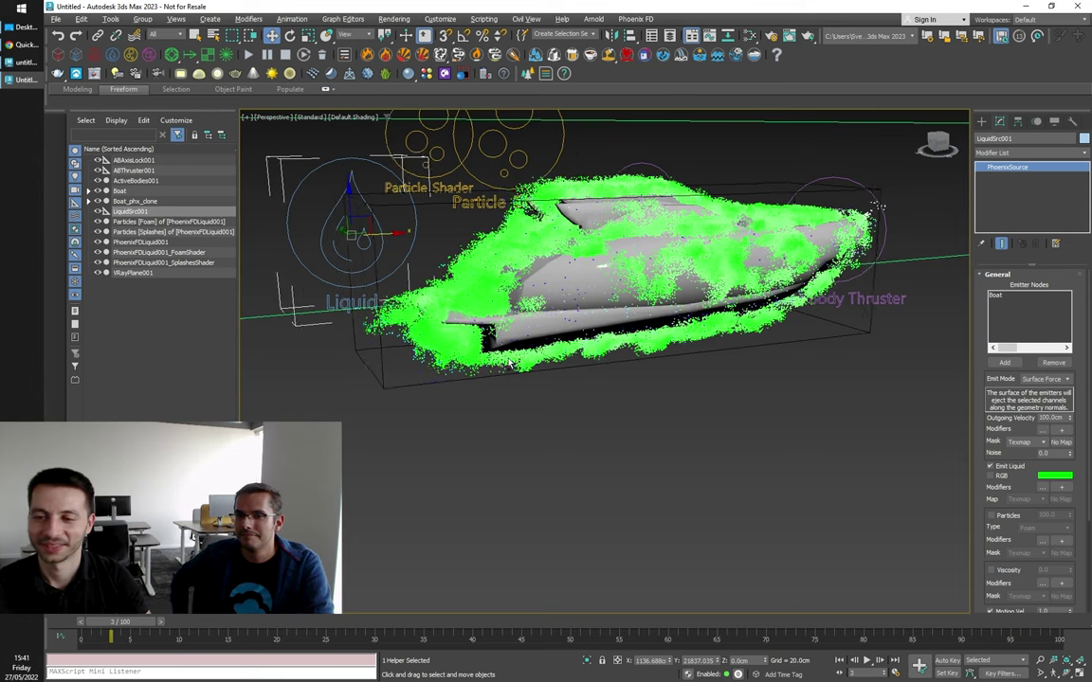
middle_click_drag(552, 353, 516, 353, "alt")
scroll(559, 353, "down", 2)
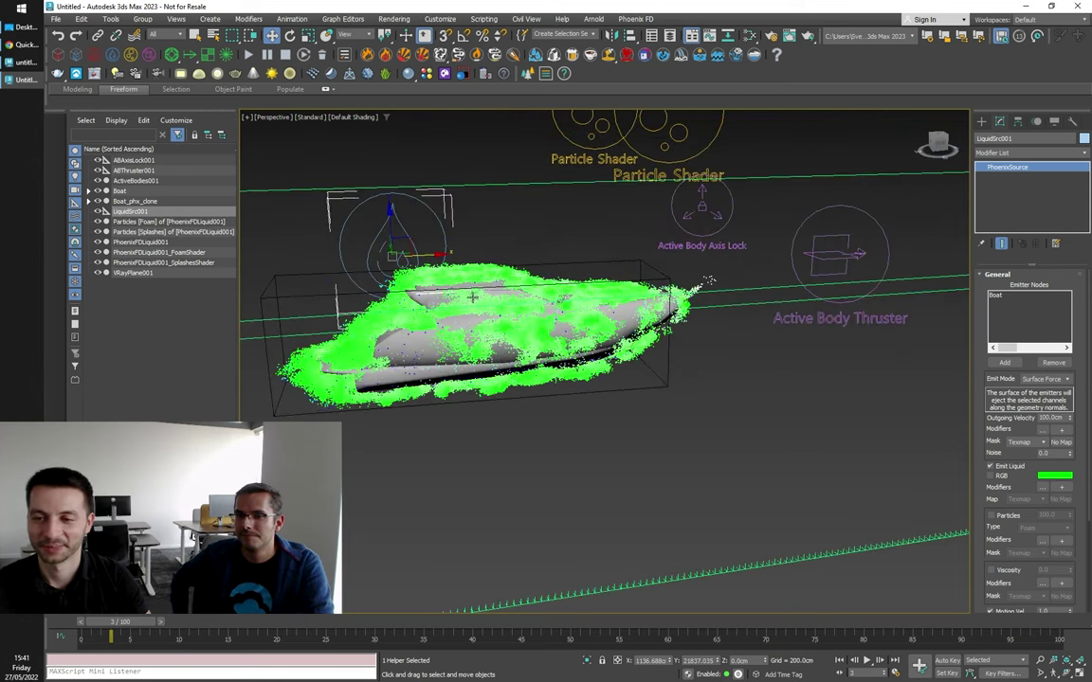
scroll(482, 304, "down", 2)
left_click(321, 55)
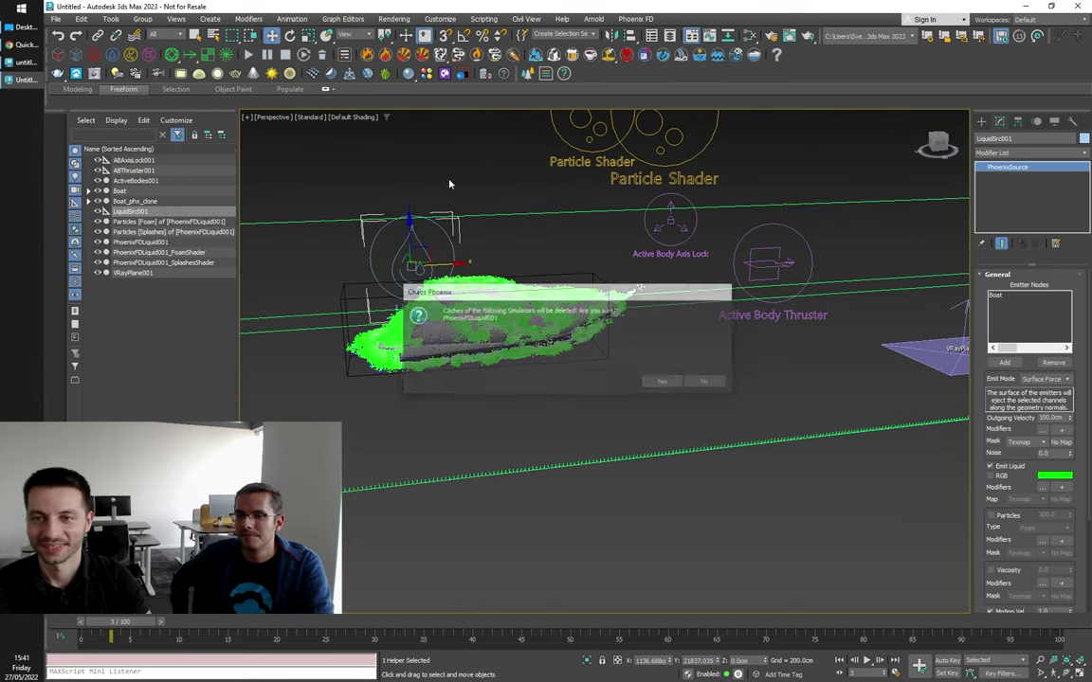
left_click(654, 383)
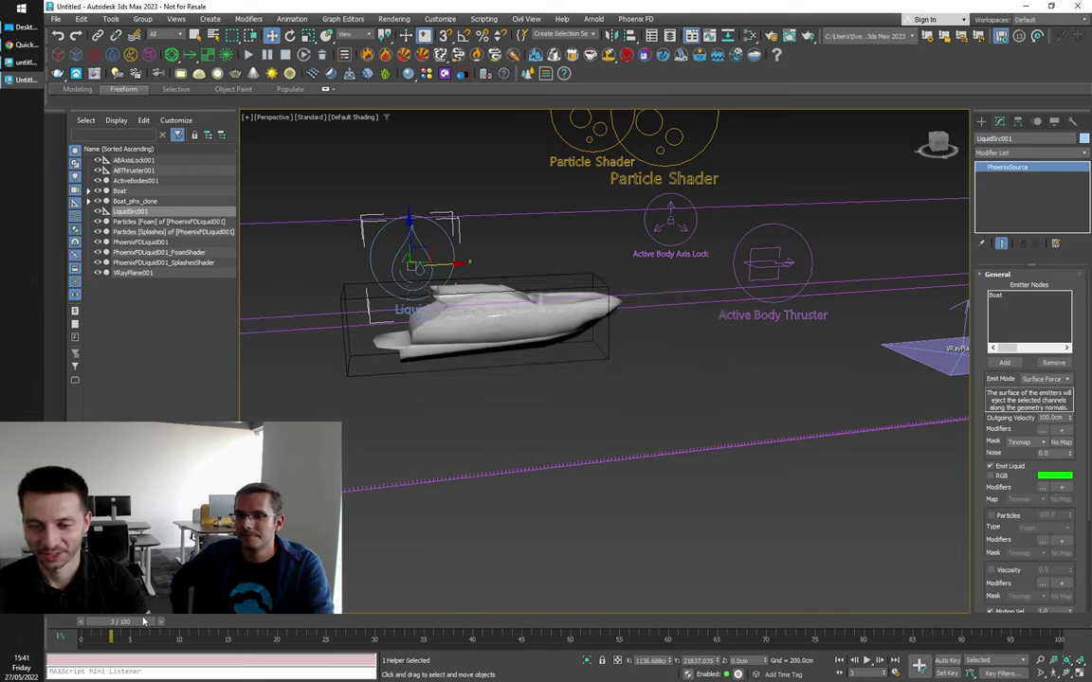
Step: Turn off Display as Box in the object properties of the original Boat
left_click(349, 300)
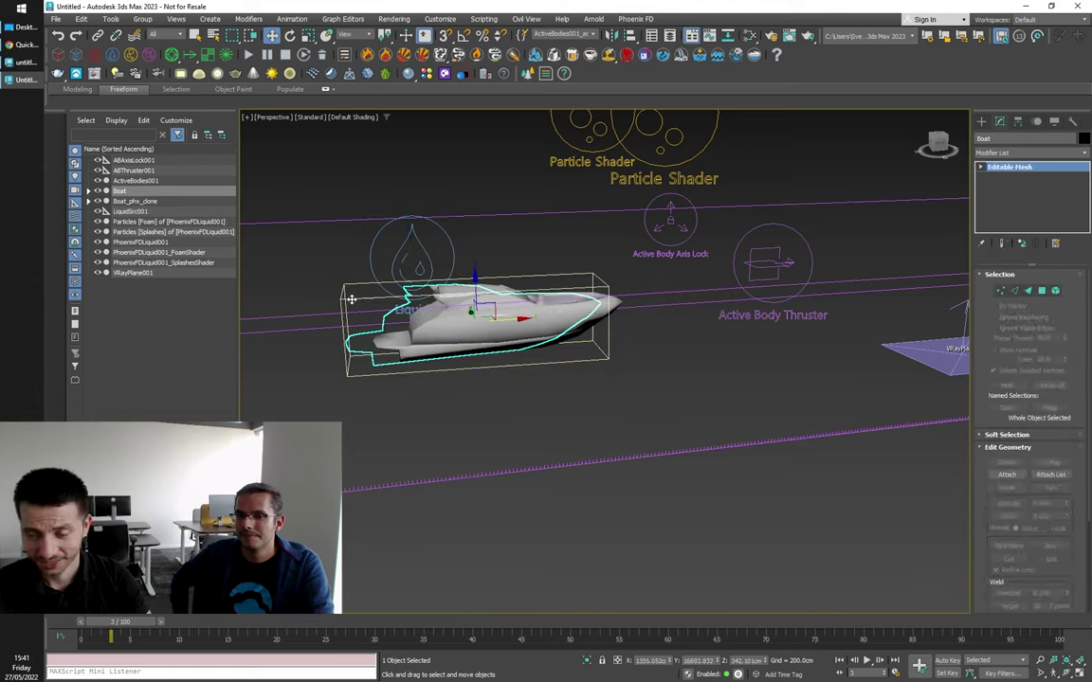
right_click(350, 300)
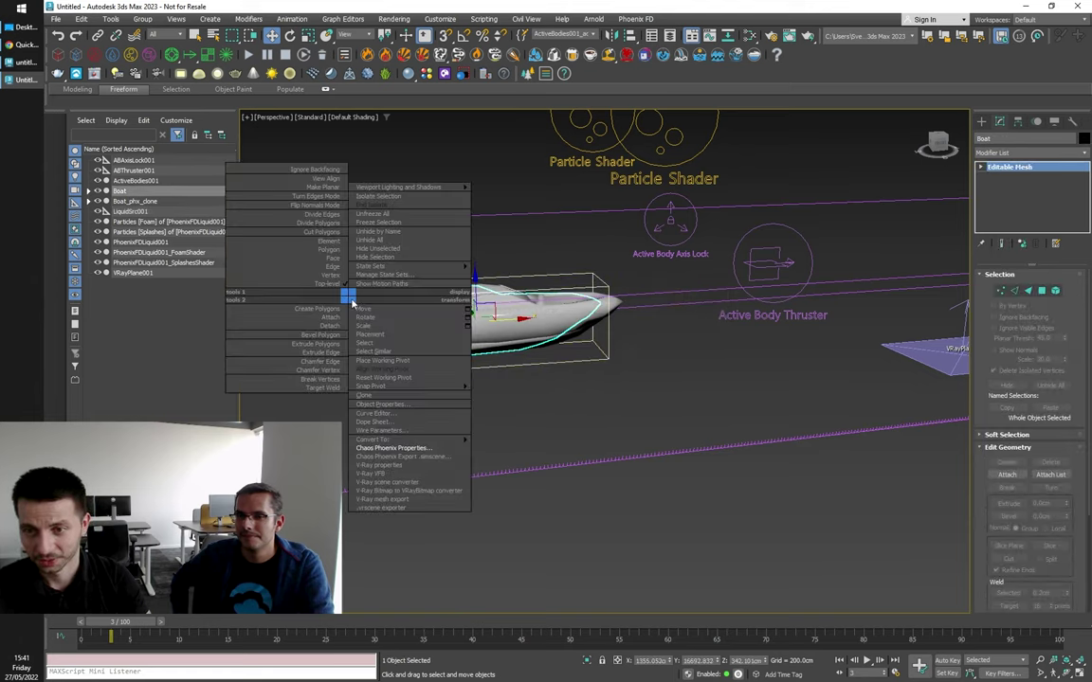
left_click(400, 404)
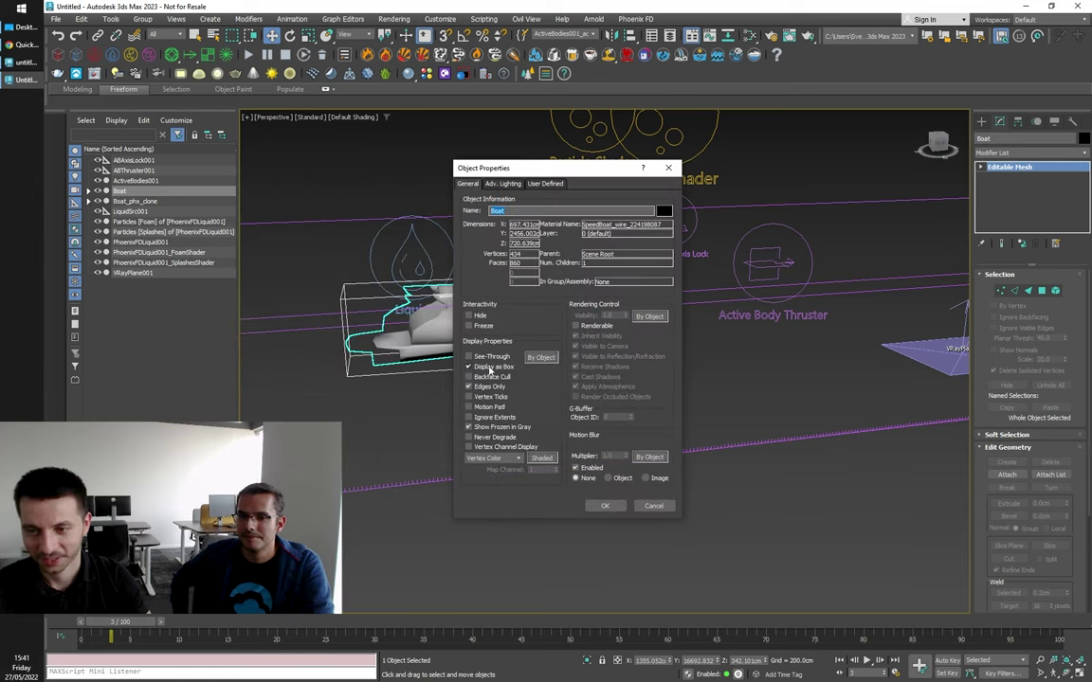
left_click(494, 366)
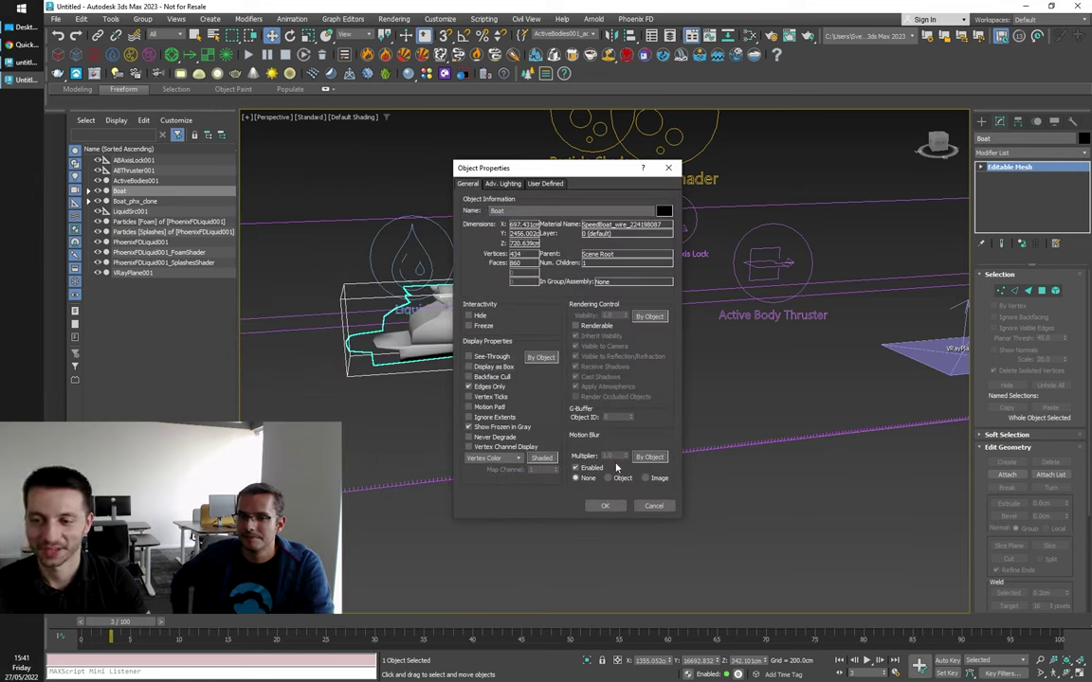
left_click(601, 506)
Step: Delete the Boat_phx_clone object from the scene
middle_click_drag(597, 505, 430, 407, "alt")
left_click(133, 202)
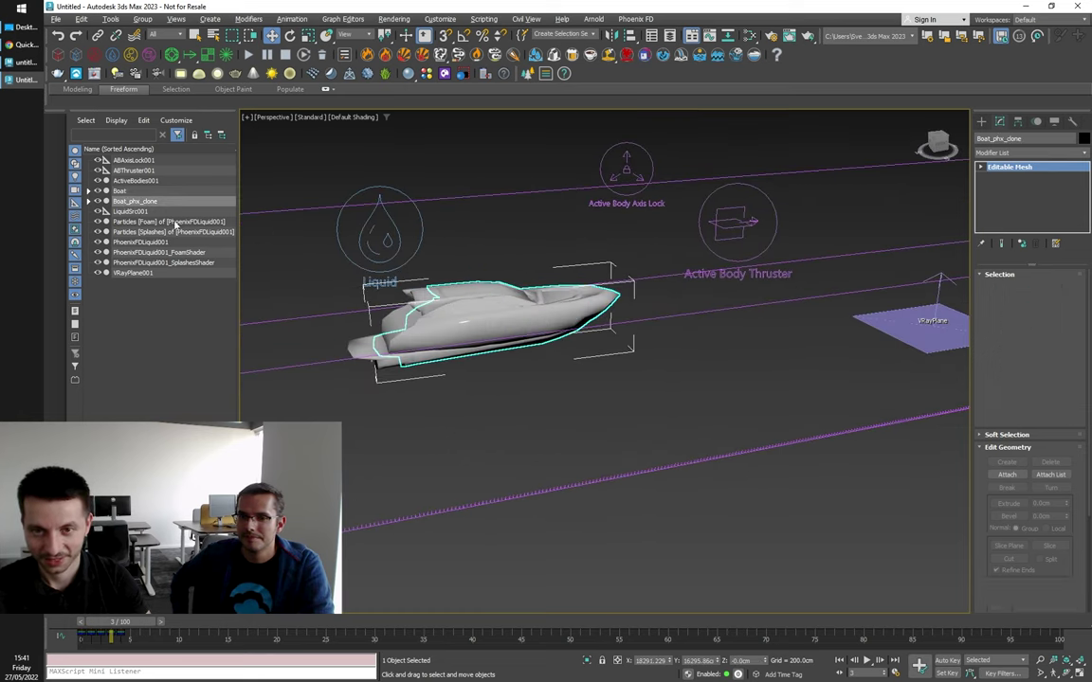
key("Delete")
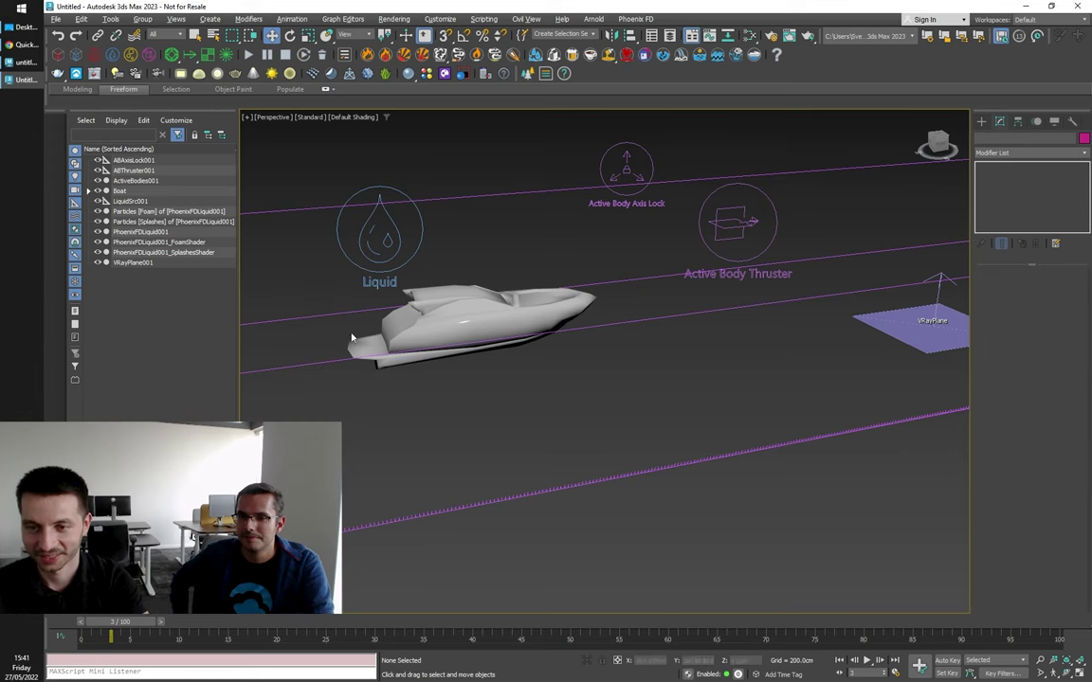
Step: Assign material ID 7 to the two polygons at the stern of Boat, below the rear platform, and leave polygon editing
left_click(380, 338)
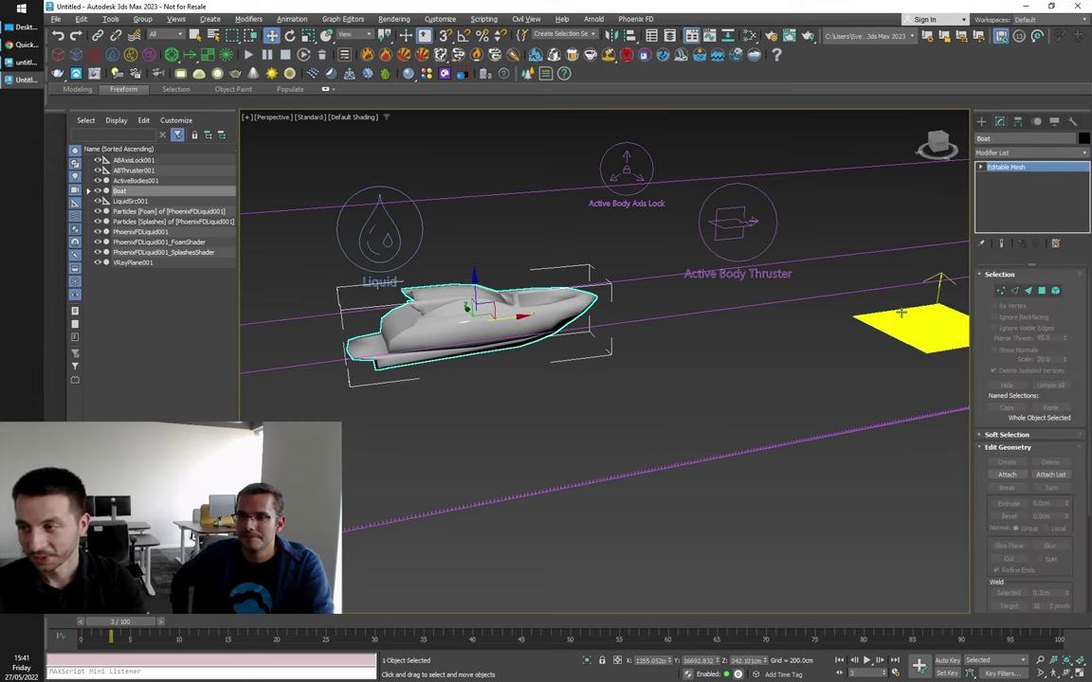
left_click(1042, 291)
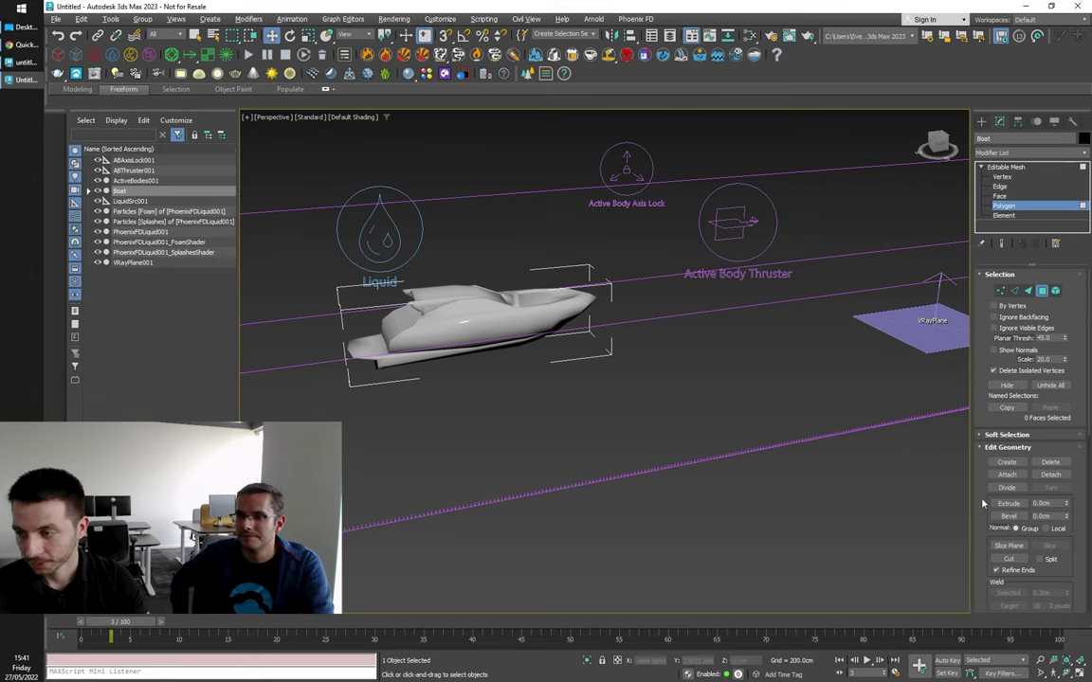
left_click_drag(984, 503, 948, 164)
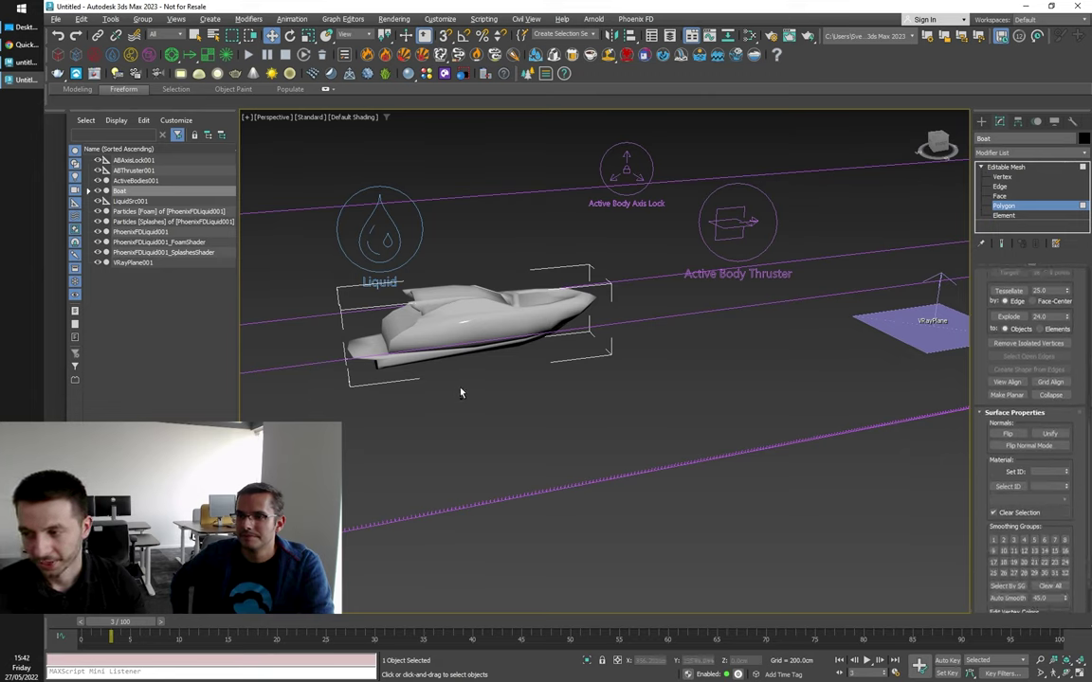
middle_click_drag(460, 392, 410, 428, "alt")
scroll(408, 435, "up", 6)
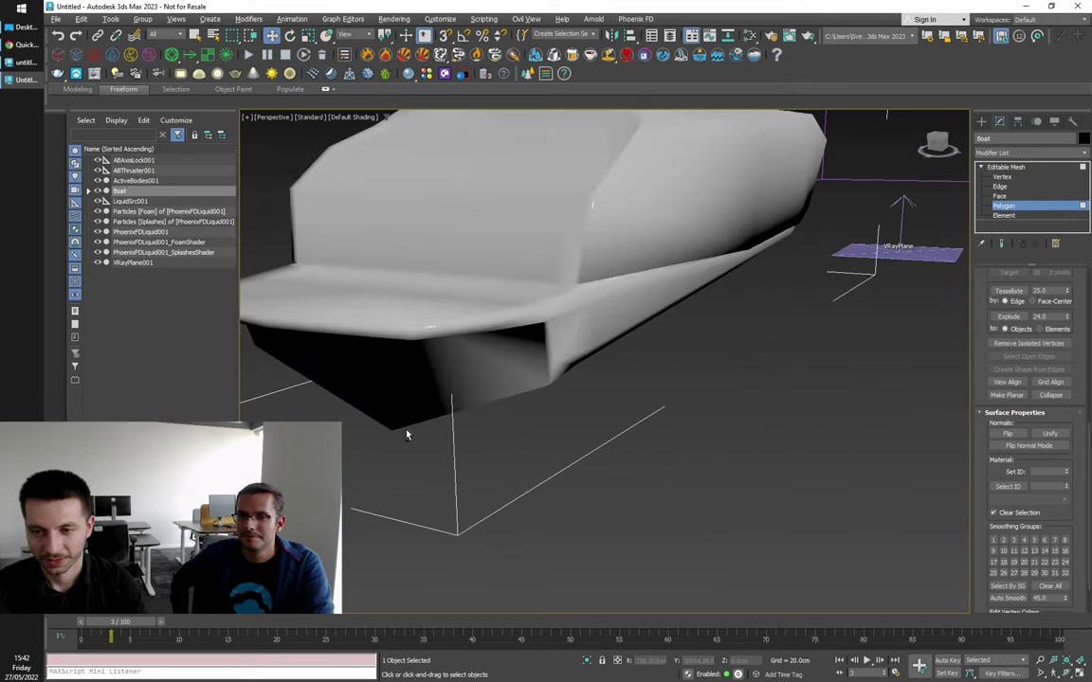
left_click(444, 381)
left_click(361, 375, "ctrl")
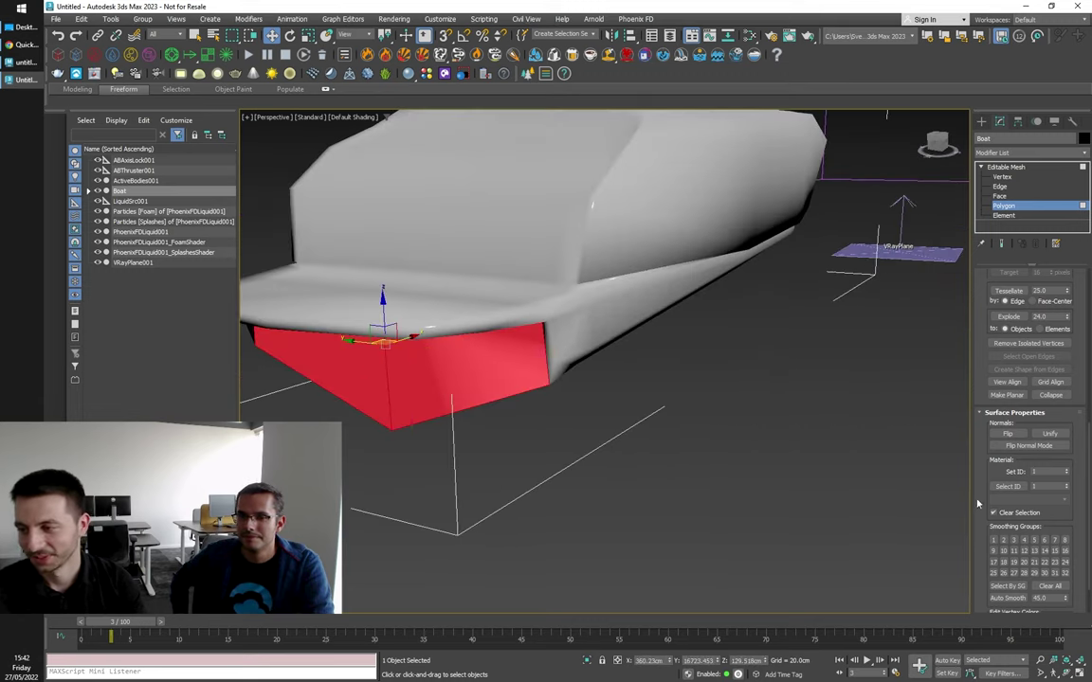
left_click_drag(986, 498, 973, 461)
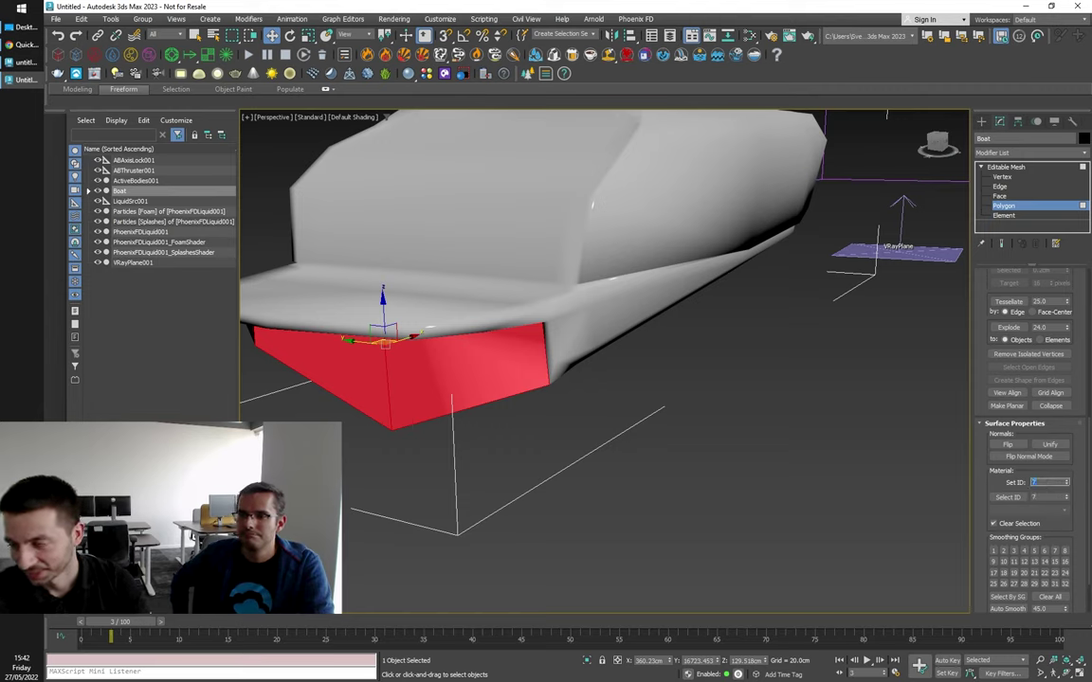
left_click_drag(998, 479, 978, 645)
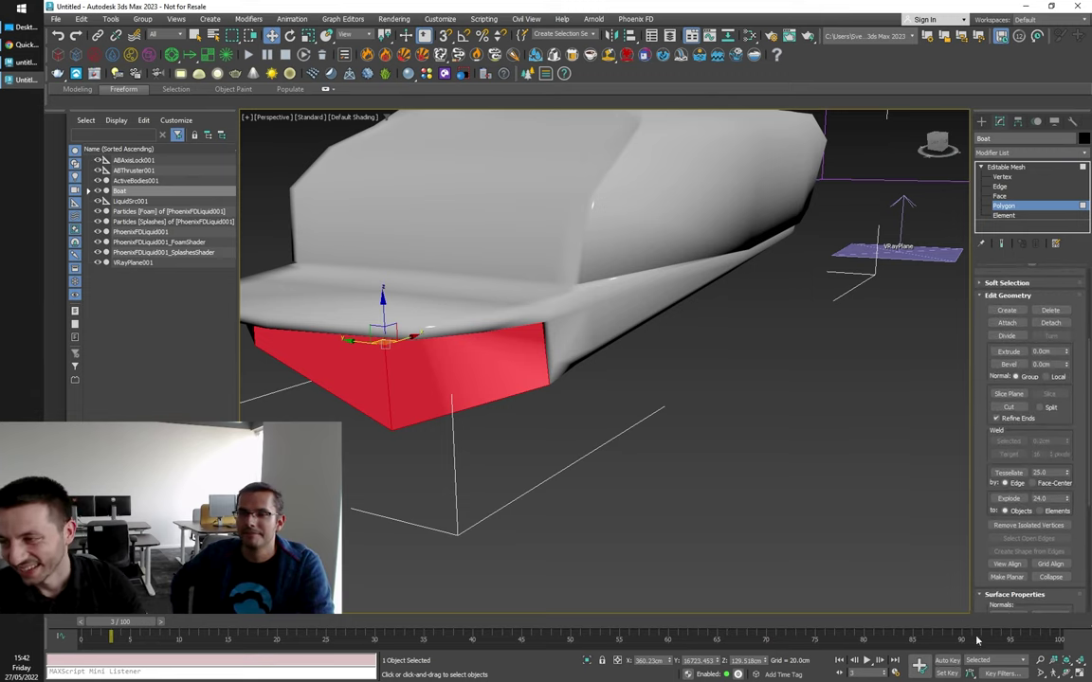
left_click(993, 296)
left_click(1018, 209)
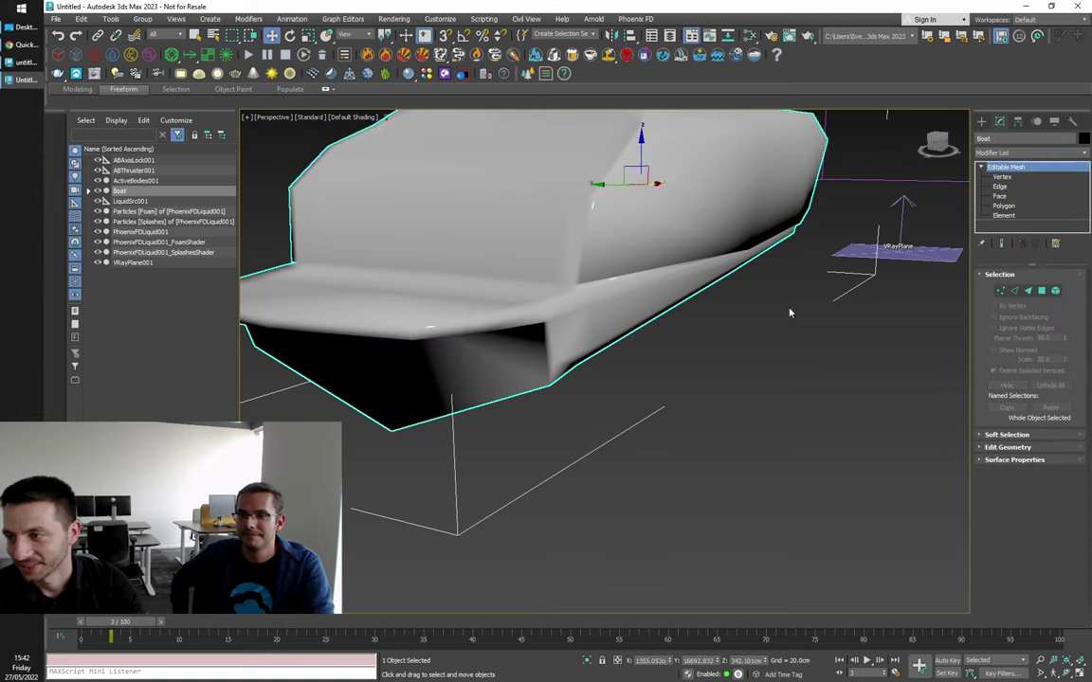
Step: Set the liquid source's Polygon ID to 7 so that only the boat's stern polygons emit
scroll(697, 346, "down", 4)
middle_click_drag(696, 346, 775, 396, "alt")
scroll(663, 350, "down", 5)
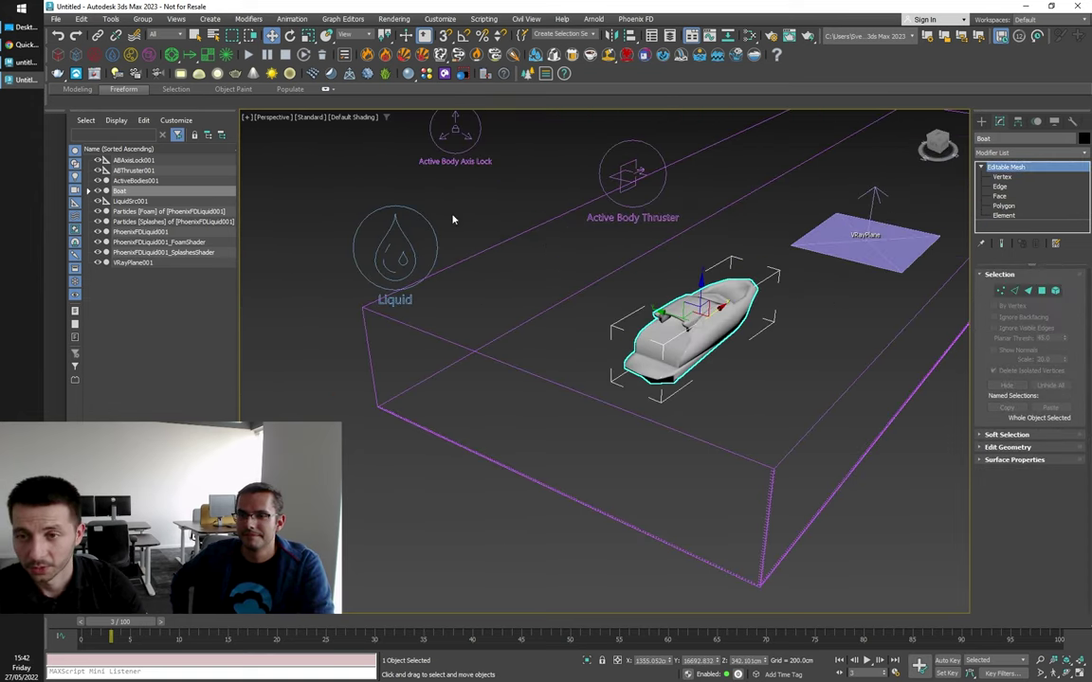
left_click(353, 221)
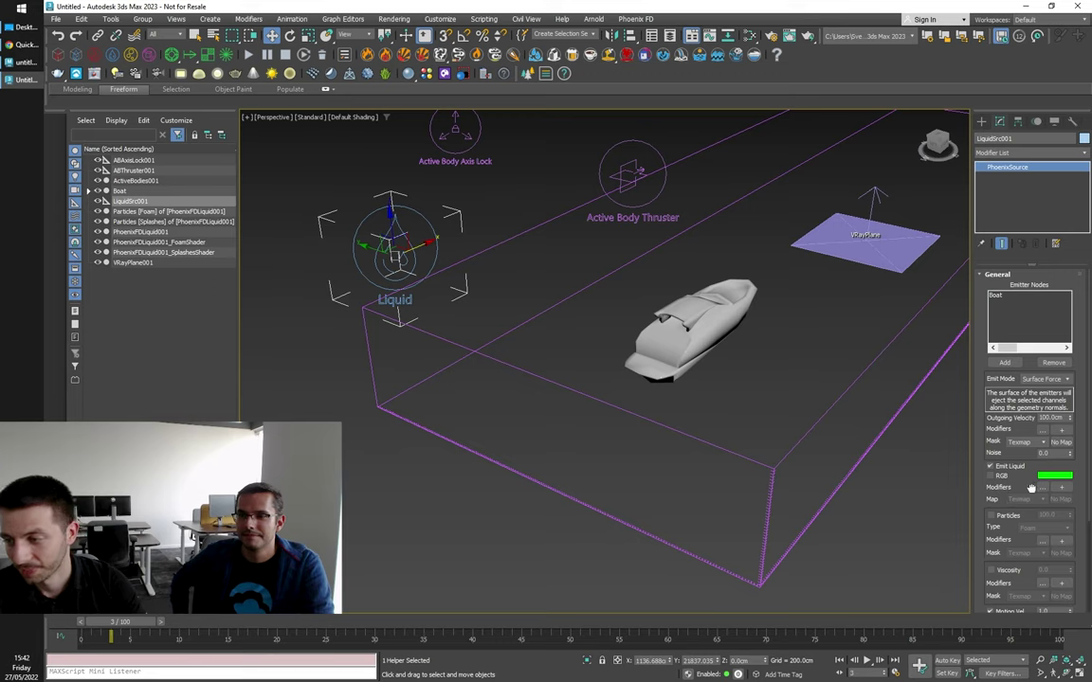
left_click_drag(1031, 488, 981, 293)
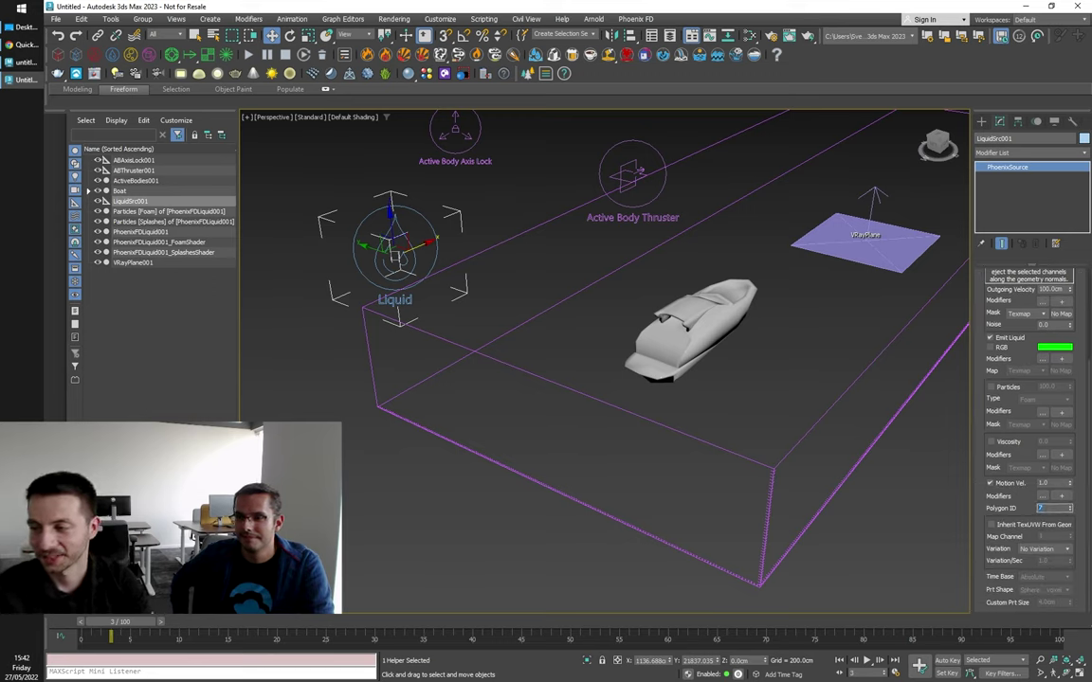
Step: Rerun the Phoenix simulation and watch the liquid emitted from the stern as the boat moves, from several angles
middle_click_drag(645, 419, 630, 419, "alt")
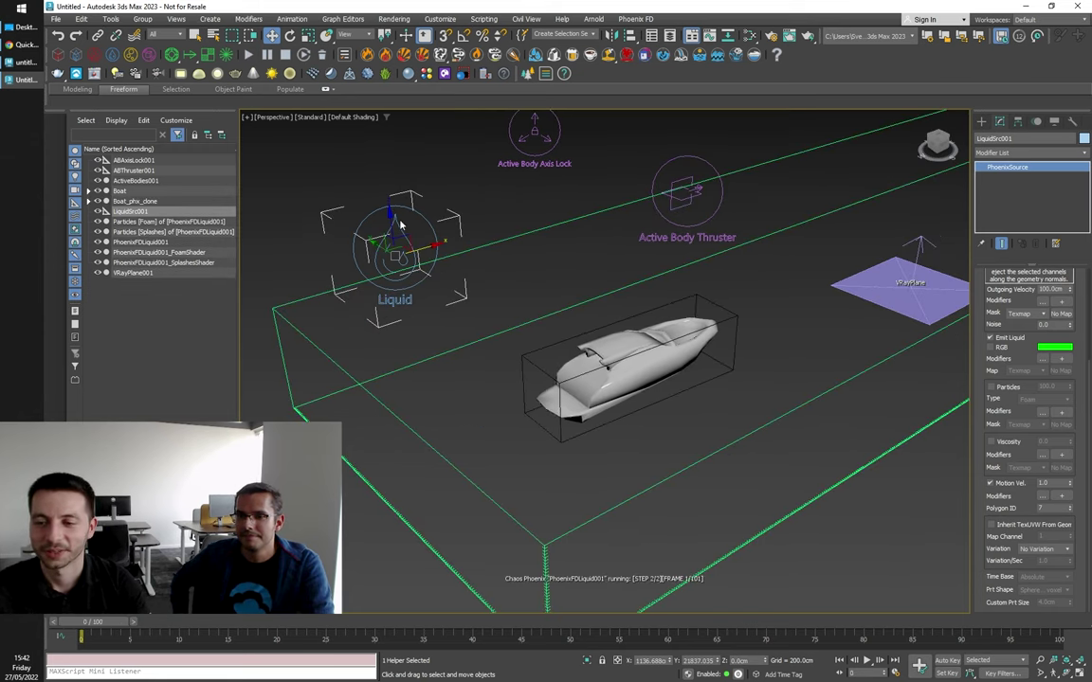
scroll(589, 376, "down", 2)
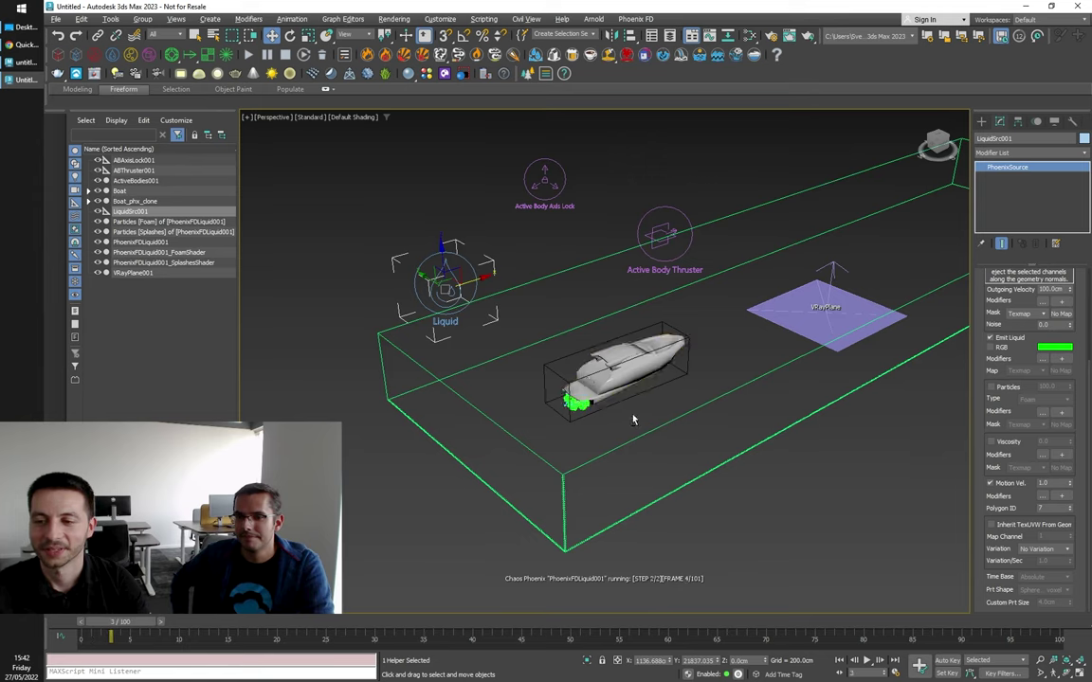
middle_click_drag(631, 417, 444, 402, "alt")
scroll(445, 502, "up", 3)
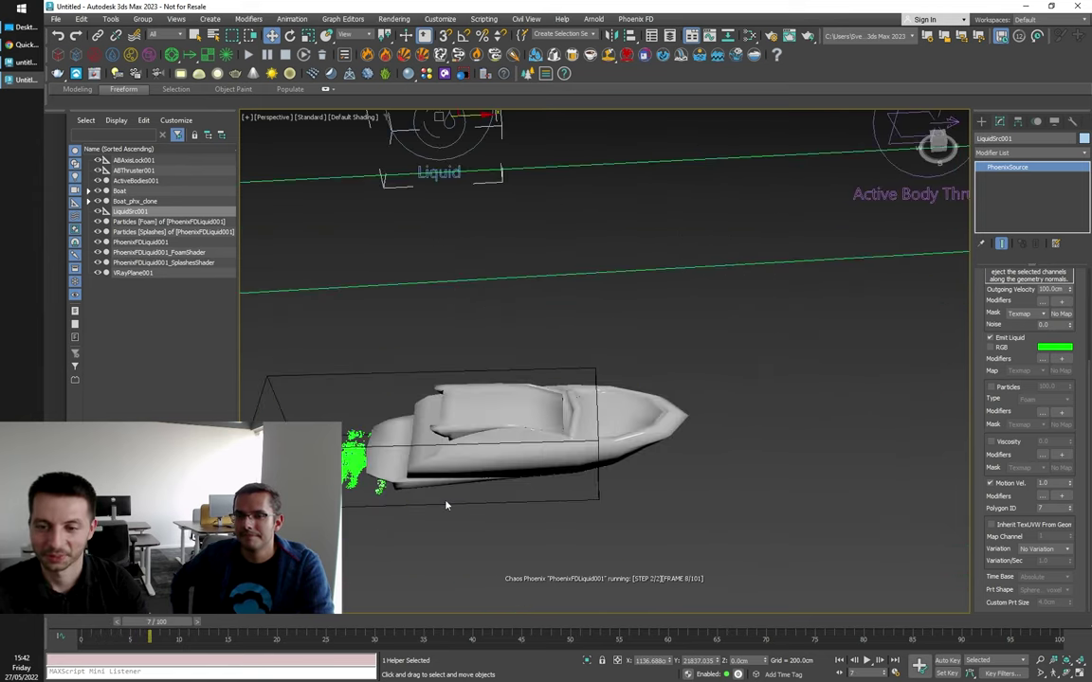
scroll(459, 475, "down", 3)
middle_click_drag(554, 536, 533, 463, "alt")
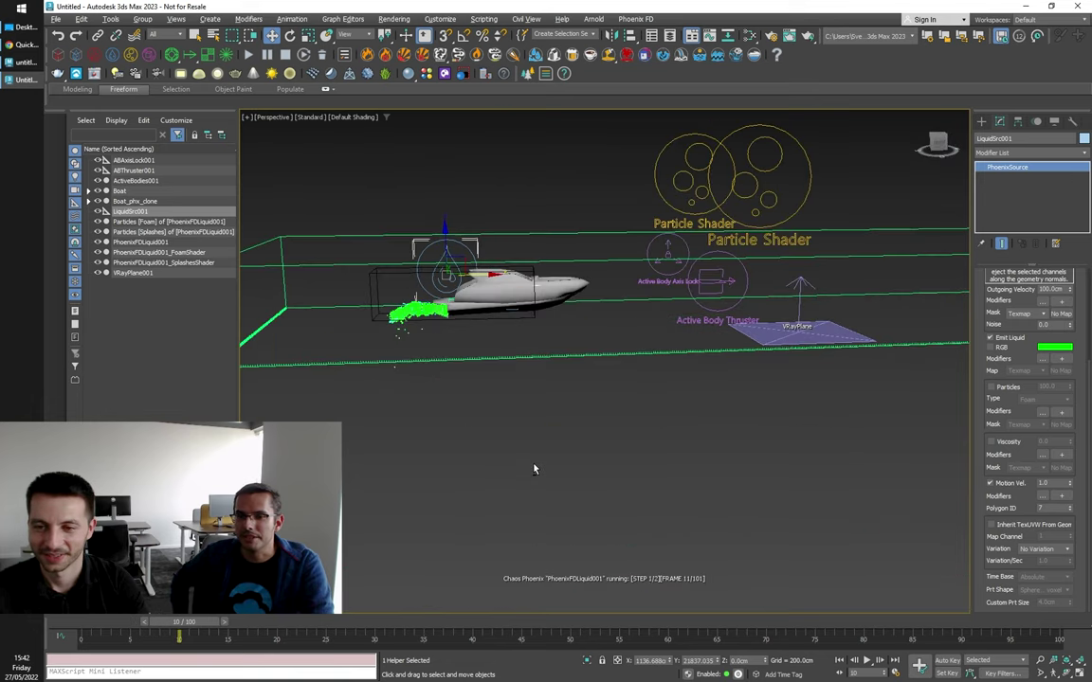
middle_click_drag(493, 358, 480, 392, "alt")
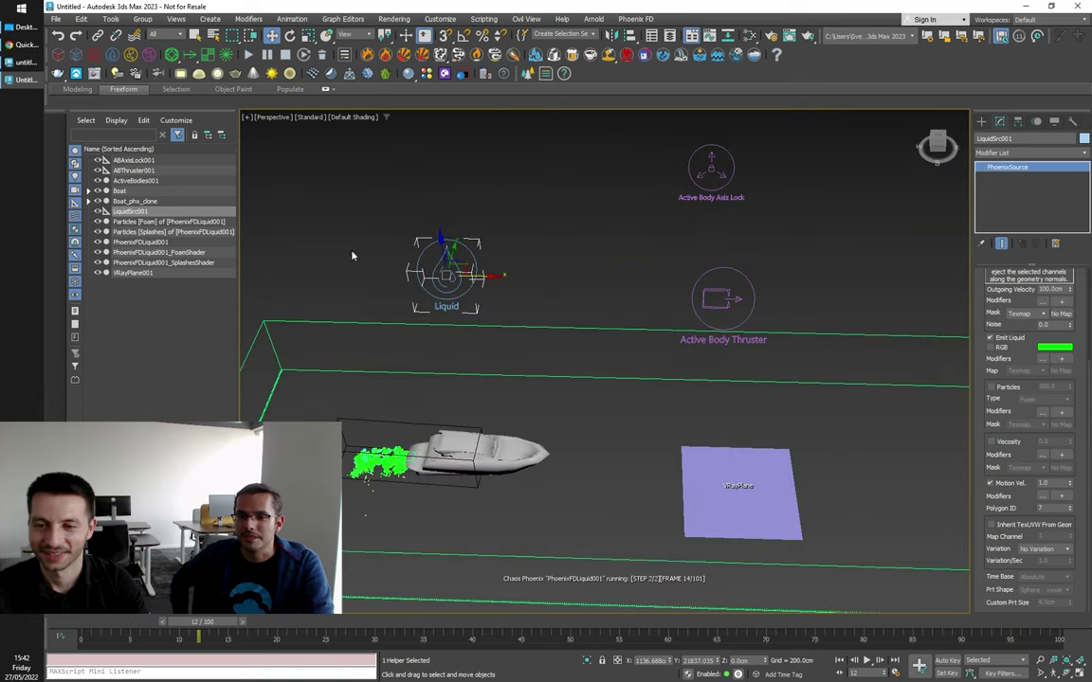
Step: Stop the running simulation and turn off Foam and Splash/Mist on the PhoenixFDLiquid001 simulator
left_click(285, 55)
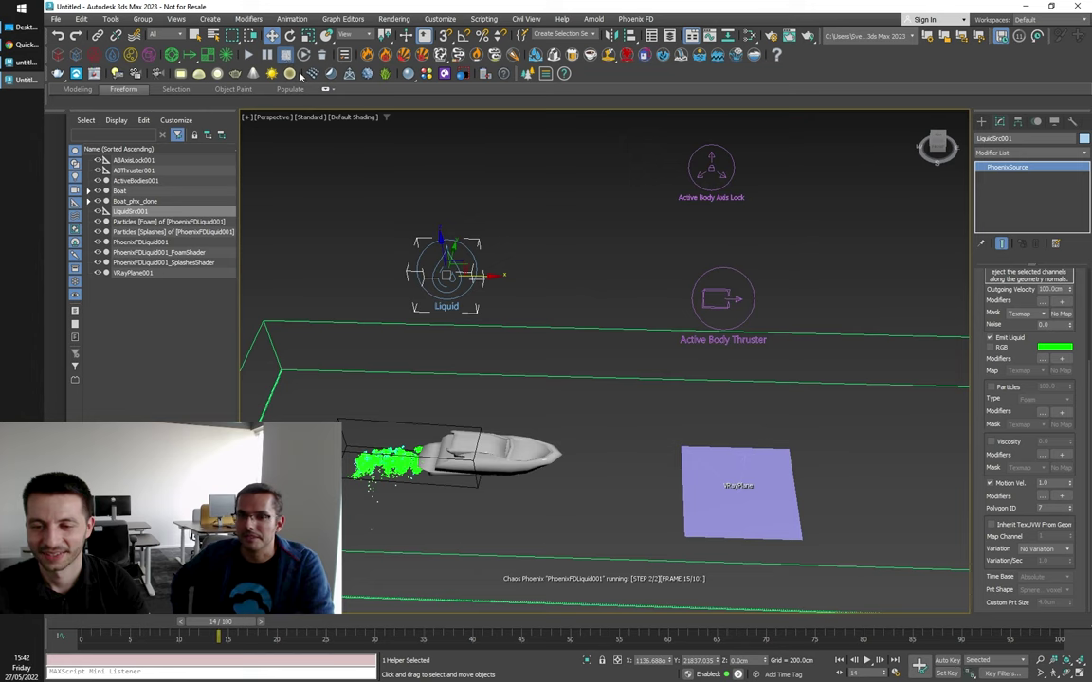
left_click(585, 364)
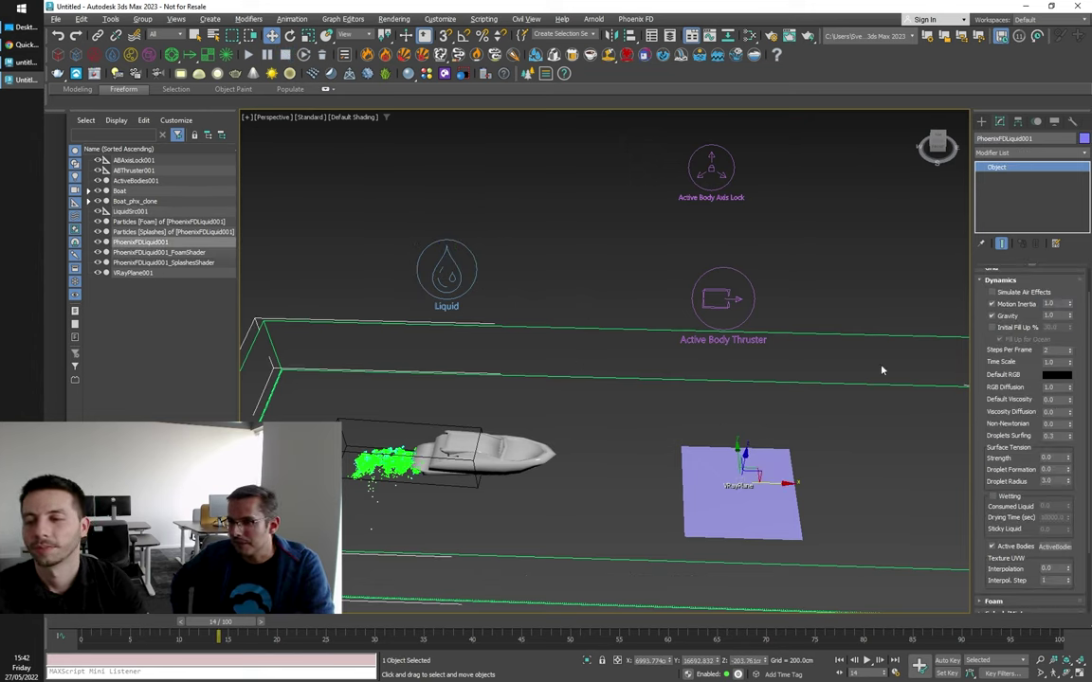
scroll(1001, 341, "up", 1)
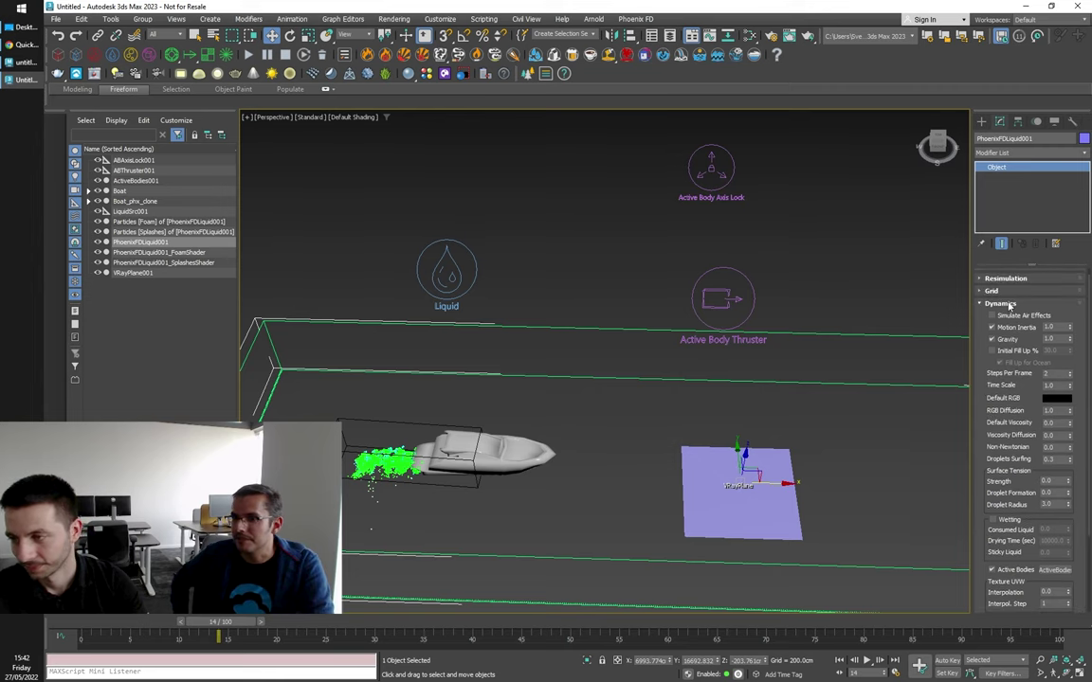
left_click(1010, 306)
left_click(999, 317)
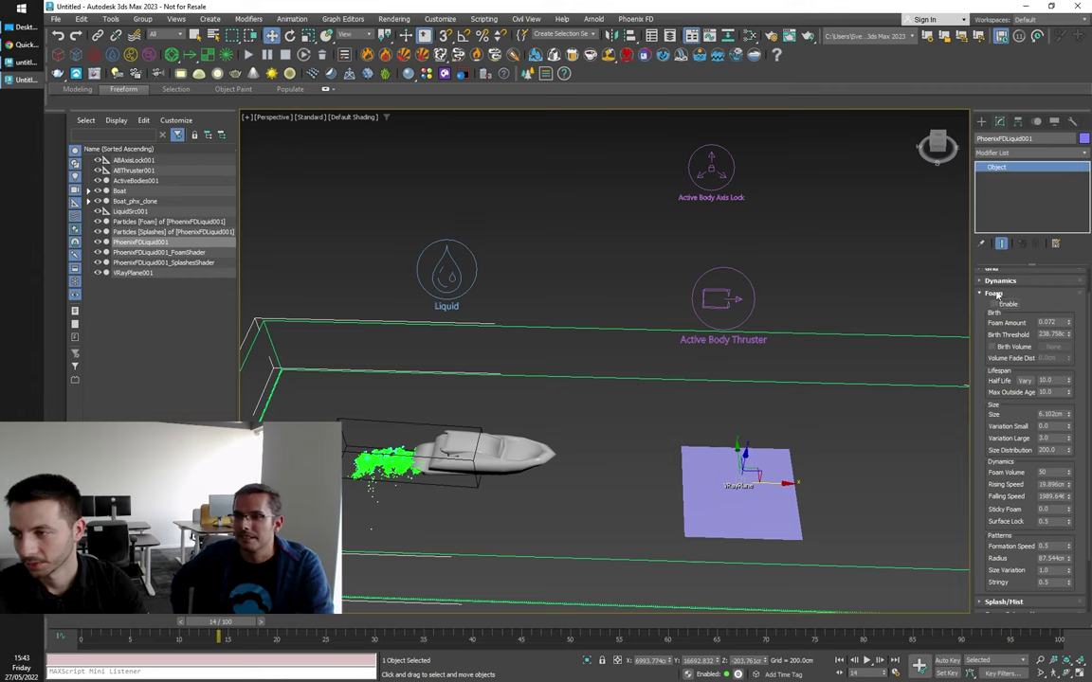
left_click(995, 294)
left_click(1003, 337)
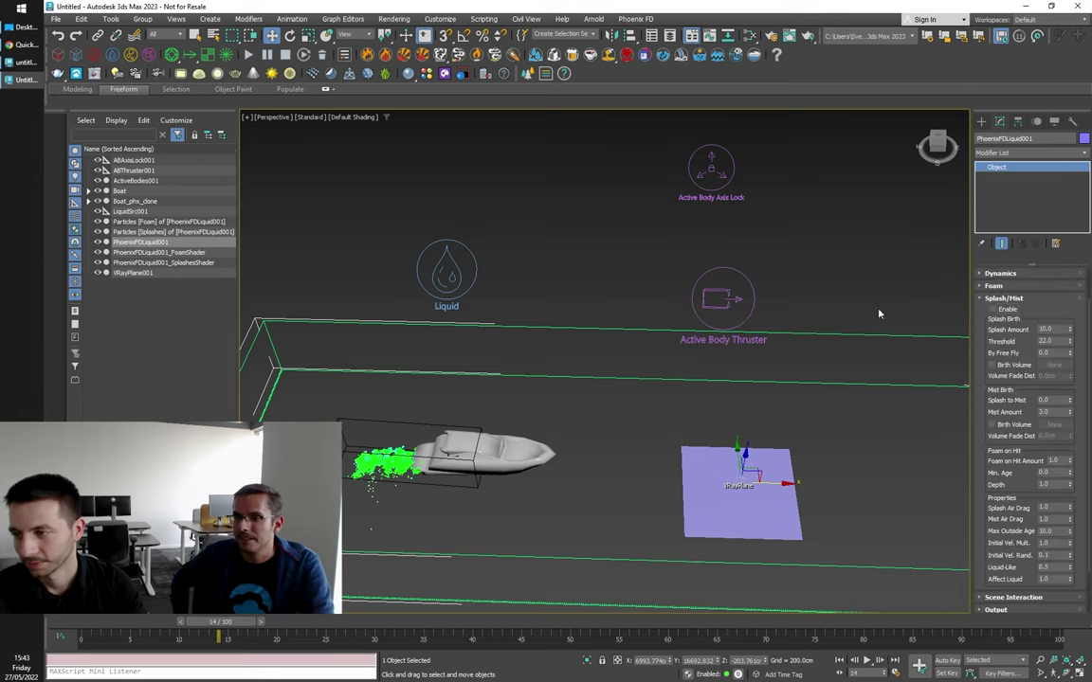
Step: Restart the simulation and raise the liquid source's Outgoing Velocity to 1000 cm while it runs, watching the stern emission
left_click(248, 54)
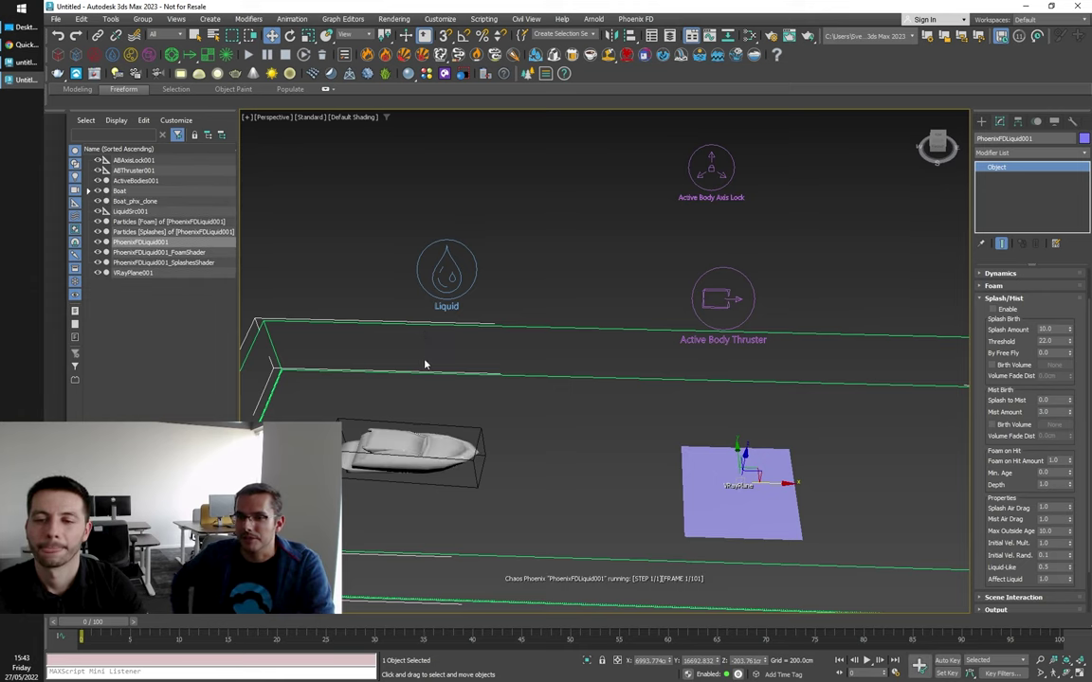
middle_click_drag(414, 411, 440, 366, "alt")
scroll(414, 386, "down", 2)
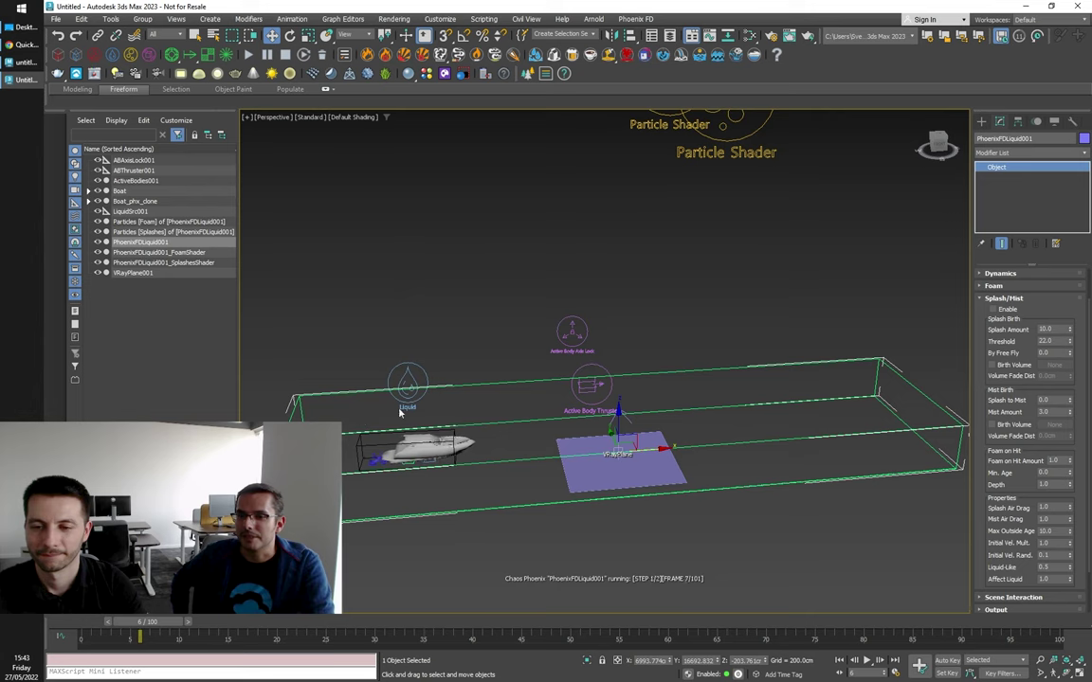
left_click(410, 381)
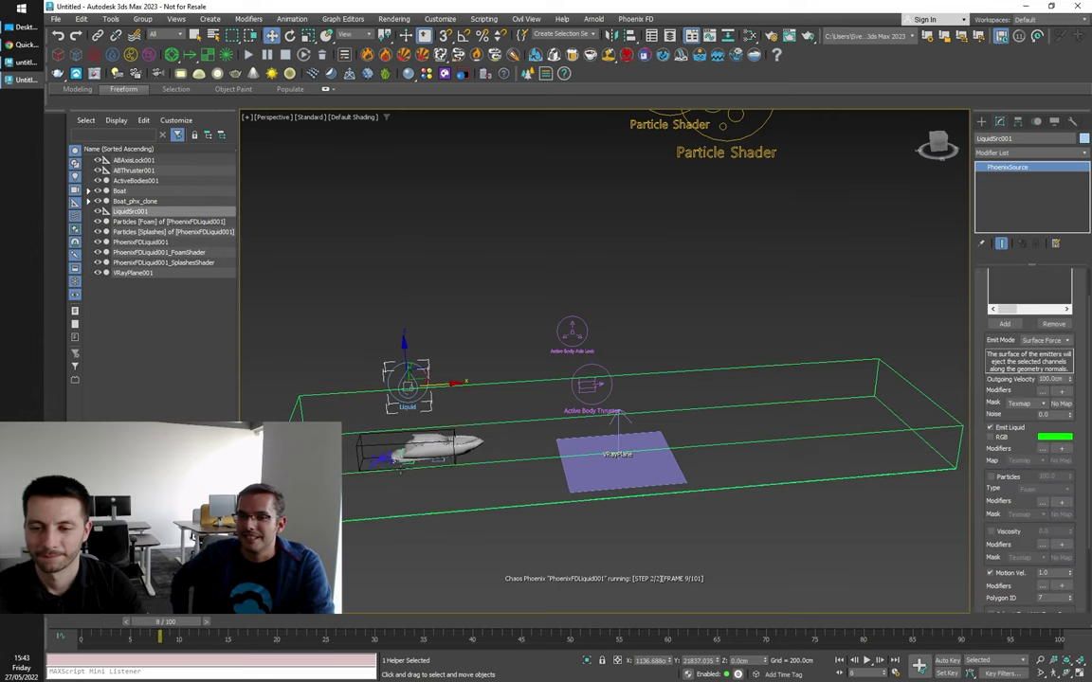
scroll(403, 474, "up", 2)
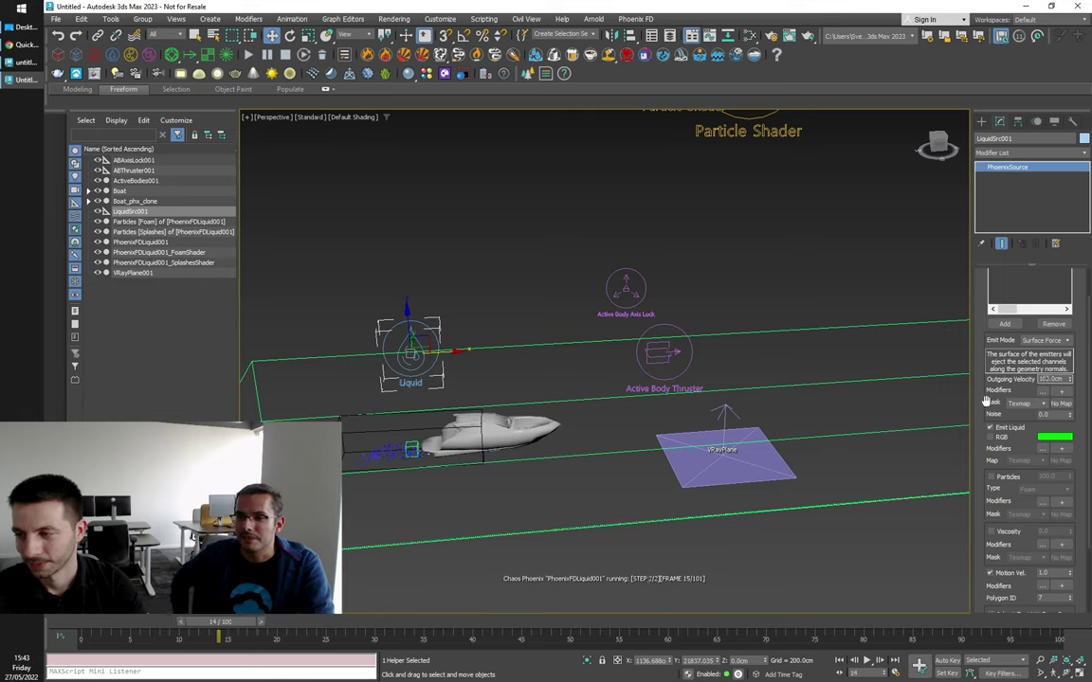
type("0")
key("Return")
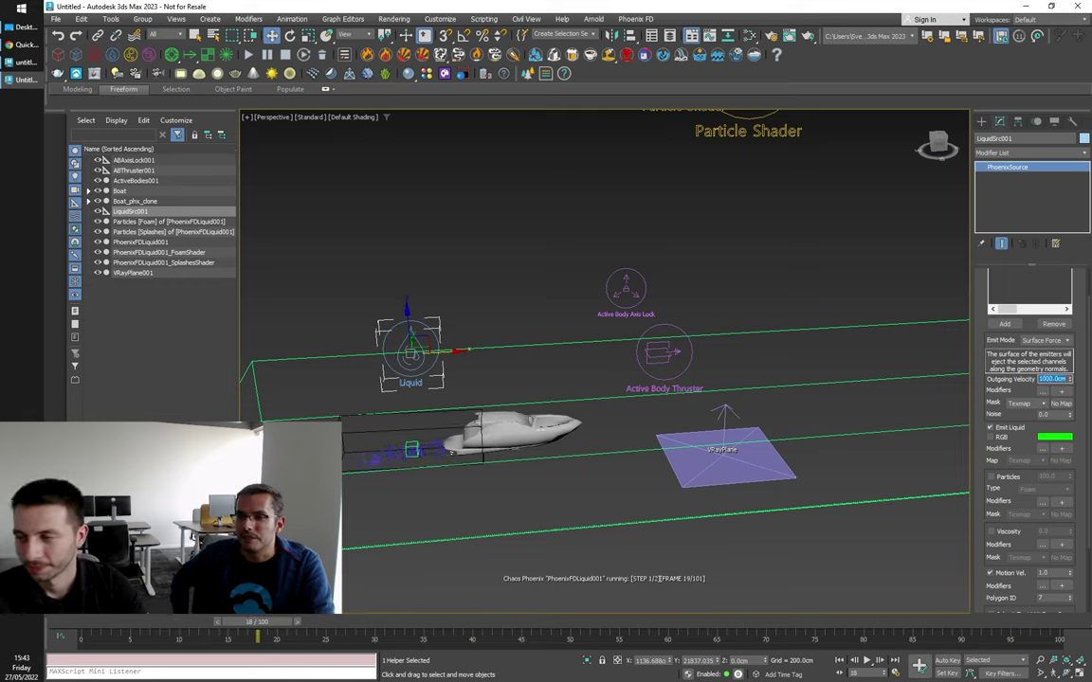
middle_click_drag(553, 355, 546, 496, "alt")
scroll(550, 474, "down", 3)
scroll(546, 487, "up", 2)
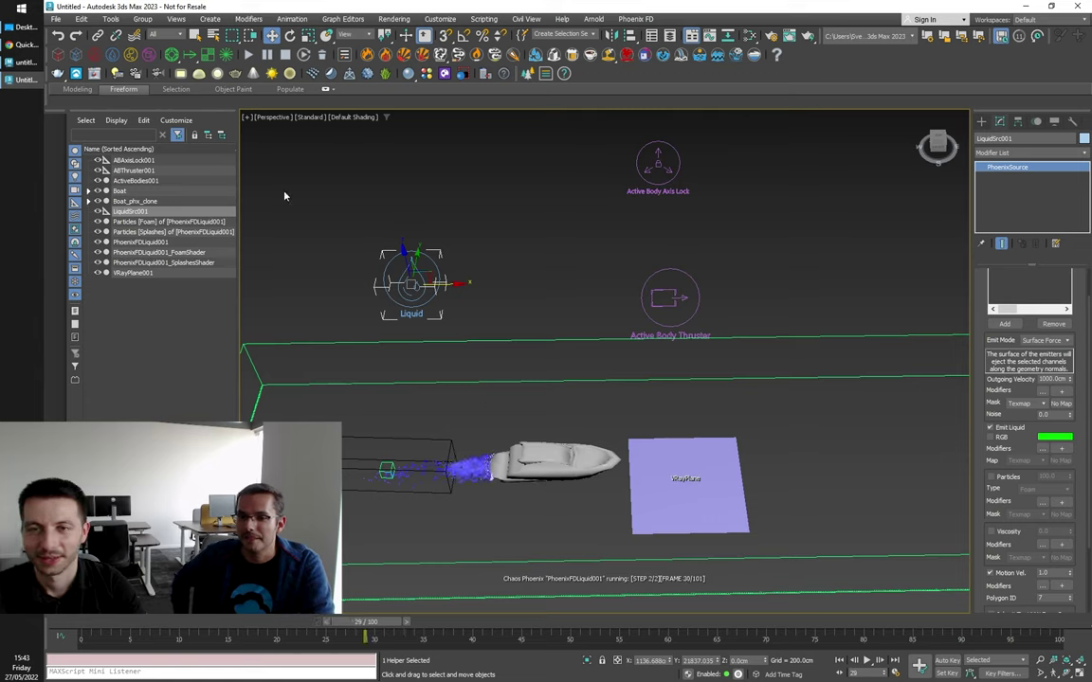
Step: Delete the Active Body Thruster and rerun the simulation to watch the boat with only the stern liquid source acting on it
left_click(687, 309)
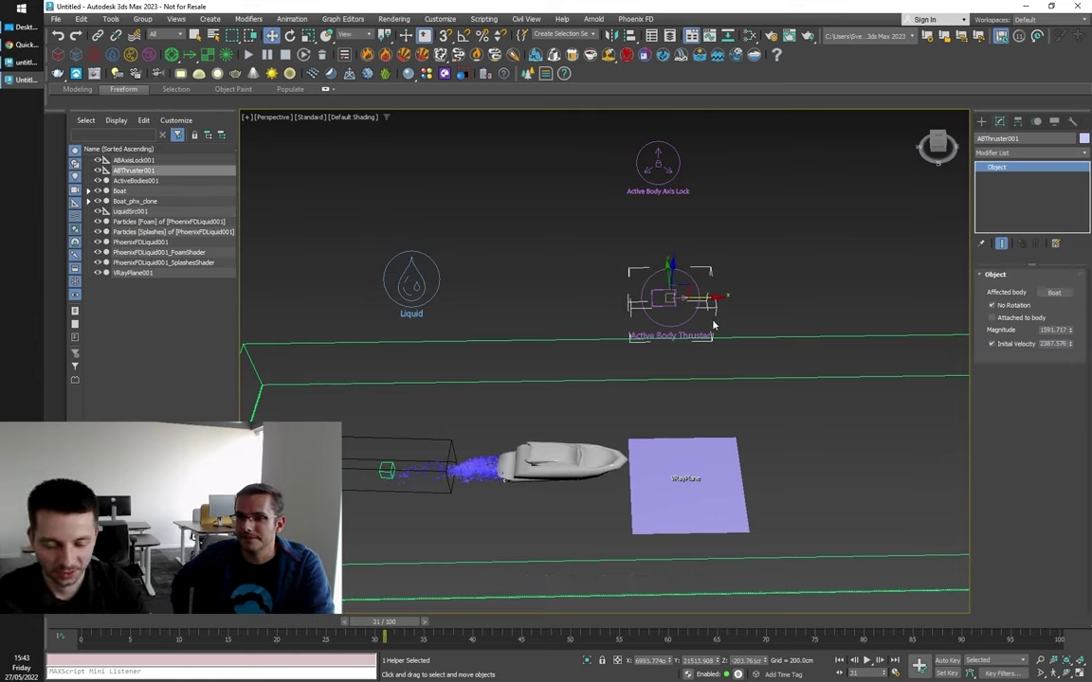
key("Delete")
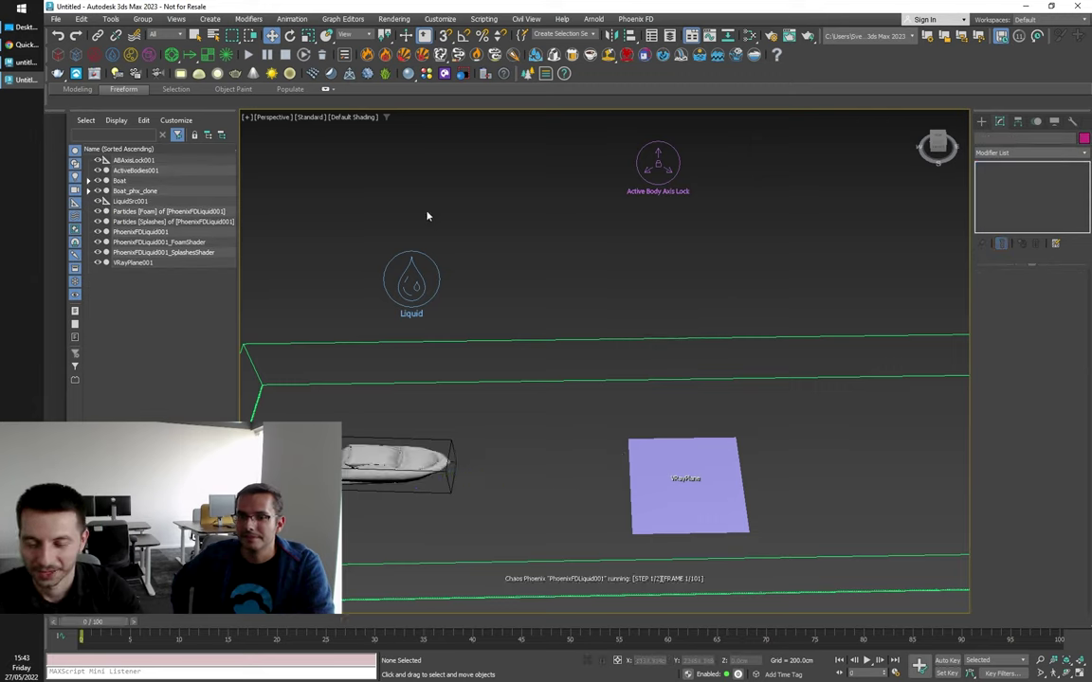
scroll(426, 214, "down", 3)
scroll(434, 302, "up", 2)
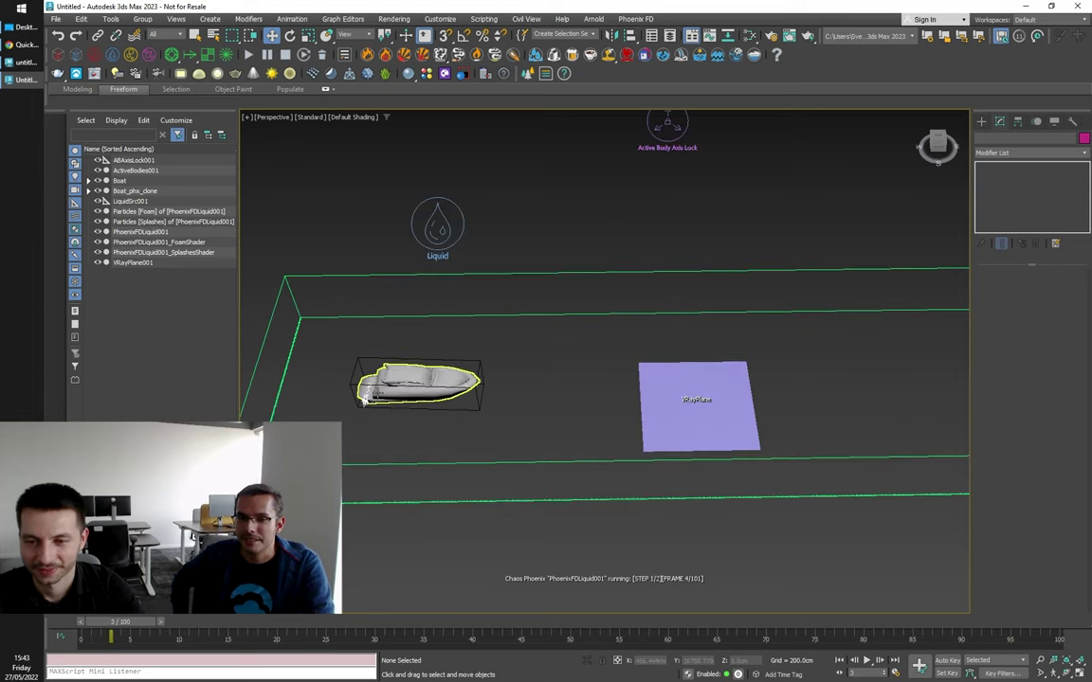
scroll(399, 384, "up", 2)
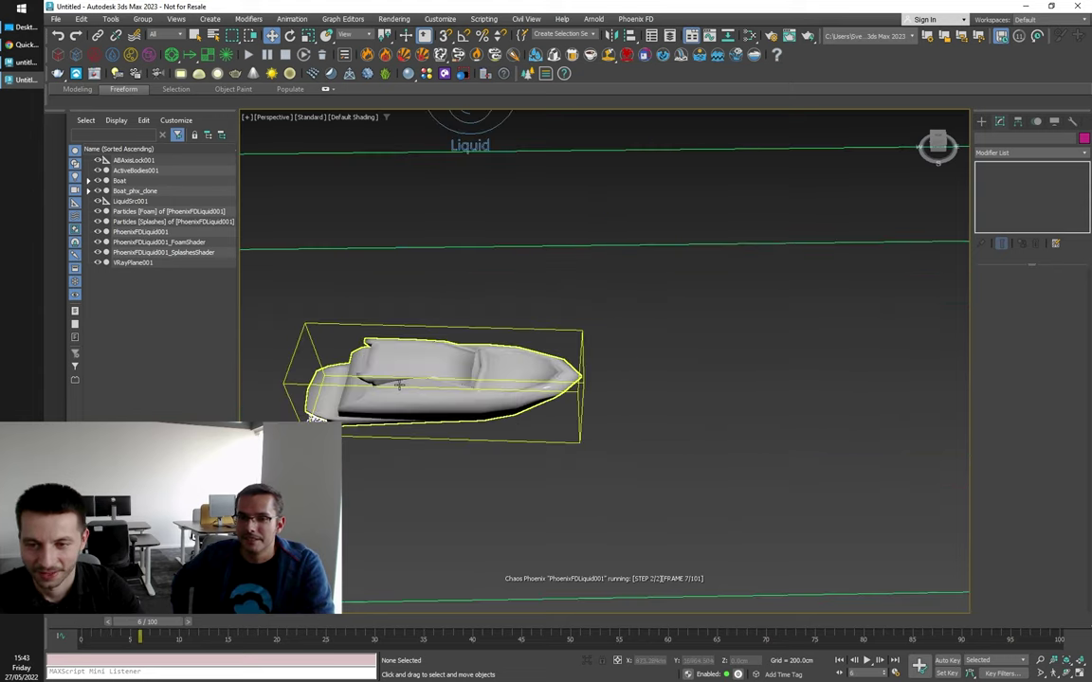
scroll(399, 384, "down", 2)
middle_click_drag(413, 411, 415, 349, "alt")
left_click_drag(520, 283, 518, 283)
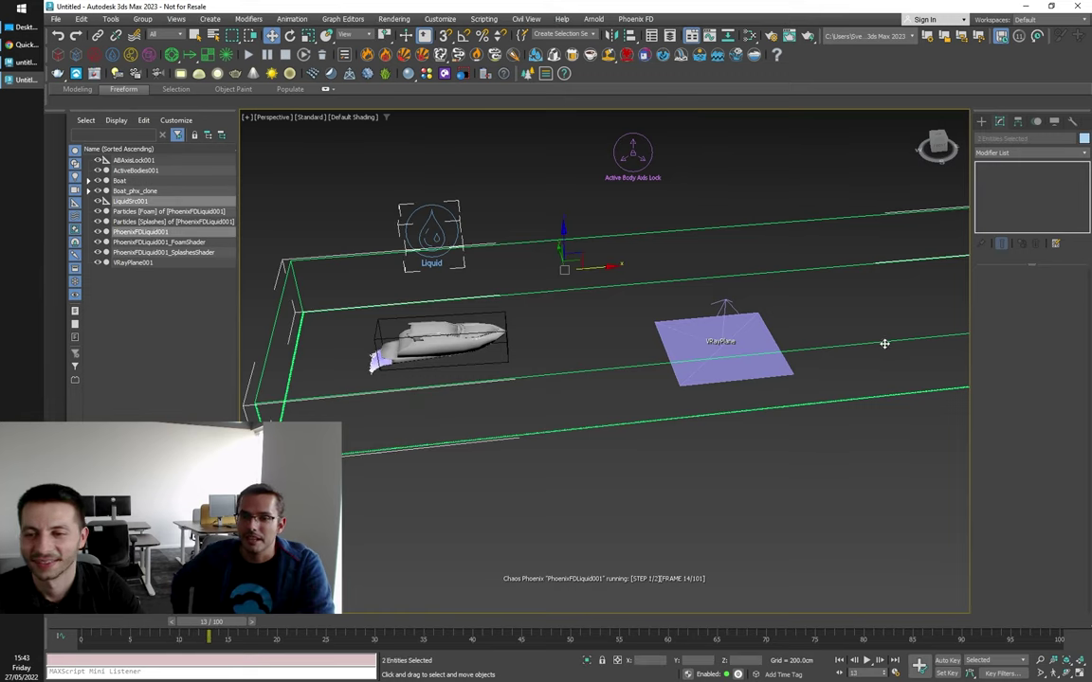
Step: Set the liquid source's Outgoing Velocity to 10000 cm while the simulation runs
left_click(431, 233)
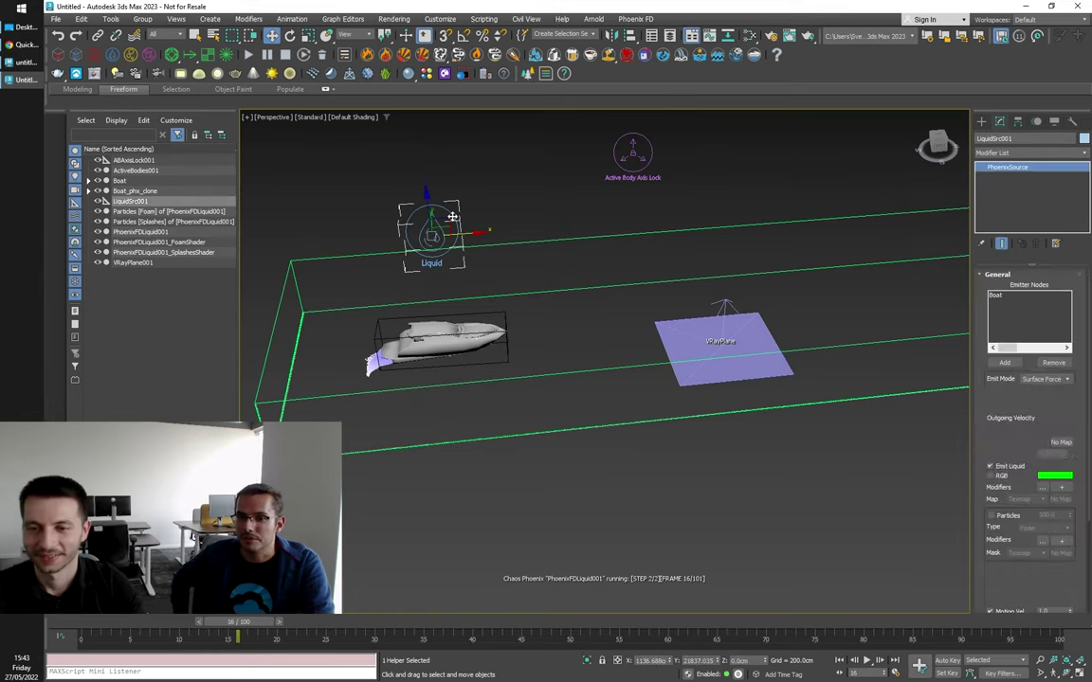
left_click_drag(1067, 418, 948, 412)
type("10000")
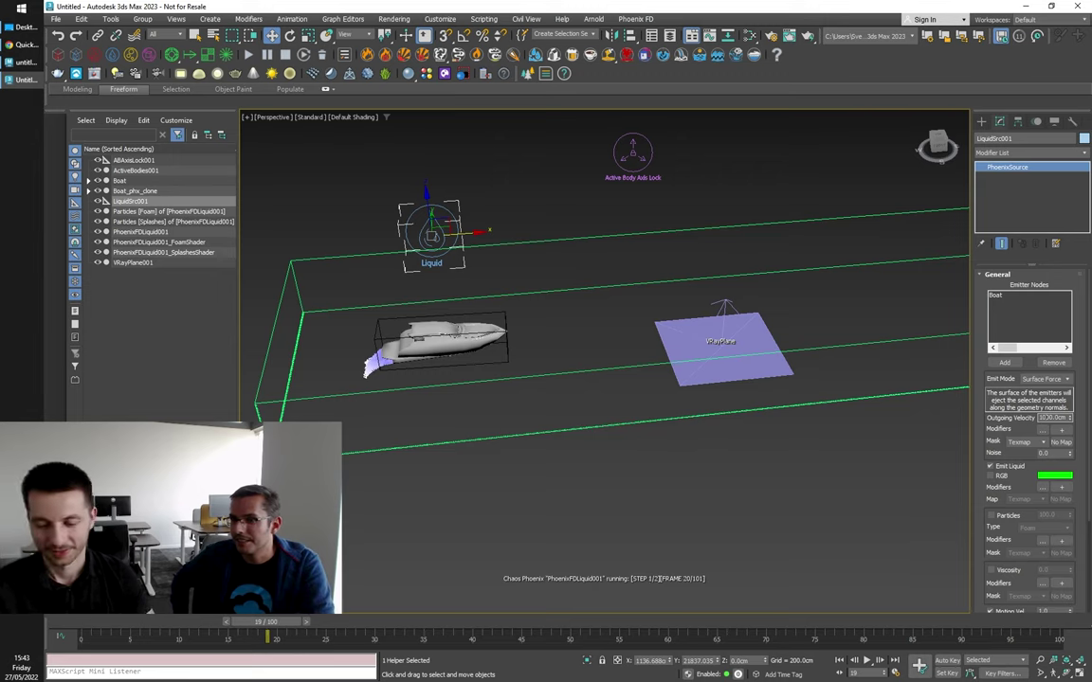
key("Return")
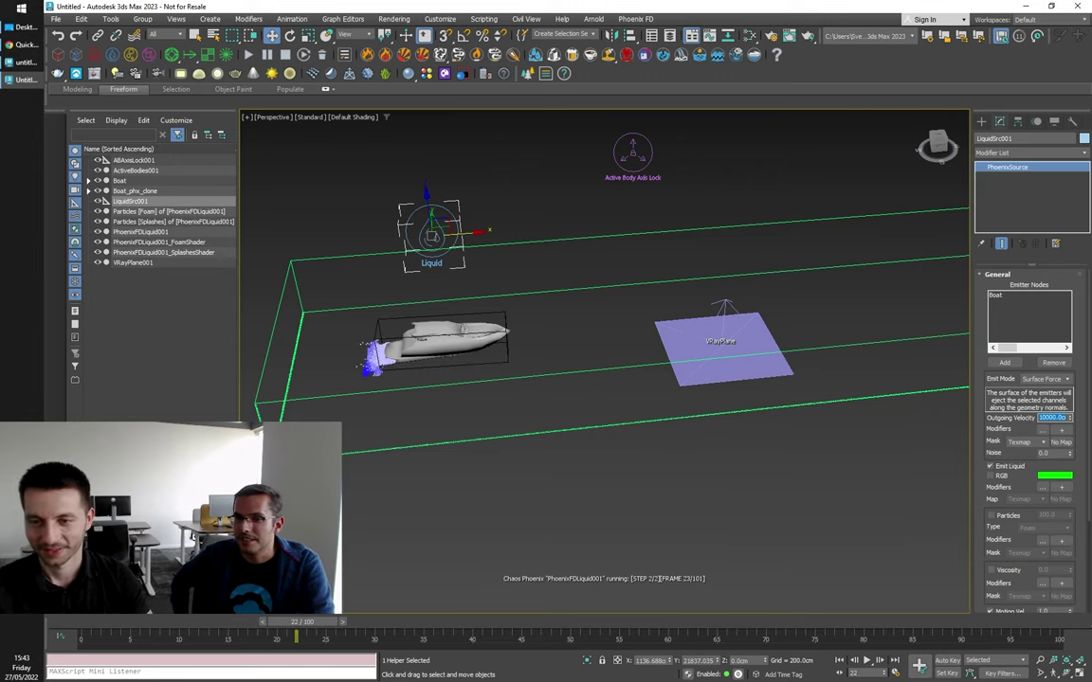
Step: Watch from several angles how the faster liquid jet from the stern pushes the boat through the simulator grid
scroll(446, 306, "up", 3)
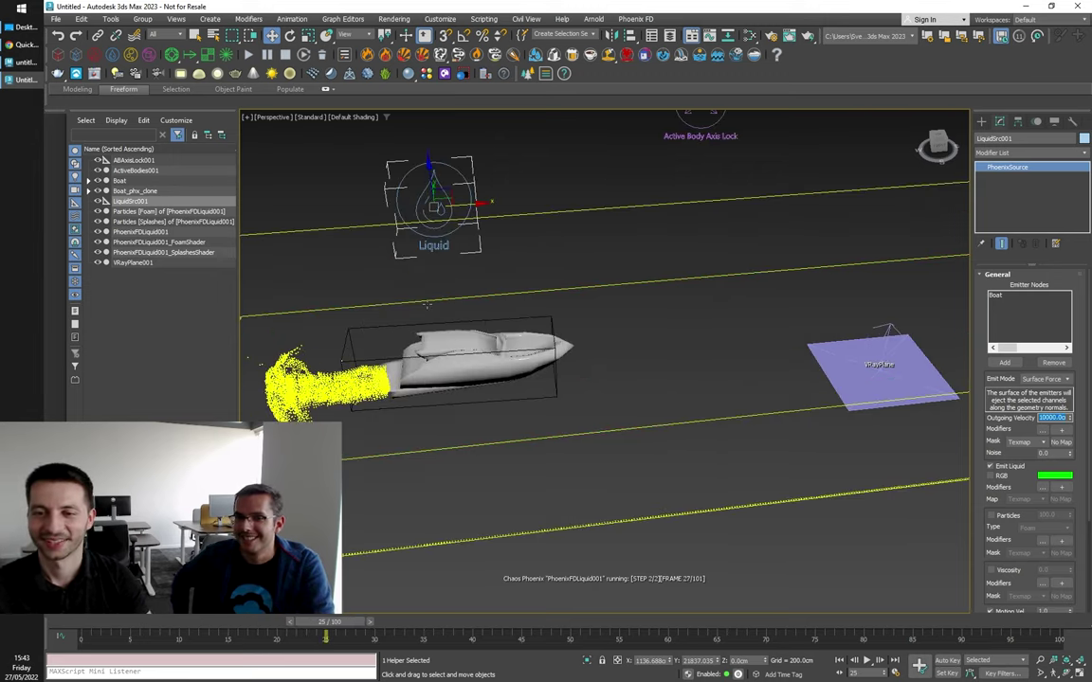
scroll(445, 306, "down", 3)
scroll(503, 379, "down", 2)
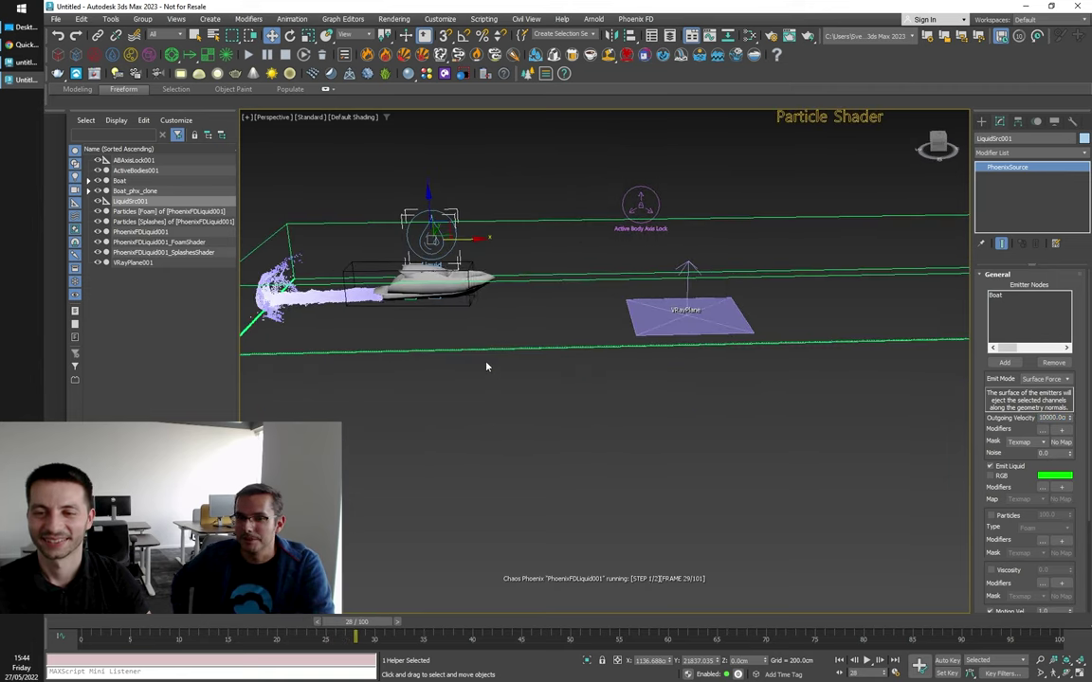
scroll(485, 367, "down", 1)
scroll(485, 367, "down", 3)
middle_click_drag(490, 346, 474, 381, "alt")
scroll(451, 394, "up", 5)
scroll(451, 393, "down", 2)
scroll(475, 379, "up", 2)
Step: Increase the liquid source's Outgoing Velocity to 100000 while the simulation runs
left_click_drag(1066, 418, 891, 412)
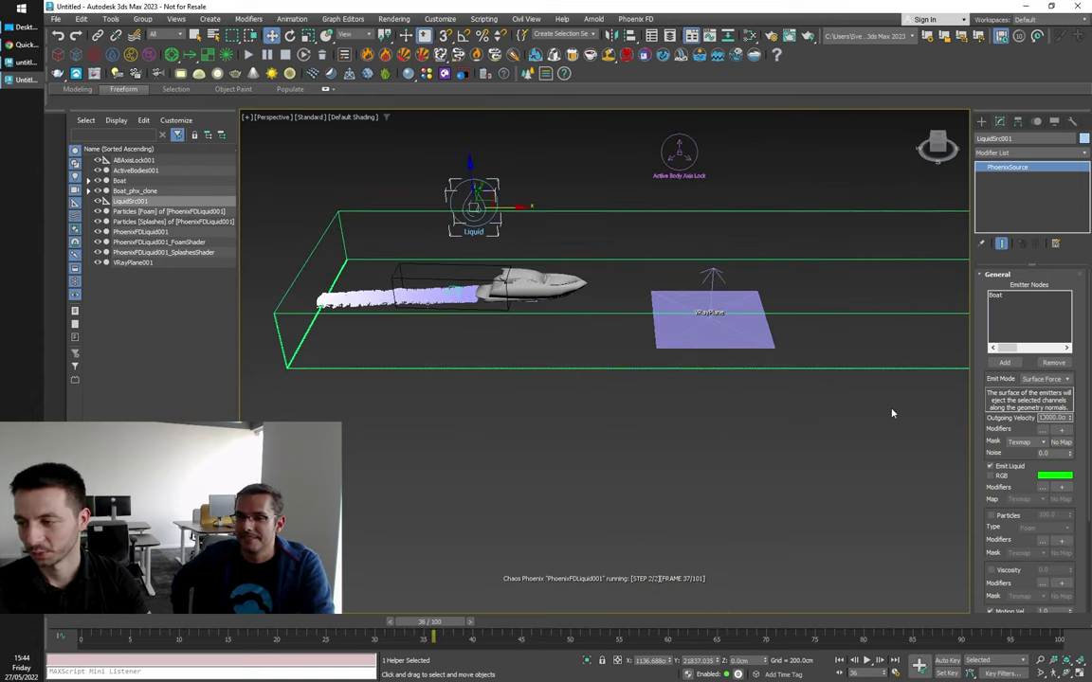
type("100000")
key("Return")
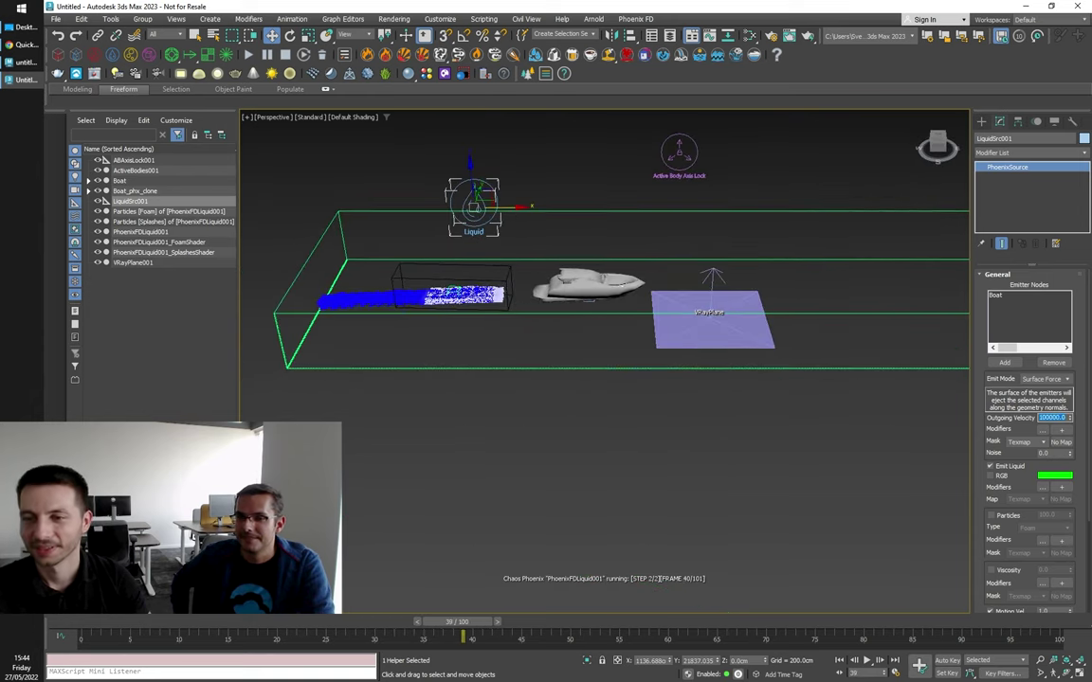
Step: Watch the boat's motion across the grid and examine the liquid trail it leaves behind
scroll(626, 256, "down", 3)
scroll(692, 259, "up", 3)
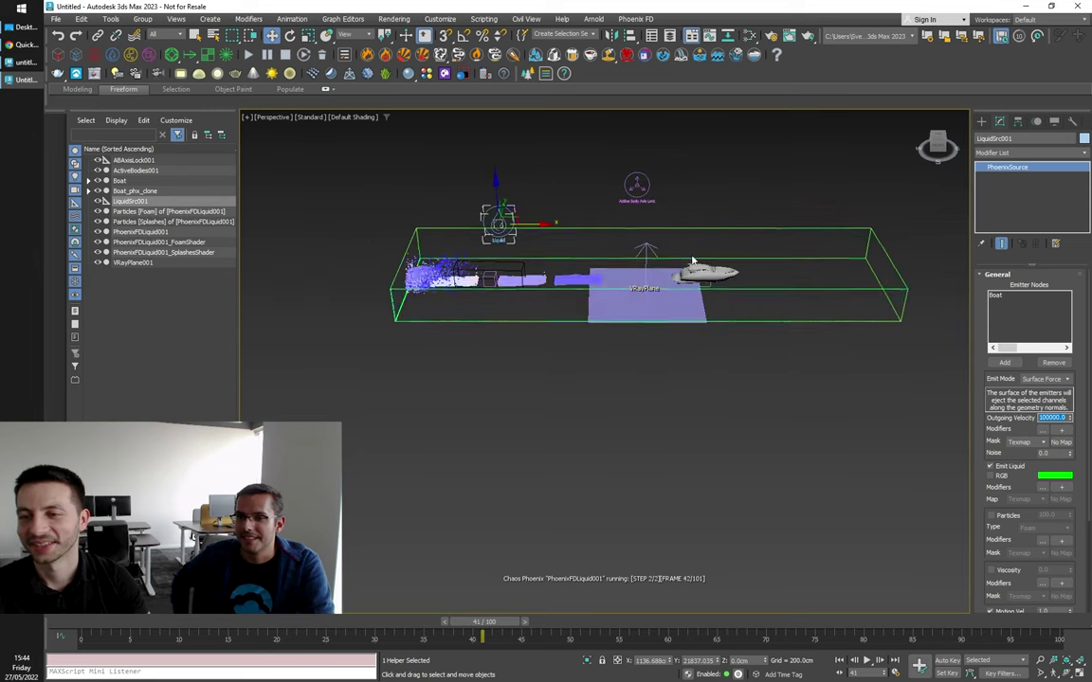
middle_click_drag(736, 244, 727, 271, "alt")
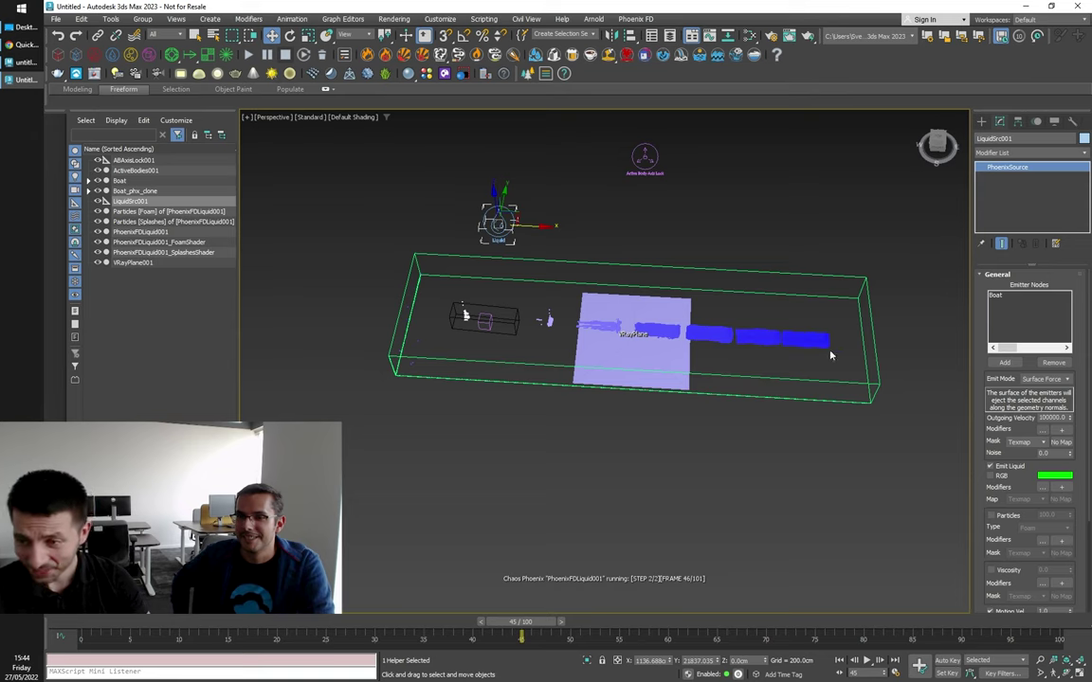
scroll(810, 356, "up", 5)
scroll(815, 349, "down", 4)
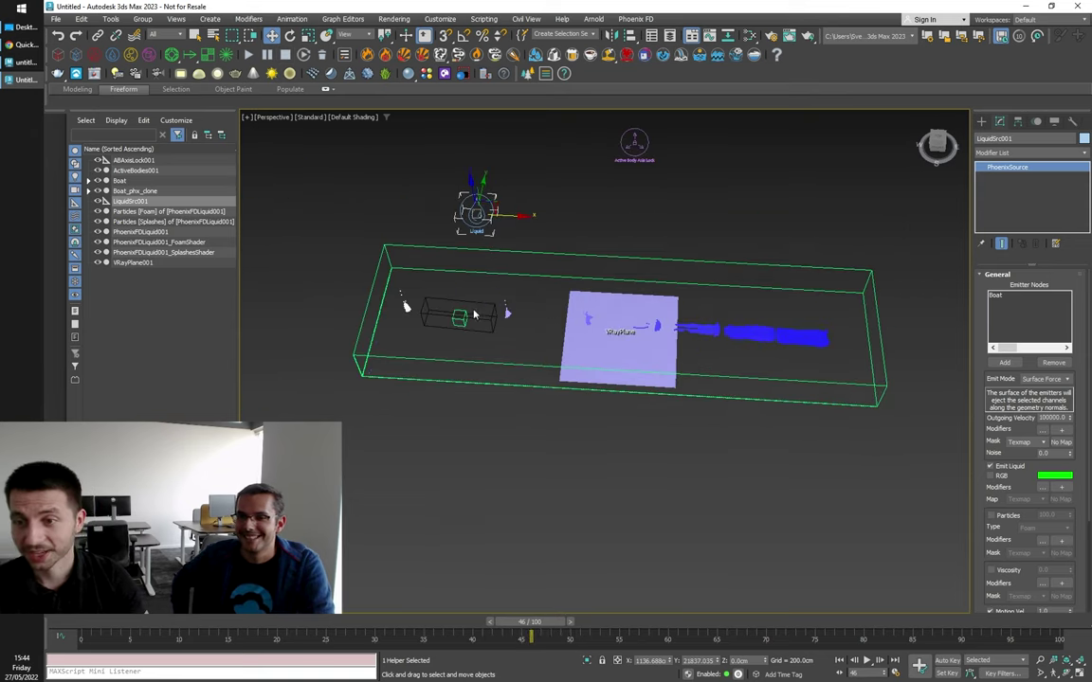
scroll(719, 334, "up", 4)
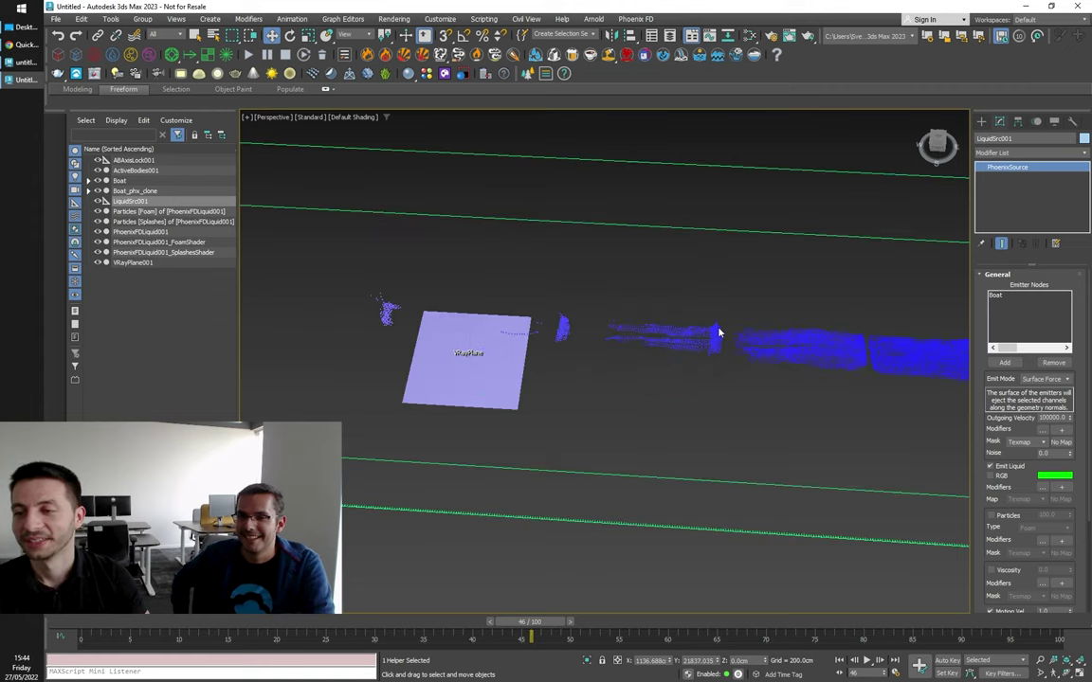
middle_click_drag(737, 262, 726, 354, "alt")
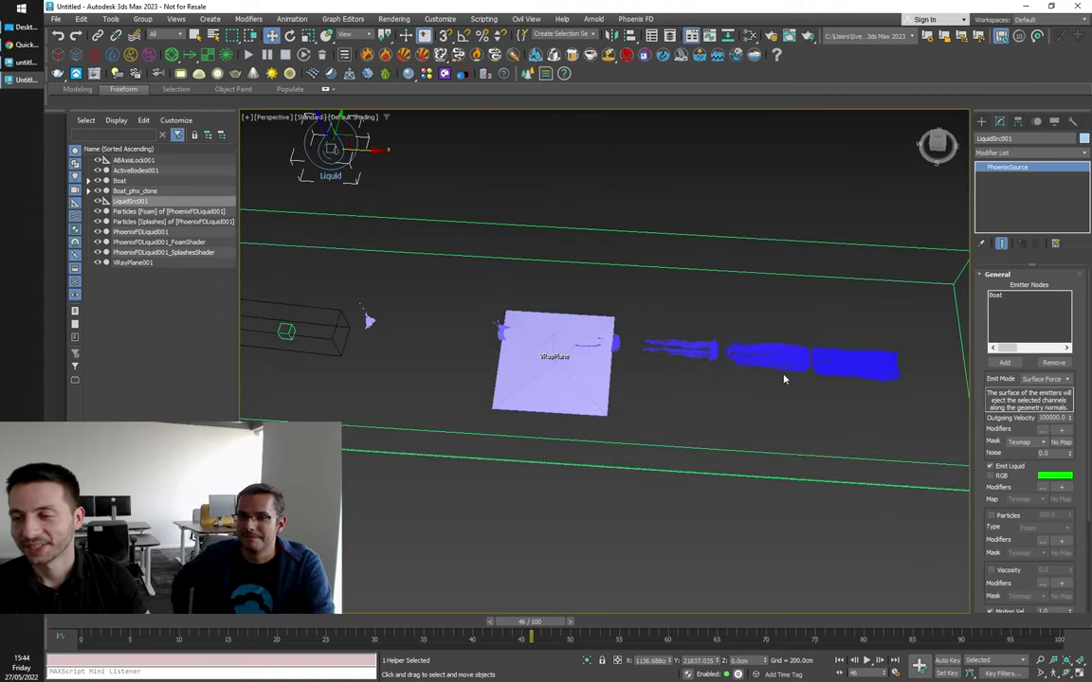
Step: Go back to frame 43 and examine the spacing of the emitted liquid behind the boat from above
left_click_drag(536, 624, 504, 624)
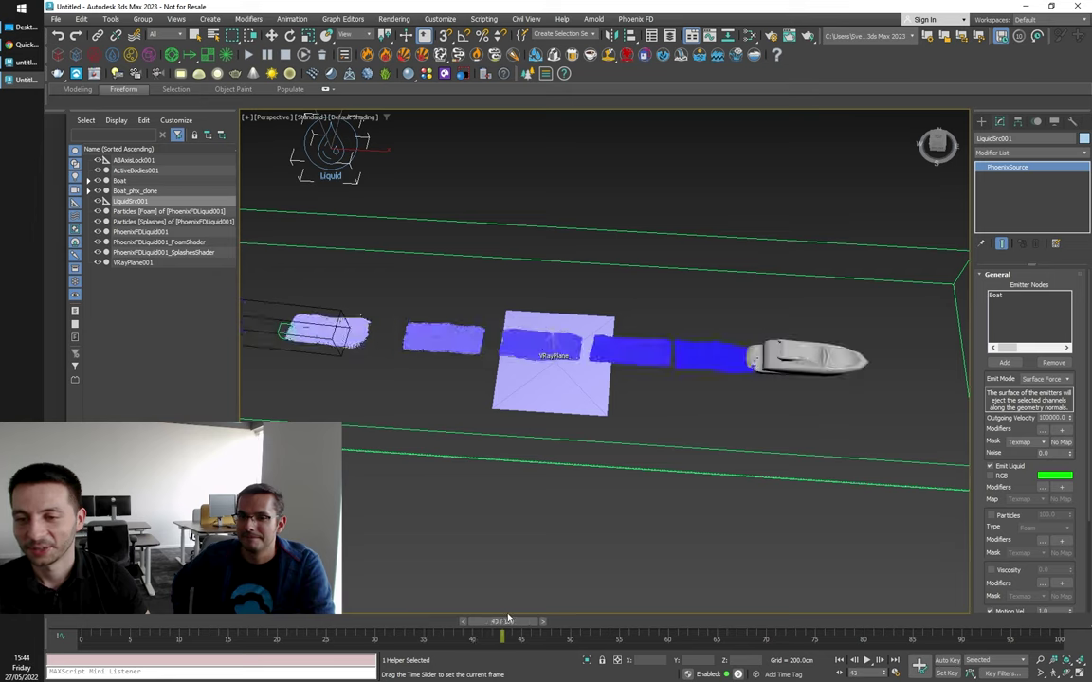
middle_click_drag(654, 348, 642, 370, "alt")
scroll(447, 349, "up", 5)
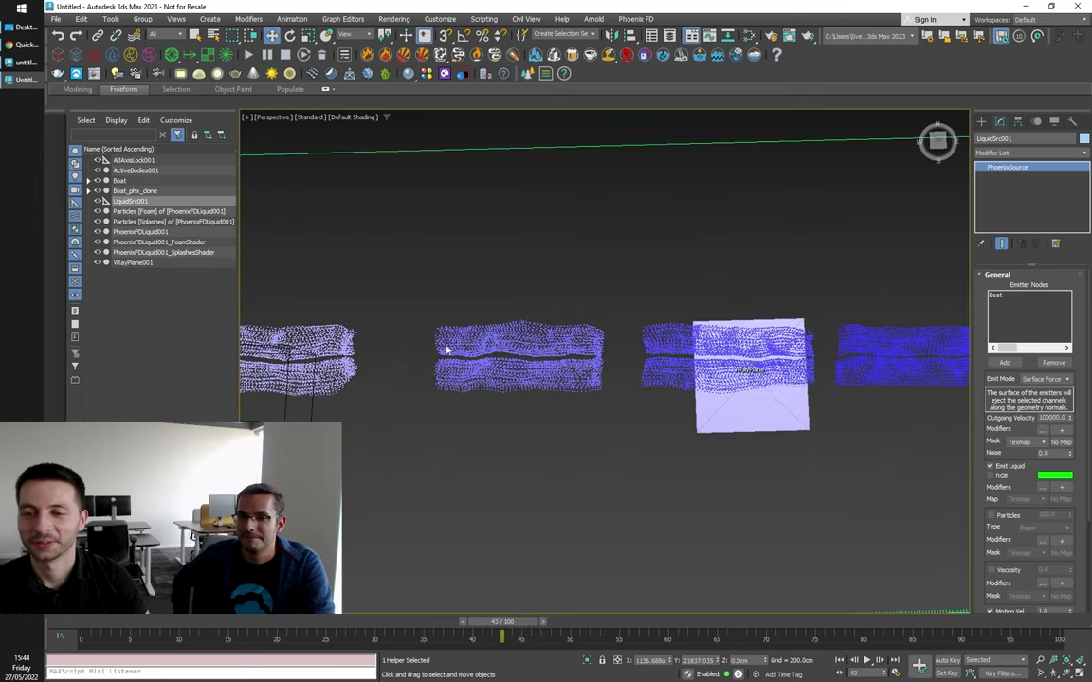
scroll(448, 349, "down", 5)
middle_click_drag(422, 378, 431, 383, "alt")
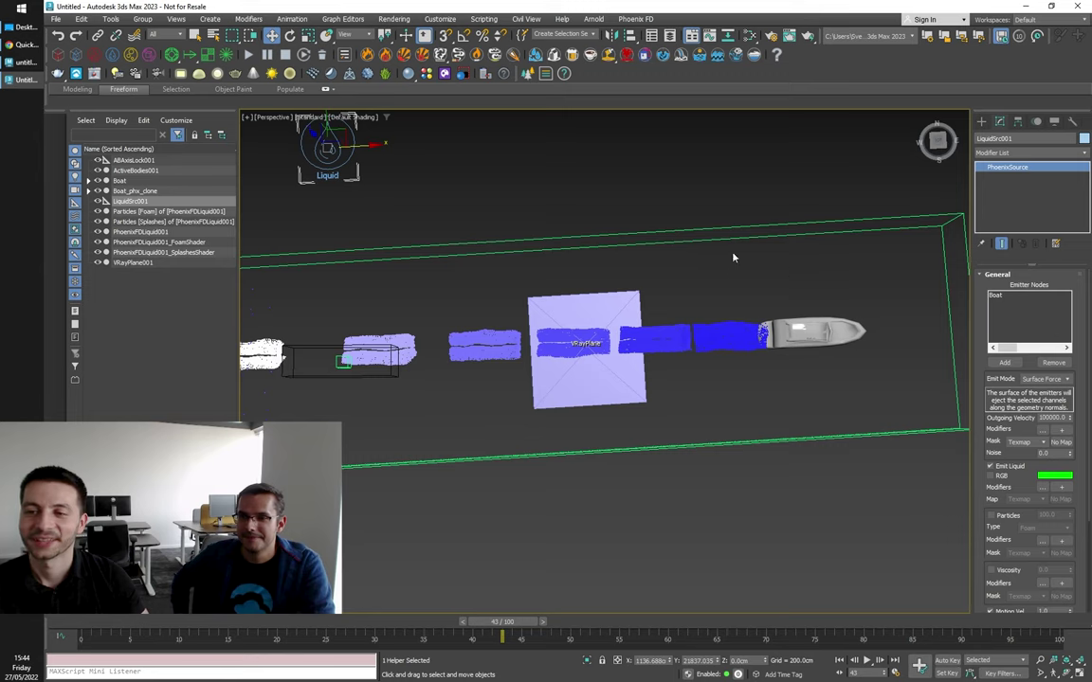
Step: Set Steps Per Frame to 5 in the PhoenixFDLiquid001 simulator's dynamics and rerun the simulation
left_click_drag(687, 186, 728, 266)
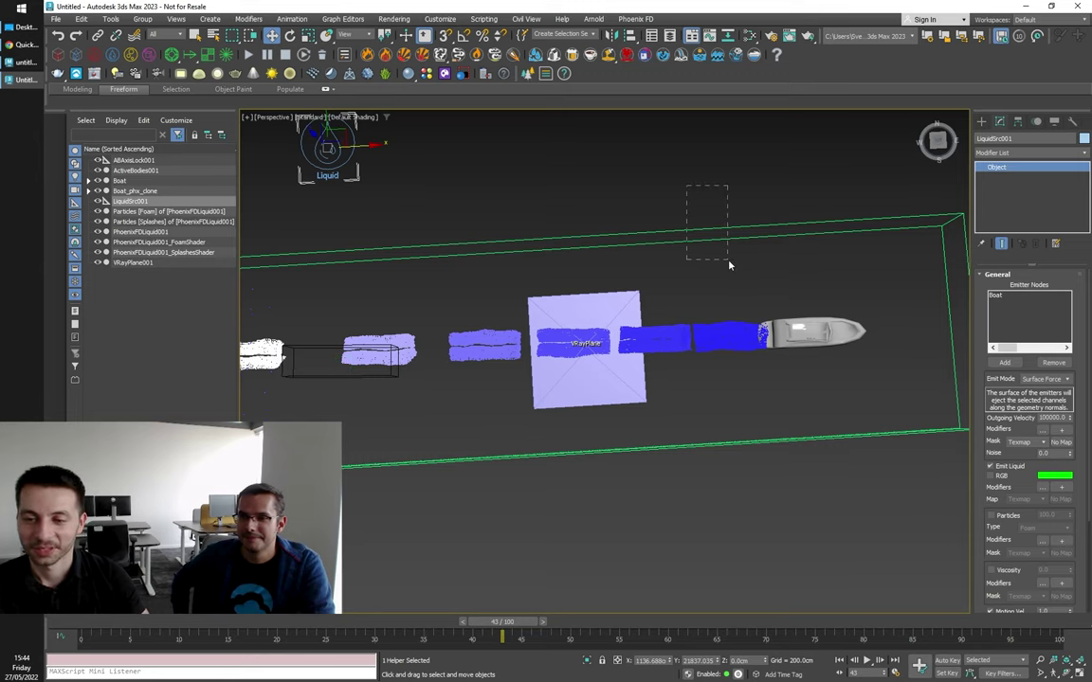
left_click(670, 320)
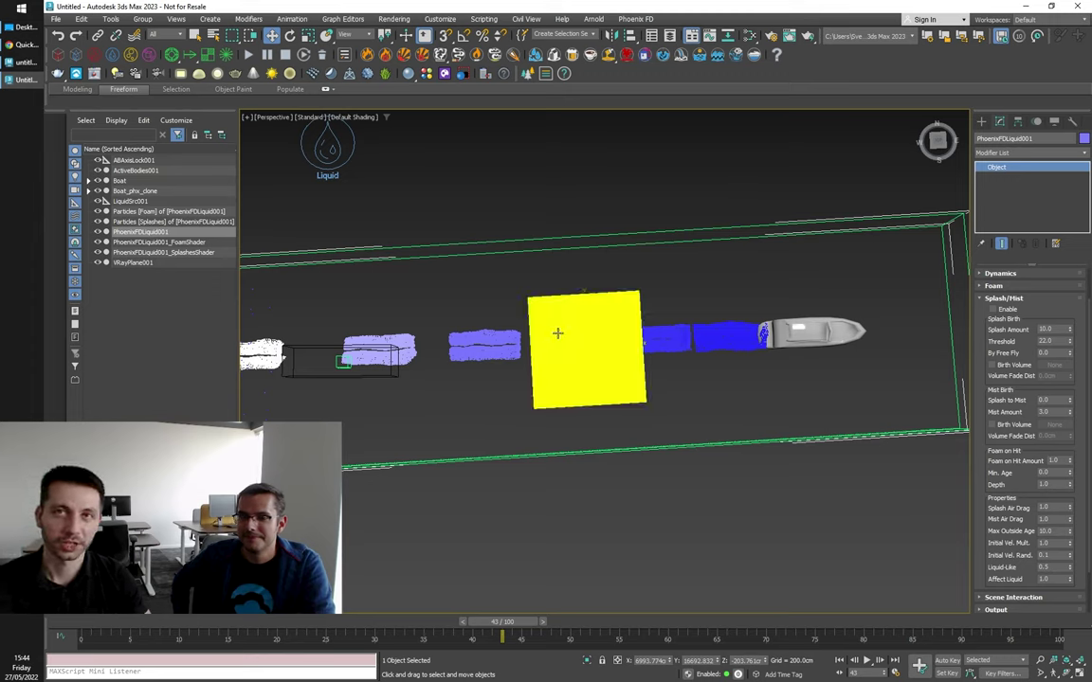
left_click(986, 298)
left_click(997, 286)
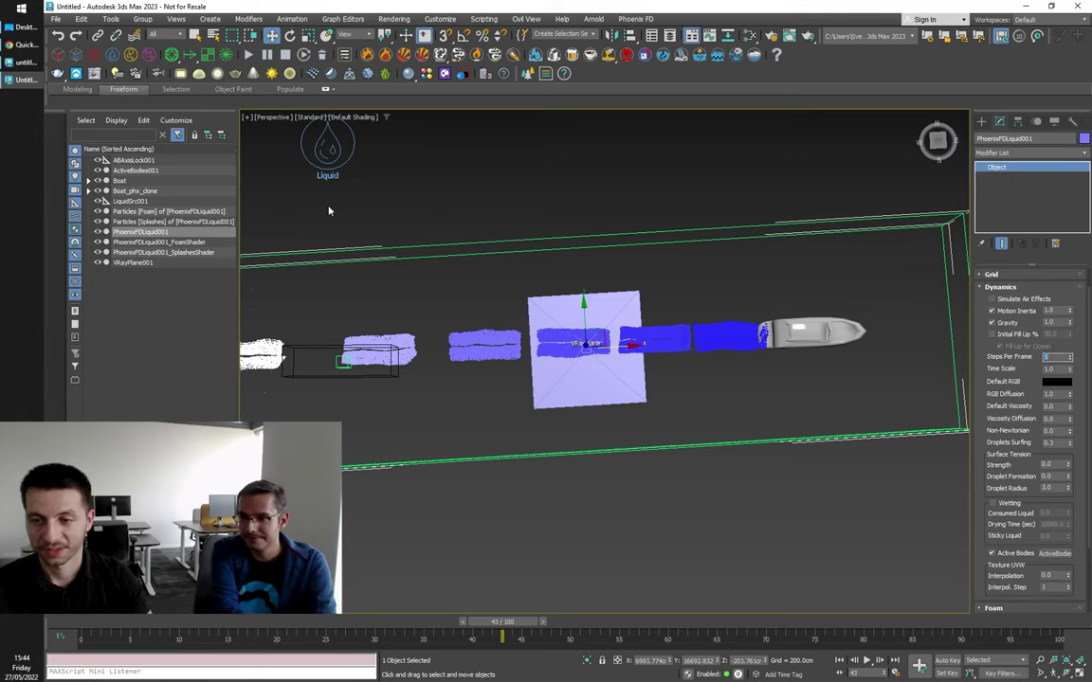
left_click(249, 54)
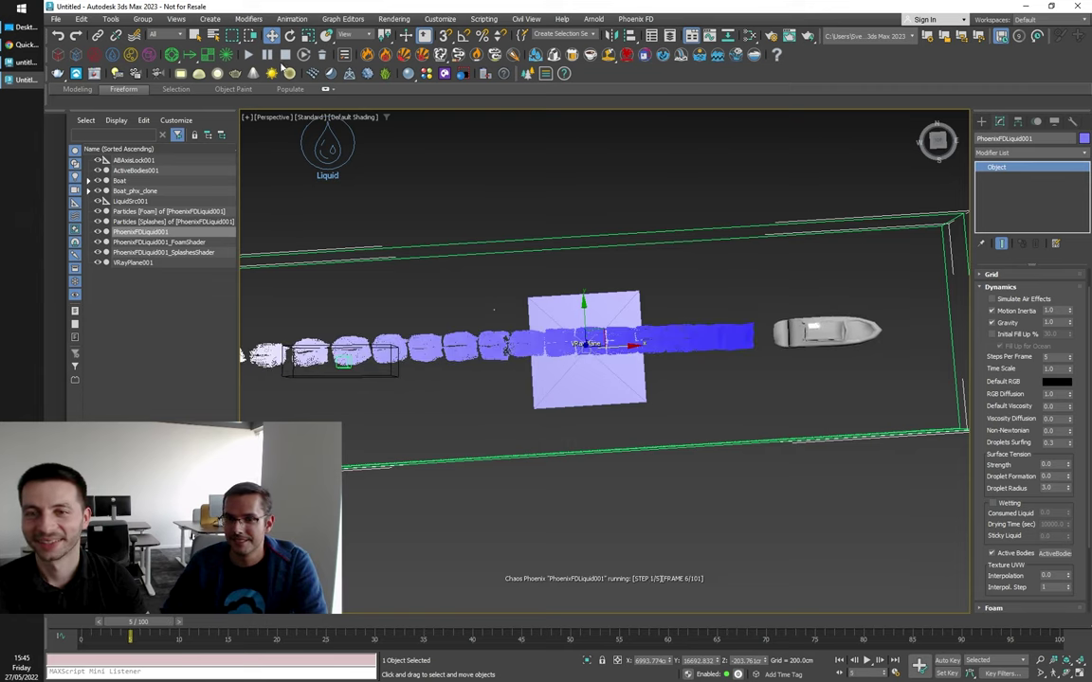
Step: Set the simulator's Steps Per Frame to 10, rerun the simulation and stop it once the boat has crossed the grid
double_click(1048, 357)
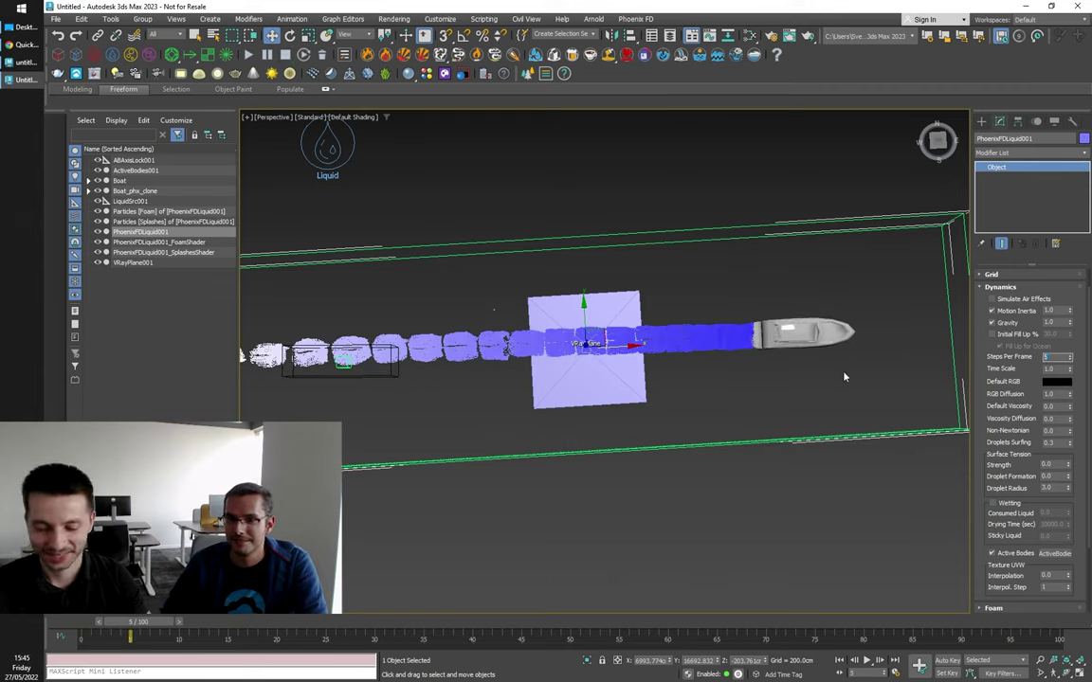
left_click(248, 54)
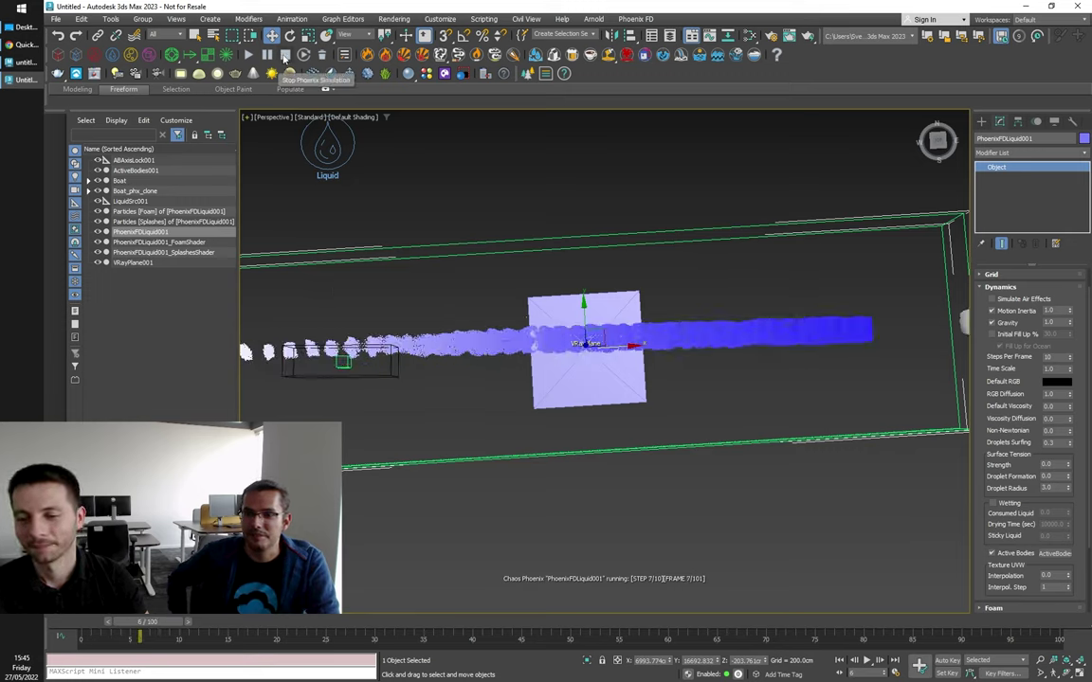
left_click(284, 55)
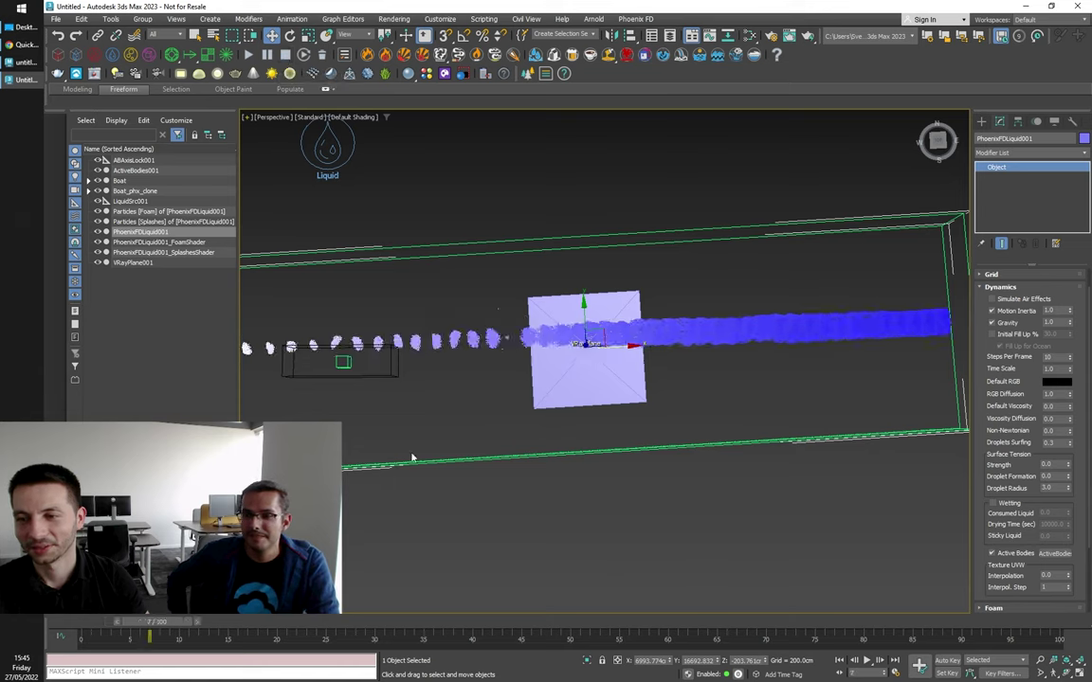
Step: Go back to frame 6 and examine the boat's liquid trail inside the grid from above and from the side
scroll(580, 368, "down", 5)
scroll(566, 445, "up", 3)
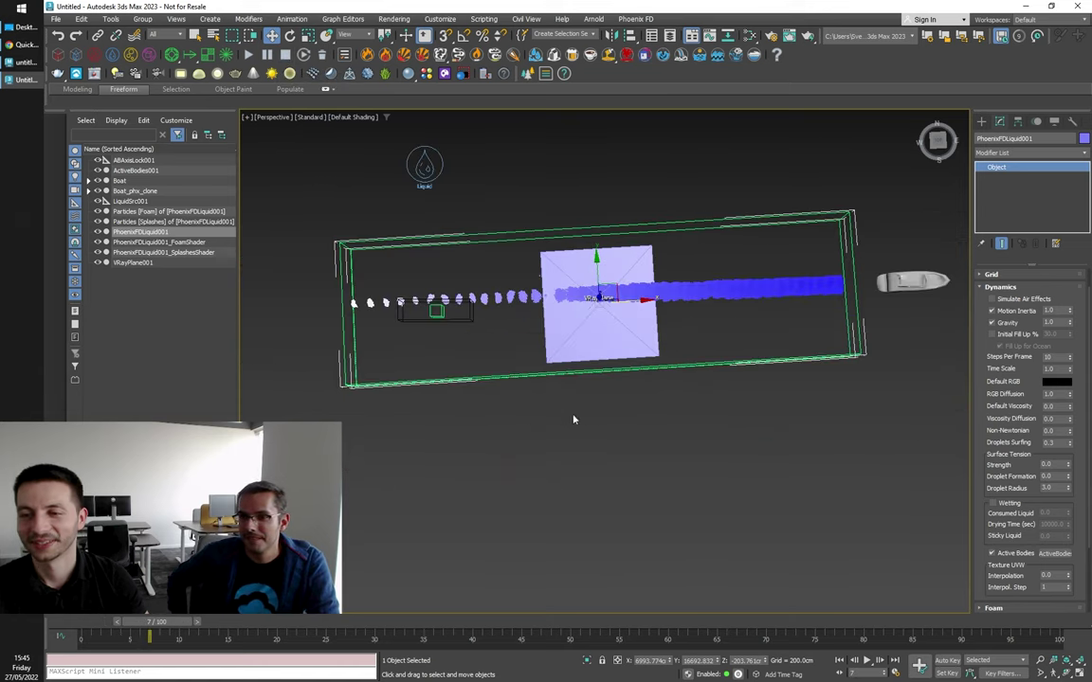
left_click(991, 274)
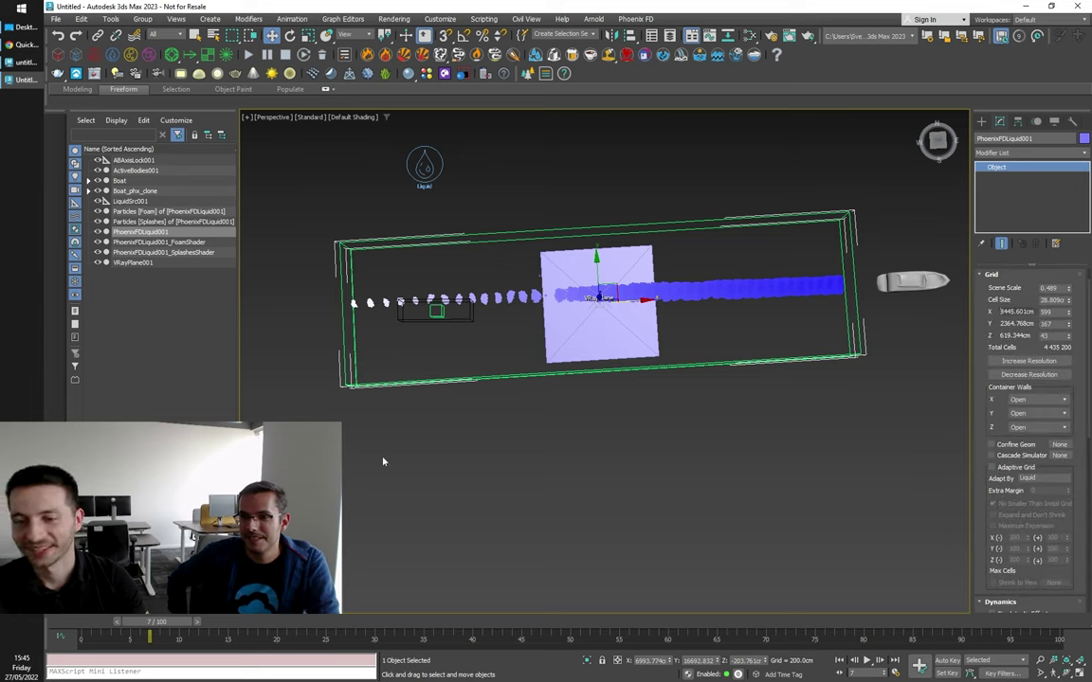
mouse_move(169, 626)
left_mouse_down()
mouse_move(109, 622)
mouse_move(148, 622)
left_mouse_up()
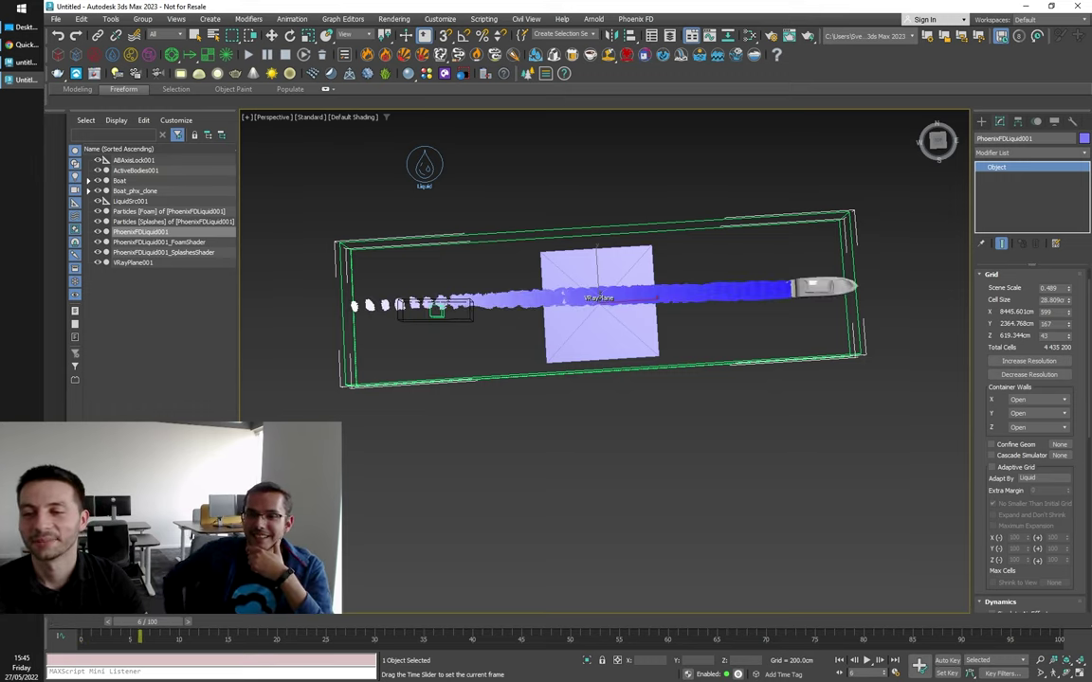
scroll(687, 261, "up", 2)
scroll(667, 289, "down", 4)
mouse_move(650, 306)
middle_mouse_down("alt")
mouse_move(660, 375)
mouse_move(678, 344)
mouse_move(643, 302)
mouse_move(654, 314)
middle_mouse_up("alt")
scroll(654, 314, "down", 4)
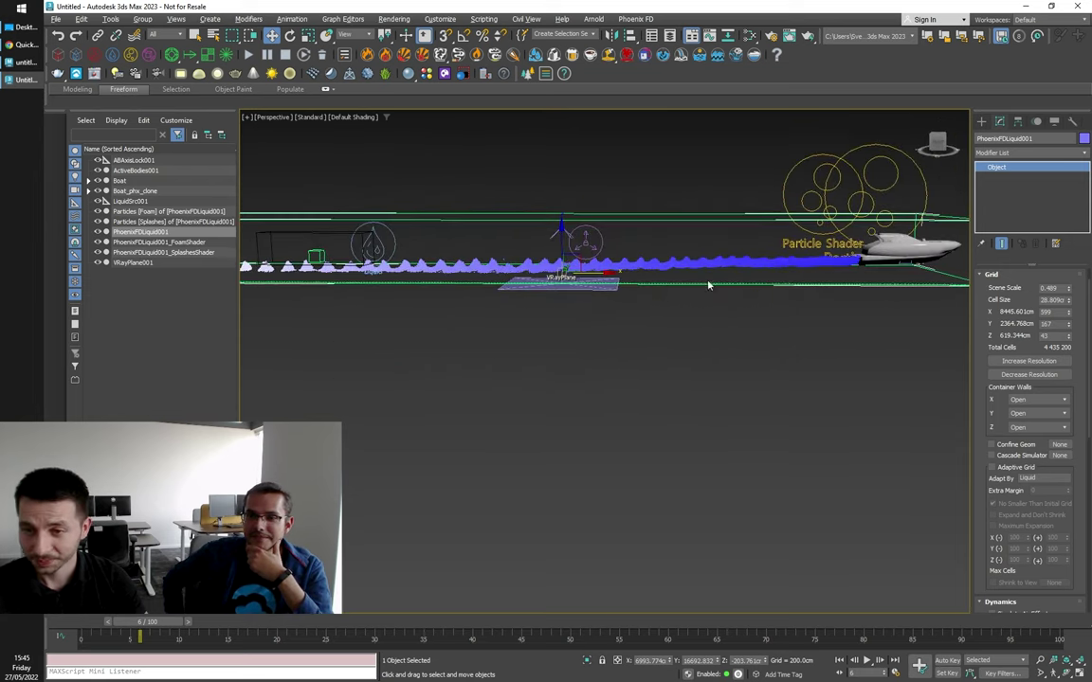
middle_click_drag(560, 343, 628, 421, "alt")
scroll(568, 348, "up", 4)
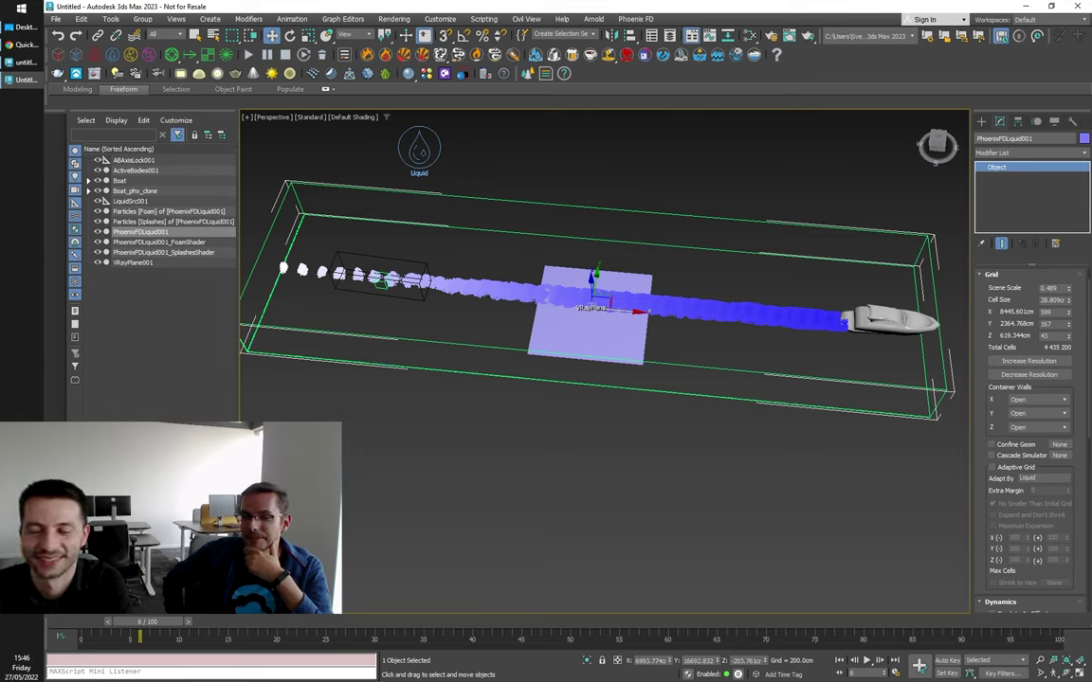
scroll(464, 393, "down", 3)
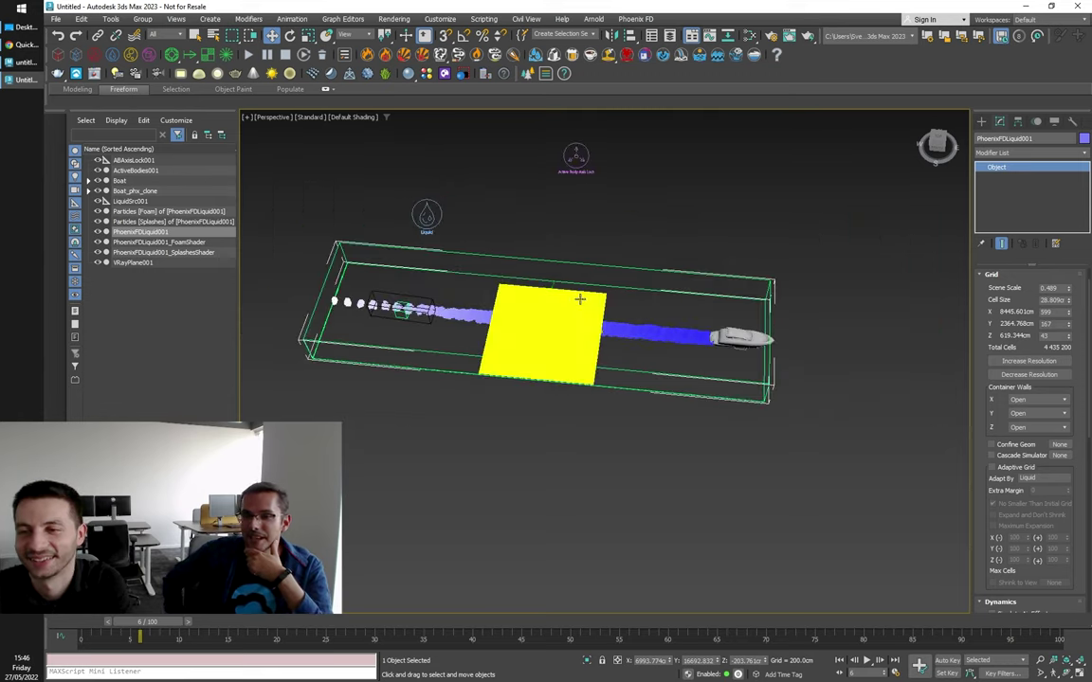
Step: Inspect the boat's axis lock settings and the Active Bodies solver settings
left_click(573, 155)
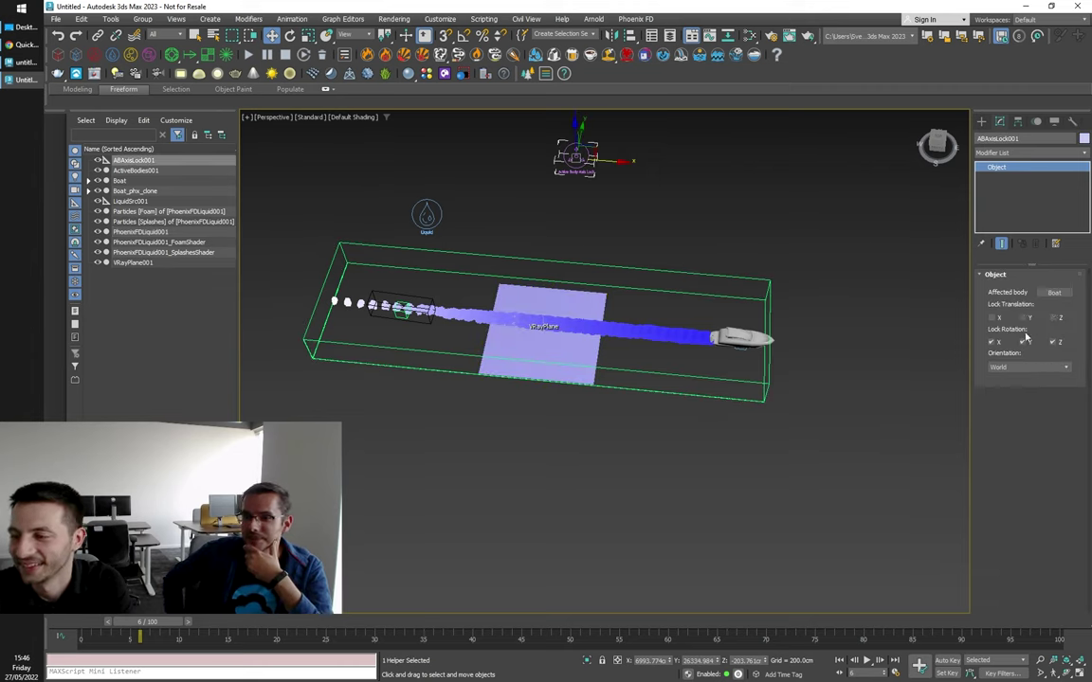
middle_click_drag(621, 227, 601, 243, "alt")
left_click(389, 261)
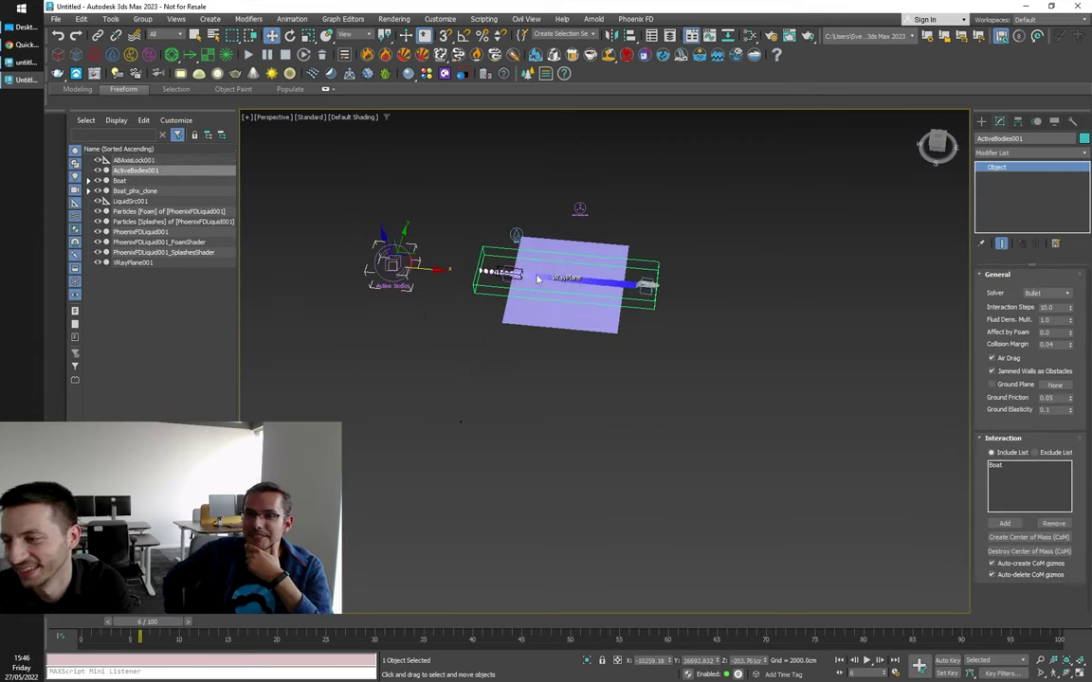
scroll(479, 248, "up", 2)
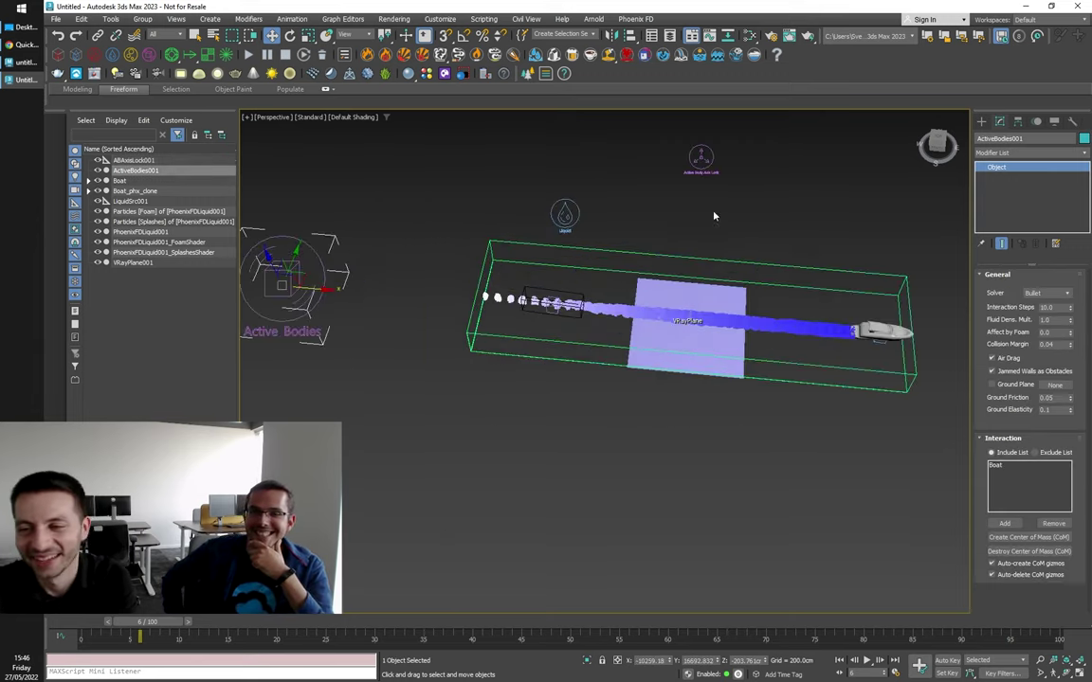
middle_click_drag(754, 206, 668, 232)
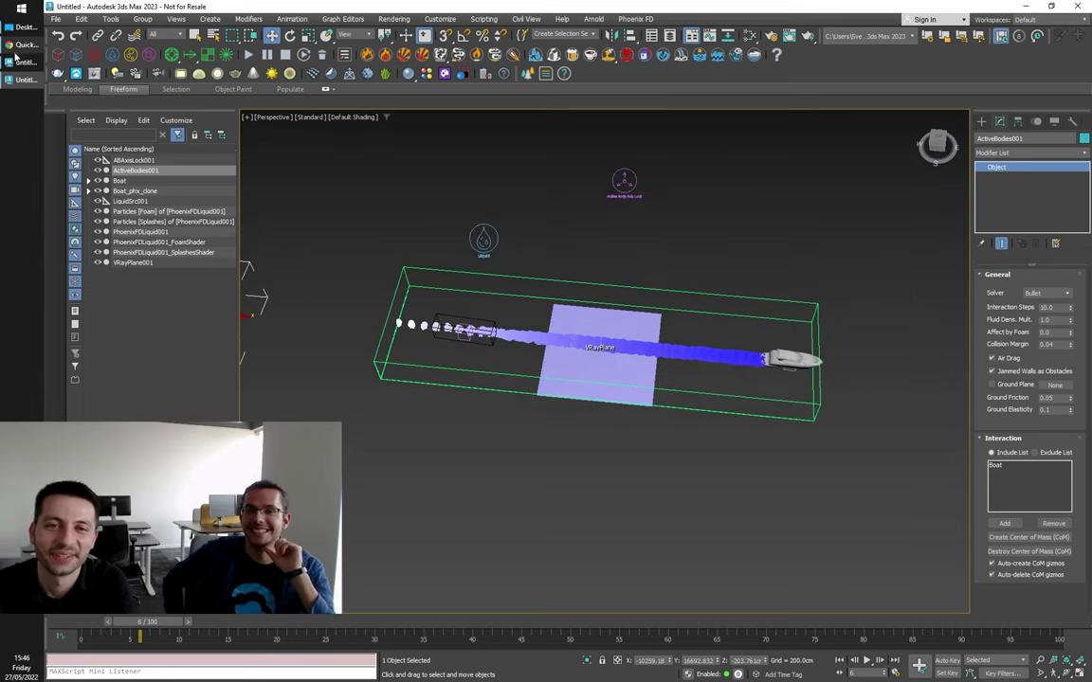
Step: Switch to the browser and read the Active Bodies and presets sections of the Phoenix 5.00.00 for 3ds Max release page
mouse_move(17, 53)
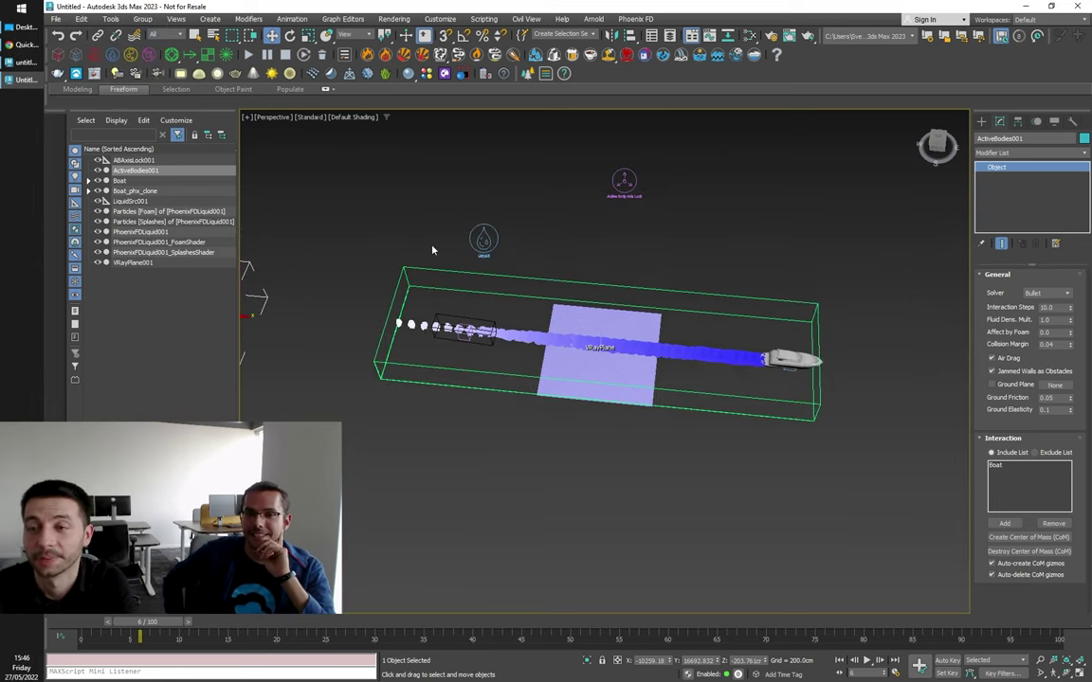
left_click(19, 45)
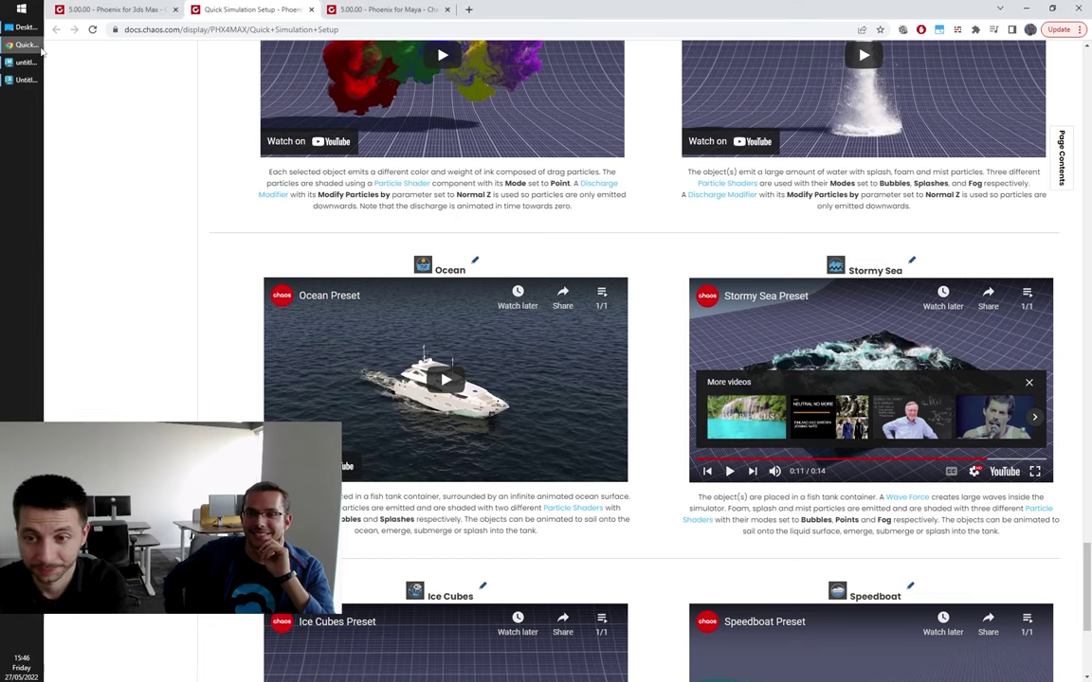
left_click(147, 9)
scroll(360, 370, "down", 15)
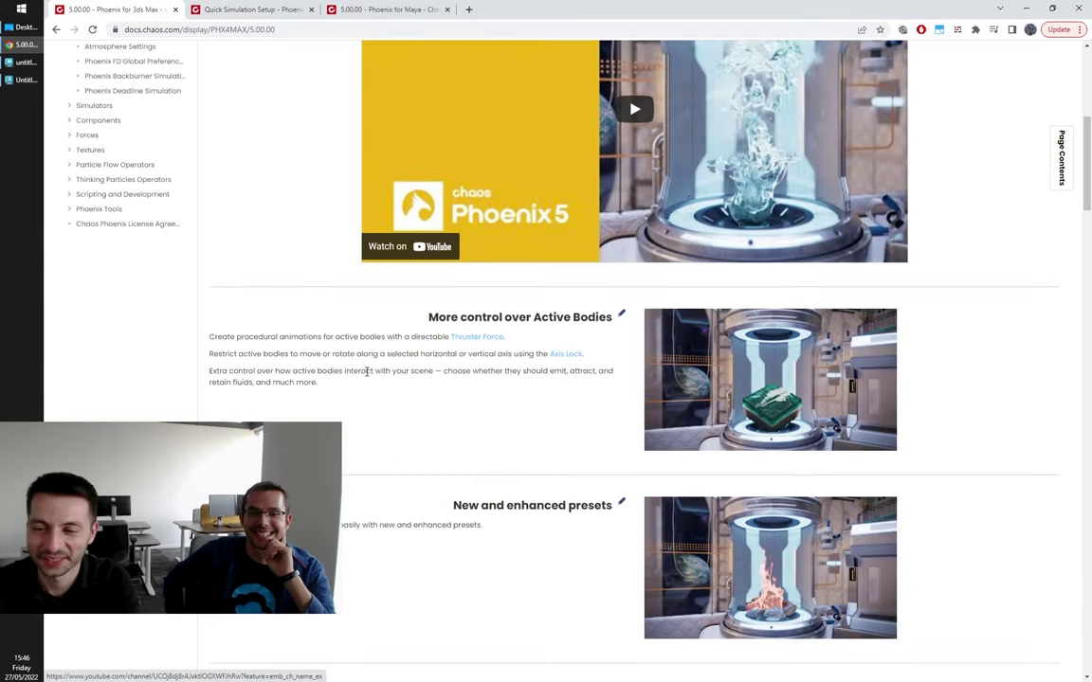
scroll(357, 368, "up", 2)
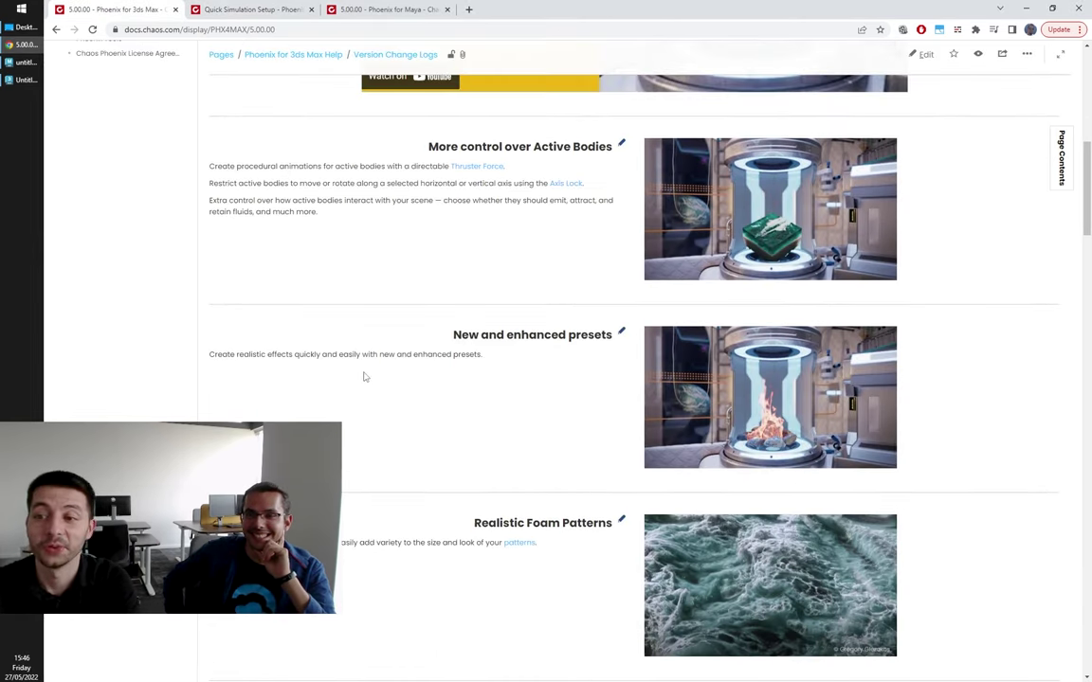
Step: Return to 3ds Max and reset to an empty scene without saving the speedboat setup
left_click(19, 78)
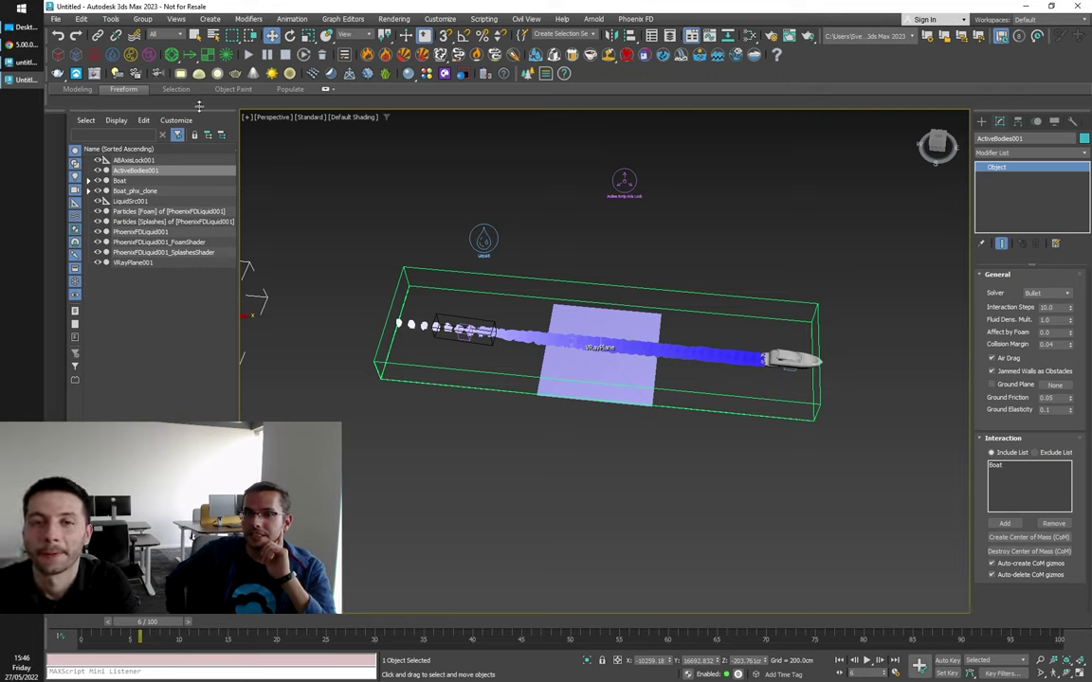
left_click(56, 19)
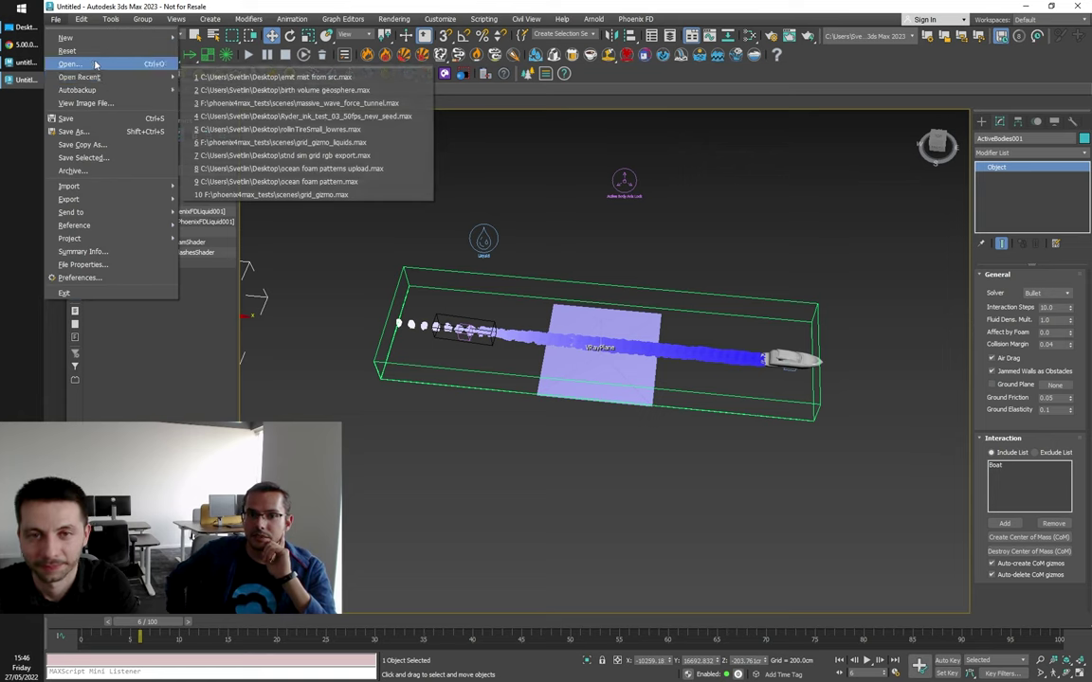
left_click(62, 45)
left_click(567, 364)
left_click(533, 364)
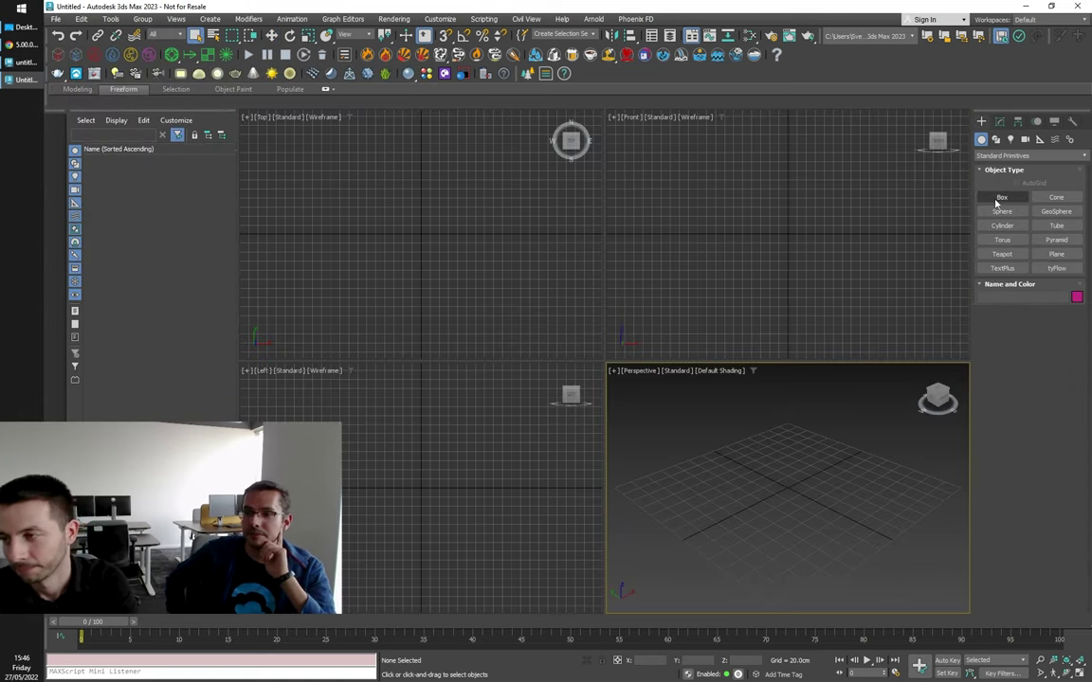
Step: Create a box about 91 by 93 by 89 cm and raise it to about 258 cm above the grid
left_click(1002, 196)
left_click_drag(716, 502, 830, 485)
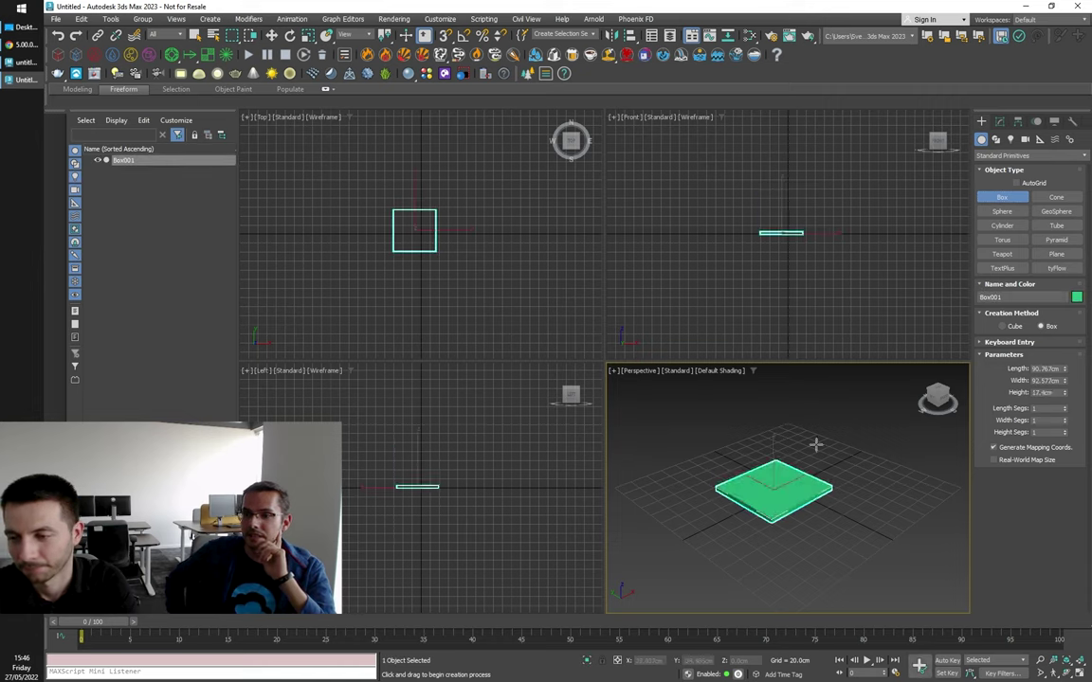
key("w")
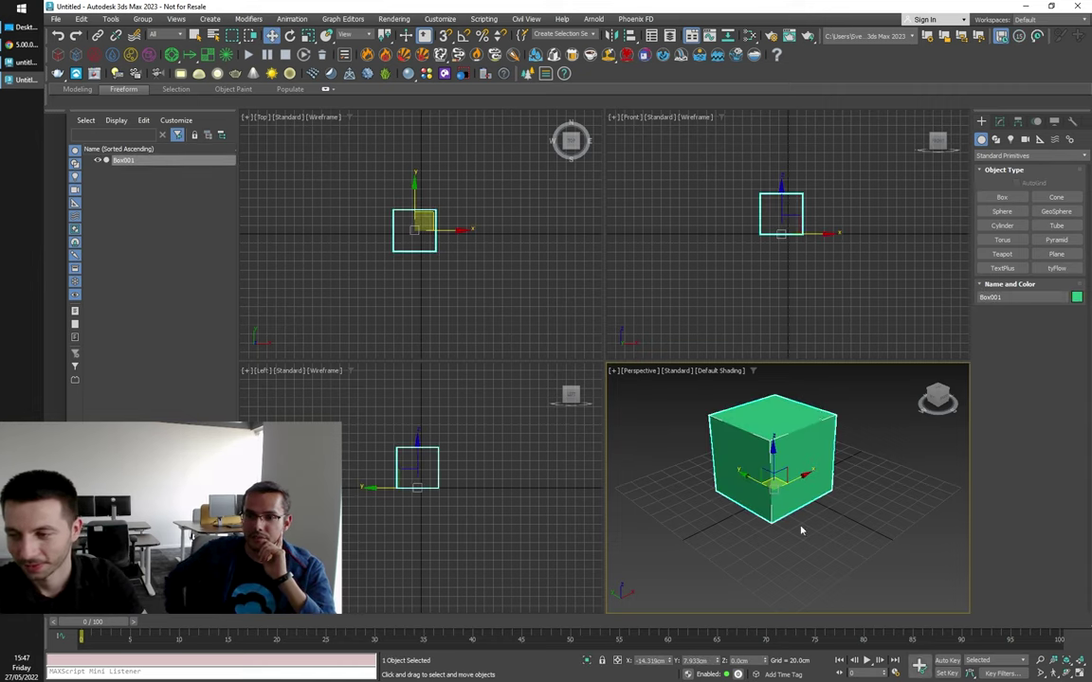
scroll(778, 460, "down", 3)
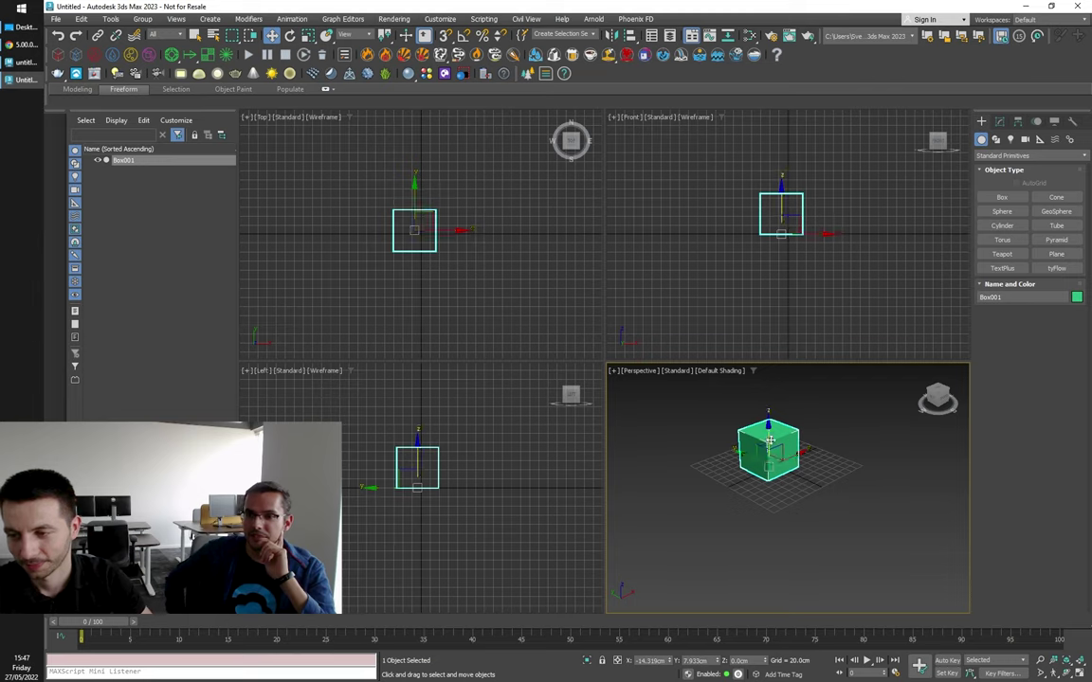
key("alt+w")
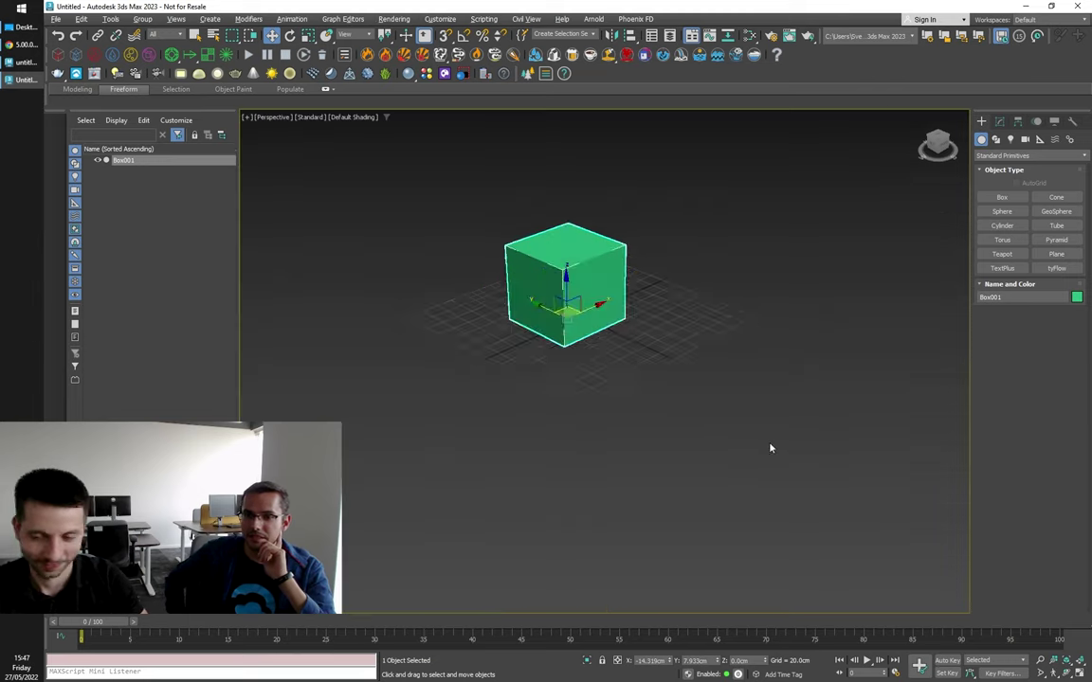
left_click_drag(603, 389, 586, 161)
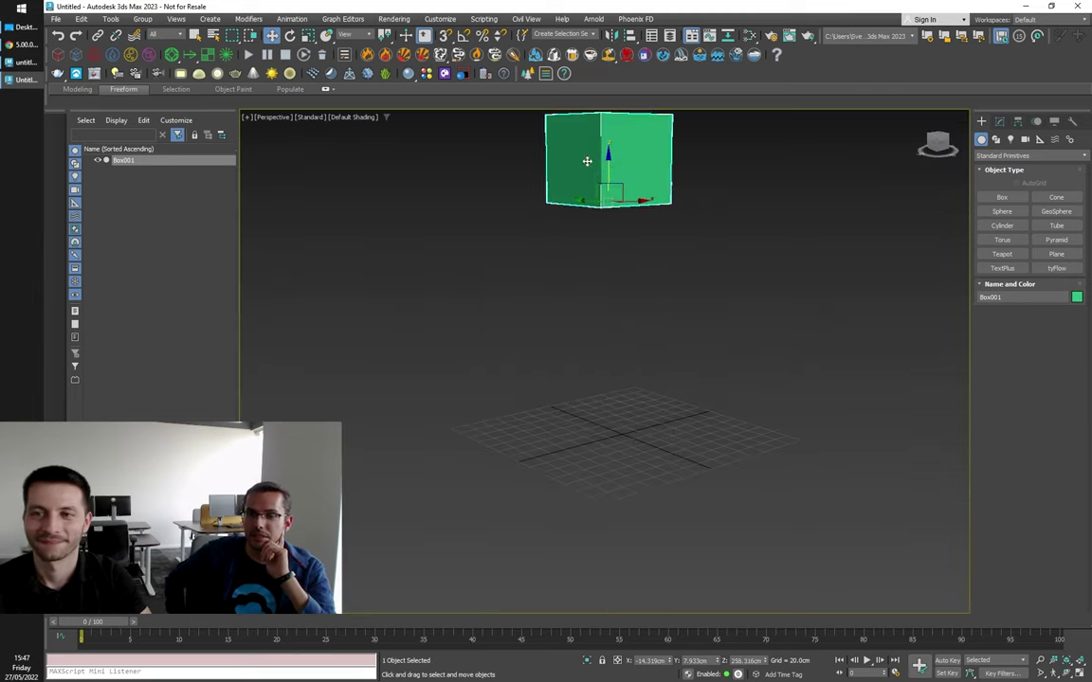
Step: Apply the Phoenix quick preset that emits a downward fire jet to the box and watch its simulation
left_click(520, 57)
scroll(594, 257, "up", 4)
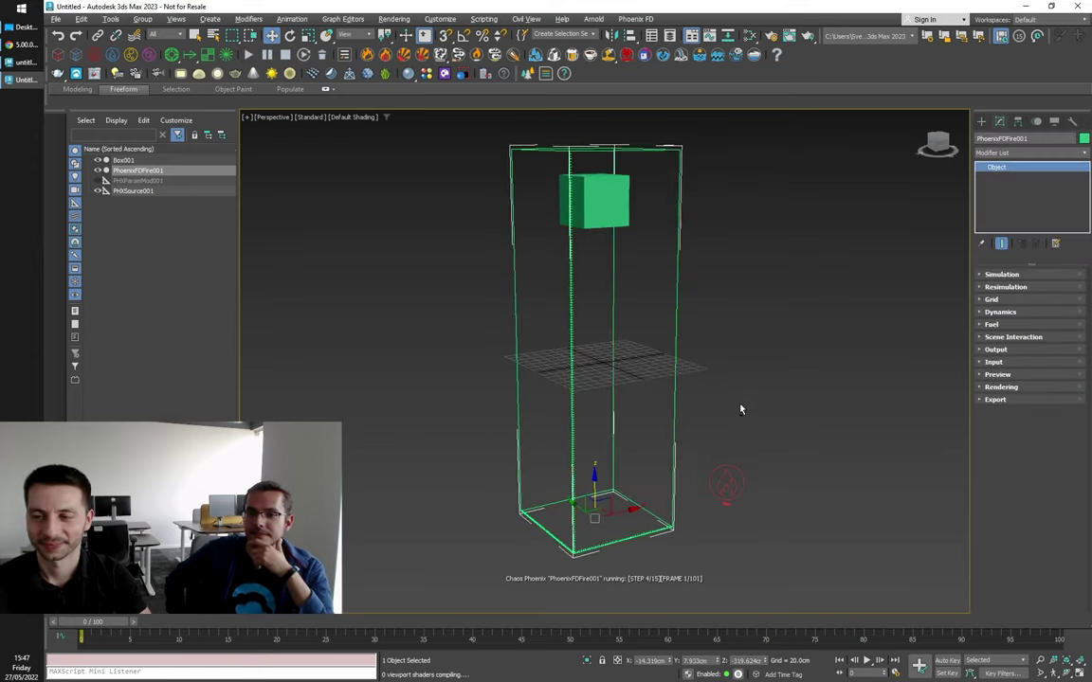
scroll(667, 333, "down", 3)
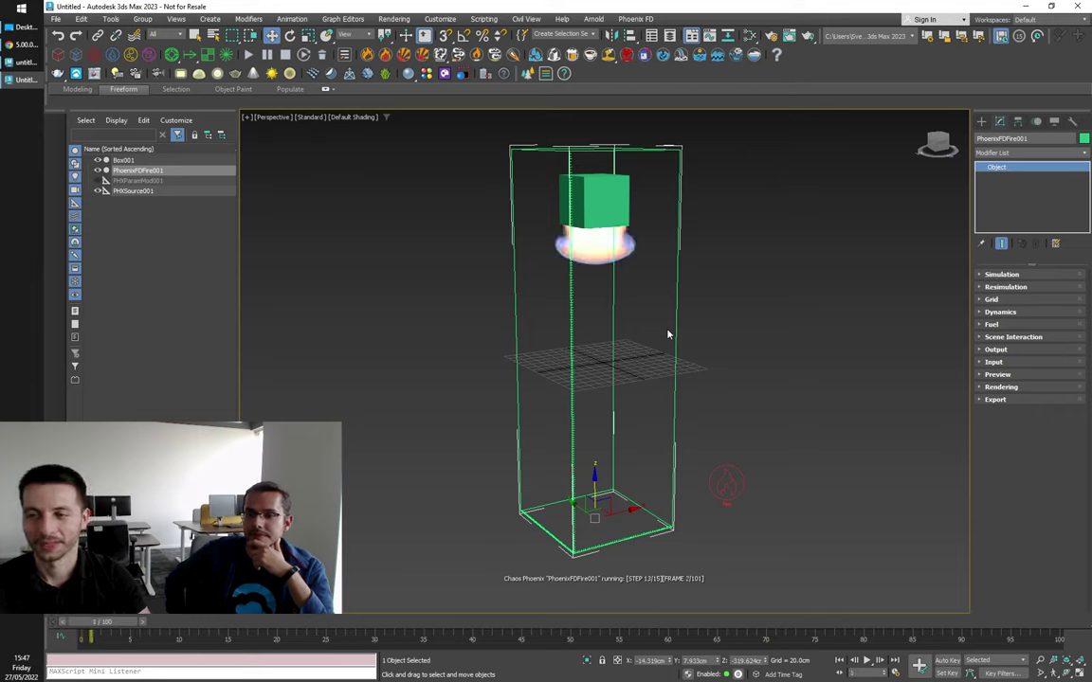
middle_click_drag(667, 330, 674, 330, "alt")
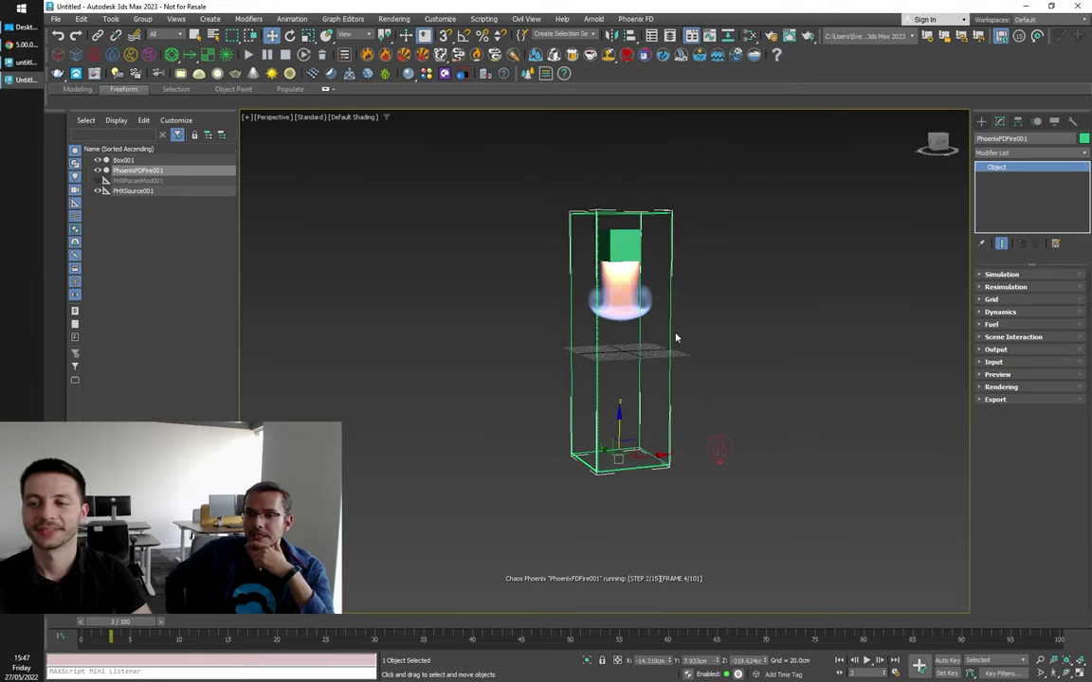
middle_click_drag(763, 349, 633, 327)
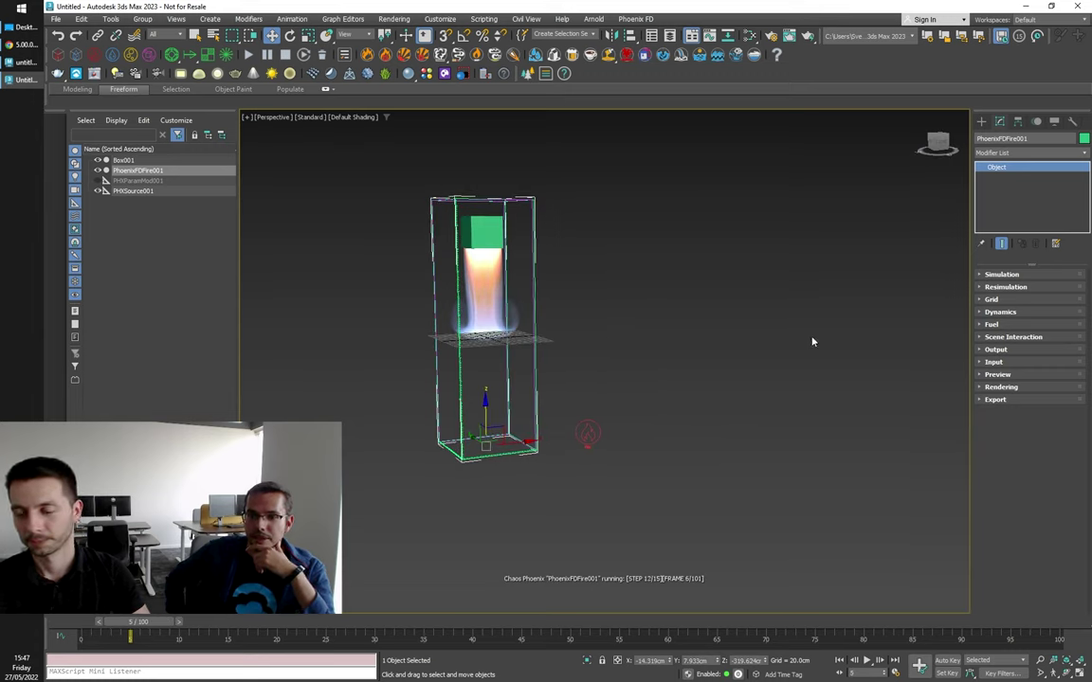
Step: Inspect the fire source's Outgoing Velocity and open the Discharge Modifier linked to it
left_click(625, 458)
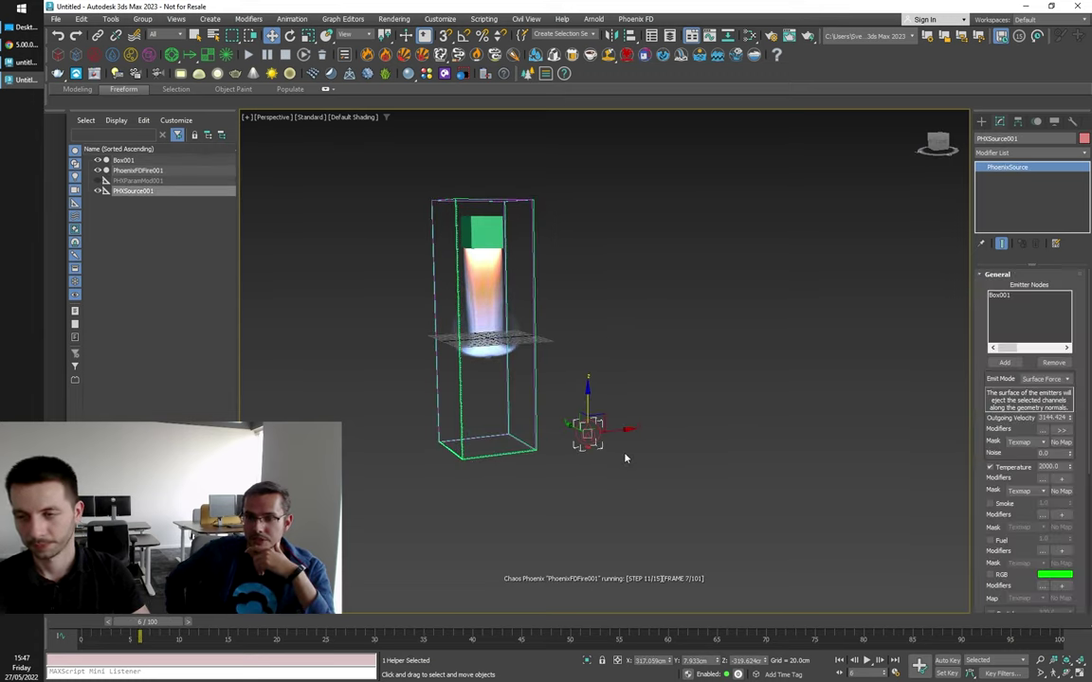
scroll(1040, 431, "down", 1)
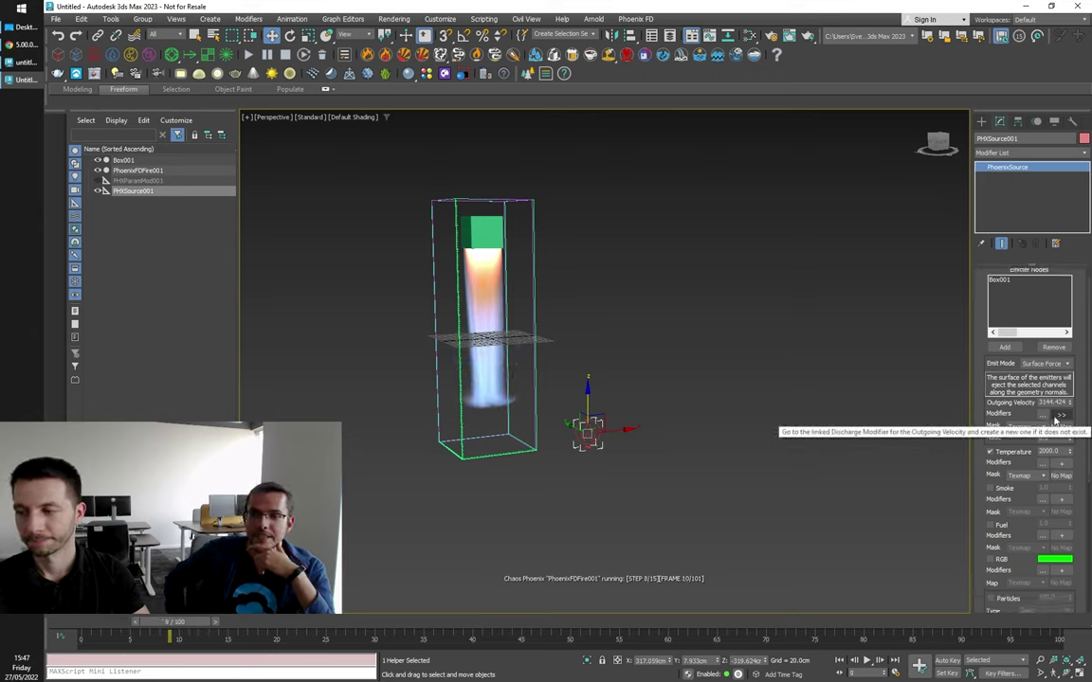
left_click(1059, 417)
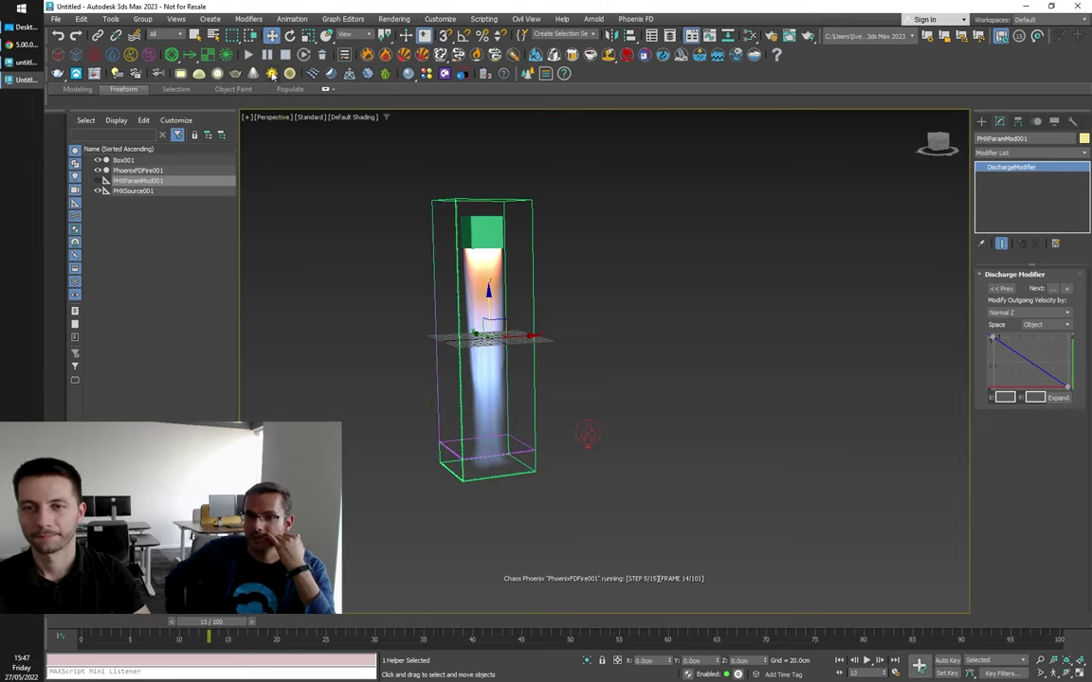
Step: Rotate the box about -28 degrees around X while the simulation runs, and examine the direction of the flame
left_click(493, 224)
key("e")
left_click_drag(498, 222, 494, 210)
middle_click_drag(556, 289, 674, 341, "alt")
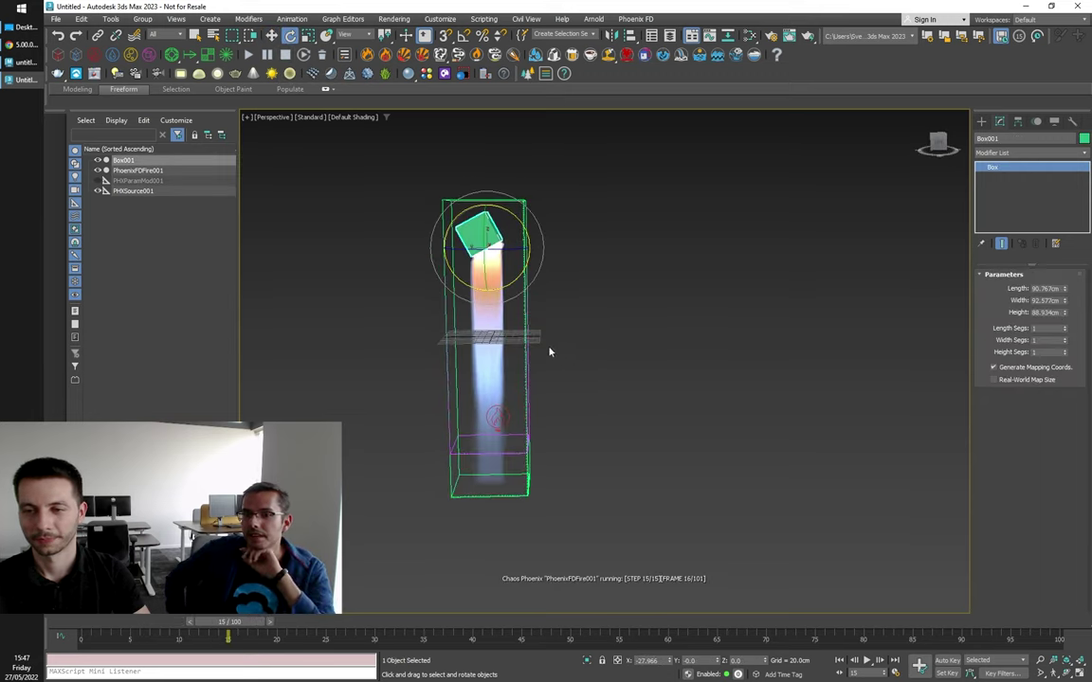
scroll(503, 252, "up", 5)
scroll(504, 251, "down", 5)
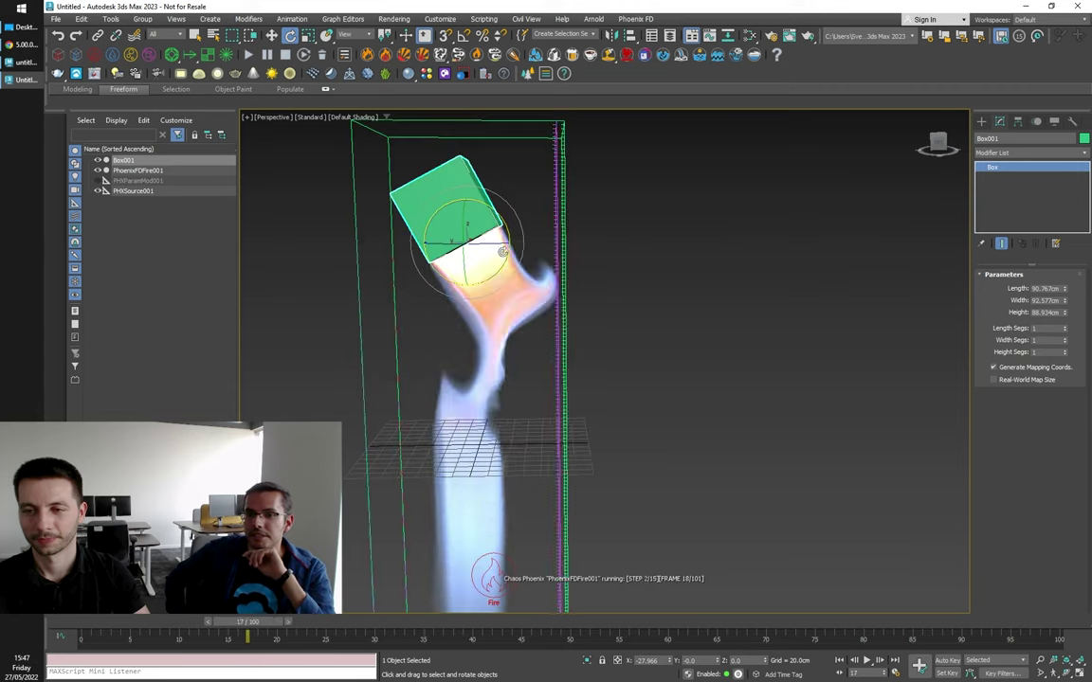
scroll(507, 261, "up", 2)
scroll(507, 261, "down", 3)
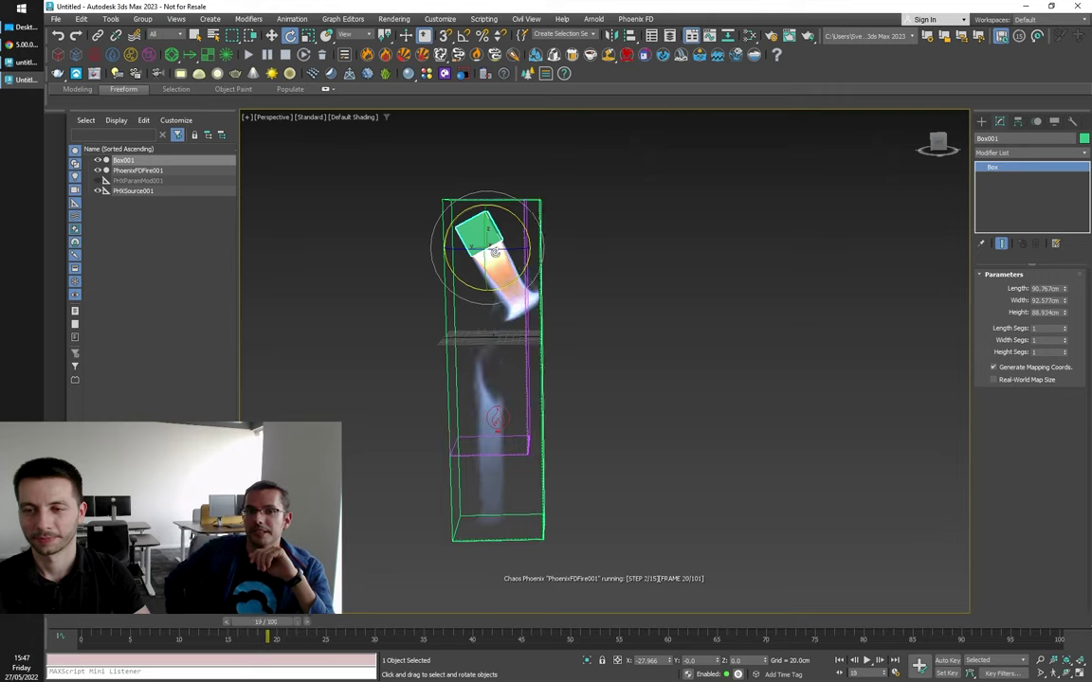
Step: Rotate the box further around X to about -120 degrees while the fire simulation keeps running
left_click_drag(512, 245, 406, 196)
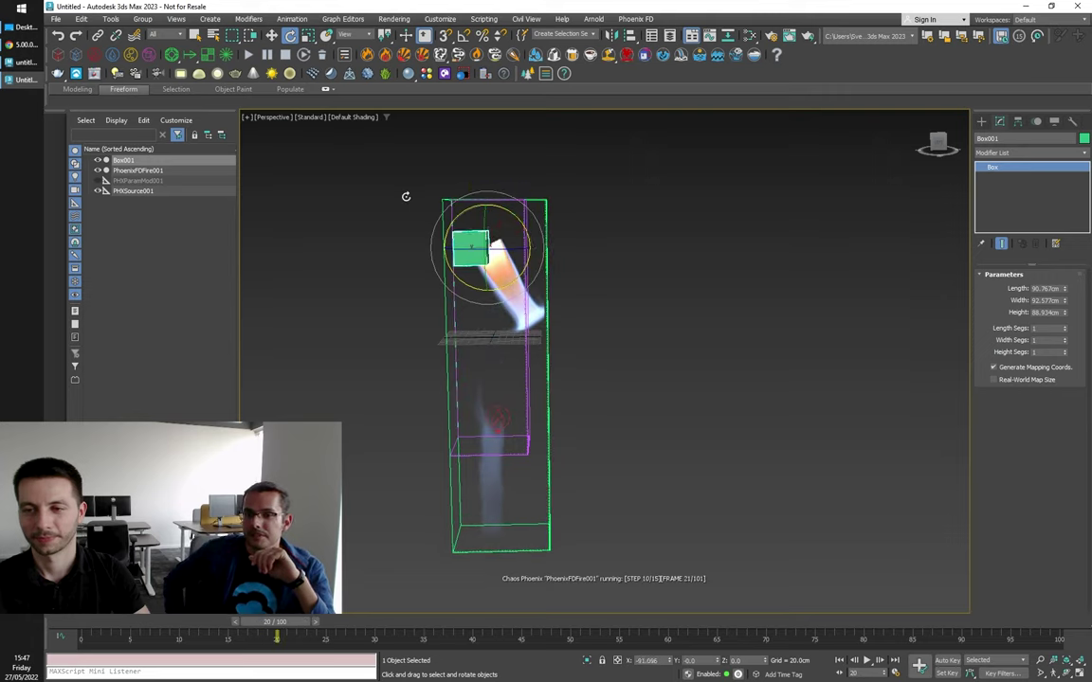
left_click_drag(527, 236, 488, 209)
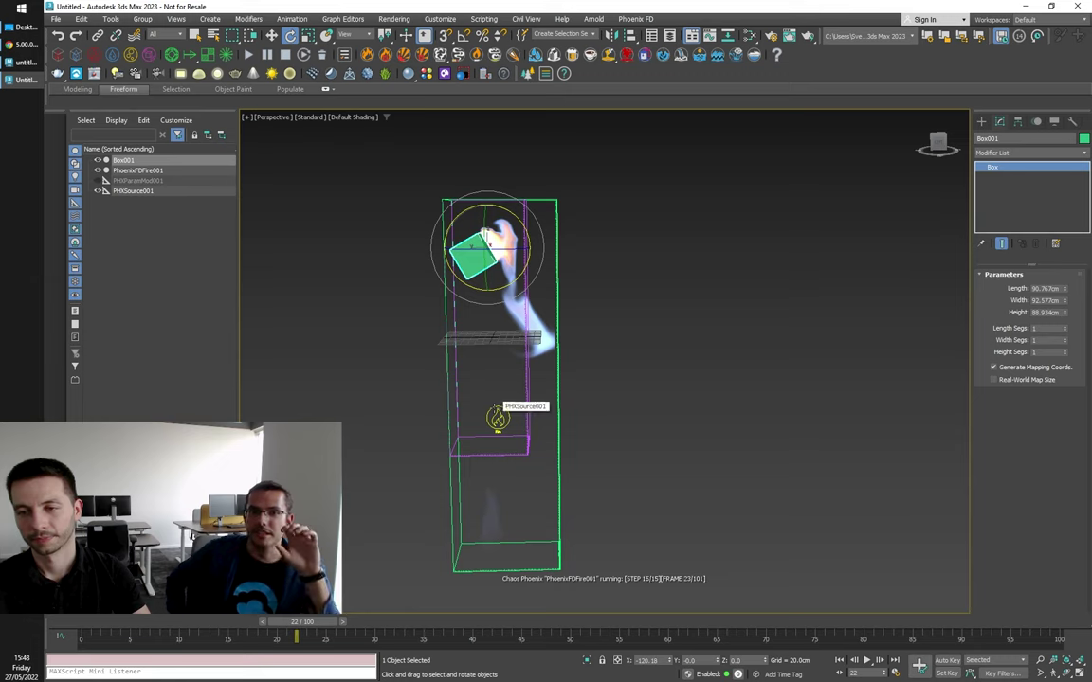
Step: Open the Discharge Modifier linked to the fire source's Outgoing Velocity and examine its modify-by and Space options
left_click(494, 415)
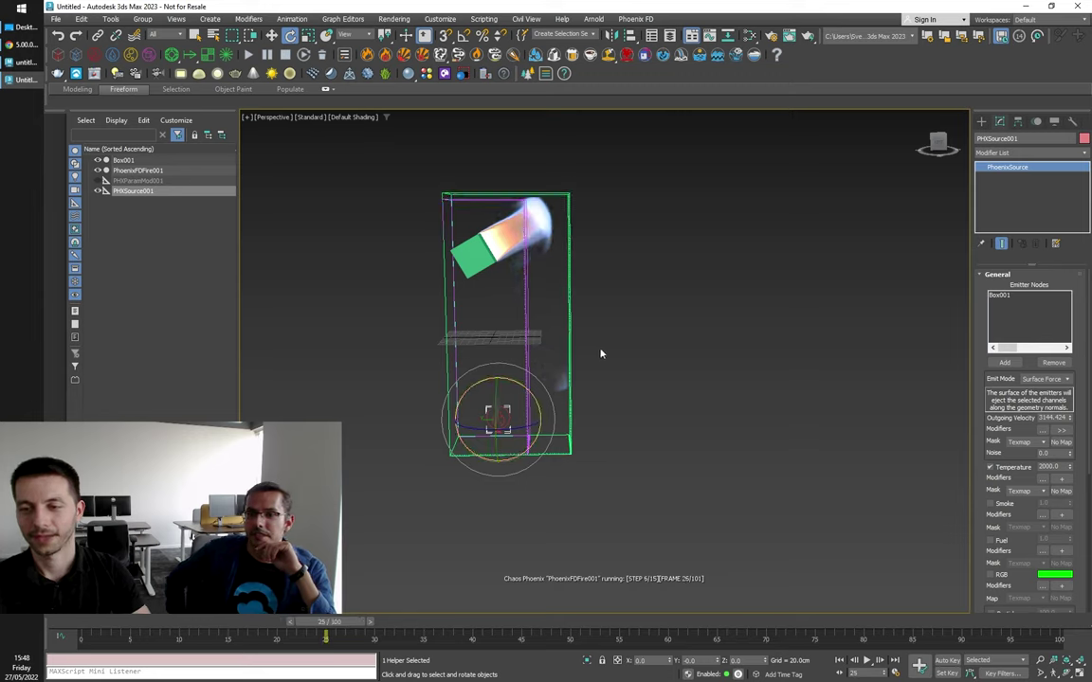
middle_click_drag(611, 357, 640, 381, "alt")
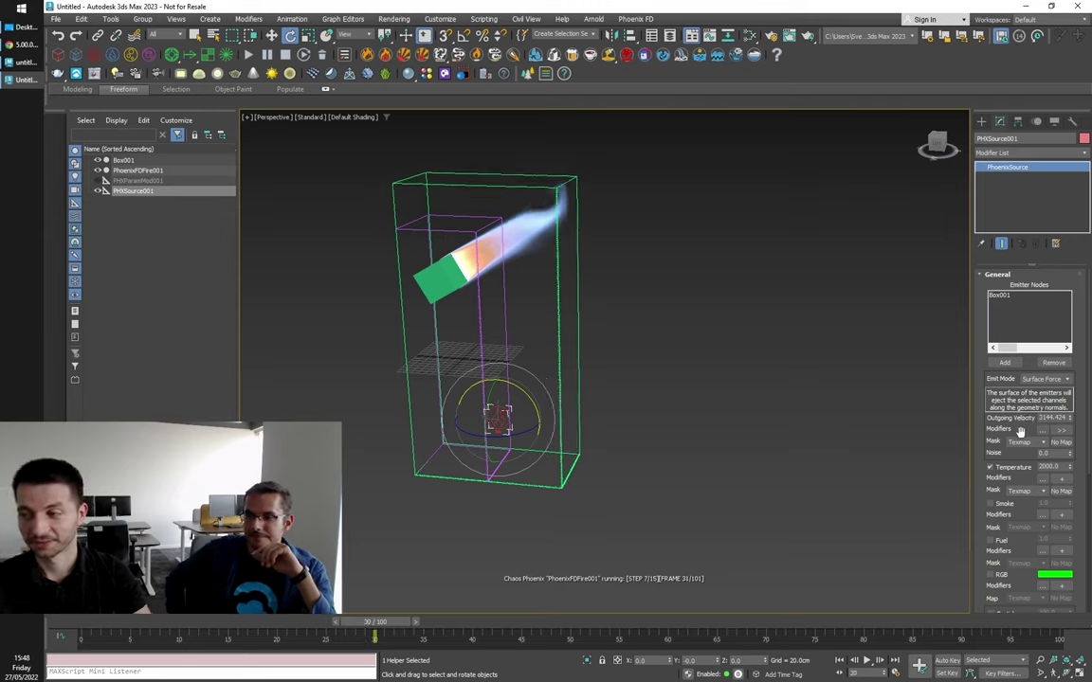
left_click_drag(1020, 431, 1020, 424)
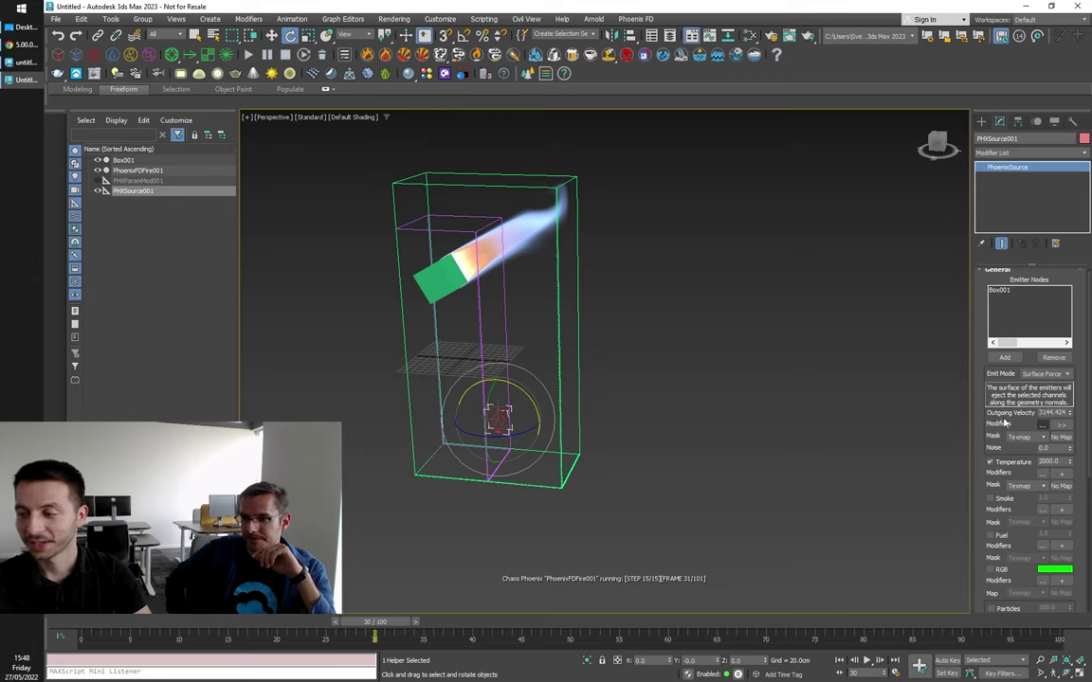
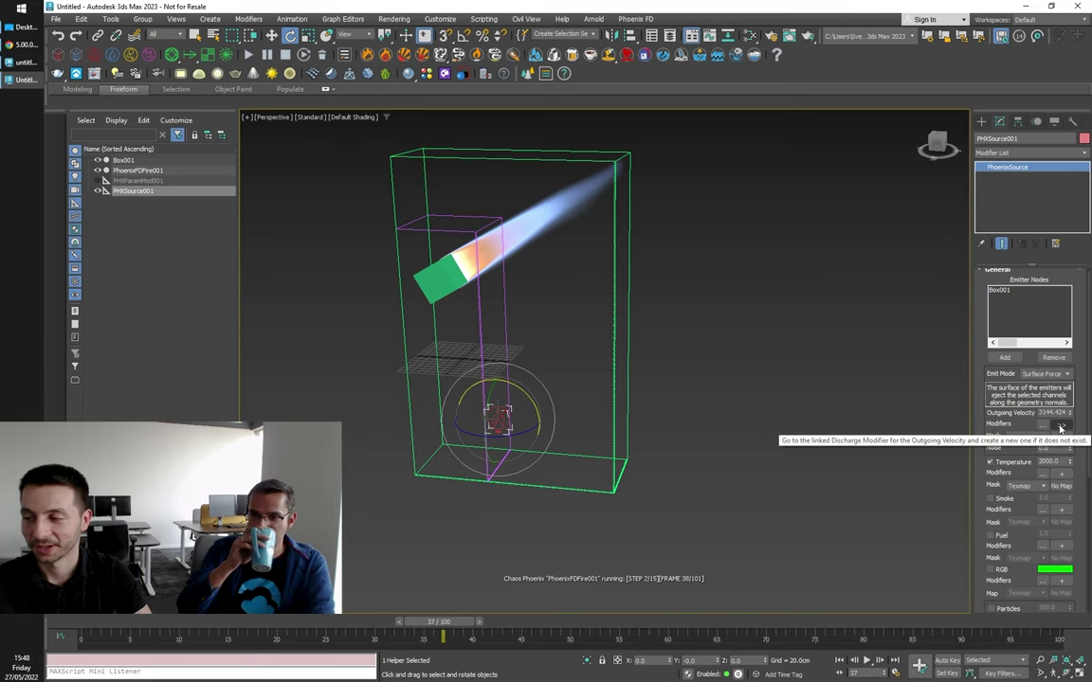
left_click(1060, 427)
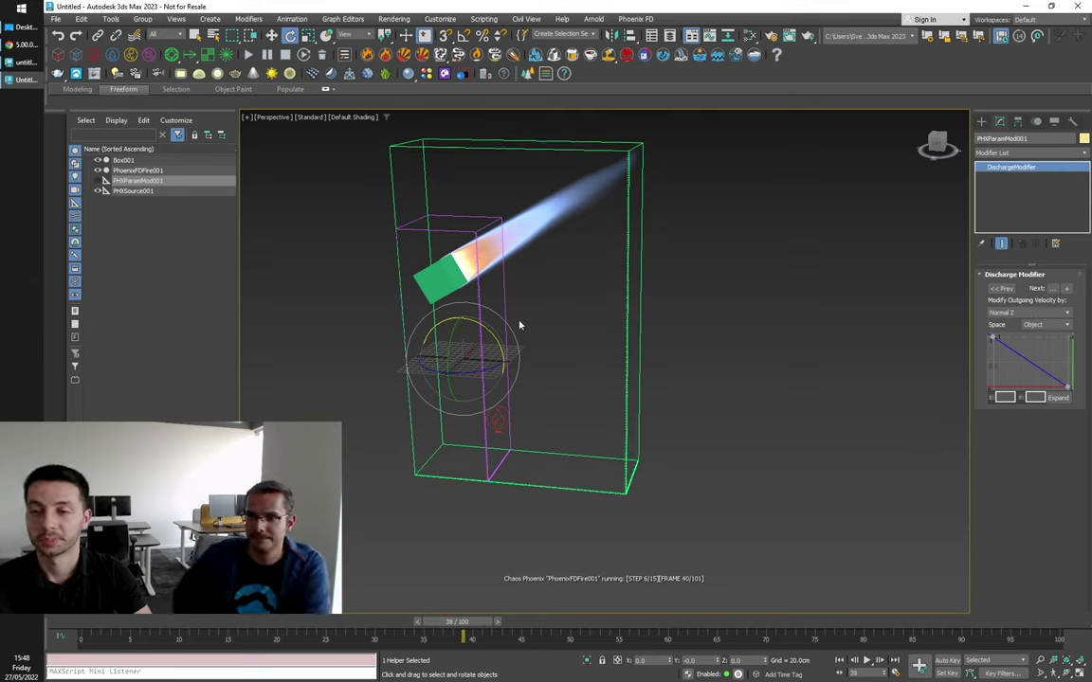
left_click(1002, 313)
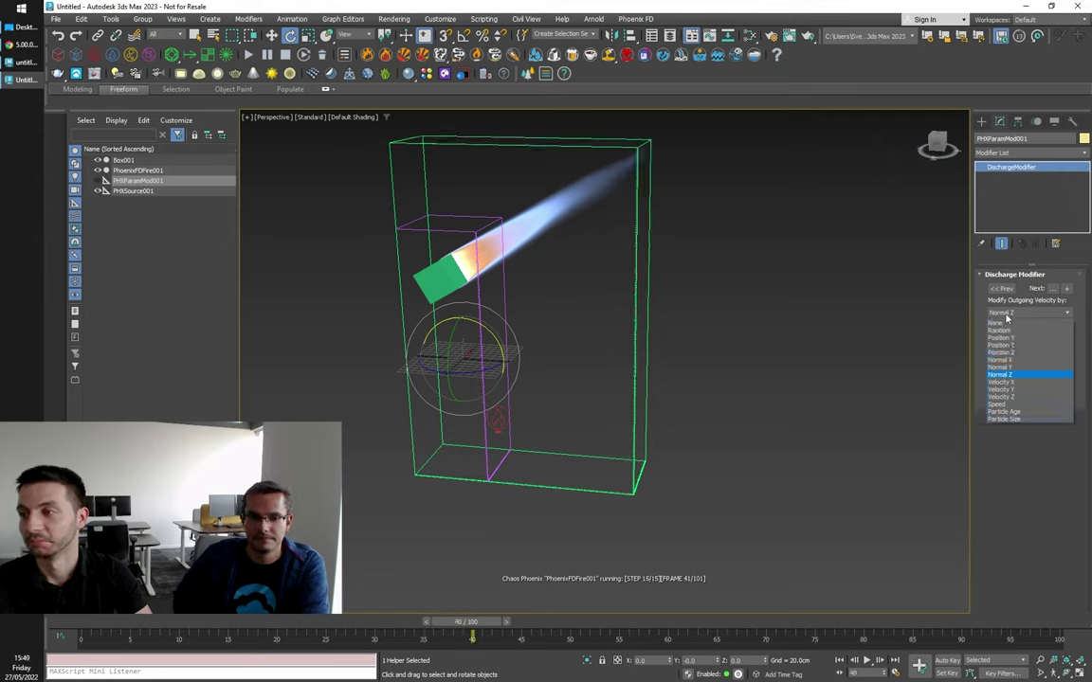
left_click(1006, 319)
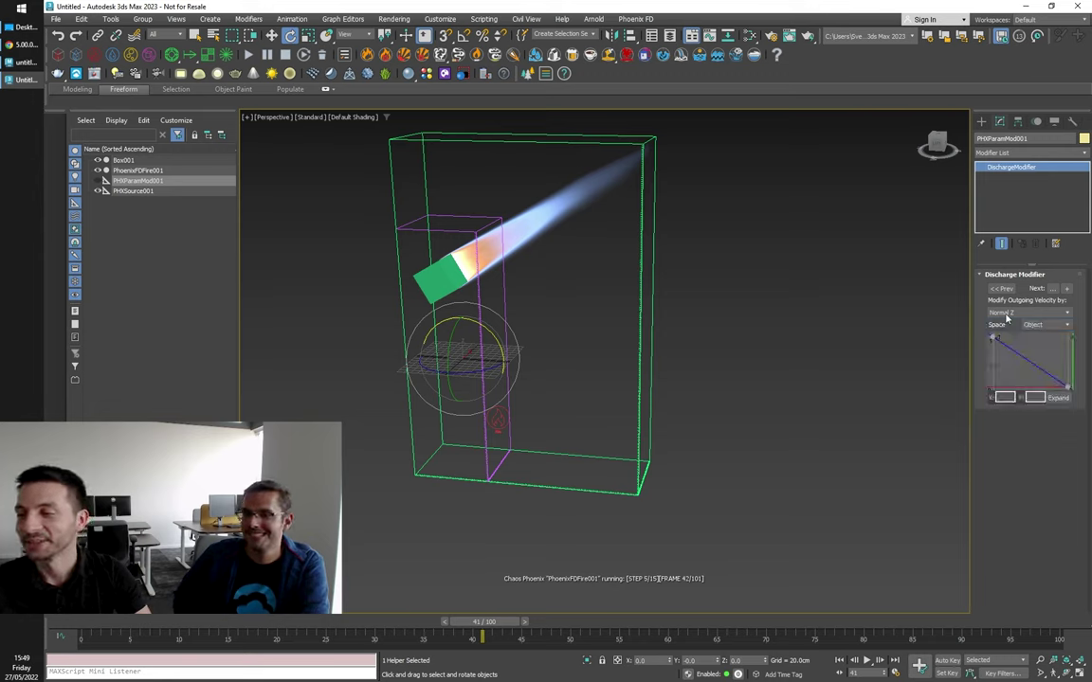
left_click(1011, 314)
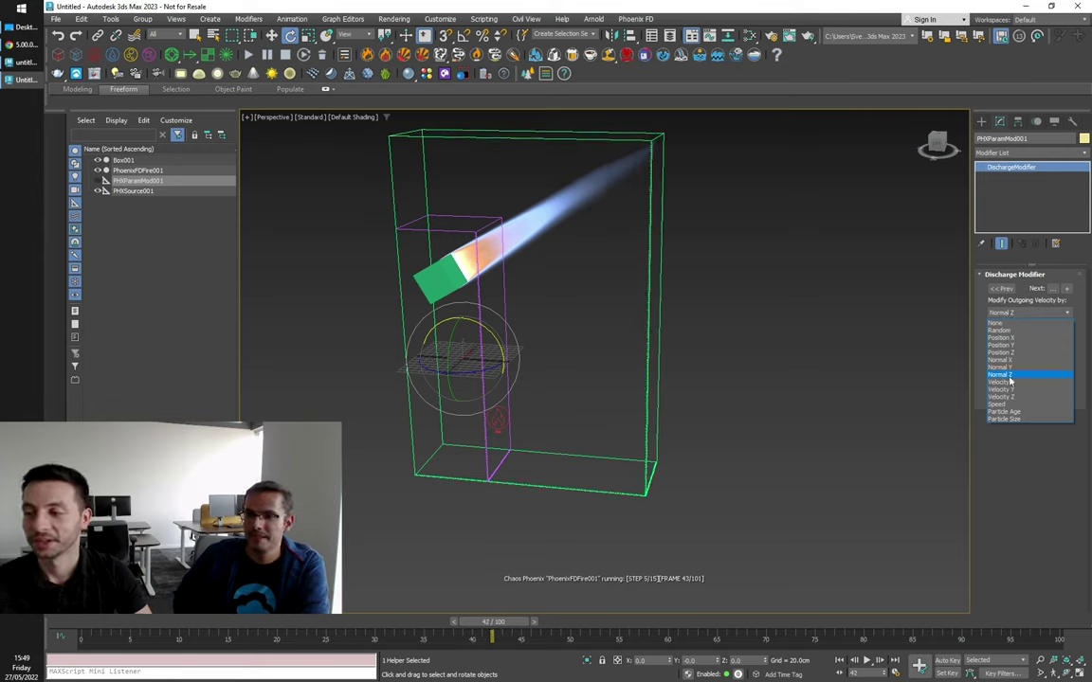
left_click(1007, 315)
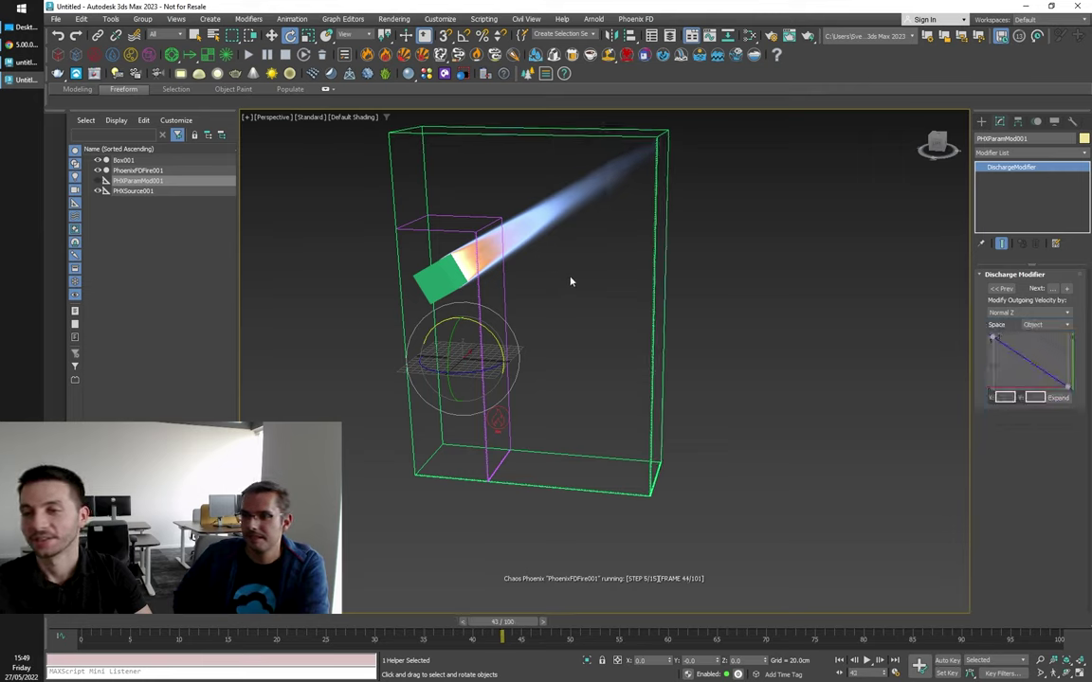
left_click(1049, 334)
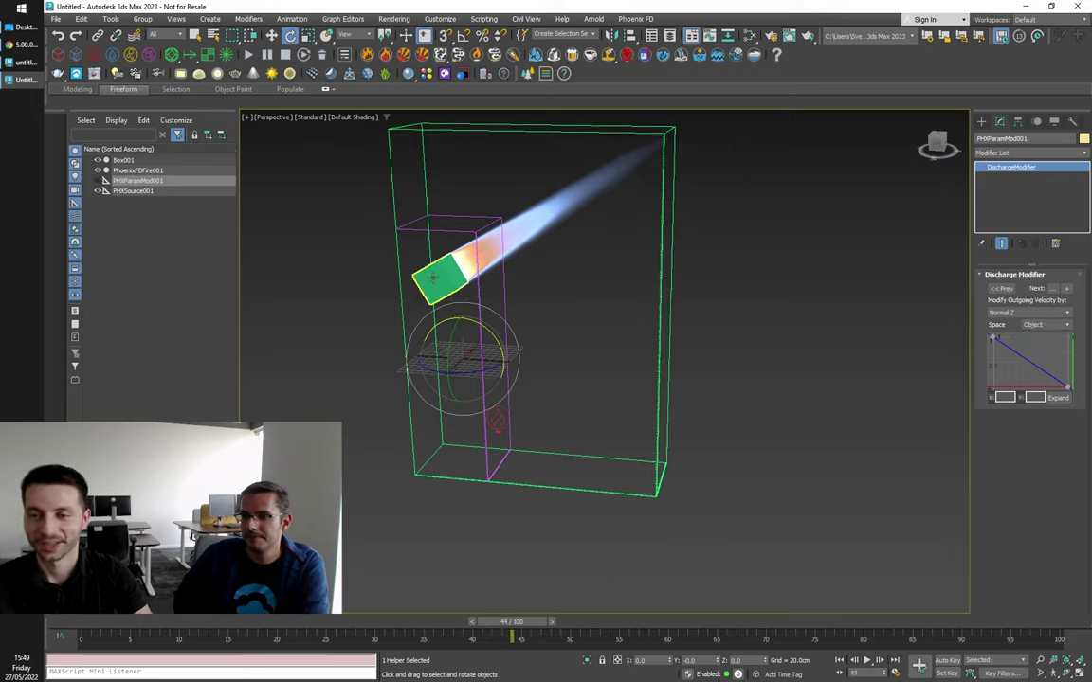
Step: Set the Space of the fire source's Discharge Modifier to World and restart the fire simulation
left_click(546, 338)
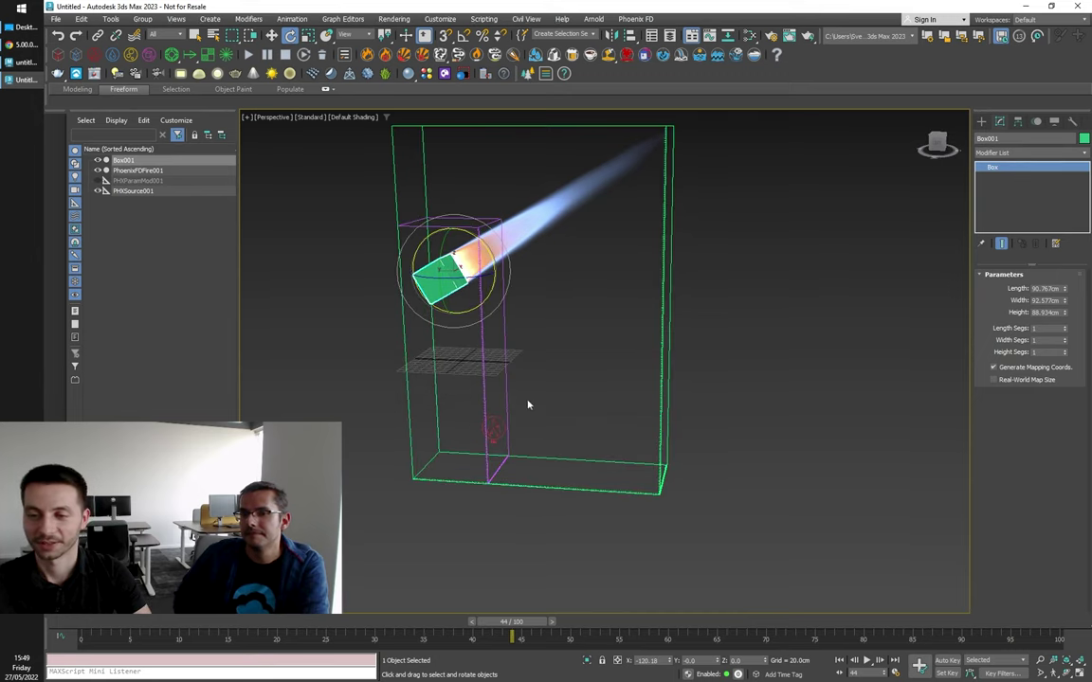
left_click(492, 428)
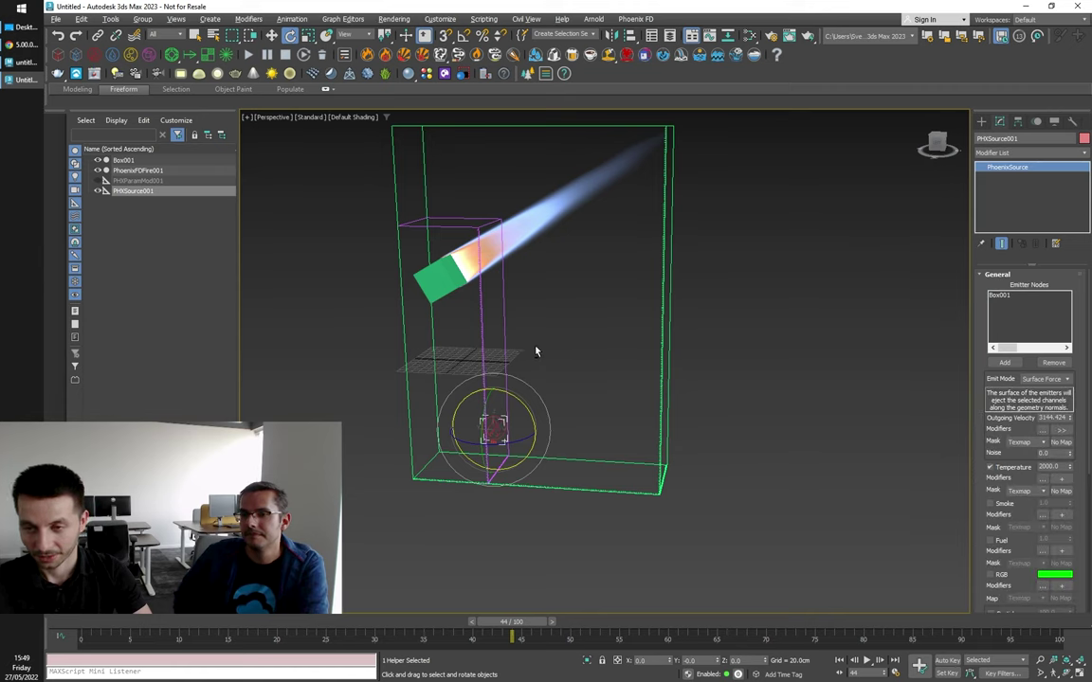
middle_click_drag(536, 347, 533, 345, "alt")
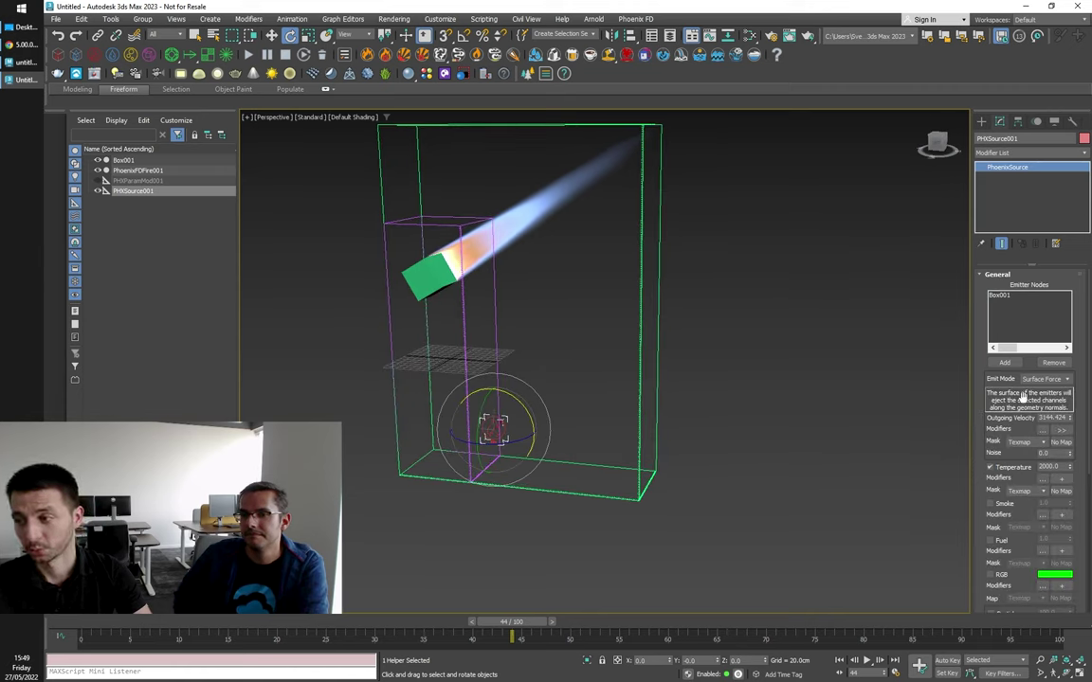
left_click(1063, 431)
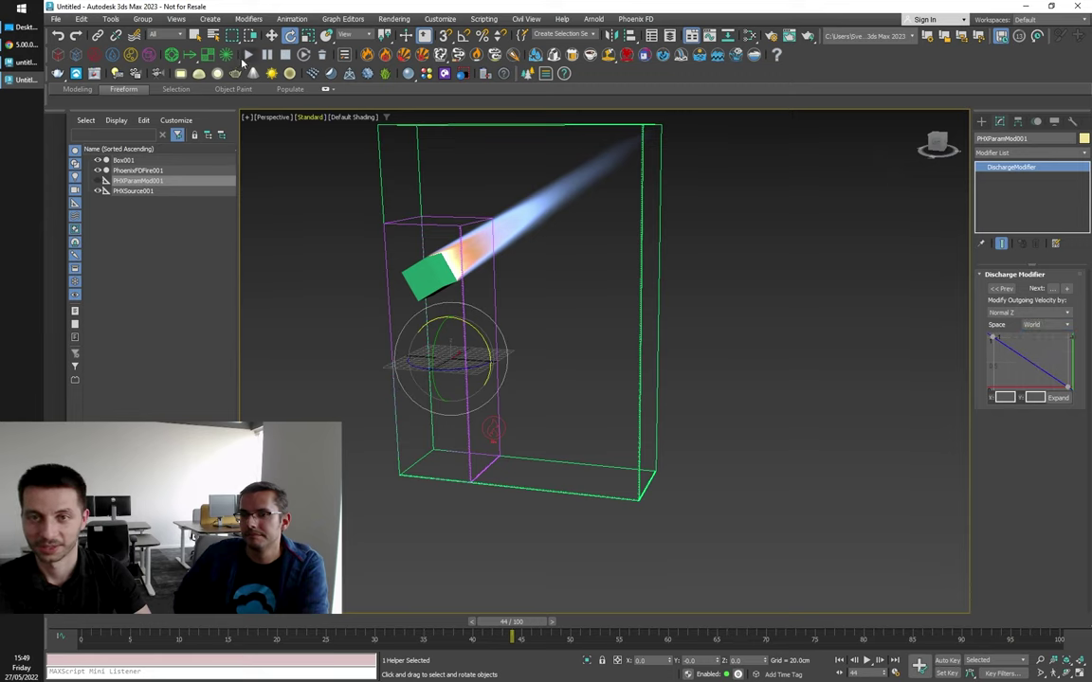
left_click(247, 55)
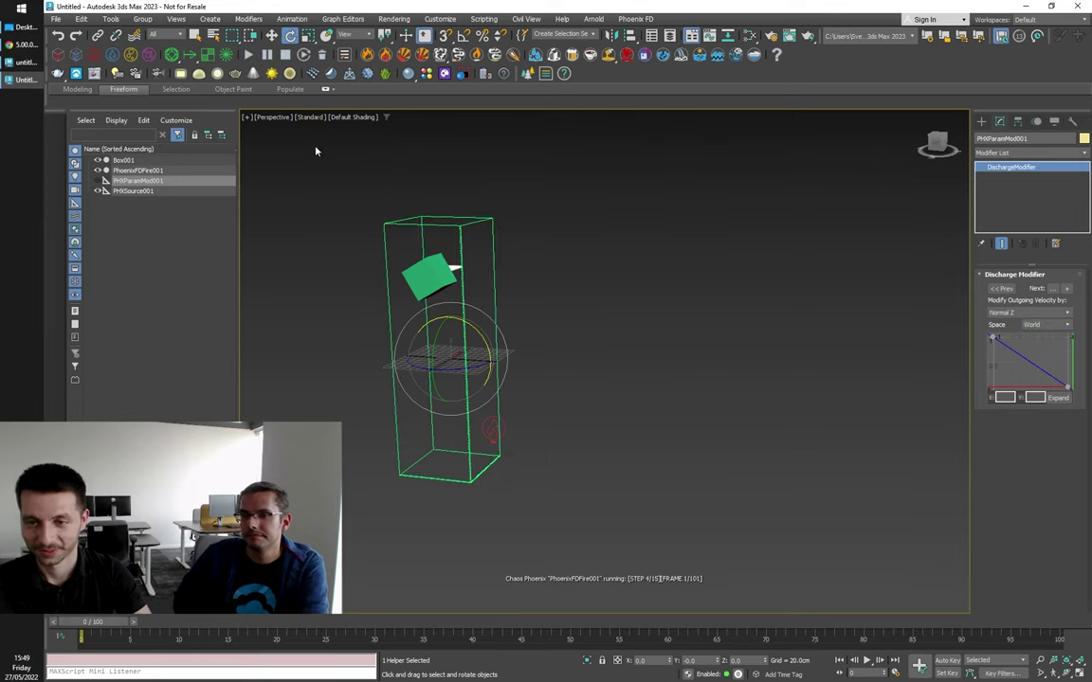
Step: Rotate the box around X to about 112 degrees and on to about 55 degrees during the simulation
middle_click_drag(473, 241, 560, 266, "alt")
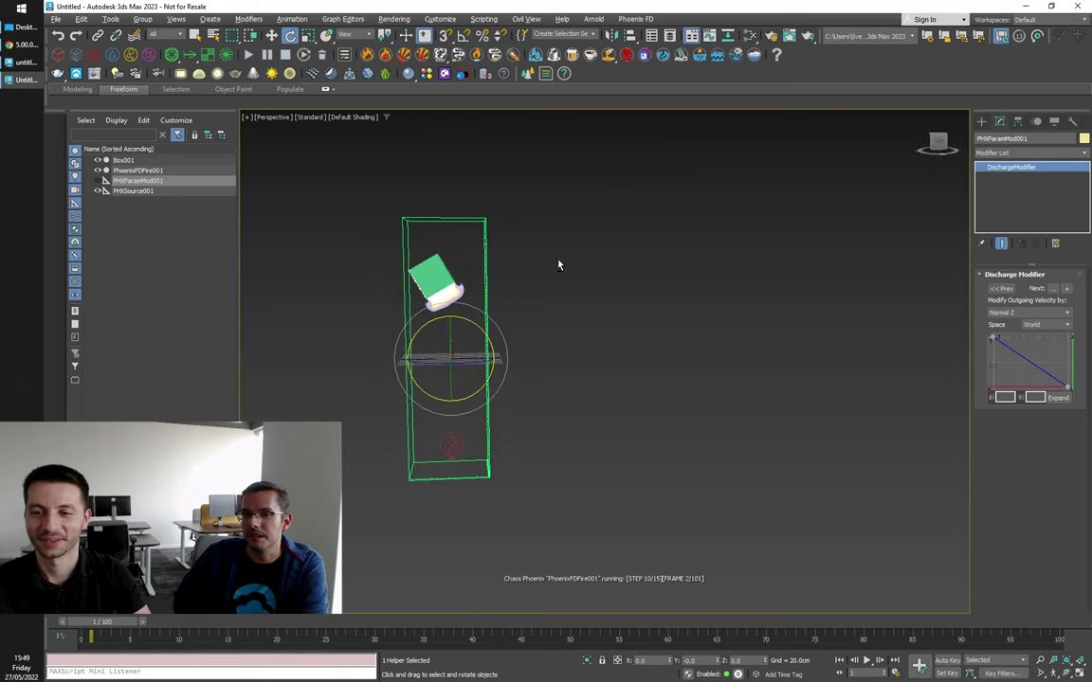
left_click(451, 271)
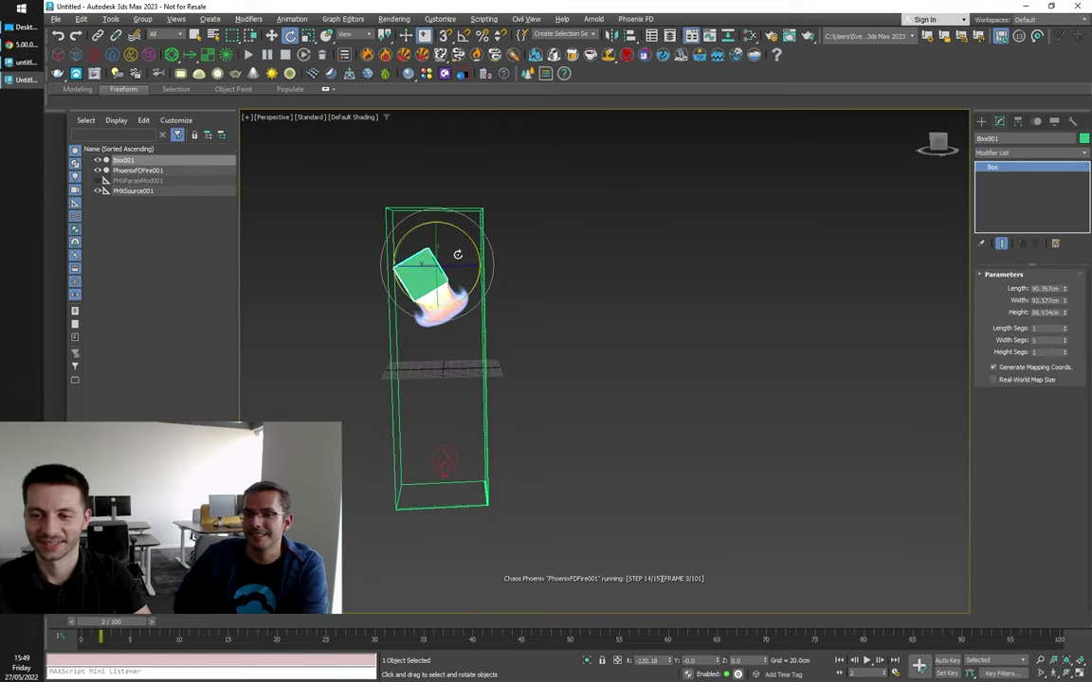
left_click_drag(464, 239, 236, 239)
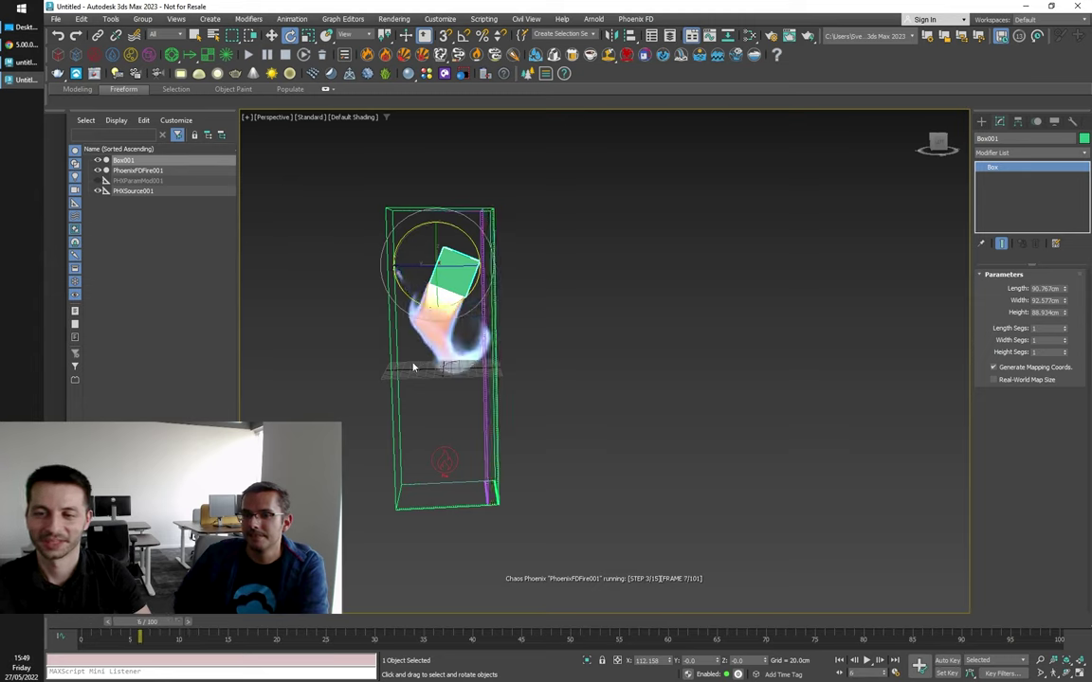
left_click_drag(474, 249, 364, 240)
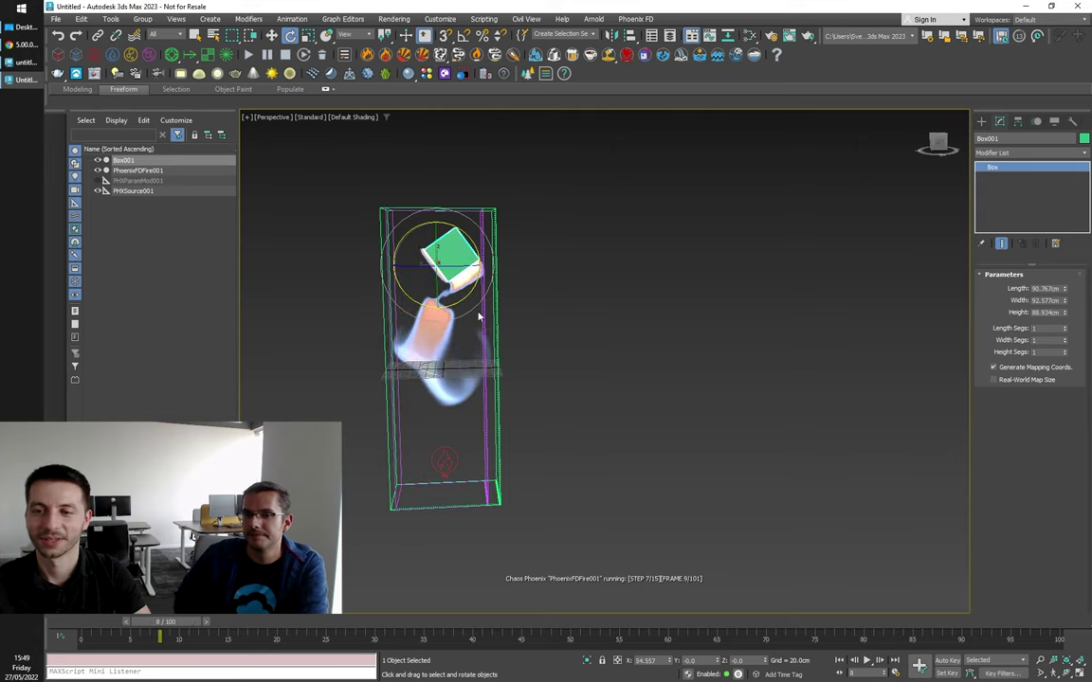
Step: Examine from several distances and angles which faces of the rotated box emit fire and in which direction
mouse_move(525, 310)
middle_mouse_down("alt")
mouse_move(553, 314)
mouse_move(520, 316)
mouse_move(529, 309)
middle_mouse_up("alt")
scroll(431, 265, "up", 5)
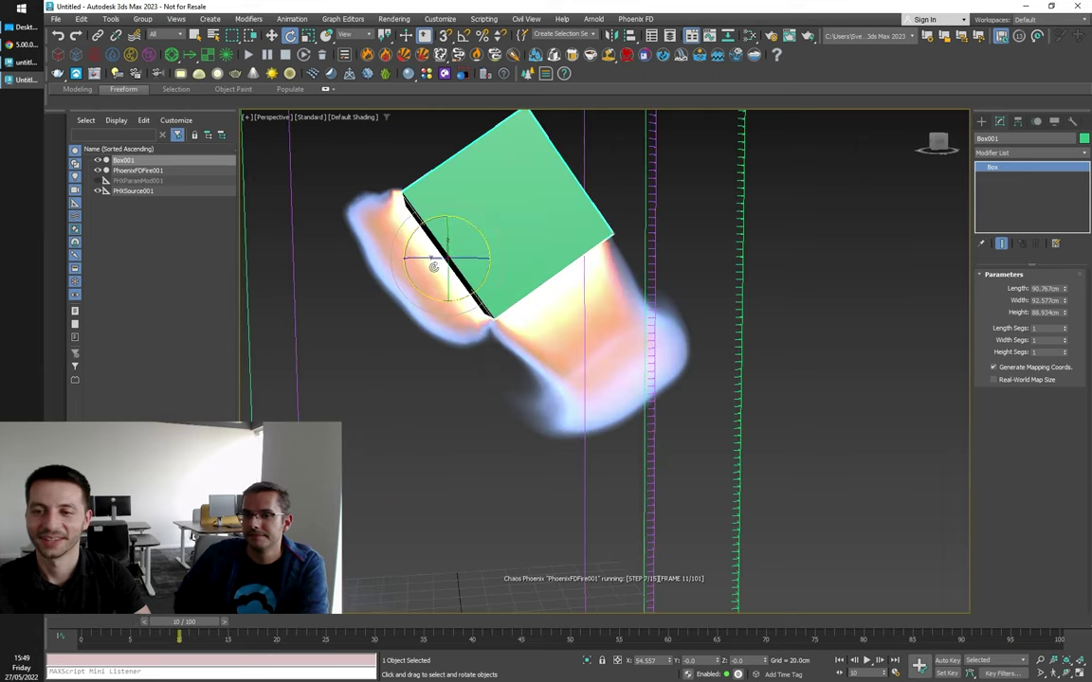
scroll(433, 268, "down", 5)
middle_click_drag(433, 268, 435, 303, "alt")
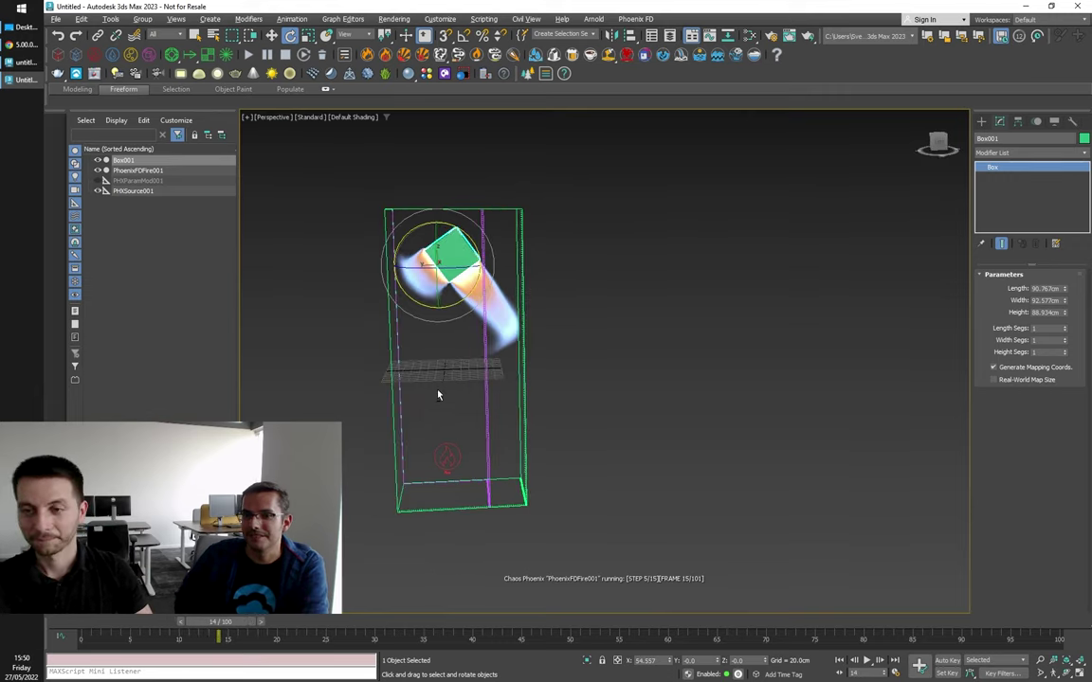
left_click(462, 457)
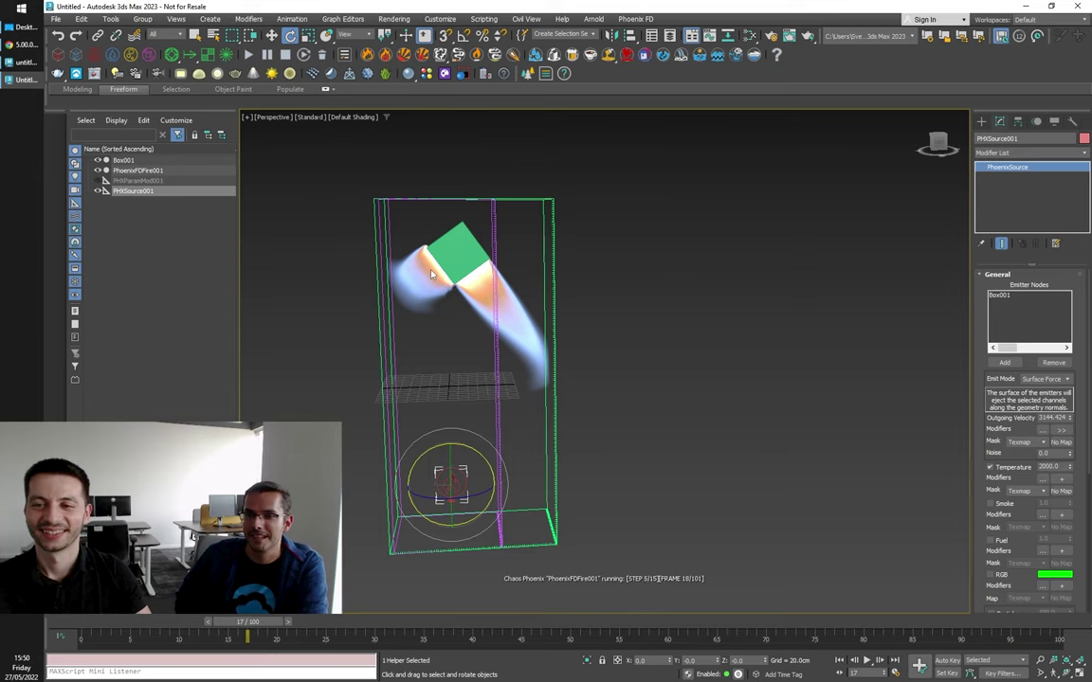
middle_click_drag(474, 336, 556, 368, "alt")
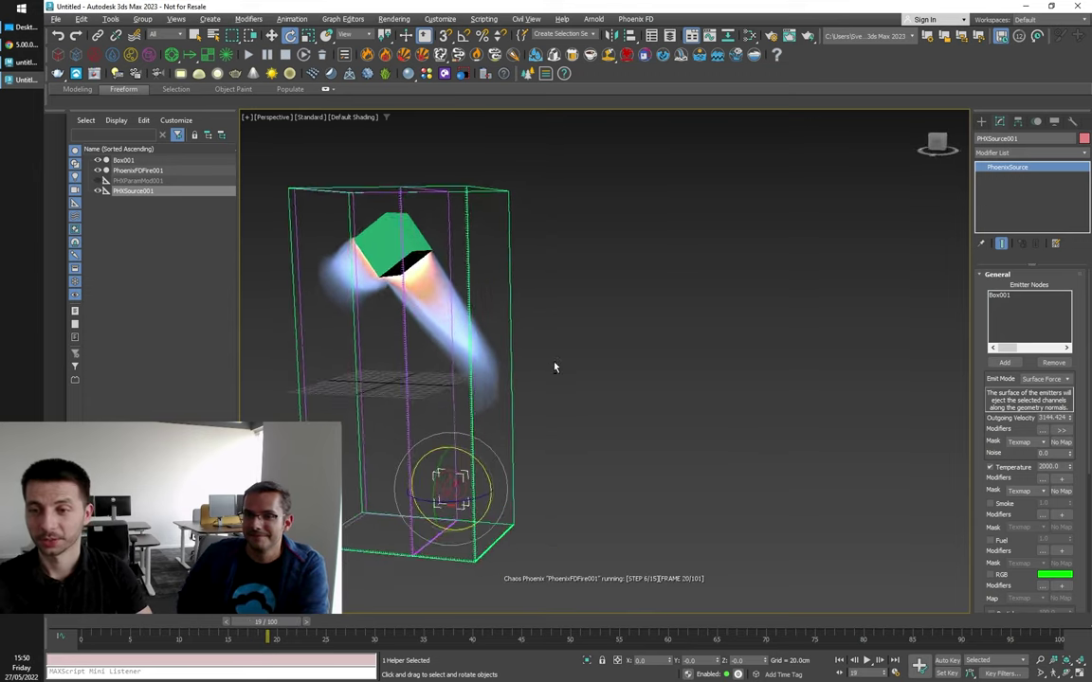
scroll(458, 281, "down", 3)
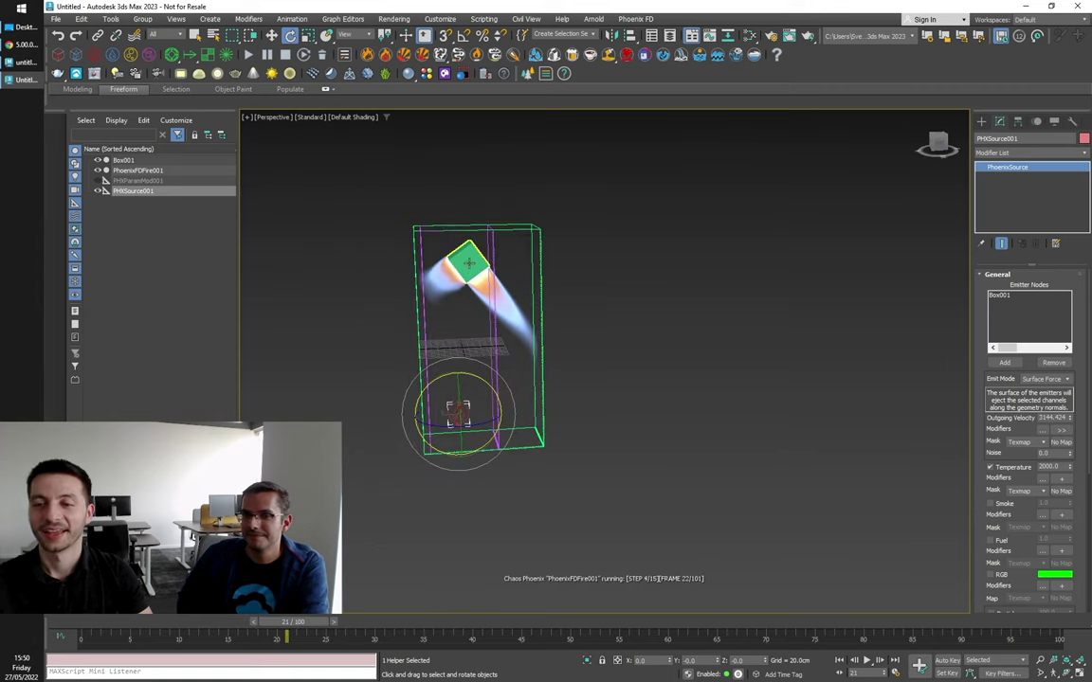
scroll(464, 302, "up", 3)
mouse_move(482, 319)
middle_mouse_down("alt")
mouse_move(490, 334)
mouse_move(480, 324)
middle_mouse_up("alt")
scroll(482, 307, "down", 3)
scroll(482, 308, "up", 3)
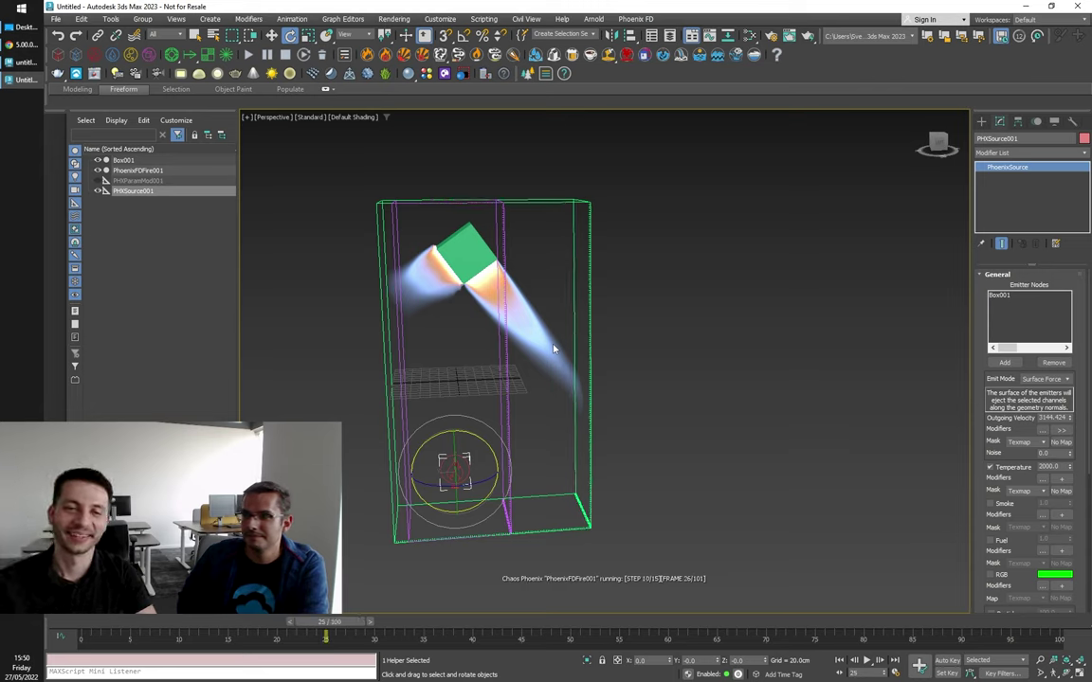
Step: Reset the scene to an empty one without saving the changes
left_click(56, 19)
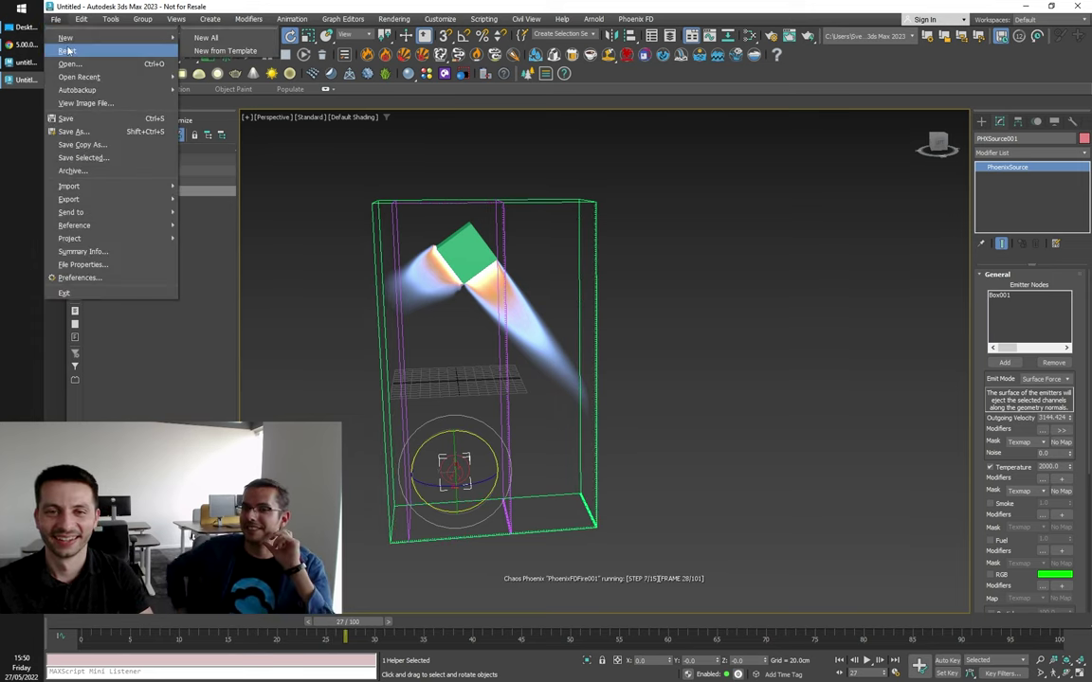
left_click(67, 50)
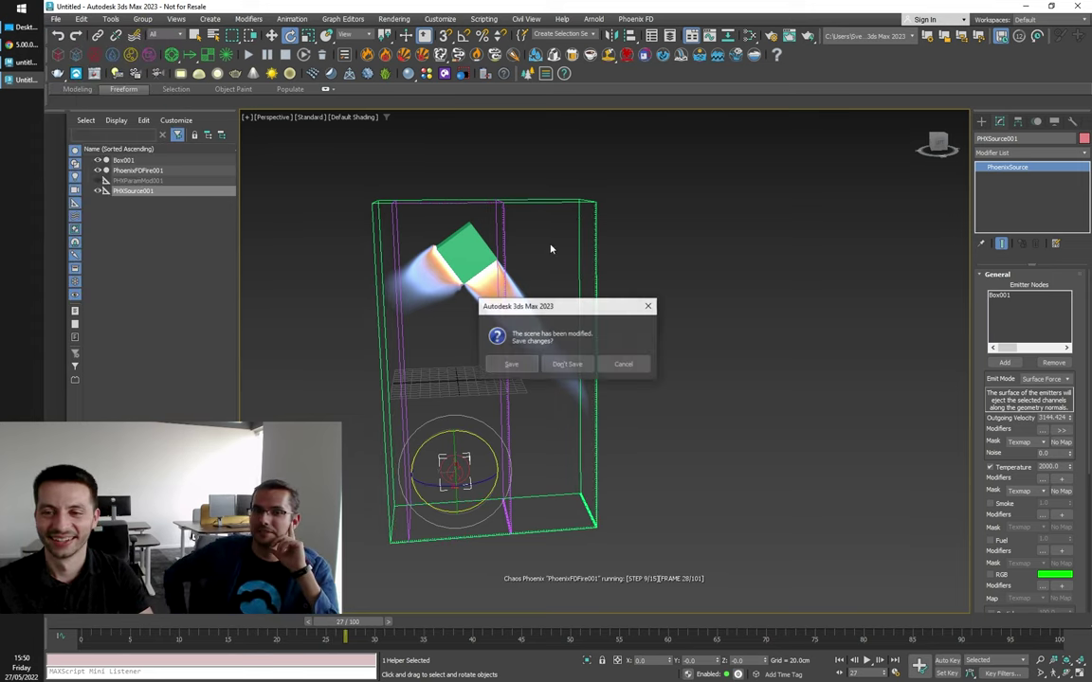
left_click(567, 365)
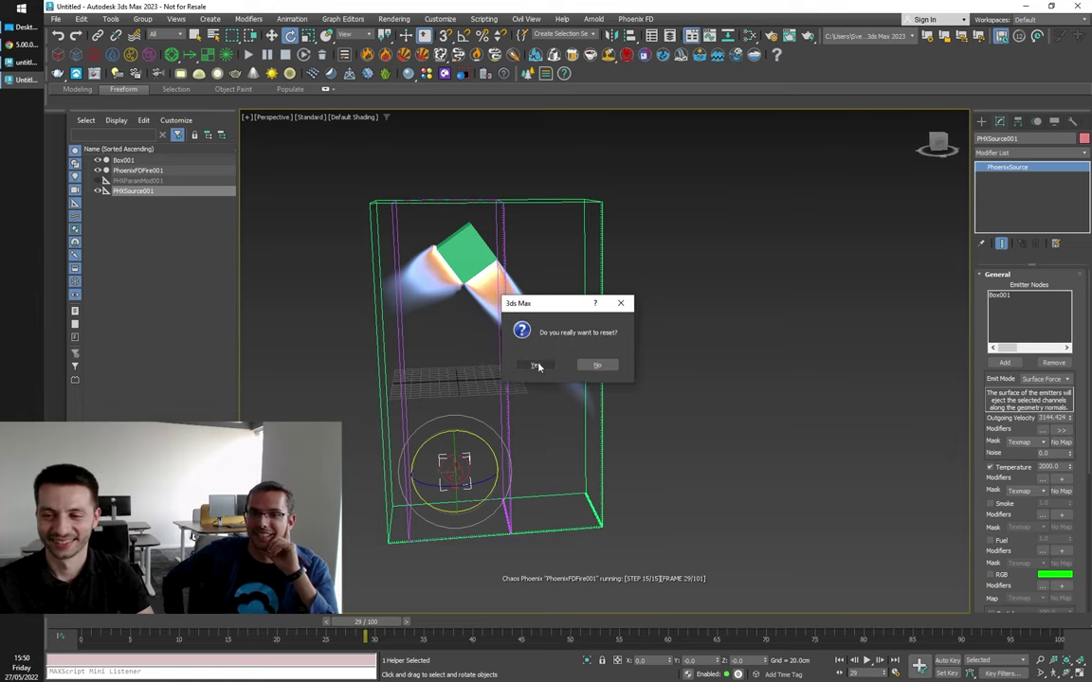
left_click(536, 365)
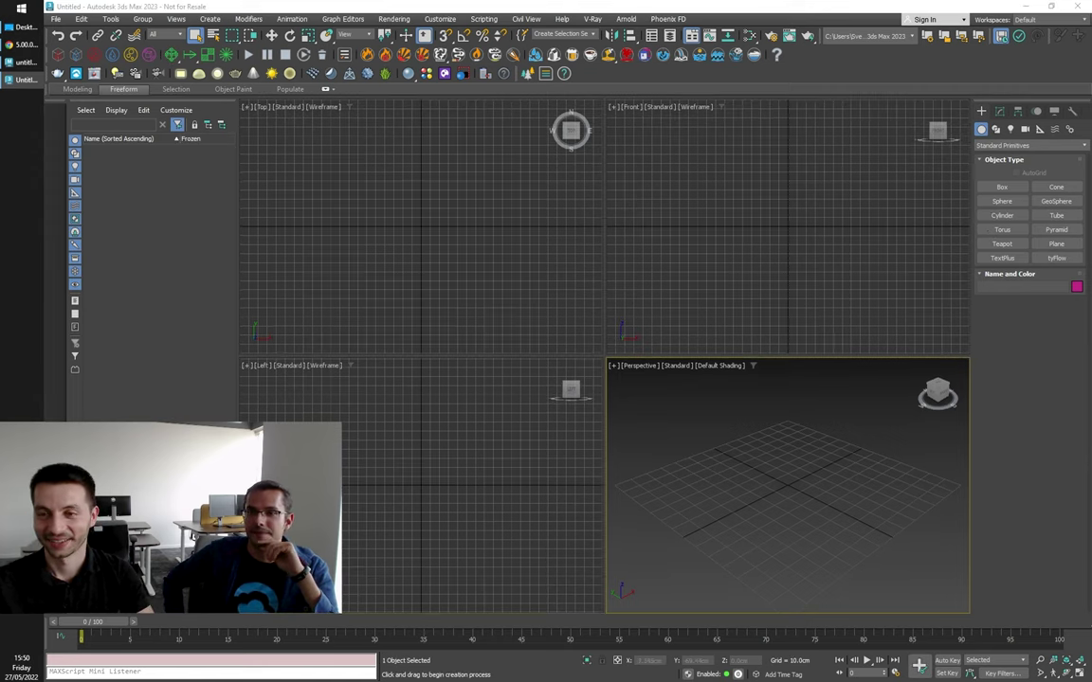
Step: Create a sphere with a radius of about 19 cm near the grid's centre and maximize the Perspective viewport
left_click(1006, 201)
left_click_drag(780, 488, 806, 473)
key("alt+w")
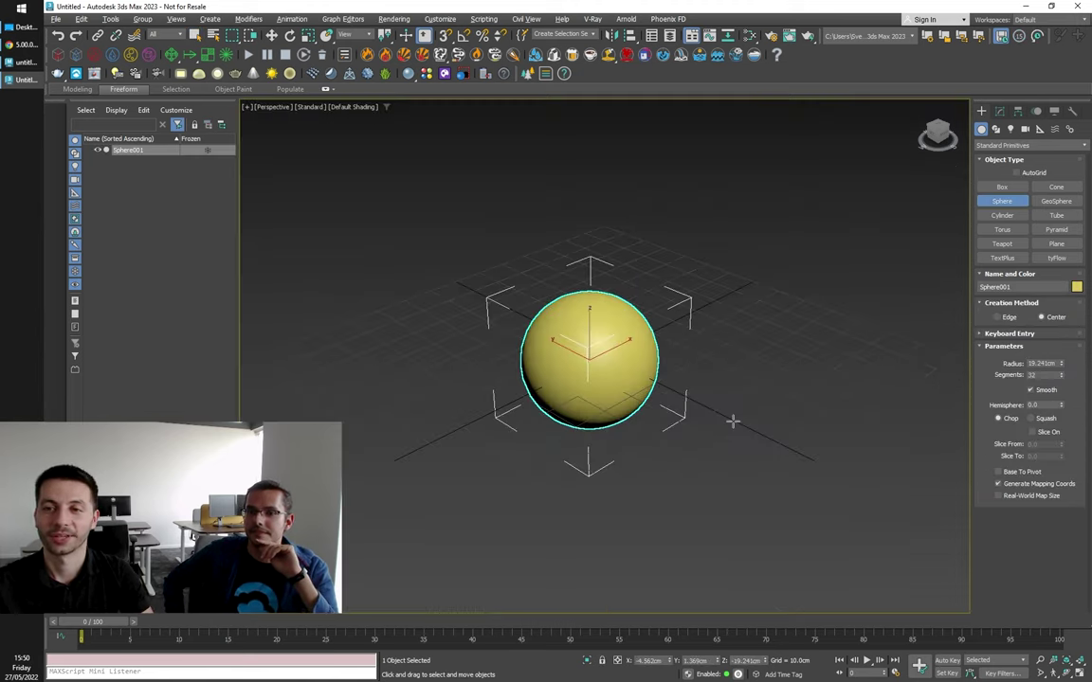
key("w")
scroll(623, 319, "down", 2)
scroll(623, 318, "up", 2)
middle_click_drag(621, 346, 592, 349, "alt")
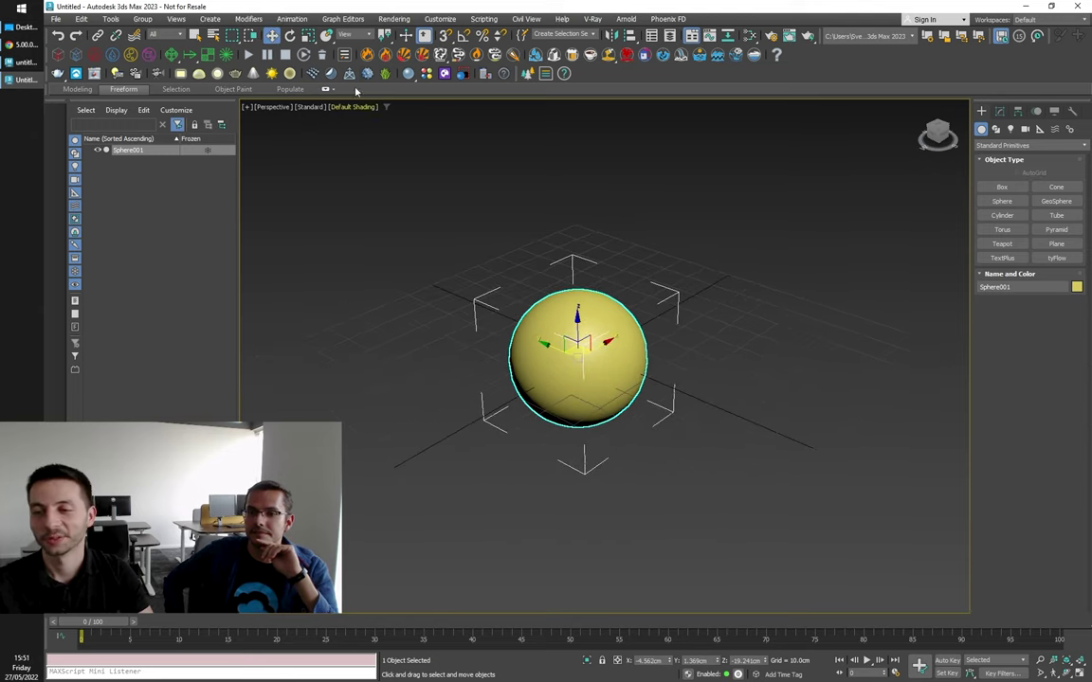
Step: Apply the Phoenix fire quick preset with turbulence to the sphere and start its simulation
left_click(367, 55)
middle_click_drag(661, 359, 649, 410, "alt")
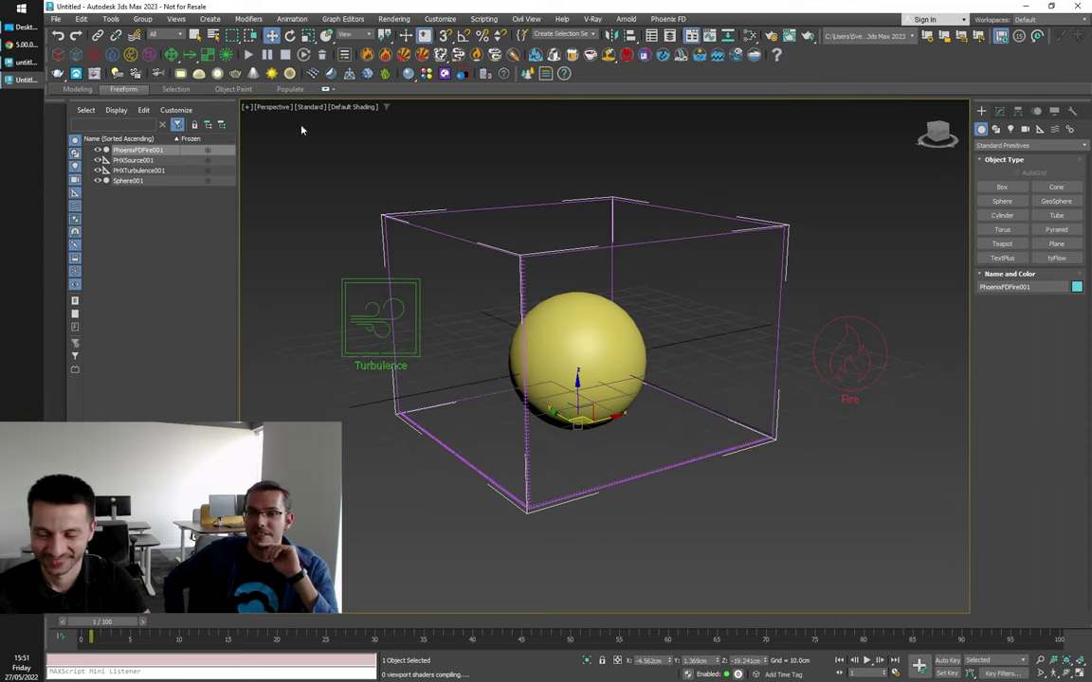
left_click(250, 55)
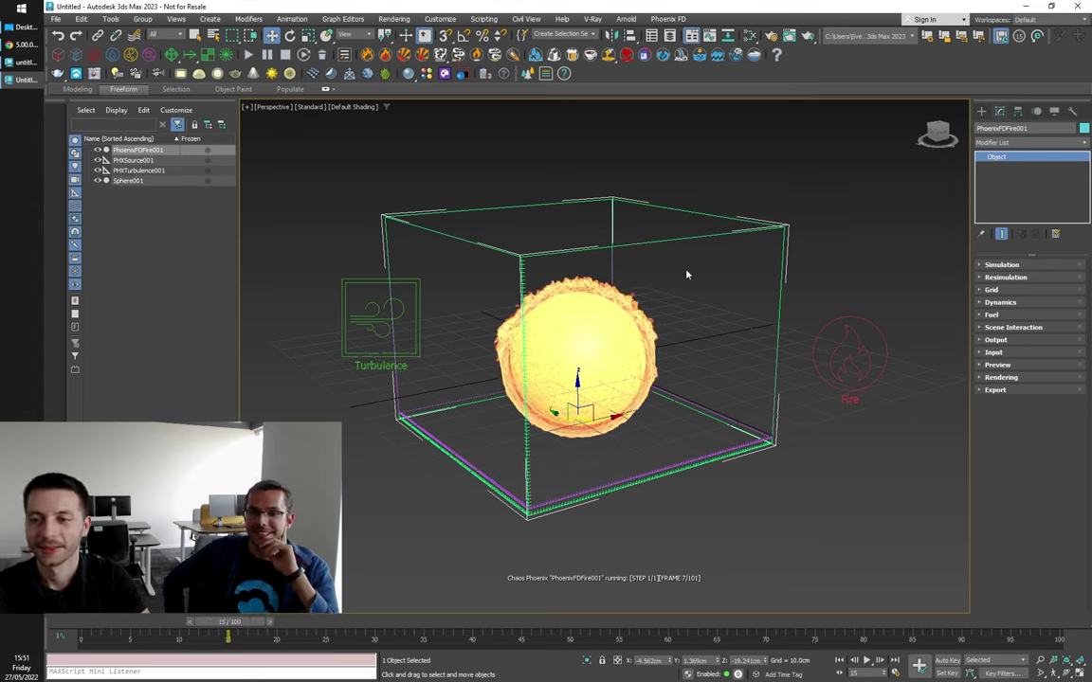
Step: Change the renderer to V-Ray GPU 5, update 2.3 and start an interactive IPR render of the burning sphere
mouse_move(649, 324)
middle_mouse_down("alt")
mouse_move(682, 328)
mouse_move(730, 295)
mouse_move(656, 313)
mouse_move(656, 349)
mouse_move(670, 350)
middle_mouse_up("alt")
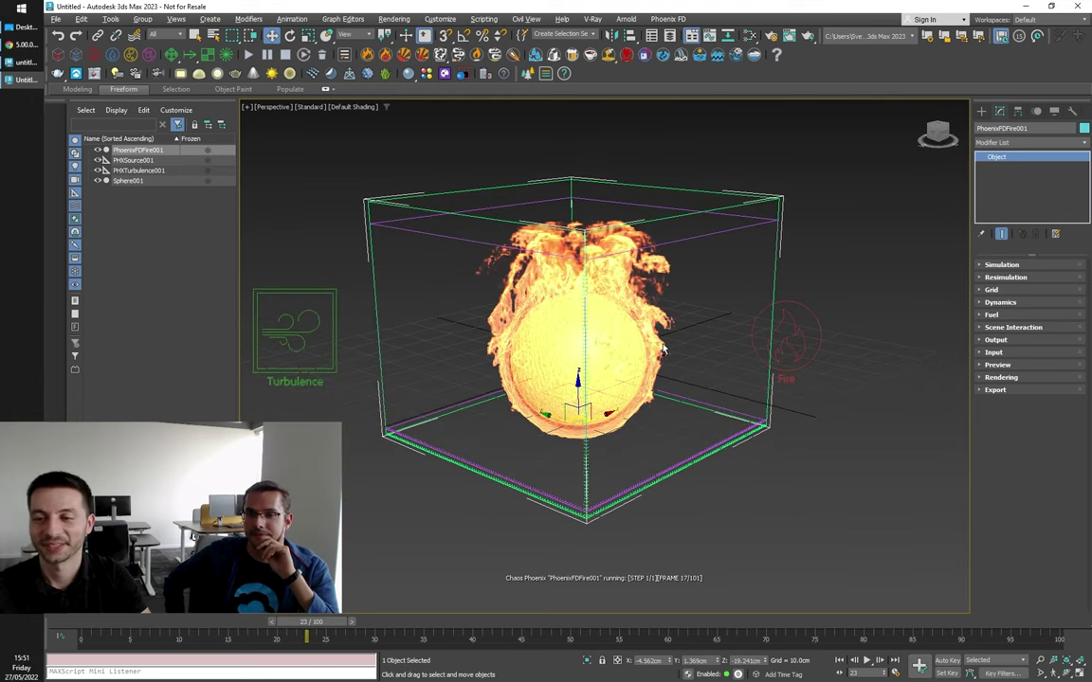
scroll(650, 341, "down", 3)
middle_click_drag(607, 339, 630, 356)
scroll(607, 355, "up", 3)
scroll(608, 345, "down", 3)
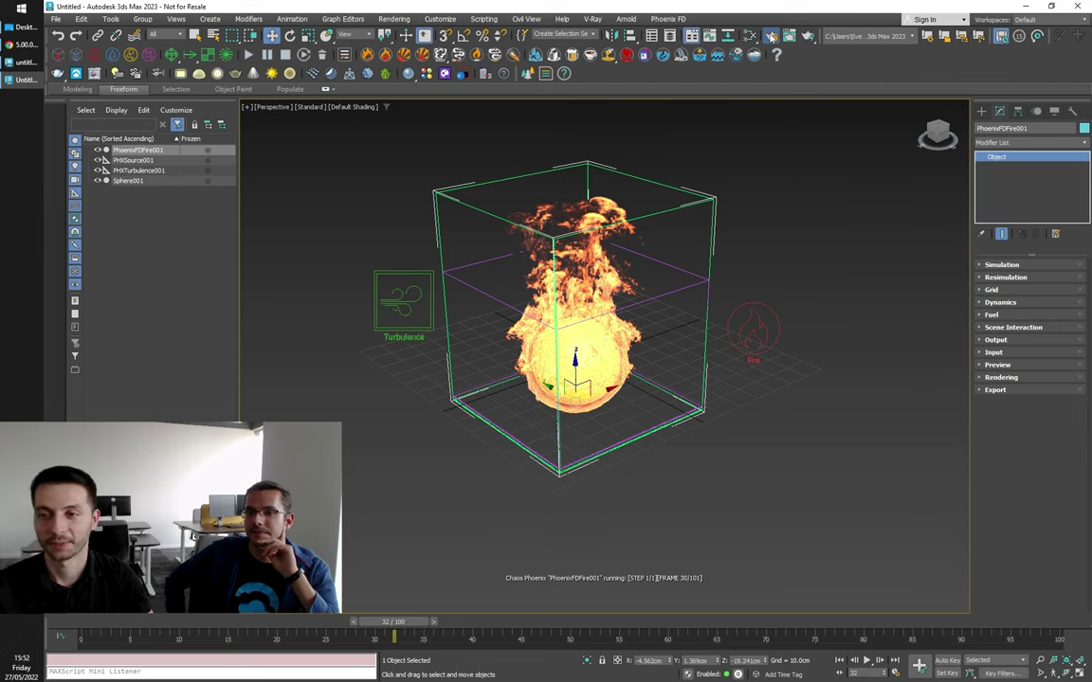
left_click(771, 35)
left_click(249, 195)
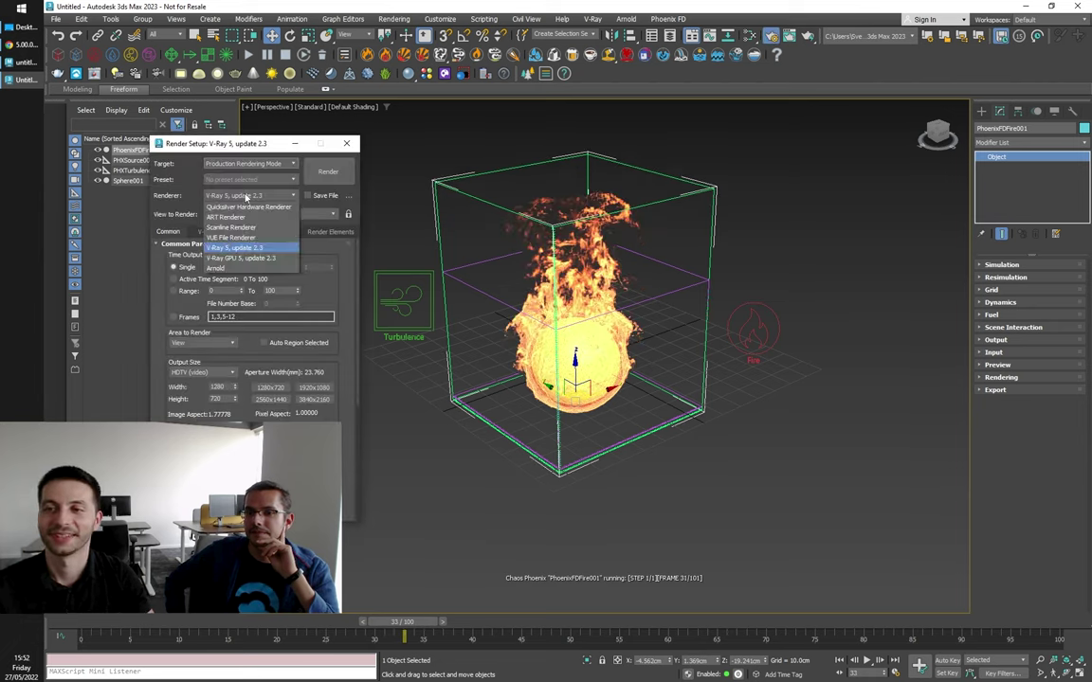
left_click(238, 259)
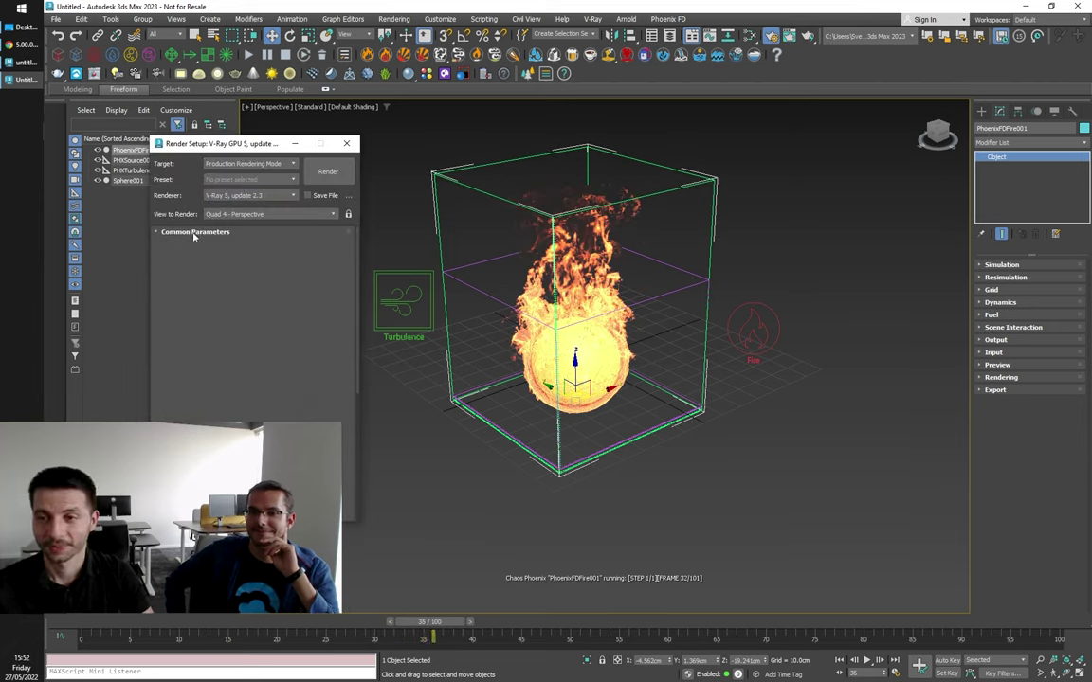
left_click(205, 233)
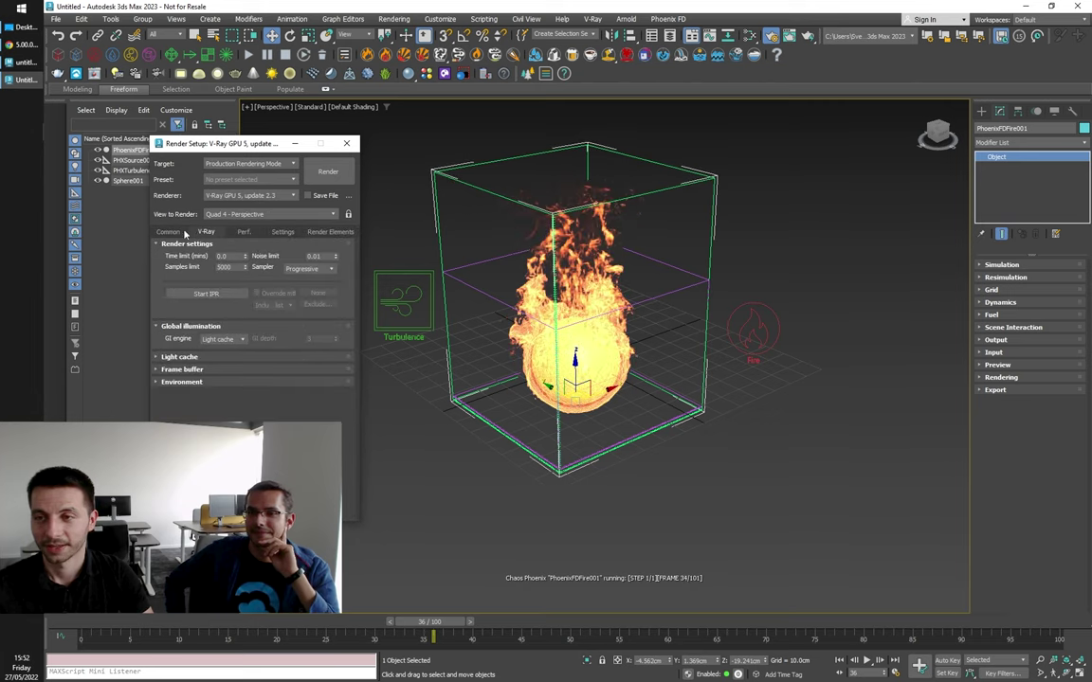
left_click(202, 295)
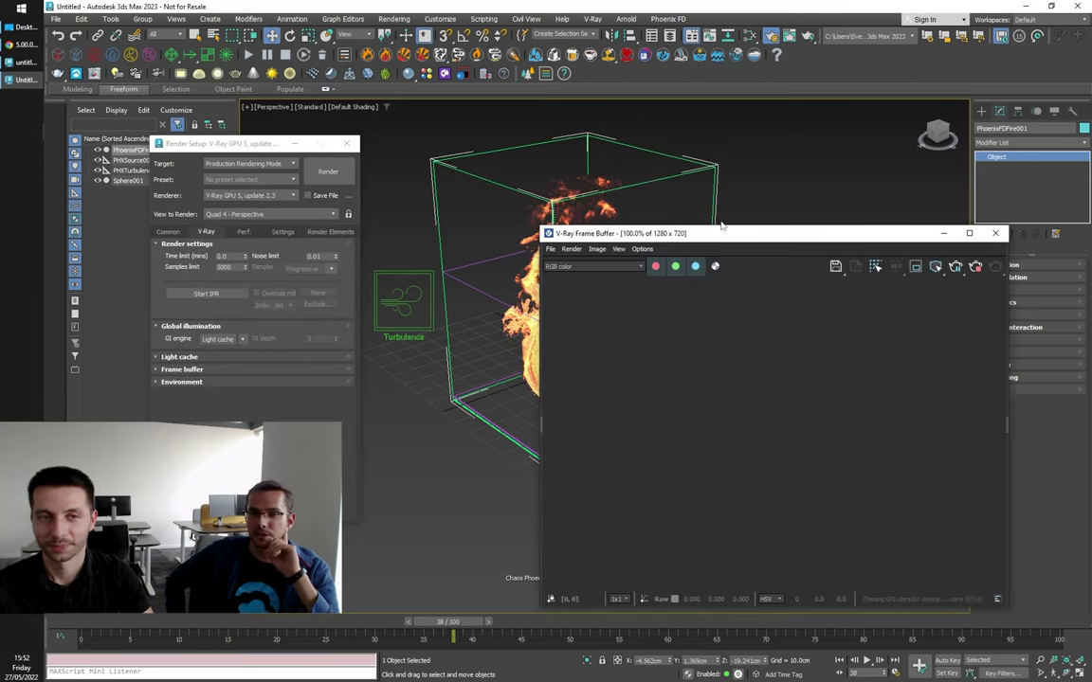
Step: Examine the sphere's fire in the interactive render at several magnifications while the simulation runs, and close the render settings
left_click_drag(701, 234, 805, 228)
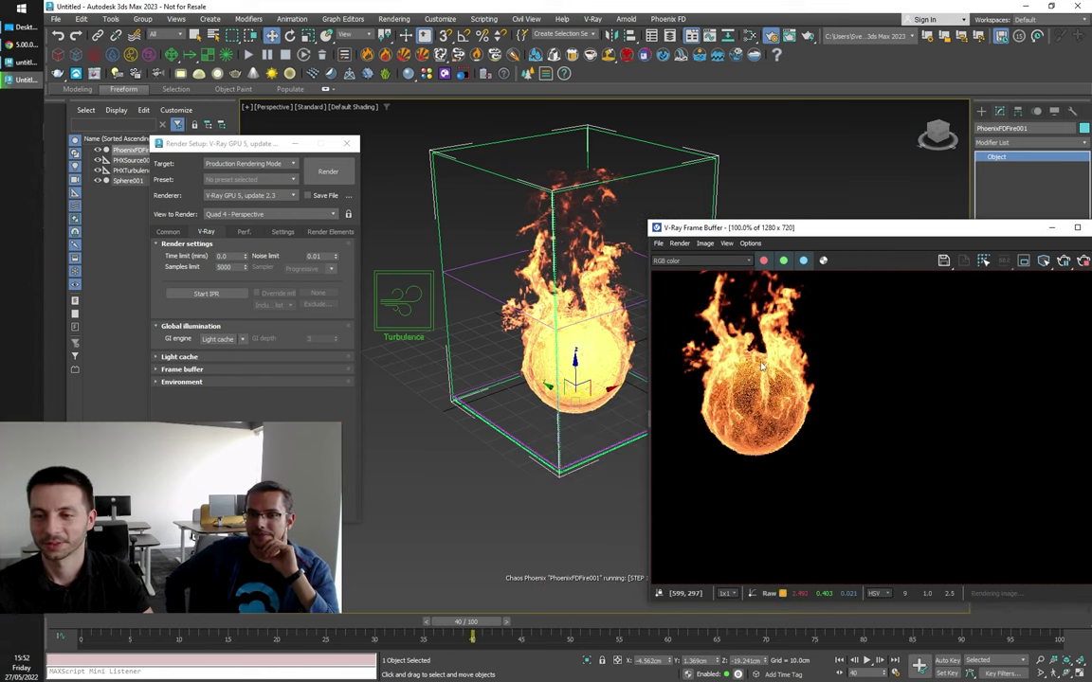
scroll(876, 409, "down", 1)
scroll(876, 409, "up", 2)
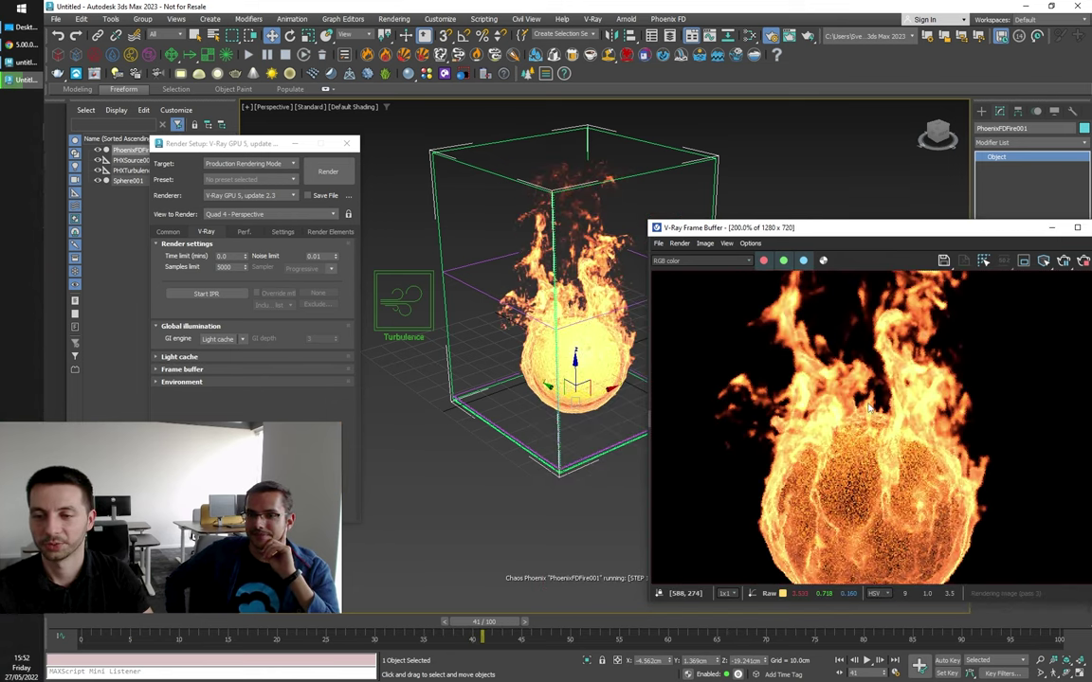
scroll(868, 408, "down", 1)
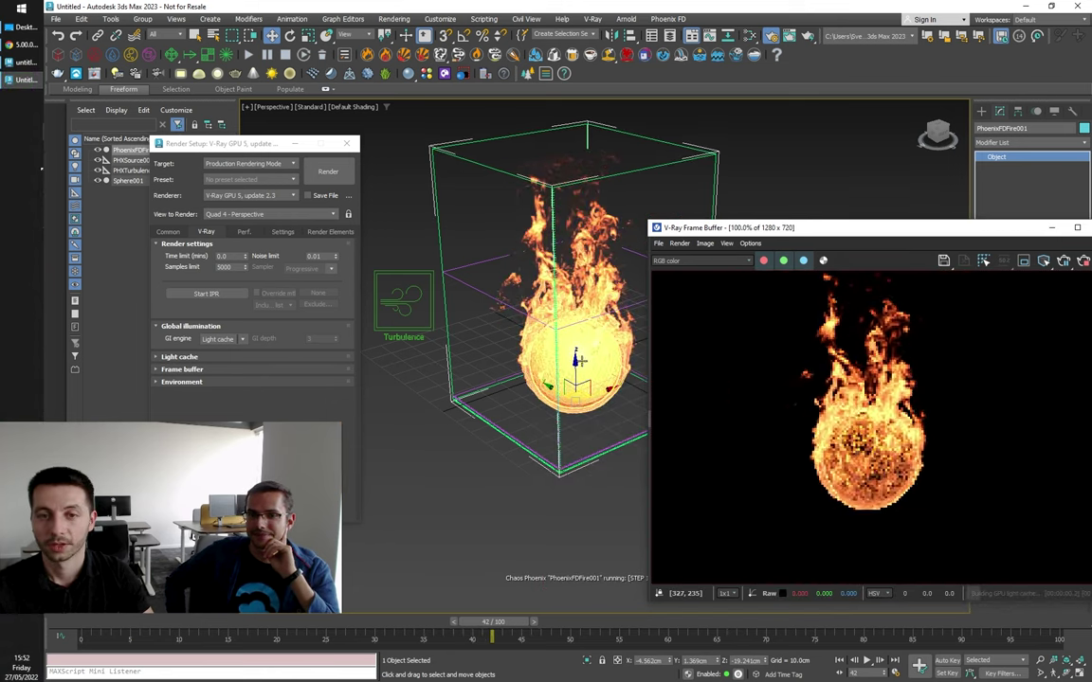
middle_click_drag(569, 358, 526, 360)
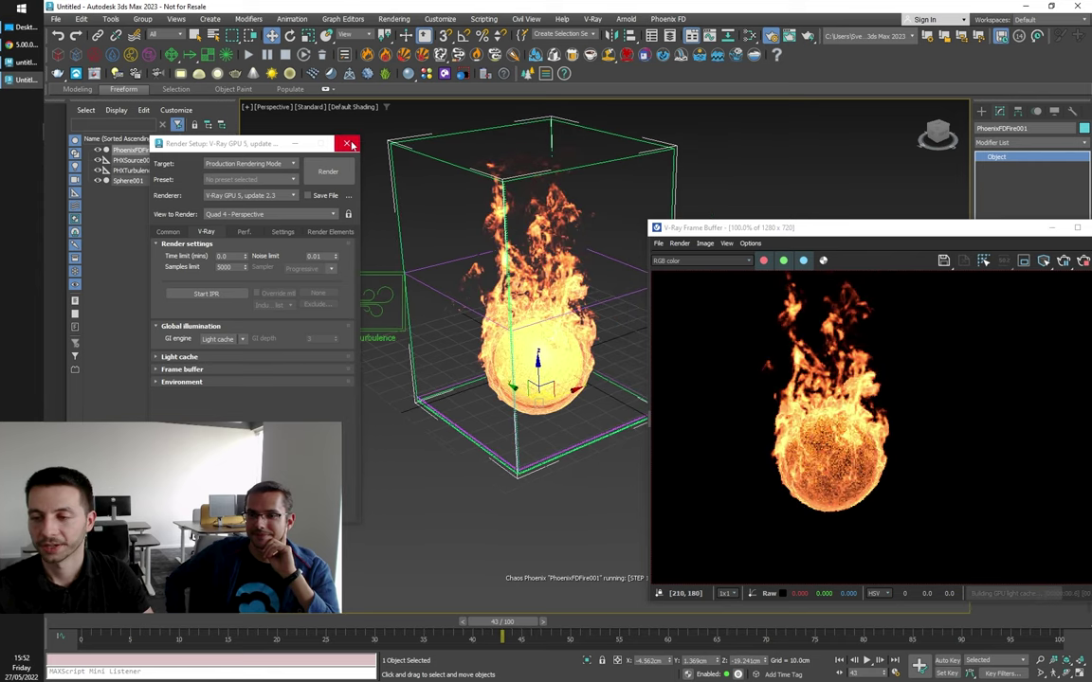
scroll(779, 376, "down", 1)
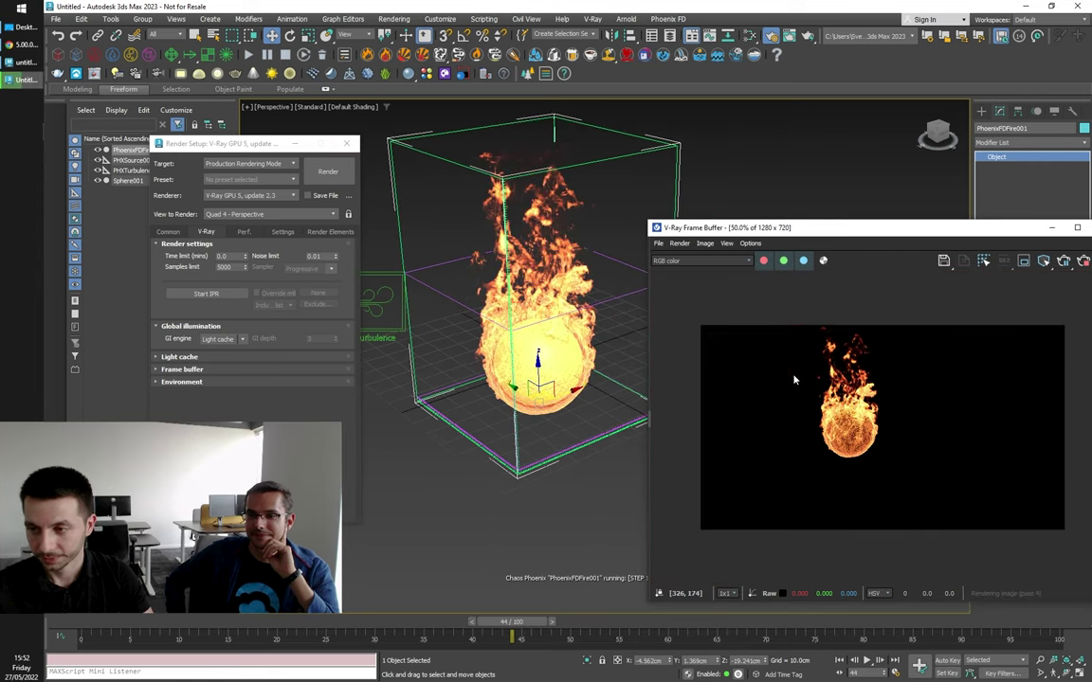
scroll(838, 402, "up", 2)
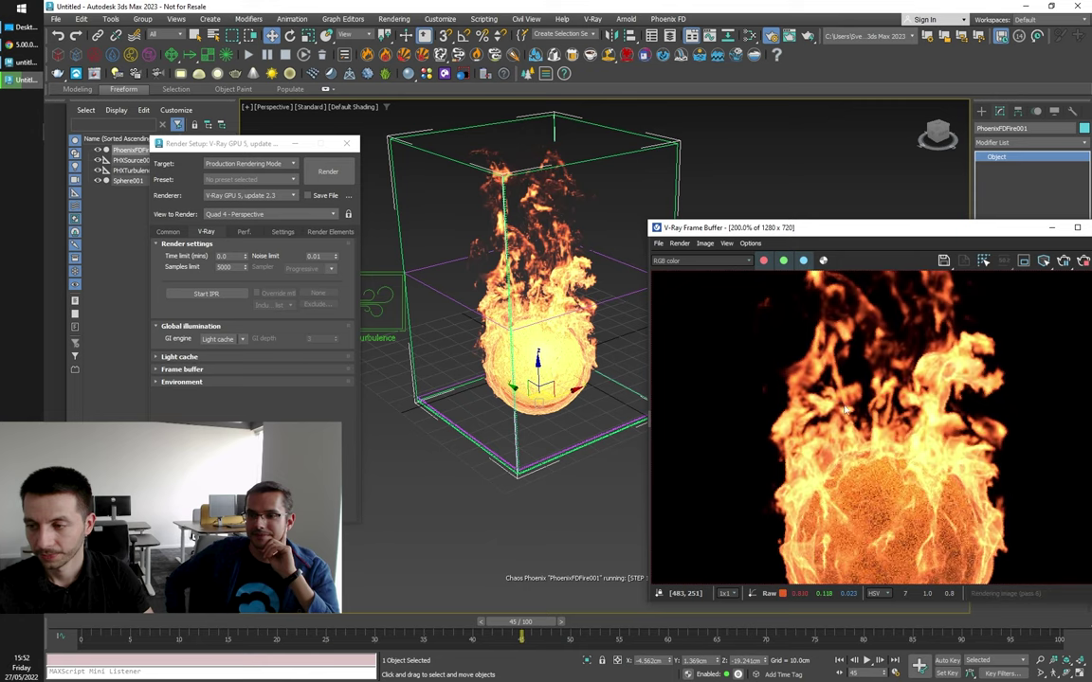
scroll(838, 403, "down", 1)
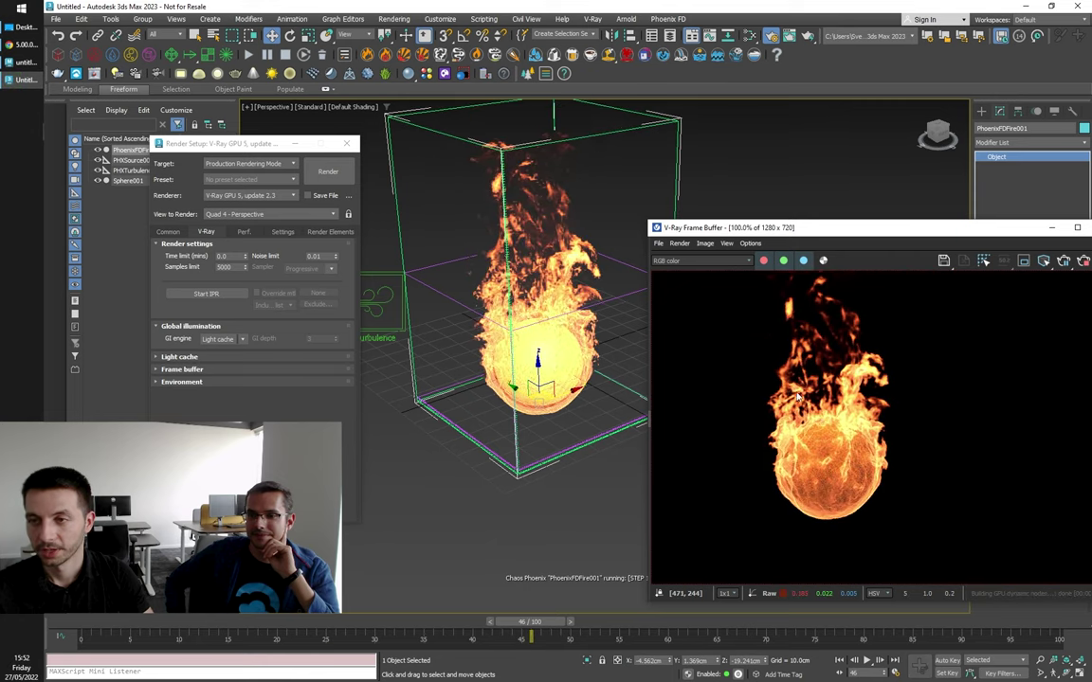
left_click_drag(821, 231, 773, 208)
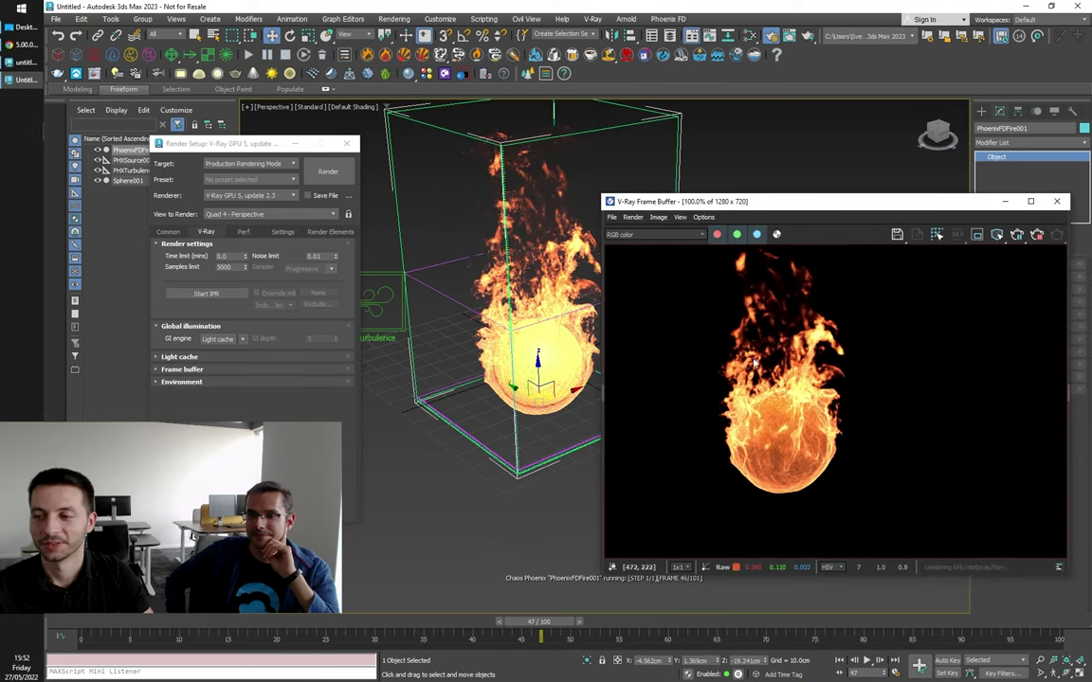
scroll(755, 363, "down", 1)
left_click(302, 145)
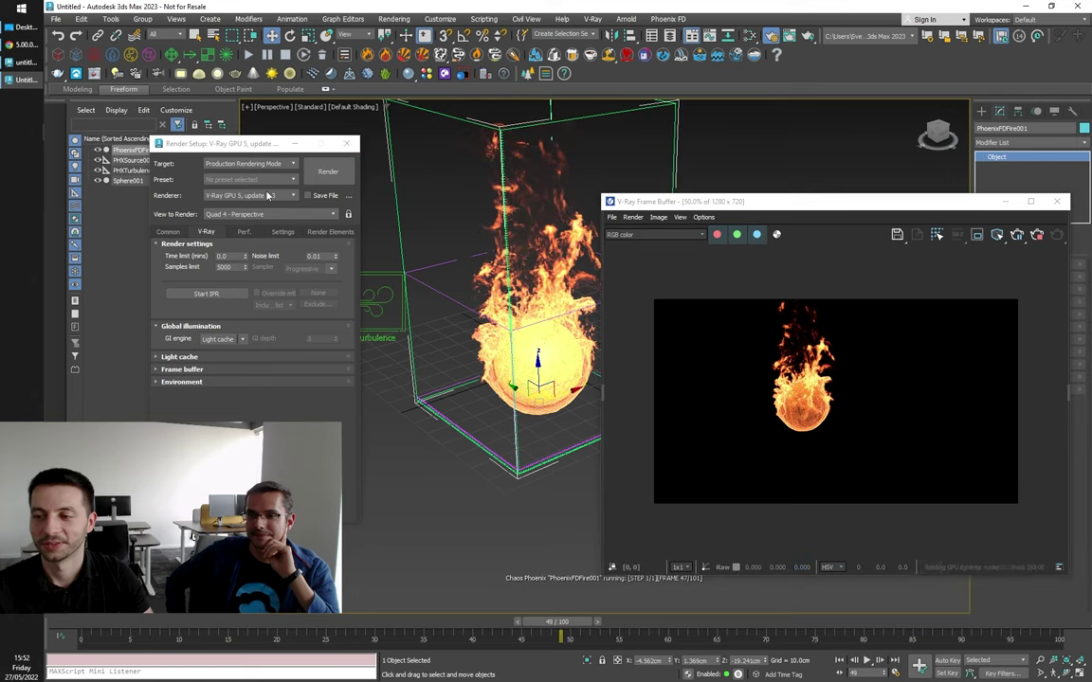
left_click(347, 144)
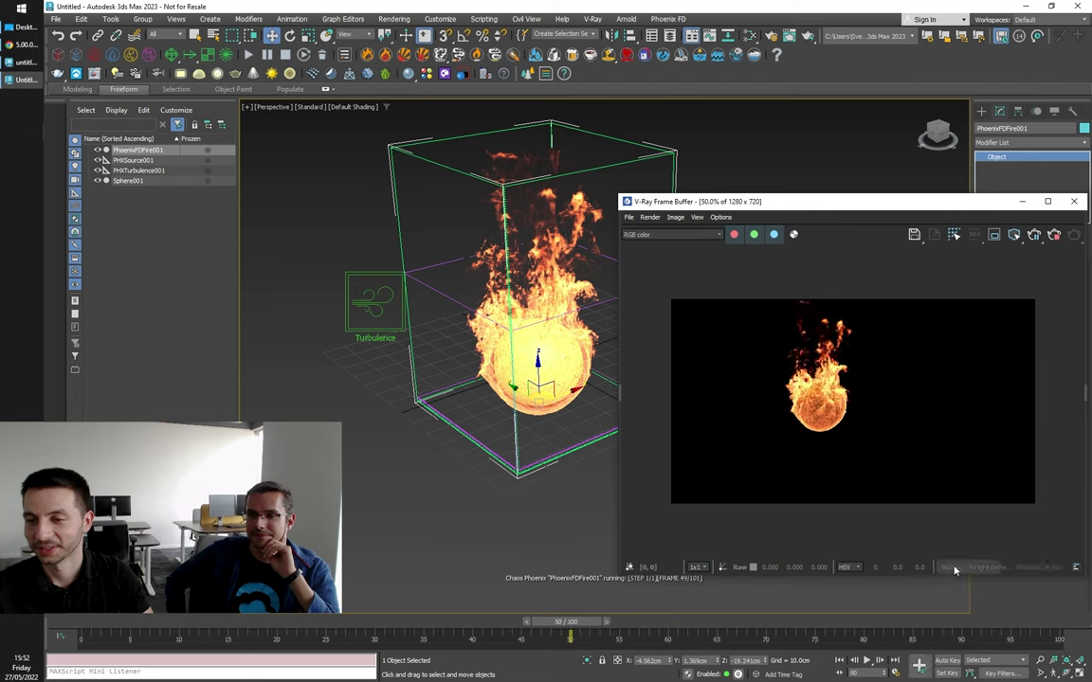
Step: Set the V-Ray GI engine to None and restart the interactive IPR render
left_click(772, 36)
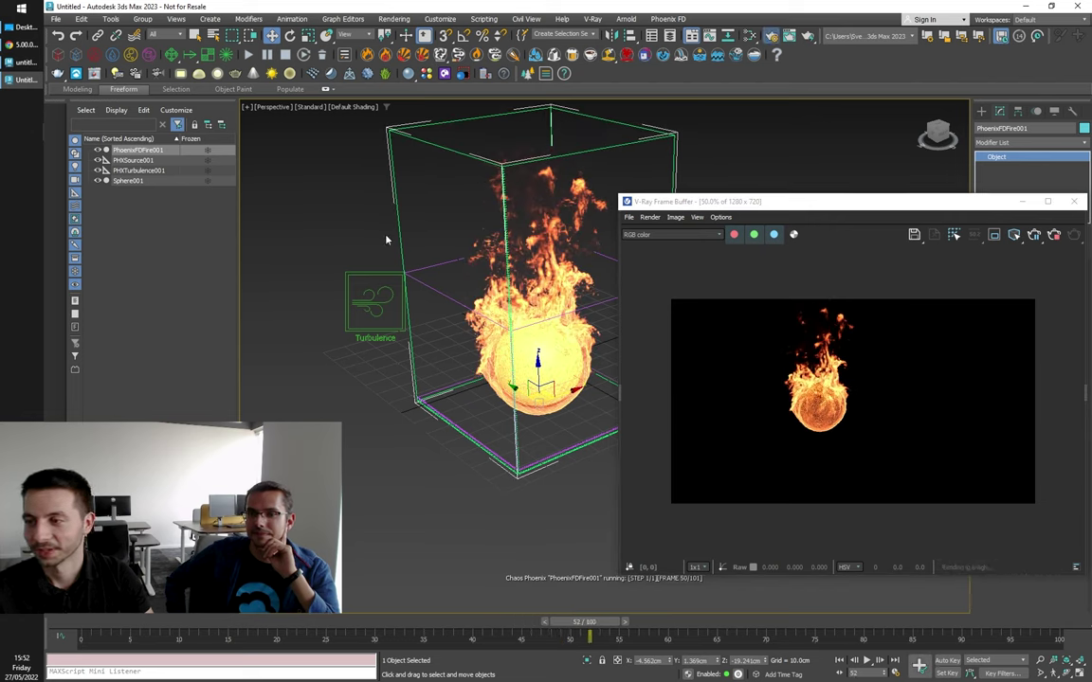
key("F10")
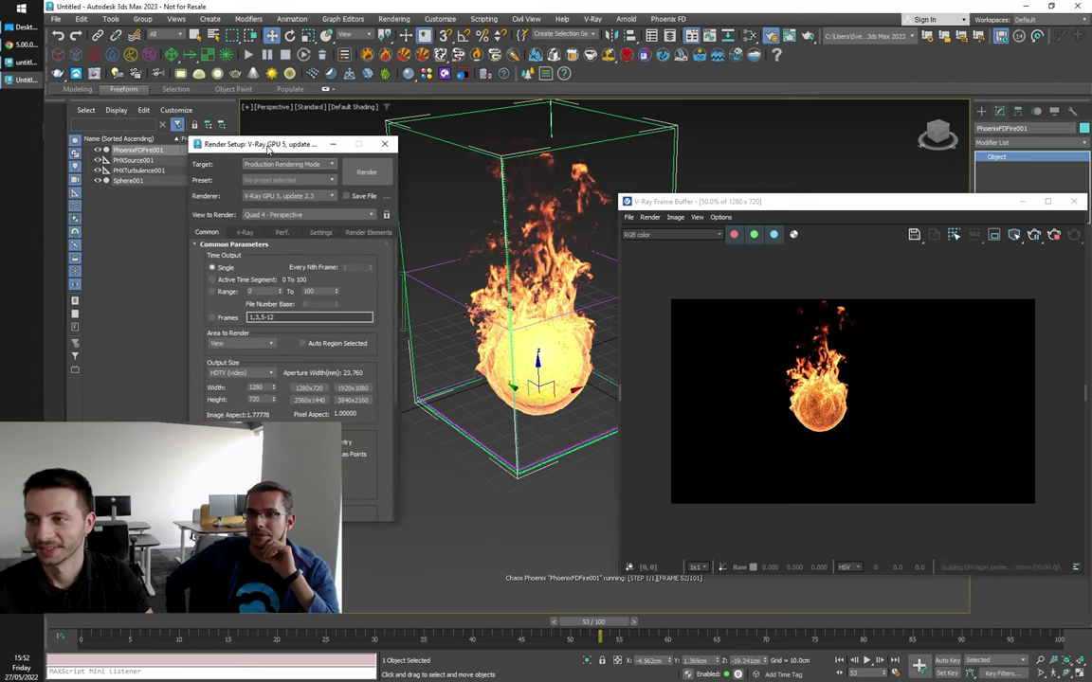
left_click(245, 232)
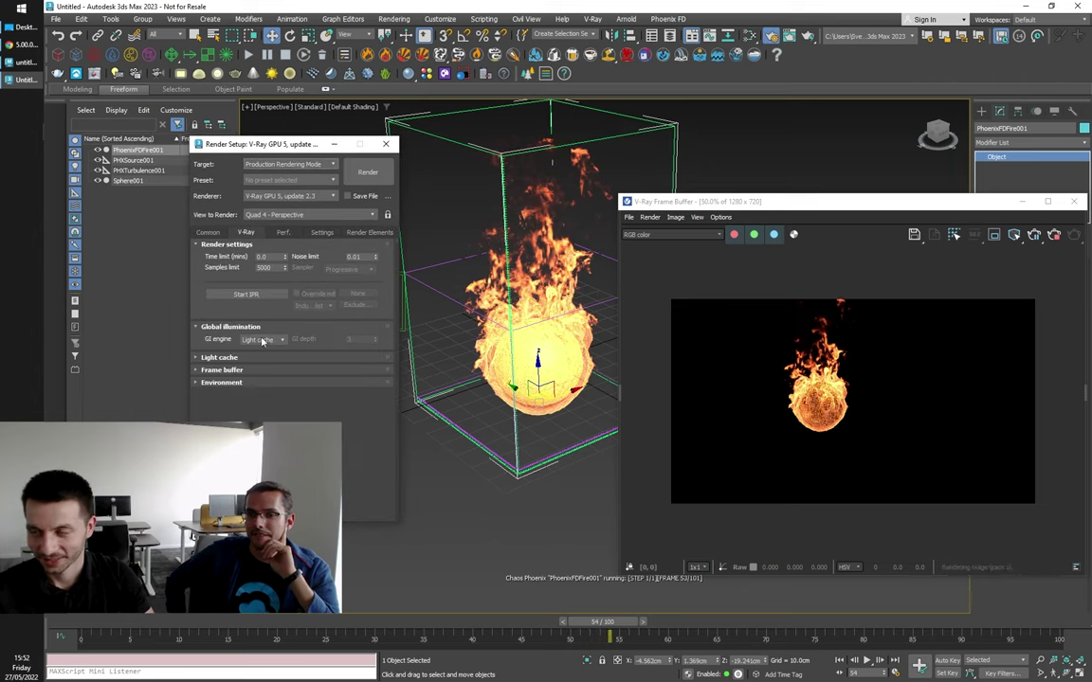
left_click(261, 340)
left_click(254, 350)
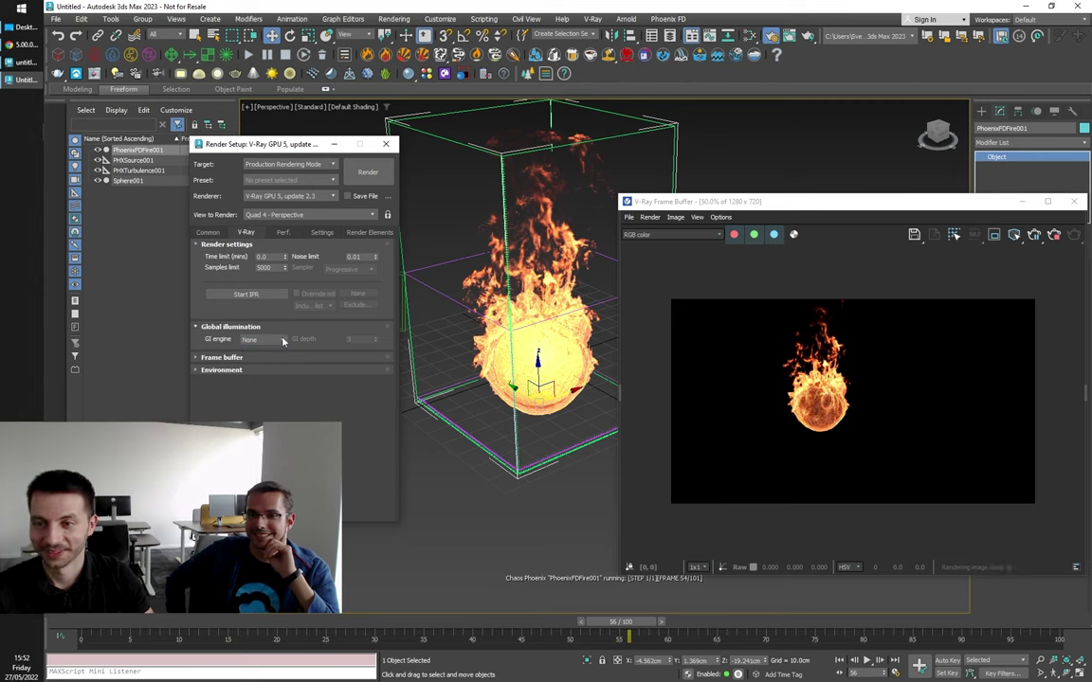
left_click_drag(296, 147, 192, 141)
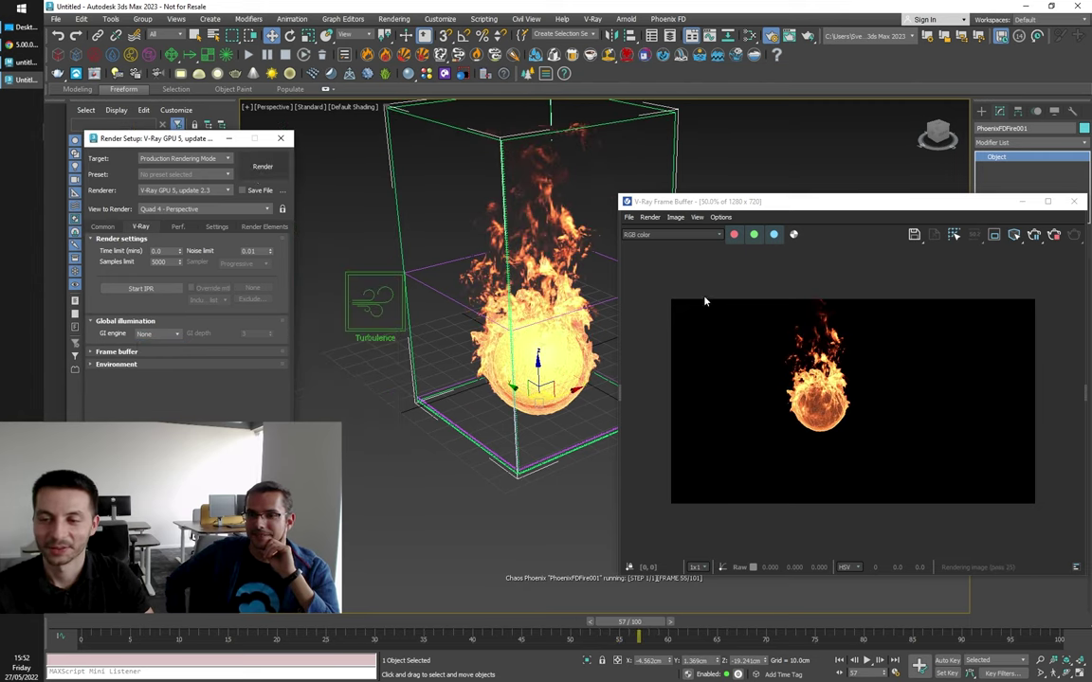
left_click(1075, 203)
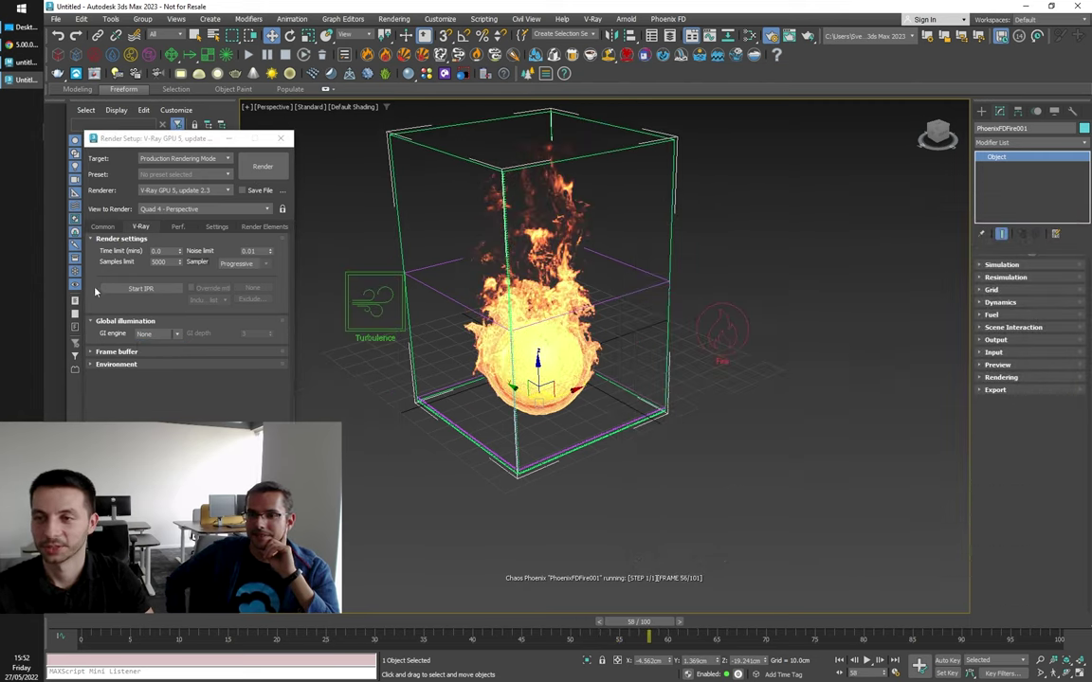
left_click(124, 288)
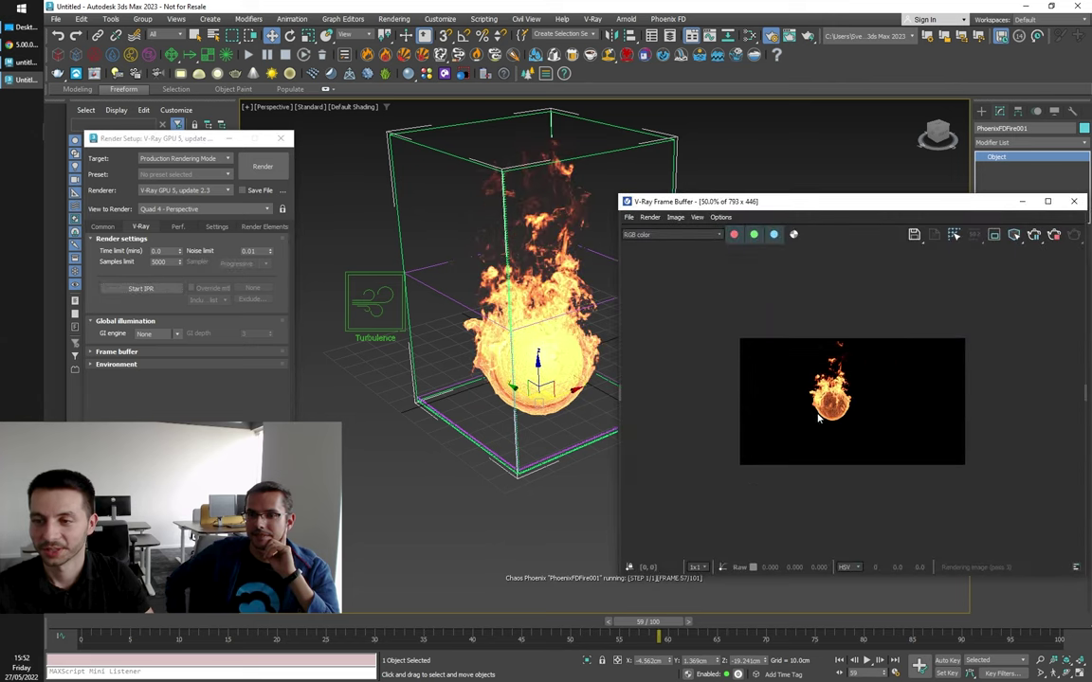
Step: Examine the burning sphere in the interactive render and the viewport from several angles and distances
scroll(831, 413, "up", 2)
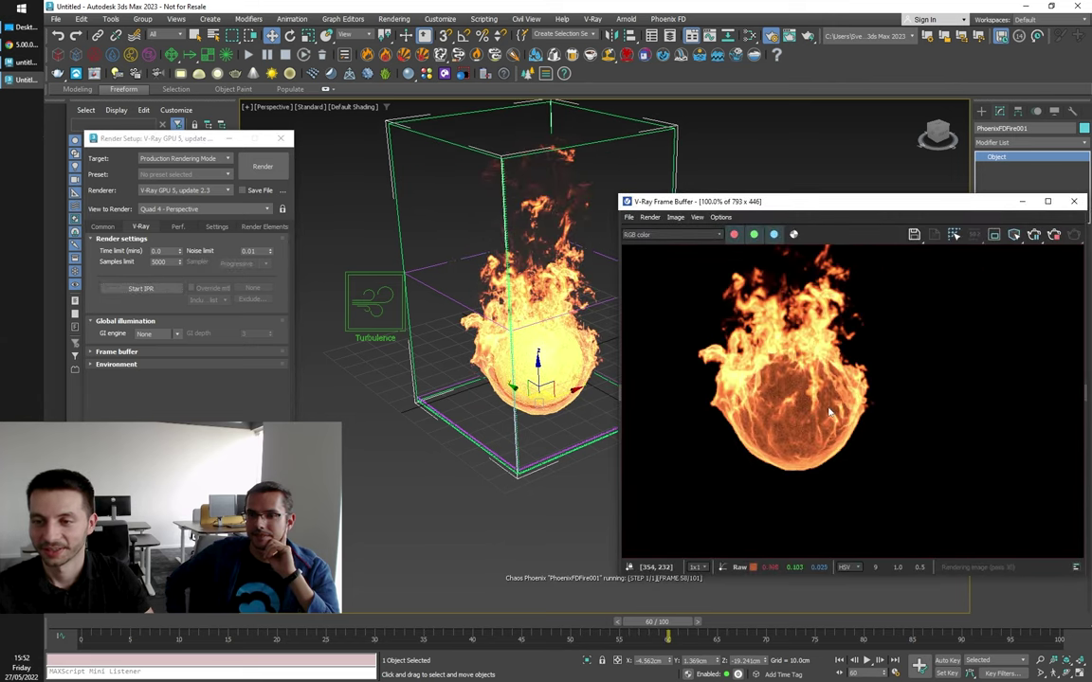
scroll(831, 413, "down", 2)
left_click(542, 390)
middle_click_drag(543, 391, 585, 405, "alt")
middle_click_drag(515, 409, 614, 390, "alt")
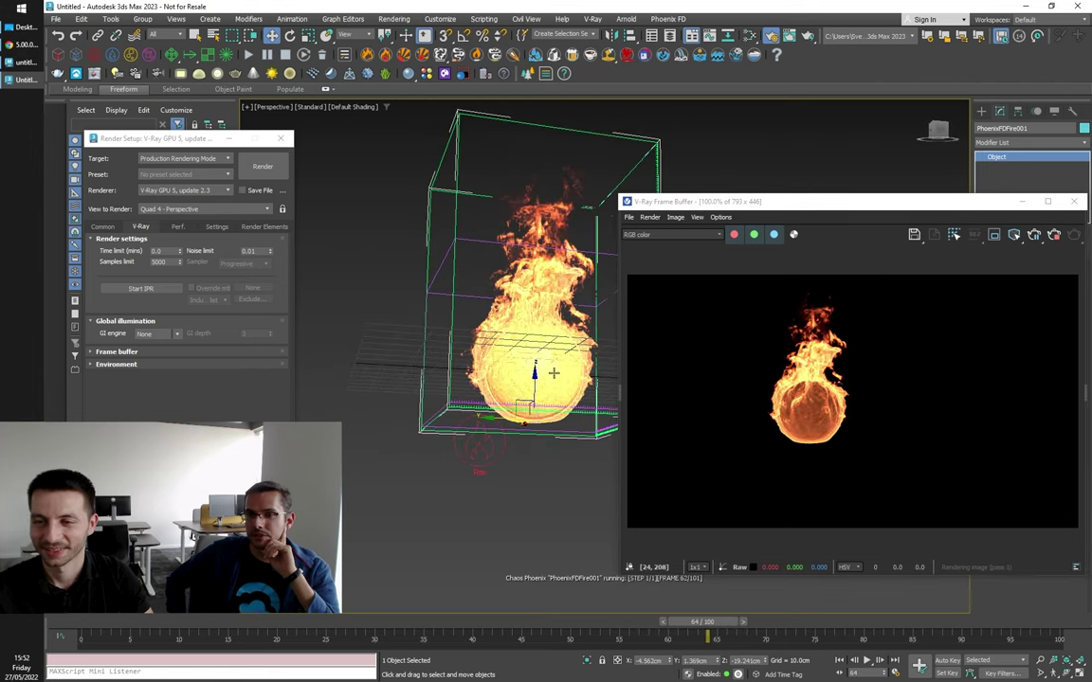
scroll(546, 375, "up", 2)
middle_click_drag(545, 376, 501, 400, "alt")
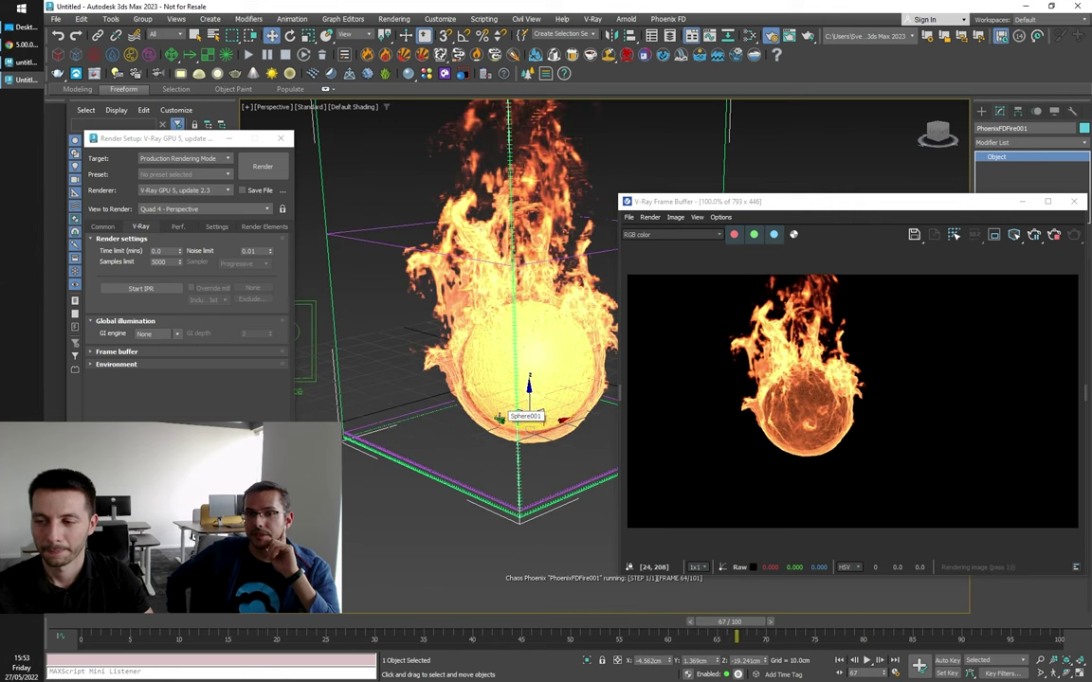
scroll(529, 409, "down", 2)
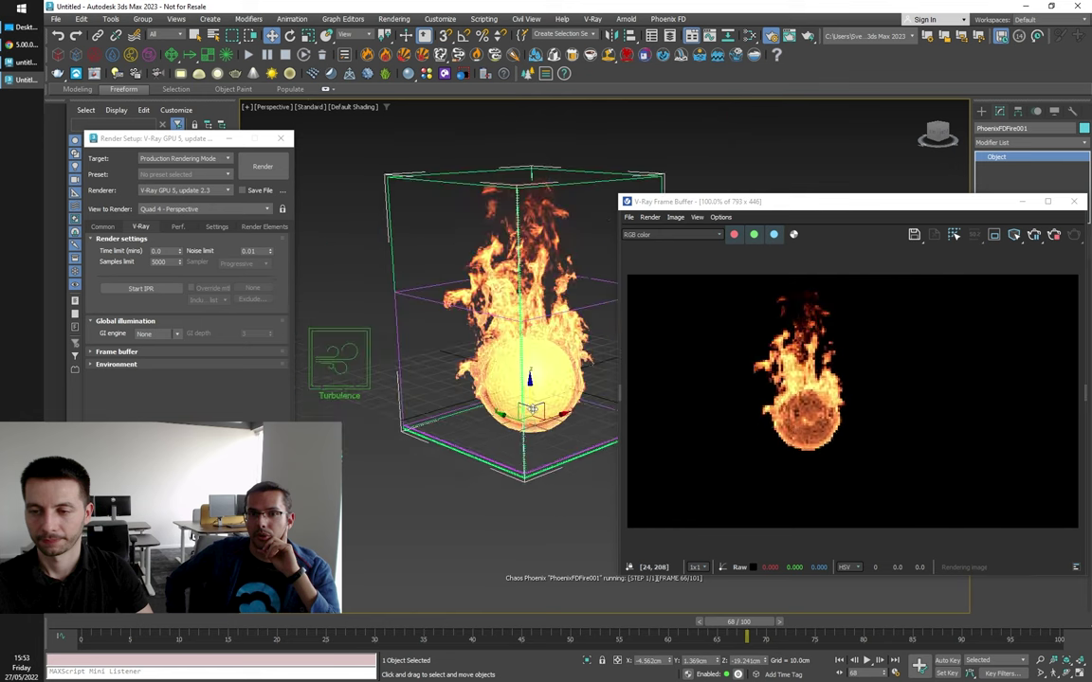
scroll(533, 410, "up", 3)
scroll(531, 404, "down", 1)
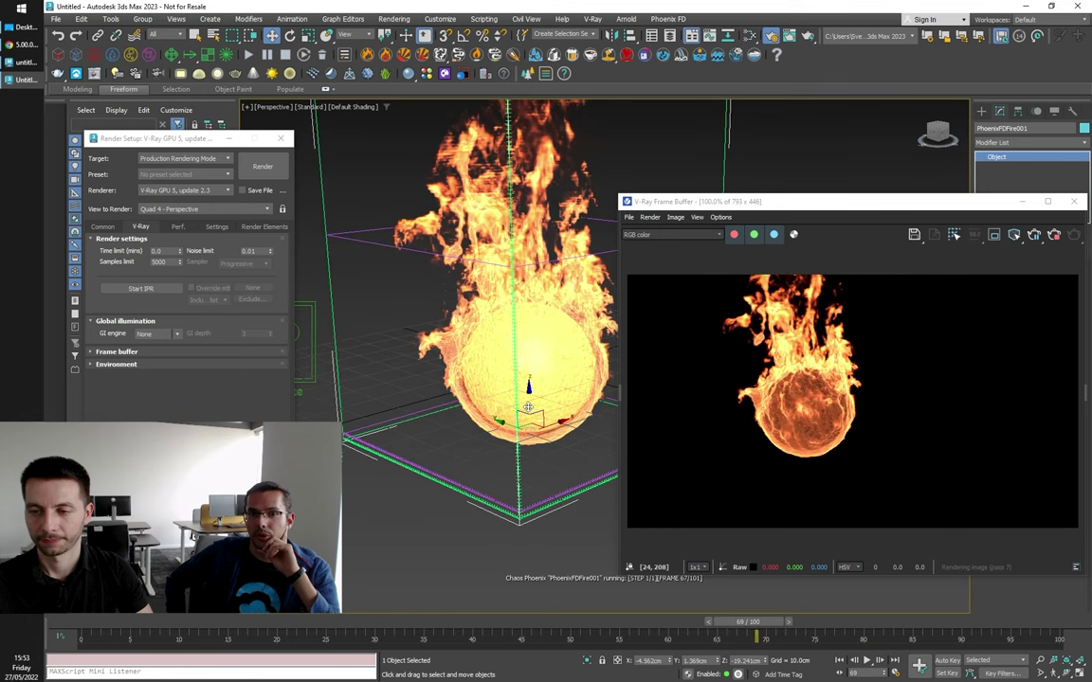
middle_click_drag(533, 402, 514, 438, "alt")
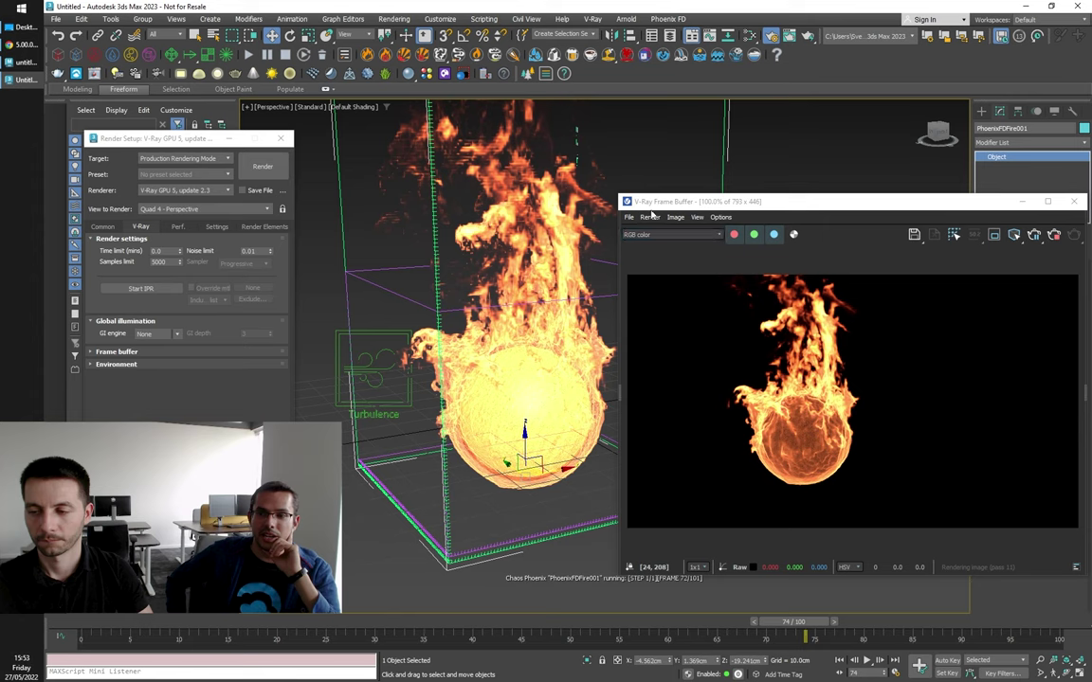
Step: Close the frame buffer and switch the Perspective viewport itself to interactive V-Ray rendering
left_click(286, 139)
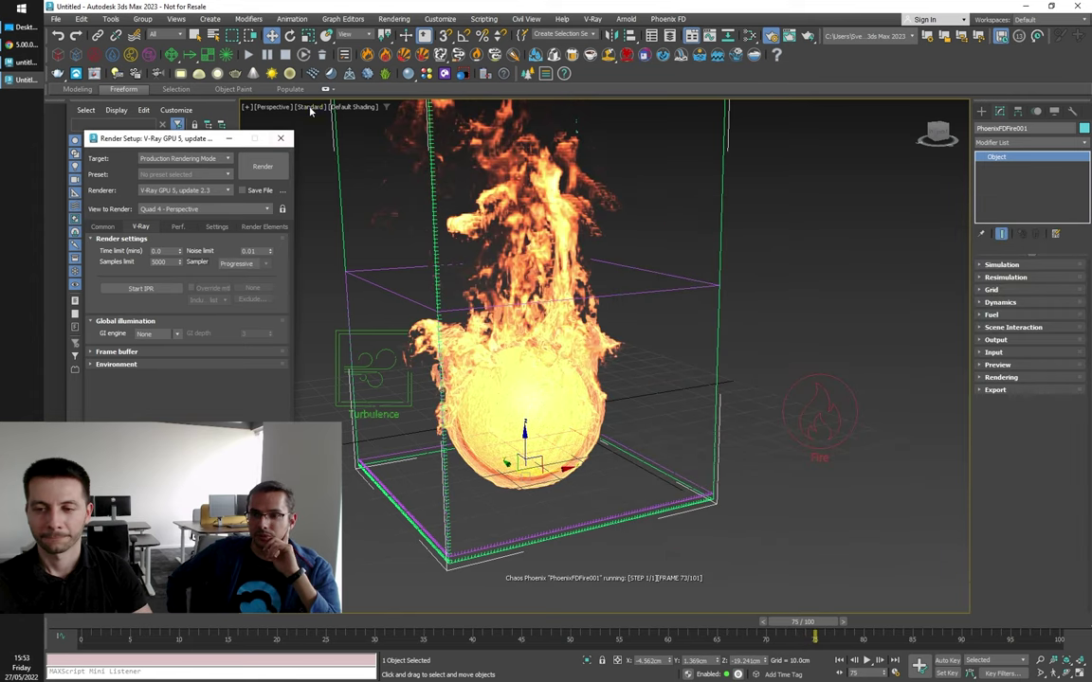
left_click(310, 107)
left_click(344, 137)
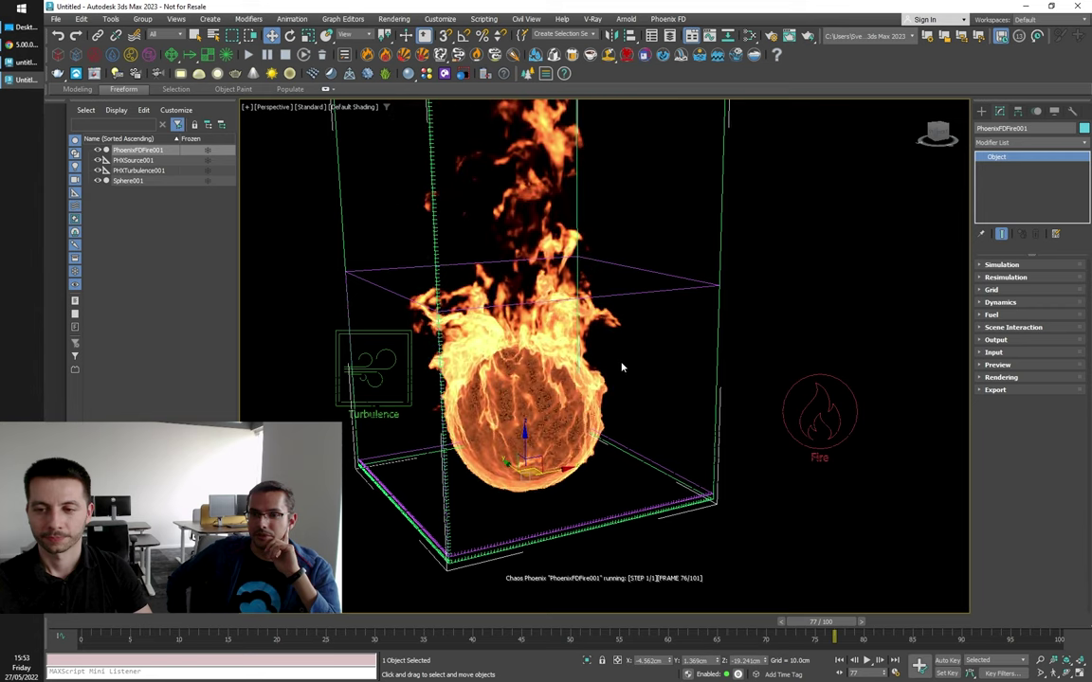
Step: Create a wide, flat box as a ground slab beneath the burning sphere and move it under the simulation grid
scroll(601, 387, "down", 3)
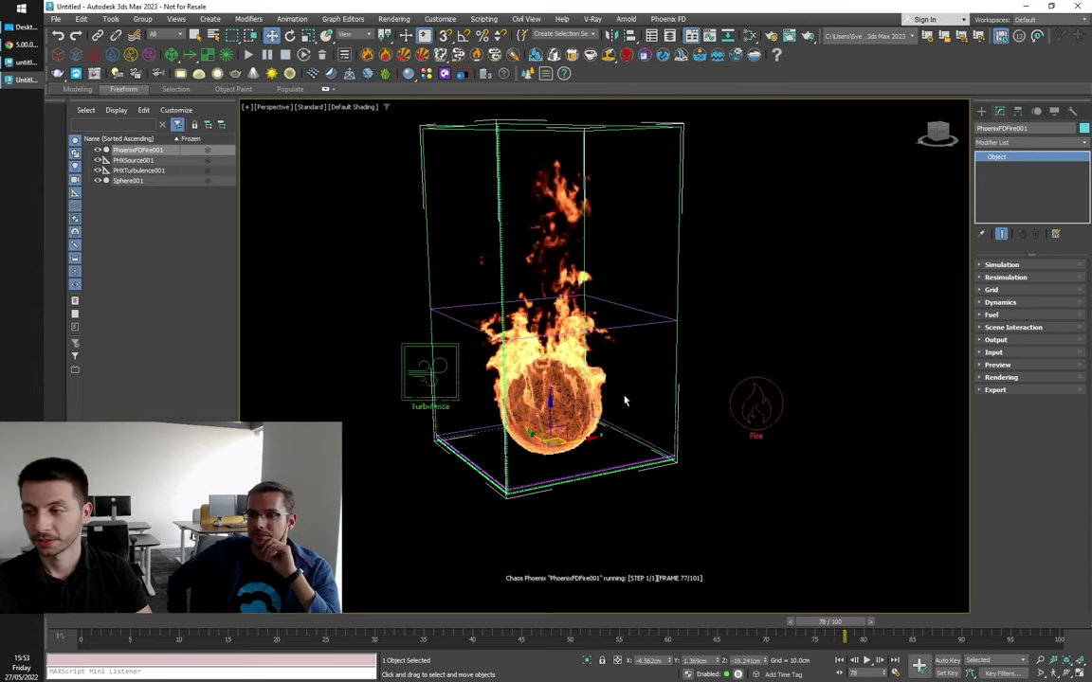
middle_click_drag(643, 404, 691, 384, "alt")
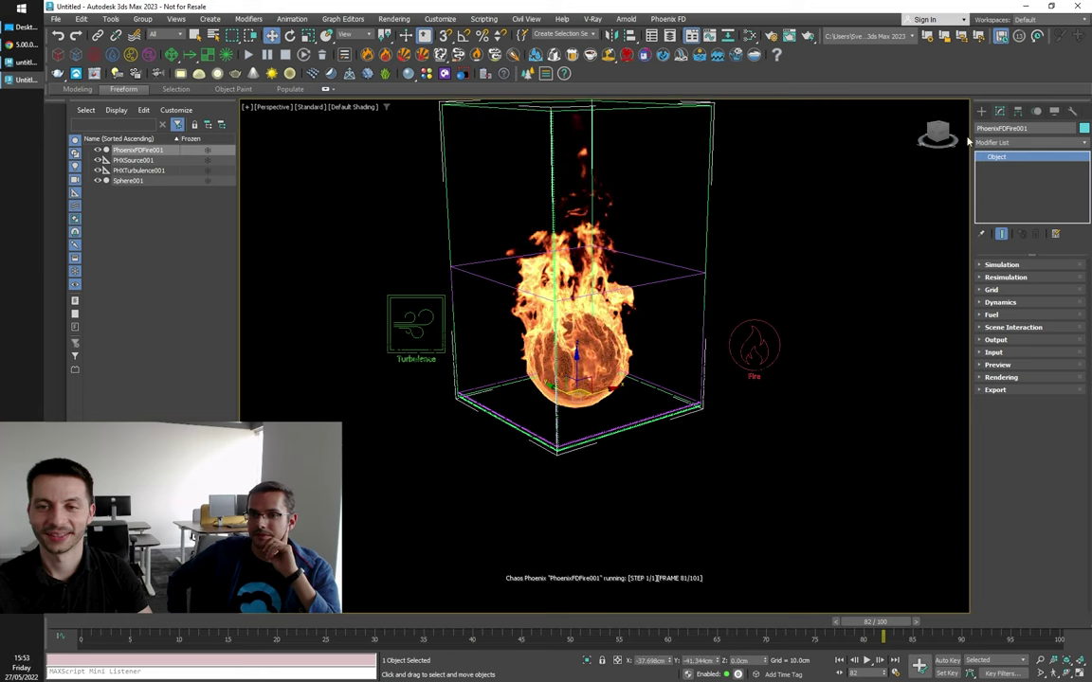
left_click(981, 110)
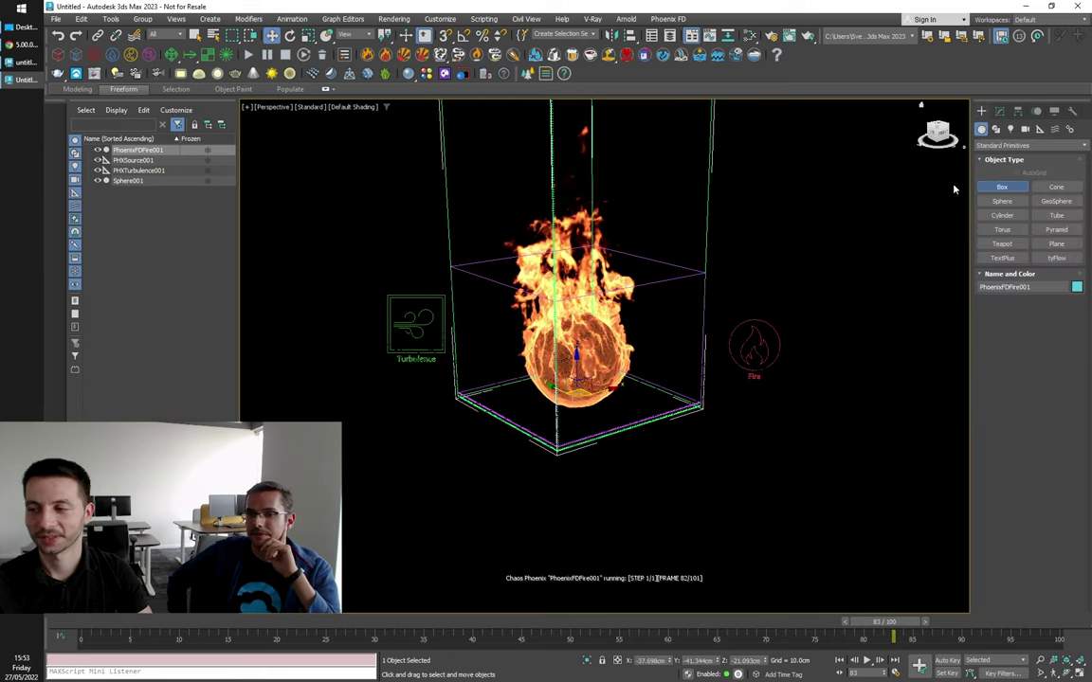
left_click(1002, 187)
left_click_drag(336, 407, 832, 425)
left_click_drag(577, 375, 514, 417)
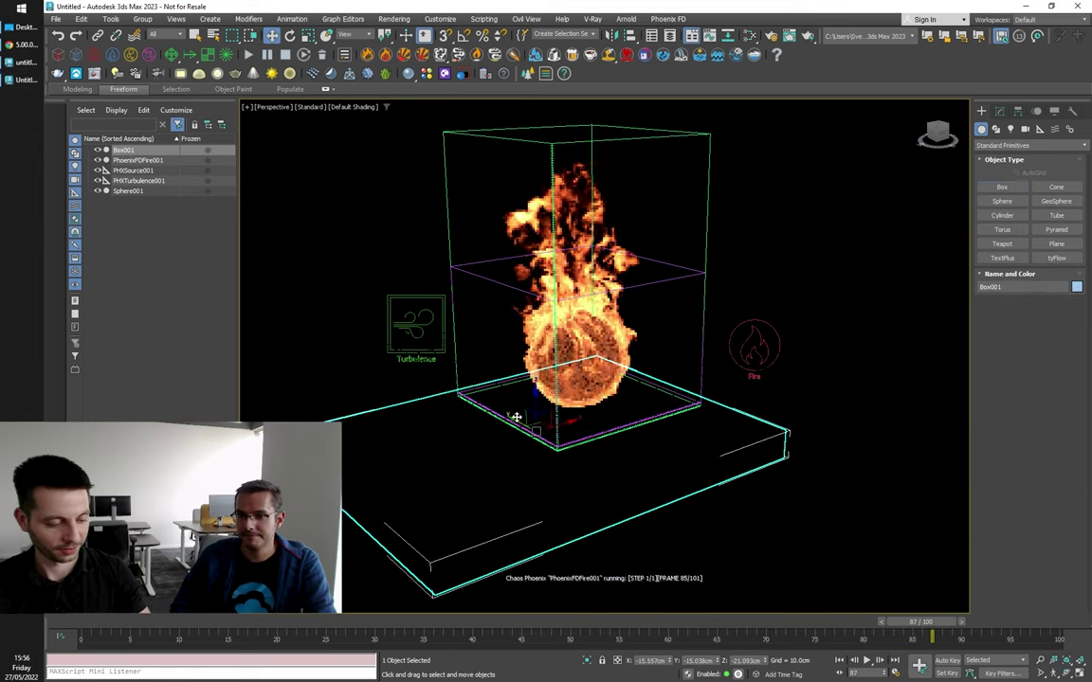
Step: Set the V-Ray GPU global illumination engine to Brute force in the render settings
middle_click_drag(553, 457, 607, 455, "alt")
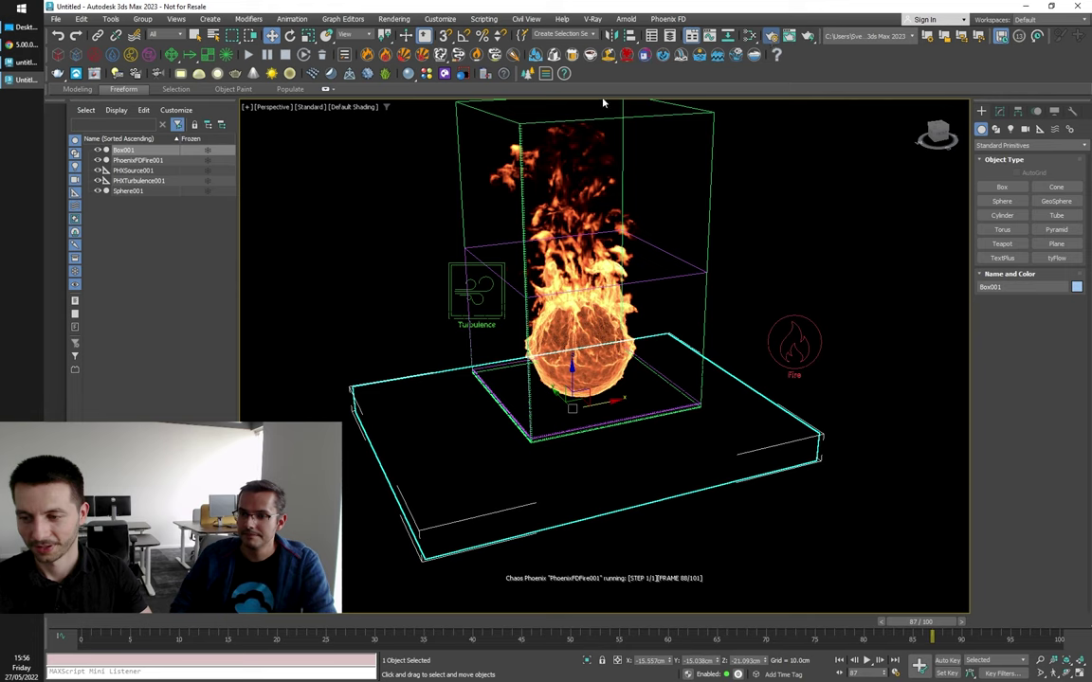
key("F10")
left_click(141, 227)
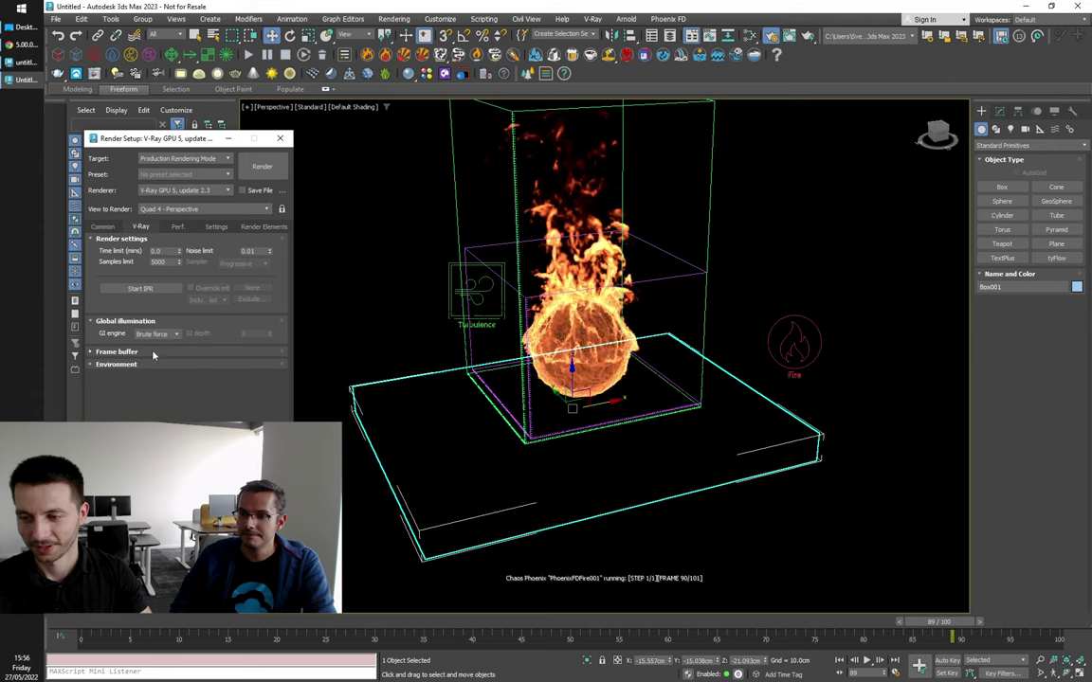
left_click(283, 137)
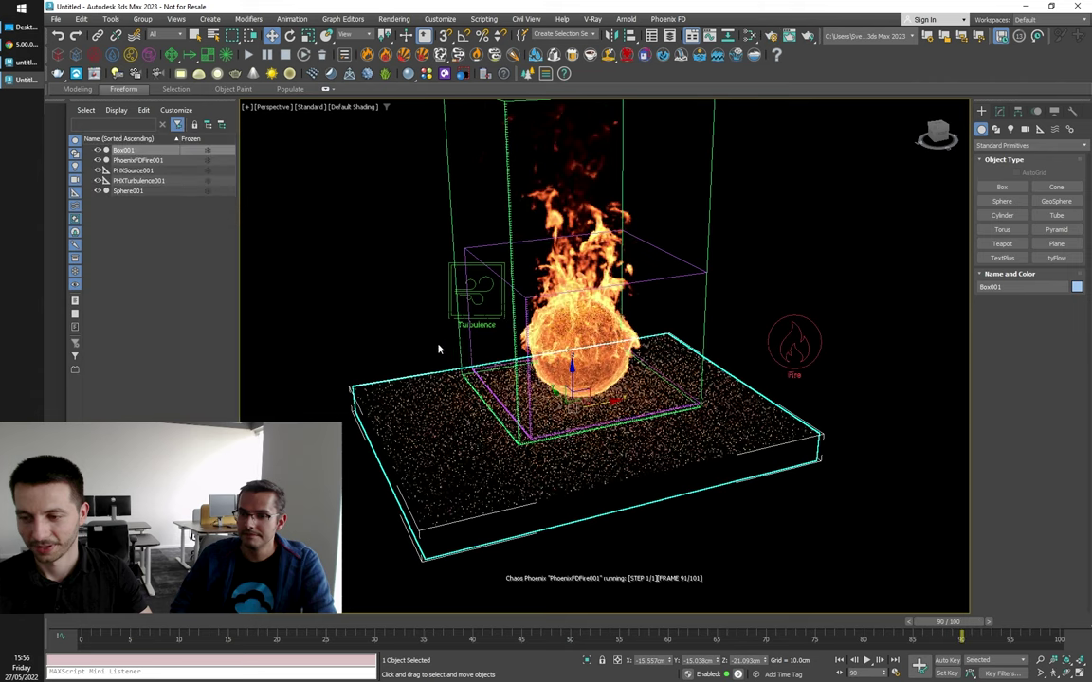
Step: Create a tall upright box about 19 by 28 cm and 80 cm high beside the burning sphere
middle_click_drag(439, 346, 512, 366, "alt")
scroll(690, 366, "down", 3)
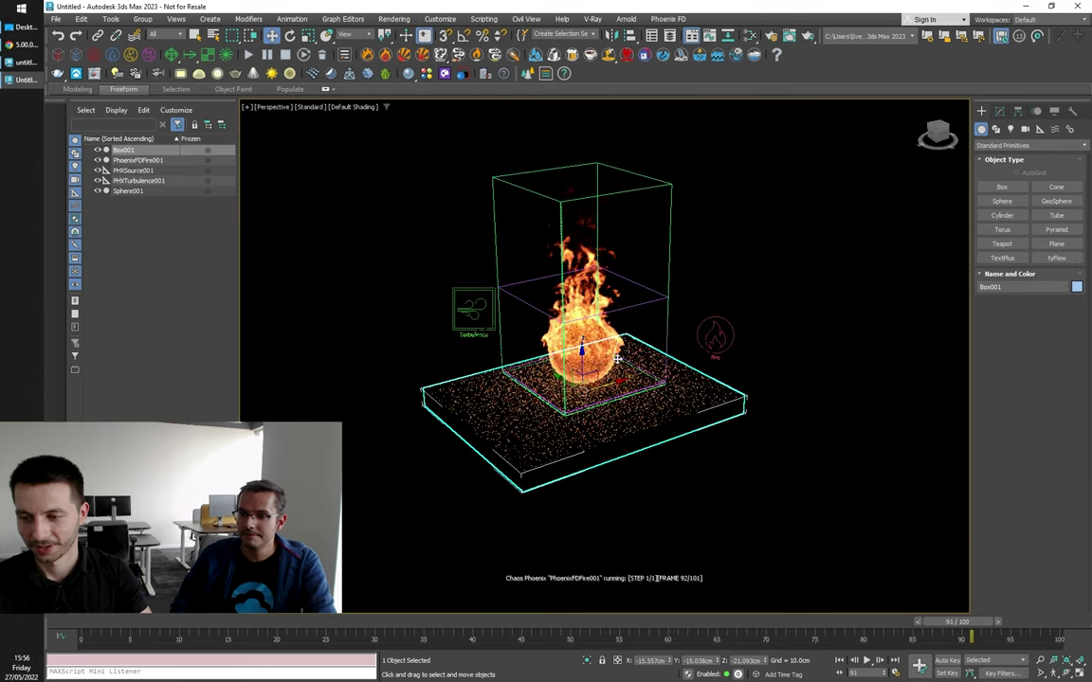
scroll(667, 362, "up", 3)
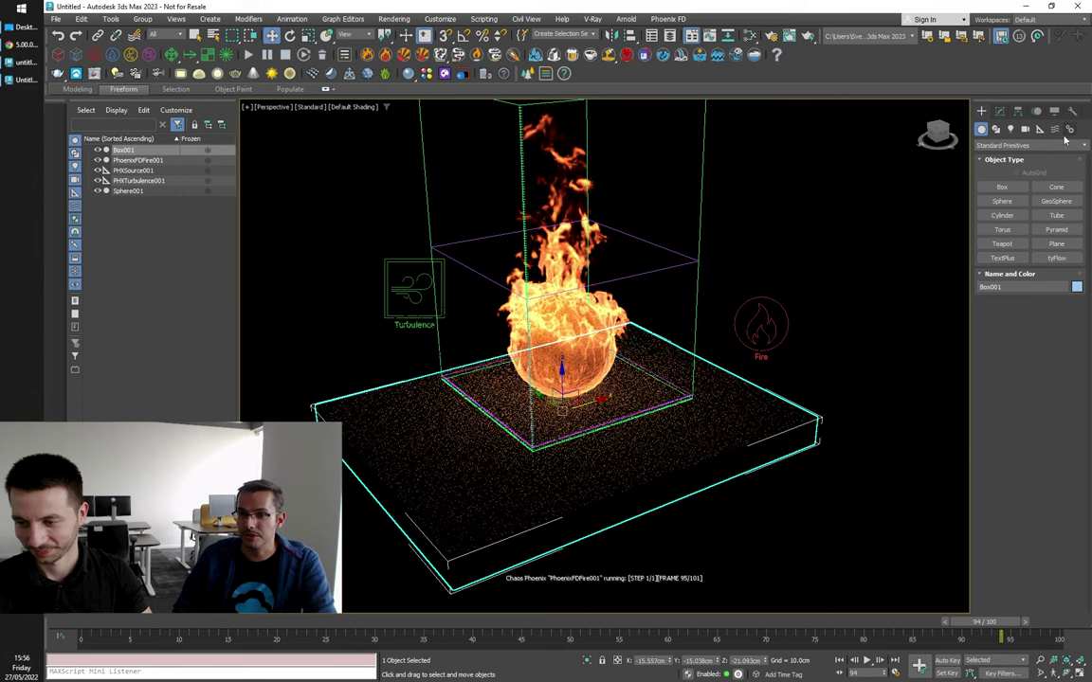
middle_click_drag(737, 347, 724, 343, "alt")
scroll(724, 343, "up", 2)
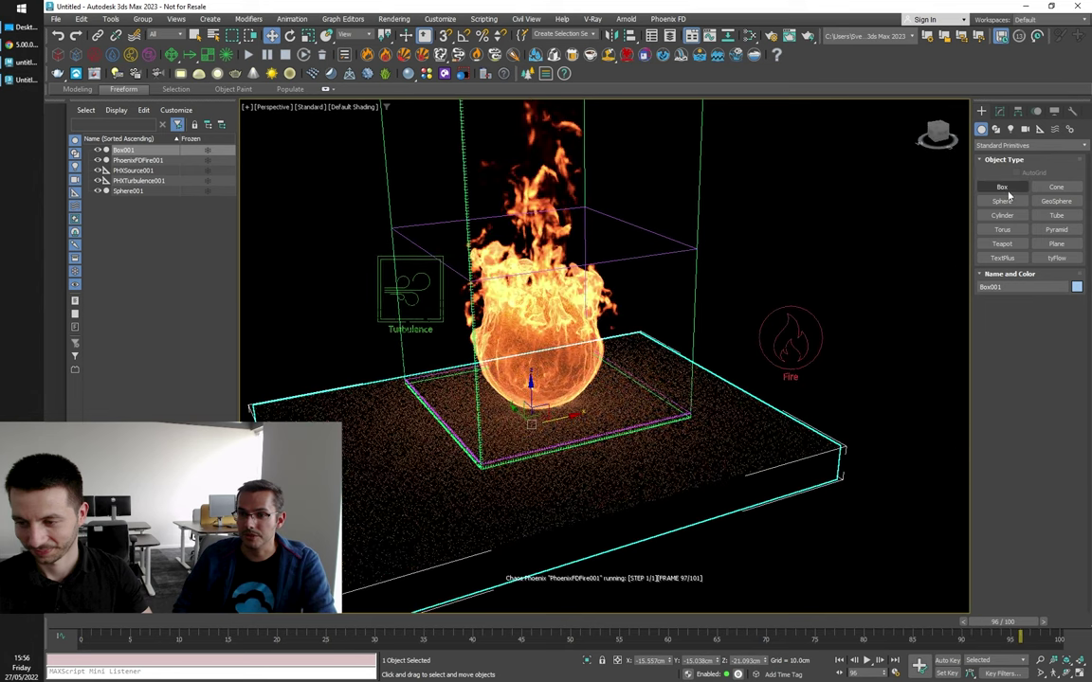
left_click(1004, 189)
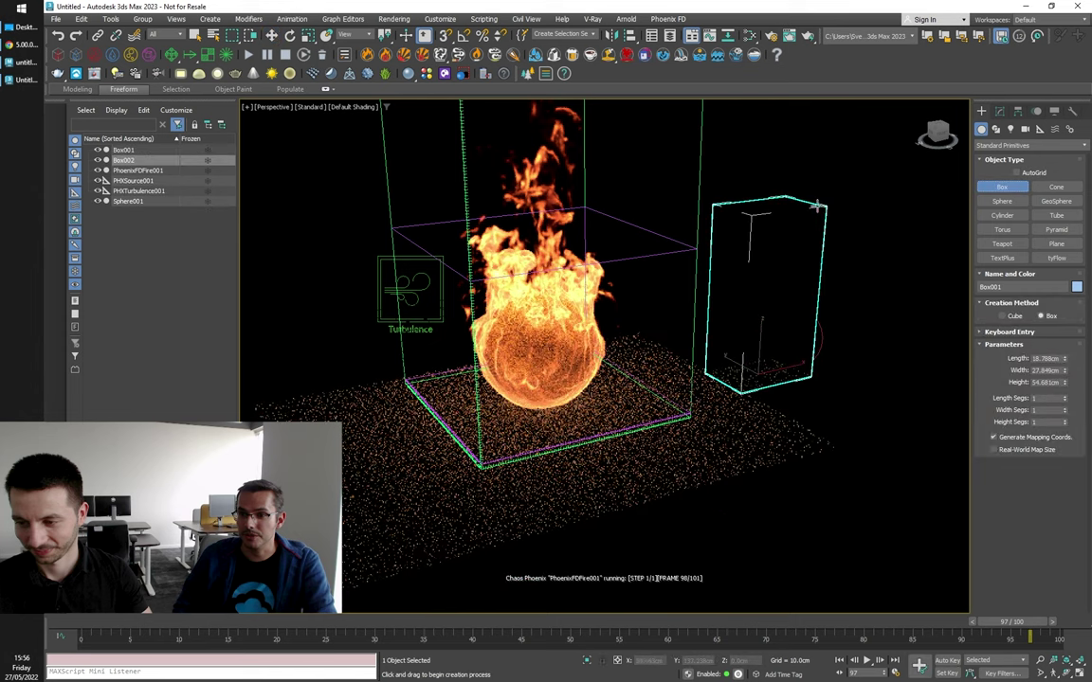
left_click(814, 132)
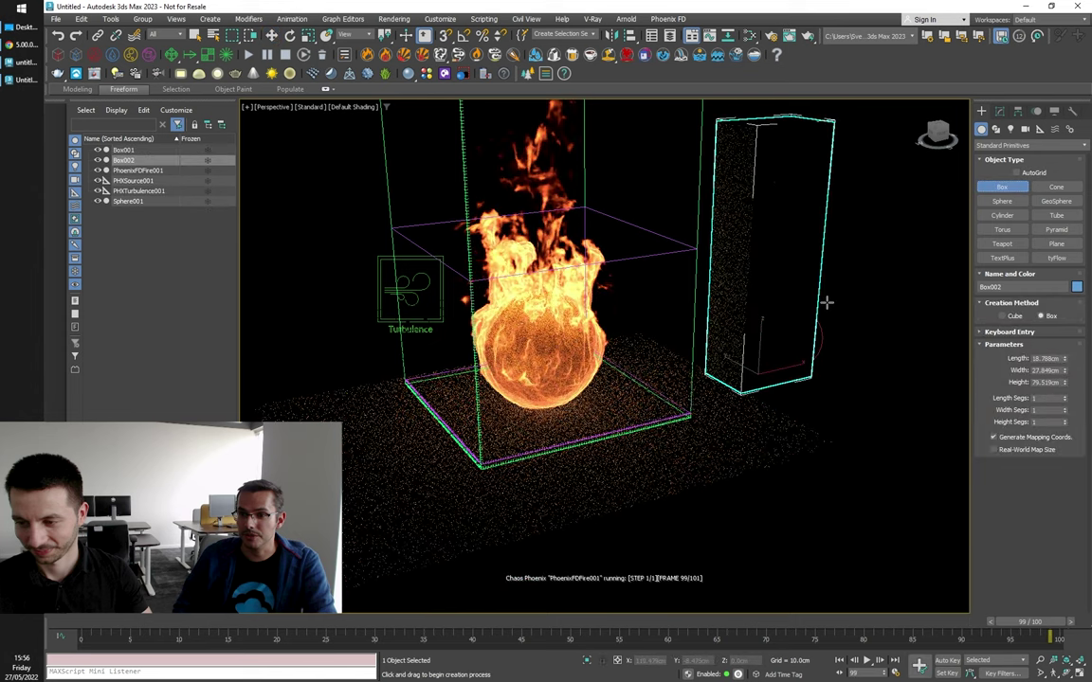
Step: Rotate the tall box about its vertical axis to turn one face towards the fire
key("w")
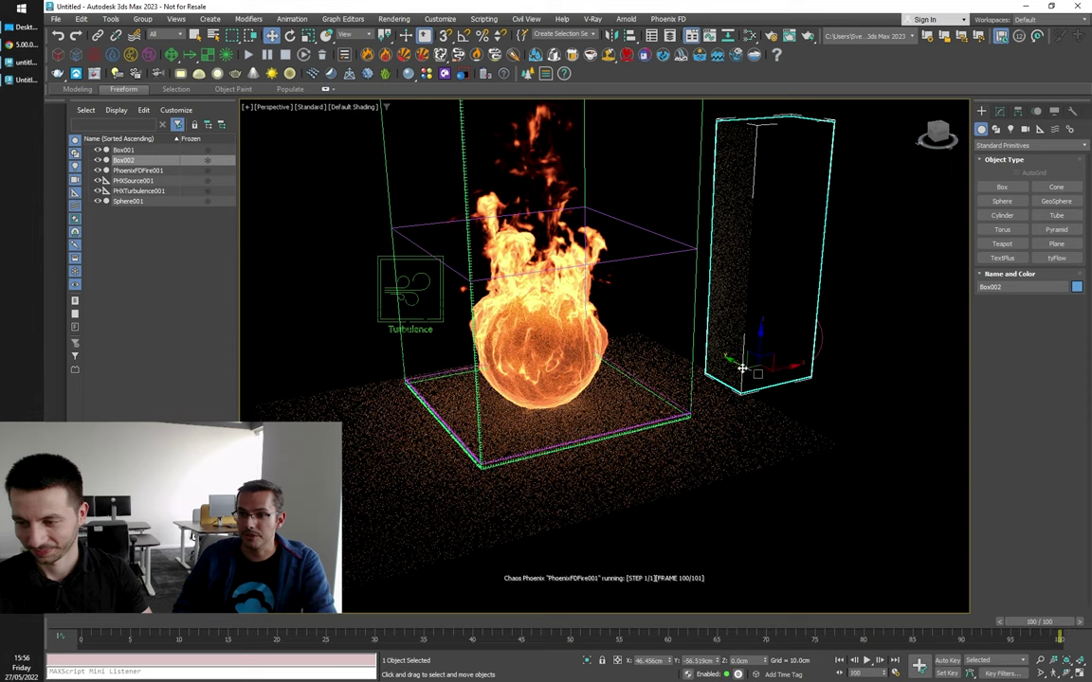
left_click_drag(735, 388, 826, 393)
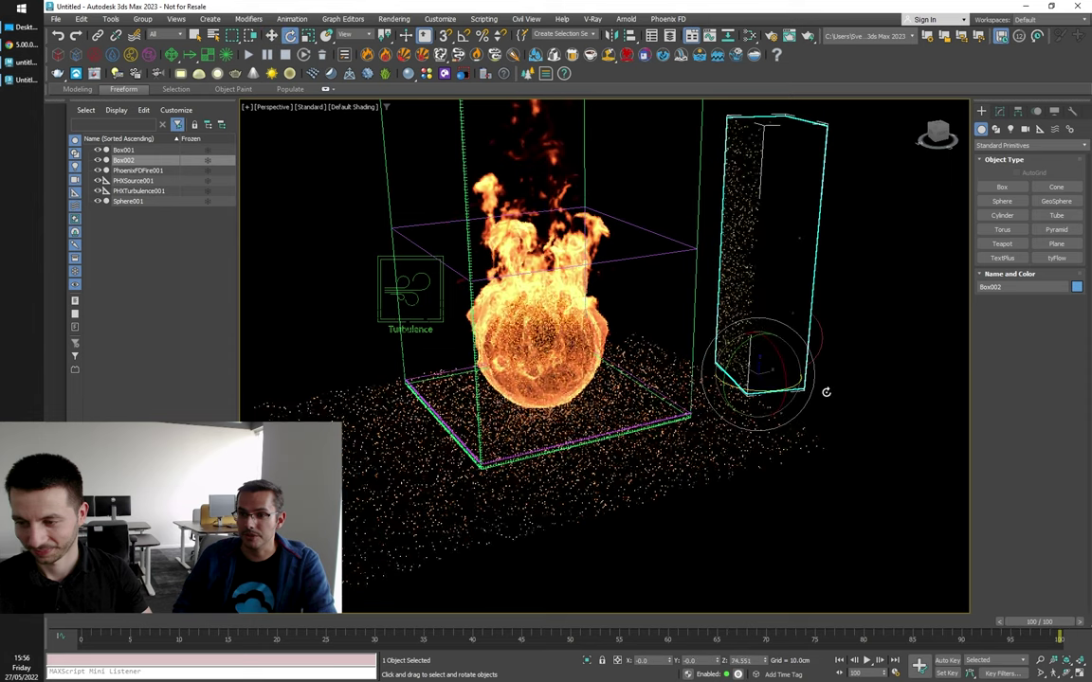
key("q")
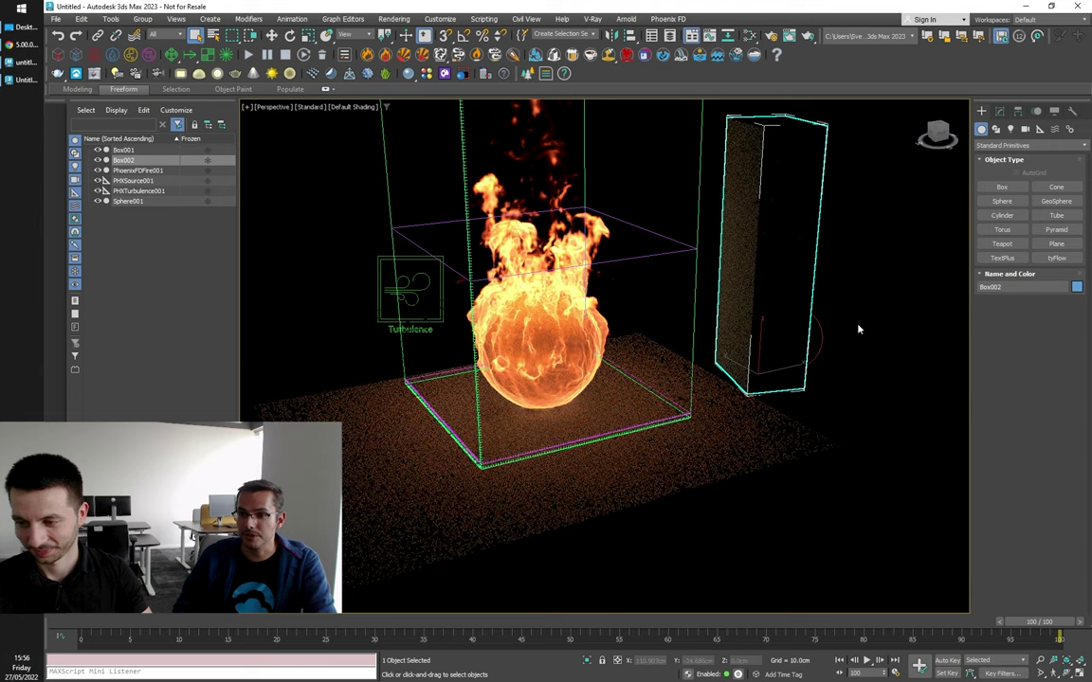
Step: Deselect the tall box and examine the fire's light on the ground slab and box from several angles
middle_click_drag(691, 465, 691, 440, "alt")
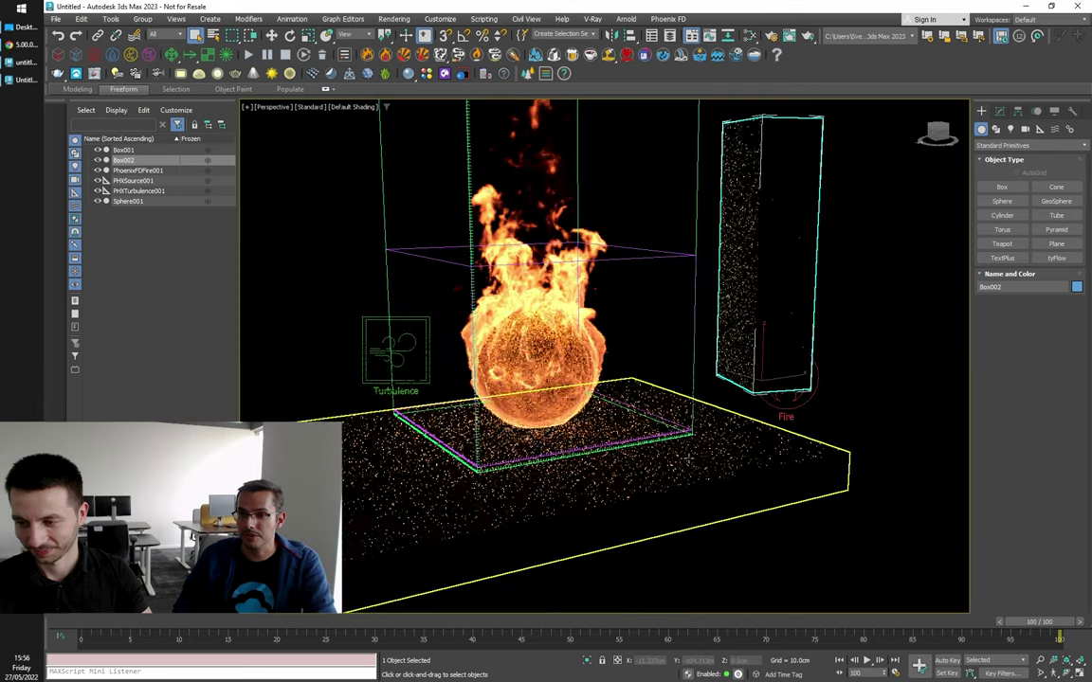
scroll(690, 440, "down", 4)
left_click(648, 481)
scroll(647, 471, "up", 3)
middle_click_drag(646, 471, 682, 531, "alt")
scroll(654, 511, "up", 4)
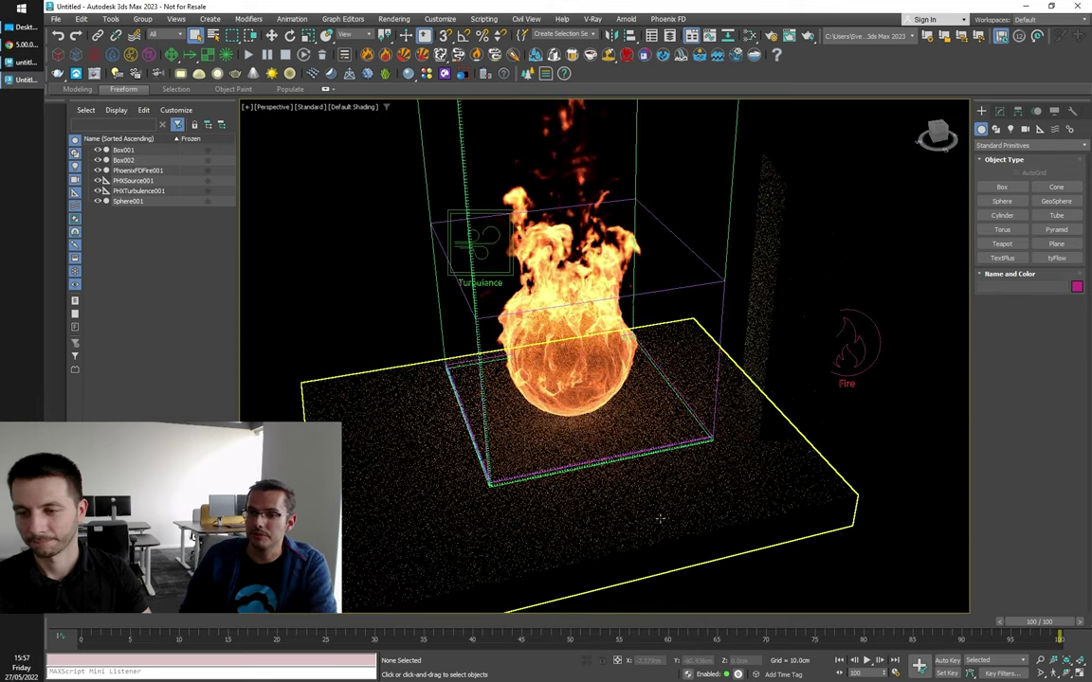
middle_click_drag(667, 515, 695, 496, "alt")
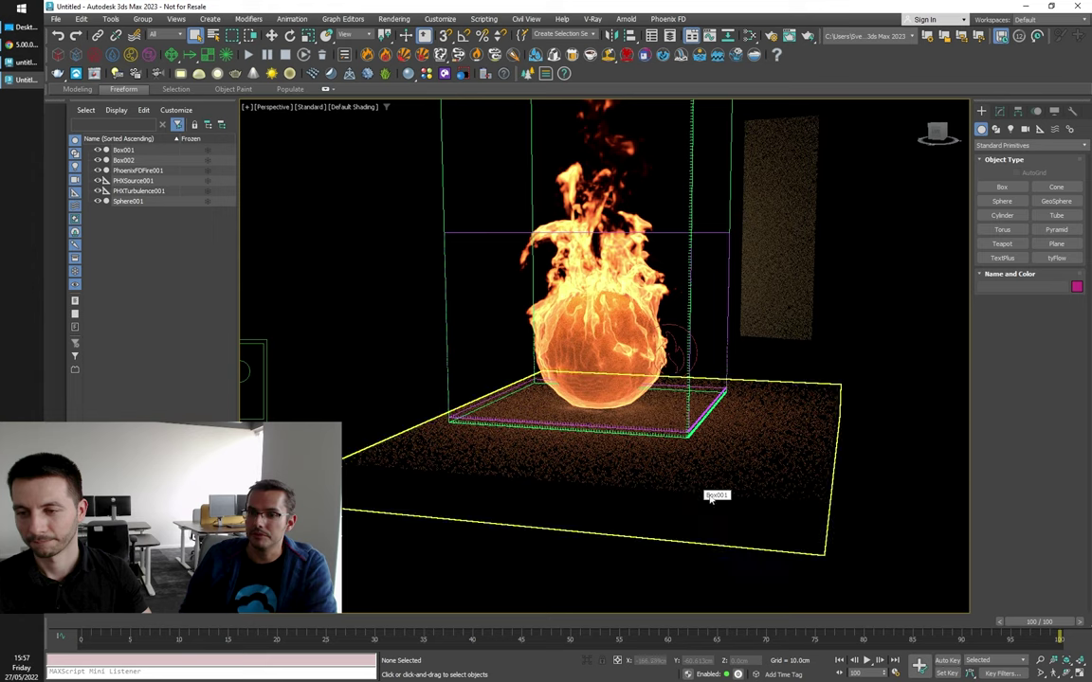
middle_click_drag(711, 499, 641, 448, "alt")
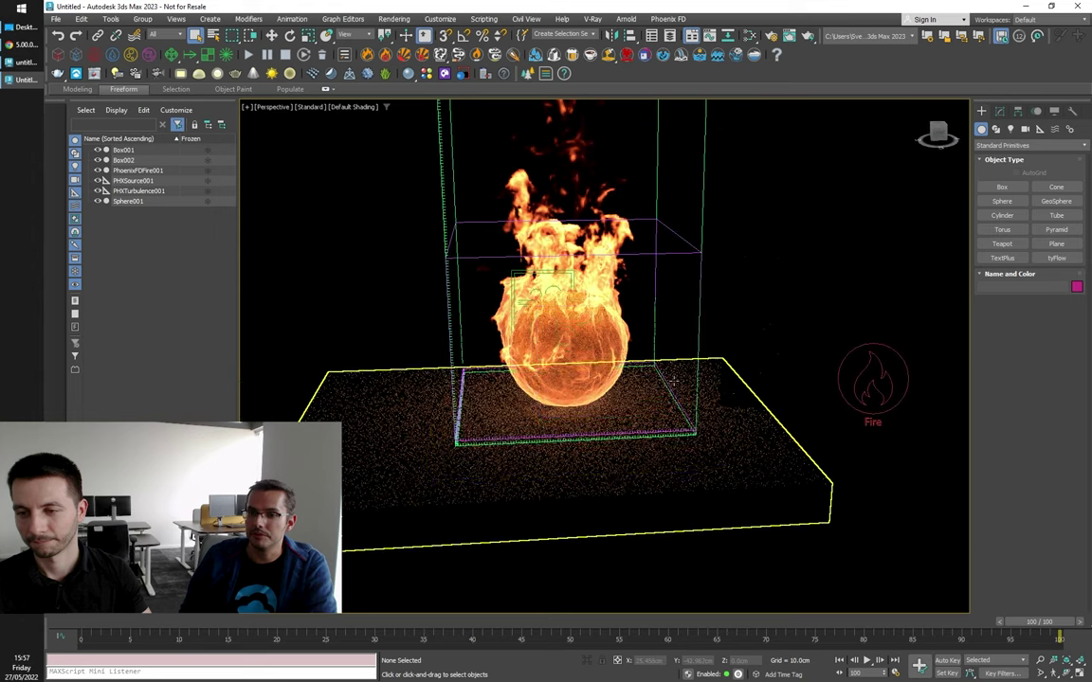
scroll(674, 381, "down", 6)
scroll(674, 381, "up", 7)
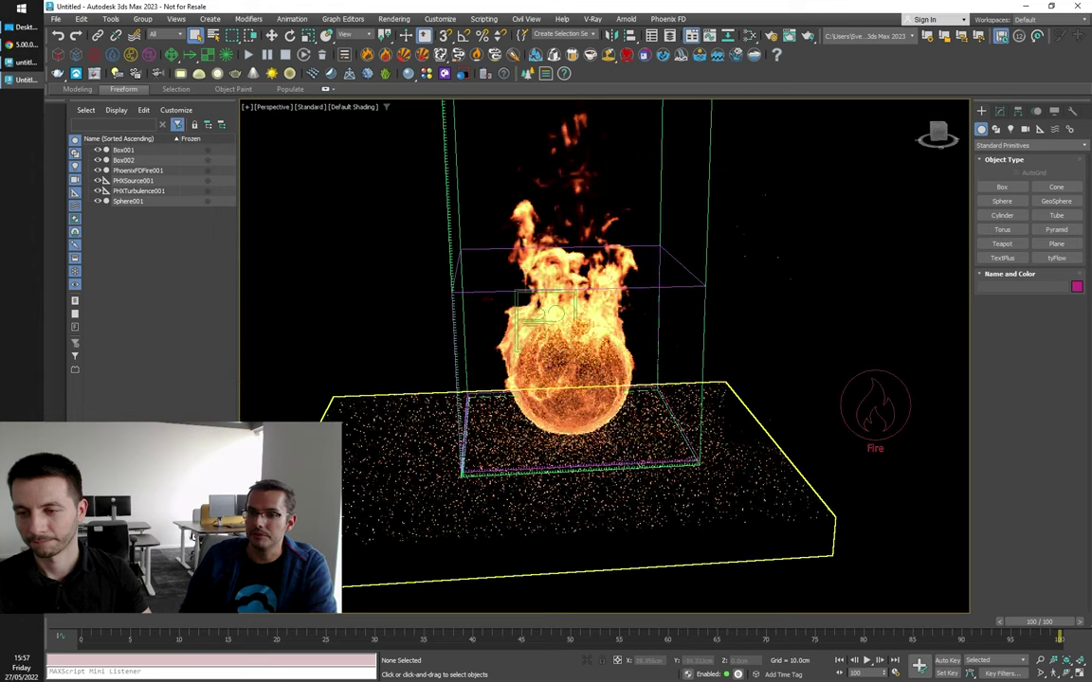
Step: Delete the tall box standing beside the burning sphere
middle_click_drag(673, 380, 708, 388, "alt")
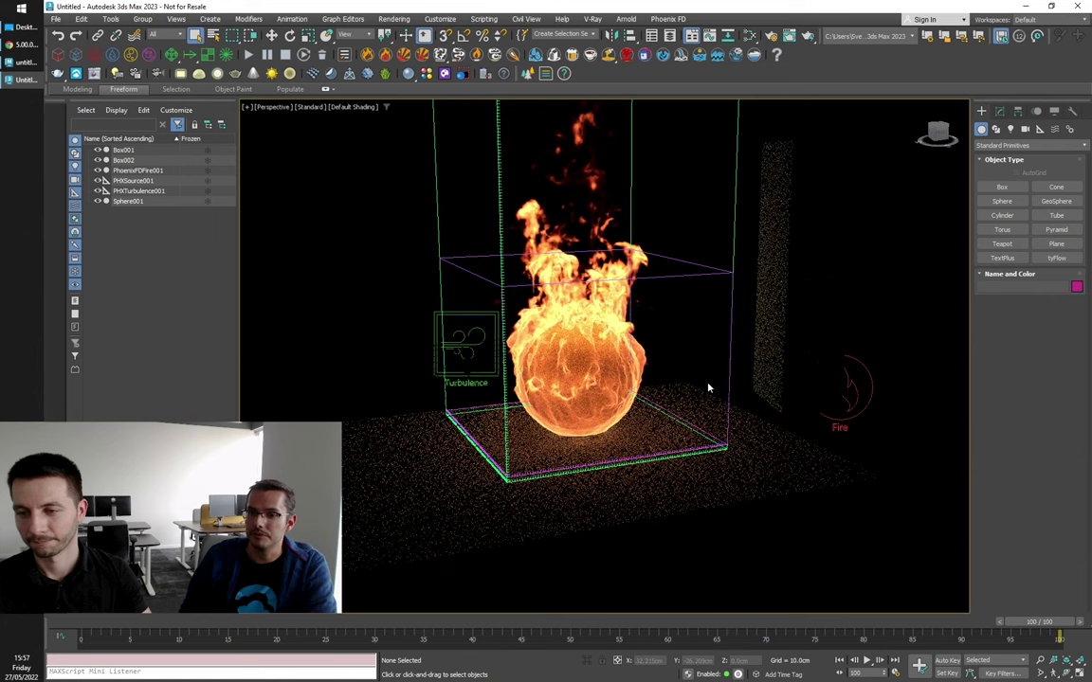
left_click(778, 230)
key("Delete")
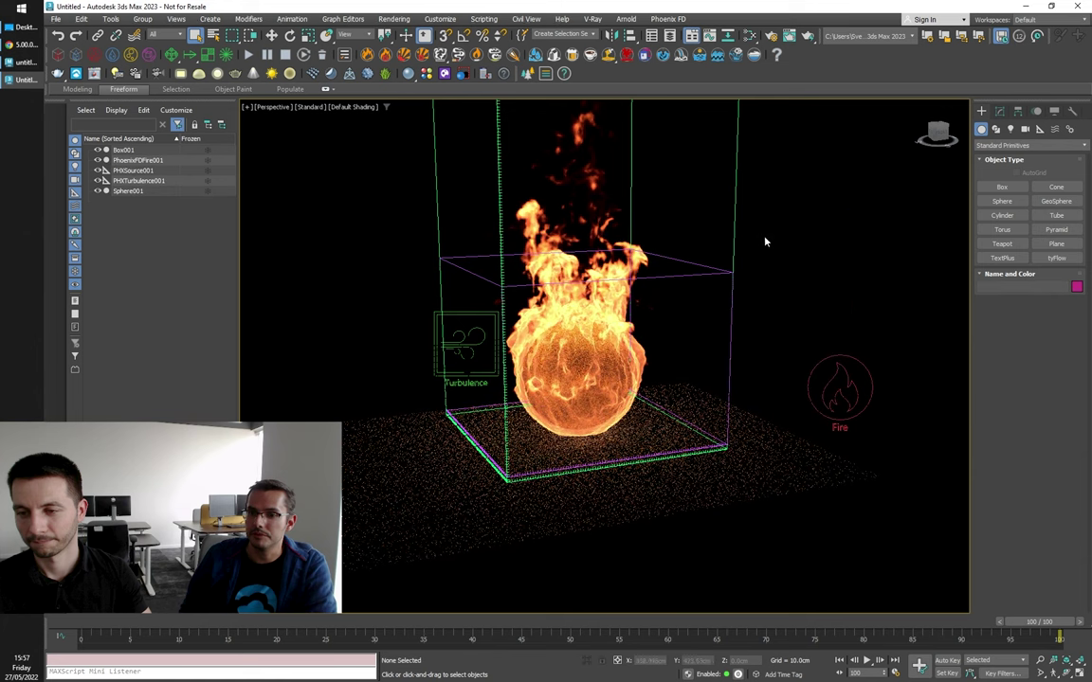
Step: Inspect the interactively rendered fire from another angle, scrub to frame 77, and open the viewport's rendering options
left_click(308, 108)
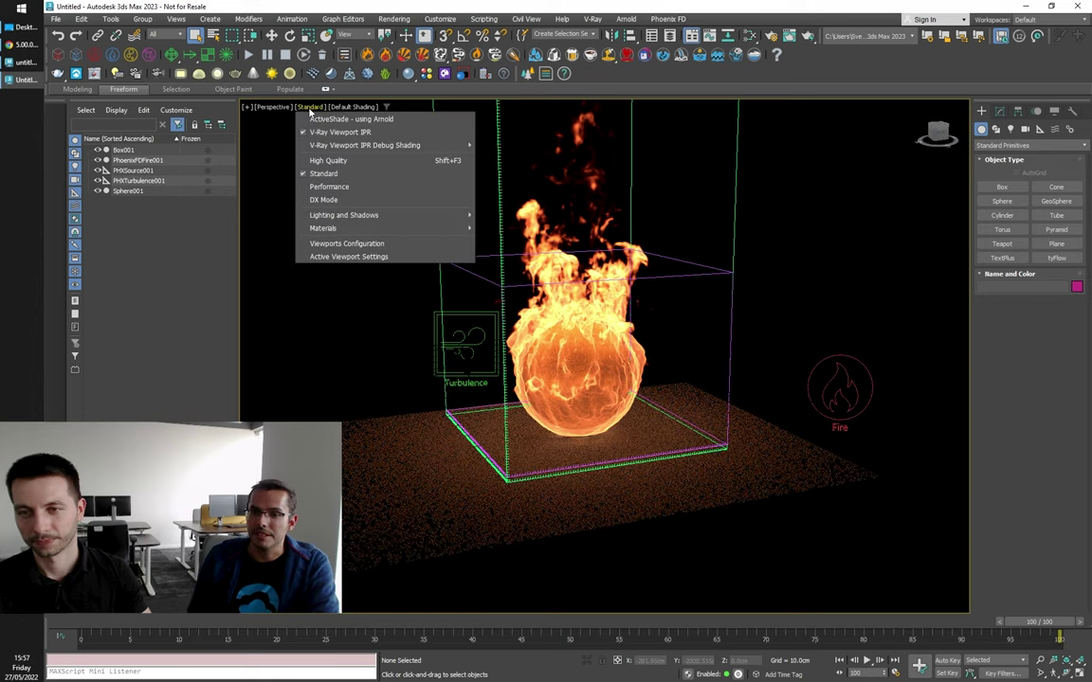
middle_click_drag(332, 321, 351, 327, "alt")
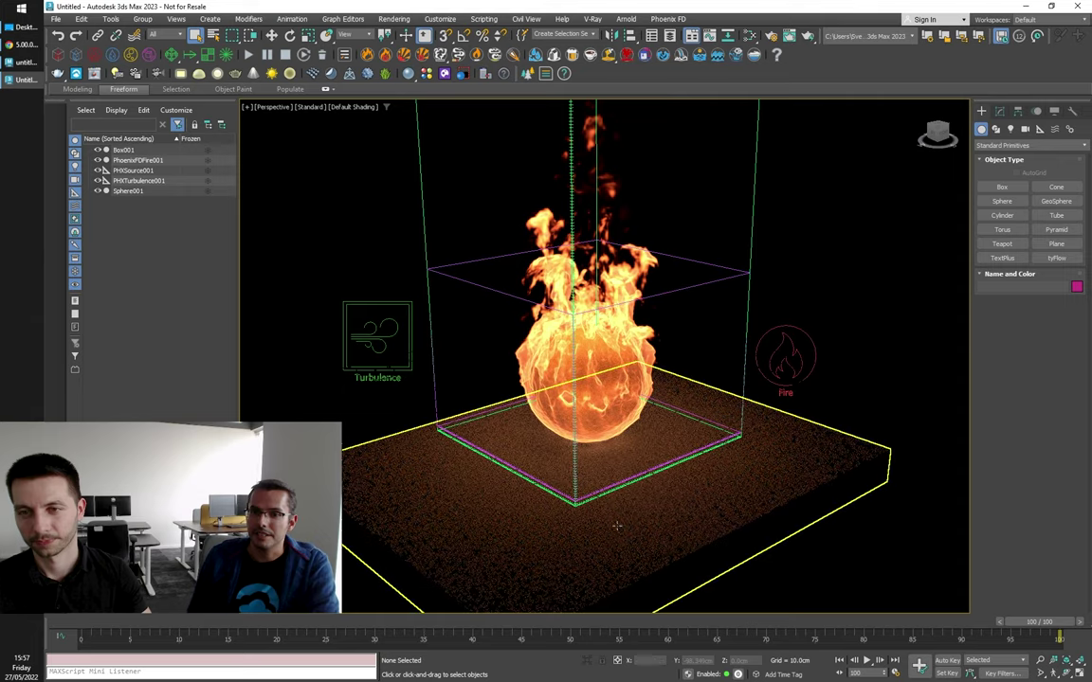
left_click_drag(1059, 622, 844, 623)
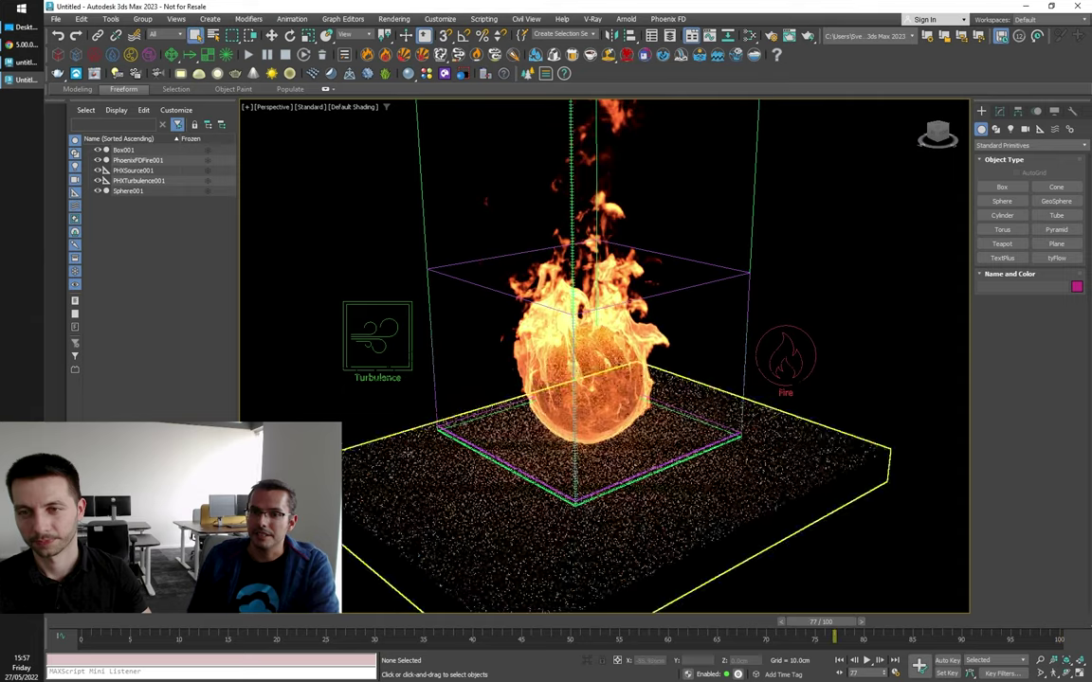
left_click(302, 108)
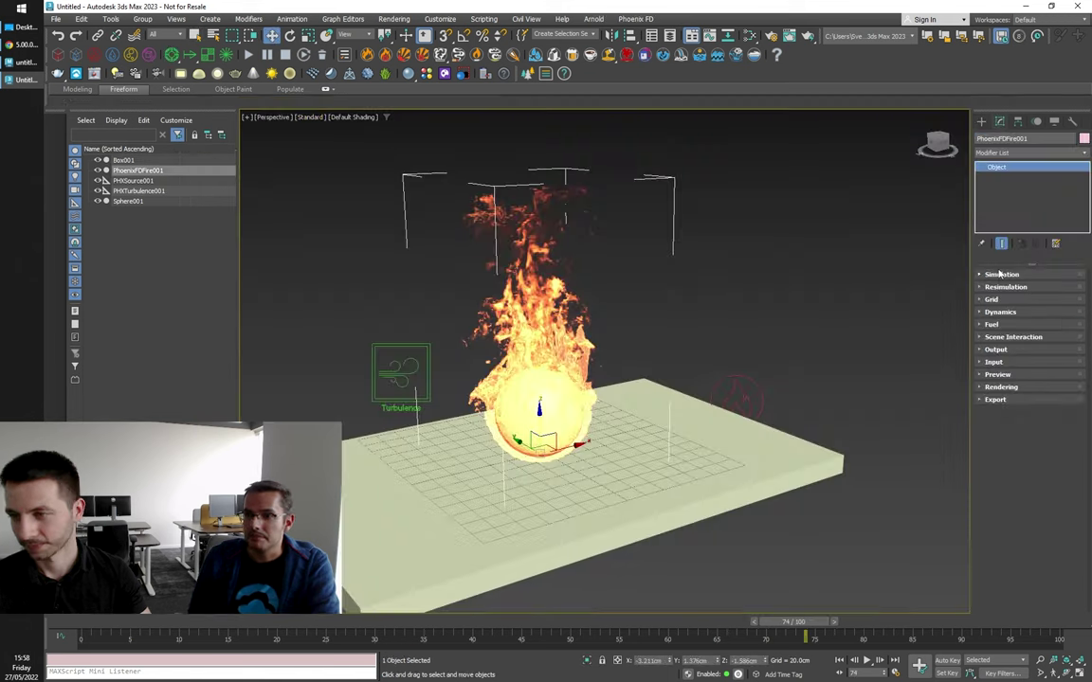
Step: Review the fire simulator's Simulation statistics and cache content while scrubbing the timeline forward and back to frame 72
left_click(1000, 274)
scroll(976, 369, "down", 3)
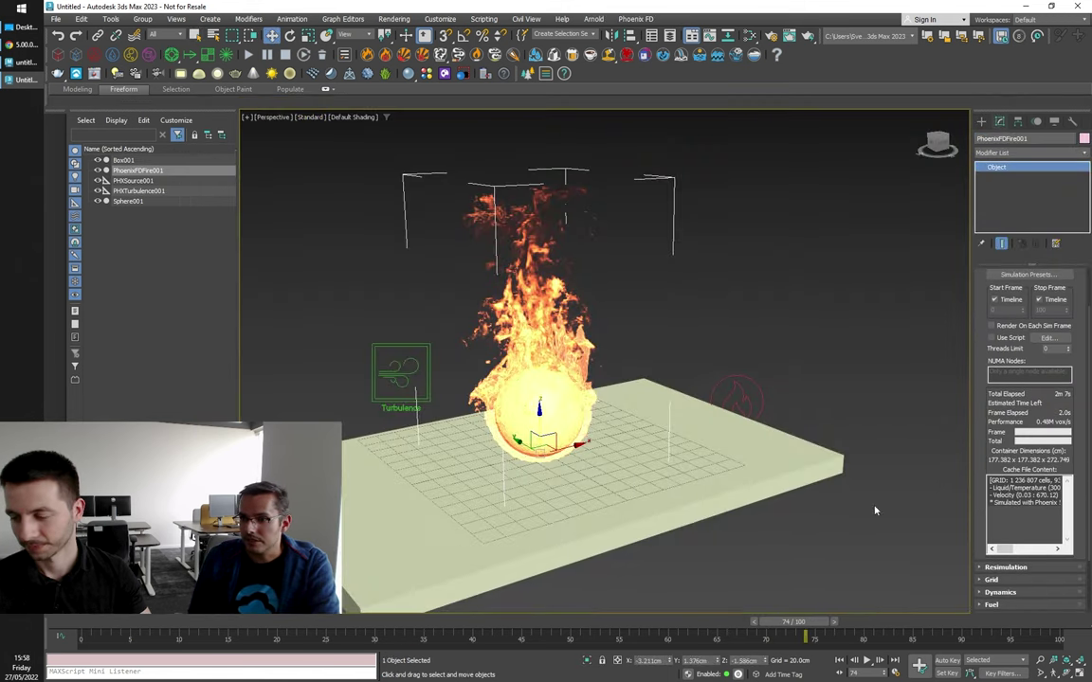
left_click_drag(791, 626, 998, 625)
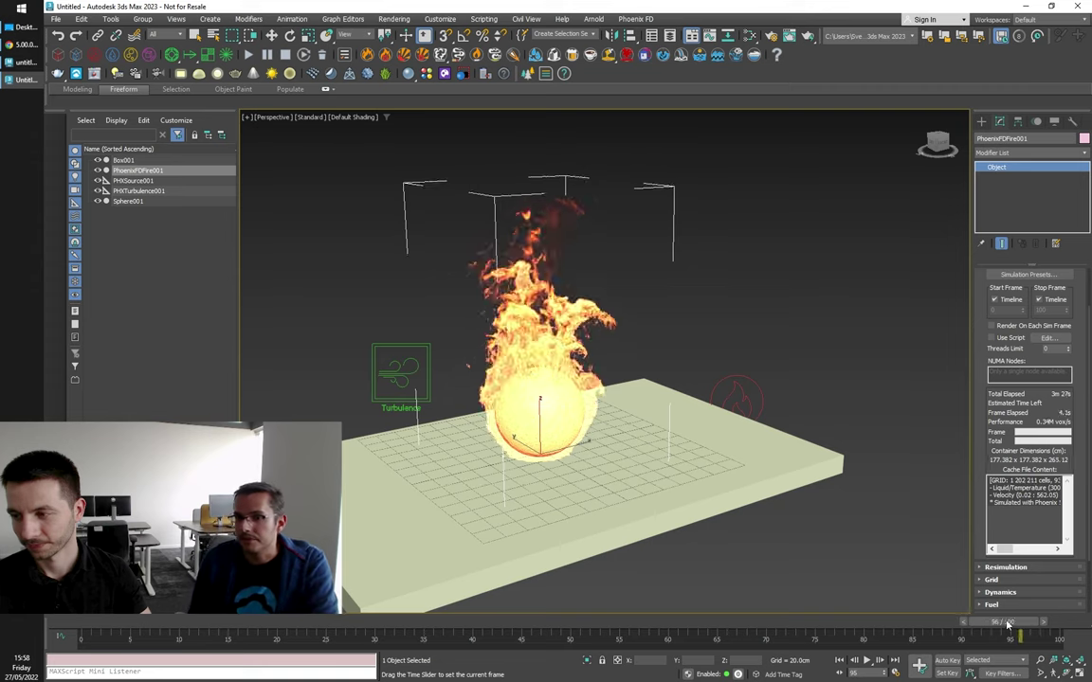
left_click_drag(996, 625, 782, 611)
key("w")
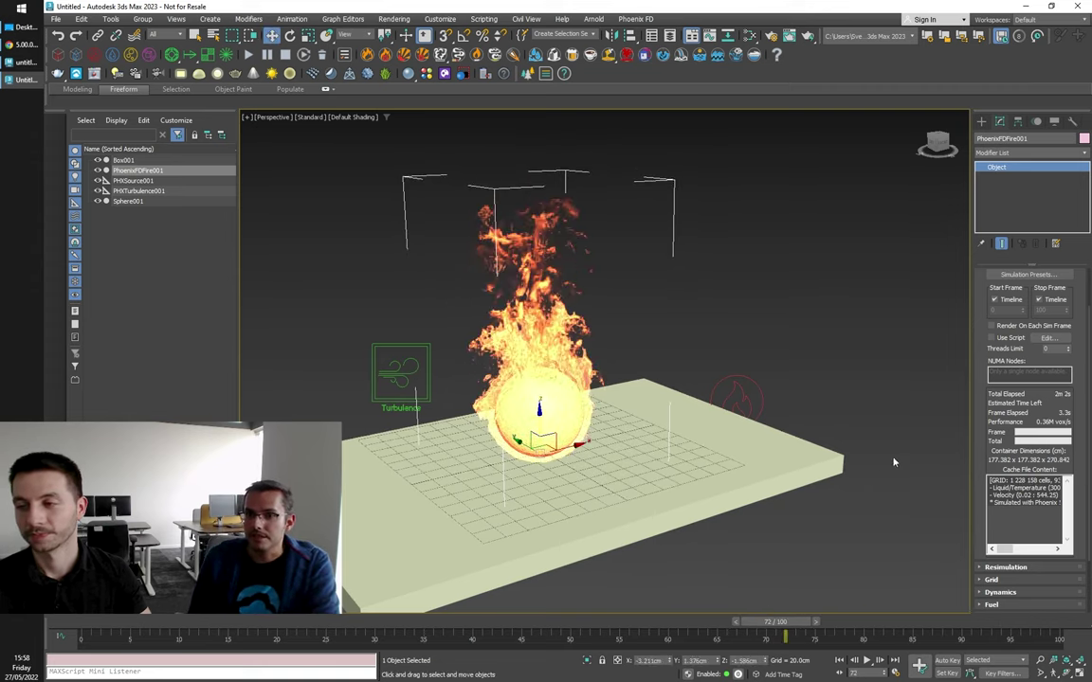
scroll(984, 302, "up", 2)
left_click(1001, 276)
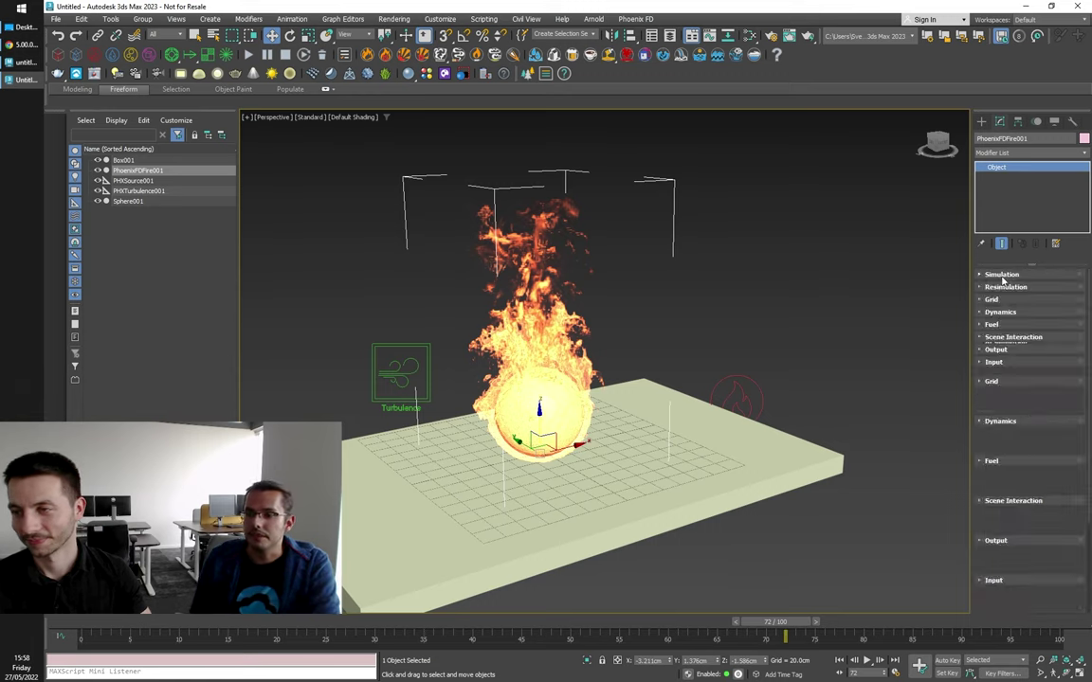
Step: Export the scene as Untitled.simscene and start the standalone simulation together with its preview
left_click(633, 20)
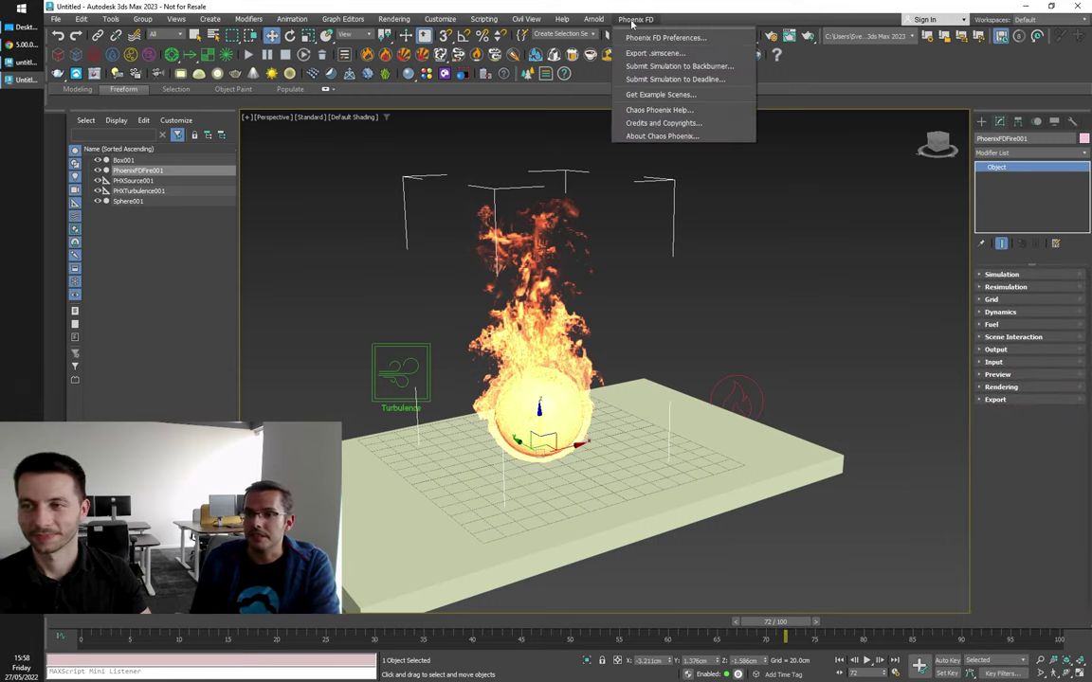
left_click(669, 54)
left_click_drag(536, 320, 712, 129)
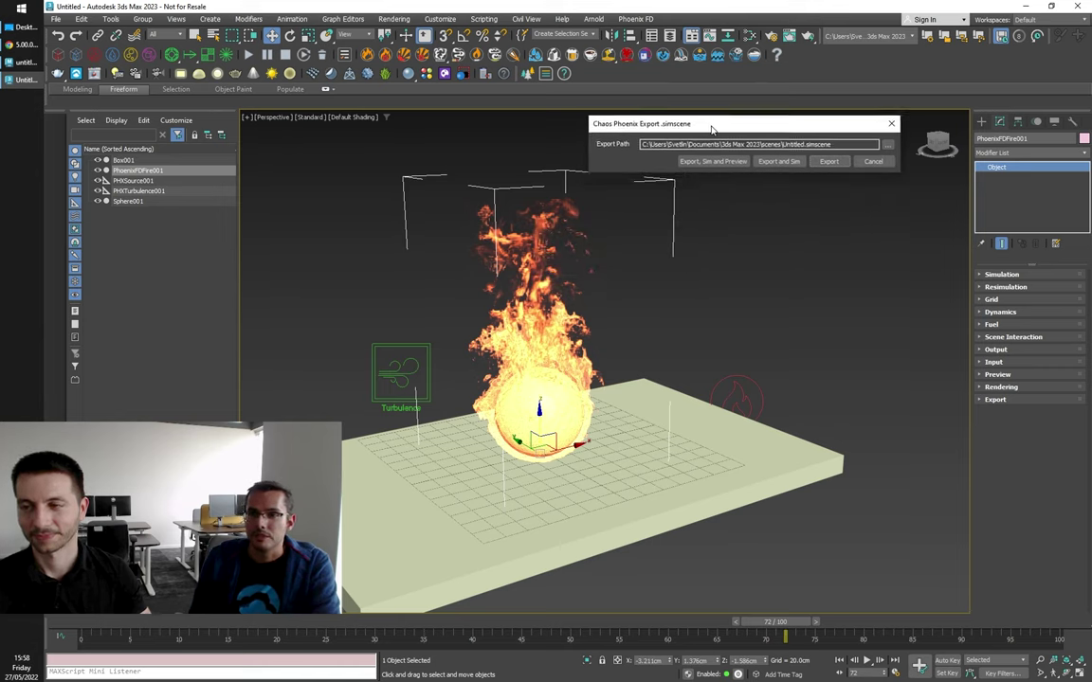
left_click(709, 162)
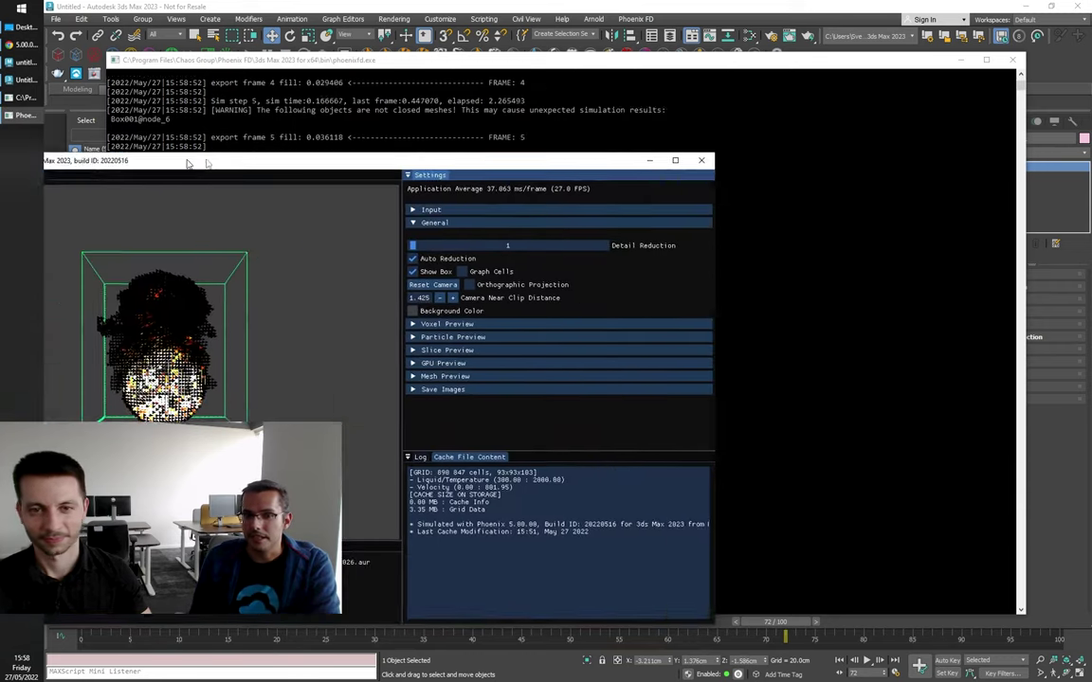
Step: Examine the simulated fire in Phoenix Previewer from several angles and scrub its timeline back to about frame 46
left_click_drag(336, 155, 517, 82)
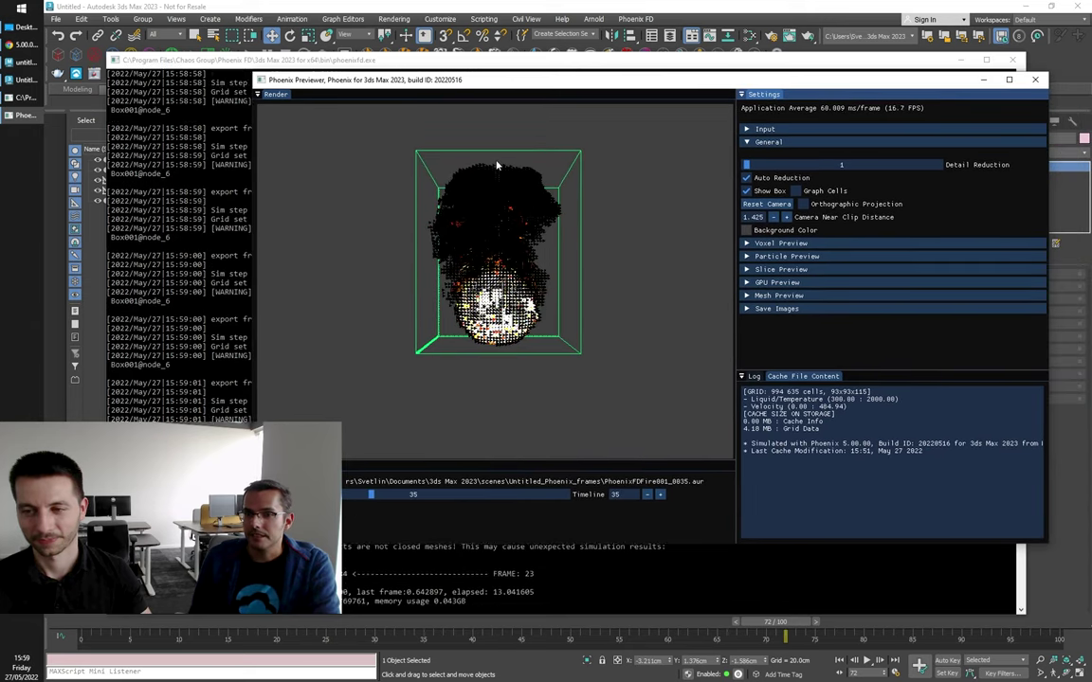
left_click_drag(456, 268, 534, 337)
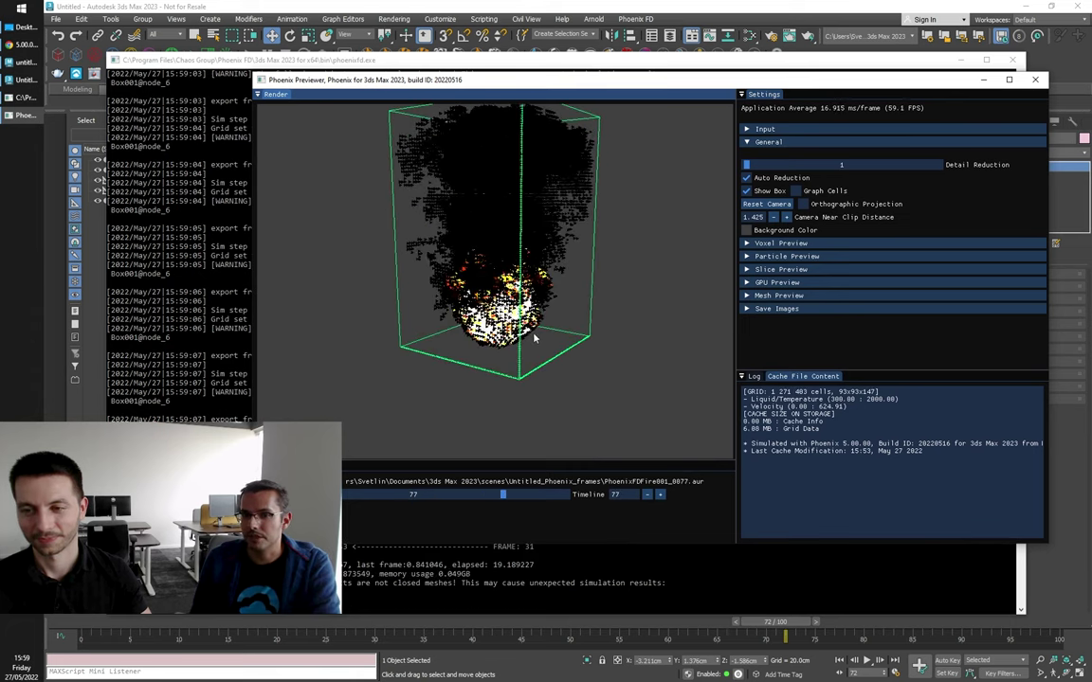
scroll(533, 338, "up", 3)
scroll(534, 337, "down", 2)
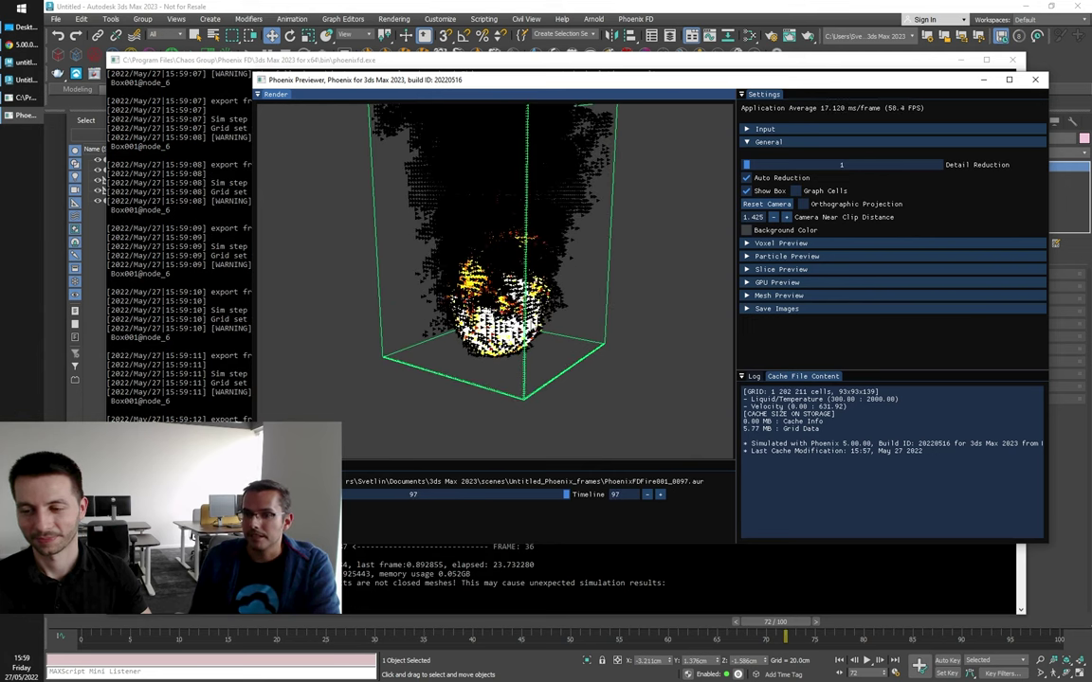
left_click_drag(541, 324, 514, 324)
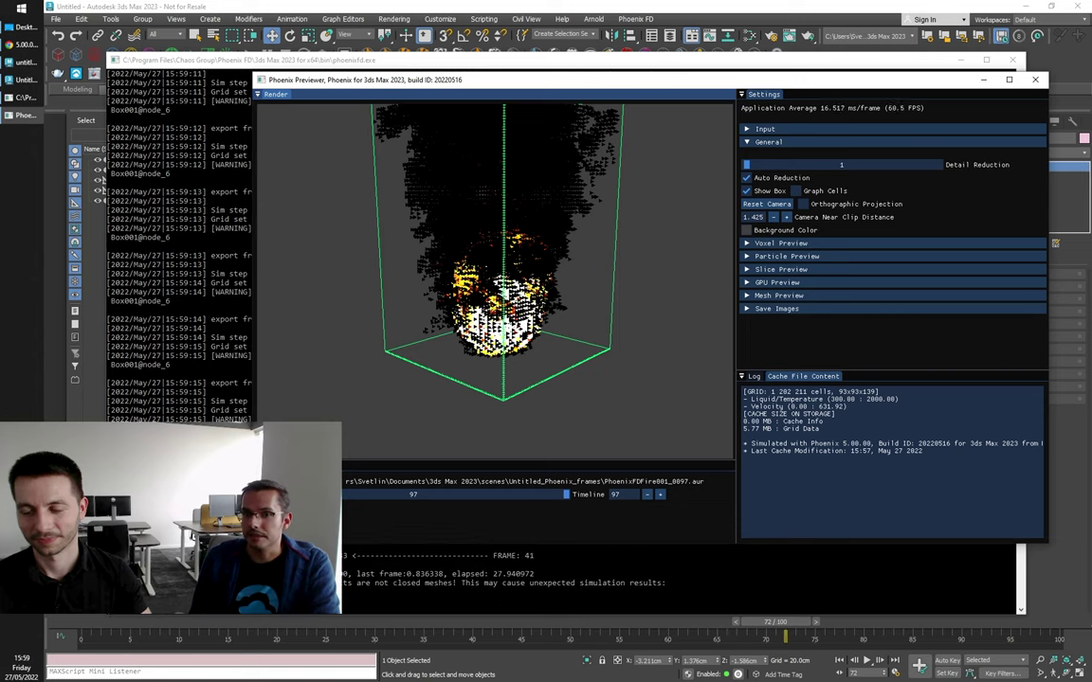
left_click_drag(524, 497, 381, 492)
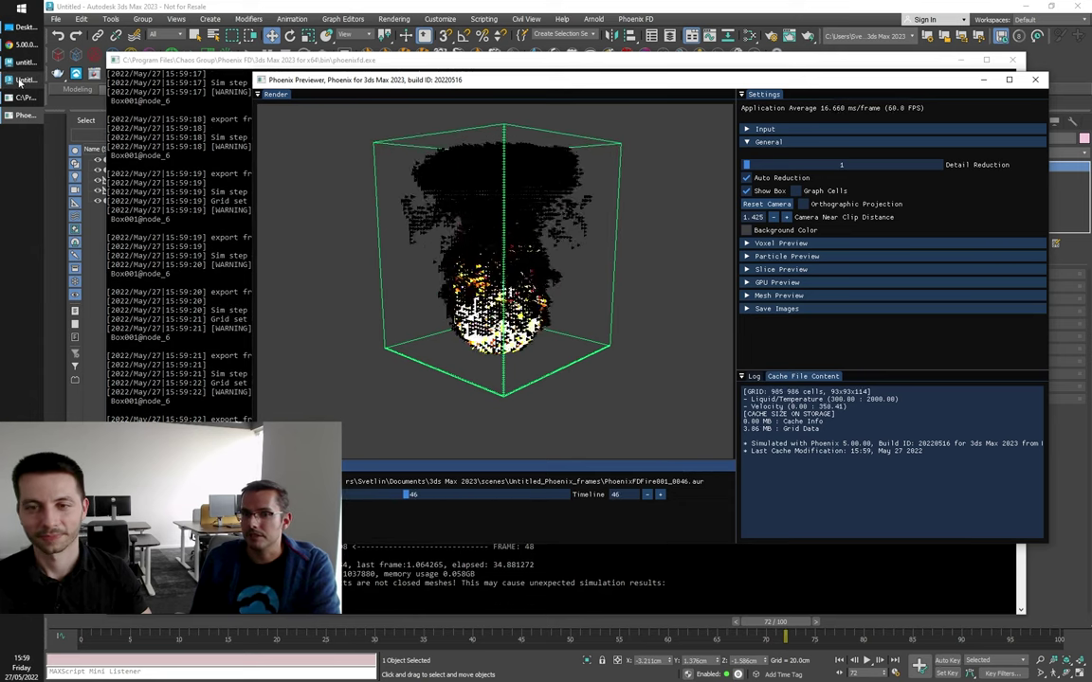
Step: Switch back to 3ds Max, scrub the timeline to frame 51, and show the fire simulator's Simulation settings
left_click(19, 80)
left_click_drag(794, 622, 576, 620)
key("w")
middle_click_drag(604, 590, 649, 569, "alt")
left_click(995, 274)
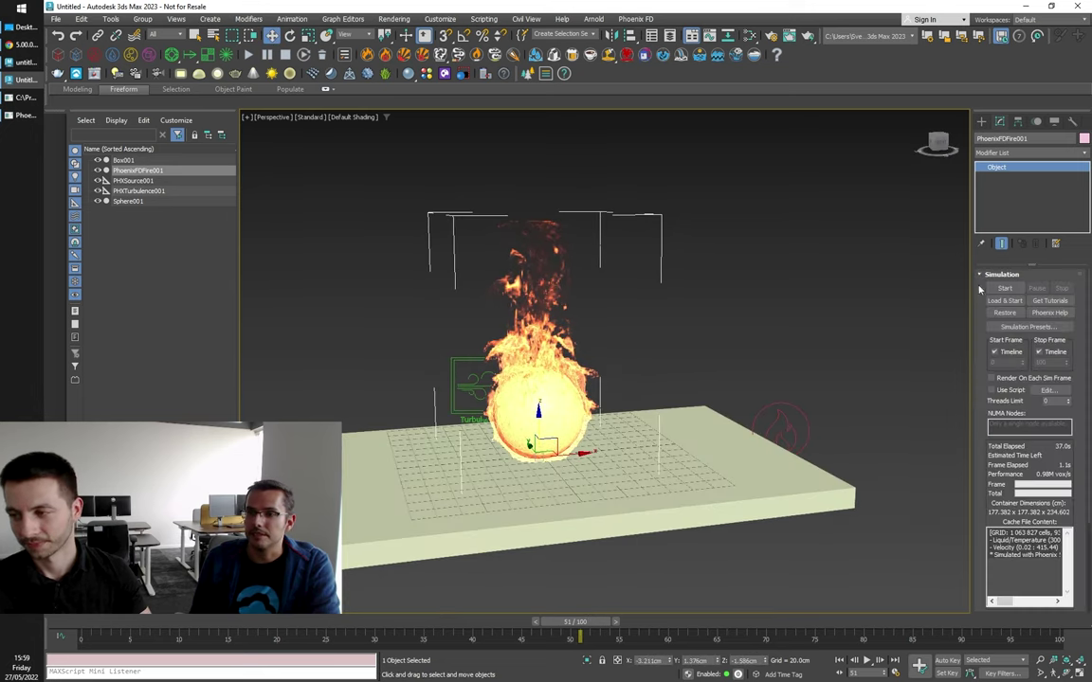
Step: Scrub the timeline to frame 59 and view the burning sphere from a lower angle
scroll(990, 431, "down", 1)
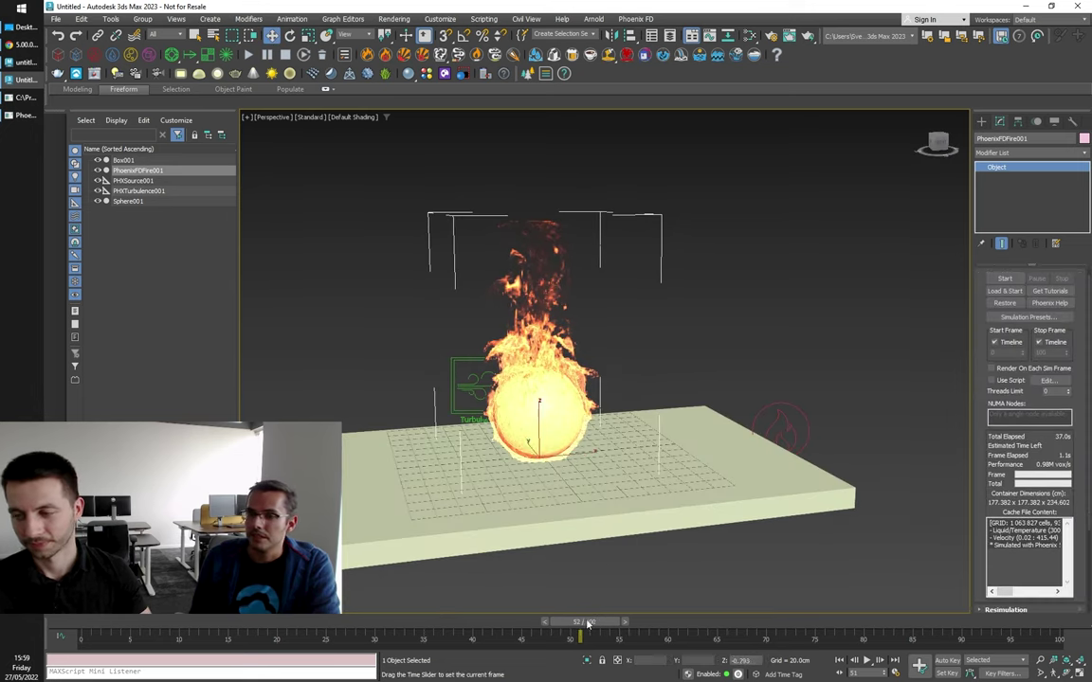
left_click_drag(675, 622, 658, 617)
key("w")
middle_click_drag(600, 568, 619, 546, "alt")
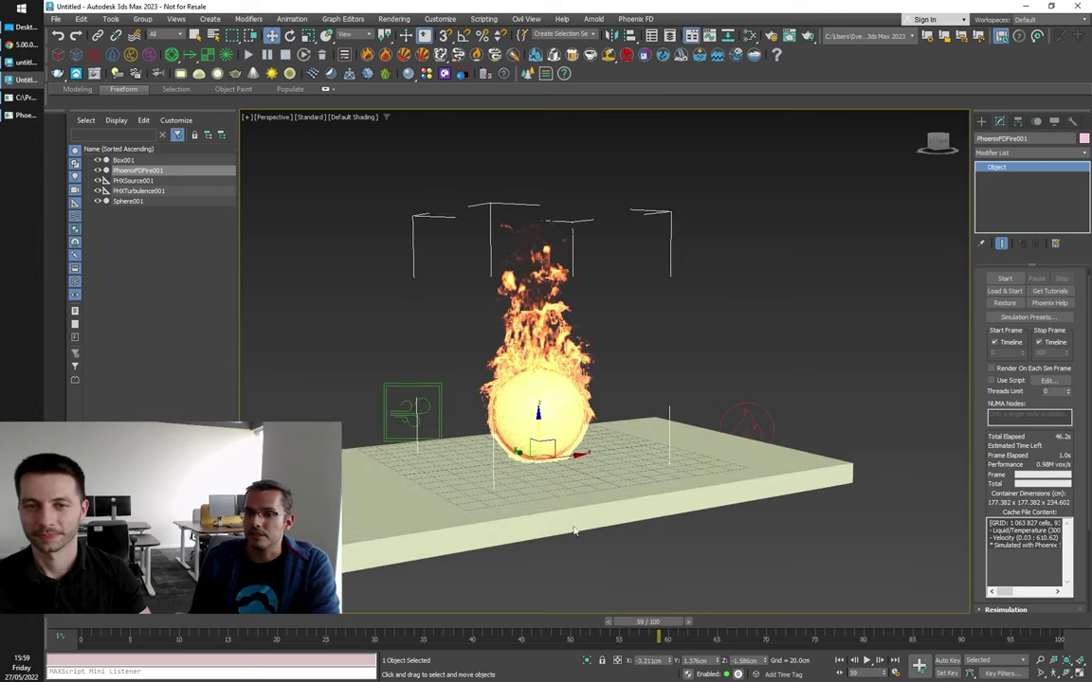
Step: Check Phoenix Previewer and the standalone simulation's console log, and return to 3ds Max
left_click(15, 123)
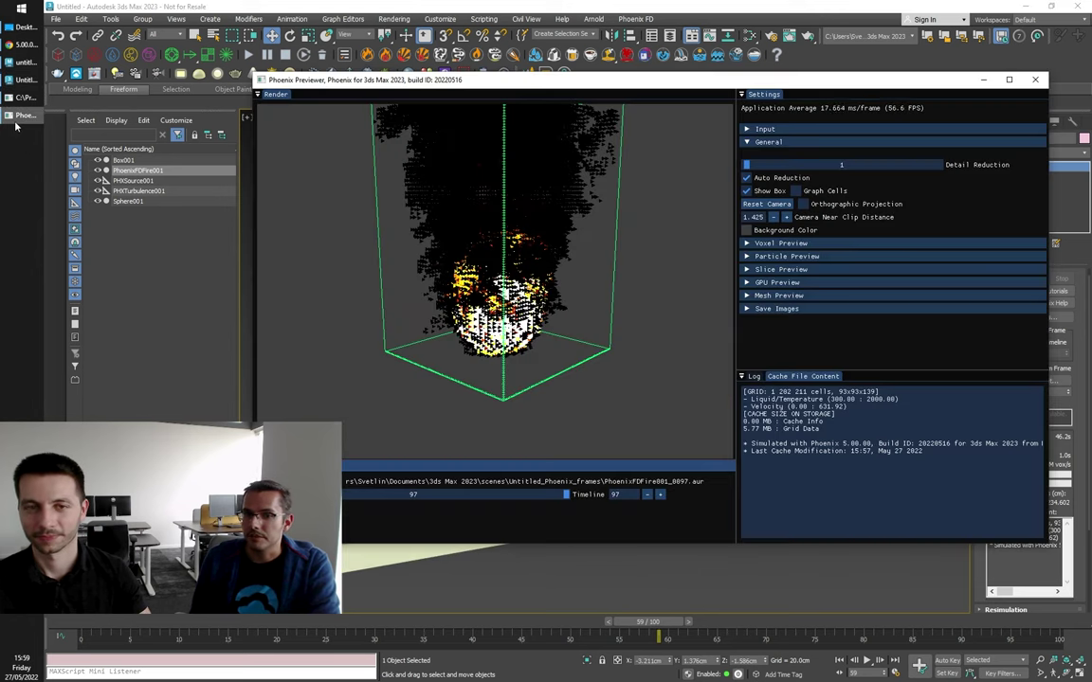
left_click(17, 98)
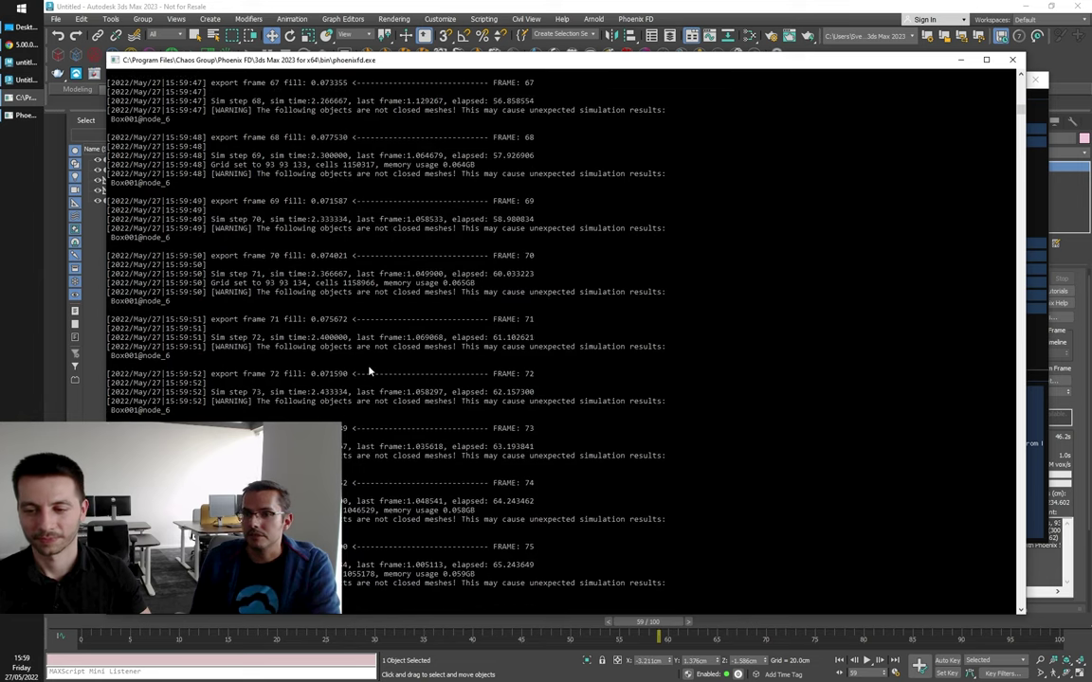
left_click(19, 79)
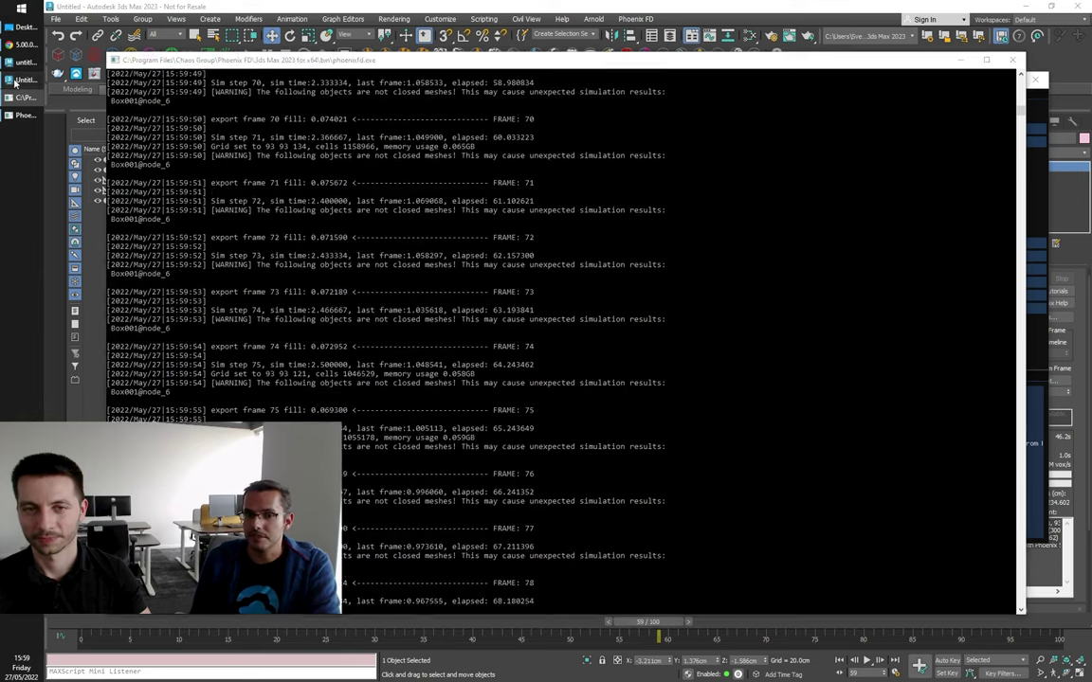
Step: Start a .simscene export, browse to the scenes folder, and edit the existing Untitled.simscene with Notepad++
left_click(628, 20)
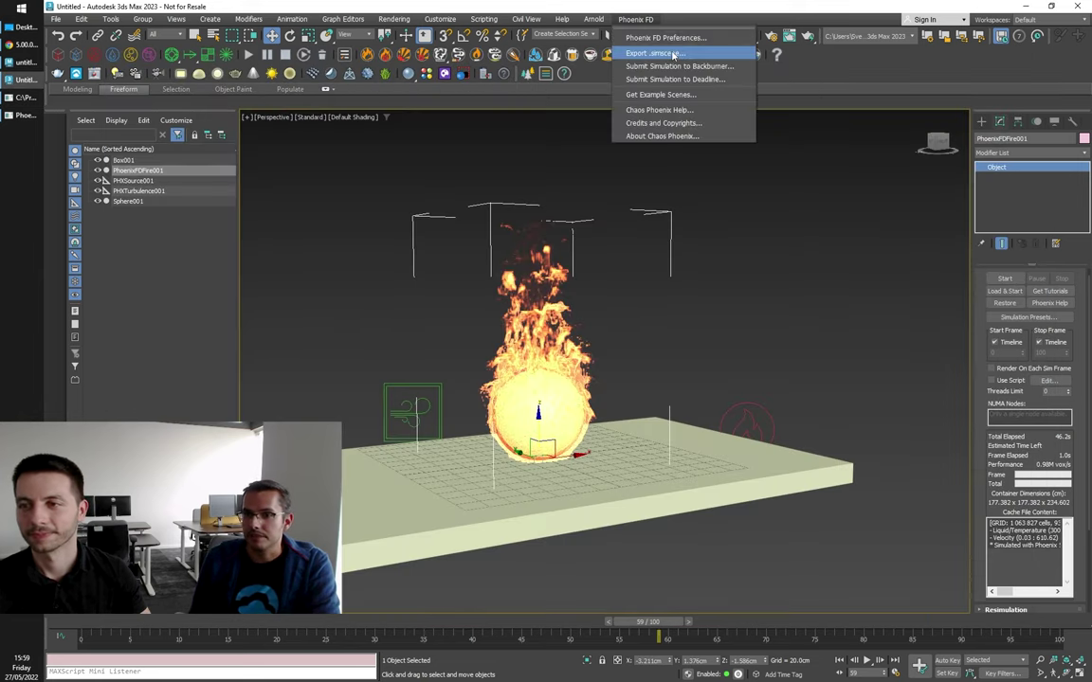
left_click(654, 53)
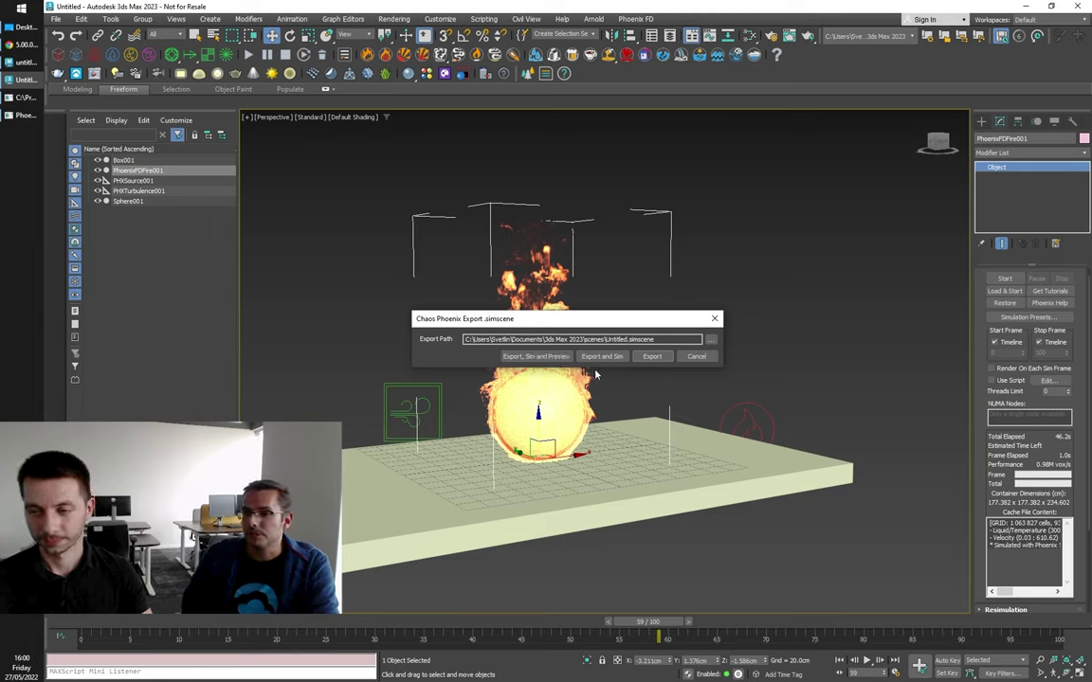
left_click(707, 341)
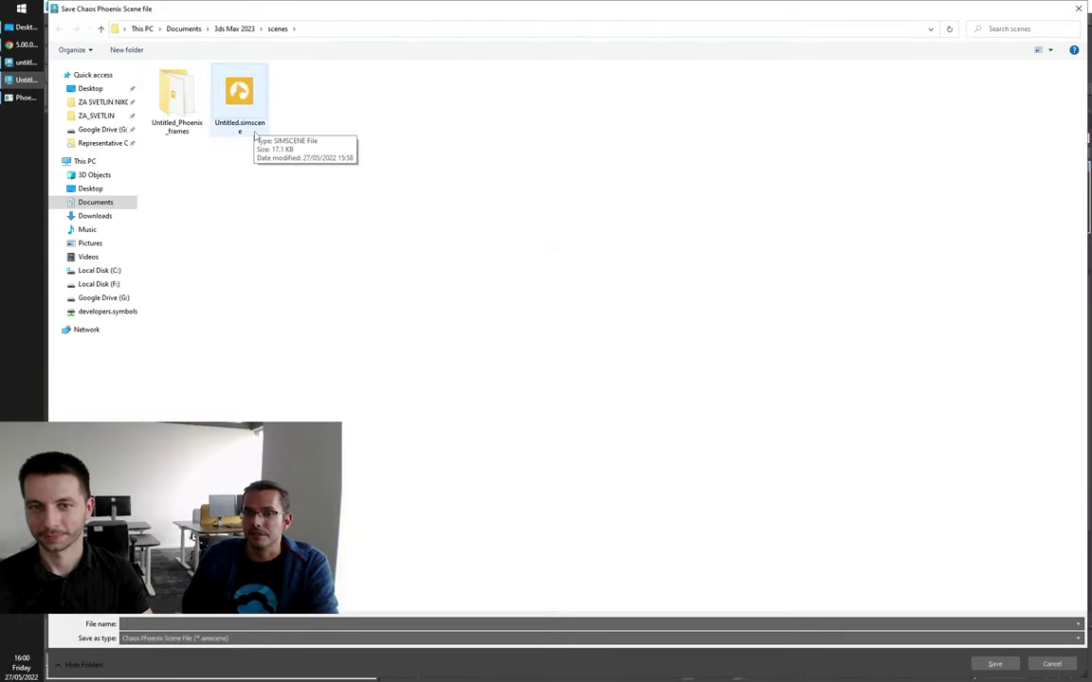
left_click(233, 115)
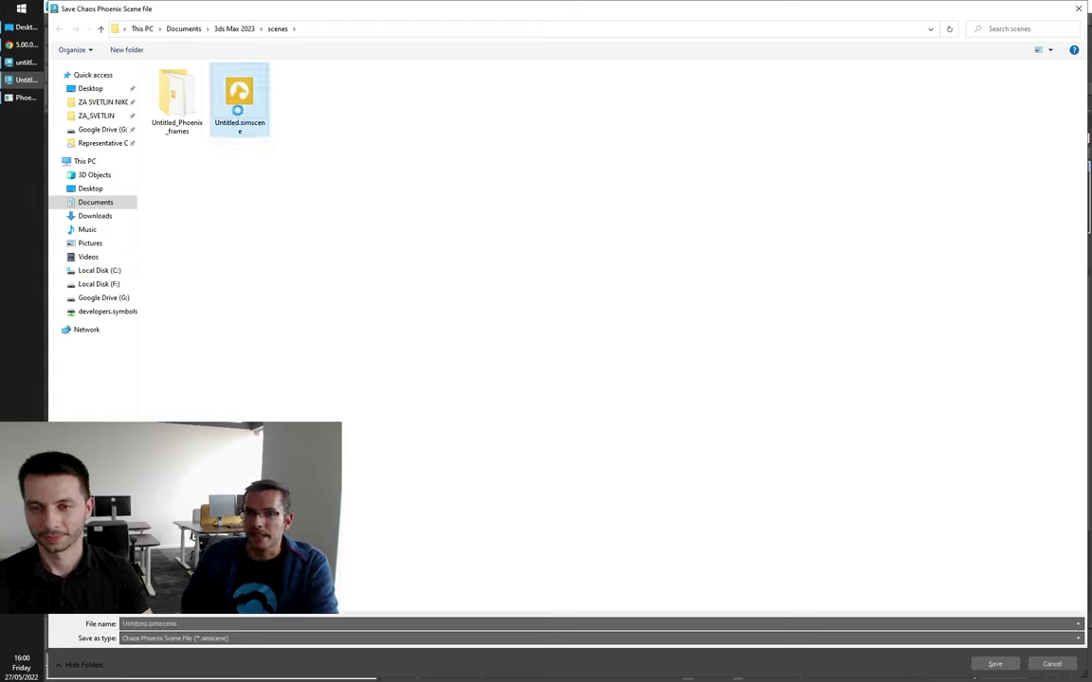
right_click(239, 116)
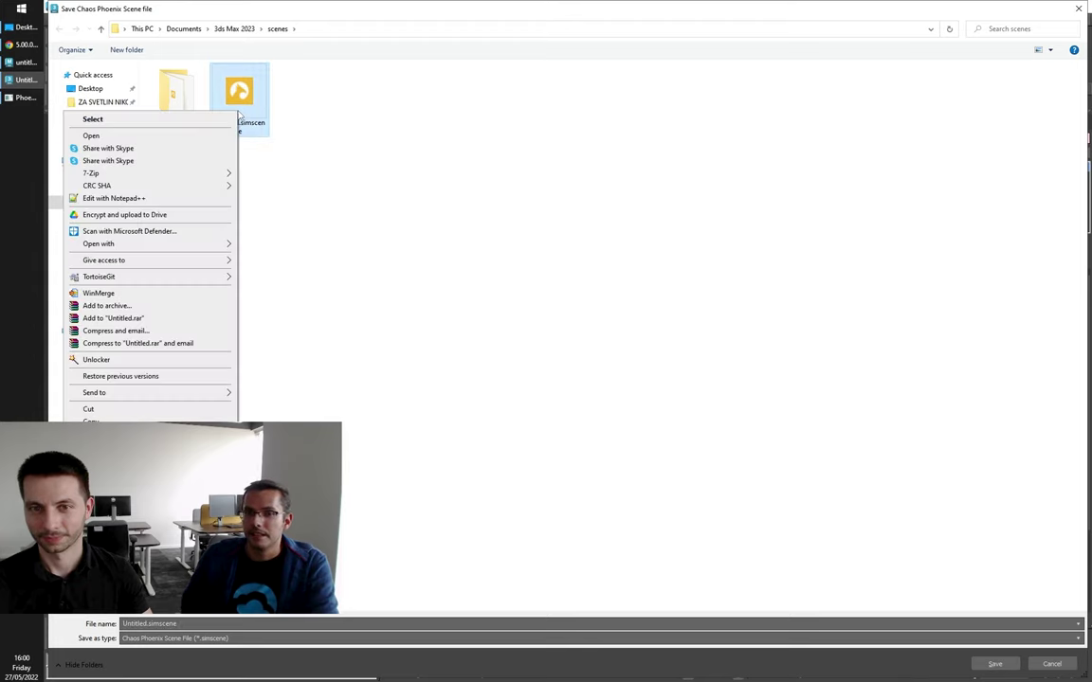
left_click(201, 205)
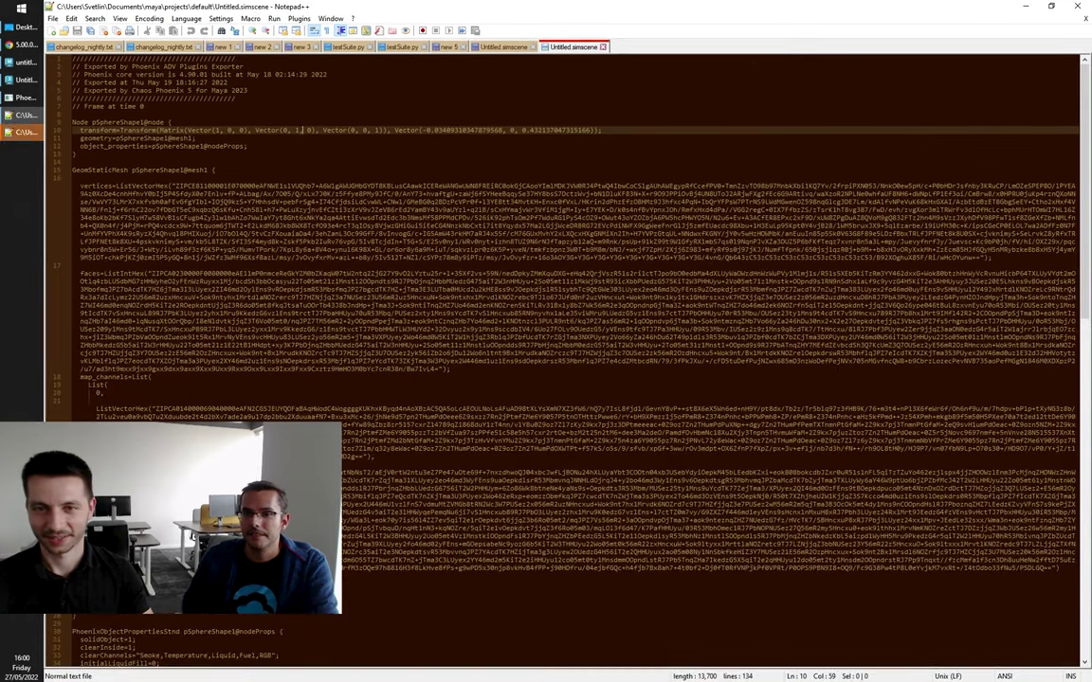
Step: Examine the simscene text from the sphere's mesh data to the object properties and the PhoenixSimulator parameters
scroll(511, 322, "down", 3)
scroll(512, 322, "up", 3)
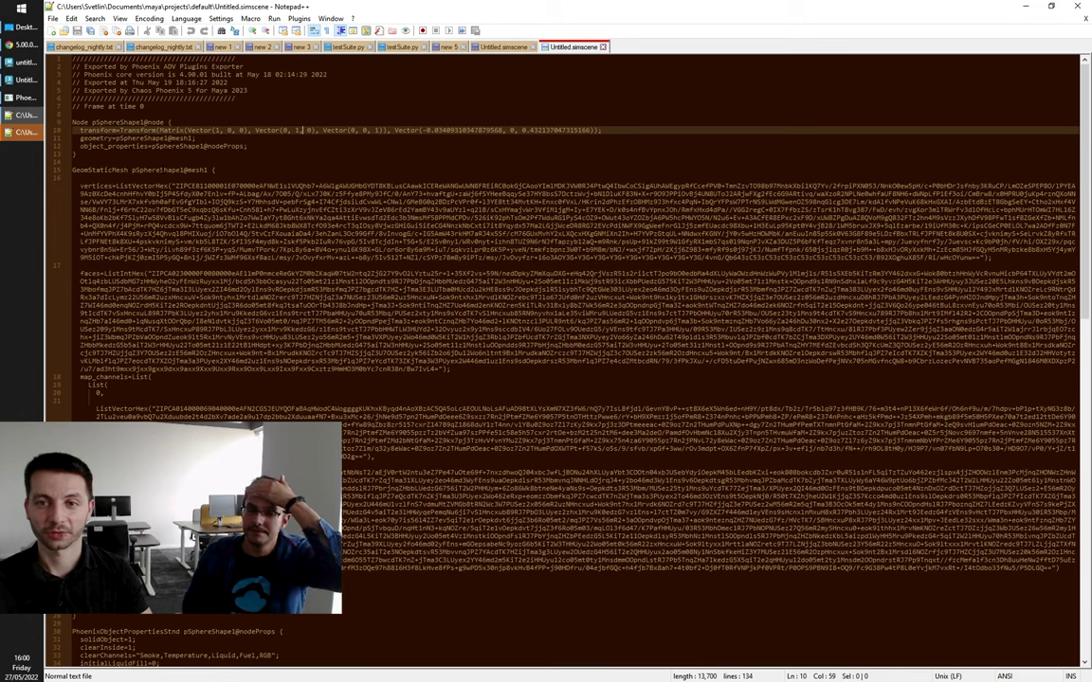
scroll(301, 129, "down", 10)
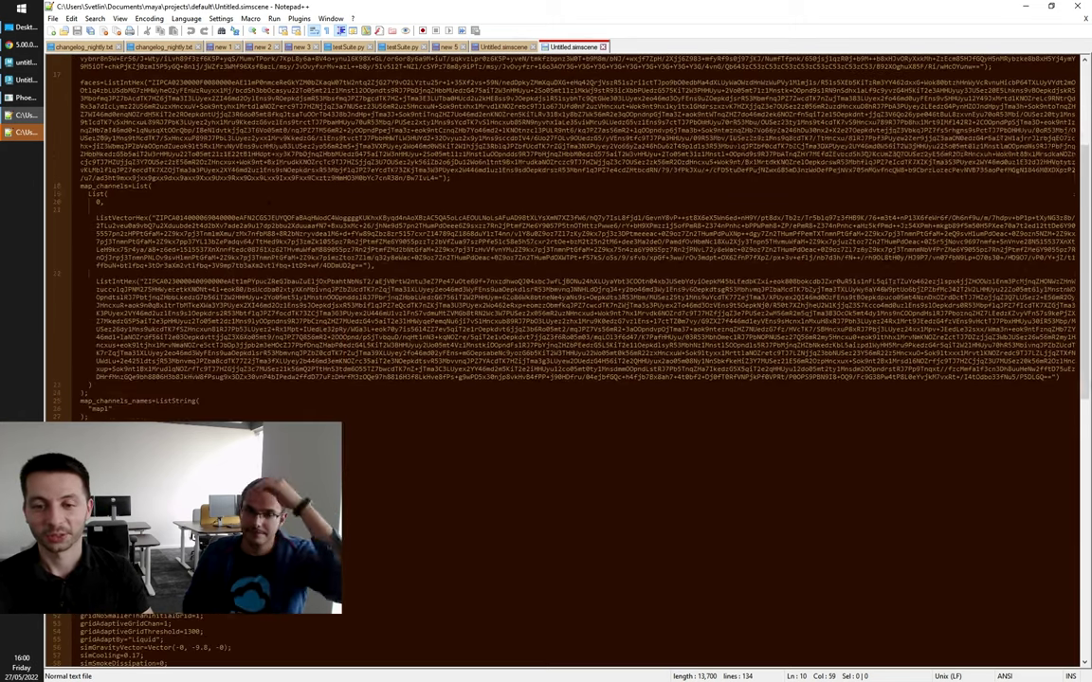
scroll(559, 360, "down", 5)
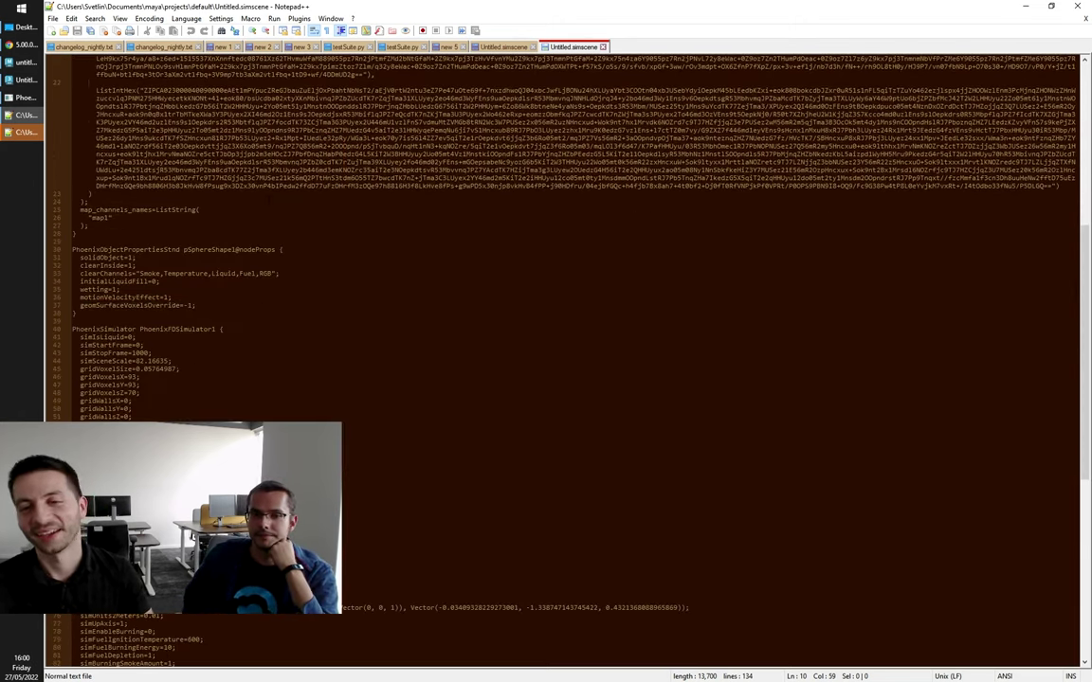
scroll(559, 360, "down", 2)
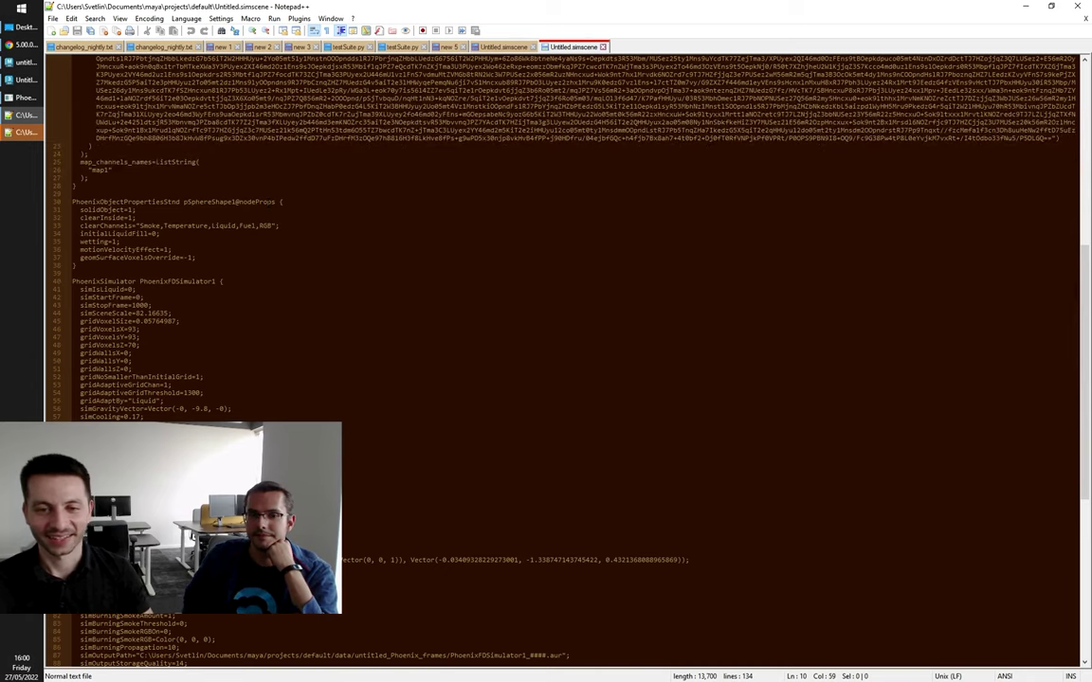
scroll(559, 360, "down", 3)
scroll(559, 360, "up", 1)
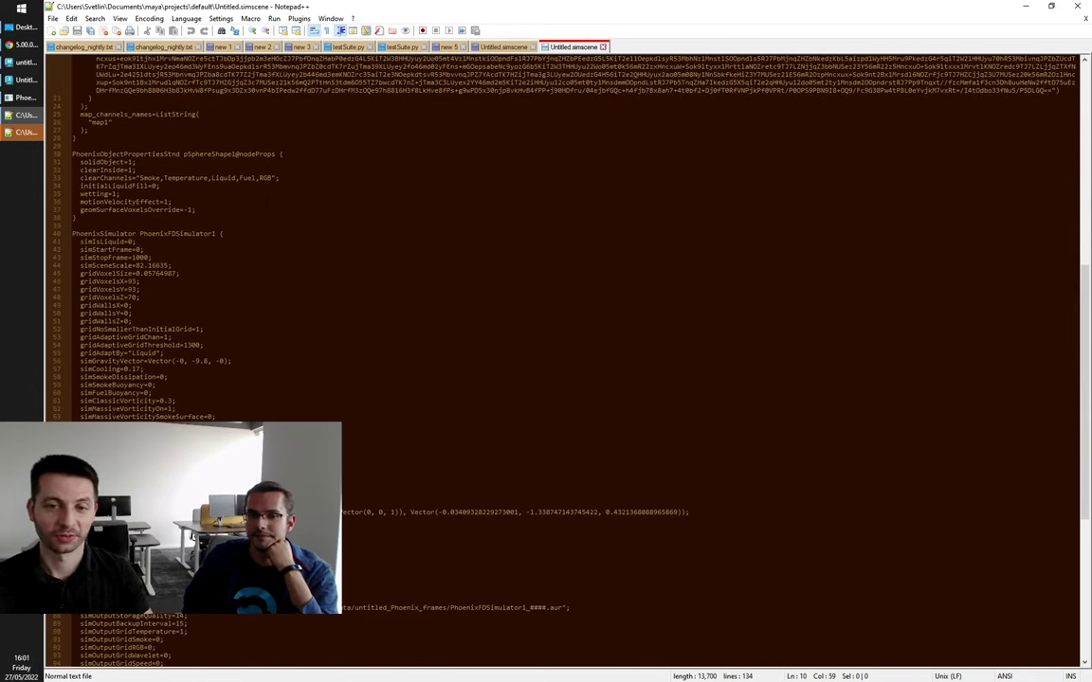
scroll(559, 361, "up", 2)
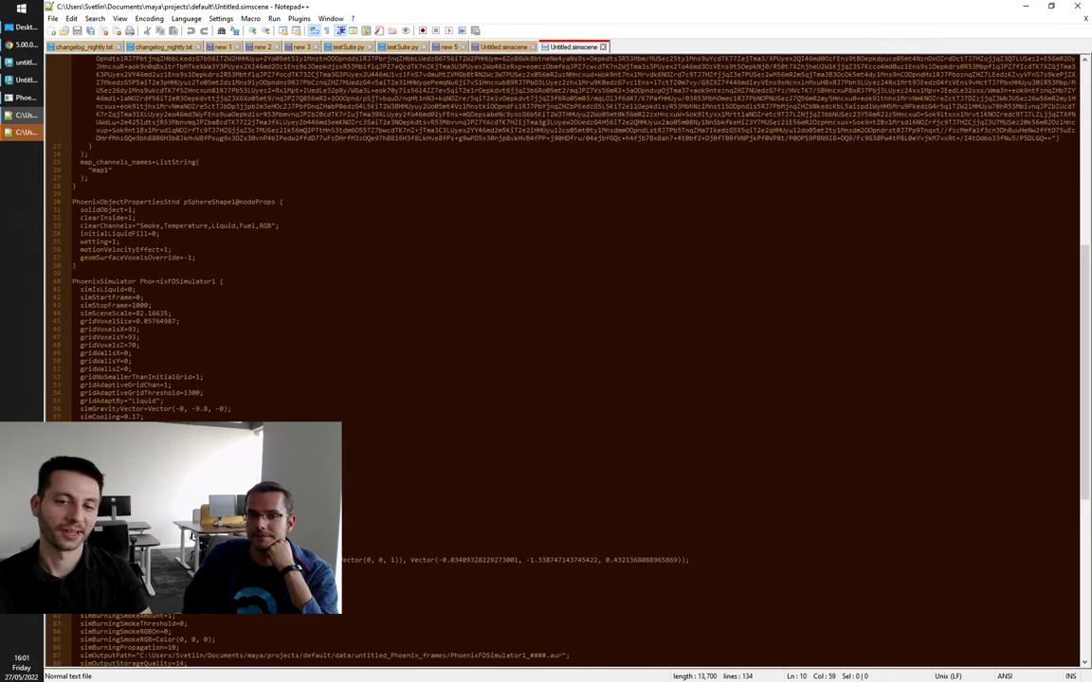
scroll(559, 360, "down", 1)
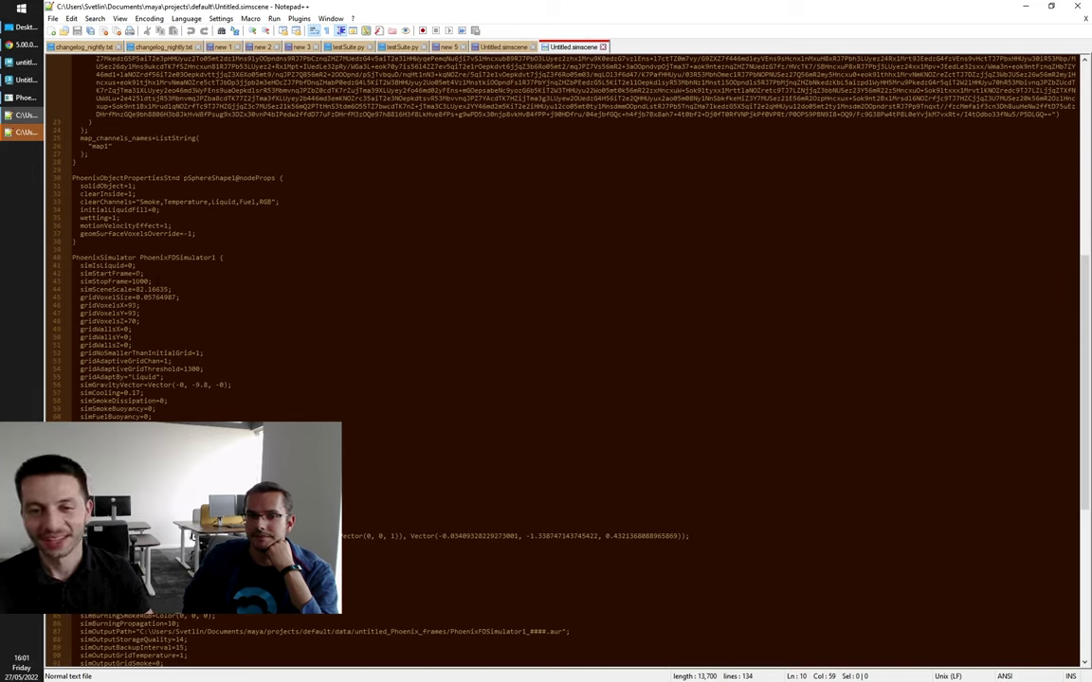
Step: Set simStopFrame to 10 in the PhoenixSimulator block
left_click(147, 282)
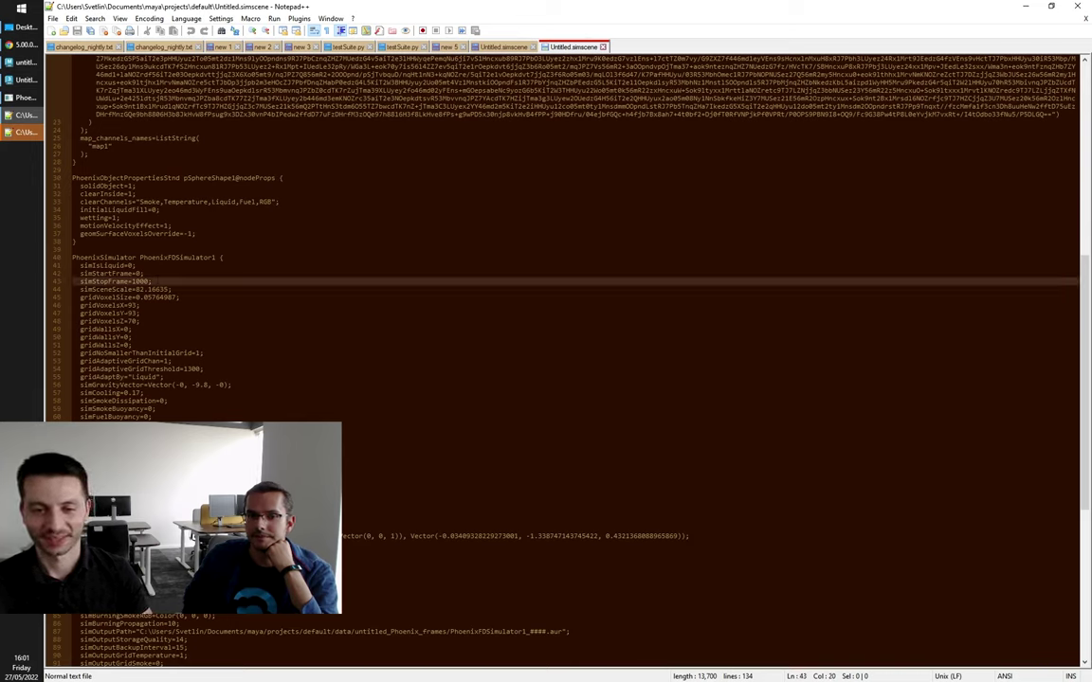
key("BackSpace")
key("BackSpace")
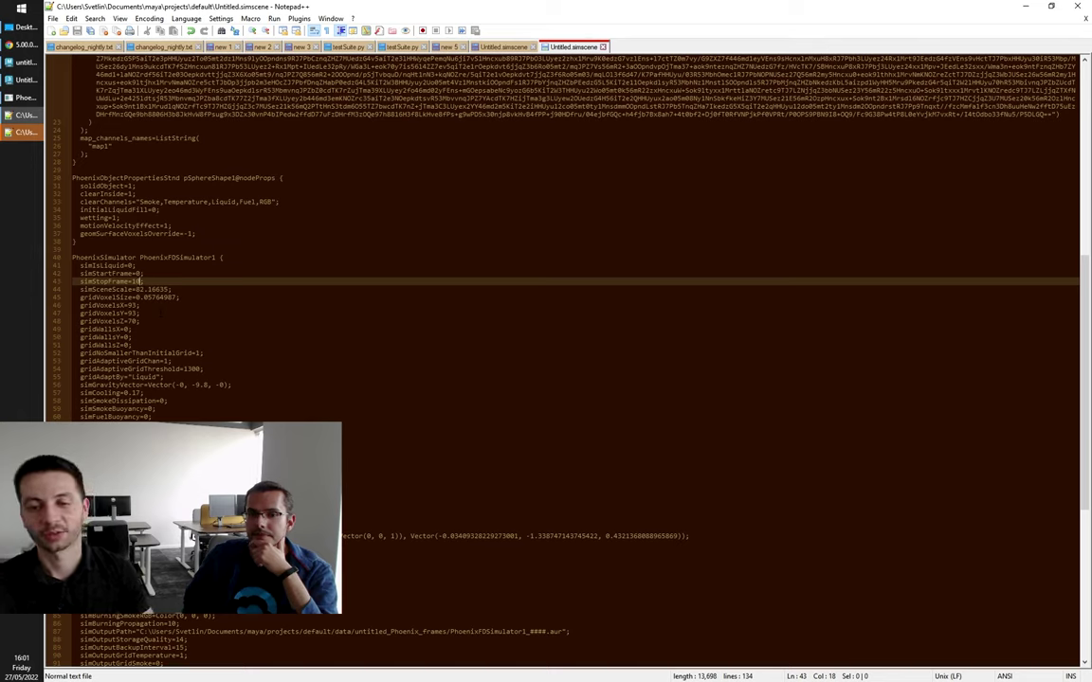
Step: Review the remaining simulator parameters and the PhoenixSourceStnd block to the end of the file
scroll(560, 360, "down", 6)
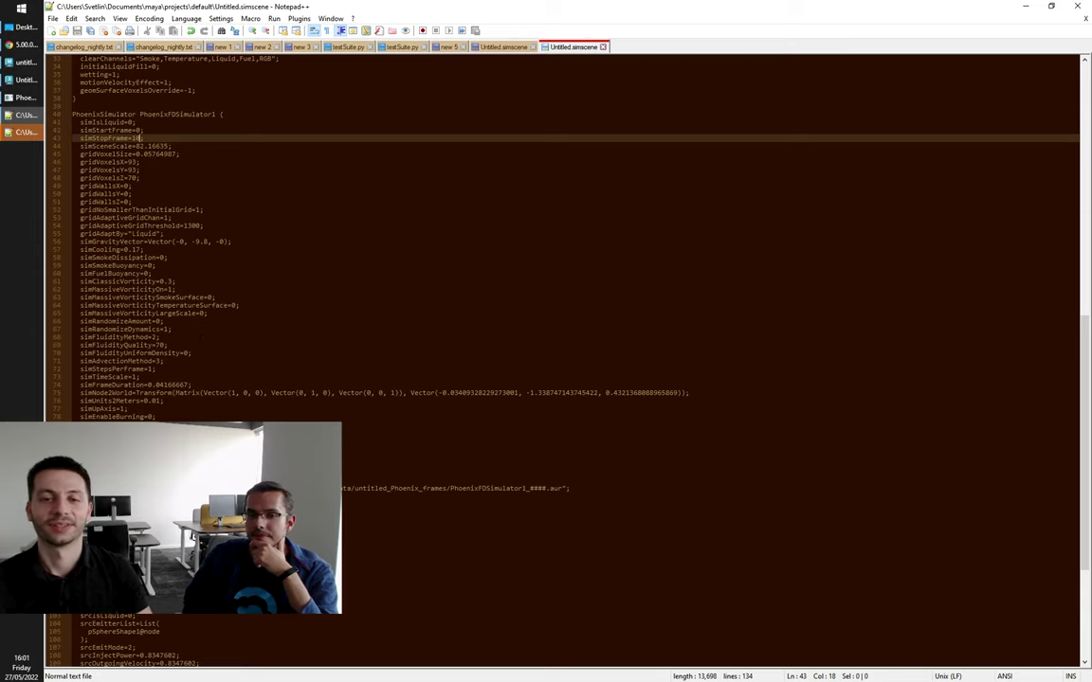
scroll(559, 360, "up", 2)
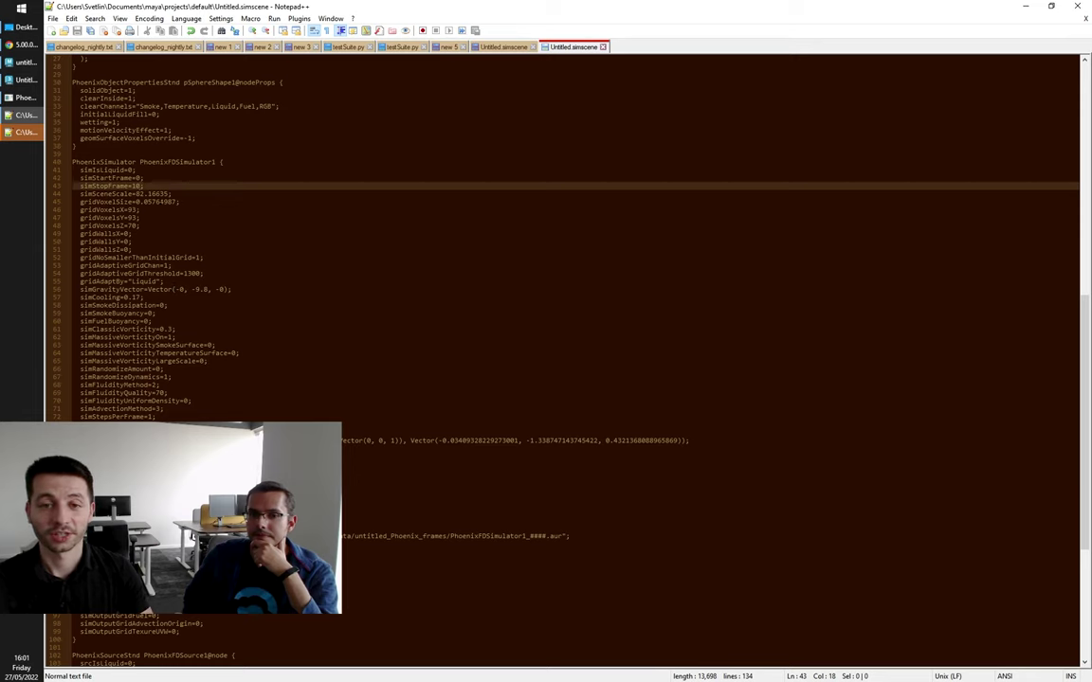
scroll(559, 360, "down", 11)
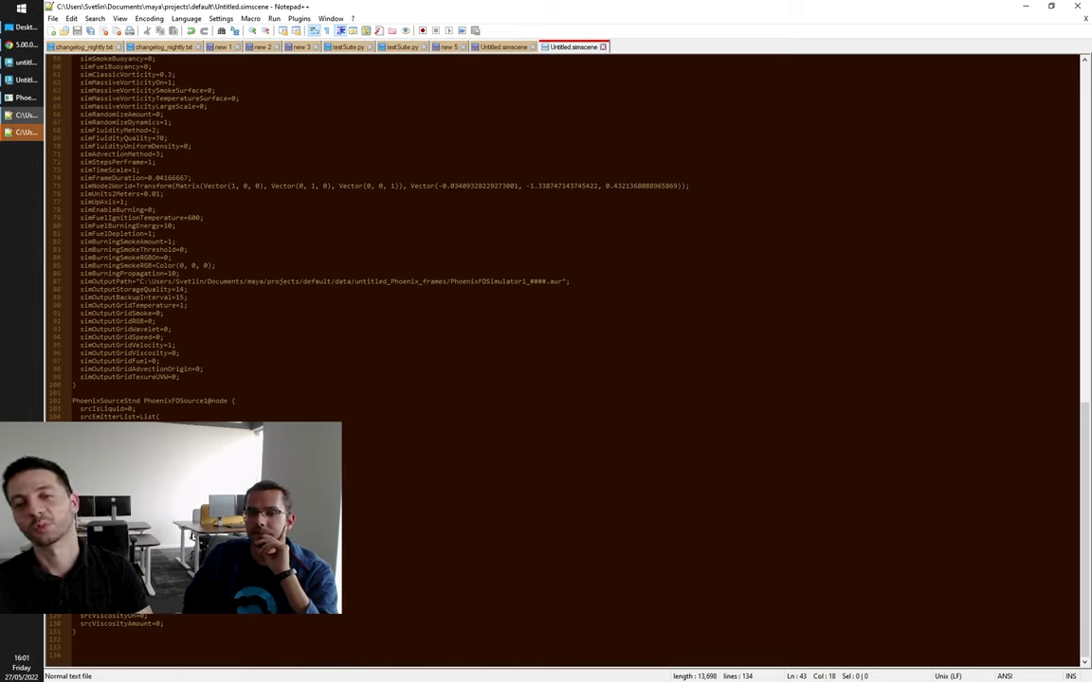
Step: Copy the scenes folder path from the 3ds Max save dialog and open that folder in File Explorer
left_click(25, 83)
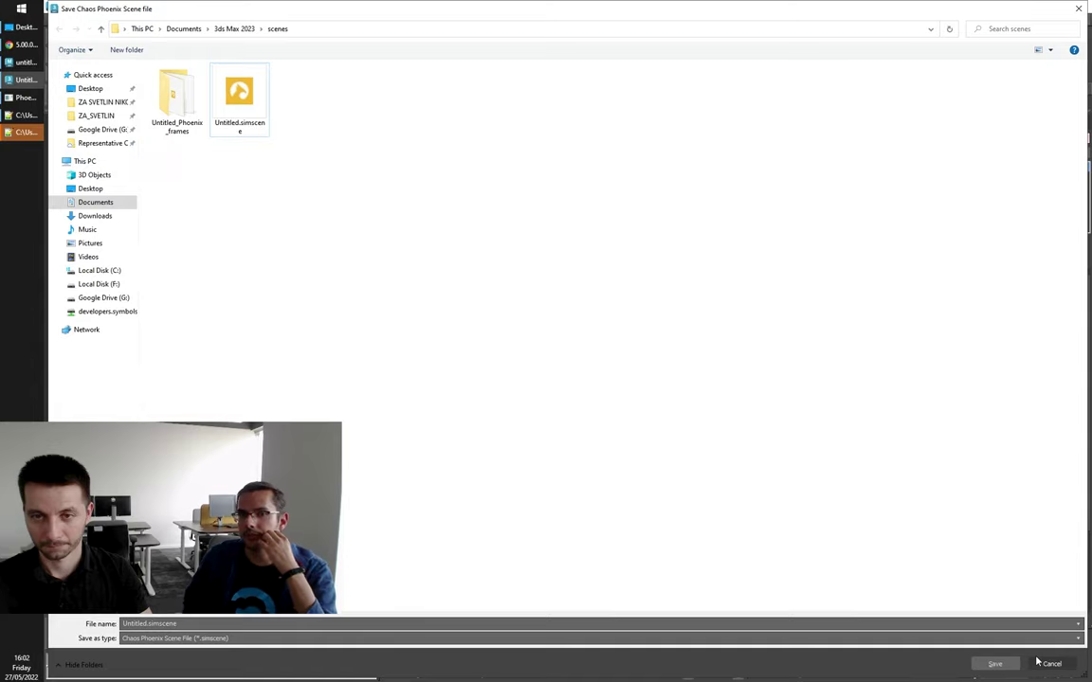
left_click(303, 29)
key("ctrl+c")
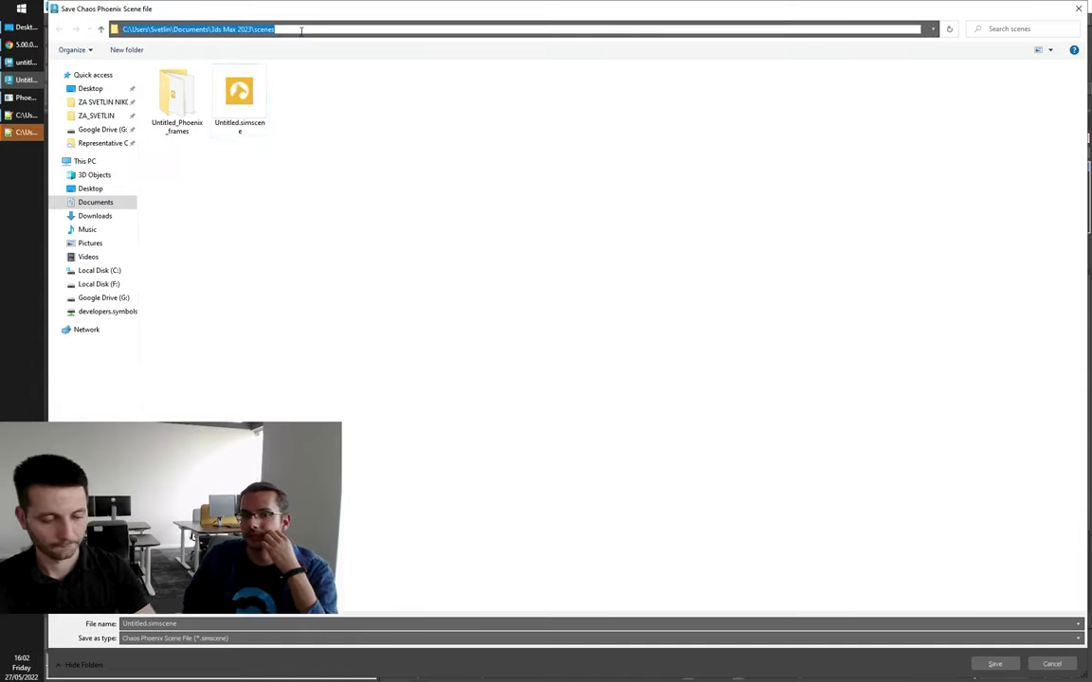
key("alt+Tab")
key("super+e")
left_click(307, 109)
key("ctrl+v")
key("Return")
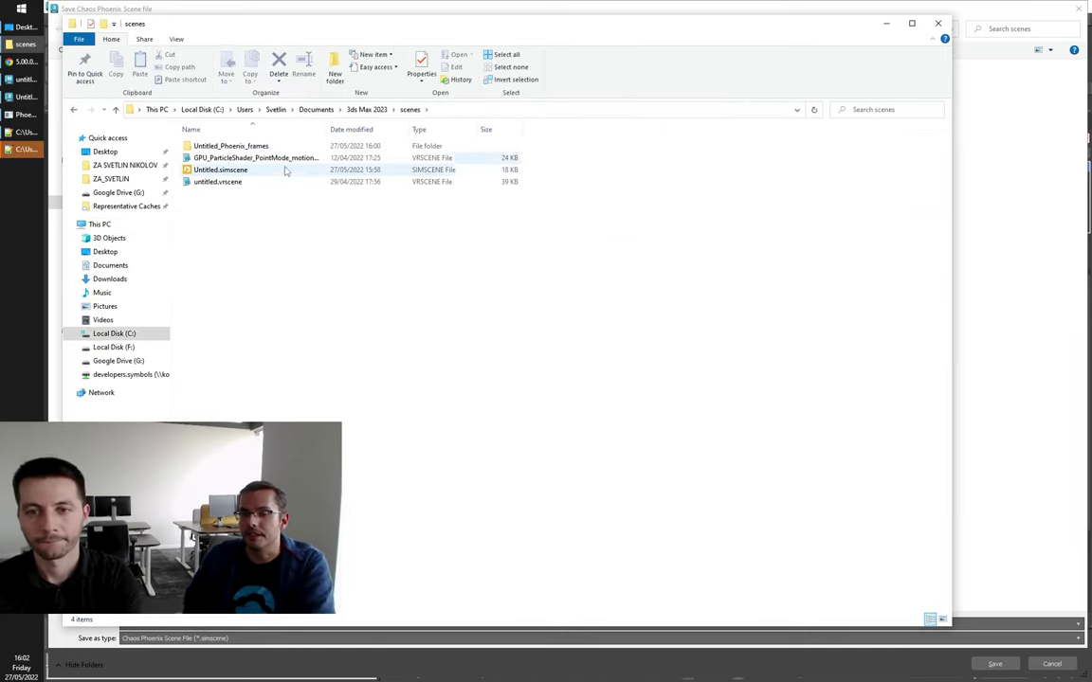
Step: Open Untitled.simscene in the Phoenix simscene Node Editor and reposition its window
right_click(228, 172)
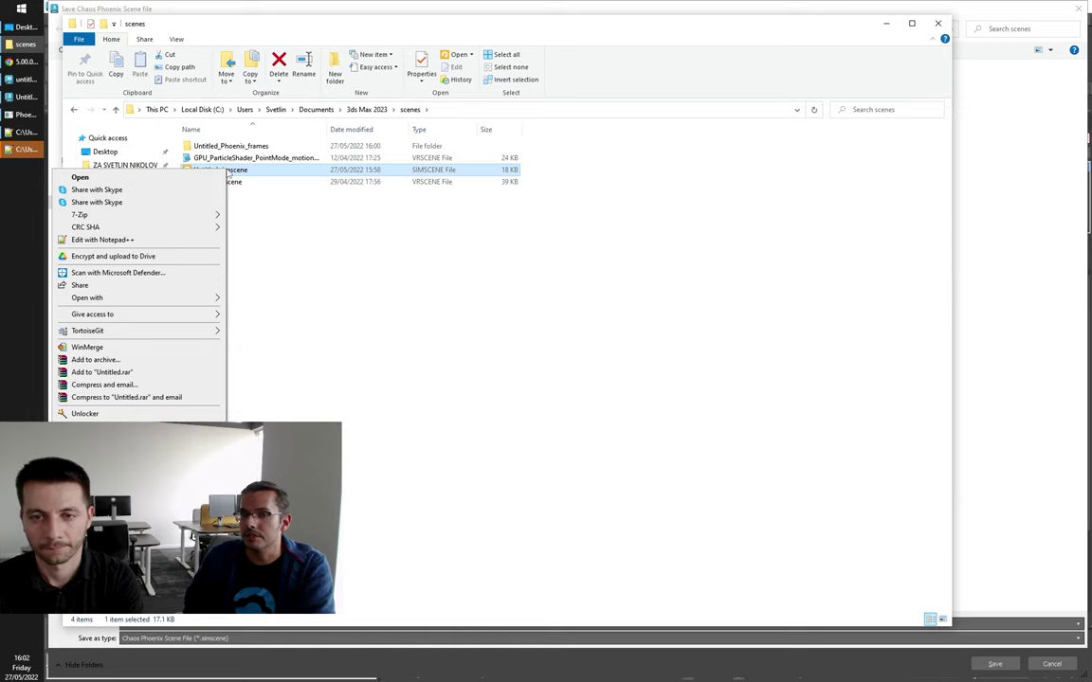
key("Escape")
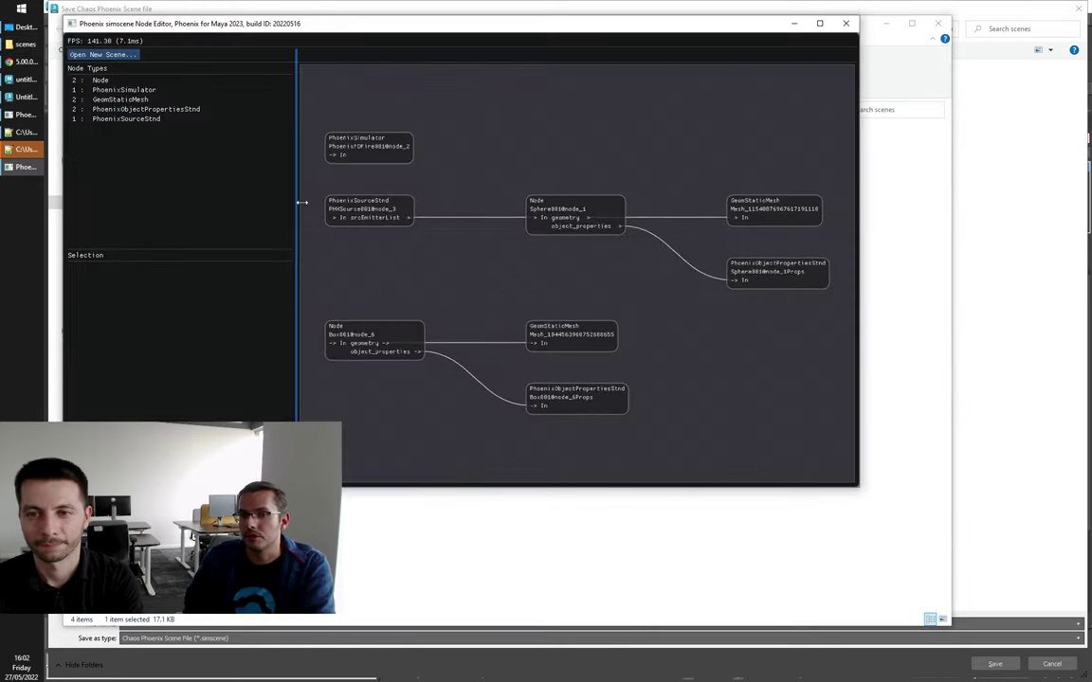
left_click_drag(426, 26, 497, 73)
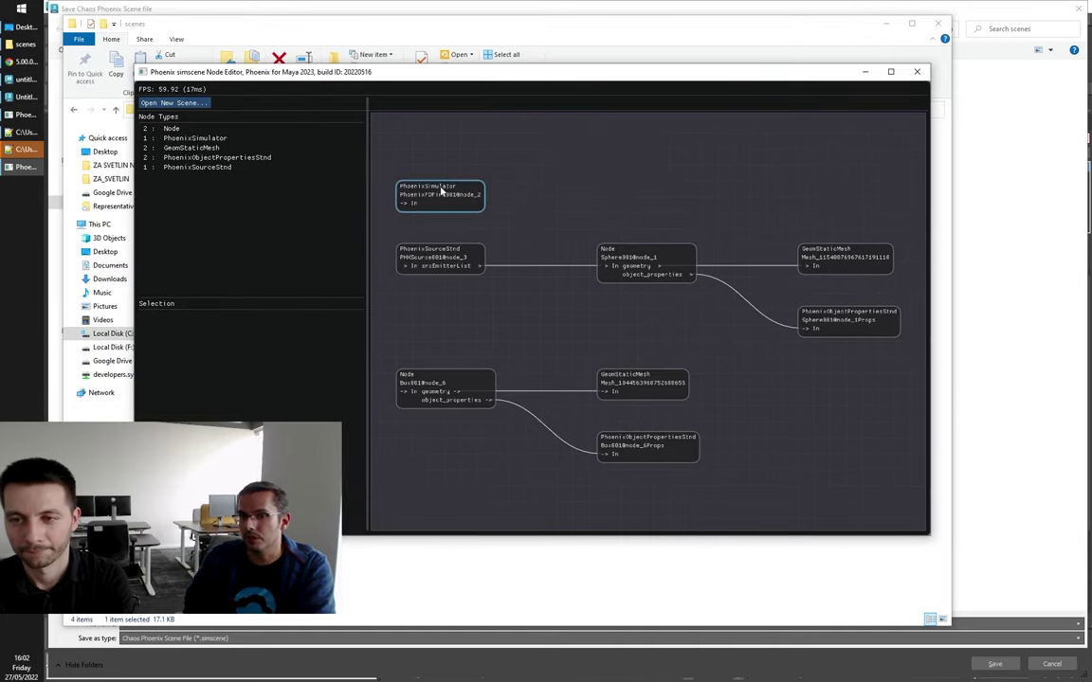
Step: Examine the parameters of the PhoenixSimulator node for the fire simulator
left_click(456, 192)
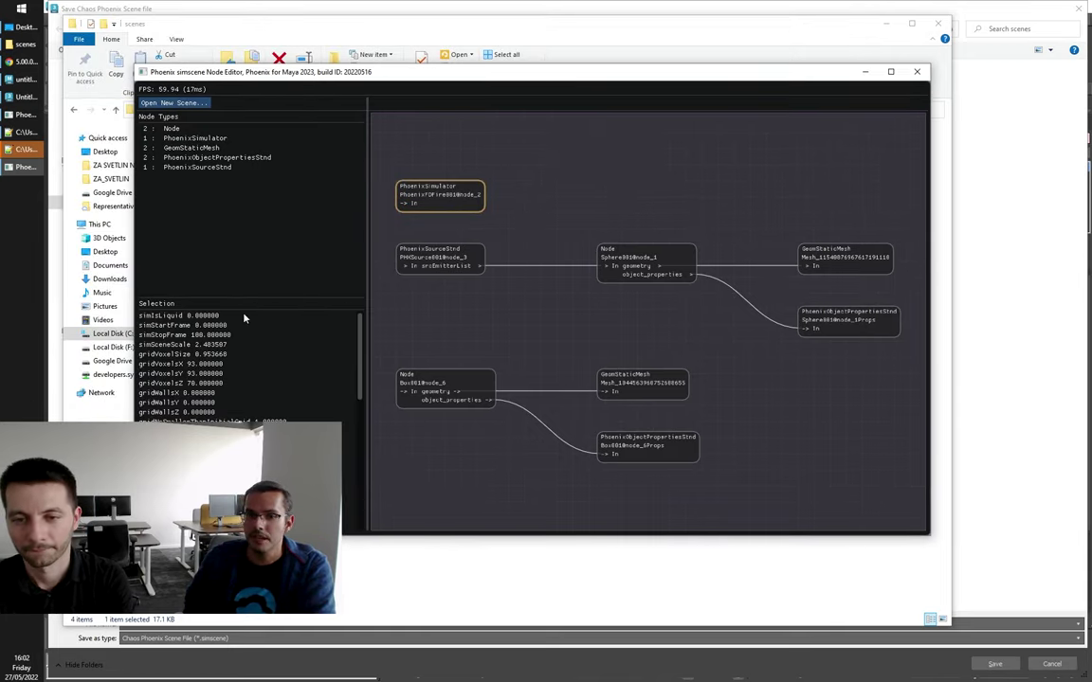
scroll(239, 321, "down", 1)
scroll(239, 321, "down", 3)
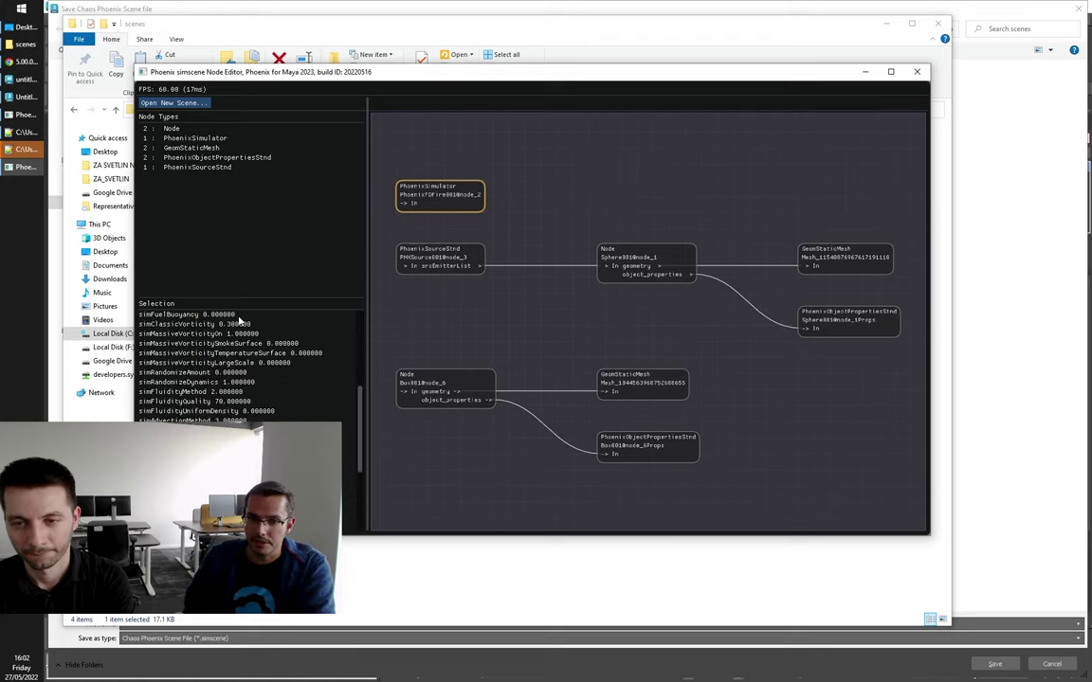
scroll(251, 360, "up", 3)
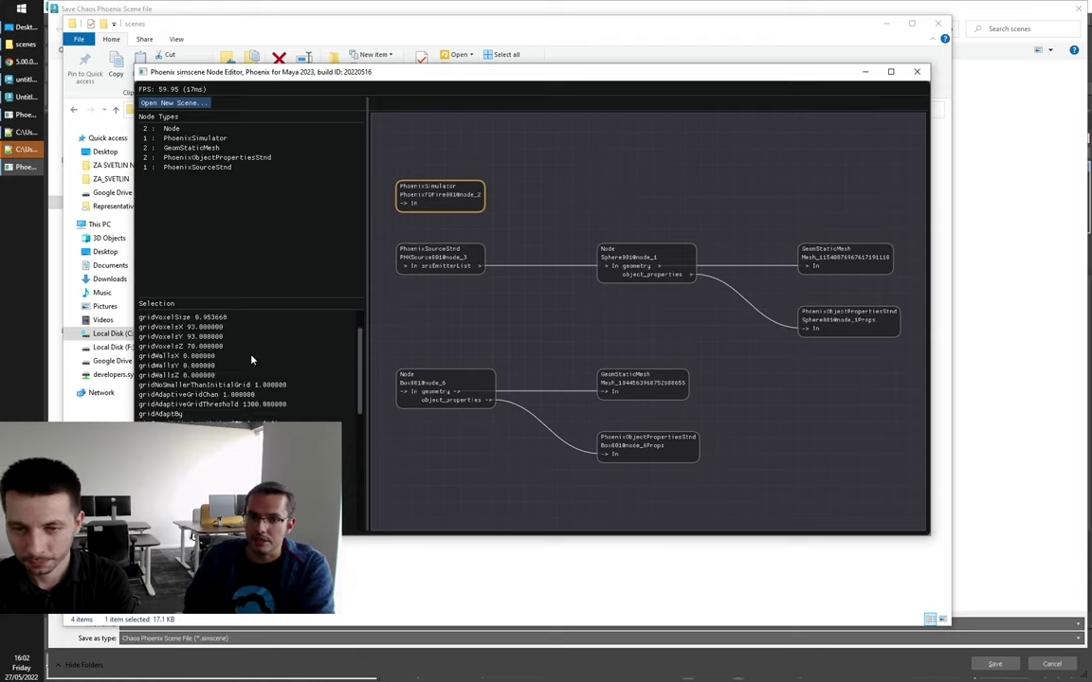
Step: Inspect the properties of the fire source node, the connected sphere node, and the sphere's GeomStaticMesh node
left_click(439, 256)
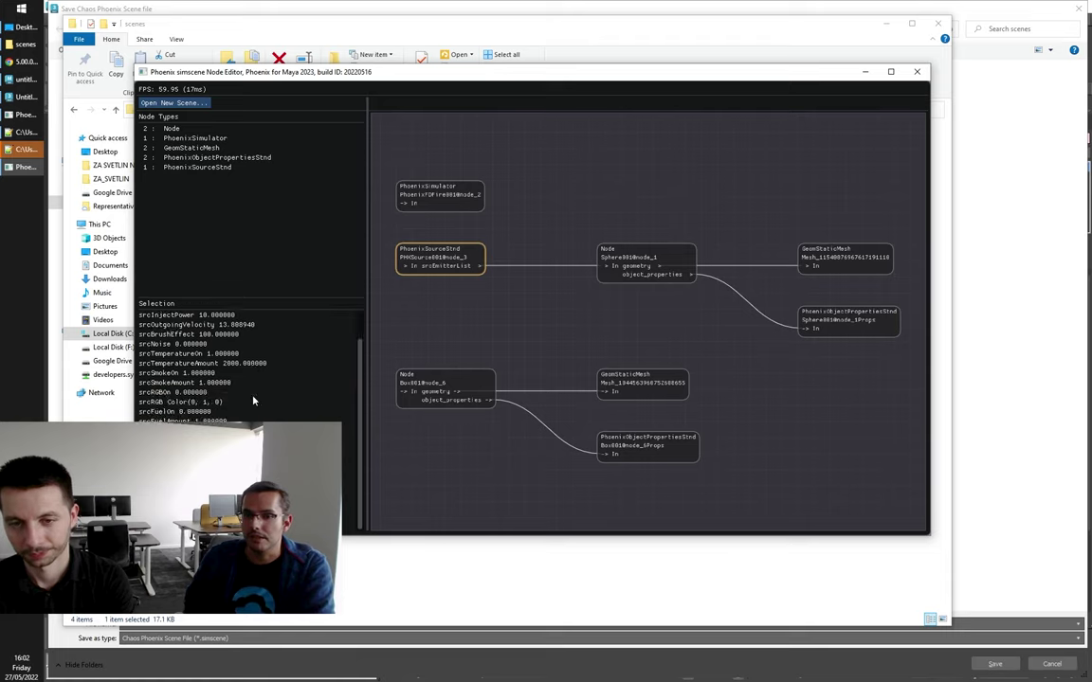
left_click(642, 262)
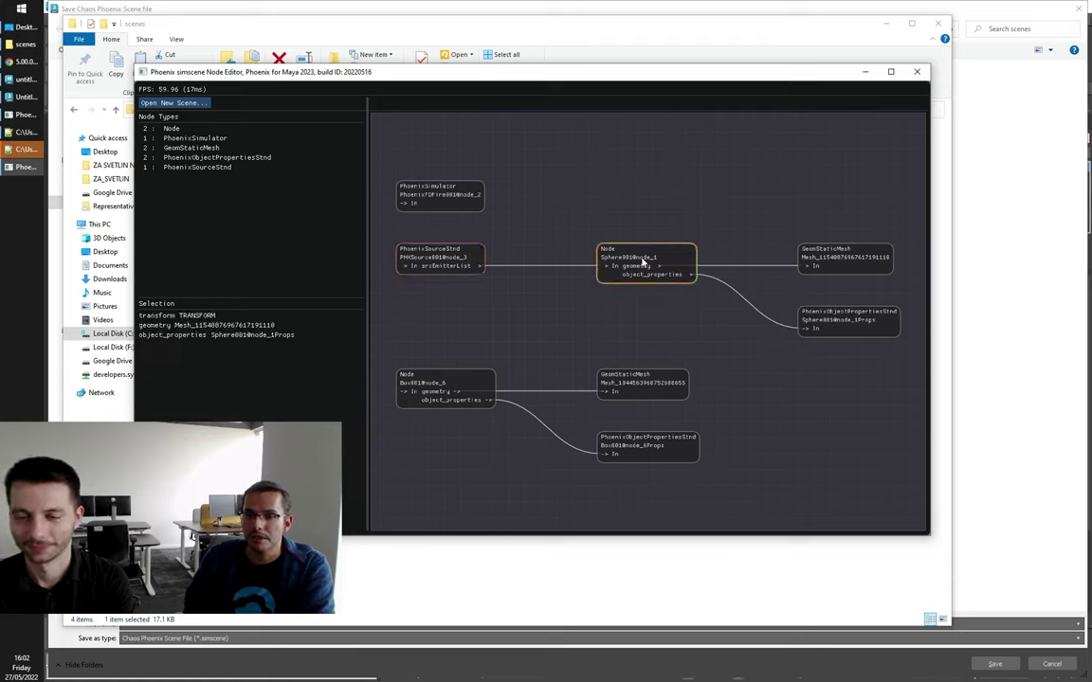
left_click(842, 261)
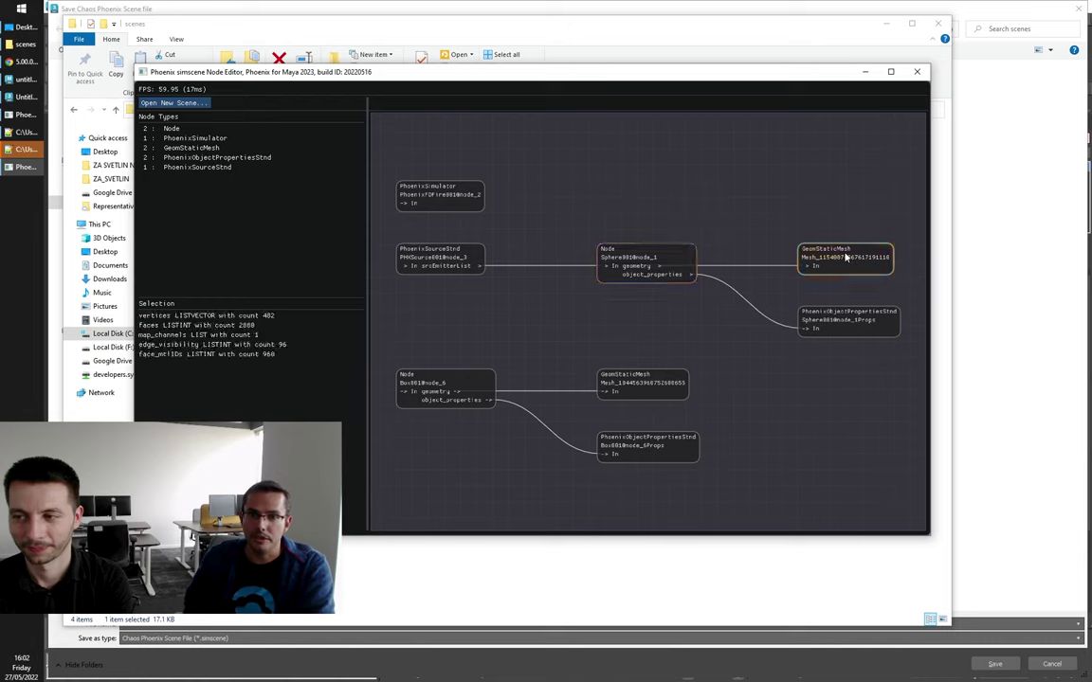
Step: Inspect the properties of the sphere's PhoenixObjectPropertiesStnd node and of the box node
left_click(812, 318)
left_click(417, 382)
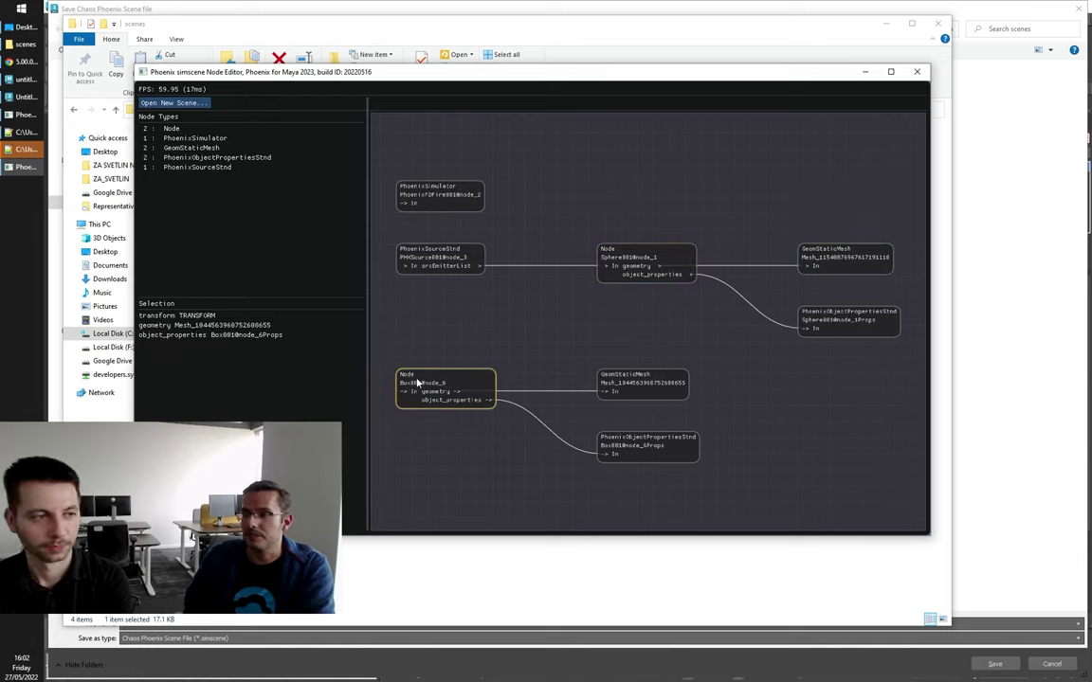
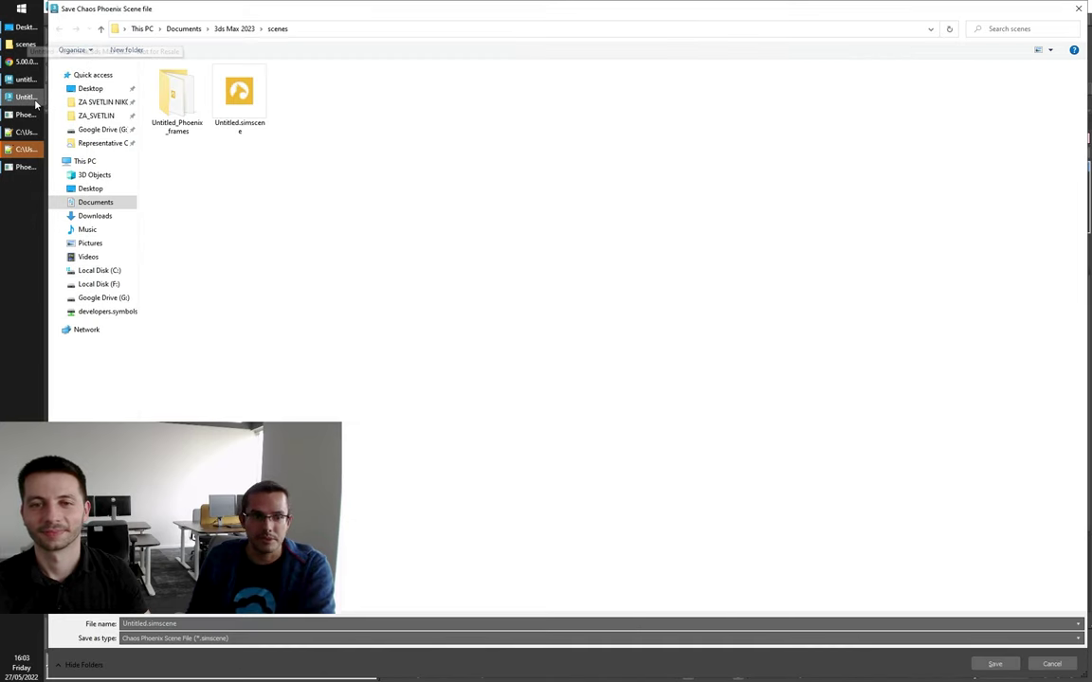
Step: Cancel the simscene export in 3ds Max and open the file browser for the fire simulator's Preview & Render Cache Path
left_click(1051, 663)
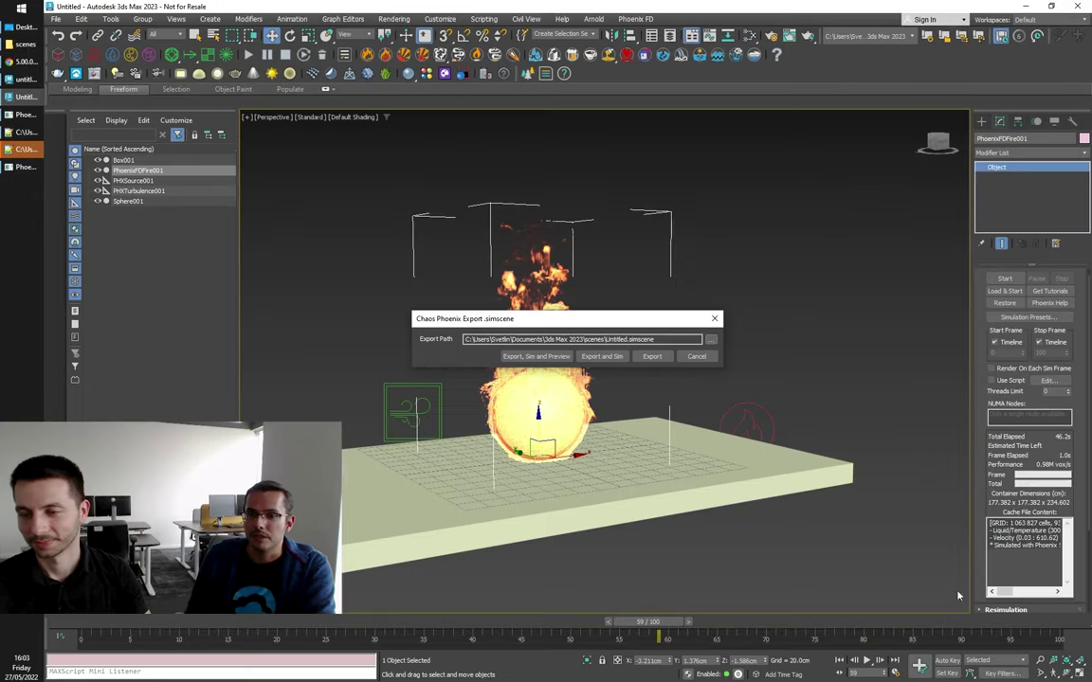
left_click(705, 359)
left_click_drag(982, 287, 972, 353)
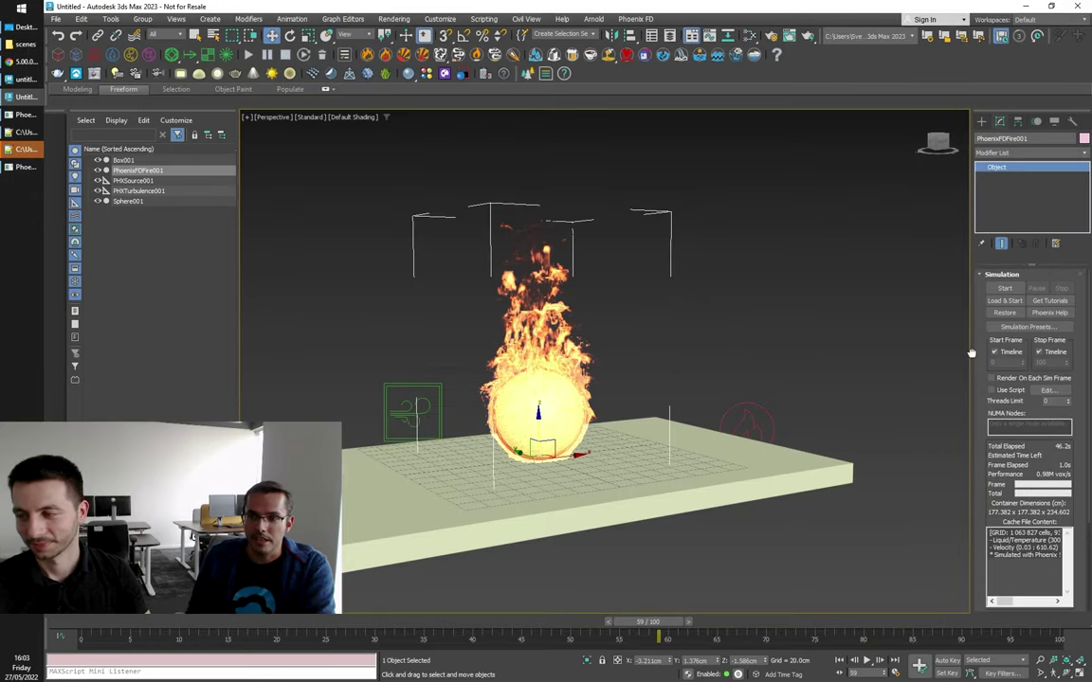
left_click(990, 275)
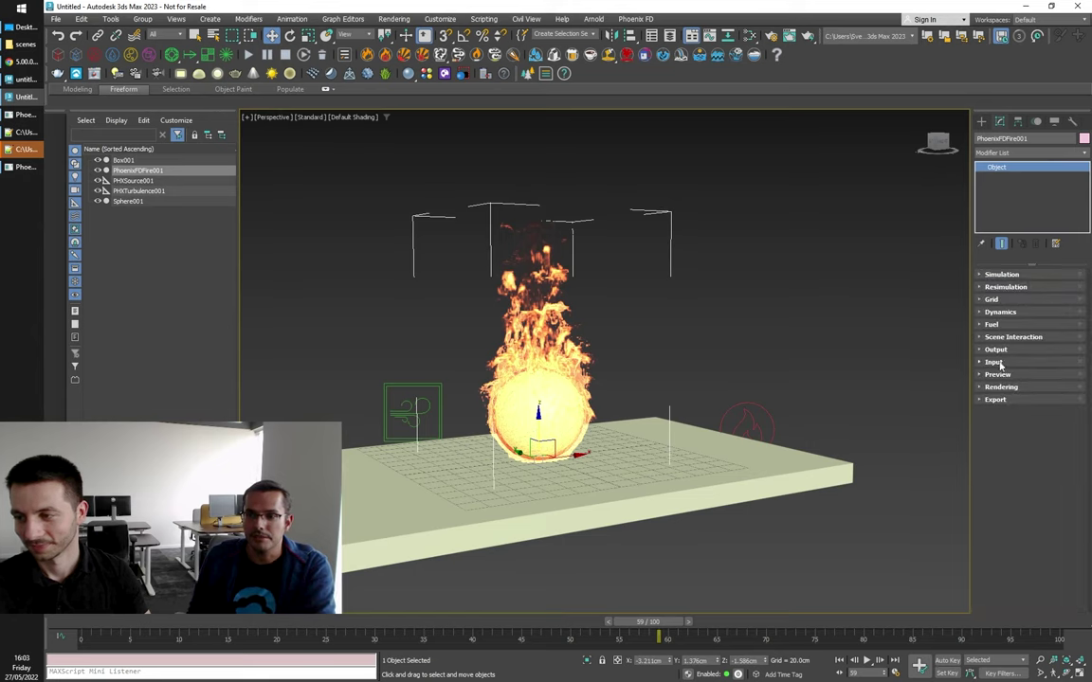
left_click(995, 363)
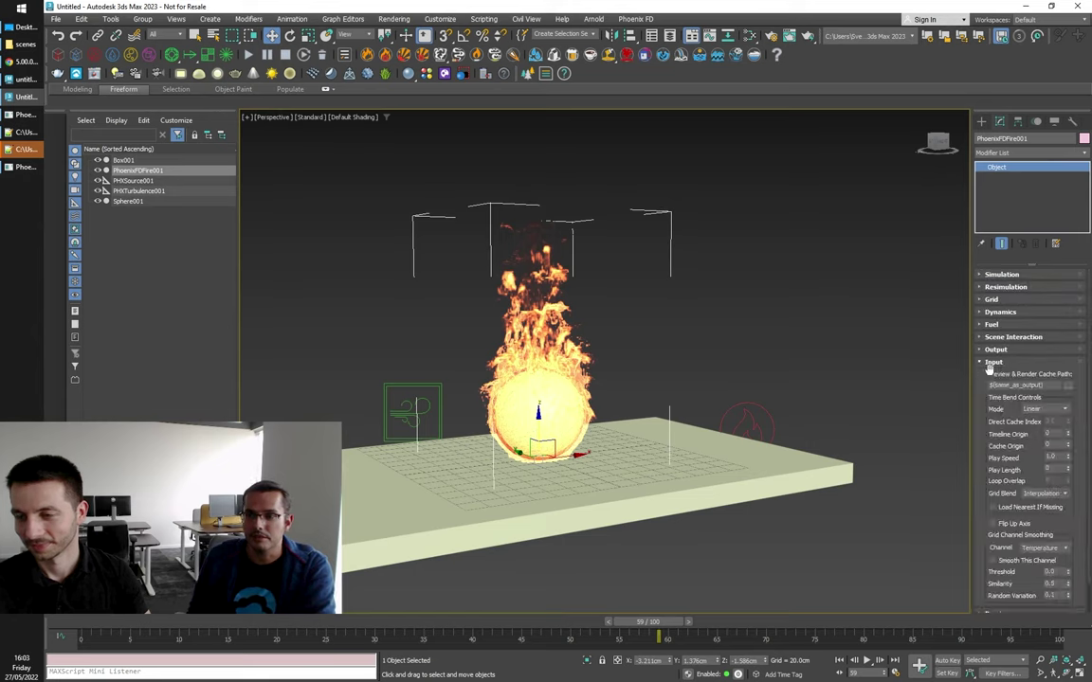
left_click(1065, 388)
left_click(1056, 396)
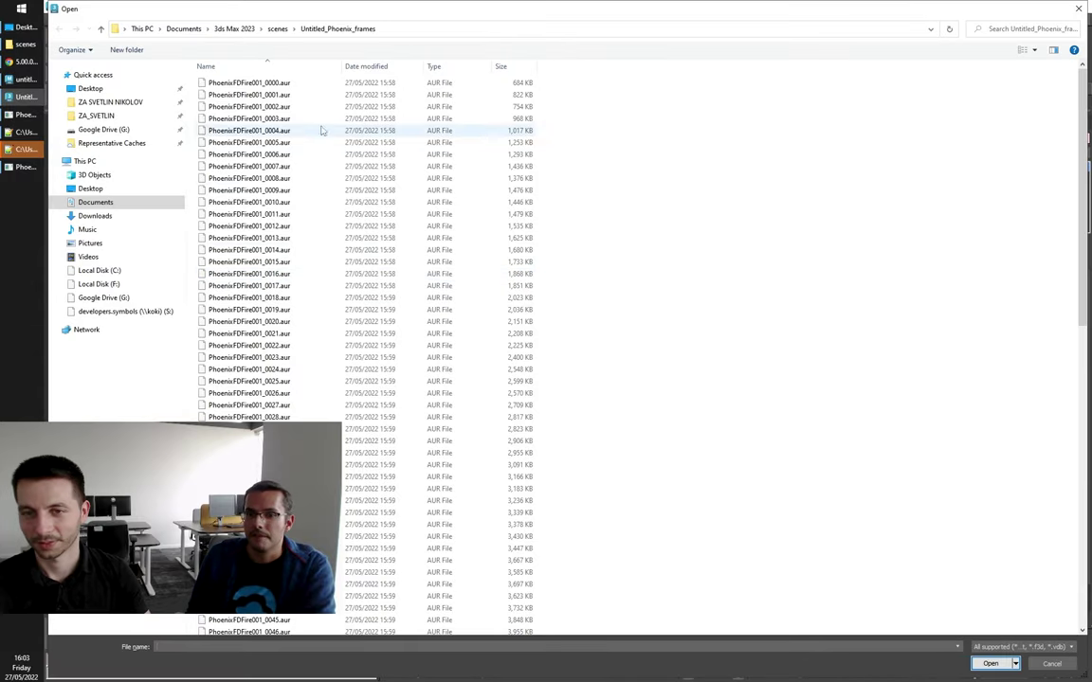
Step: Copy the Untitled_Phoenix_frames folder path from the file dialog and open that folder in File Explorer
left_click(356, 29)
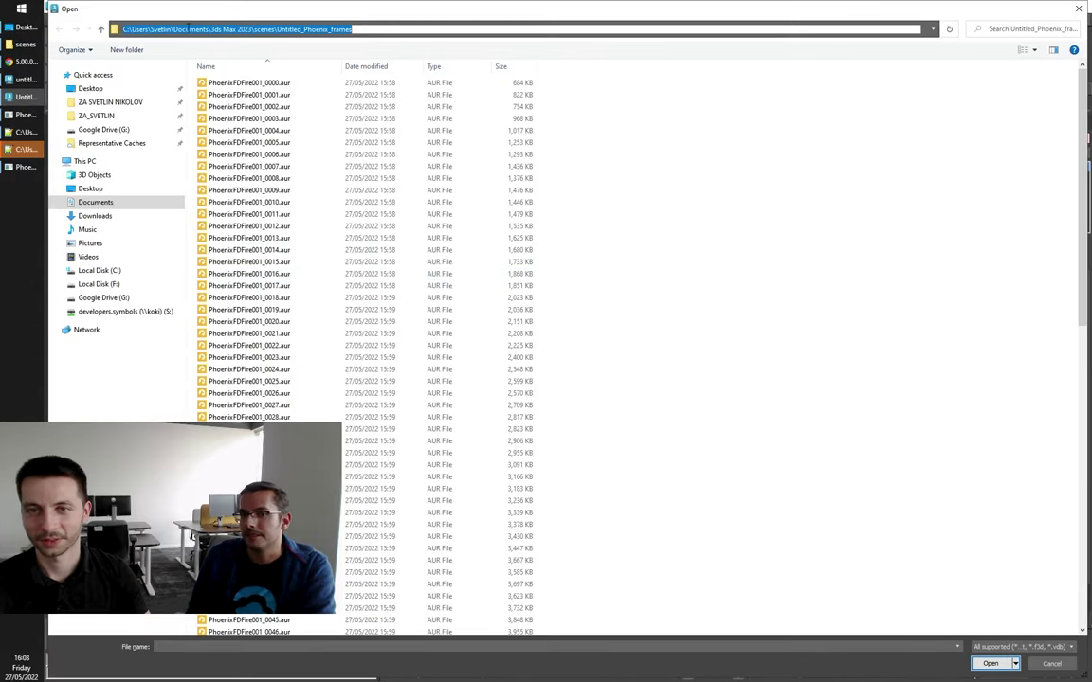
right_click(214, 29)
left_click(104, 65)
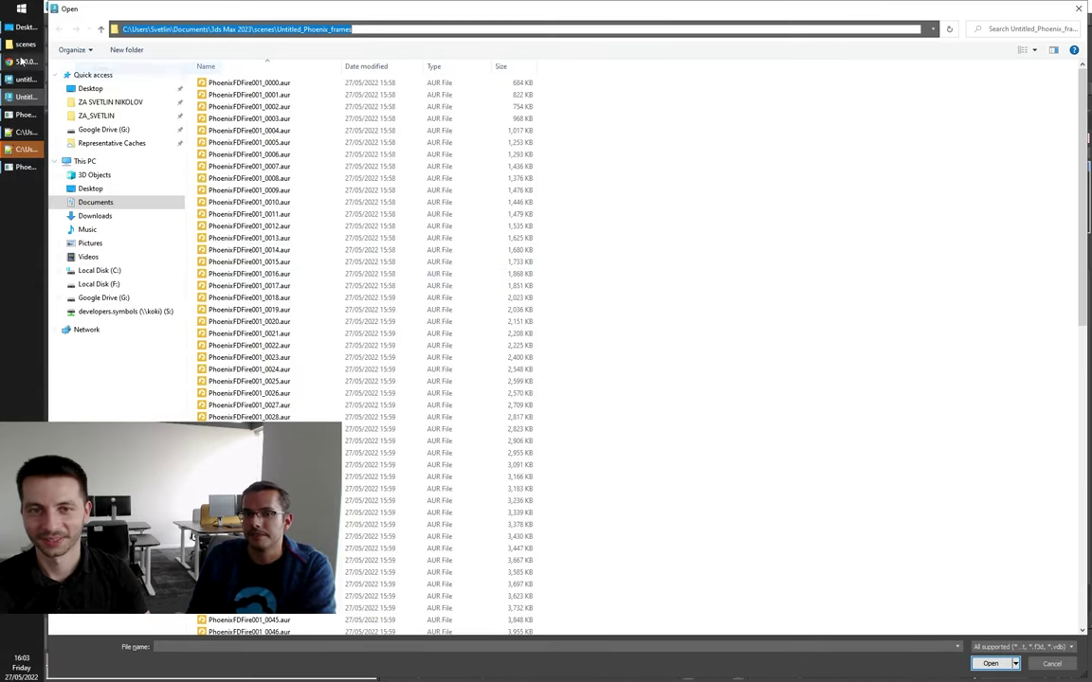
left_click(23, 43)
left_click(443, 110)
key("ctrl+v")
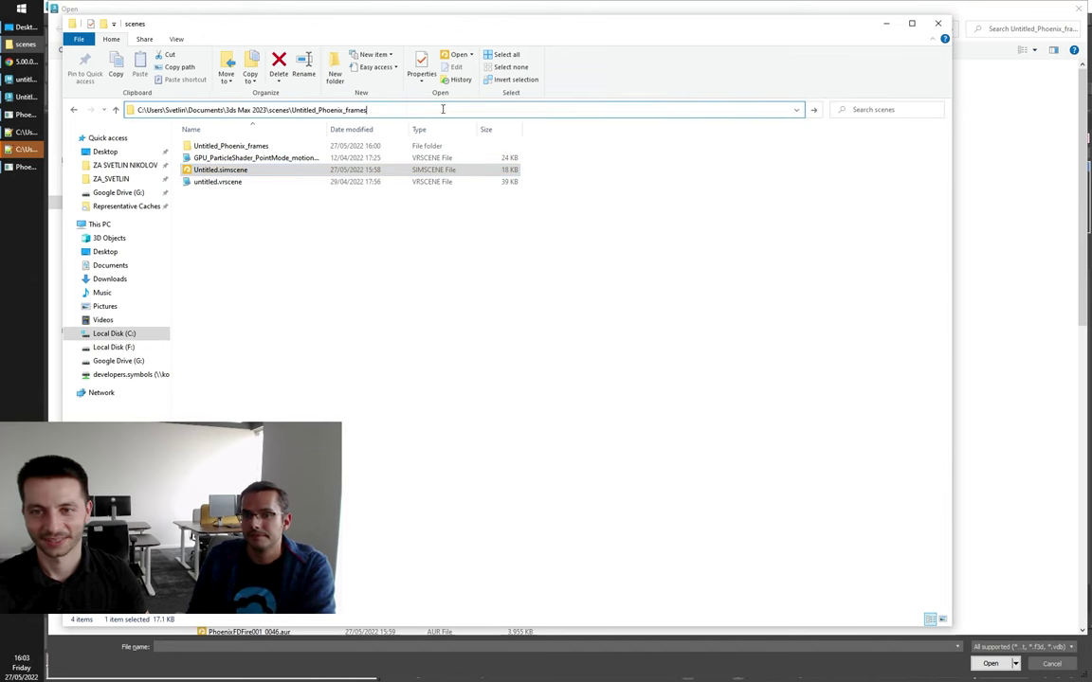
key("Return")
Step: Open PhoenixFDFire001_0000.aur in Phoenix Previewer and reposition its window
left_click(243, 146)
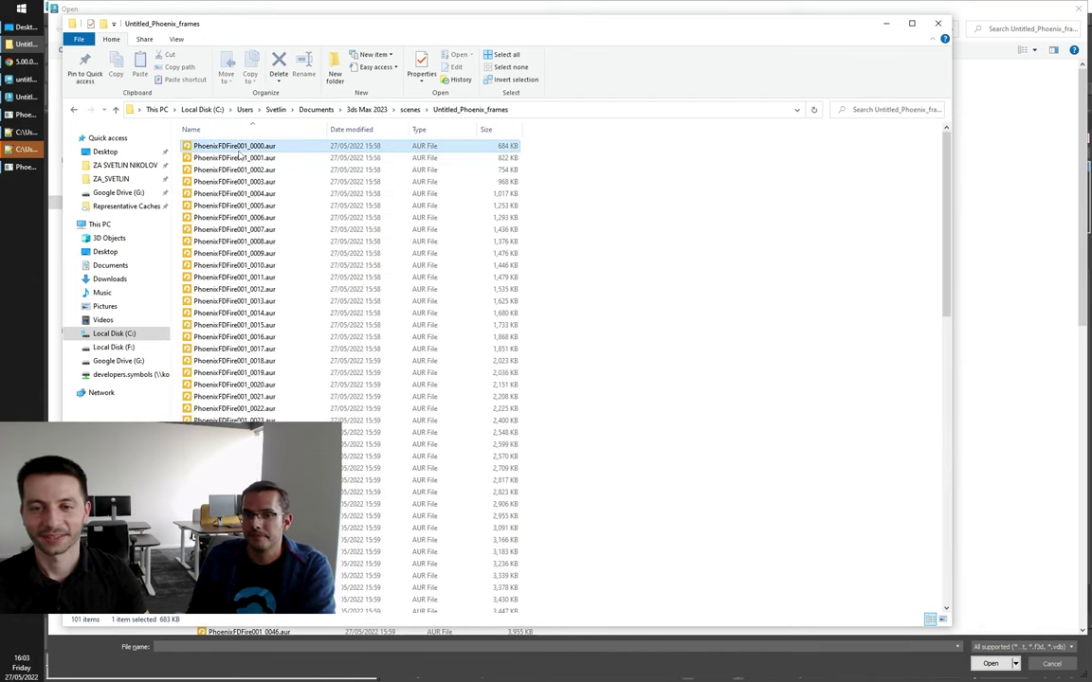
double_click(239, 150)
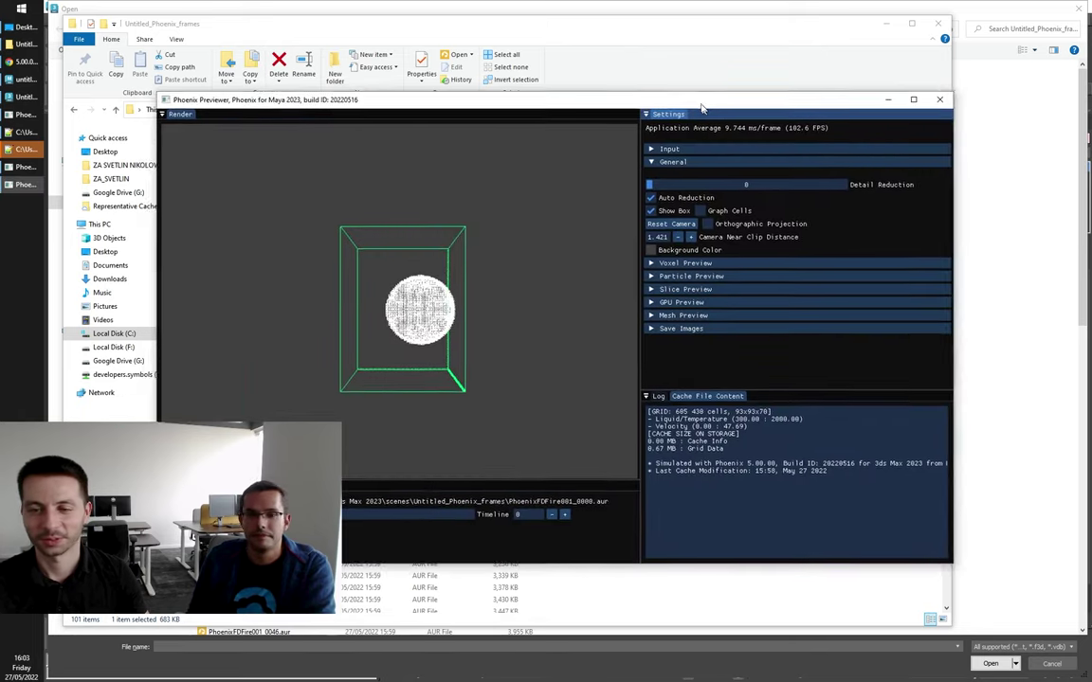
left_click_drag(702, 108, 692, 104)
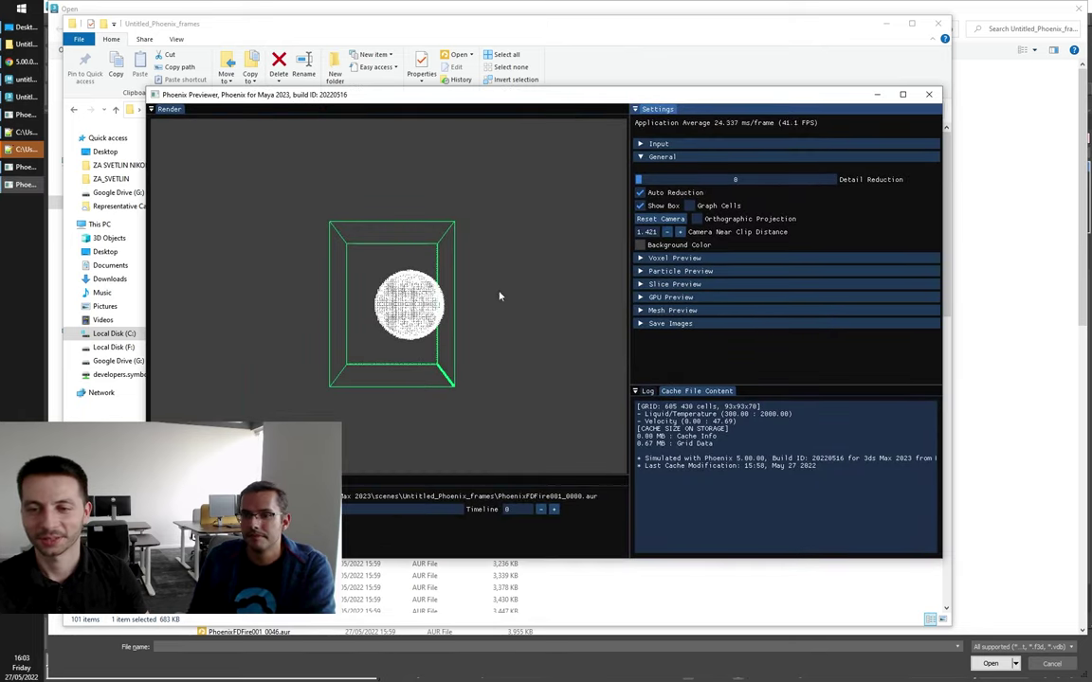
left_click_drag(500, 297, 493, 308)
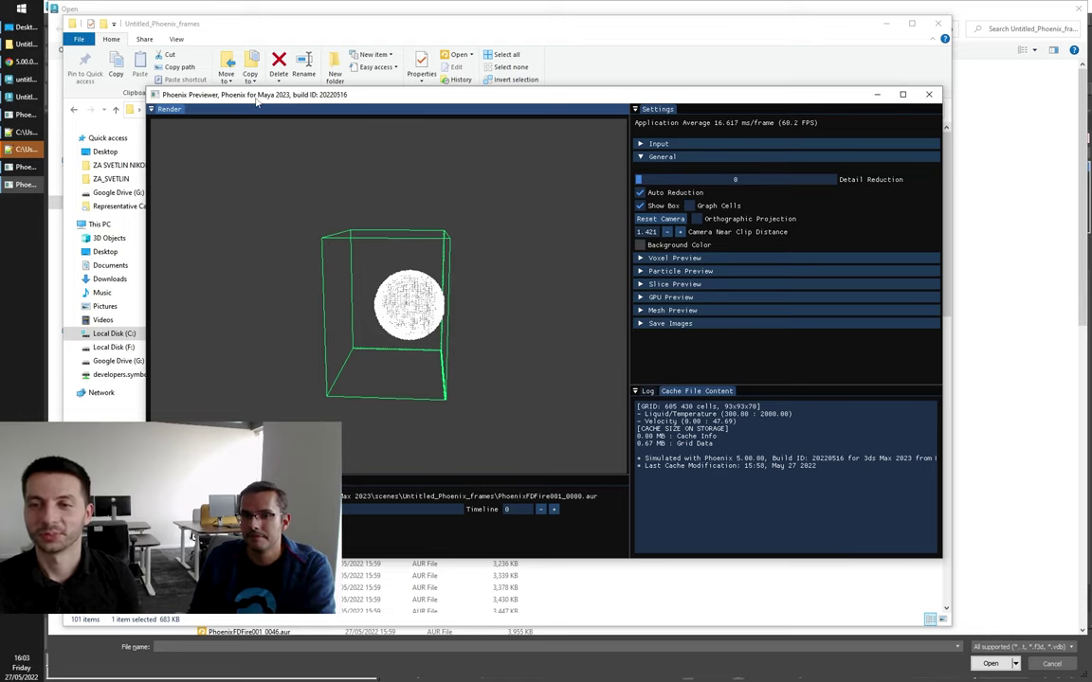
left_click_drag(255, 100, 280, 92)
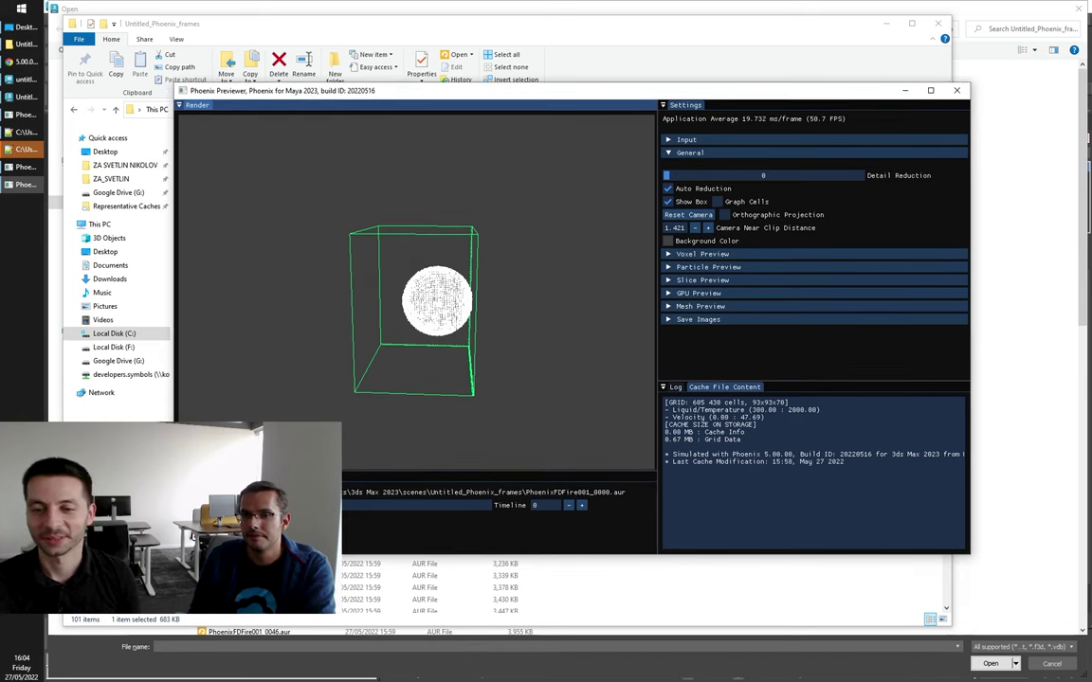
Step: Preview the fire cache at frame 45 and turn off Flip Up Axis
left_click(320, 506)
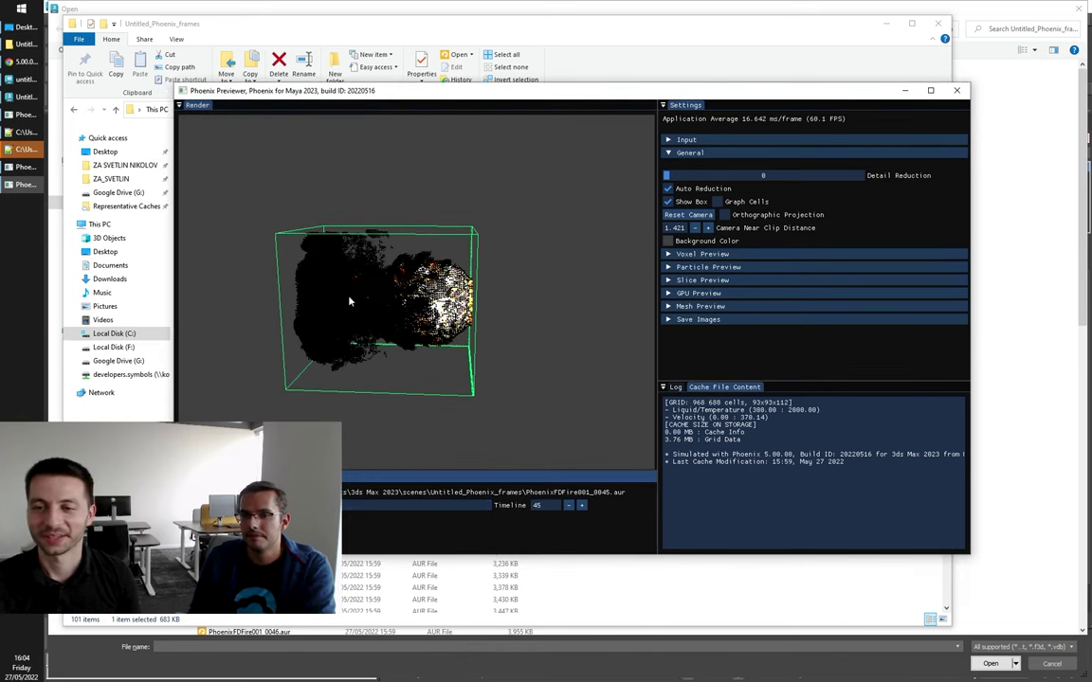
left_click(684, 140)
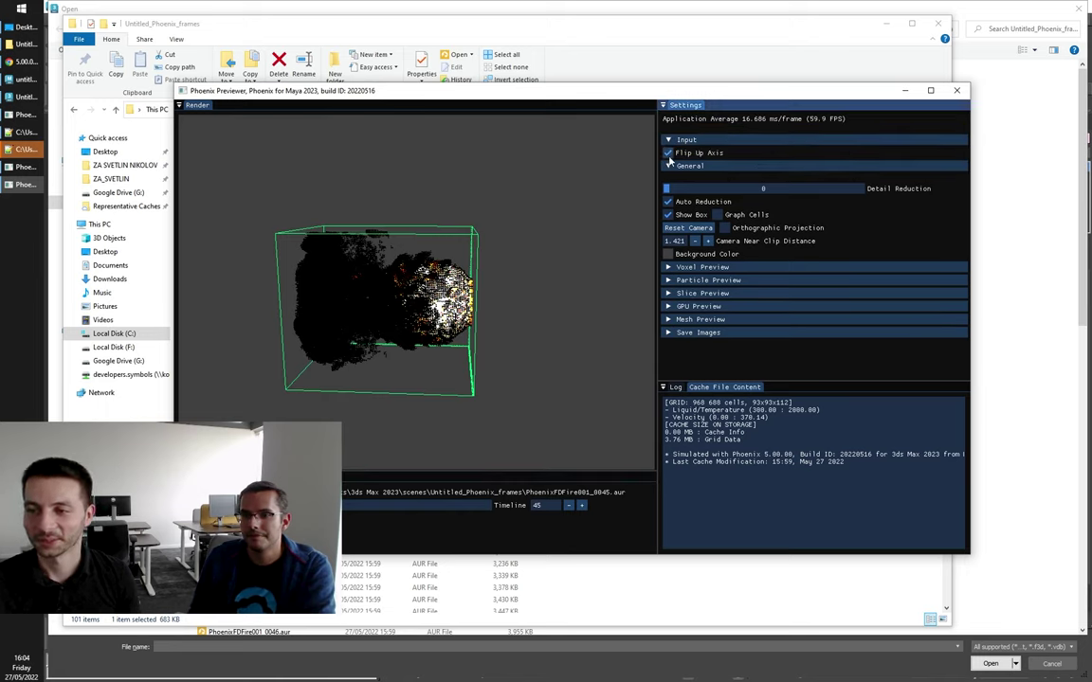
left_click(668, 154)
left_click_drag(601, 141, 465, 370)
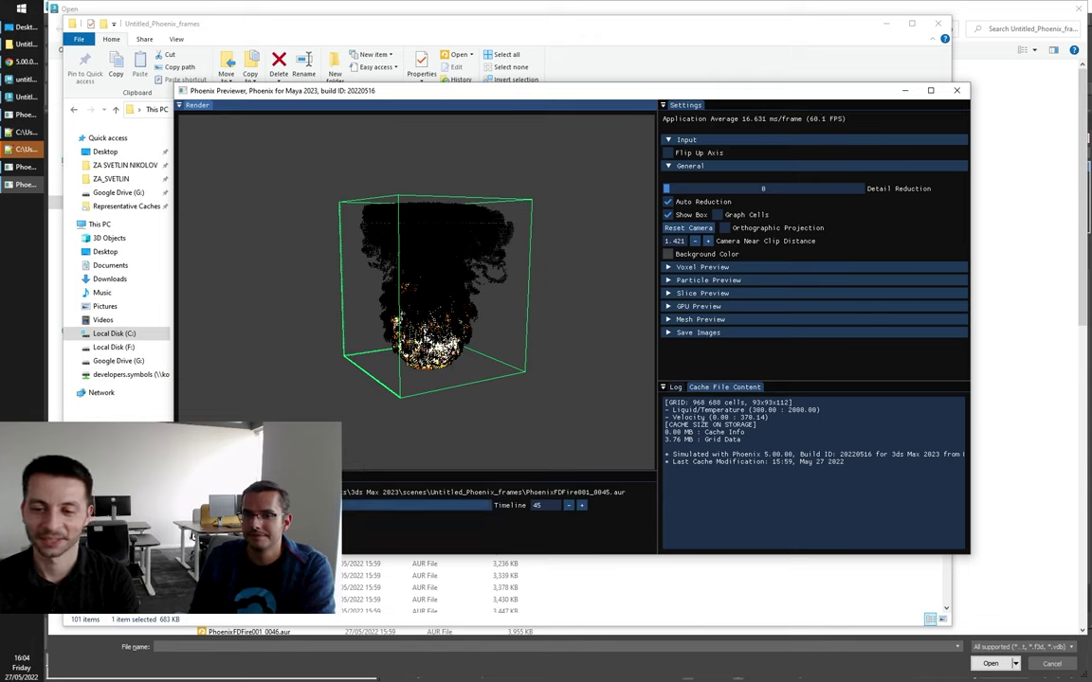
Step: Scrub the fire cache preview to frame 58, view it from another angle, and close Phoenix Previewer
left_click(319, 506)
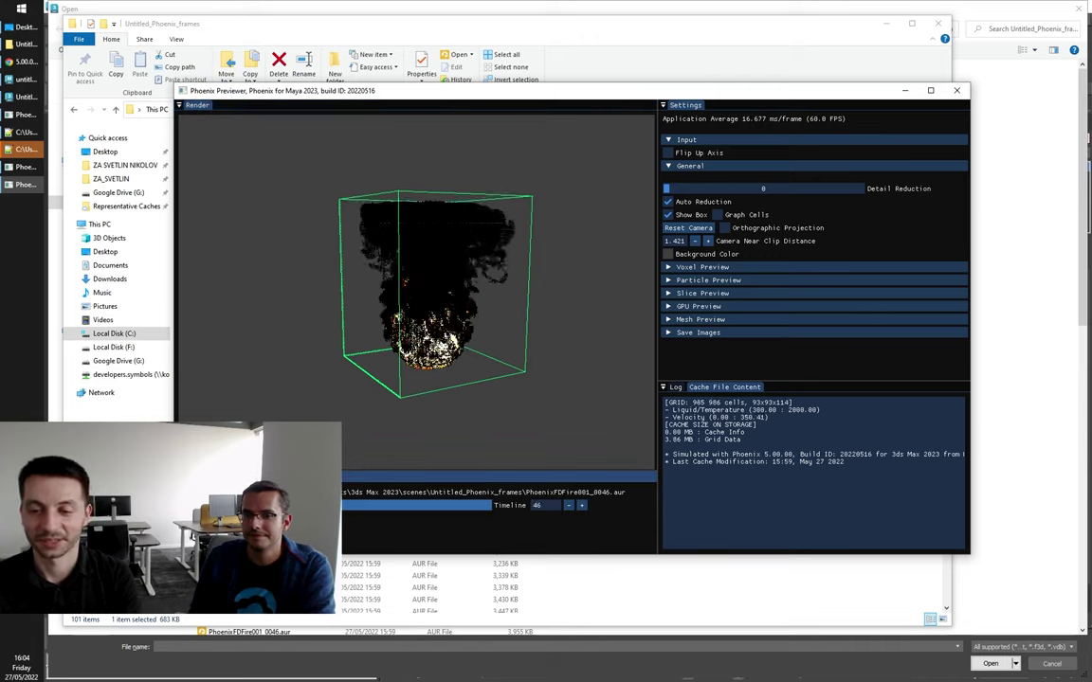
left_click_drag(318, 507, 360, 493)
left_click_drag(386, 399, 439, 368)
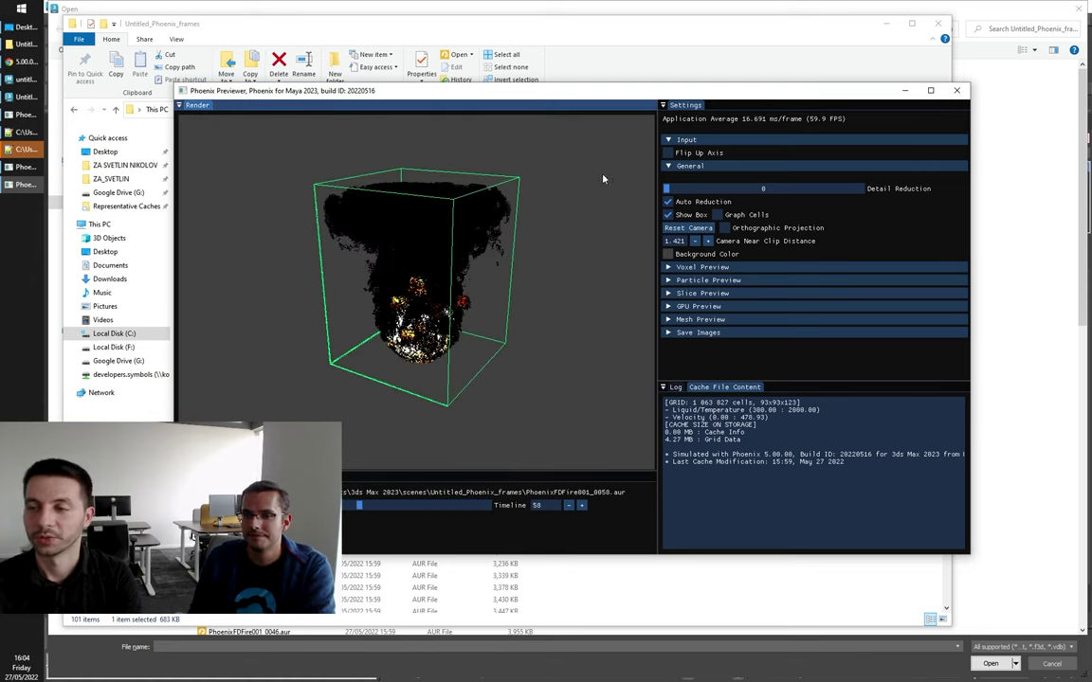
left_click_drag(592, 95, 555, 144)
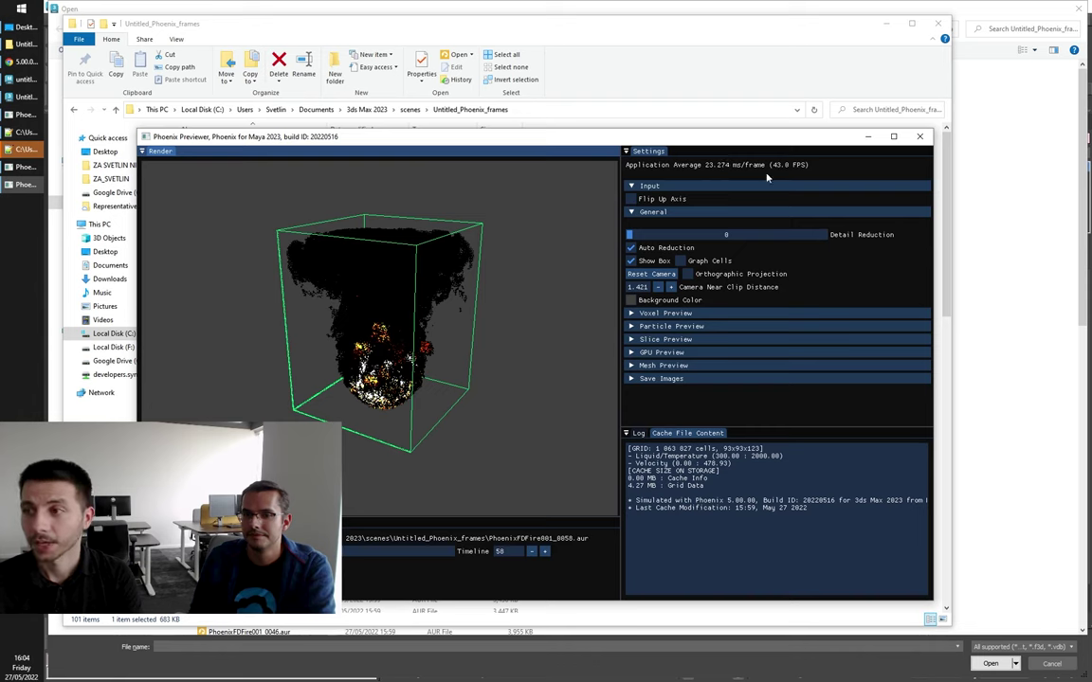
left_click(919, 136)
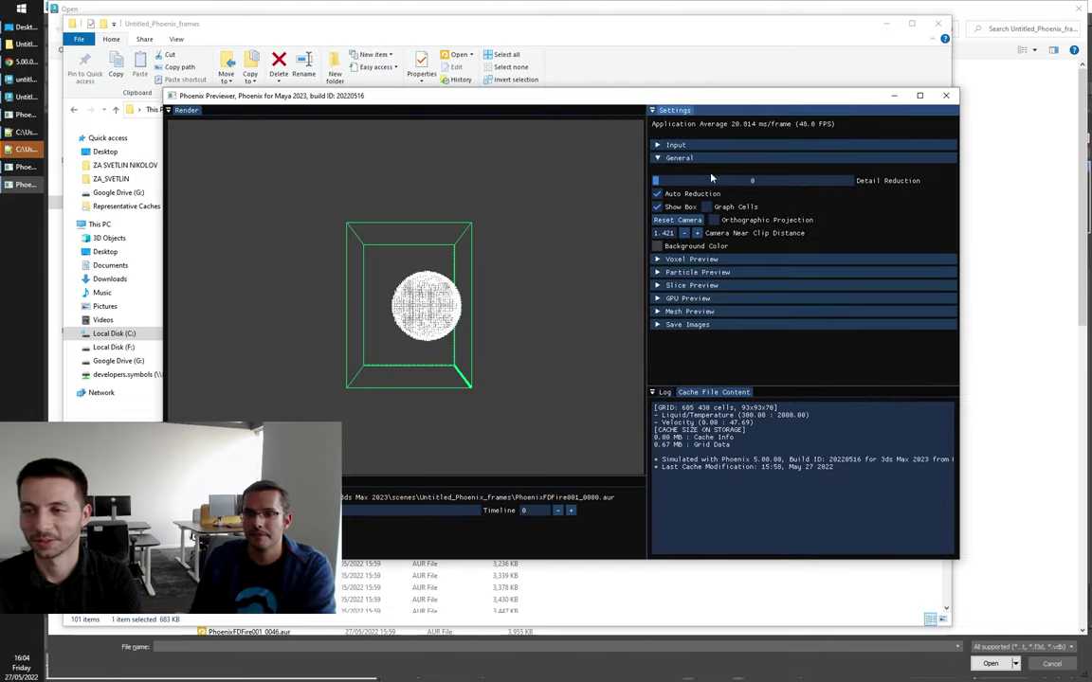
Step: Turn off Flip Up Axis for the reopened PhoenixFDFire001_0000.aur preview
left_click(663, 145)
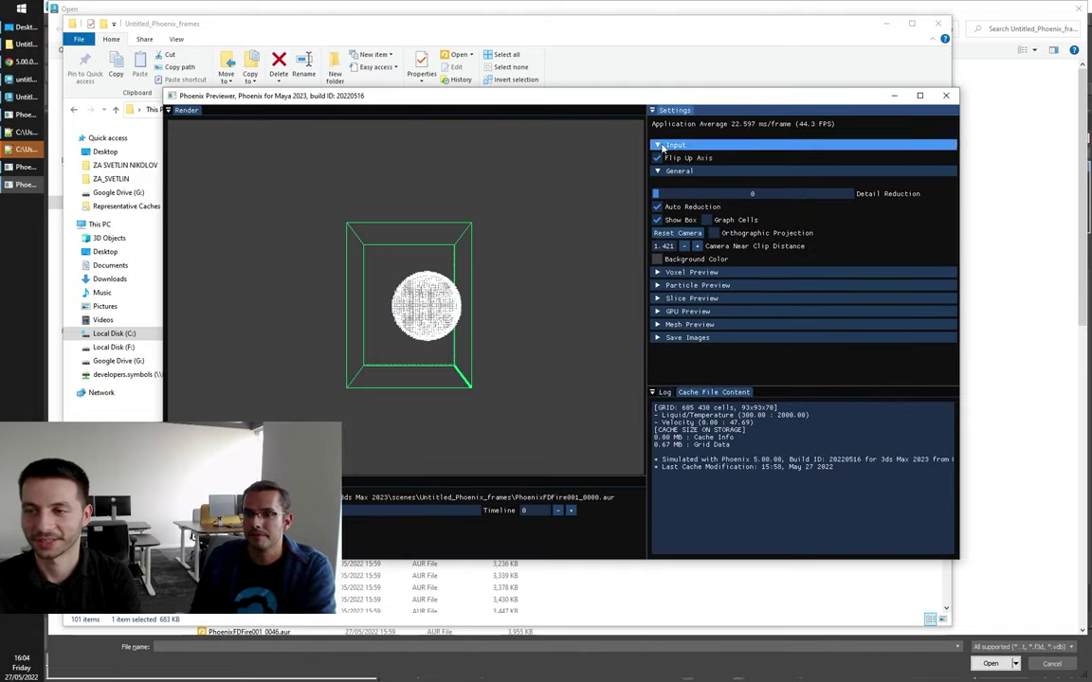
left_click(663, 161)
left_click_drag(529, 244, 543, 250)
middle_click_drag(543, 250, 508, 271)
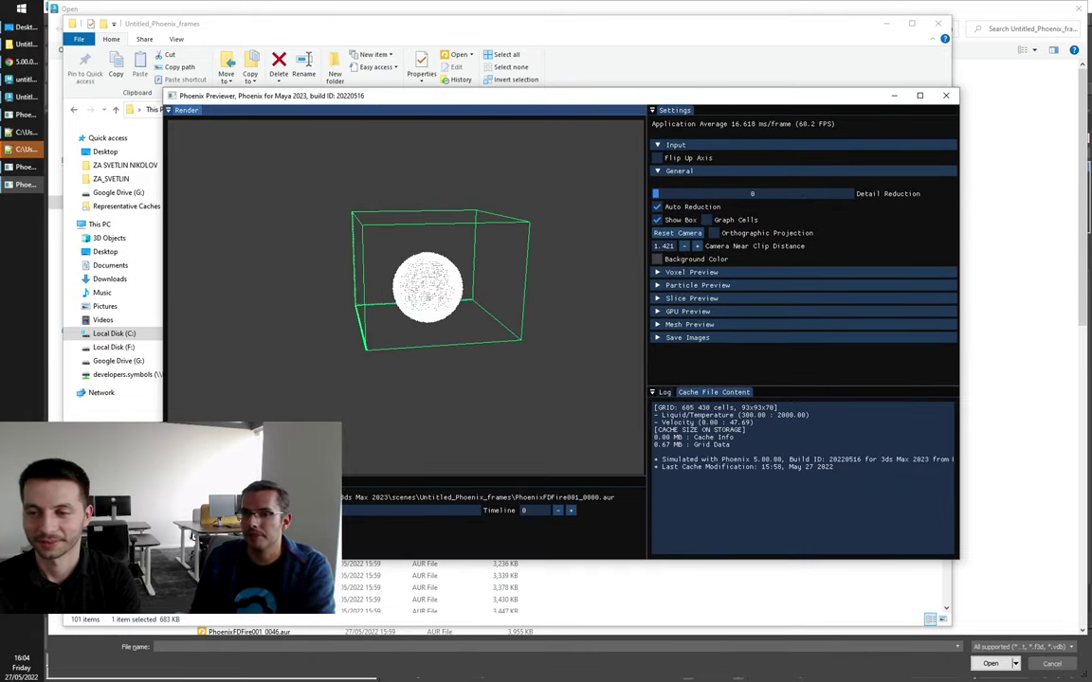
Step: Scrub the cache preview to frame 69, close Phoenix Previewer, and cancel the cache file browser in 3ds Max
left_click_drag(178, 511, 388, 510)
left_click_drag(427, 417, 439, 387)
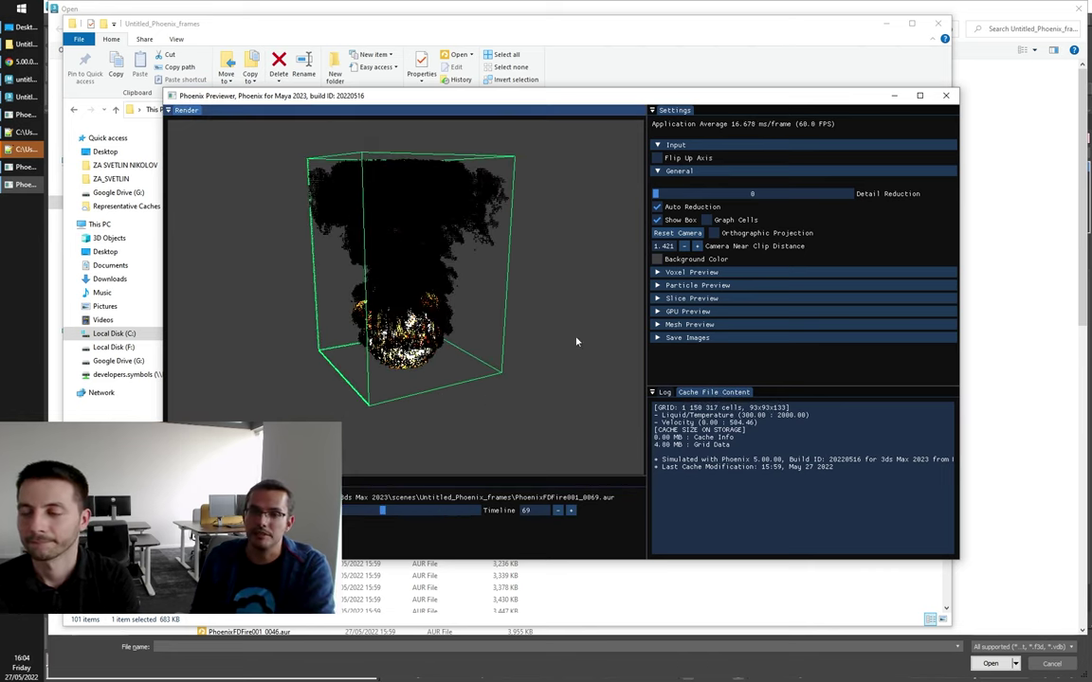
left_click(945, 96)
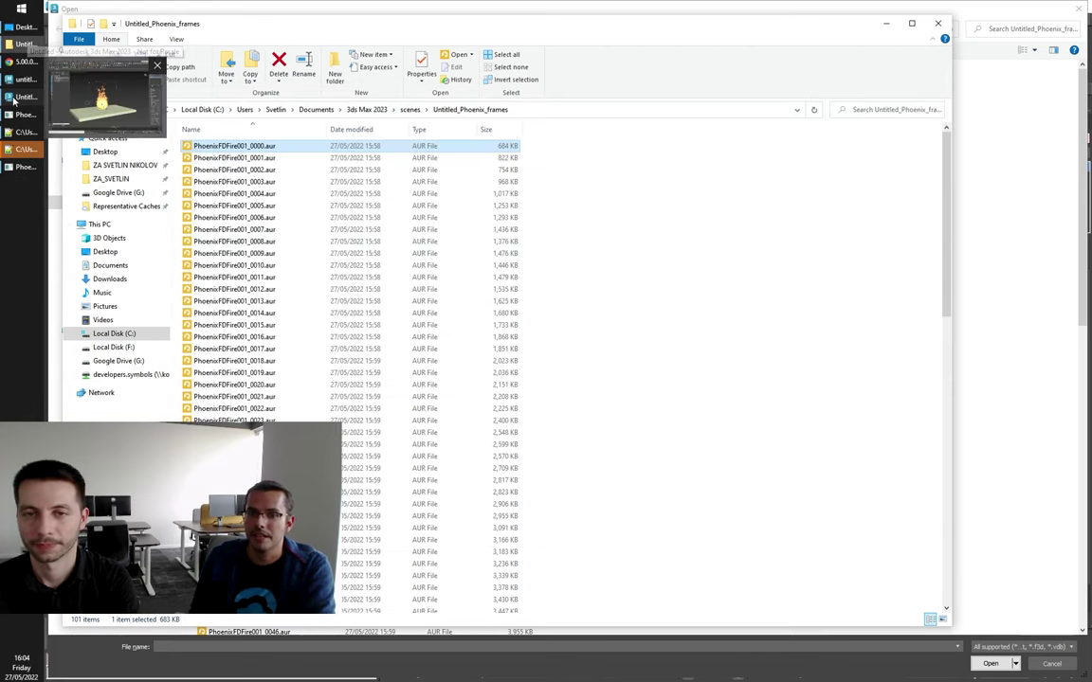
left_click(14, 98)
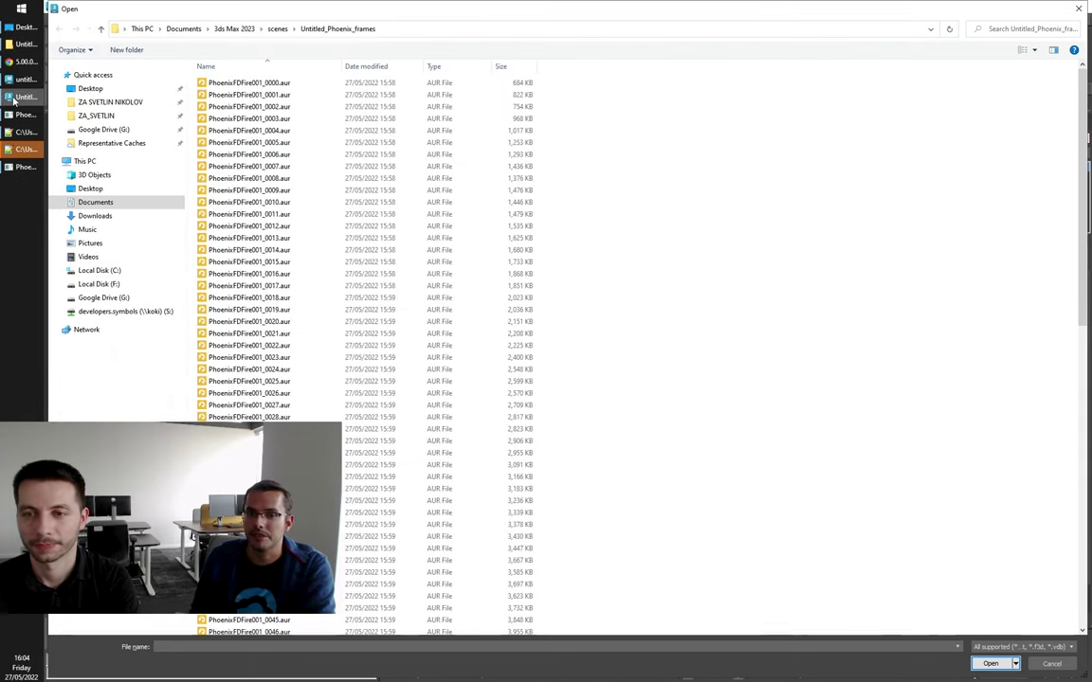
left_click(1051, 663)
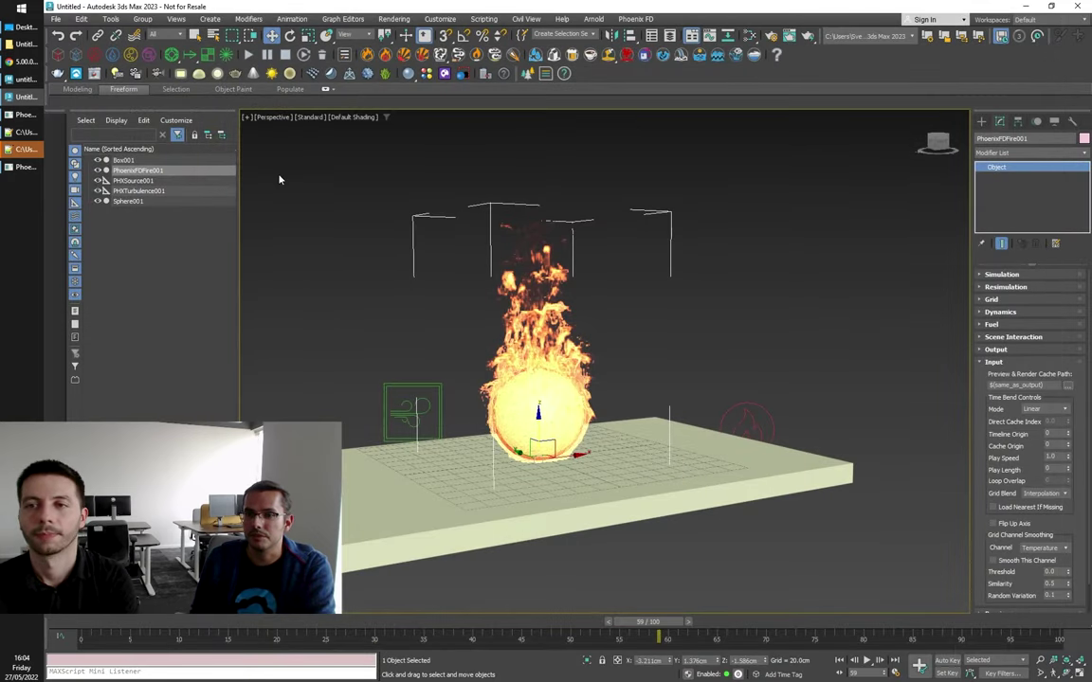
left_click(55, 20)
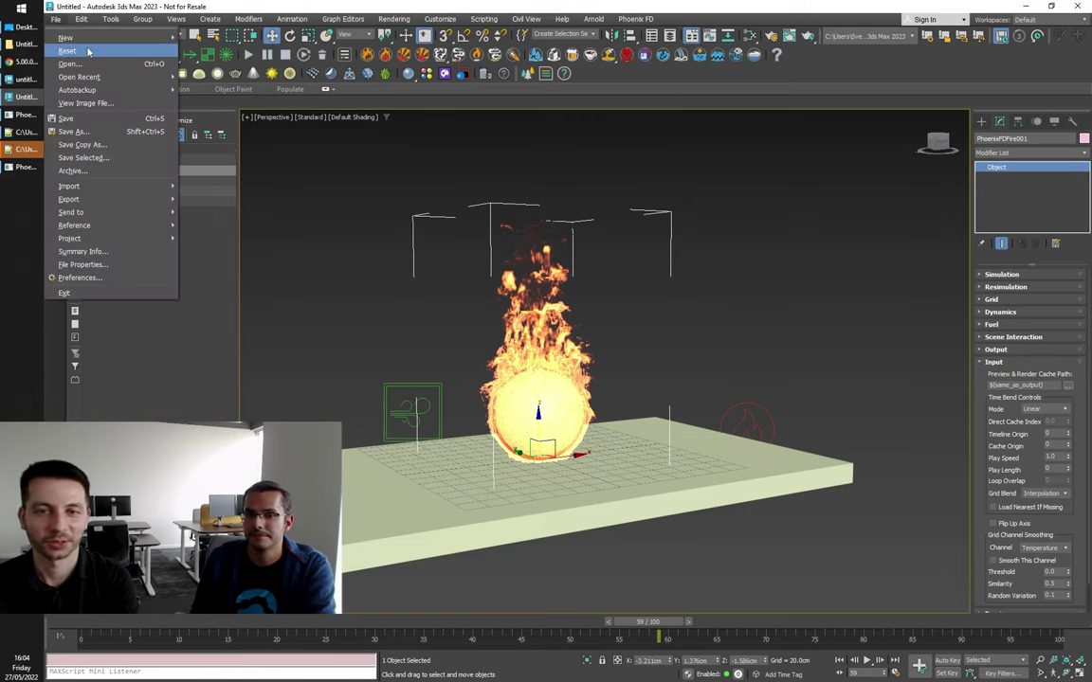
left_click(88, 51)
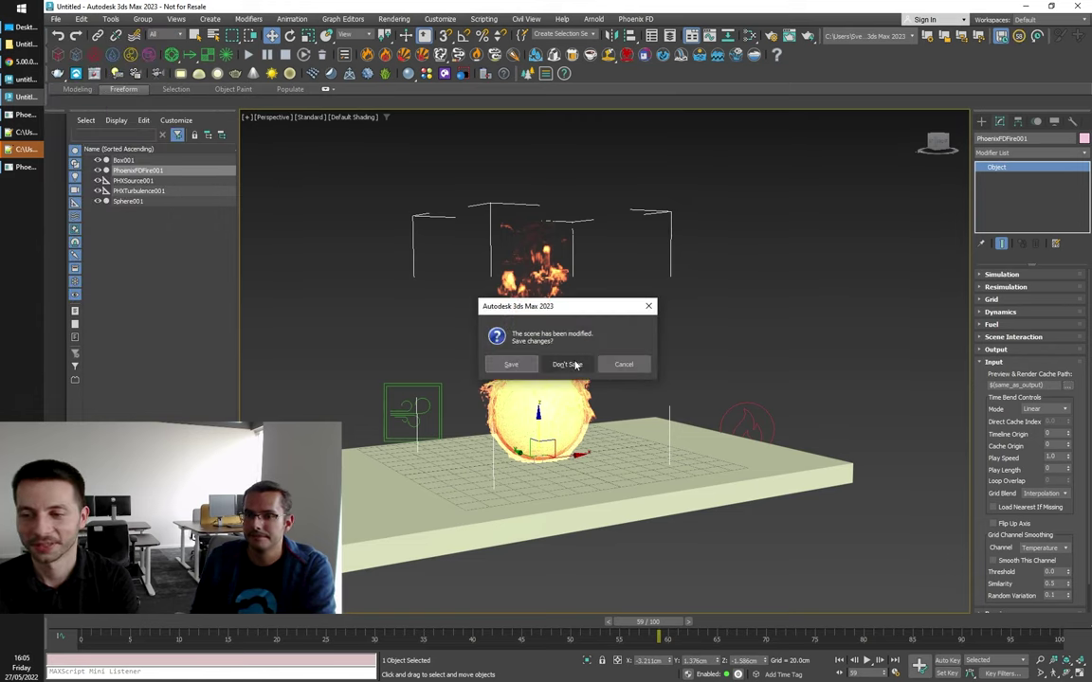
left_click(624, 365)
Step: Show the fire simulator's Simulation parameters and scrub the timeline to frame 95, back to 91 and to 76
left_click(991, 362)
left_click(1001, 274)
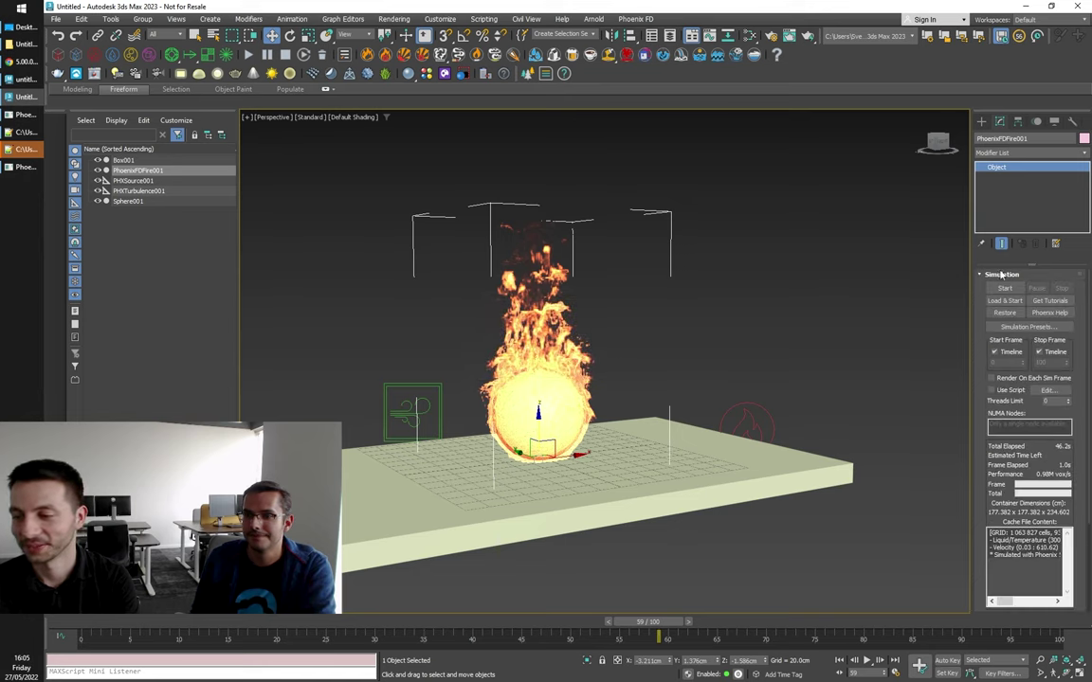
left_click_drag(650, 622, 991, 623)
key("w")
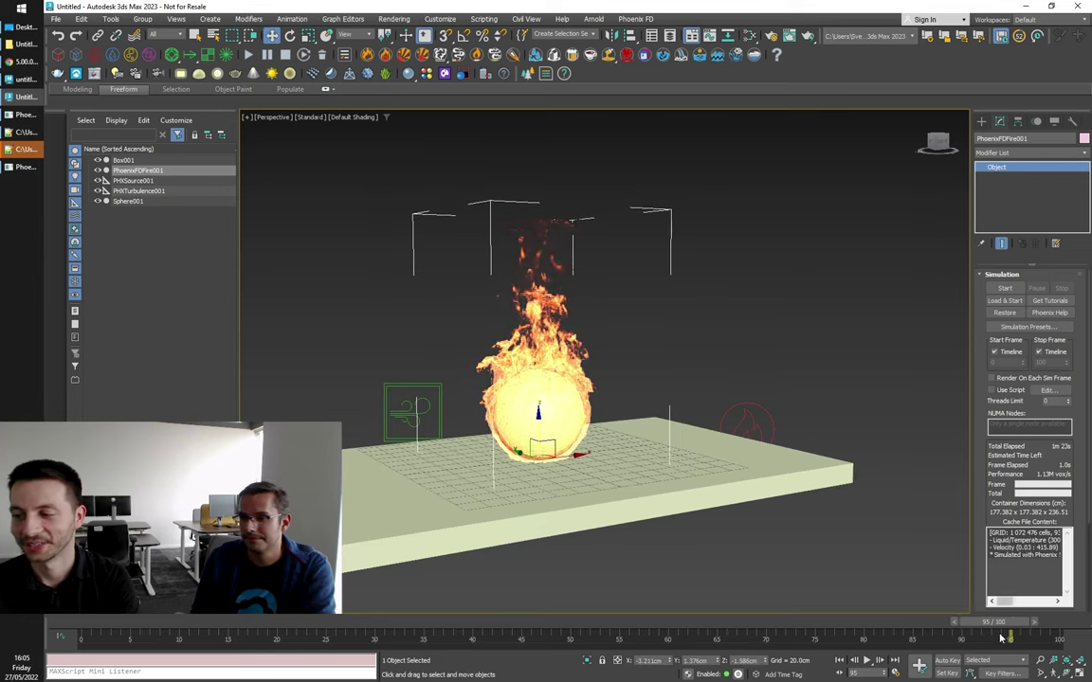
left_click_drag(1005, 622, 944, 625)
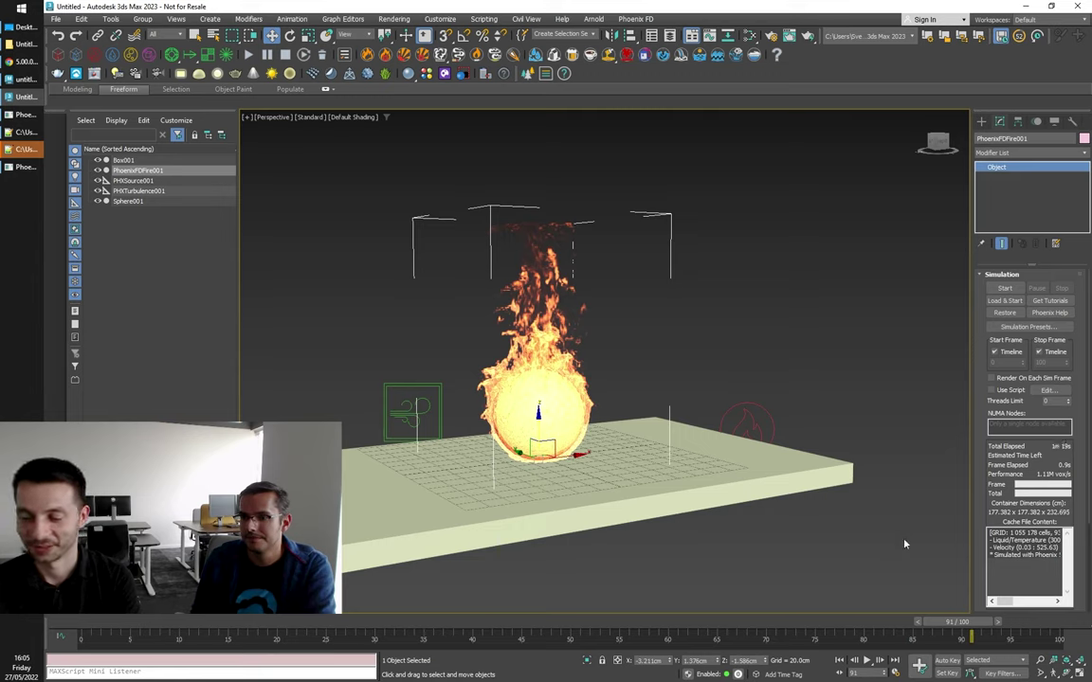
left_click_drag(964, 626, 814, 625)
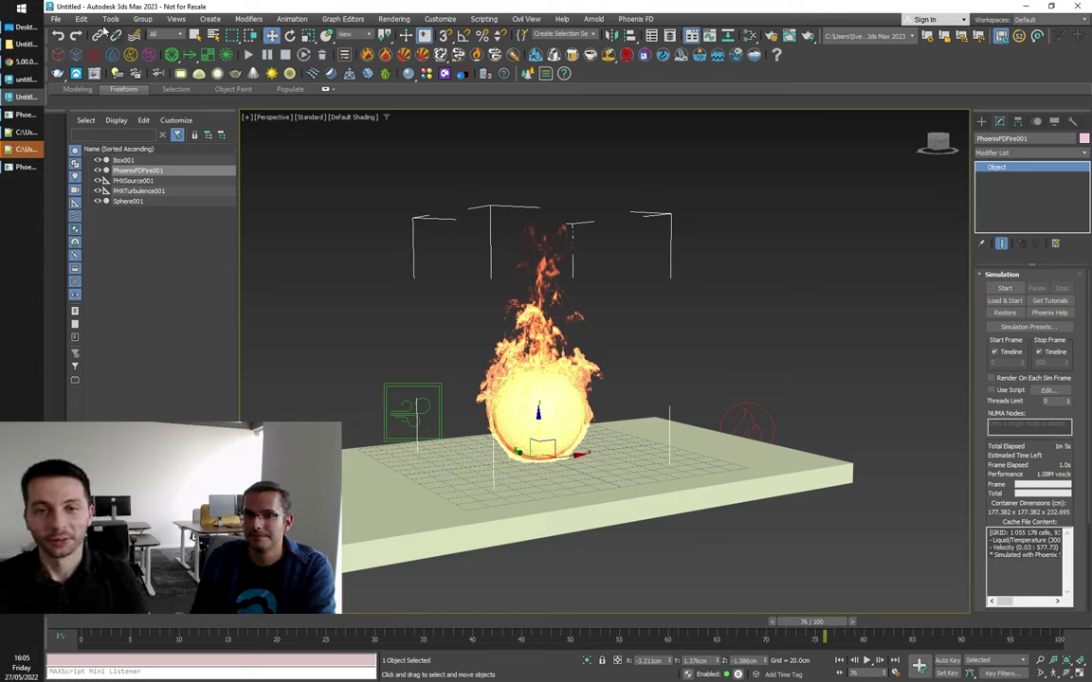
Step: Reset the scene to an empty default one without saving the current changes
left_click(59, 19)
left_click(72, 51)
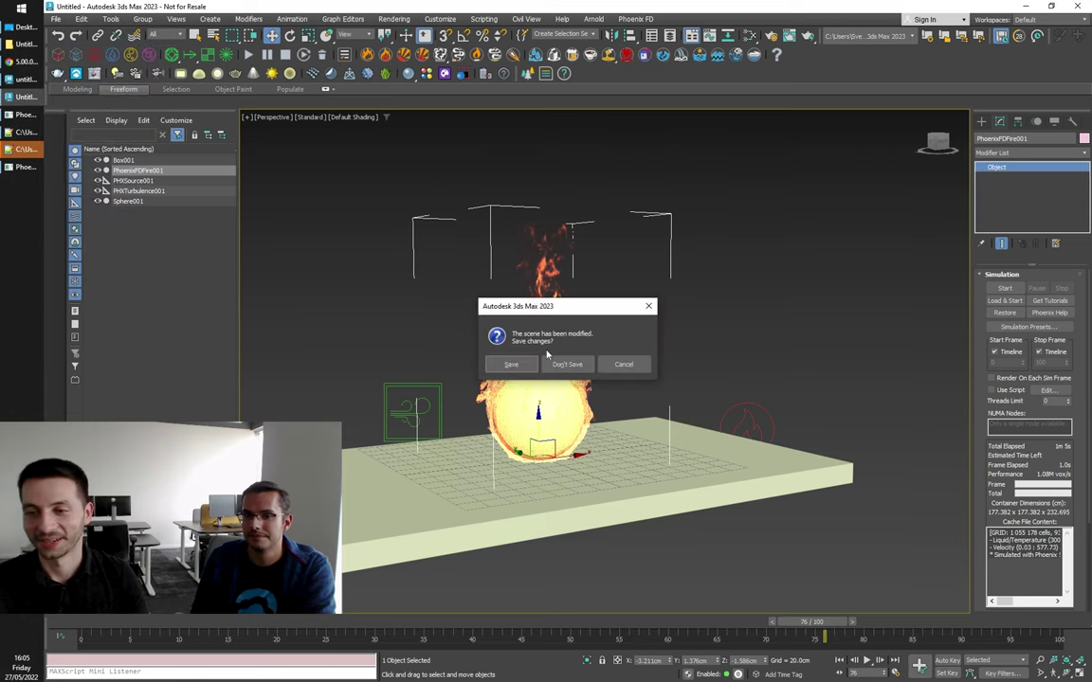
left_click(575, 364)
left_click(536, 366)
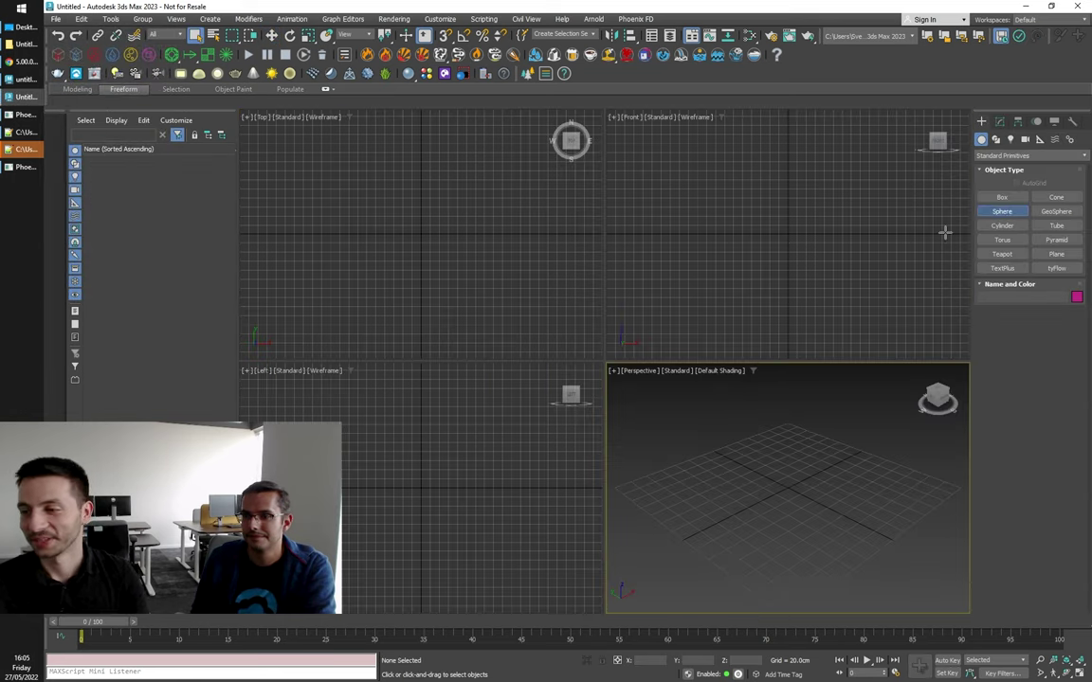
Step: Create a sphere of about 29 cm radius near the grid centre, maximize the perspective view, and raise the sphere to about 33 cm in Z
left_click(1002, 211)
left_click_drag(780, 482, 810, 484)
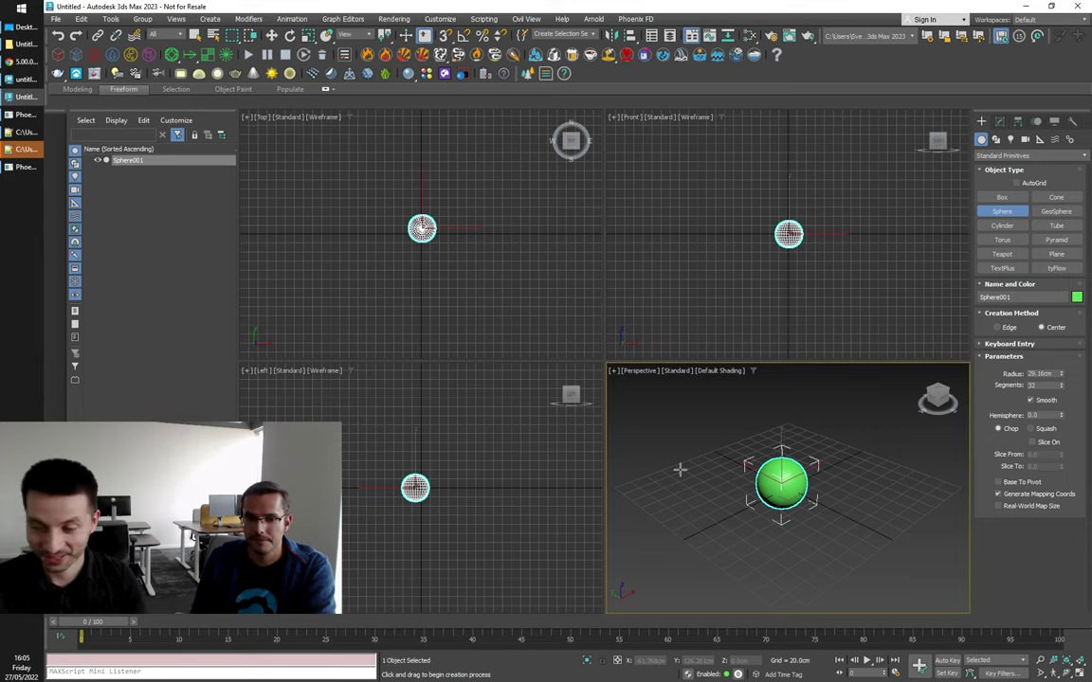
key("alt+w")
middle_click_drag(648, 456, 614, 487)
scroll(614, 487, "down", 3)
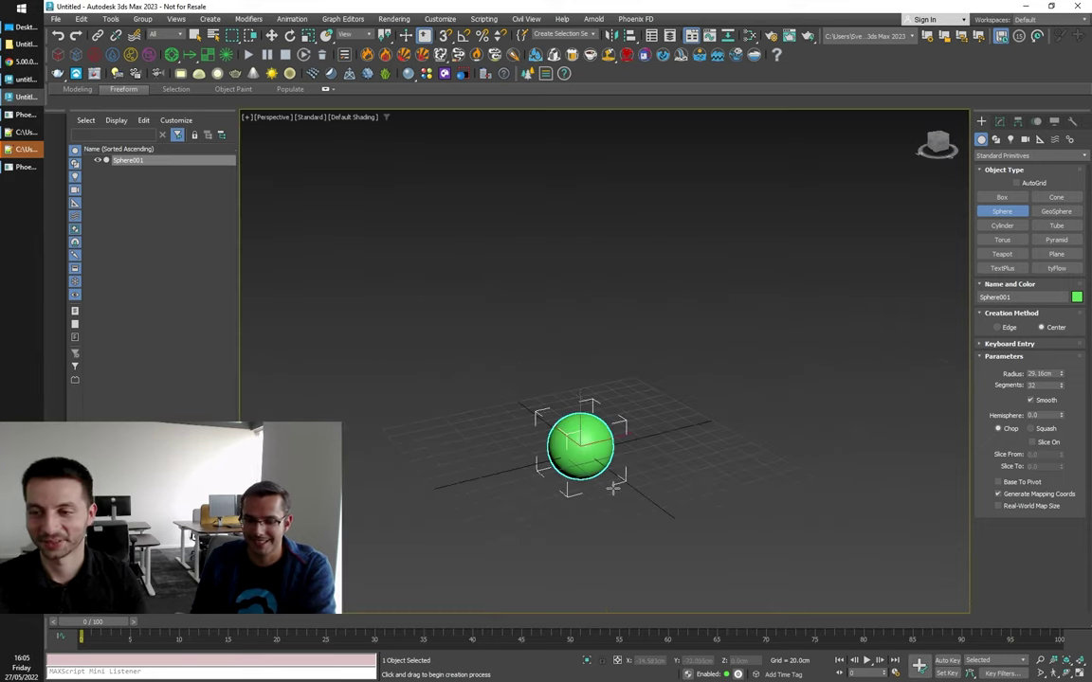
scroll(612, 486, "up", 3)
key("w")
left_click_drag(566, 406, 565, 353)
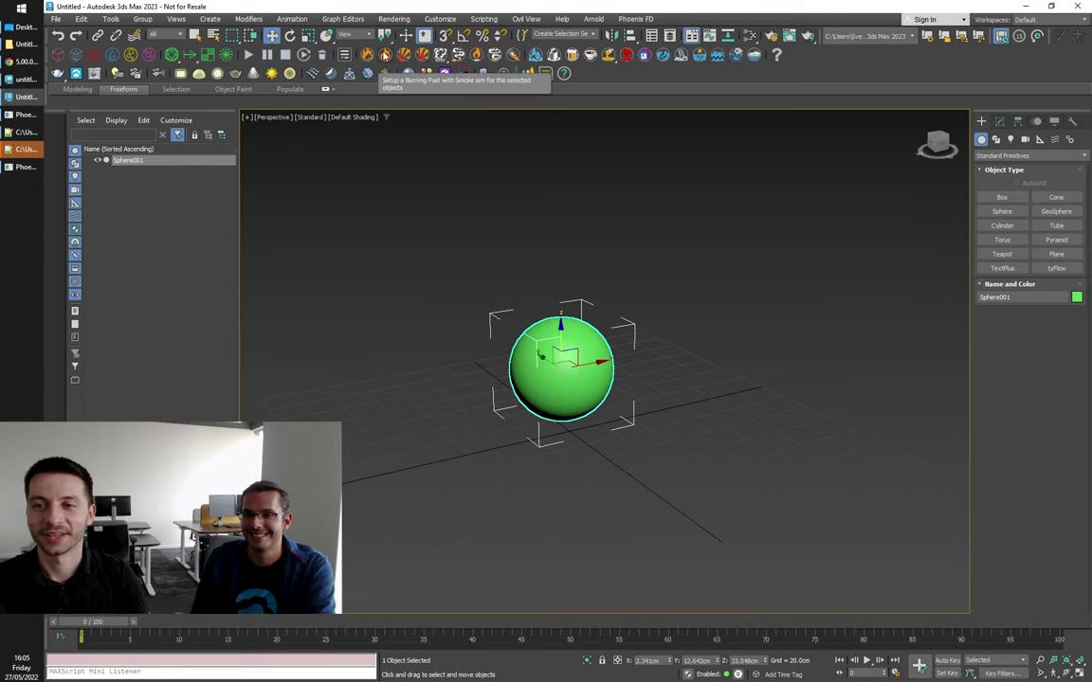
Step: Set up a Burning Fuel with Smoke simulation for the sphere and start simulating its fire grid
left_click(385, 55)
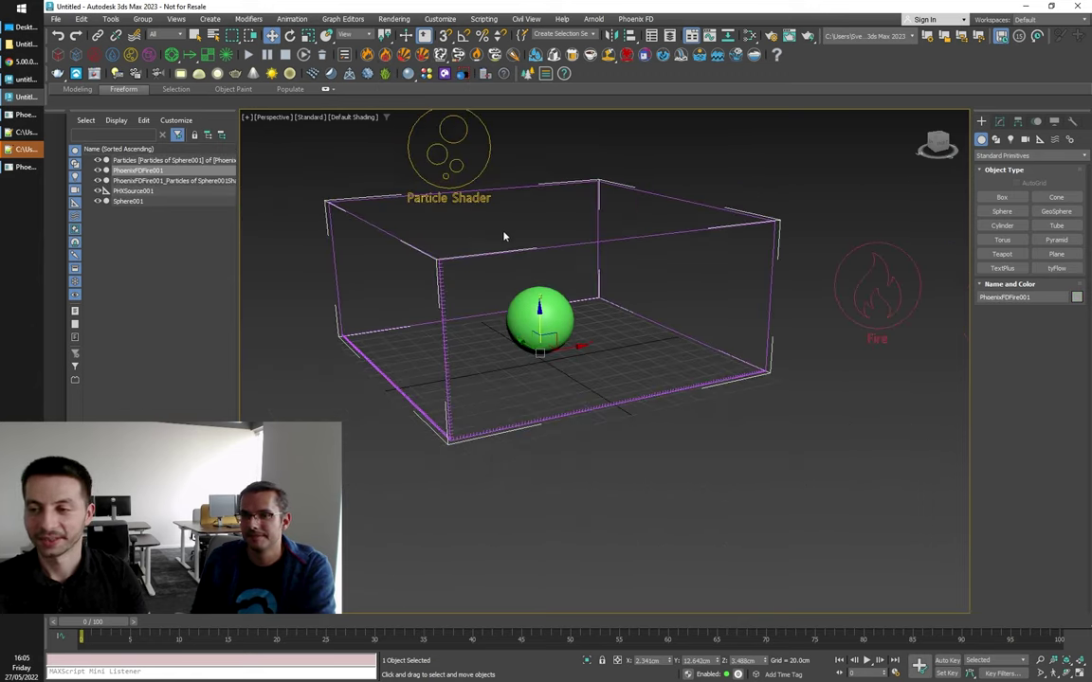
left_click(999, 123)
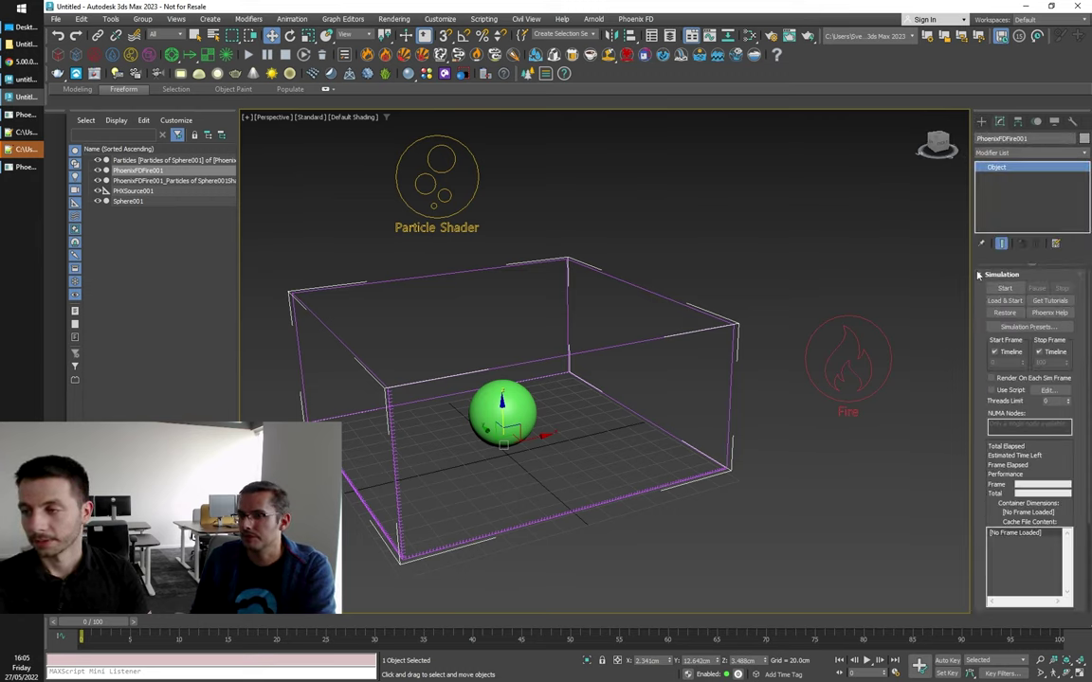
left_click(989, 301)
left_click(991, 299)
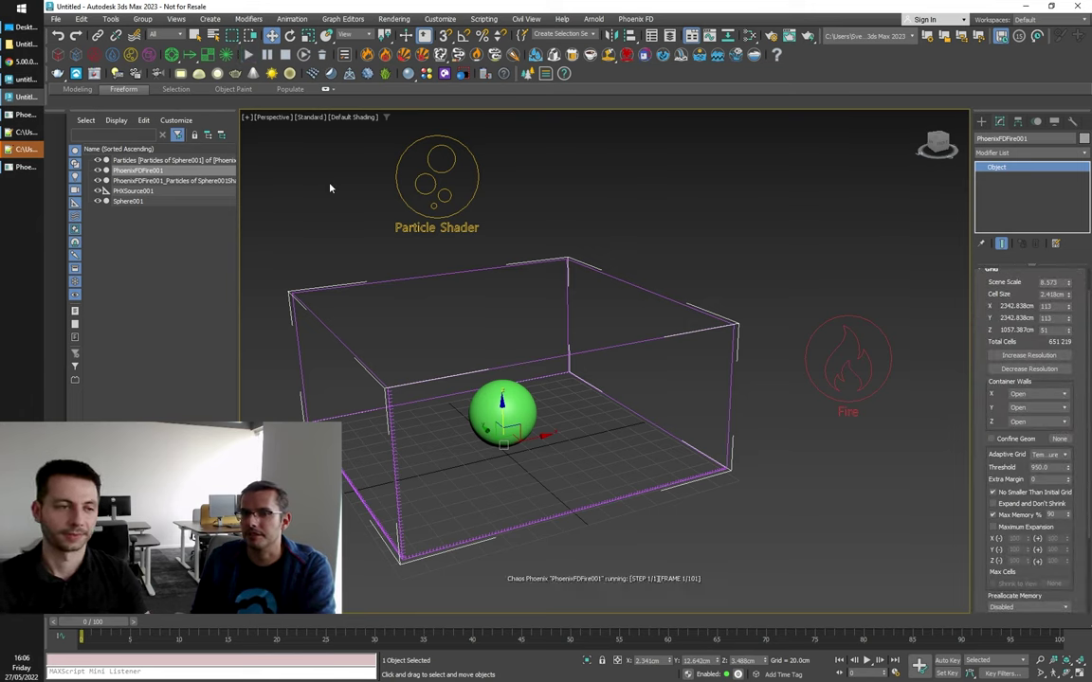
scroll(509, 273, "down", 3)
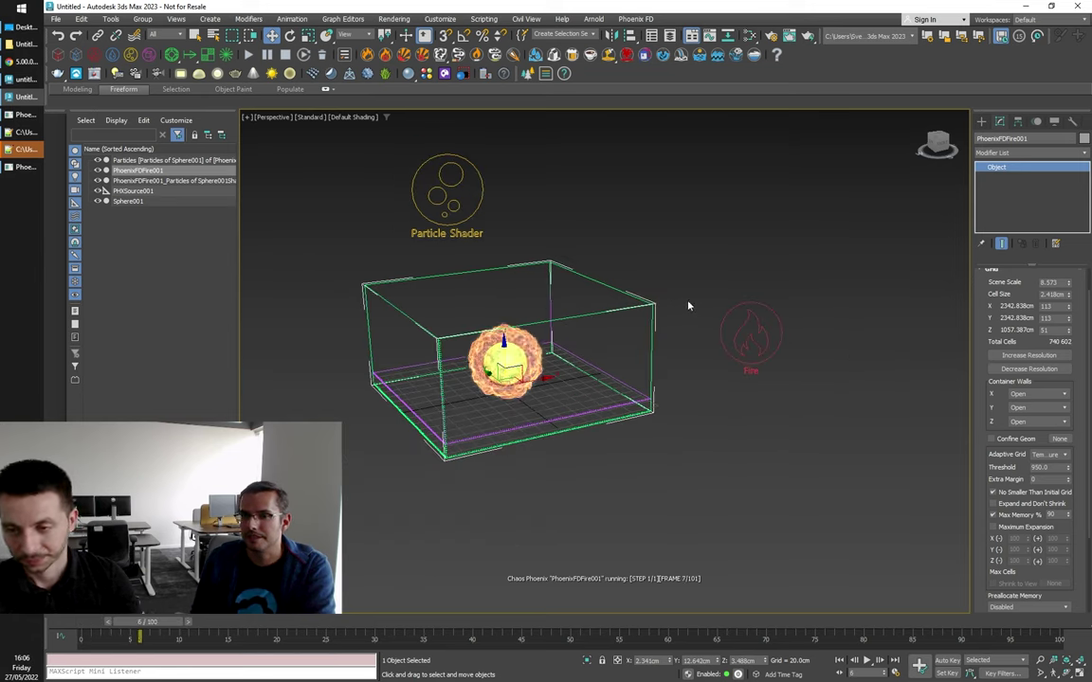
scroll(523, 301, "up", 3)
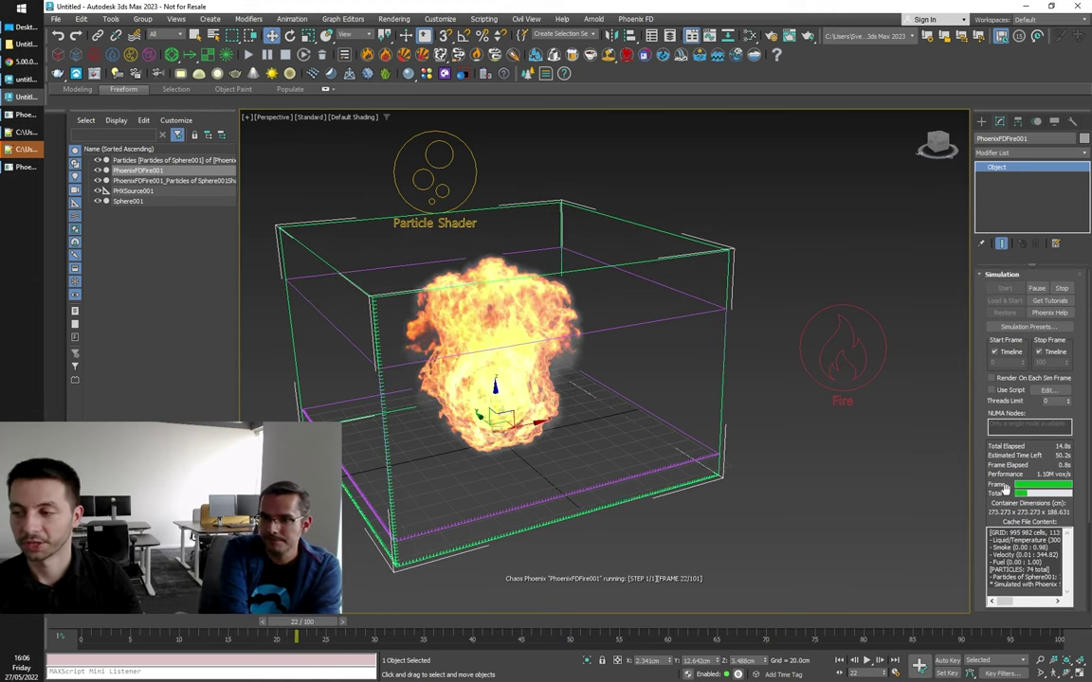
Step: Examine the running simulation's Cache File Content for particles, and select the fire source to show its Particles settings
left_click_drag(1006, 489, 1007, 397)
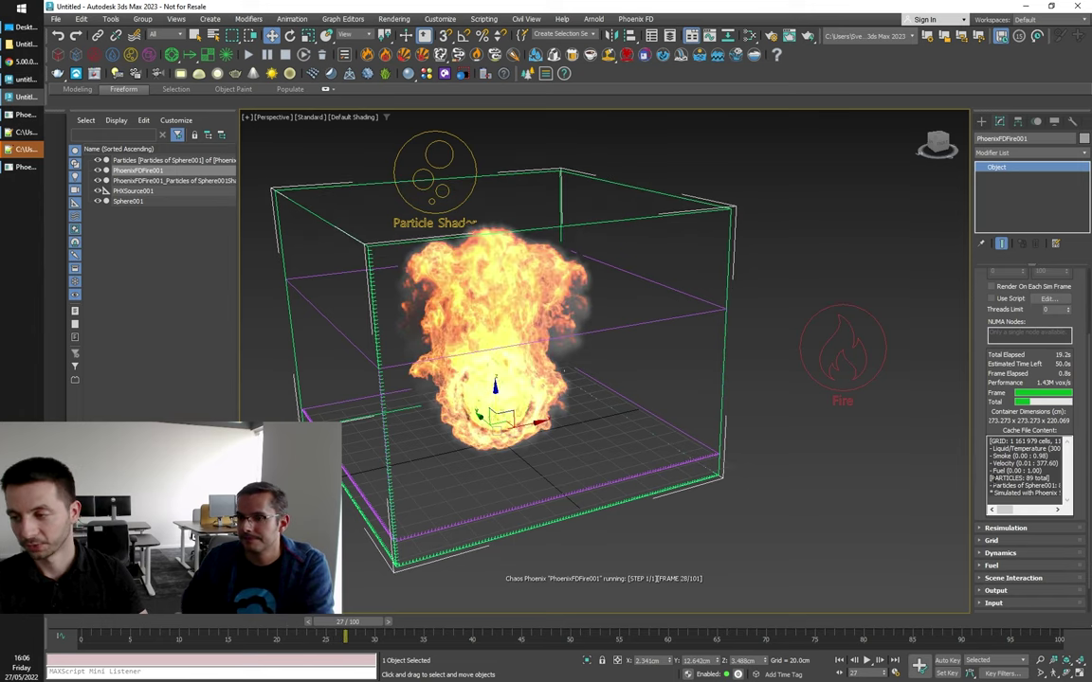
left_click_drag(991, 478, 1046, 479)
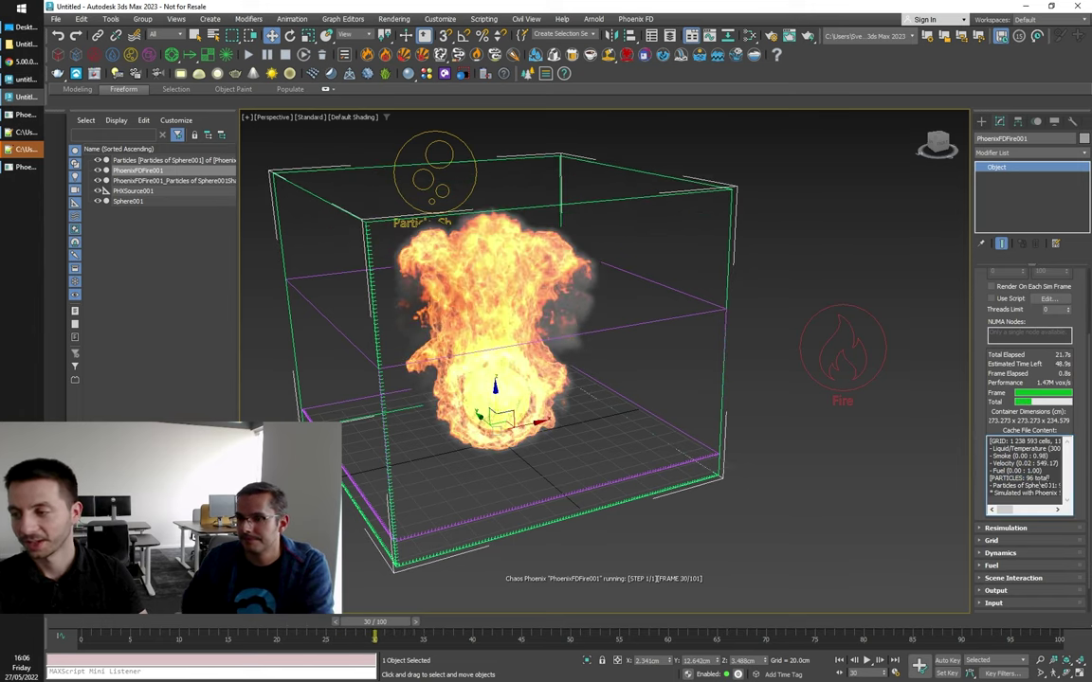
left_click_drag(794, 276, 865, 381)
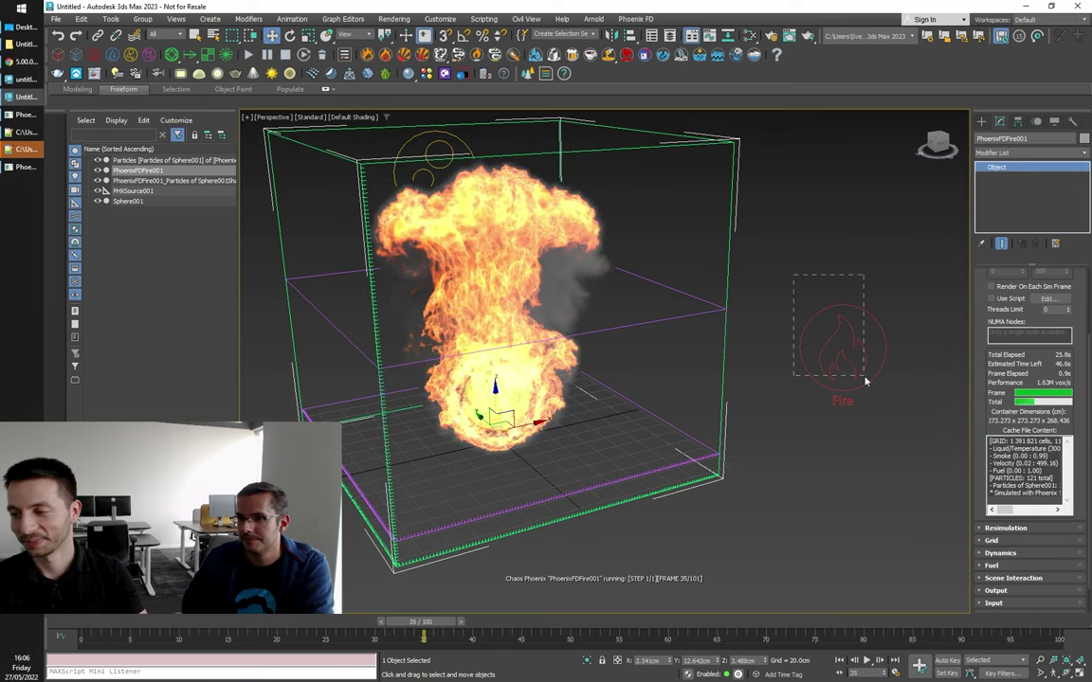
left_click_drag(869, 386, 865, 380)
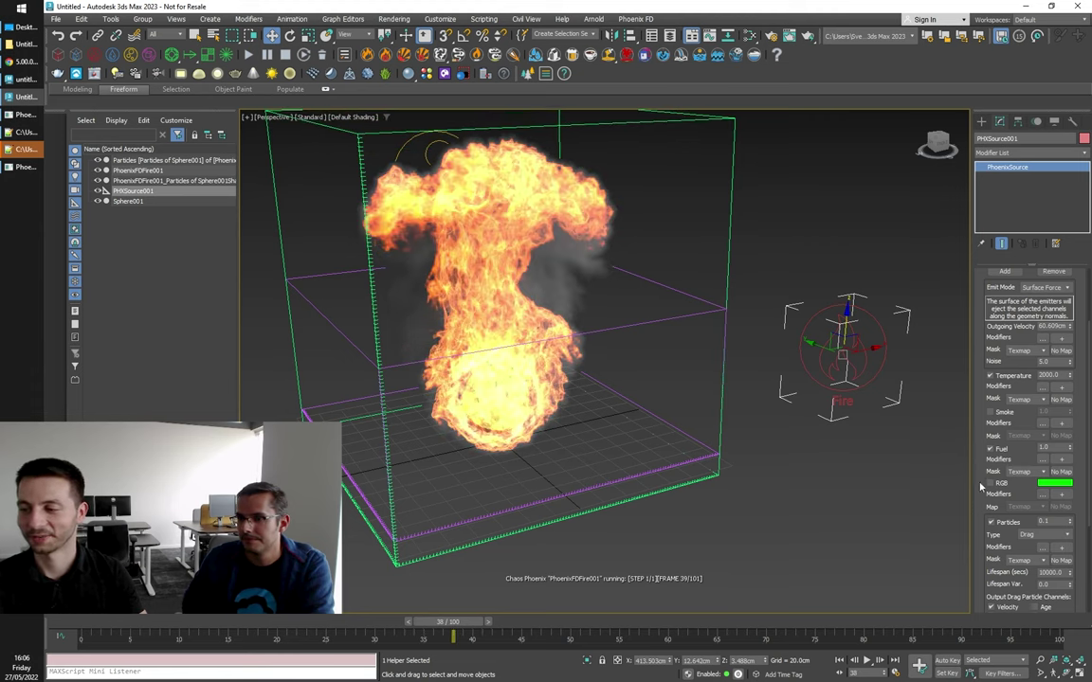
scroll(982, 487, "down", 3)
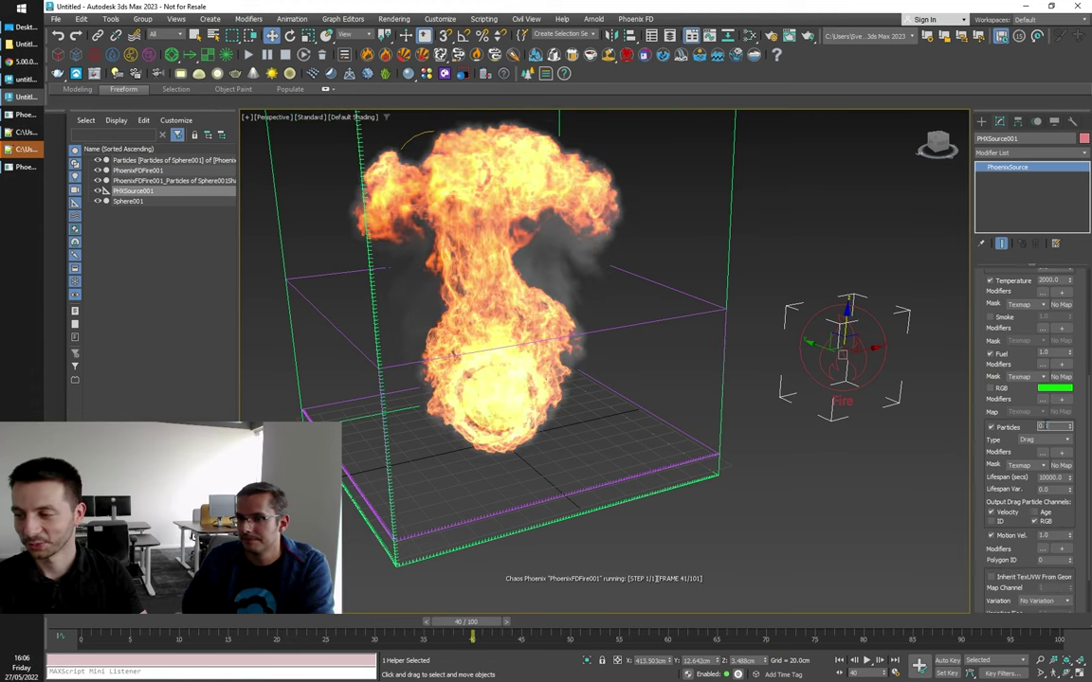
Step: Set the Particles discharge of the fire source PHXSource001 to 1.0
left_click_drag(1044, 425, 967, 426)
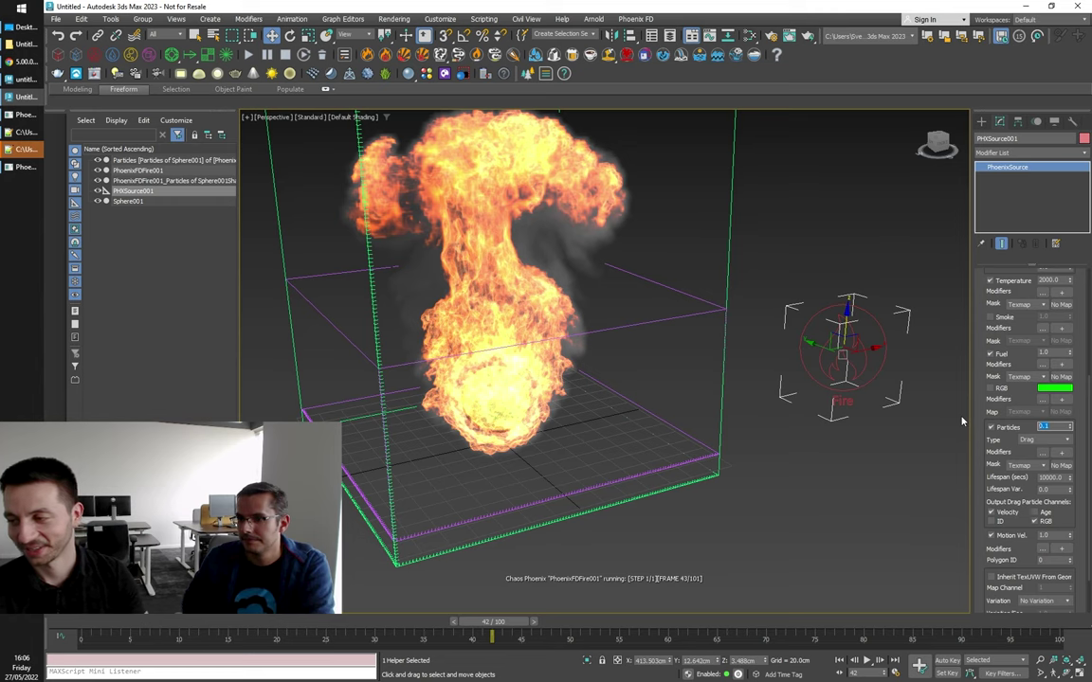
type("1")
key("Return")
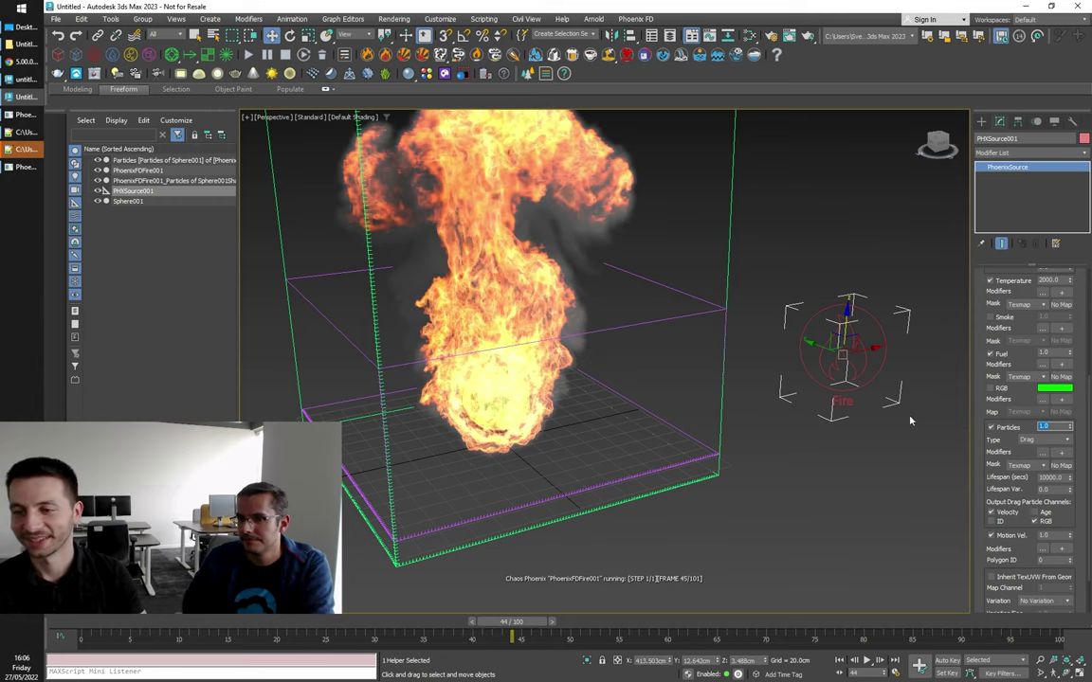
Step: Select the PhoenixFDFire001 simulator and disable its in-viewport GPU Preview
scroll(758, 451, "down", 5)
scroll(755, 458, "up", 6)
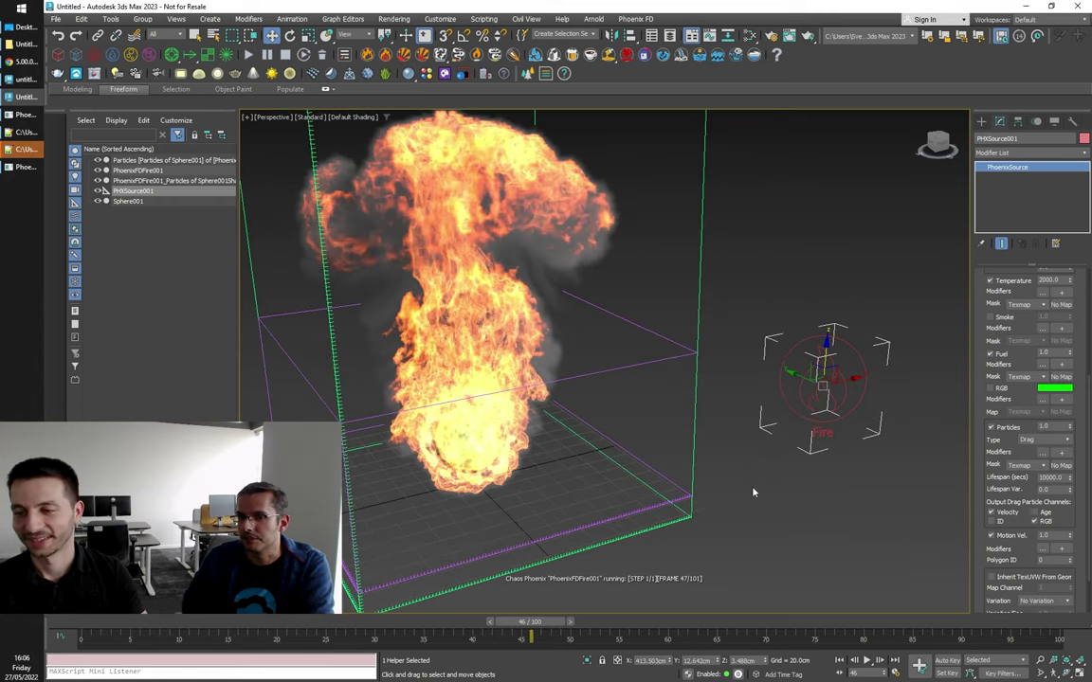
left_click_drag(767, 489, 677, 458)
left_click_drag(978, 286, 972, 440)
left_click(989, 276)
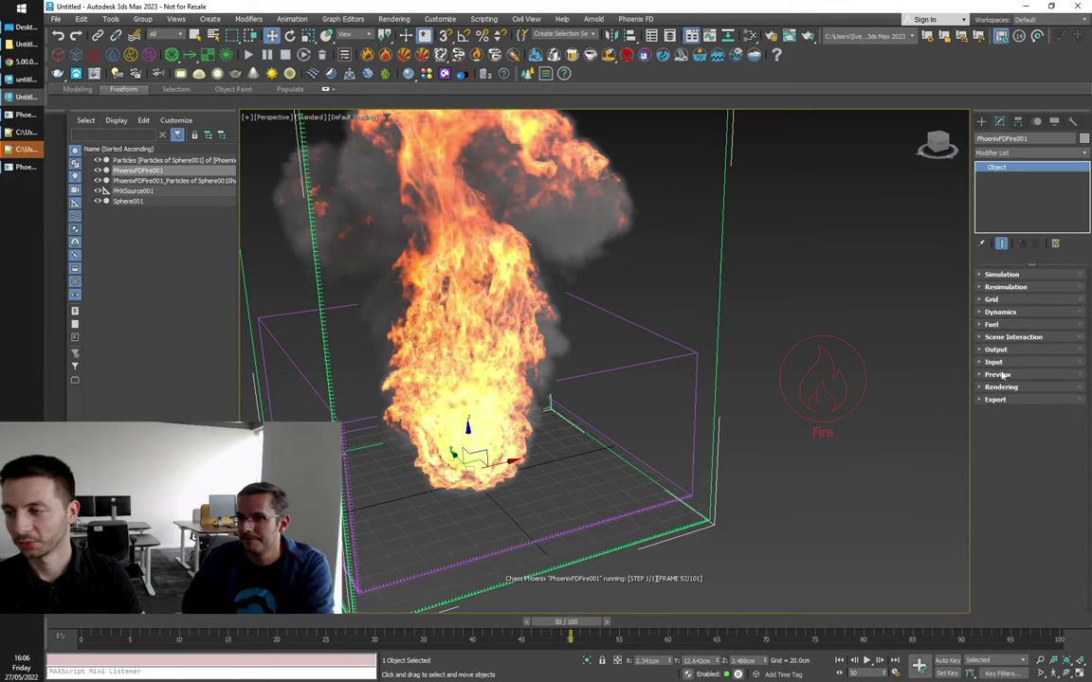
left_click(1001, 376)
scroll(984, 373, "down", 3)
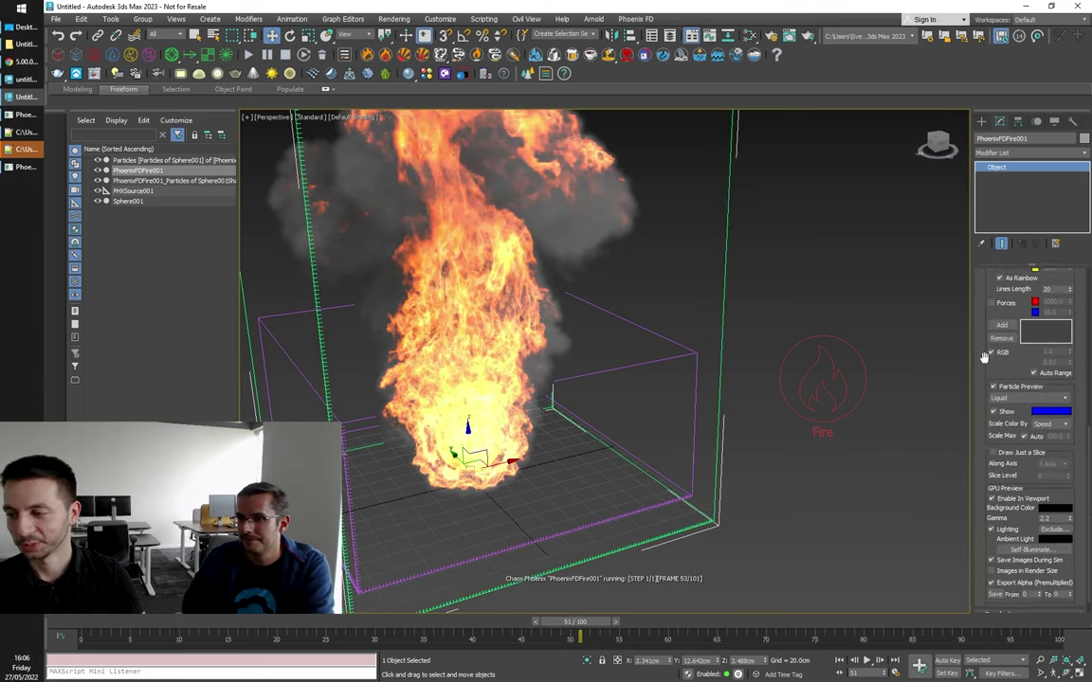
left_click(992, 498)
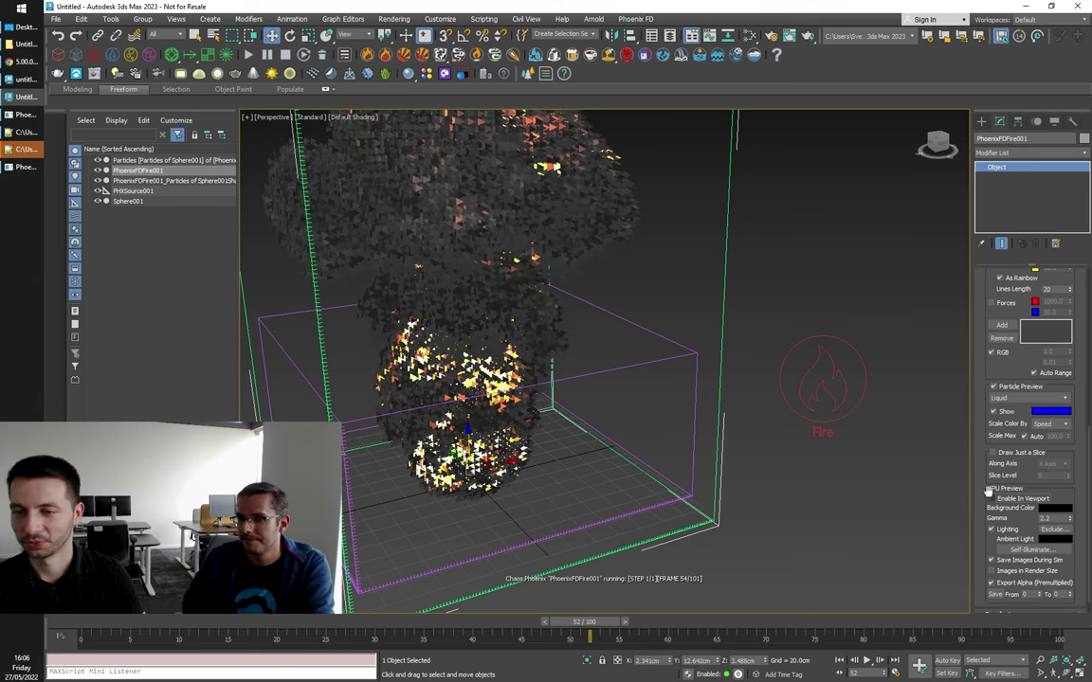
Step: Turn off the simulator's voxel preview for temperature, smoke and fuel so only particles are drawn
scroll(1006, 373, "up", 5)
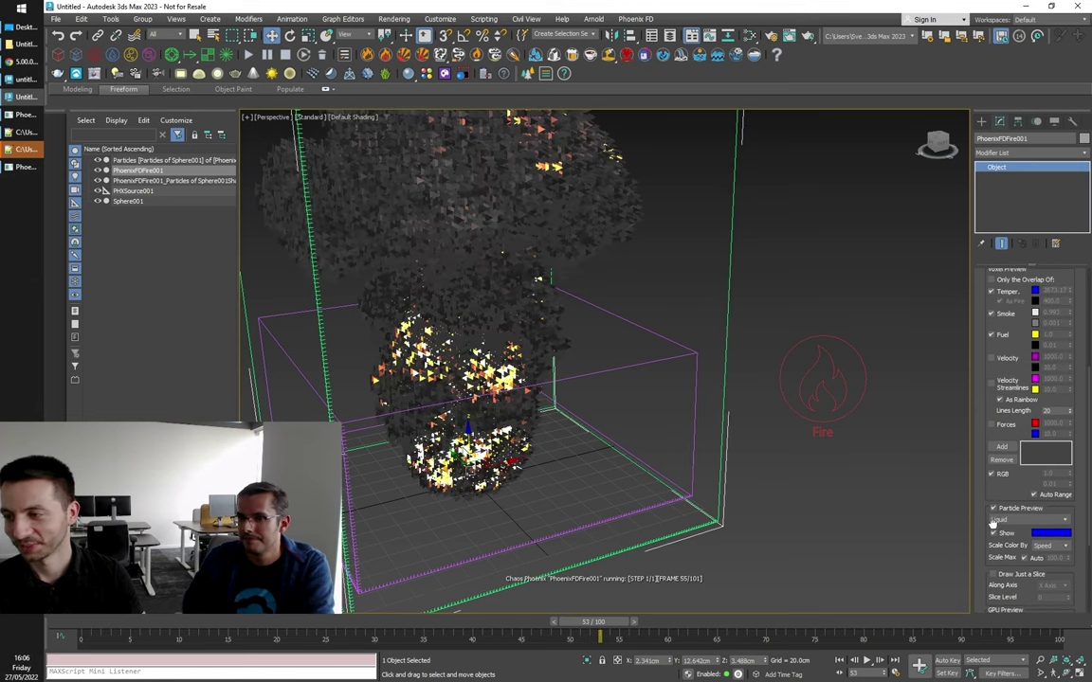
left_click(992, 350)
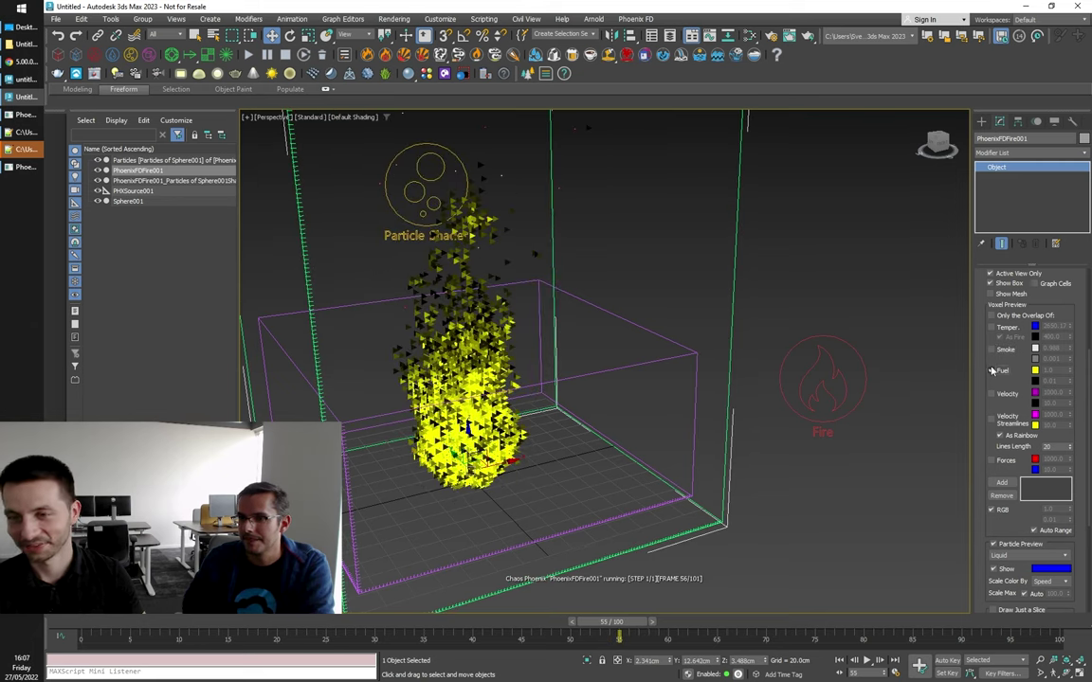
left_click(992, 370)
scroll(691, 298, "down", 4)
scroll(723, 293, "up", 1)
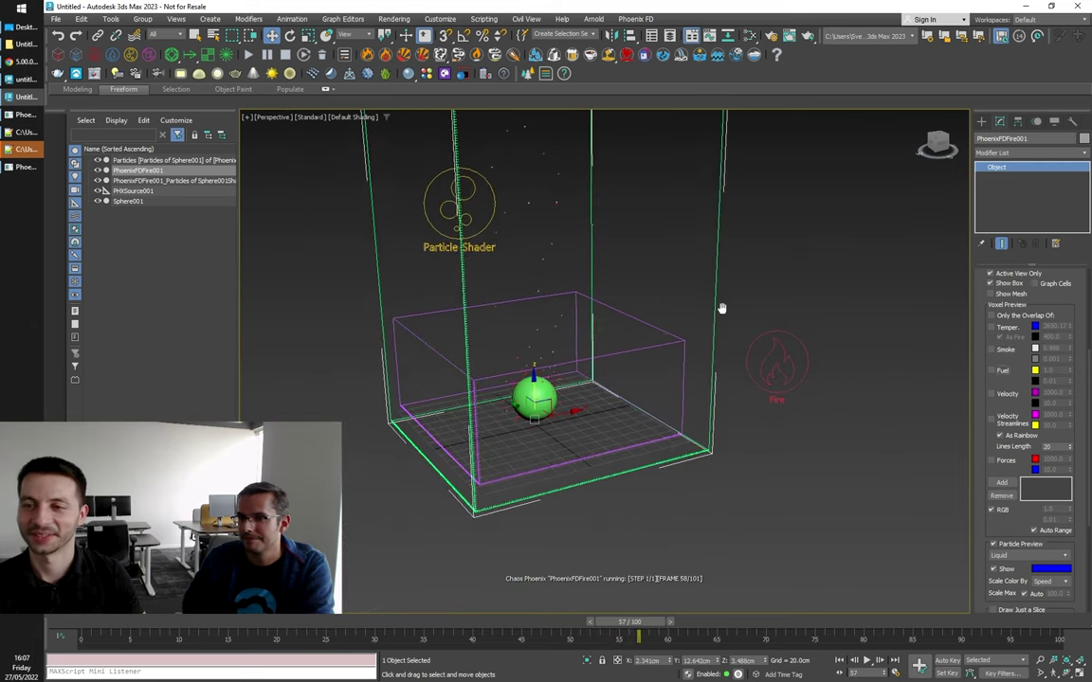
Step: Stop the running simulation and set the simulator preview's Detail Reduction to 0
left_click(286, 56)
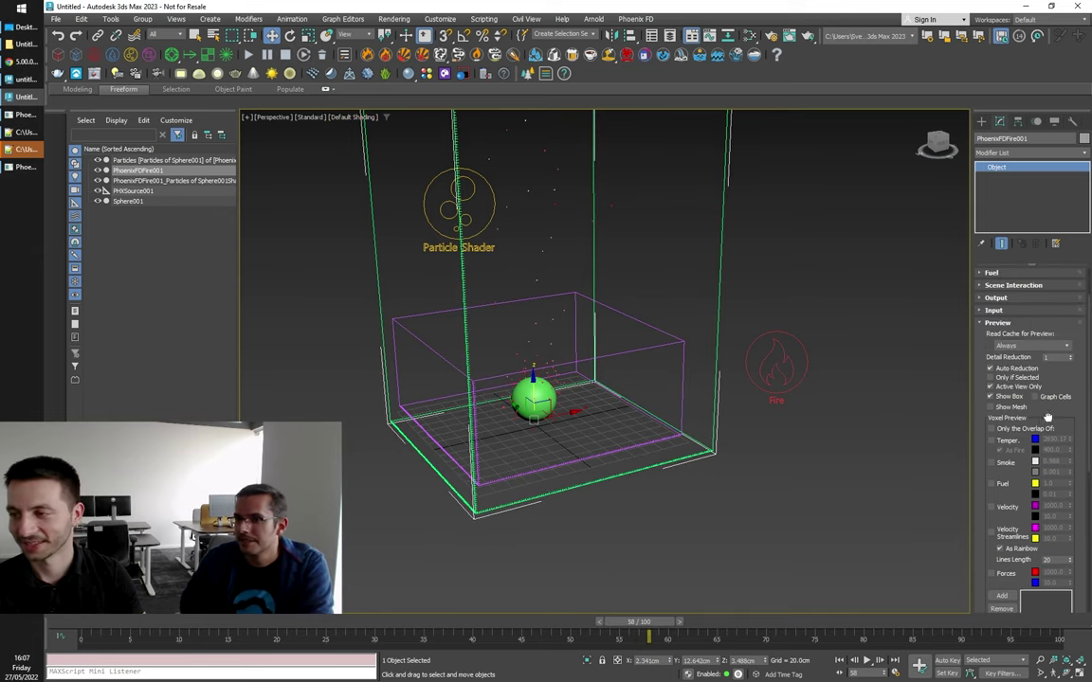
left_click(1070, 360)
middle_click_drag(838, 304, 556, 575, "alt")
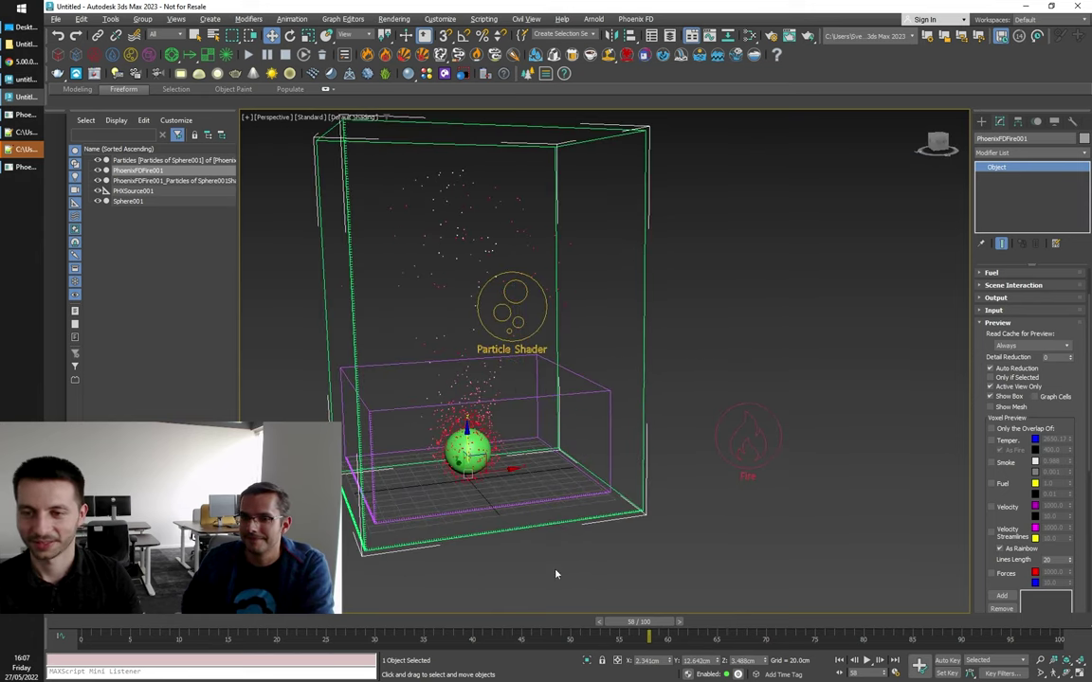
Step: Go to frame 54 and open the Chaos Phoenix PRT particle export with Particles of Sphere001 as the particle system
left_click_drag(630, 630, 598, 571)
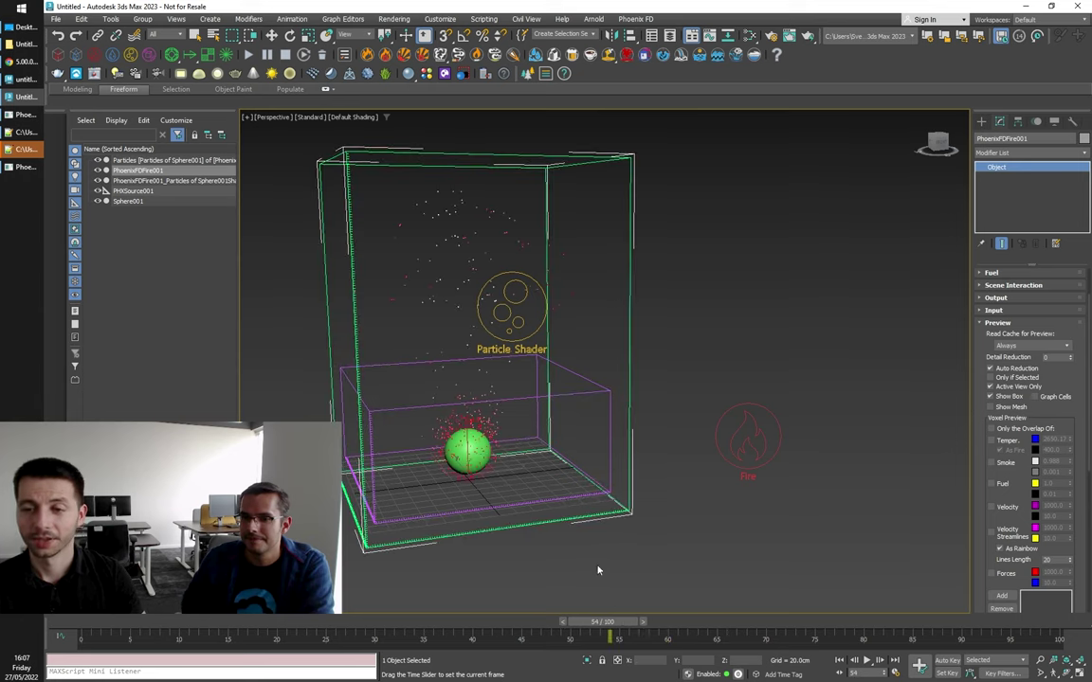
key("w")
mouse_move(704, 382)
middle_mouse_down()
mouse_move(712, 366)
mouse_move(722, 373)
middle_mouse_up()
right_click(554, 249)
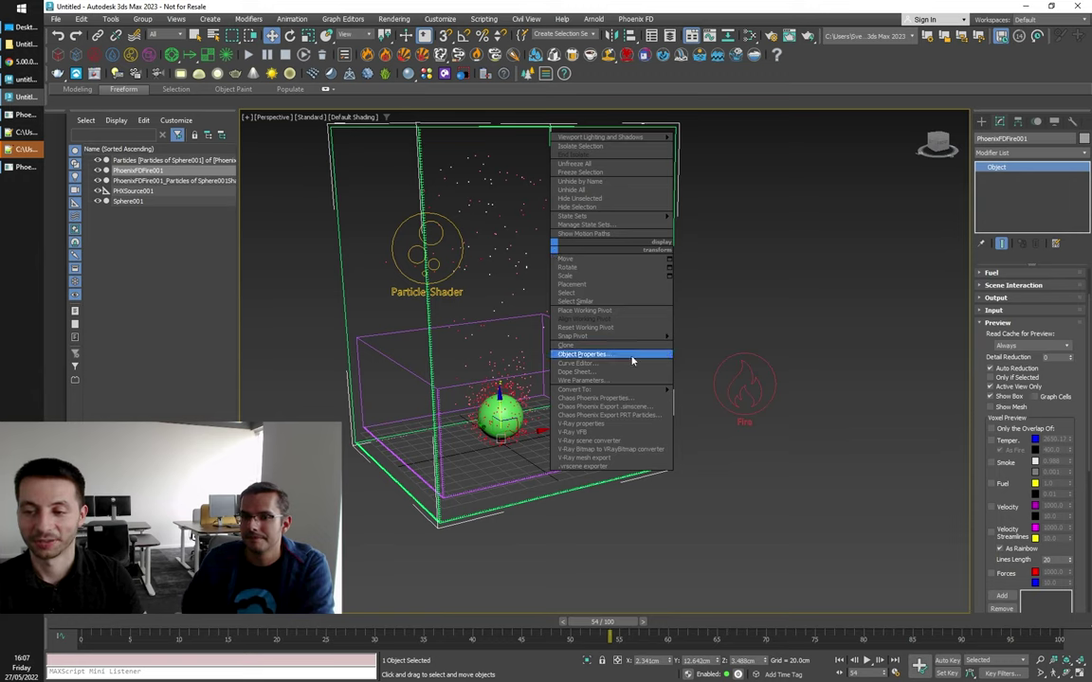
left_click(622, 422)
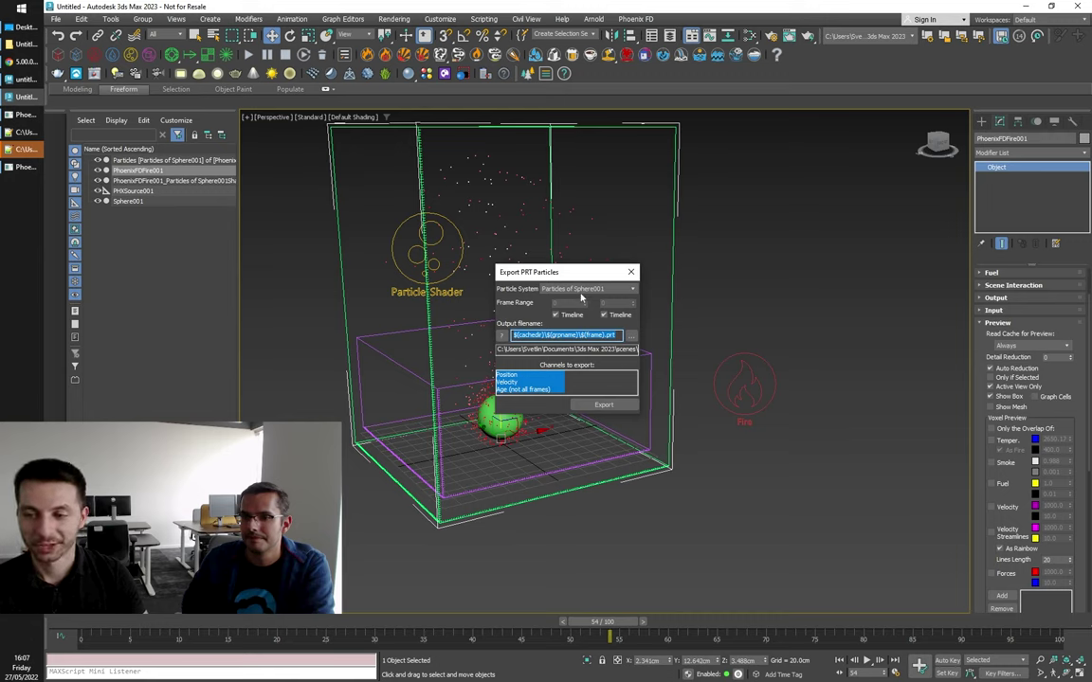
left_click(581, 291)
left_click(582, 292)
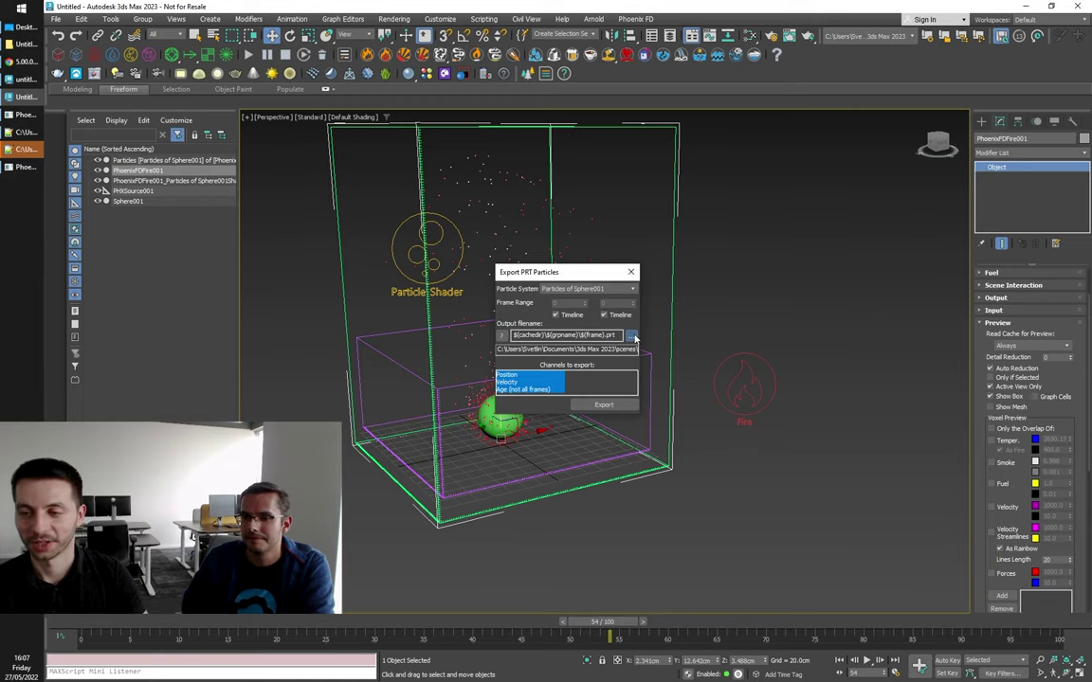
Step: Browse for the export's output location and create and enter a new Desktop folder named Prt
left_click(634, 337)
left_click(86, 189)
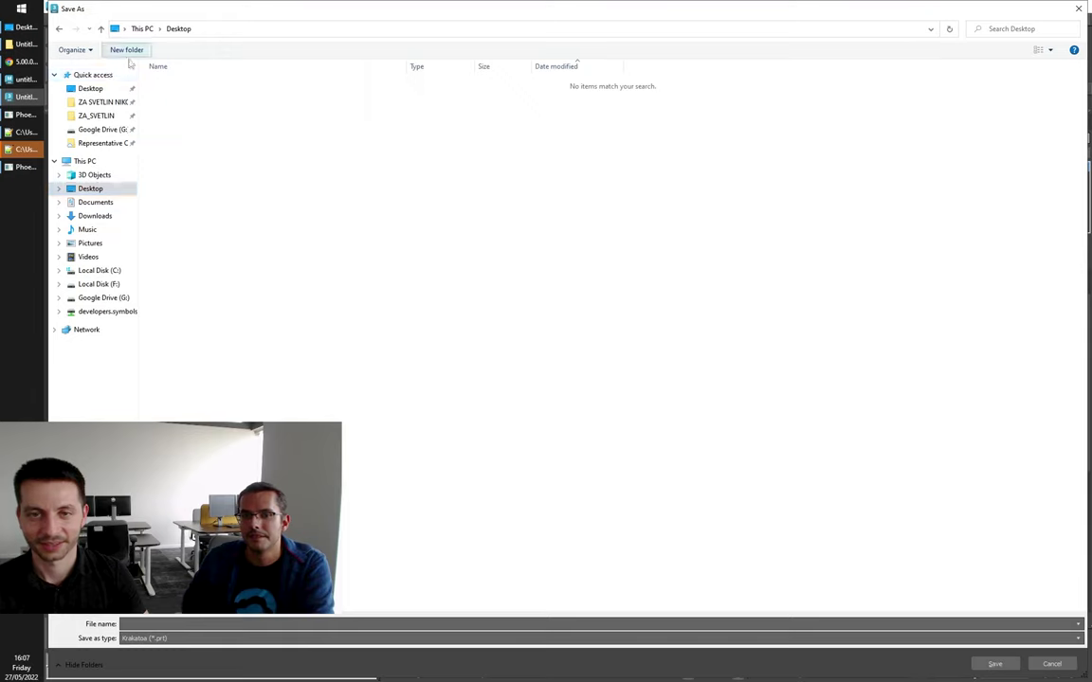
left_click(128, 53)
type("P")
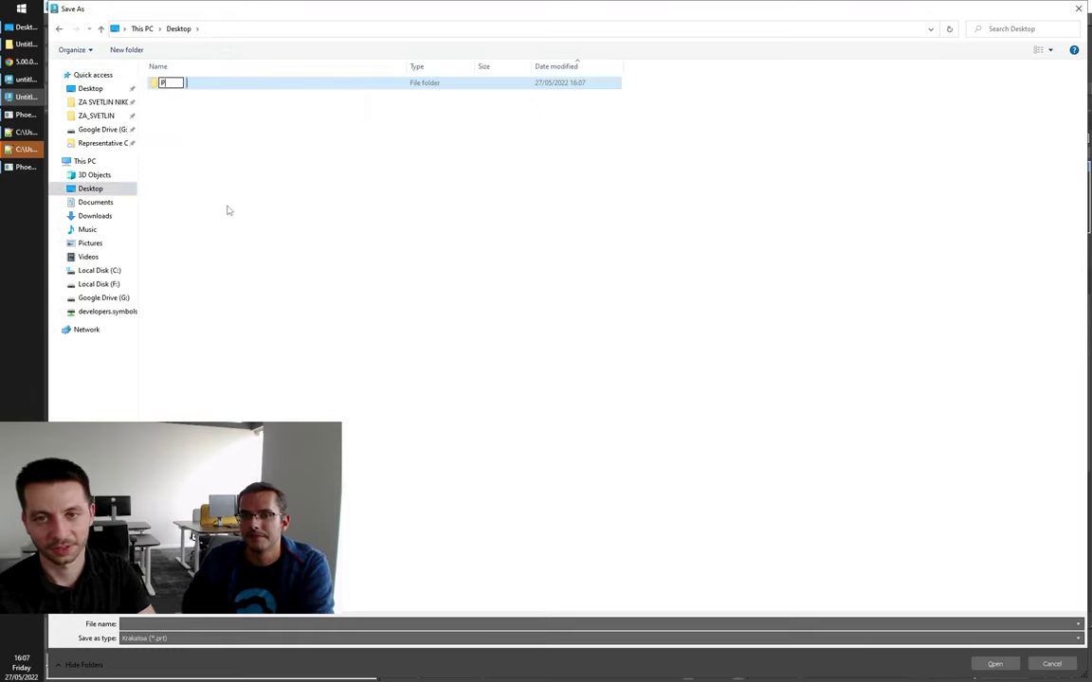
type("art")
key("Return")
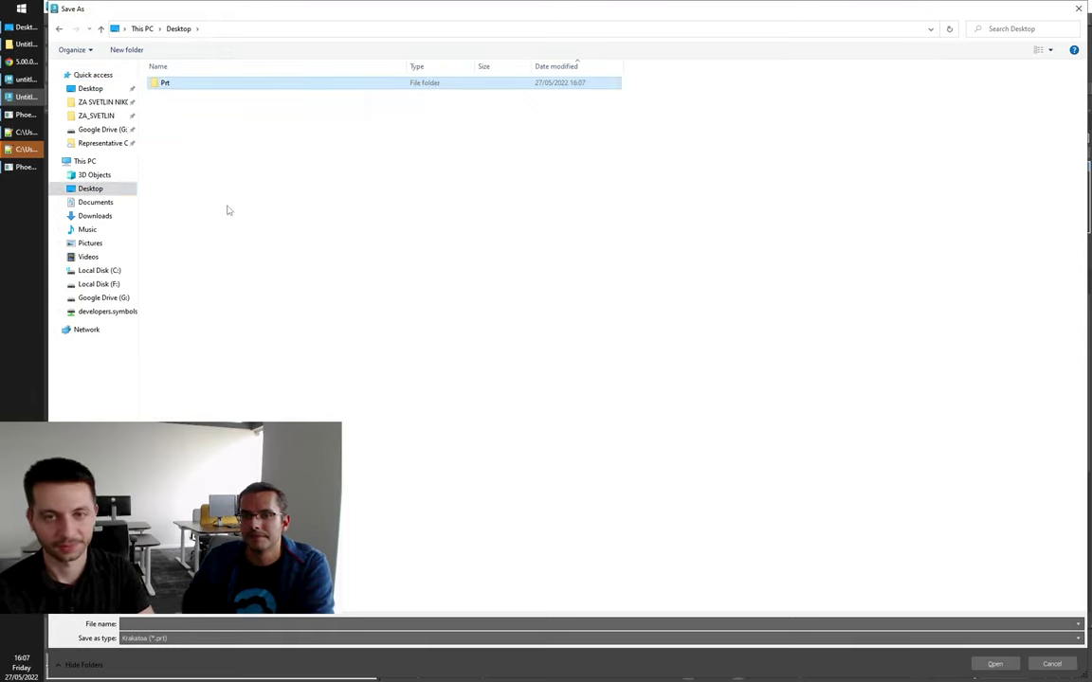
key("Return")
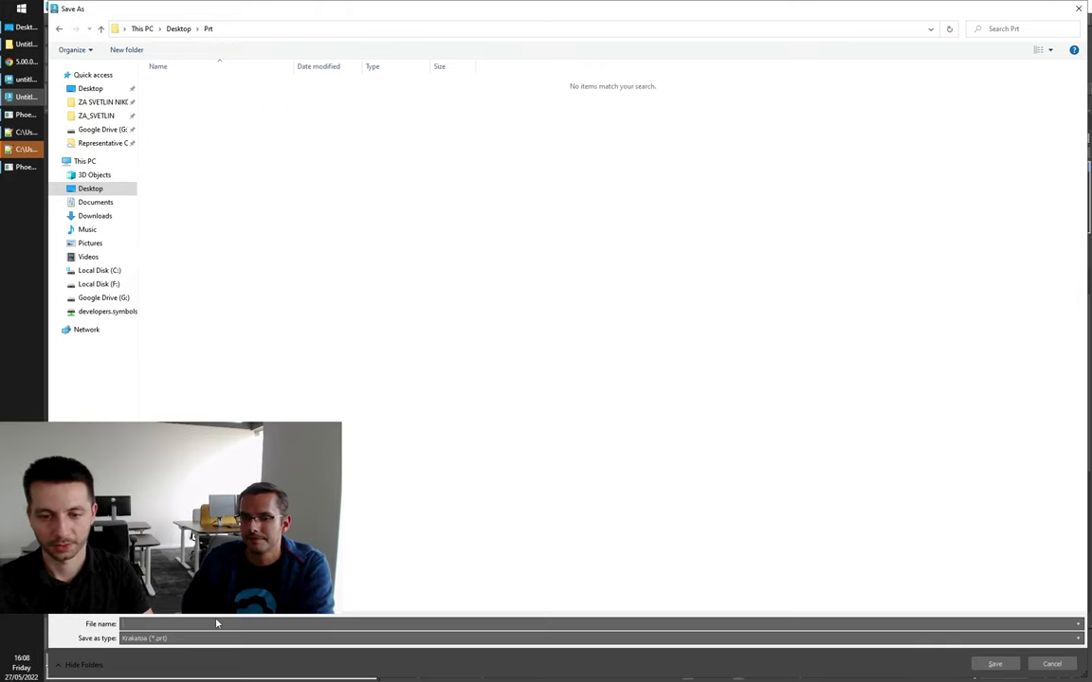
Step: Name the output file Particles_ and export the PRT particle sequence
type("Particles_")
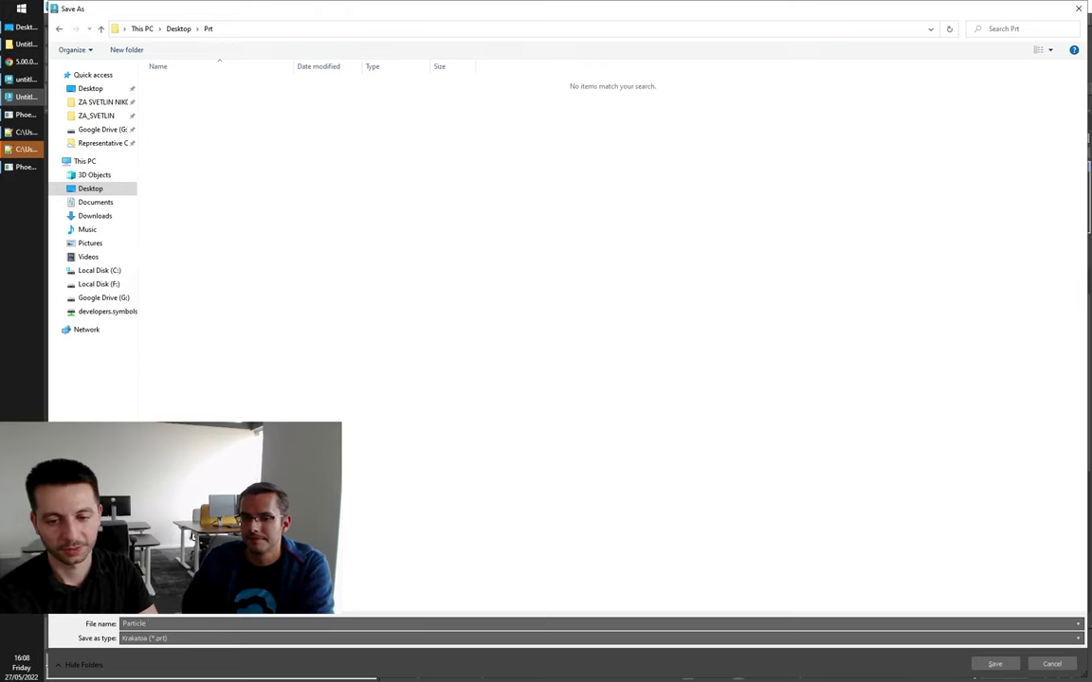
key("Return")
left_click(598, 405)
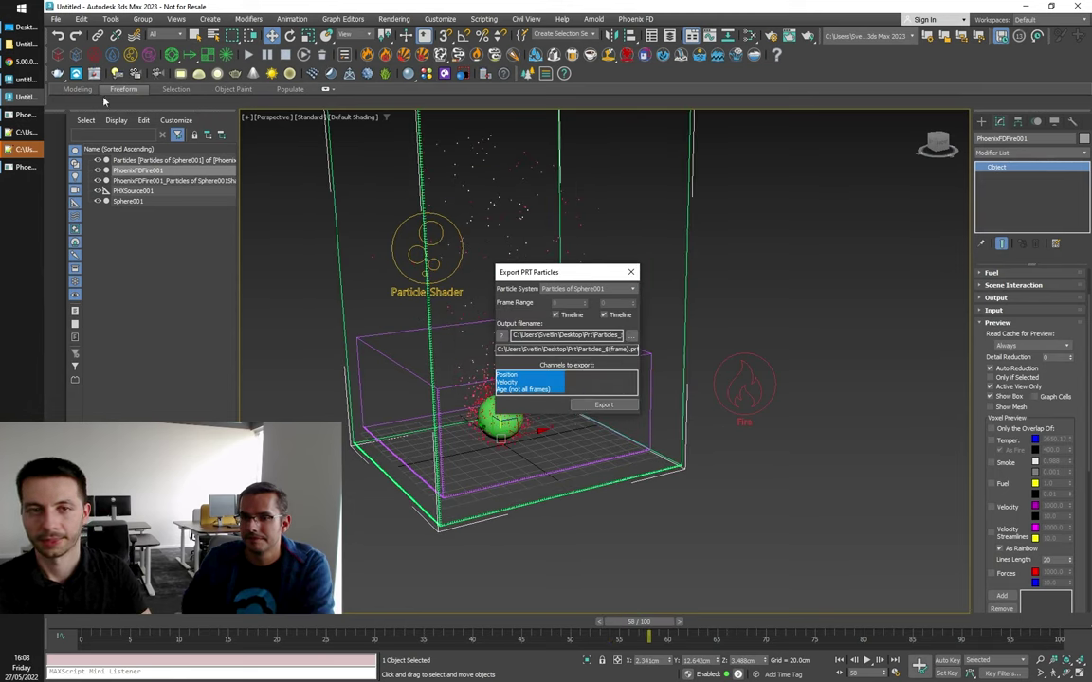
Step: Switch to File Explorer, enter the Prt folder on the Desktop and open Particles_0.prt in Phoenix Previewer
left_click(20, 25)
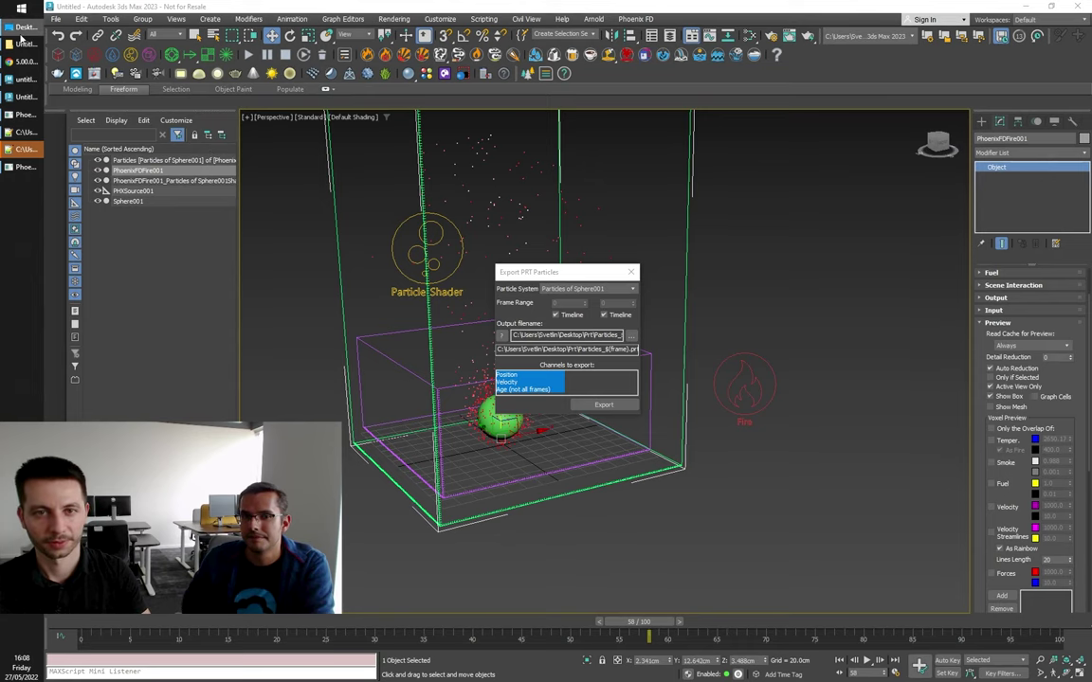
left_click(29, 28)
left_click_drag(248, 103, 520, 113)
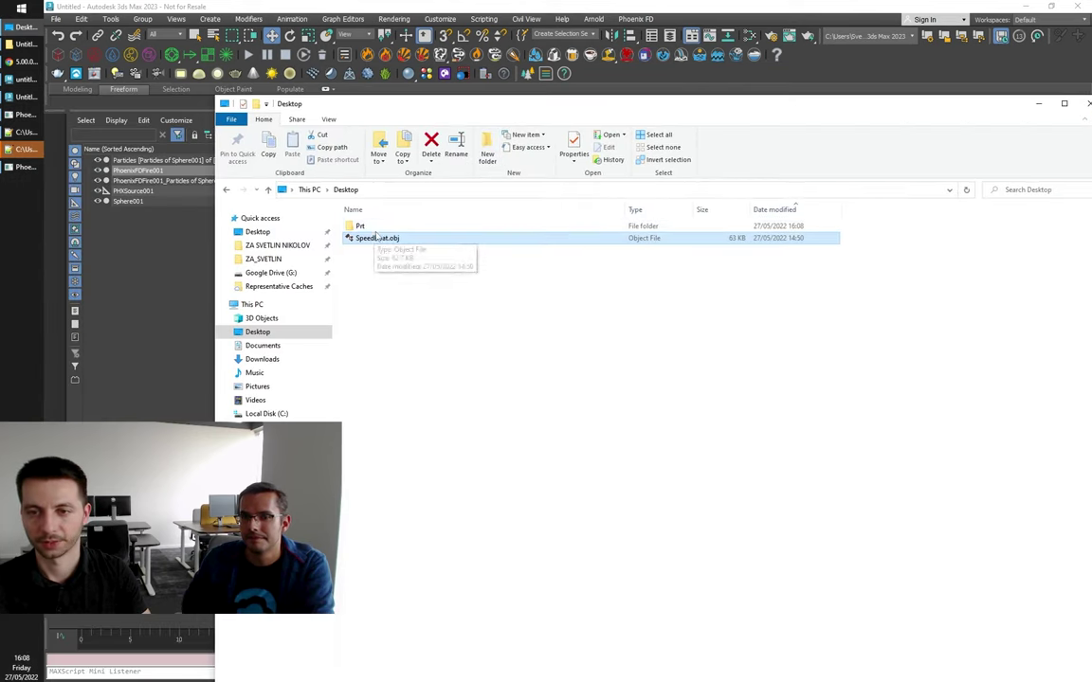
double_click(364, 227)
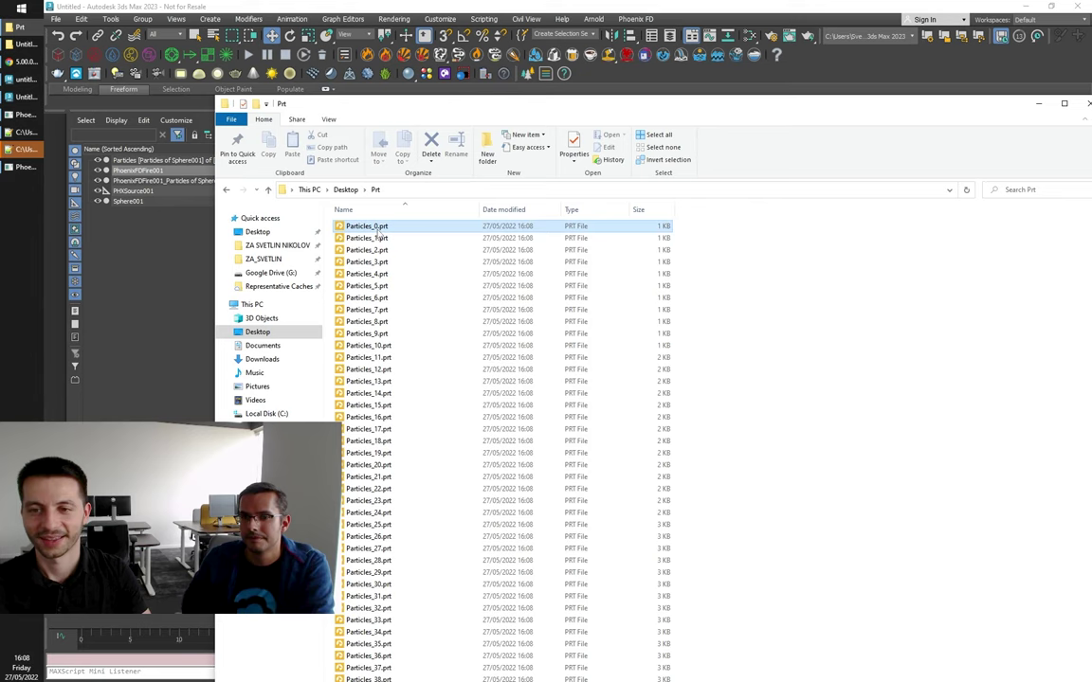
left_click(382, 227)
double_click(376, 229)
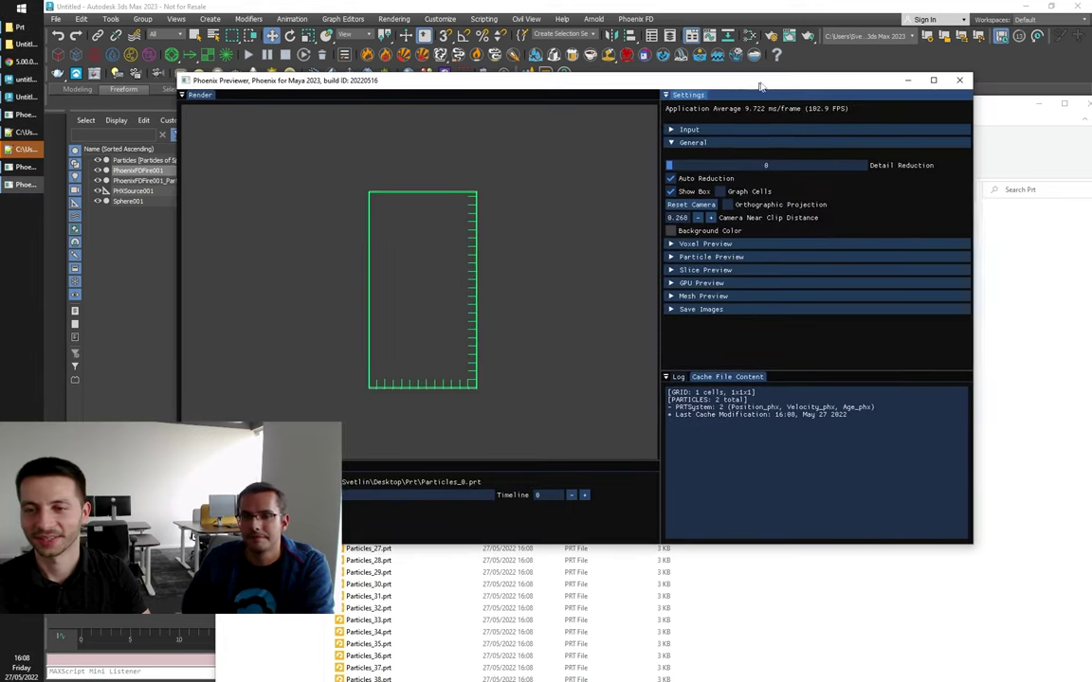
Step: Examine the exported particle sequence from several angles while playing through its timeline up to frame 51
left_click_drag(761, 86, 764, 86)
scroll(548, 280, "down", 5)
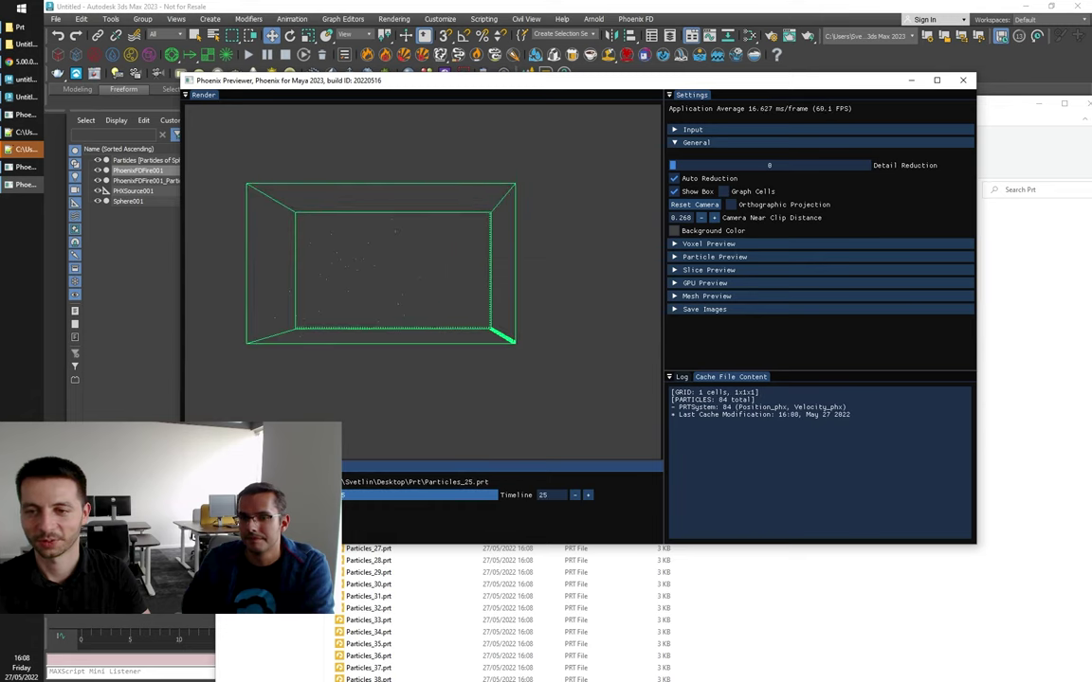
left_click(692, 128)
left_click_drag(569, 237, 516, 353)
left_click_drag(407, 496, 195, 496)
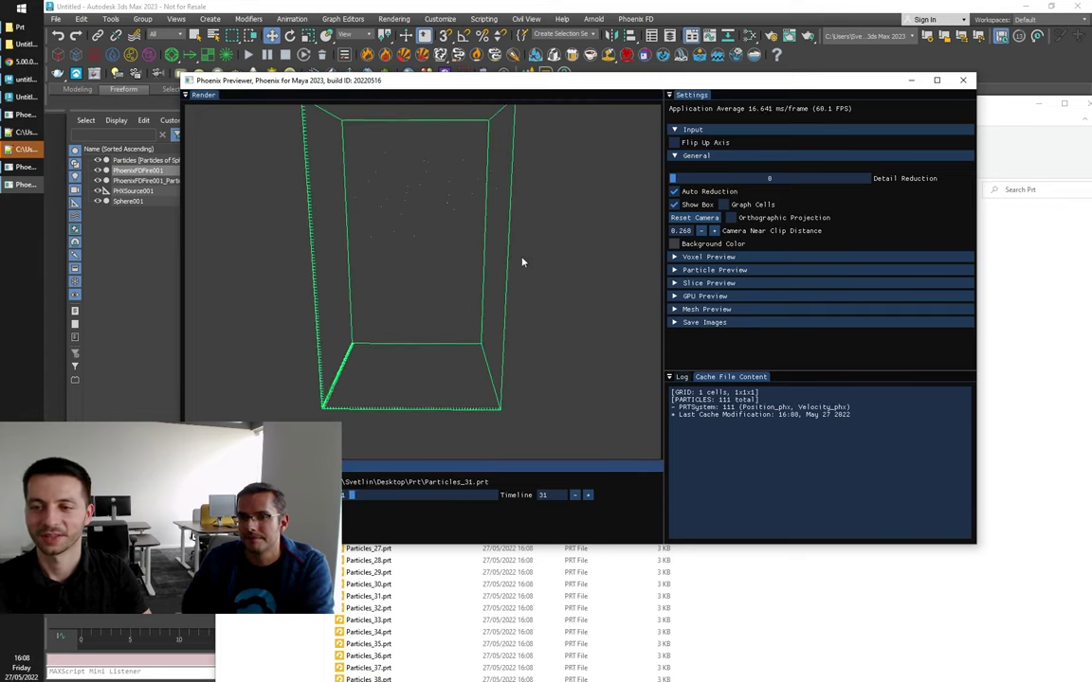
left_click_drag(513, 272, 500, 310)
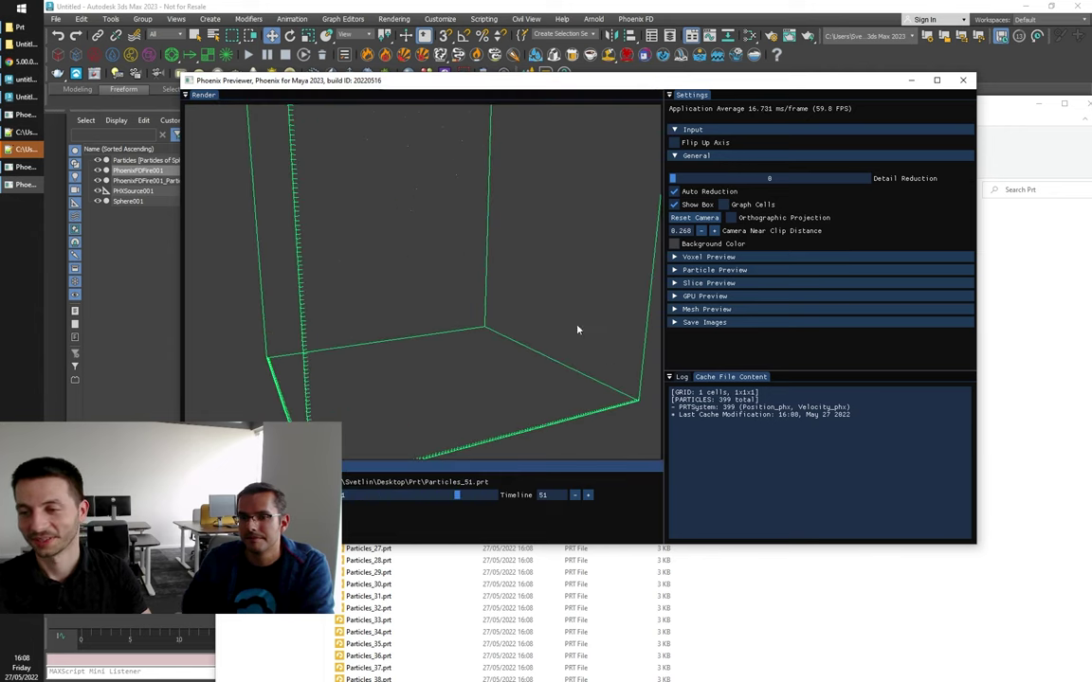
left_click_drag(458, 323, 440, 320)
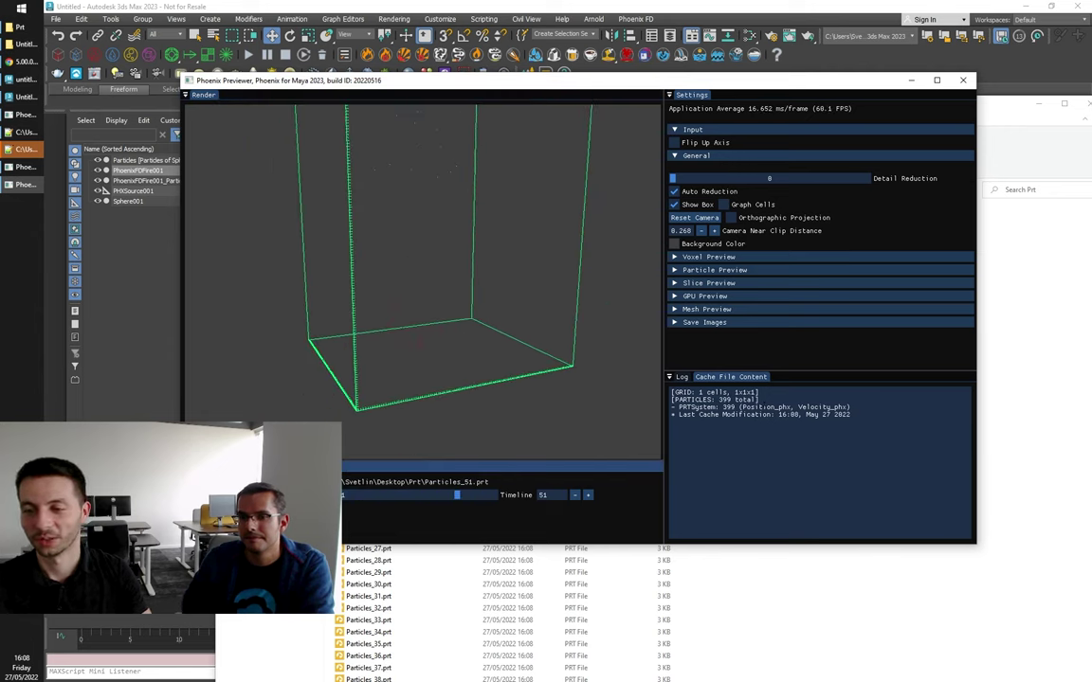
Step: Review the cache file's particle channels and inspect the particles at frame 55
left_click_drag(764, 403, 707, 400)
left_click_drag(470, 253, 376, 364)
left_click_drag(456, 496, 477, 496)
left_click_drag(459, 379, 448, 275)
mouse_move(447, 348)
left_mouse_down()
mouse_move(470, 339)
mouse_move(465, 347)
mouse_move(438, 337)
mouse_move(448, 341)
left_mouse_up()
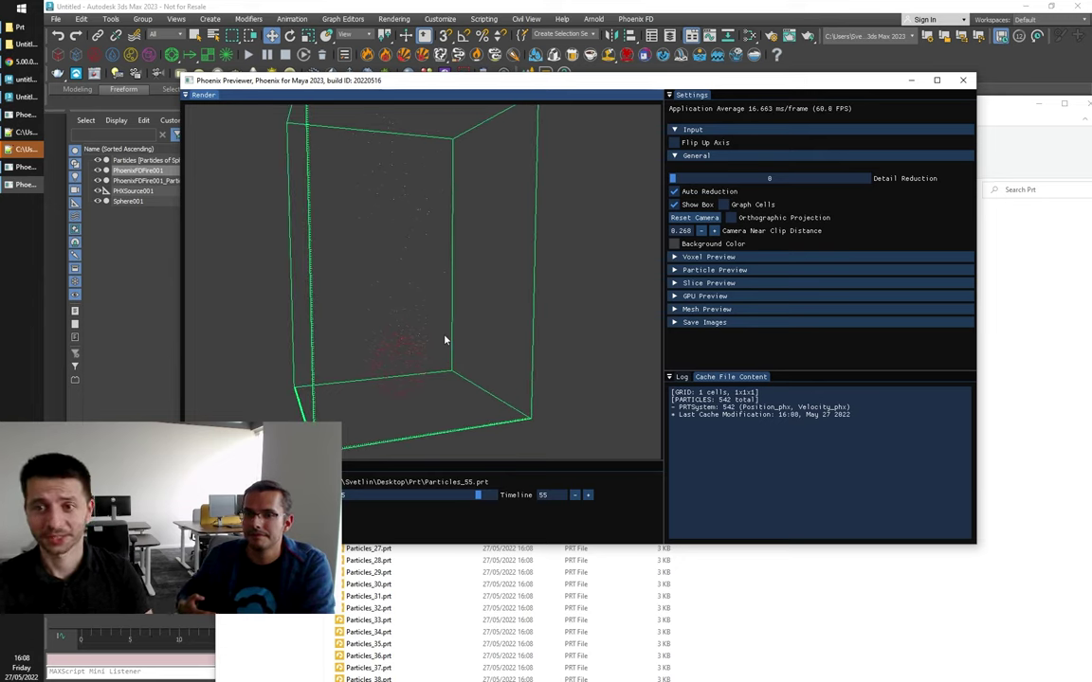
mouse_move(26, 103)
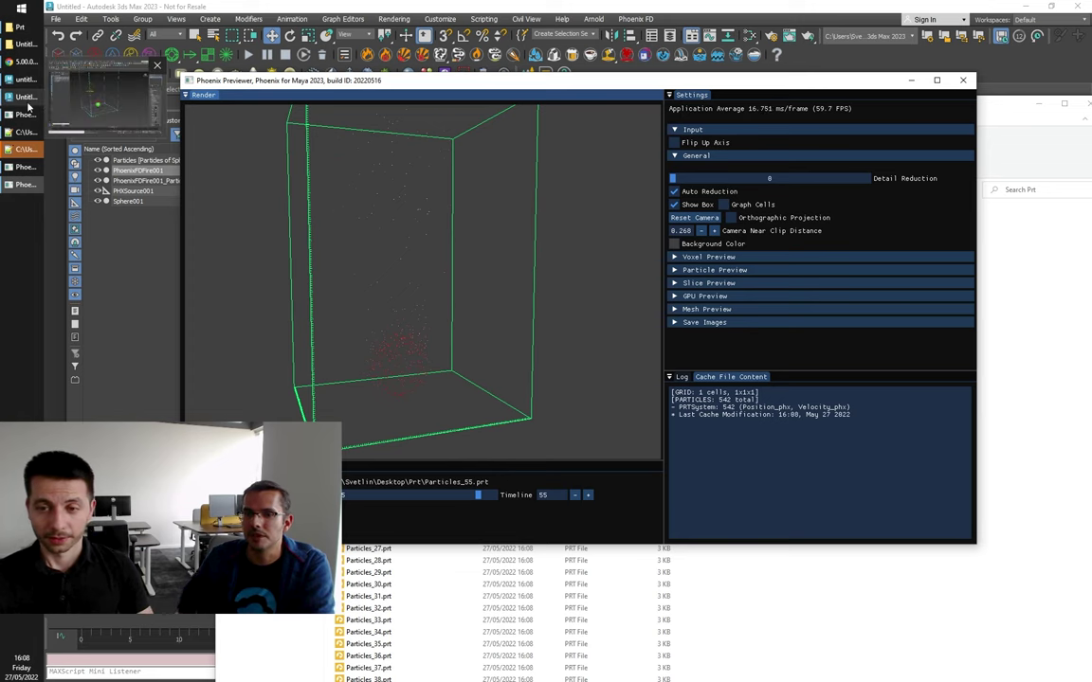
left_click(49, 113)
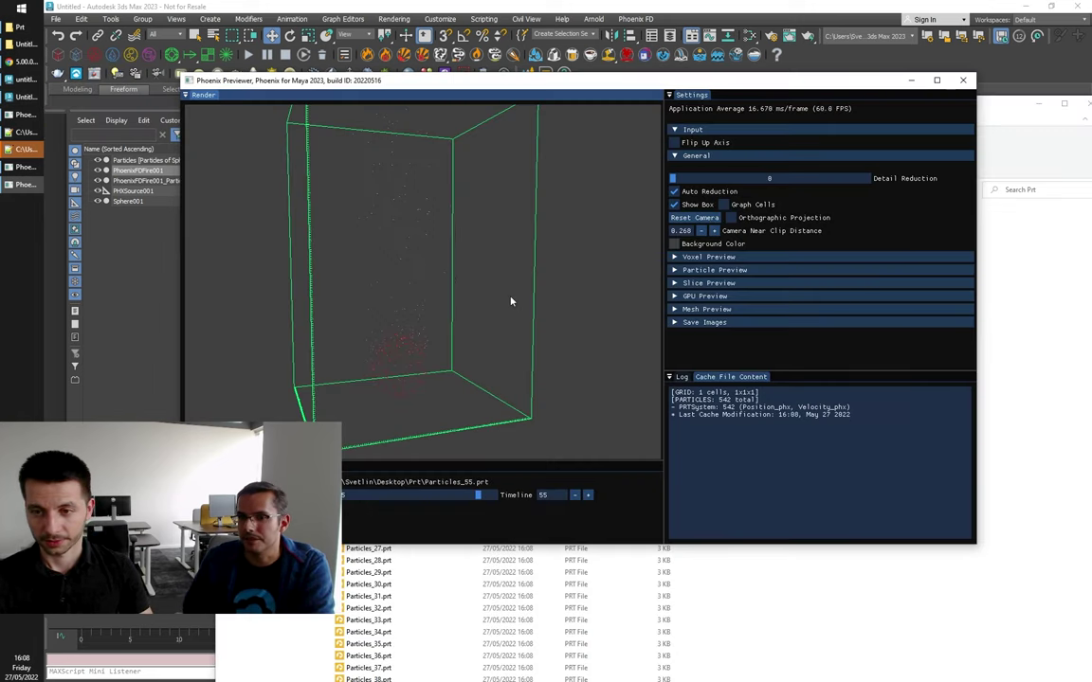
Step: Display the PRTSystem particles in the particle preview at a size of about 2.67 and advance the sequence to frame 58
left_click(709, 270)
scroll(707, 254, "down", 1)
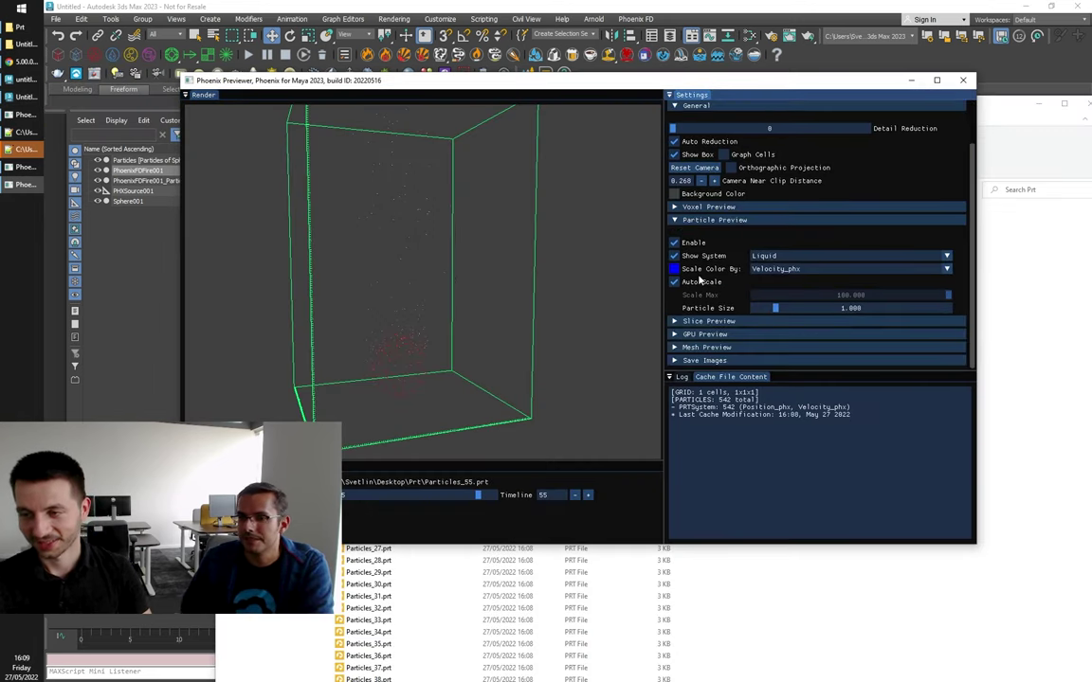
scroll(708, 256, "down", 3)
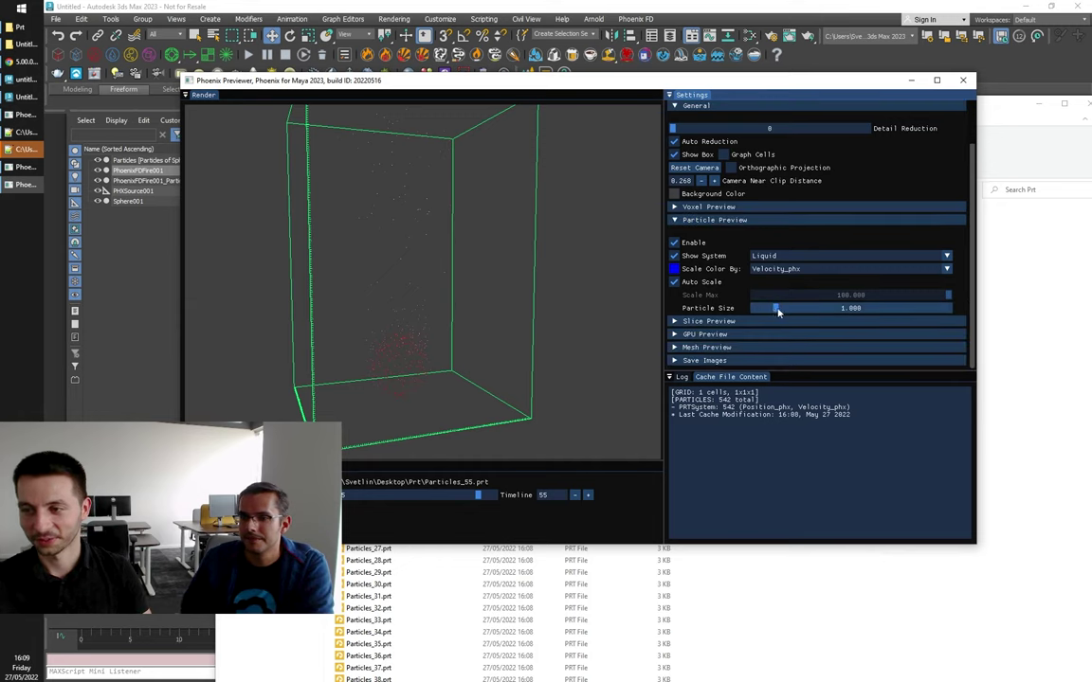
left_click_drag(775, 309, 783, 313)
left_click(815, 256)
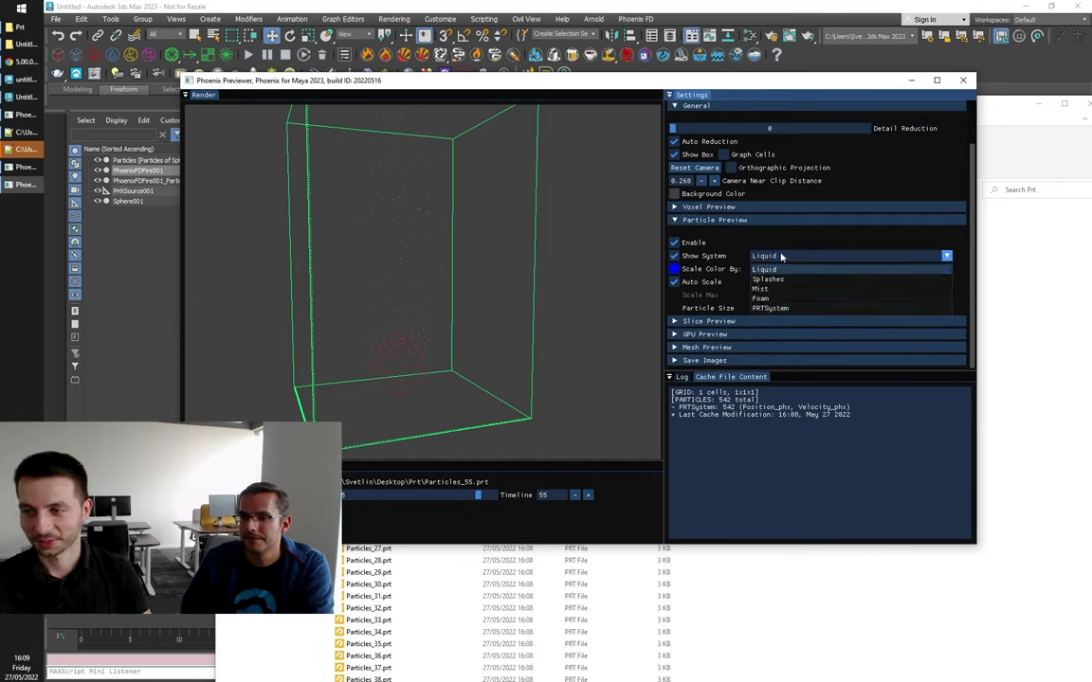
left_click(783, 308)
left_click_drag(784, 312, 864, 310)
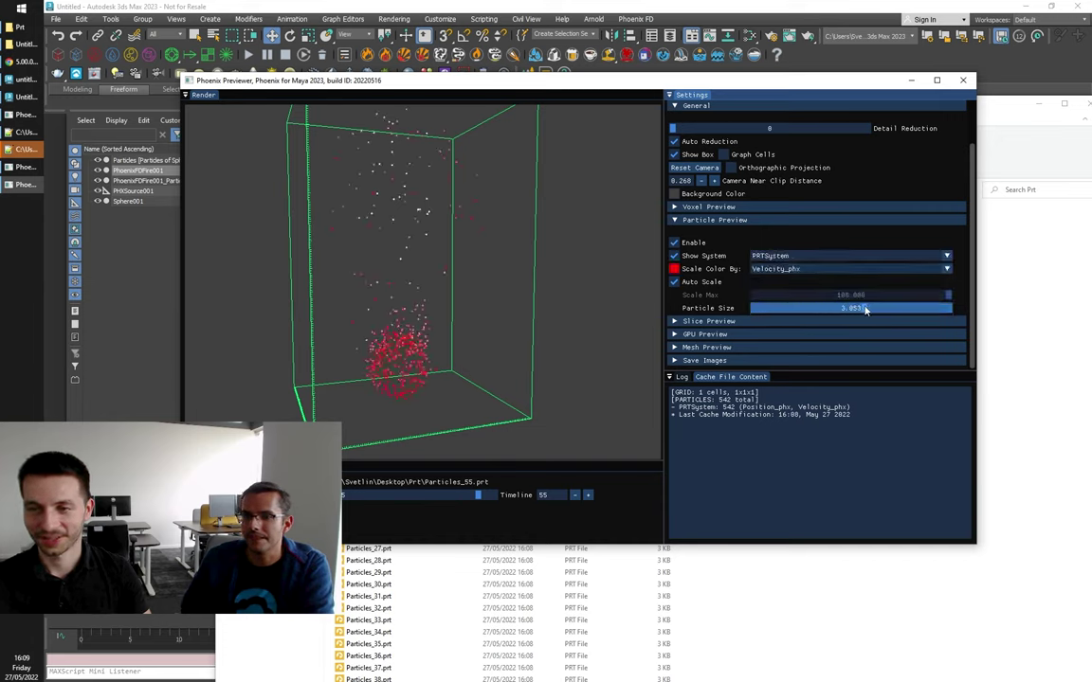
left_click_drag(422, 247, 458, 290)
left_click_drag(478, 495, 515, 495)
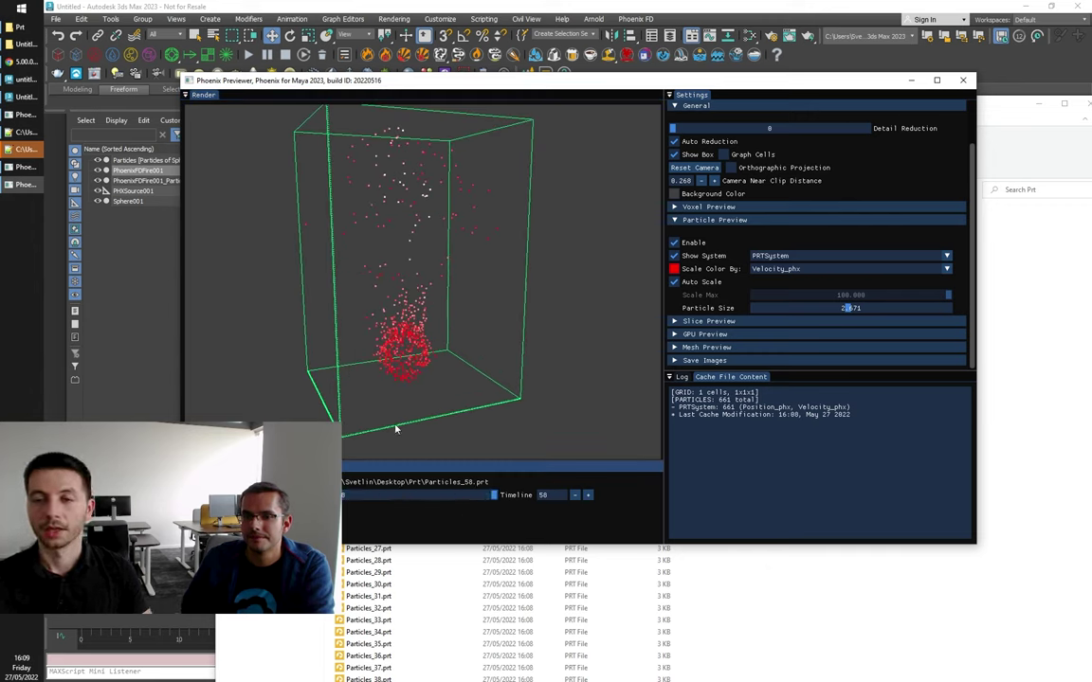
Step: Switch back to 3ds Max, close the Export PRT Particles dialog and view the whole simulator
left_click(19, 97)
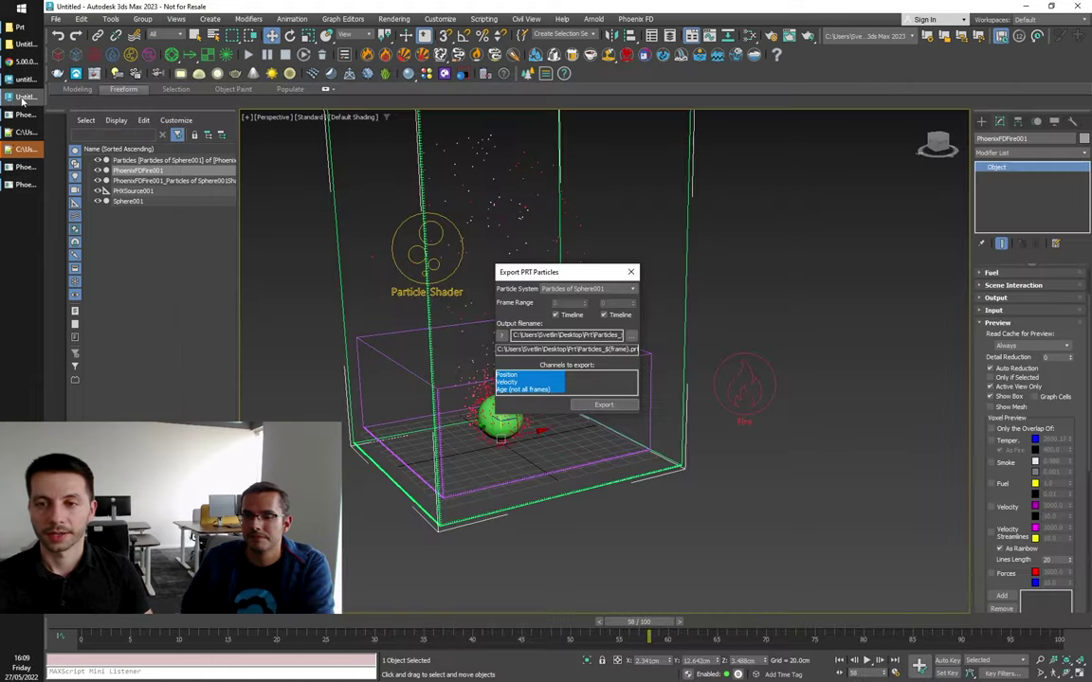
left_click(630, 272)
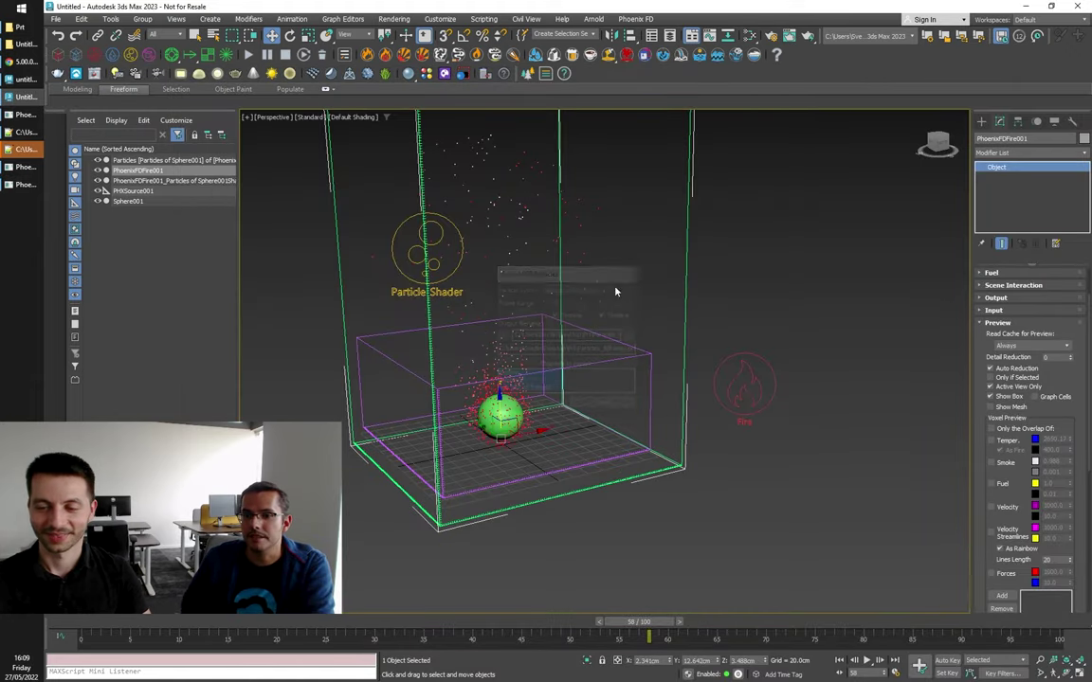
scroll(363, 425, "up", 3)
scroll(385, 435, "down", 3)
scroll(385, 435, "down", 4)
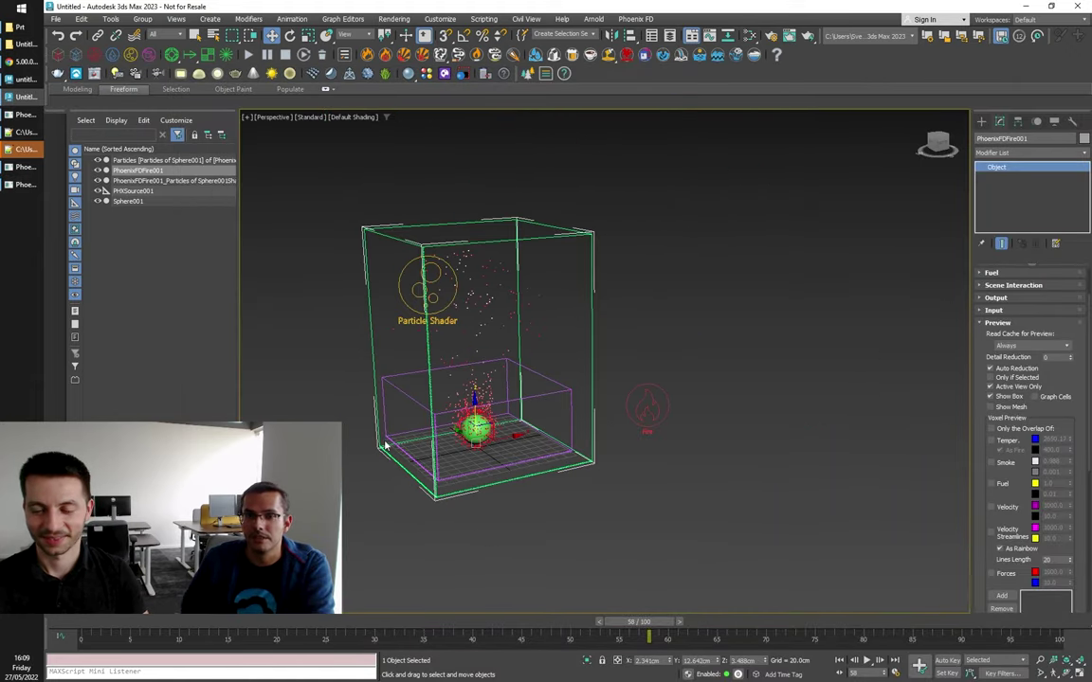
middle_click_drag(377, 446, 436, 452, "alt")
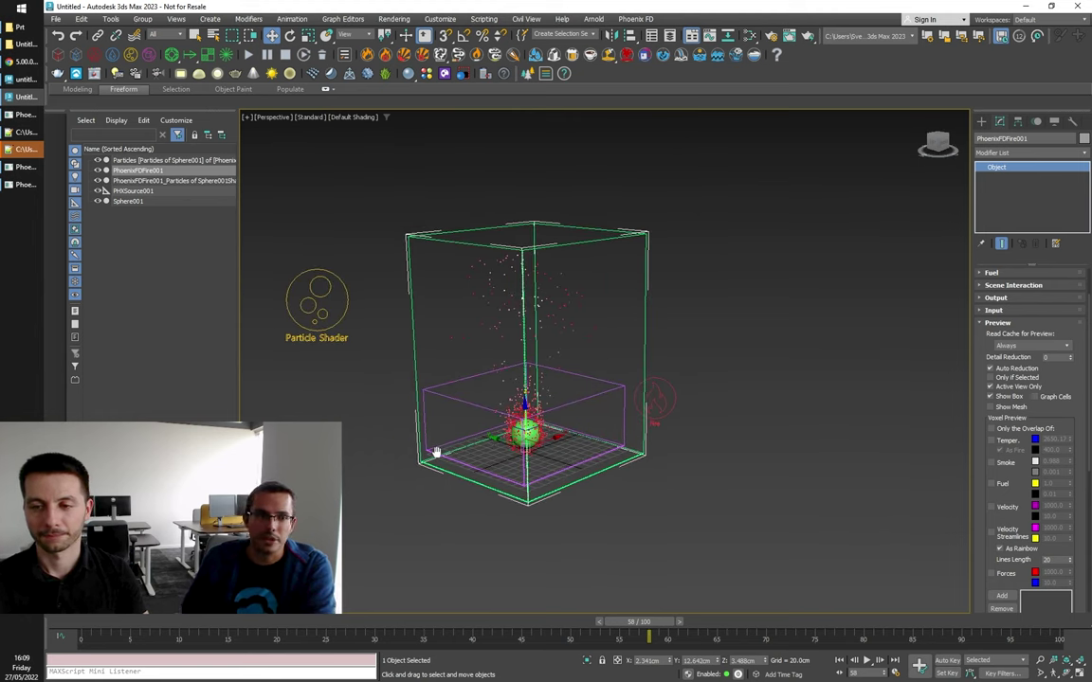
left_click(993, 310)
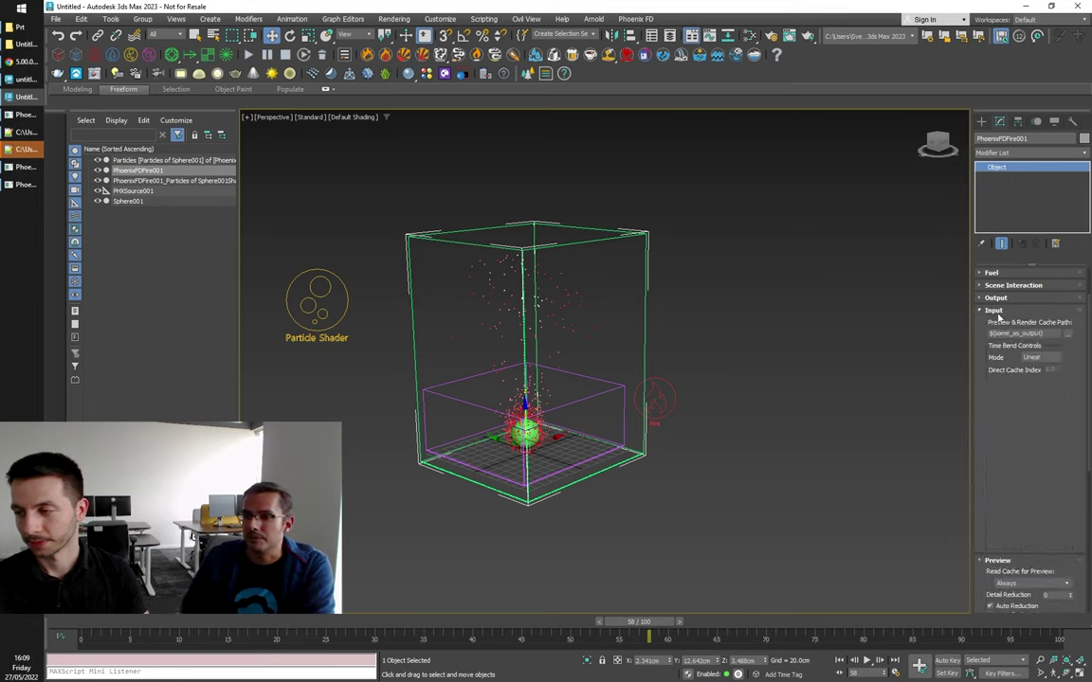
left_click(1069, 335)
left_click(1024, 347)
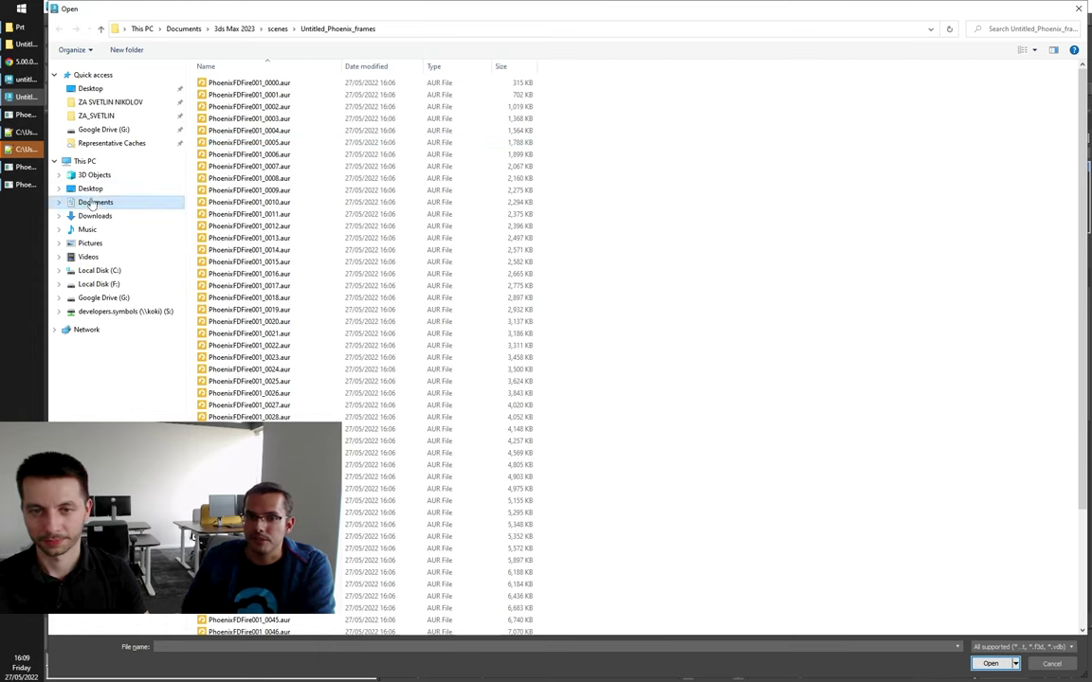
left_click(90, 189)
double_click(212, 83)
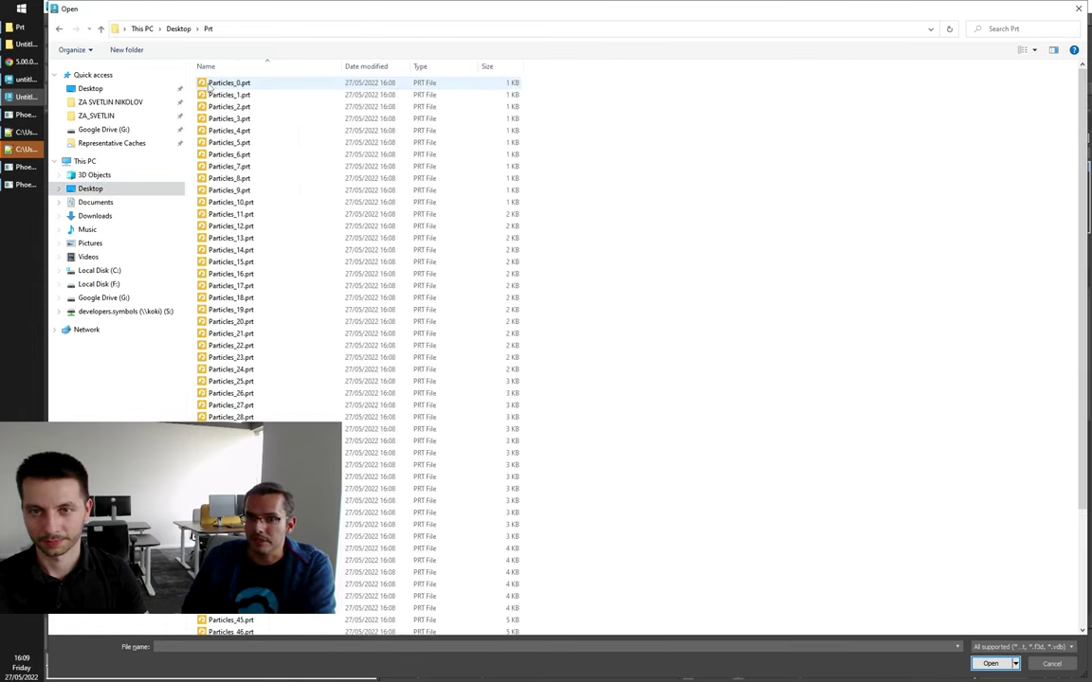
left_click(226, 83)
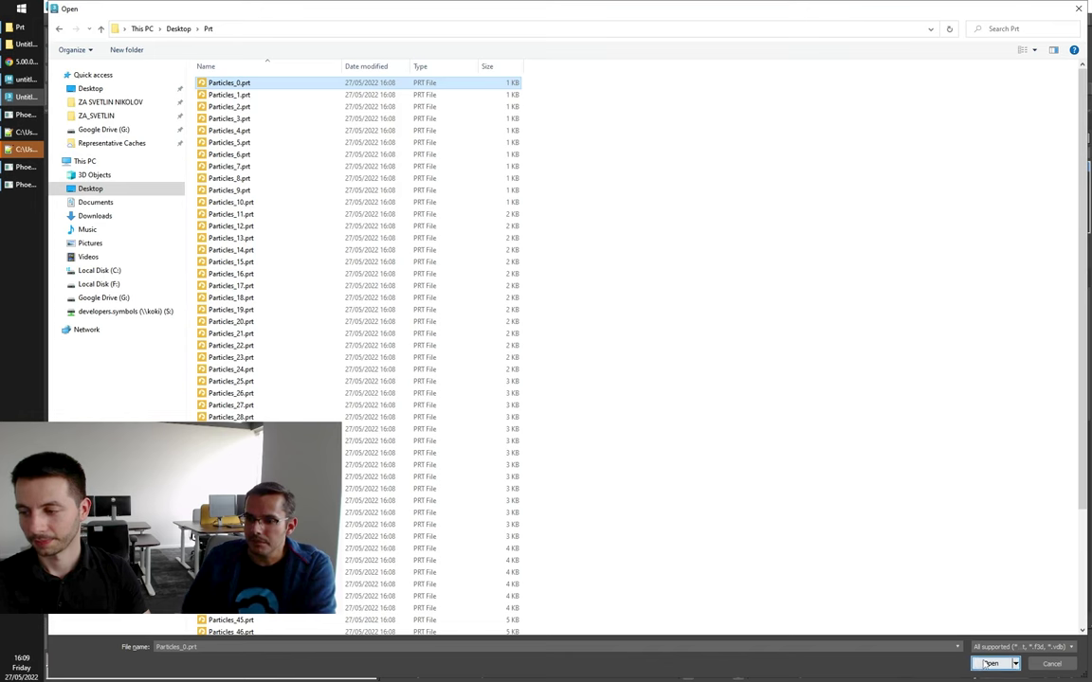
left_click(1043, 665)
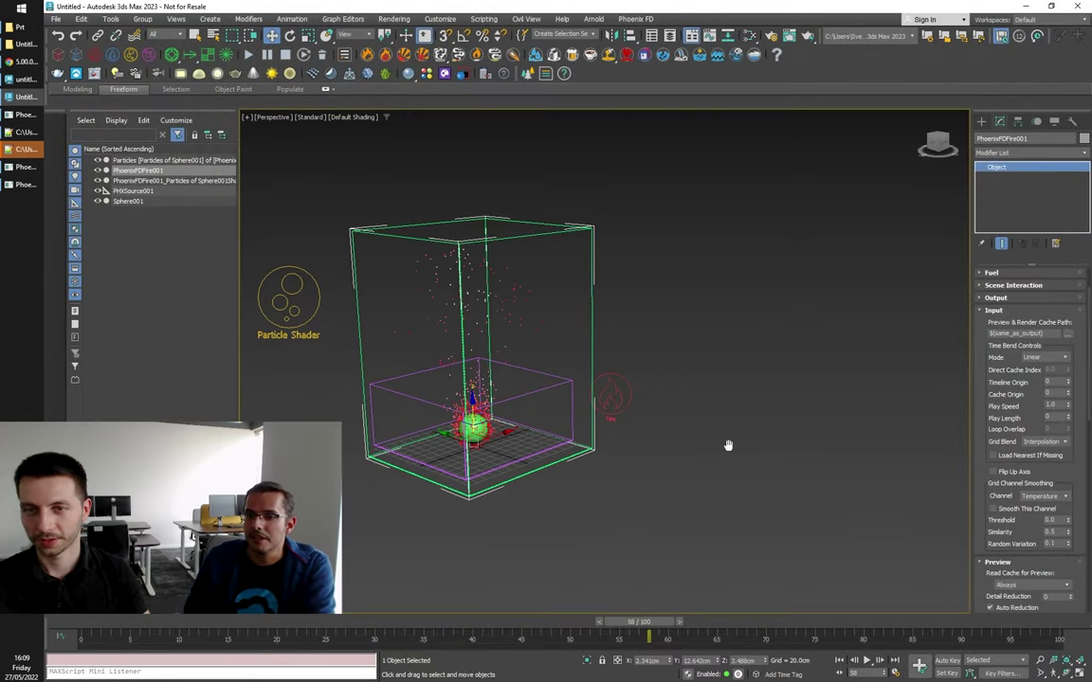
Step: Create a second fire and smoke simulator with a base of about 206 by 306 cm beside the first one
left_click(57, 55)
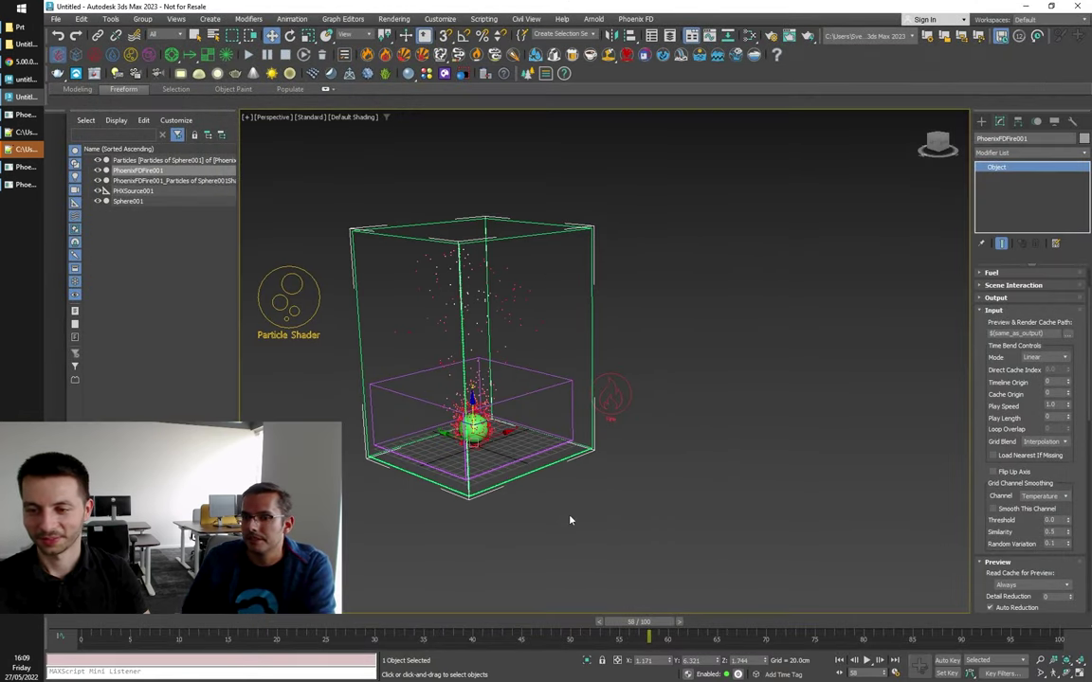
left_click_drag(571, 517, 808, 527)
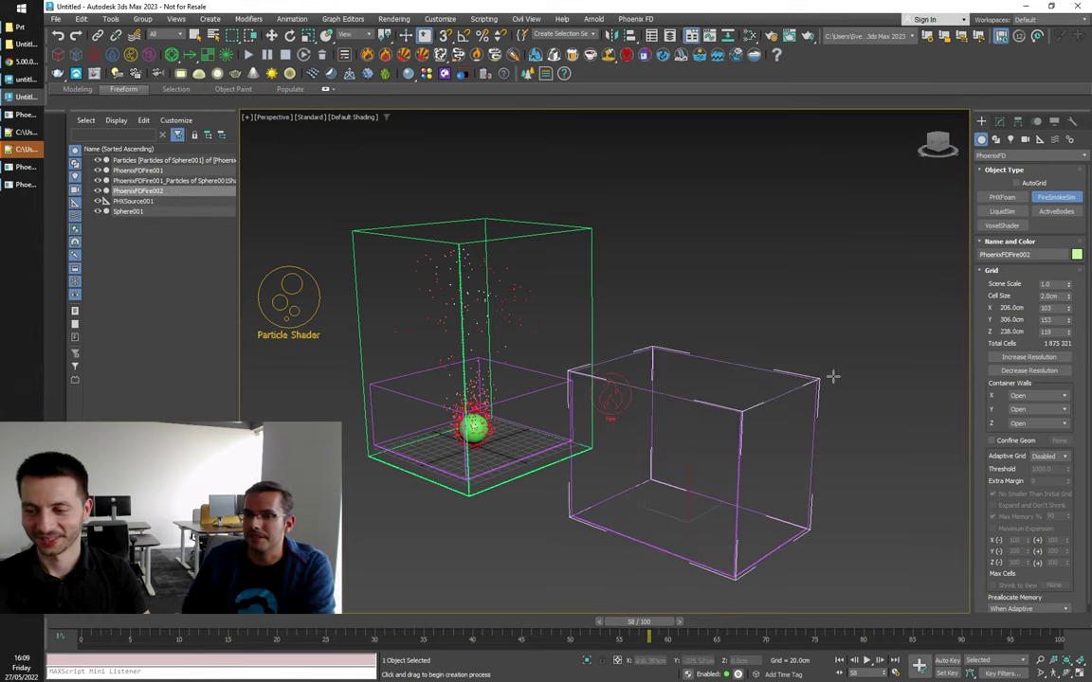
left_click(824, 324)
key("w")
Step: Set the new simulator's preview and render cache input to Particles_0.prt from the Prt folder on the Desktop
left_click(999, 121)
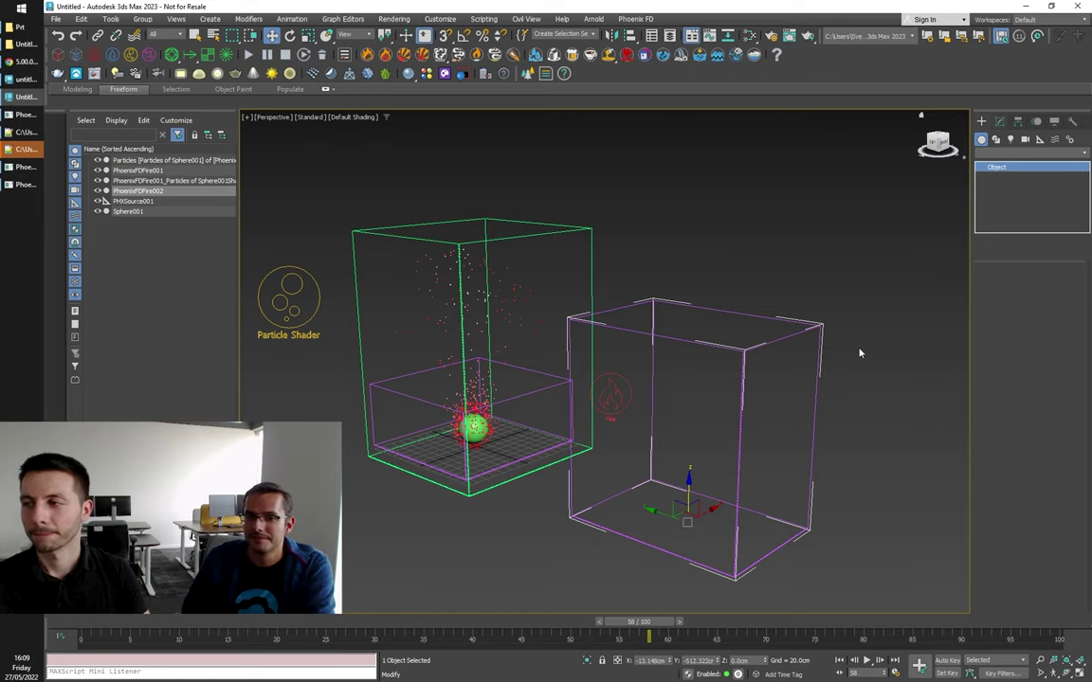
left_click(1068, 335)
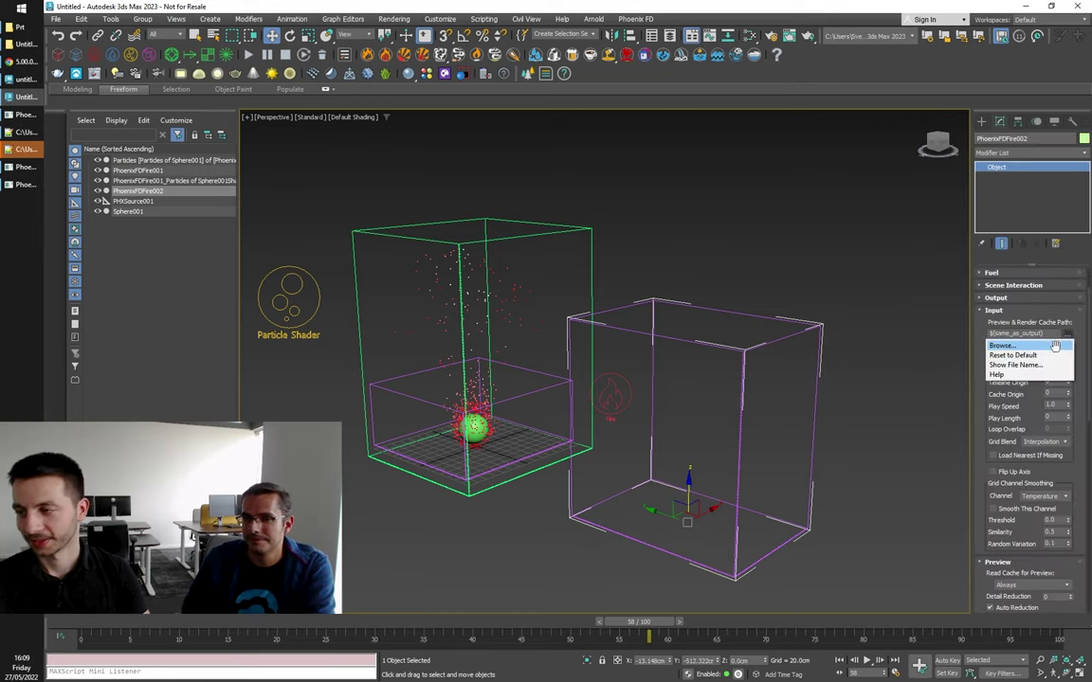
left_click(1054, 345)
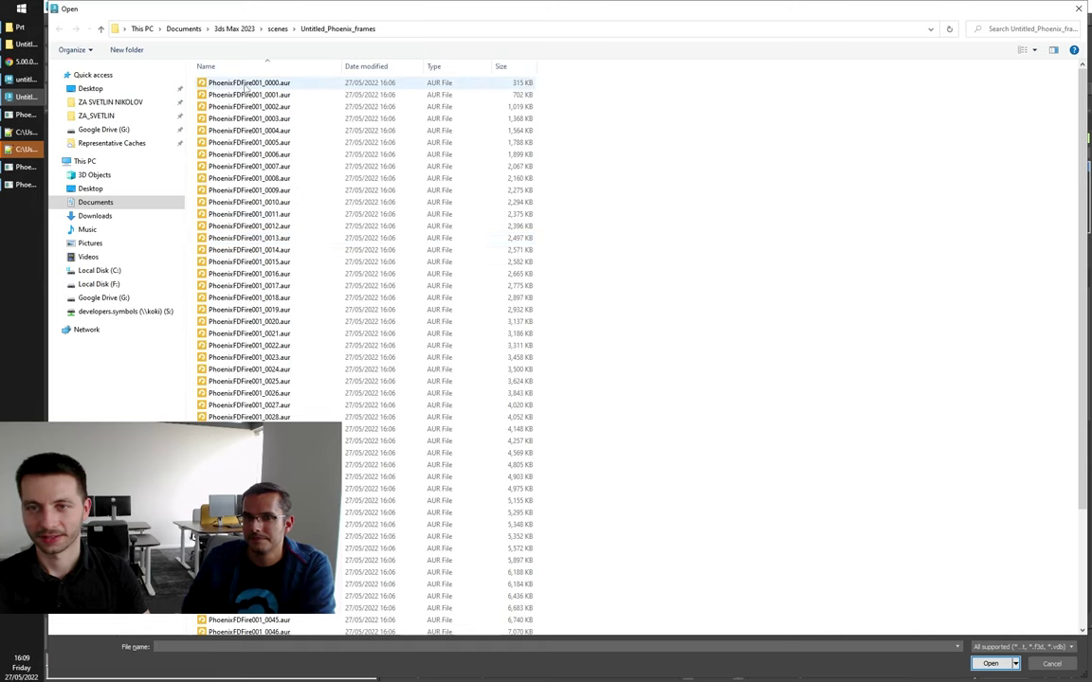
left_click(152, 90)
double_click(214, 84)
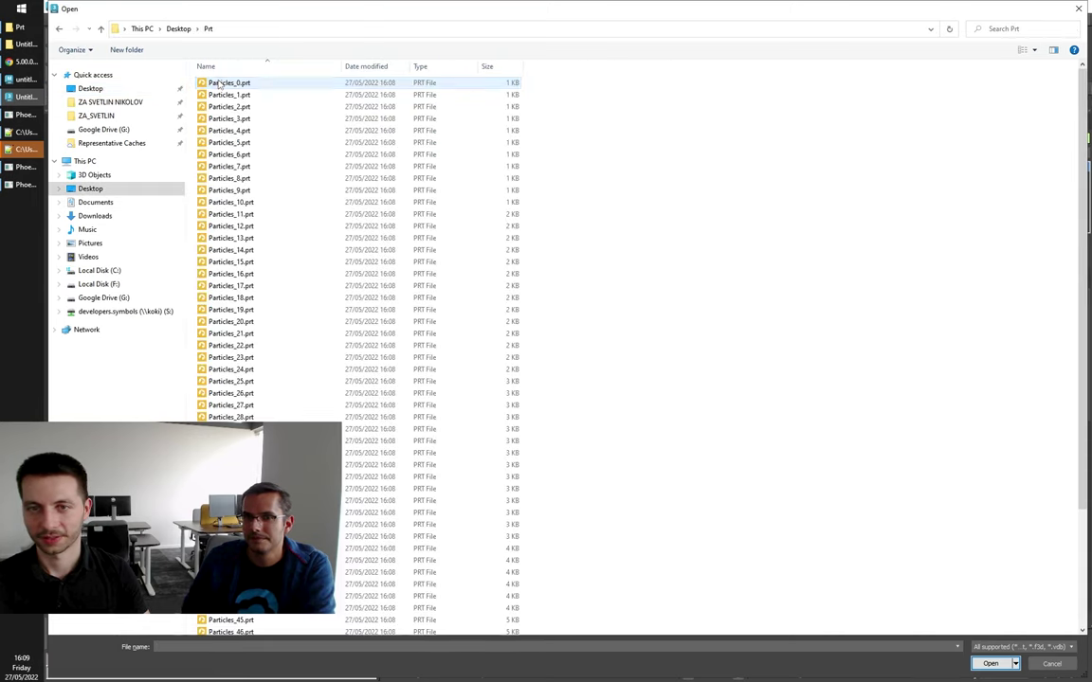
left_click(225, 84)
left_click(988, 664)
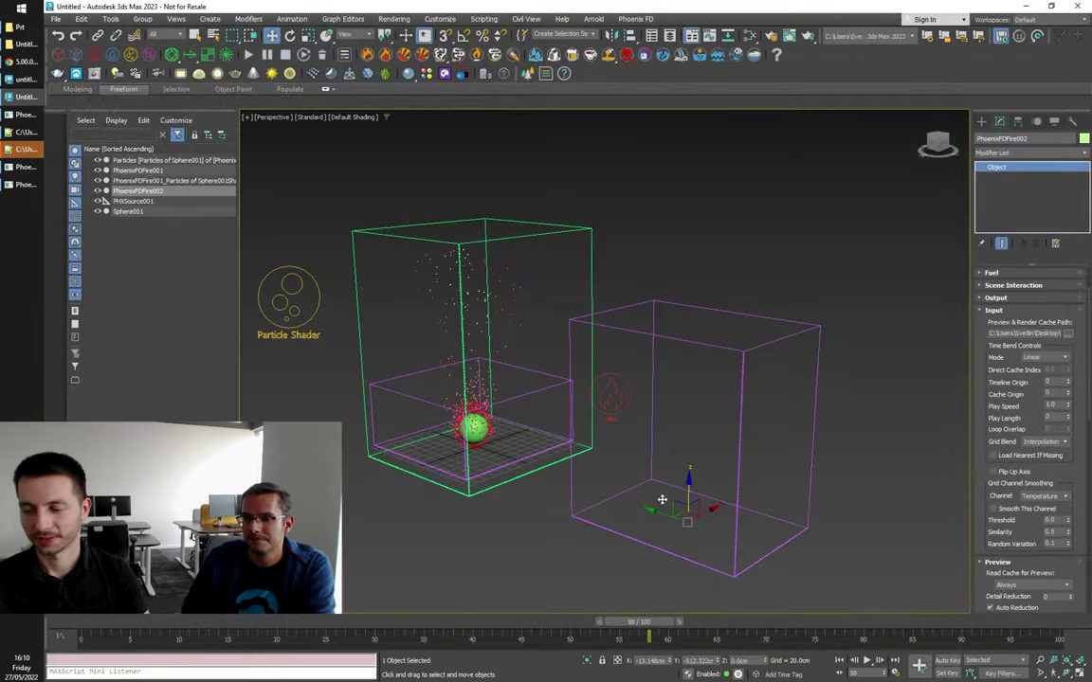
Step: Raise the second simulator by about 41 cm along Z and compare its imported particles with the original simulation
mouse_move(557, 542)
middle_mouse_down("alt")
mouse_move(582, 529)
mouse_move(571, 554)
middle_mouse_up("alt")
scroll(581, 531, "down", 3)
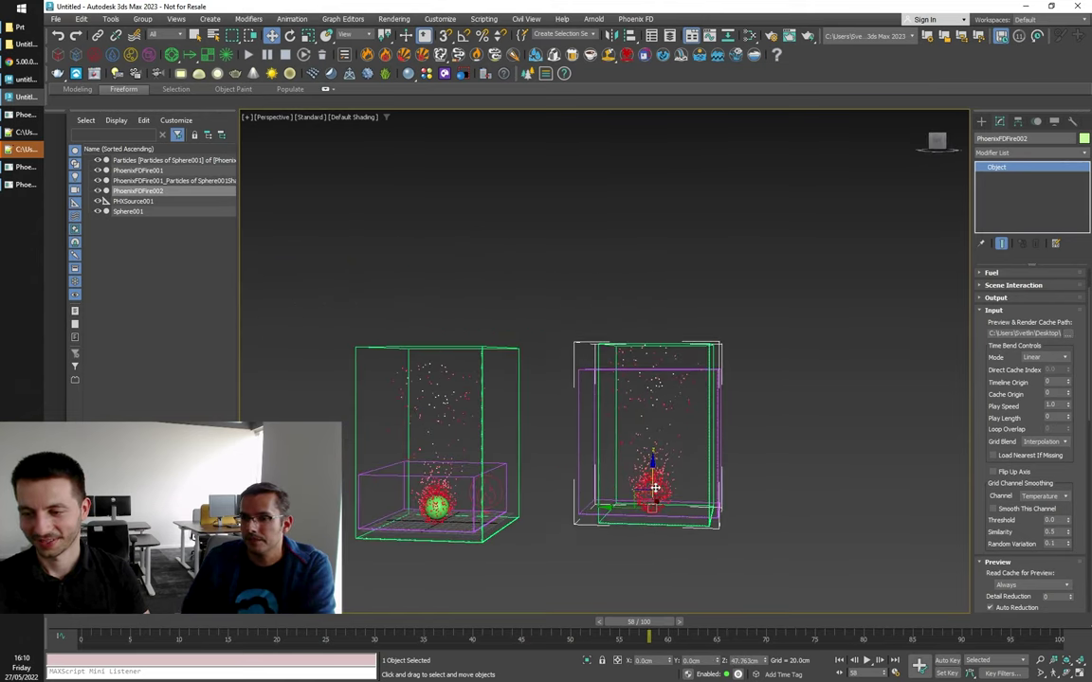
mouse_move(640, 623)
left_mouse_down()
mouse_move(189, 626)
mouse_move(654, 640)
left_mouse_up()
key("w")
middle_click_drag(640, 601, 607, 604, "alt")
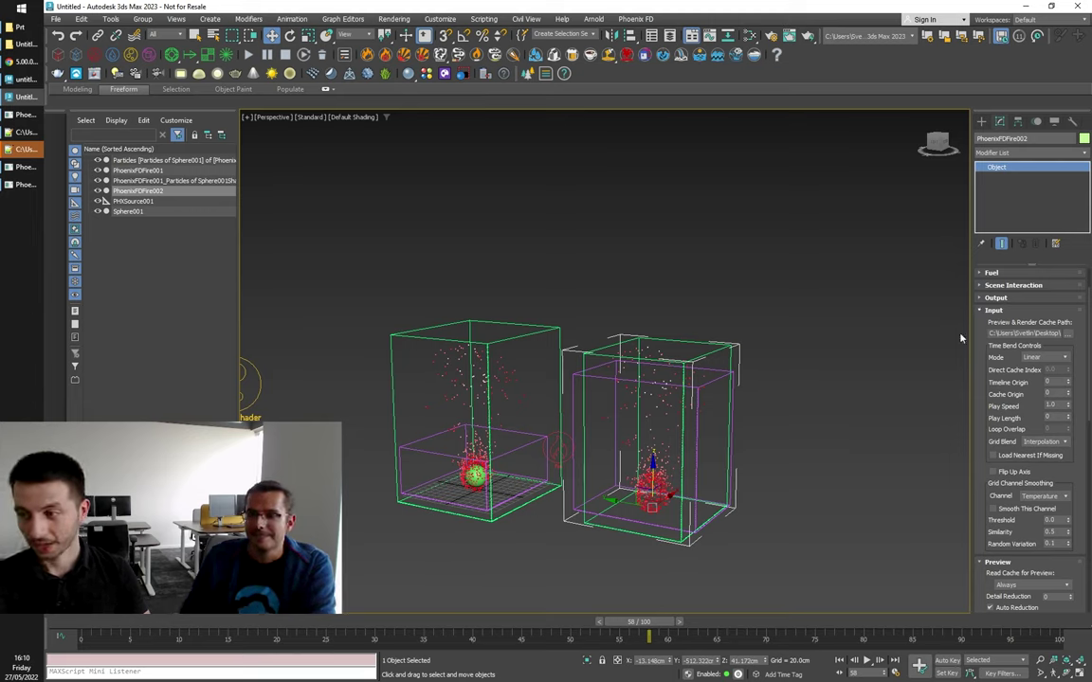
Step: Set the second simulator's Play Speed to 0.99 and dismiss the particle ID warning
middle_click_drag(747, 451, 775, 439, "alt")
scroll(671, 449, "up", 2)
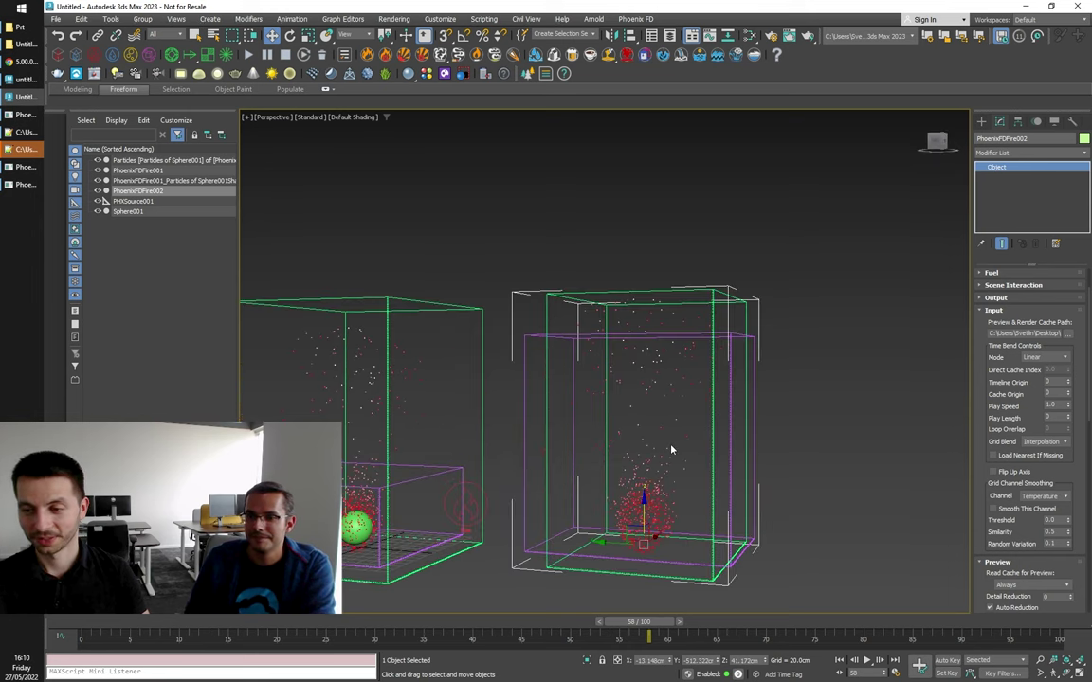
scroll(989, 490, "down", 1)
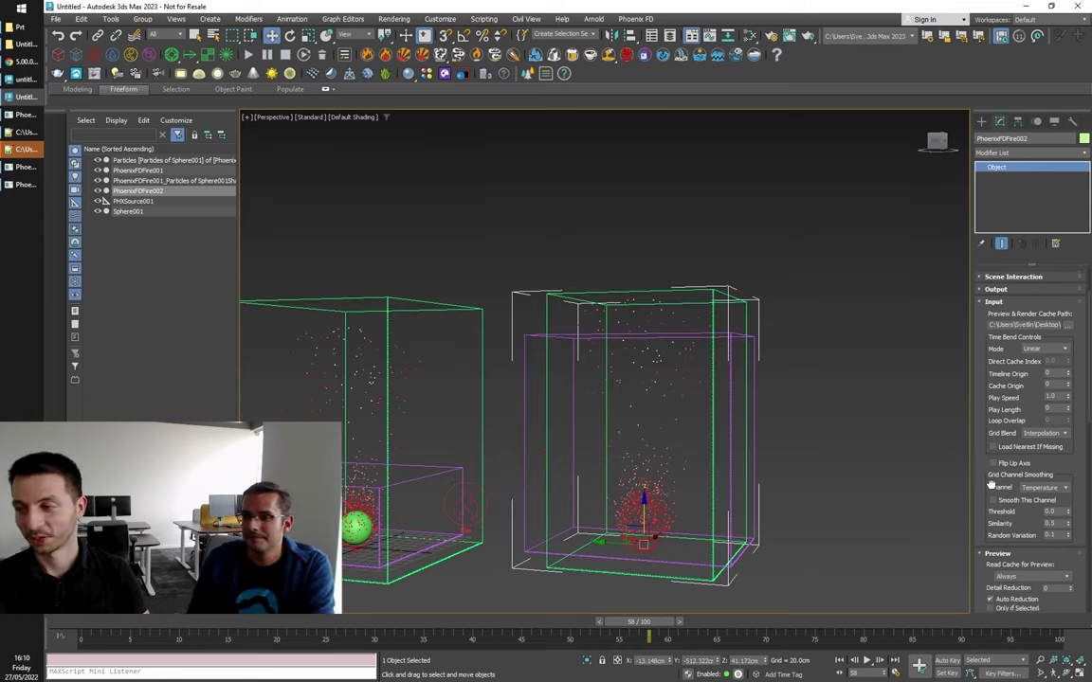
left_click(1068, 400)
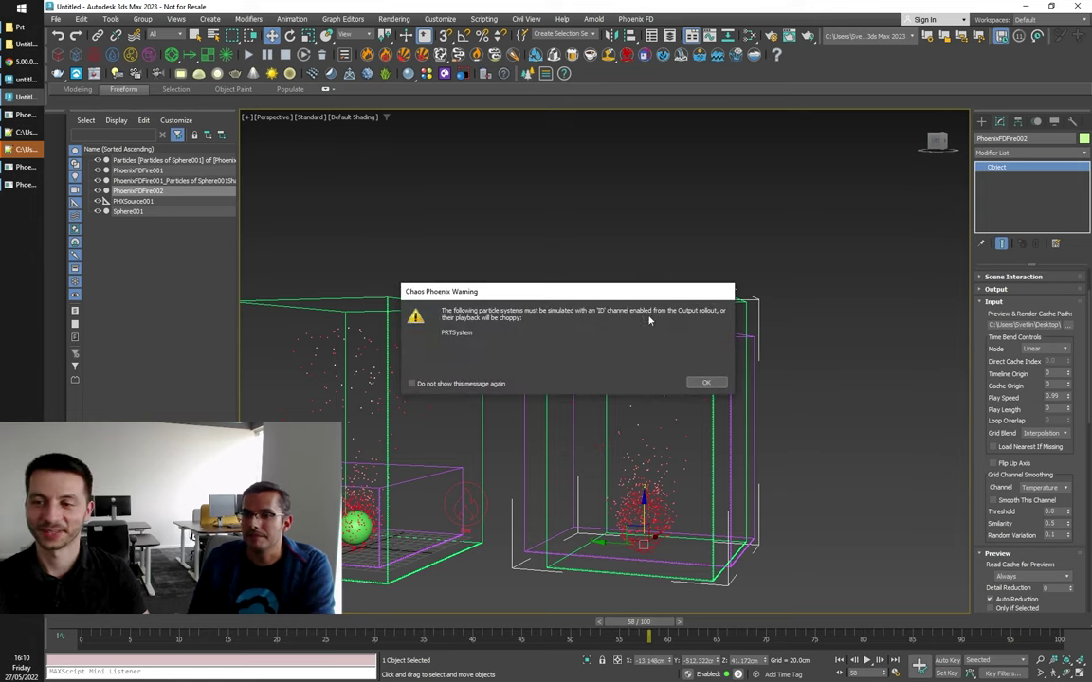
left_click(706, 382)
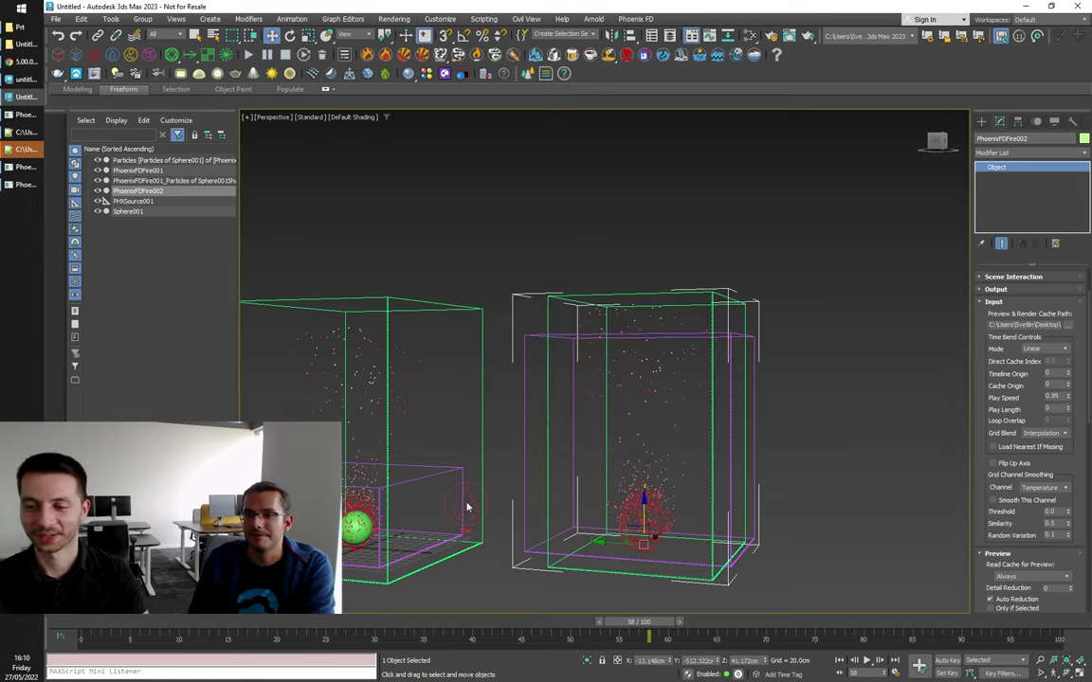
Step: Select the fire source and have its Velocity, Age, ID and RGB output drag particle channels enabled
middle_click_drag(480, 559, 497, 554)
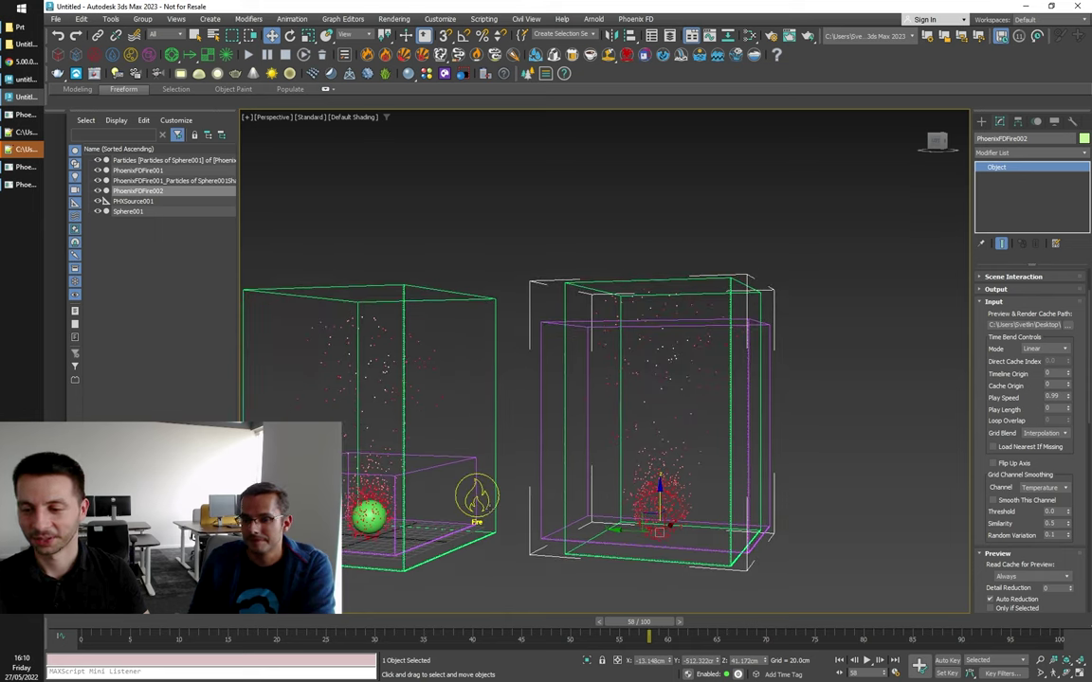
left_click(476, 495)
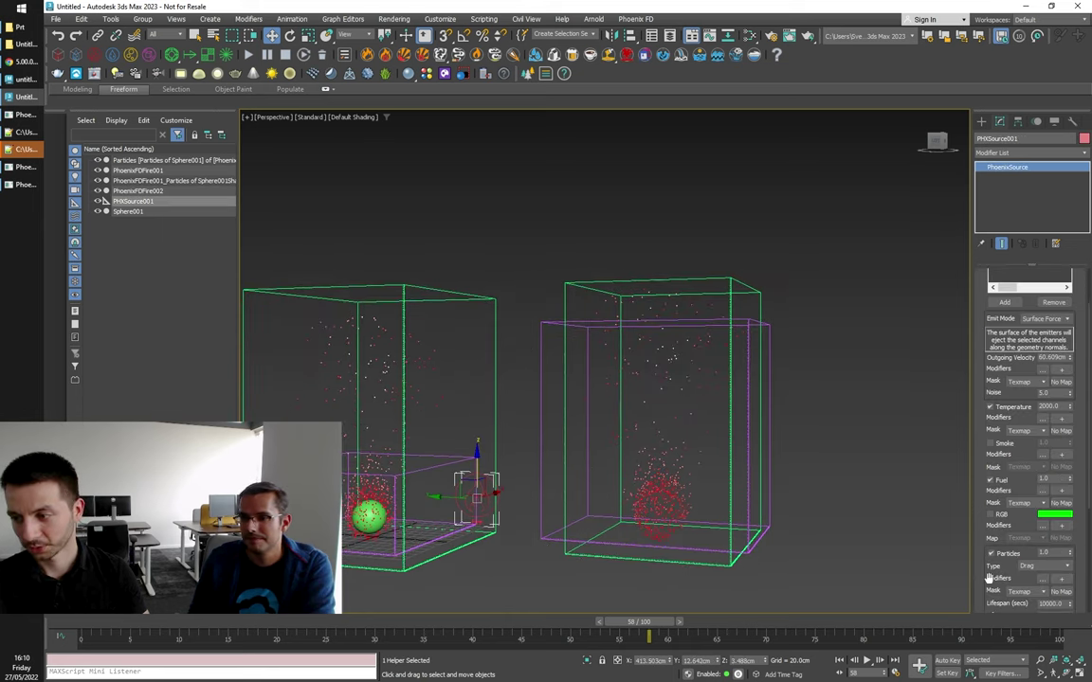
scroll(989, 578, "down", 5)
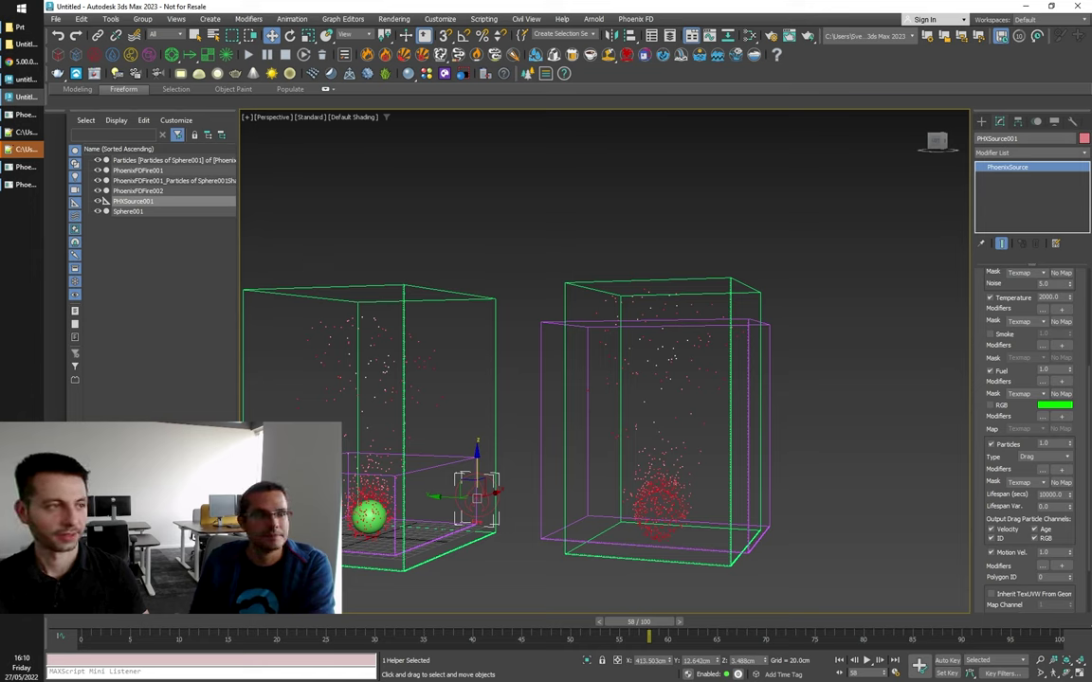
Step: Start simulating PhoenixFDFire001 and dismiss the particle ID warnings, choosing not to show this message again
left_click(248, 55)
left_click_drag(290, 153, 517, 129)
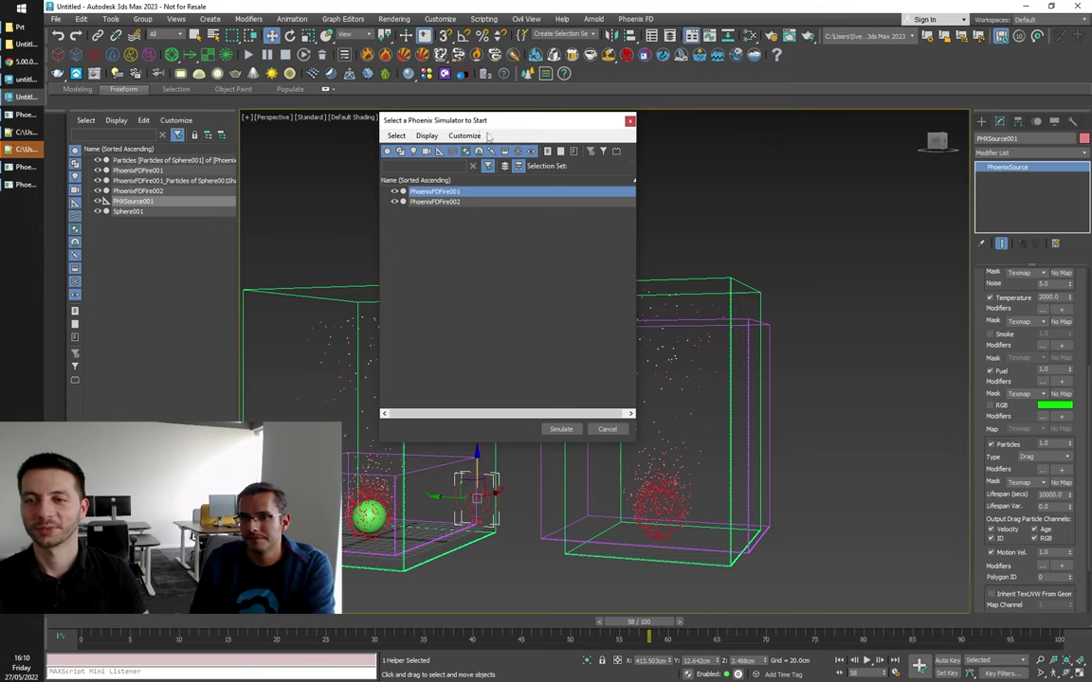
left_click(569, 430)
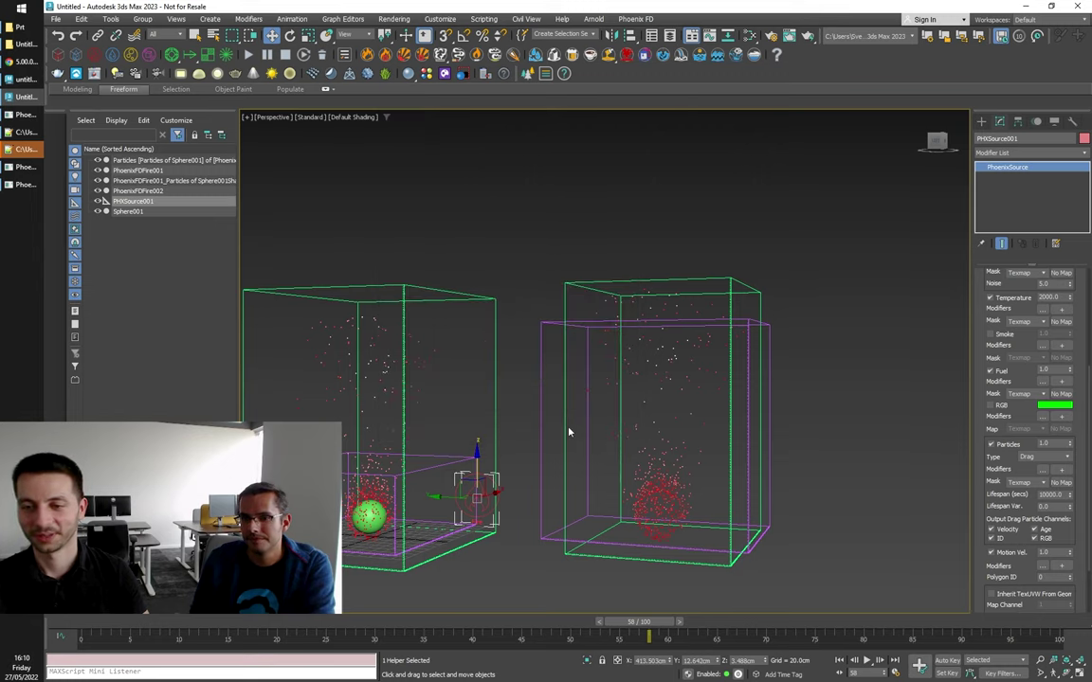
middle_click_drag(568, 434, 396, 400, "alt")
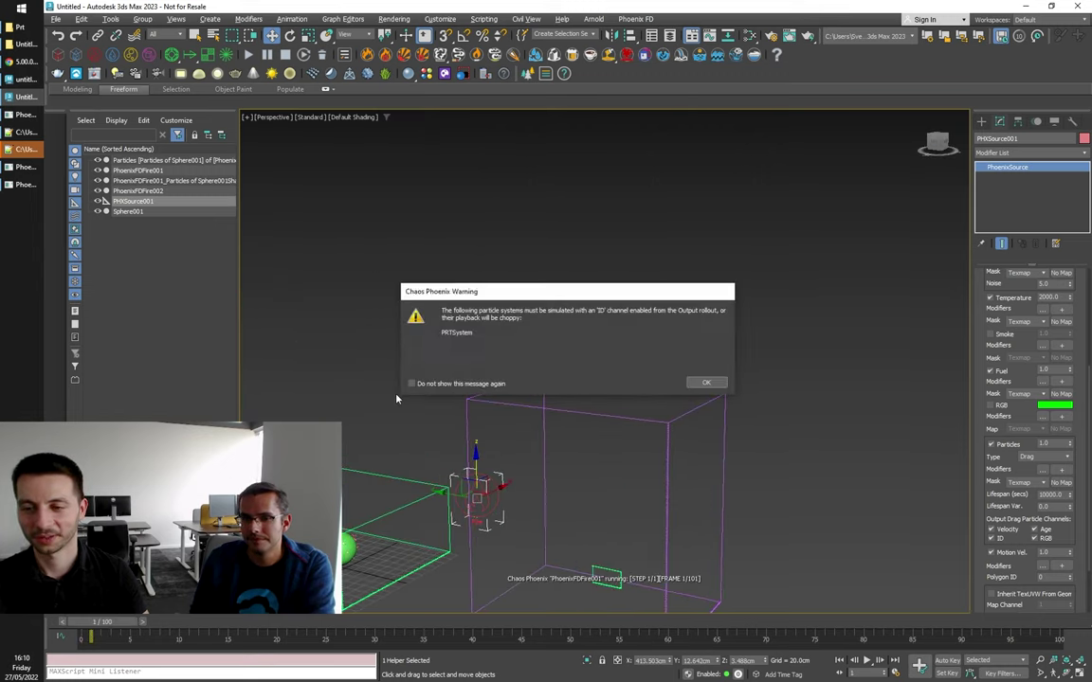
left_click(694, 383)
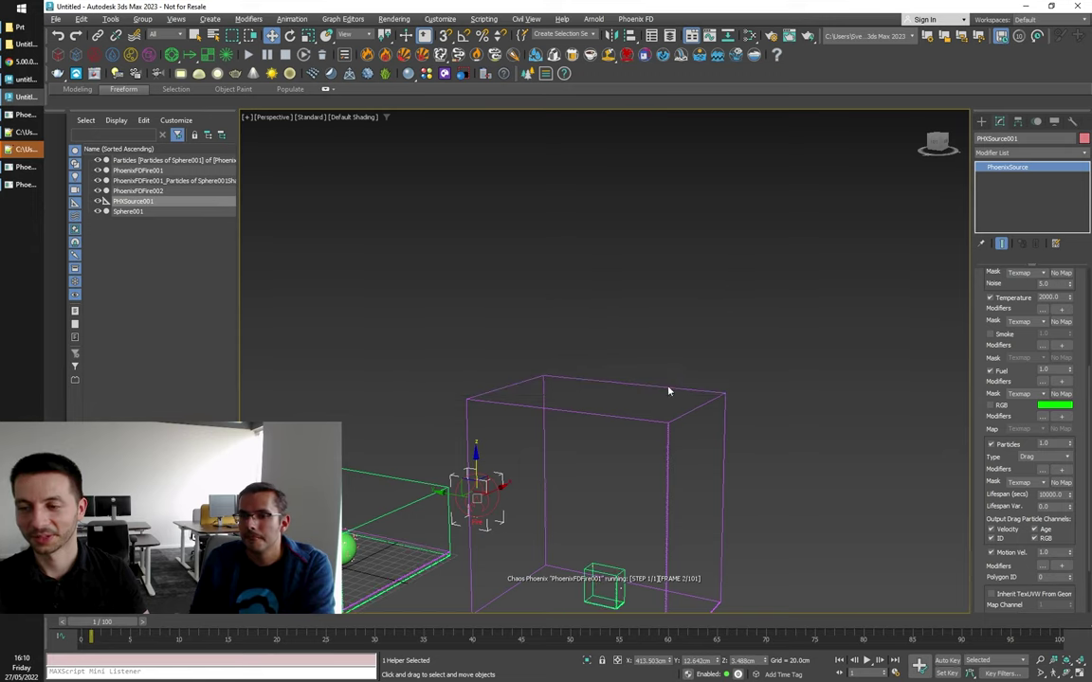
left_click(464, 385)
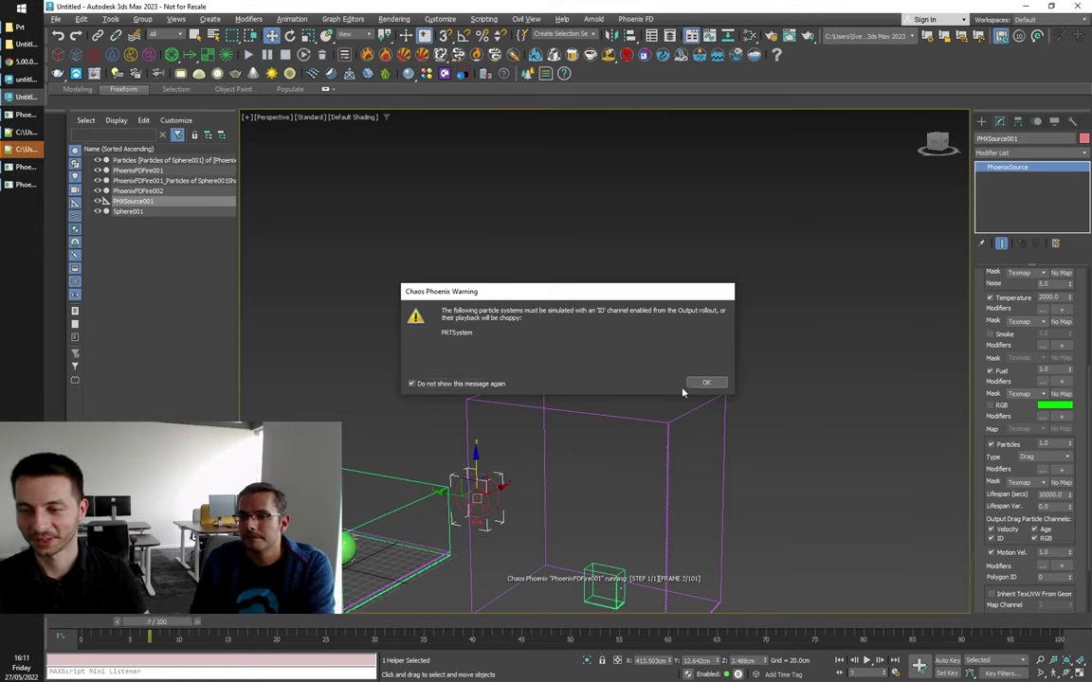
left_click(704, 383)
middle_click_drag(604, 436, 609, 405)
scroll(611, 397, "down", 3)
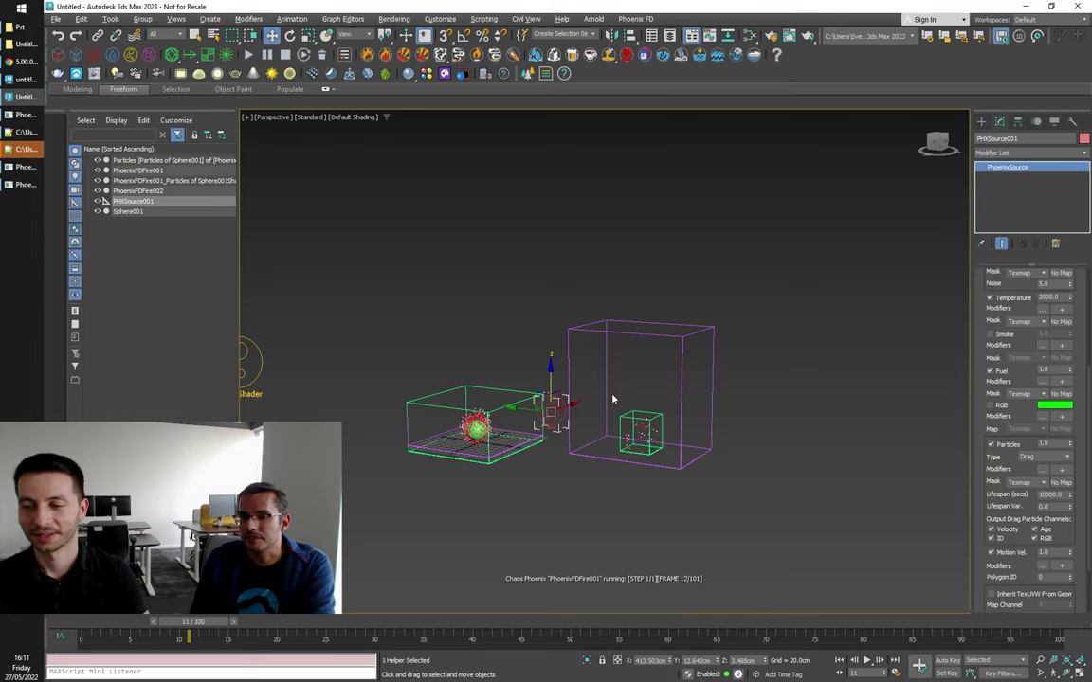
Step: Select the second simulator, PhoenixFDFire002, and hide it while the original simulation runs
left_click_drag(628, 392, 685, 447)
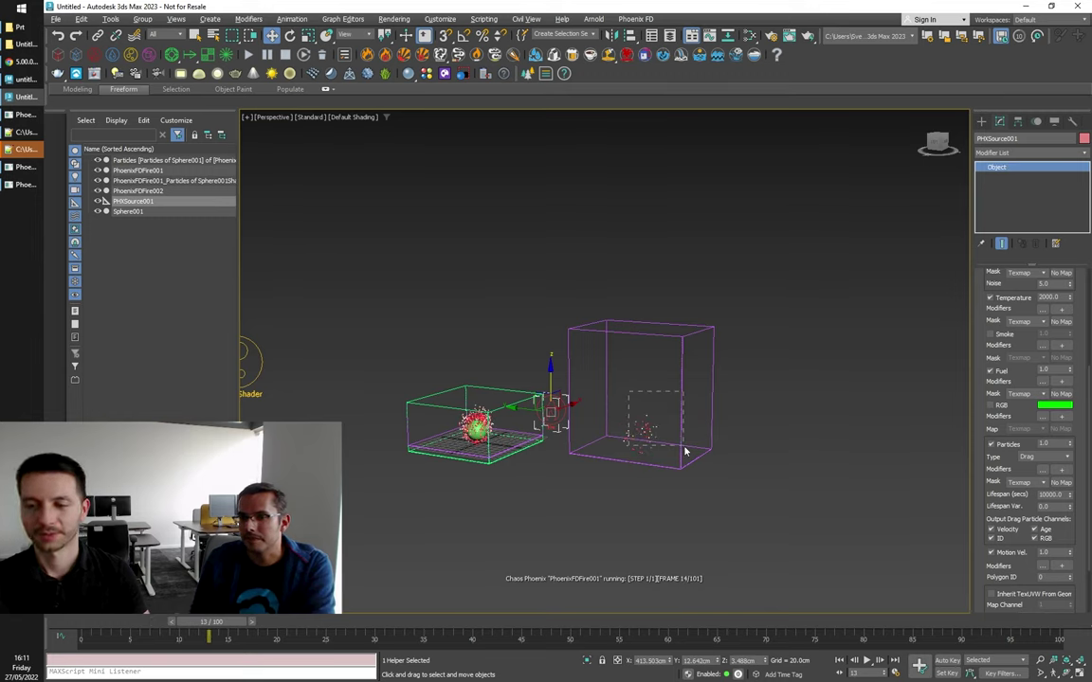
left_click(685, 451)
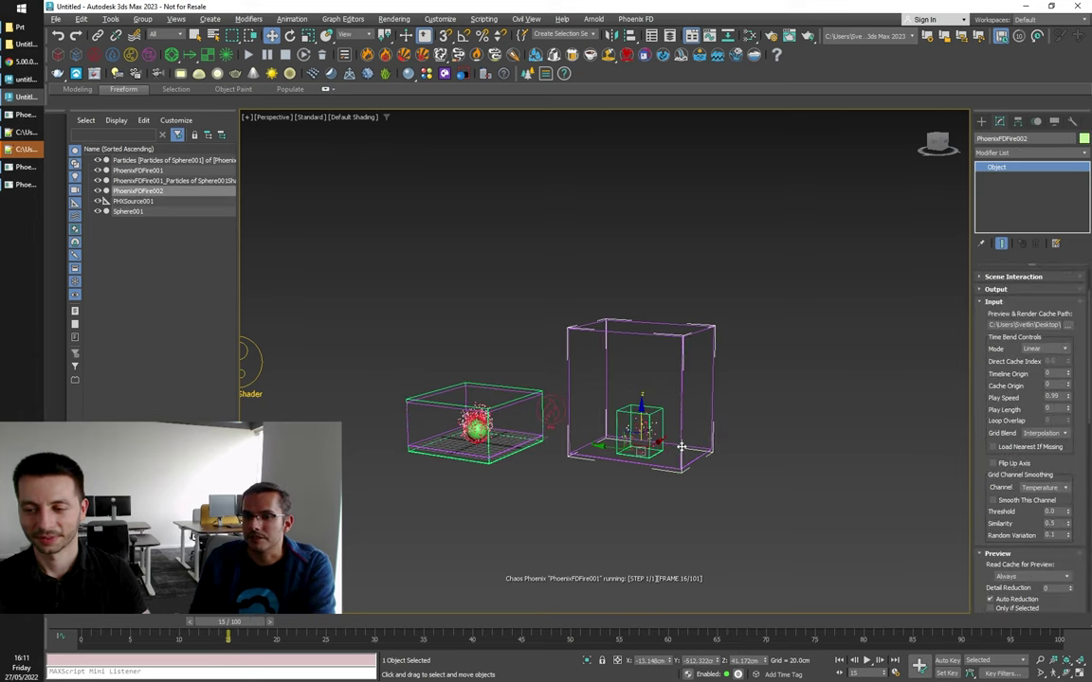
left_click(96, 191)
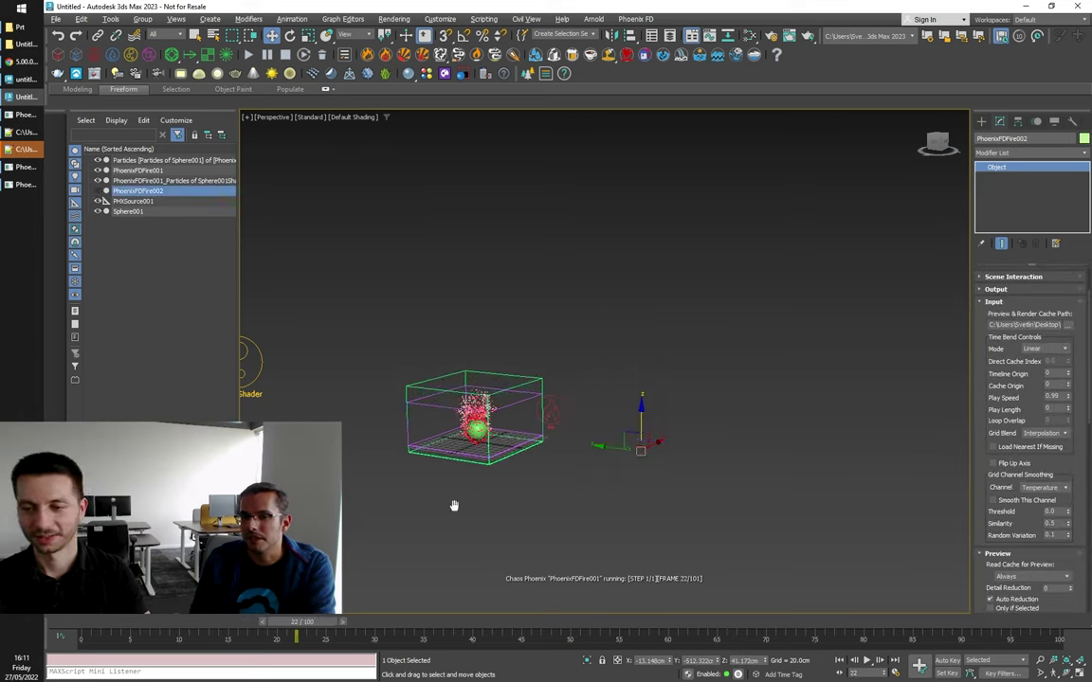
middle_click_drag(454, 505, 468, 501)
scroll(483, 428, "up", 5)
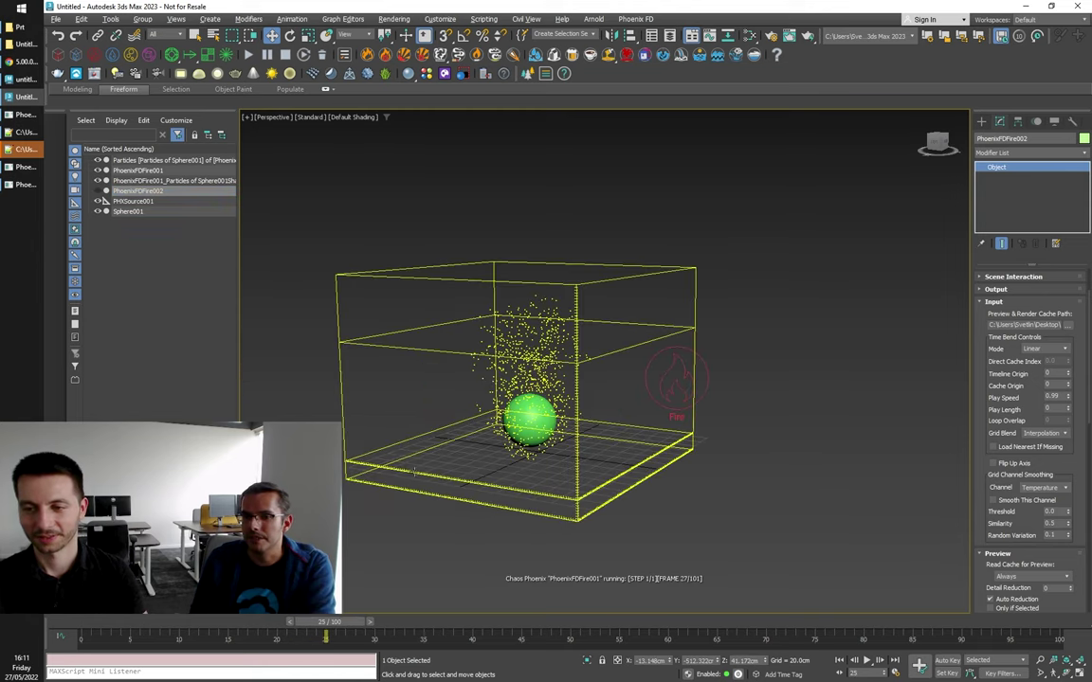
Step: Watch the original simulator's drag particles rise, stop the simulation, and scrub back to frame 48
scroll(419, 472, "down", 4)
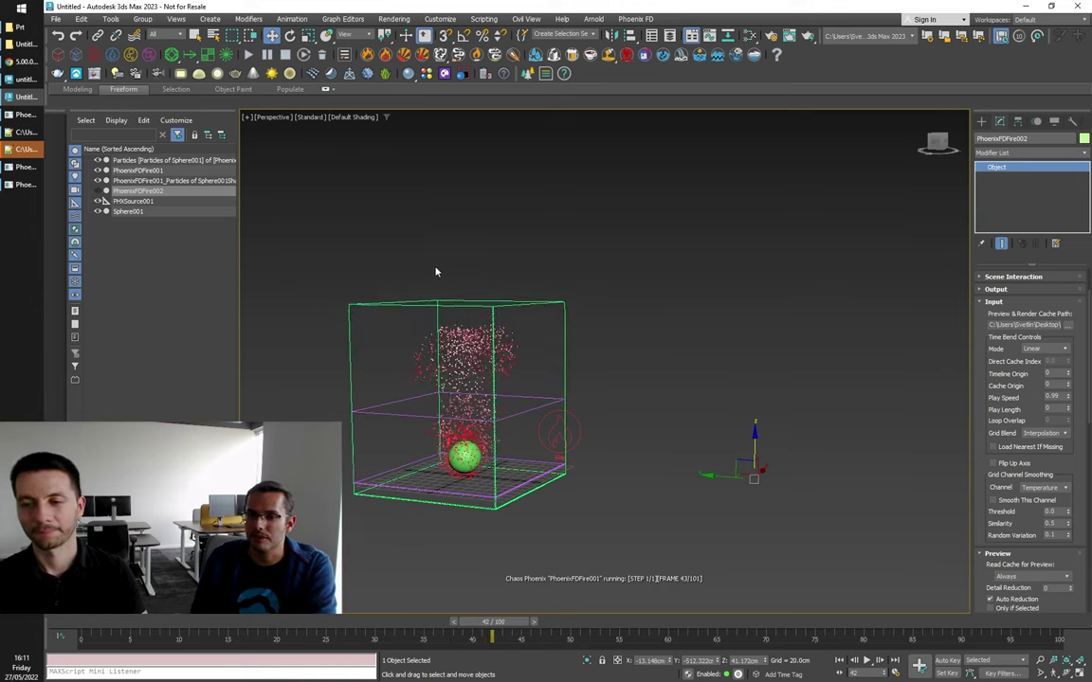
middle_click_drag(436, 270, 513, 250)
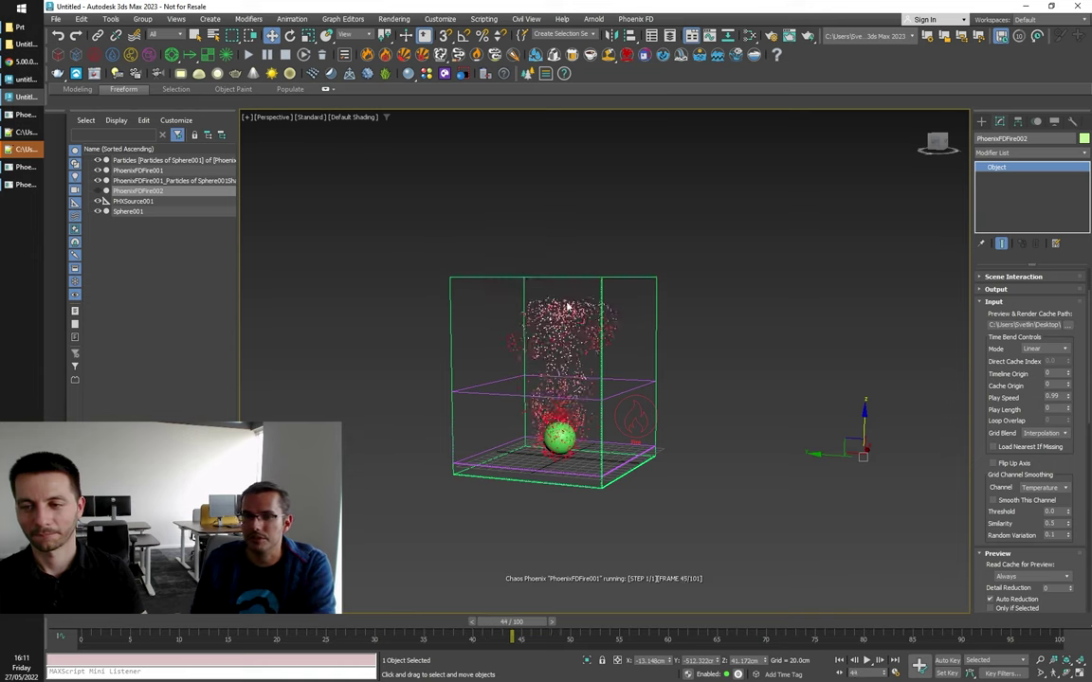
scroll(610, 359, "up", 3)
scroll(610, 358, "down", 5)
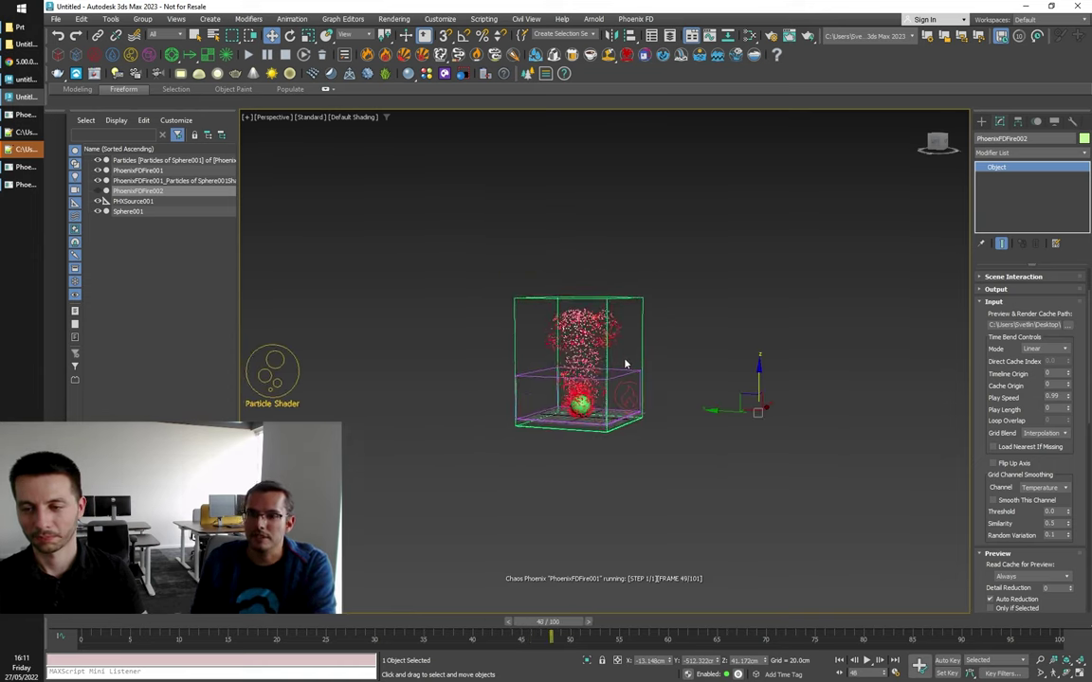
scroll(623, 363, "up", 5)
scroll(622, 363, "down", 5)
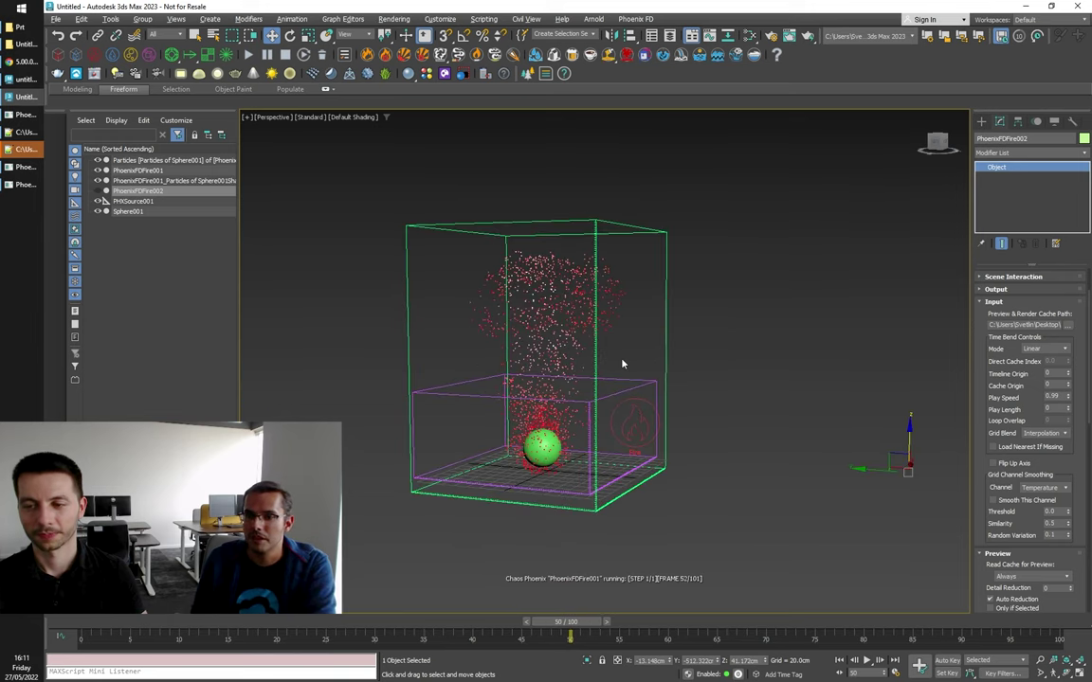
scroll(622, 363, "down", 4)
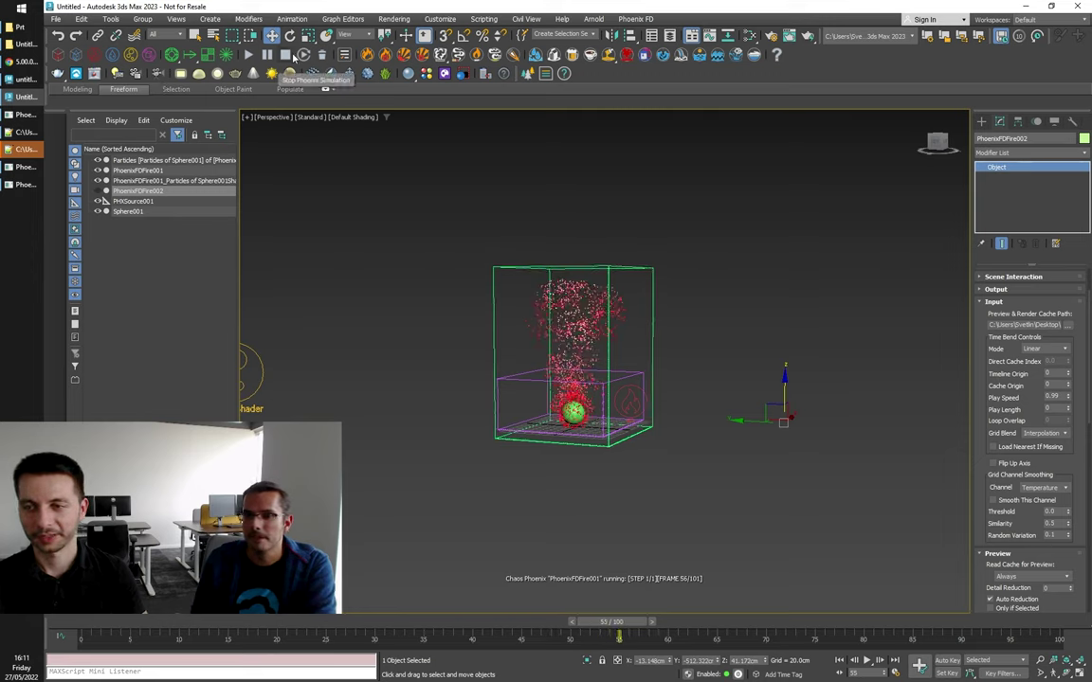
left_click_drag(626, 626, 560, 597)
key("w")
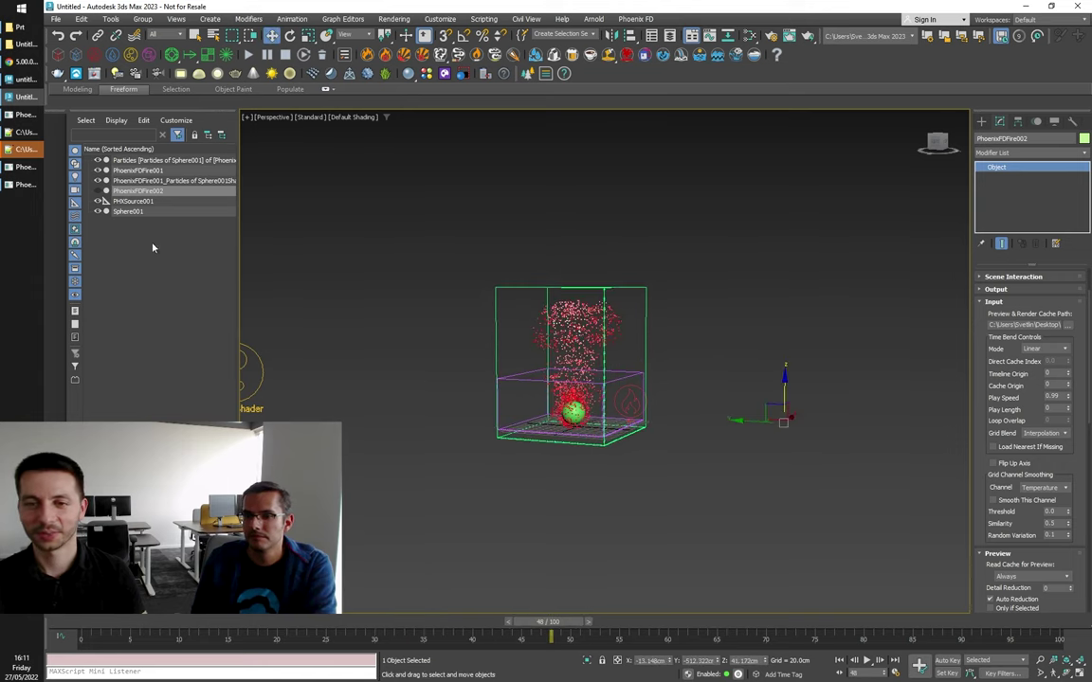
Step: Unhide PhoenixFDFire002 and compare its imported particles with the original simulator's at frame 47
left_click(99, 191)
middle_click_drag(758, 505, 710, 530)
mouse_move(536, 622)
left_mouse_down()
mouse_move(190, 623)
mouse_move(540, 620)
left_mouse_up()
key("w")
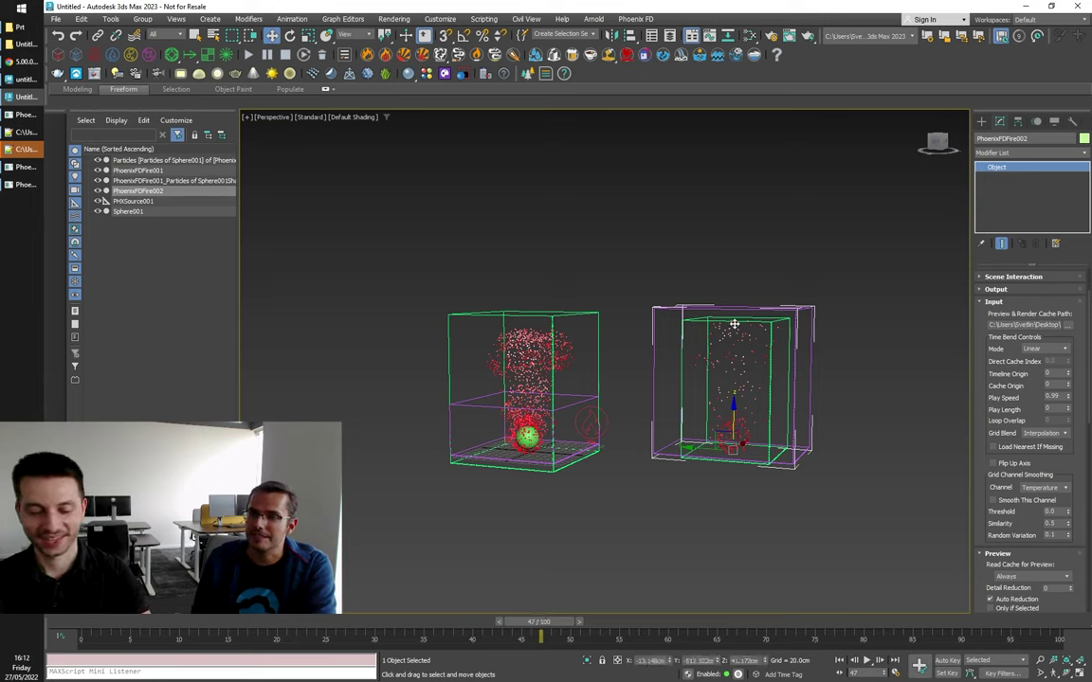
left_click_drag(724, 296, 777, 424)
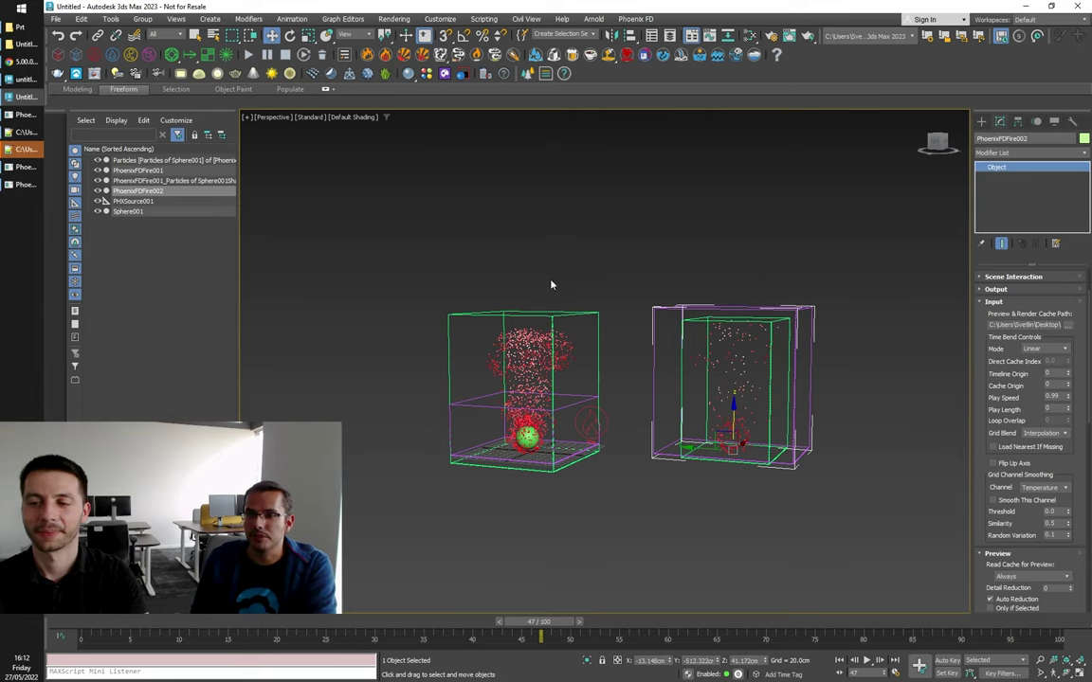
Step: Export the original simulator's Particles of Sphere001 as a PRT sequence over the timeline with Position, Velocity, Age and ID channels, then scrub to frame 41
left_click_drag(554, 290, 572, 328)
right_click(568, 309)
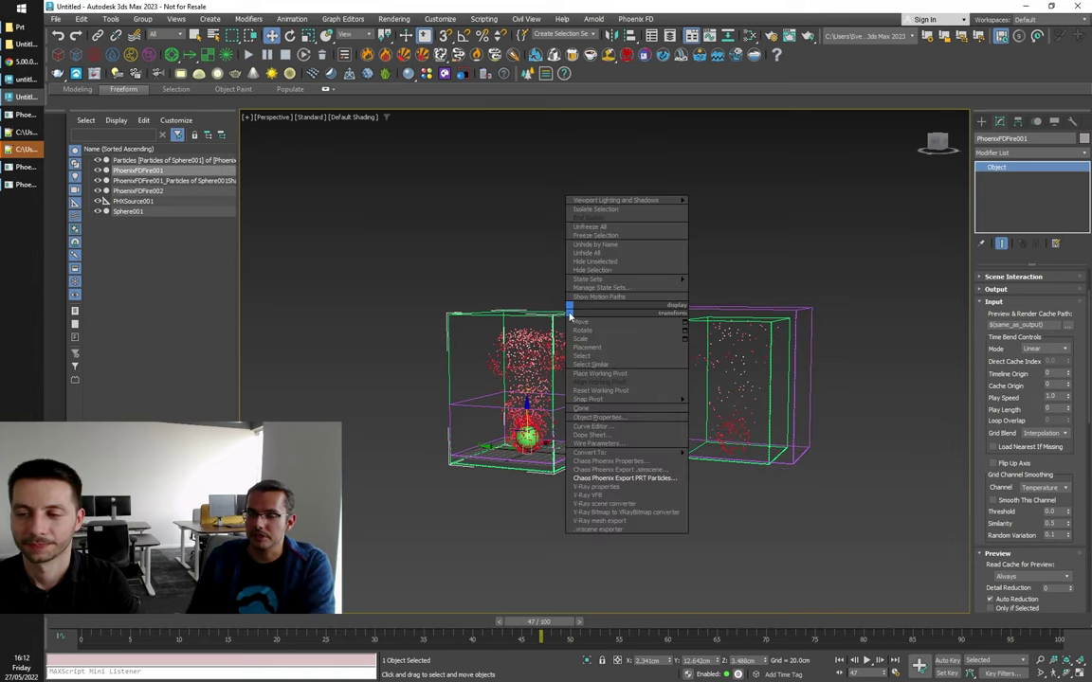
left_click(628, 478)
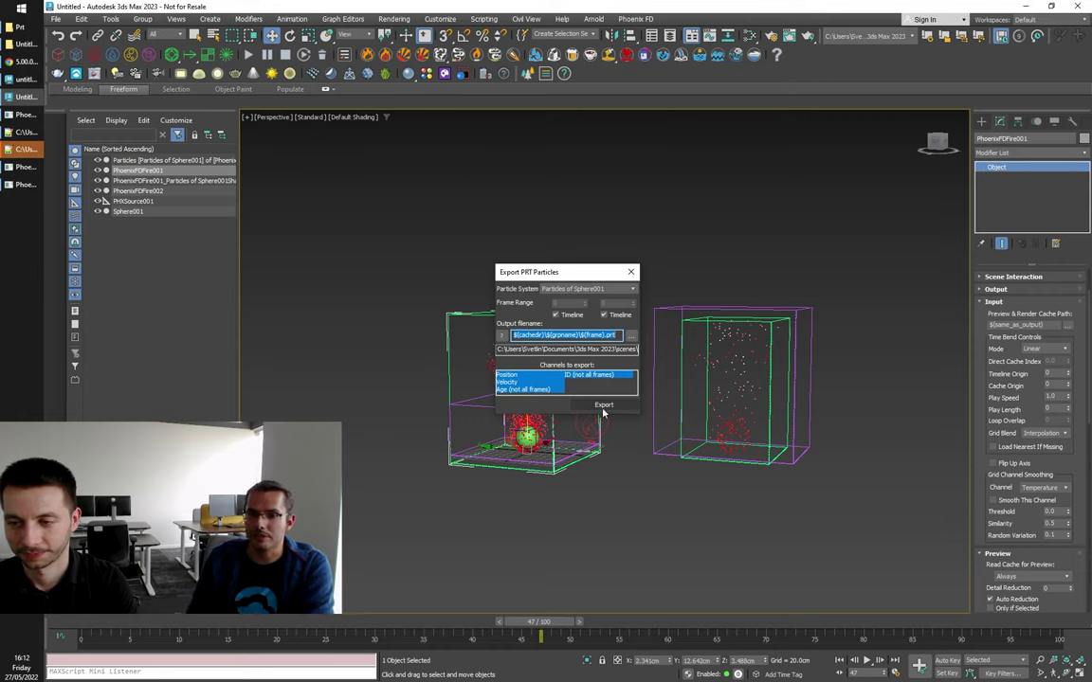
left_click(603, 406)
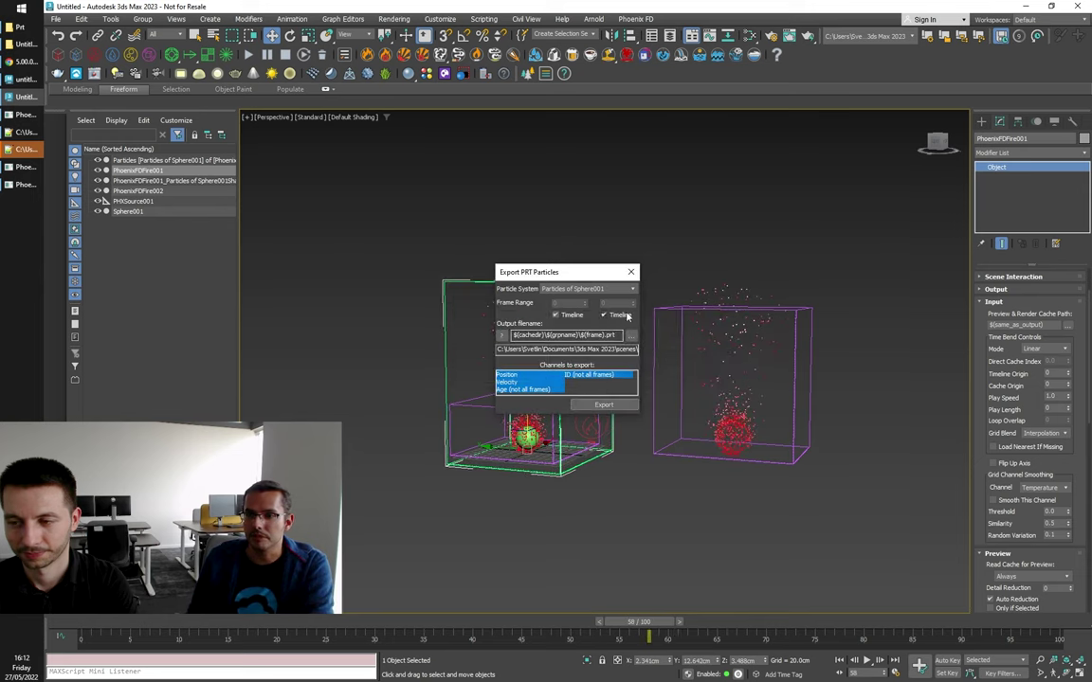
left_click(631, 272)
left_click_drag(275, 627, 495, 642)
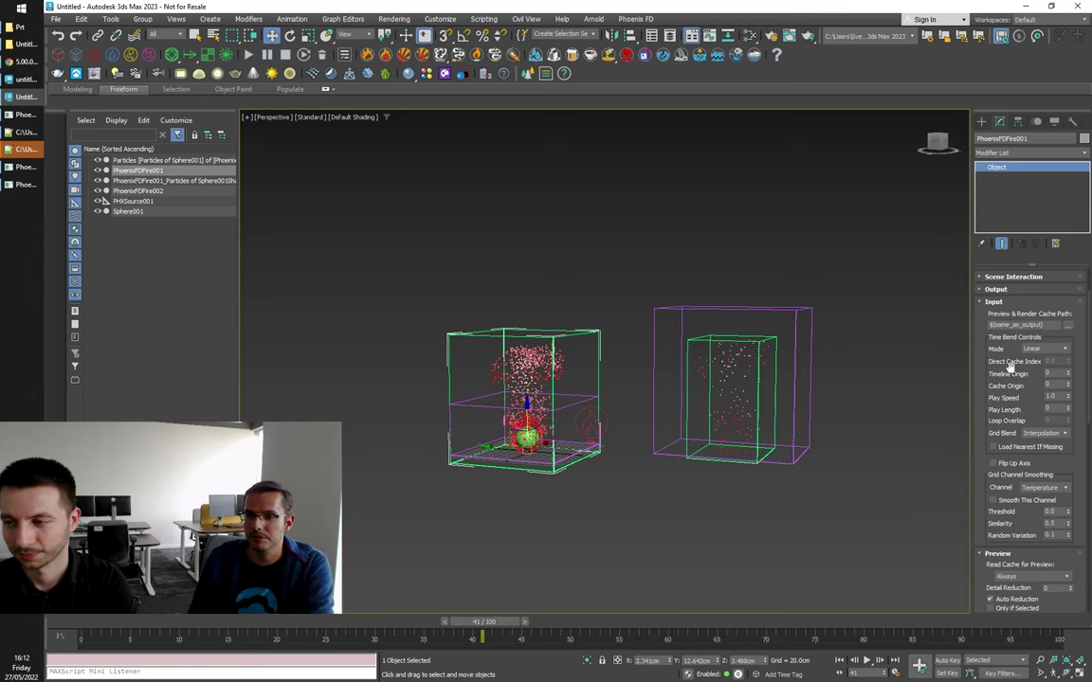
Step: Check the particle channels listed in PhoenixFDFire001's cache file content in its Simulation settings
left_click(997, 302)
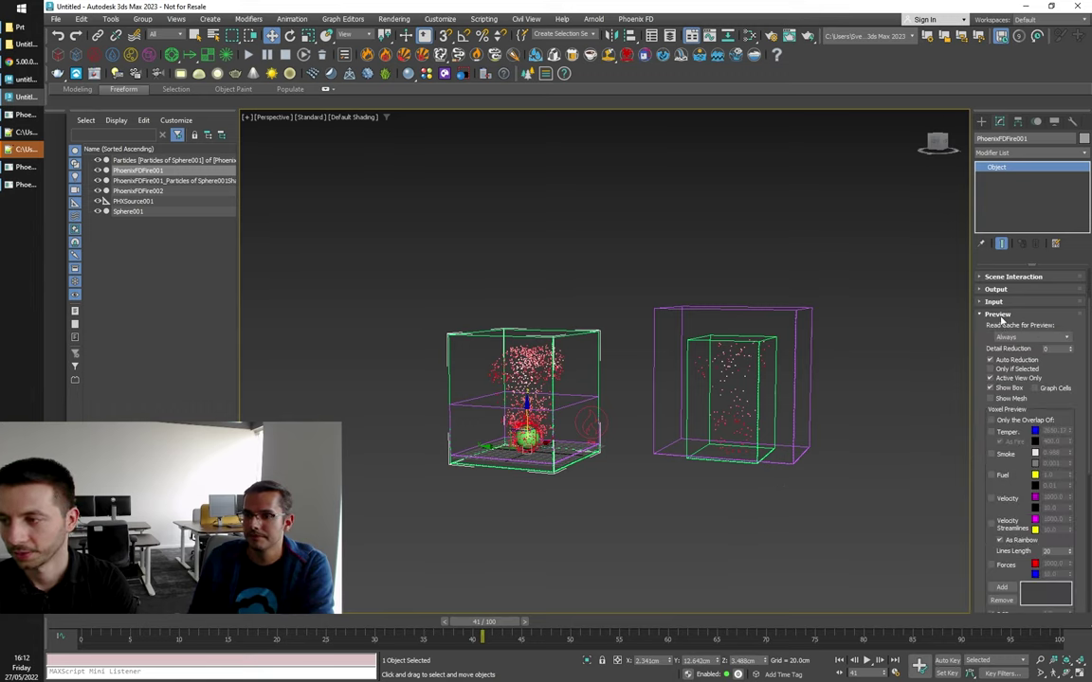
left_click(997, 313)
left_click(1000, 274)
scroll(981, 418, "down", 2)
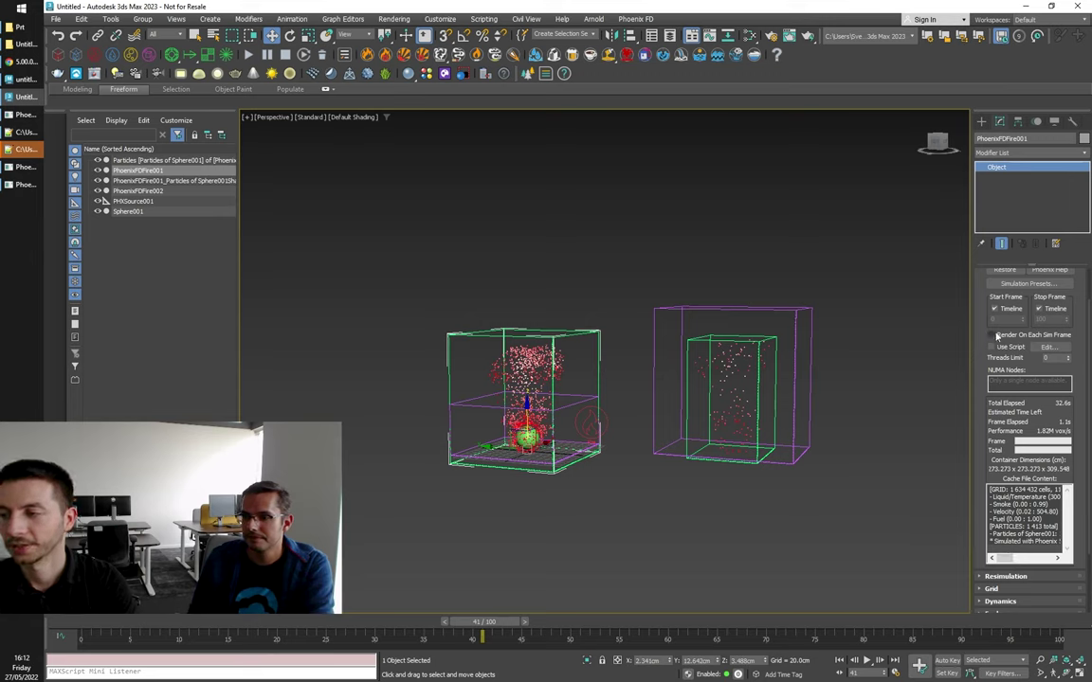
scroll(981, 336, "up", 2)
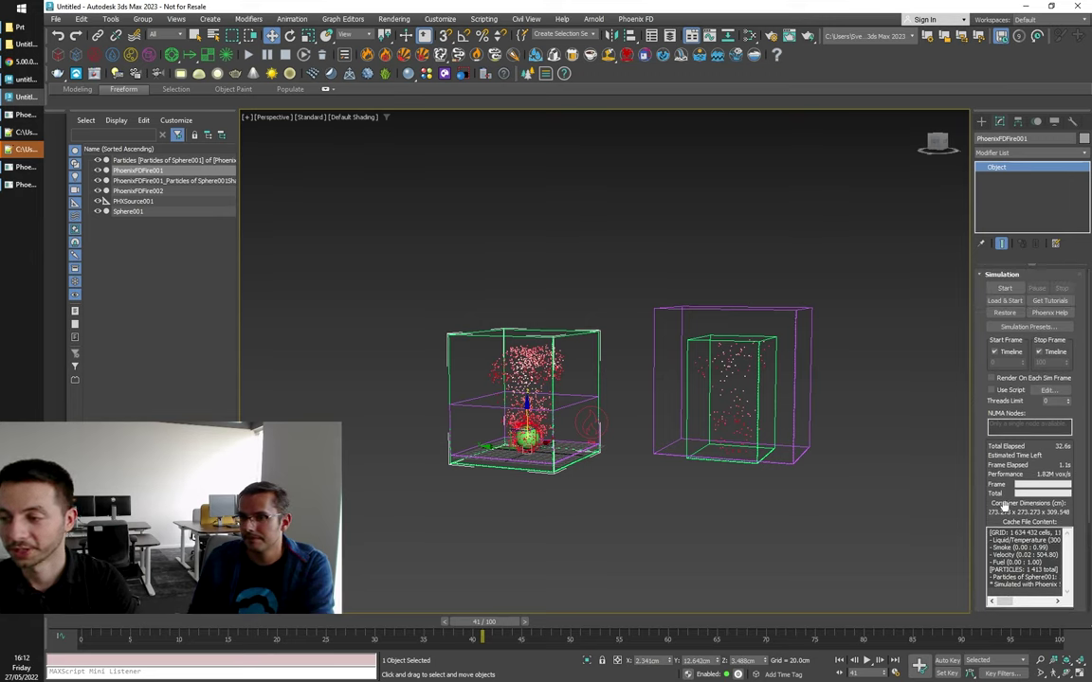
scroll(1009, 474, "down", 3)
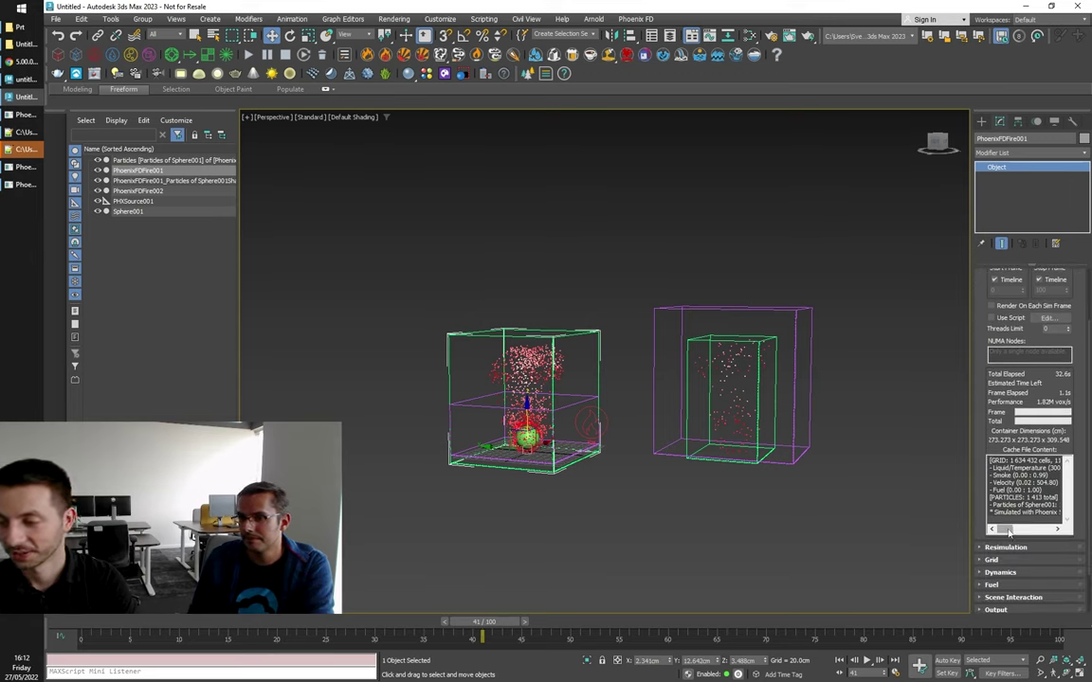
left_click_drag(1009, 533, 1040, 505)
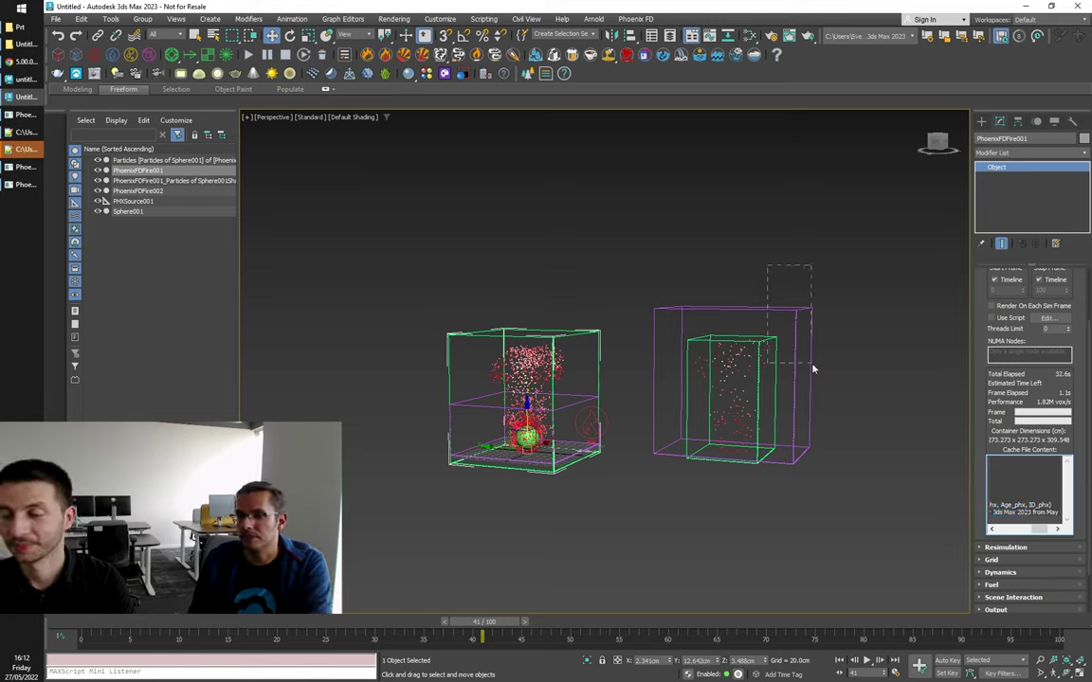
Step: Select the second simulator, hide PhoenixFDFire001, and show the second simulator's Input settings
left_click_drag(811, 265, 766, 363)
left_click(98, 171)
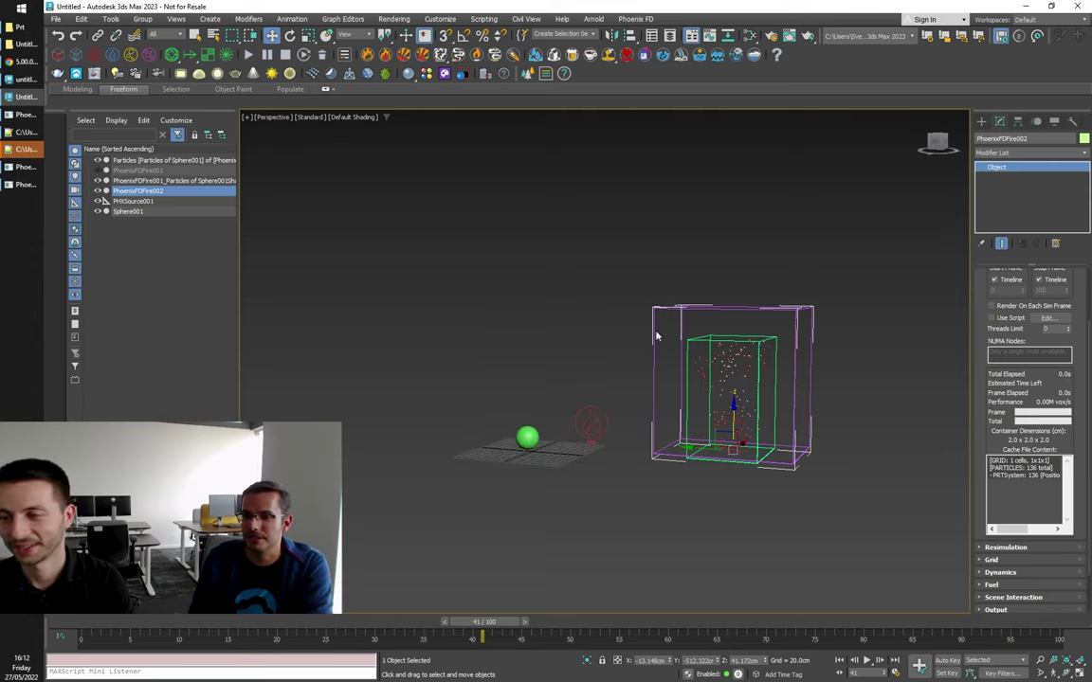
scroll(987, 341, "up", 2)
left_click(982, 275)
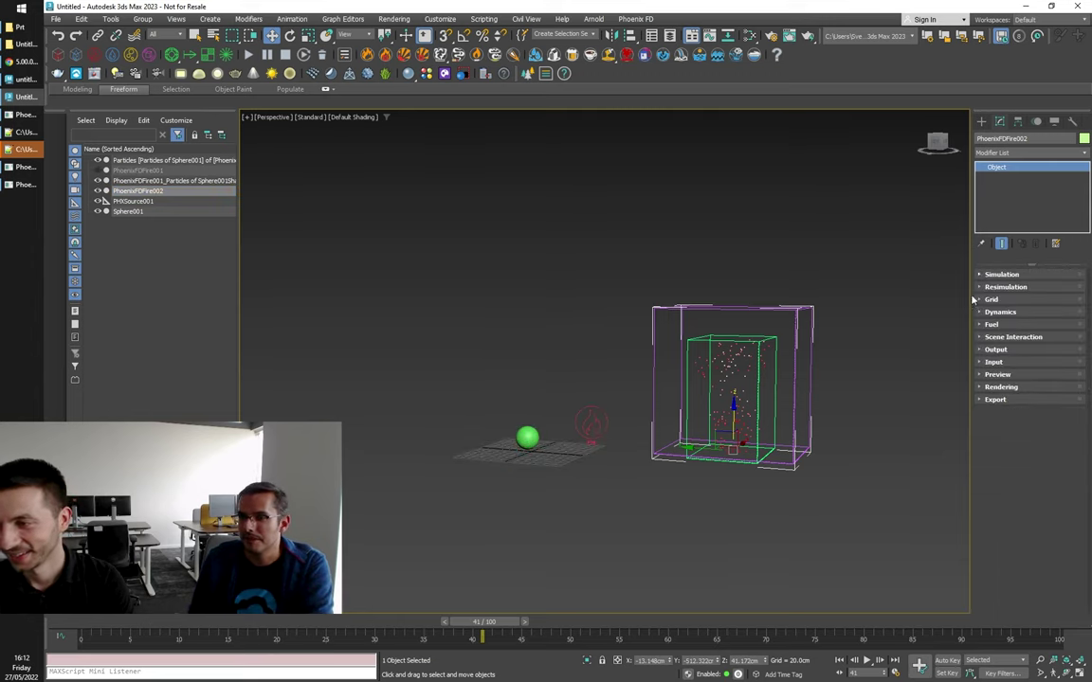
left_click(992, 363)
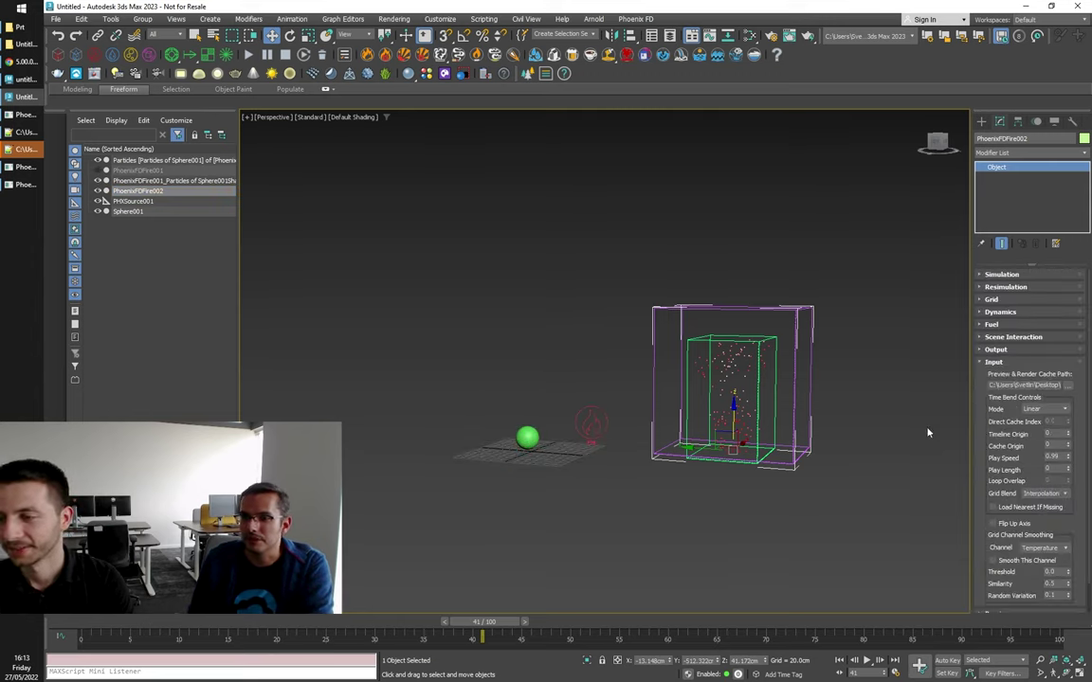
middle_click_drag(926, 431, 824, 440)
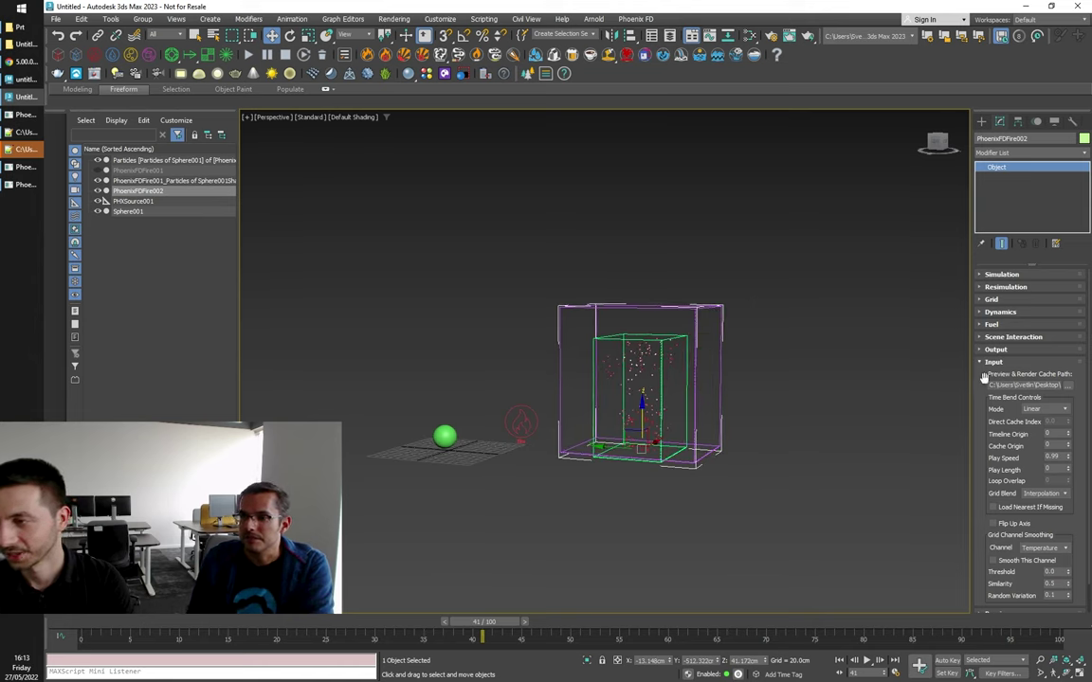
Step: Review the second simulator's Preview settings and check its imported particles at frame 19
left_click_drag(983, 386, 988, 252)
left_click(998, 583)
scroll(1020, 530, "down", 5)
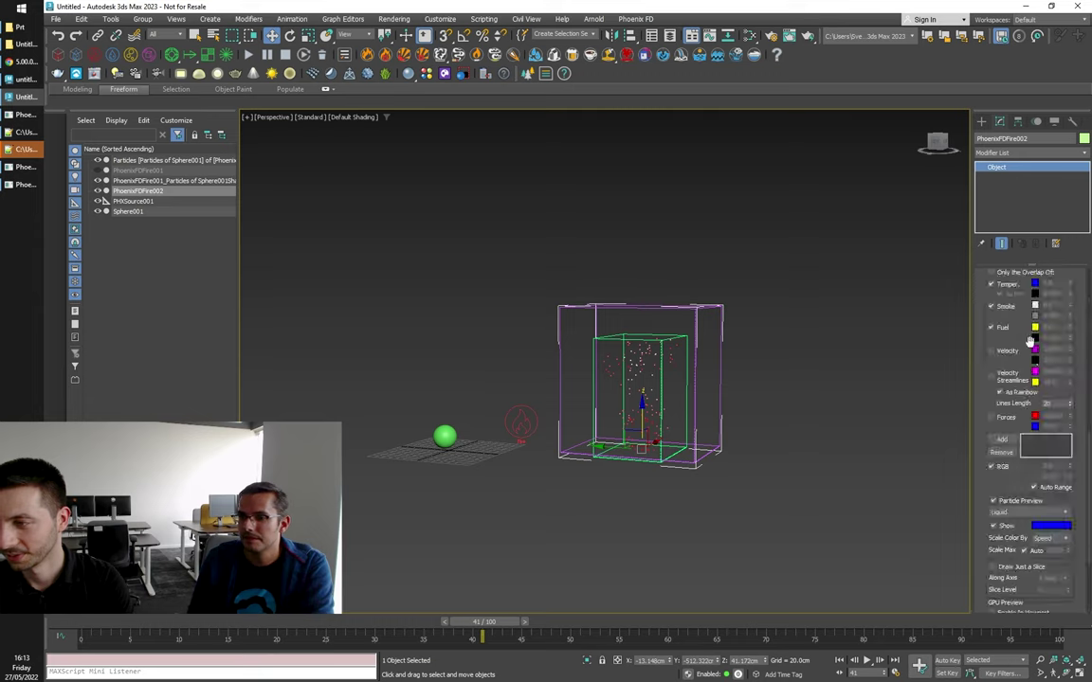
scroll(1021, 507, "down", 2)
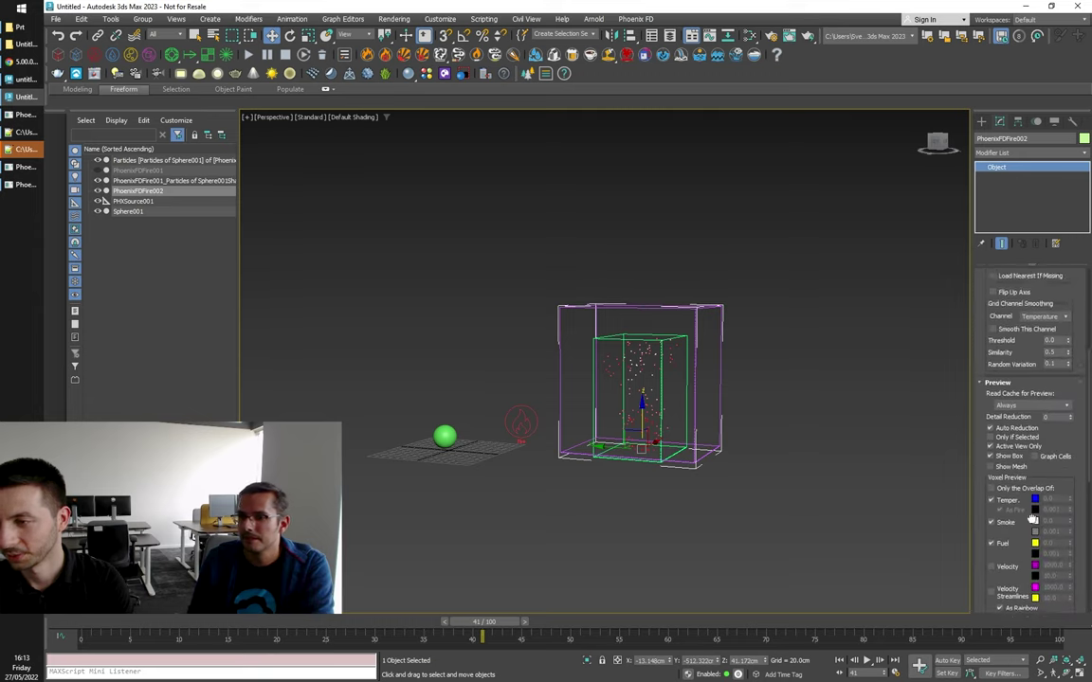
scroll(1024, 512, "up", 2)
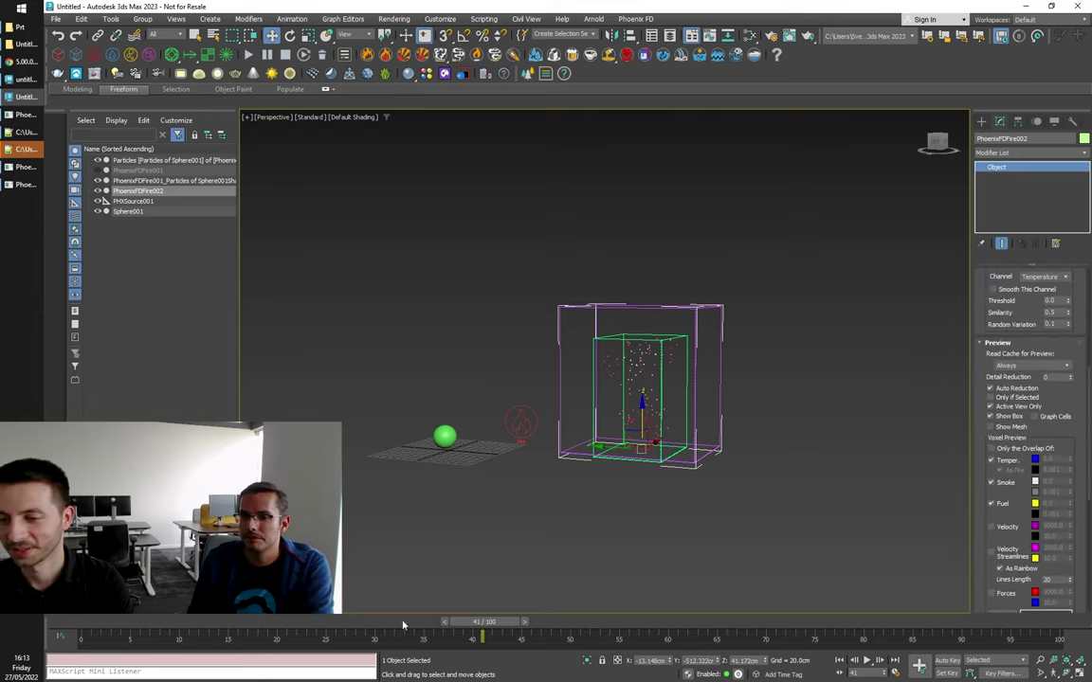
left_click_drag(405, 622, 268, 622)
key("w")
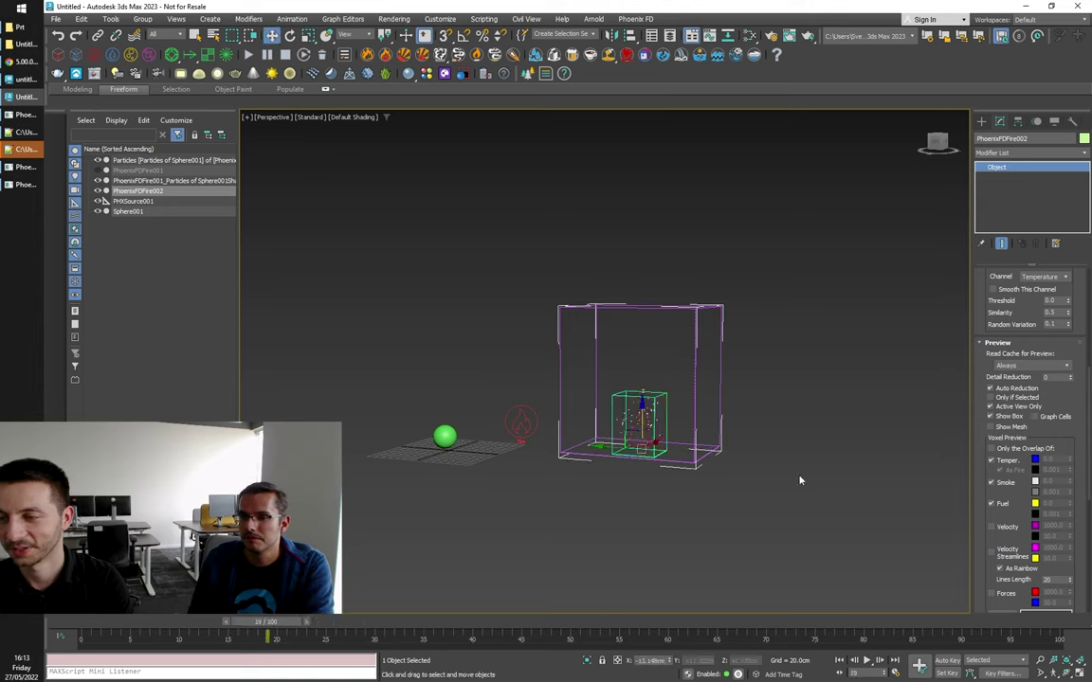
Step: Load Particles_0.prt from the Desktop's Prt folder as PhoenixFDFire002's preview and render cache, and scrub to frame 25
left_click(992, 343)
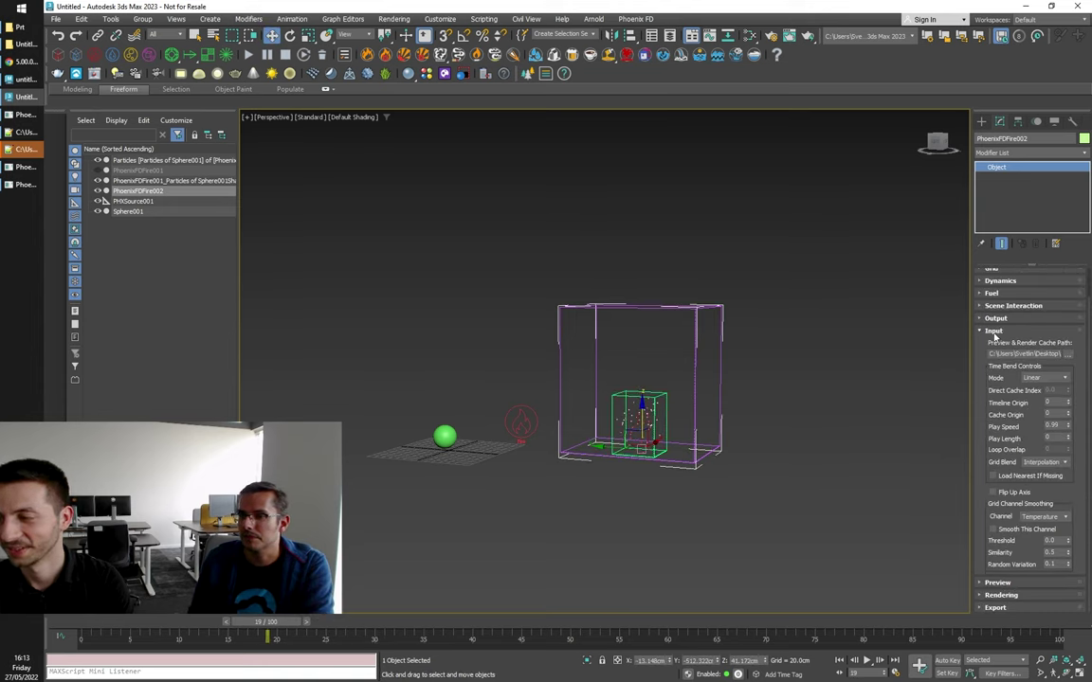
left_click(1068, 354)
left_click(967, 360)
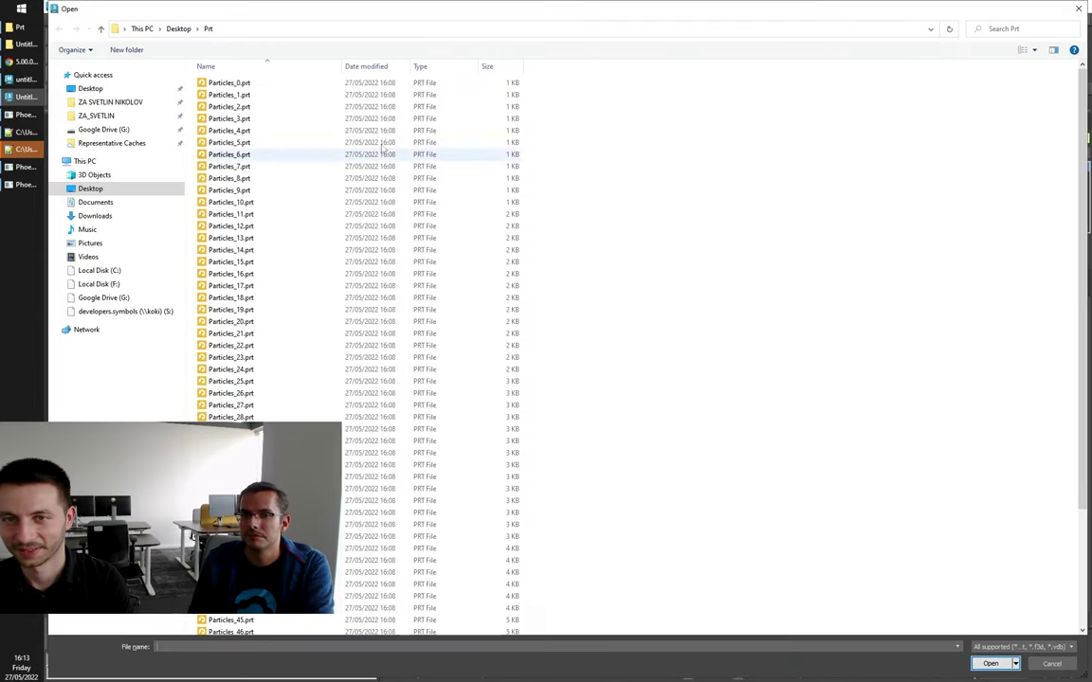
left_click(272, 83)
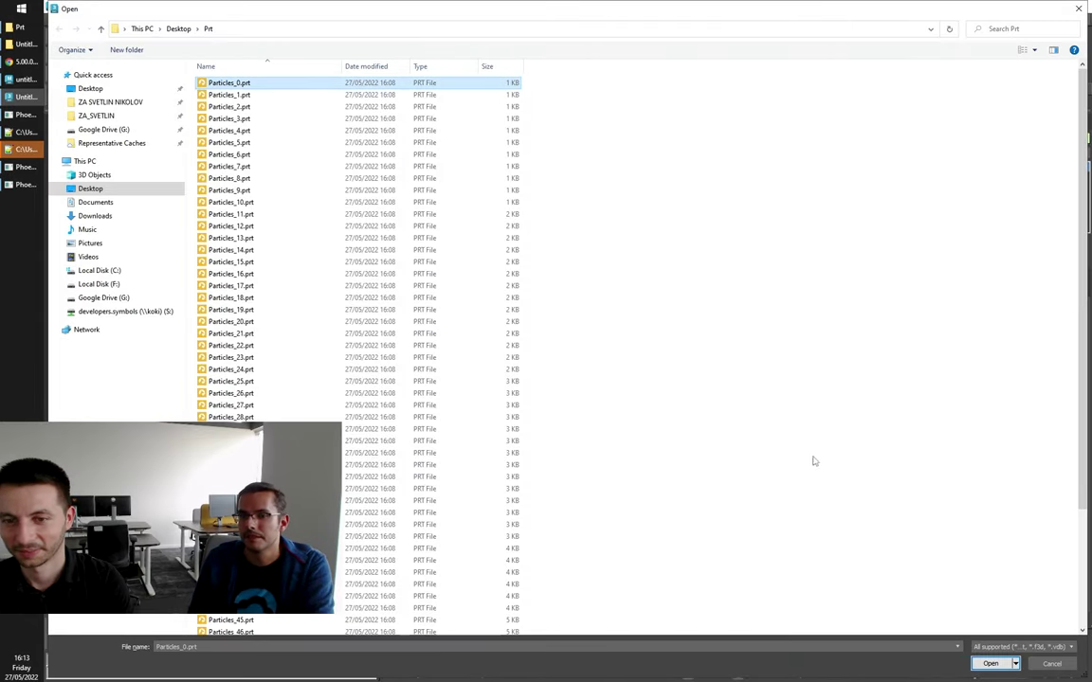
left_click(991, 664)
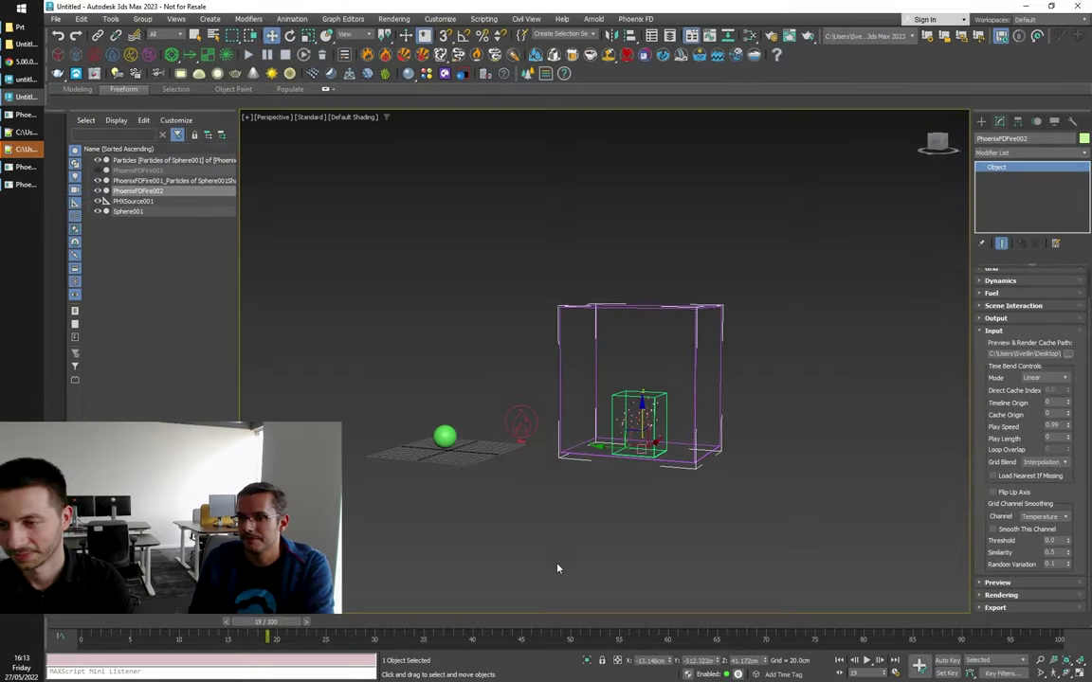
left_click_drag(269, 620, 346, 628)
Step: Check PhoenixFDFire002's cache file content in its Simulation settings while scrubbing back to frame 9
left_click(998, 330)
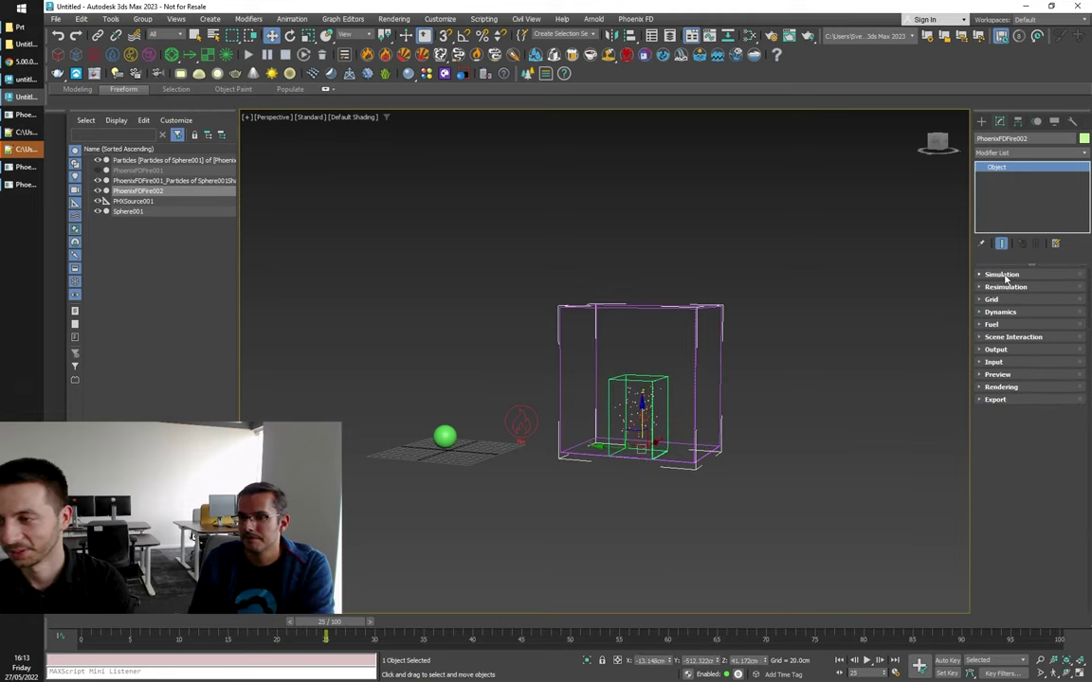
left_click(1004, 274)
left_click_drag(1012, 600, 1041, 604)
left_click_drag(332, 622, 176, 622)
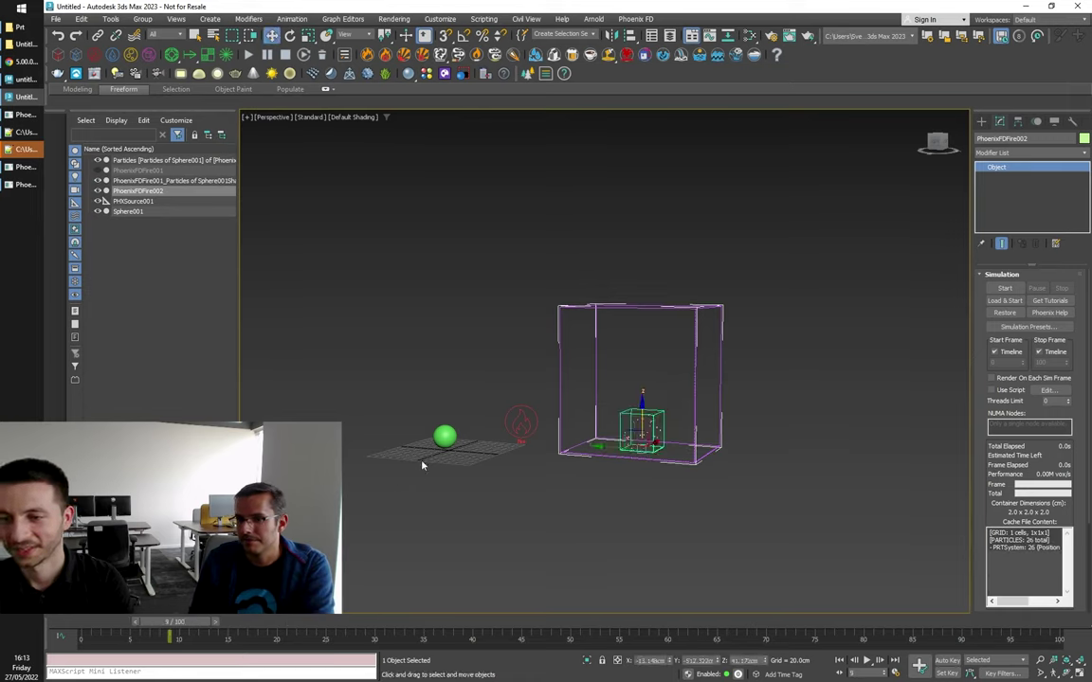
Step: Show PhoenixFDFire001, hide PhoenixFDFire002, and open the PRT particle export settings for PhoenixFDFire001
left_click(96, 171)
left_click(97, 191)
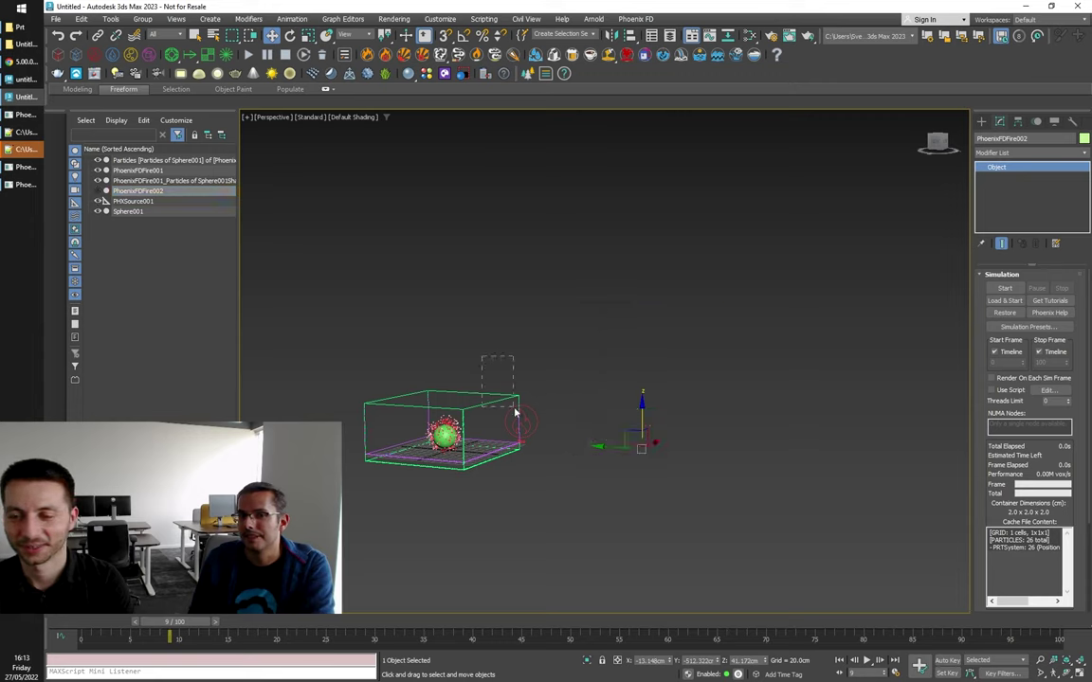
left_click(514, 412)
right_click(505, 397)
left_click(445, 346)
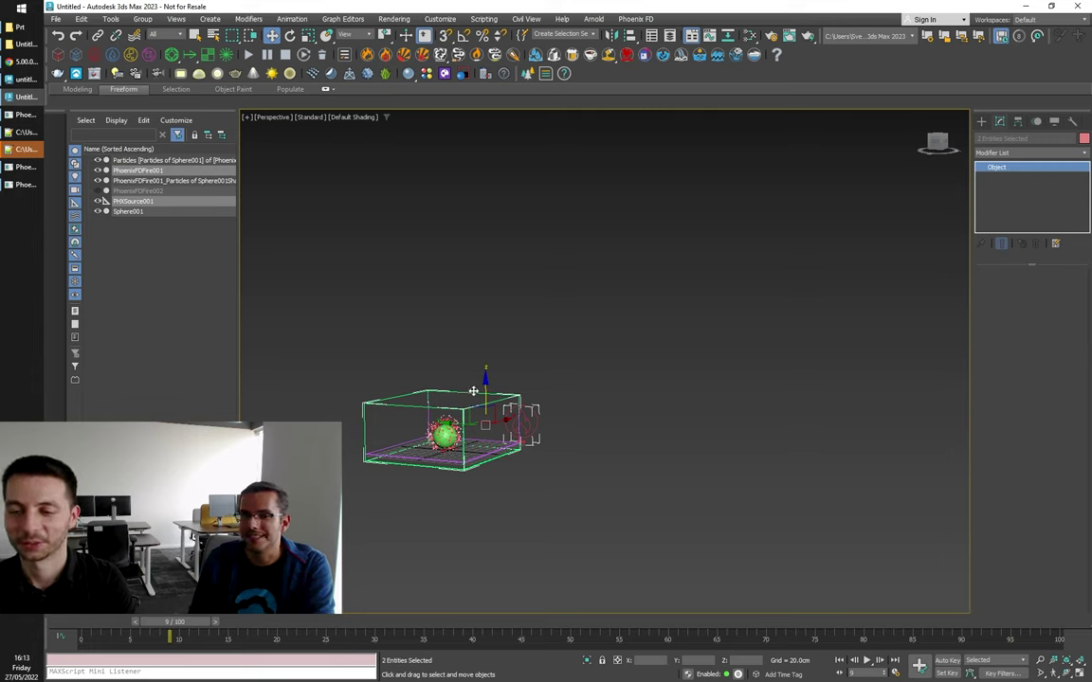
left_click(473, 390)
right_click(473, 391)
left_click(553, 542)
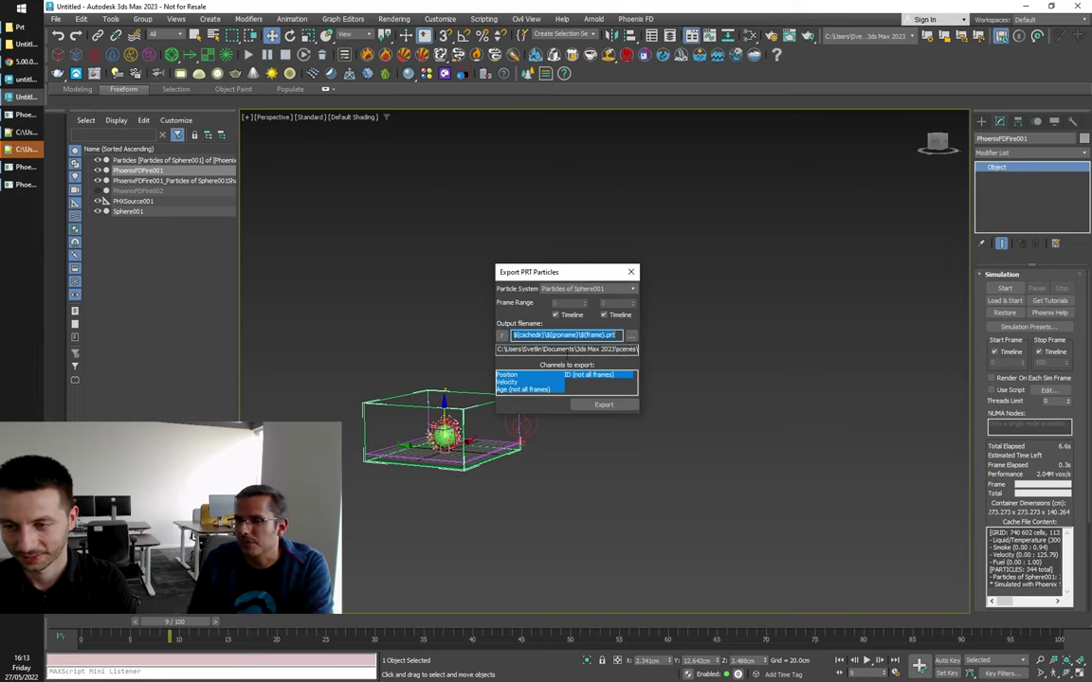
Step: Copy the resolved output path from the PRT export settings, close them without exporting, and show PhoenixFDFire002
key("Tab")
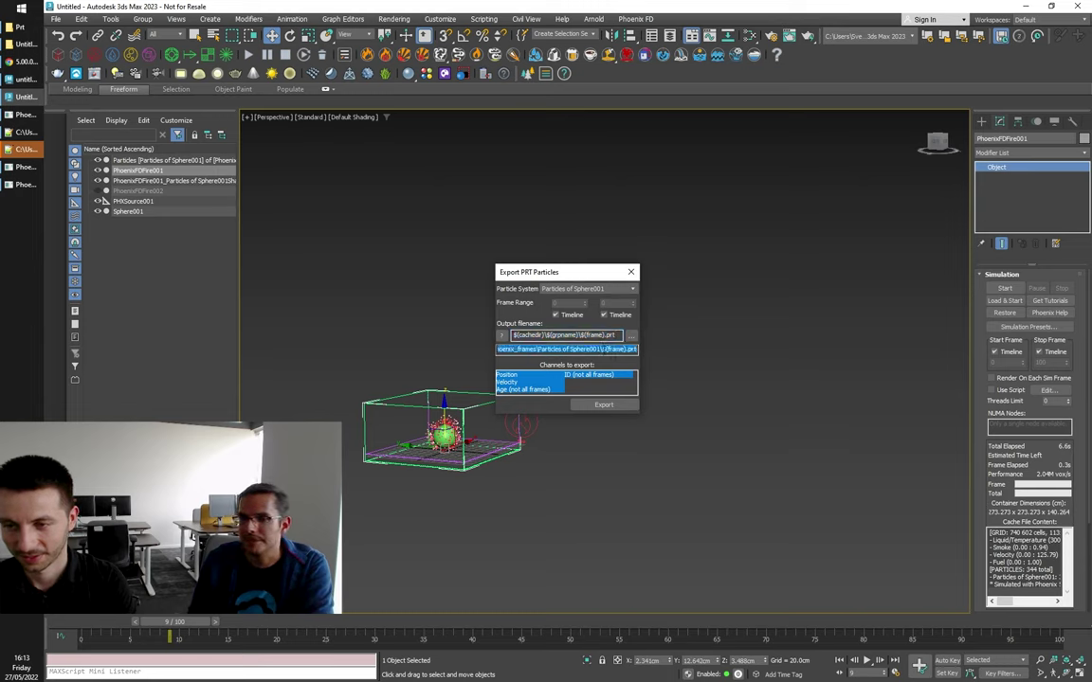
right_click(600, 351)
left_click(537, 388)
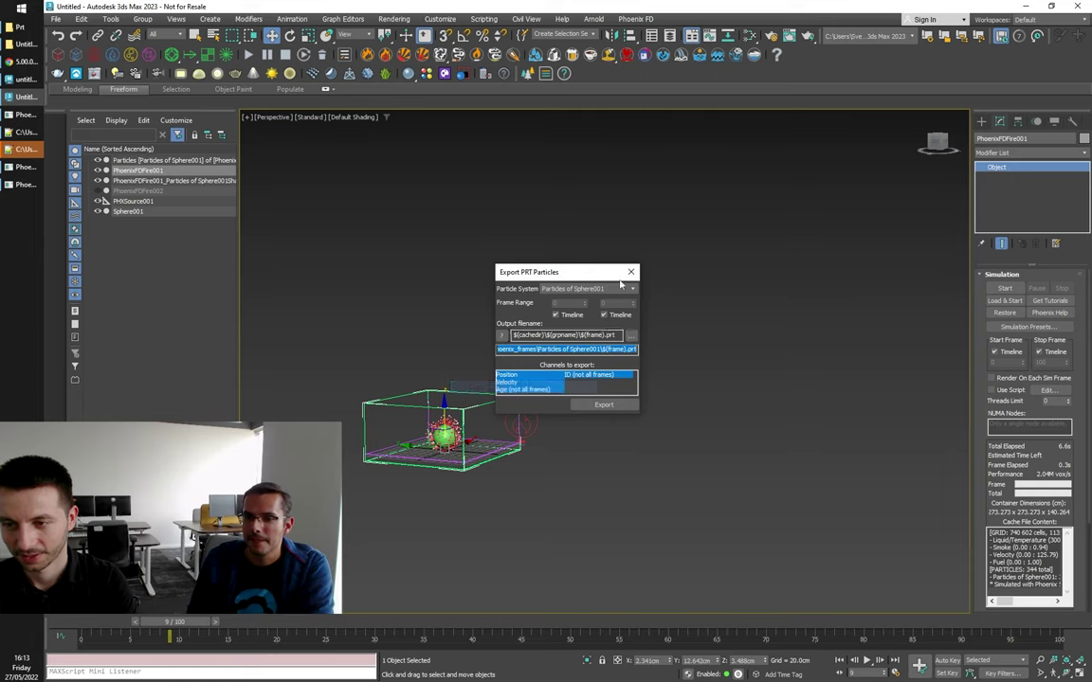
left_click(630, 272)
left_click(98, 191)
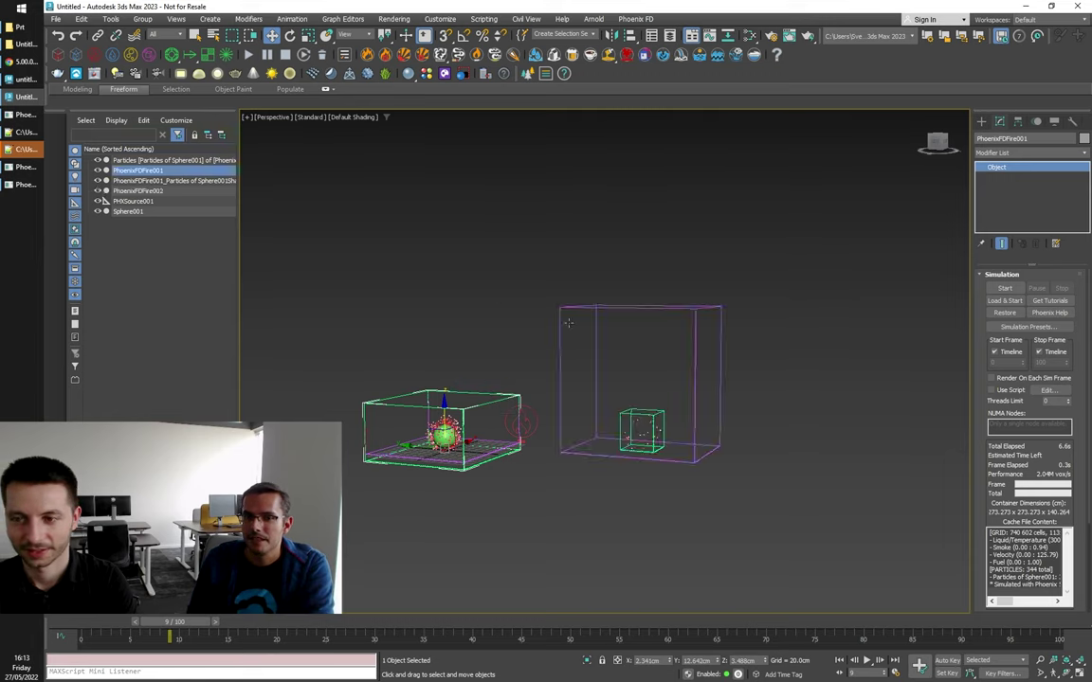
Step: Set PhoenixFDFire002's input cache to 0.prt in the copied Untitled_Phoenix_frames\Particles of Sphere001 folder, and scrub to frame 35
left_click(1016, 275)
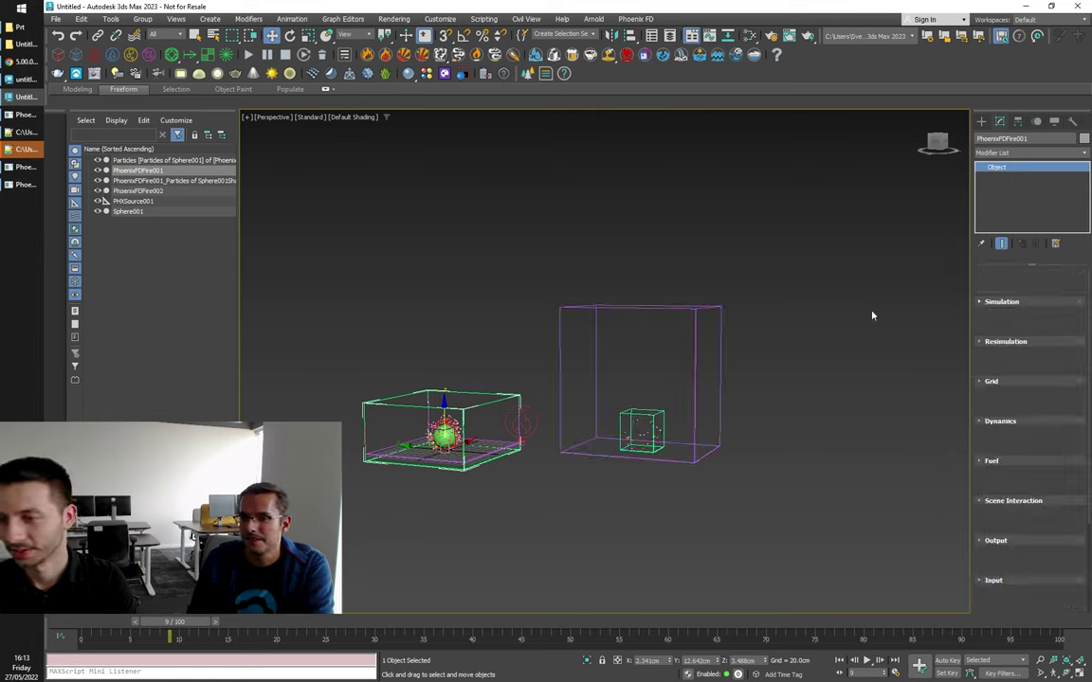
left_click(165, 190)
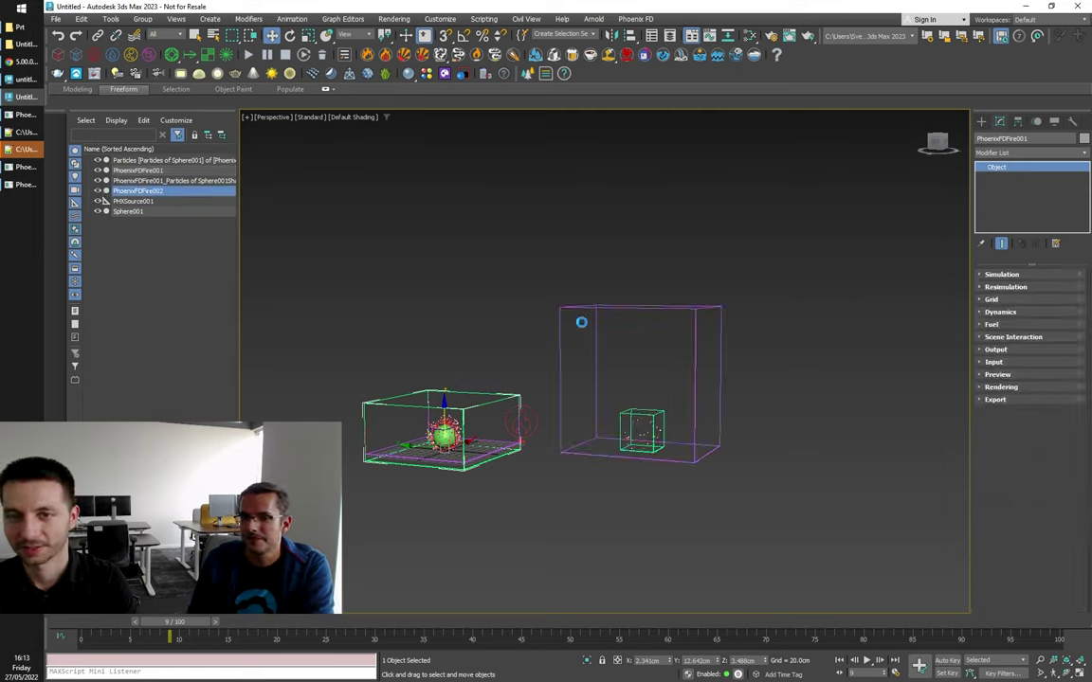
left_click(985, 363)
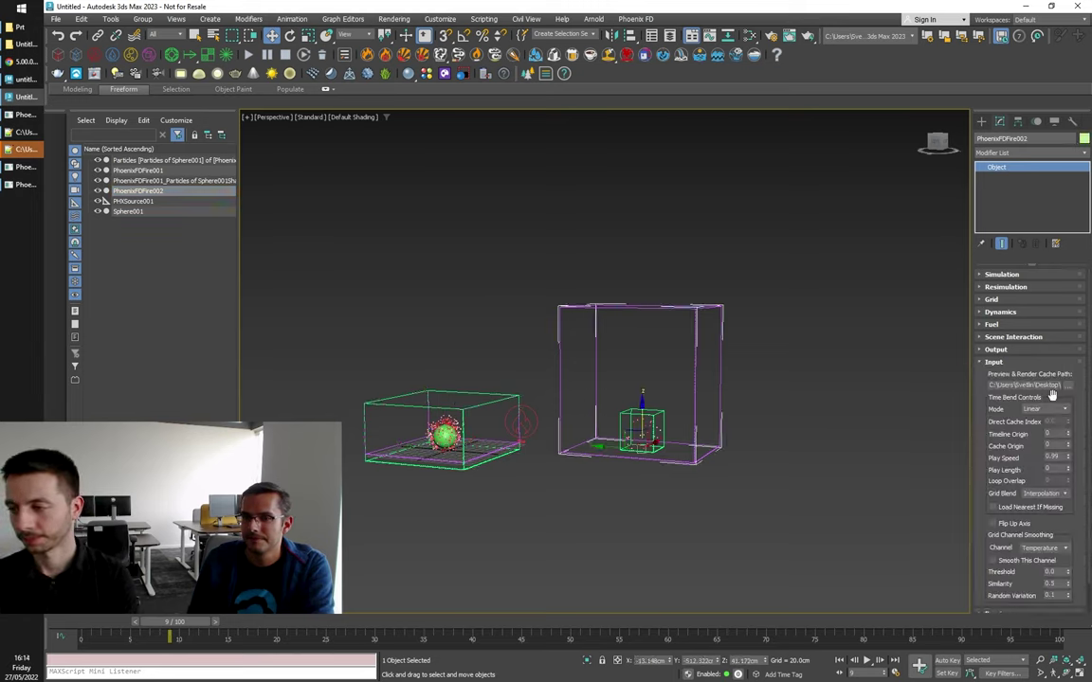
left_click(1066, 385)
left_click(1052, 395)
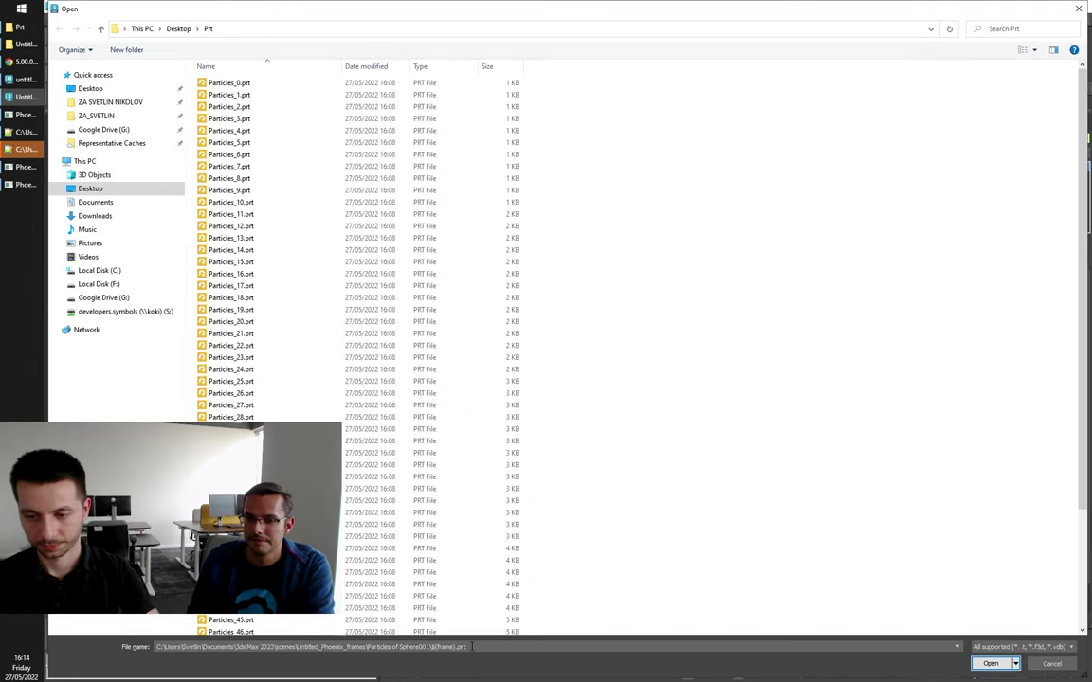
left_click_drag(469, 647, 394, 633)
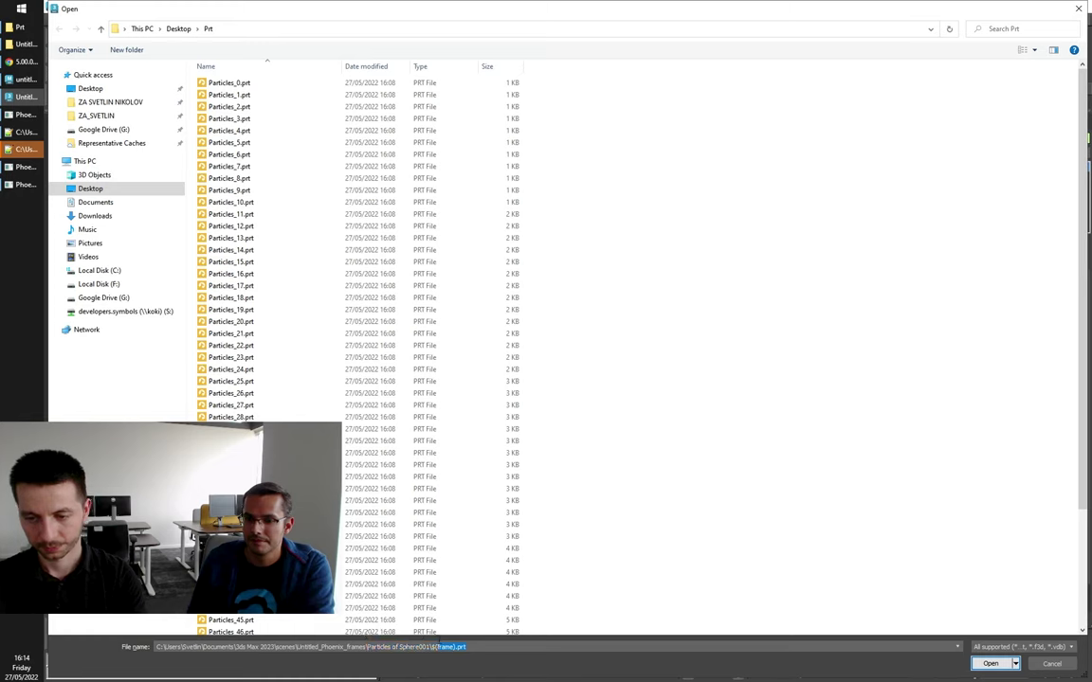
key("BackSpace")
key("BackSpace")
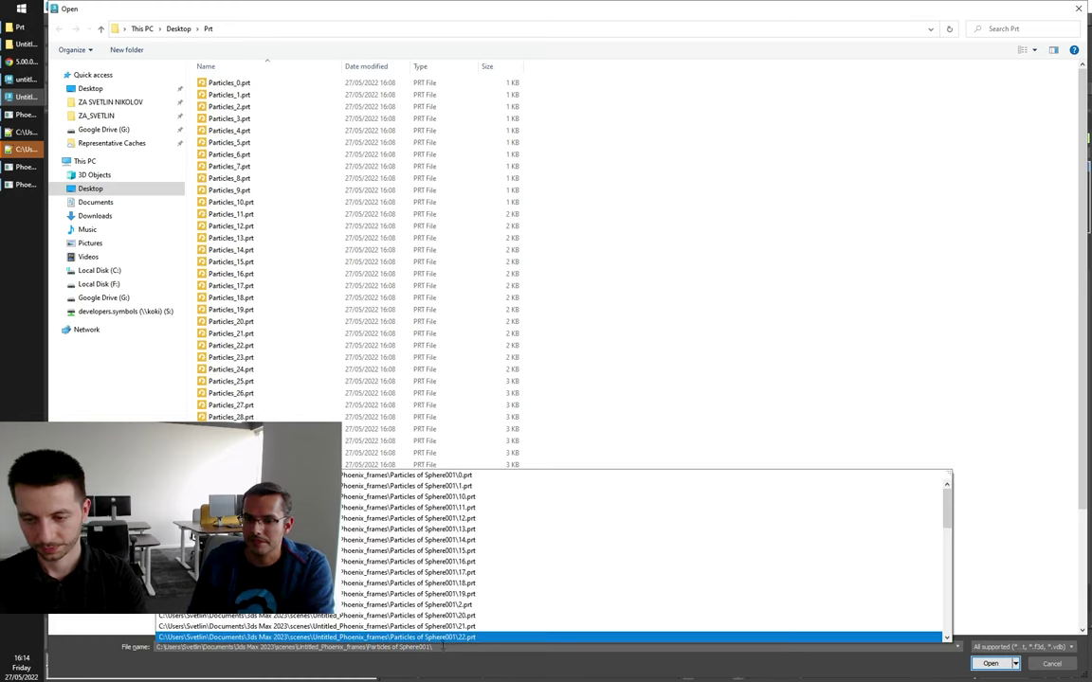
key("Return")
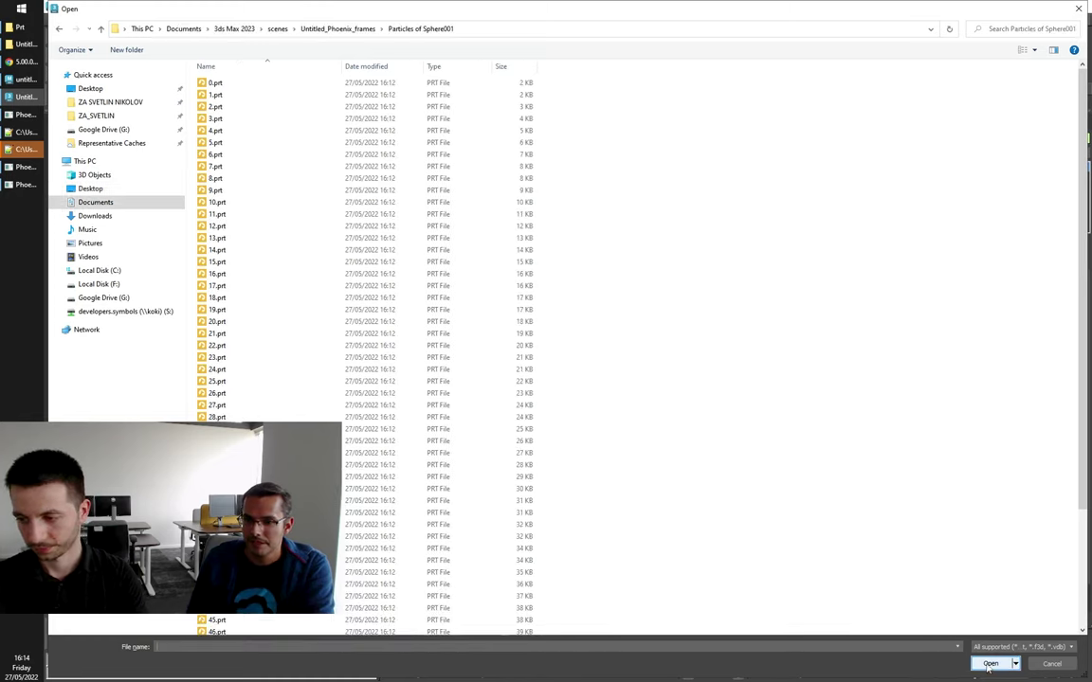
left_click(248, 83)
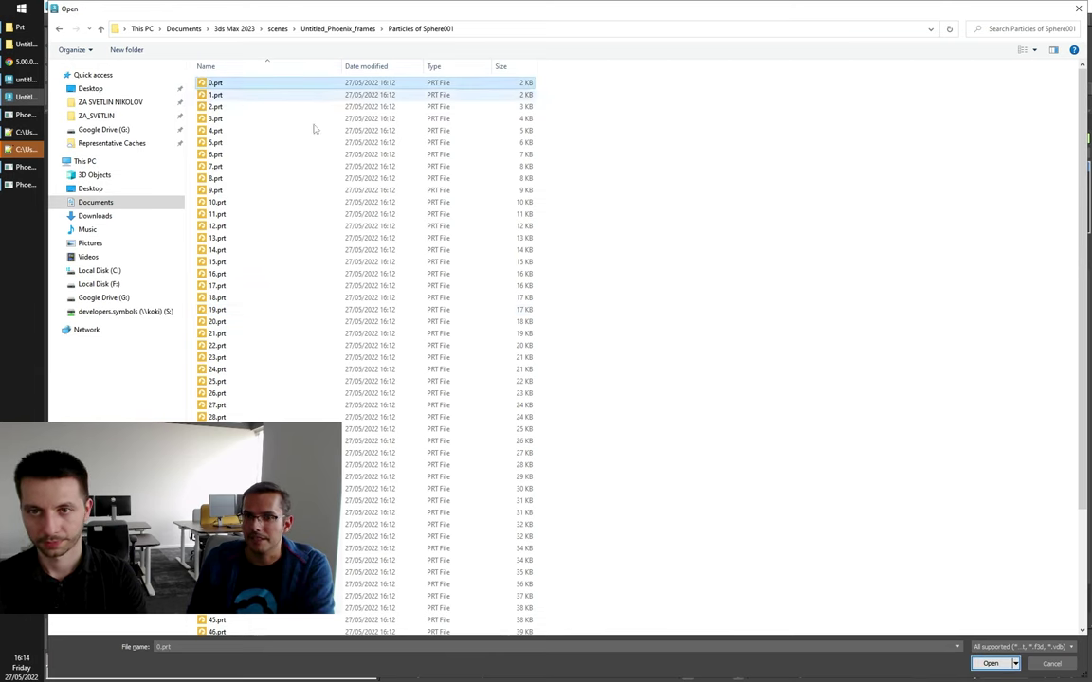
left_click(989, 663)
left_click_drag(178, 622, 431, 622)
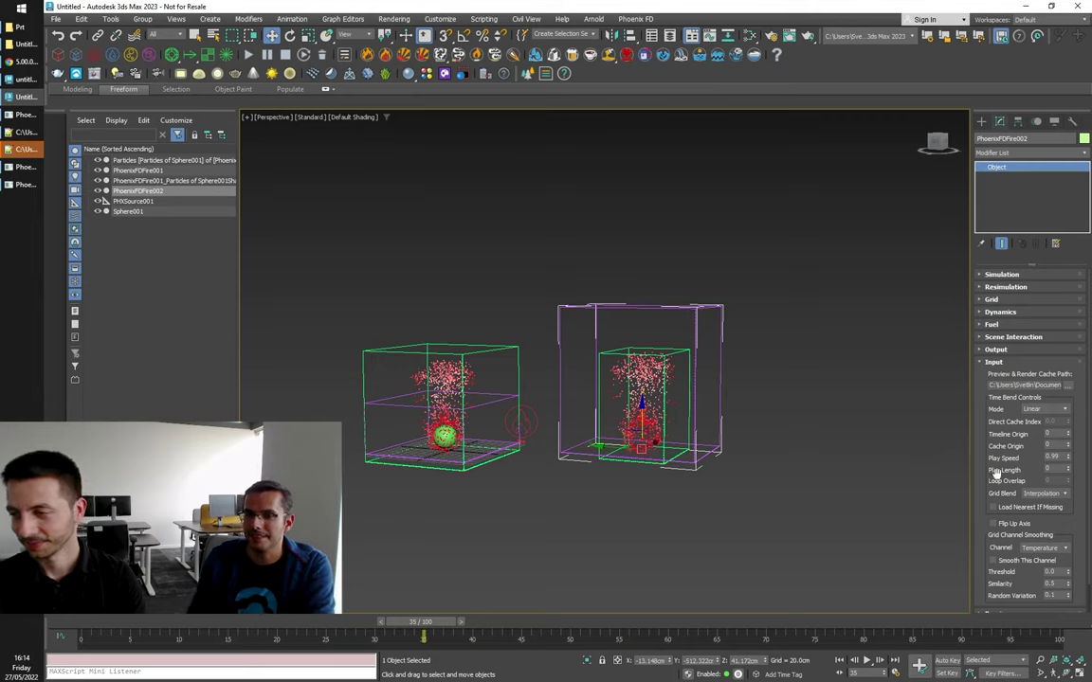
Step: Set PhoenixFDFire002's Play Speed to 0.25 and scrub to frame 37
scroll(1062, 444, "down", 2)
left_click_drag(1067, 438, 1064, 474)
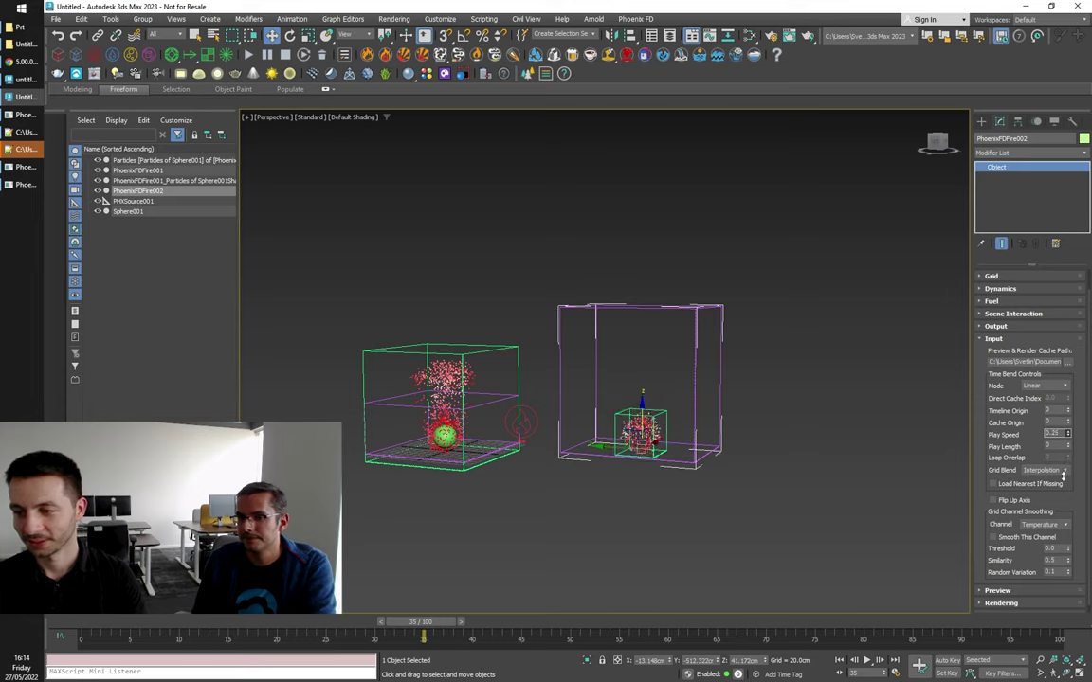
mouse_move(422, 622)
left_mouse_down()
mouse_move(76, 626)
mouse_move(437, 625)
left_mouse_up()
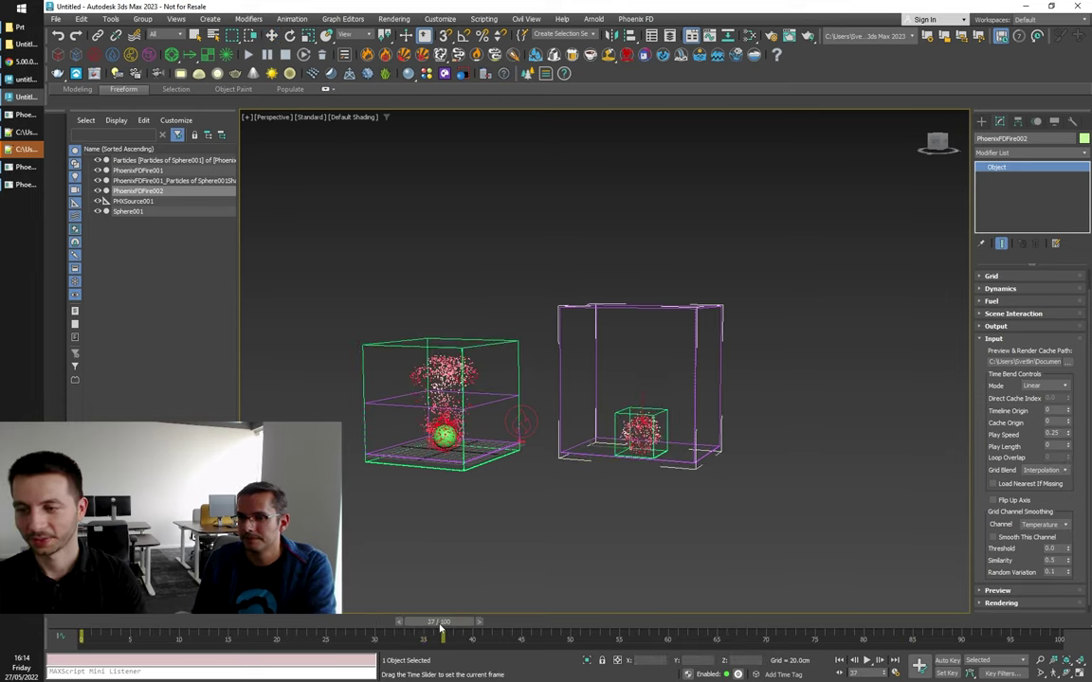
Step: Turn off Show Box in PhoenixFDFire002's Preview settings and hide PhoenixFDFire001
left_click(1000, 339)
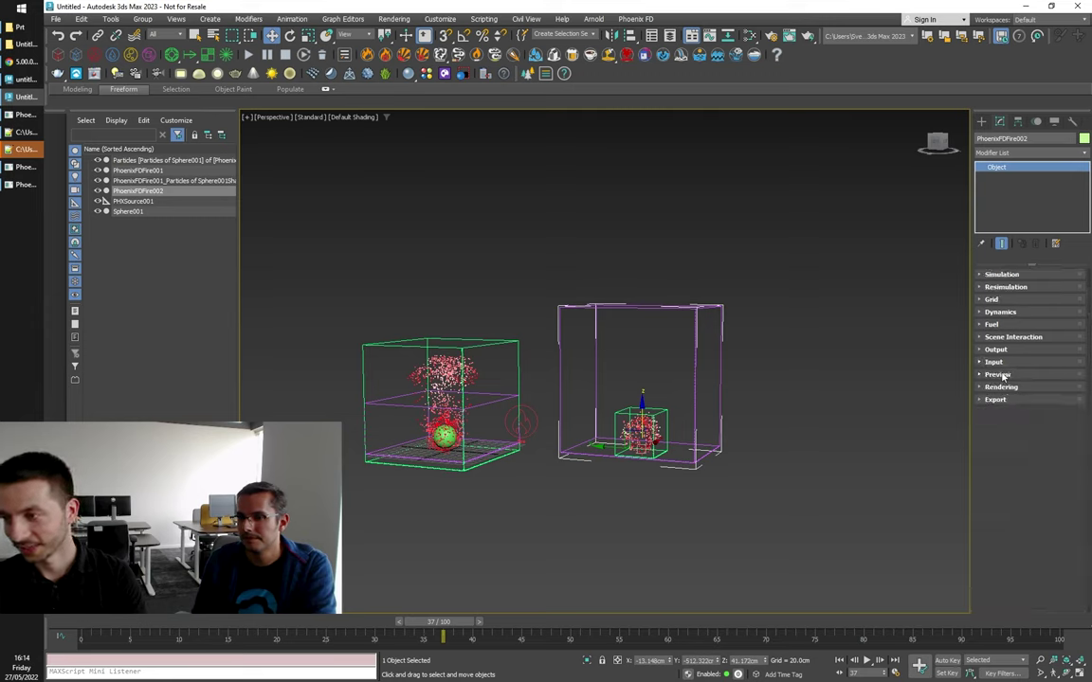
left_click(997, 375)
scroll(983, 412, "down", 5)
left_click_drag(1031, 321, 1012, 453)
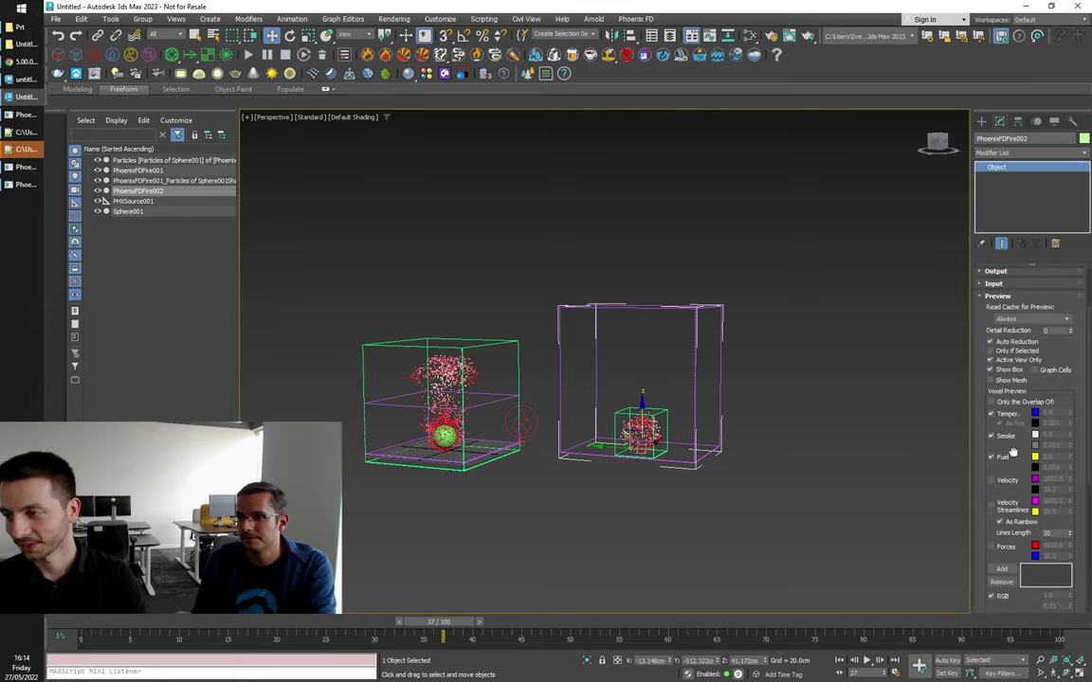
left_click(1011, 372)
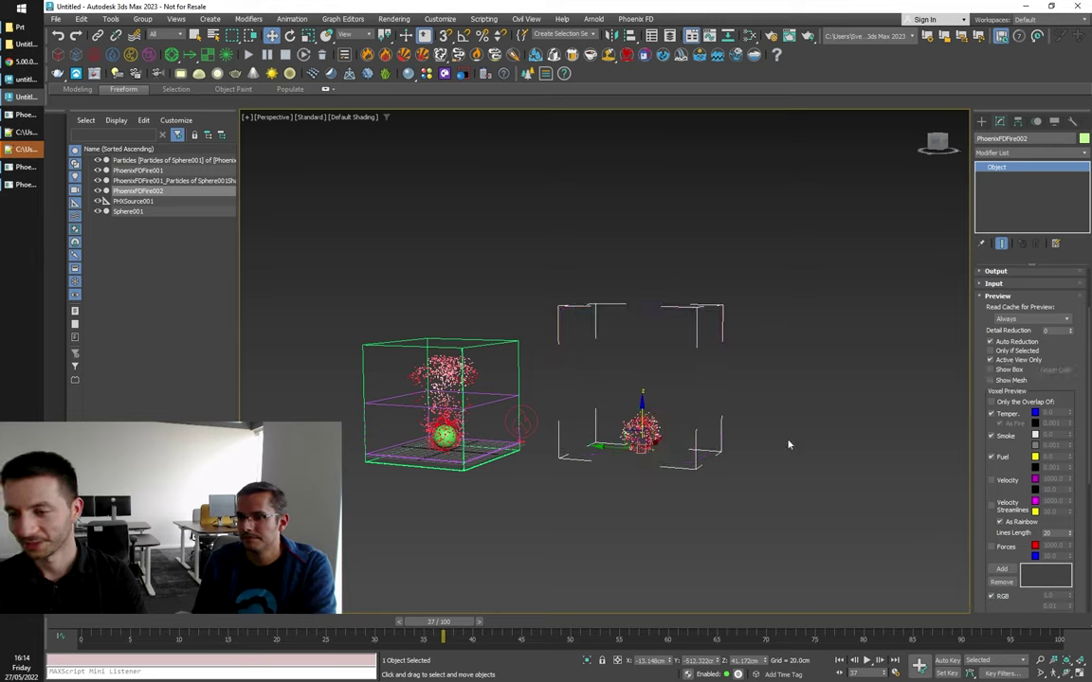
left_click(98, 171)
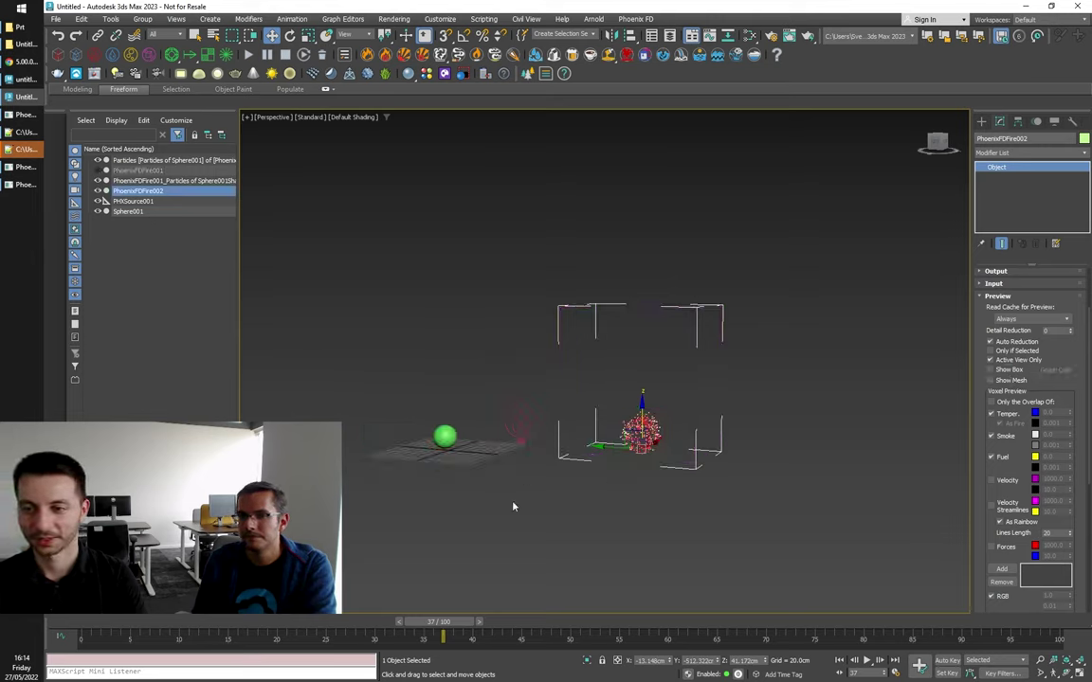
Step: Scrub the slowed particles to frame 89 and examine them up close
left_click_drag(445, 623, 909, 568)
key("w")
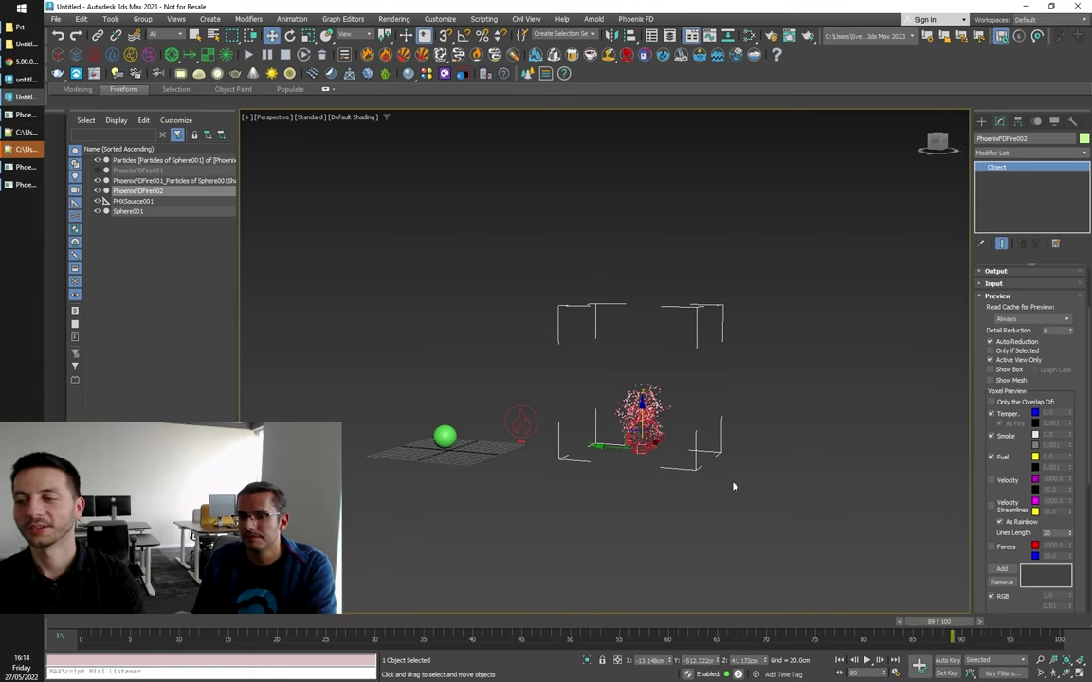
scroll(680, 407, "up", 5)
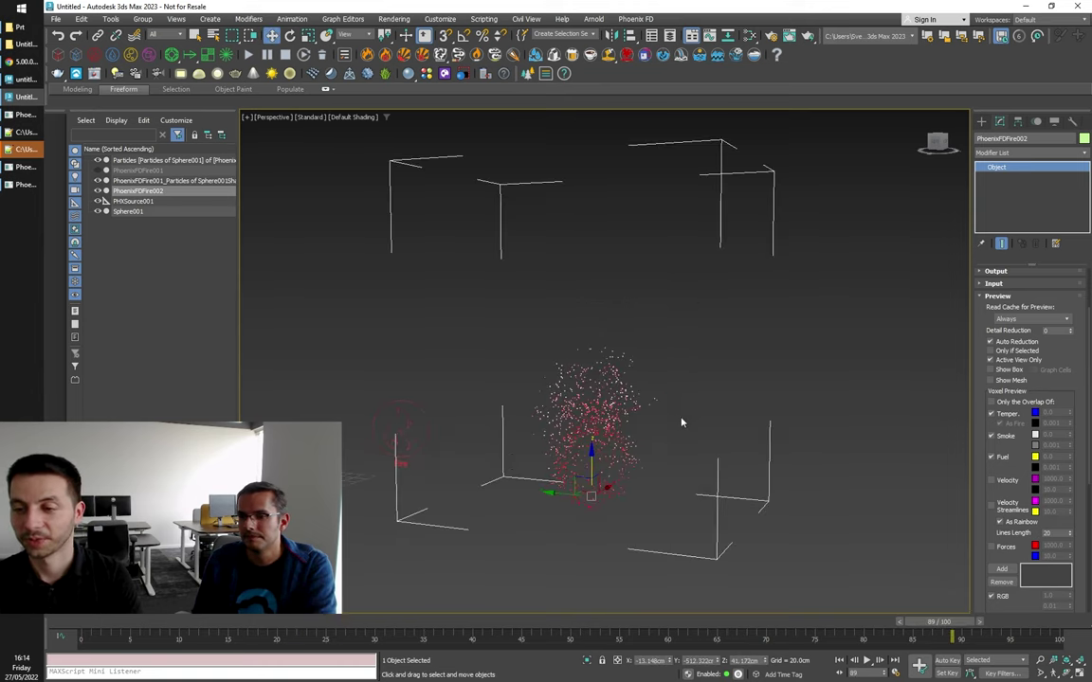
scroll(680, 408, "down", 4)
scroll(692, 332, "up", 4)
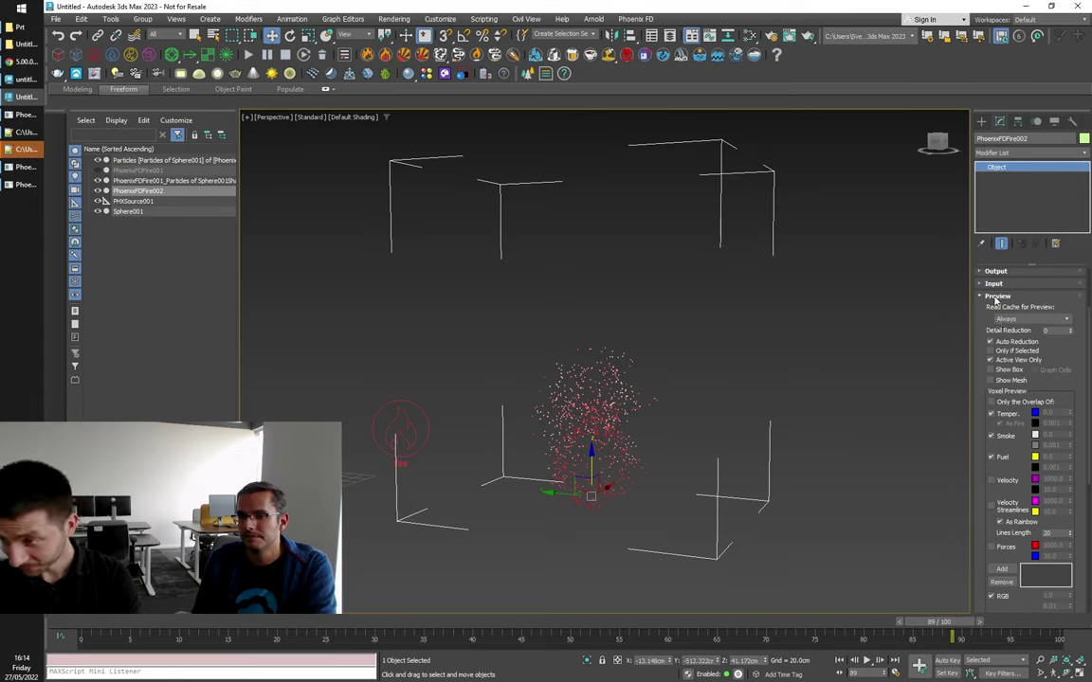
Step: Set PhoenixFDFire002's Play Speed to 0.39 and scrub the timeline through to frame 100
left_click(993, 299)
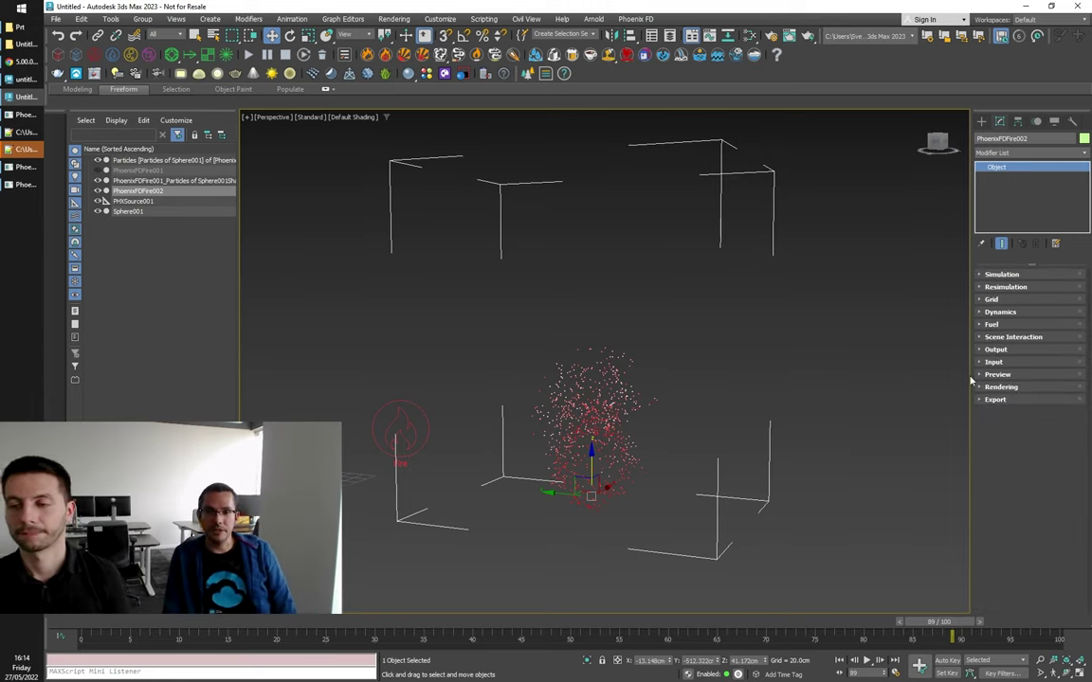
left_click(993, 361)
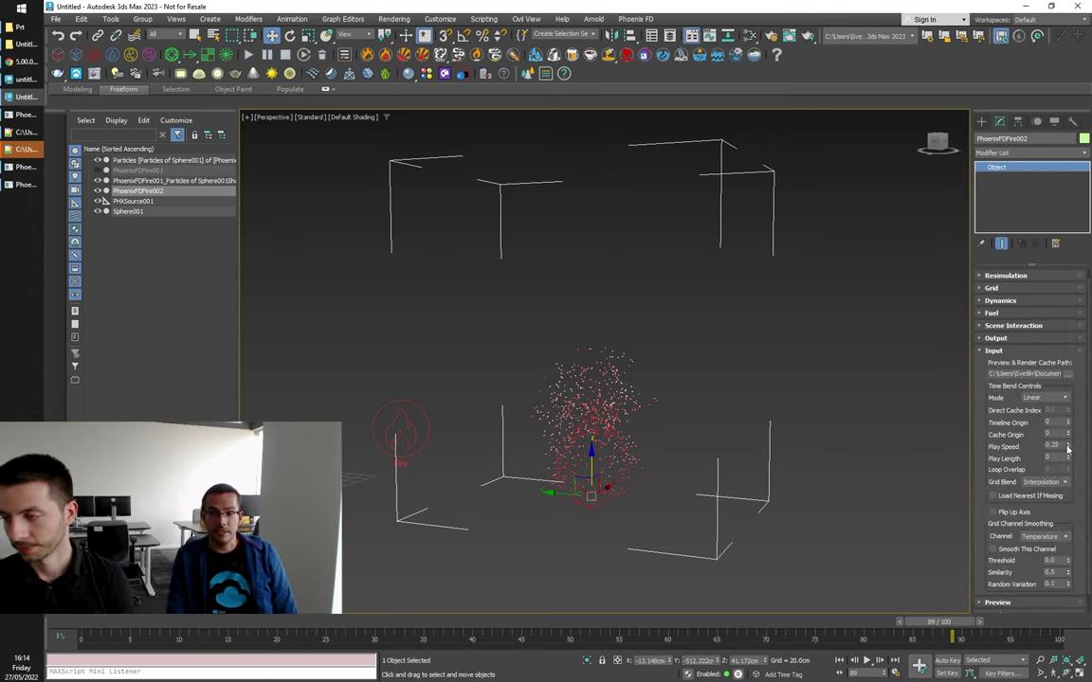
left_click_drag(1067, 446, 1070, 432)
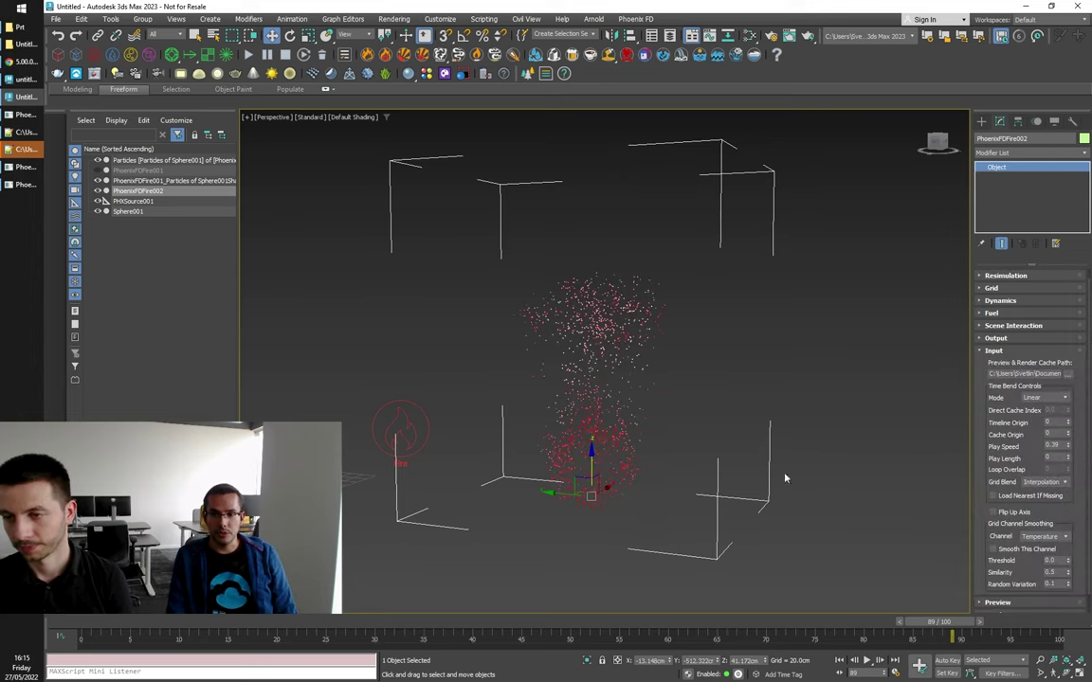
left_click_drag(247, 625, 1059, 643)
key("w")
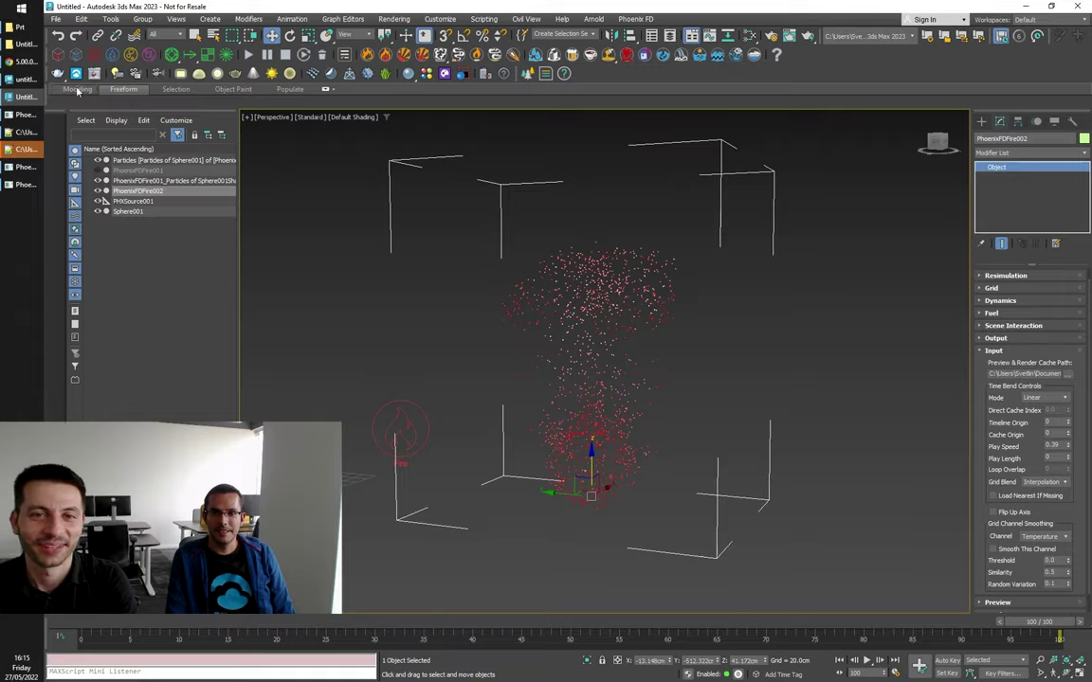
Step: Switch to Chrome and look through the new features on the Phoenix 5.00.00 change log page
left_click(20, 60)
scroll(369, 367, "down", 4)
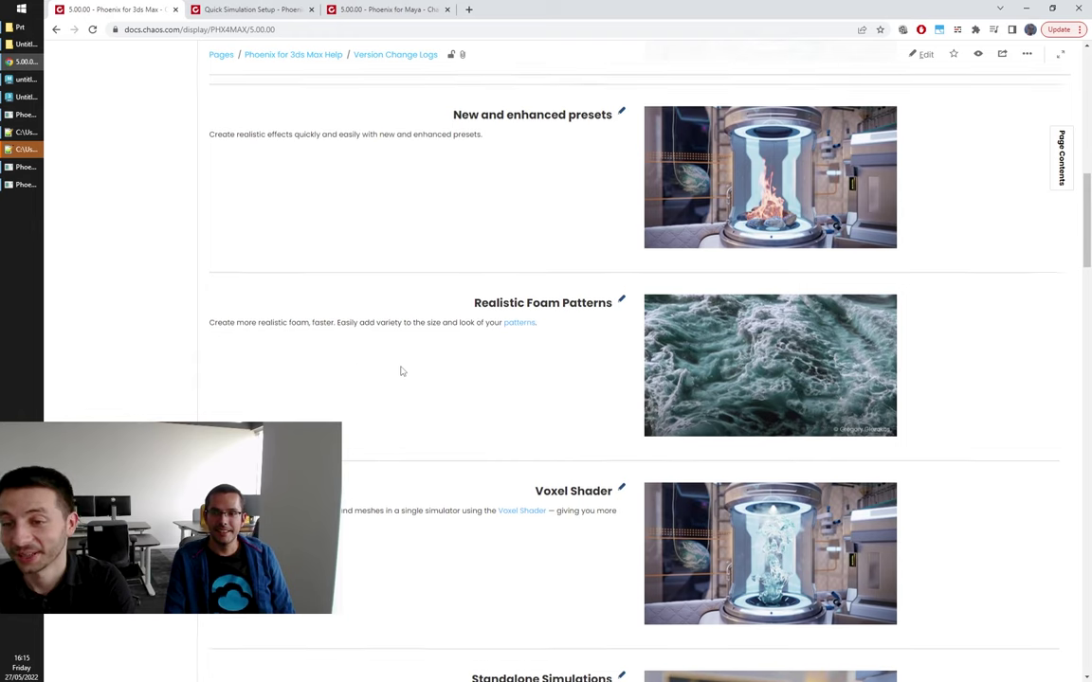
Step: Switch to 3ds Max and reset the scene without saving the particle setup
scroll(375, 373, "up", 2)
scroll(373, 376, "down", 2)
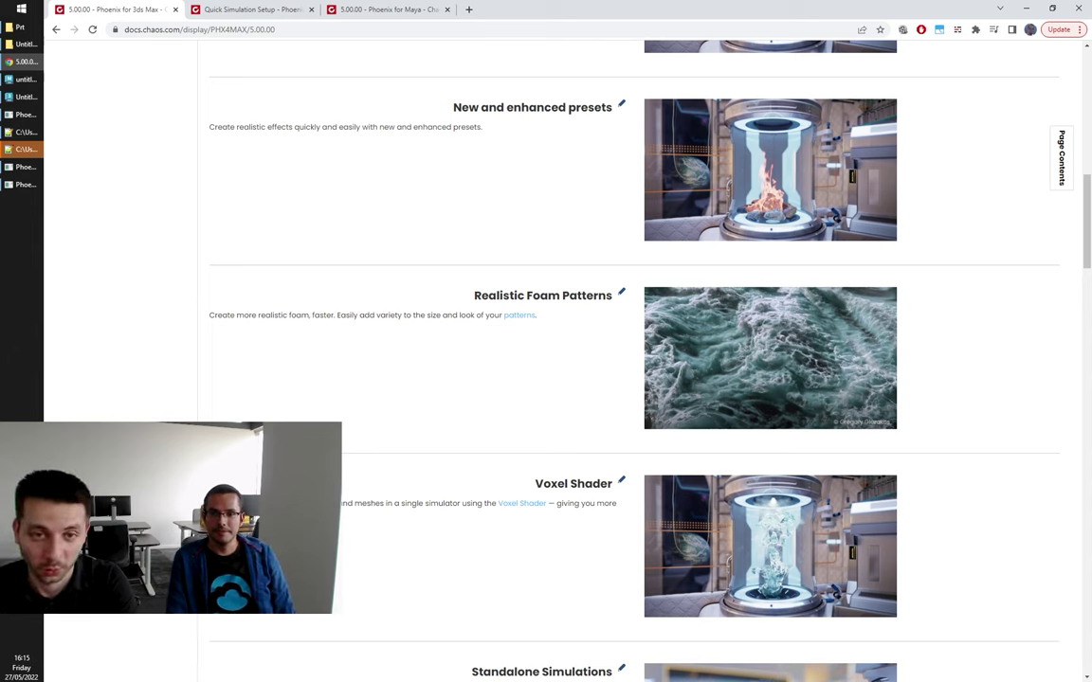
left_click(24, 97)
scroll(426, 327, "down", 3)
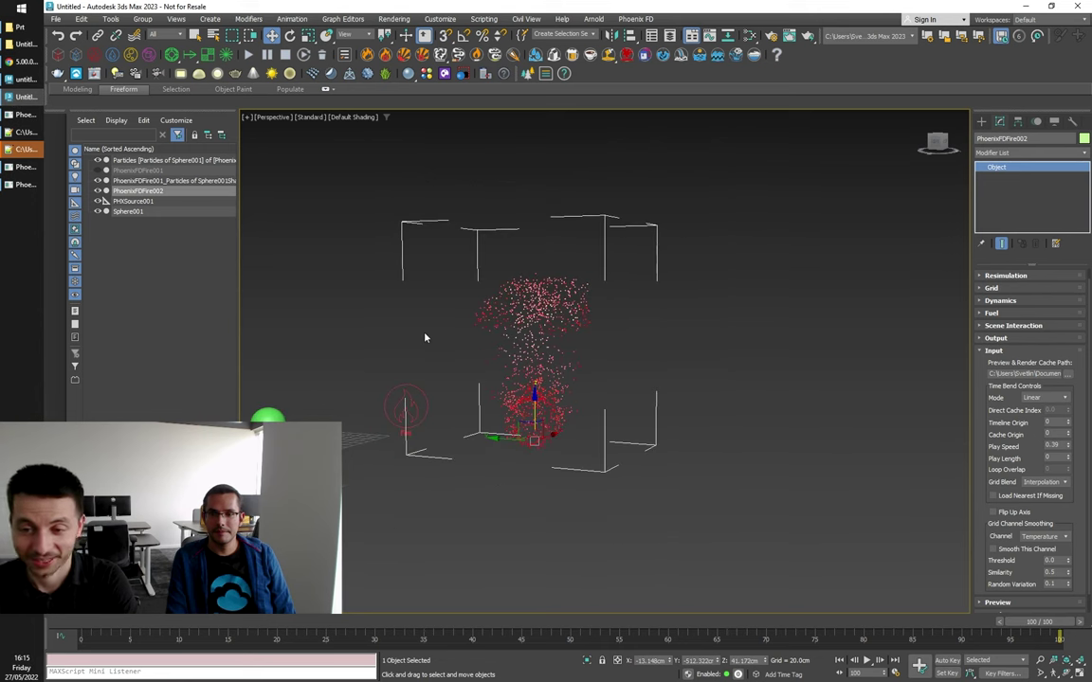
middle_click_drag(439, 351, 535, 419, "alt")
left_click(56, 19)
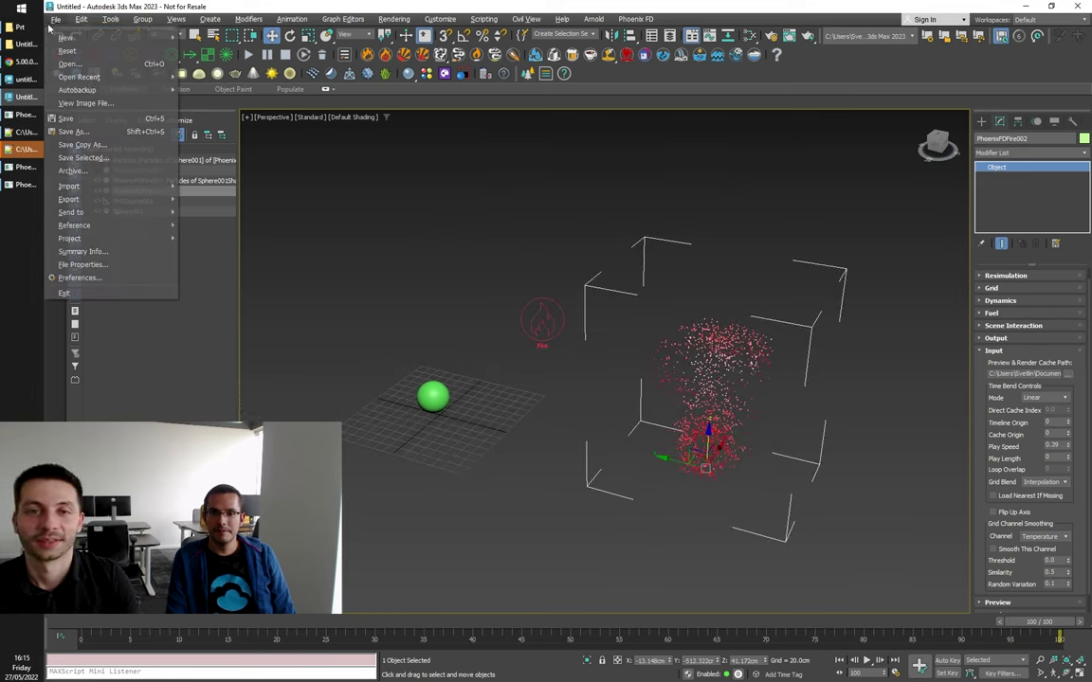
left_click(88, 53)
left_click(565, 362)
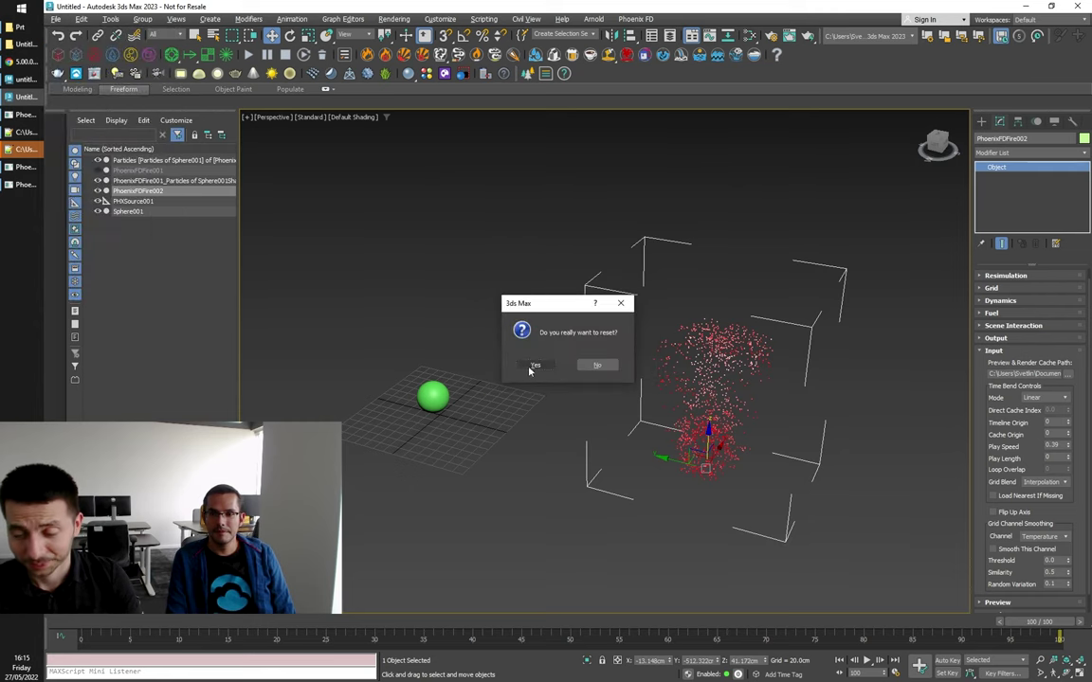
left_click(532, 367)
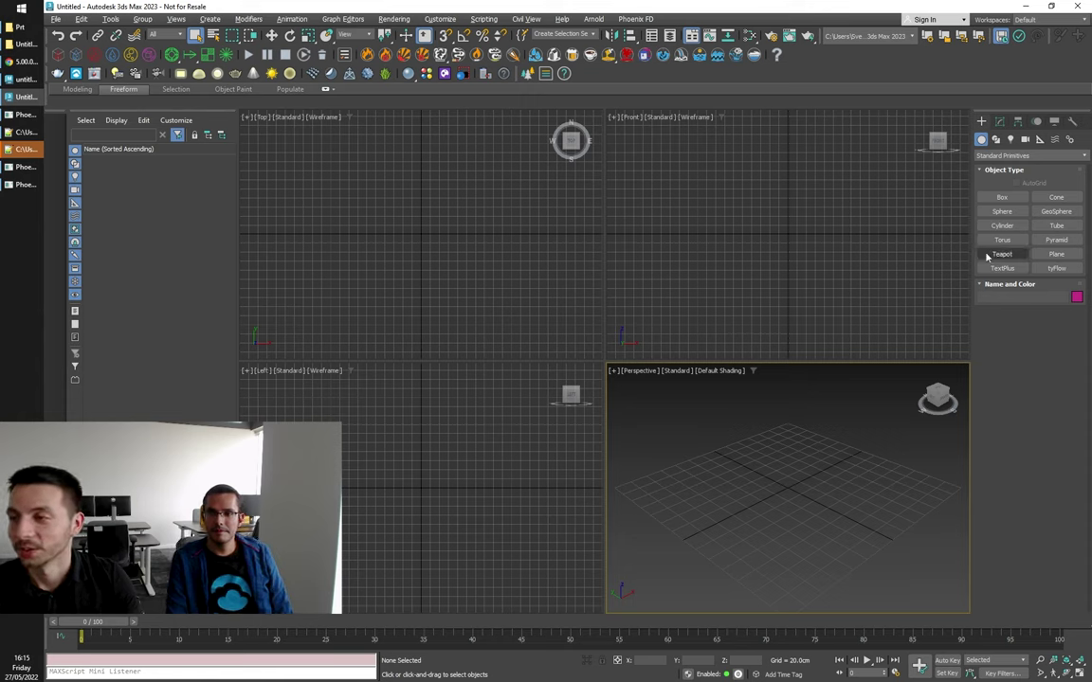
Step: Create a Phoenix liquid simulator about 260 × 272 × 236 cm over the grid in the Perspective view and maximize that view
left_click(75, 55)
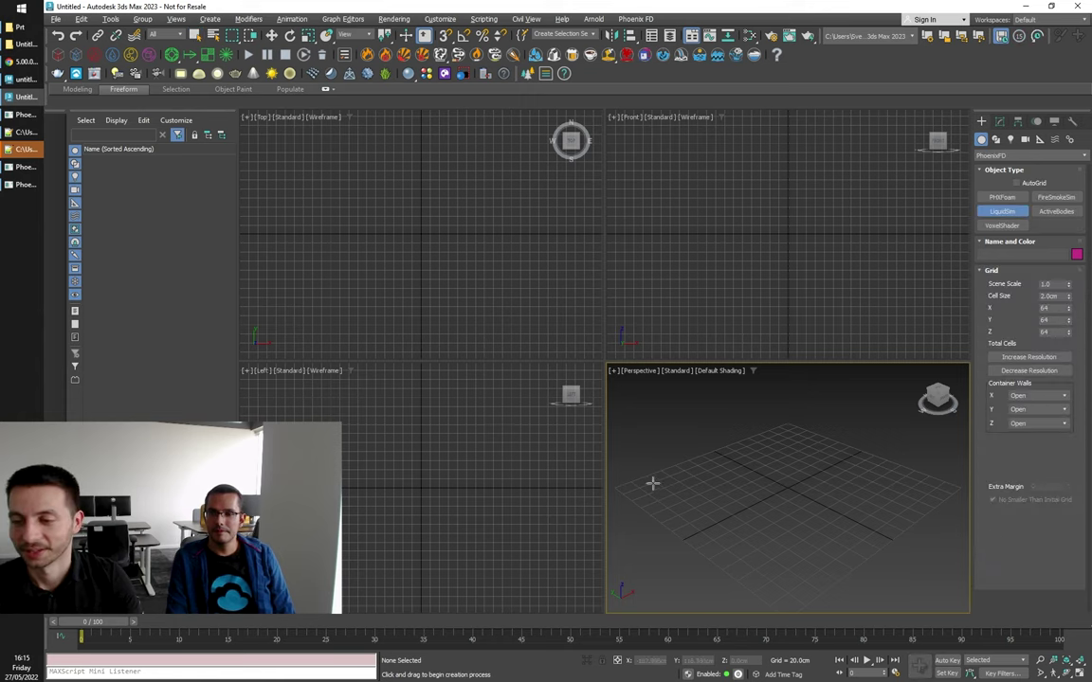
left_click_drag(632, 489, 967, 493)
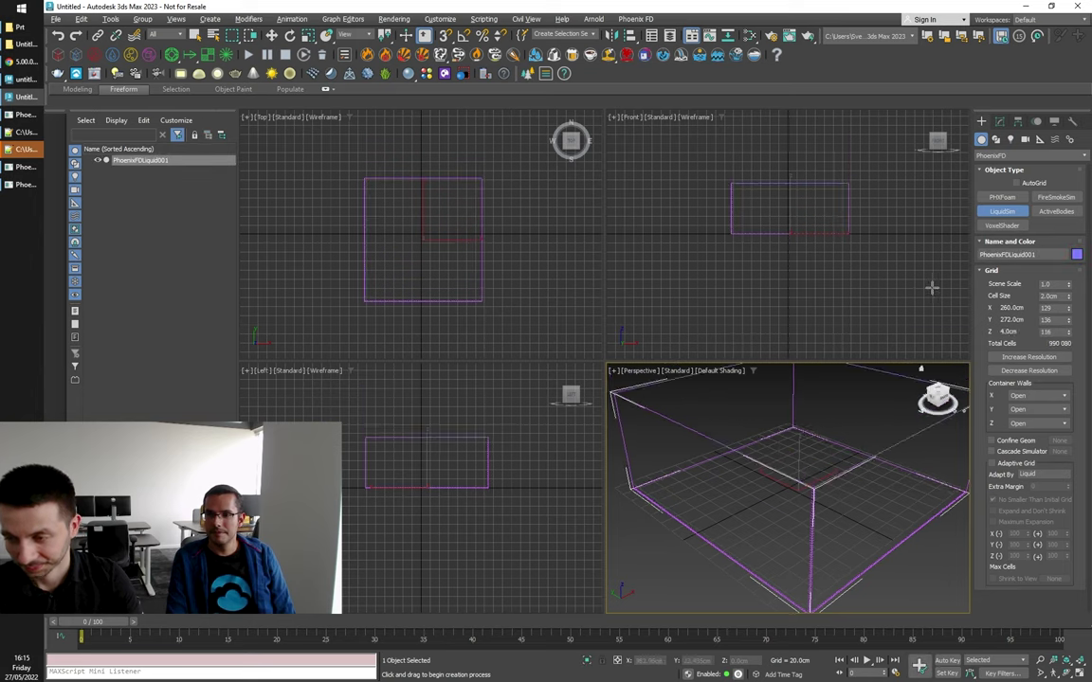
key("alt+w")
scroll(758, 441, "down", 5)
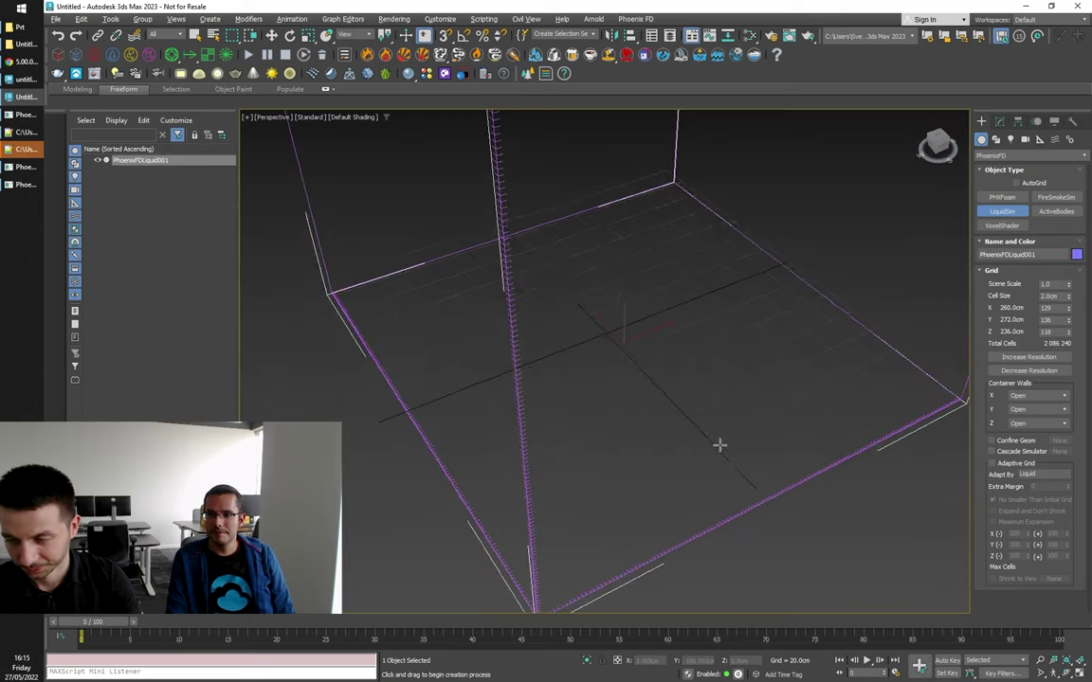
middle_click_drag(722, 432, 669, 429, "alt")
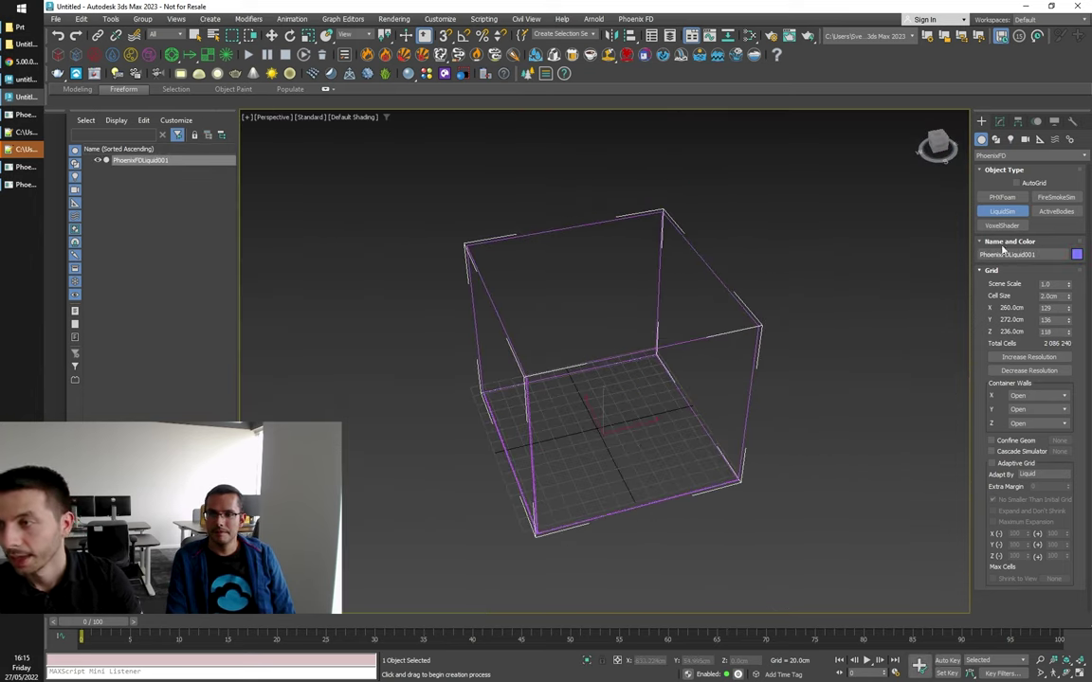
Step: Decrease the liquid simulator's grid resolution to a cell size of 3.125 cm
left_click(999, 122)
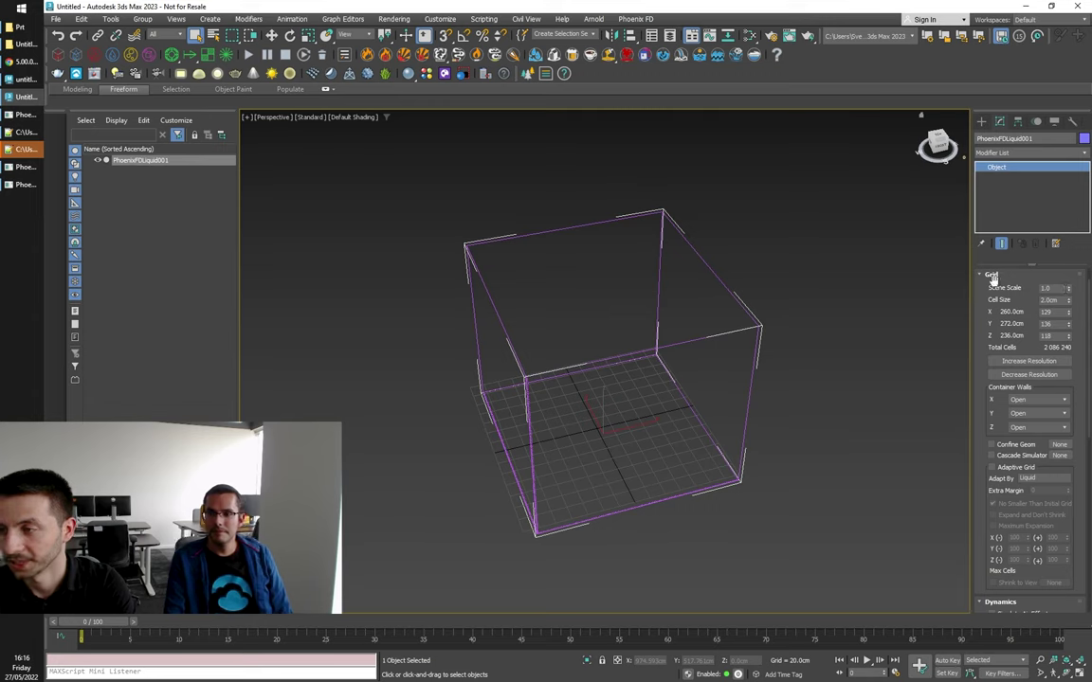
left_click(1026, 394)
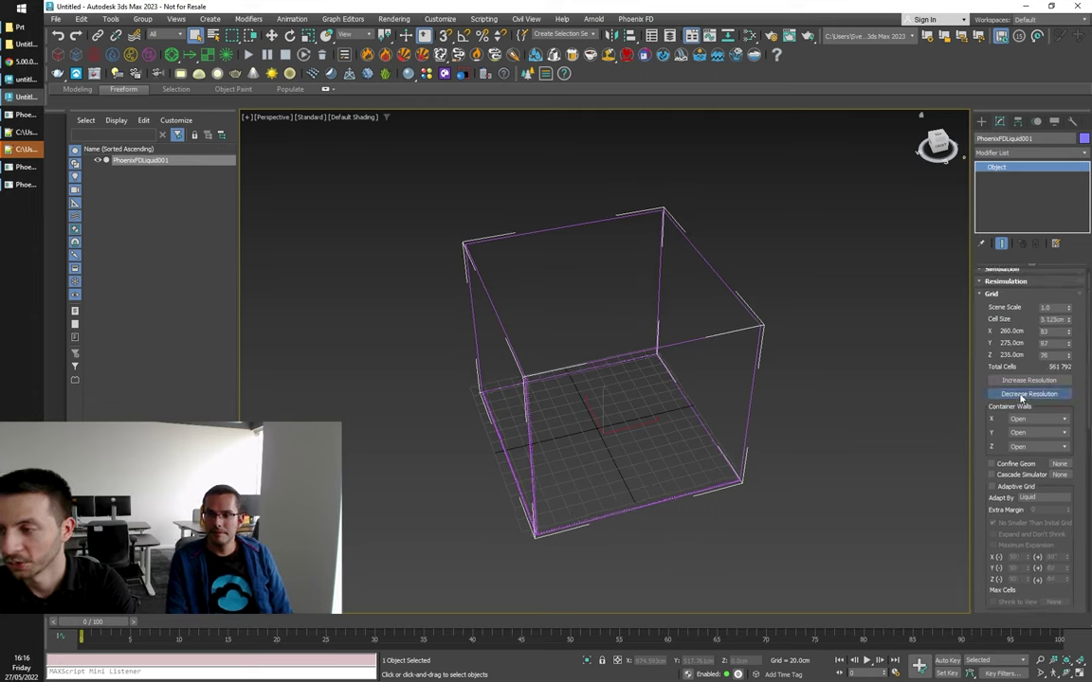
left_click(1026, 394)
left_click_drag(1007, 345, 1005, 349)
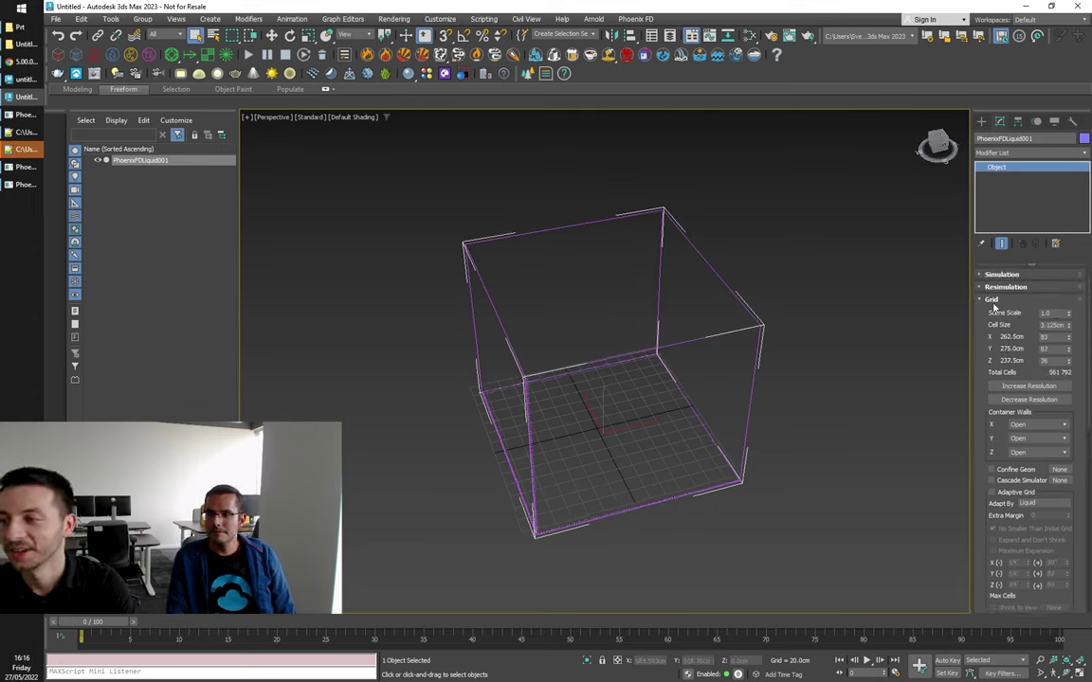
Step: Enable Initial Fill Up in the liquid simulator's Dynamics settings
left_click(994, 300)
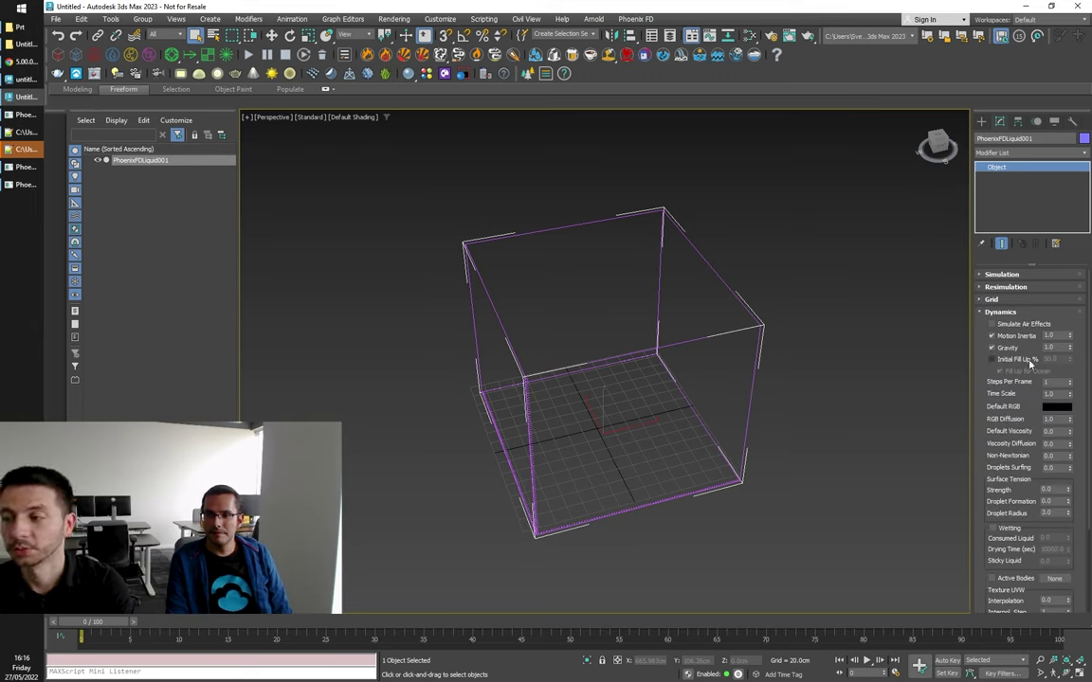
left_click(991, 359)
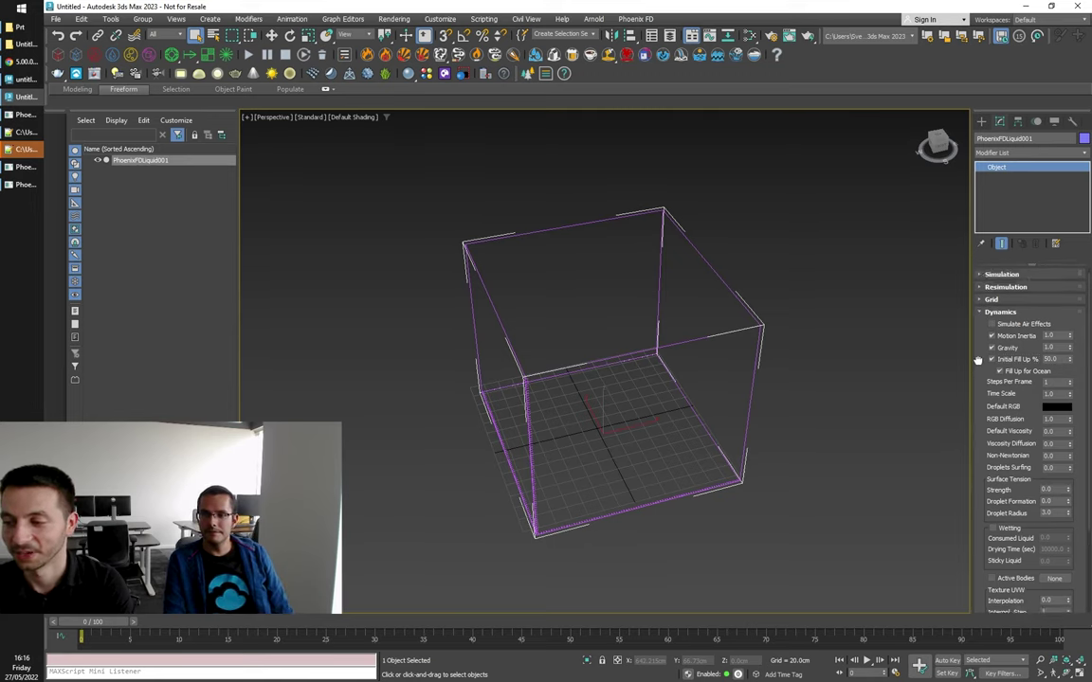
left_click(992, 314)
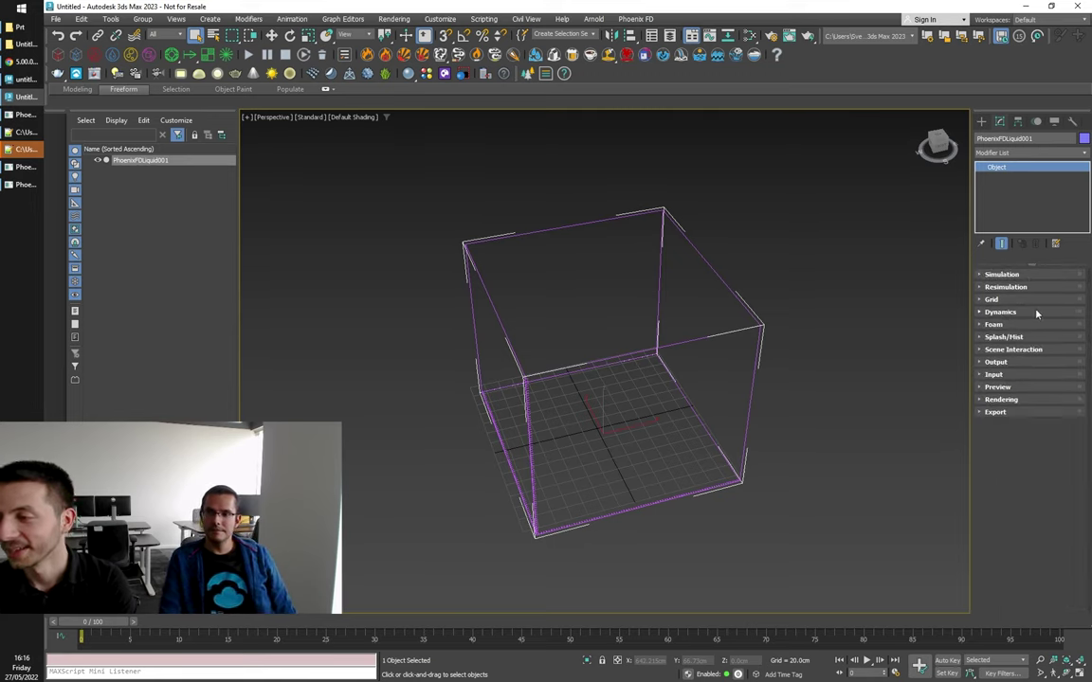
Step: Enable foam on the liquid simulator and create a Particle Shader for it
left_click(989, 324)
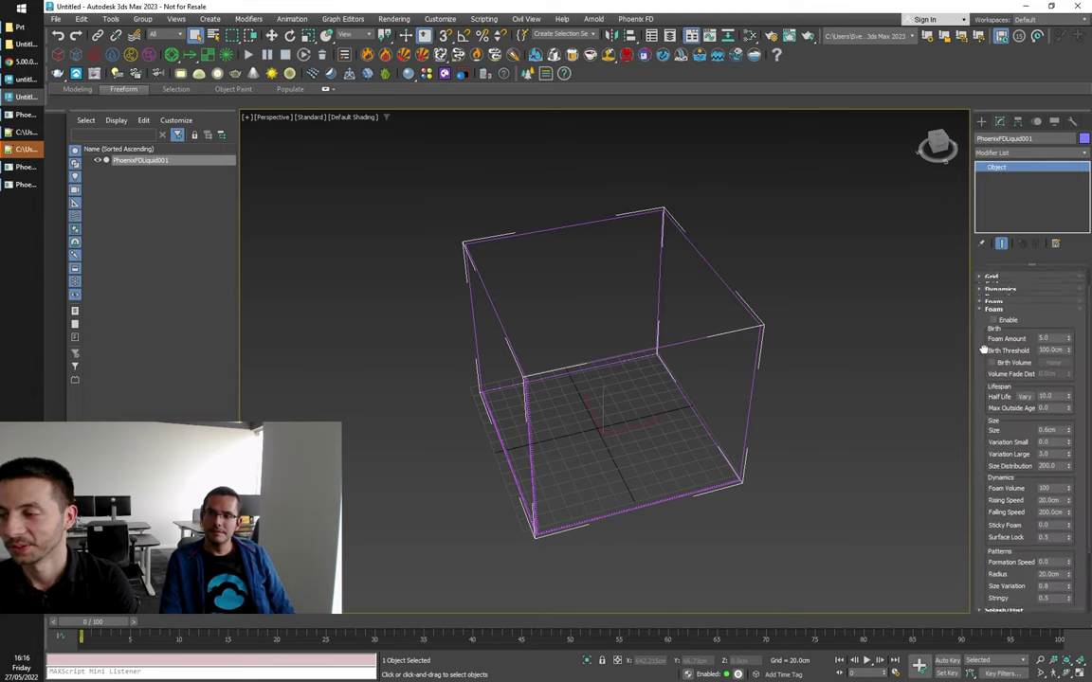
left_click(994, 320)
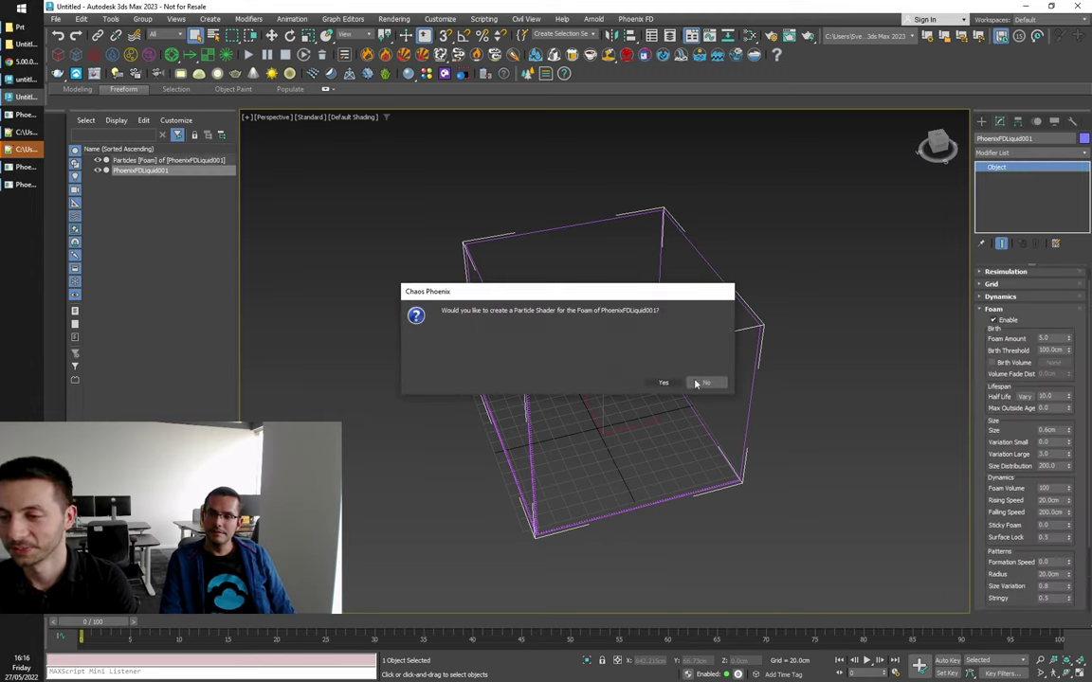
left_click(663, 383)
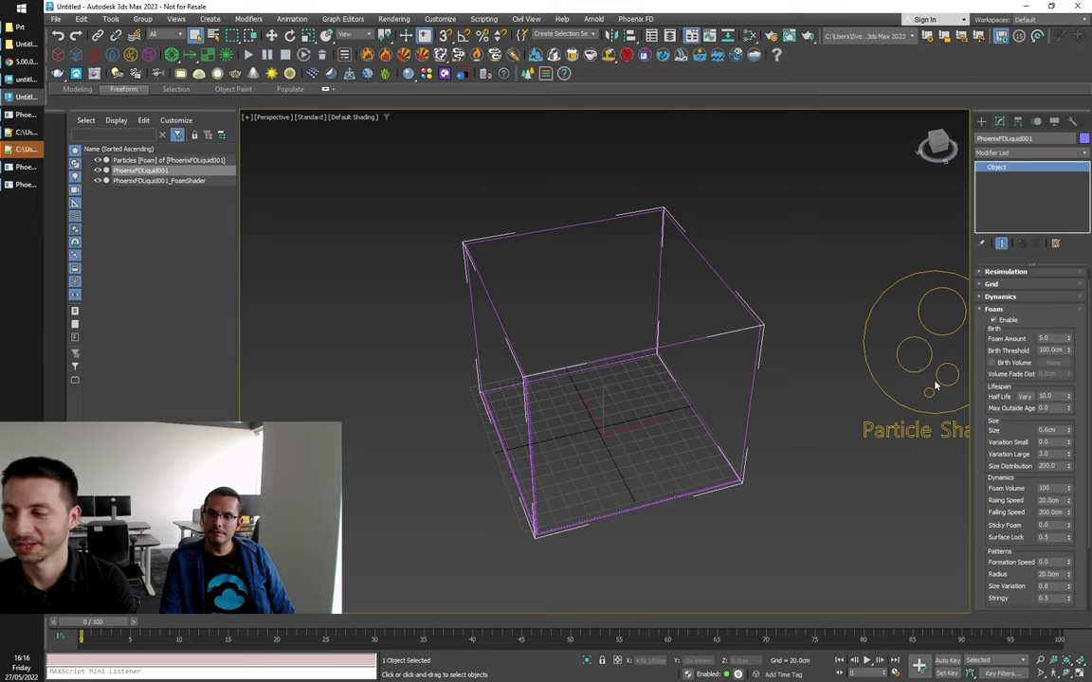
left_click_drag(1013, 476, 1010, 493)
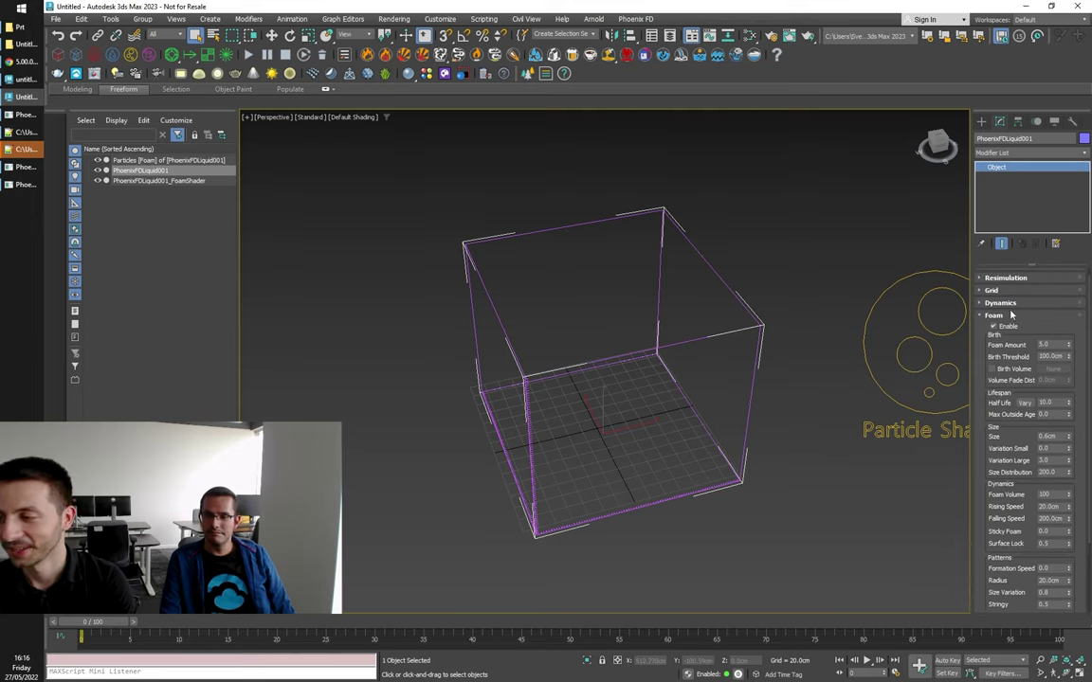
left_click(1008, 316)
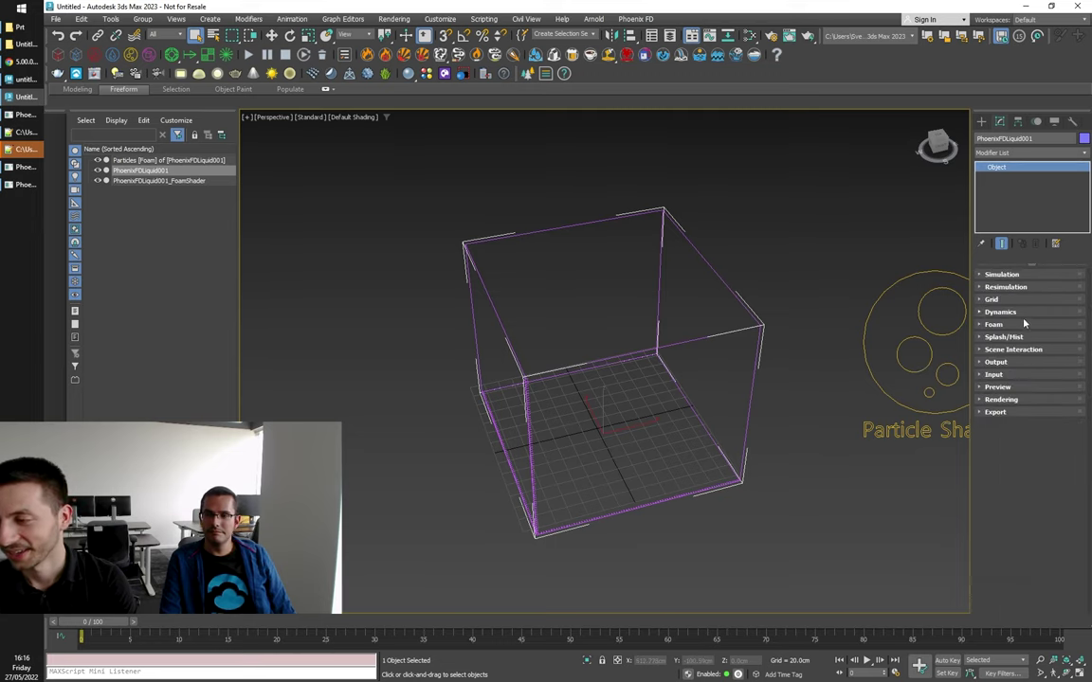
Step: Turn on Show Mesh in the liquid simulator's Preview settings
left_click(984, 386)
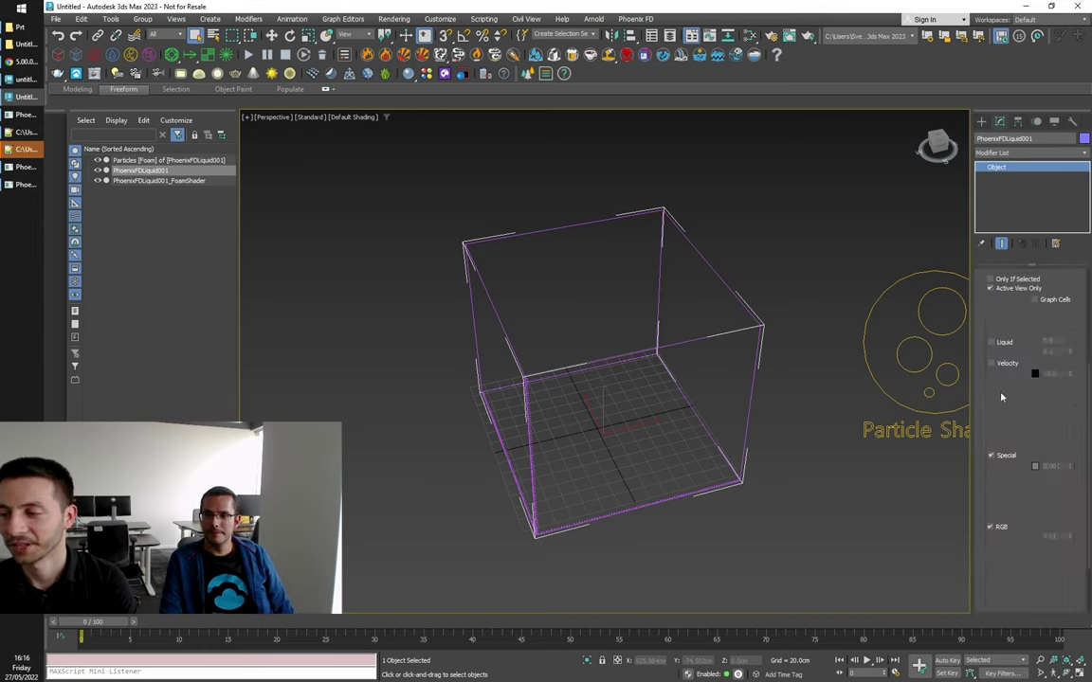
scroll(977, 373, "up", 2)
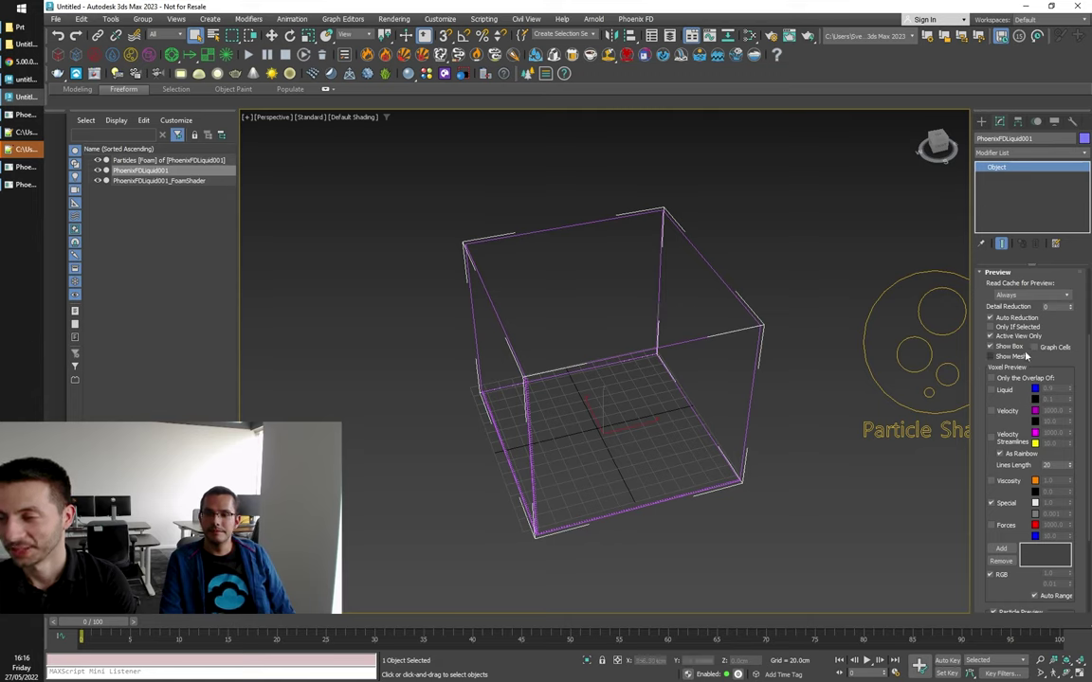
scroll(1063, 379, "up", 1)
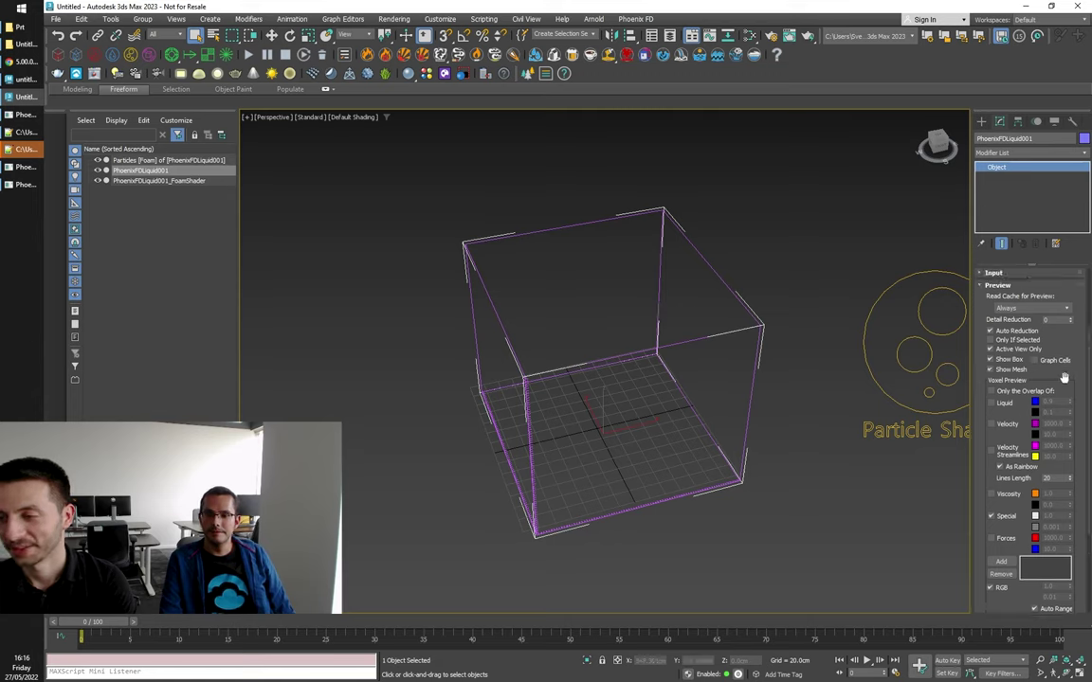
left_click(1008, 286)
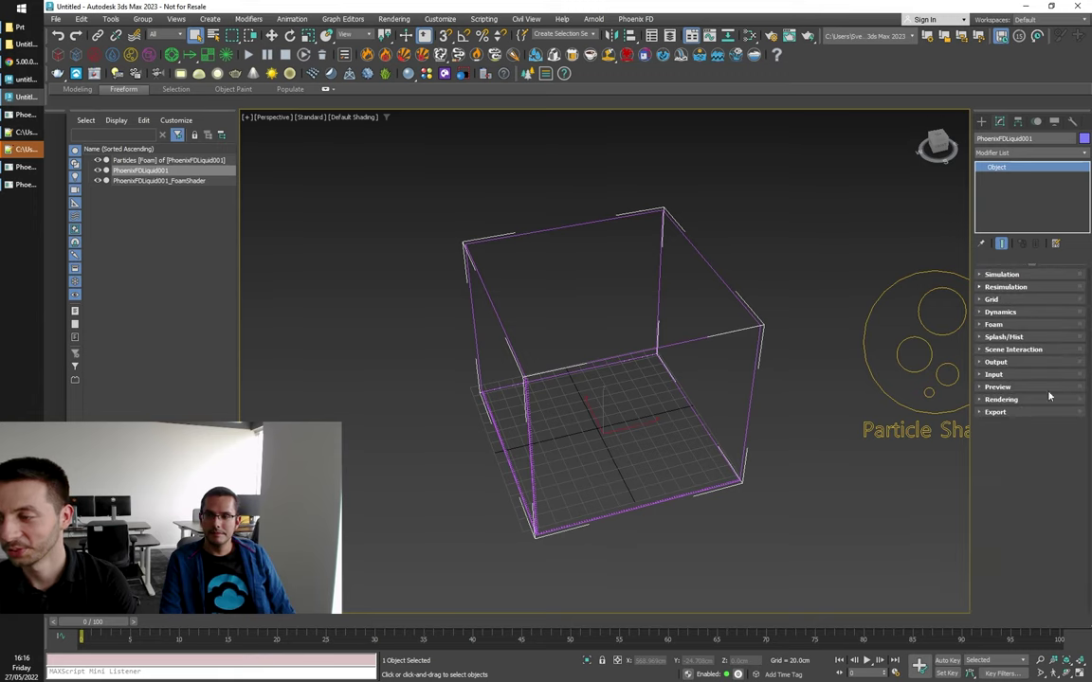
Step: Set the simulator's rendering mode to Cap Mesh, enable Pure Ocean, and inspect the resulting surface from several angles
left_click(1002, 400)
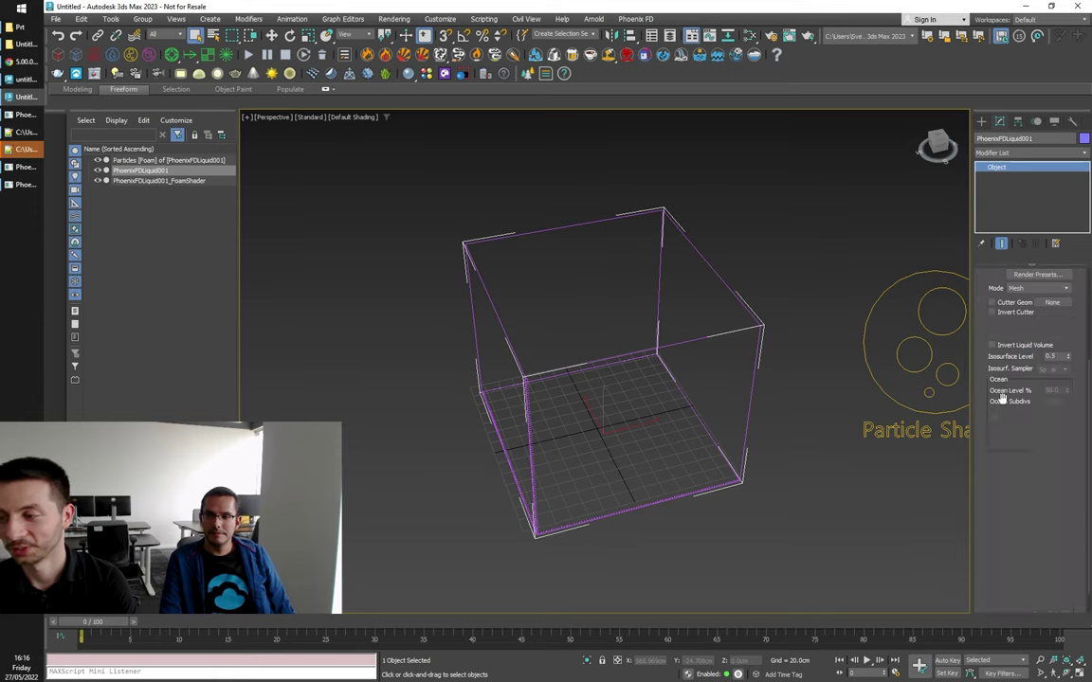
left_click(1020, 290)
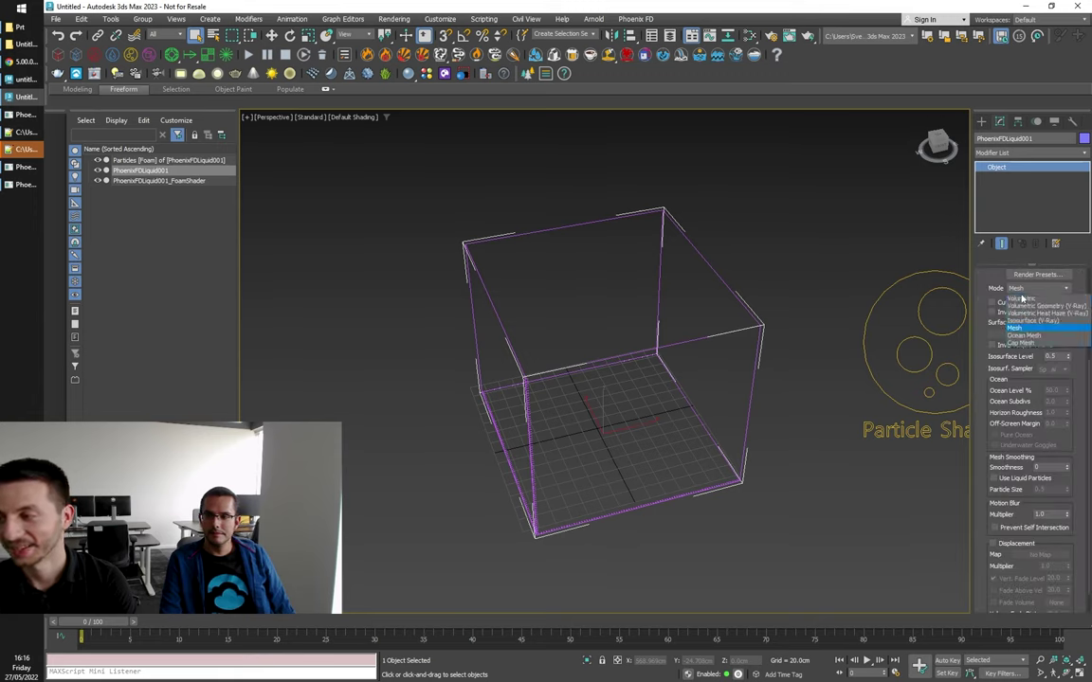
left_click(1030, 343)
left_click(1018, 437)
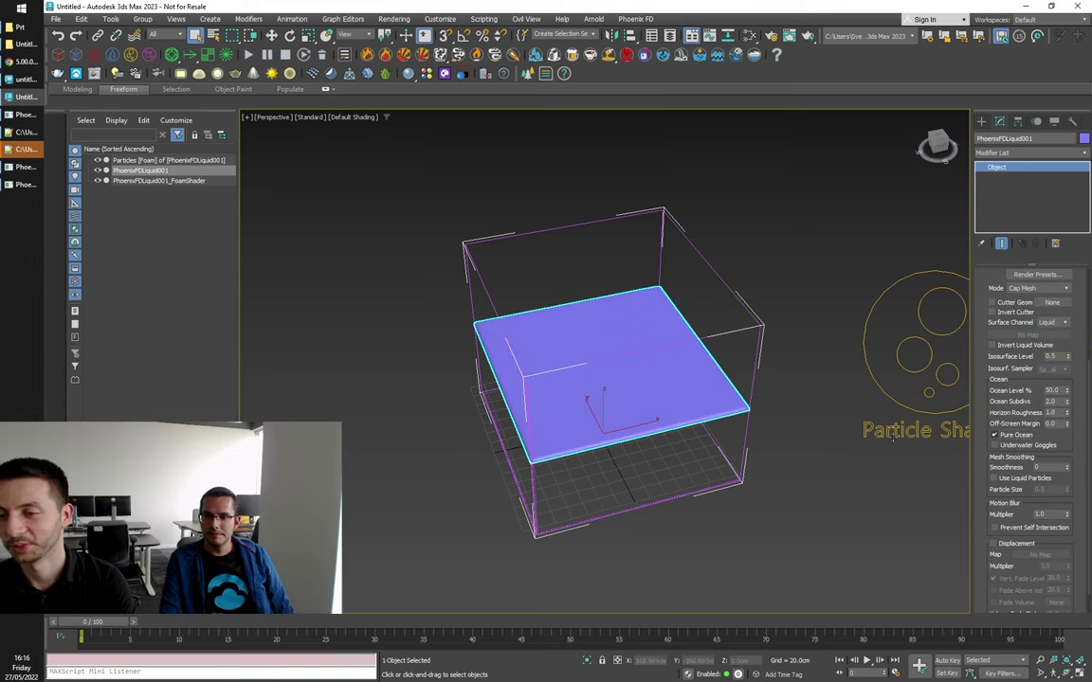
middle_click_drag(816, 410, 767, 388, "alt")
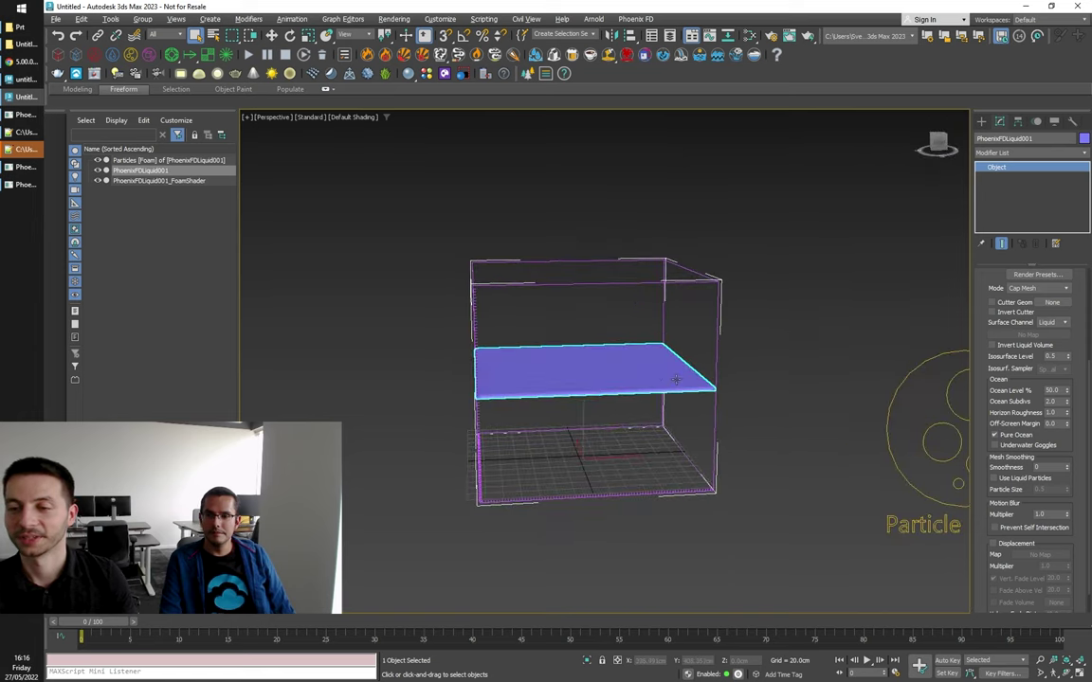
middle_click_drag(675, 379, 673, 387, "alt")
middle_click_drag(575, 408, 580, 419, "alt")
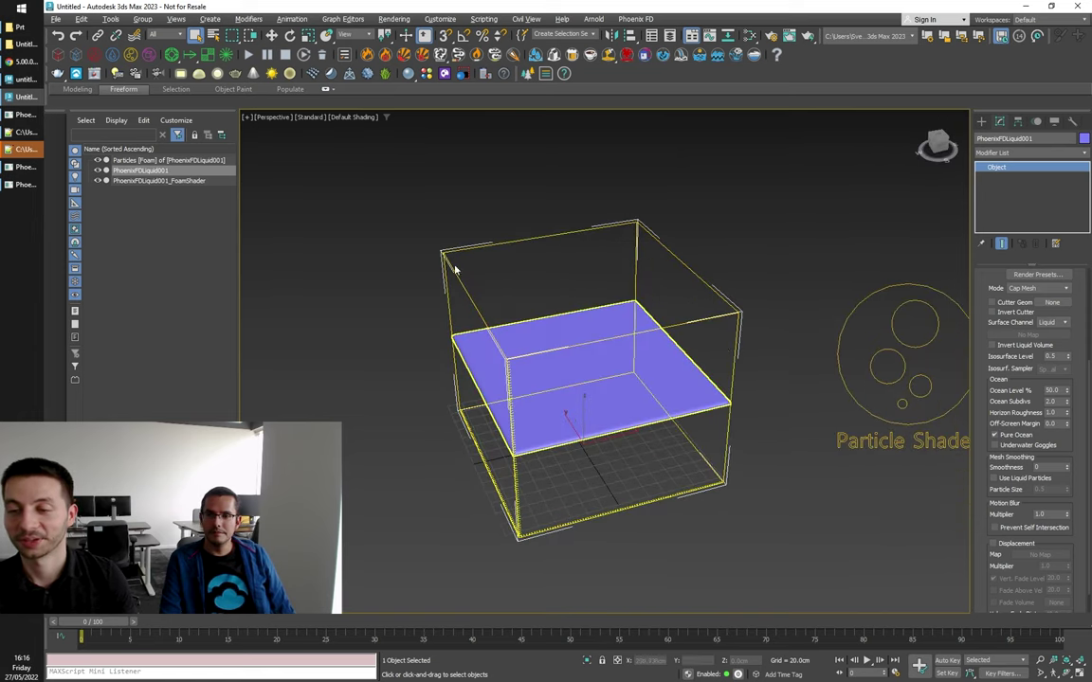
middle_click_drag(455, 270, 704, 483, "alt")
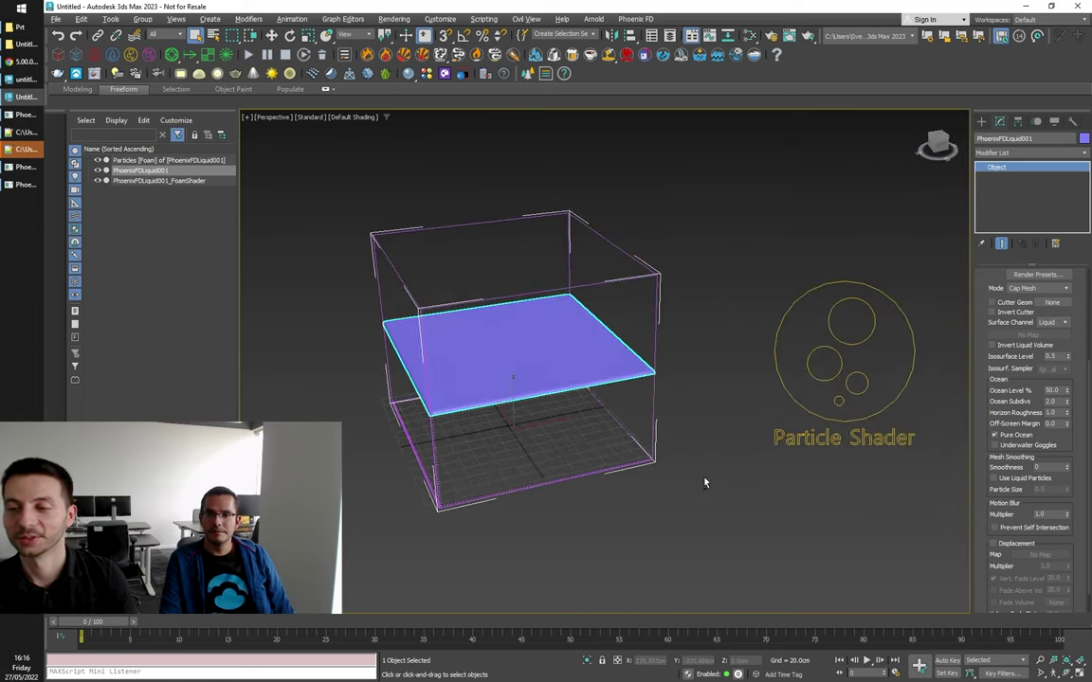
Step: Create a standard primitive box about 310 × 286 cm and 14 cm high, covering the liquid simulator's footprint
left_click(981, 121)
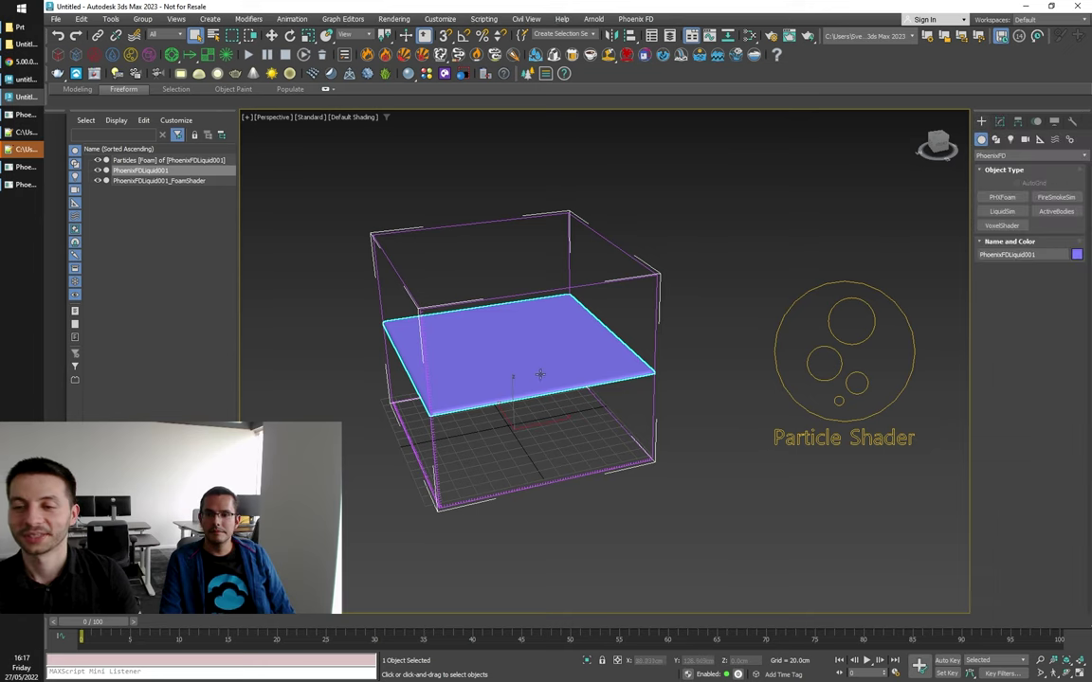
middle_click_drag(581, 426, 577, 434, "alt")
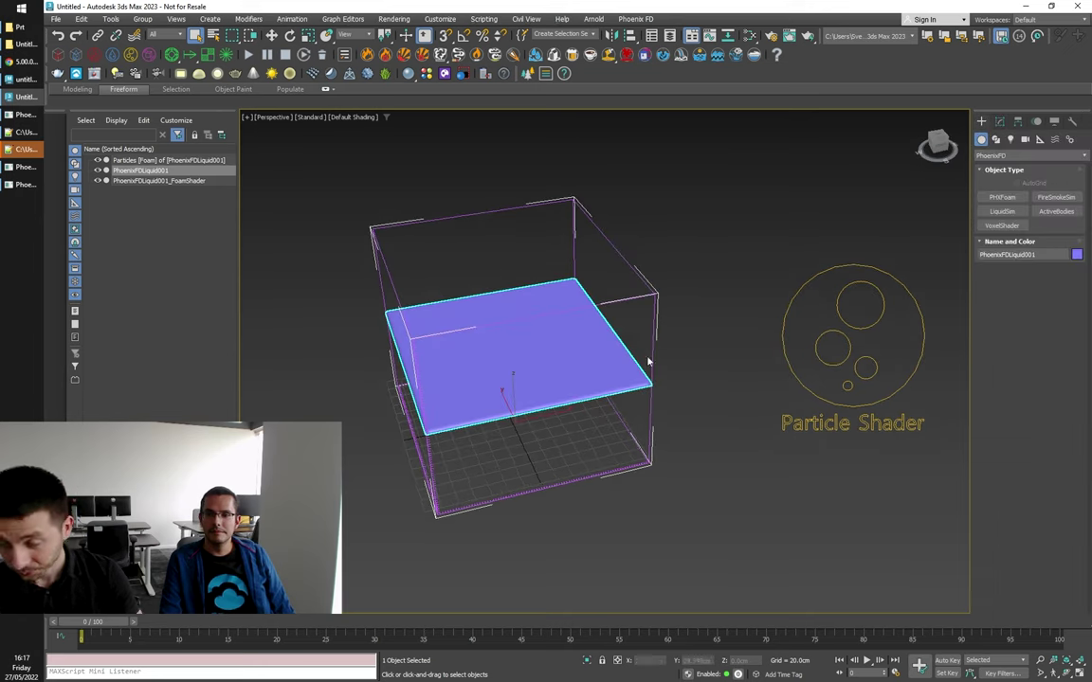
middle_click_drag(507, 496, 512, 451, "alt")
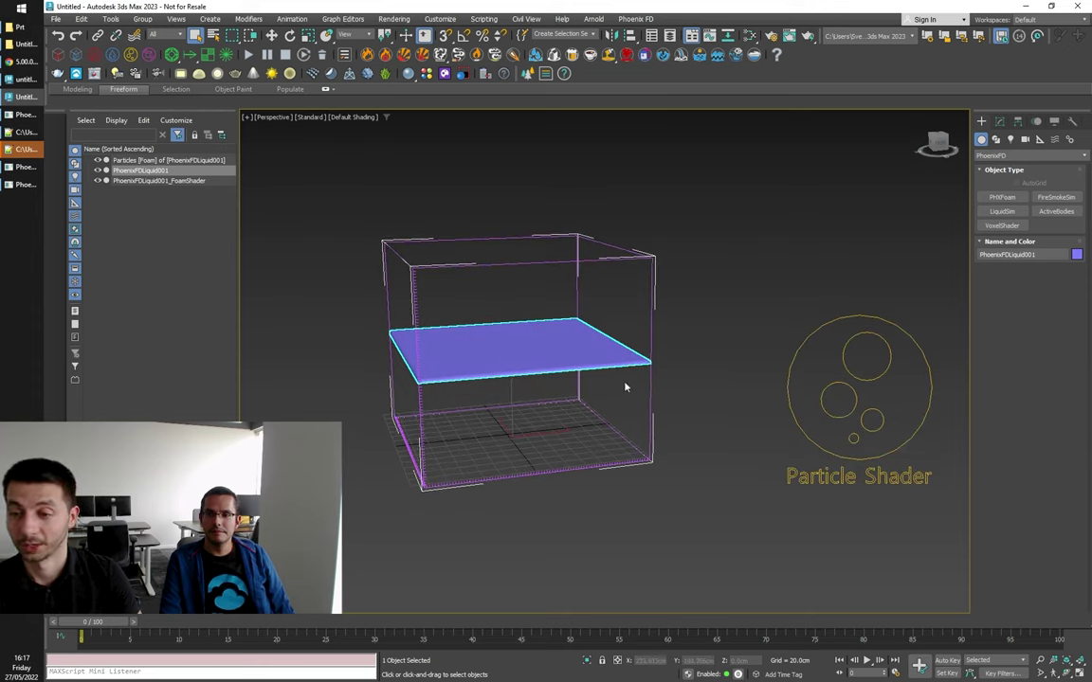
left_click(995, 155)
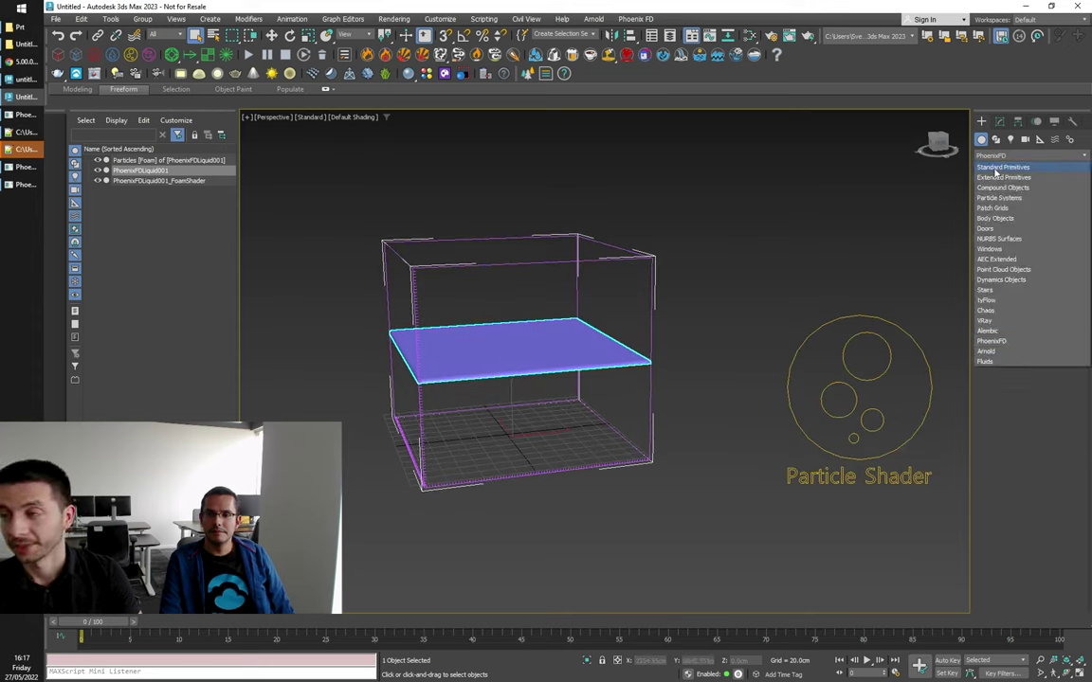
left_click(995, 168)
left_click(1002, 197)
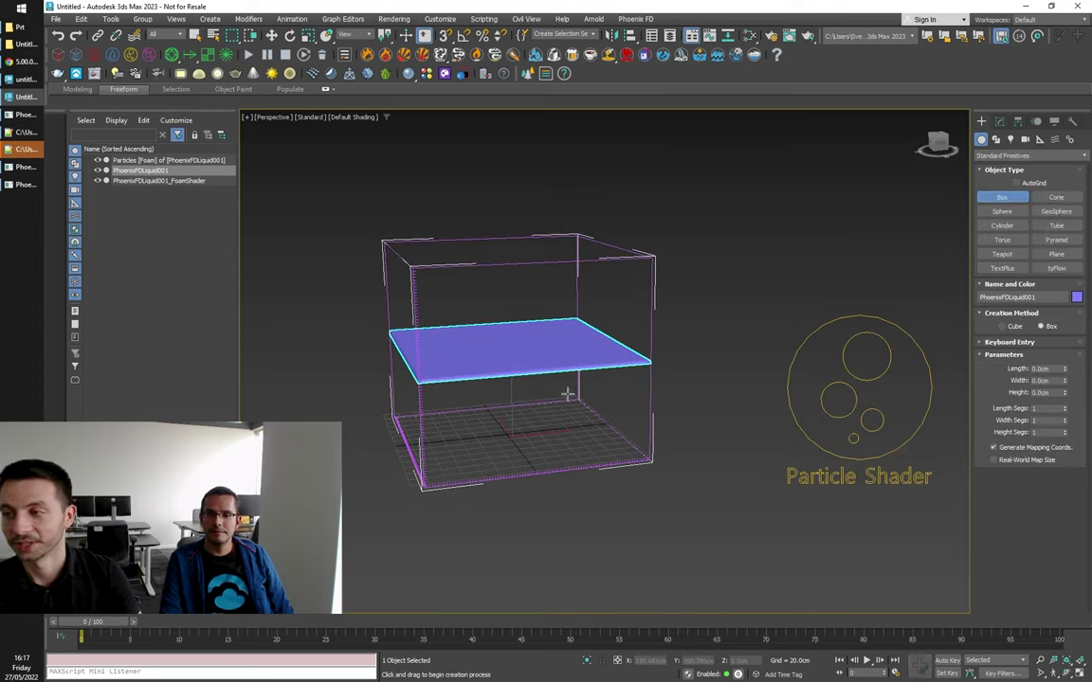
middle_click_drag(566, 393, 482, 429, "alt")
left_click_drag(355, 434, 677, 485)
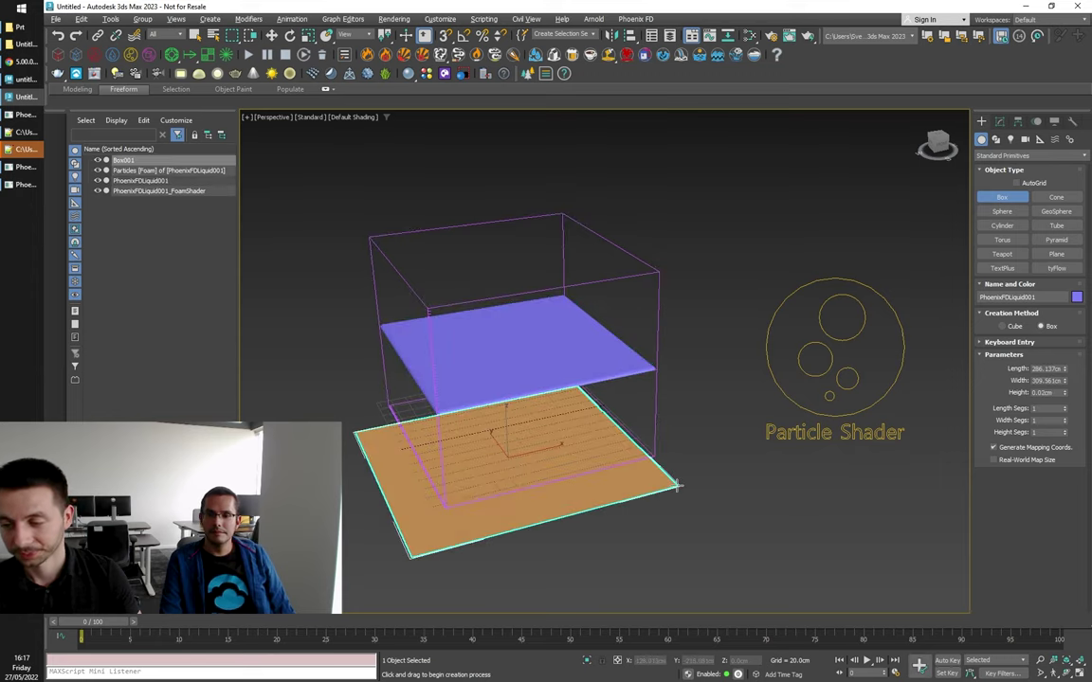
left_click(558, 481)
Step: Move the box up to the ocean surface, at a height of about 114 cm, and roughly centre it on the simulator
key("w")
middle_click_drag(558, 480, 533, 438, "alt")
left_click_drag(509, 425, 416, 358)
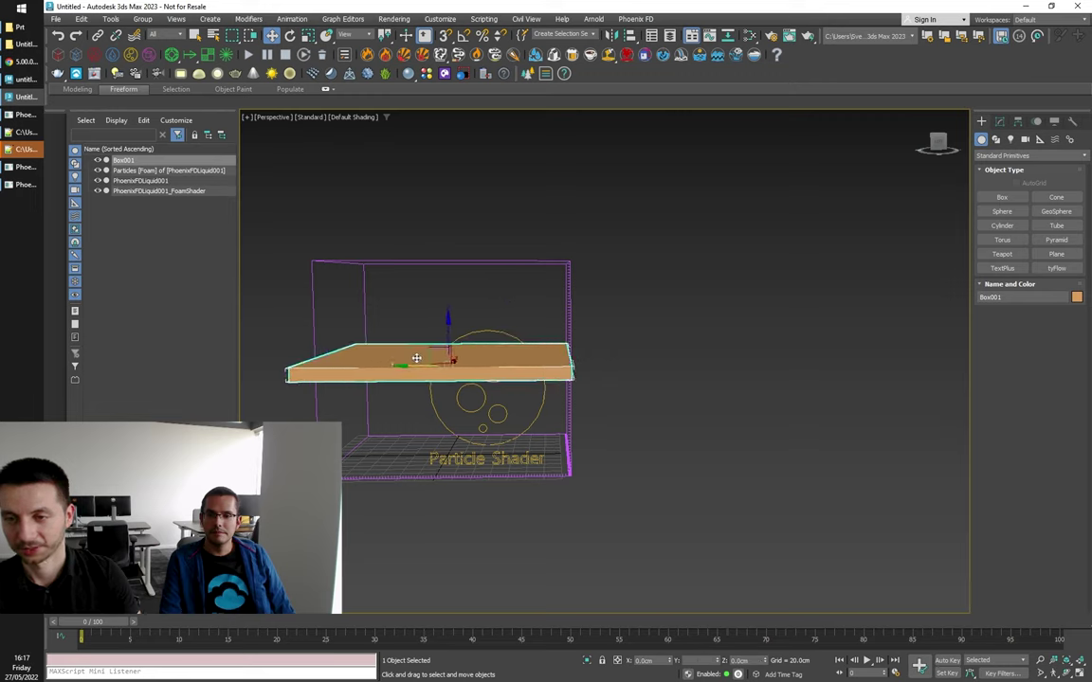
middle_click_drag(416, 358, 396, 402, "alt")
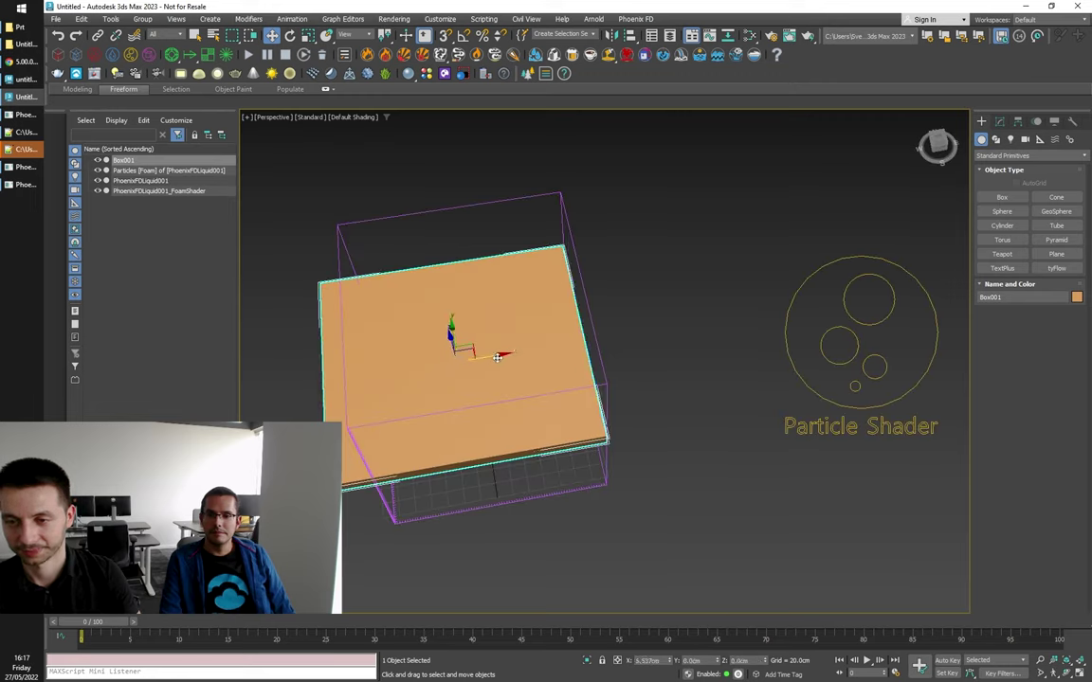
left_click_drag(497, 357, 507, 358)
middle_click_drag(447, 406, 463, 390, "alt")
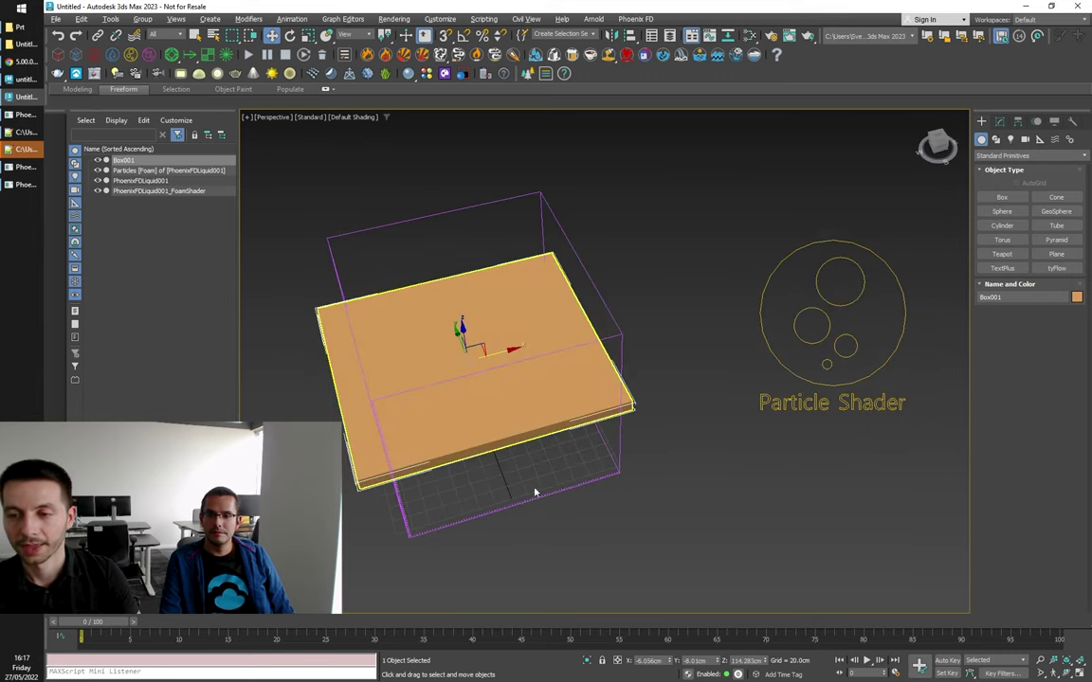
middle_click_drag(534, 493, 612, 523)
middle_click_drag(559, 465, 559, 445, "alt")
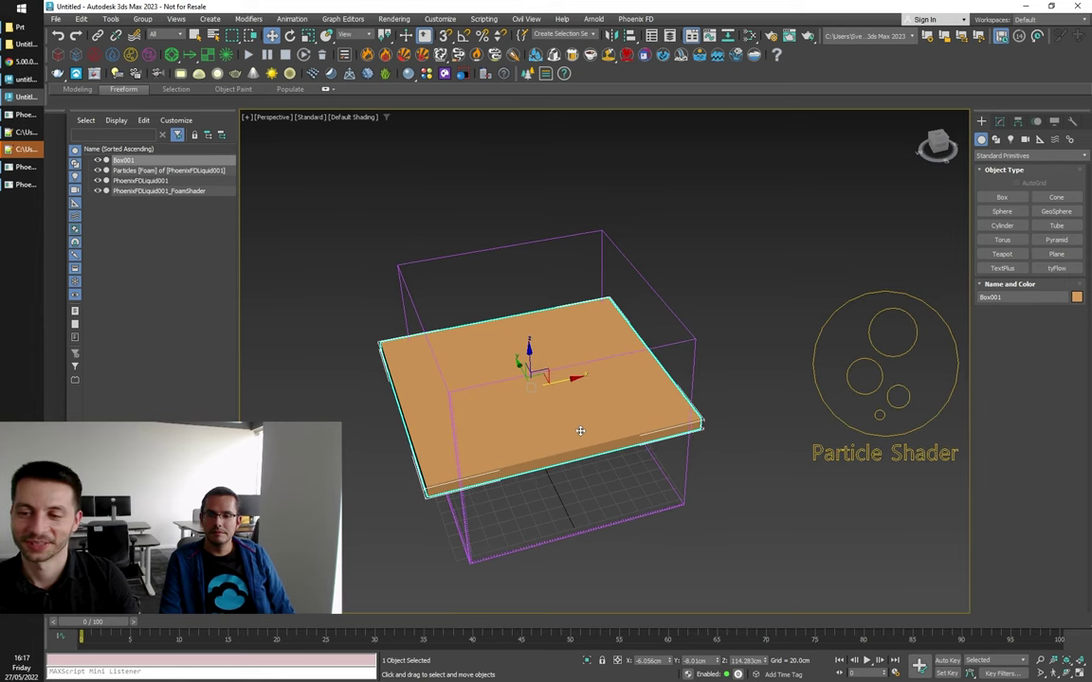
Step: Turn off Solid Object for the box in its Chaos Phoenix properties
right_click(587, 420)
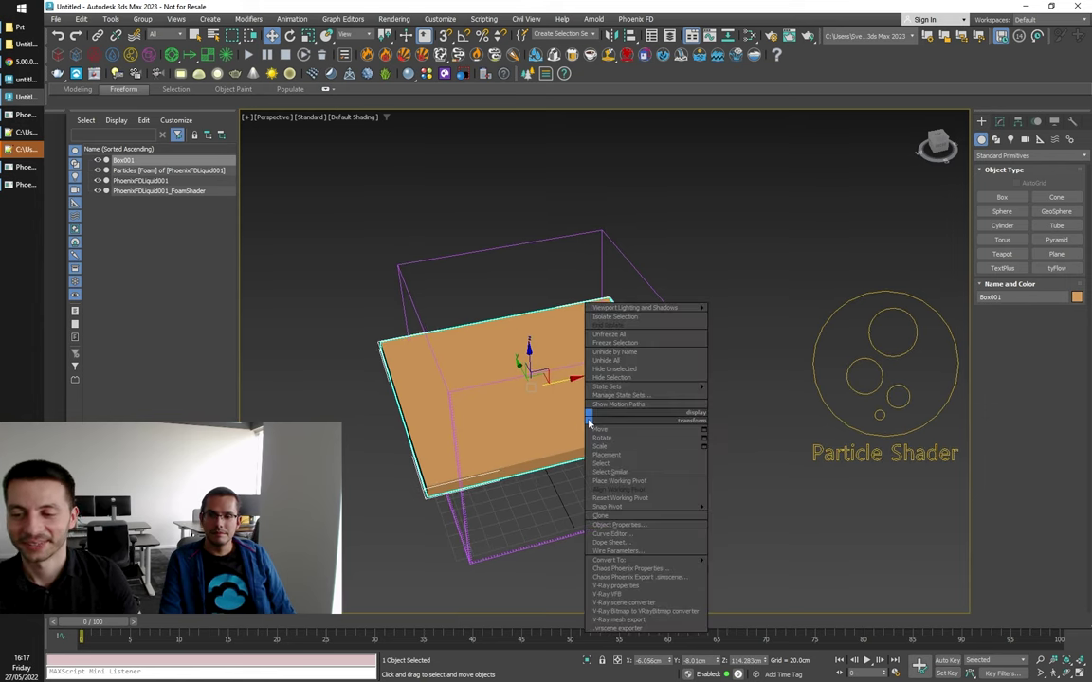
left_click(629, 568)
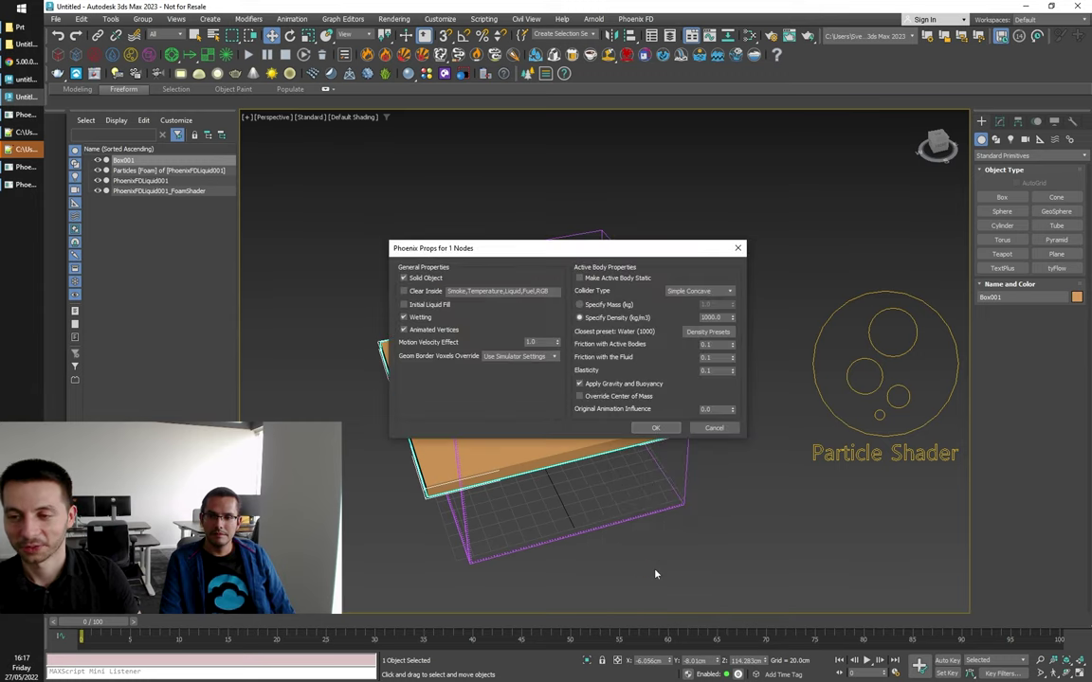
left_click(407, 278)
left_click_drag(451, 248, 649, 273)
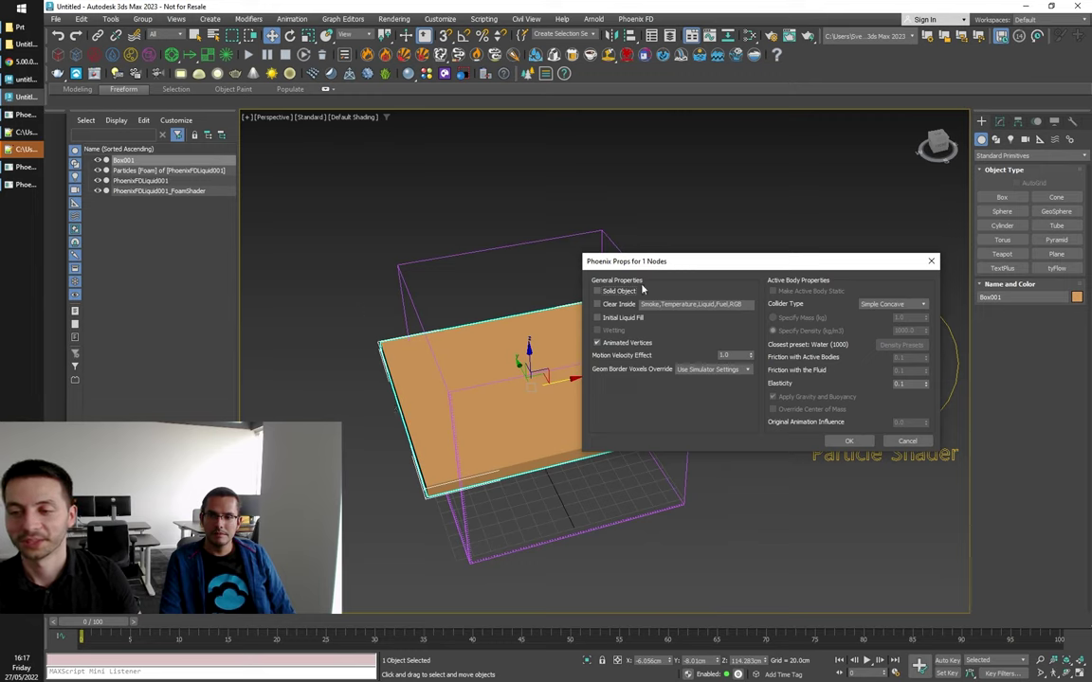
left_click(850, 441)
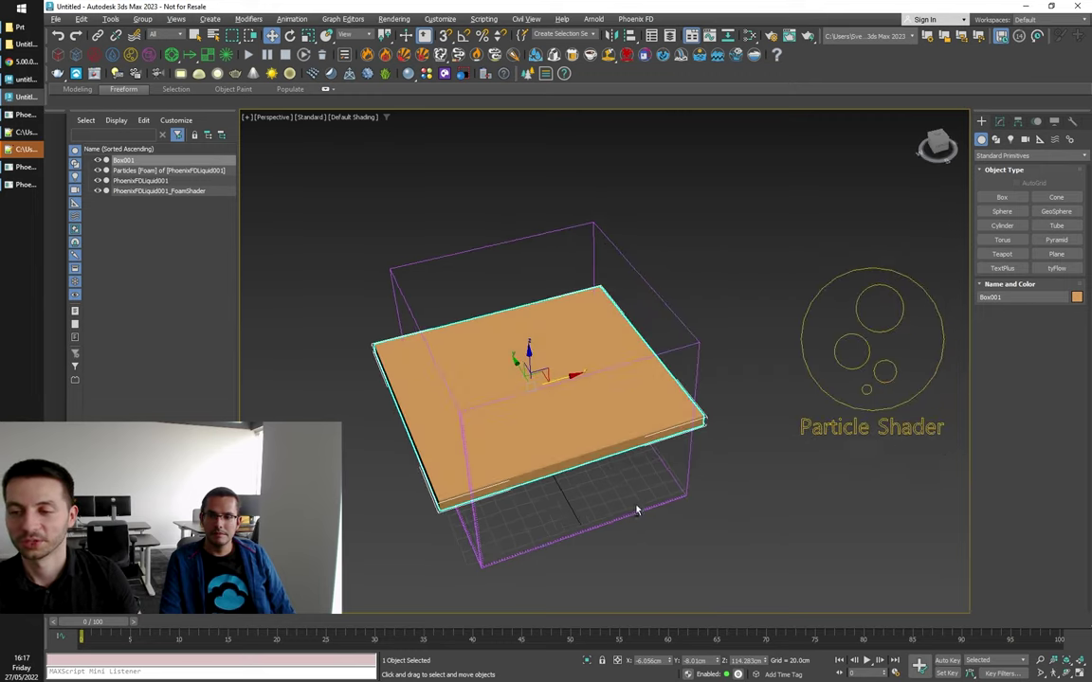
Step: Enable Display as Box in the box's object properties
right_click(577, 383)
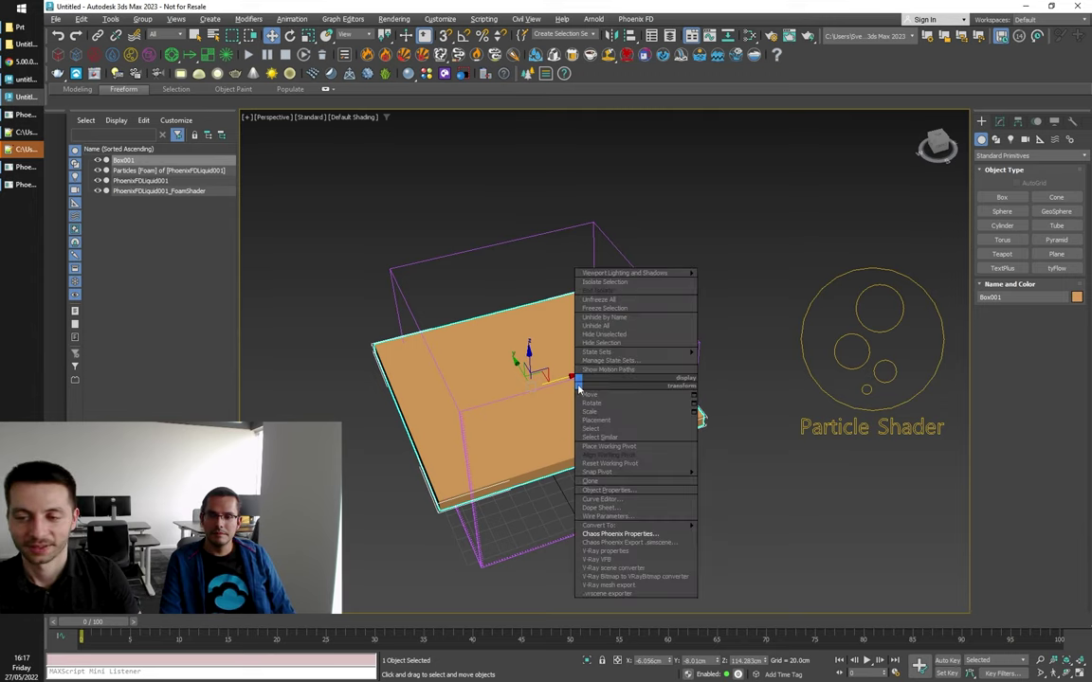
left_click(631, 492)
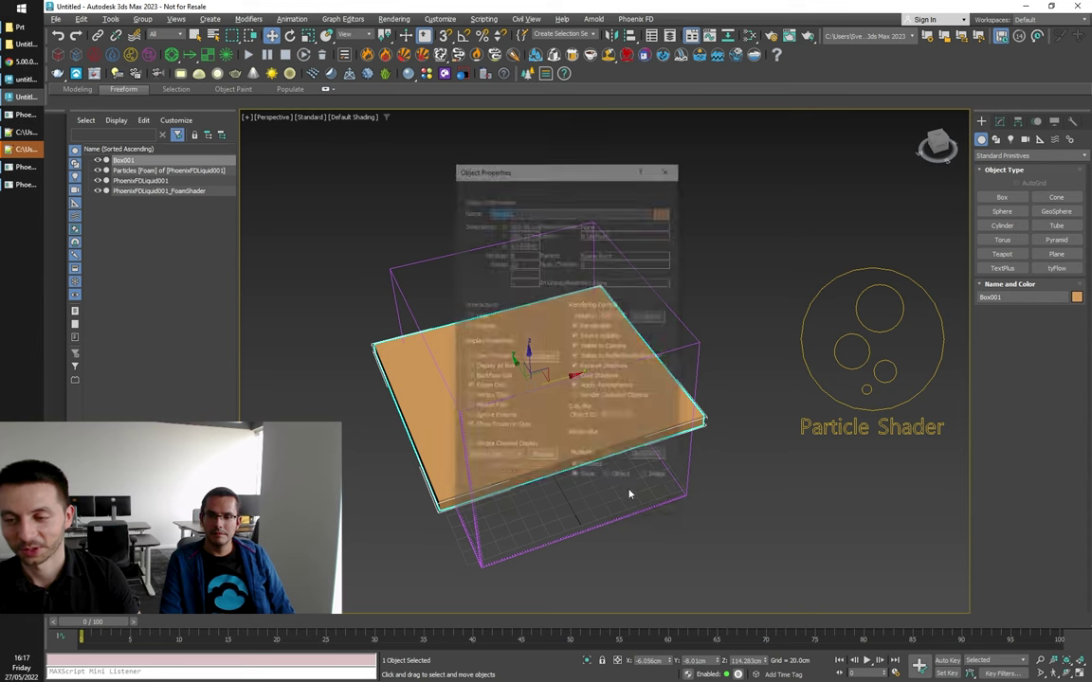
left_click(482, 367)
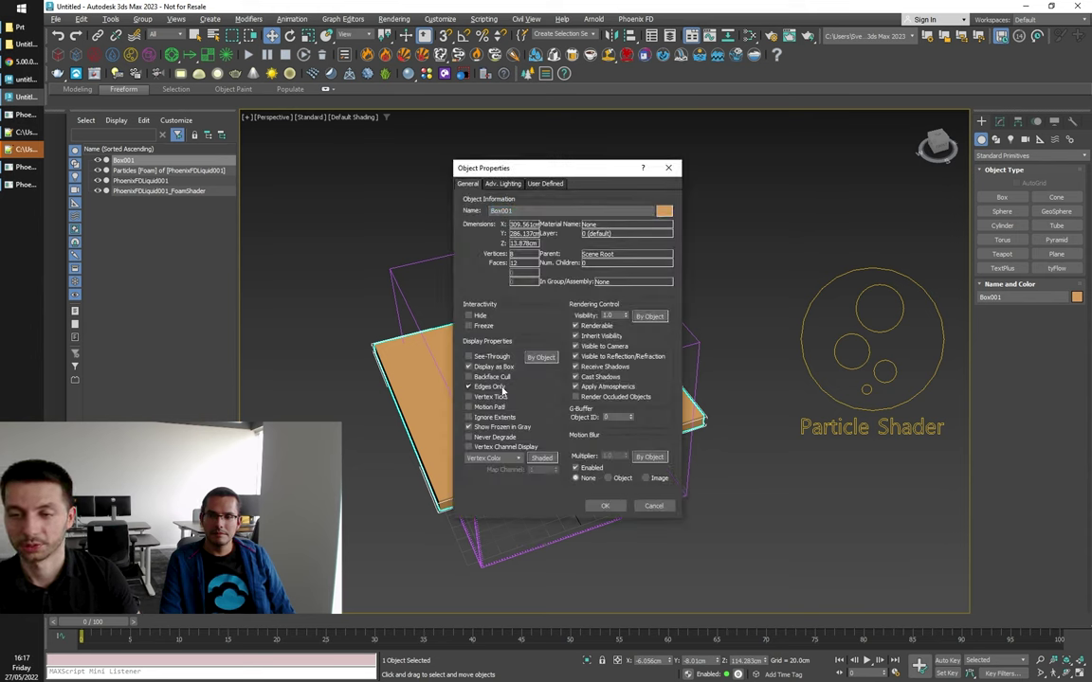
left_click(605, 505)
Step: Shift the box along X to about 8.5 cm so that it surrounds the ocean surface on both sides
middle_click_drag(602, 537, 572, 479, "alt")
left_click_drag(558, 386, 571, 385)
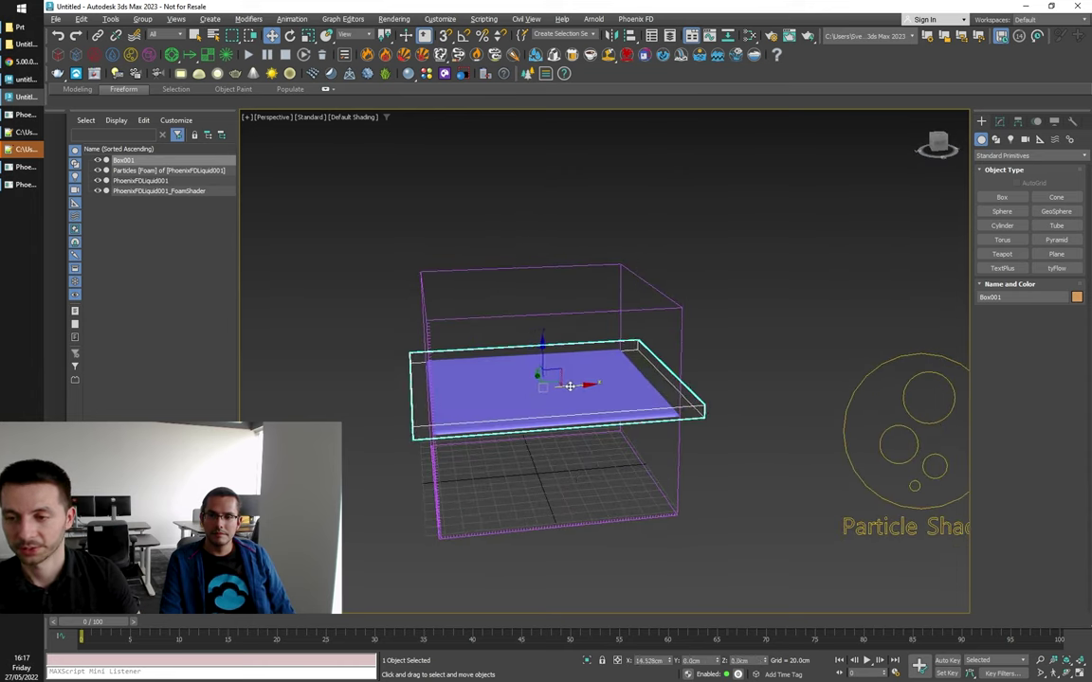
middle_click_drag(562, 425, 557, 498, "alt")
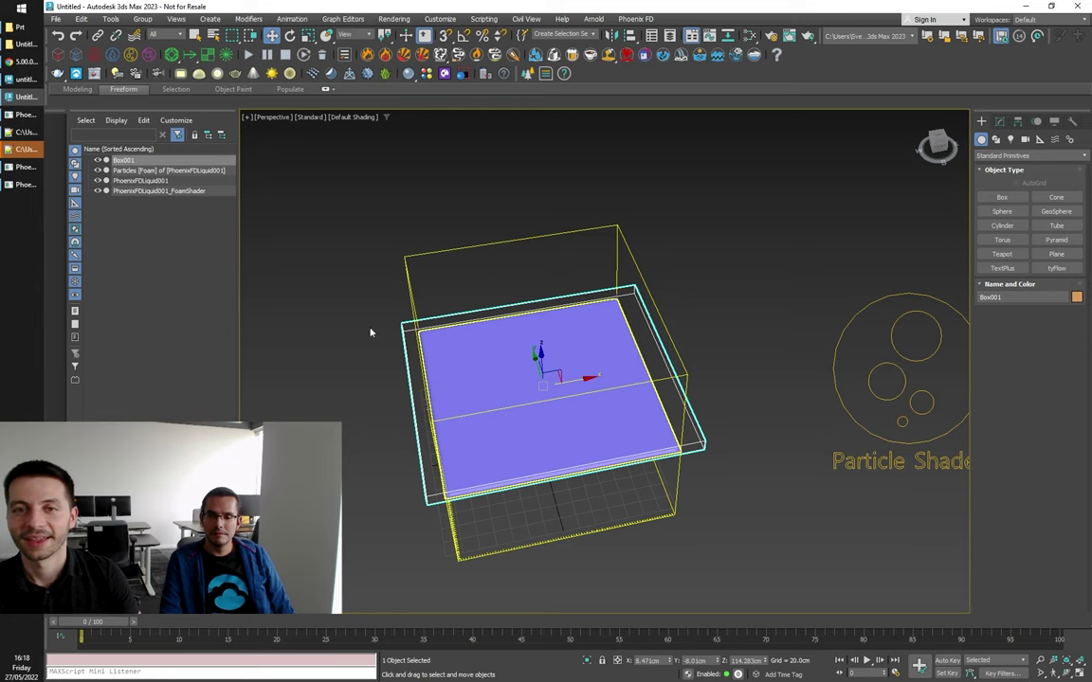
Step: Create a Phoenix liquid source beside the simulator and add the box to its emitter nodes
left_click(106, 52)
left_click_drag(358, 460, 398, 463)
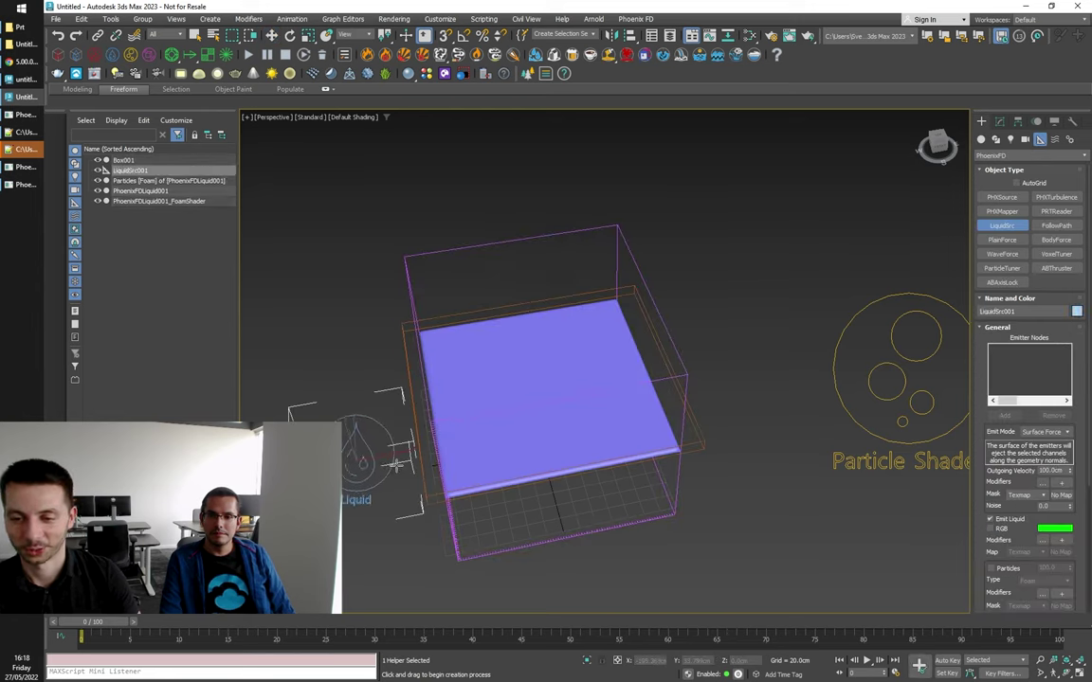
left_click(999, 122)
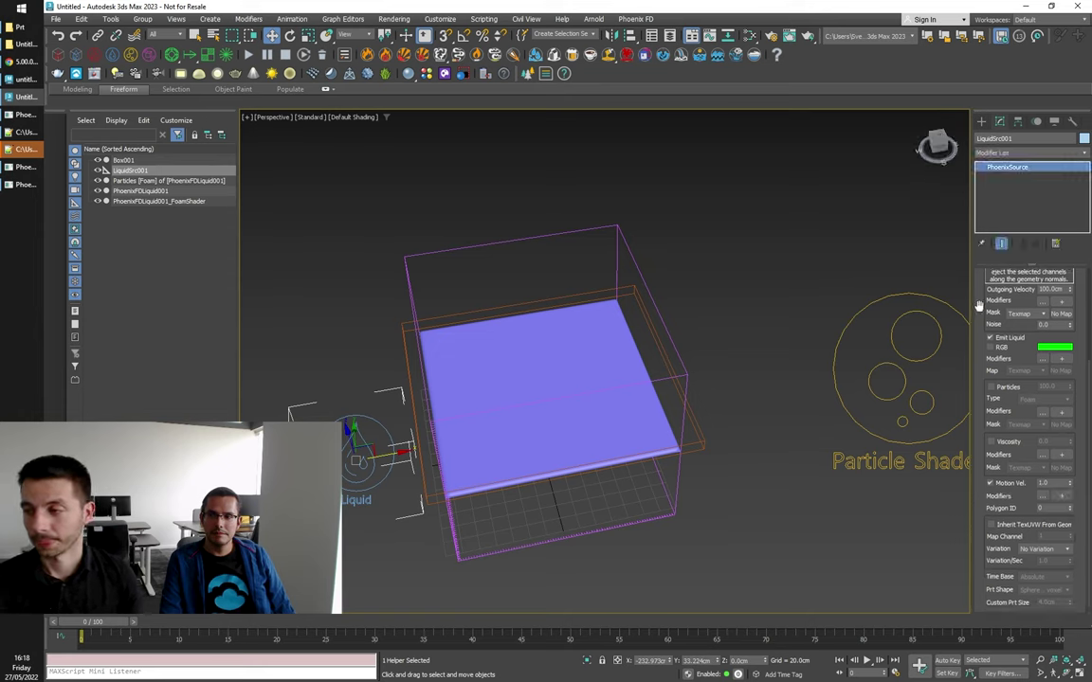
left_click_drag(978, 305, 985, 451)
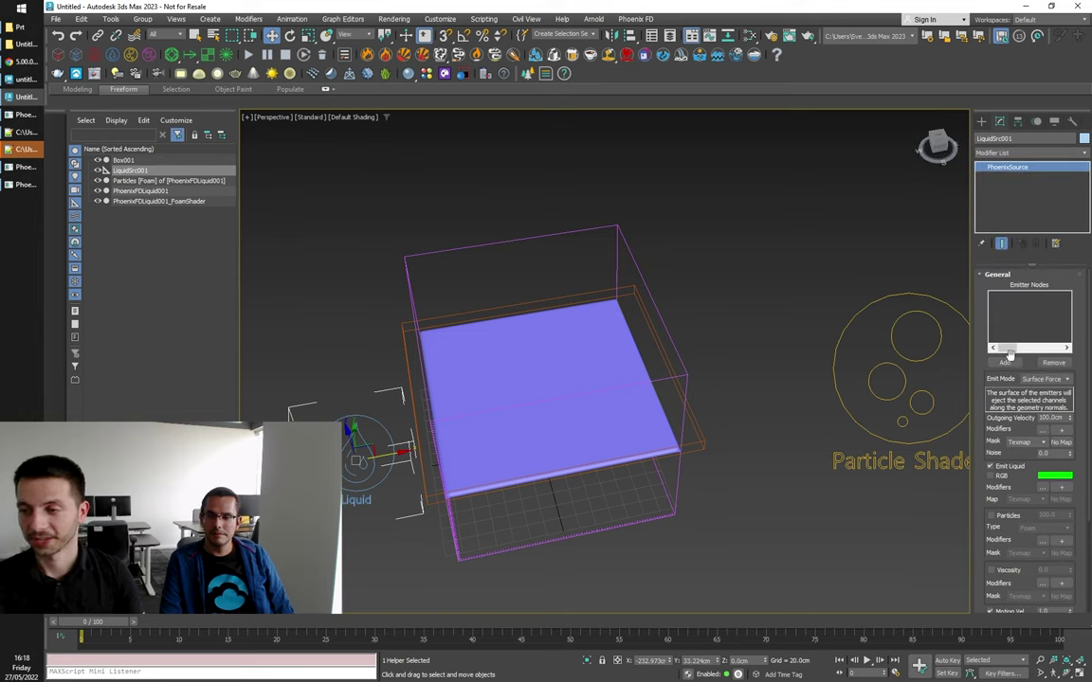
left_click(698, 433)
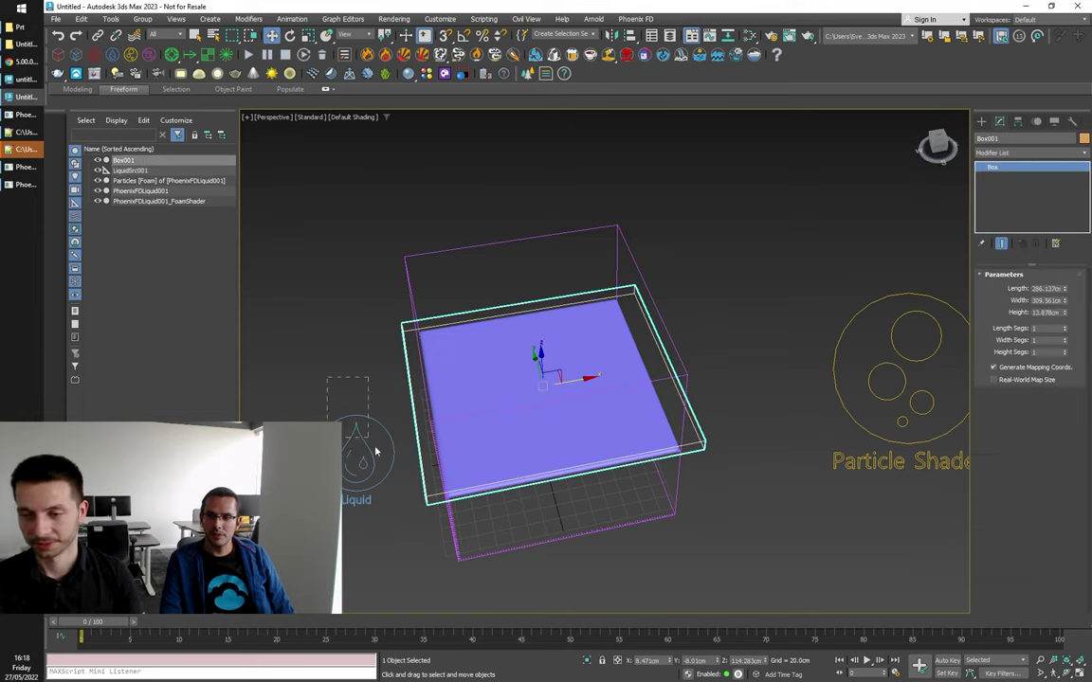
left_click(362, 453)
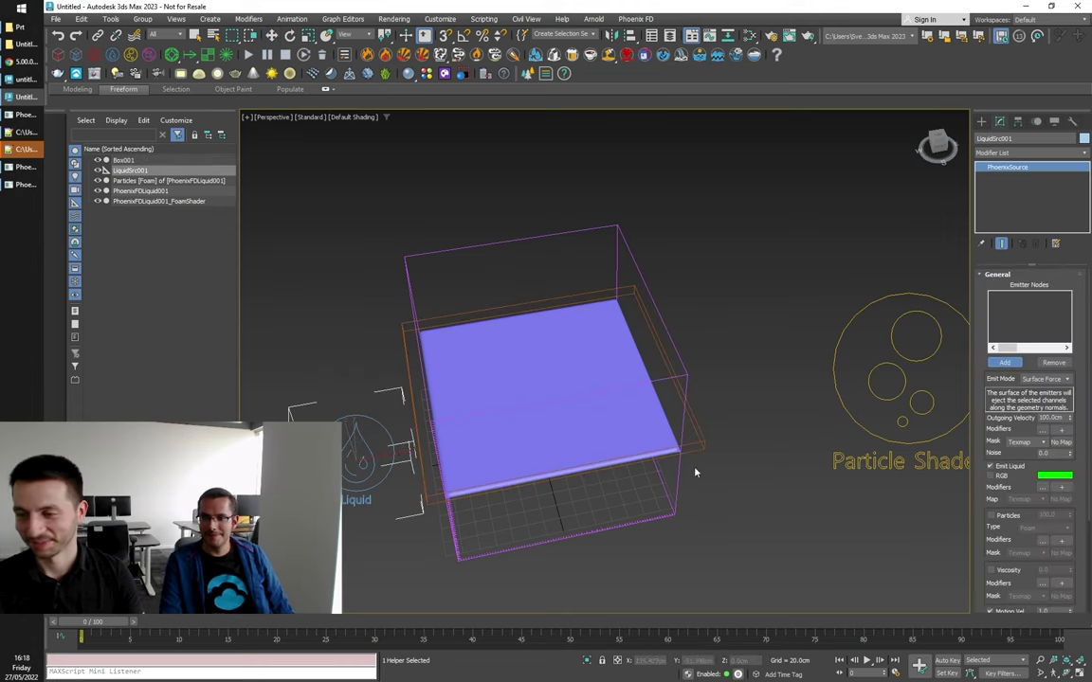
key("w")
Step: Turn off Emit Liquid on the liquid source and enable its Particles emission with type Foam
scroll(993, 441, "down", 1)
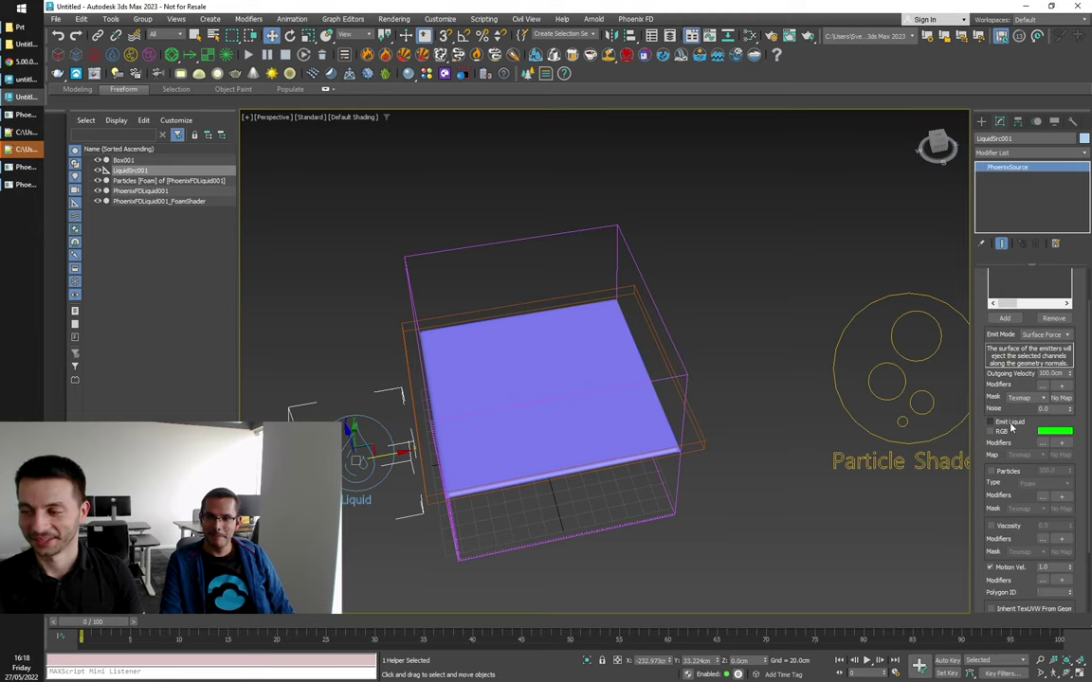
scroll(982, 475, "down", 1)
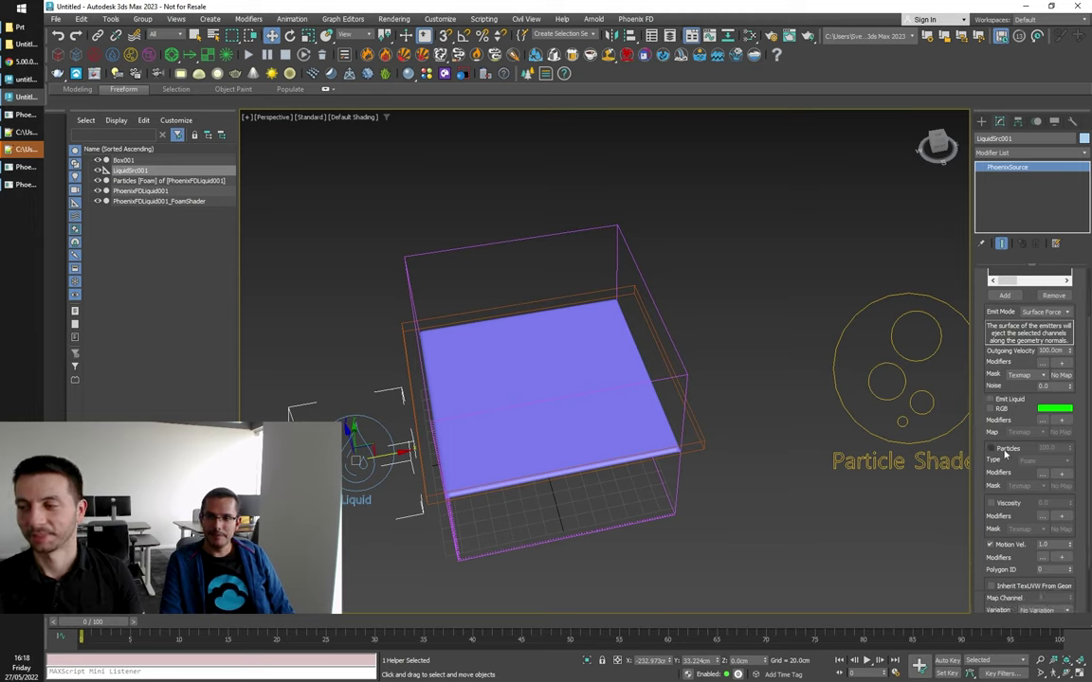
left_click(1002, 450)
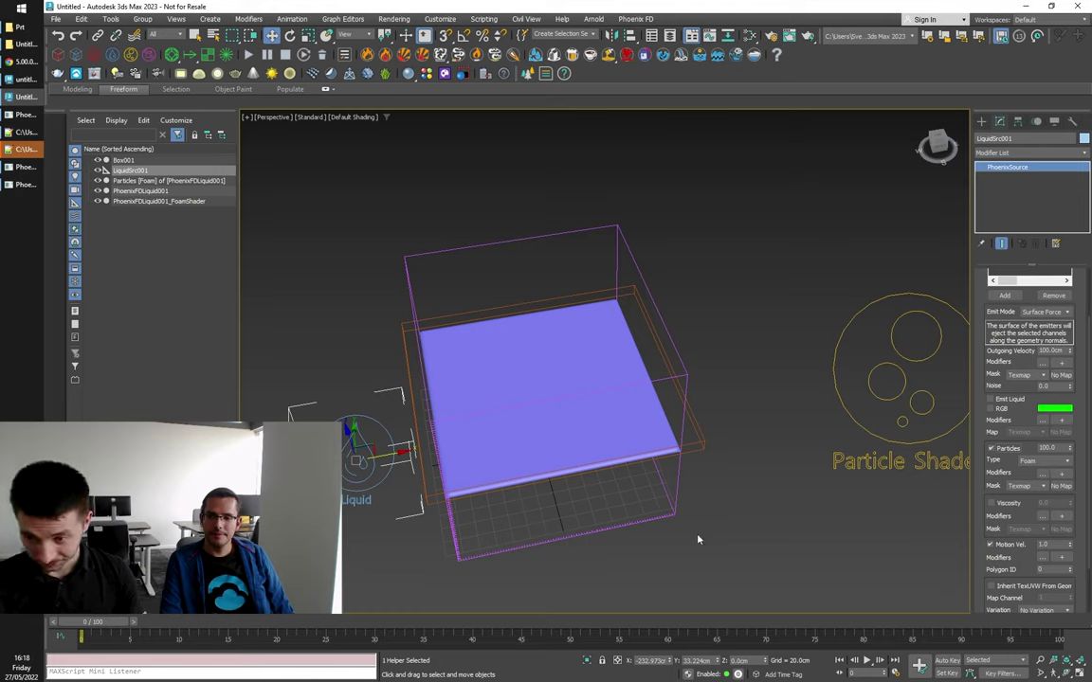
Step: Turn off Pure Ocean on the liquid simulator and run the simulation for about 8 frames, inspecting the foam
left_click(648, 510)
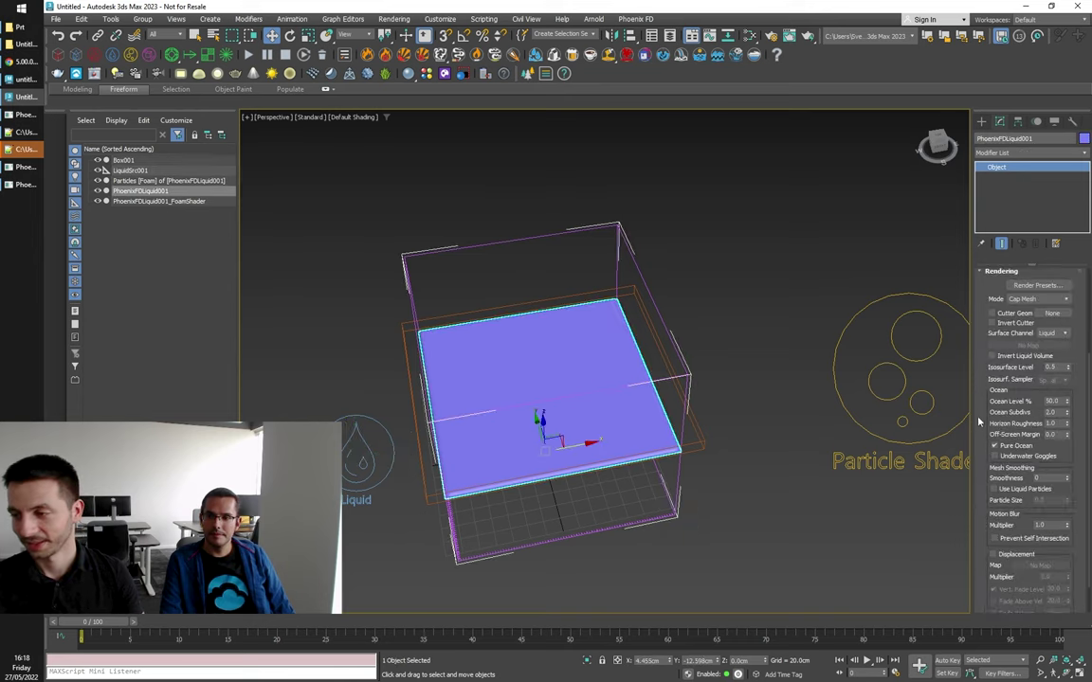
left_click(1010, 447)
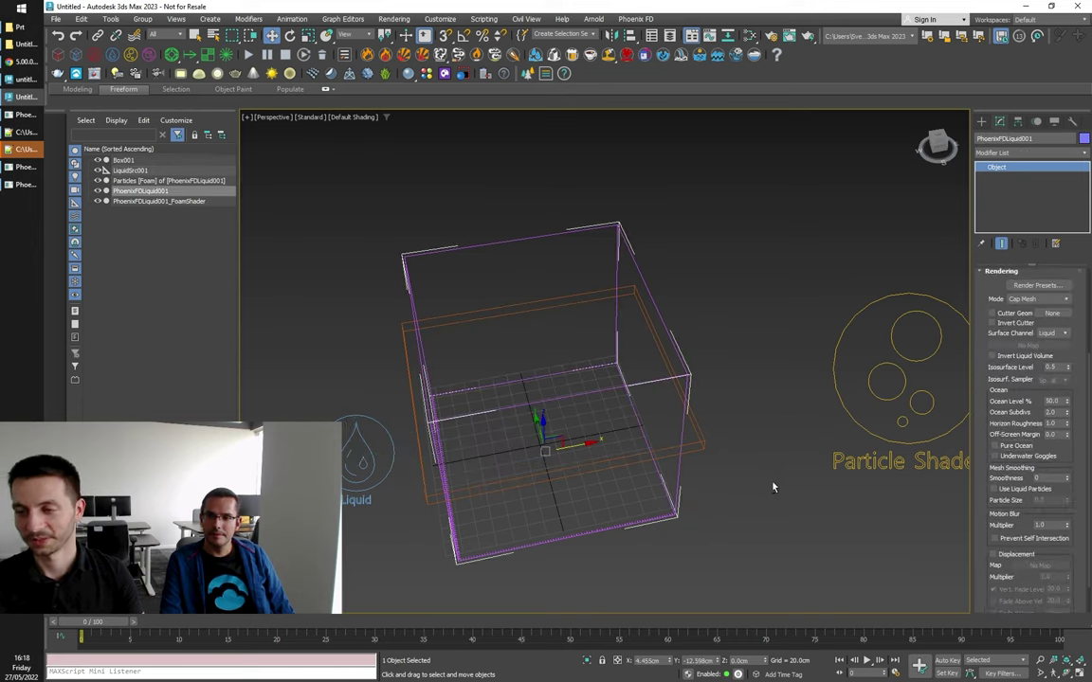
middle_click_drag(773, 488, 751, 397, "alt")
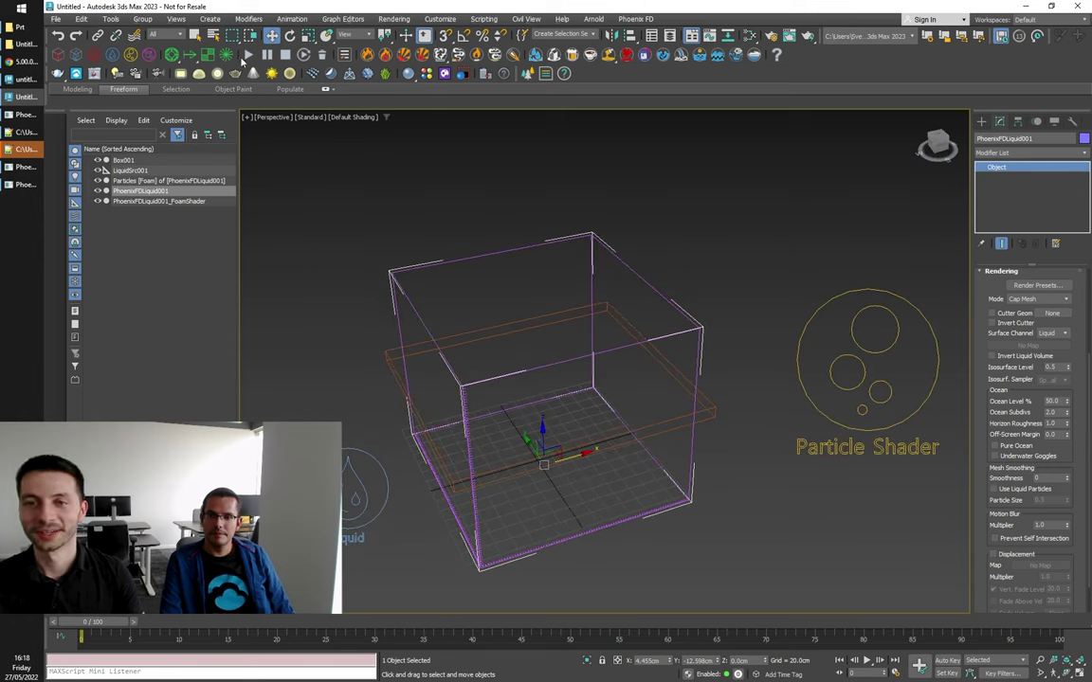
left_click(247, 55)
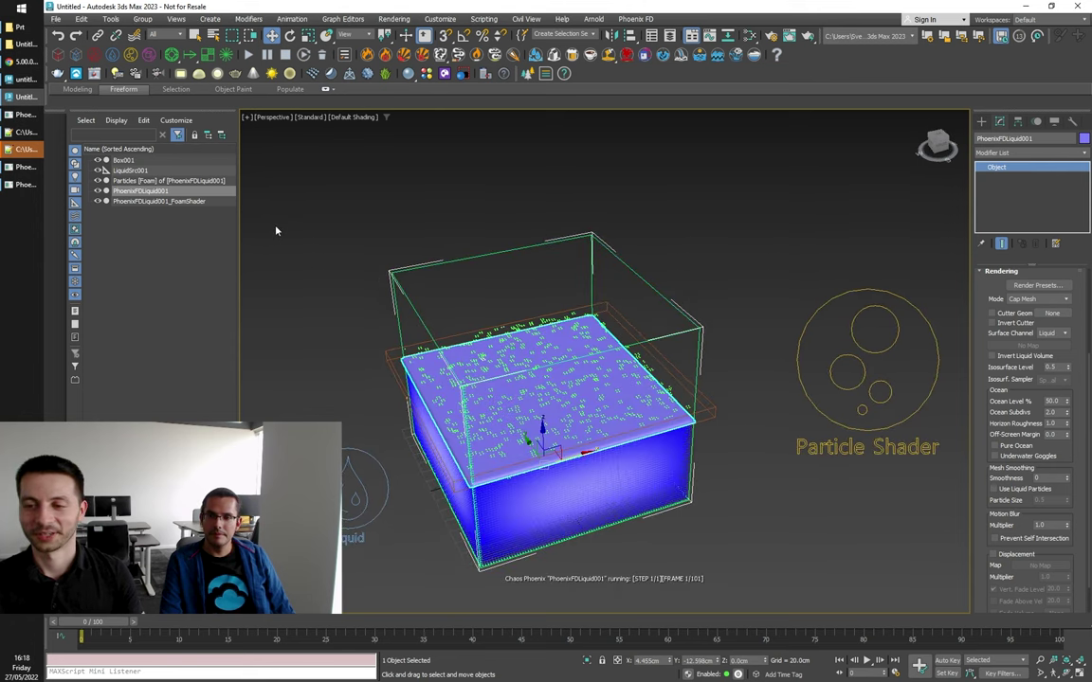
middle_click_drag(268, 227, 587, 384, "alt")
scroll(476, 344, "up", 2)
scroll(476, 344, "down", 2)
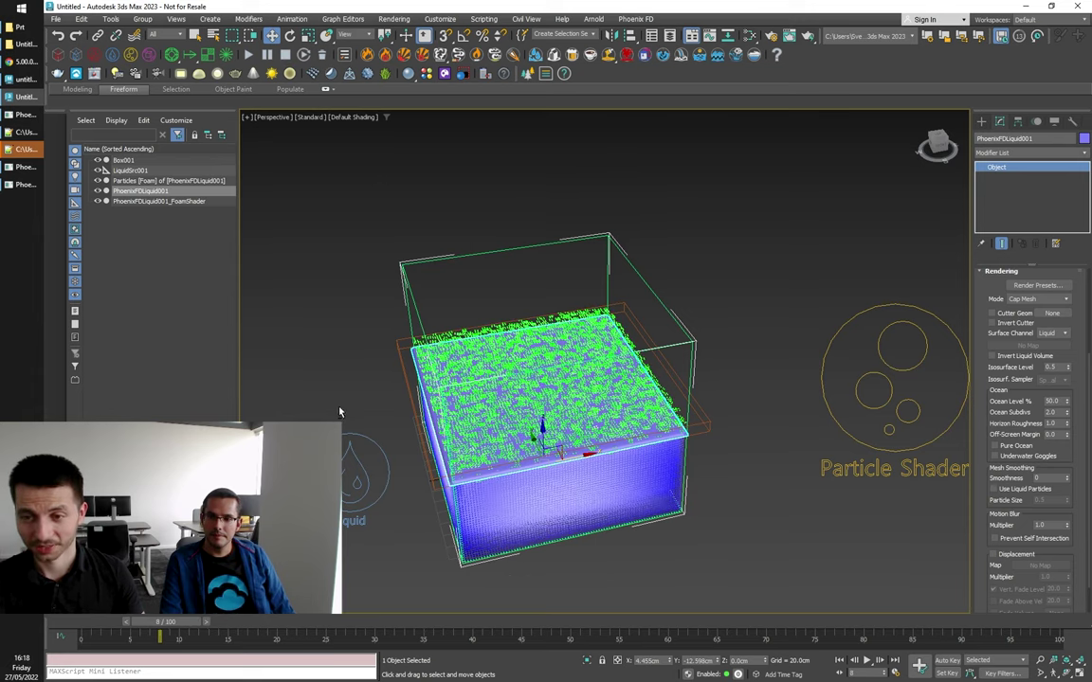
middle_click_drag(341, 409, 336, 366, "alt")
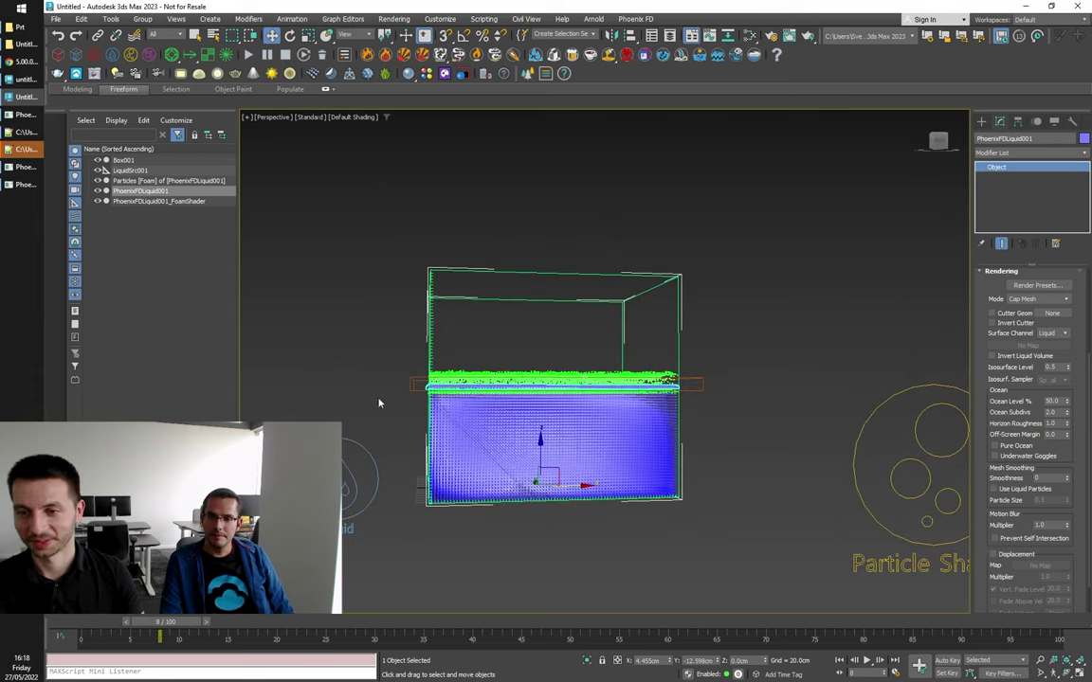
Step: Select the liquid source and change its Emit Mode to Volume Brush
left_click_drag(331, 403, 357, 471)
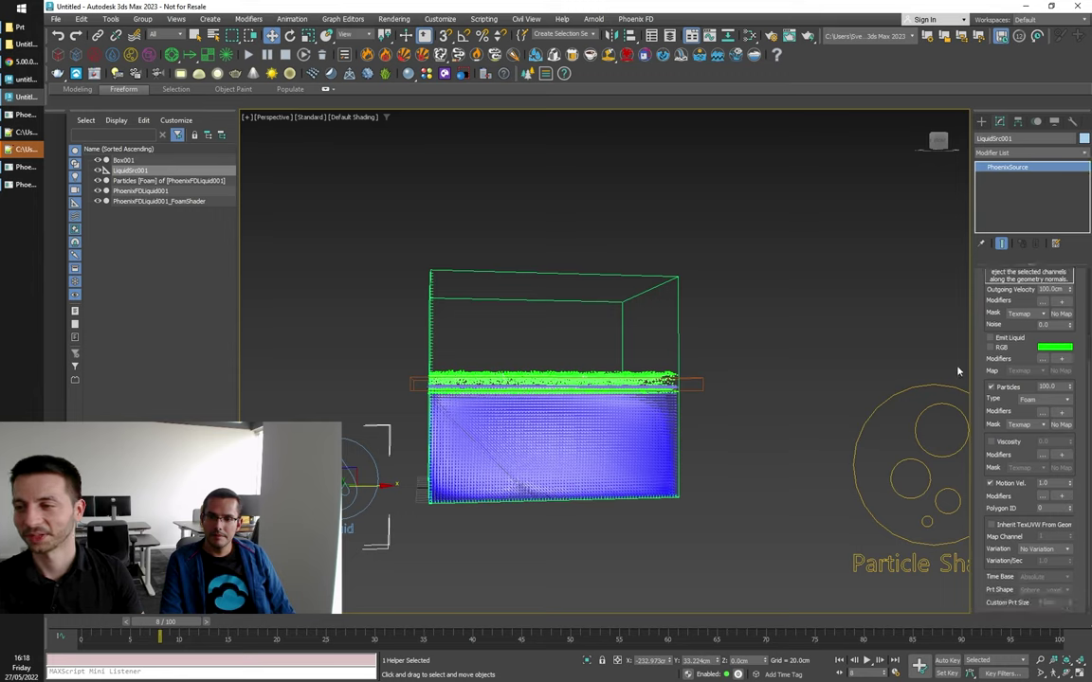
left_click_drag(985, 304, 986, 409)
scroll(988, 406, "up", 1)
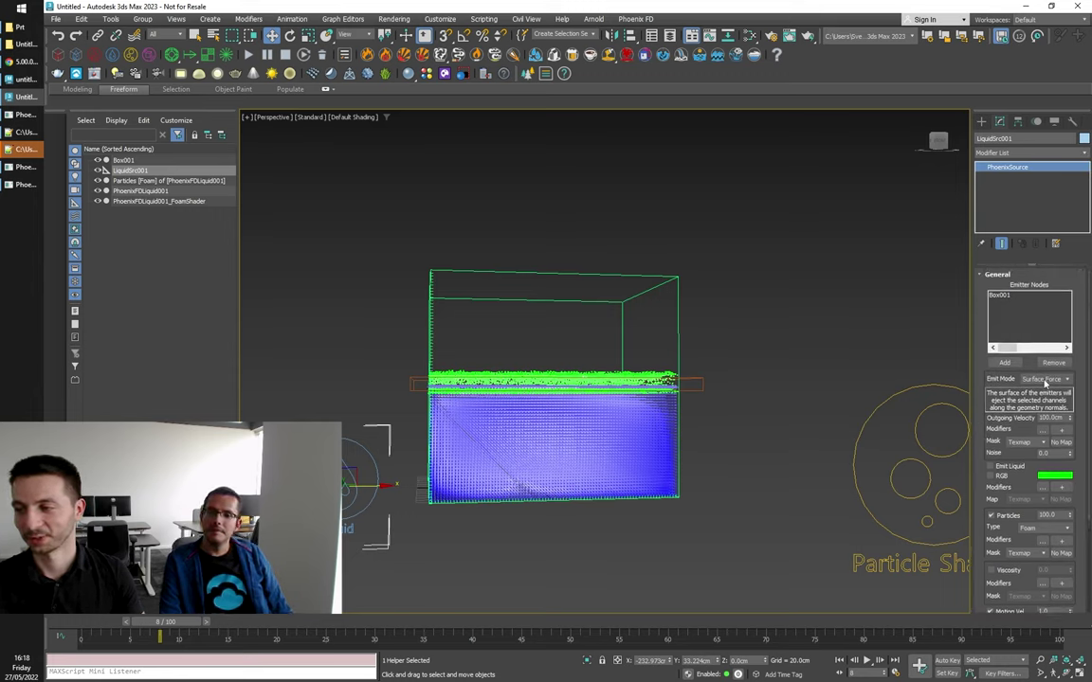
left_click(1044, 379)
left_click(1035, 396)
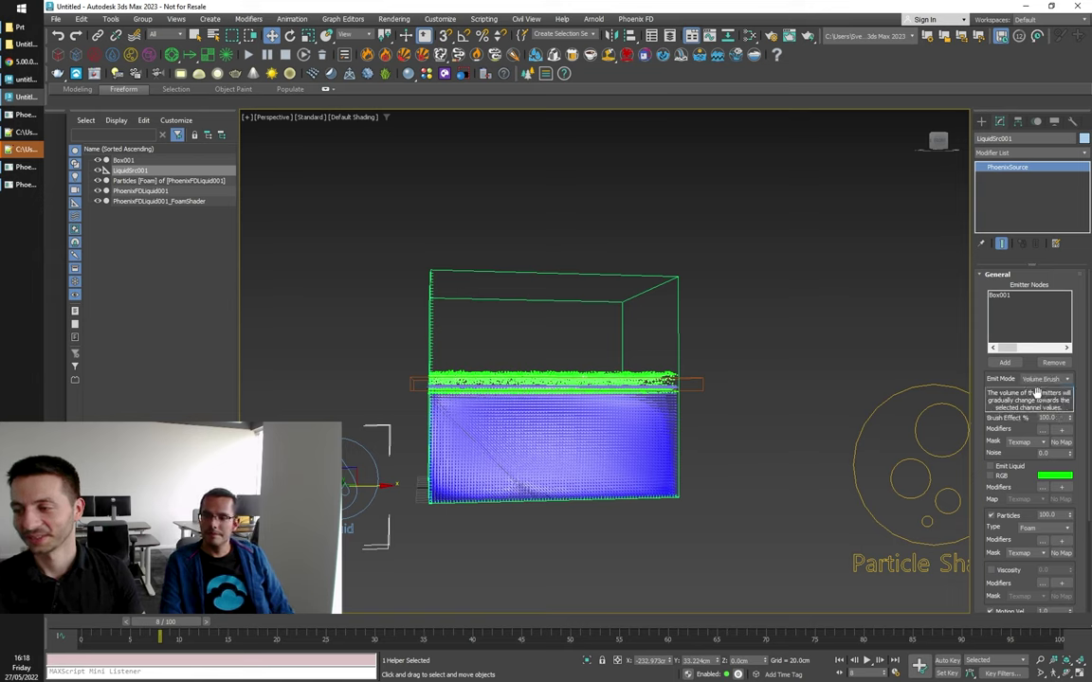
Step: Rerun the simulation from frame 0 for about 16 frames, inspecting the foam across the ocean surface, and stop it
middle_click_drag(846, 360, 864, 368, "alt")
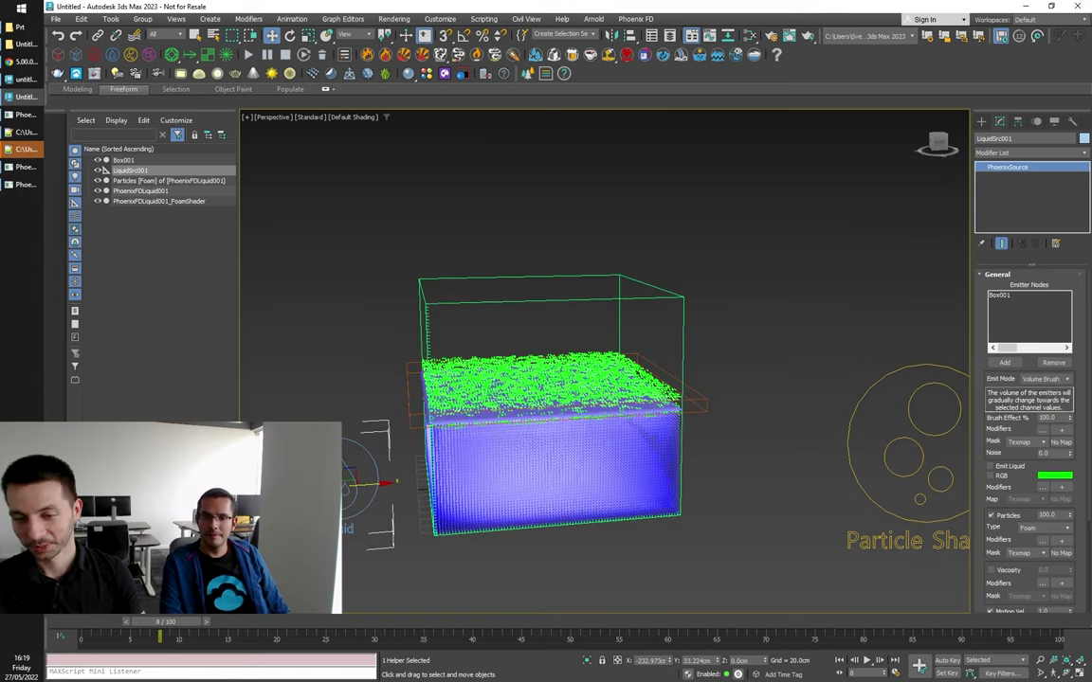
left_click_drag(156, 622, 84, 618)
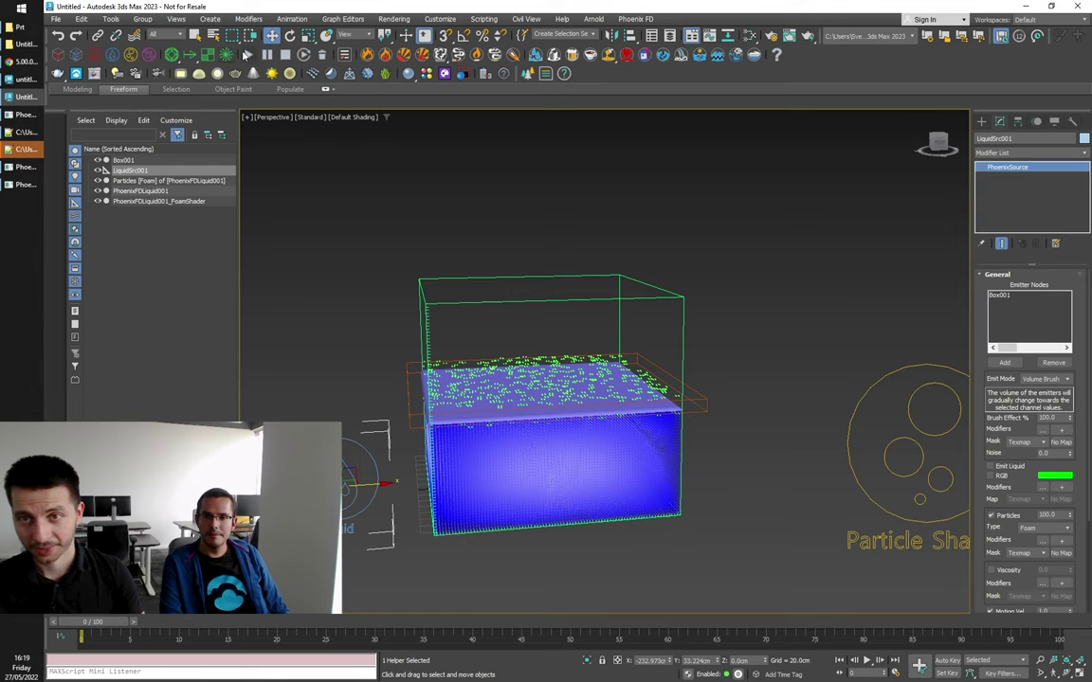
left_click(246, 54)
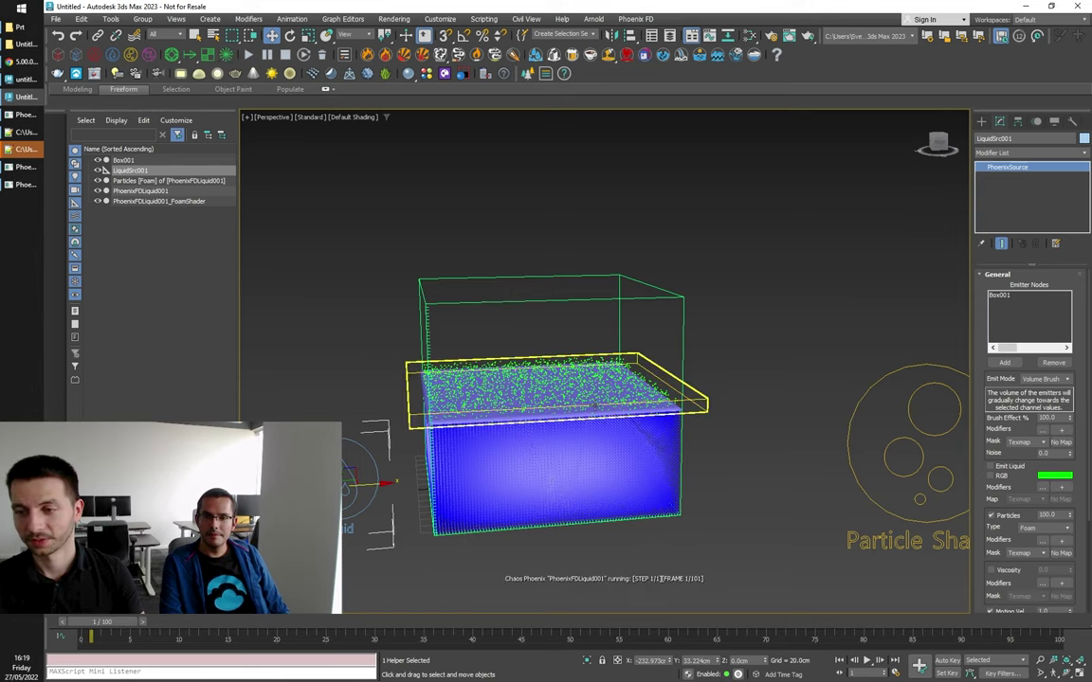
scroll(595, 406, "up", 2)
middle_click_drag(555, 470, 553, 458, "alt")
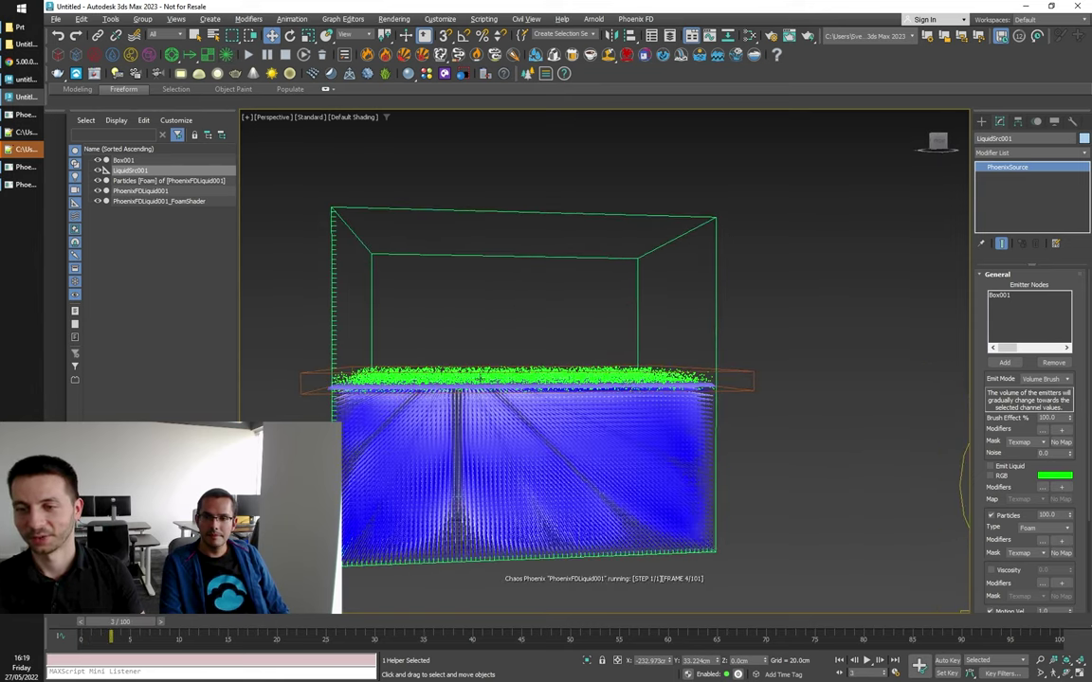
scroll(480, 379, "down", 3)
middle_click_drag(440, 448, 471, 466, "alt")
scroll(478, 431, "up", 2)
scroll(743, 413, "down", 2)
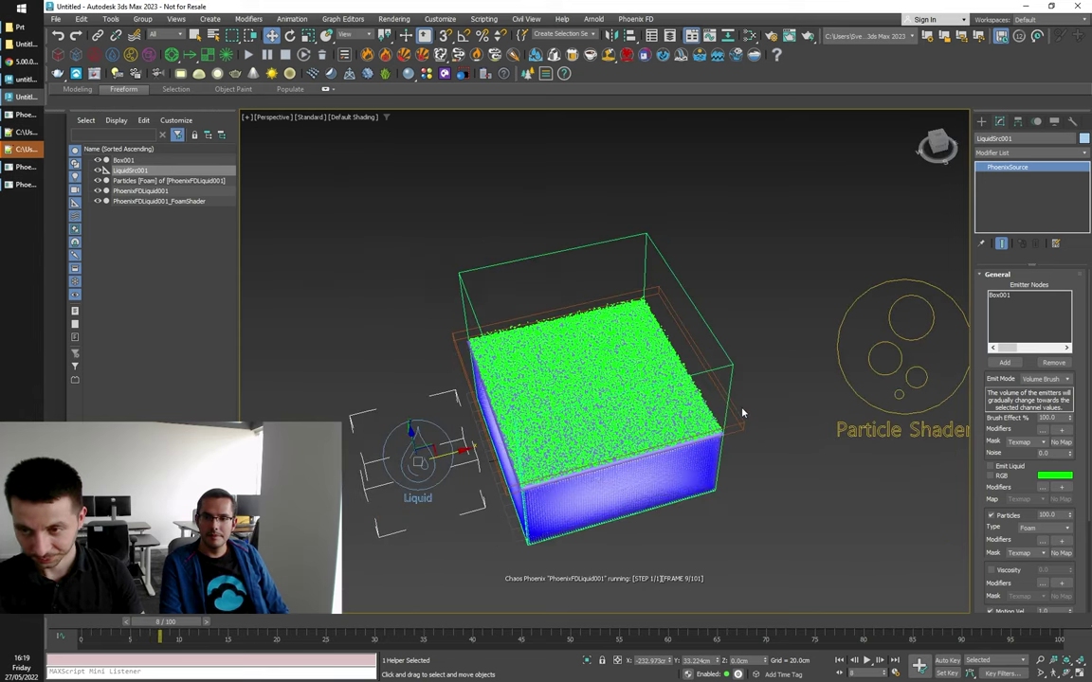
middle_click_drag(743, 413, 701, 402, "alt")
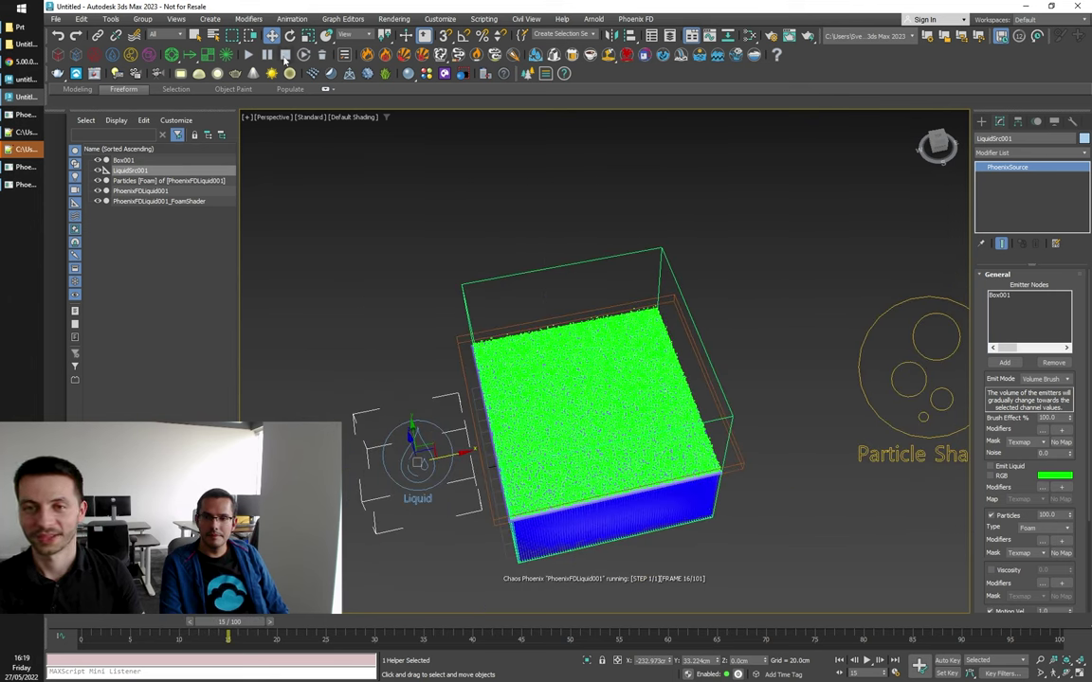
left_click(284, 55)
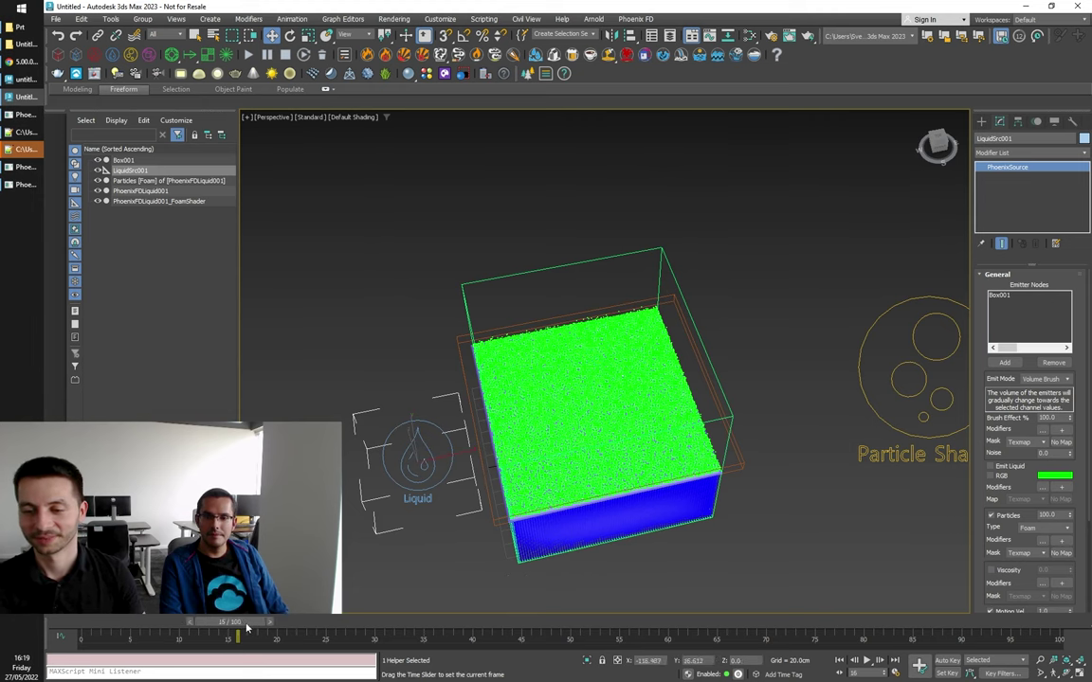
Step: Animate the liquid source's Brush Effect with Auto Key, keying 100 at frame 5 and 0 at frame 6
left_click_drag(247, 627, 139, 622)
key("w")
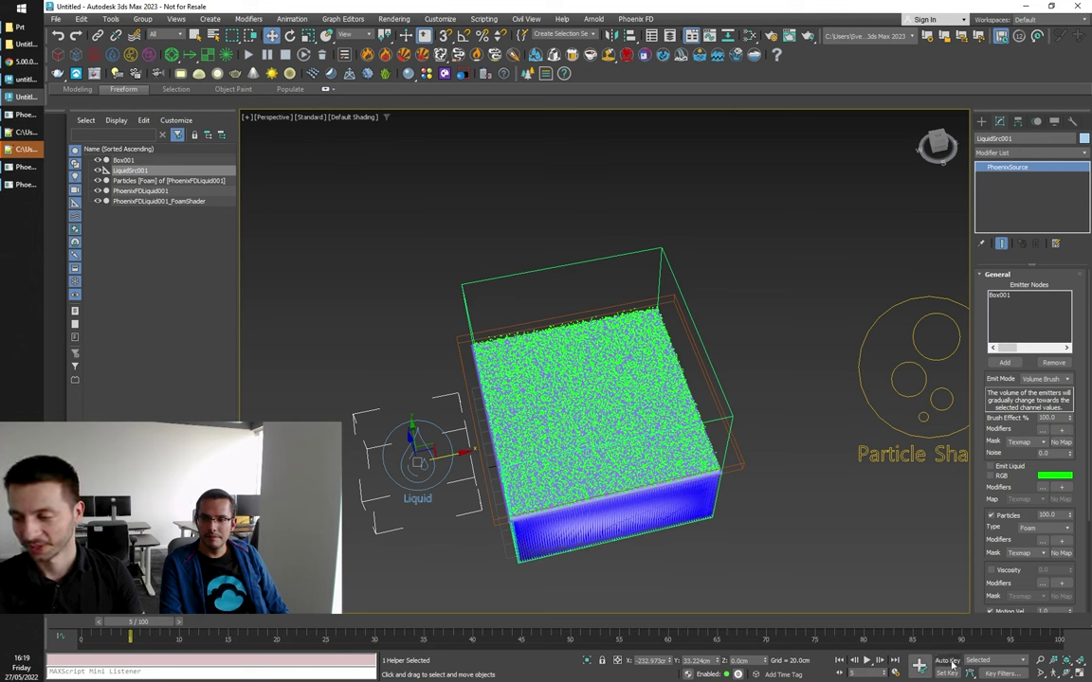
key("n")
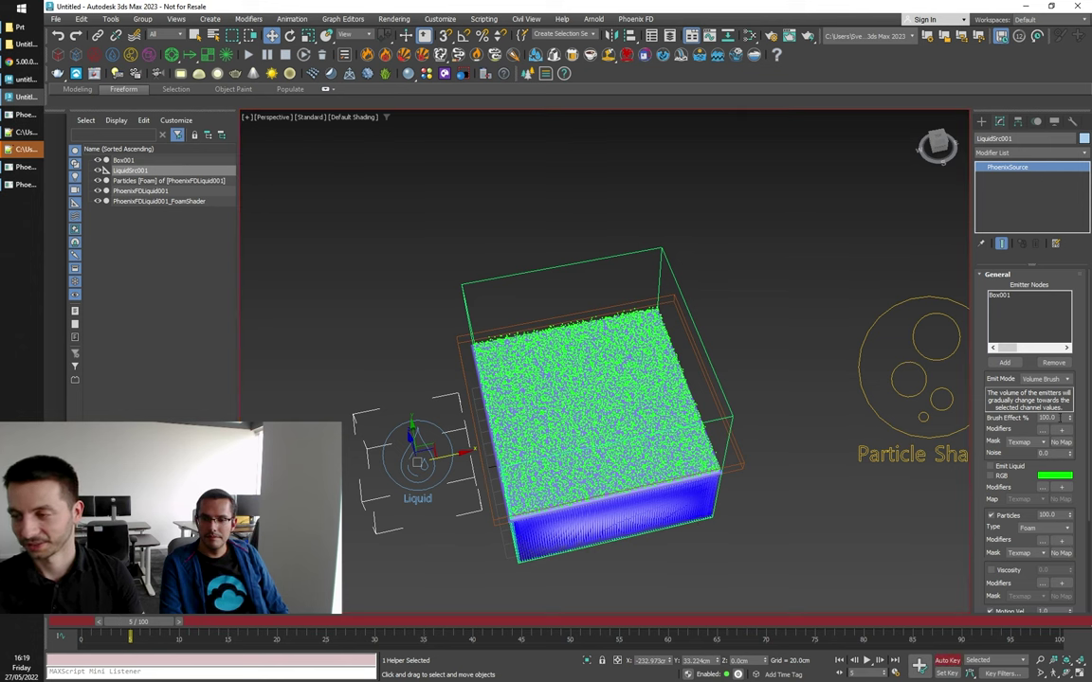
left_click_drag(1060, 417, 855, 417)
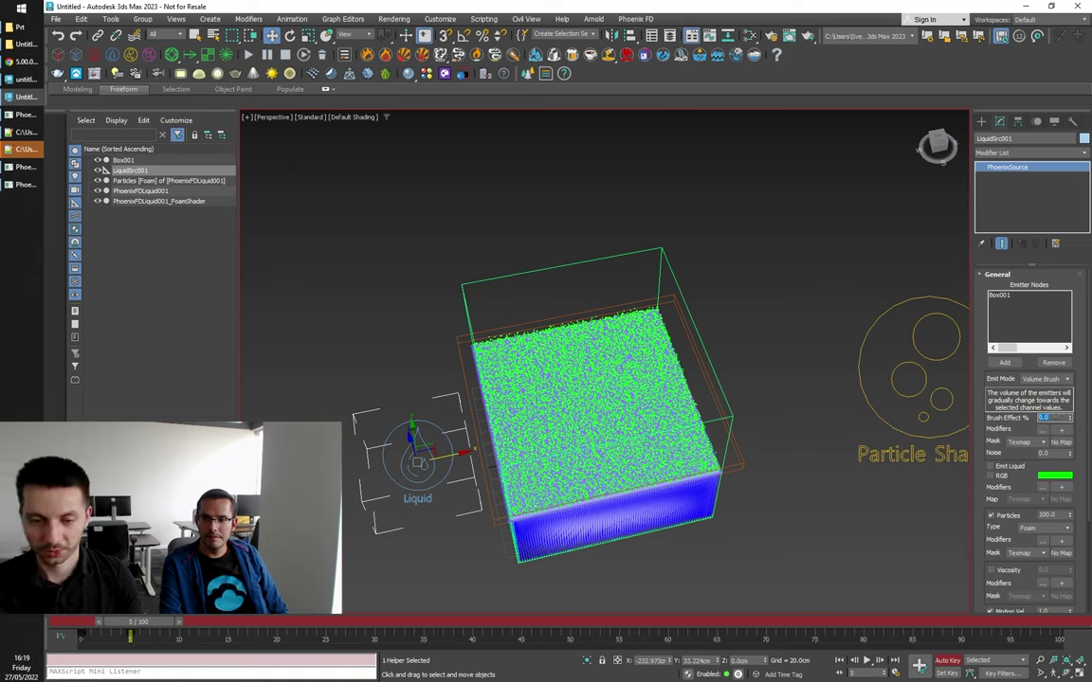
left_click(83, 634)
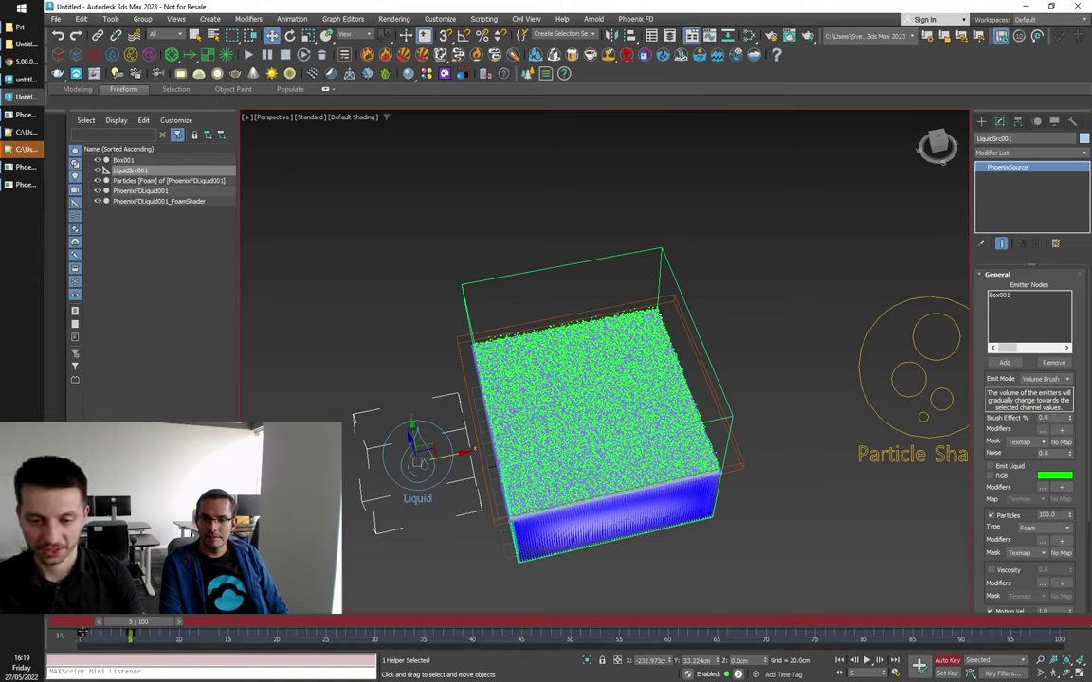
mouse_move(82, 632)
left_mouse_down()
mouse_move(142, 624)
mouse_move(137, 641)
left_mouse_up()
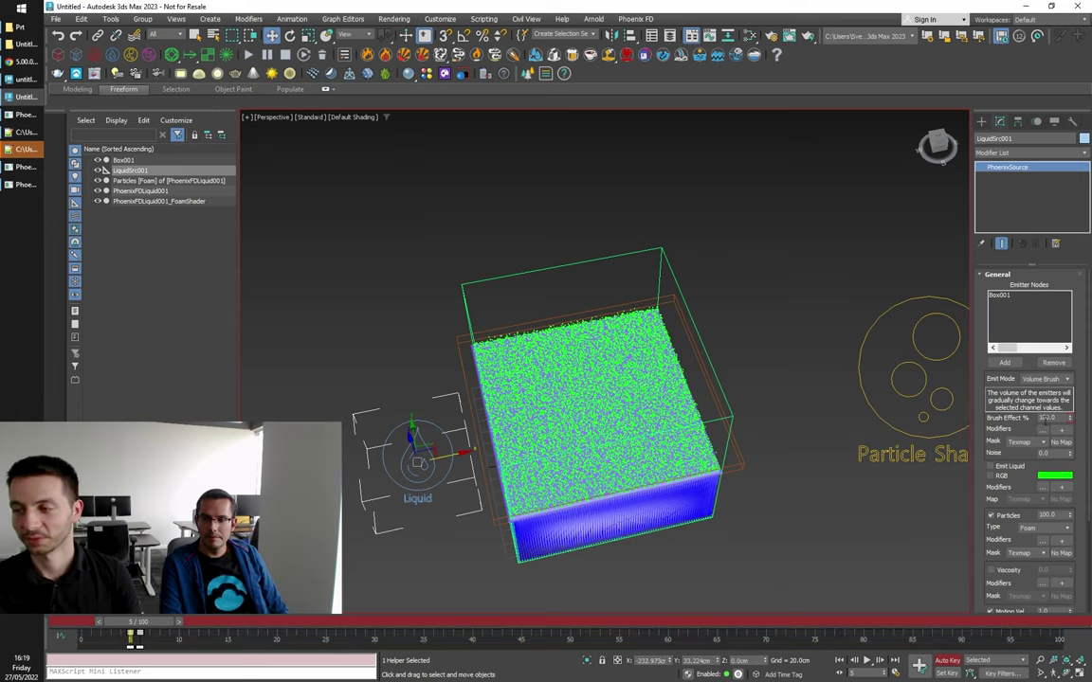
left_click_drag(132, 625, 144, 625)
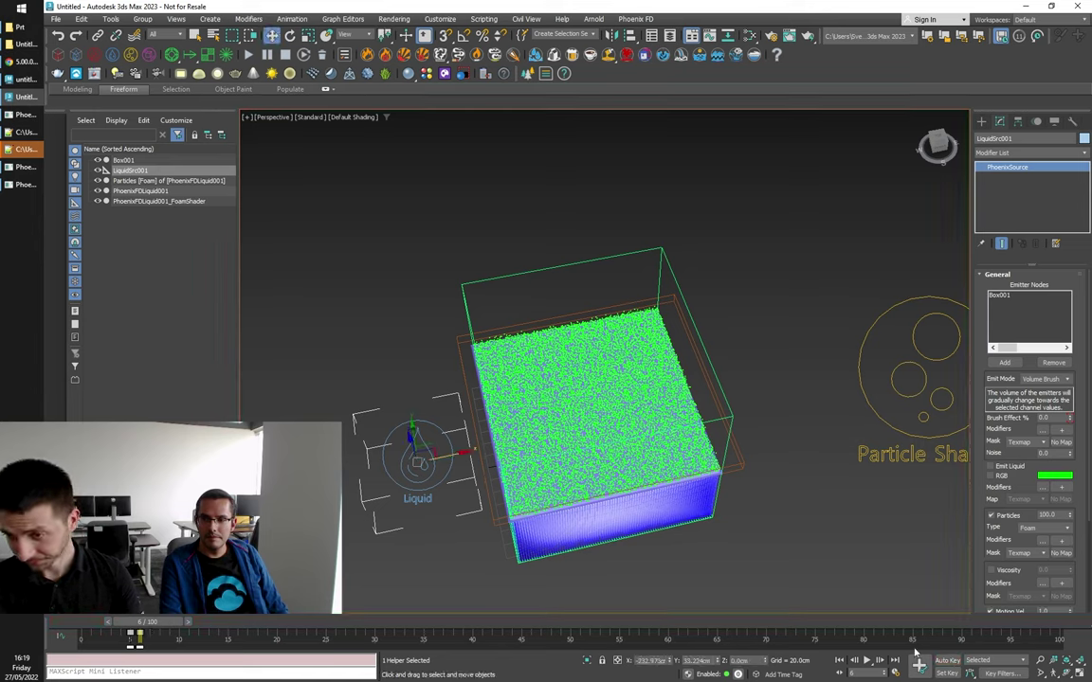
Step: Restart the simulation, select the liquid simulator and bring up the Patterns parameters in its Foam settings
left_click(247, 54)
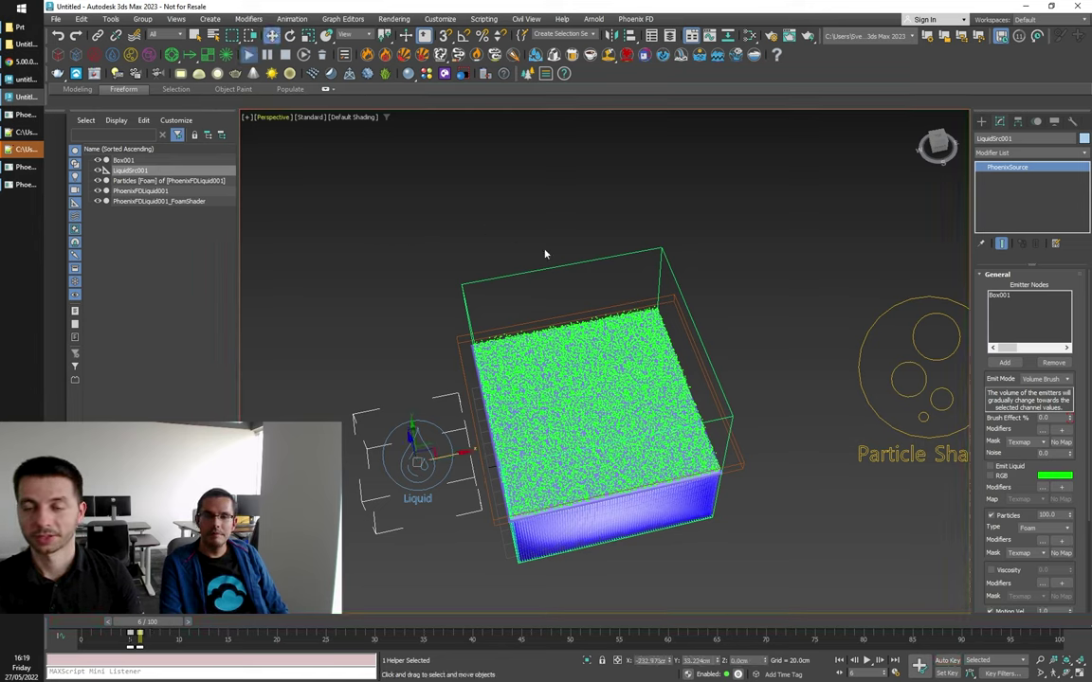
left_click_drag(555, 238, 621, 277)
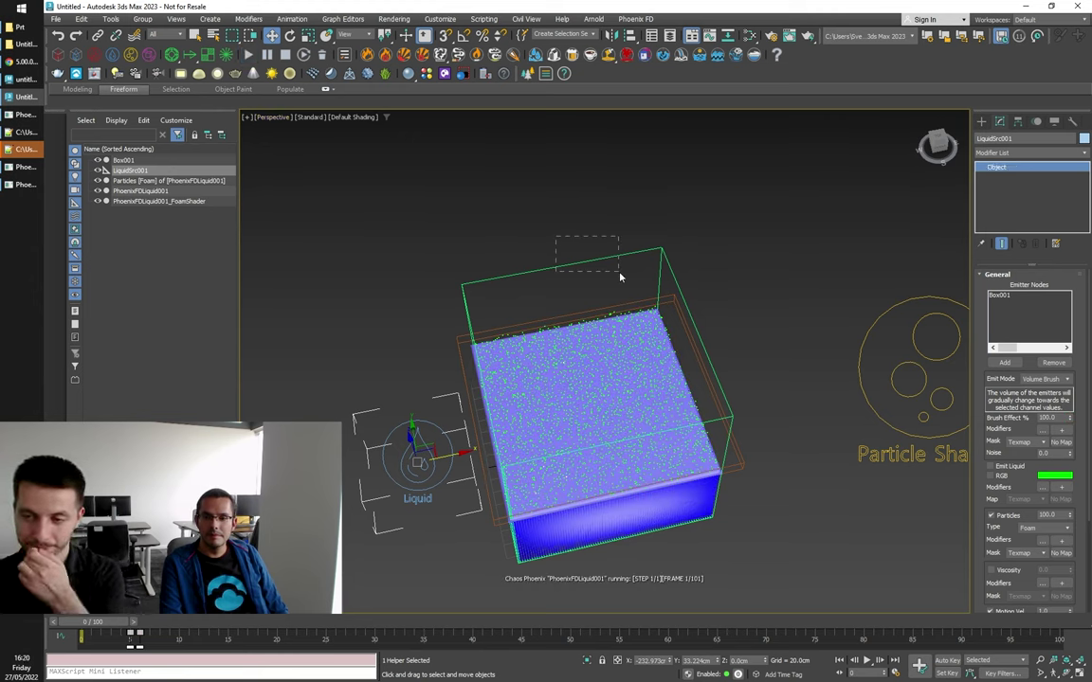
left_click(650, 257)
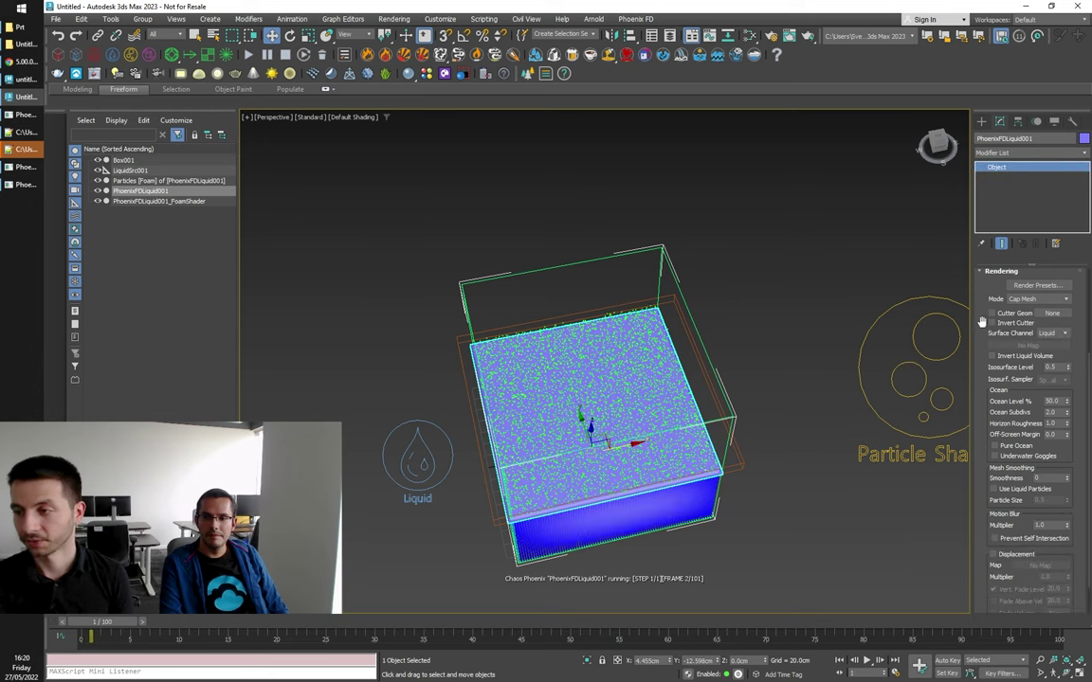
left_click(986, 273)
left_click(1006, 325)
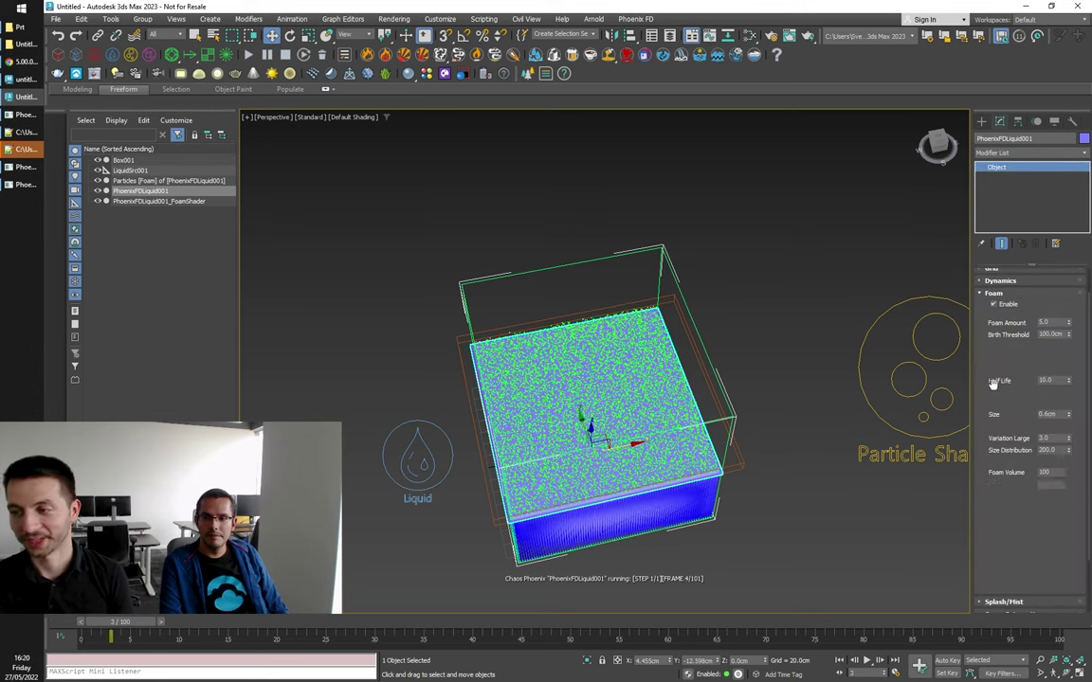
scroll(995, 464, "down", 3)
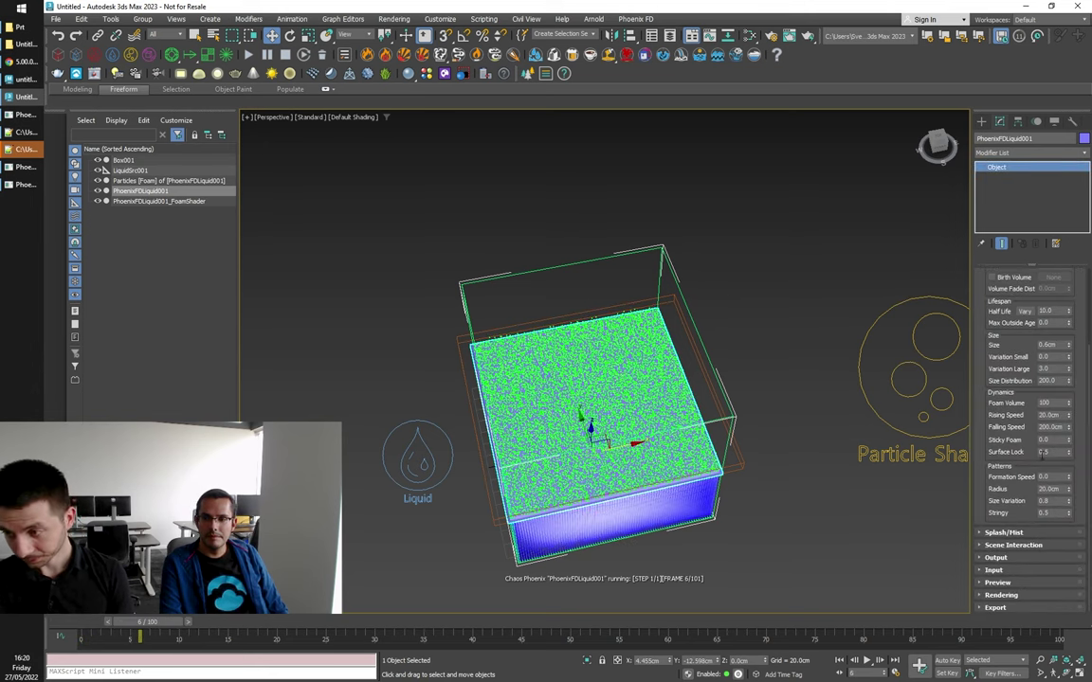
Step: Set the foam pattern's Formation Speed to 3 while the simulation runs
left_click_drag(1057, 477, 892, 424)
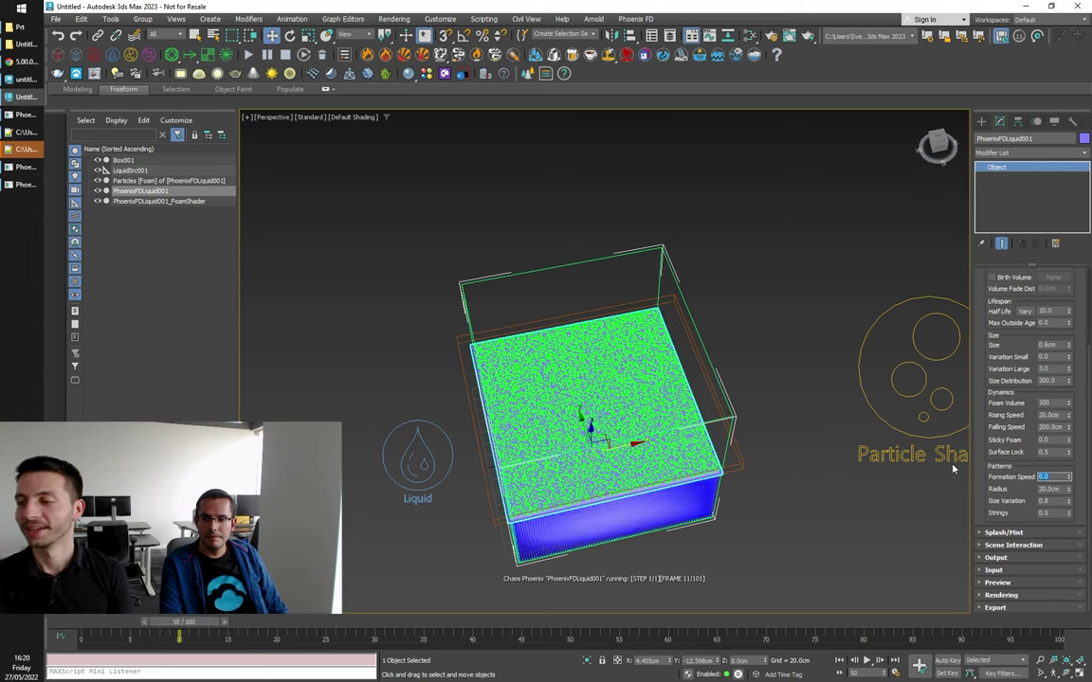
type("3")
key("Return")
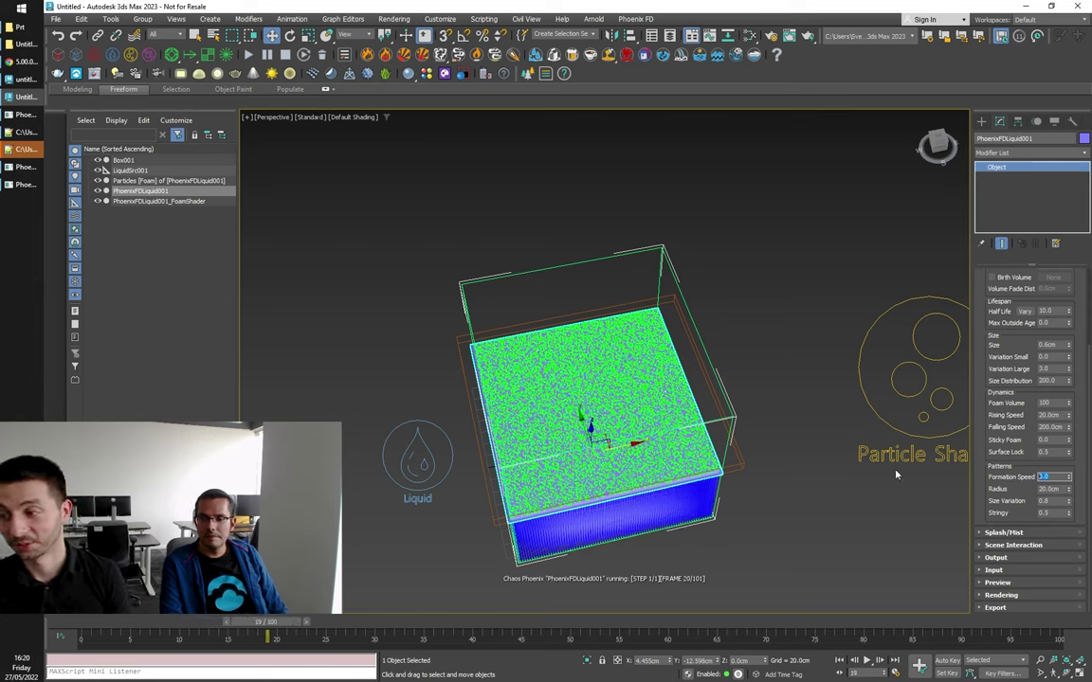
Step: Set the foam pattern's Formation Speed to 1 and inspect the foam from above as the simulation continues
type("0")
key("Return")
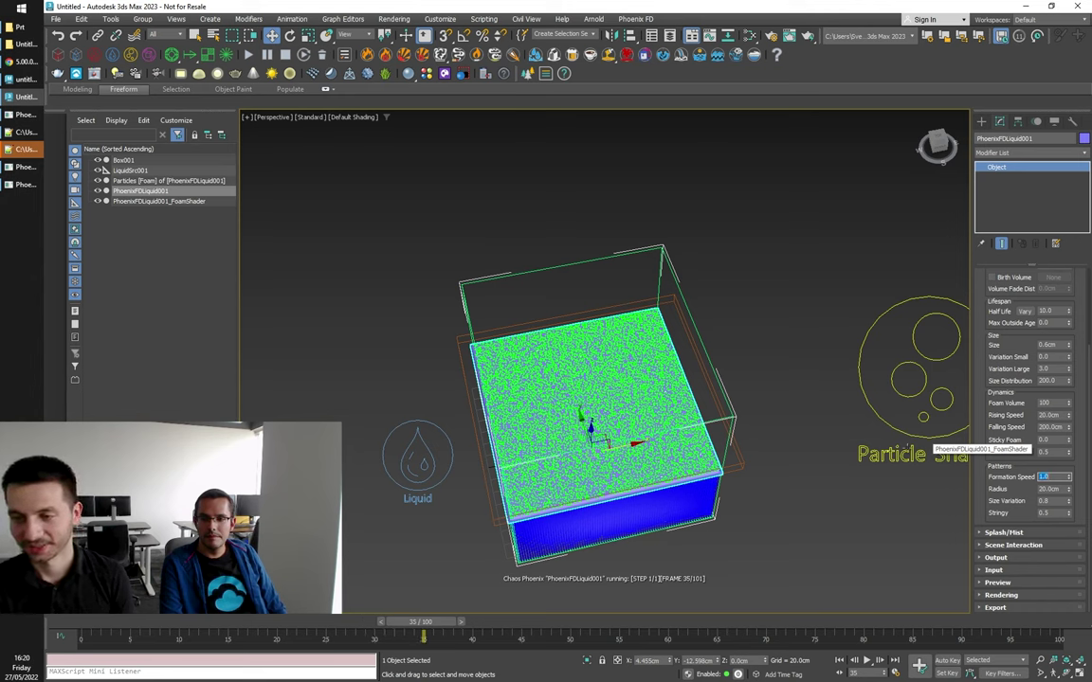
scroll(616, 445, "up", 3)
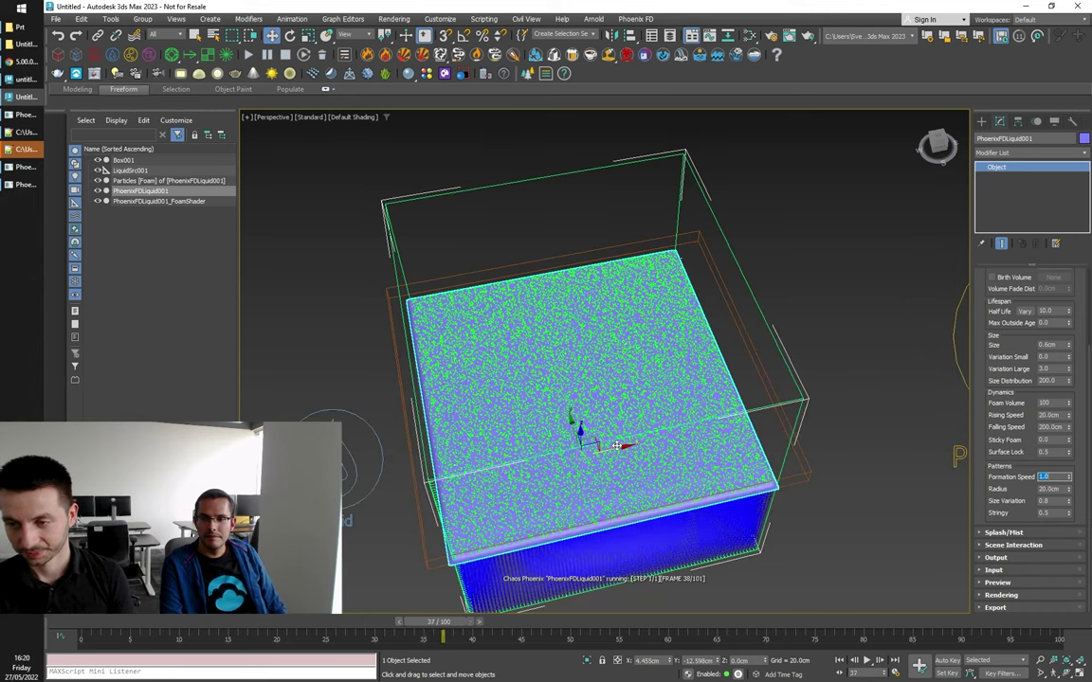
scroll(690, 380, "down", 3)
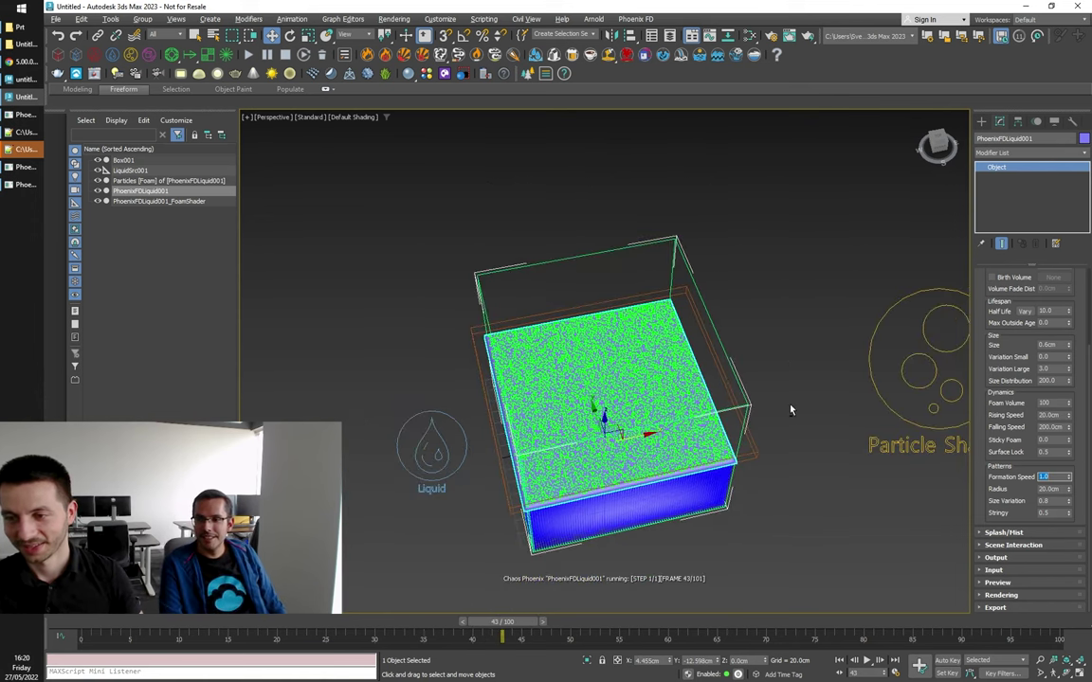
middle_click_drag(710, 363, 706, 379, "alt")
scroll(673, 432, "up", 2)
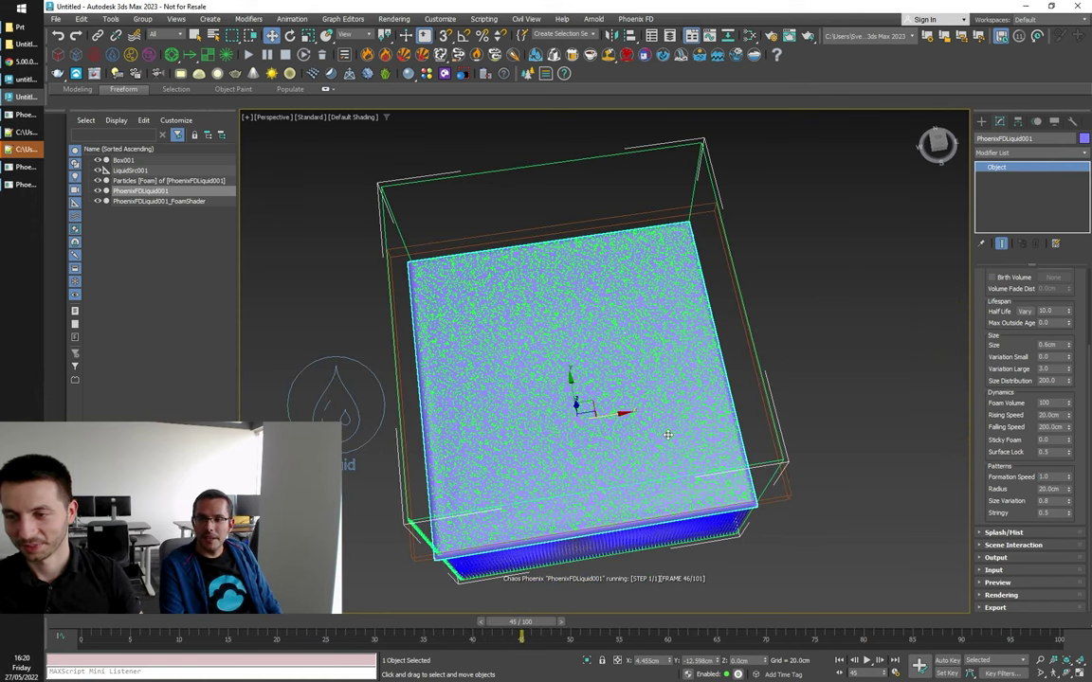
scroll(670, 433, "down", 2)
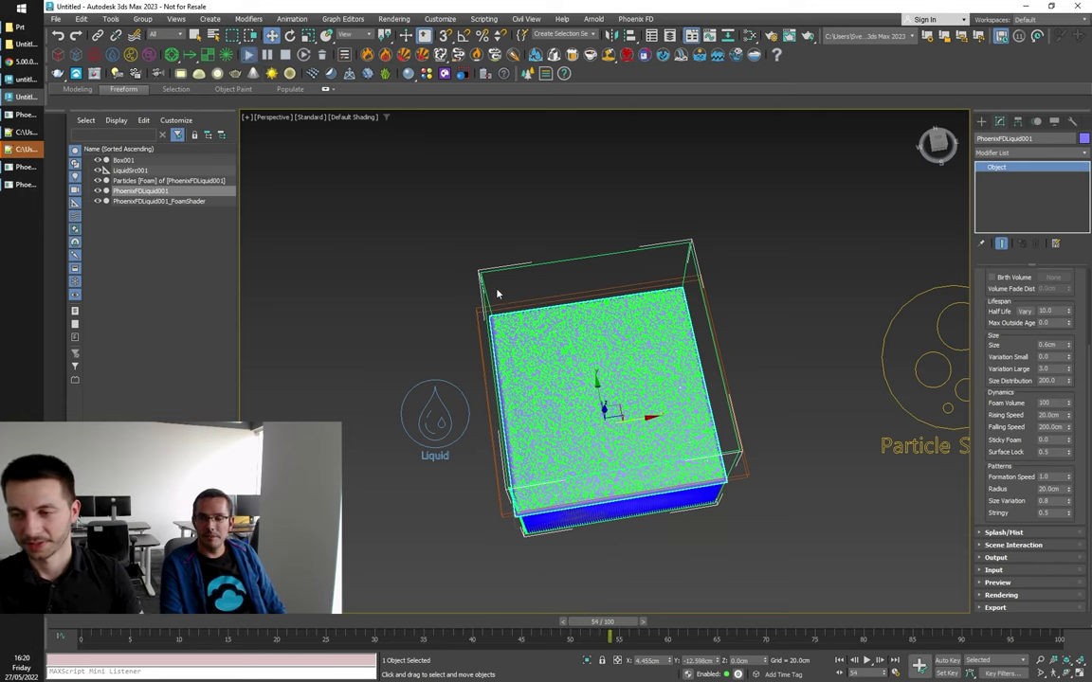
Step: Raise the liquid source's Particles amount to 1000 and restart the simulation
left_click(1048, 477)
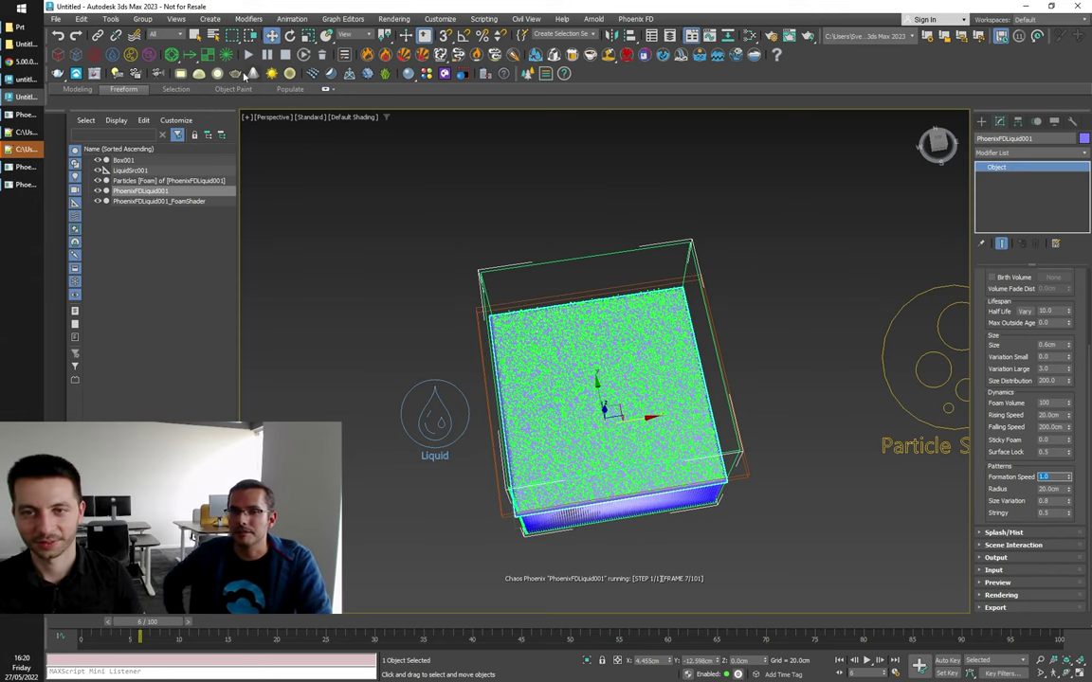
left_click_drag(395, 369, 456, 427)
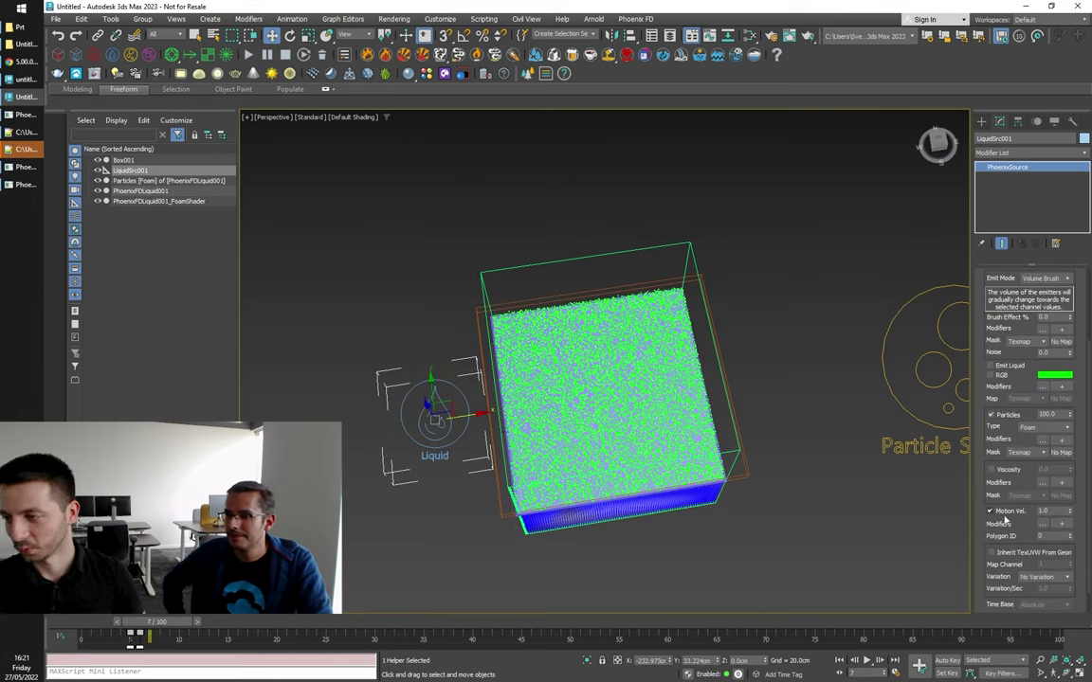
scroll(1025, 521, "down", 1)
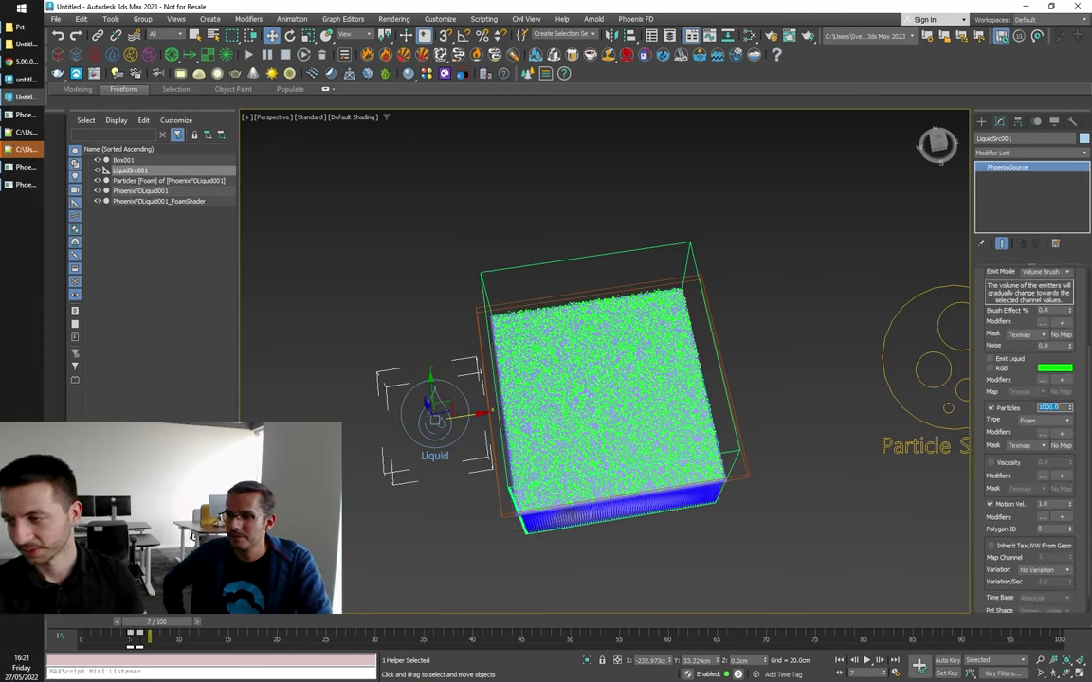
left_click(248, 54)
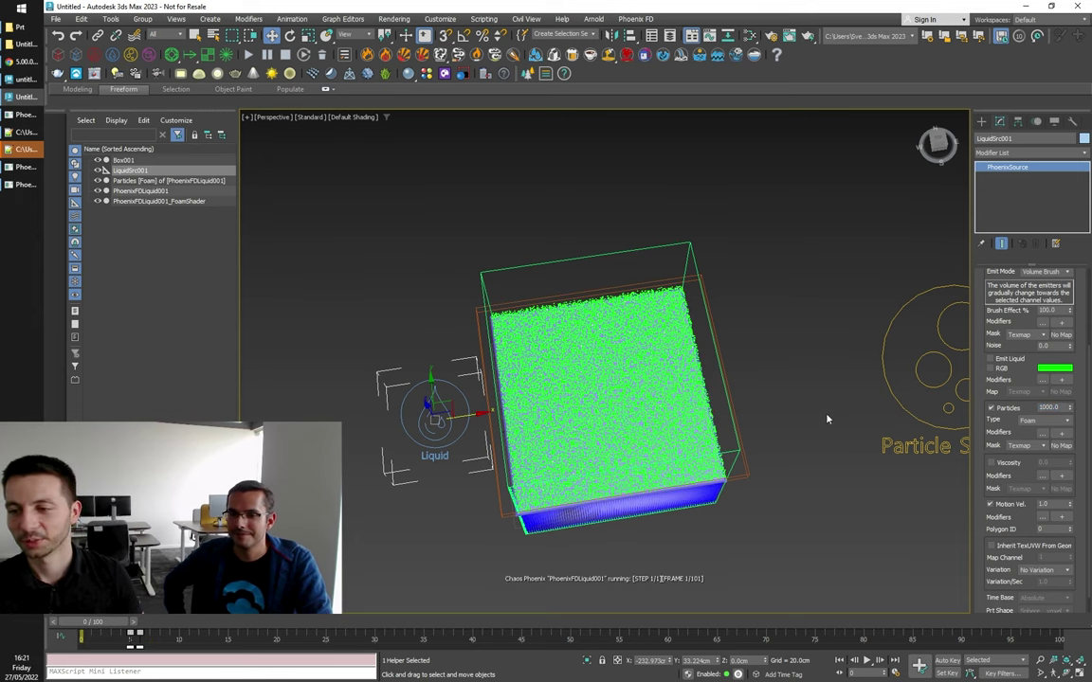
Step: Select the liquid simulator and turn off the display of Liquid particles in its Particle Preview settings
left_click_drag(667, 224, 697, 258)
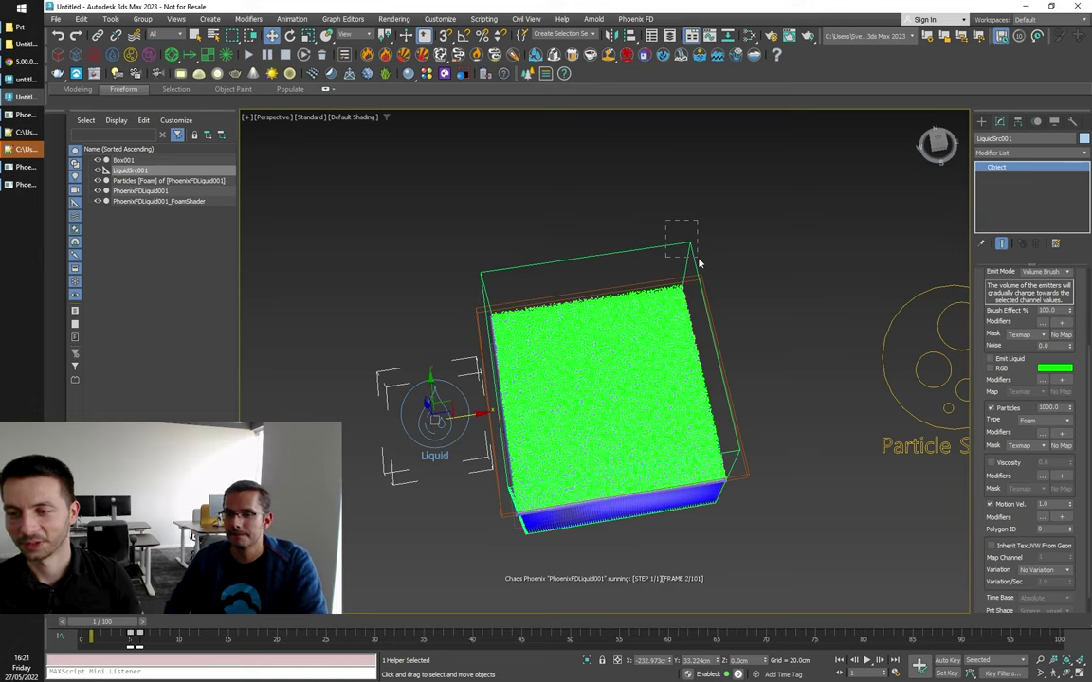
left_click_drag(698, 264, 701, 261)
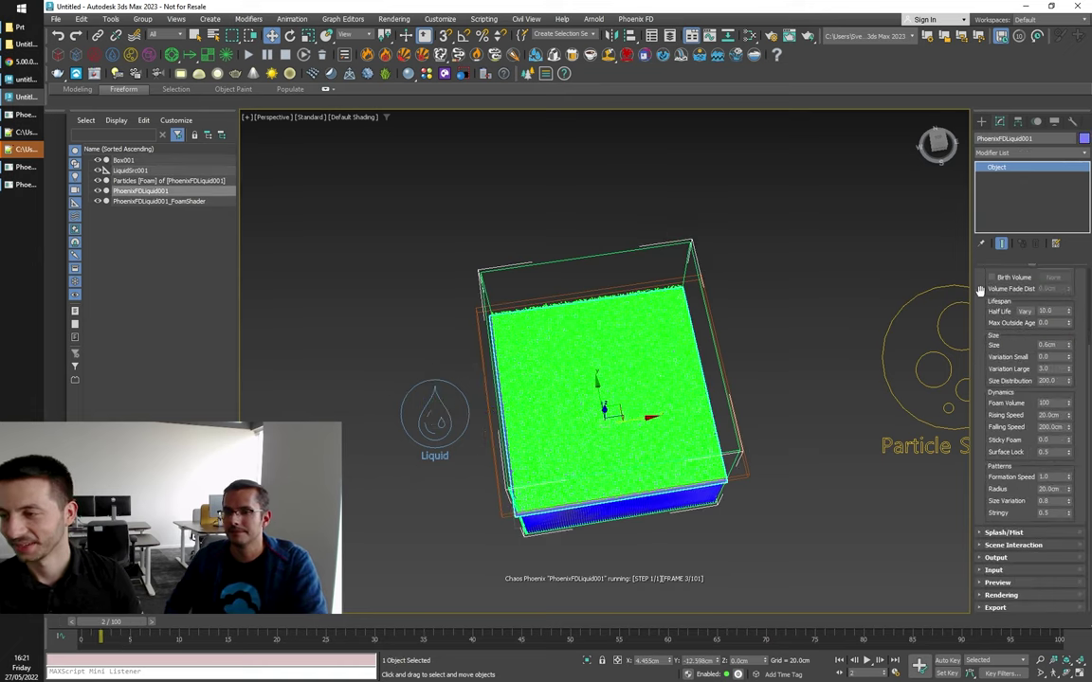
scroll(981, 412, "down", 5)
scroll(980, 413, "up", 5)
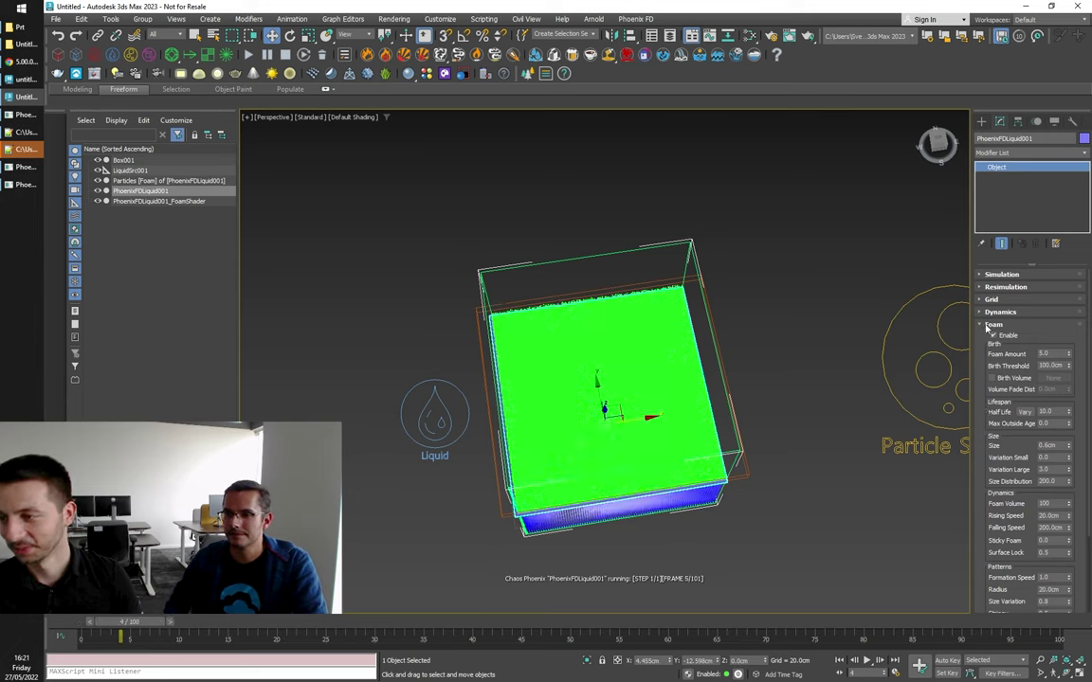
left_click(985, 327)
left_click(1004, 389)
scroll(982, 409, "down", 3)
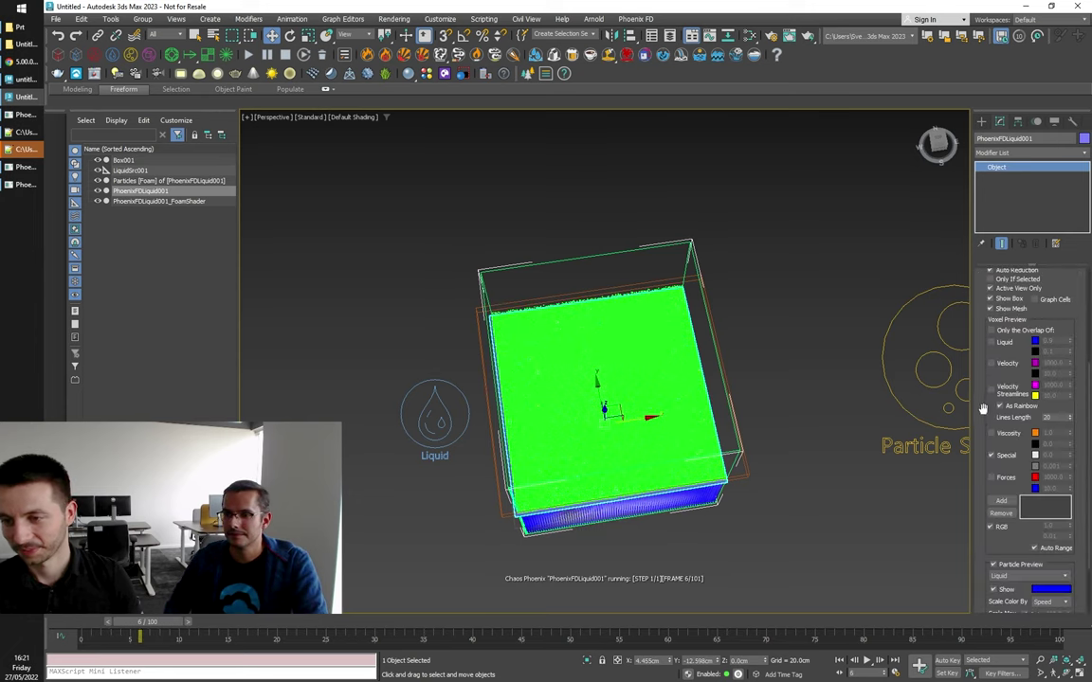
left_click_drag(980, 431, 982, 403)
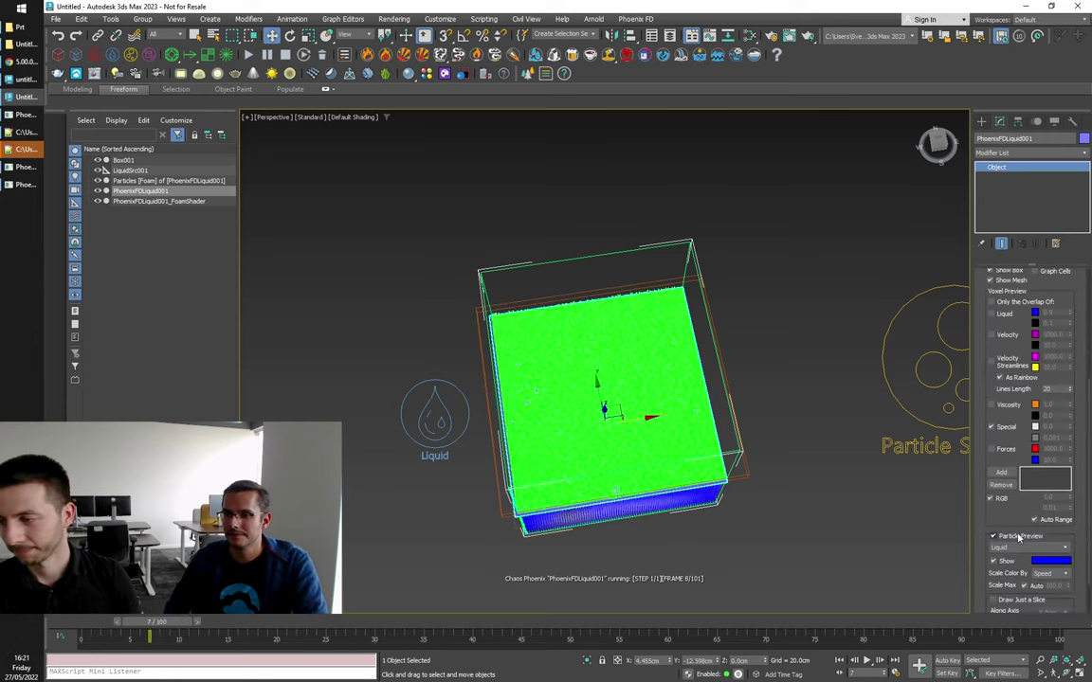
left_click(993, 562)
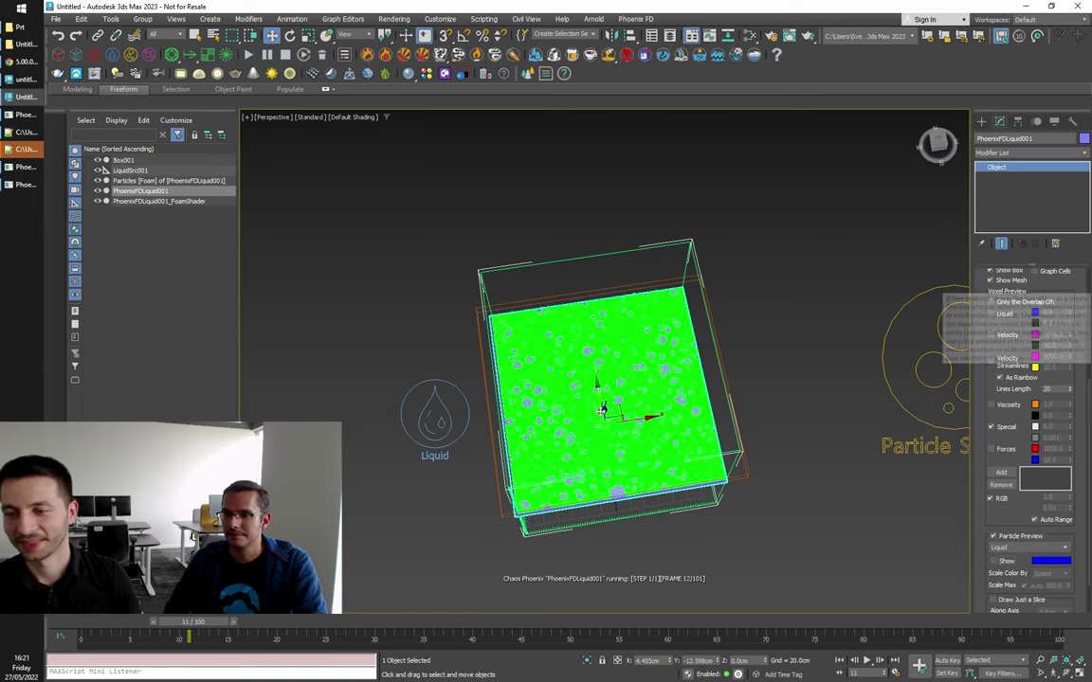
Step: Examine the foam cell pattern across the liquid surface as the simulation continues
scroll(618, 405, "up", 3)
scroll(663, 406, "down", 3)
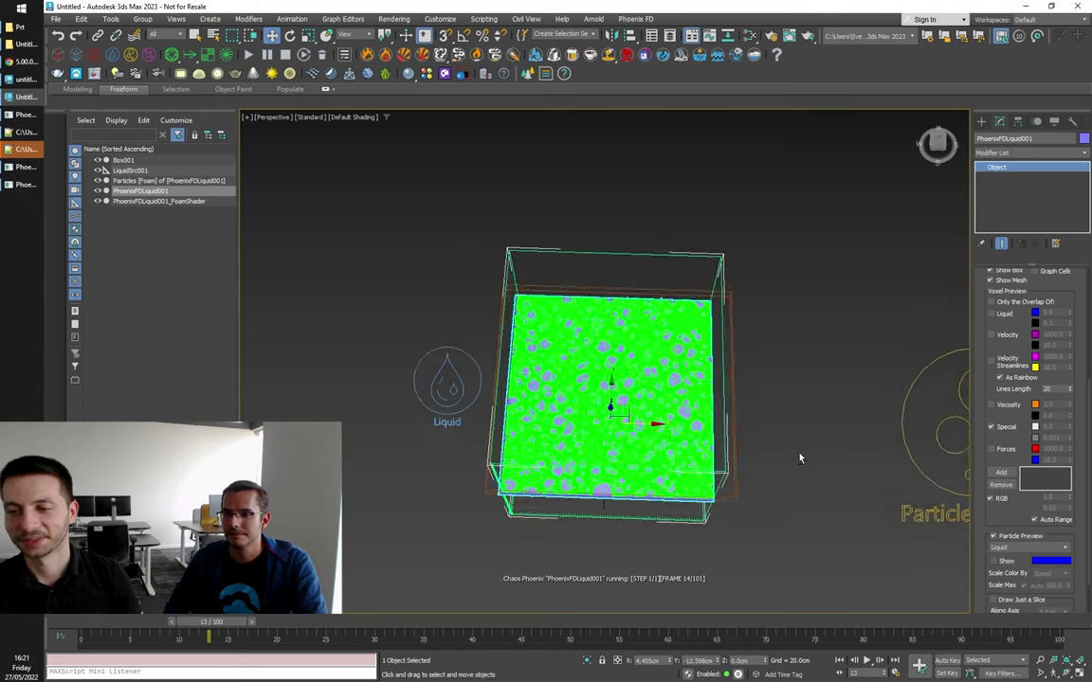
scroll(719, 406, "up", 3)
middle_click_drag(782, 436, 694, 406, "alt")
scroll(694, 405, "up", 3)
scroll(695, 405, "down", 5)
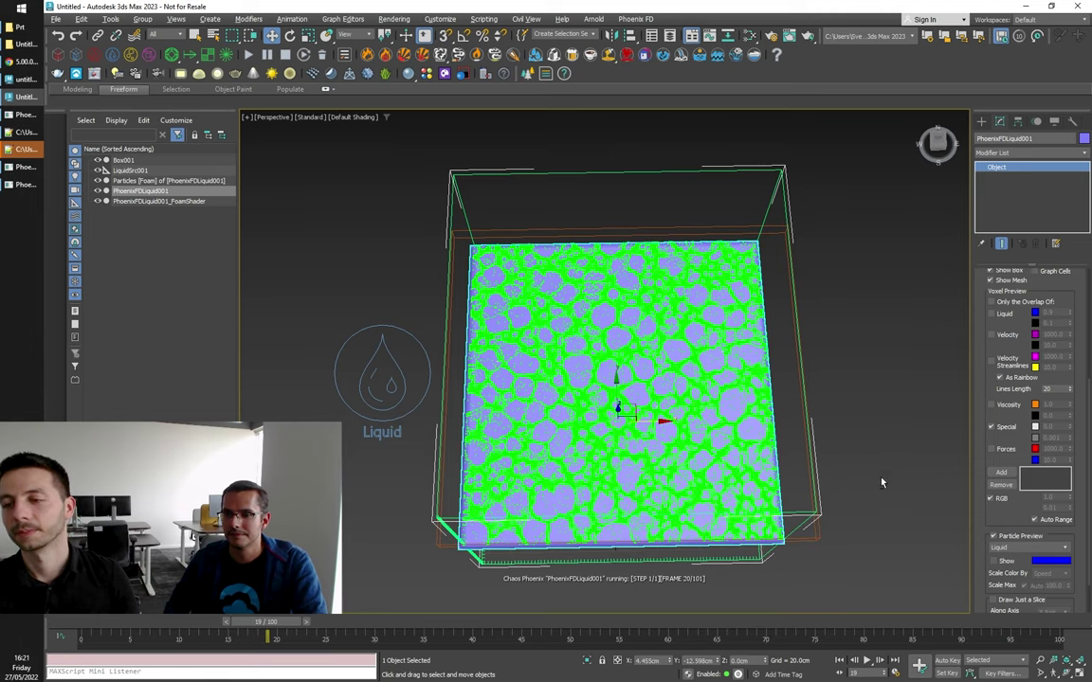
mouse_move(881, 483)
middle_mouse_down("alt")
mouse_move(874, 496)
mouse_move(882, 486)
middle_mouse_up("alt")
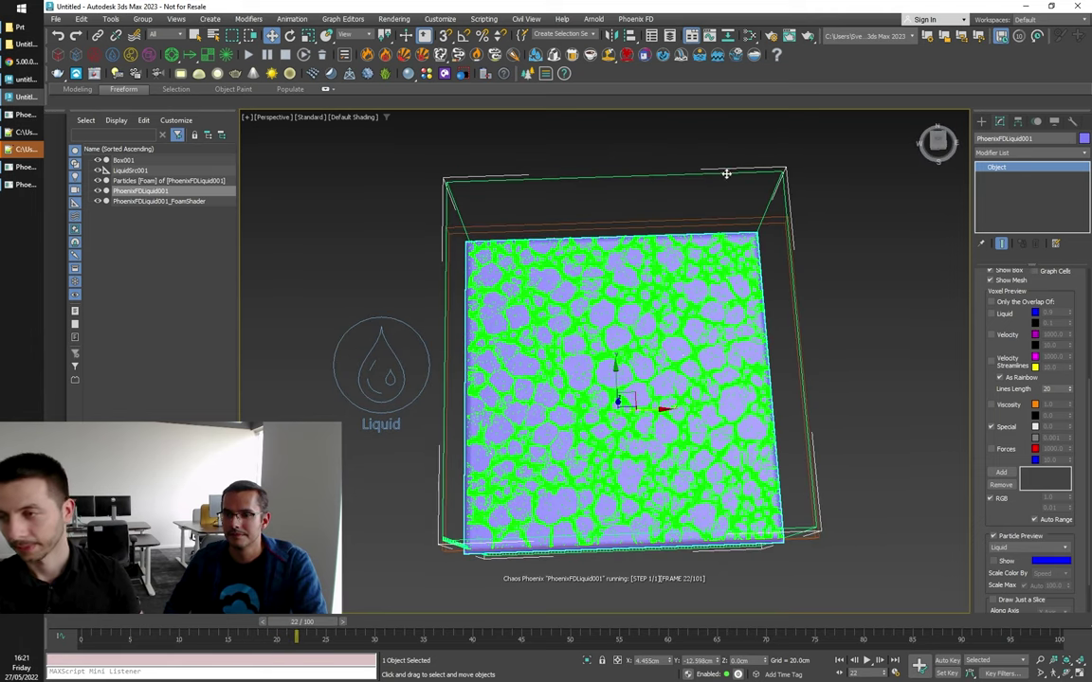
Step: Turn off Show Mesh in the simulator's Preview settings so only the foam particles are displayed
scroll(982, 280, "up", 3)
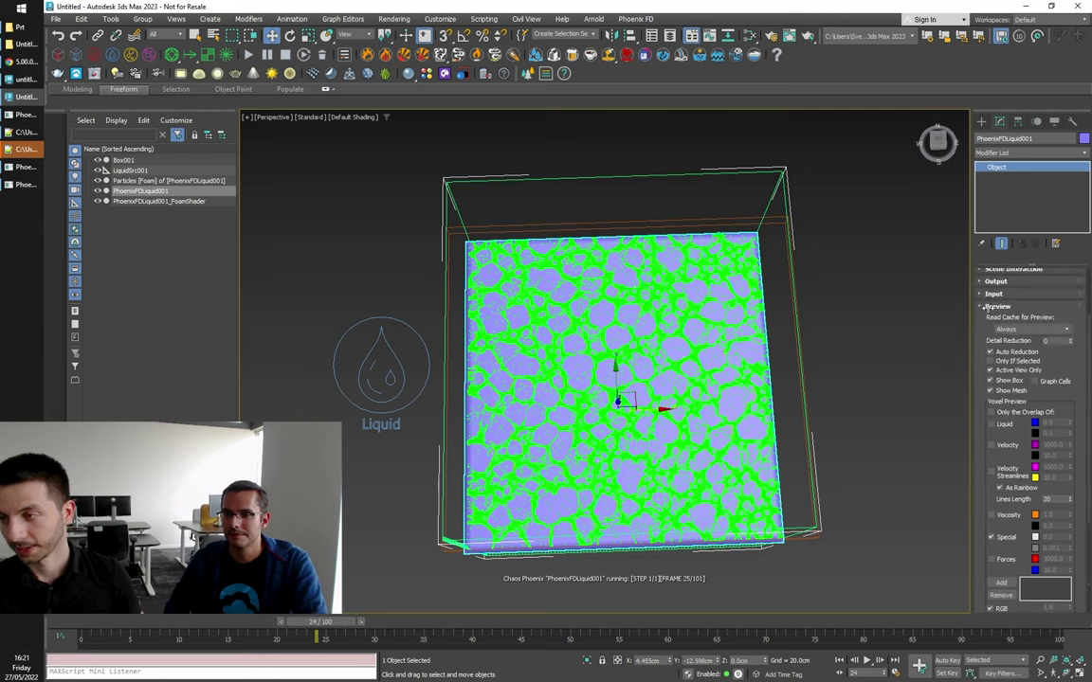
left_click(995, 307)
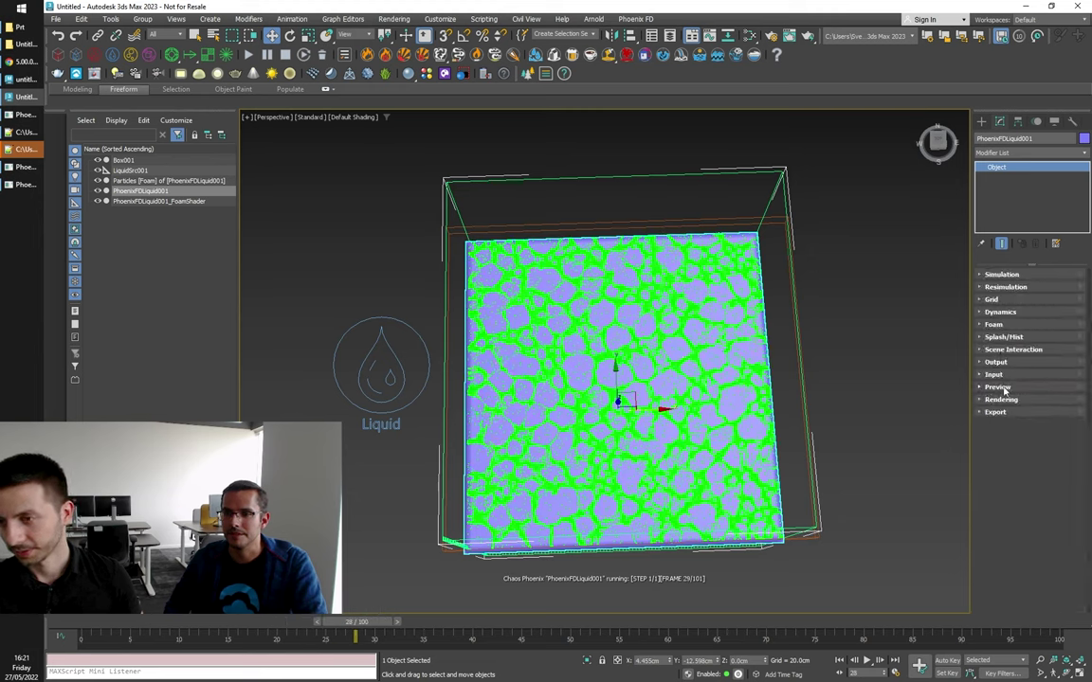
left_click(997, 387)
left_click(993, 309)
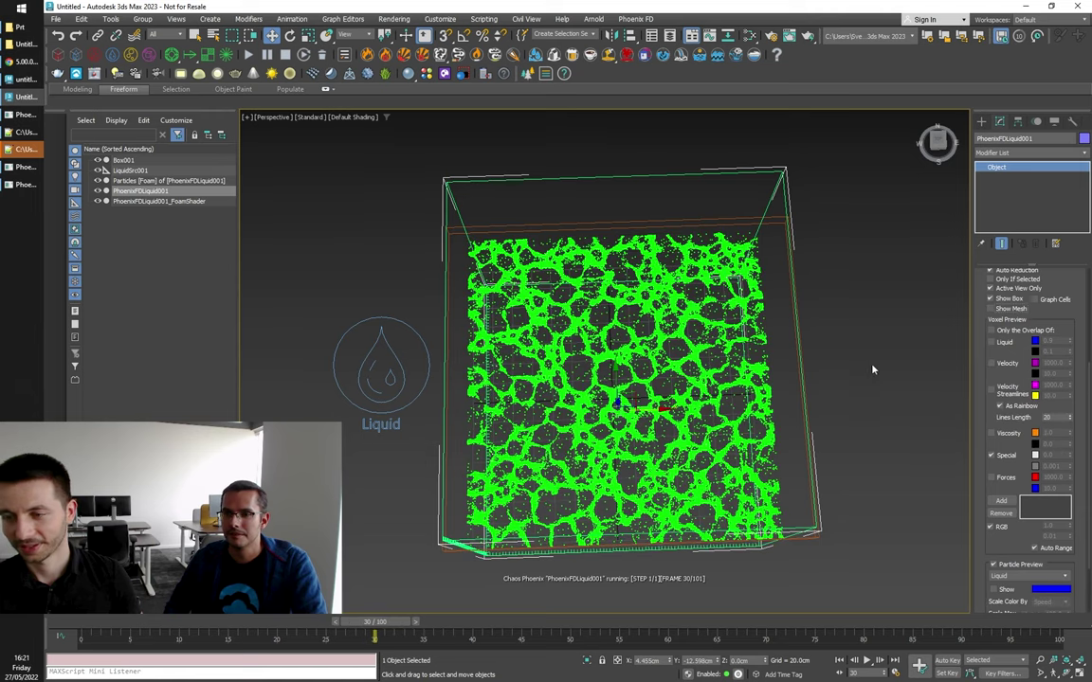
middle_click_drag(863, 406, 858, 401, "alt")
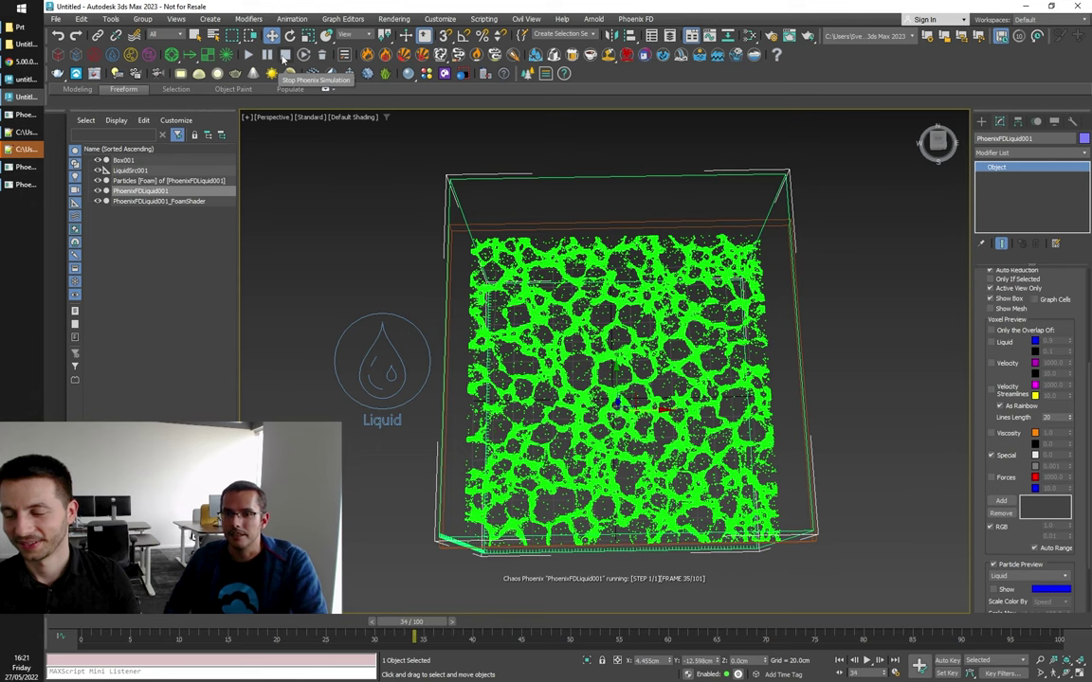
Step: Stop the simulation, bring up the Patterns parameters in the Foam settings and inspect the size variation of the foam cells
scroll(1018, 341, "up", 3)
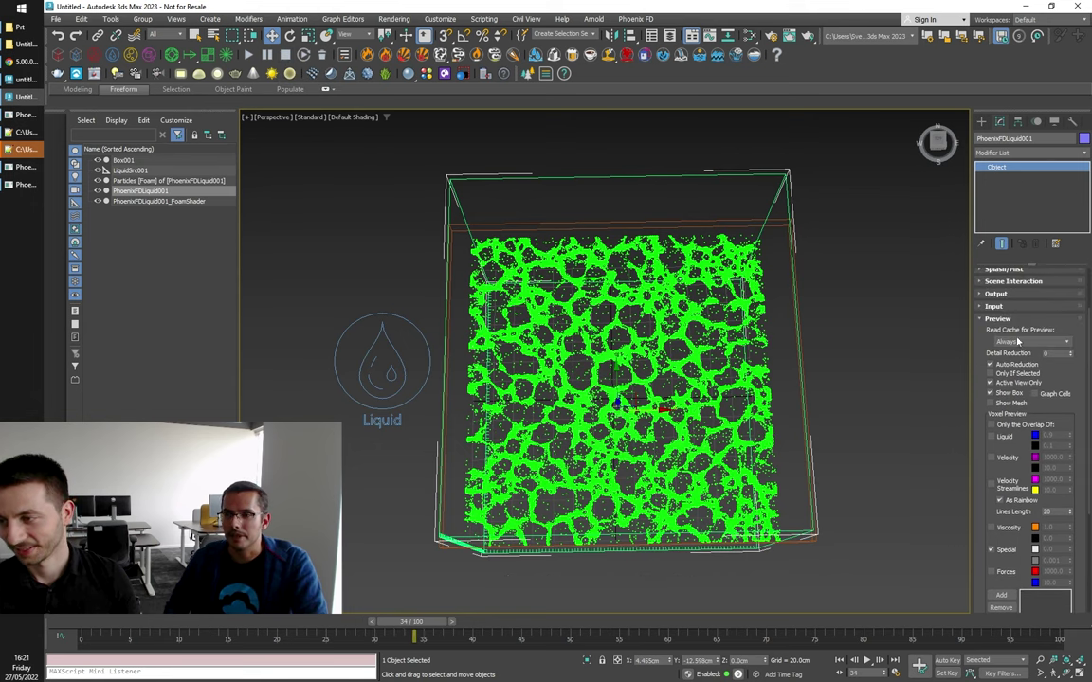
left_click(997, 319)
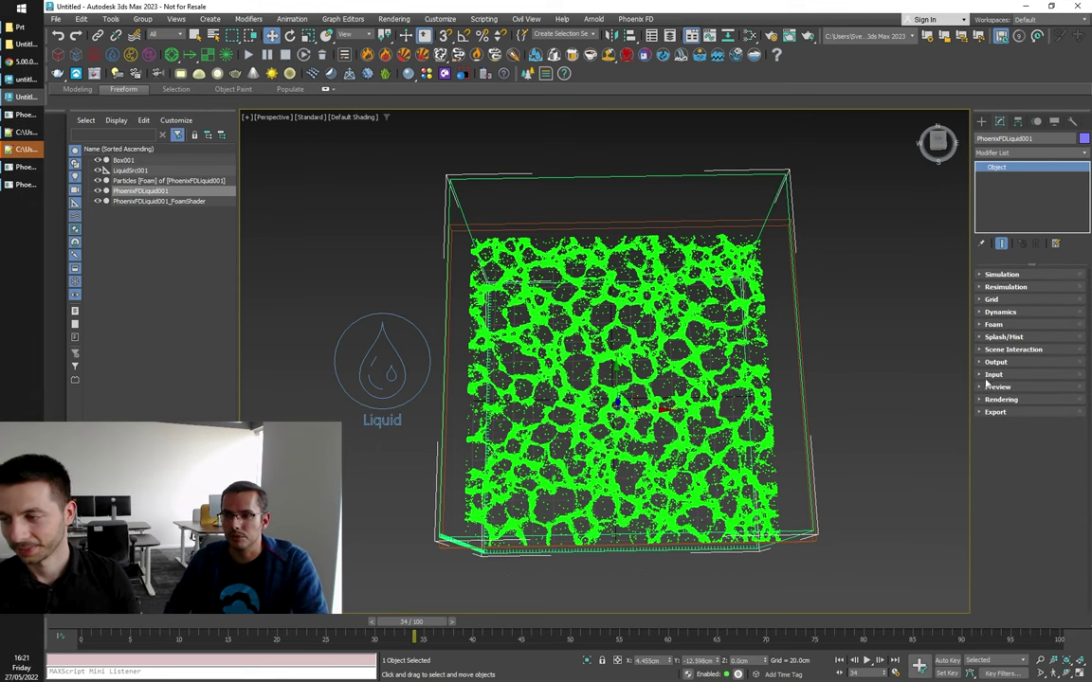
left_click(993, 324)
left_click_drag(987, 451, 978, 333)
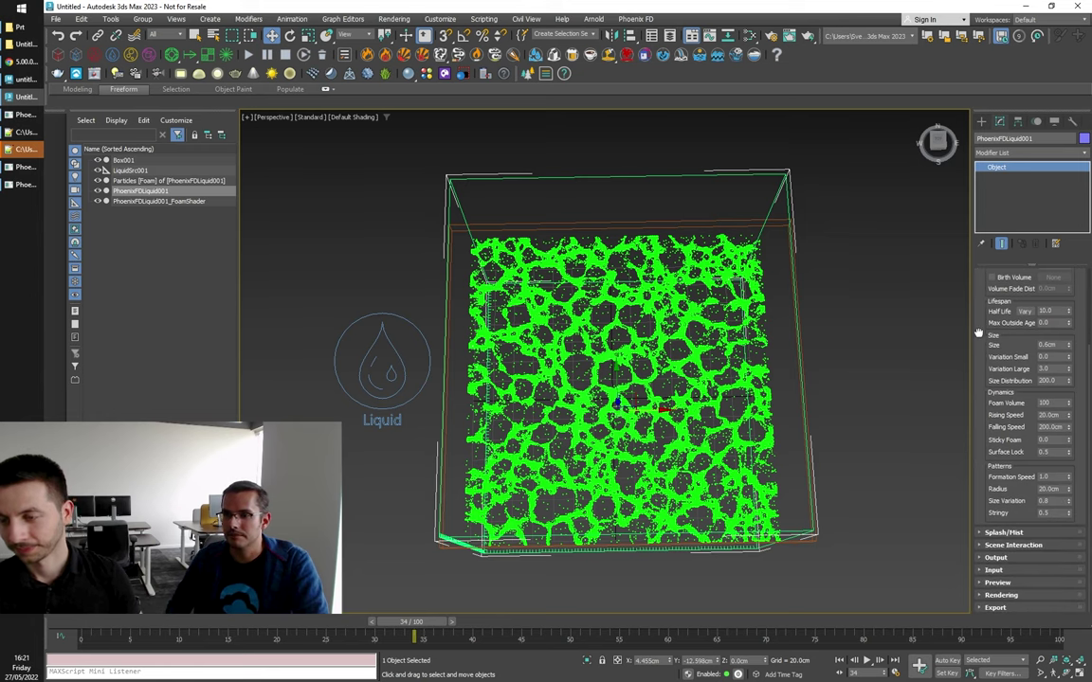
middle_click_drag(903, 467, 853, 459)
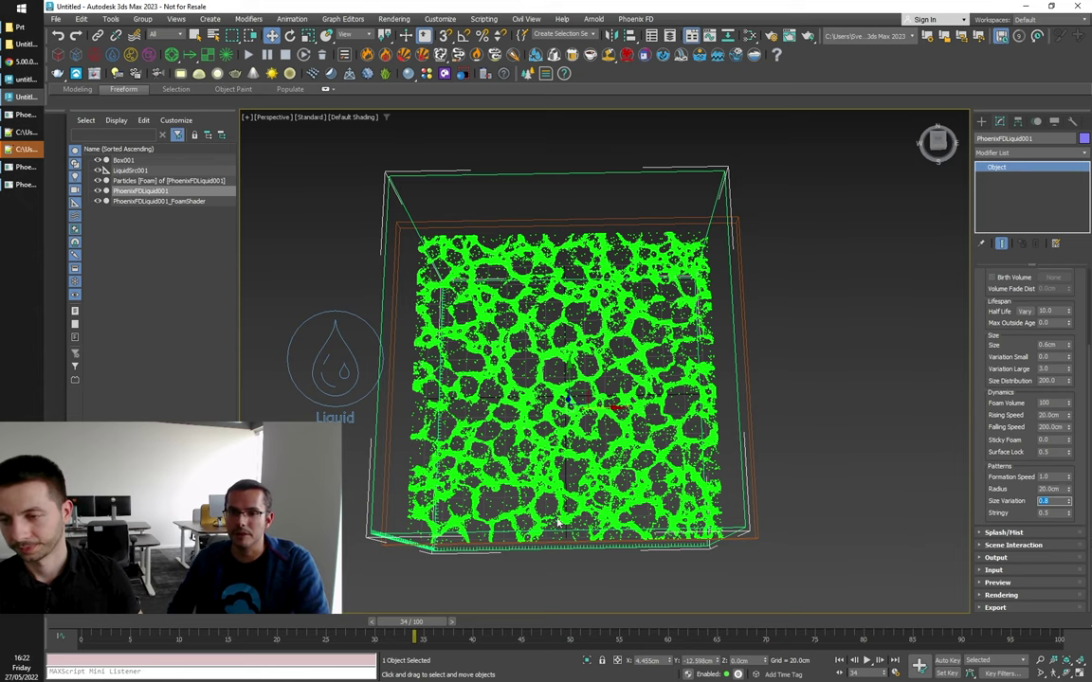
scroll(549, 484, "up", 3)
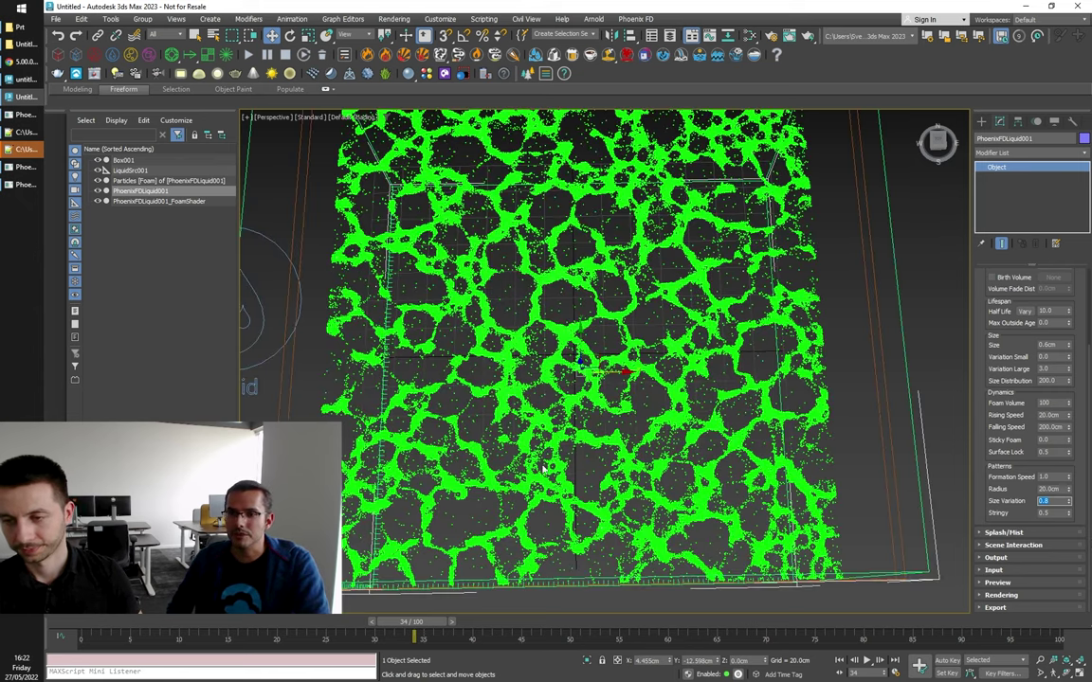
scroll(545, 470, "down", 3)
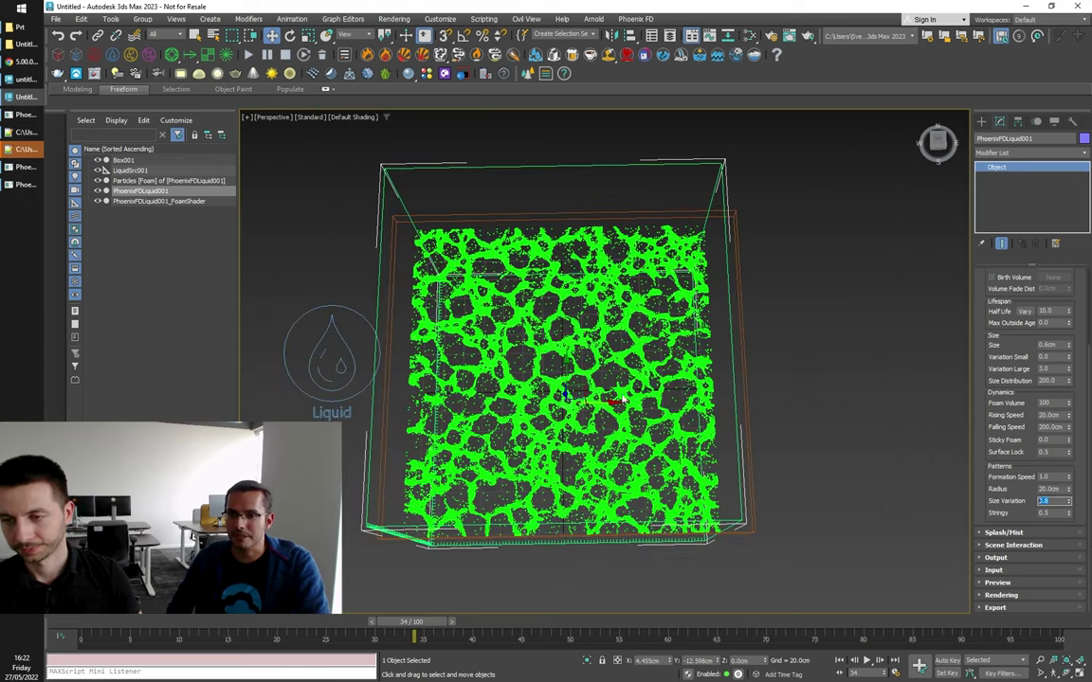
Step: Set the foam pattern's Stringy value to 1 and restart the simulation
left_click(1059, 513)
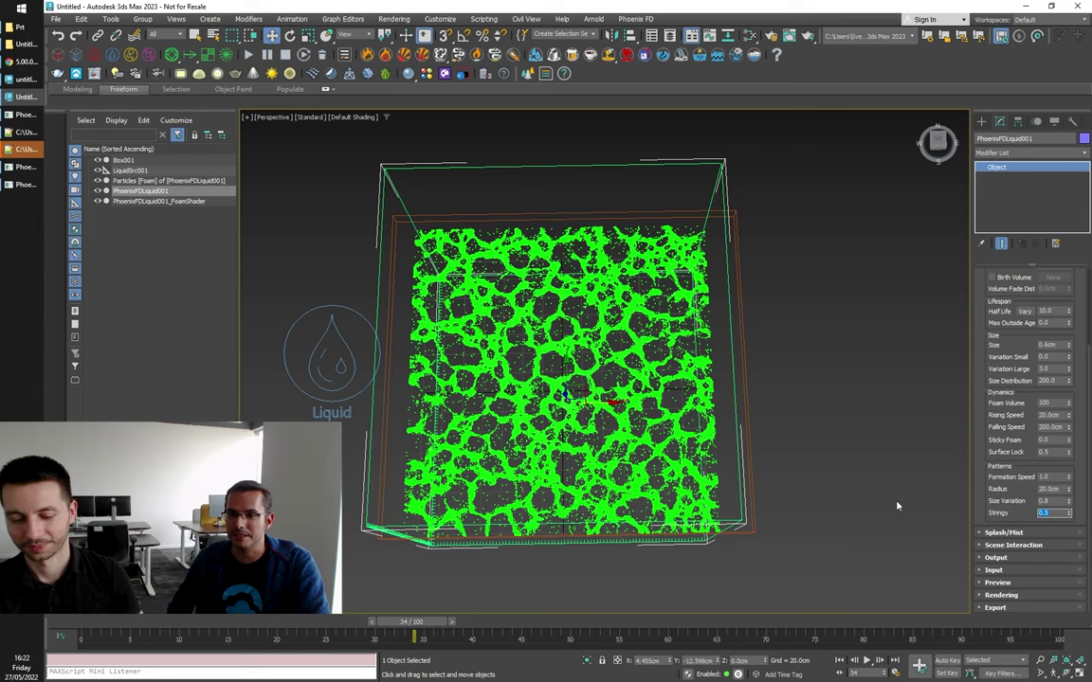
type("0.6")
key("Return")
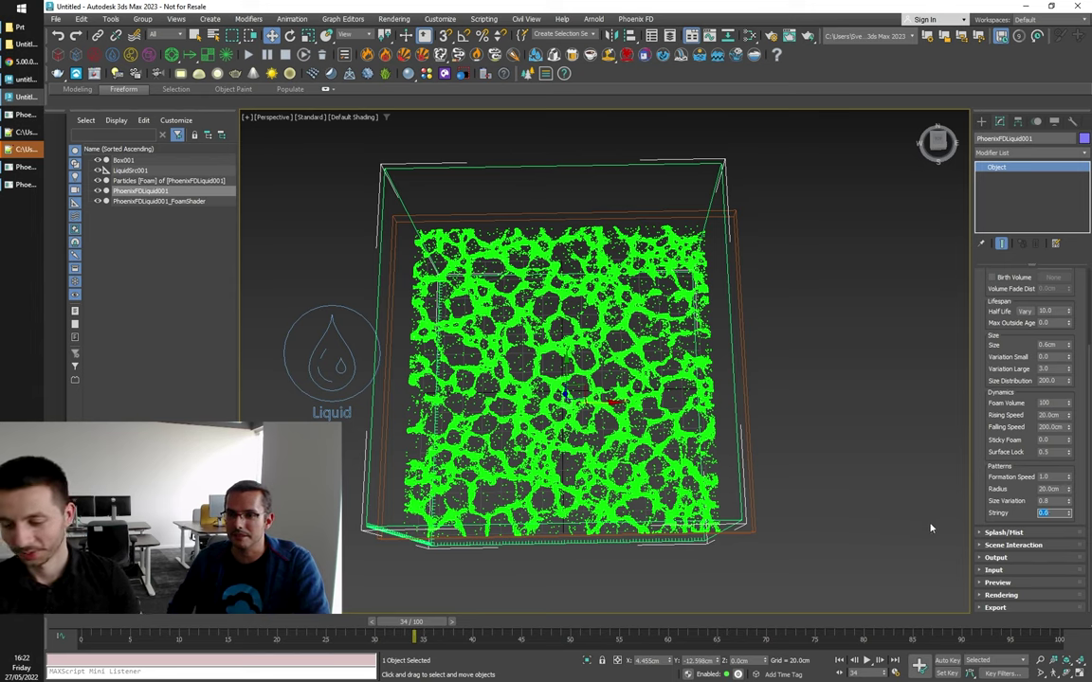
type("1")
key("Return")
left_click(245, 55)
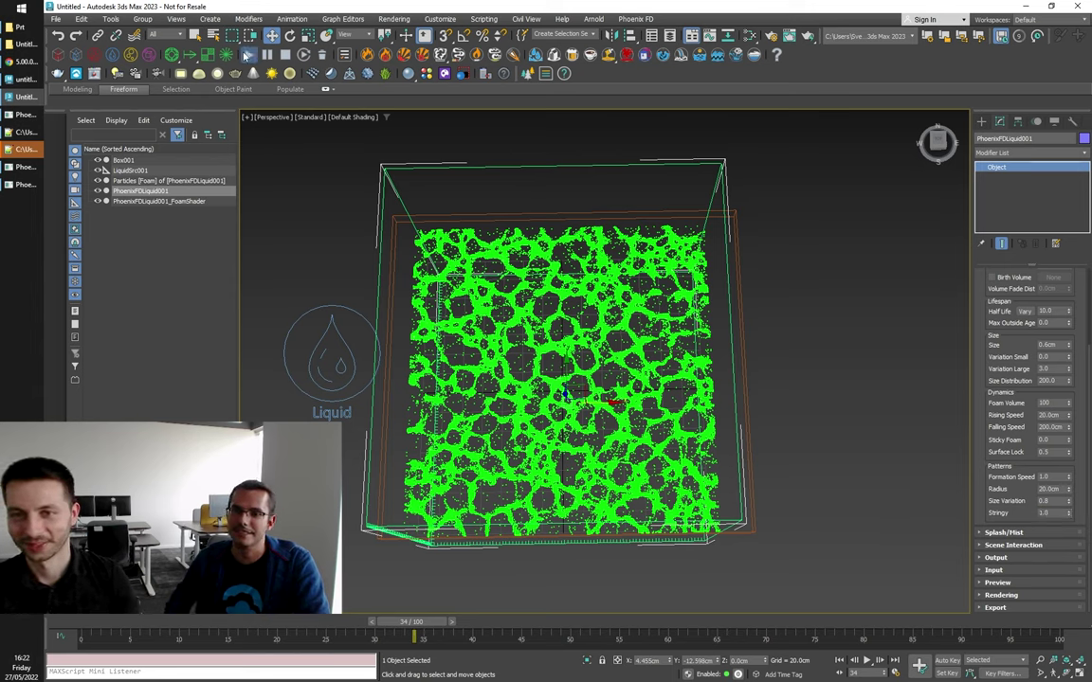
left_click(247, 54)
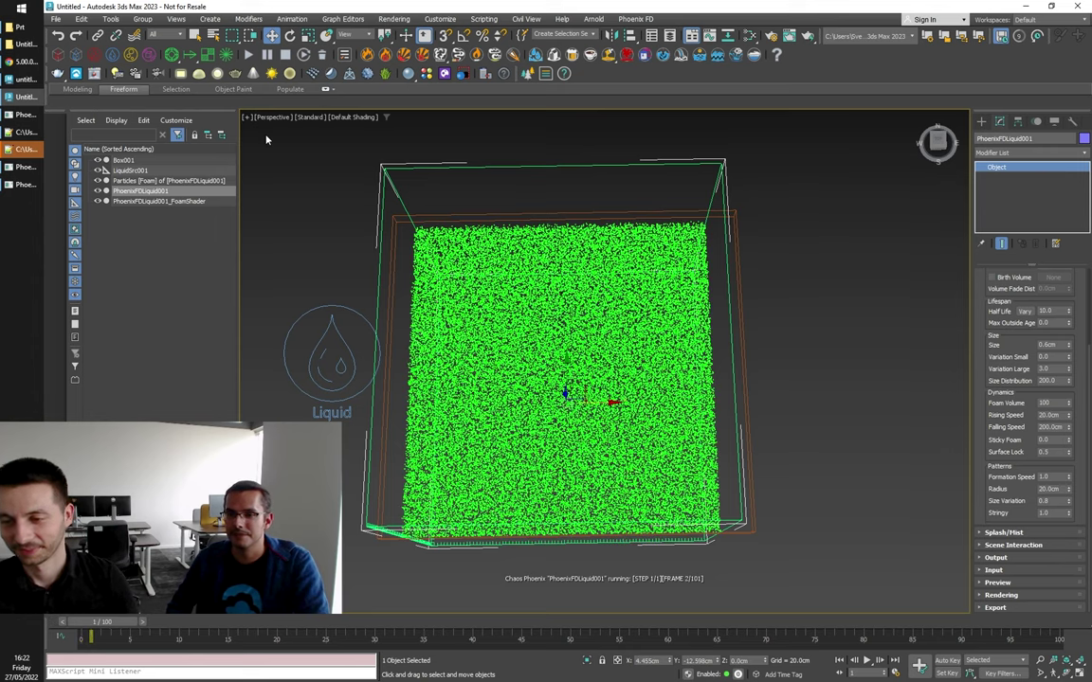
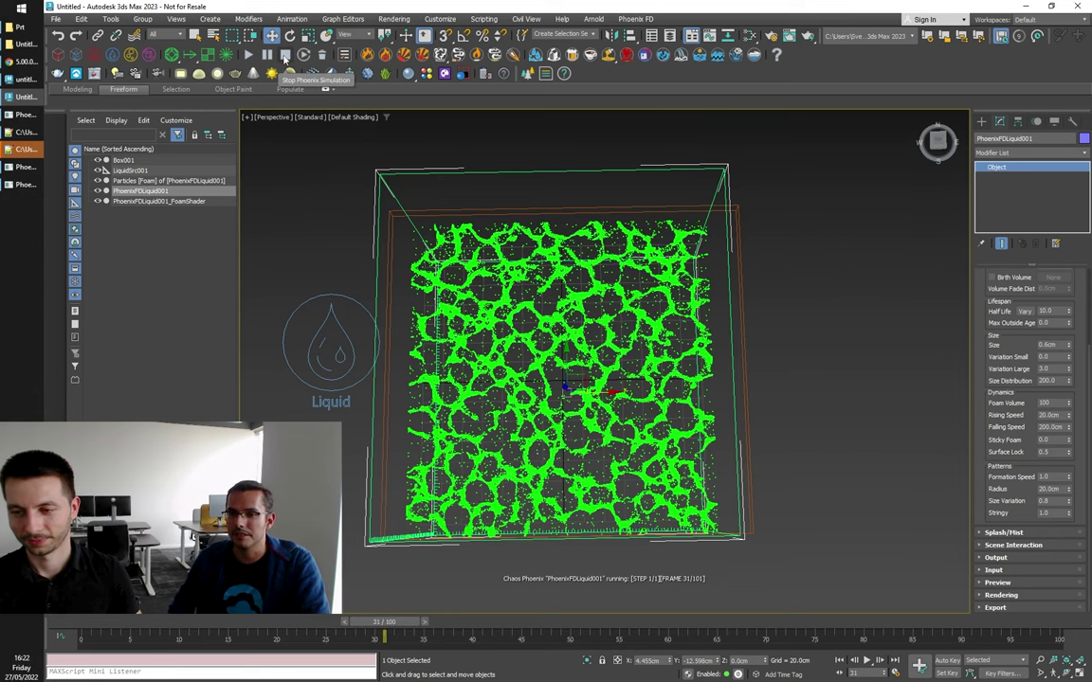
Step: Stop the simulation and compare the foam patterns cached at frames 31 and 32
left_click(285, 55)
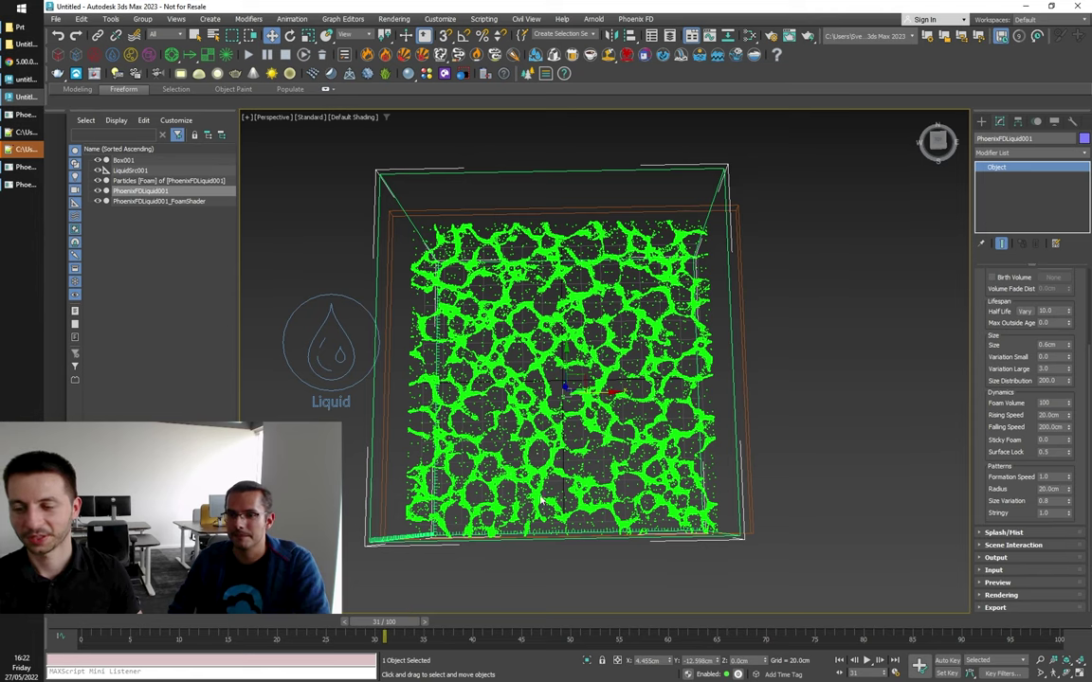
middle_click_drag(517, 498, 565, 510, "alt")
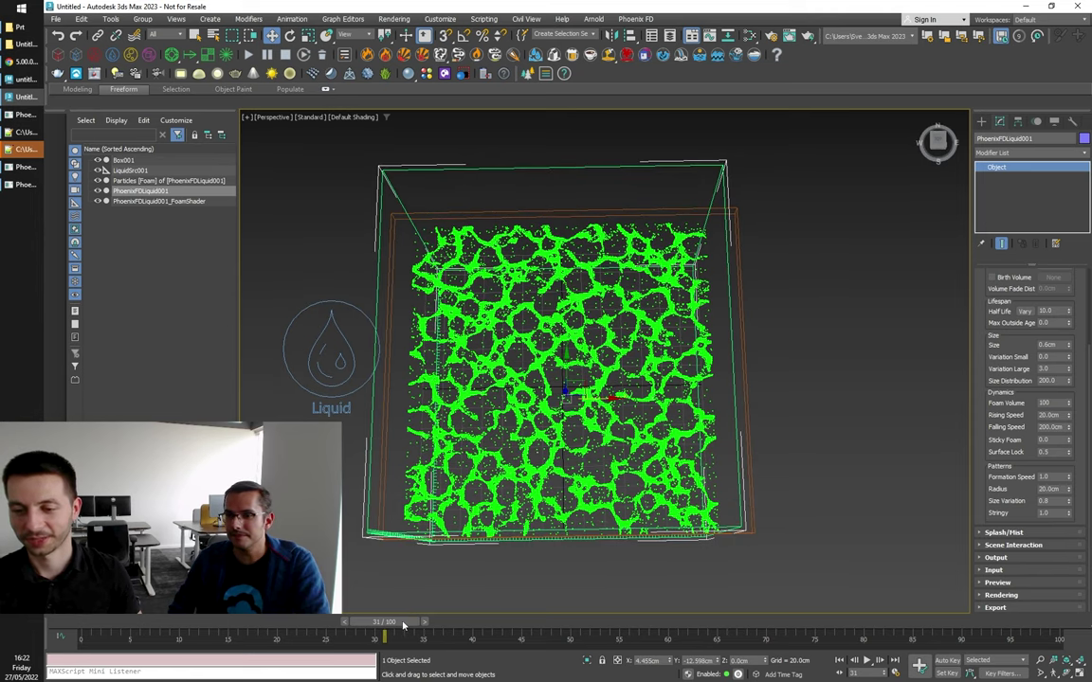
left_click_drag(402, 622, 416, 621)
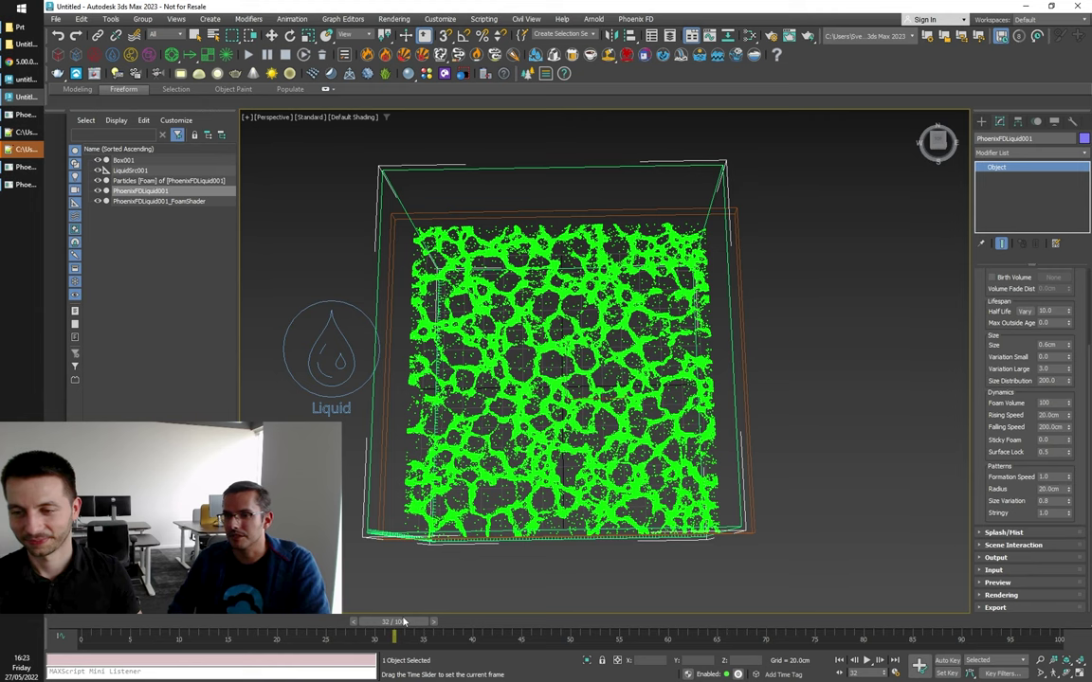
left_click_drag(403, 622, 394, 621)
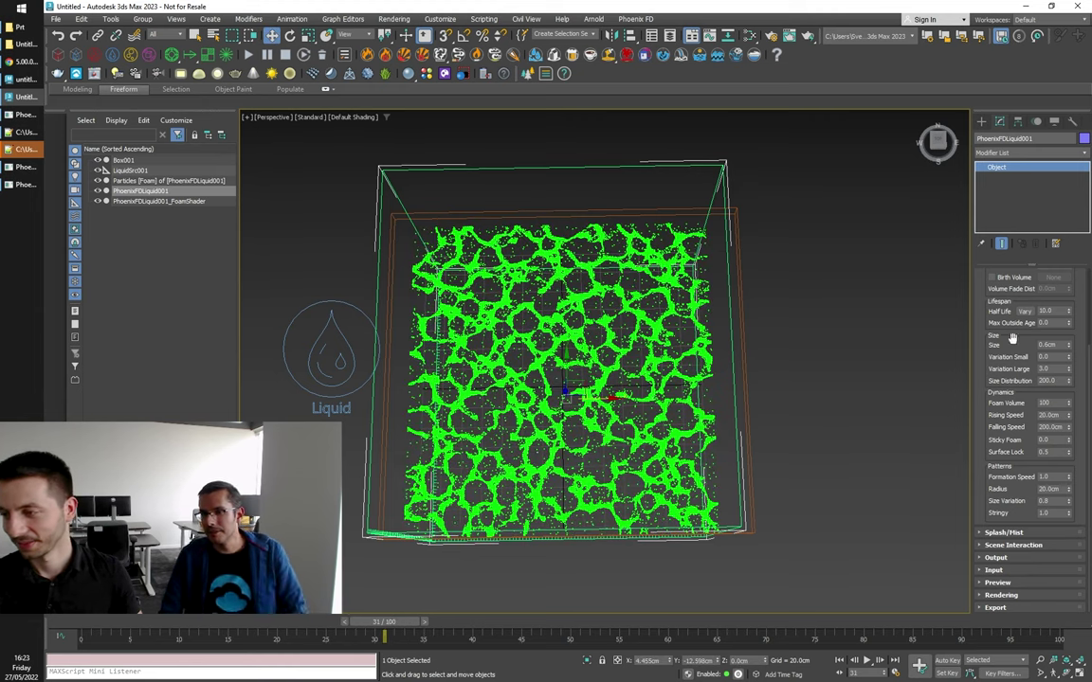
Step: Set the foam pattern's Stringy value to 0, then rerun the simulation and inspect the foam that forms
double_click(1048, 513)
type("0")
key("Return")
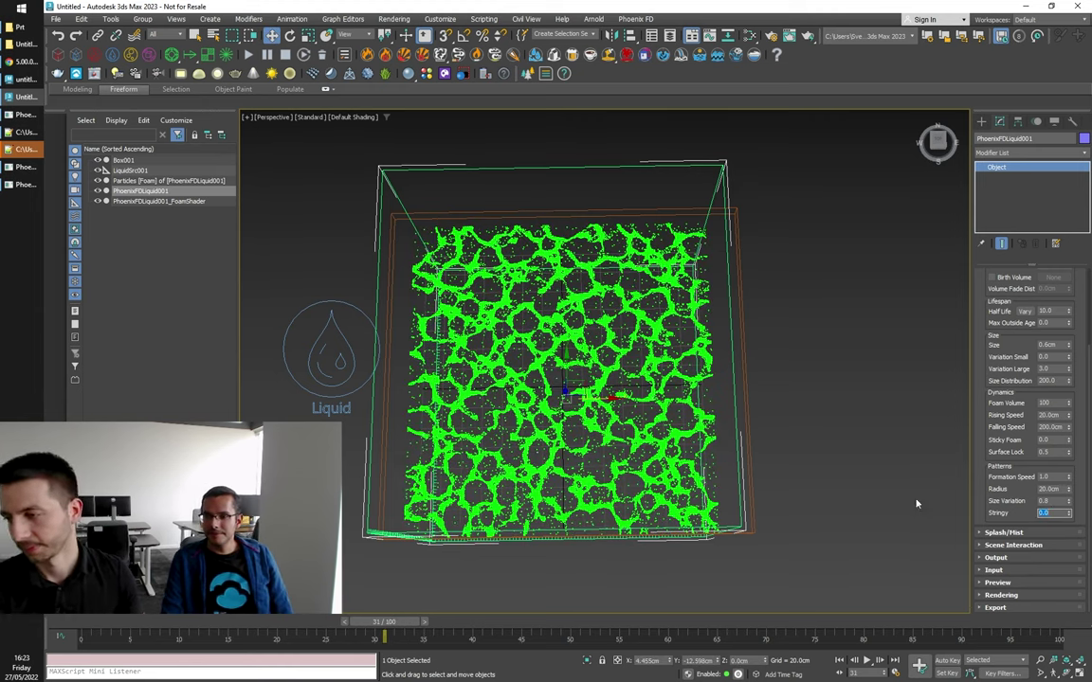
left_click(248, 55)
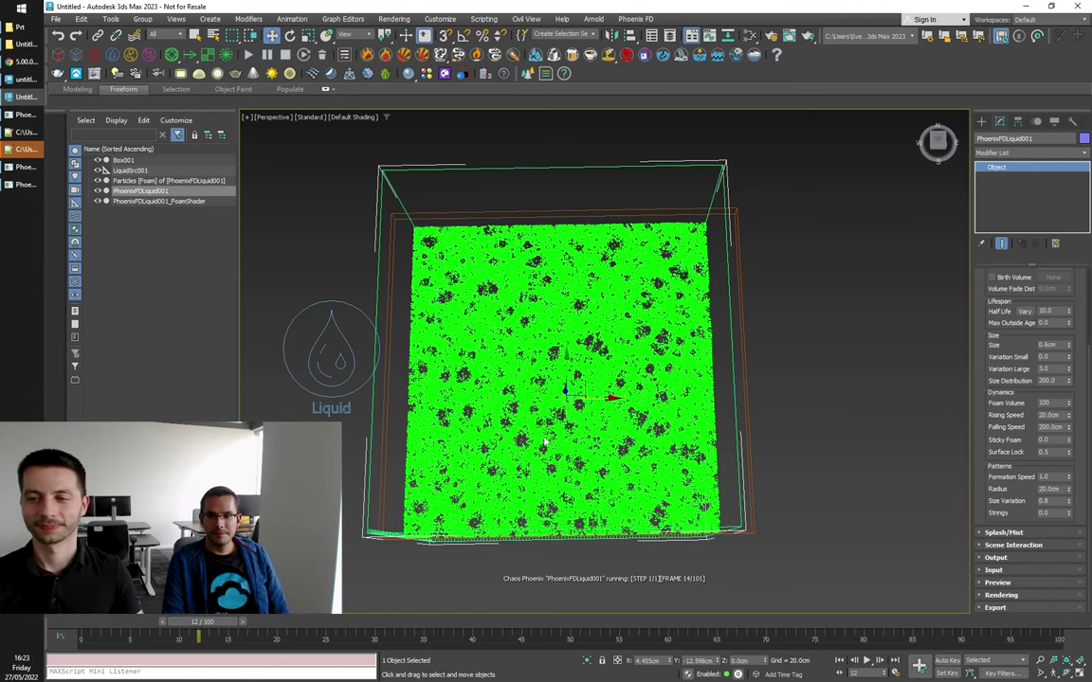
scroll(532, 446, "up", 4)
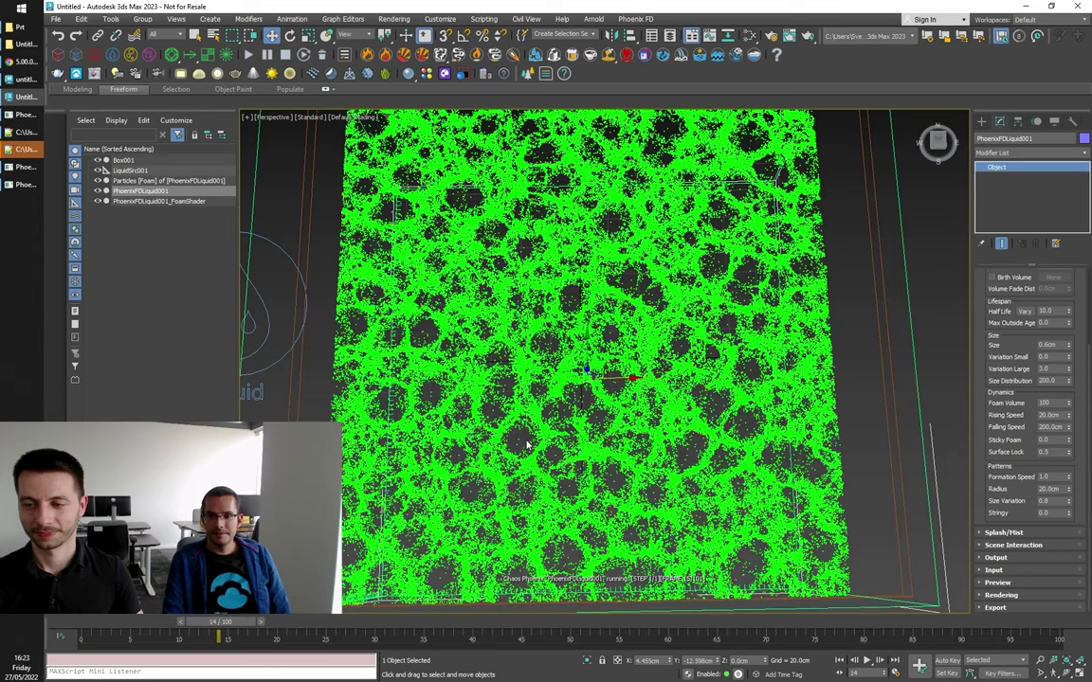
scroll(528, 443, "down", 5)
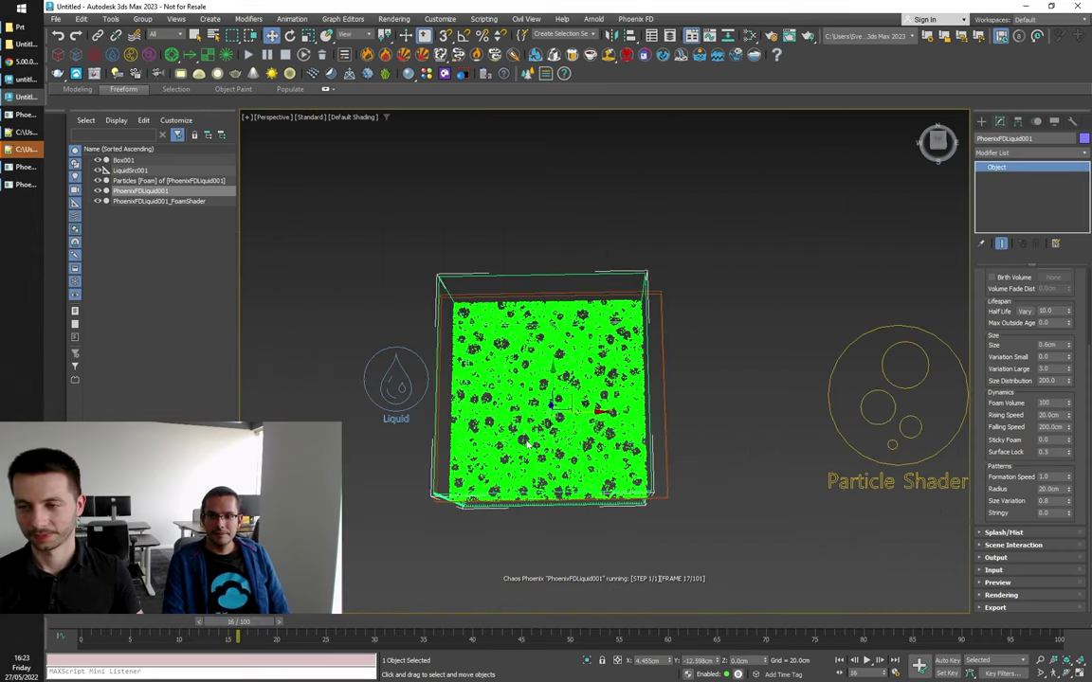
scroll(527, 442, "up", 3)
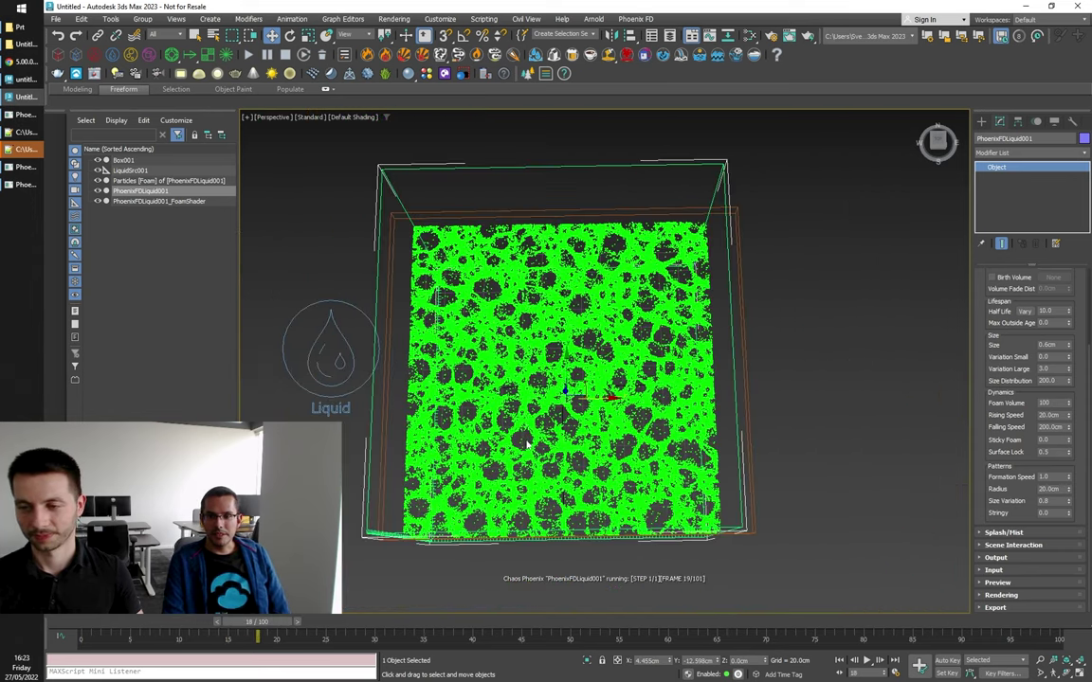
middle_click_drag(527, 442, 536, 461, "alt")
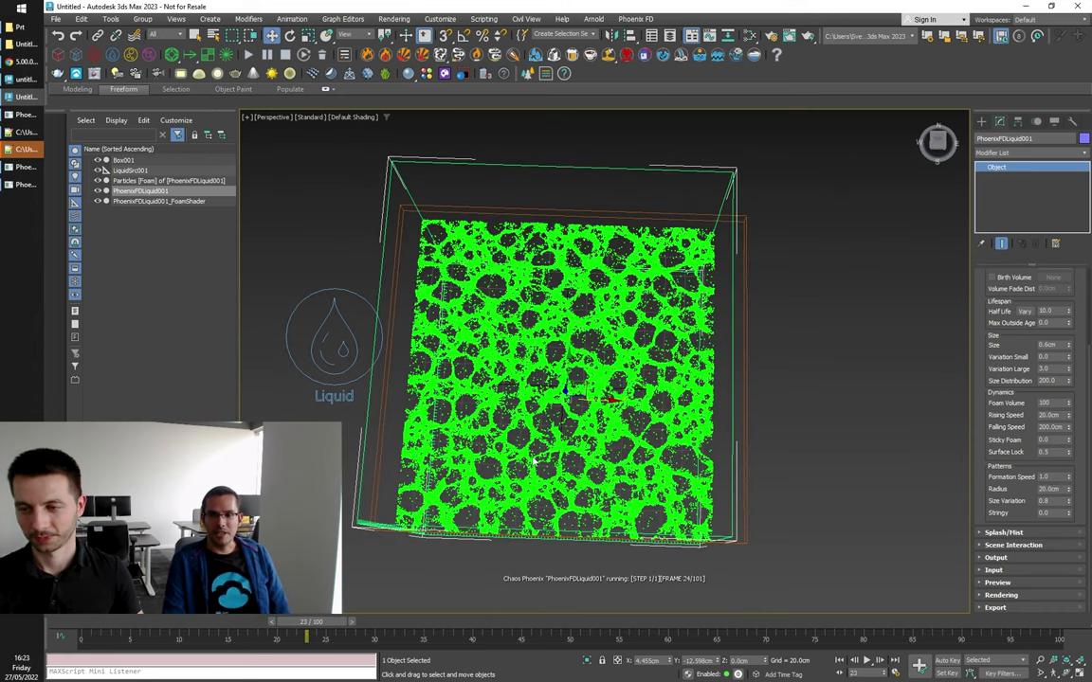
scroll(534, 460, "up", 3)
scroll(533, 461, "down", 3)
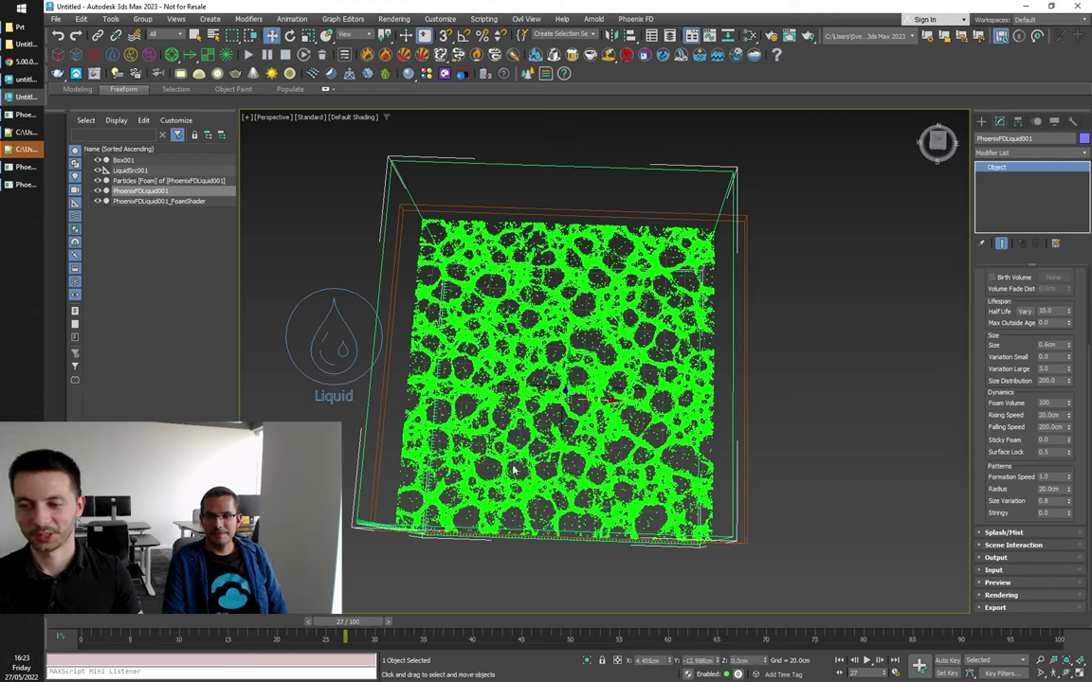
Step: Compare the foam patterns cached at frames 27 and 28 up close
left_click_drag(363, 623, 368, 623)
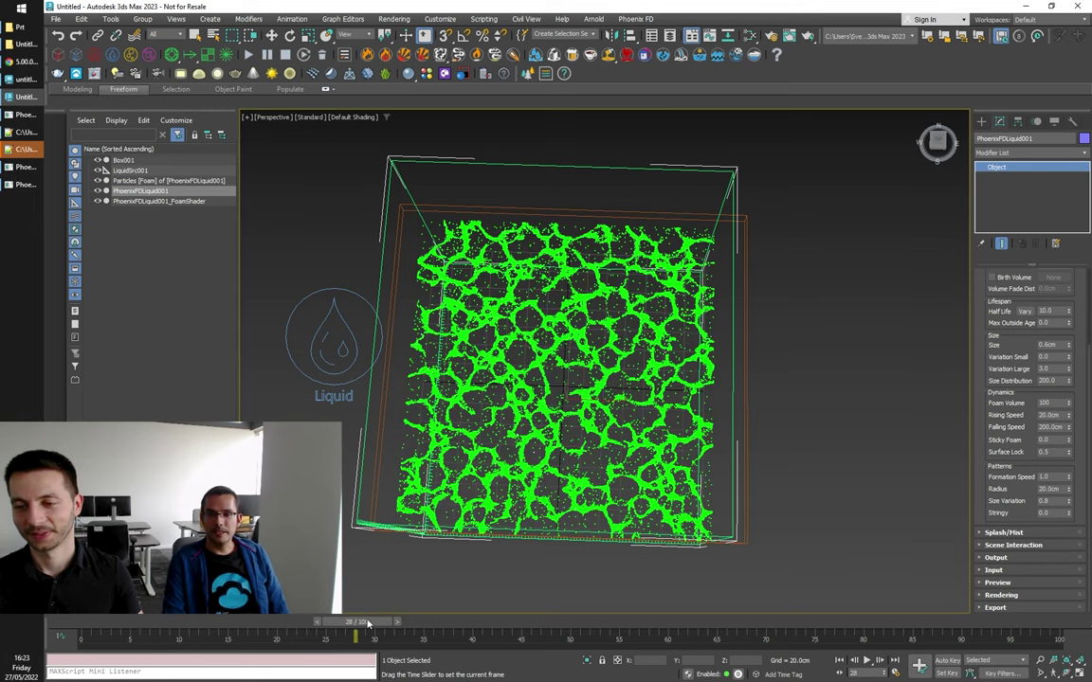
middle_click_drag(497, 576, 507, 569, "alt")
scroll(582, 486, "up", 3)
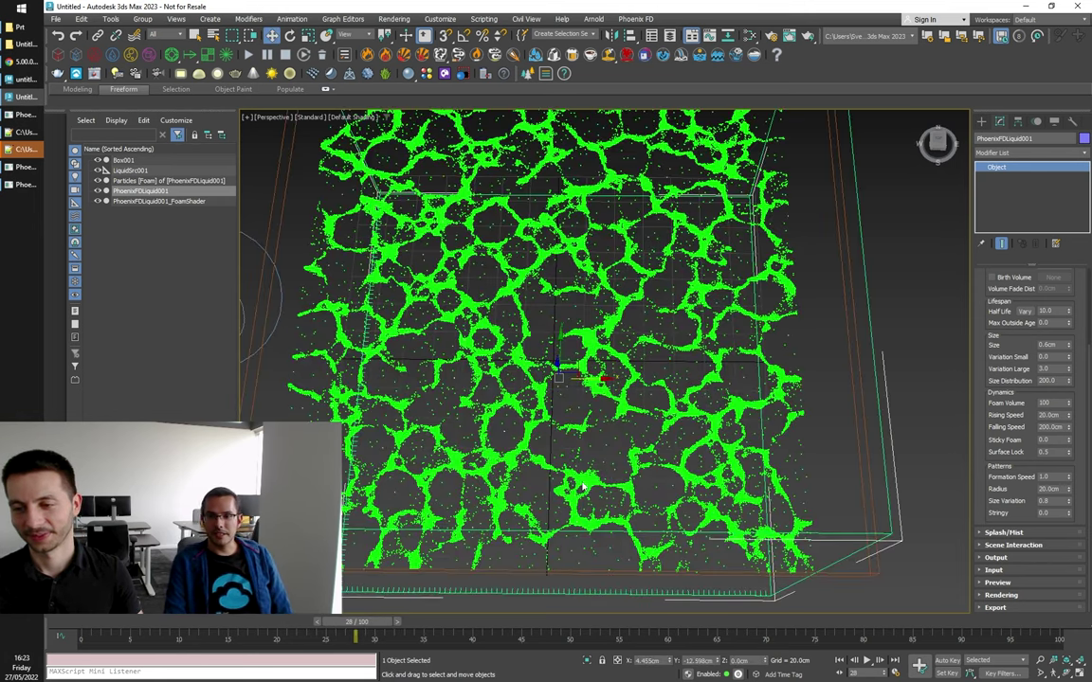
scroll(580, 487, "down", 5)
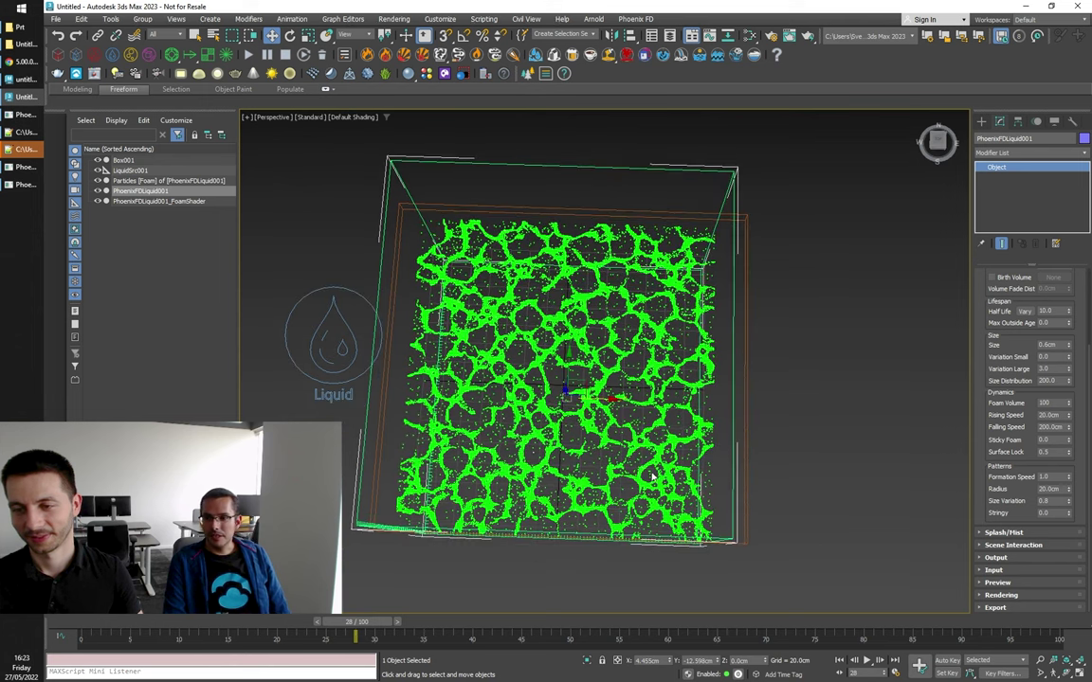
left_click_drag(358, 621, 346, 621)
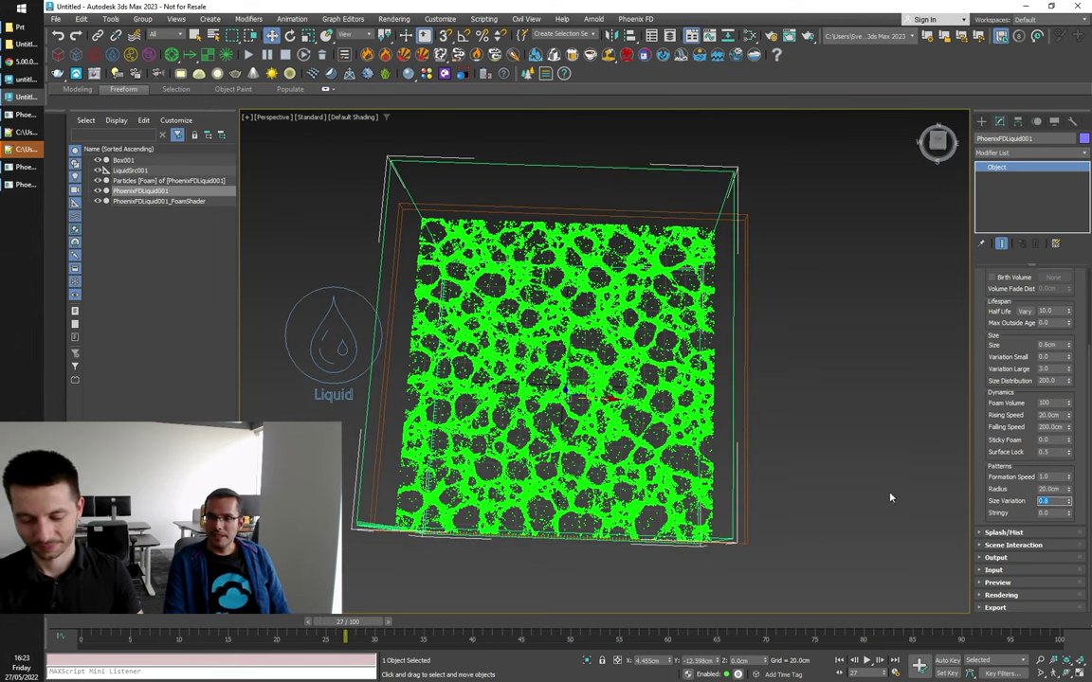
Step: Set the foam pattern's Size Variation to 0 and Stringy to 1, then rerun the simulation and stop it once the pattern has formed
left_click(1045, 500)
left_click_drag(1058, 513, 918, 512)
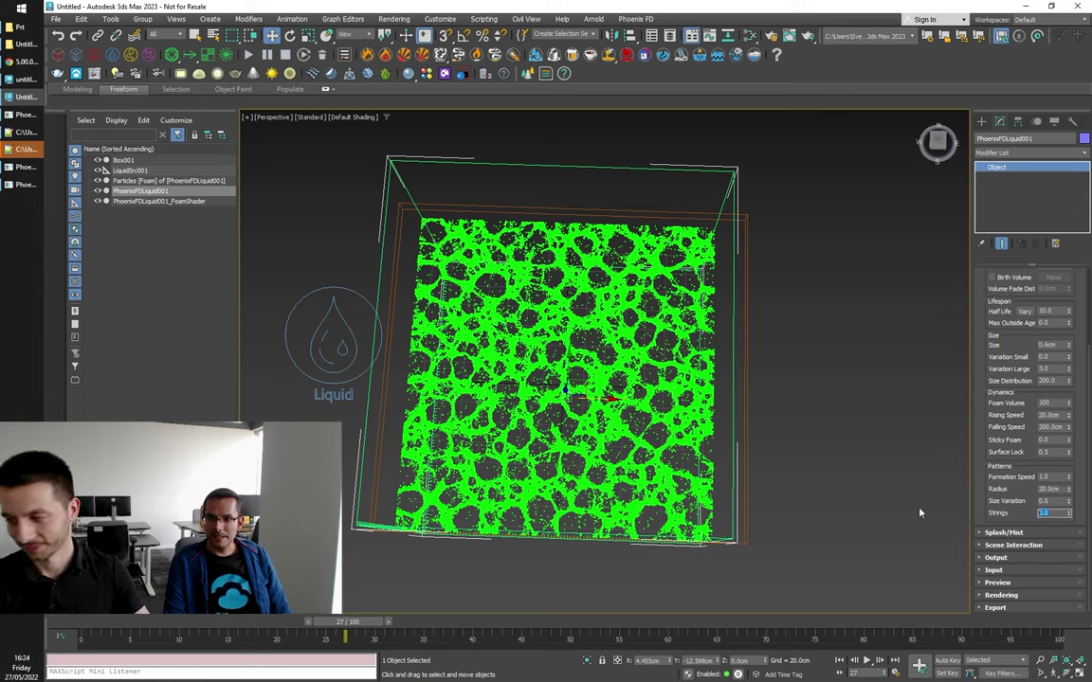
type("1")
key("Return")
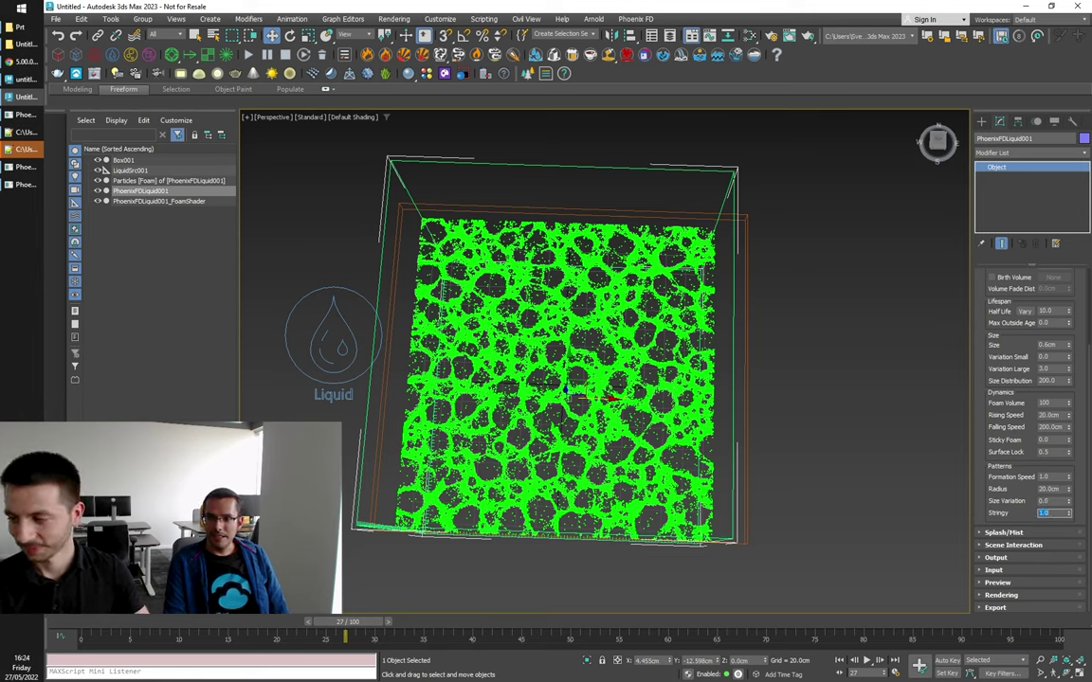
left_click(248, 55)
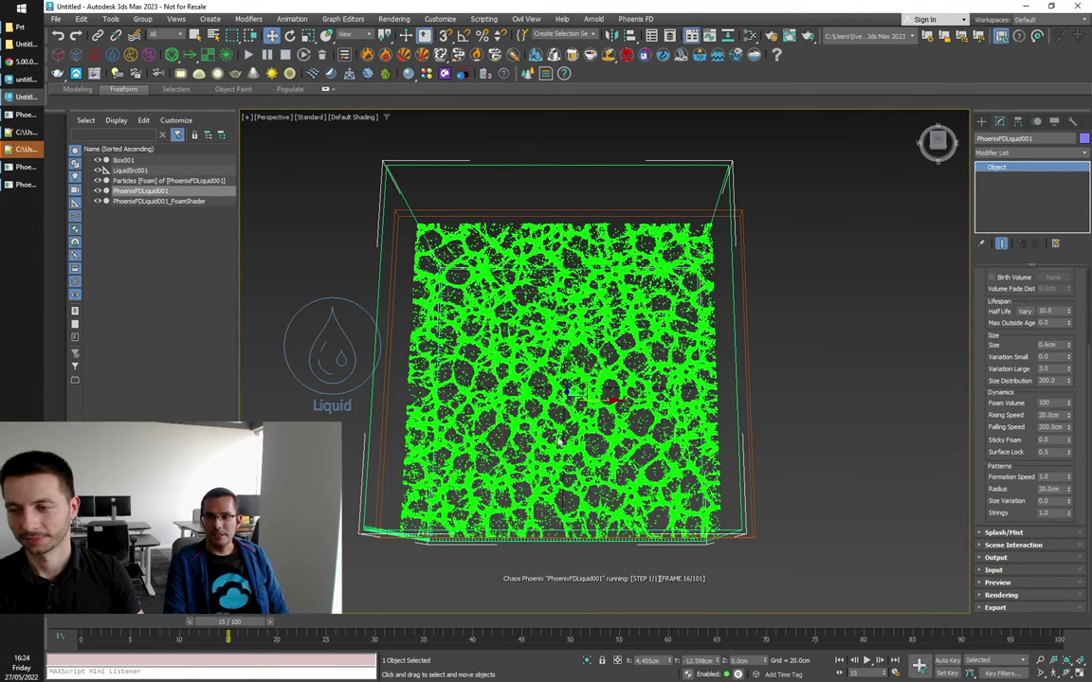
middle_click_drag(559, 441, 587, 484, "alt")
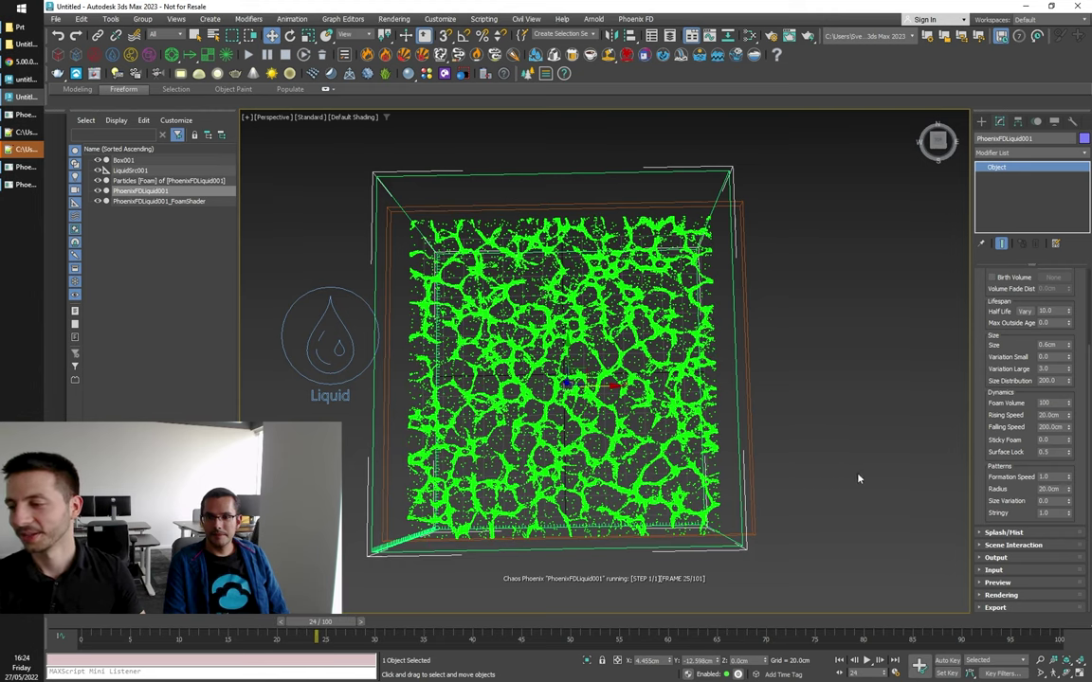
left_click(287, 56)
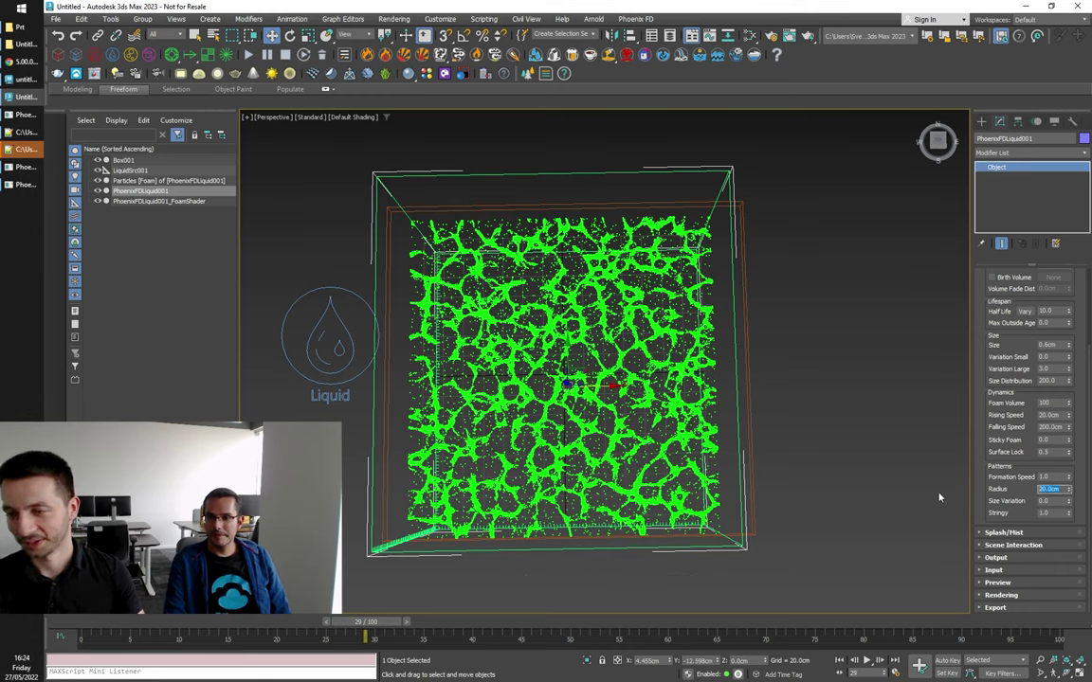
Step: Set the foam pattern's Radius to 50 cm and rerun the simulation
type("50")
key("Return")
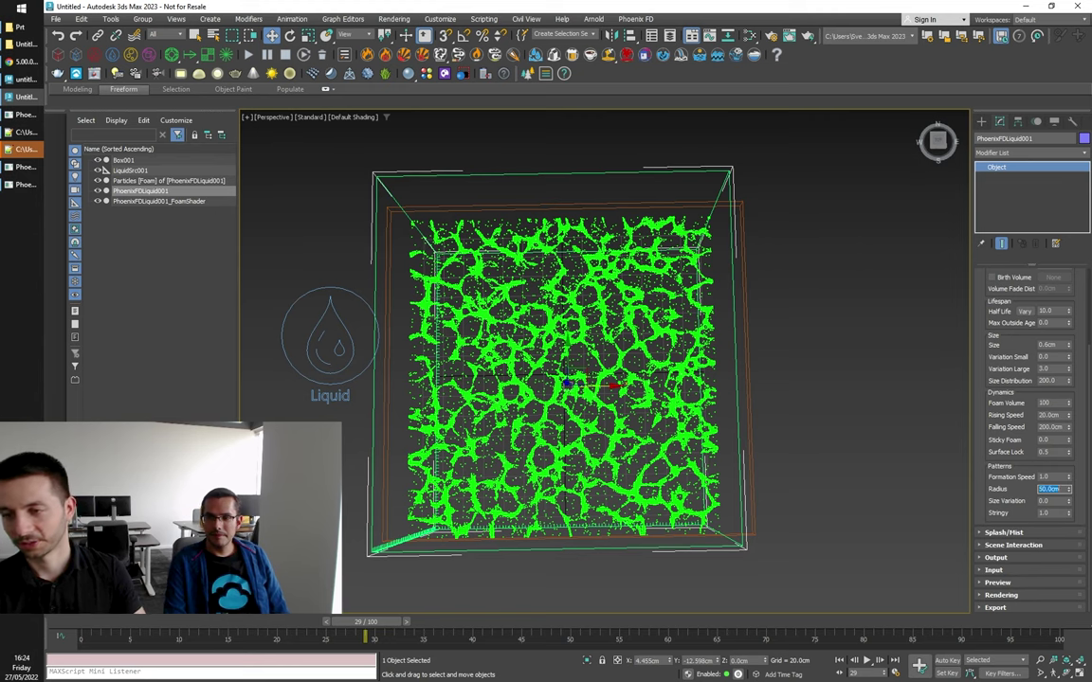
left_click(249, 55)
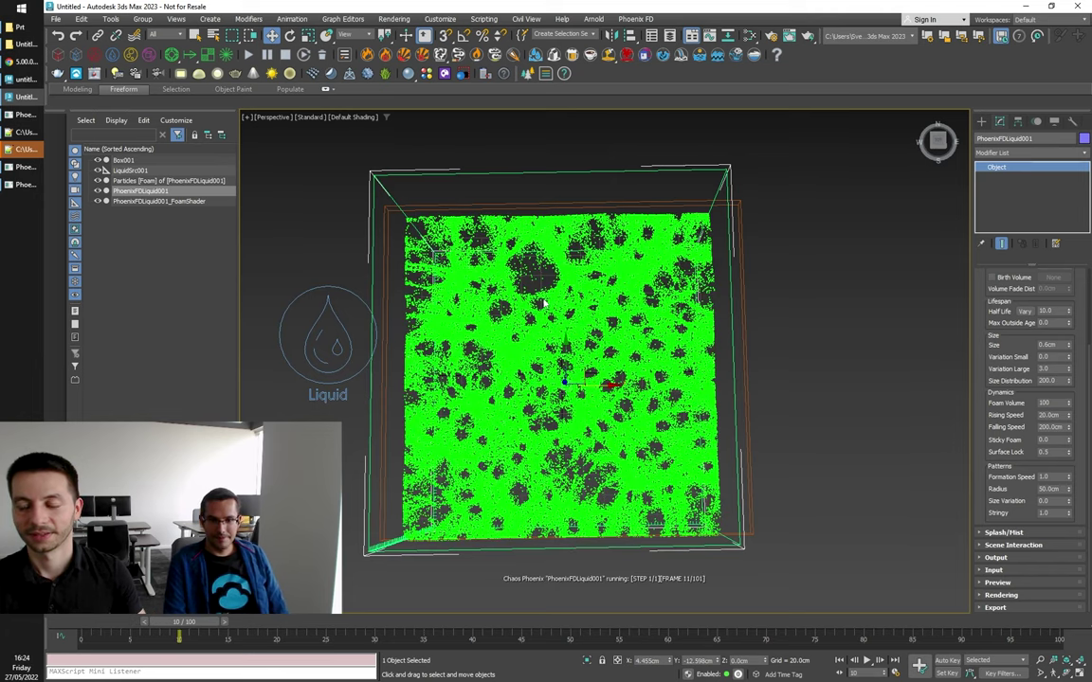
middle_click_drag(572, 316, 638, 350, "alt")
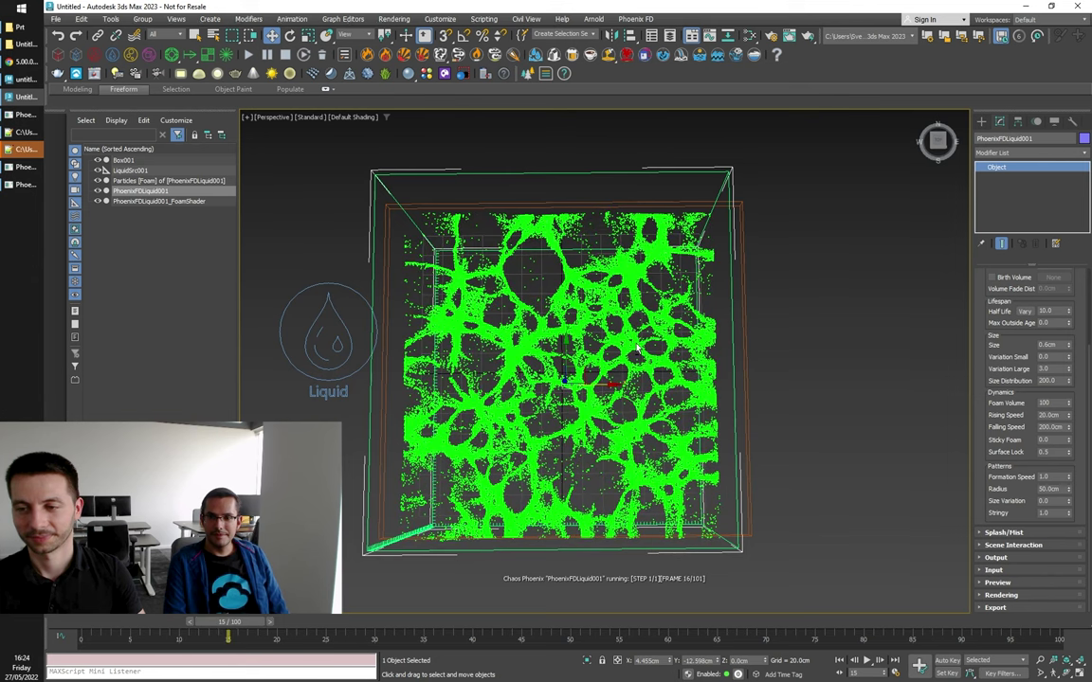
Step: Stop the simulation and review how the larger-radius foam pattern develops by scrubbing the timeline back to frame 9
left_click(287, 58)
middle_click_drag(405, 373, 414, 426, "alt")
left_click_drag(349, 625, 349, 598)
key("w")
middle_click_drag(439, 507, 504, 497, "alt")
scroll(478, 486, "down", 2)
key("shift+z")
key("shift+z")
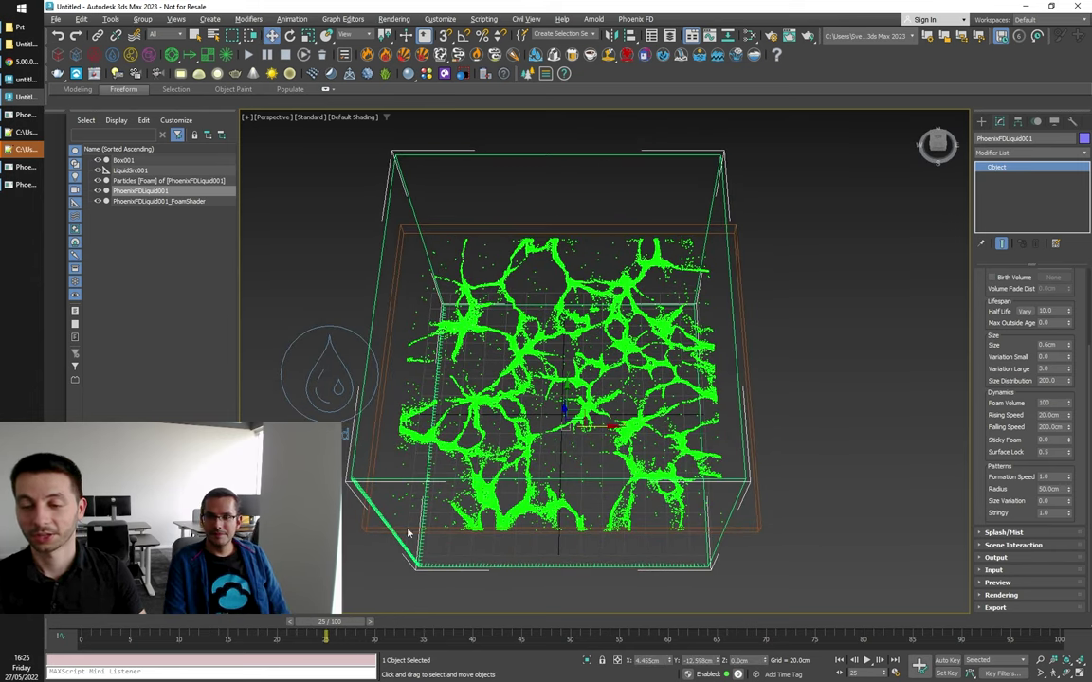
left_click_drag(346, 622, 171, 622)
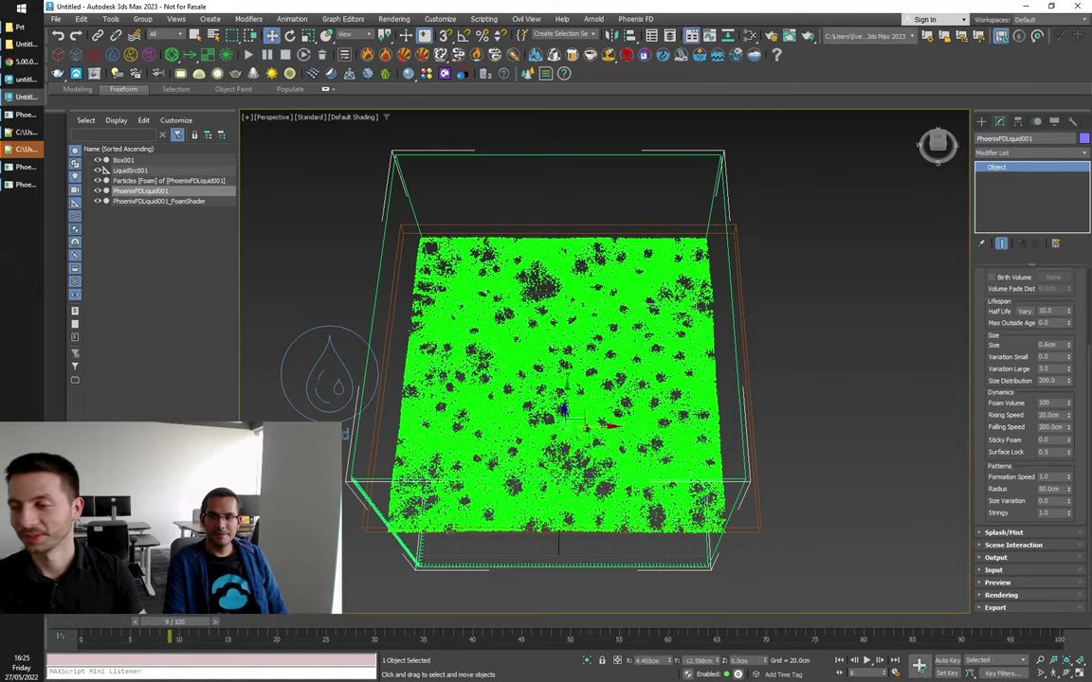
key("w")
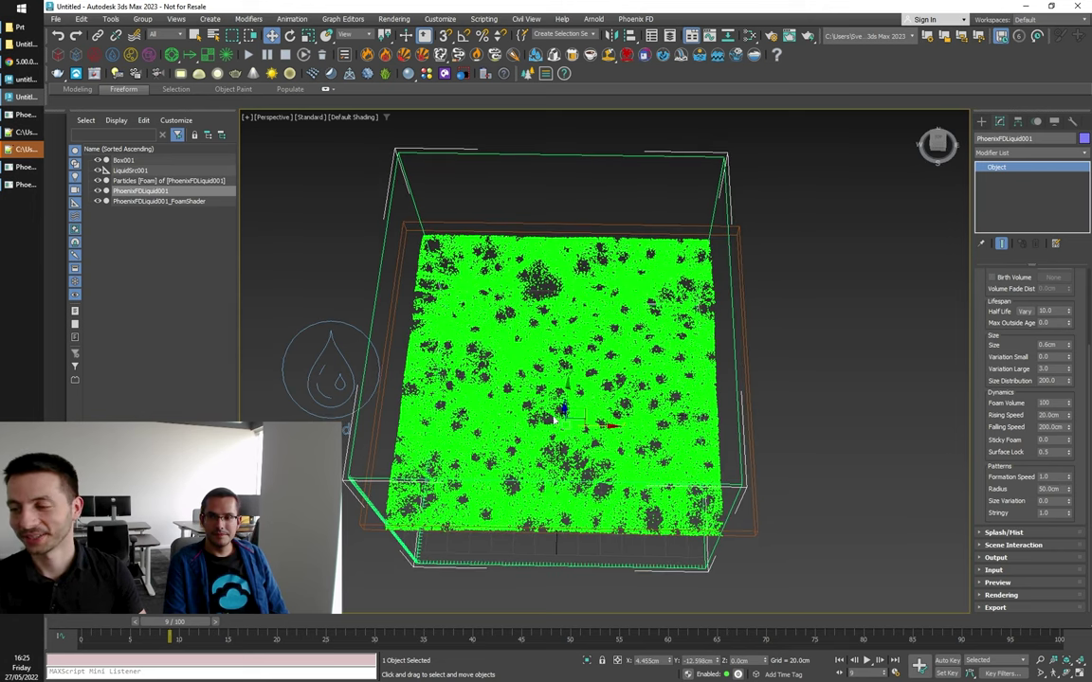
Step: Set the foam pattern's Formation Speed to 0, then rerun the simulation and inspect the foam layer
left_click_drag(1053, 476, 988, 488)
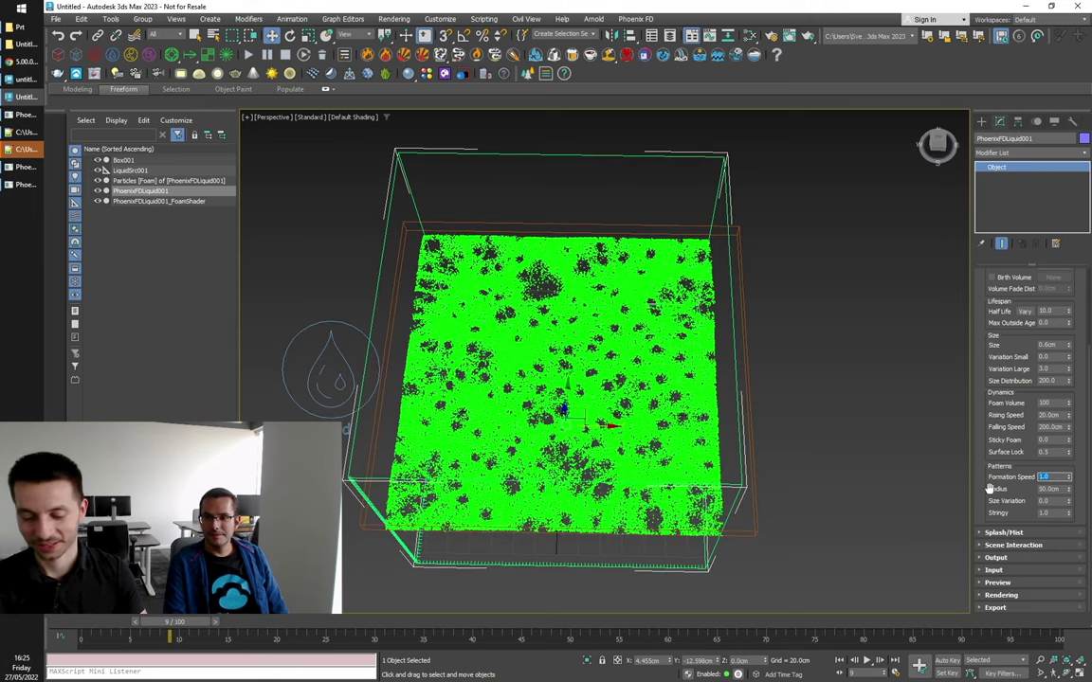
type("0")
key("Return")
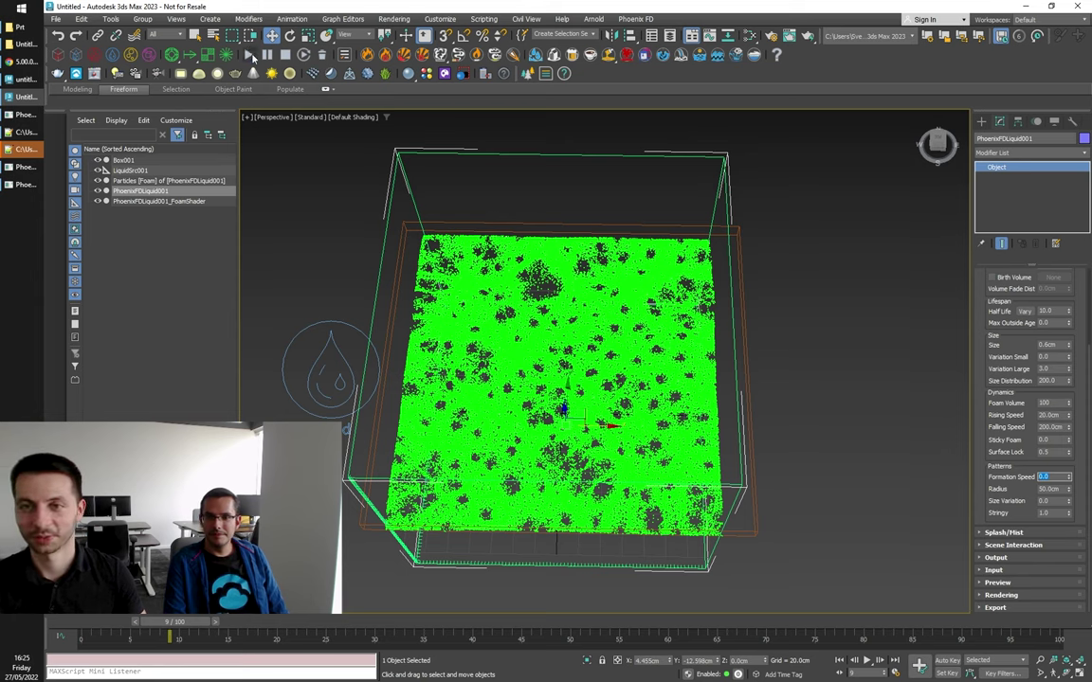
left_click(250, 55)
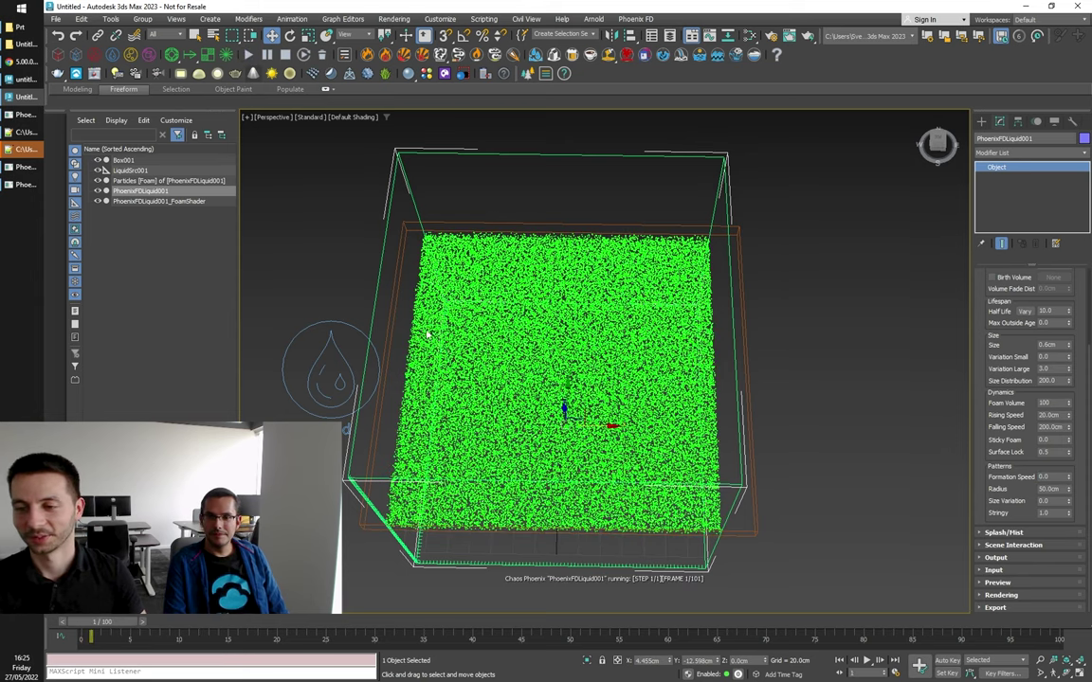
scroll(497, 408, "down", 3)
middle_click_drag(499, 423, 526, 365, "alt")
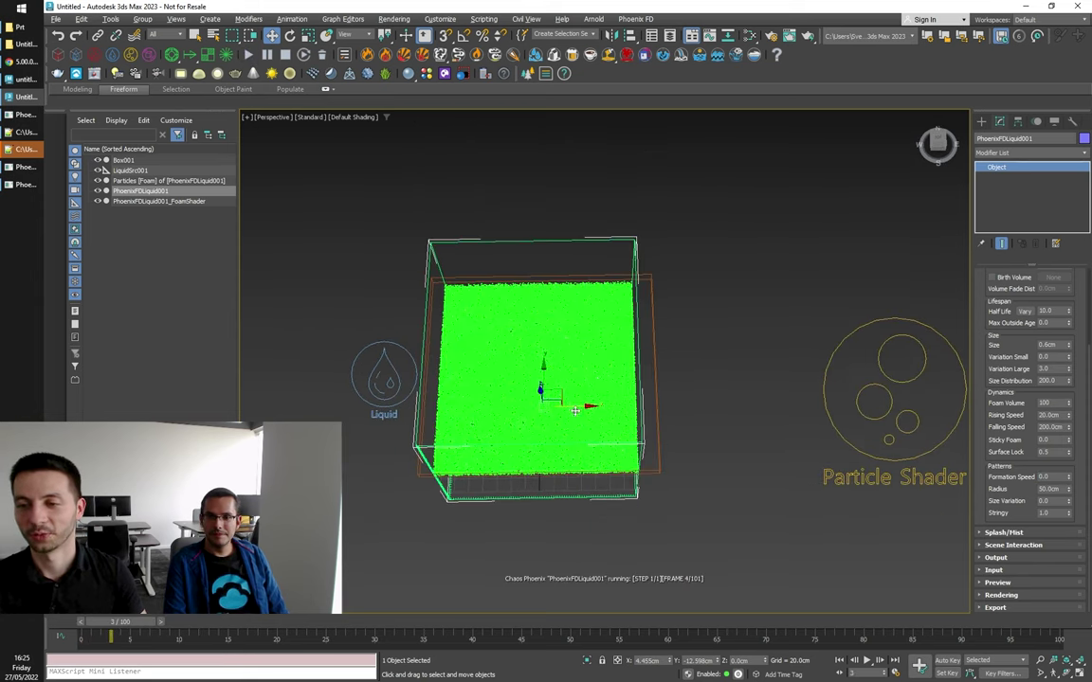
middle_click_drag(518, 372, 585, 423, "alt")
scroll(509, 395, "up", 2)
scroll(509, 395, "down", 2)
middle_click_drag(506, 417, 448, 359, "alt")
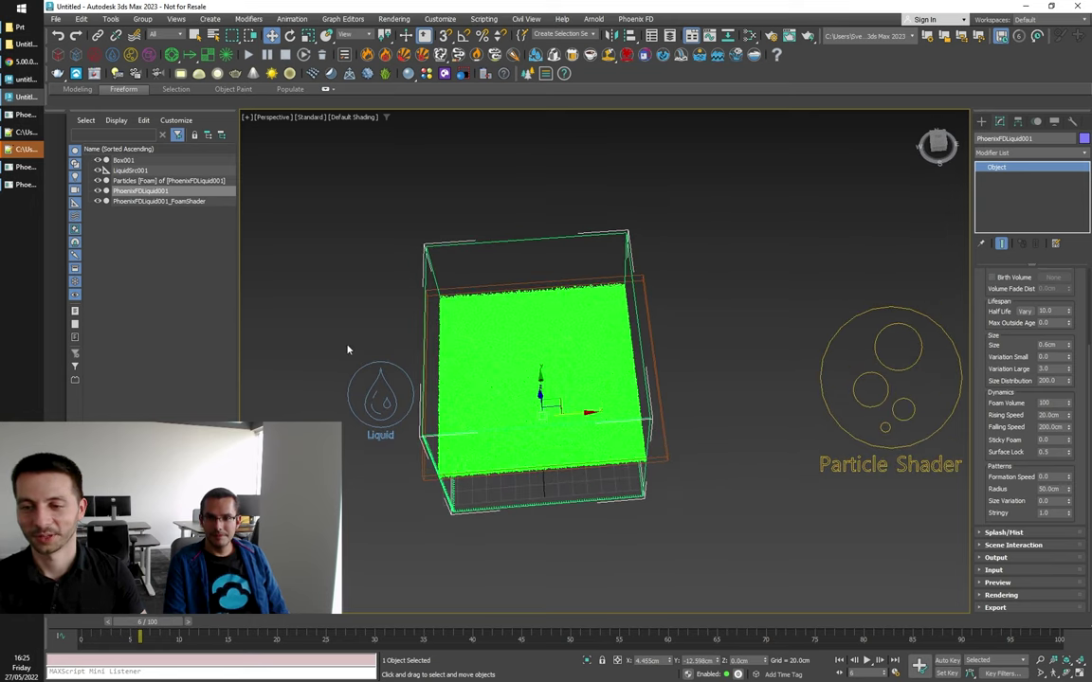
Step: Assign a general Noise map as the mask for the liquid source's foam Particles
left_click(376, 400)
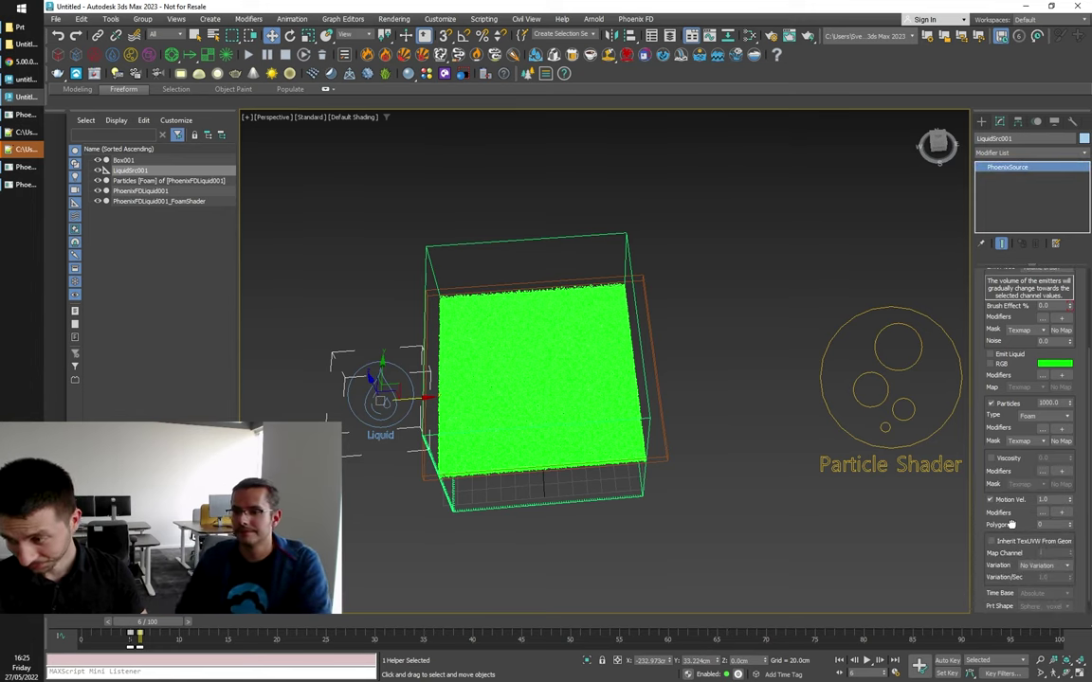
scroll(1089, 444, "down", 1)
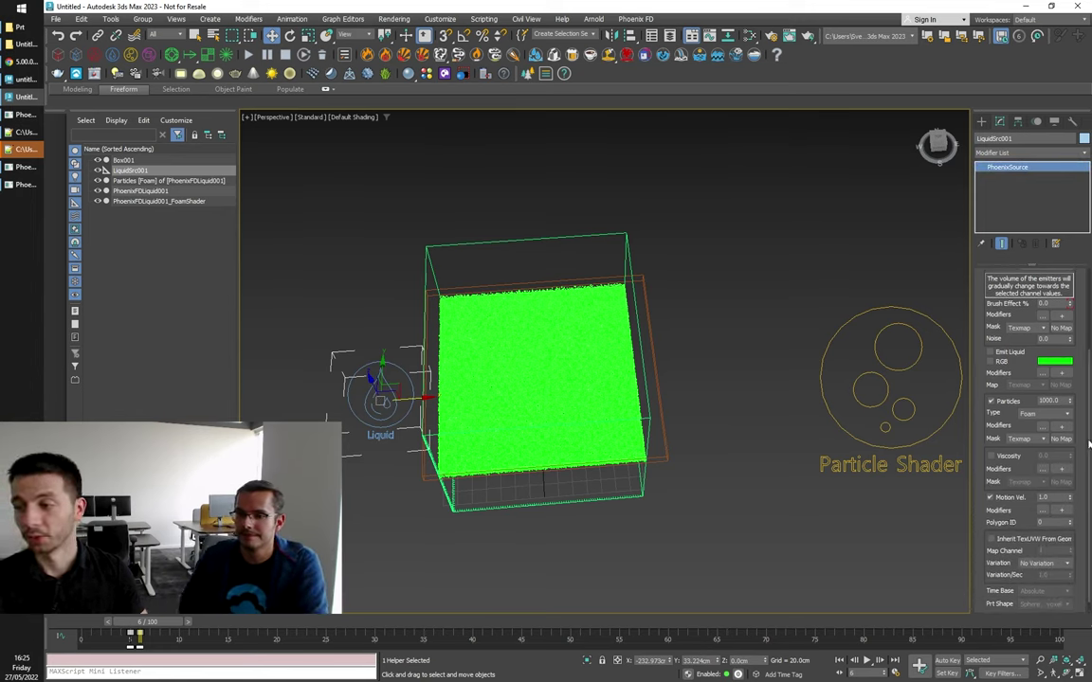
left_click(1033, 438)
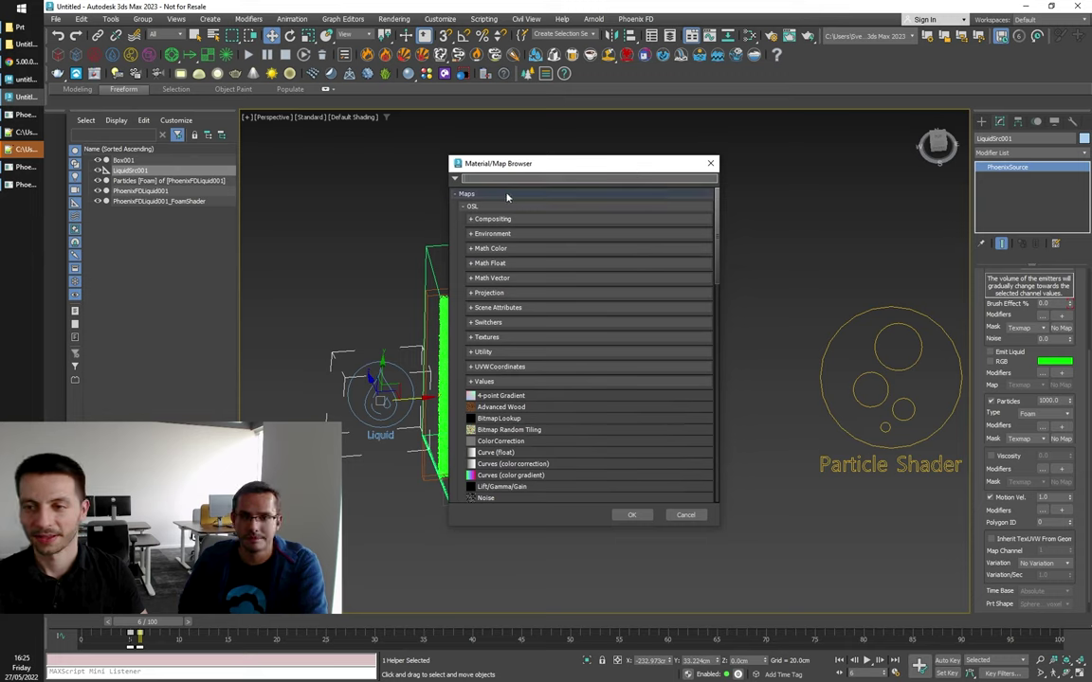
type("Noi")
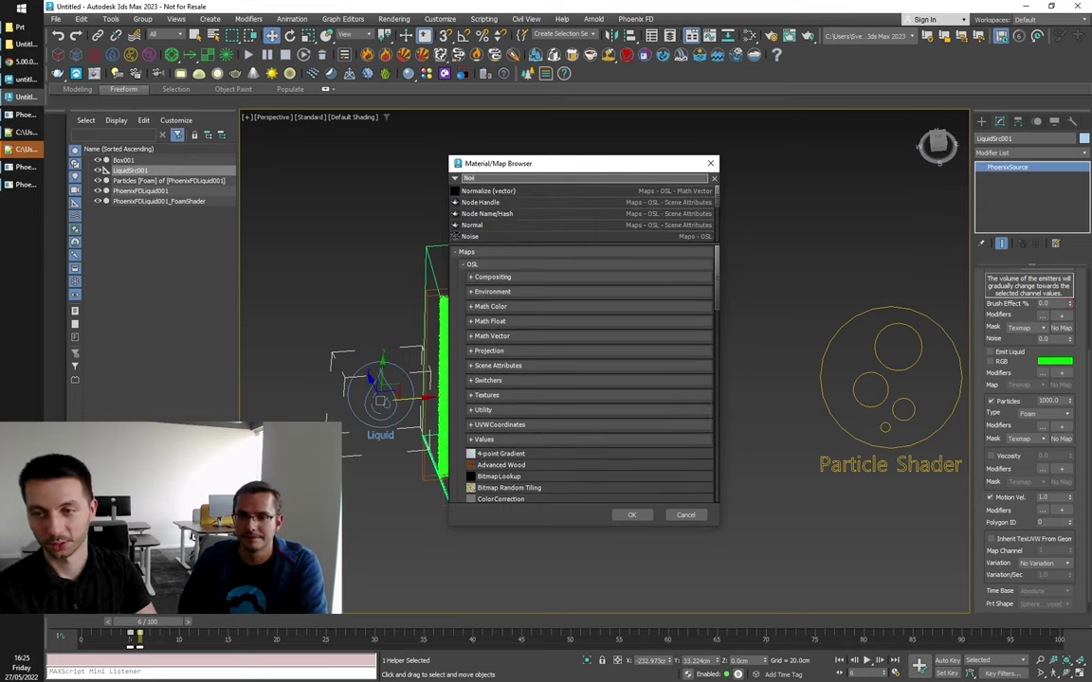
type("se")
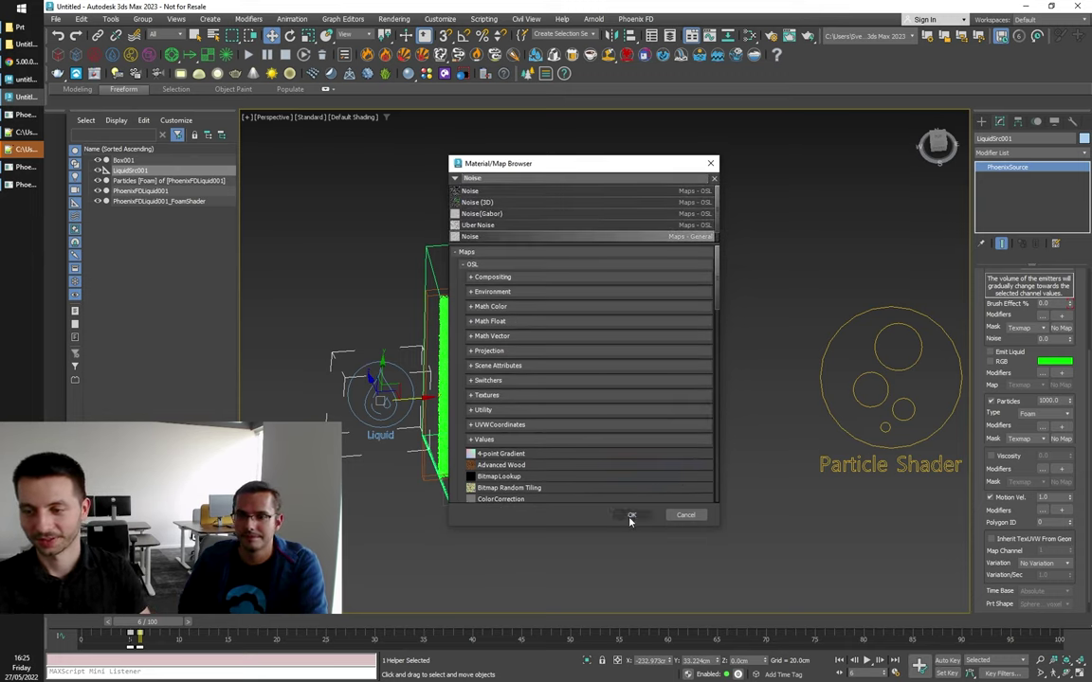
left_click(631, 516)
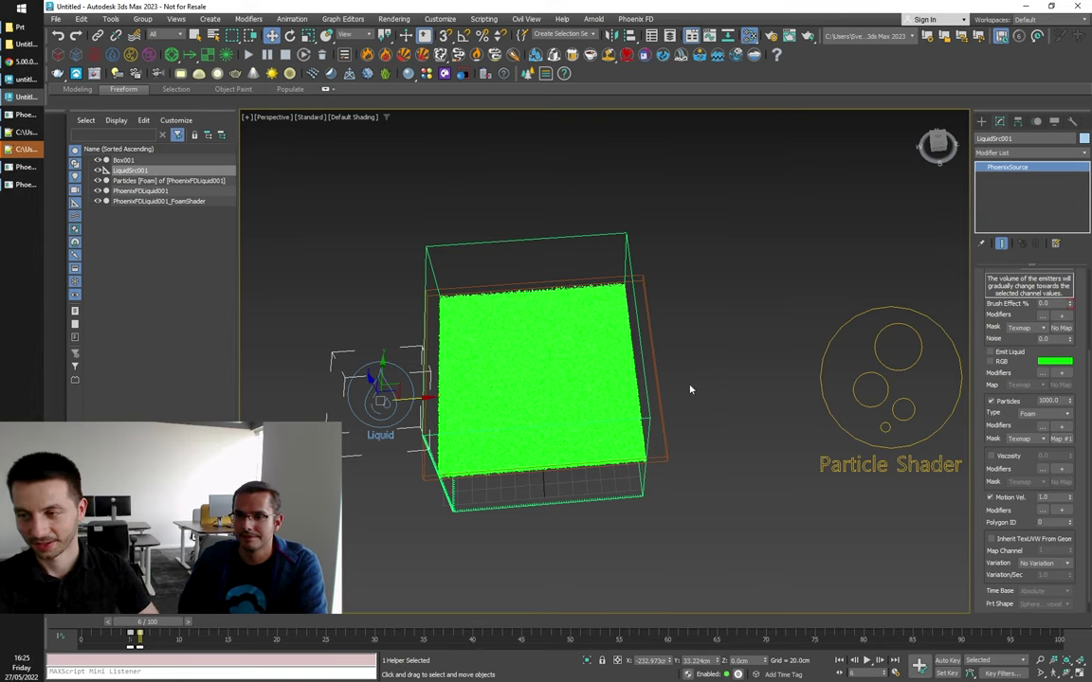
Step: Bring the particle mask's Noise map into the Slate Material Editor as an instance and show its parameters
key("m")
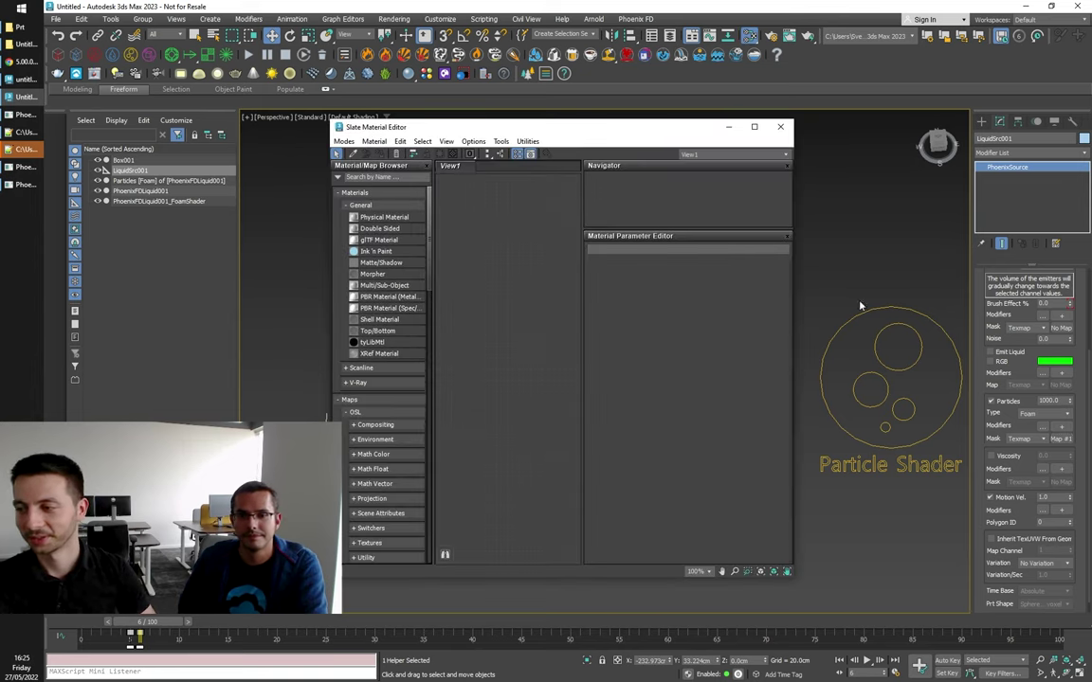
left_click_drag(572, 369, 493, 282)
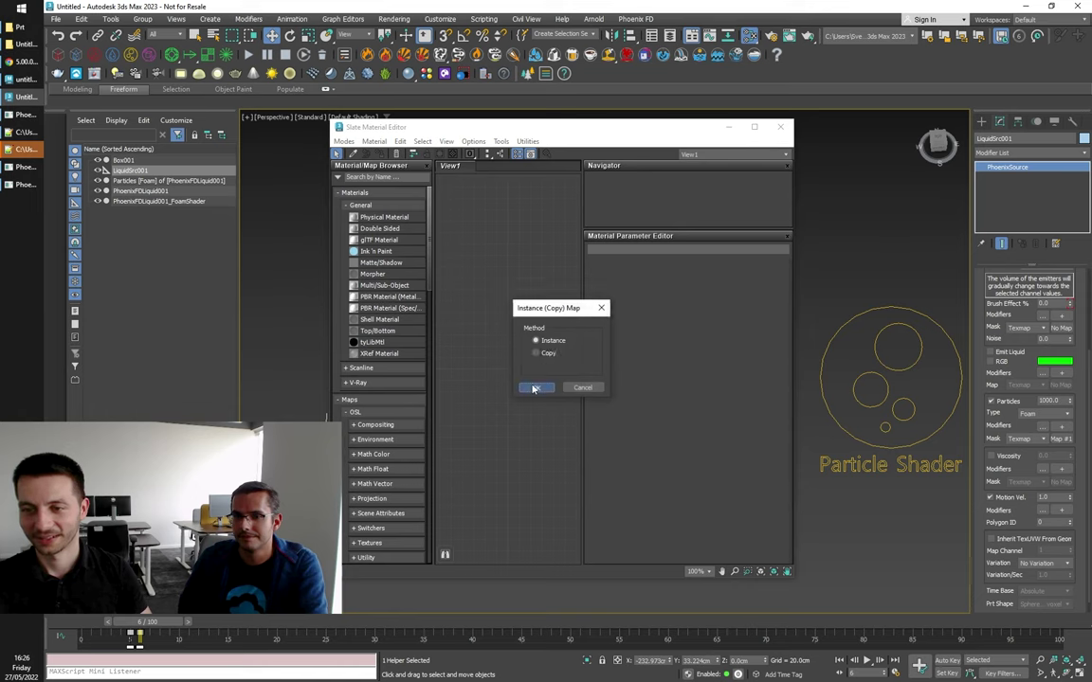
left_click(539, 384)
mouse_move(714, 396)
left_mouse_down()
mouse_move(715, 425)
mouse_move(716, 356)
mouse_move(712, 404)
left_mouse_up()
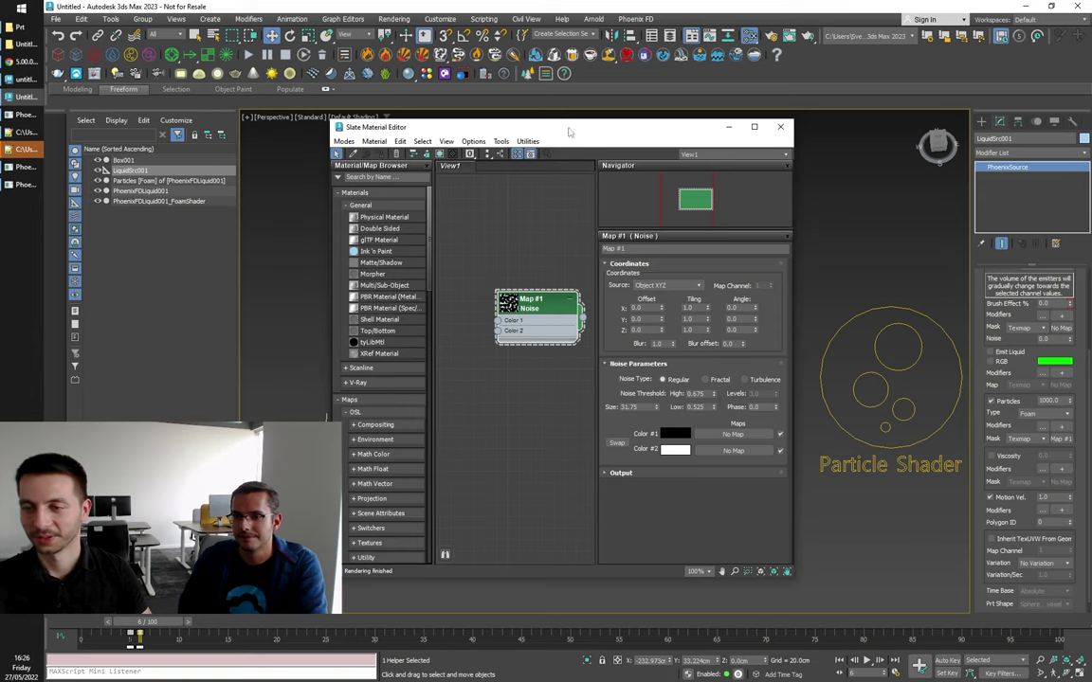
Step: Move the Slate Material Editor away from the foam and rerun the simulation to inspect the noise-masked emission
left_click_drag(618, 136, 867, 141)
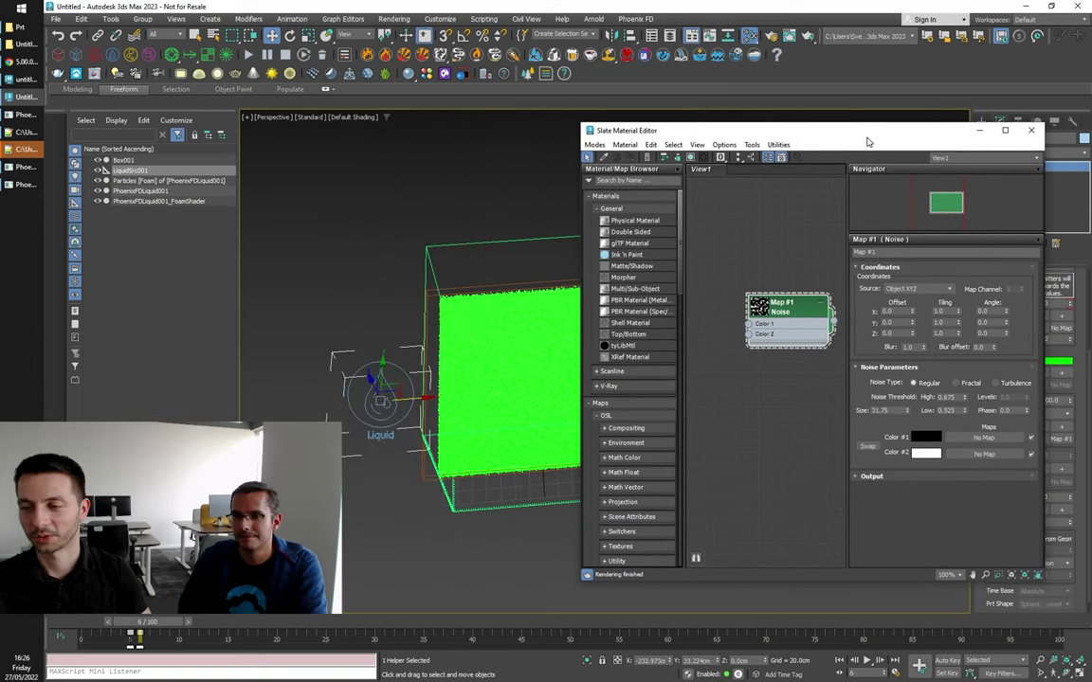
left_click(248, 55)
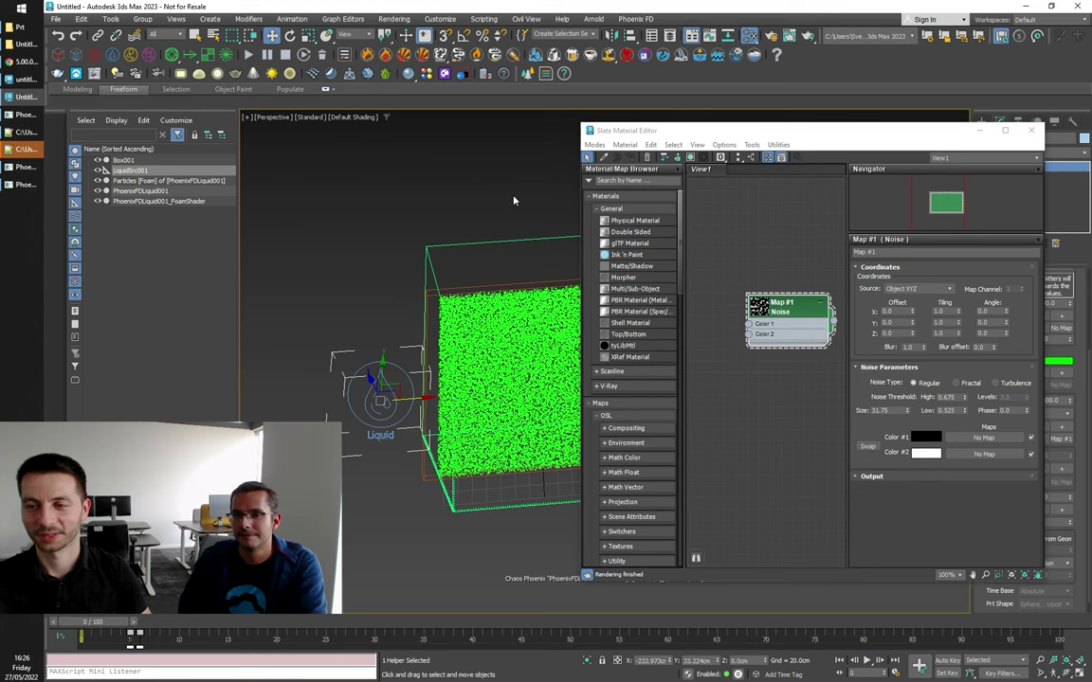
middle_click_drag(515, 199, 452, 177)
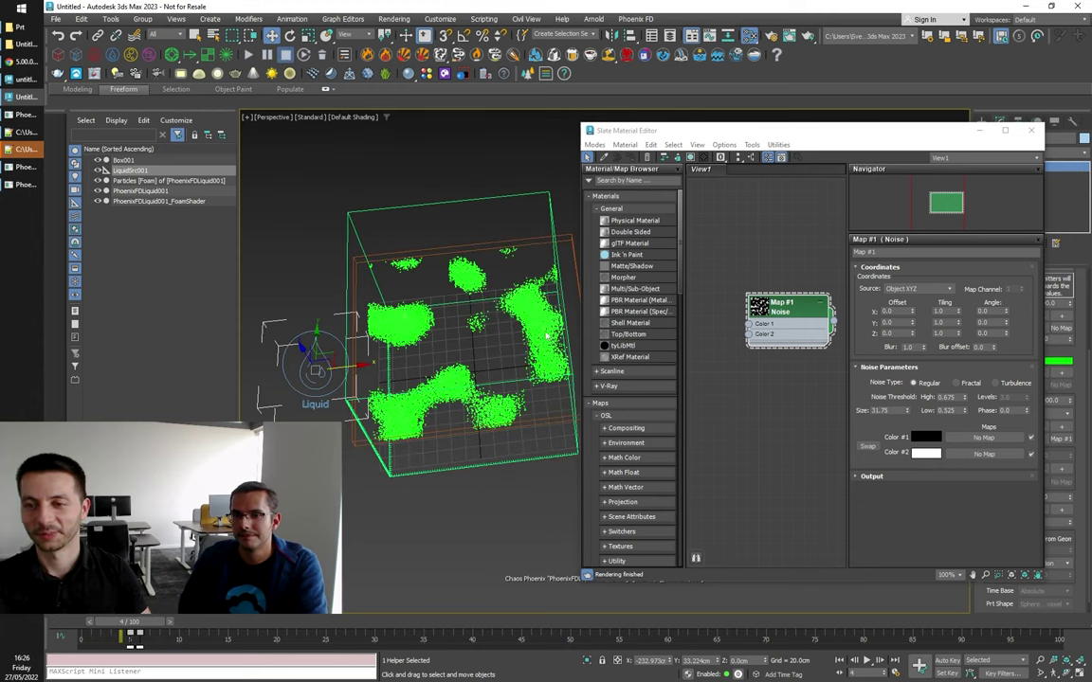
Step: Set the Noise map to Fractal with a Low threshold of 0.425 and a Size of 15
left_click(955, 383)
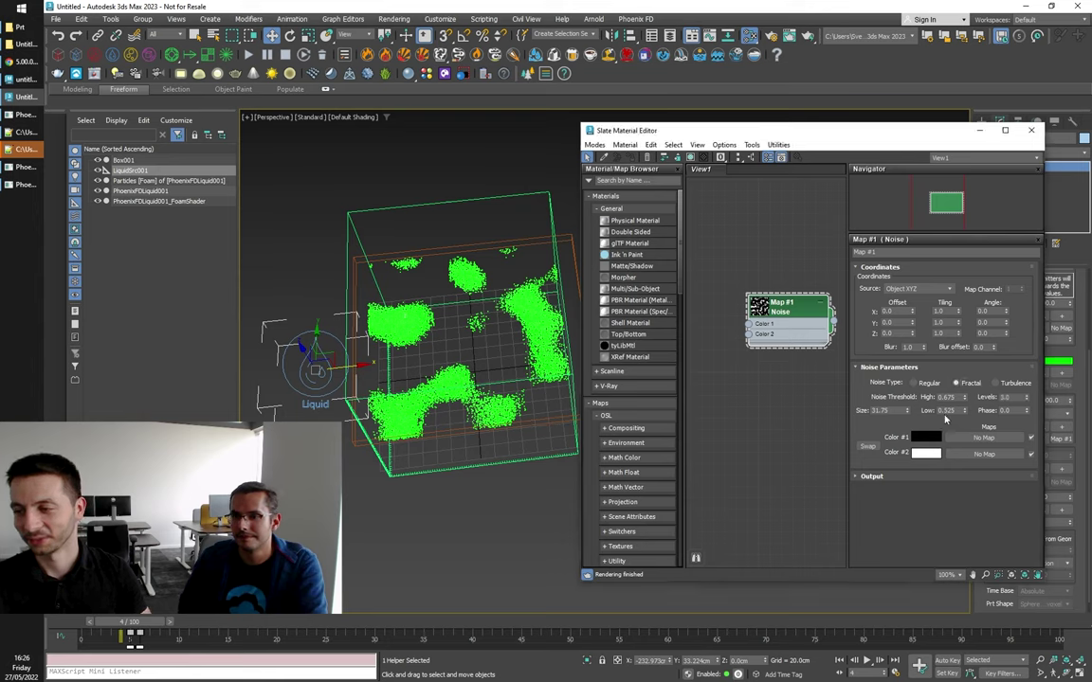
left_click_drag(965, 411, 964, 416)
double_click(881, 411)
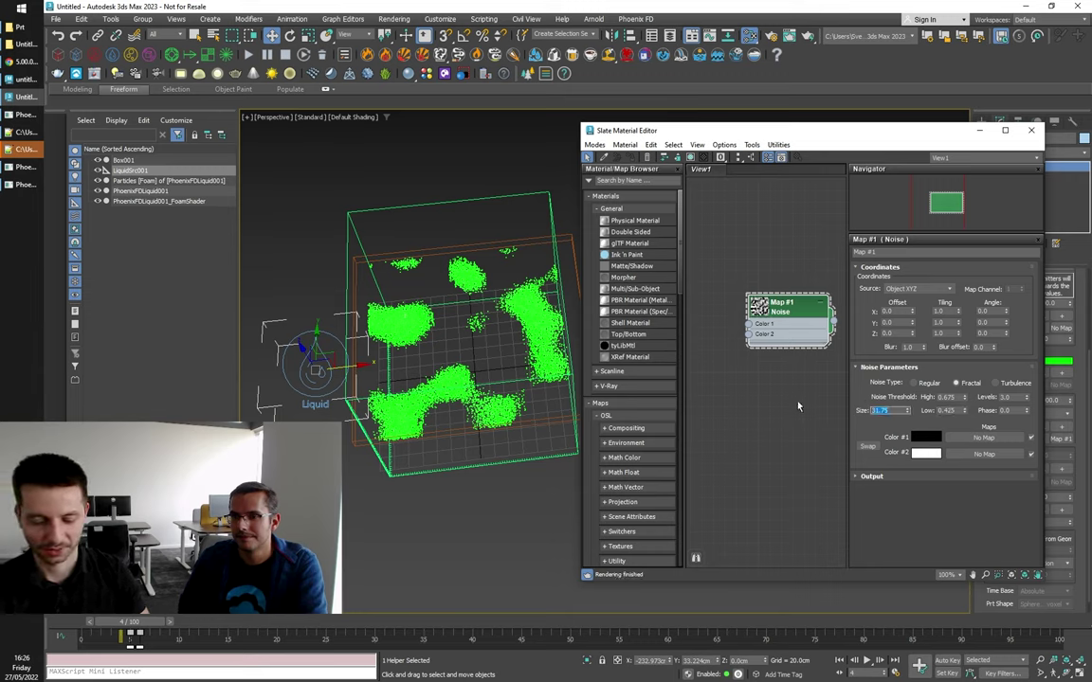
type("15")
key("Return")
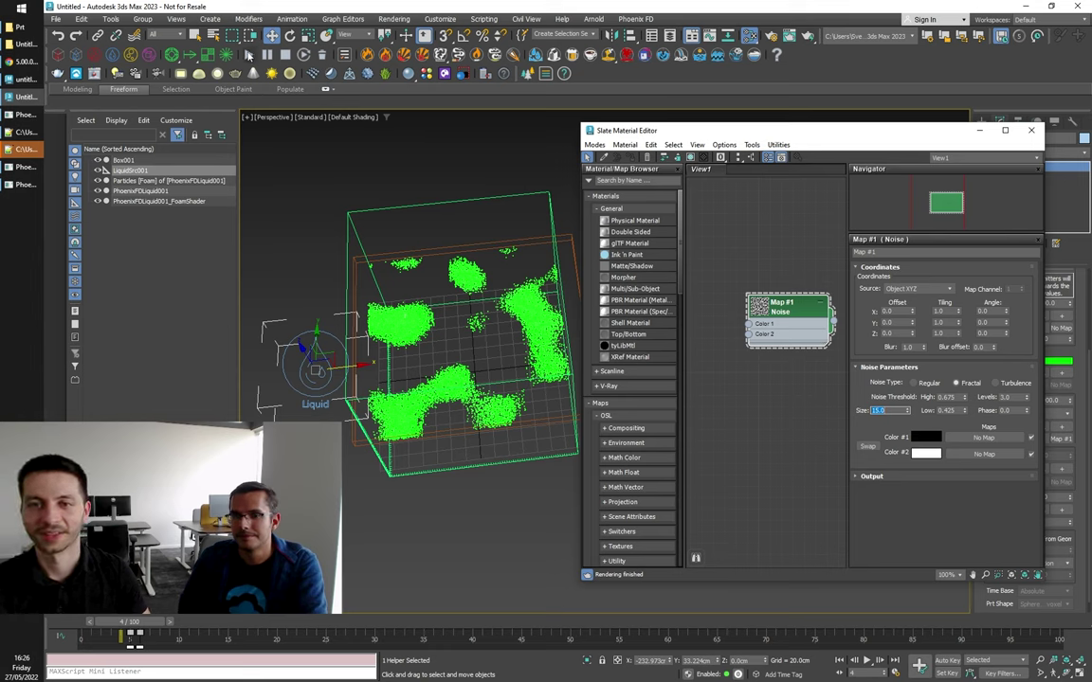
Step: Rerun the foam simulation with the adjusted noise mask, stop it after a few frames, and close the Slate Material Editor
left_click(249, 55)
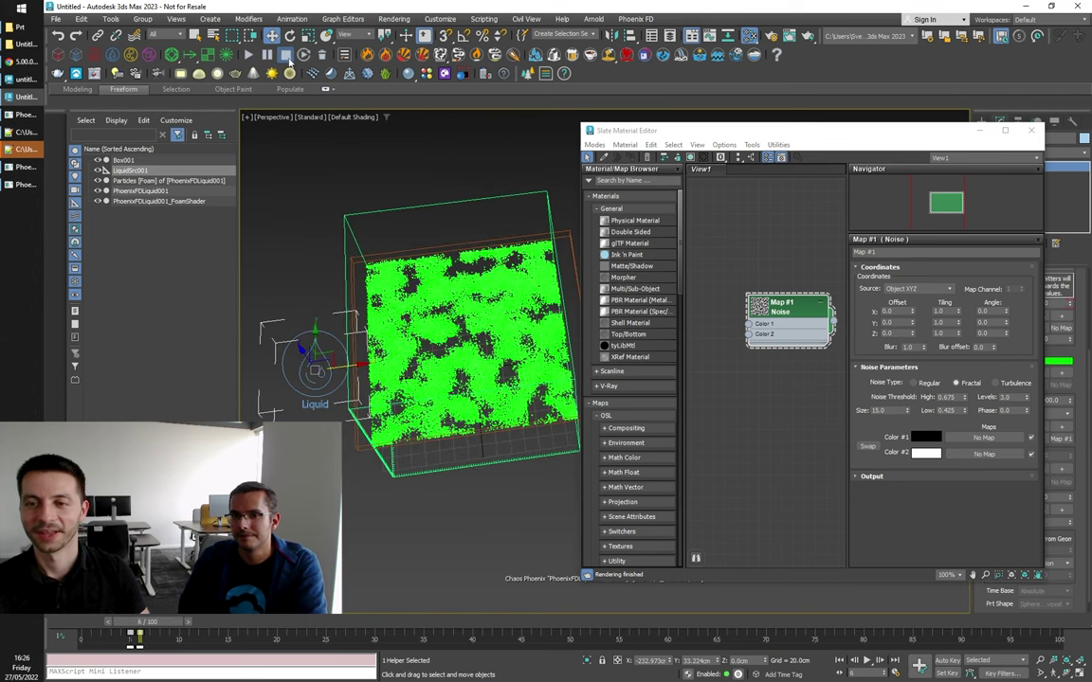
left_click(1031, 132)
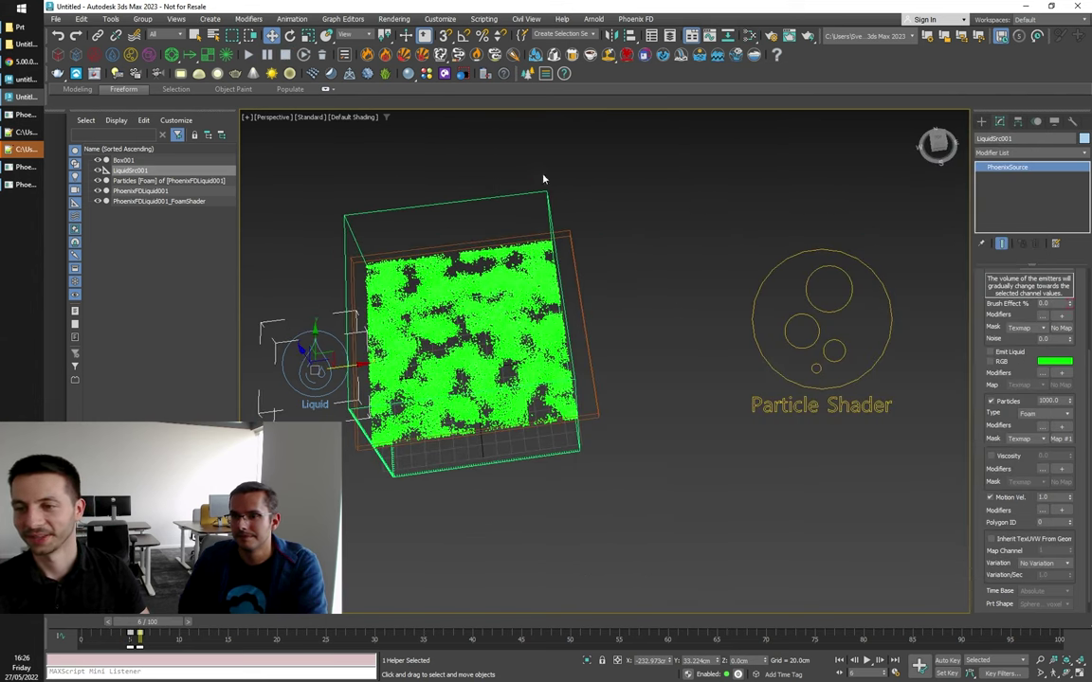
Step: Set the liquid simulator's foam Patterns to a Formation Speed of 1.0 and a Size Variation of 1.0
left_click_drag(516, 164, 588, 230)
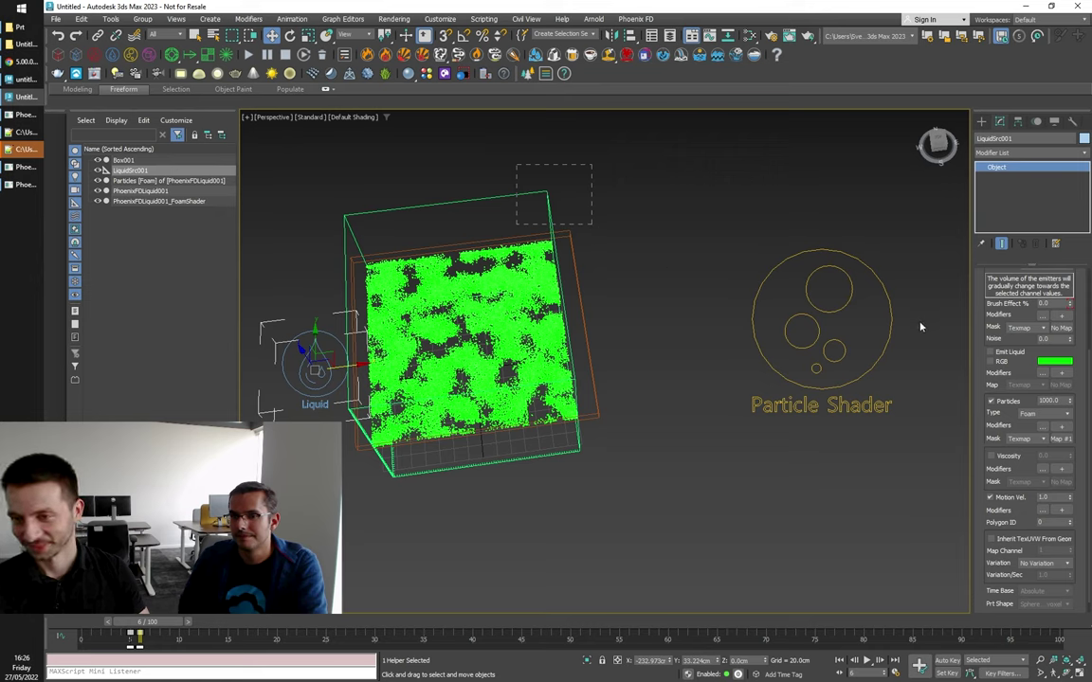
left_click_drag(1060, 477, 860, 465)
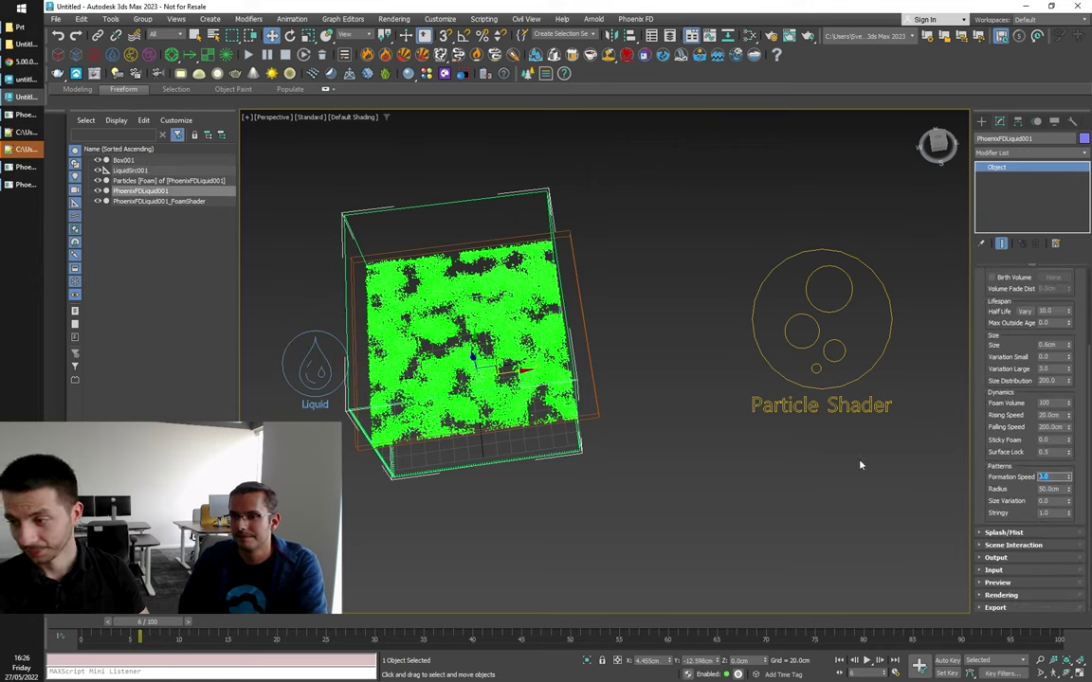
type("1")
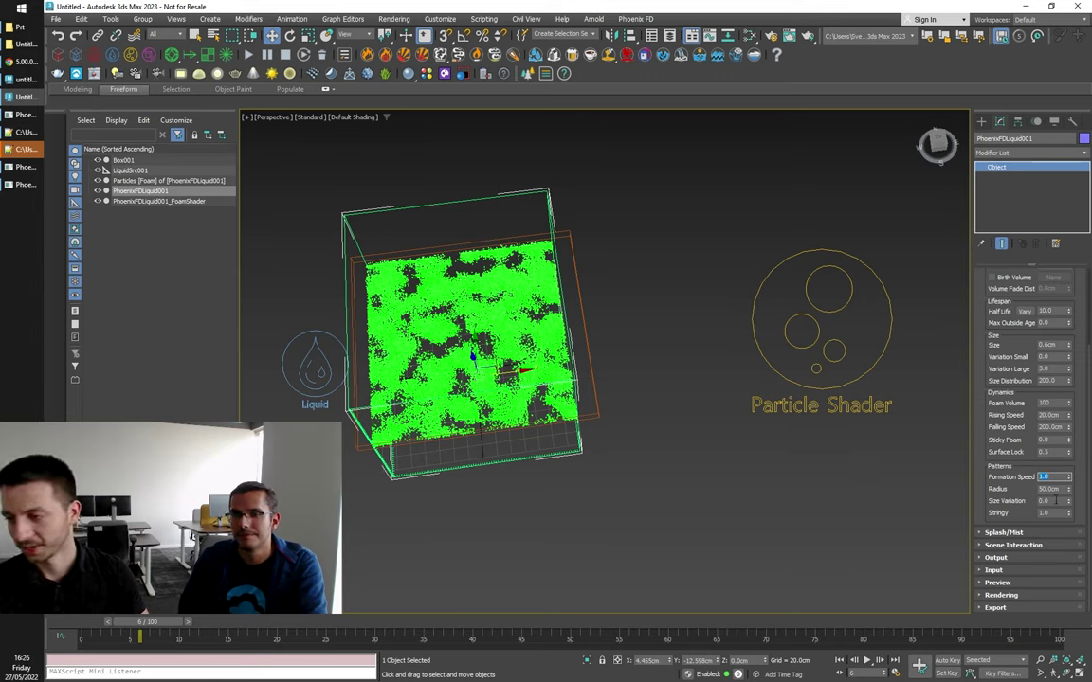
key("Tab")
key("Tab")
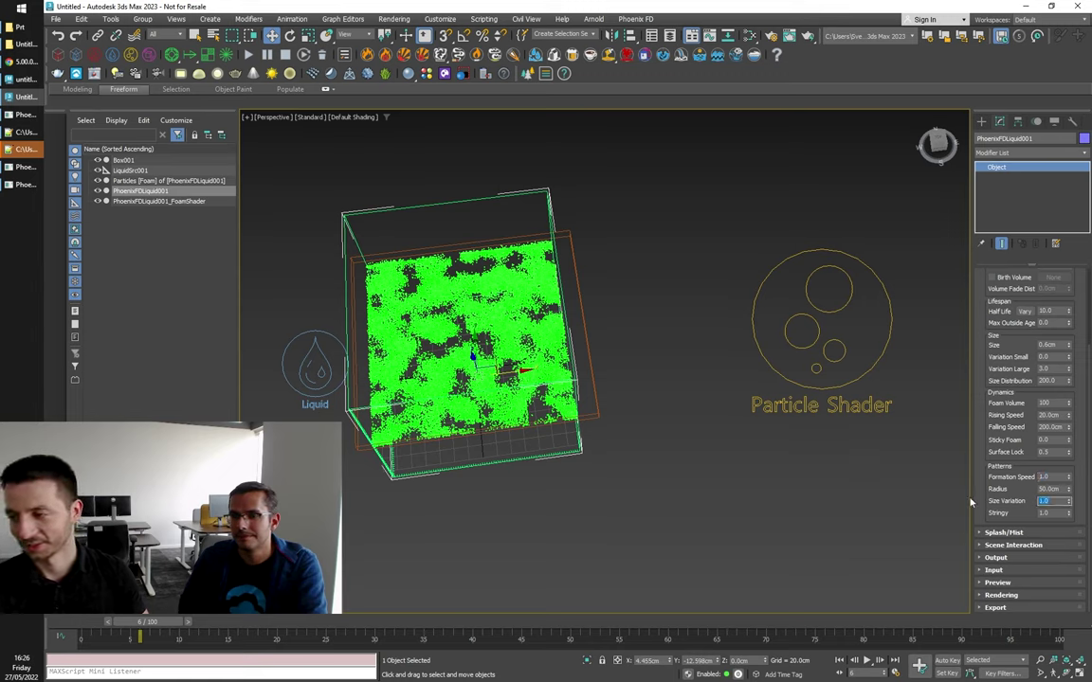
Step: Run the simulation and examine close up how the foam pattern forms with Size Variation applied
left_click(247, 55)
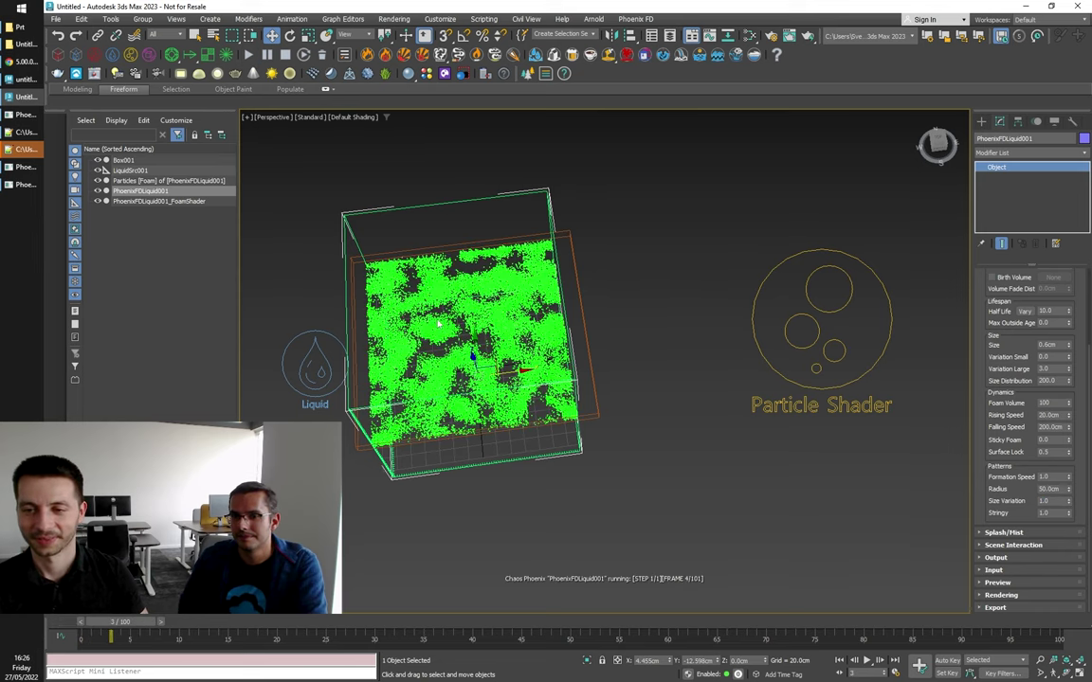
scroll(464, 341, "up", 3)
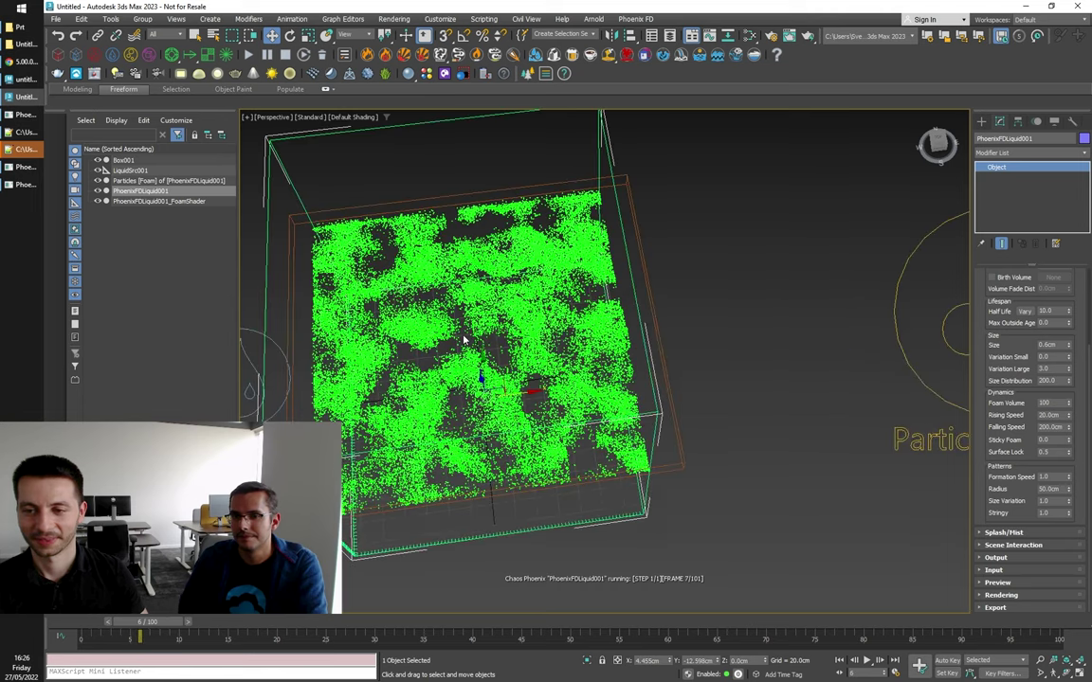
scroll(463, 339, "down", 4)
middle_click_drag(631, 376, 611, 384, "alt")
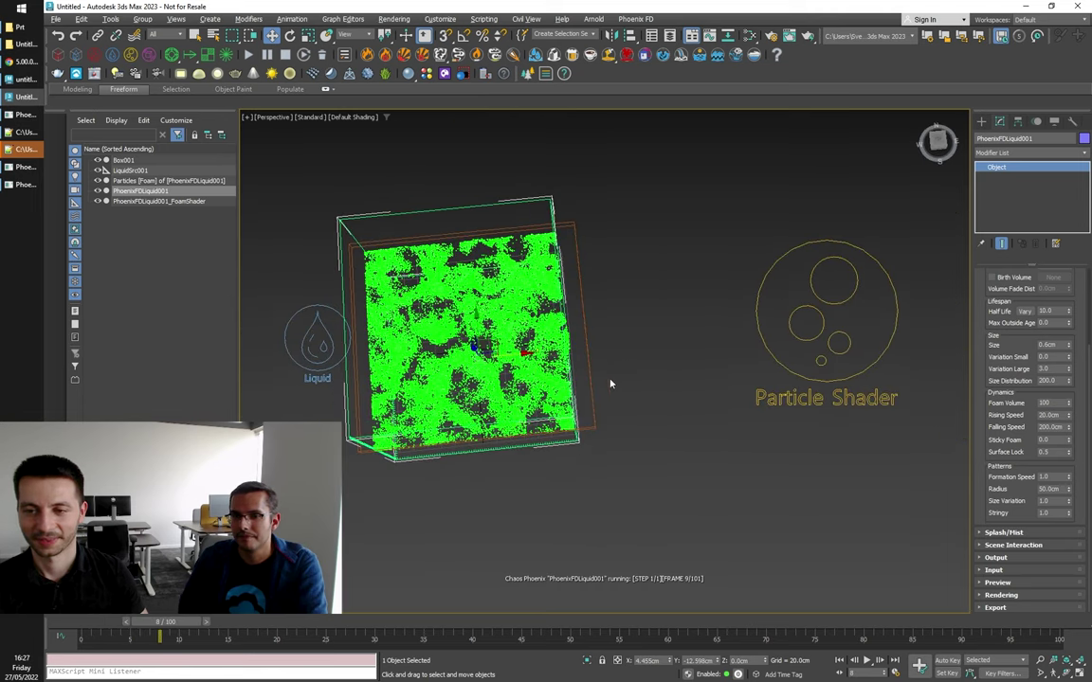
scroll(444, 338, "up", 3)
scroll(445, 338, "down", 3)
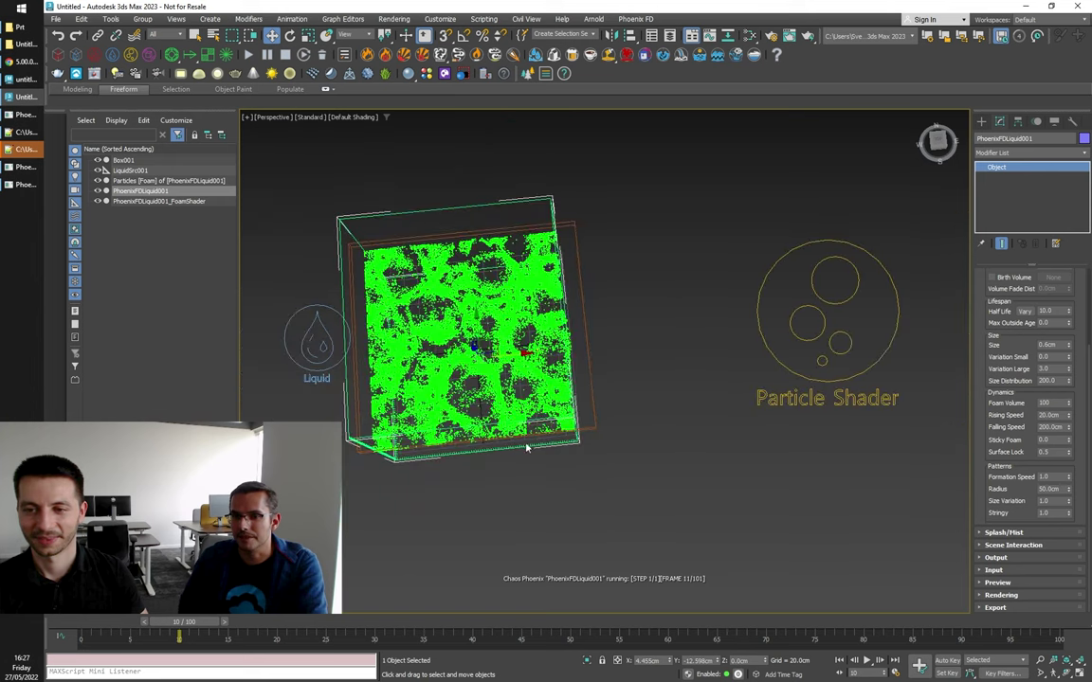
mouse_move(527, 446)
middle_mouse_down("alt")
mouse_move(513, 468)
mouse_move(542, 458)
middle_mouse_up("alt")
scroll(439, 346, "up", 3)
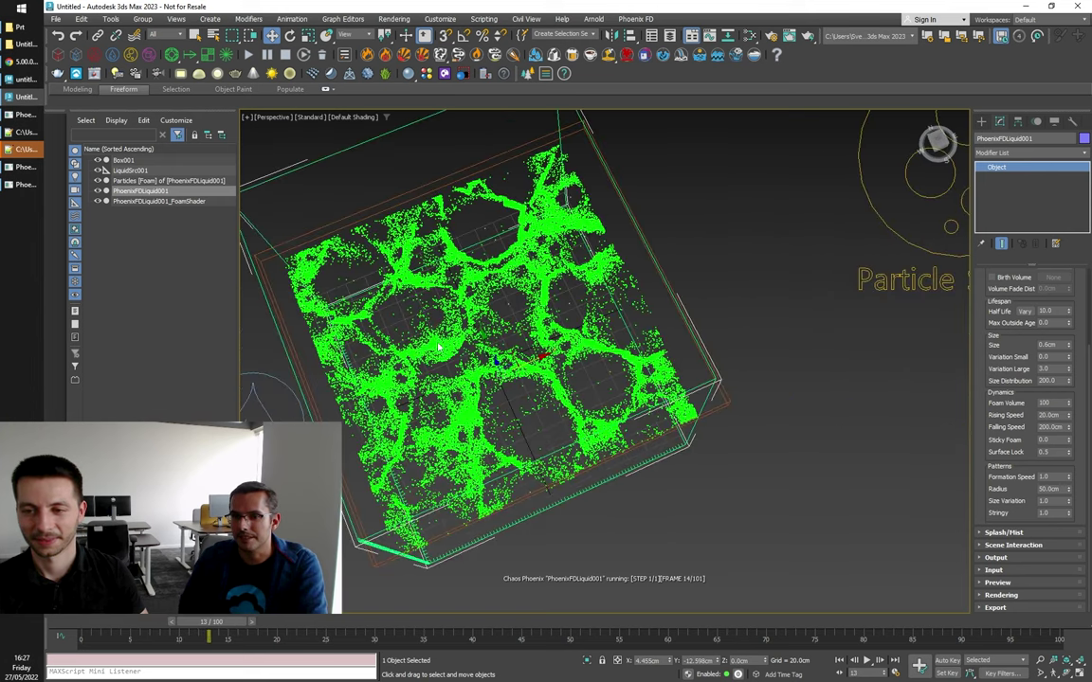
scroll(439, 348, "down", 3)
middle_click_drag(515, 404, 550, 479, "alt")
scroll(409, 311, "up", 3)
scroll(409, 311, "down", 3)
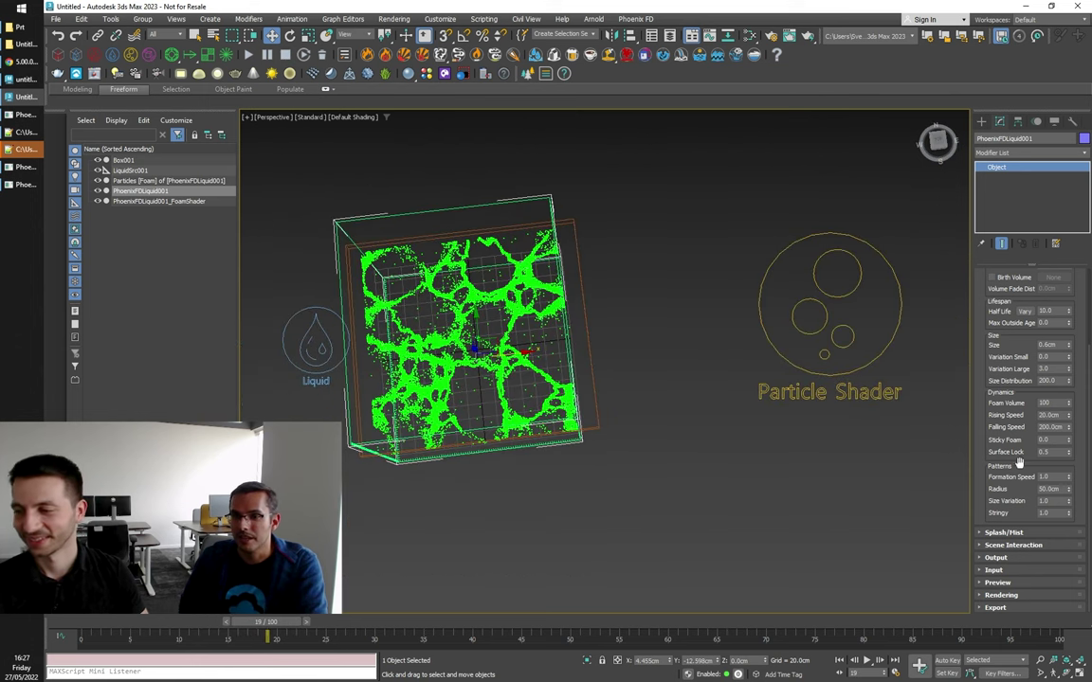
Step: Set the foam Patterns Radius to 20 cm and restart the simulation
double_click(1048, 490)
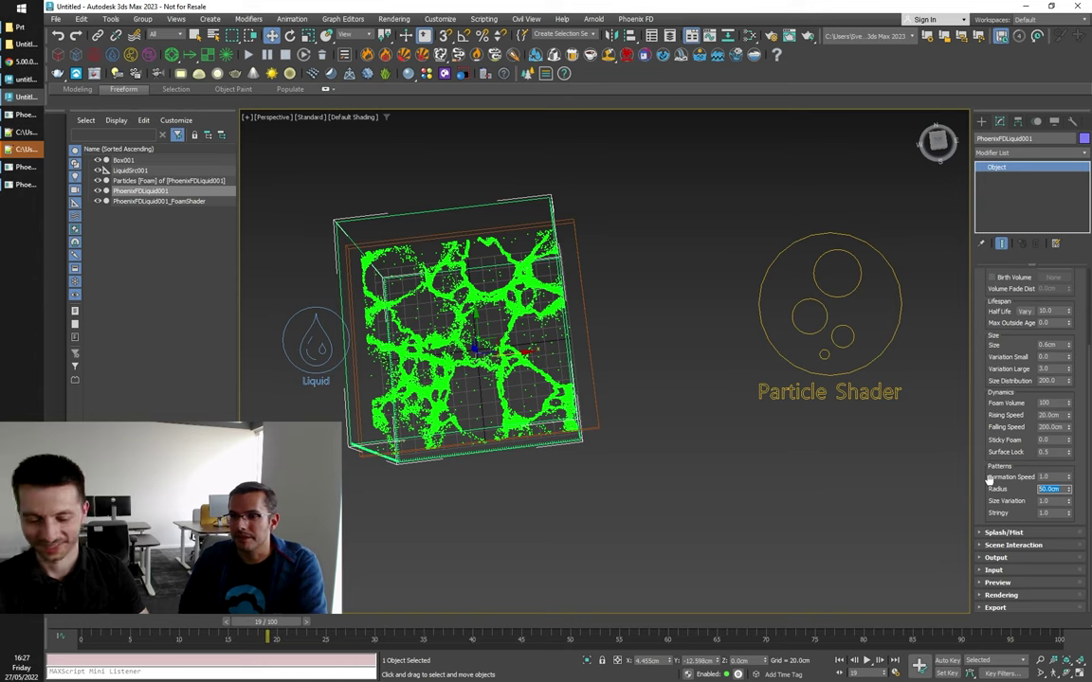
type("20")
key("Return")
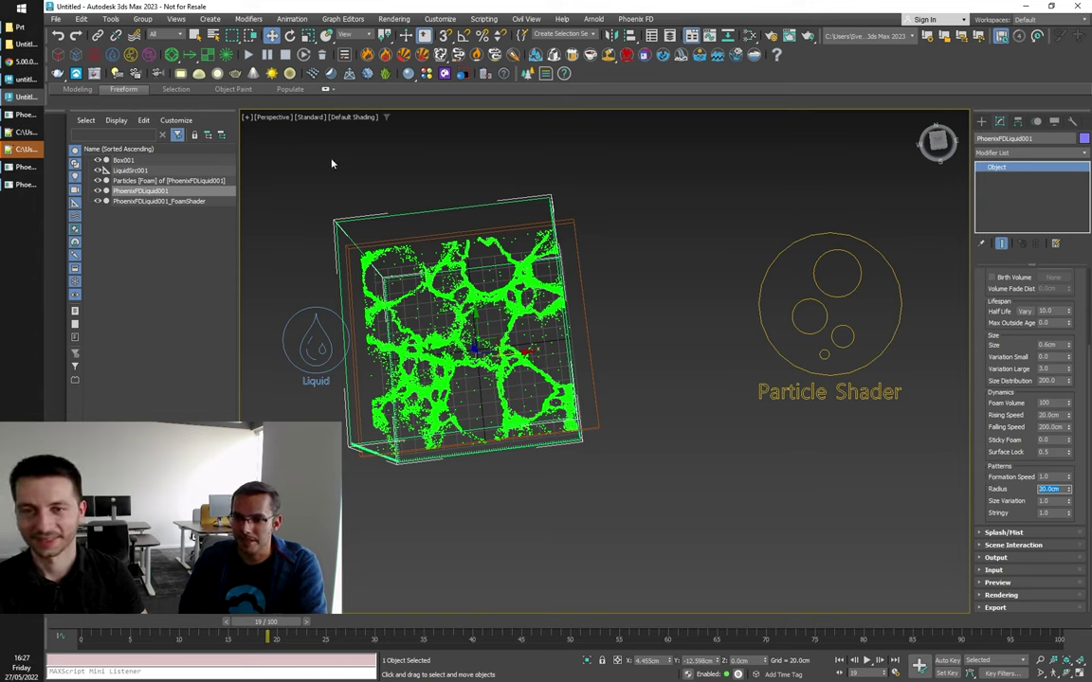
left_click(249, 55)
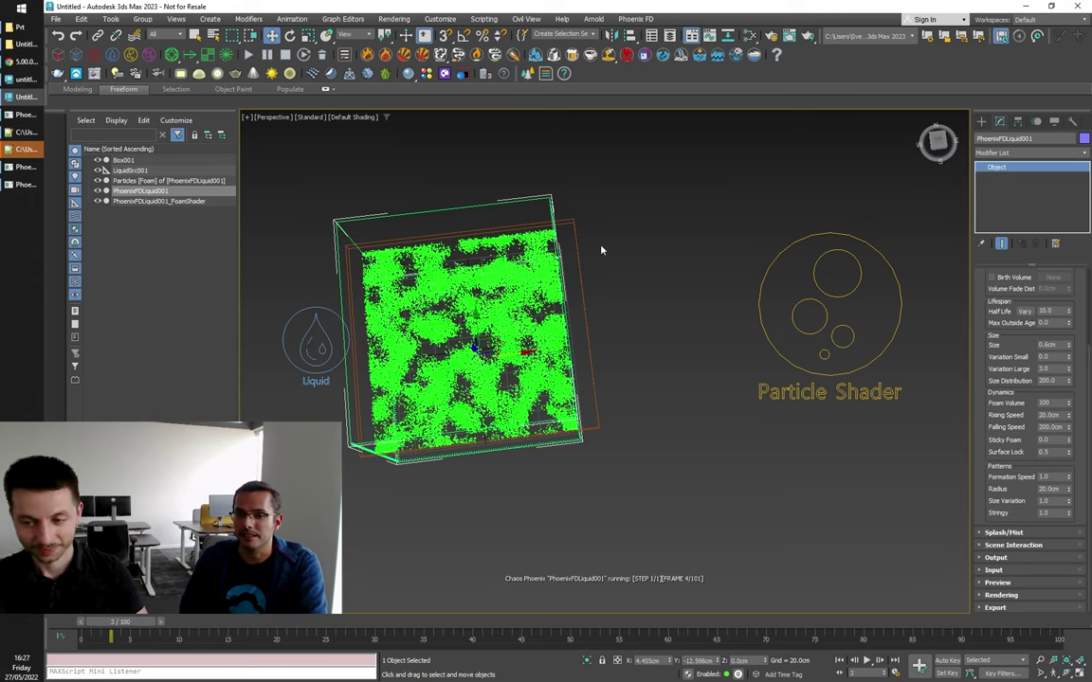
Step: Examine the forming smaller-radius foam cells from several distances and angles, stopping the simulation once the pattern has developed
scroll(453, 324, "up", 3)
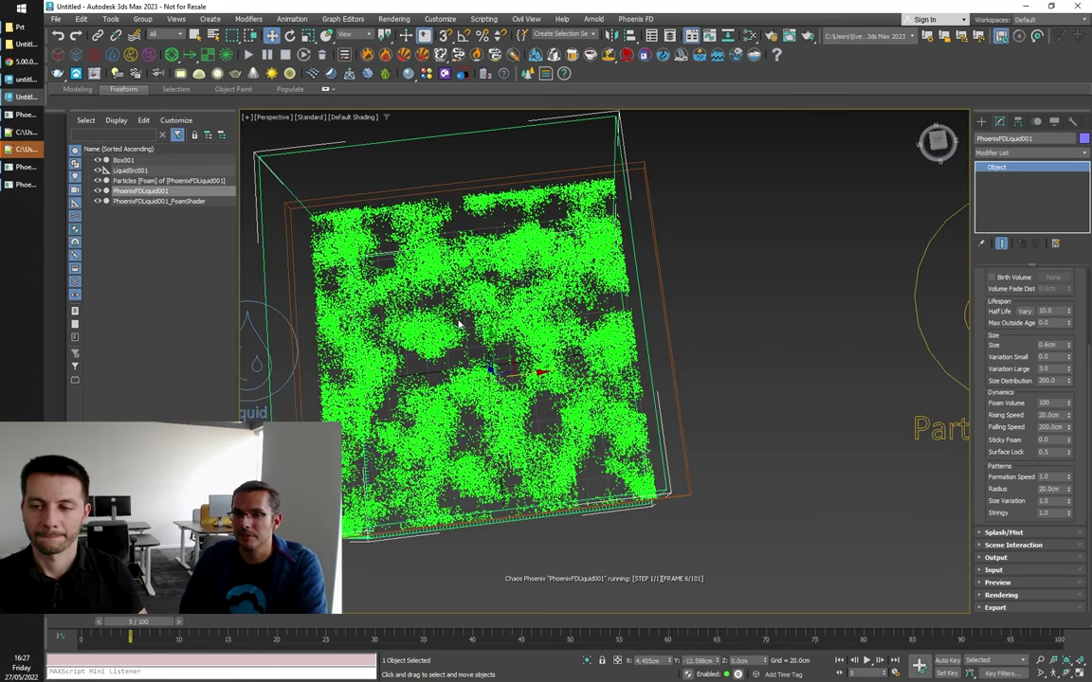
scroll(458, 324, "down", 4)
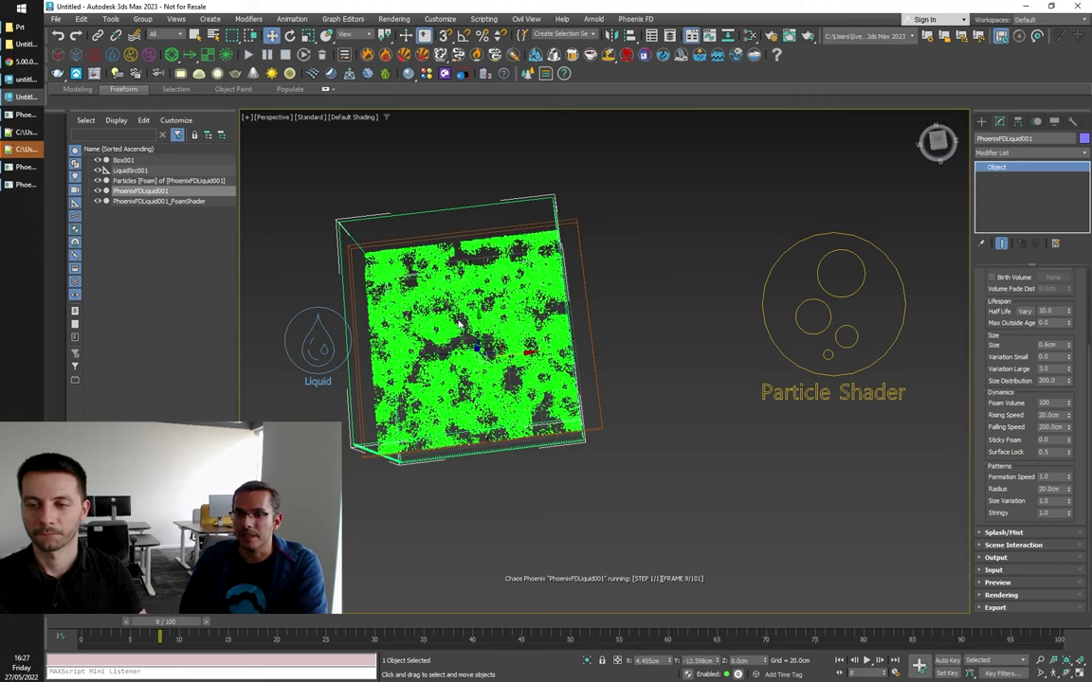
middle_click_drag(654, 346, 738, 353)
scroll(507, 301, "up", 3)
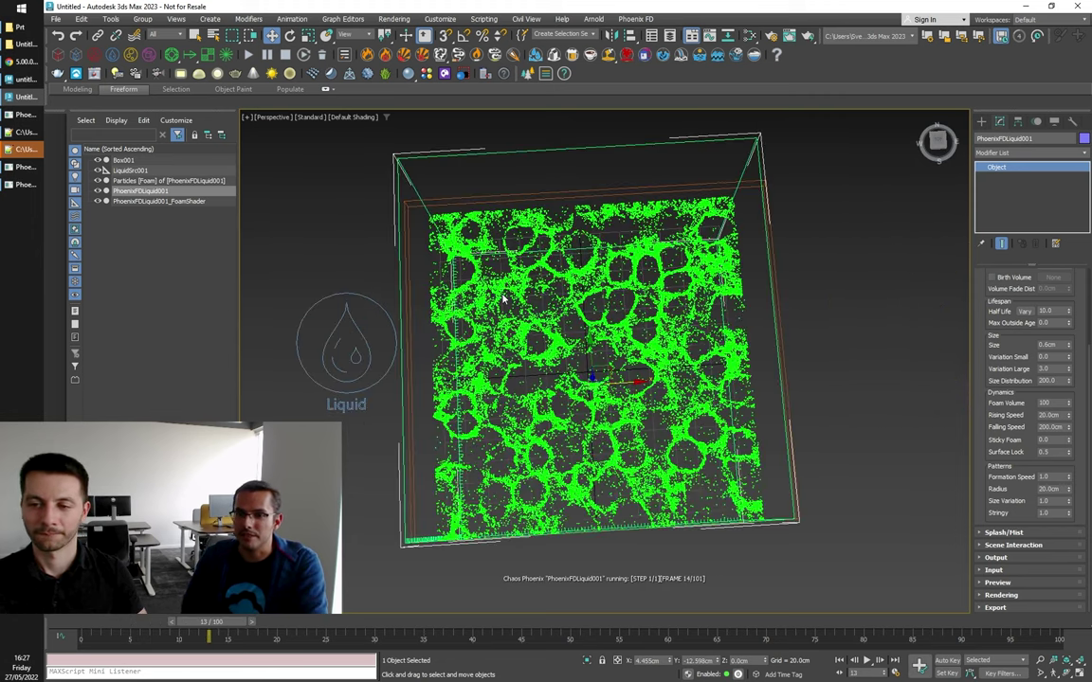
scroll(507, 302, "down", 3)
middle_click_drag(742, 324, 737, 335, "alt")
scroll(528, 301, "up", 3)
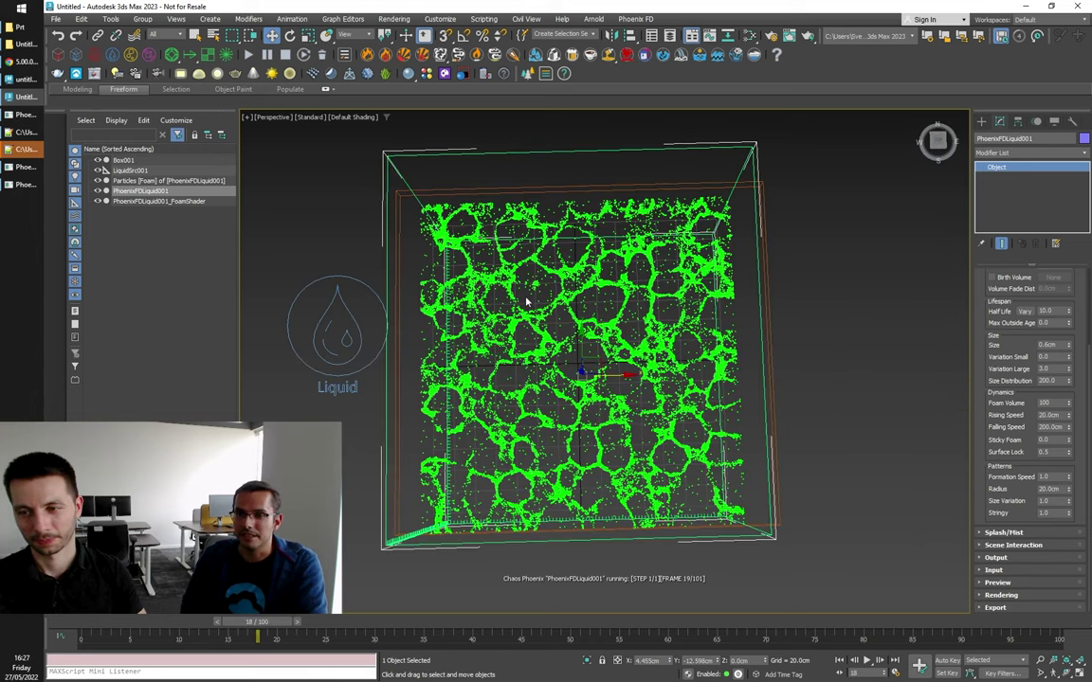
scroll(528, 301, "down", 3)
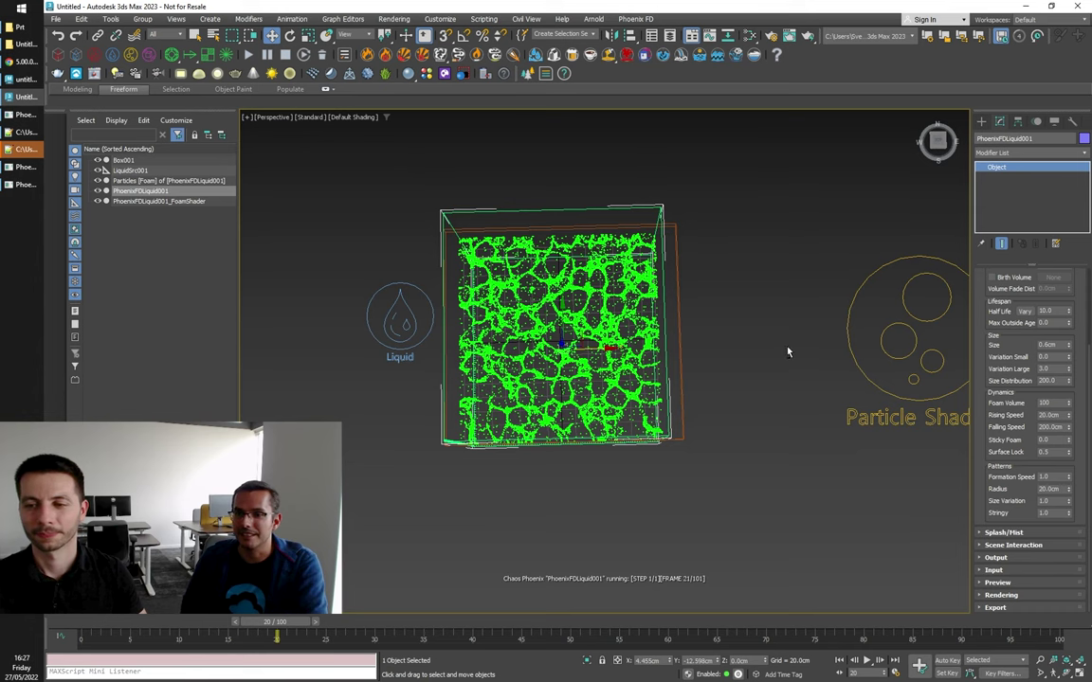
middle_click_drag(787, 347, 788, 349, "alt")
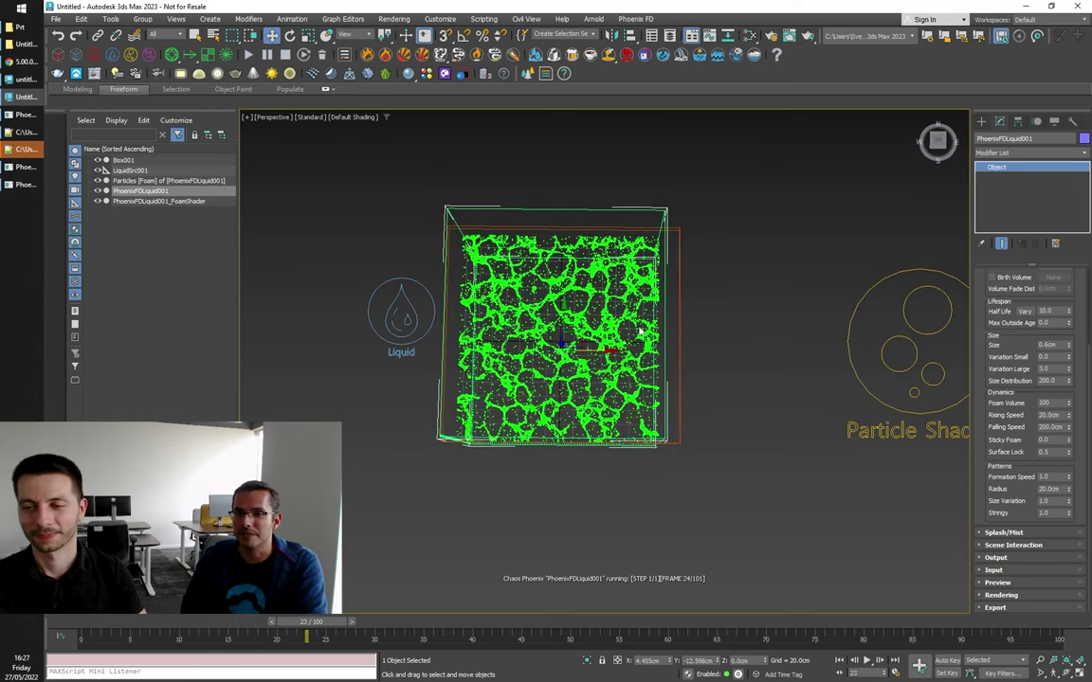
scroll(639, 330, "up", 3)
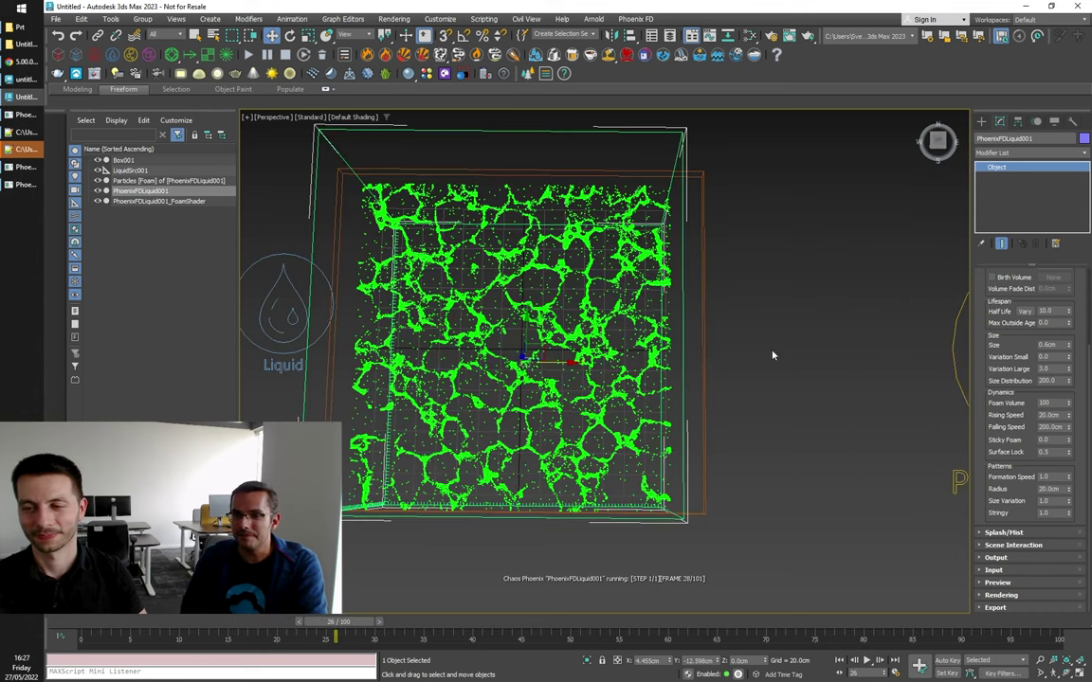
middle_click_drag(775, 355, 801, 361)
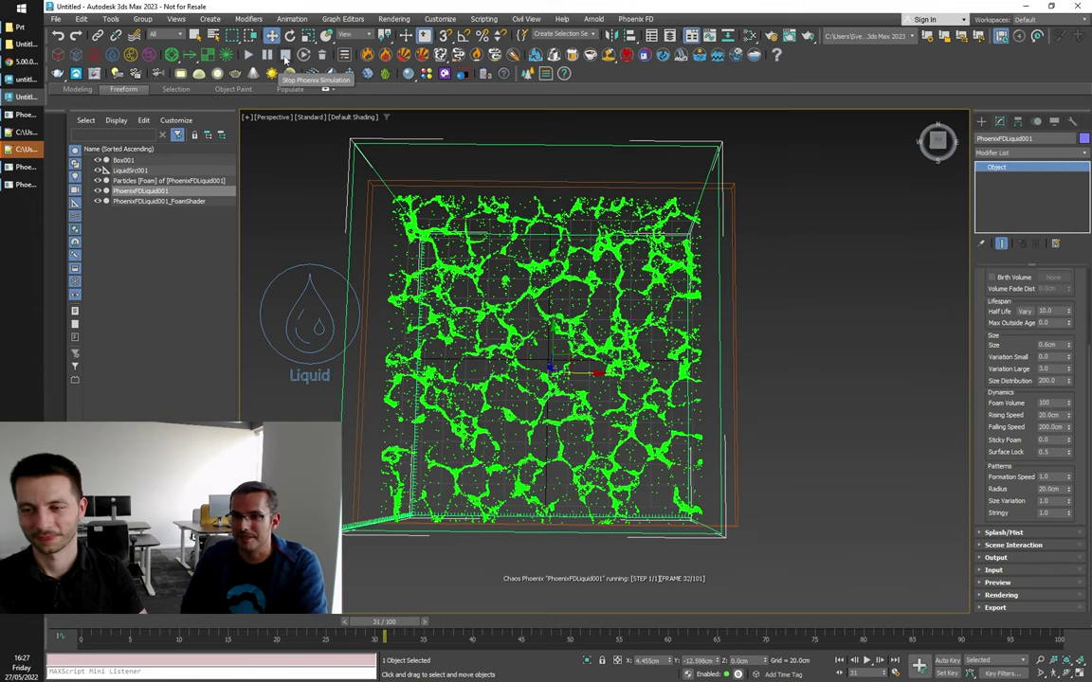
left_click(284, 56)
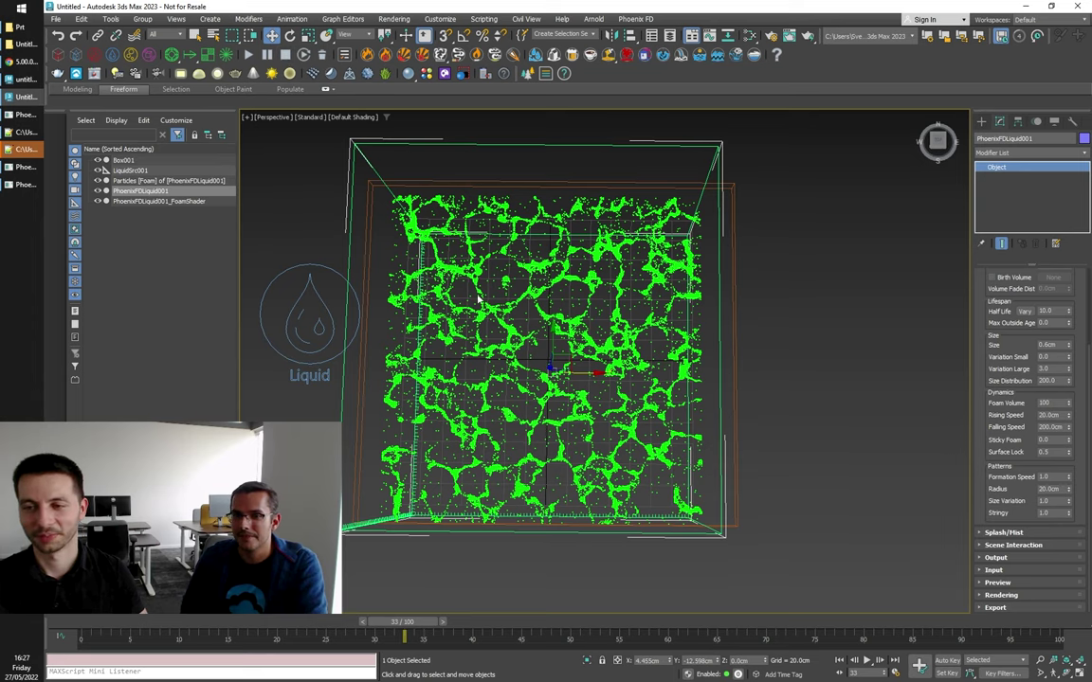
middle_click_drag(584, 349, 594, 344, "alt")
middle_click_drag(677, 439, 677, 406, "alt")
middle_click_drag(771, 378, 775, 393, "alt")
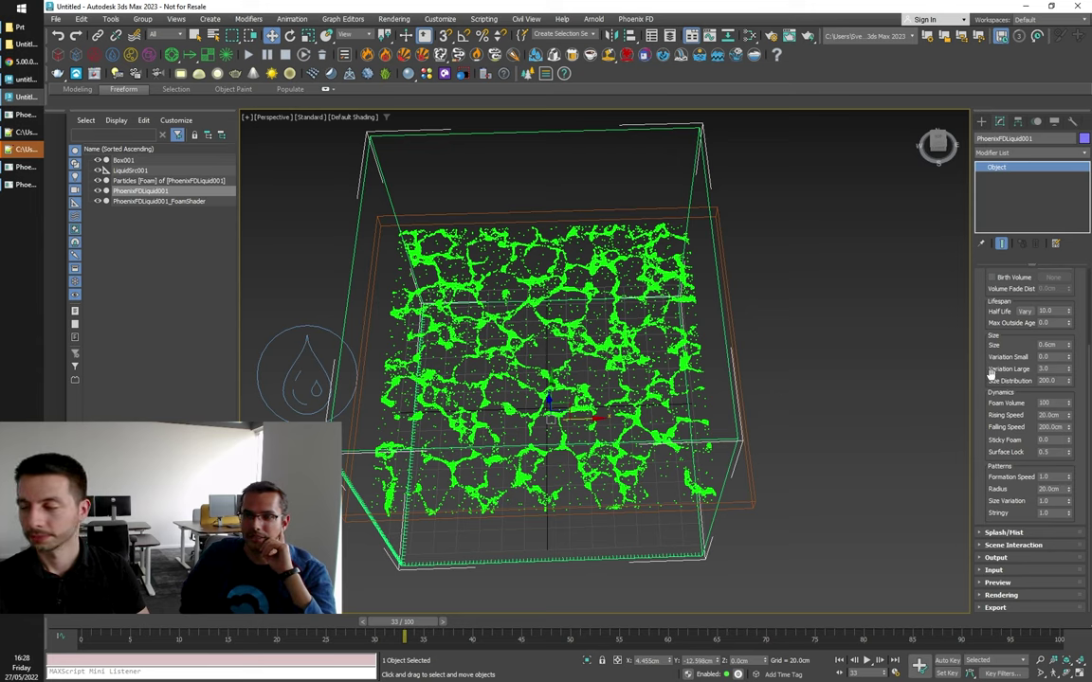
Step: Set the simulator's Foam Volume to 400 in the foam Dynamics settings
left_click_drag(991, 373, 989, 389)
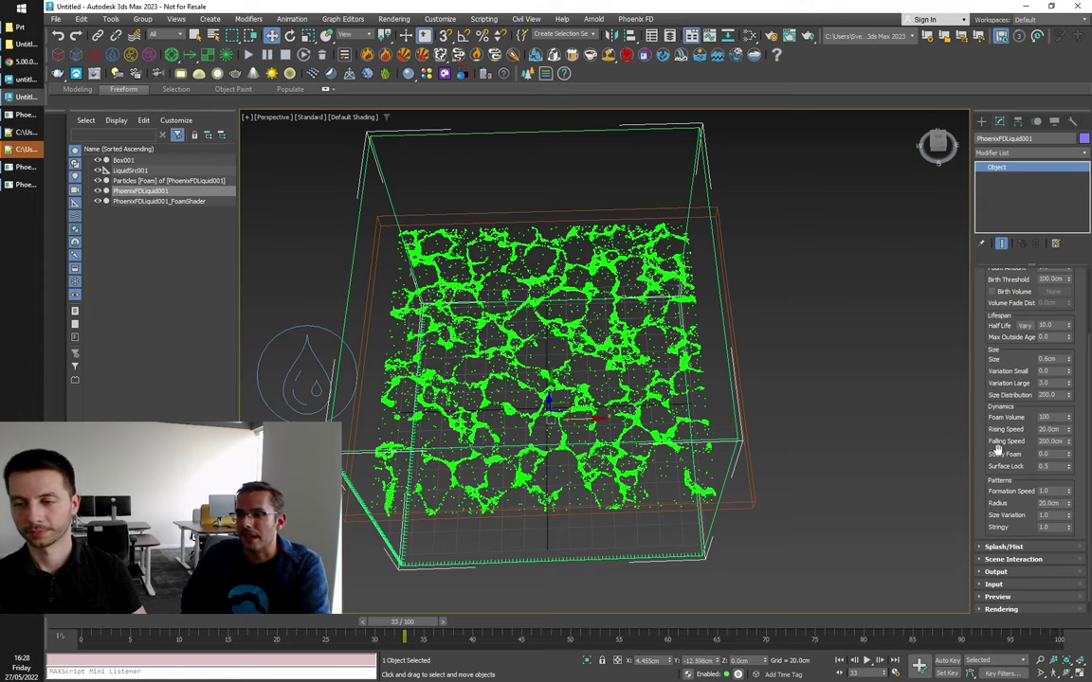
scroll(997, 452, "down", 1)
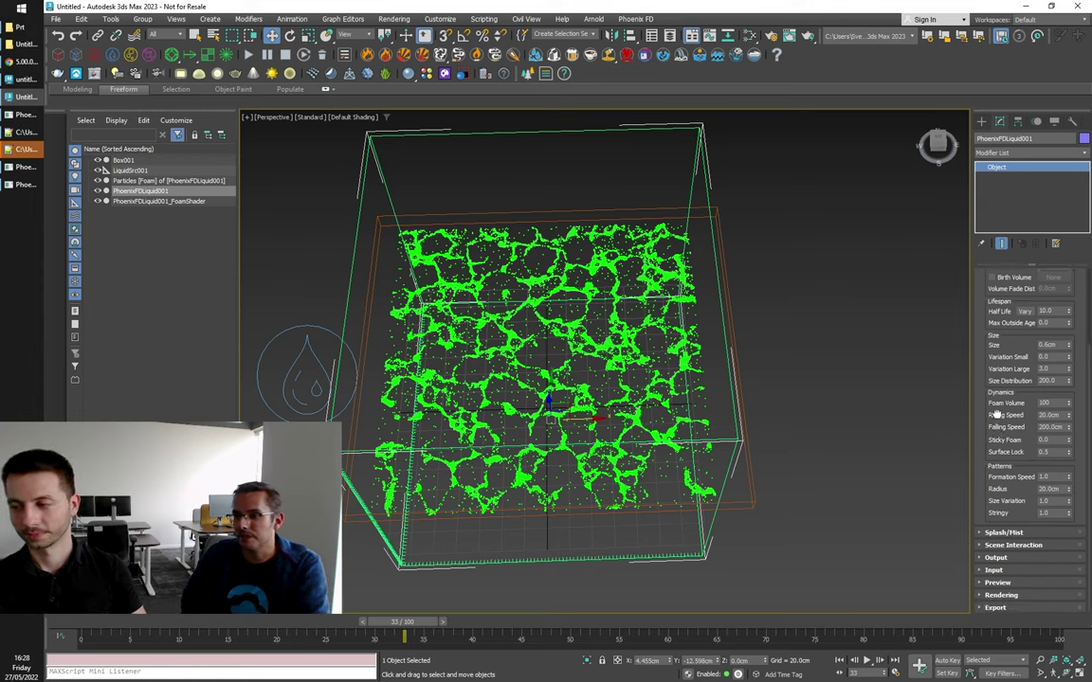
double_click(1046, 403)
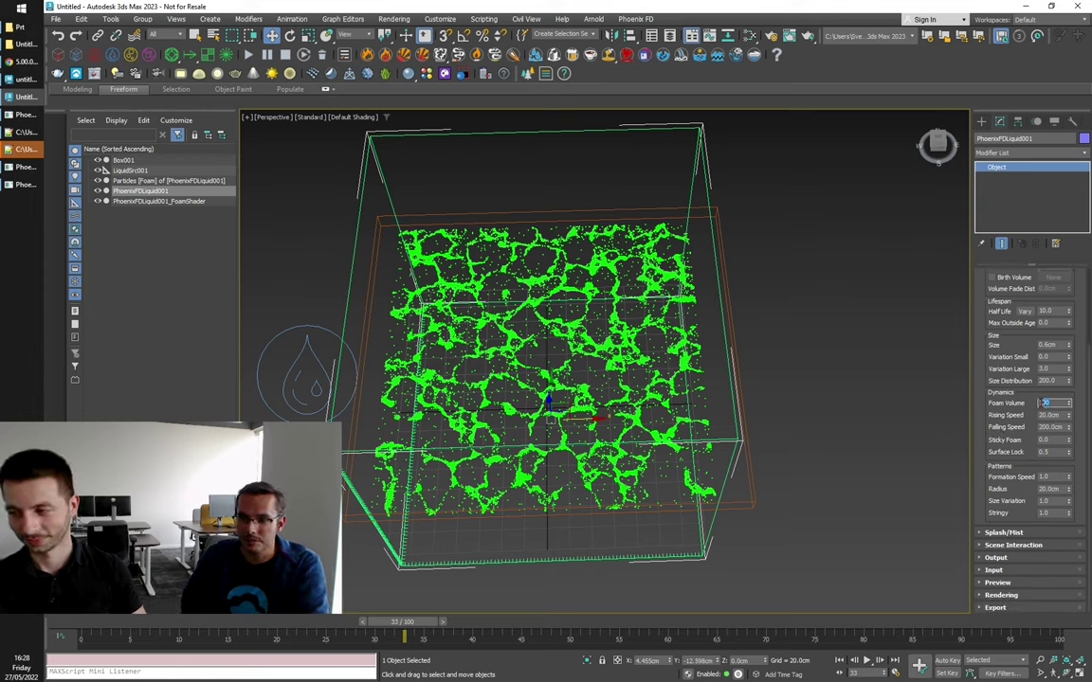
left_click(1001, 447)
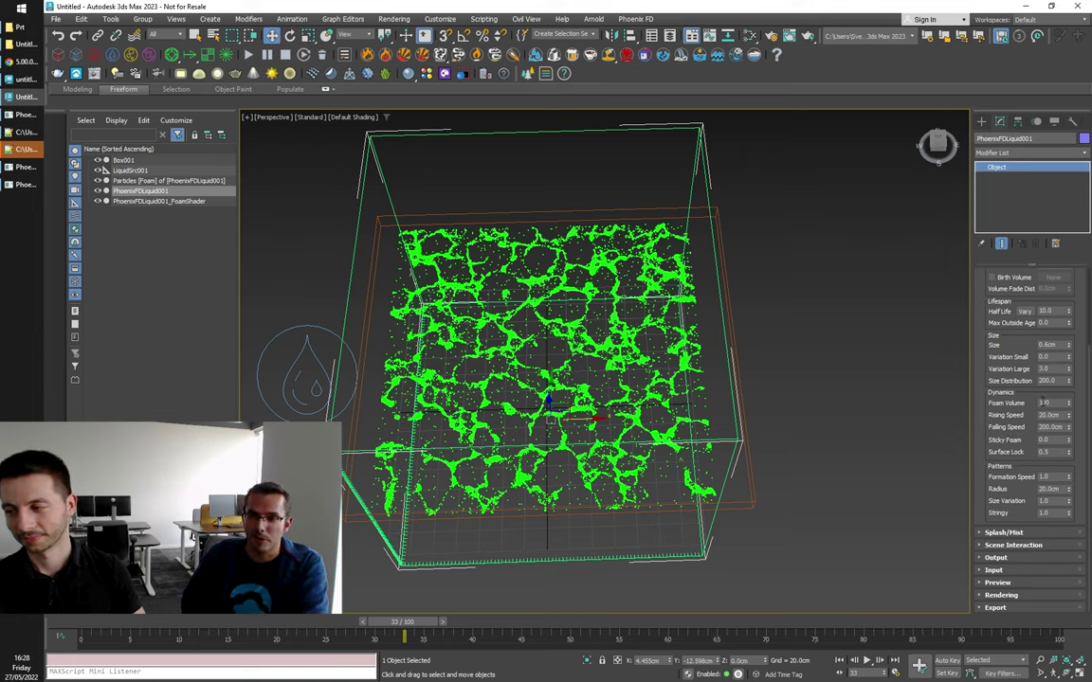
left_click_drag(1048, 403, 1012, 408)
type("4")
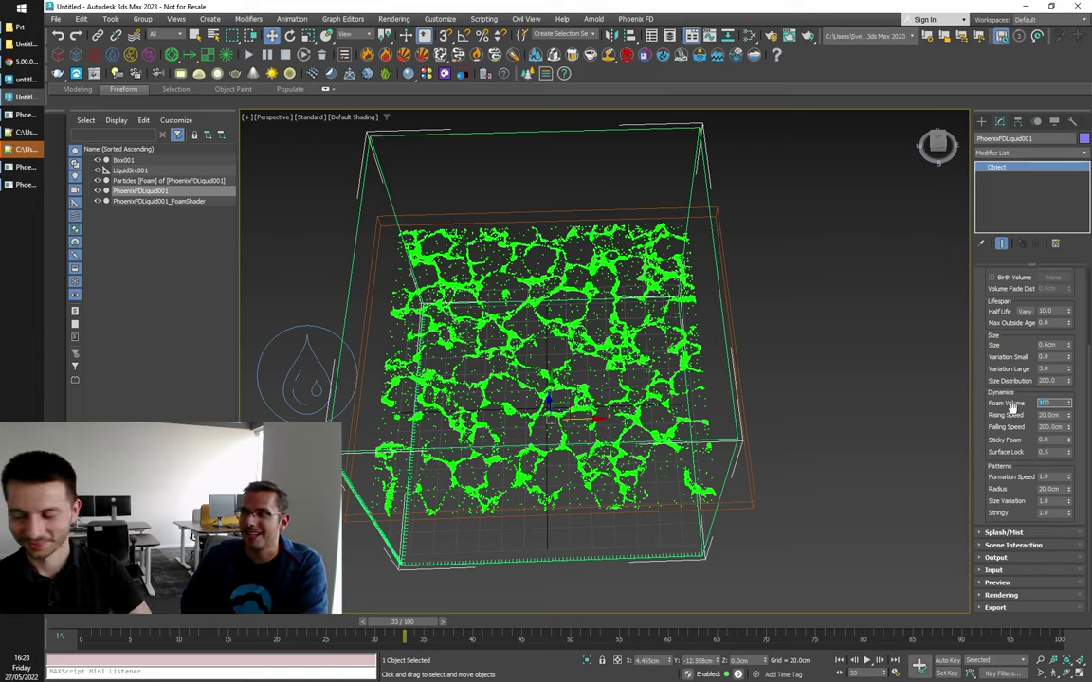
key("Return")
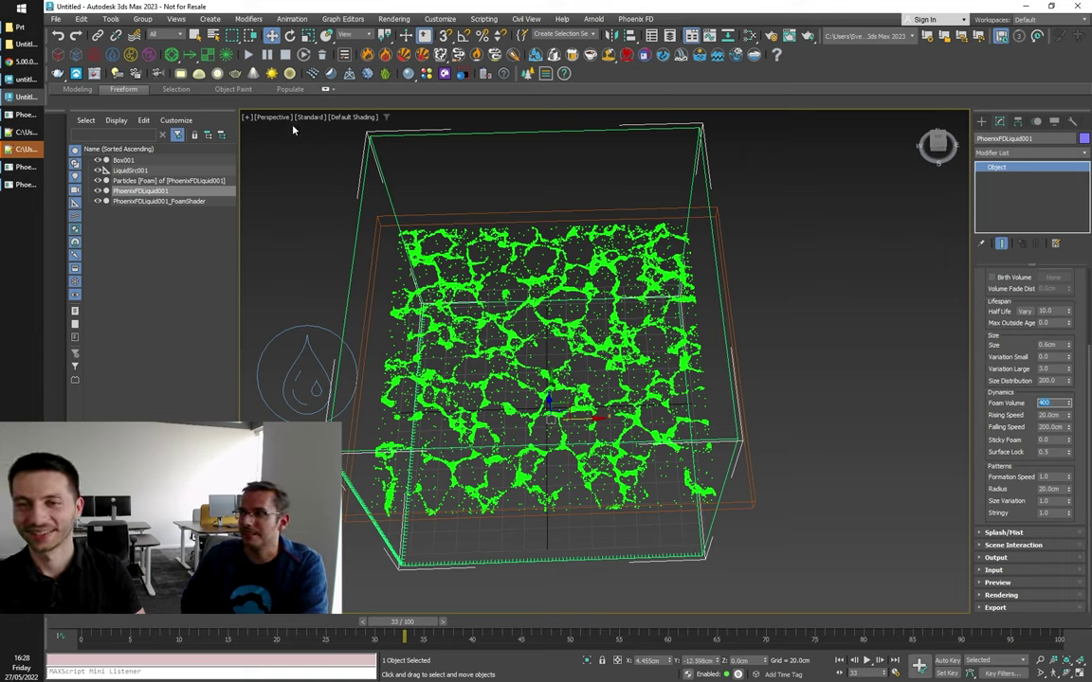
Step: Restart the simulation and examine the foam pattern forming with the new Foam Volume, from above, edge-on and at several distances
left_click(250, 56)
left_click(249, 55)
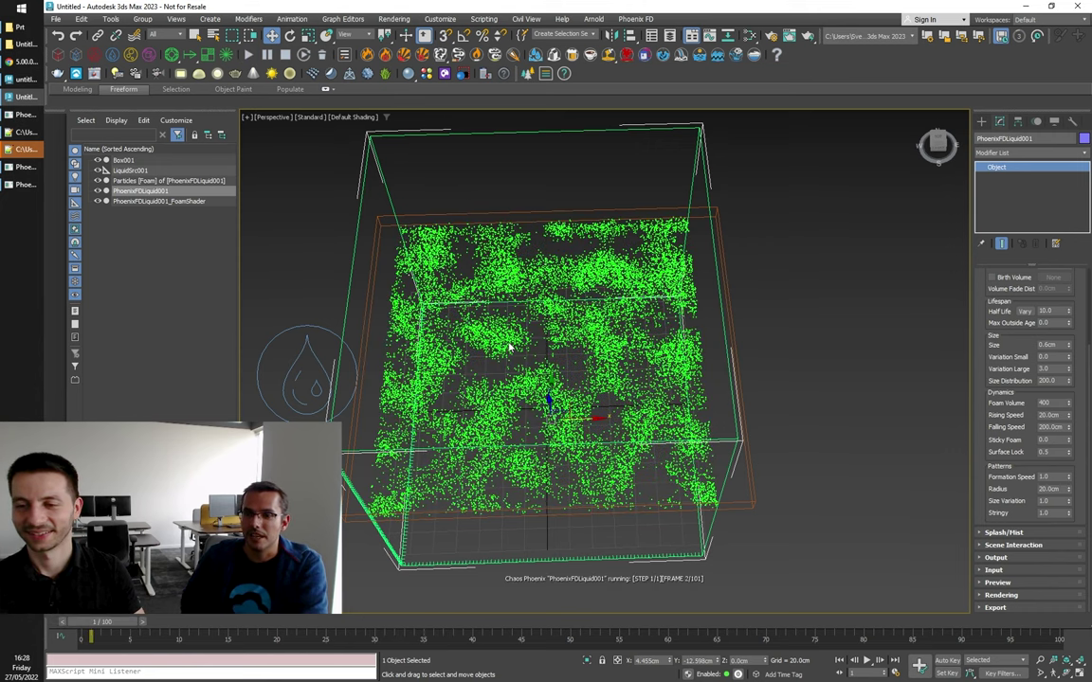
scroll(512, 353, "down", 3)
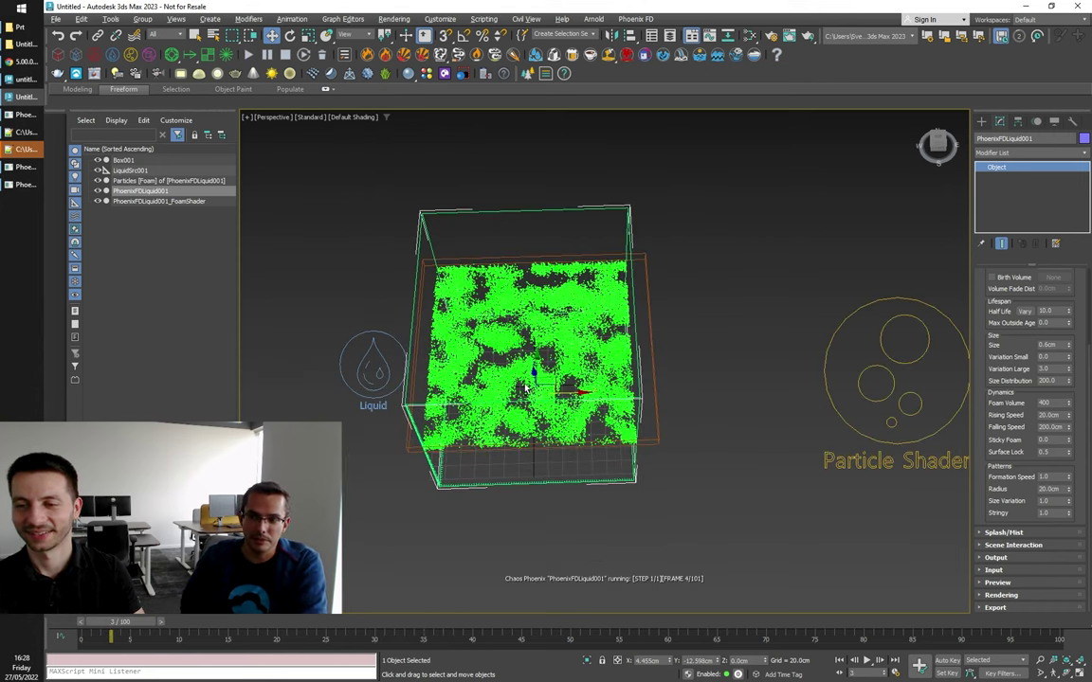
middle_click_drag(526, 389, 529, 336, "alt")
scroll(531, 347, "up", 5)
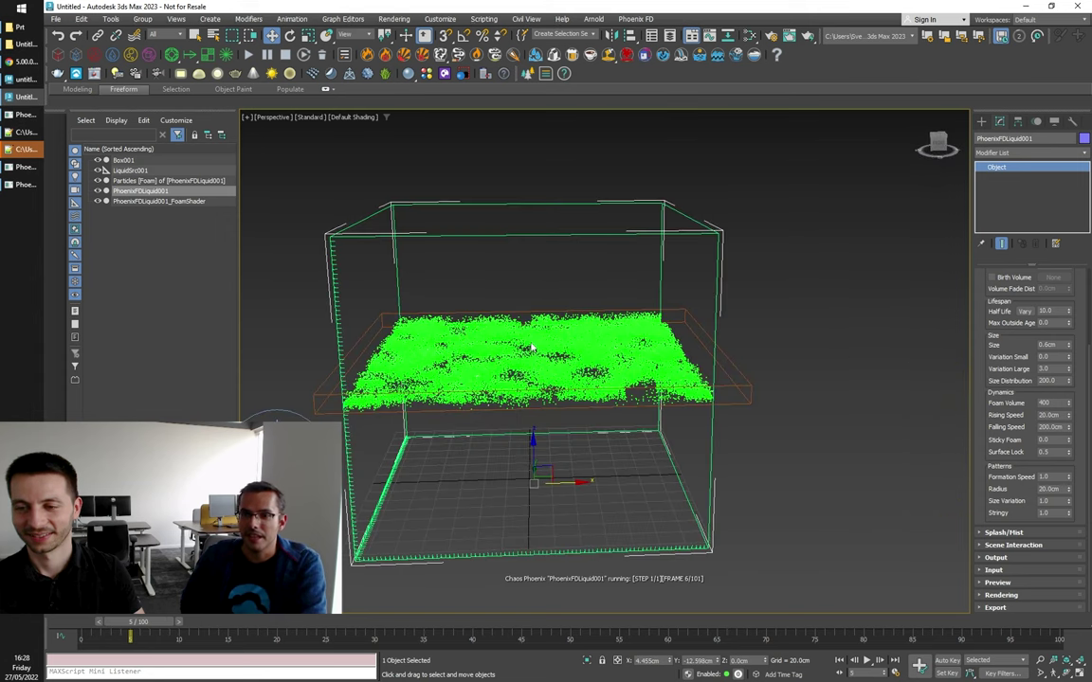
scroll(532, 349, "down", 4)
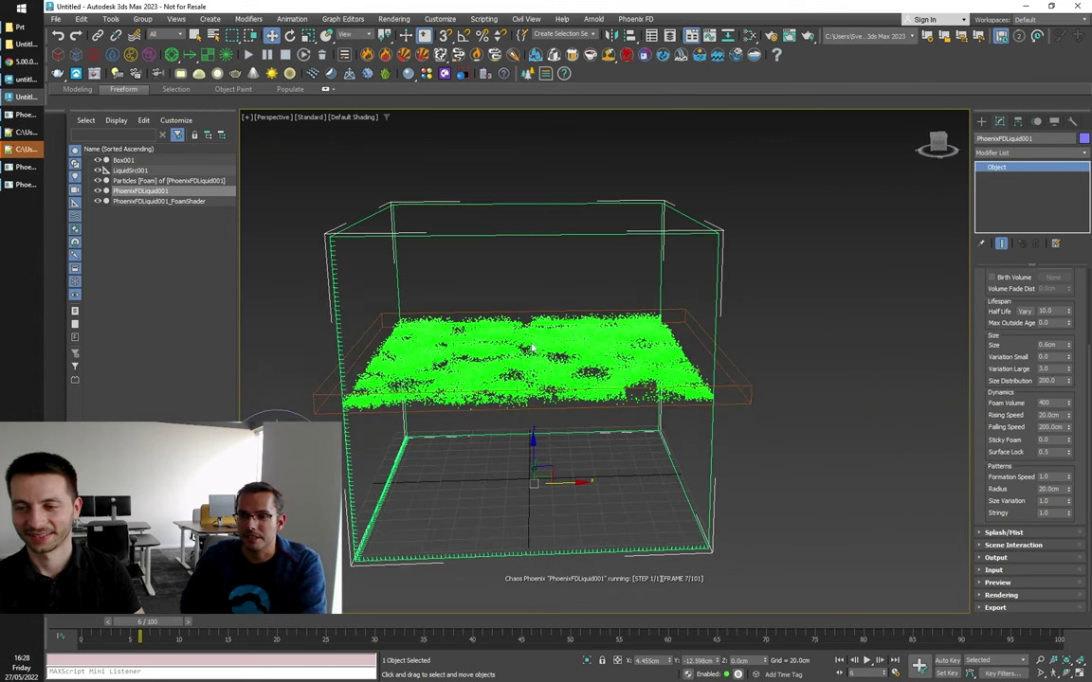
scroll(531, 348, "up", 2)
scroll(531, 350, "up", 4)
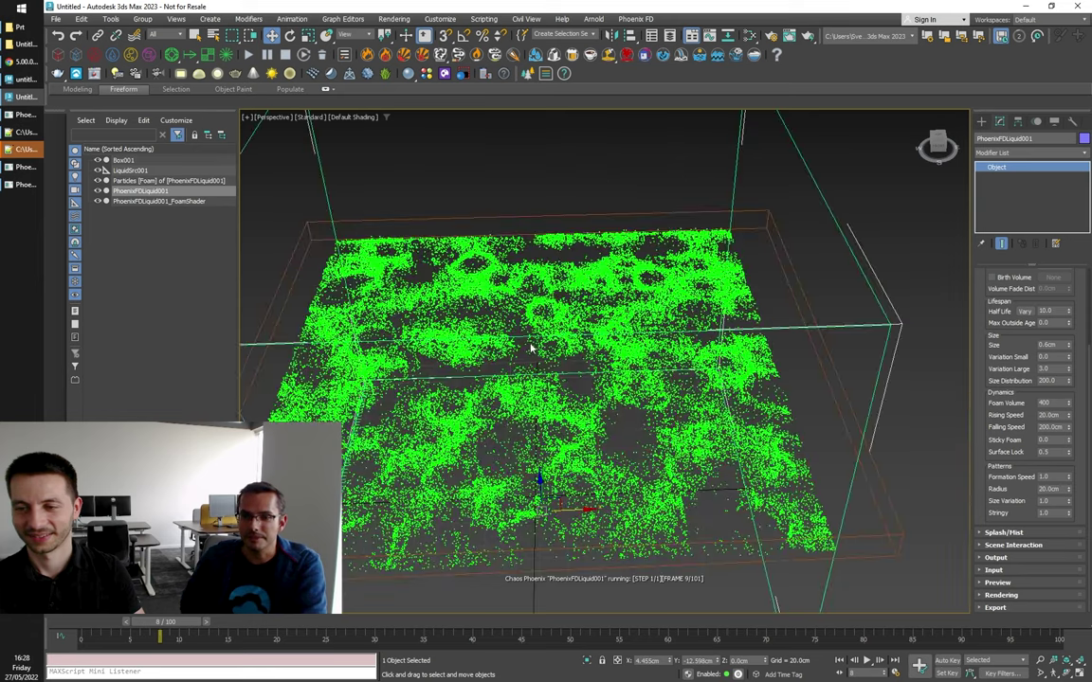
middle_click_drag(552, 347, 553, 362, "alt")
scroll(553, 362, "down", 3)
scroll(555, 363, "up", 3)
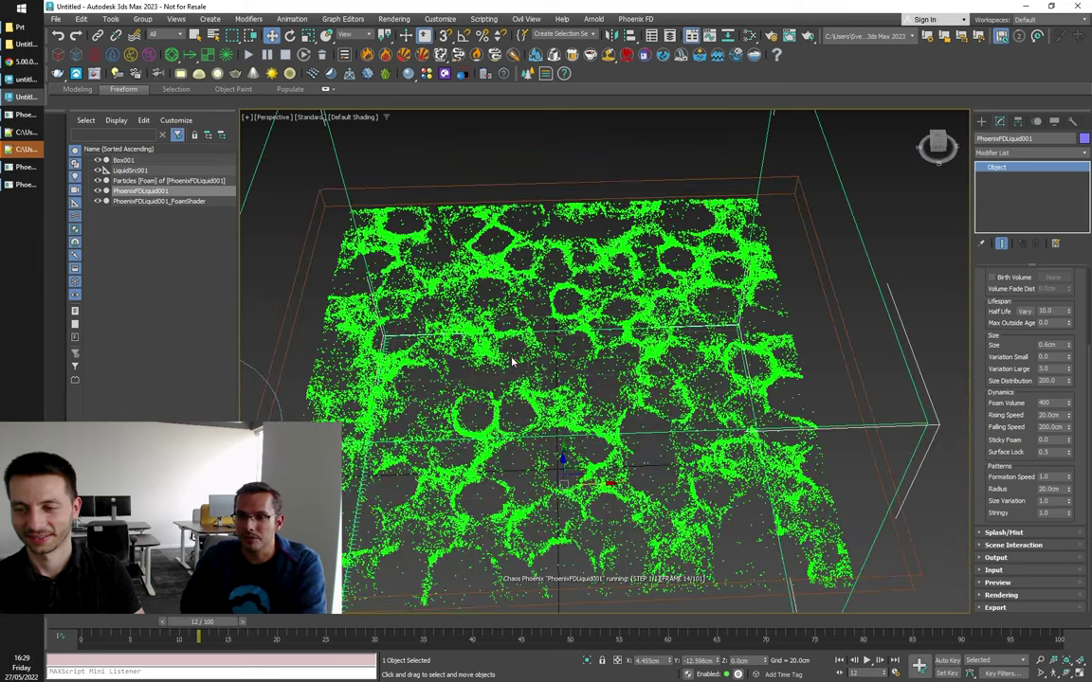
middle_click_drag(520, 350, 524, 311, "alt")
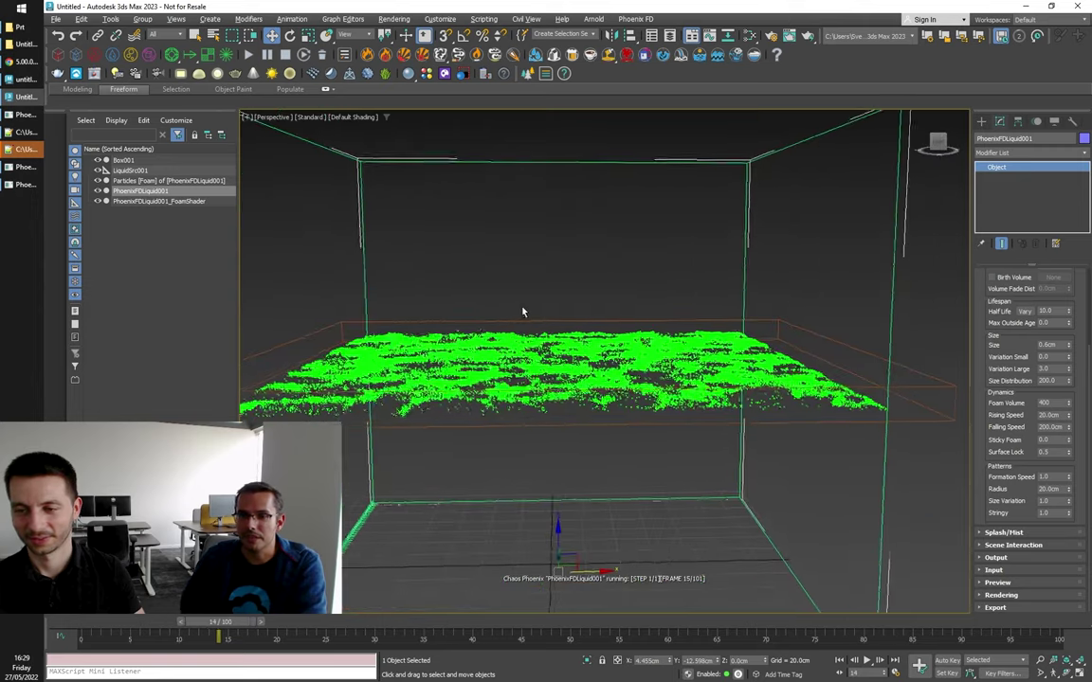
scroll(513, 381, "up", 2)
scroll(512, 382, "down", 3)
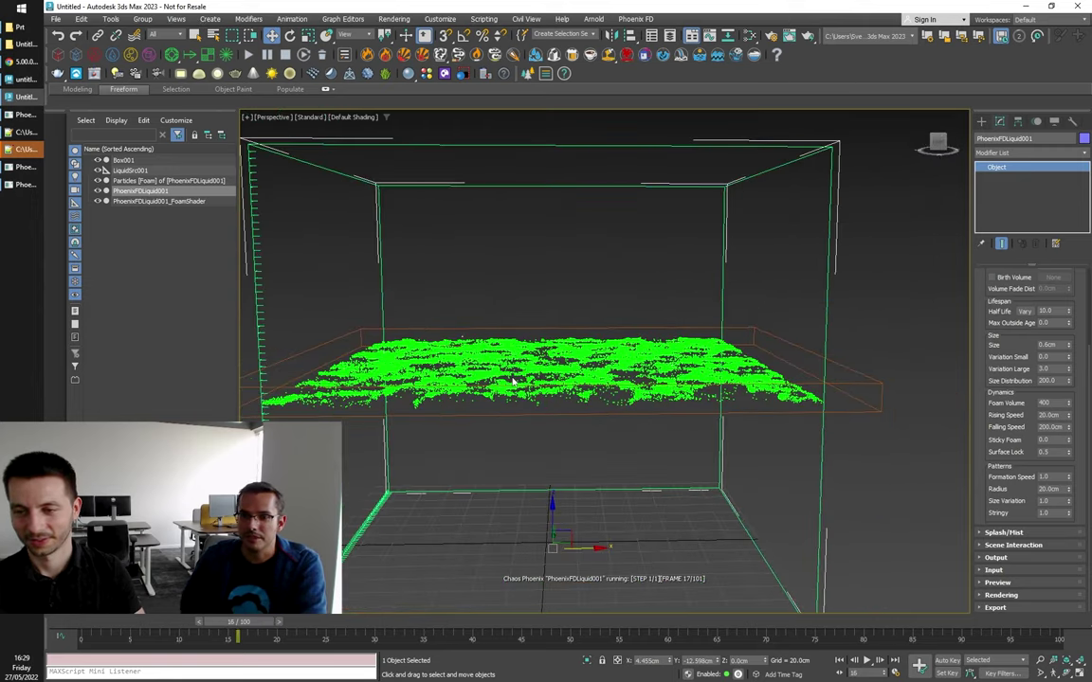
middle_click_drag(512, 380, 533, 427, "alt")
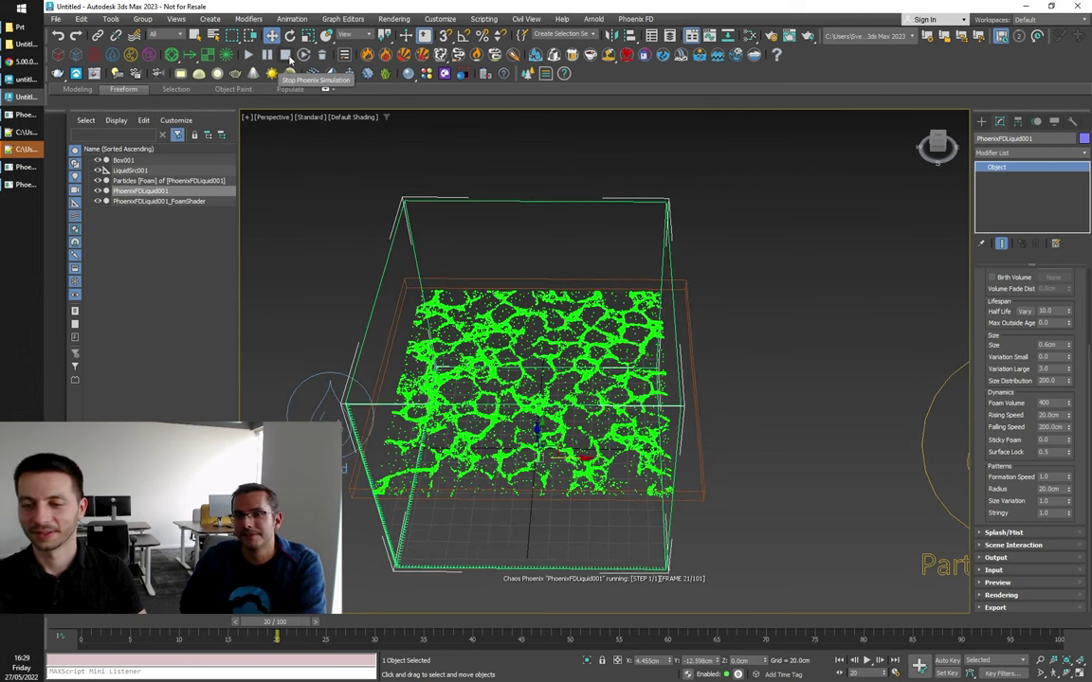
Step: Create a V-Ray Sun in the Front view aimed diagonally down at the simulator, including a VRaySky environment map, and return to the maximized Perspective view
key("alt+w")
right_click(741, 285)
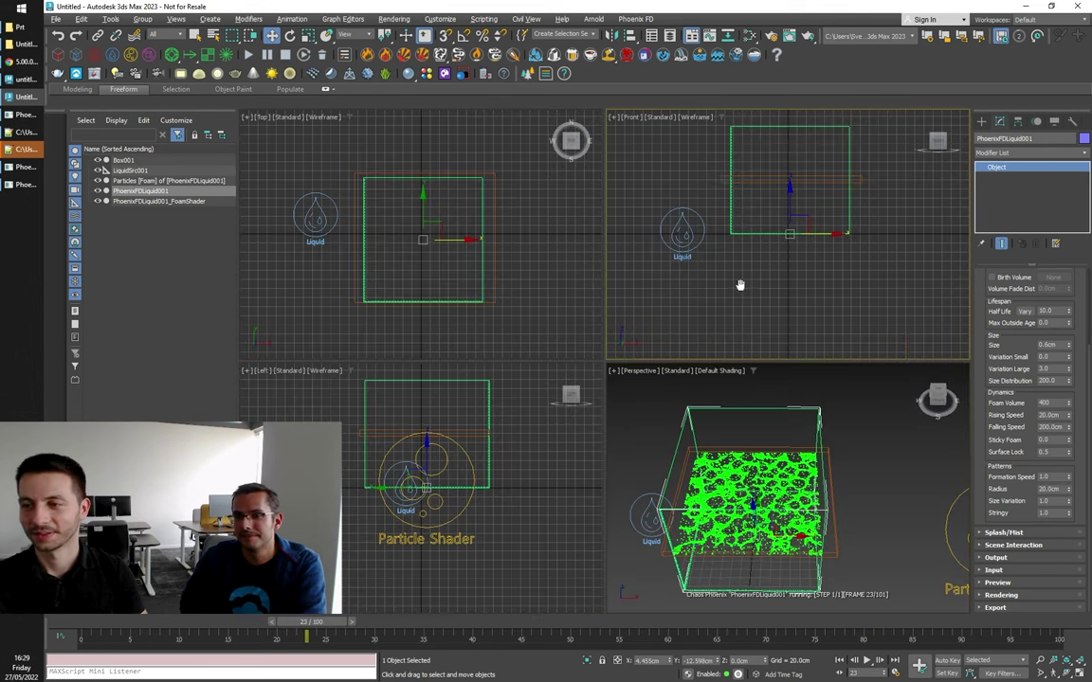
left_click(271, 73)
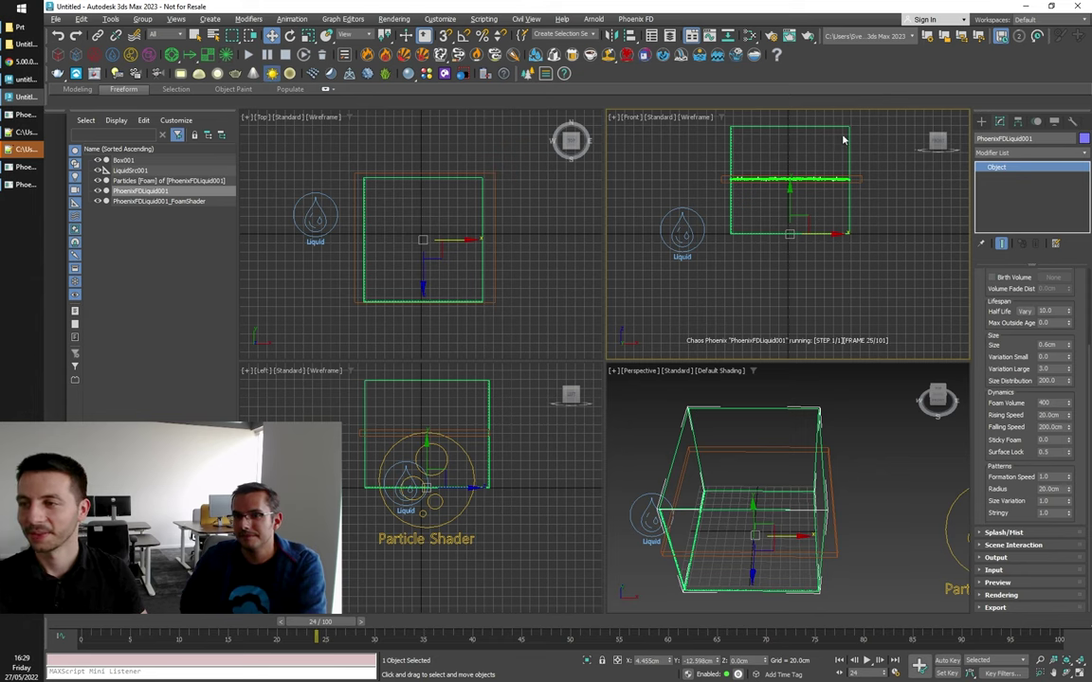
left_click_drag(881, 117, 765, 233)
left_click(606, 381)
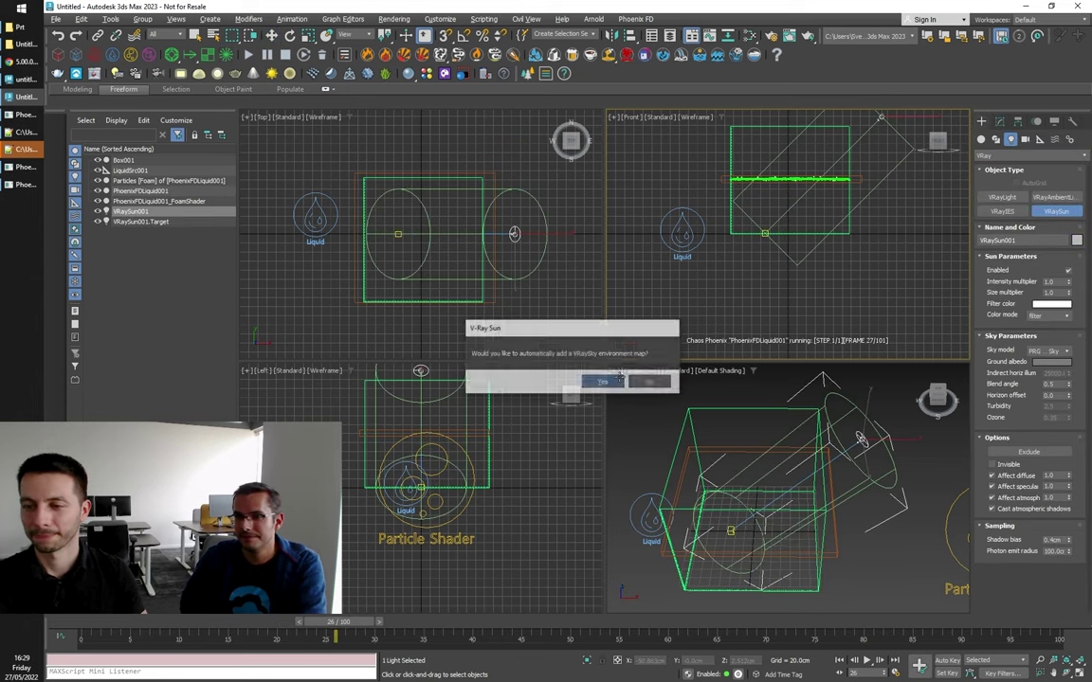
right_click(729, 404)
key("alt+w")
middle_click_drag(690, 402, 690, 394, "alt")
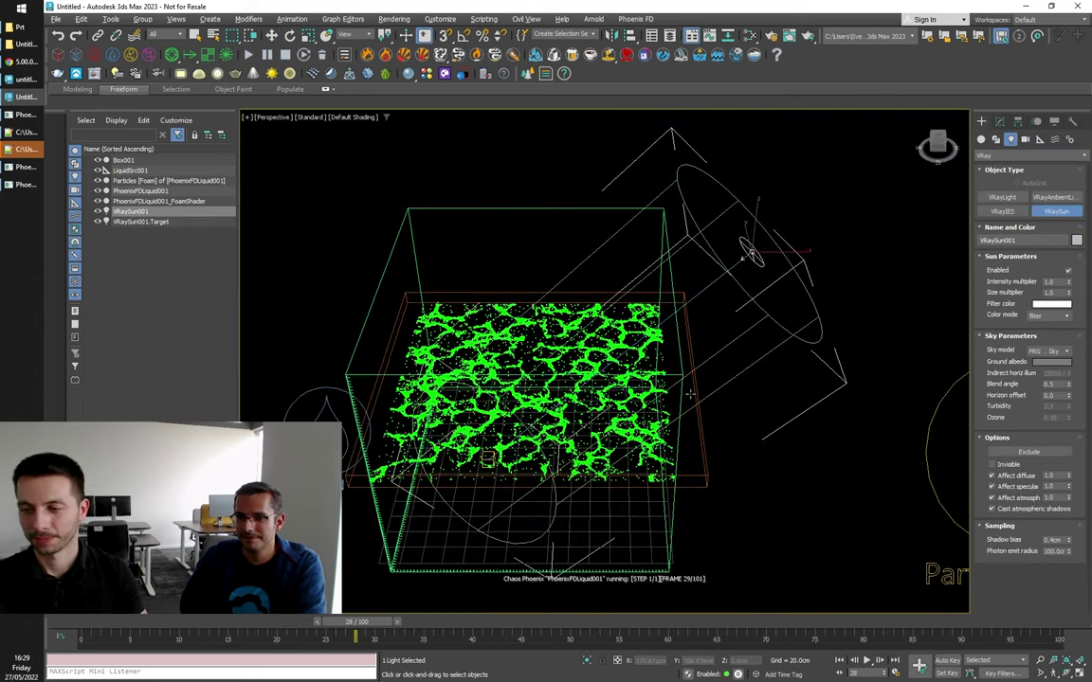
Step: Set the sun's Intensity multiplier to 0.02 and render the Perspective view
left_click(998, 121)
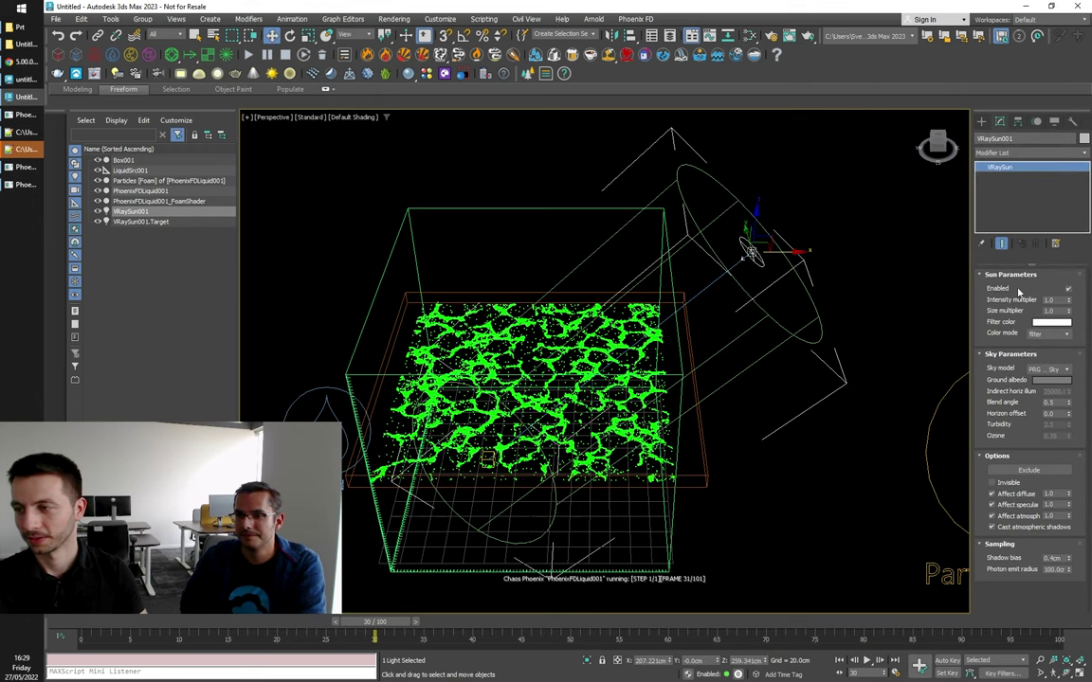
type("0.02")
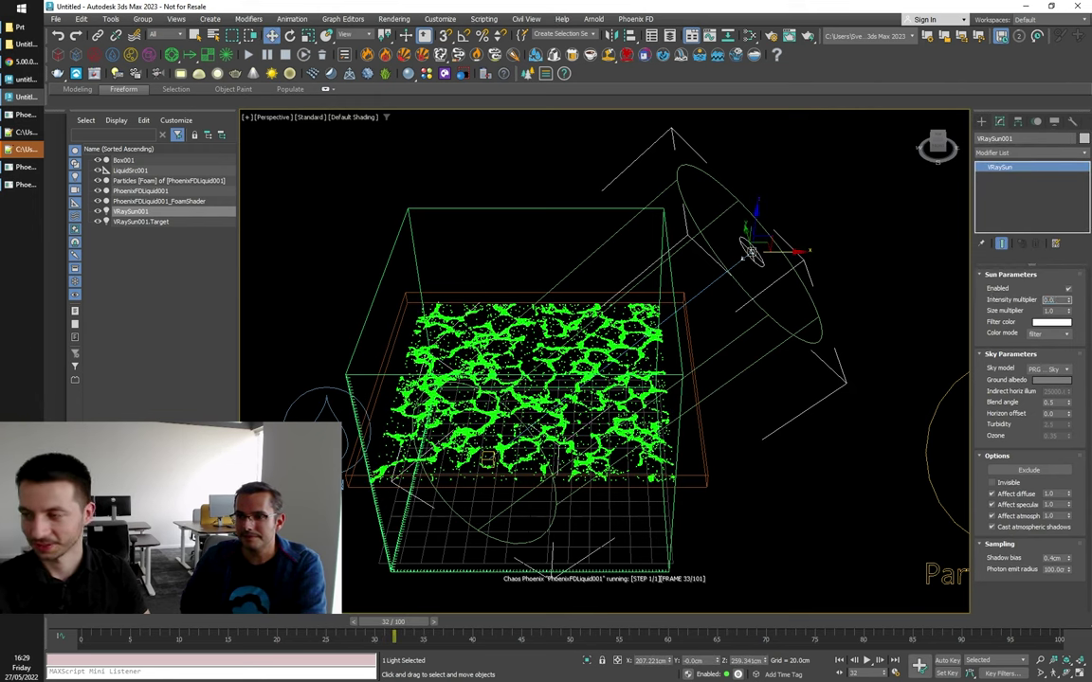
key("Return")
middle_click_drag(746, 424, 772, 420)
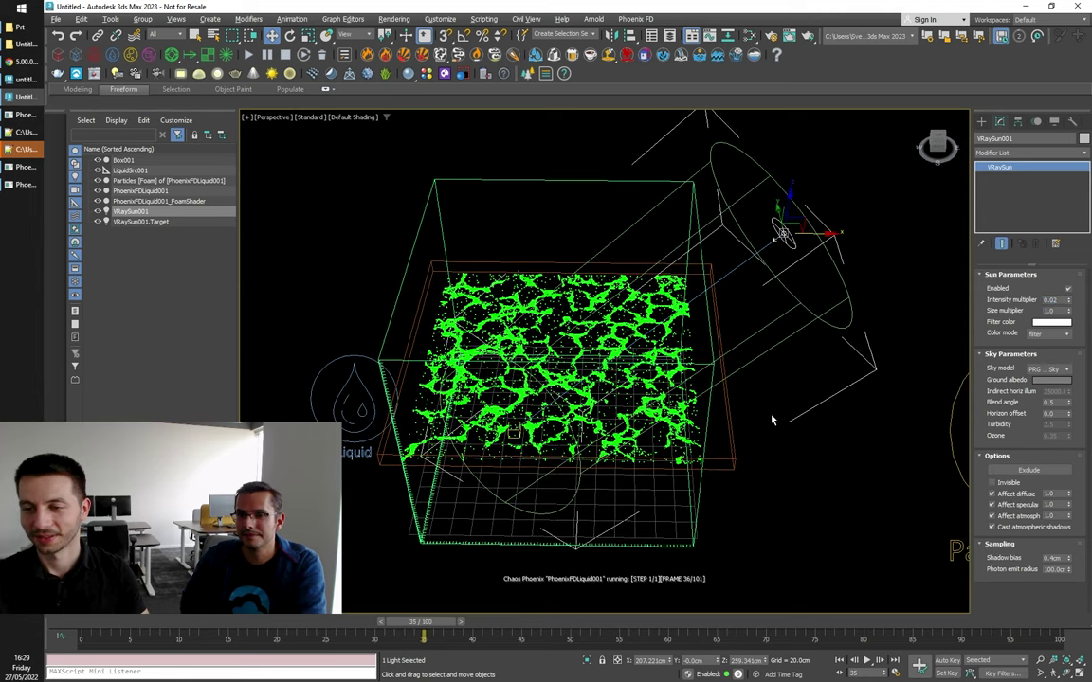
left_click(805, 36)
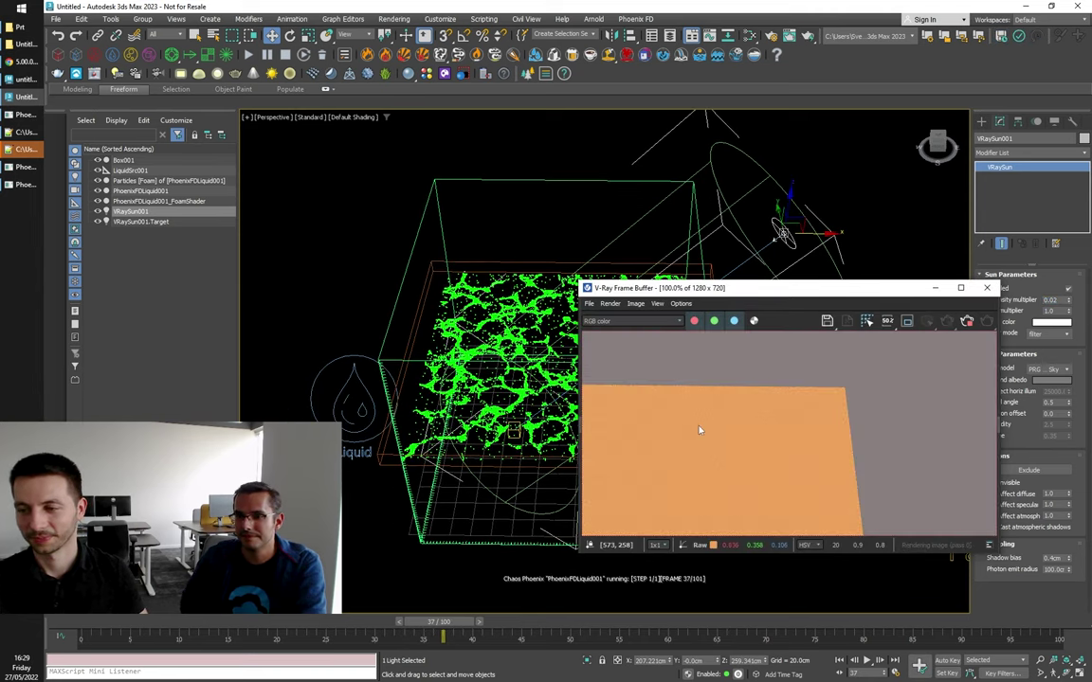
scroll(699, 430, "down", 2)
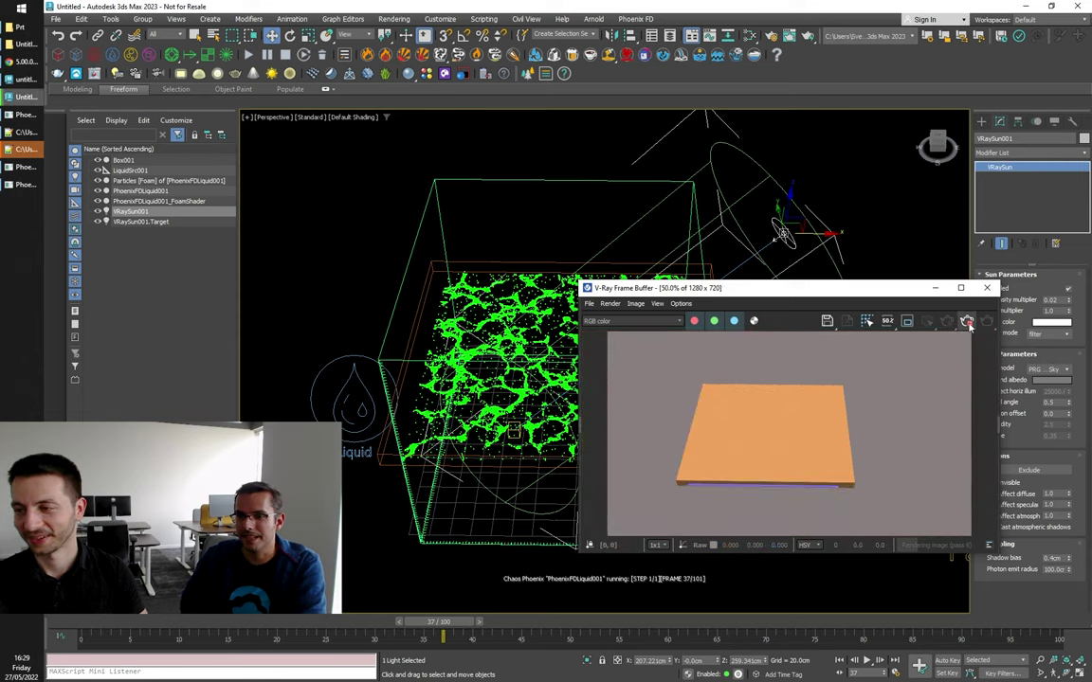
Step: Make the box around the foam non-renderable in its object properties
left_click(518, 263)
right_click(519, 262)
left_click(567, 362)
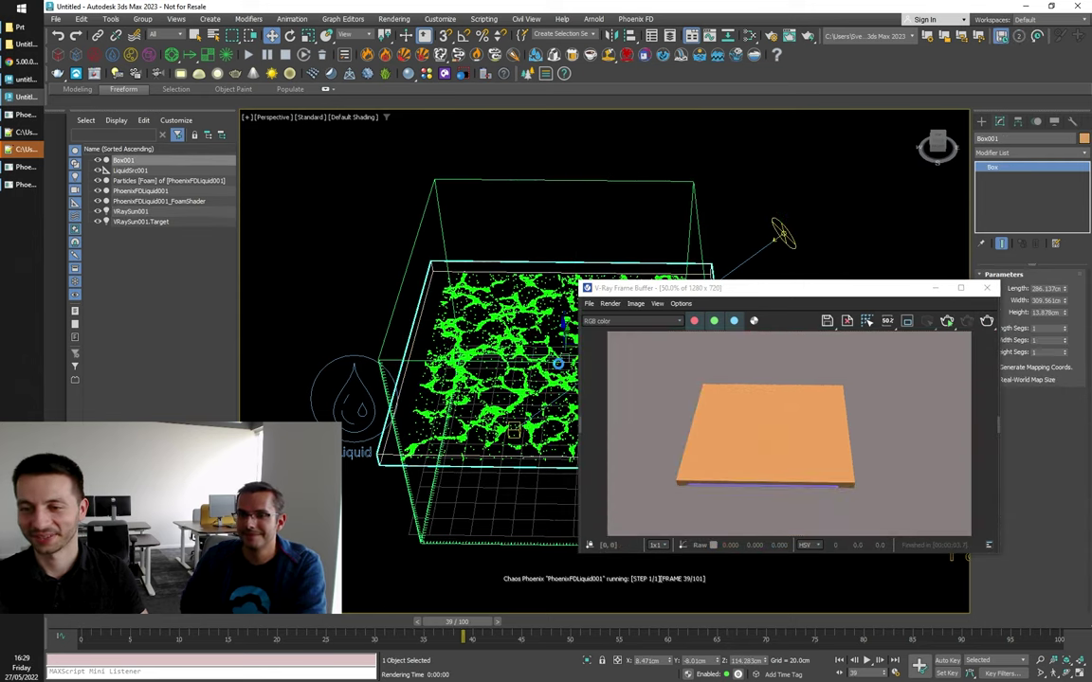
left_click(592, 325)
left_click(605, 505)
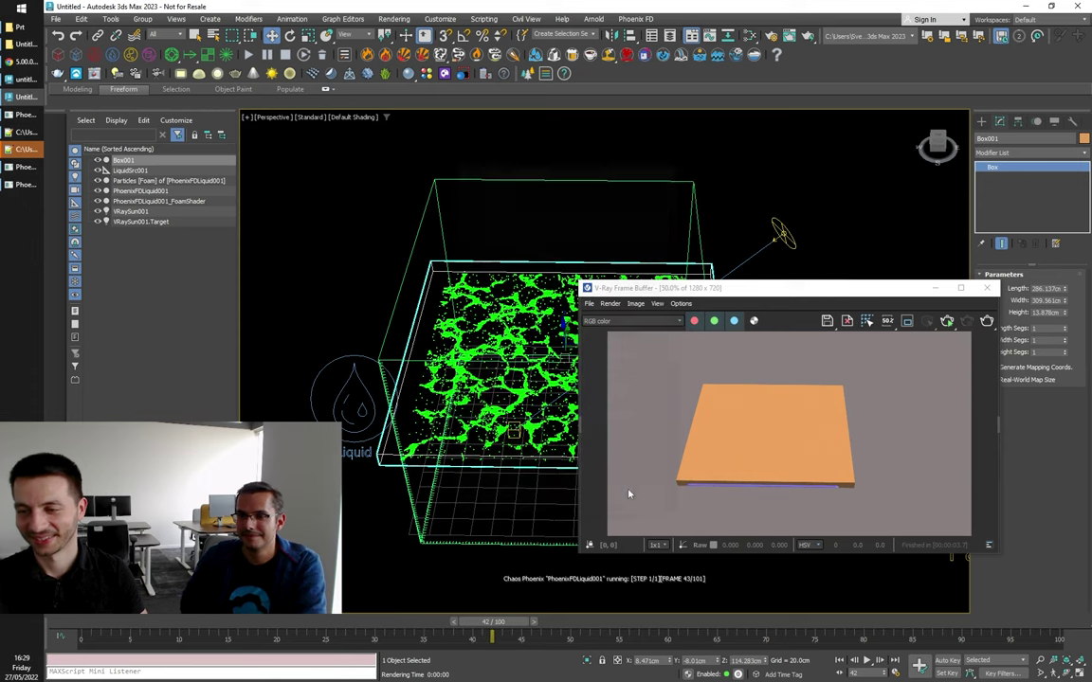
Step: Render the scene again, inspect the foam pattern on the liquid surface at 100% zoom, and stop the render
left_click(966, 323)
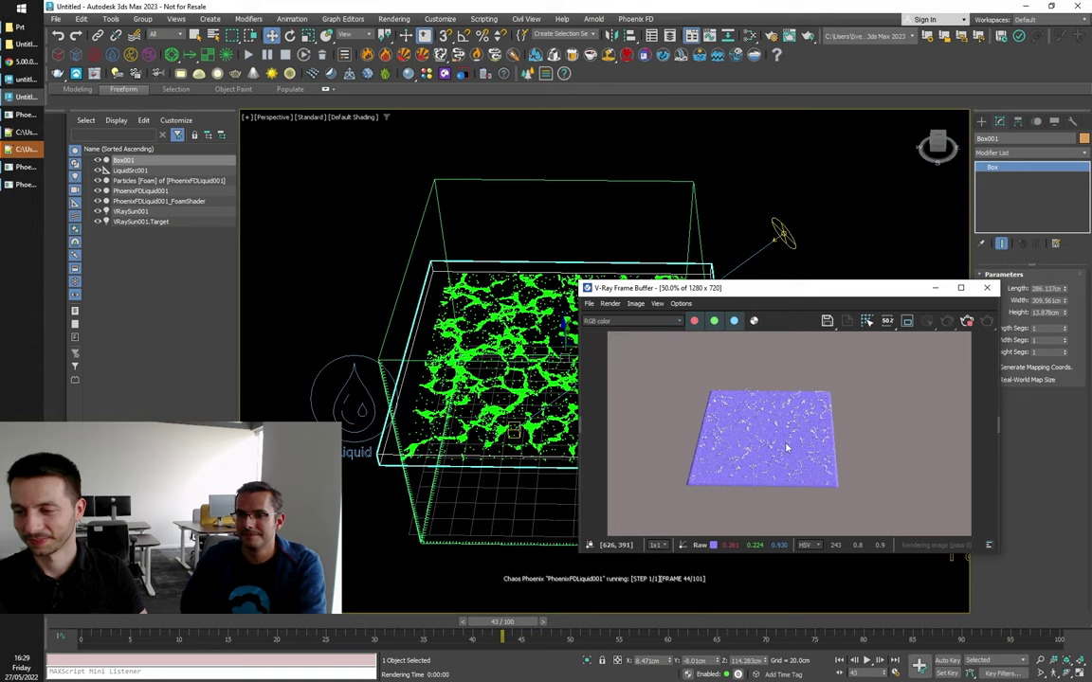
scroll(786, 448, "up", 2)
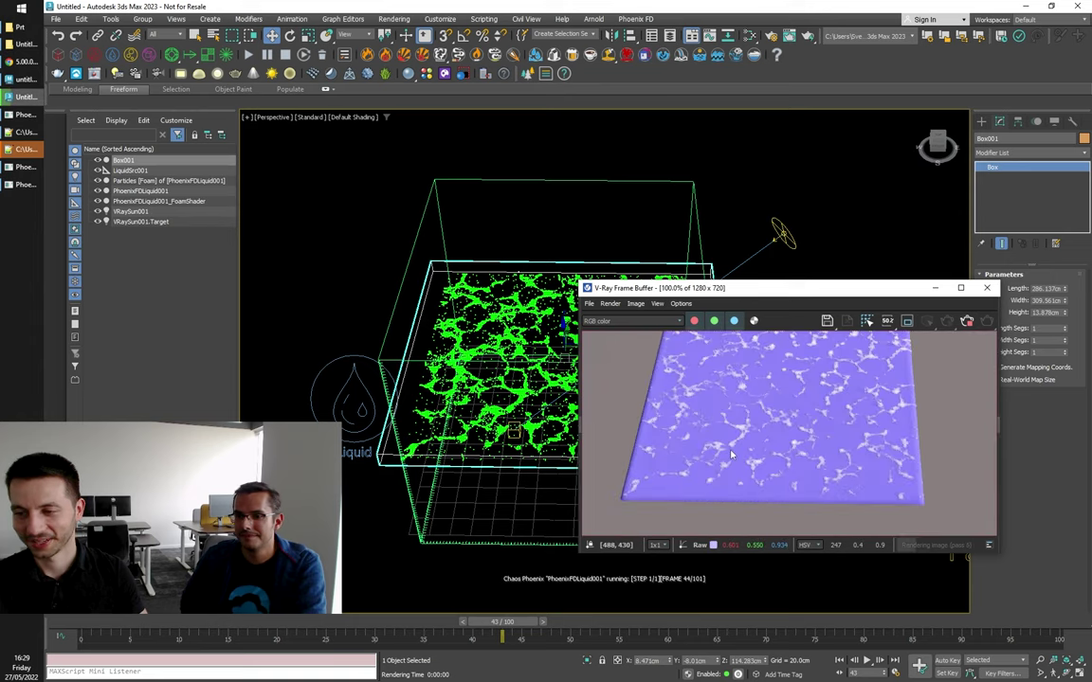
middle_click_drag(731, 455, 700, 494)
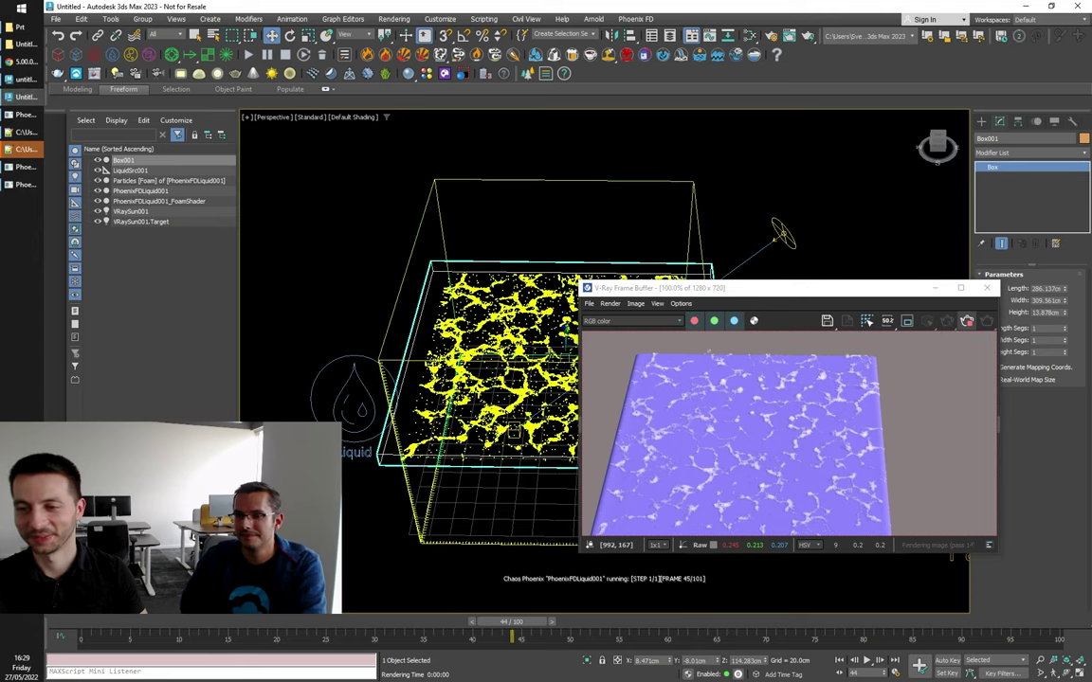
left_click(967, 321)
Step: Render the foam surface again from a steeper viewpoint, and close the V-Ray Frame Buffer
scroll(528, 421, "up", 3)
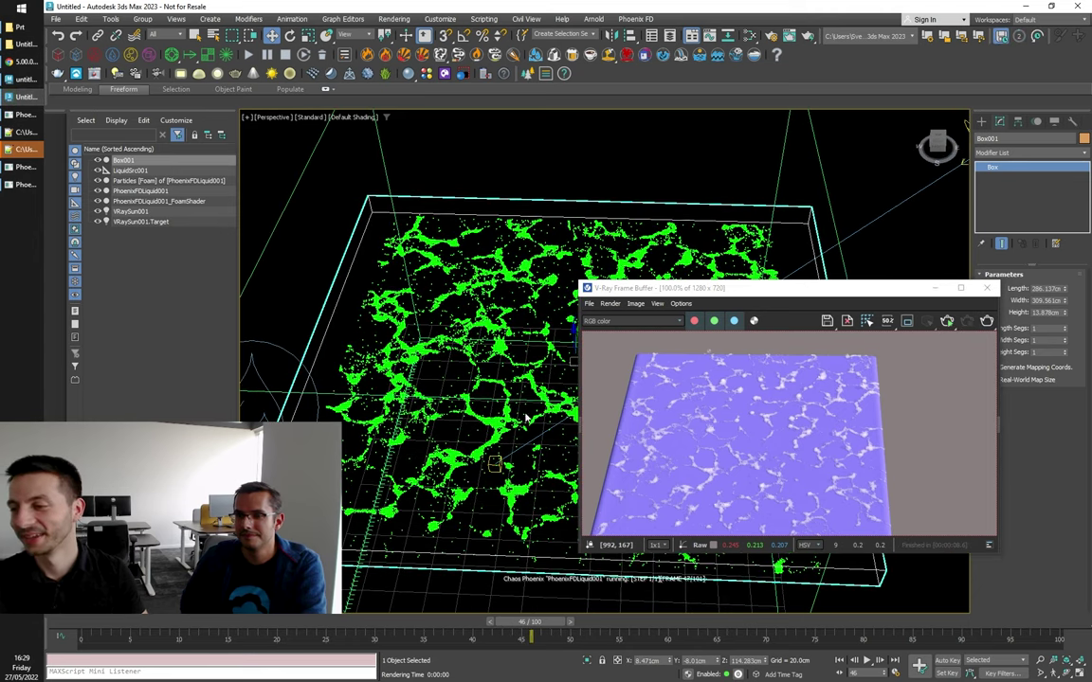
scroll(512, 422, "up", 1)
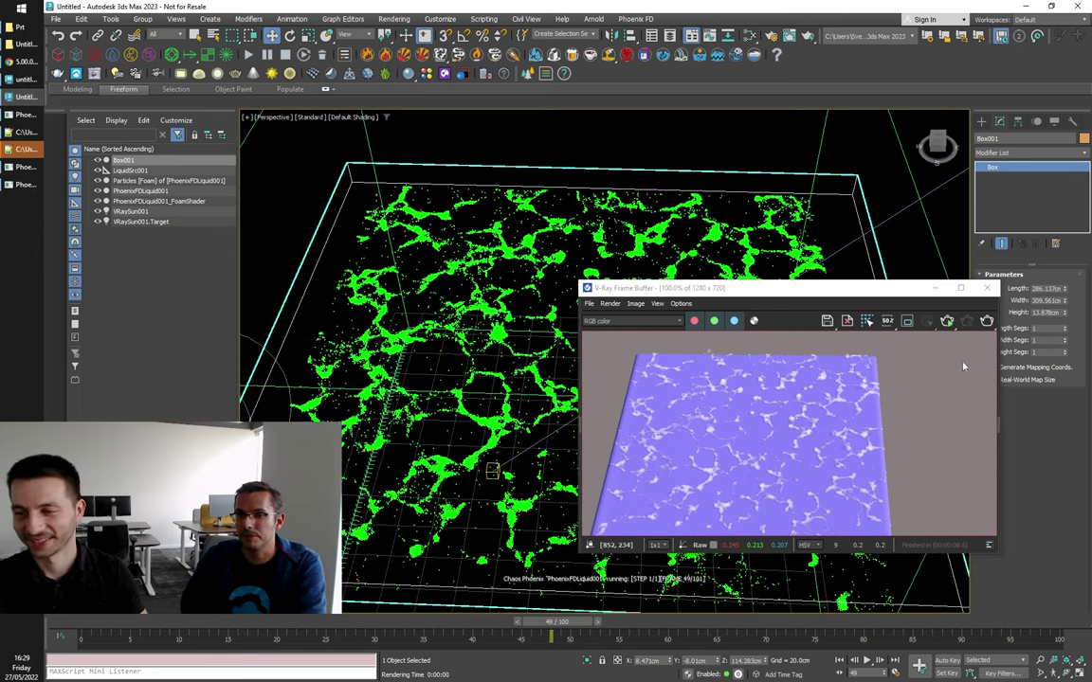
scroll(769, 407, "down", 1)
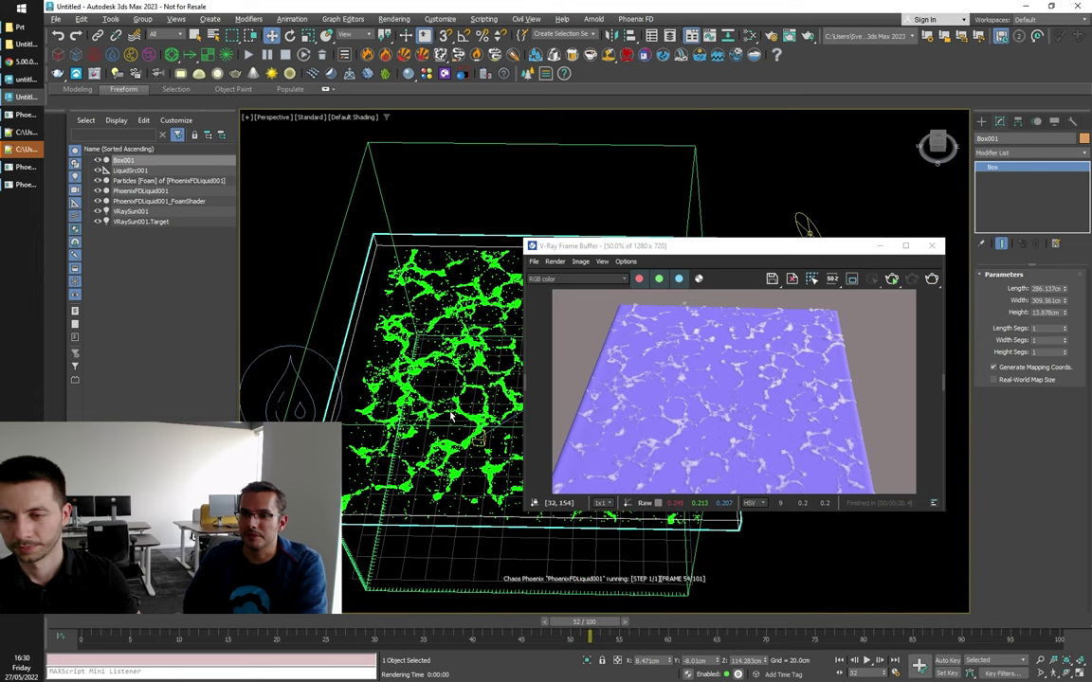
middle_click_drag(450, 415, 455, 450, "alt")
left_click(930, 278)
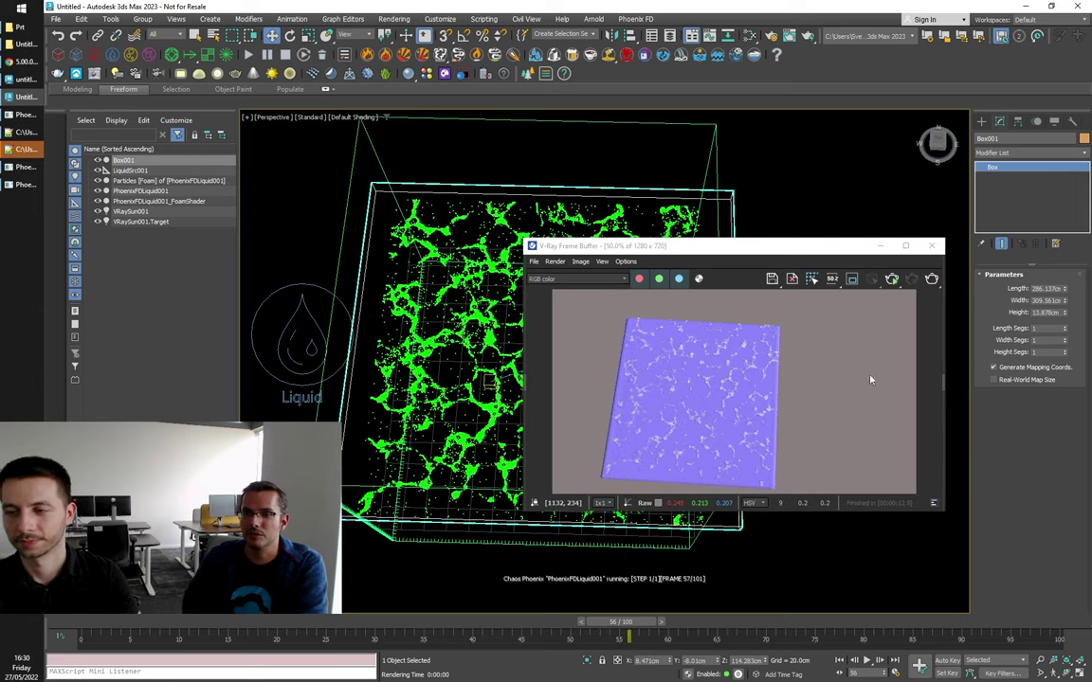
left_click(932, 246)
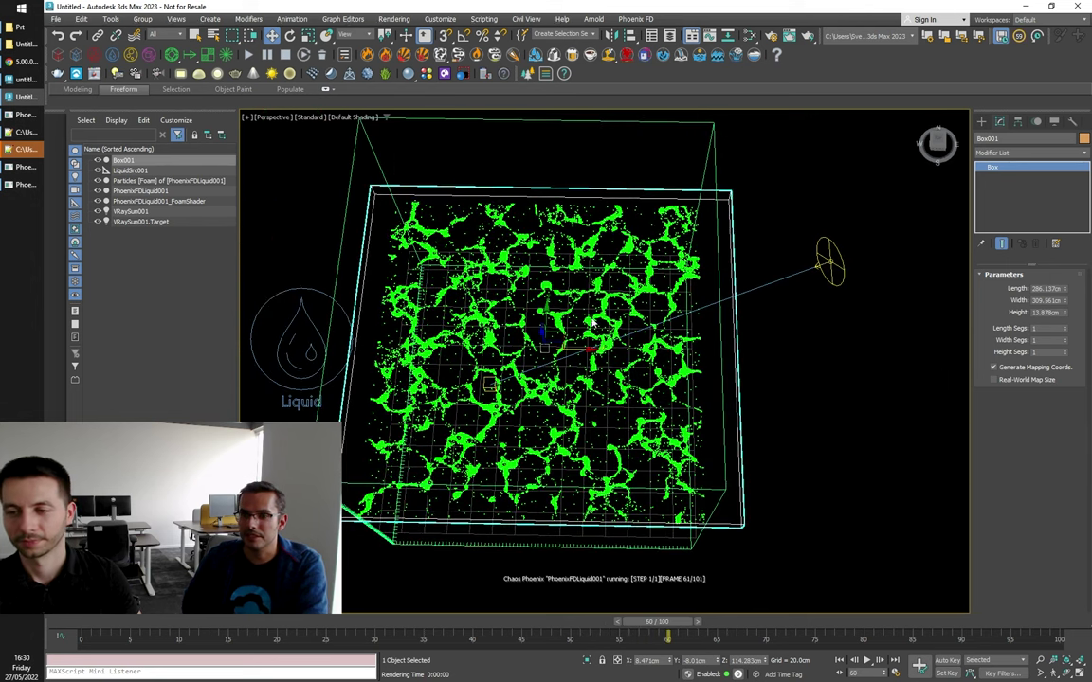
Step: Stop the simulation and move the timeline back to frame 33
left_click(285, 55)
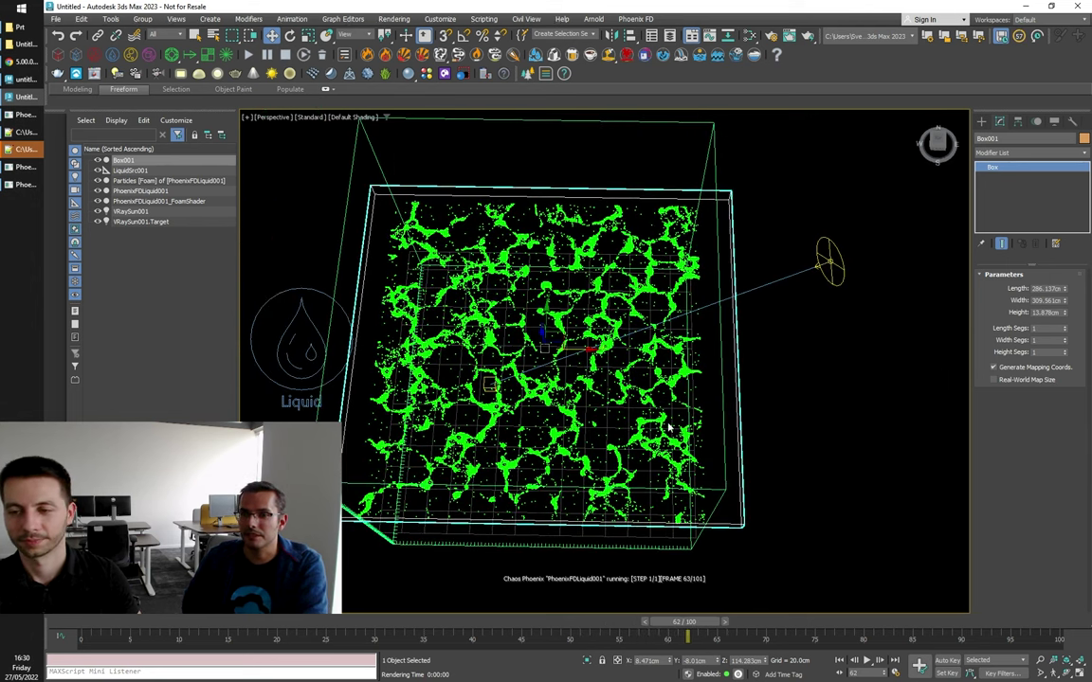
left_click(355, 622)
left_click_drag(355, 622, 402, 580)
middle_click_drag(521, 543, 573, 550)
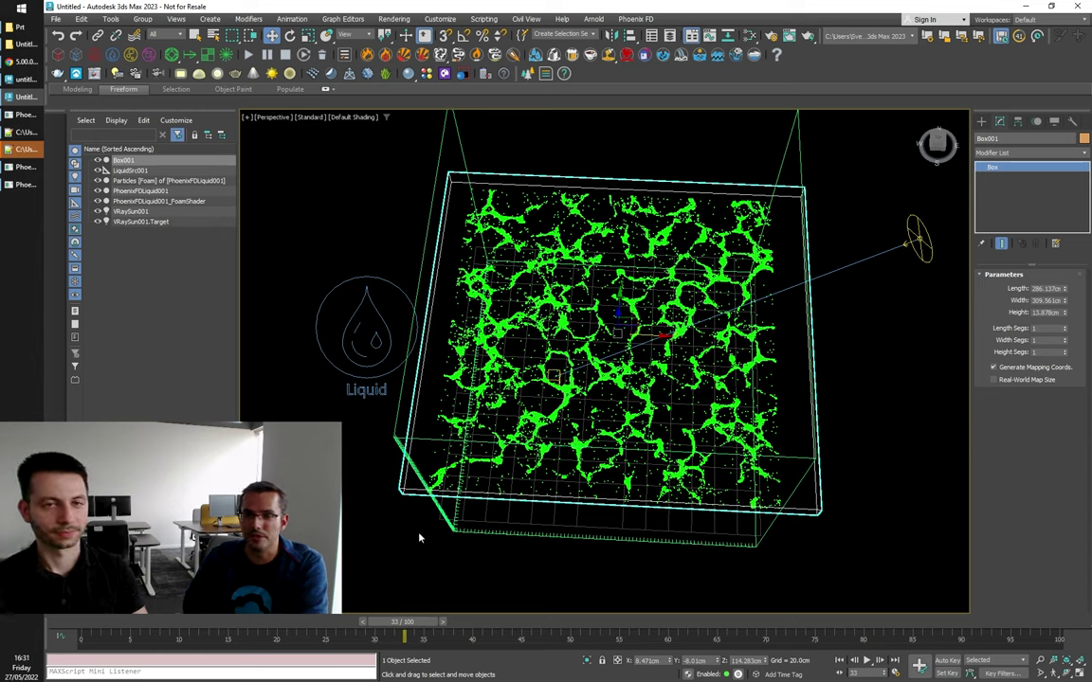
Step: Select the Phoenix liquid simulator to bring back its foam settings
left_click_drag(425, 526, 464, 539)
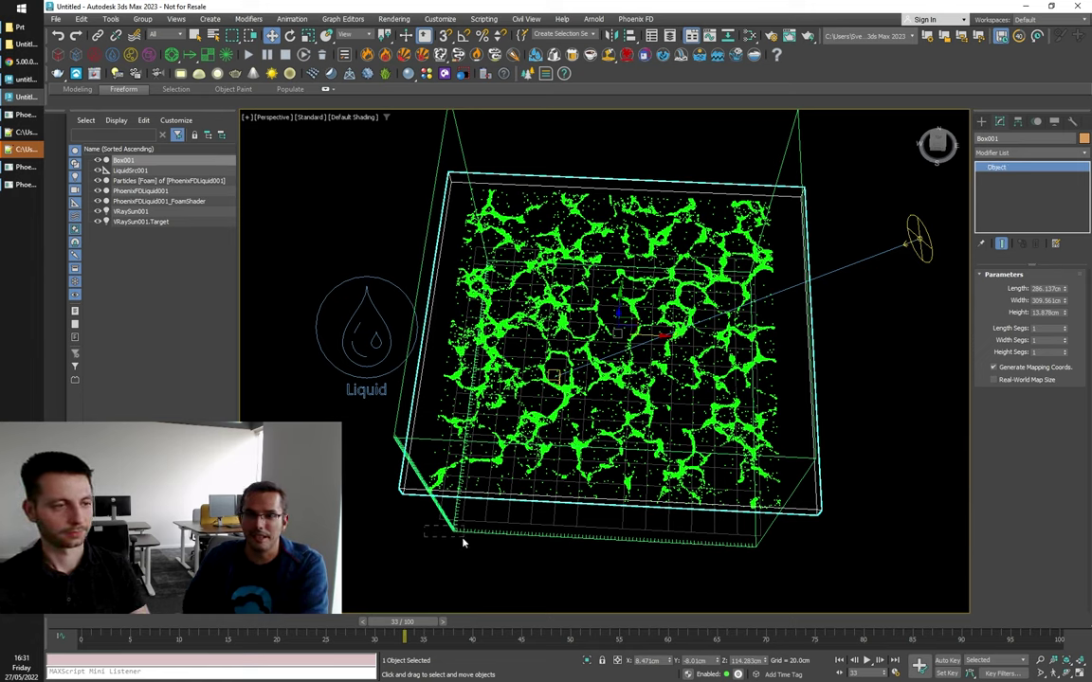
left_click(461, 542)
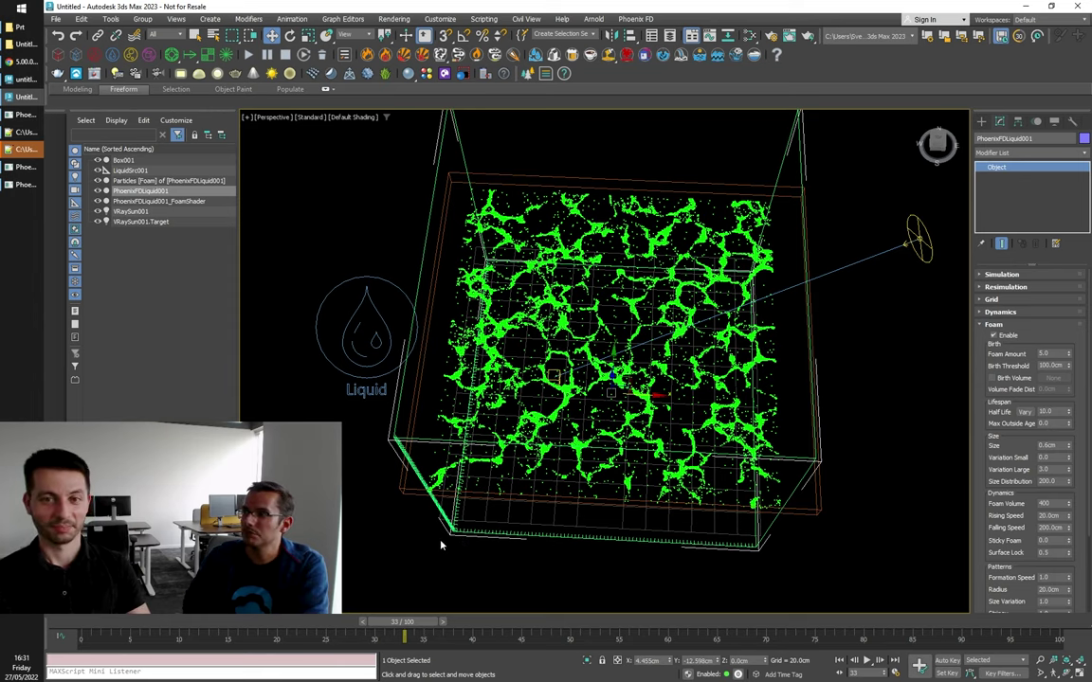
middle_click_drag(441, 544, 425, 536)
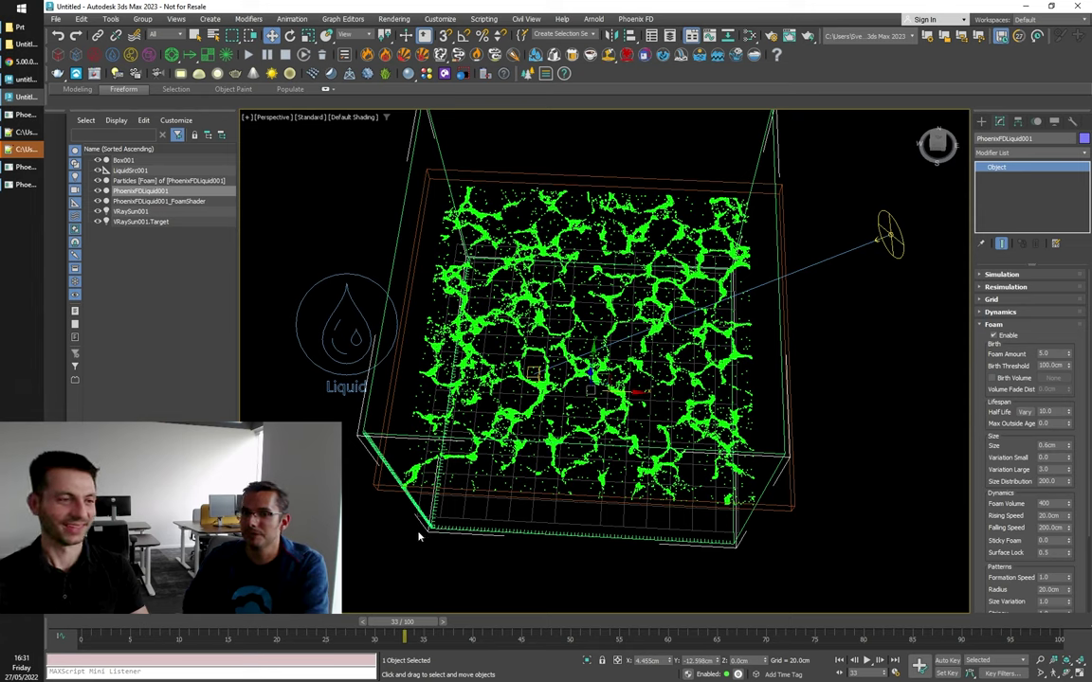
Step: Switch to Chrome and review the Phoenix 5 release notes from Realistic Foam Patterns to Standalone Simulations
left_click(25, 62)
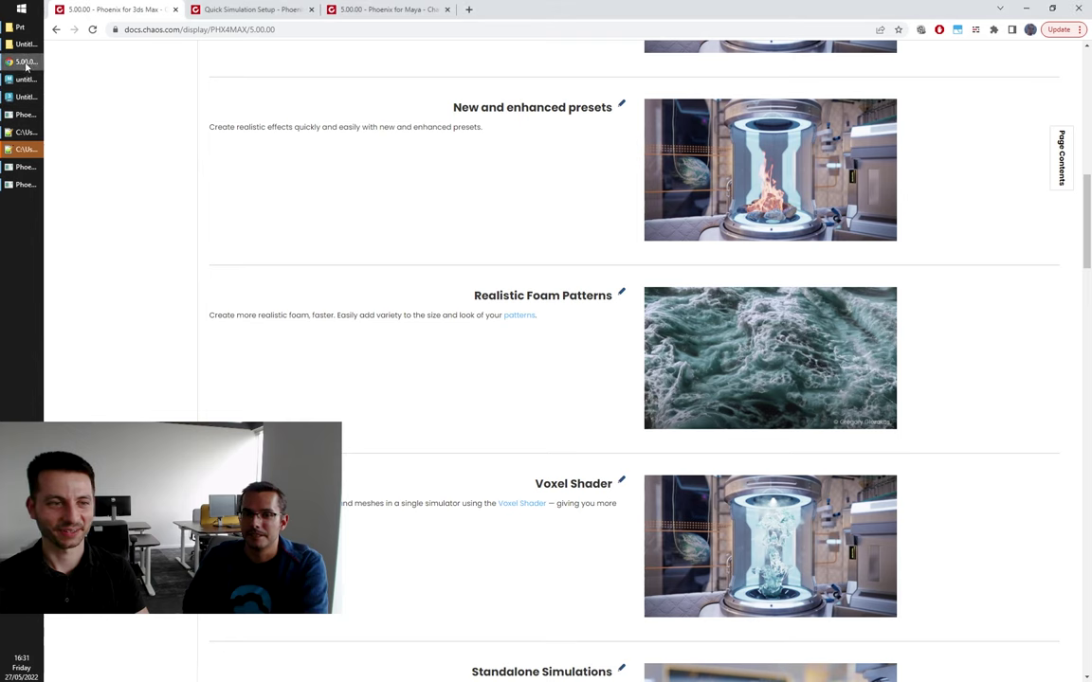
scroll(480, 331, "down", 3)
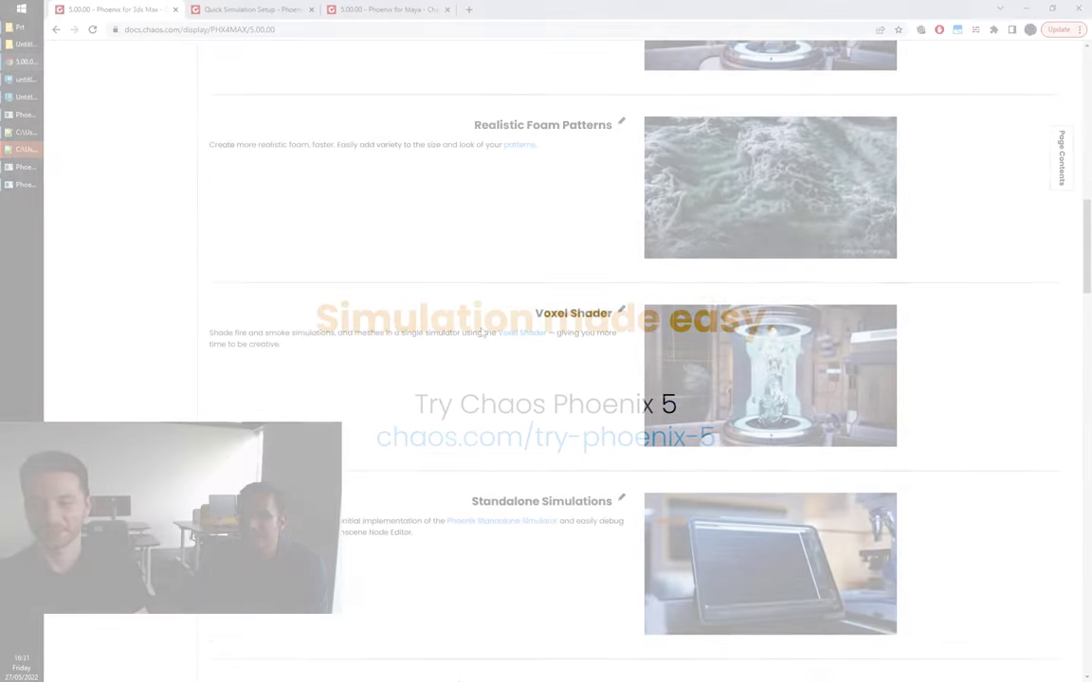